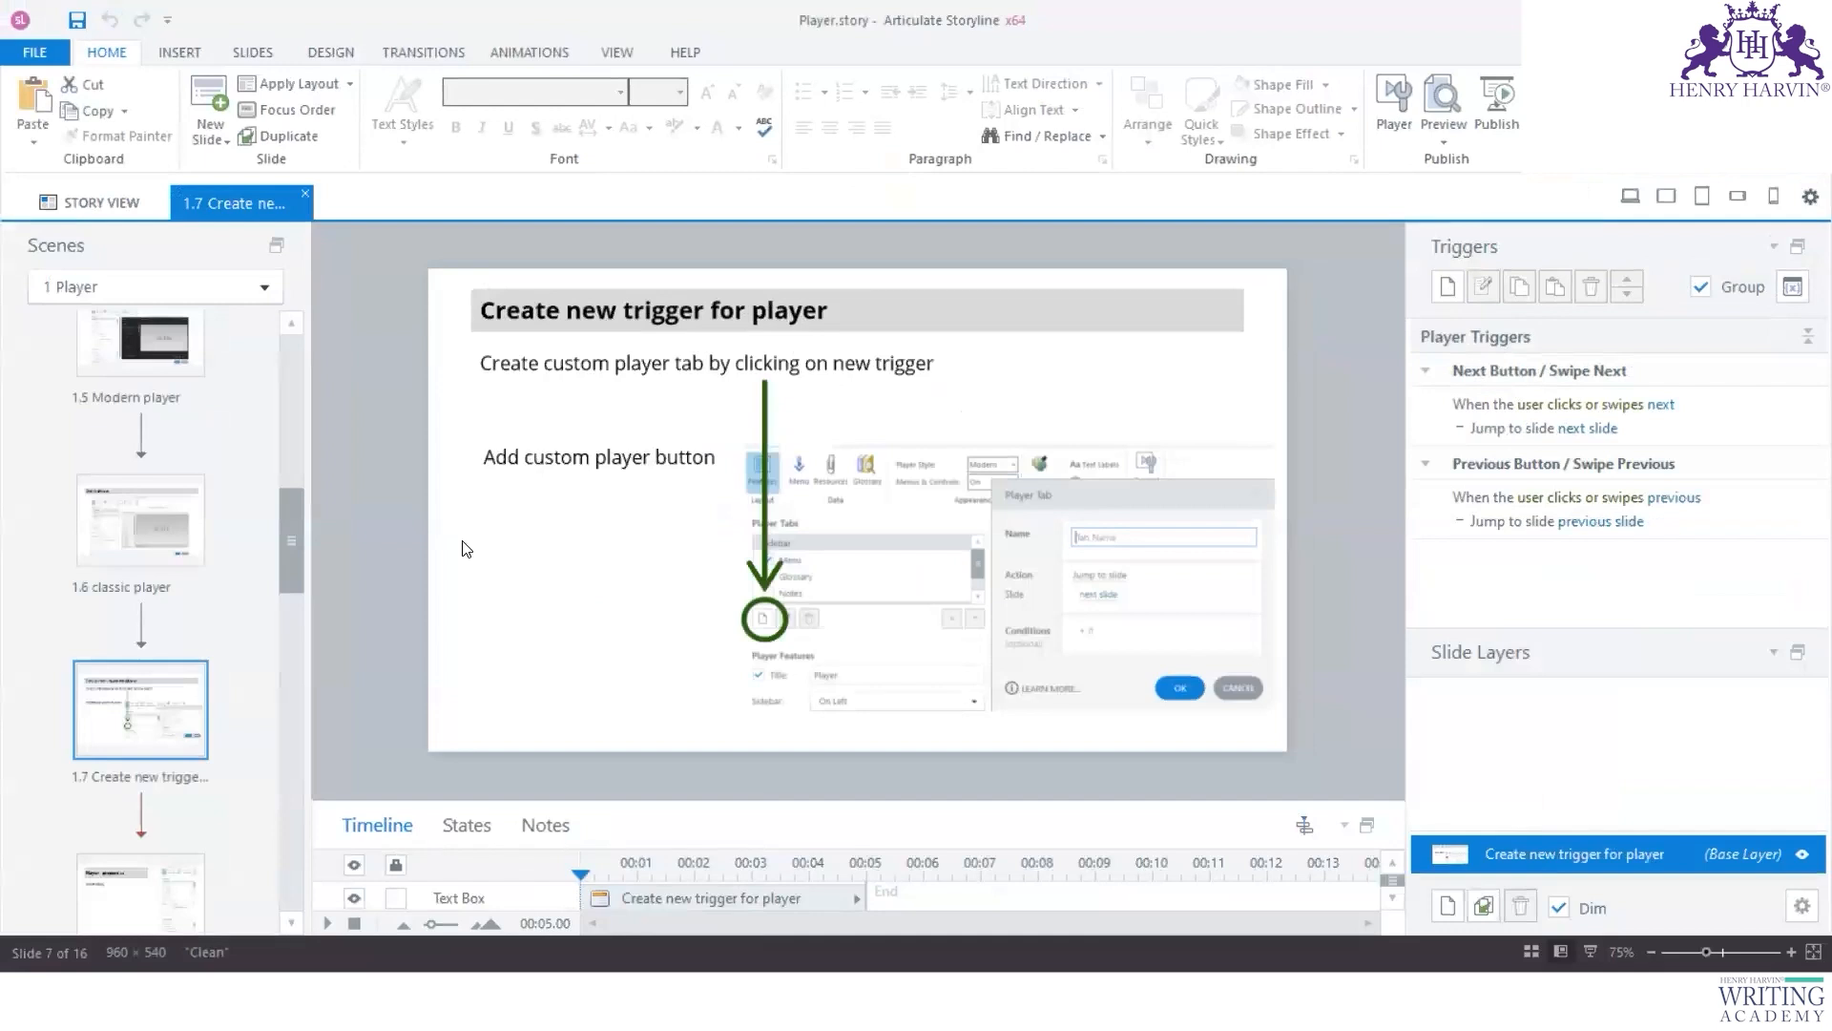
Step: Open slide 1.2 Player and examine the modern preview in the player properties
drag(294, 522, 294, 371)
click(176, 401)
click(164, 548)
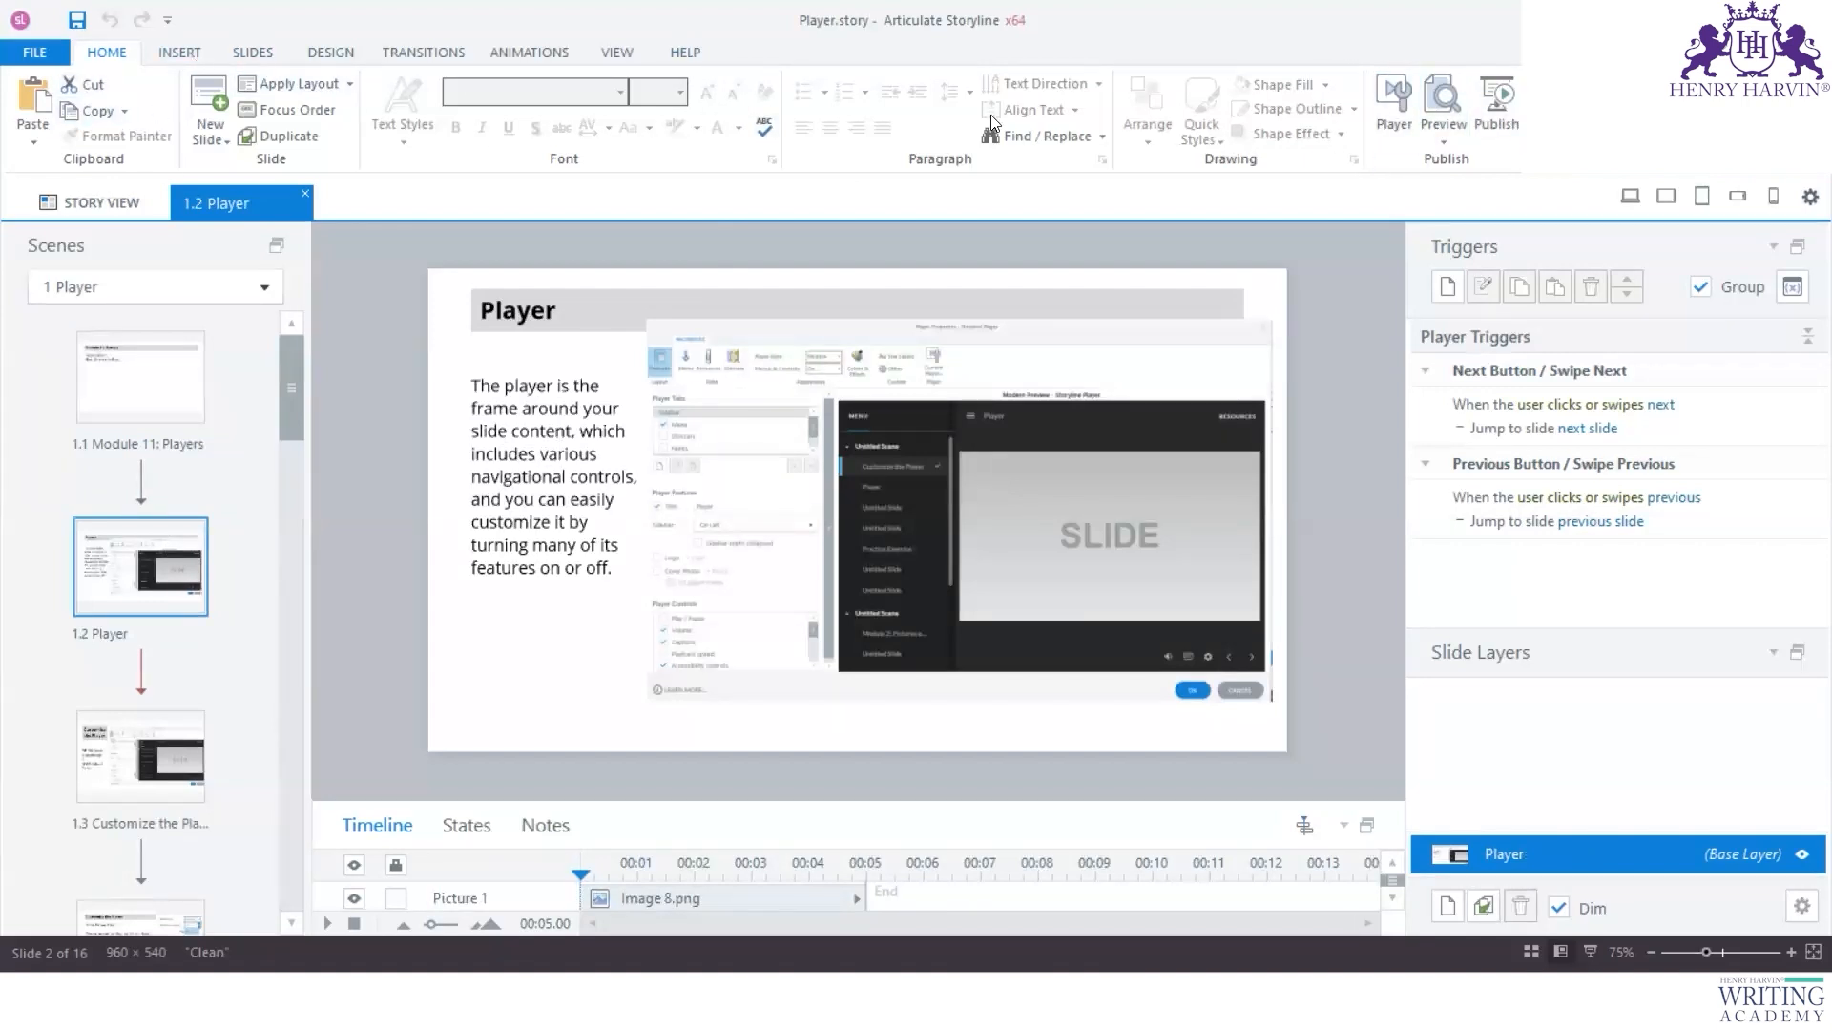
click(1394, 103)
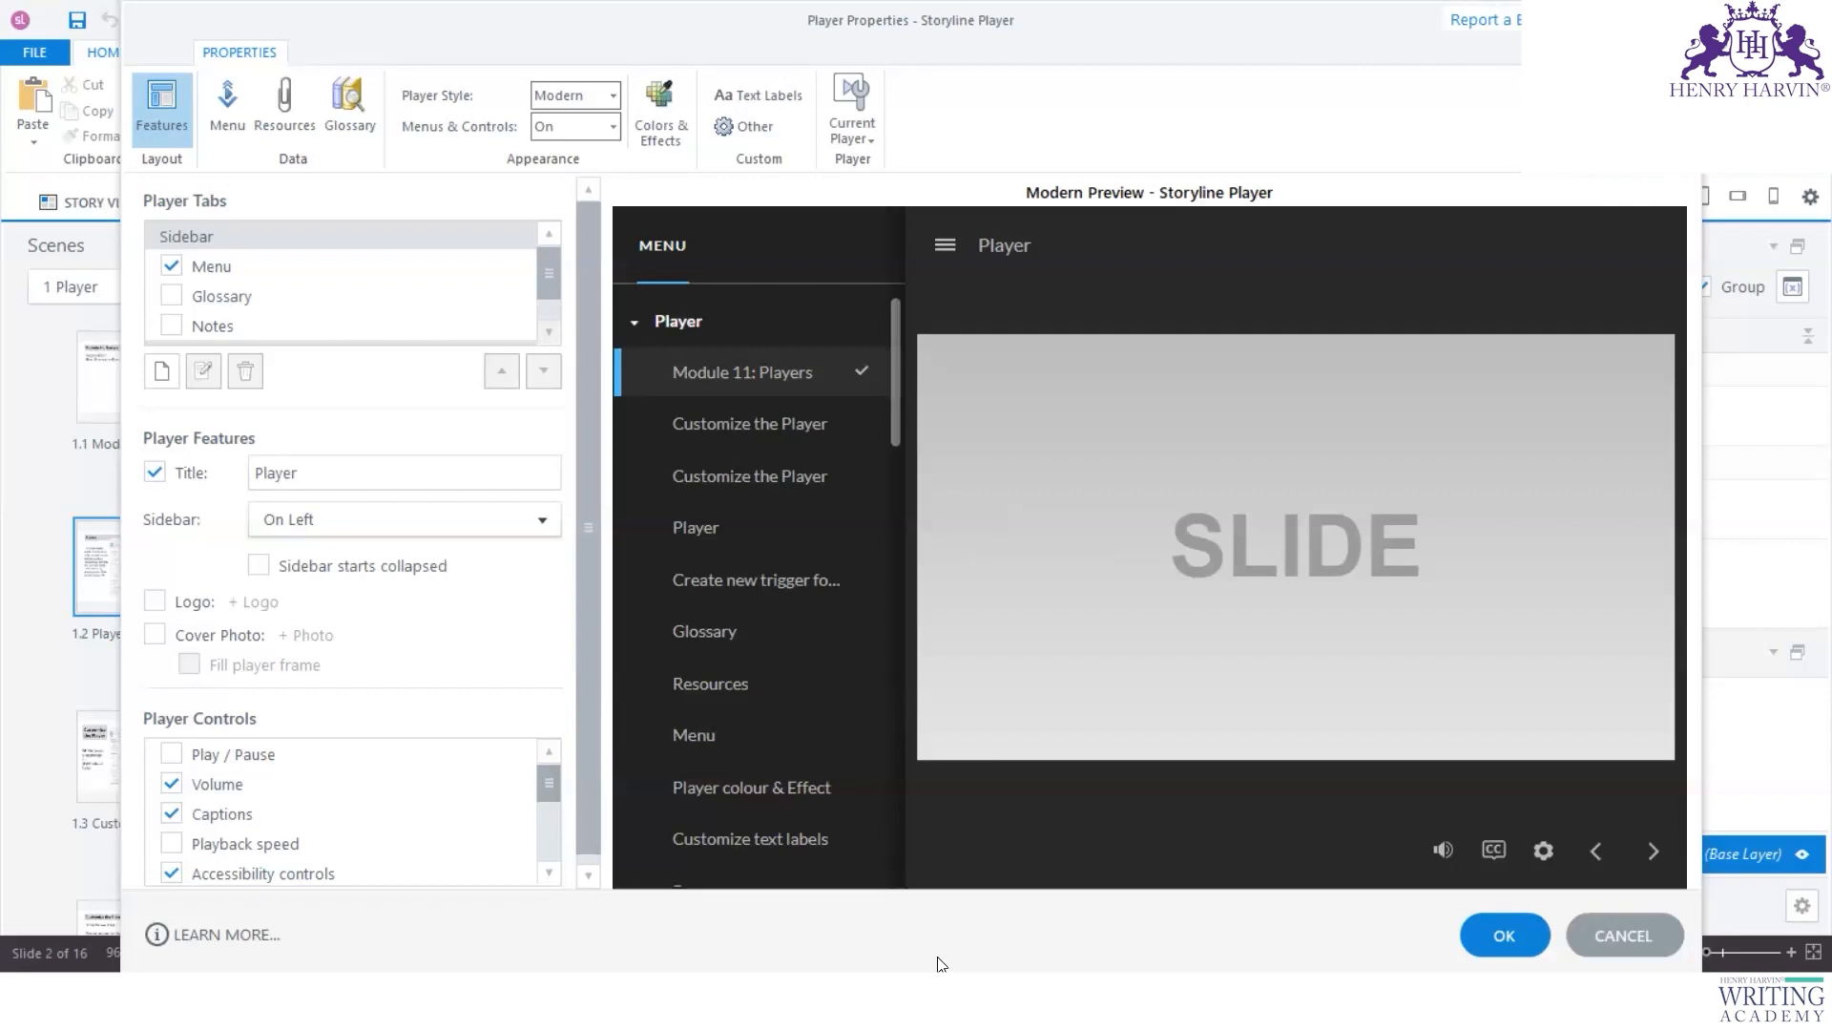
mouse_move(1660, 179)
mouse_down()
mouse_move(641, 187)
mouse_move(570, 631)
mouse_move(601, 944)
mouse_move(1355, 947)
mouse_move(1737, 909)
mouse_move(1678, 177)
mouse_up()
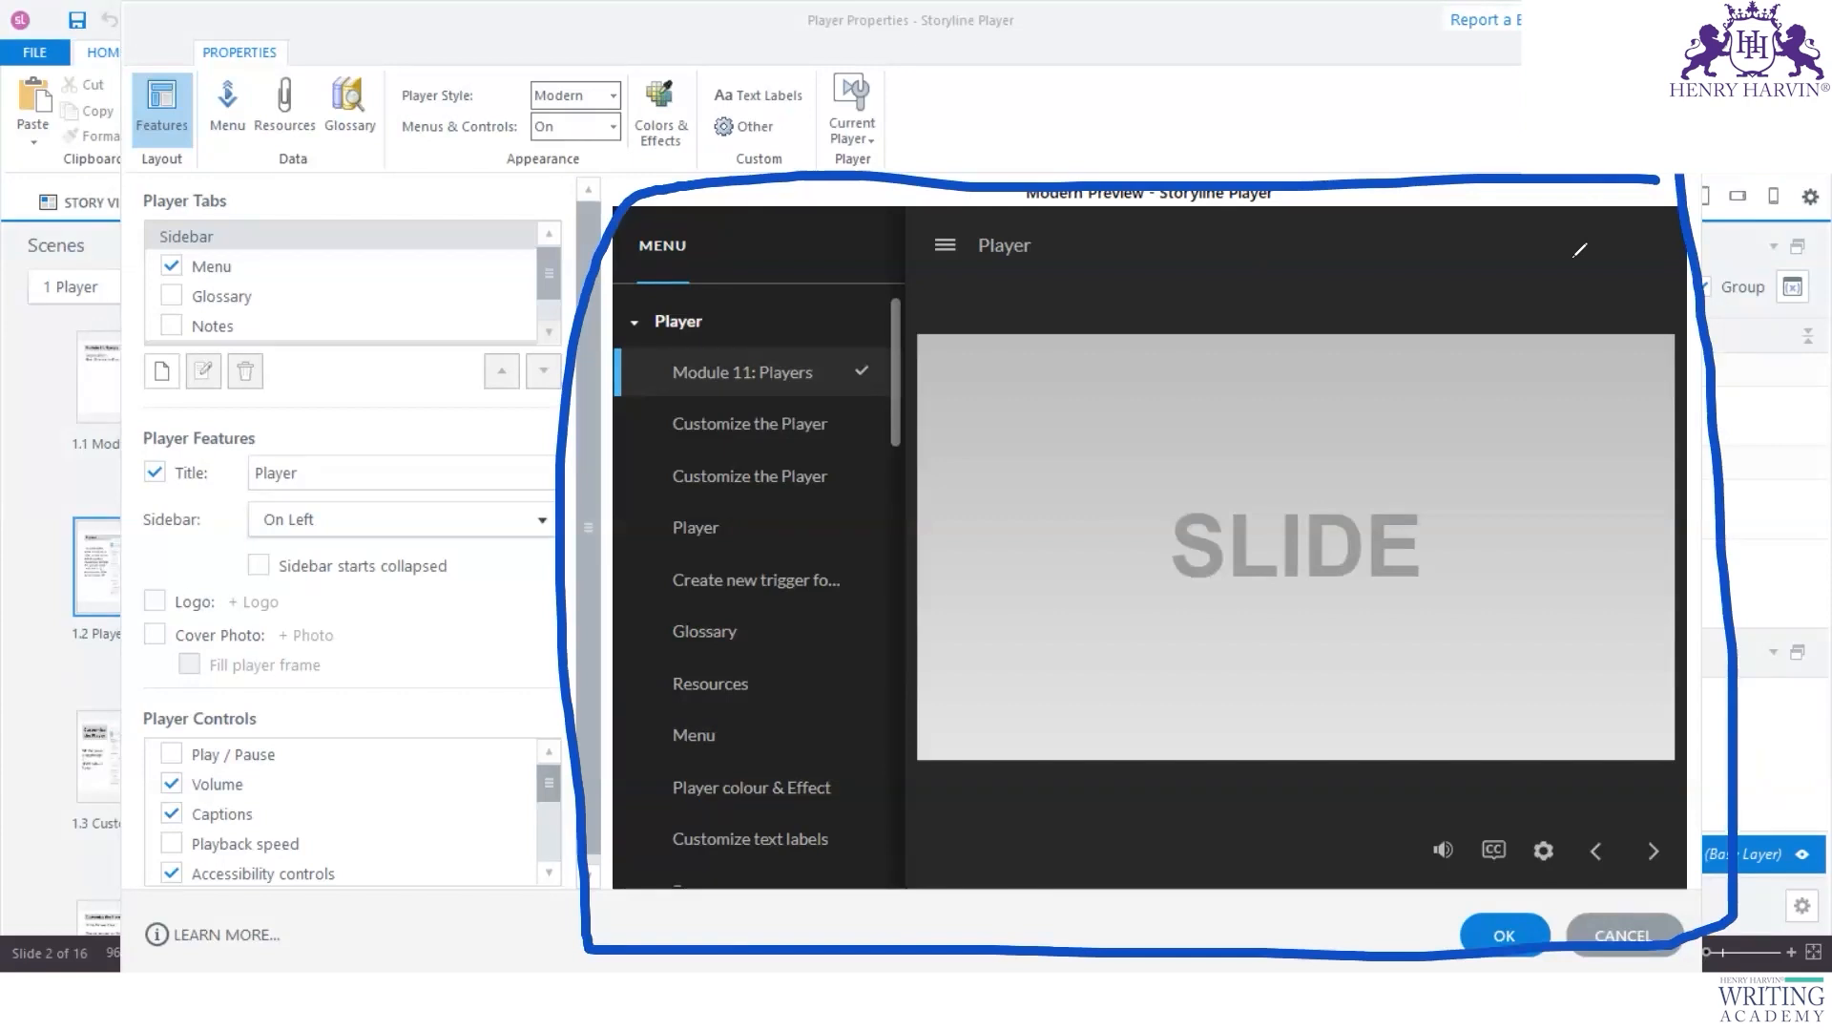
mouse_move(1522, 170)
mouse_down()
mouse_move(926, 164)
mouse_move(599, 344)
mouse_move(606, 678)
mouse_move(649, 930)
mouse_move(670, 923)
mouse_up()
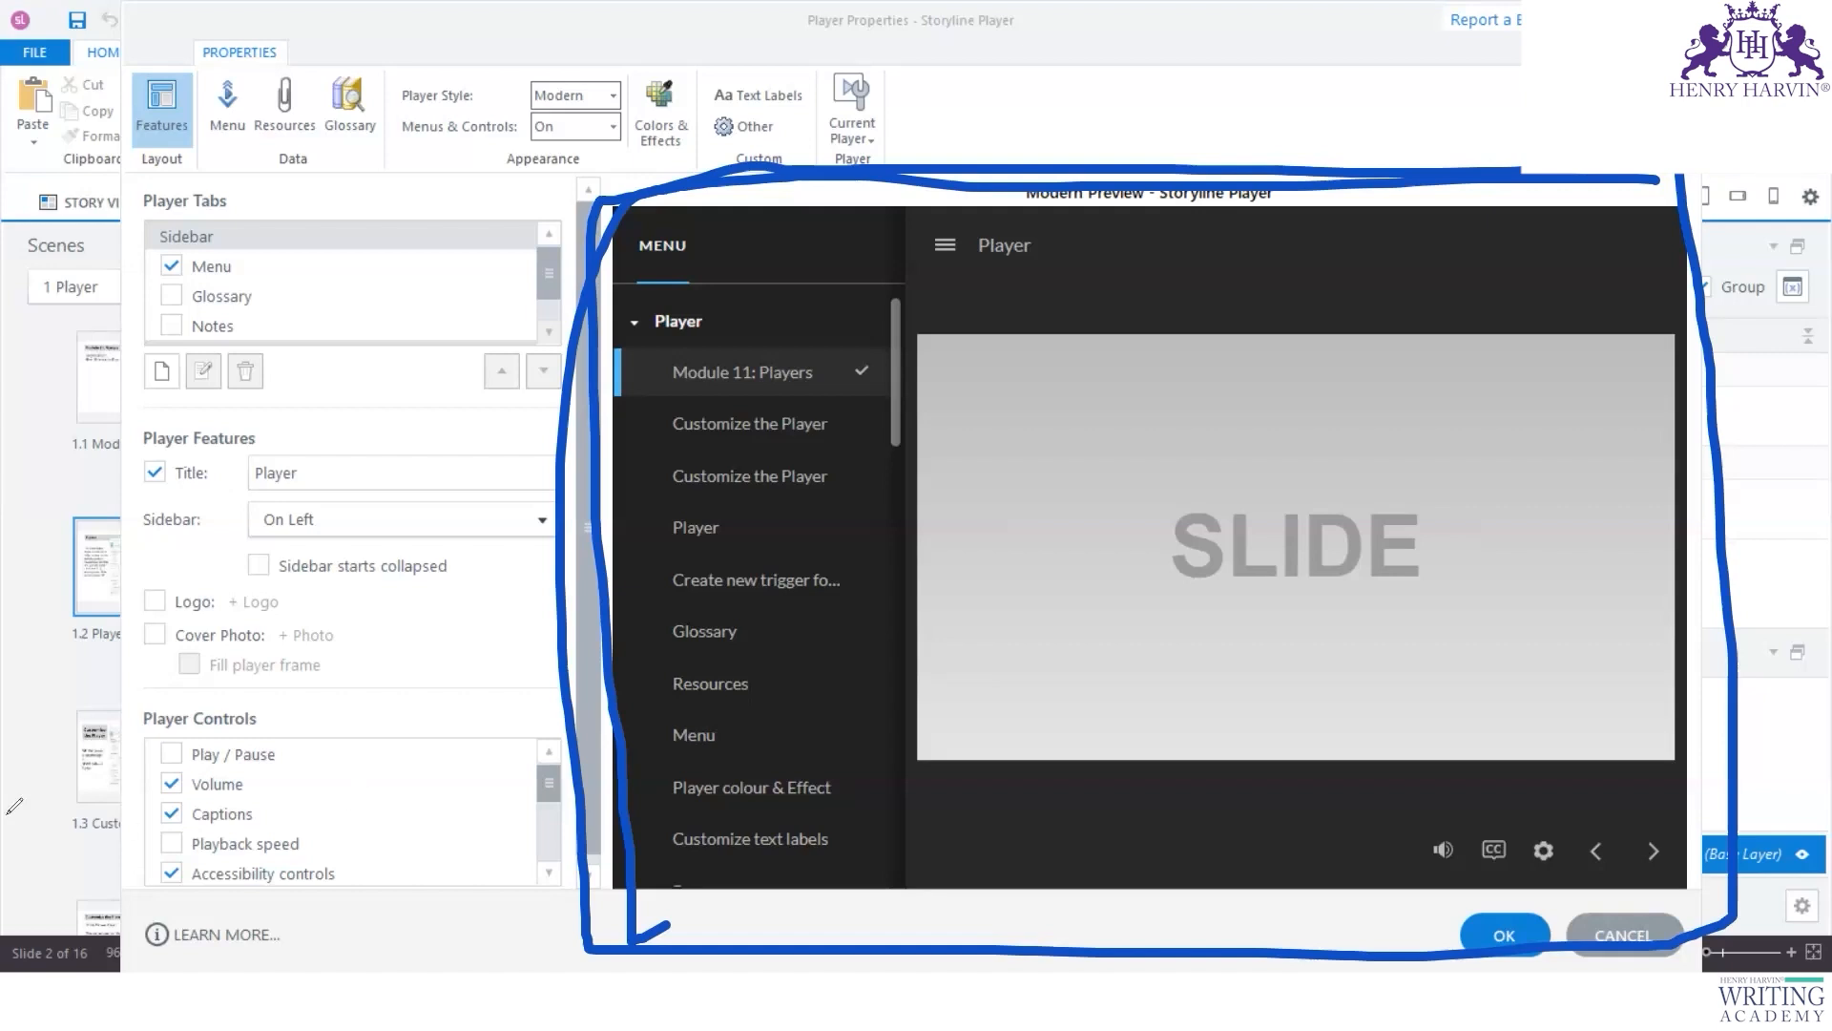
key(Escape)
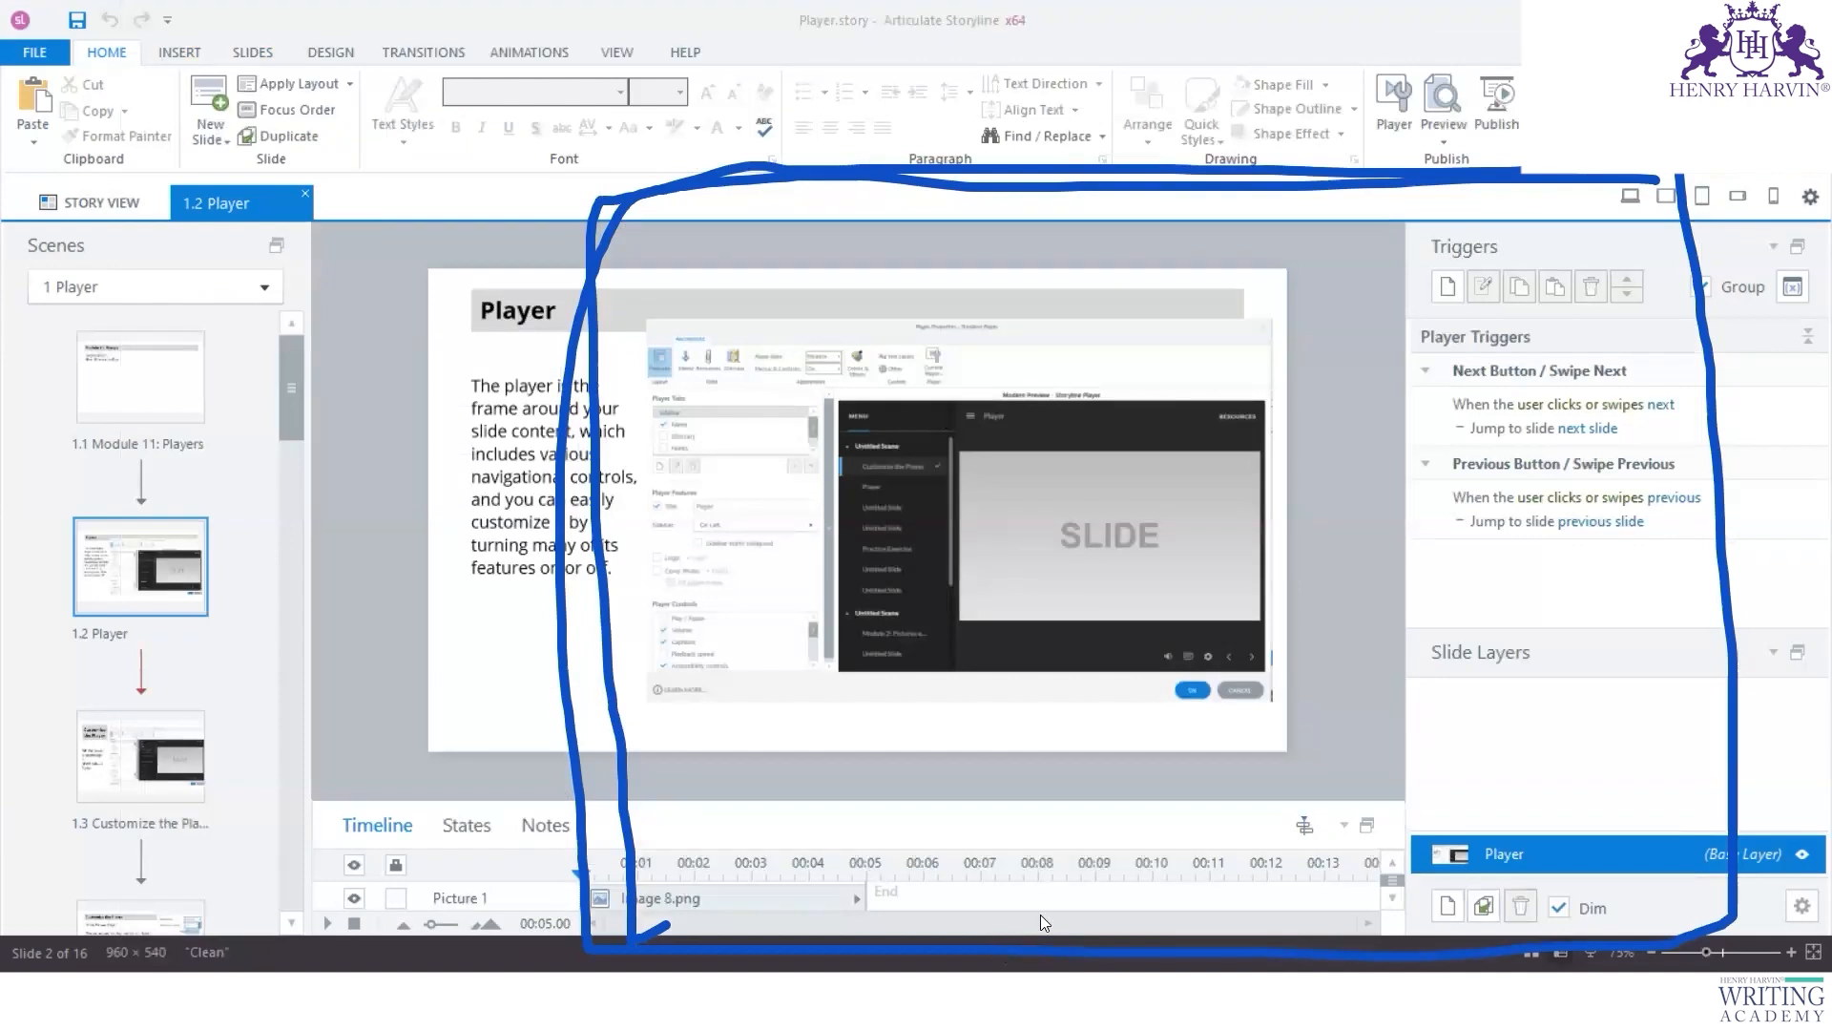
Step: Open slide 1.3 and try the Classic player style in the player properties, choosing to continue with the modern player
click(106, 676)
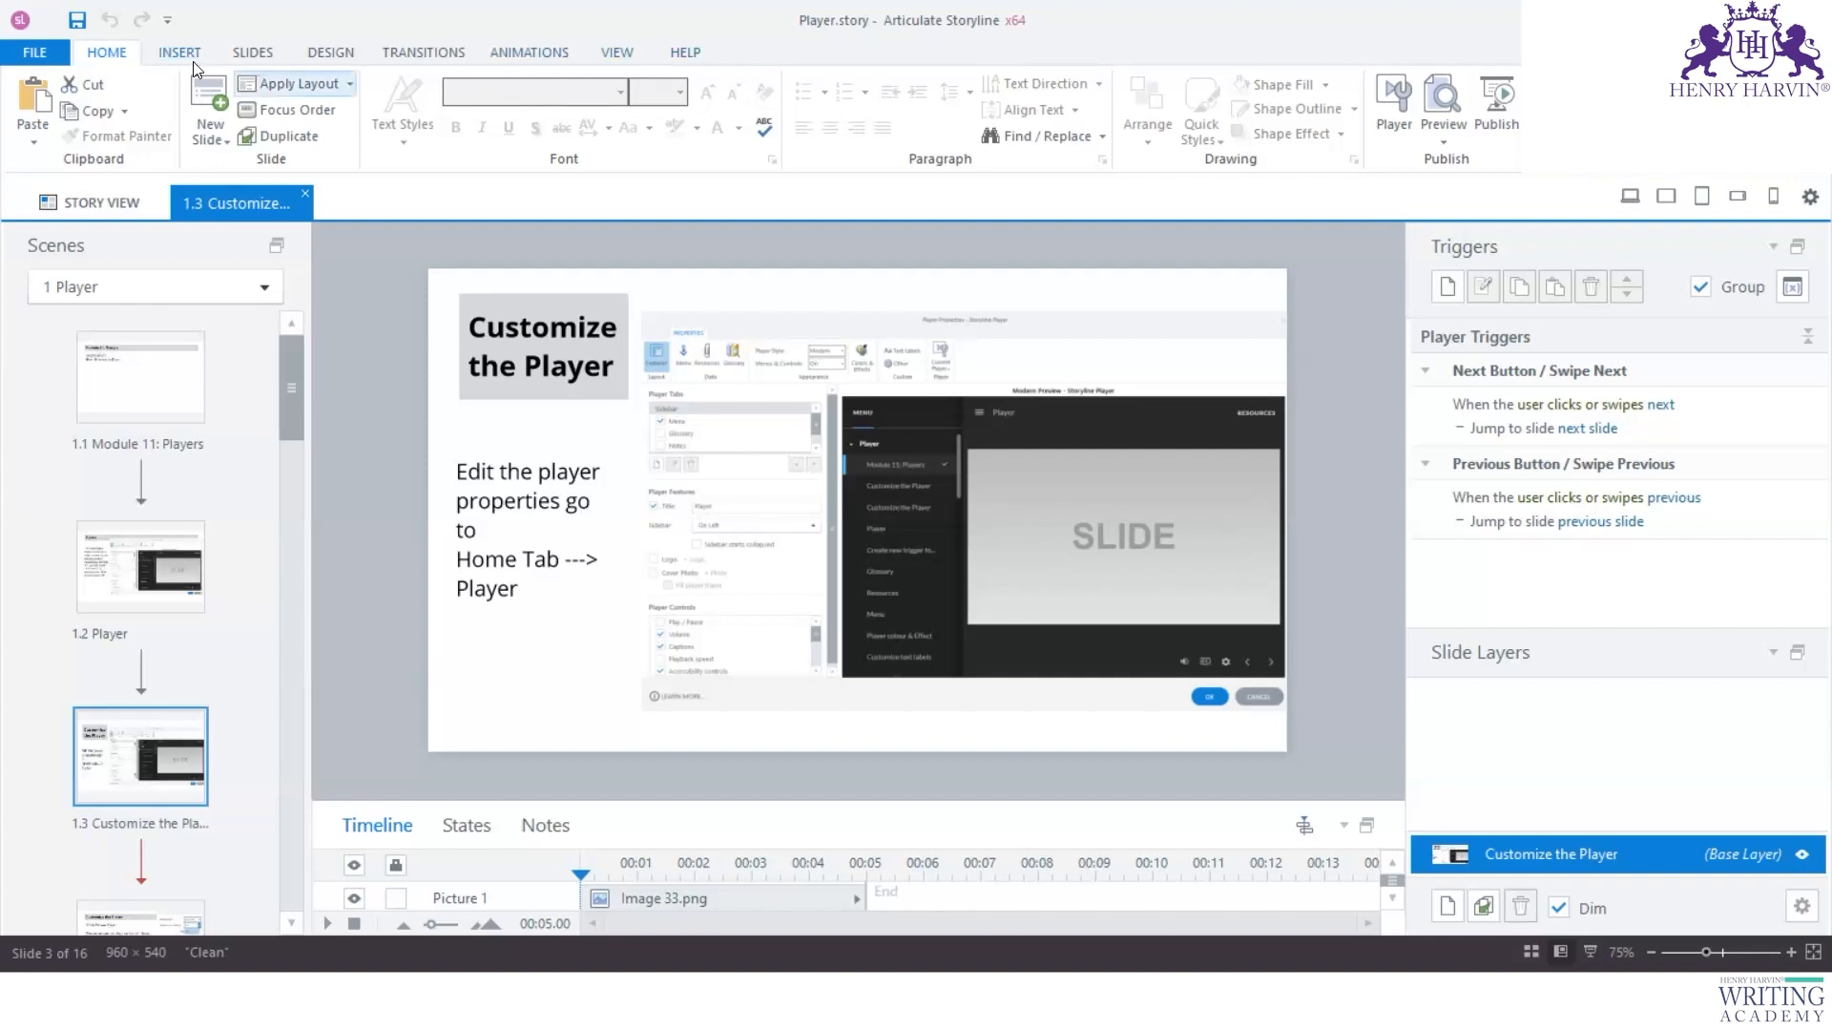
click(1396, 109)
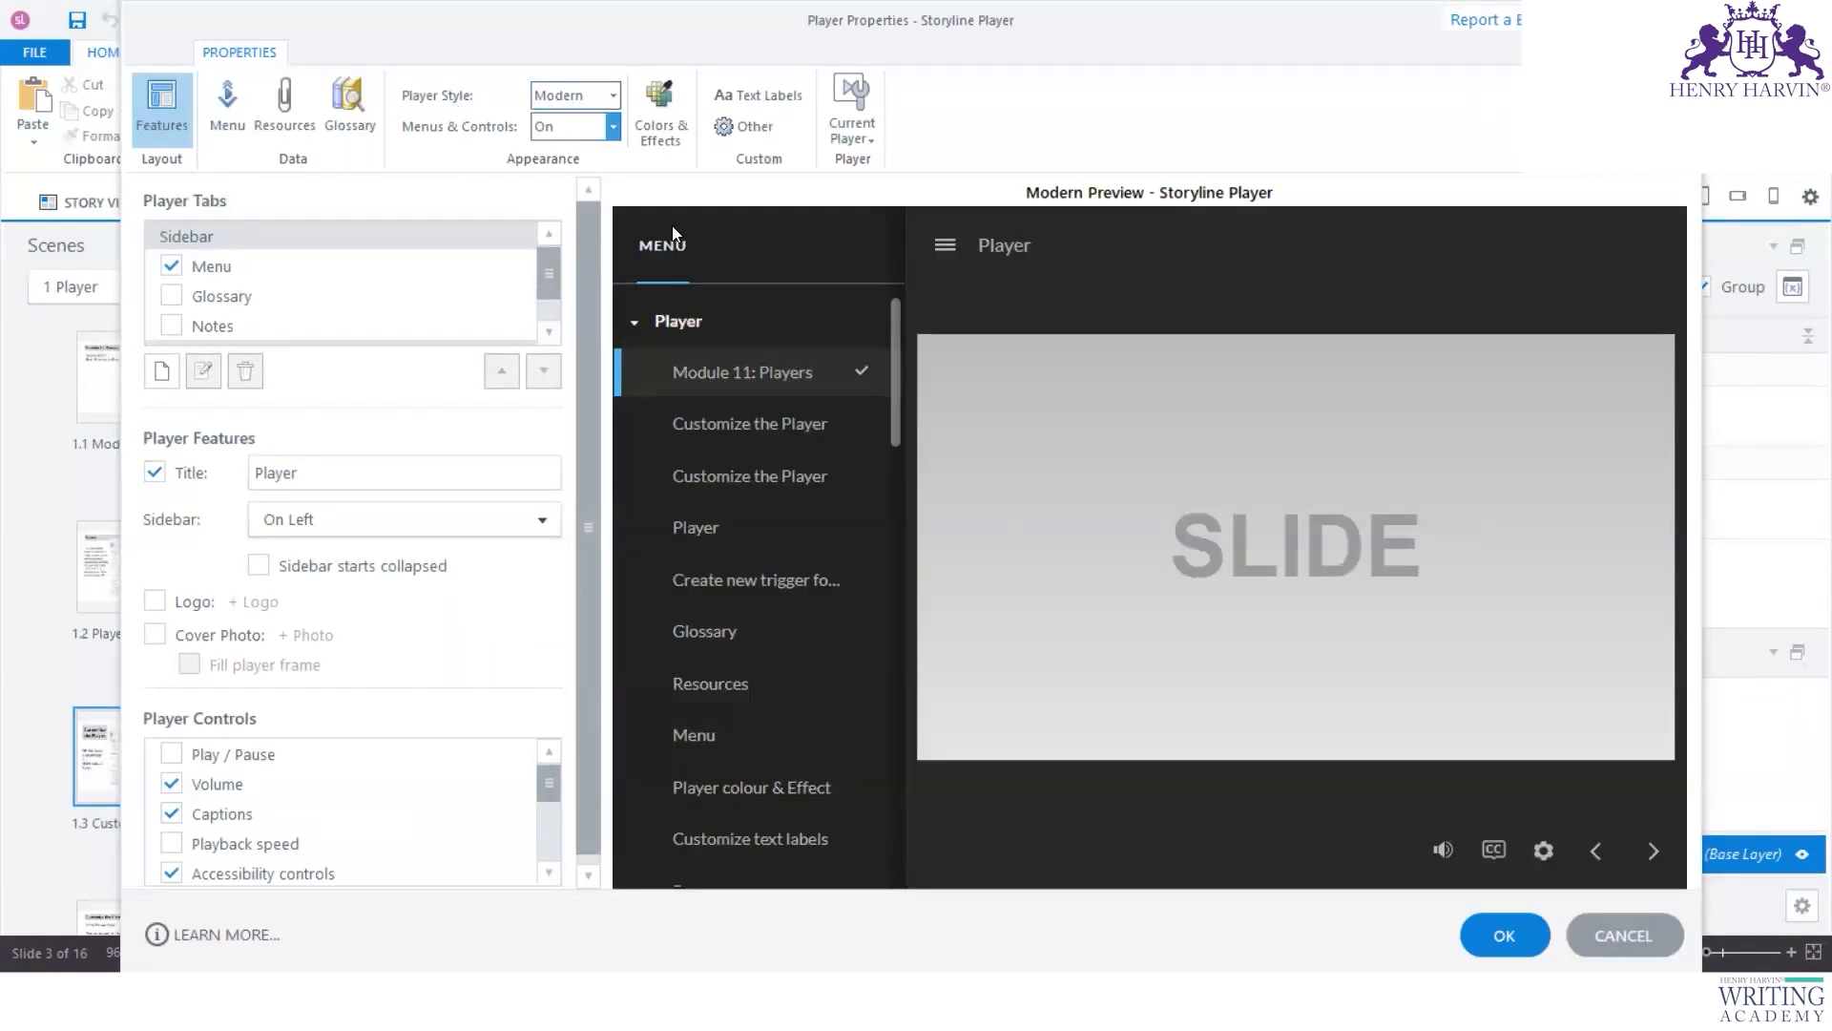
click(612, 96)
click(582, 158)
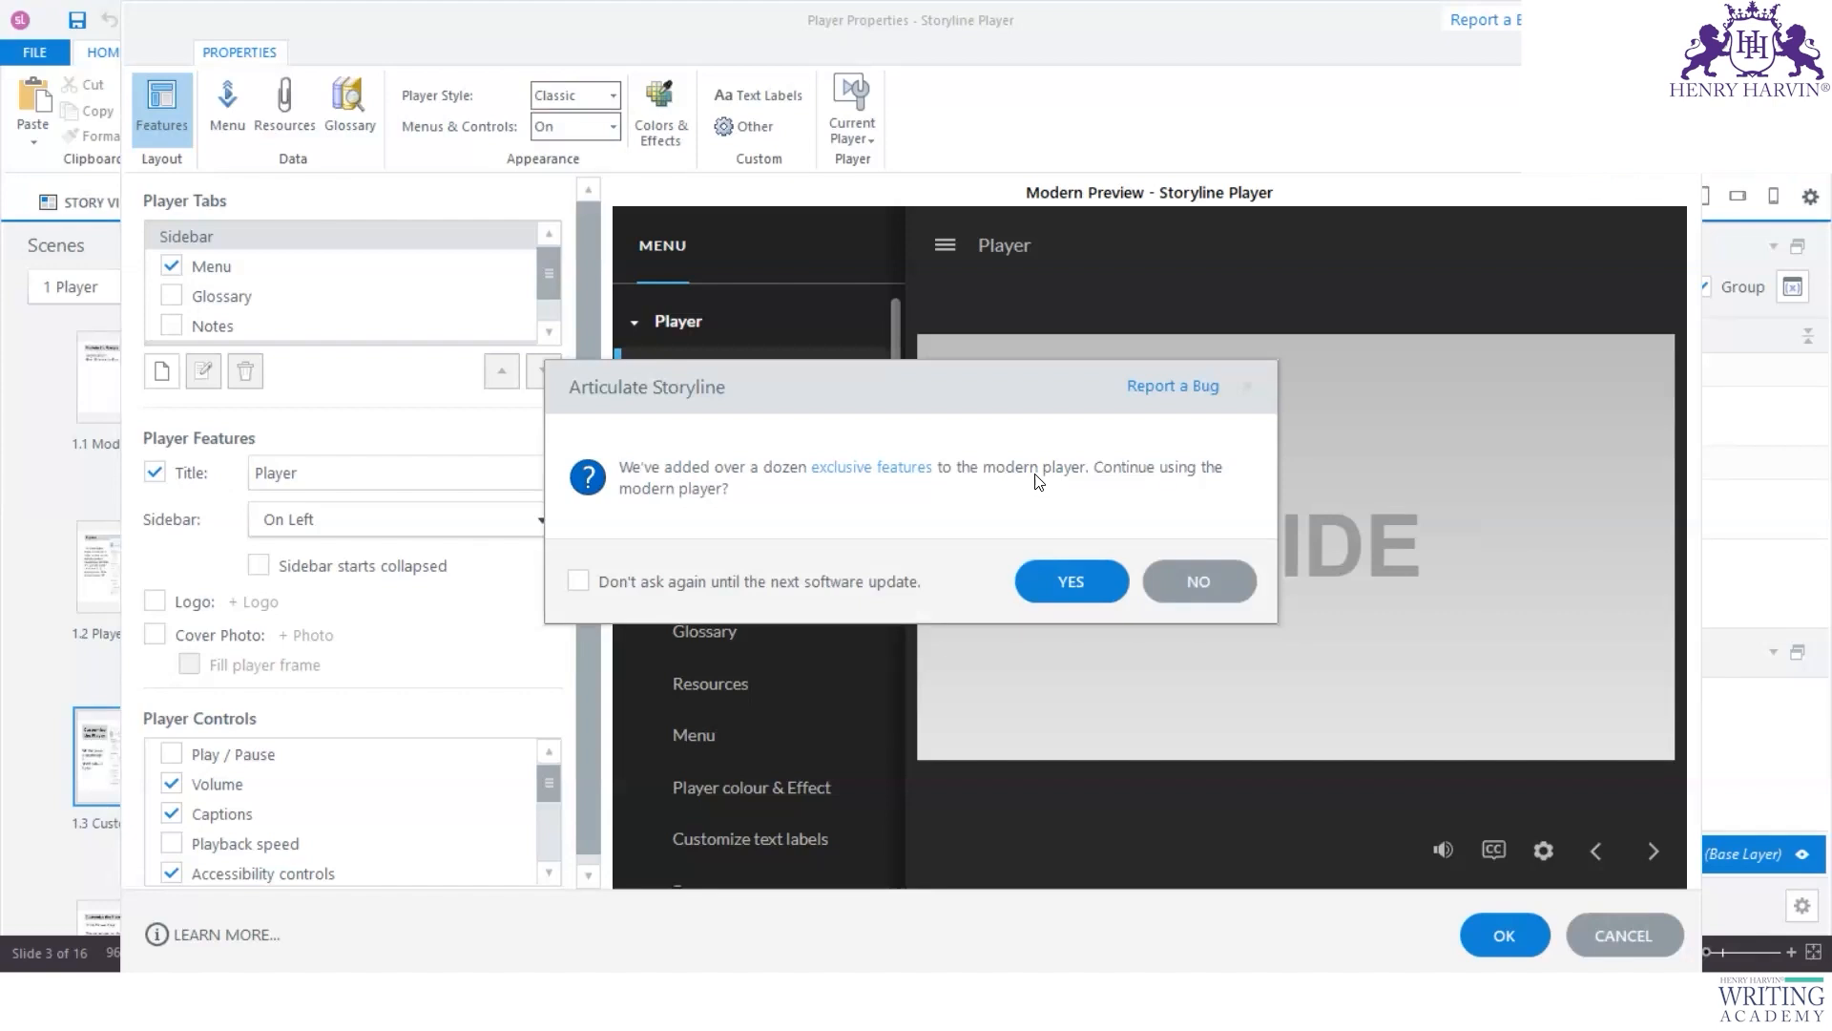
click(1073, 583)
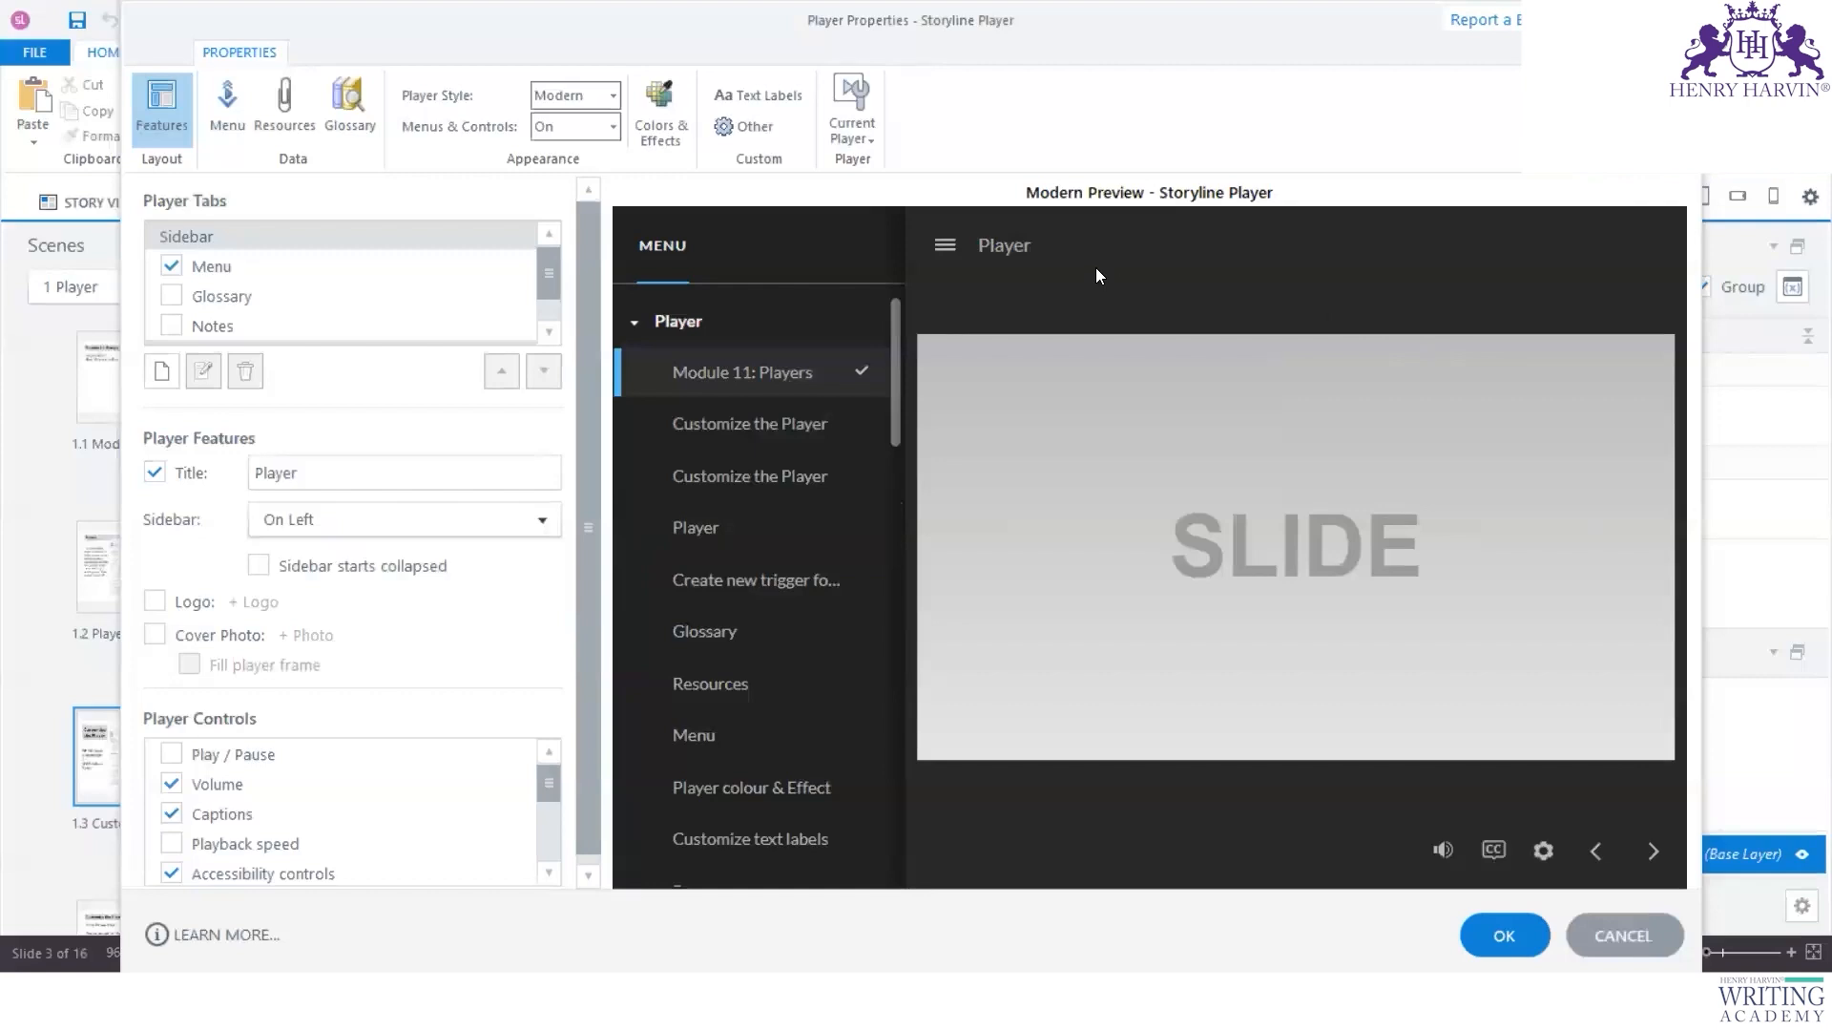
Step: Switch the player style to Classic to compare its preview, and set it back to Modern
click(613, 94)
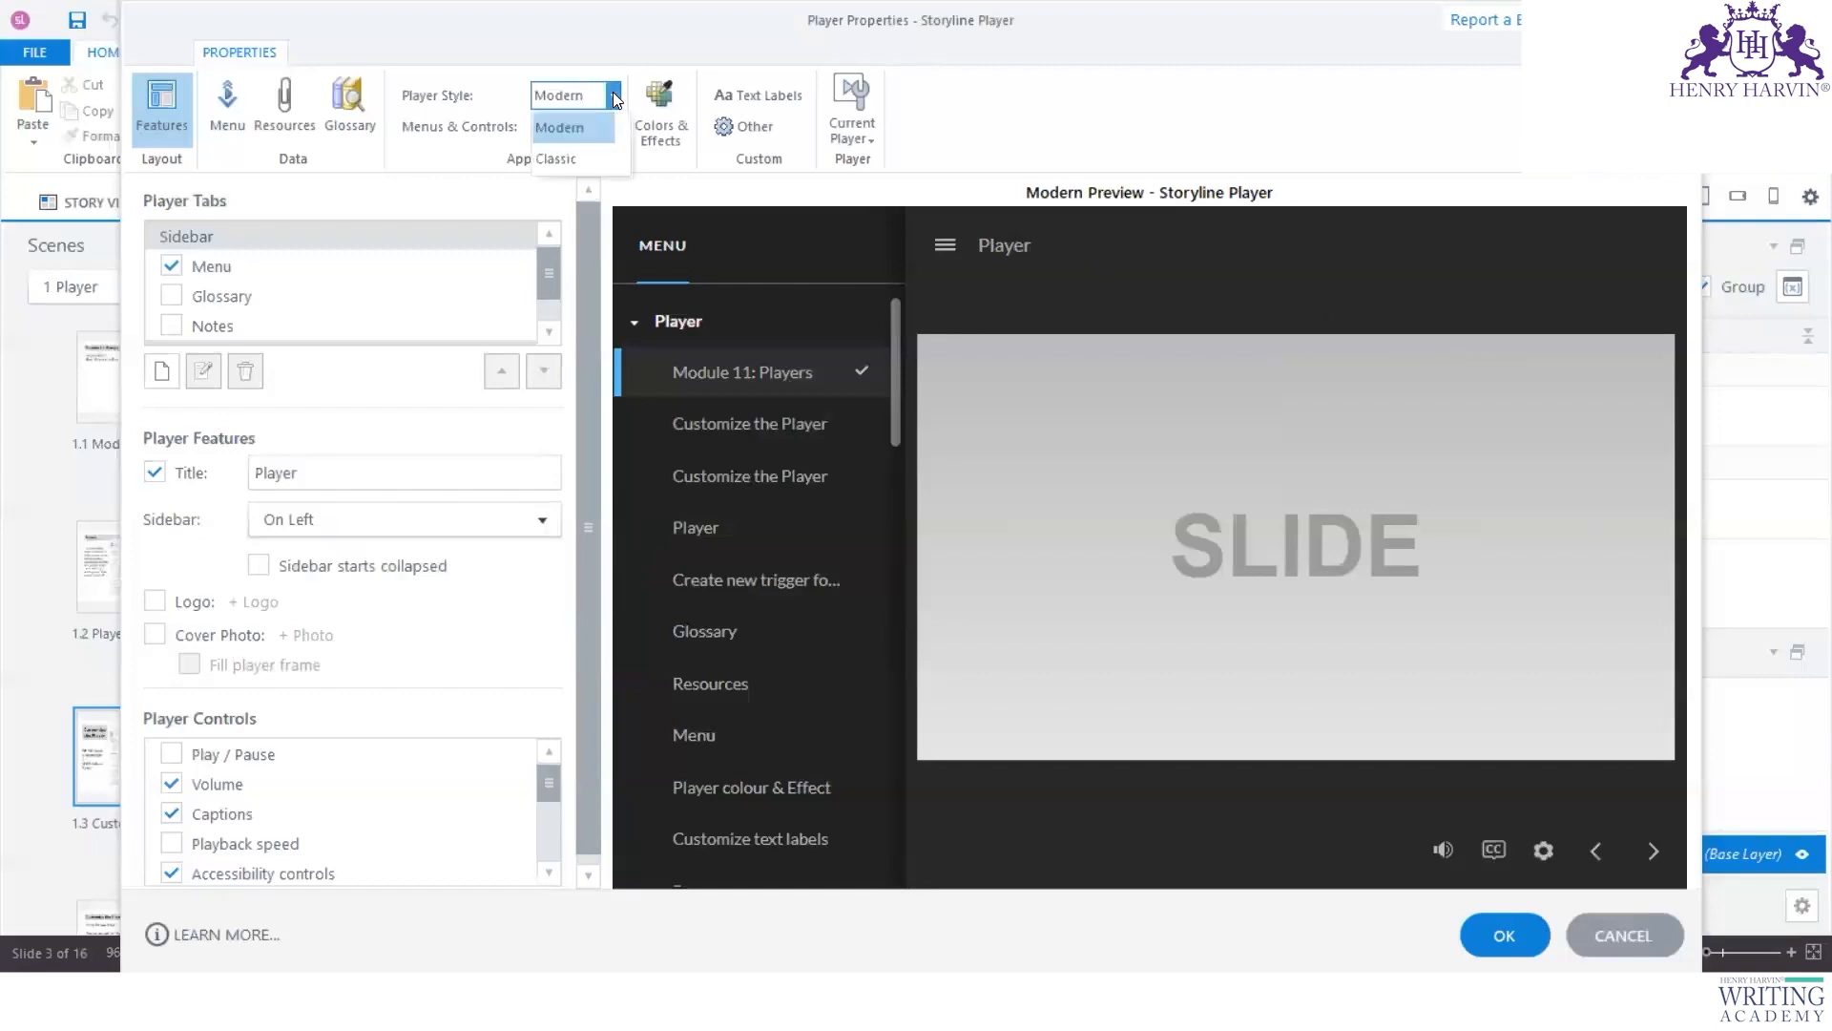
click(568, 163)
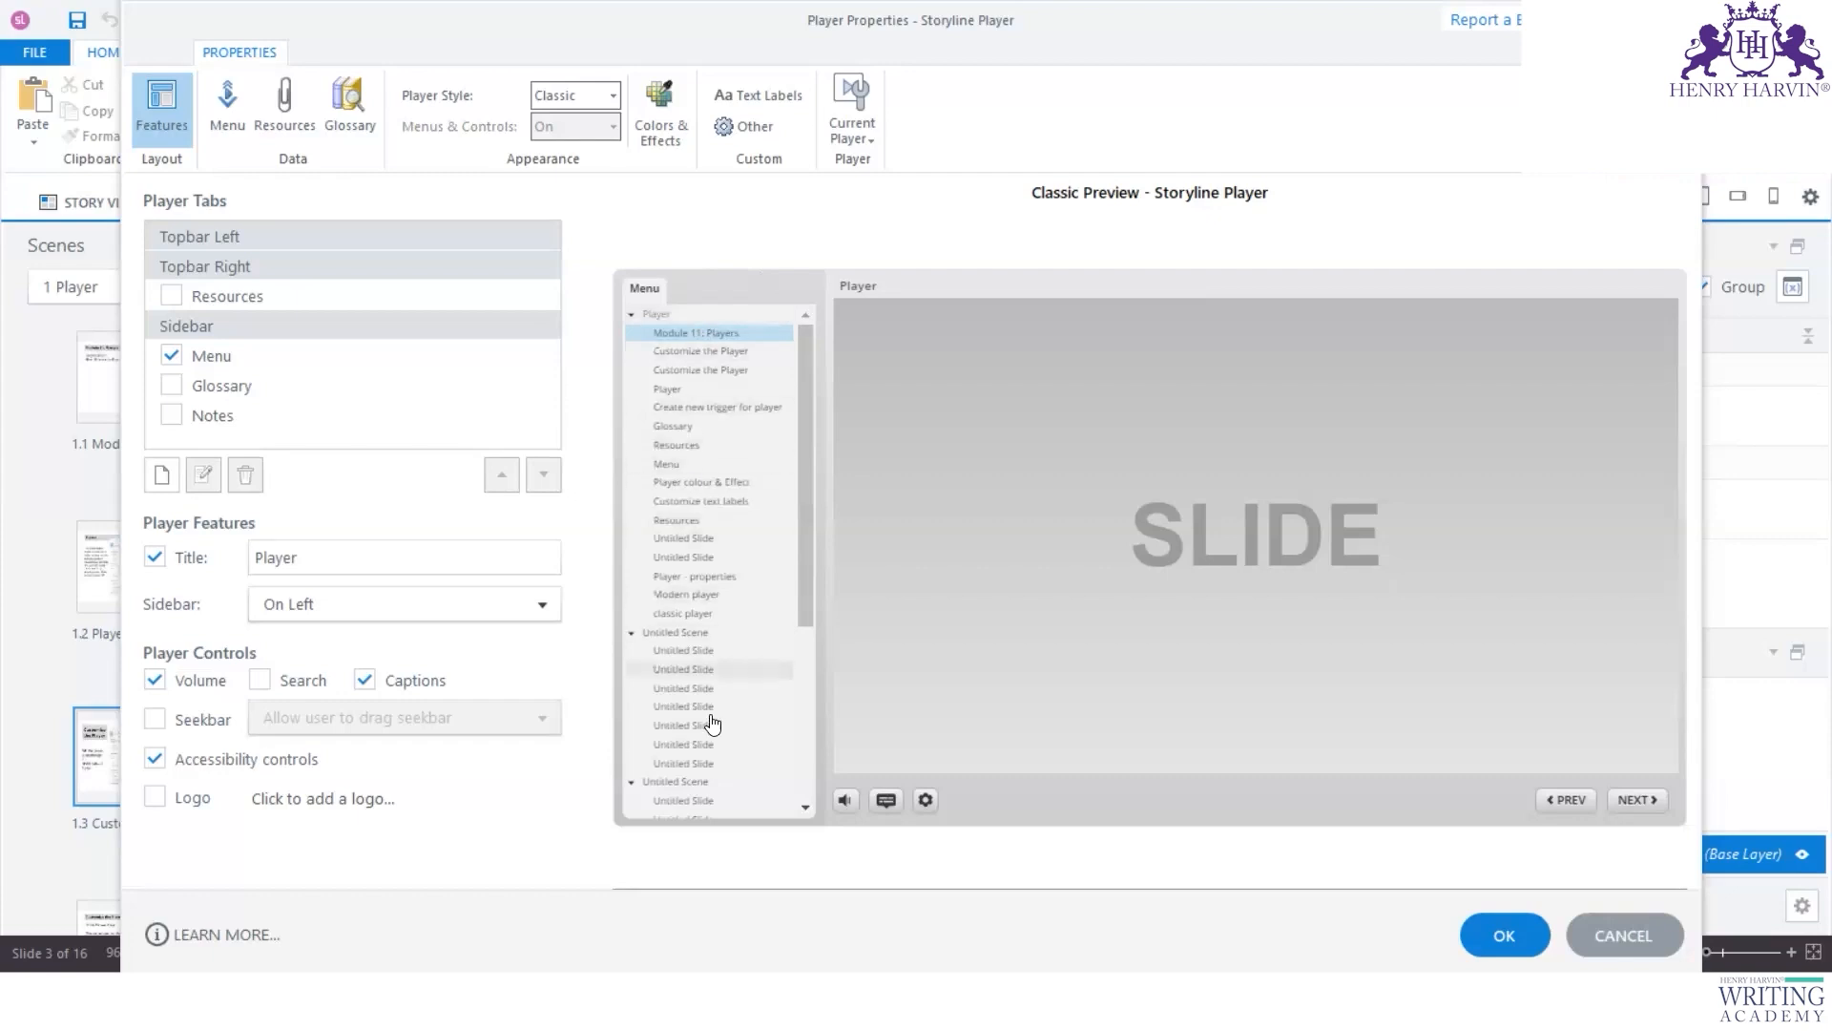
click(613, 95)
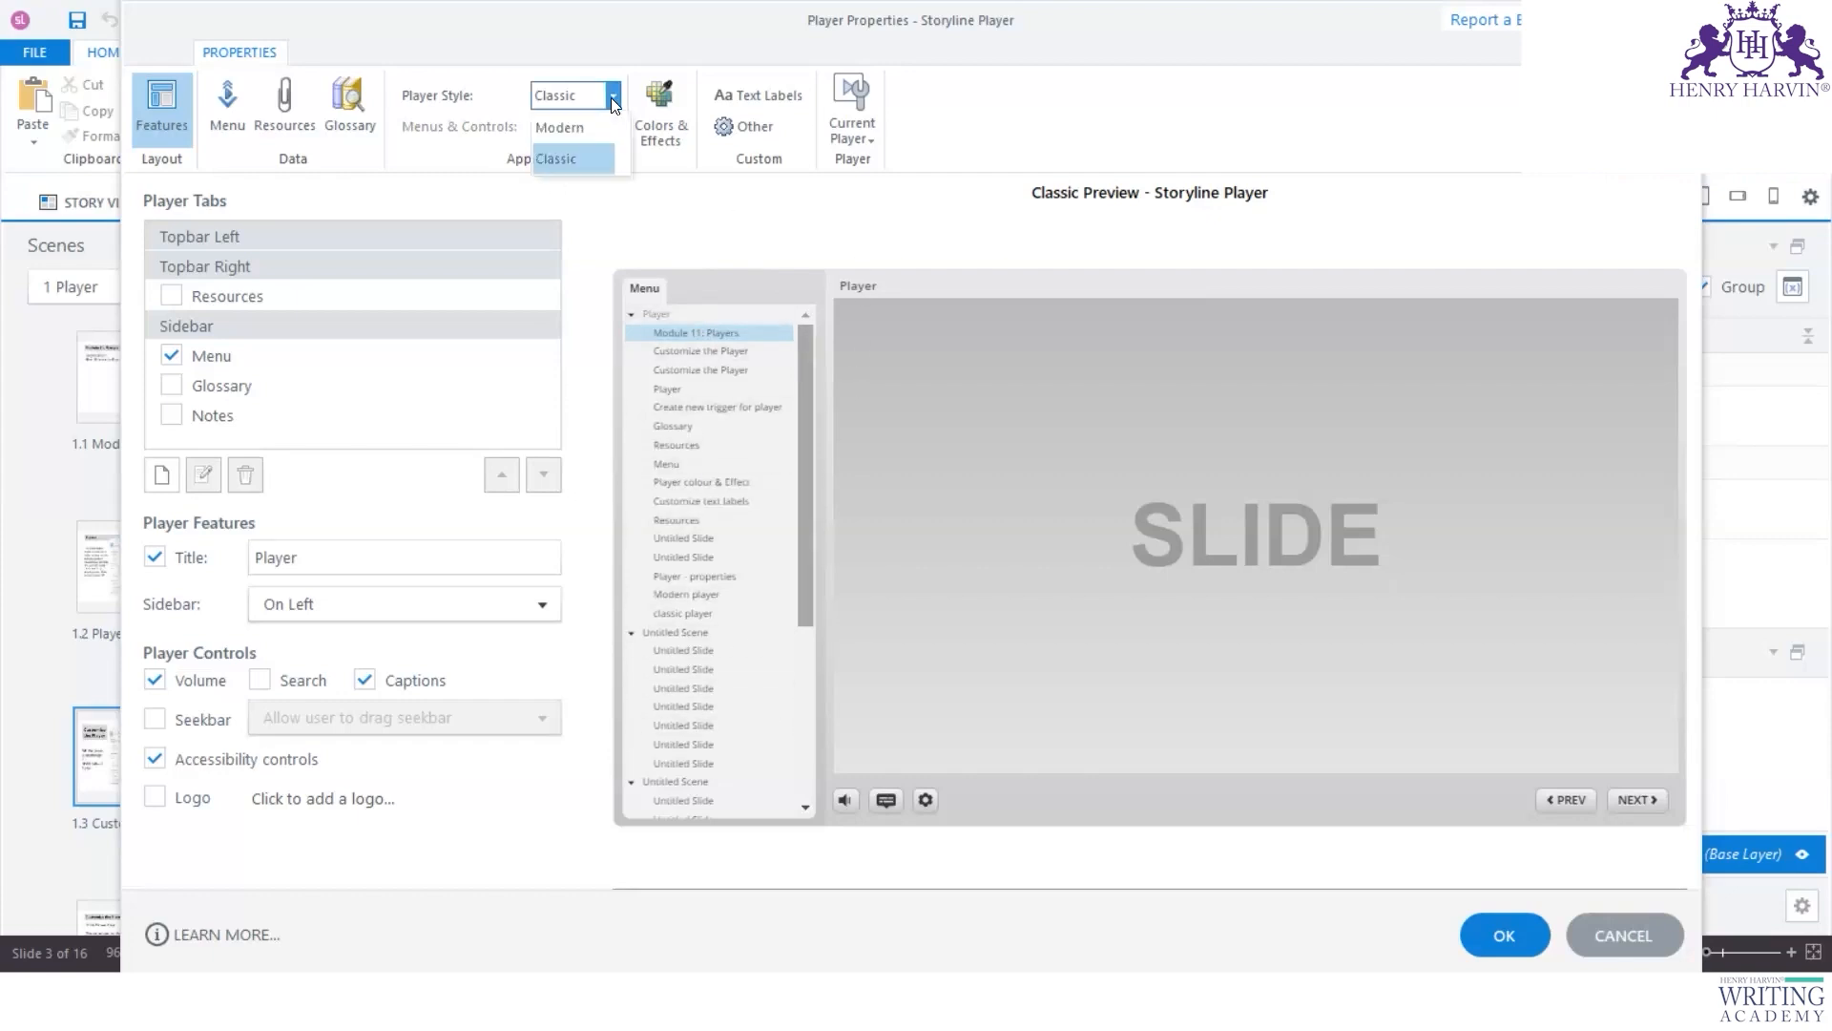
click(591, 125)
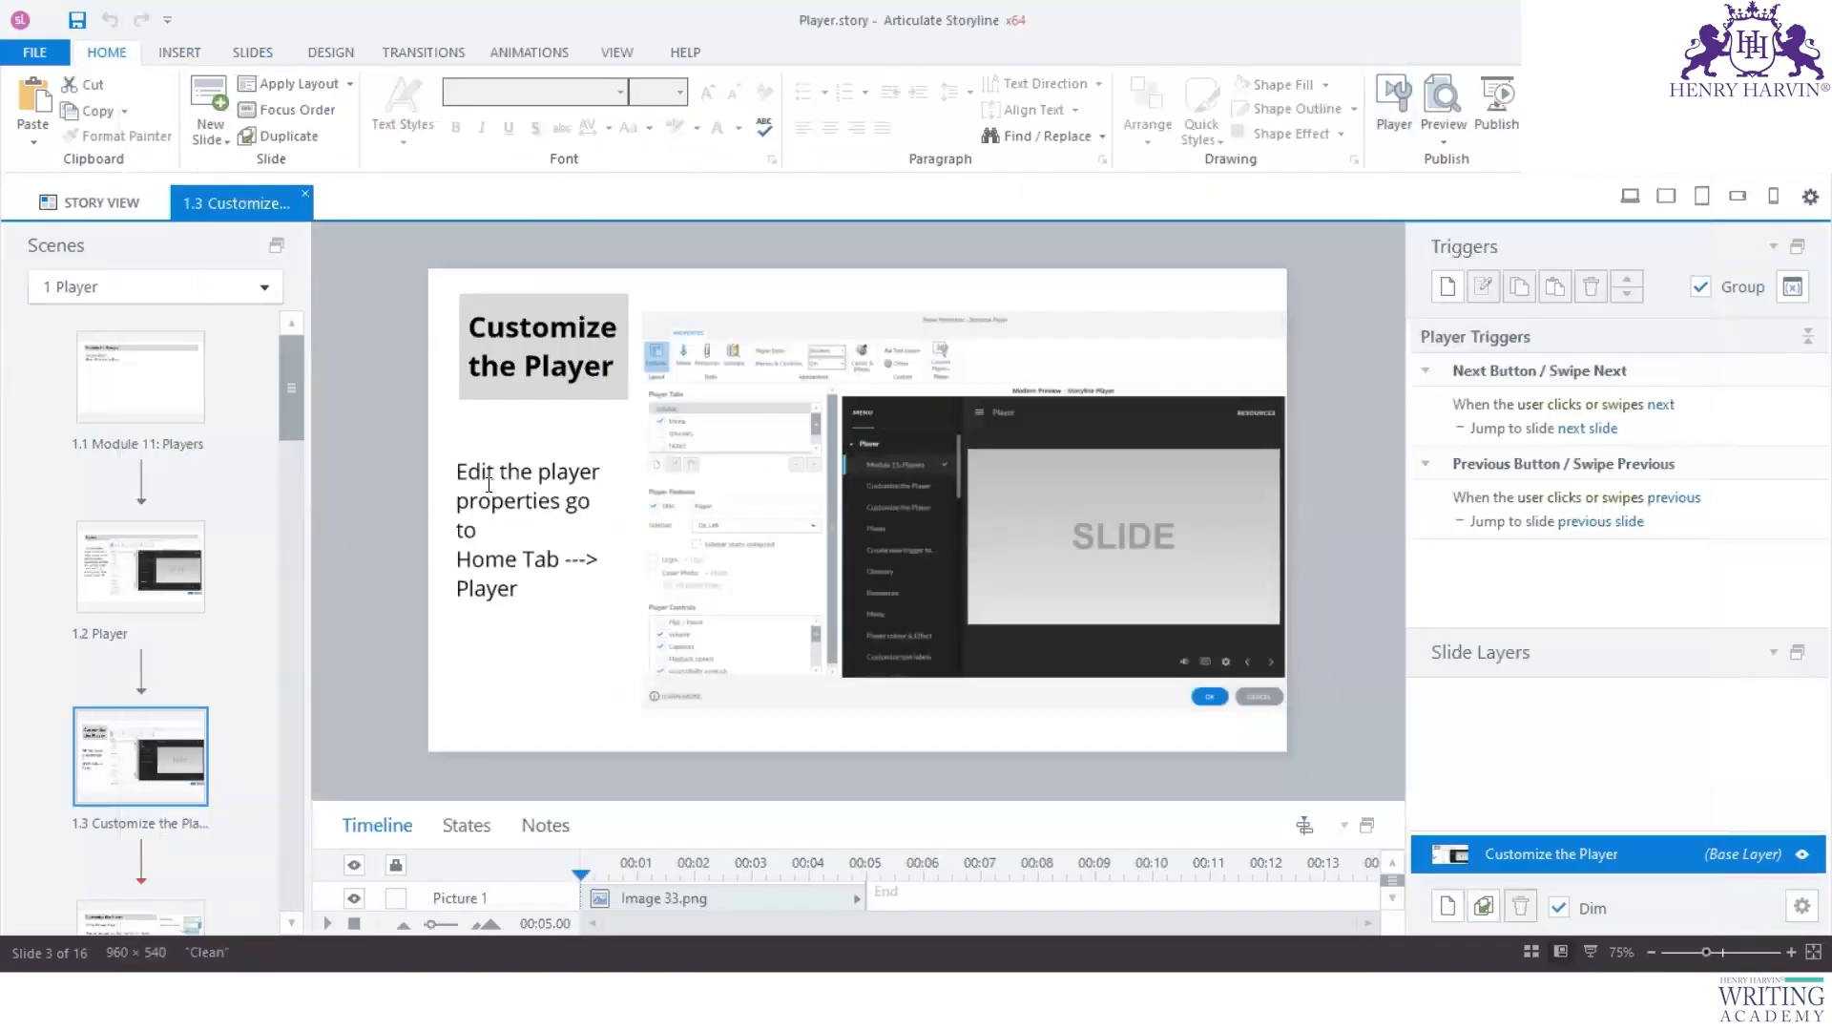
Step: Review slides 1.4 through 1.7 on customizing the player, the modern and classic players, and creating a player trigger
scroll(201, 692, down, 3)
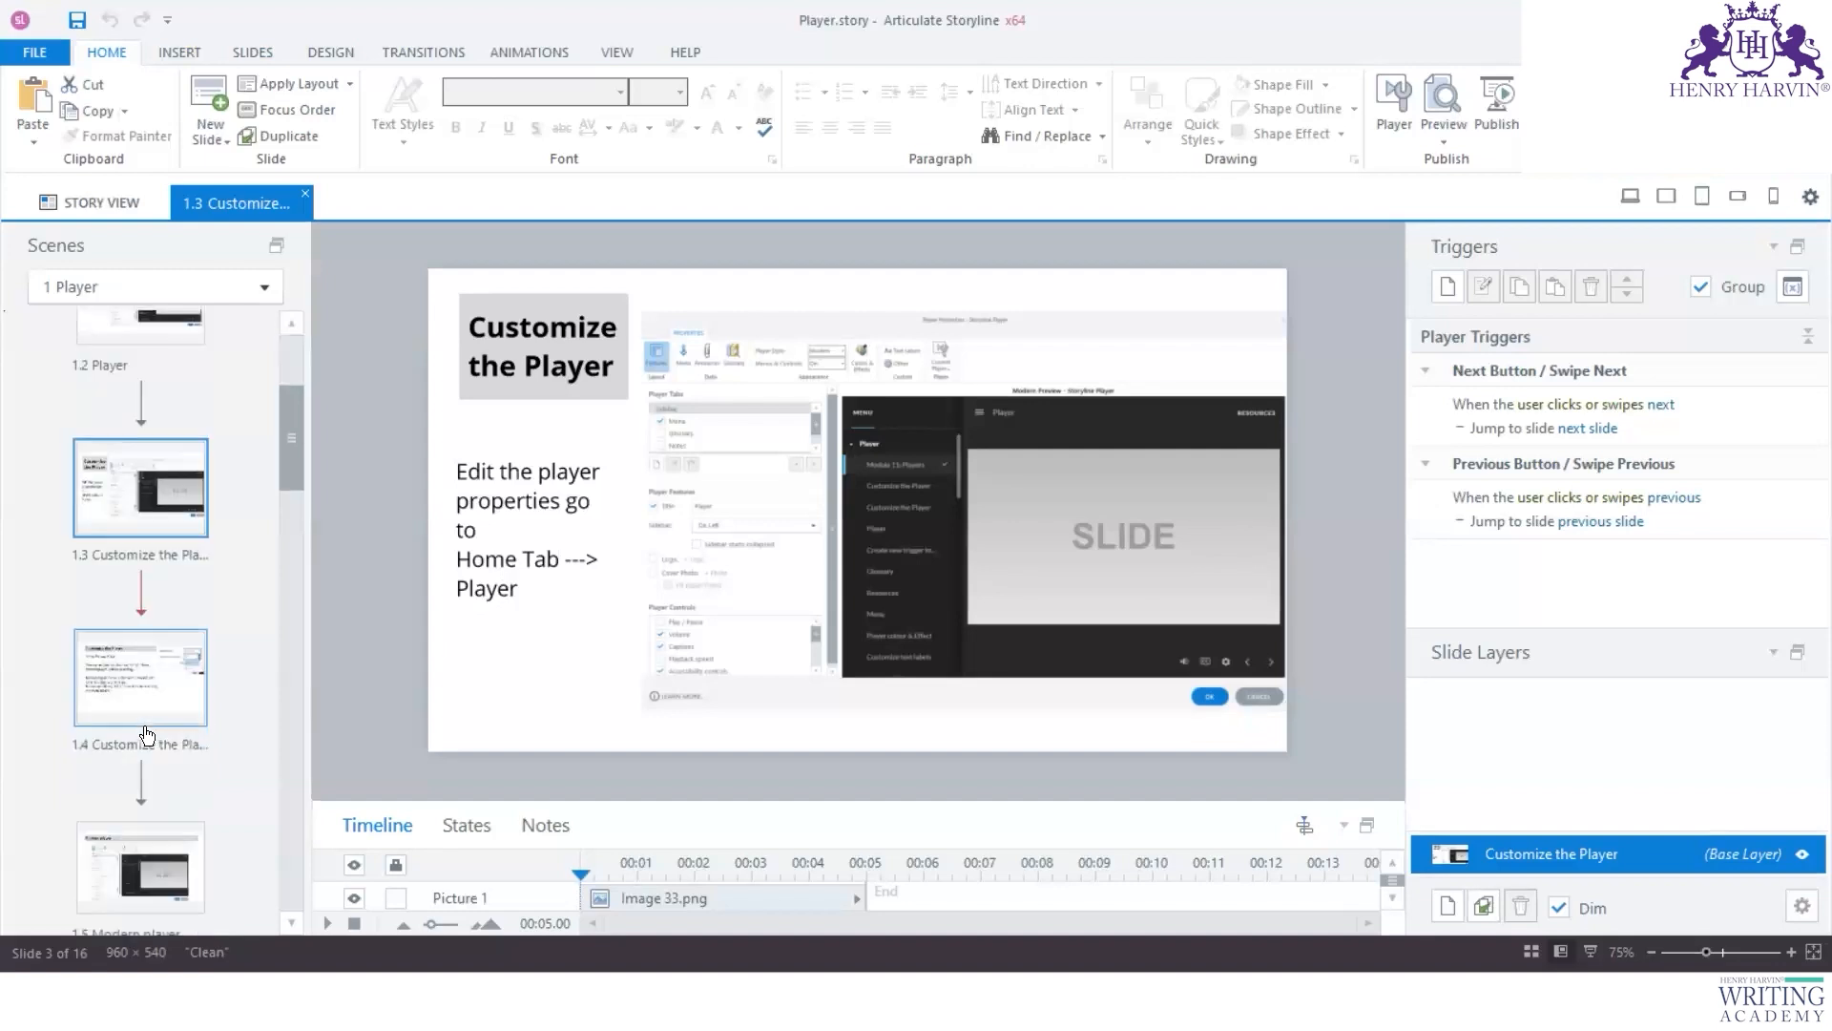
click(143, 680)
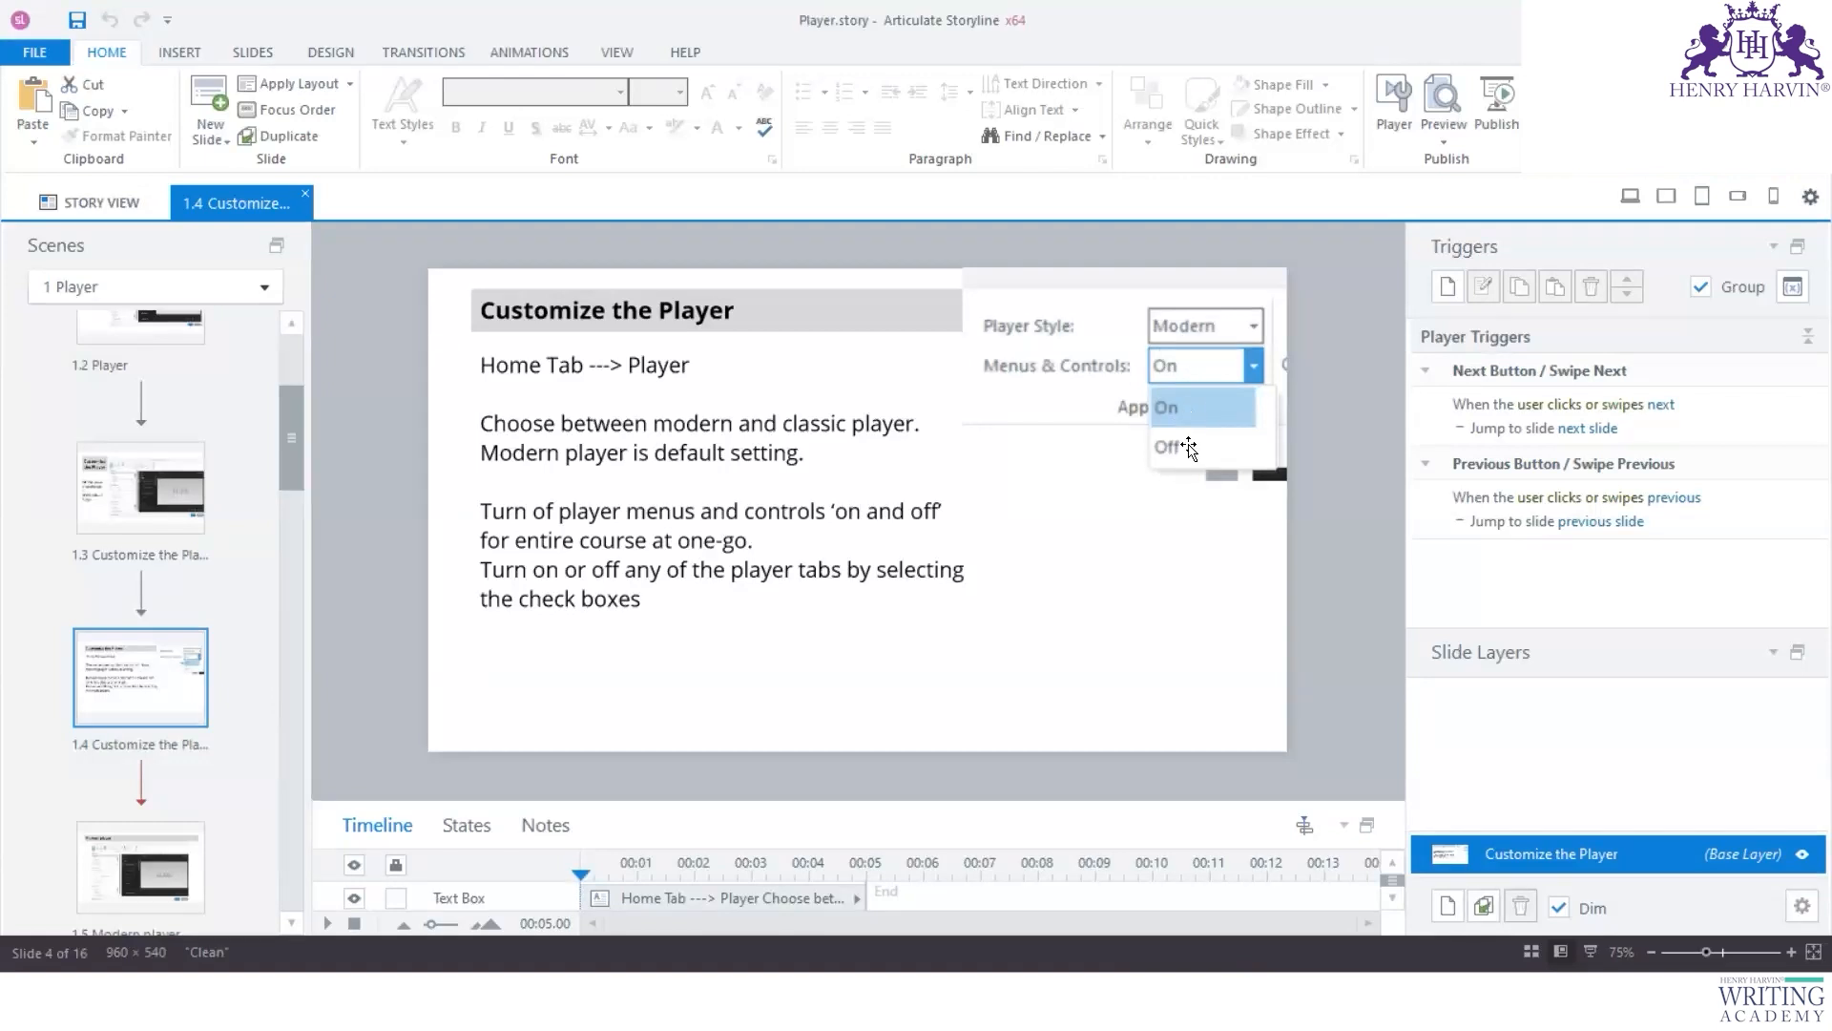
scroll(172, 638, down, 1)
scroll(172, 639, down, 1)
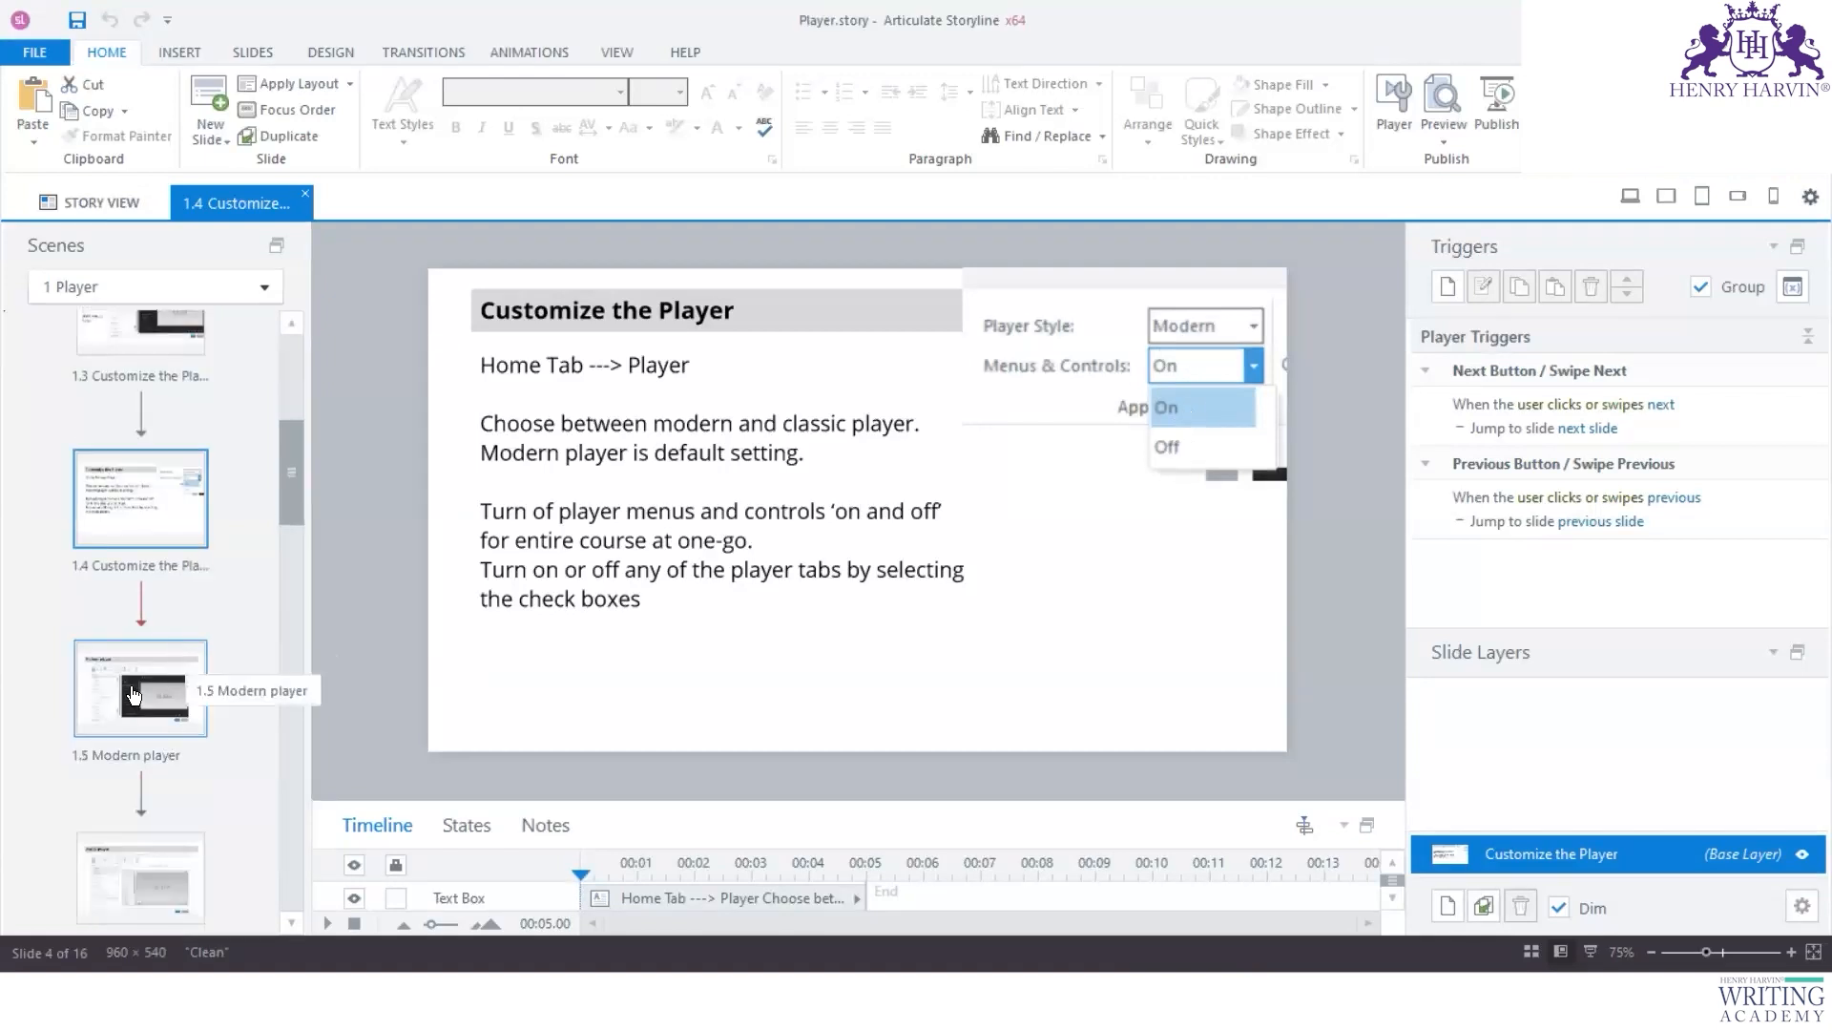
click(142, 687)
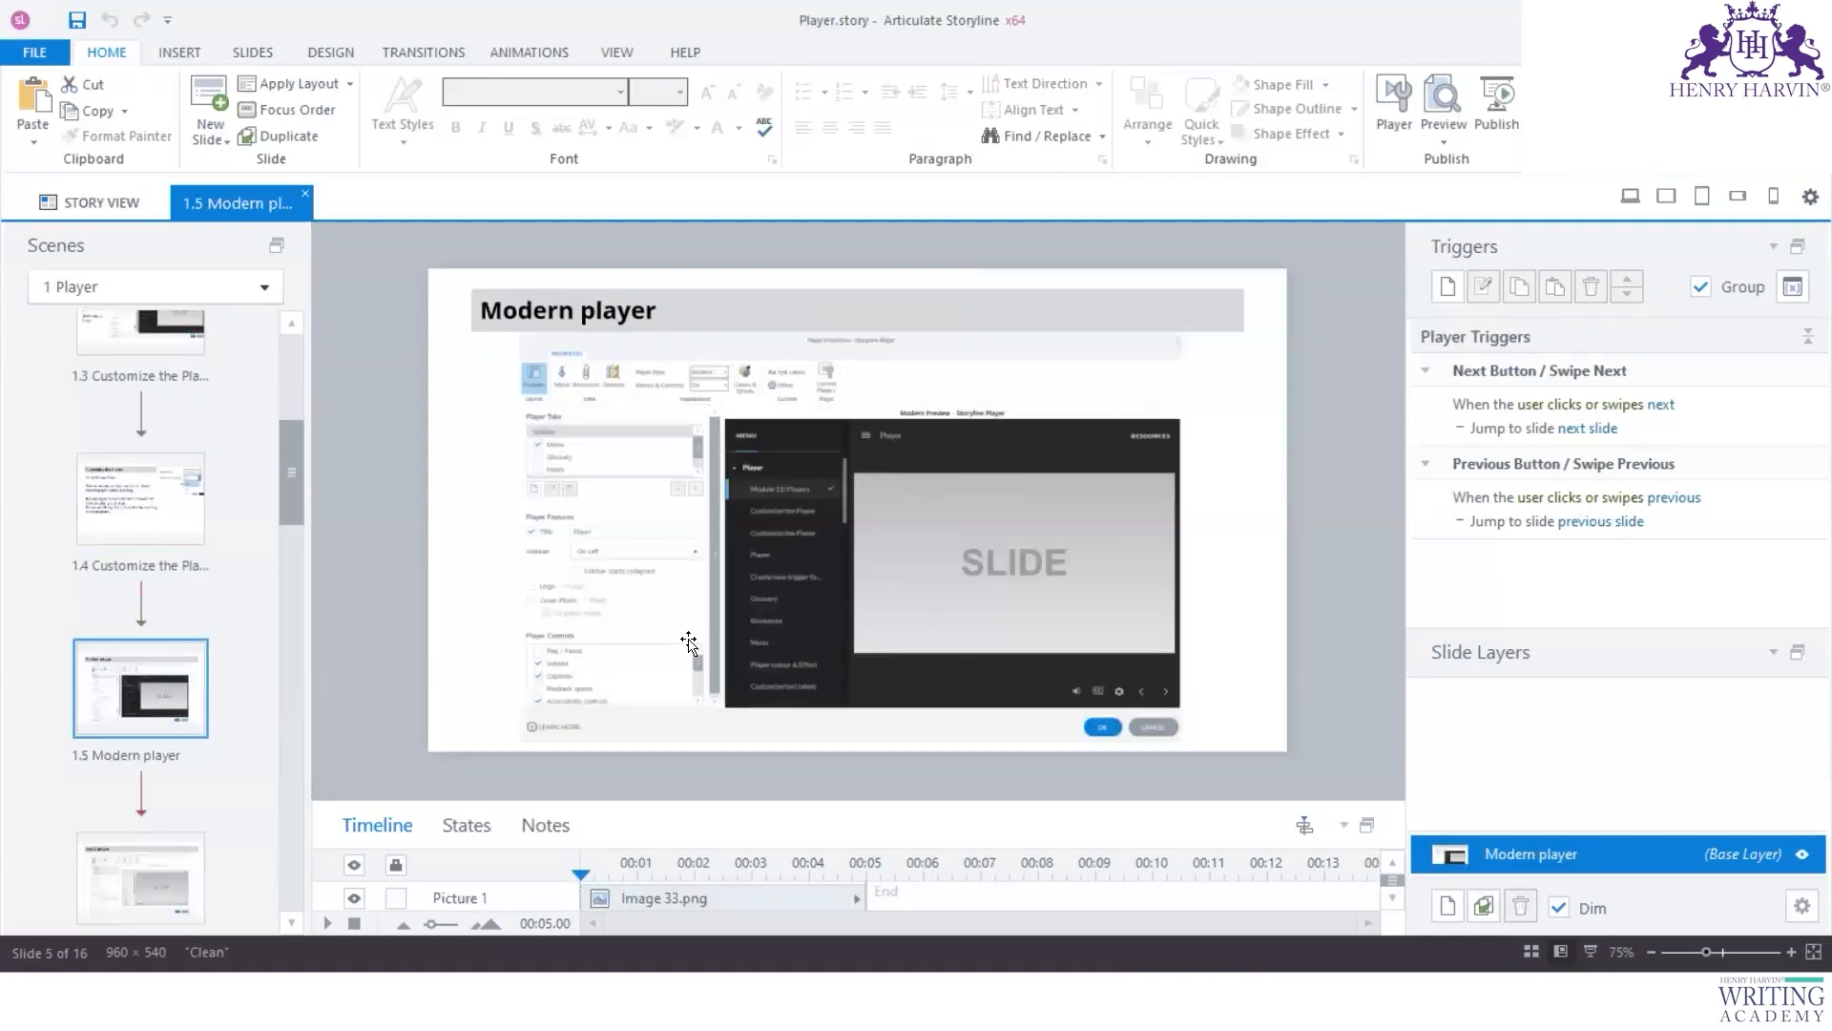
scroll(163, 720, down, 2)
click(132, 699)
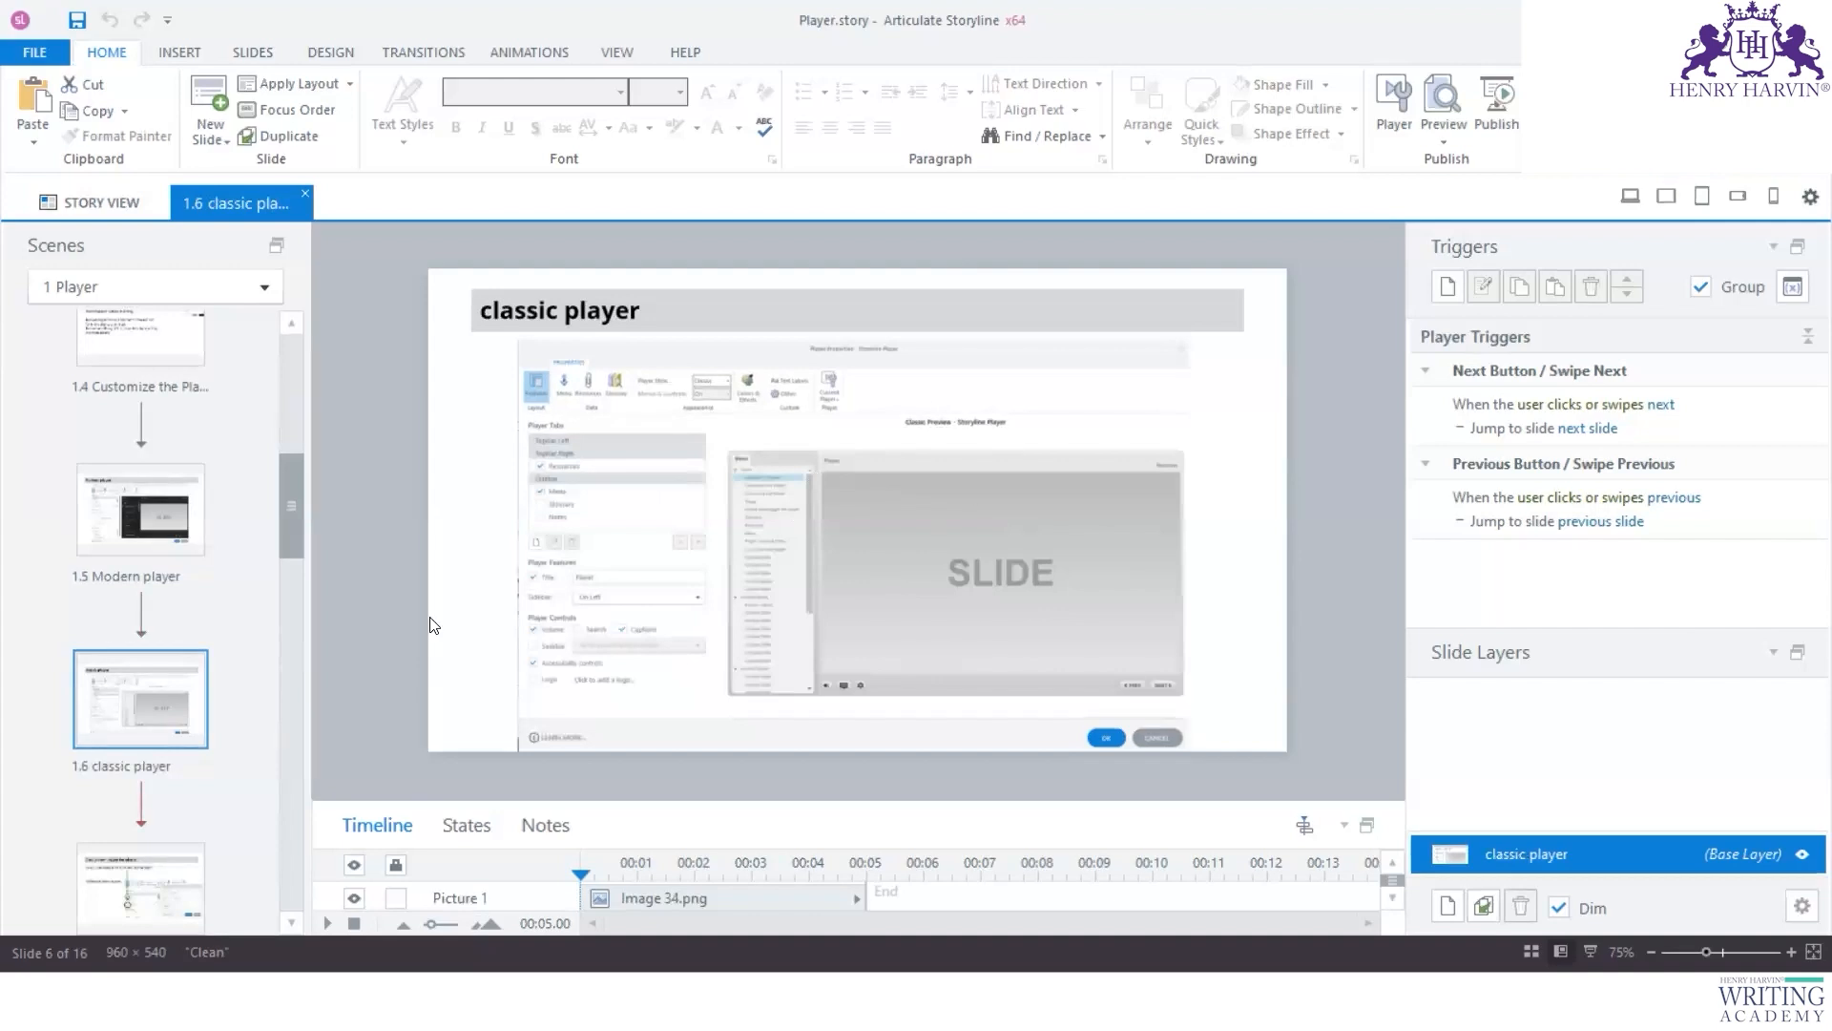
scroll(131, 720, down, 2)
click(131, 720)
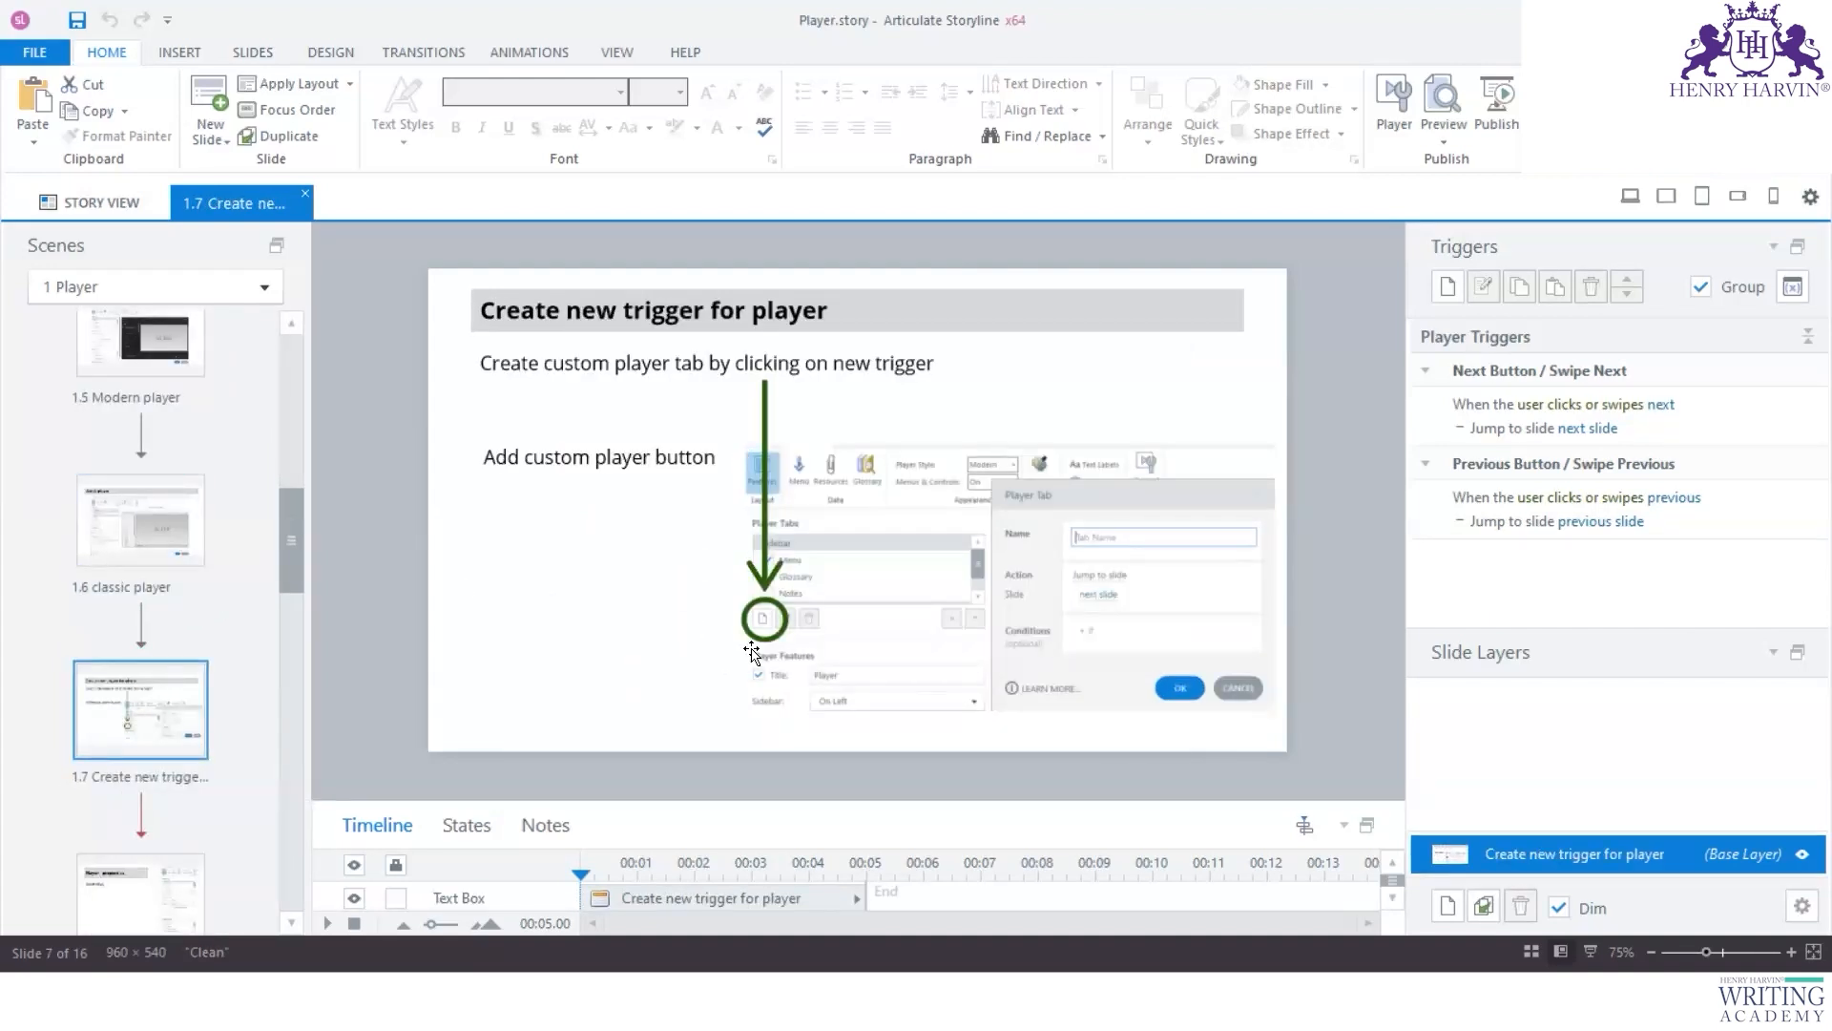
Step: Return to slide 1.4 Customize the Player and reread its notes on player style, menus and controls
scroll(210, 649, up, 3)
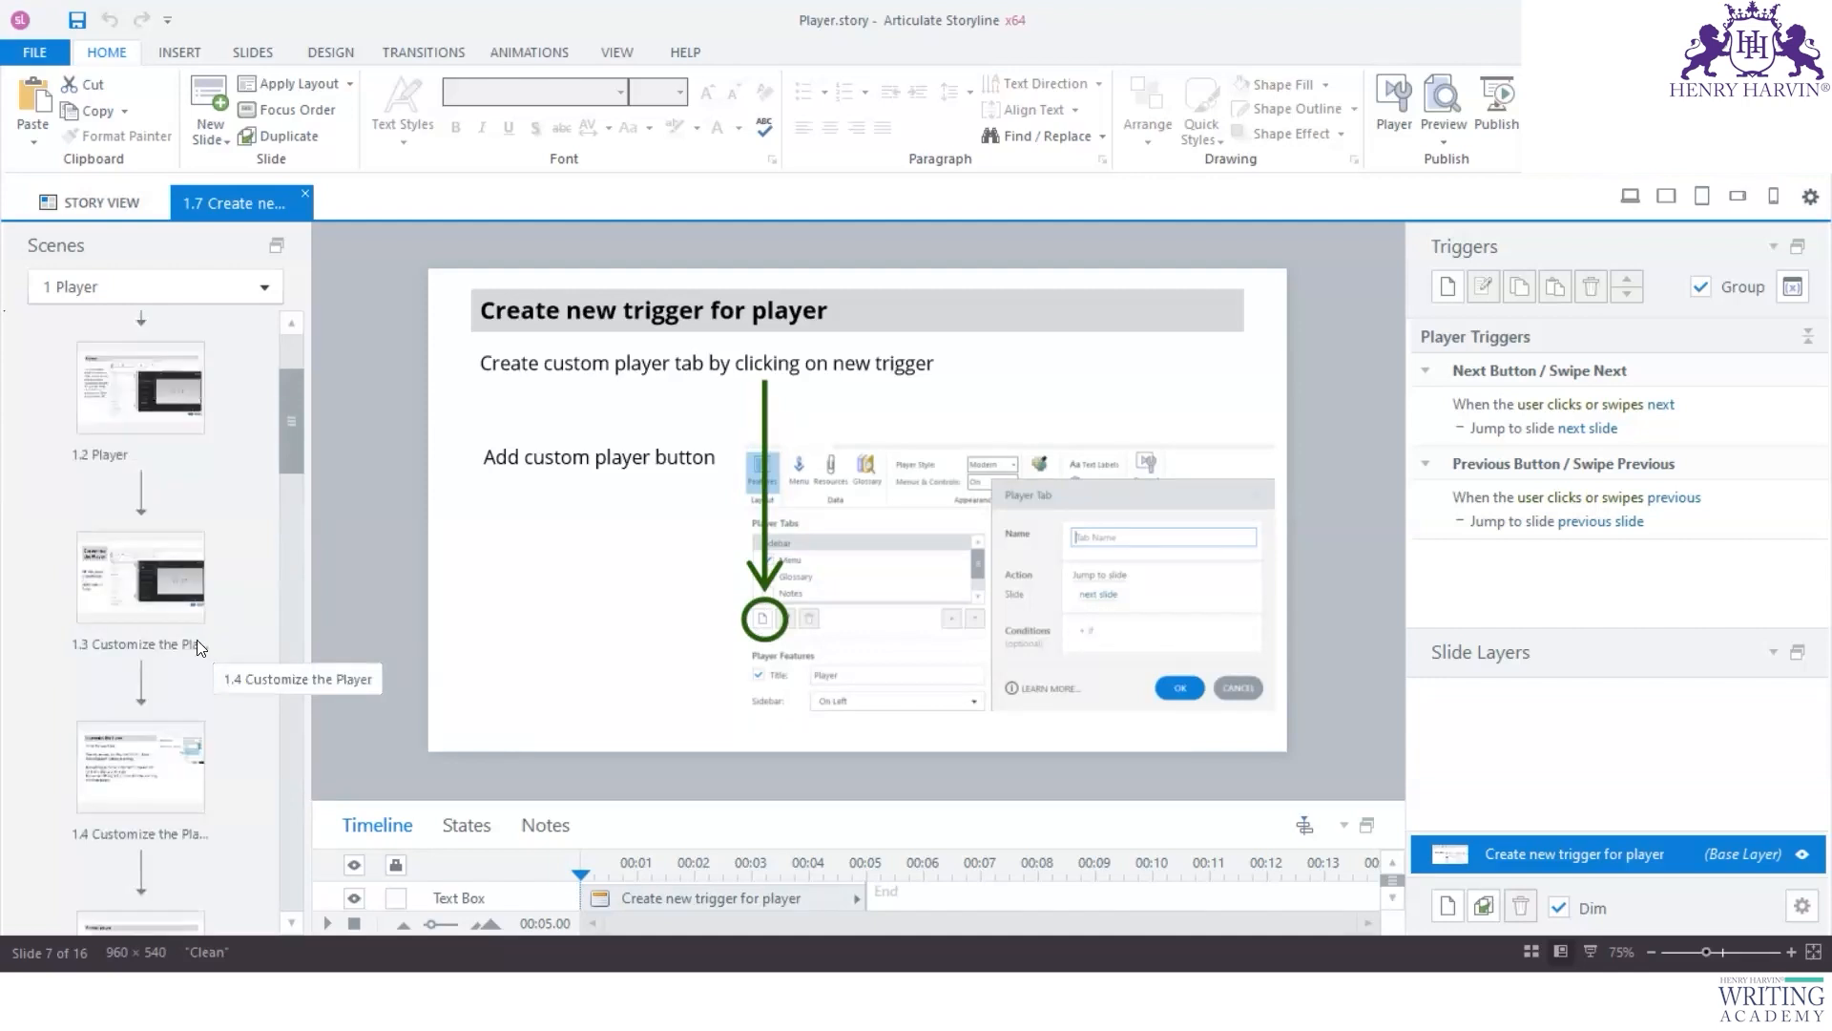
click(163, 744)
scroll(153, 520, up, 1)
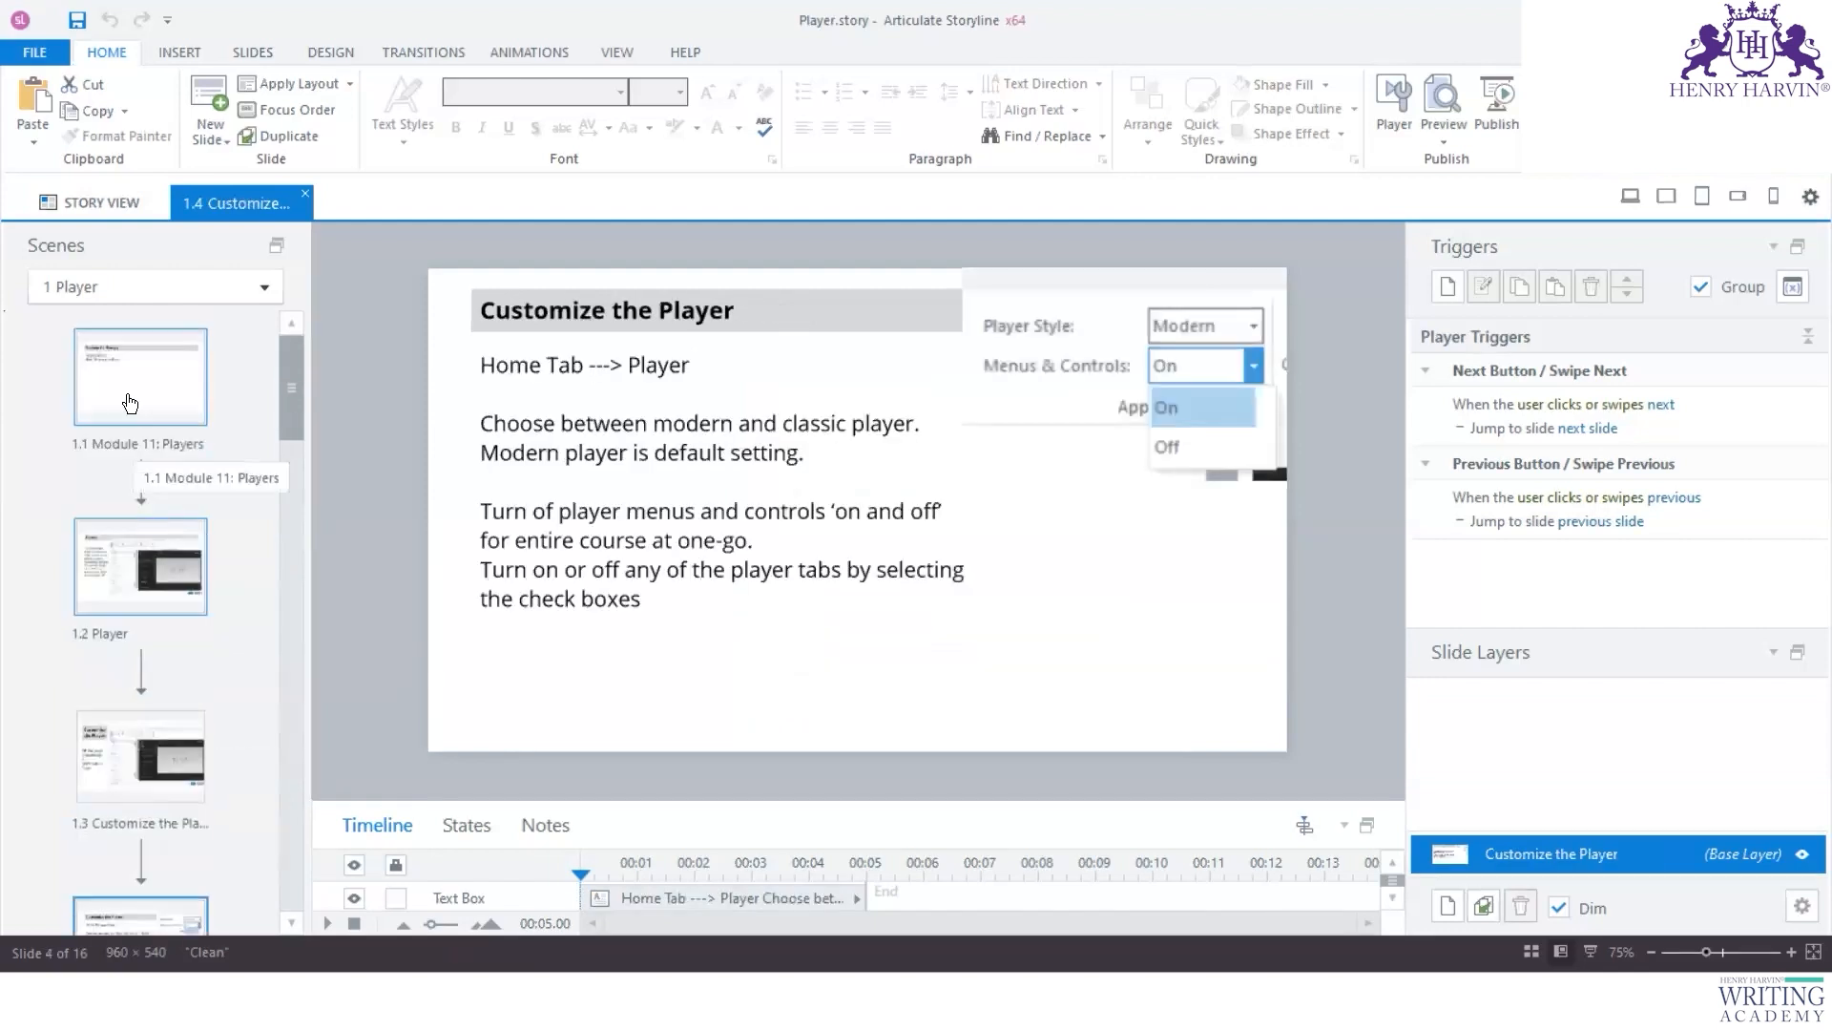
scroll(114, 697, down, 1)
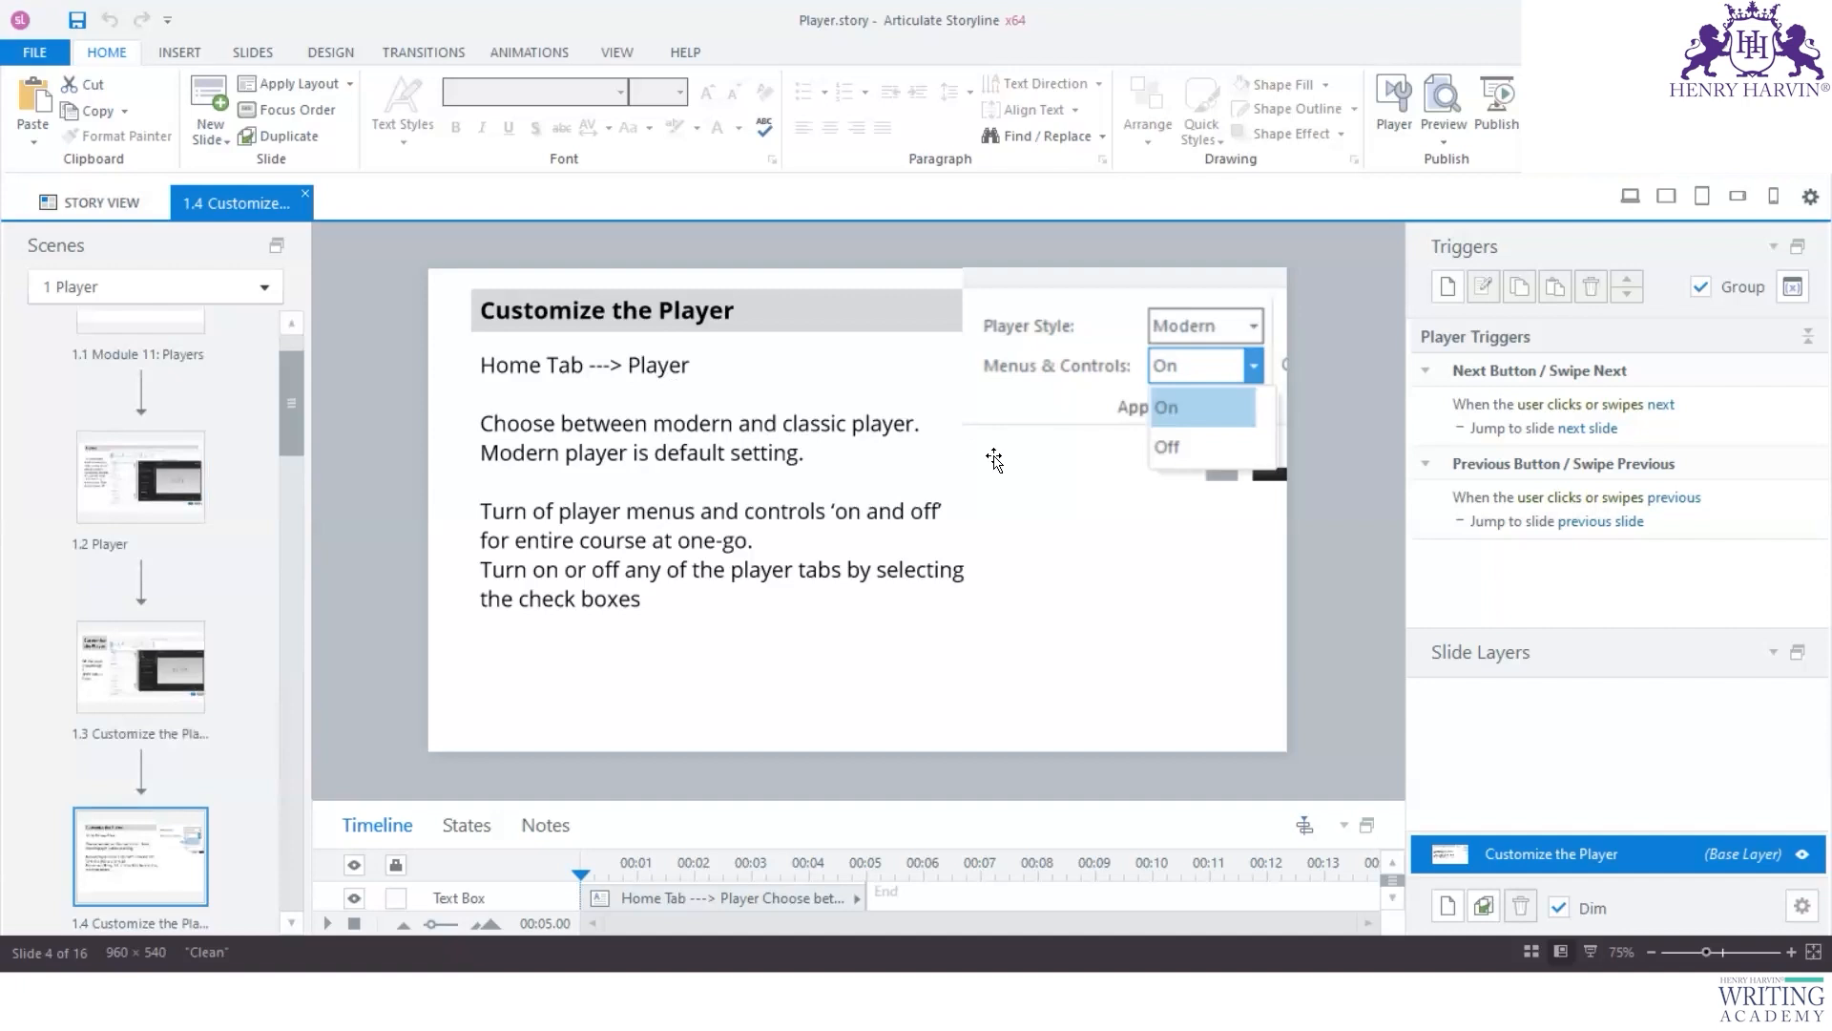
Step: Start a new custom player tab in the player properties, and close both dialogs without defining the tab
click(1391, 115)
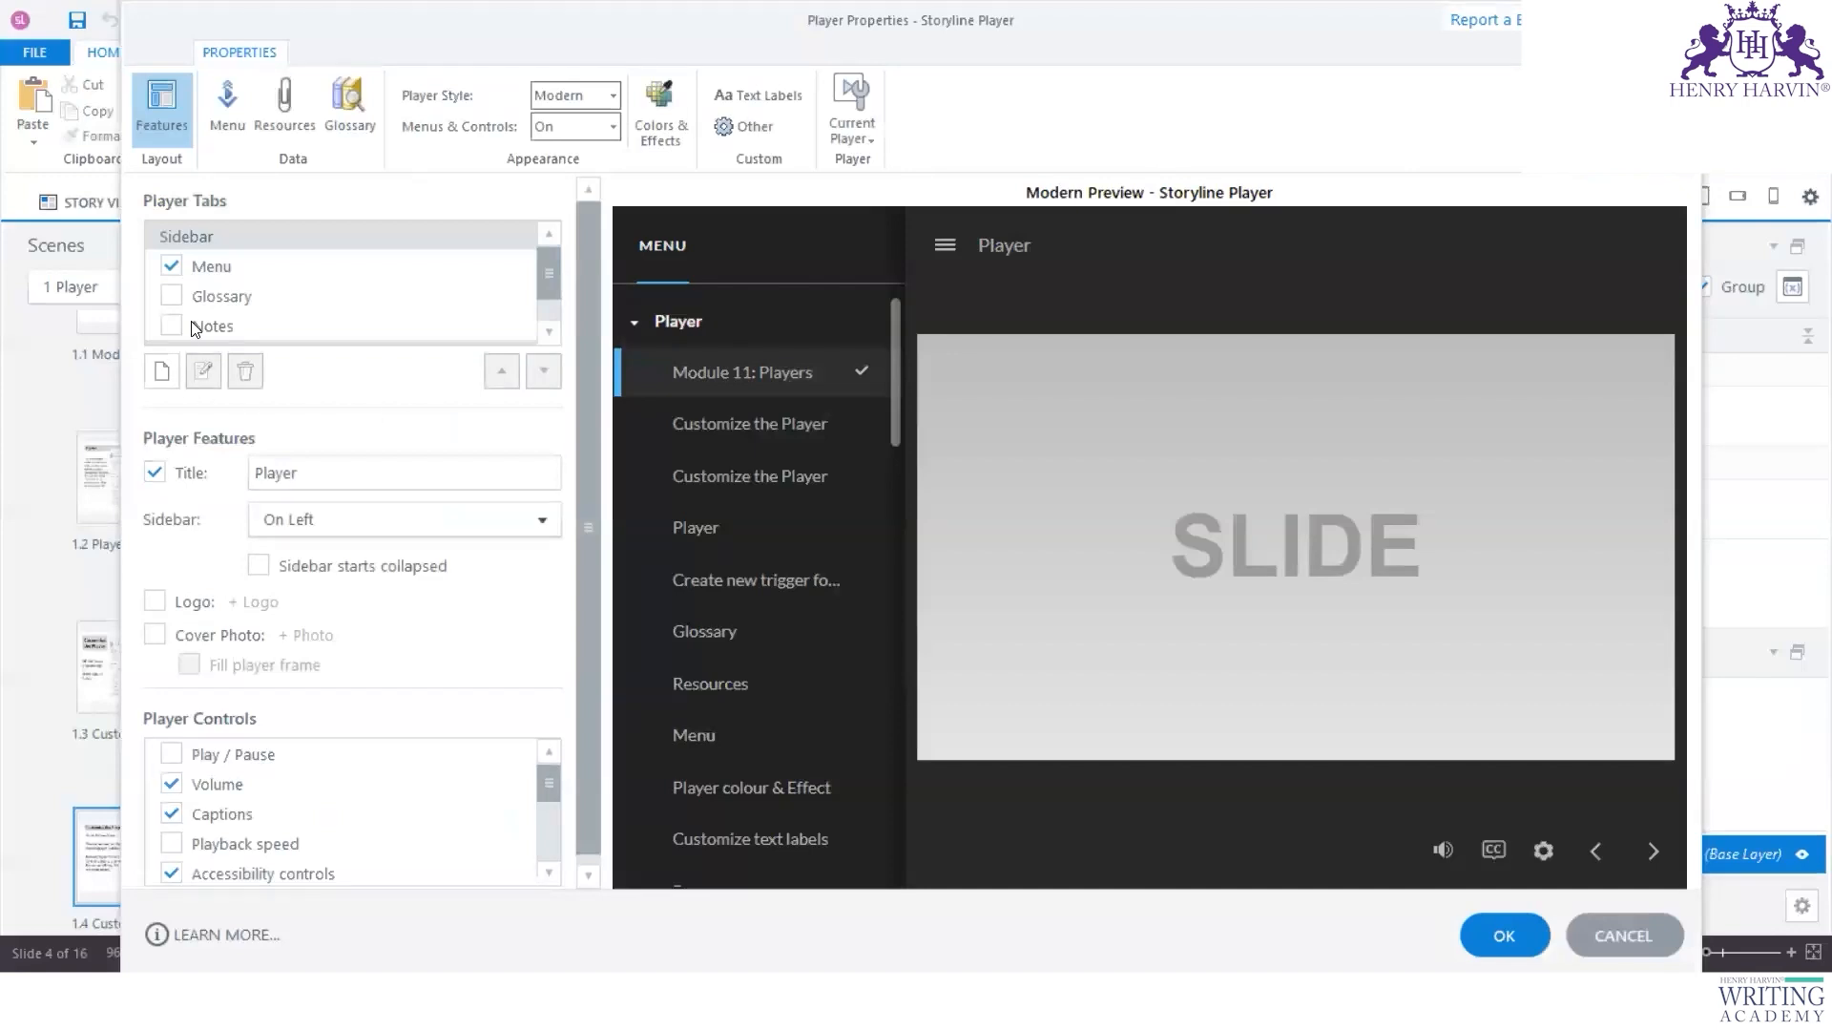
click(160, 373)
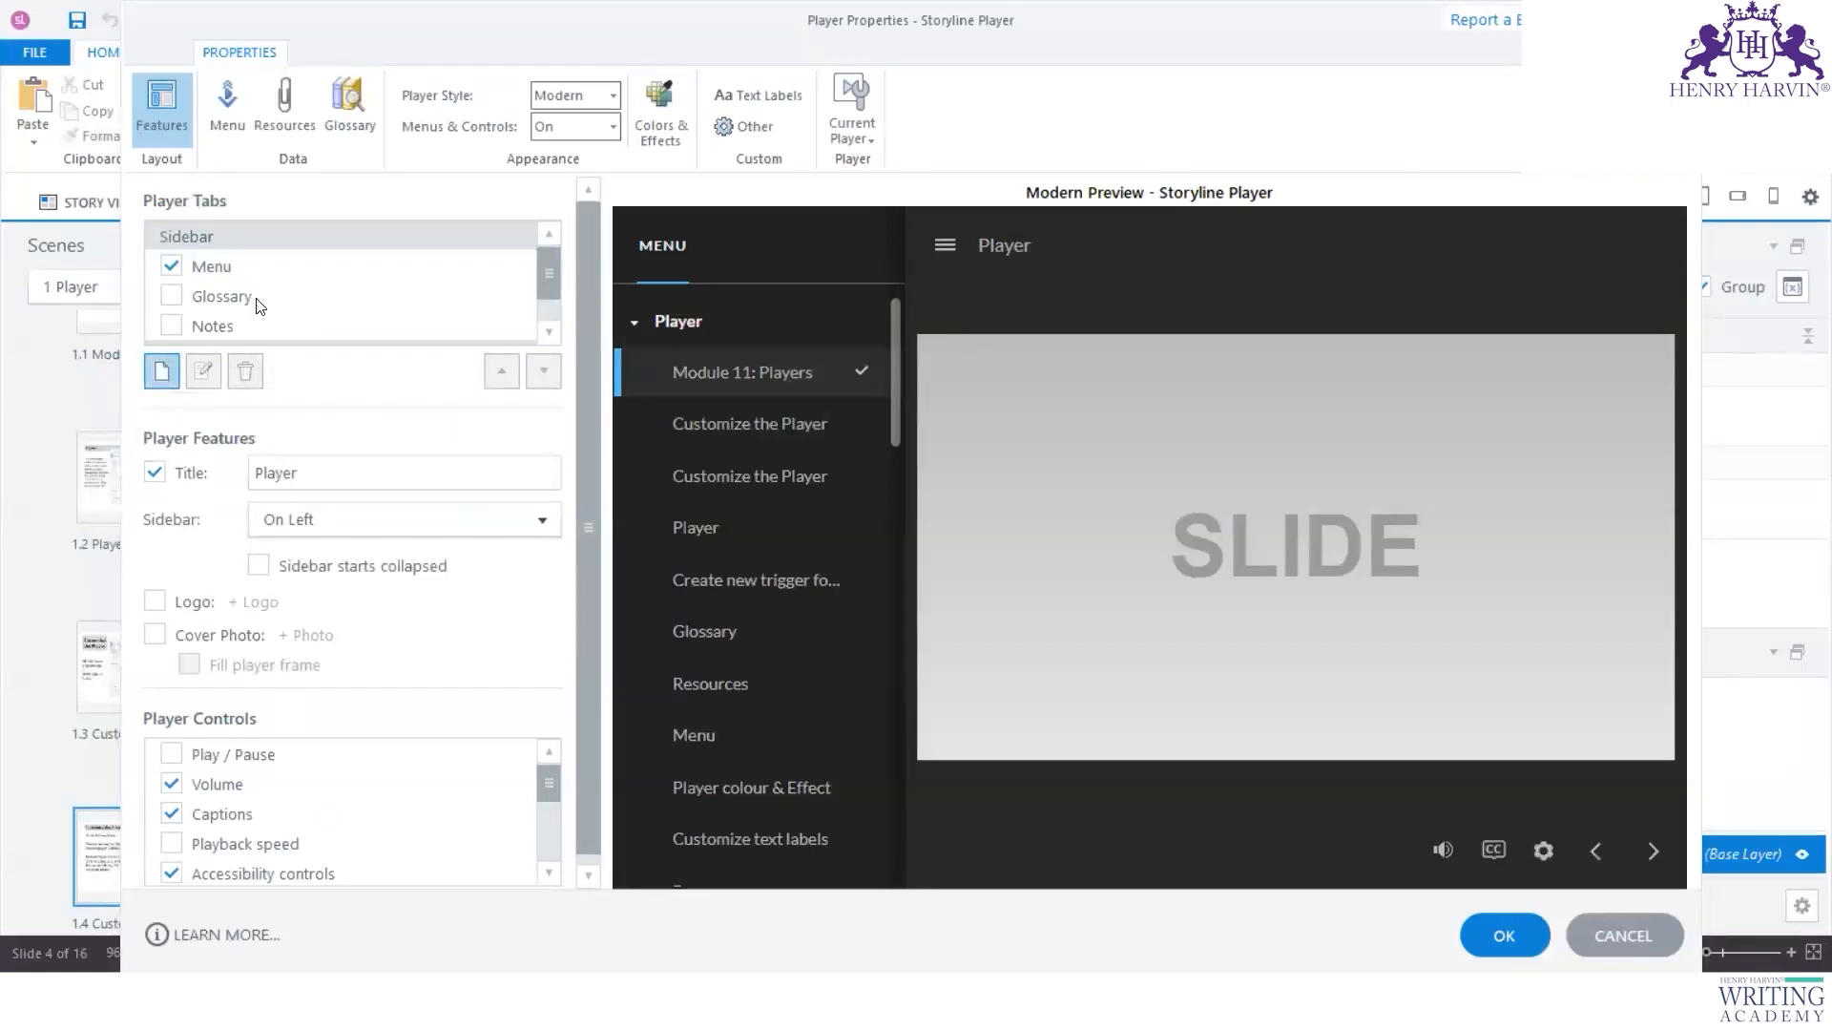
click(1676, 76)
click(1675, 20)
Step: Review the classic player and Player - properties slides, and return to slide 1.7 on creating a new player trigger
scroll(160, 674, down, 4)
scroll(159, 674, down, 3)
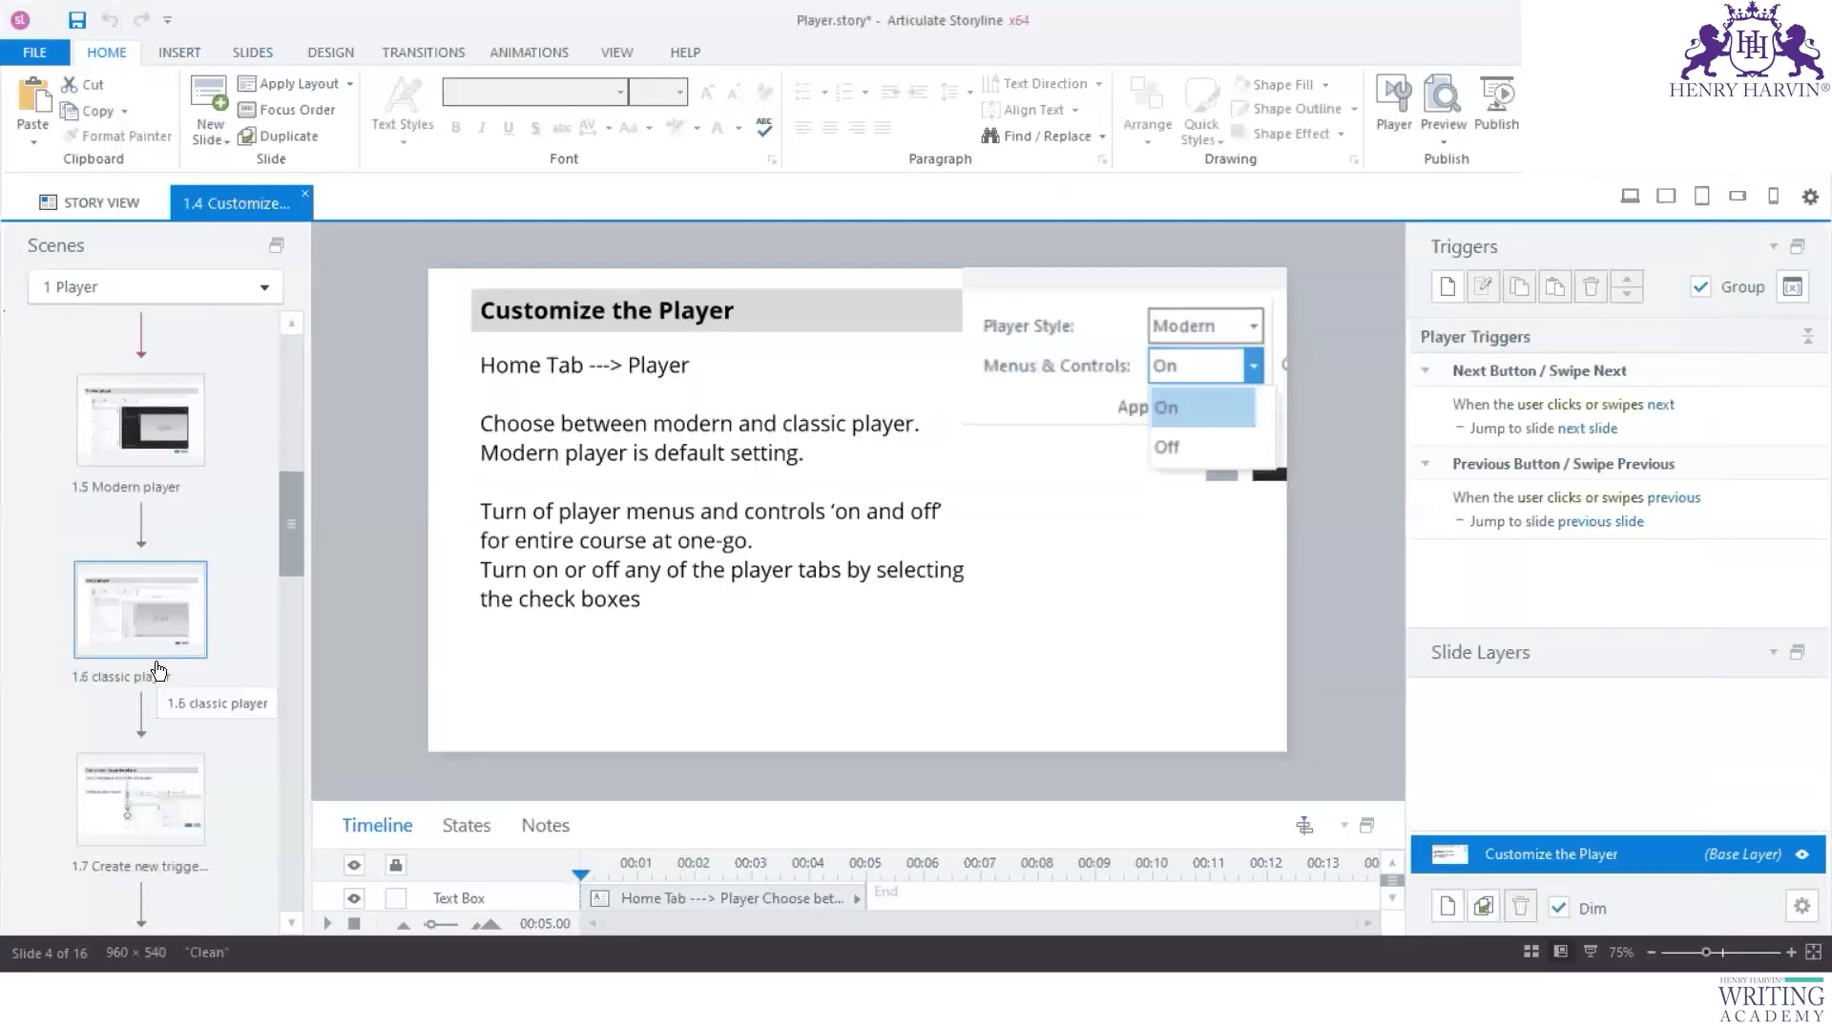
click(145, 640)
scroll(143, 668, down, 5)
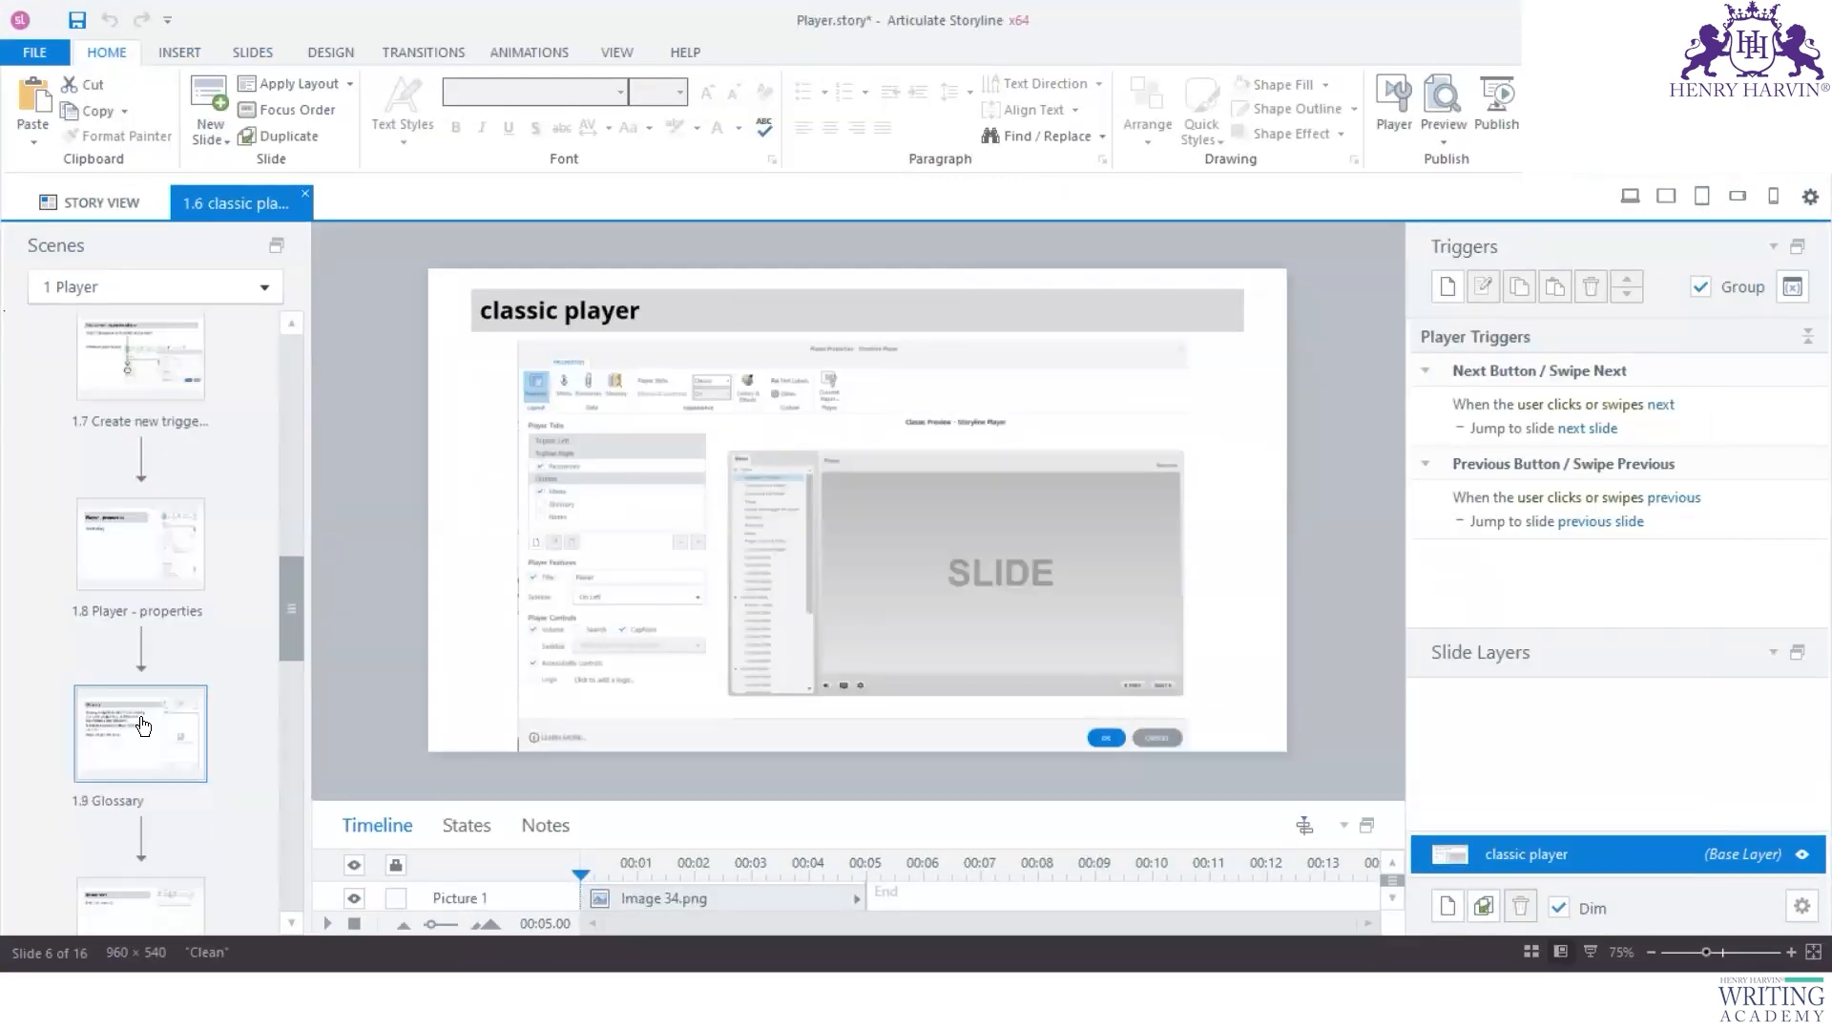
click(143, 567)
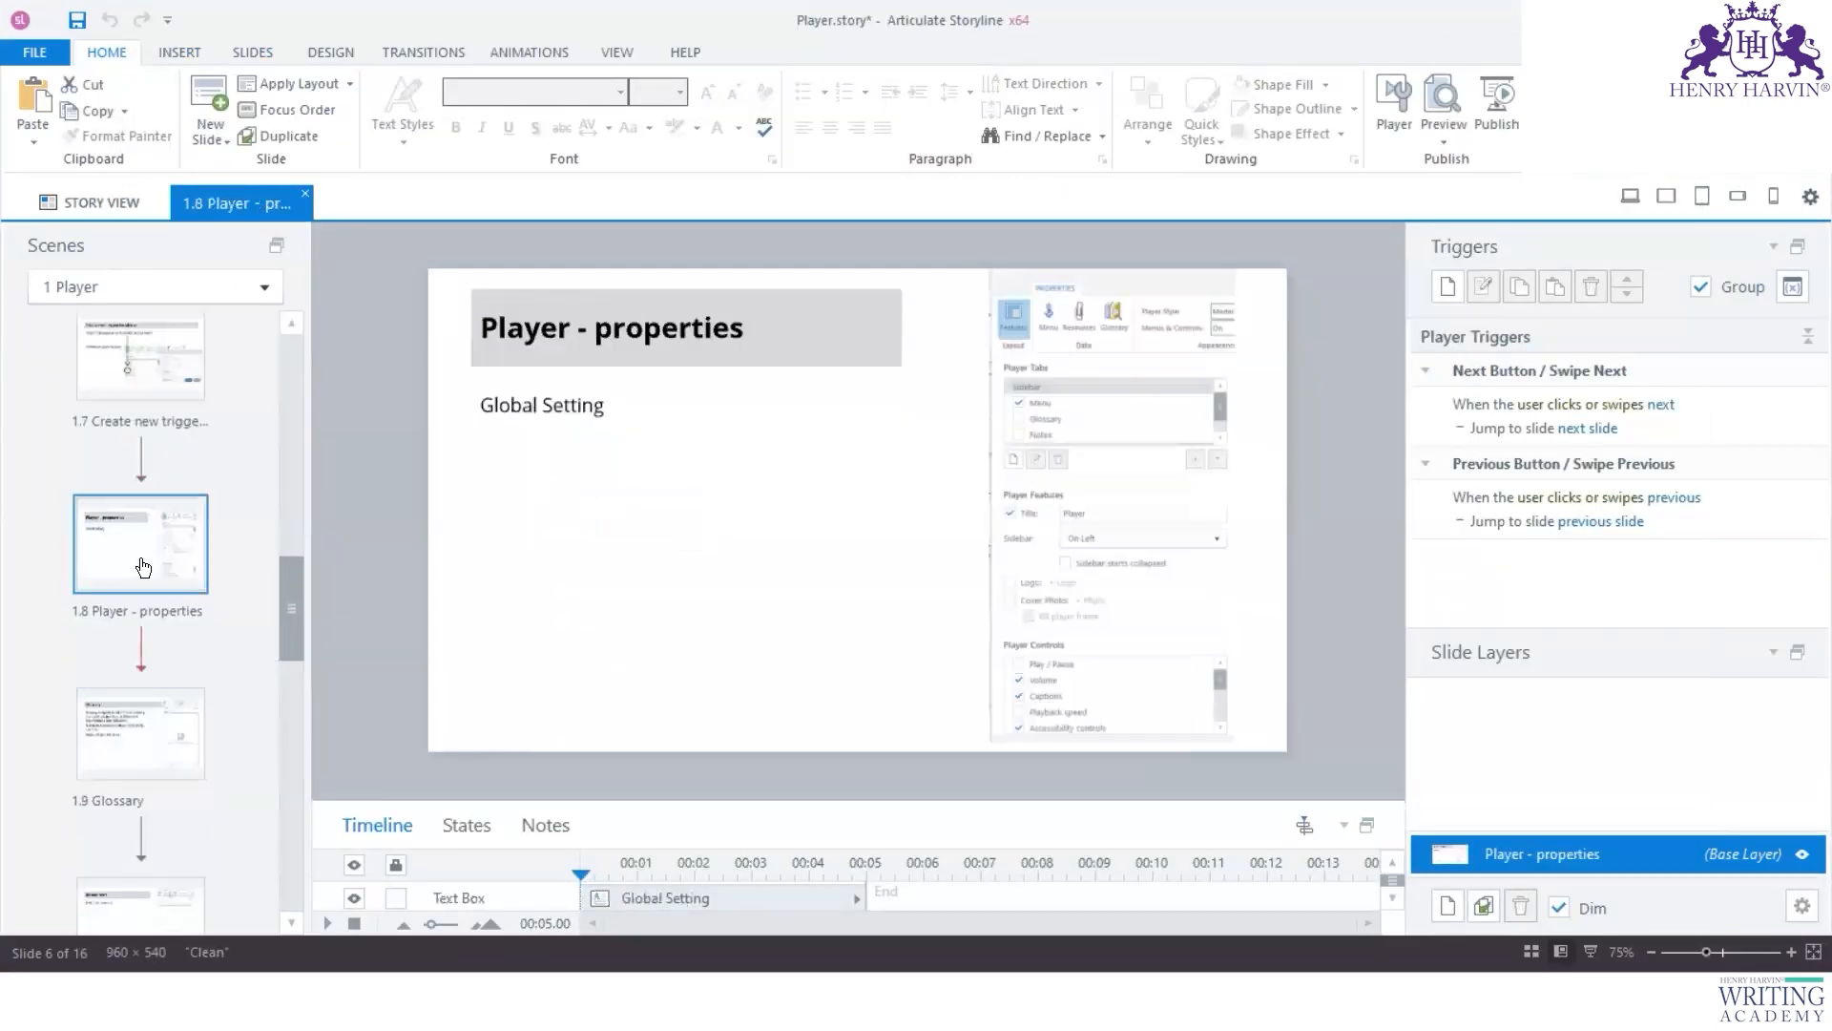
click(150, 379)
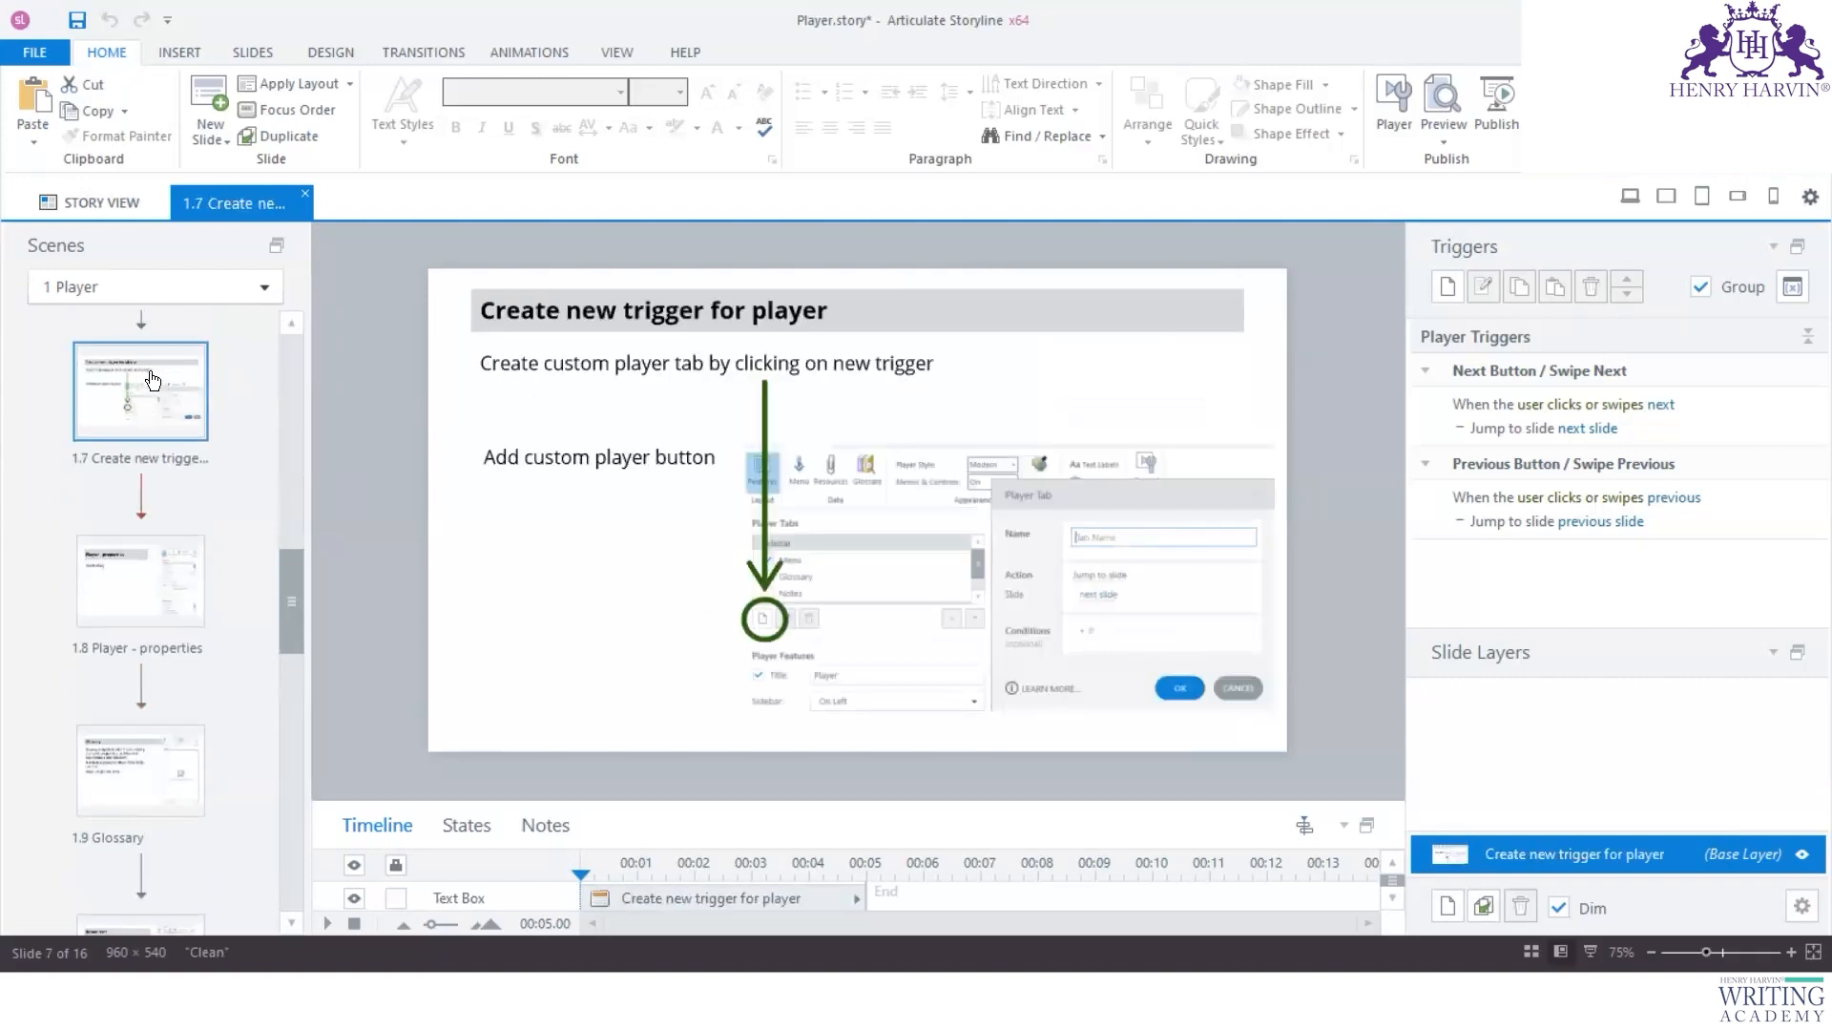
click(119, 637)
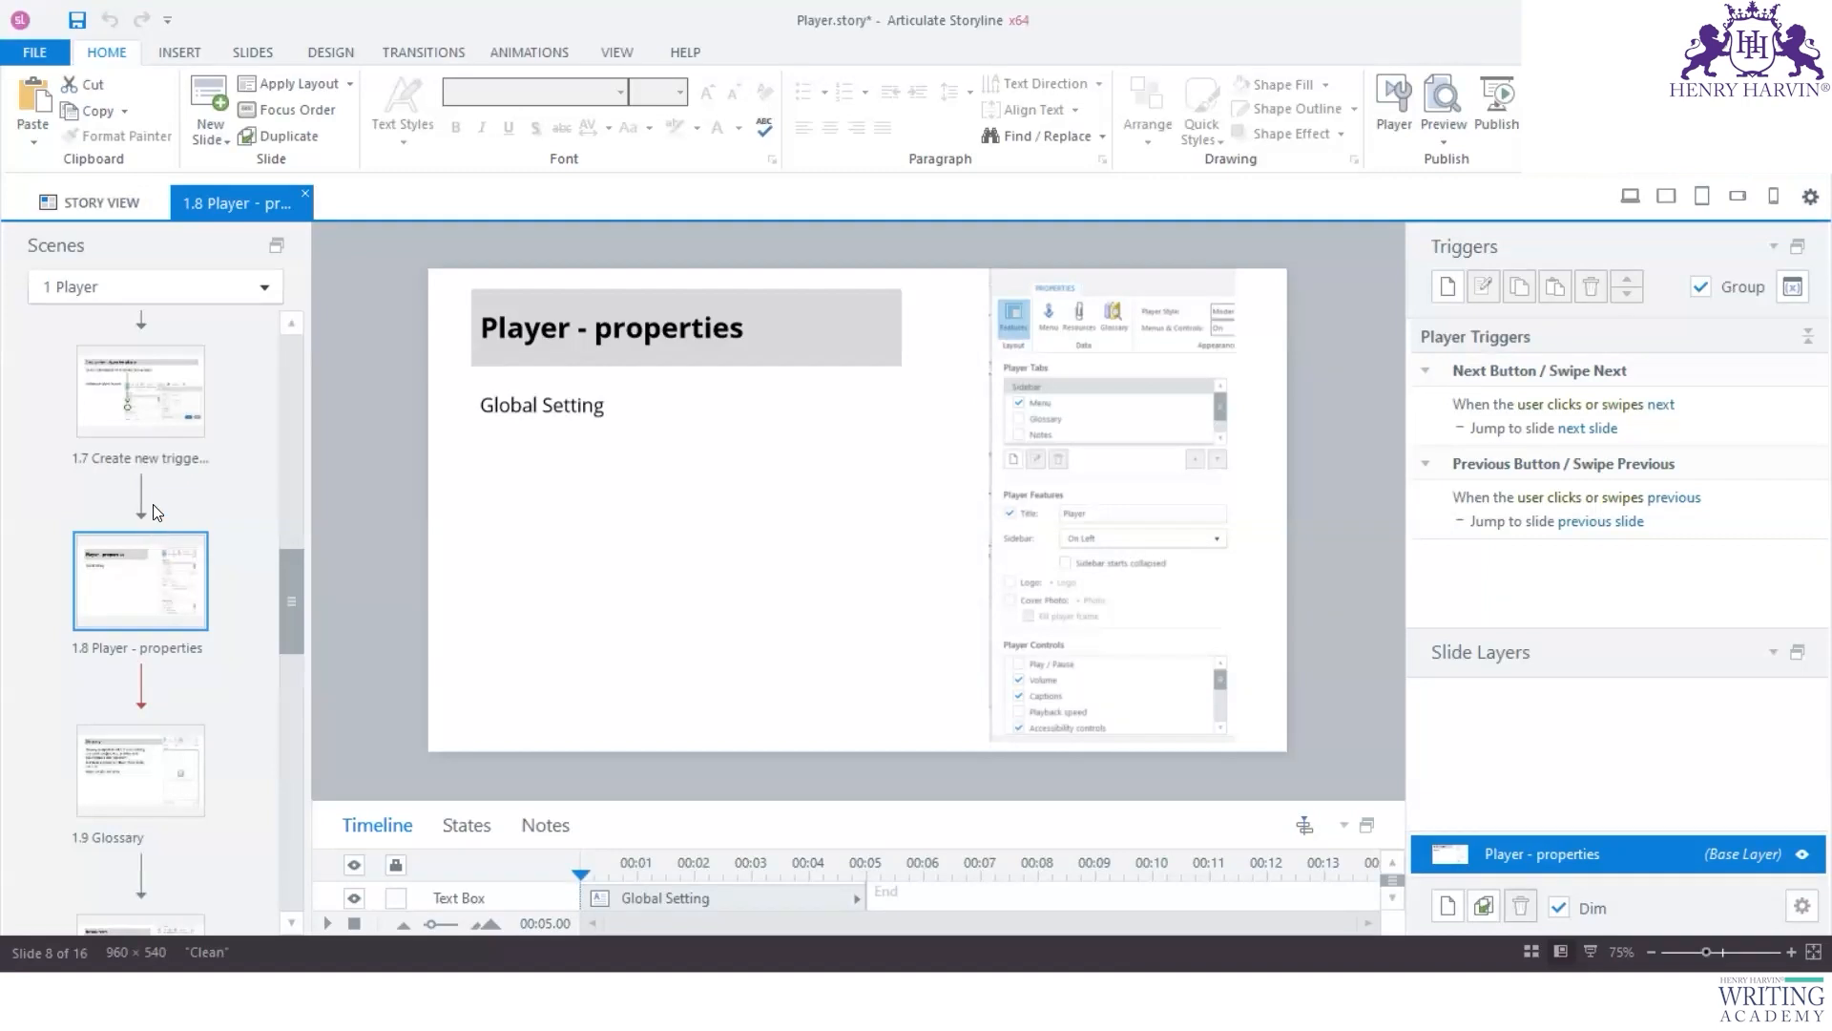
click(141, 391)
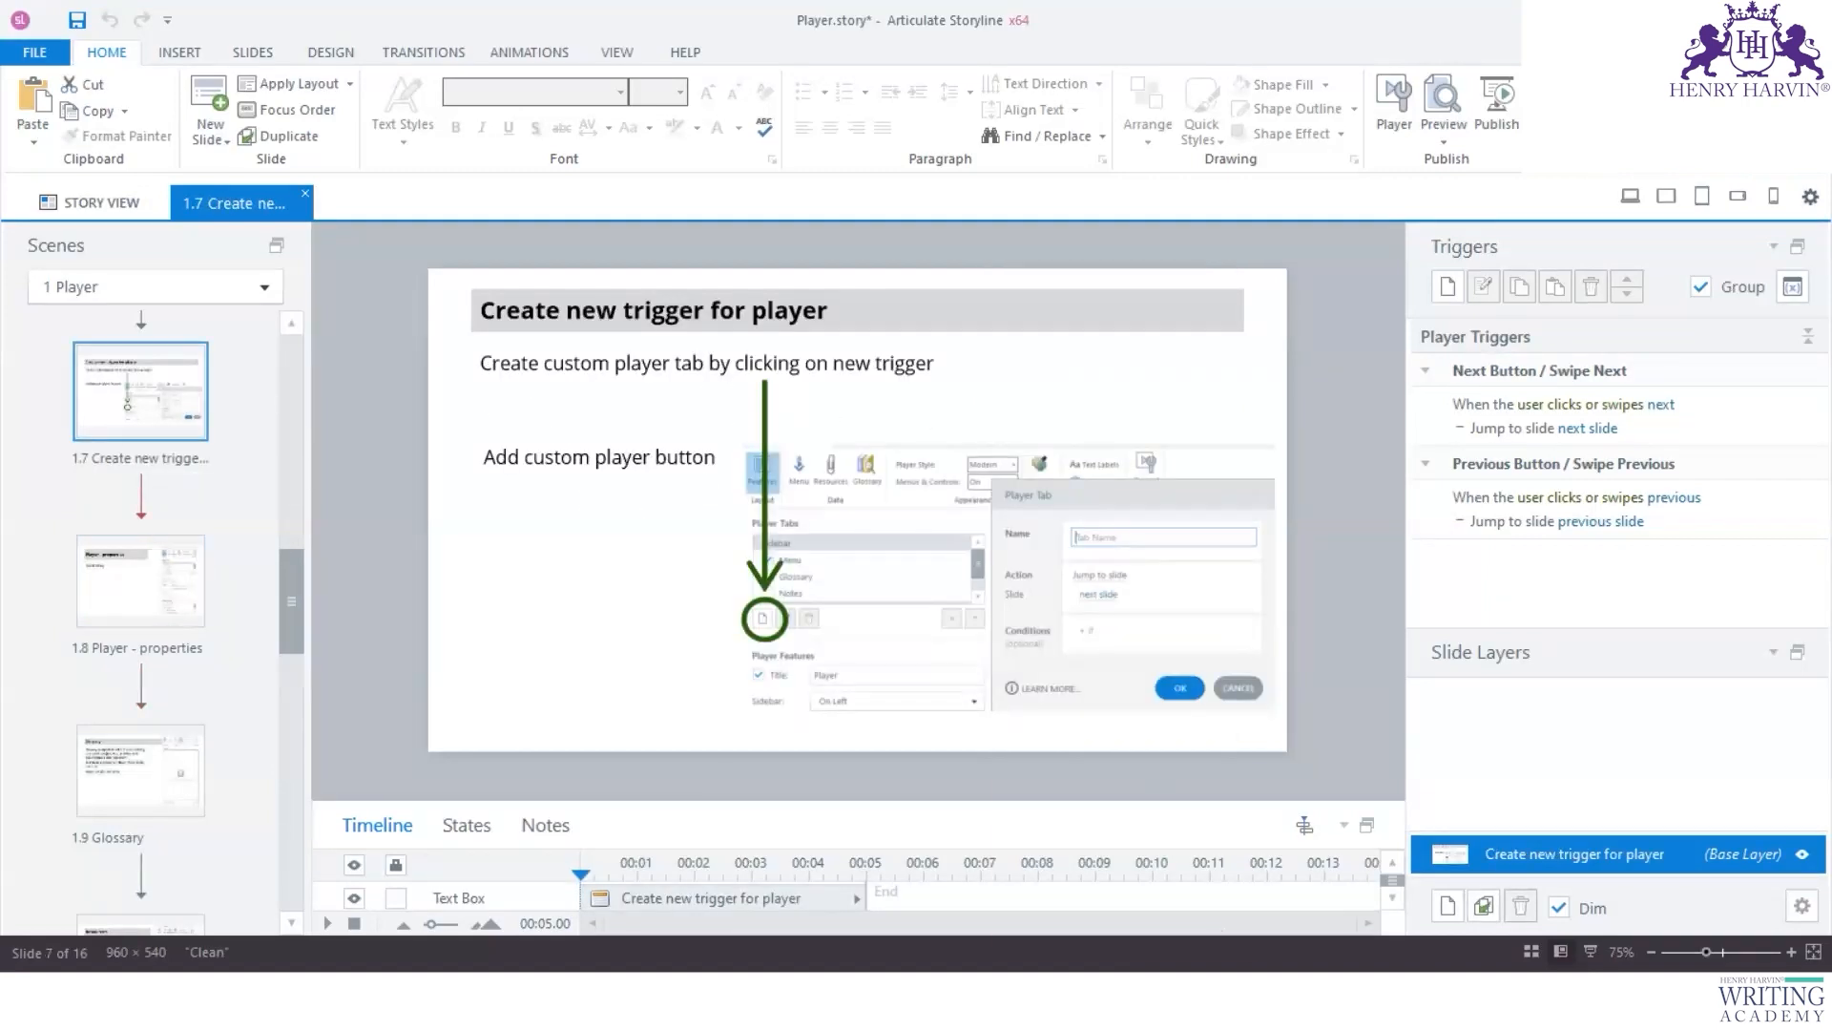
click(1359, 918)
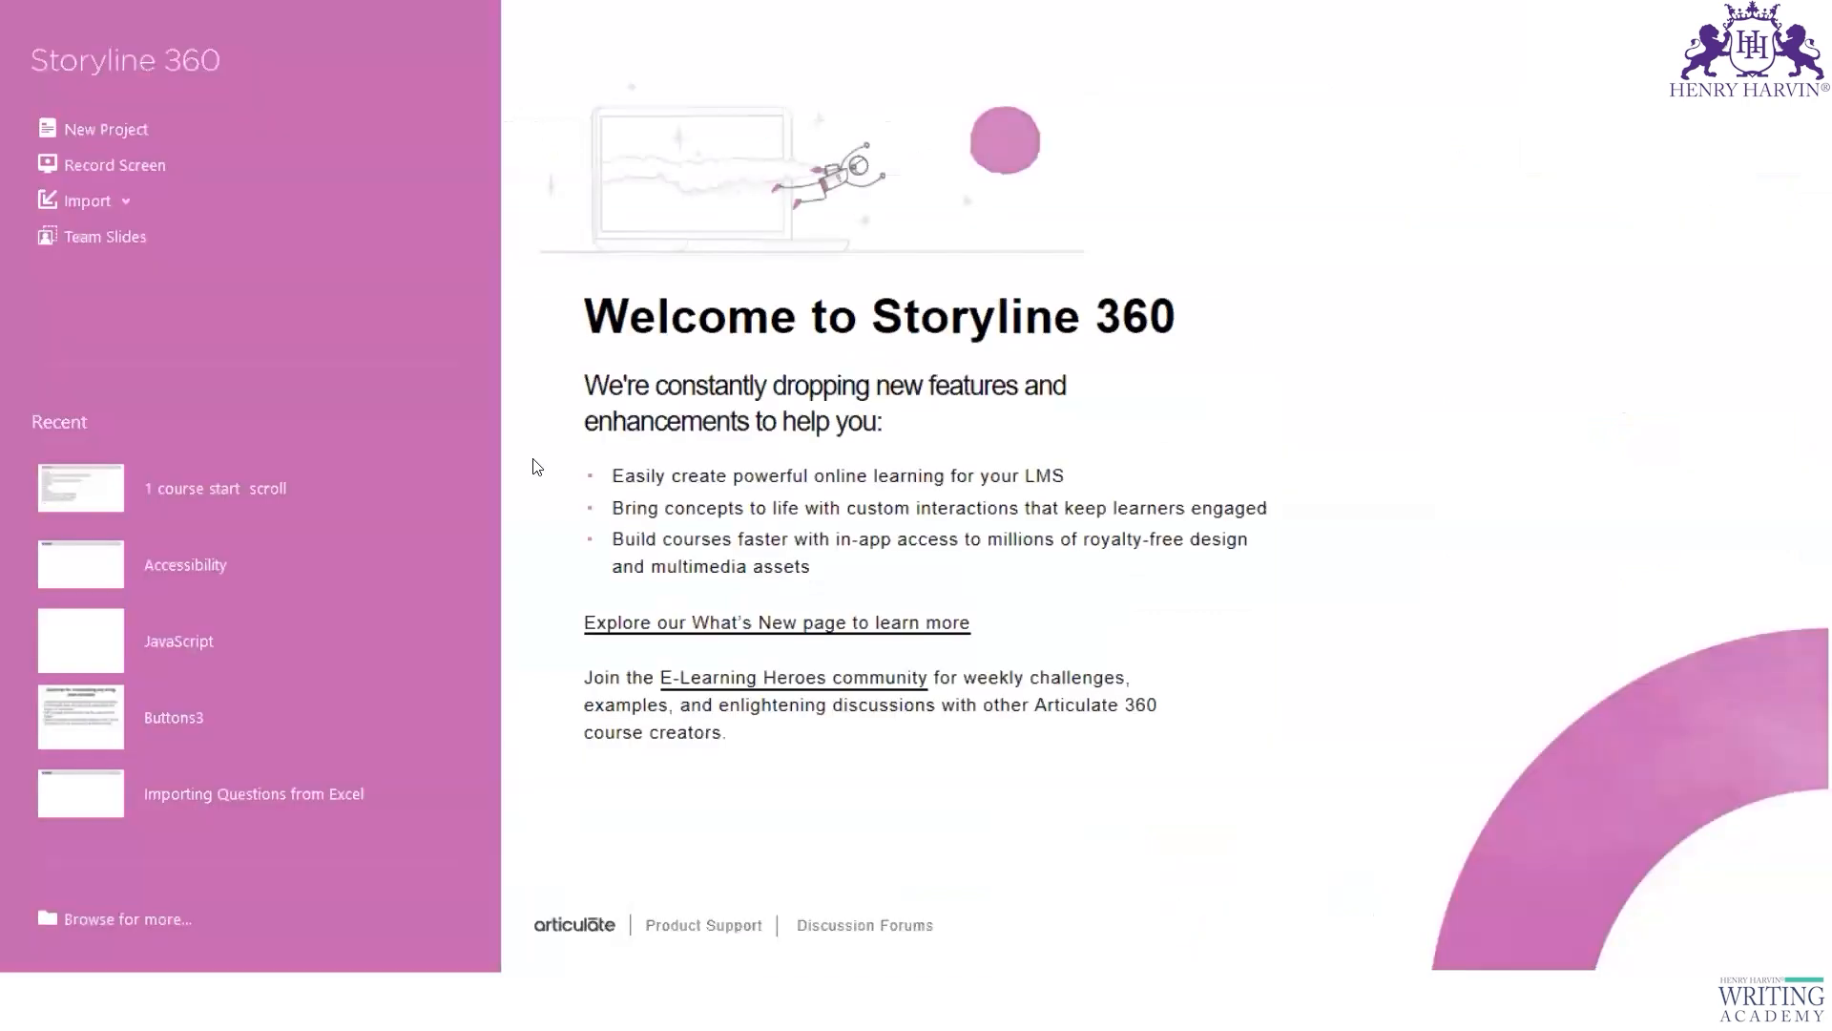
click(1172, 933)
mouse_move(971, 807)
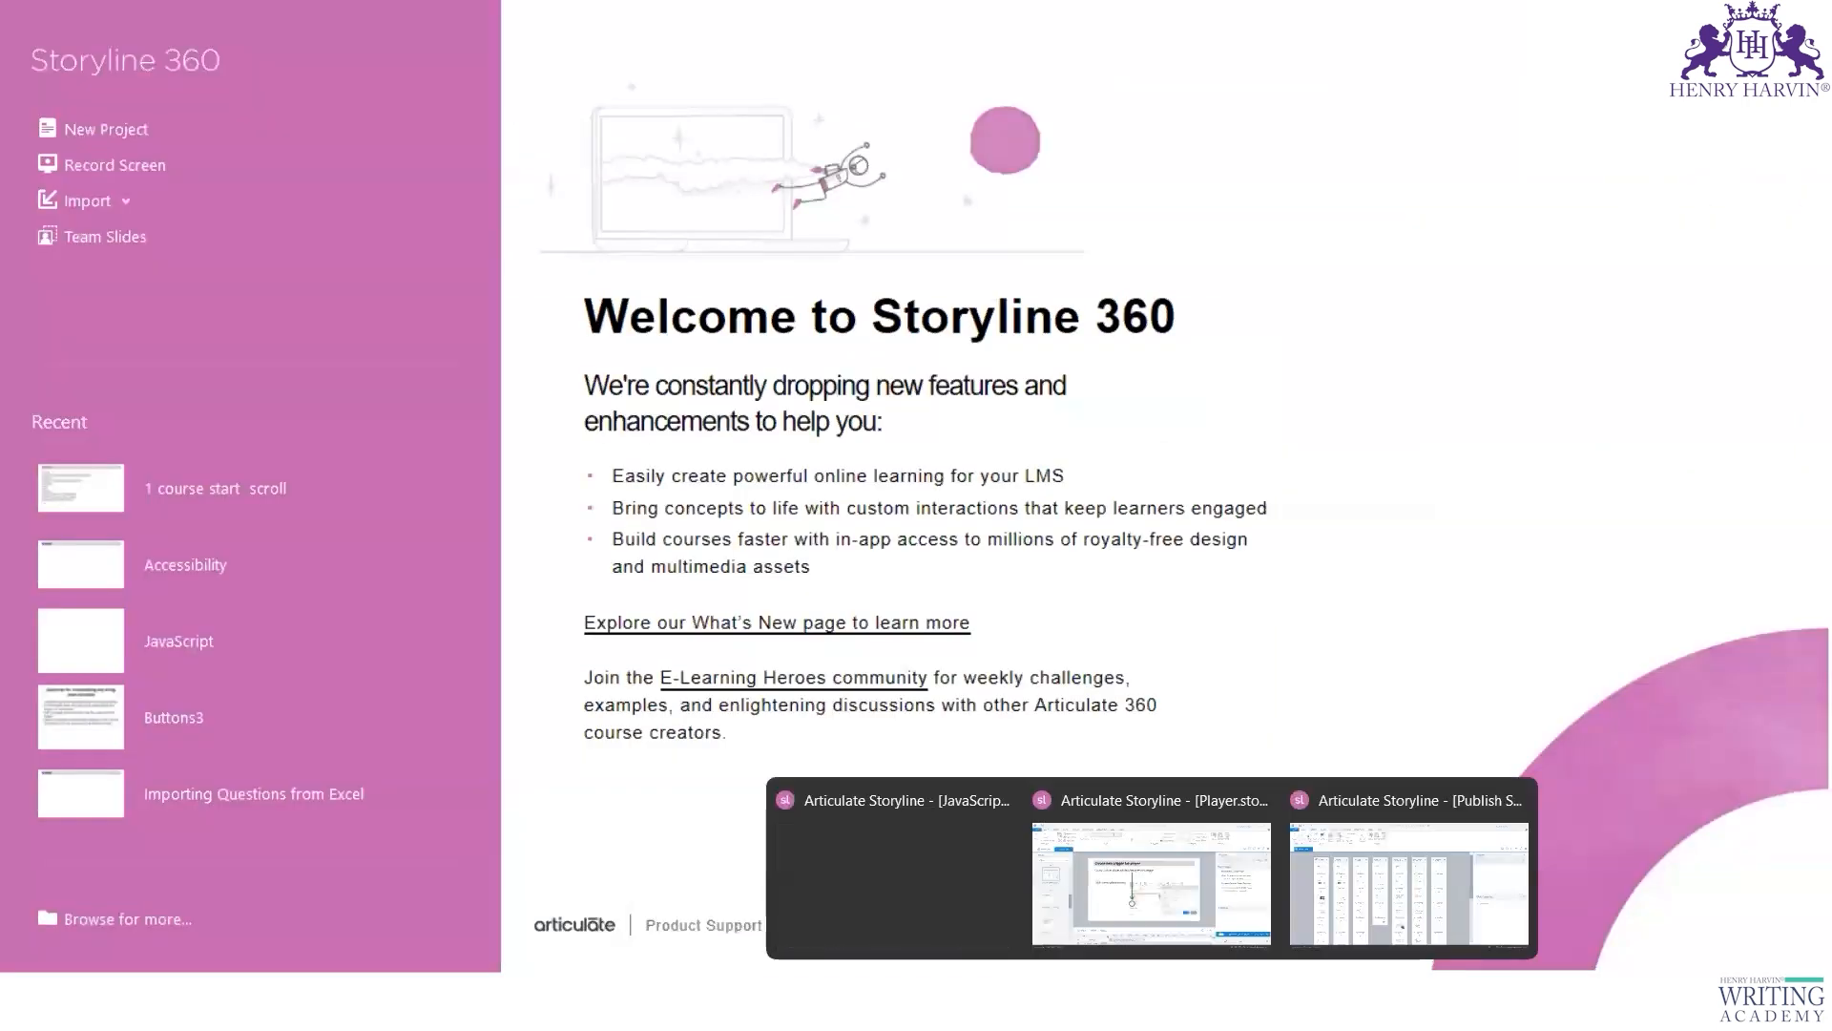
click(929, 918)
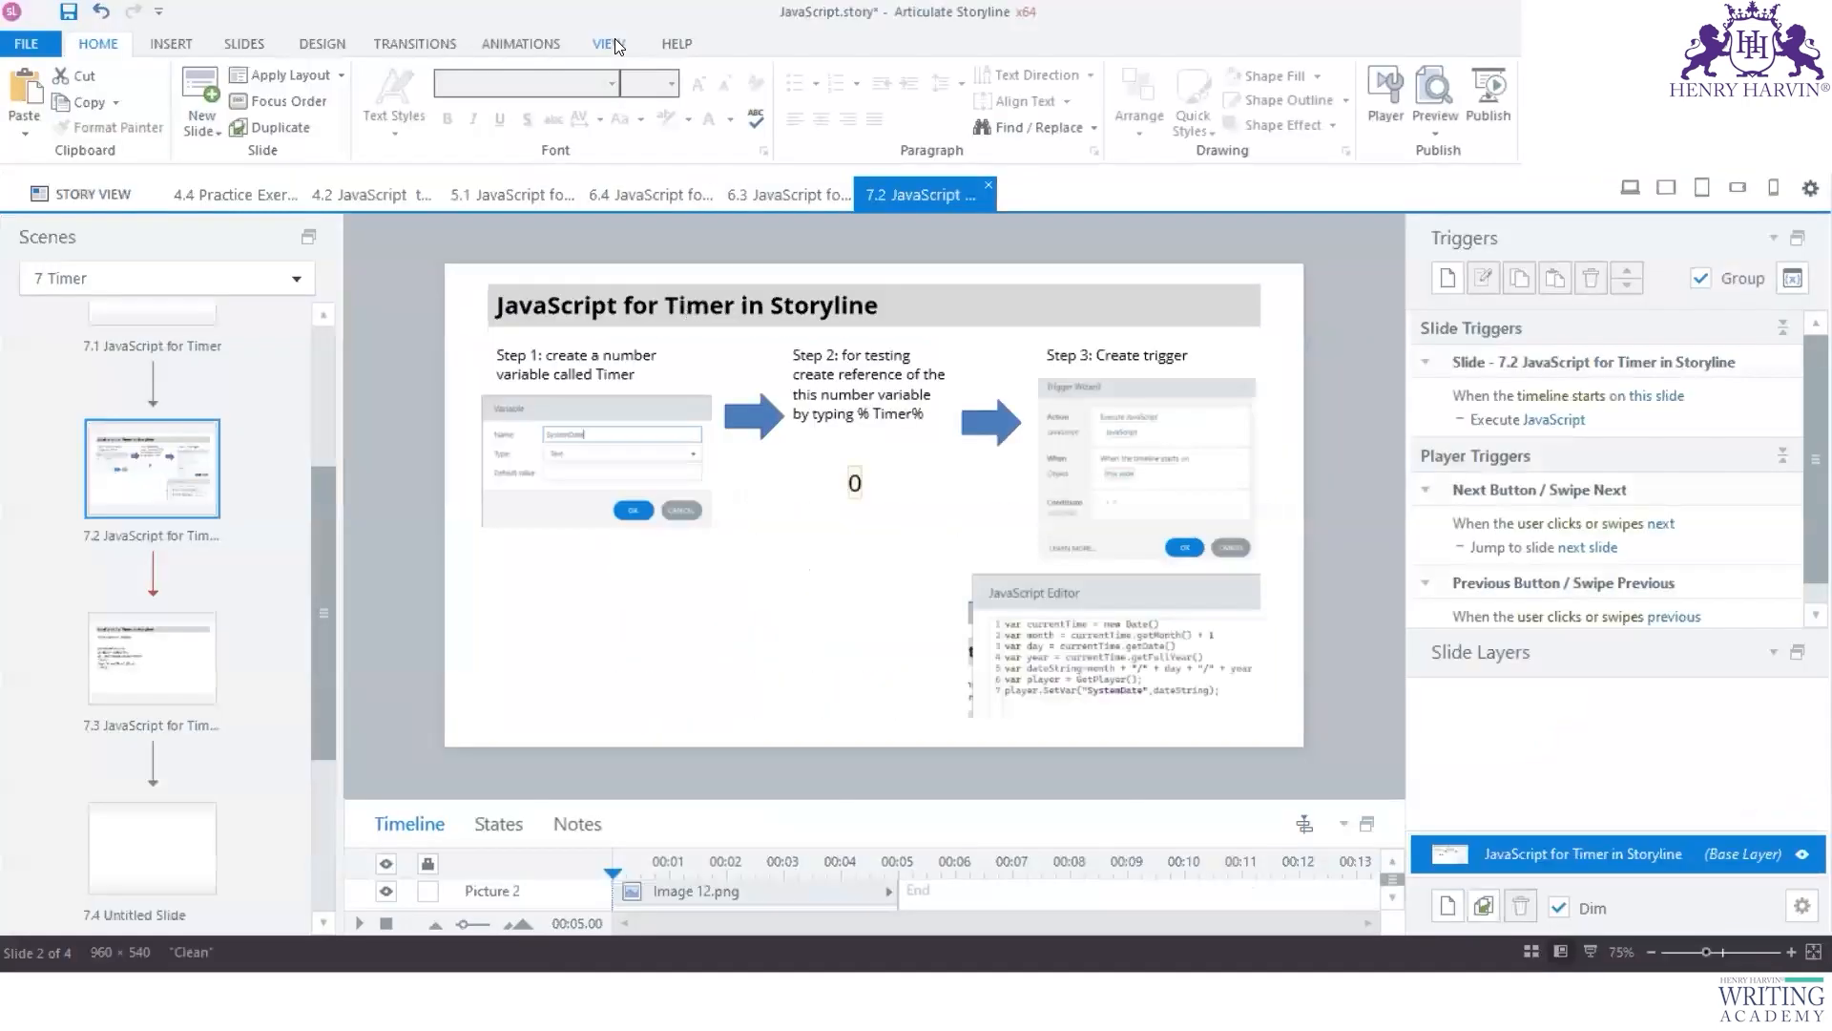
mouse_move(1157, 992)
click(1153, 887)
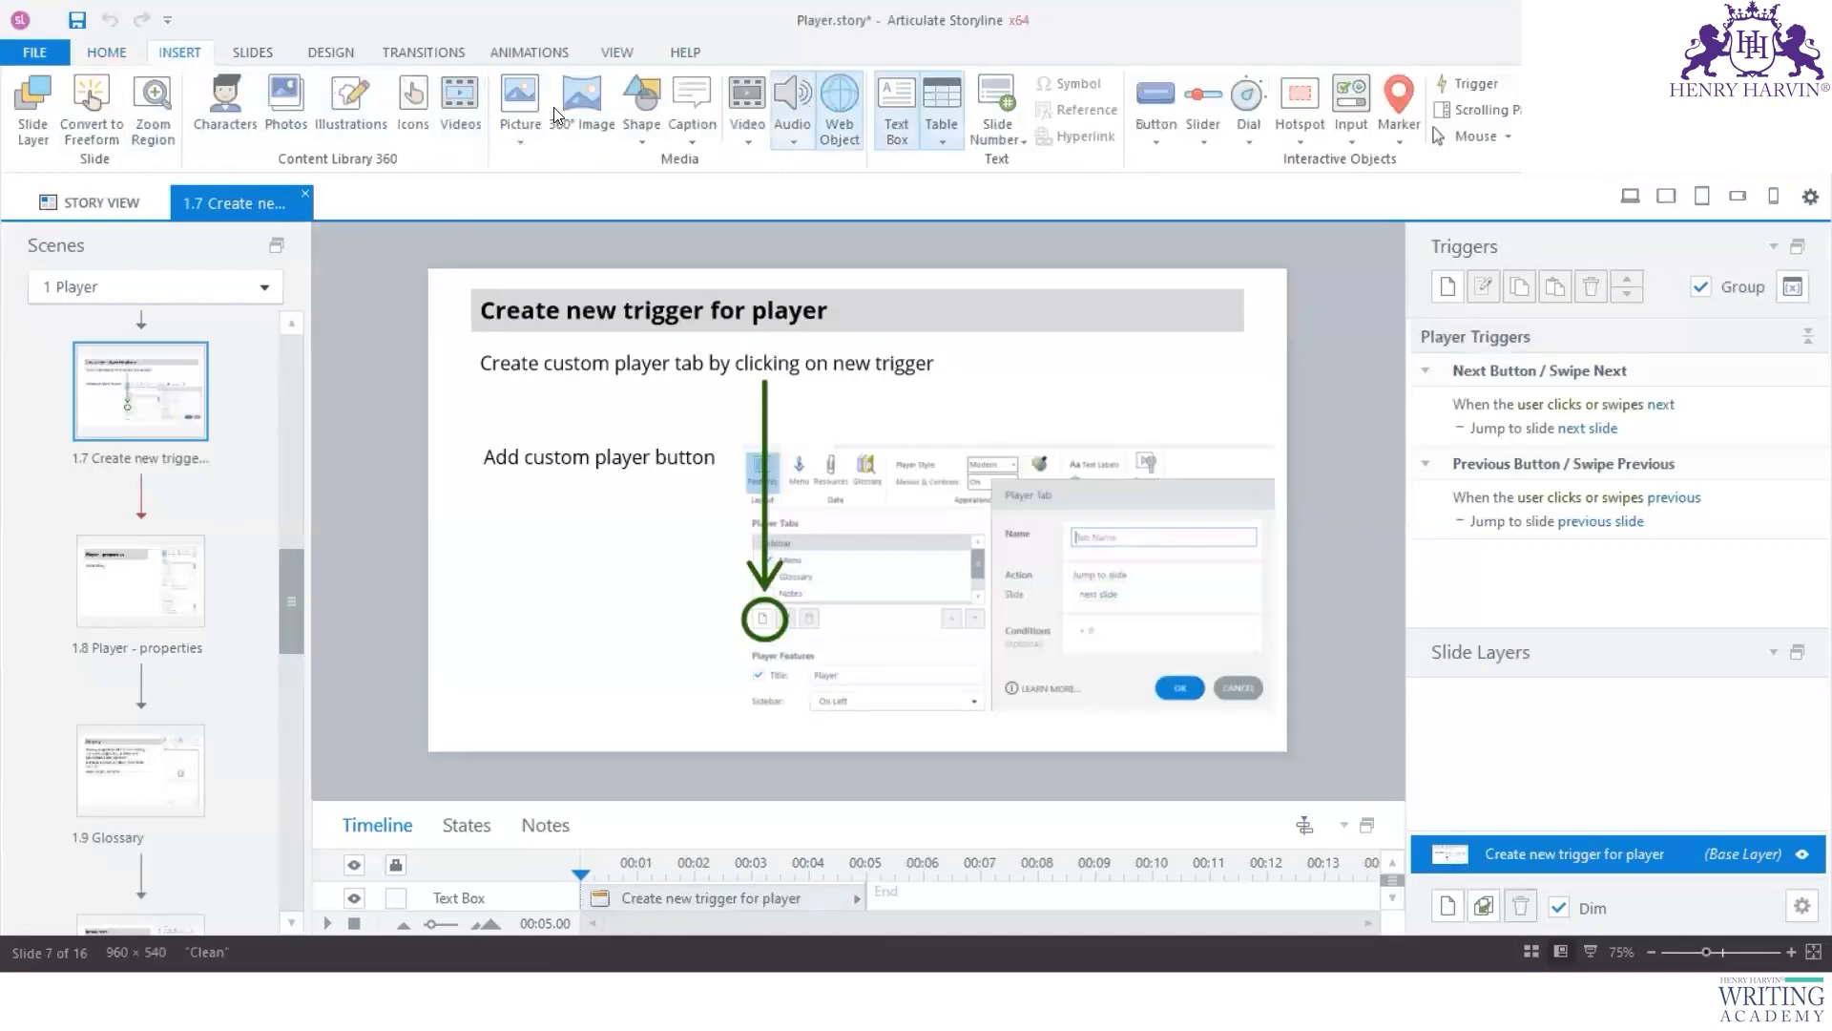
Step: Try out the Glossary tab in the player properties, preview its terms, and turn the tab off again
click(106, 52)
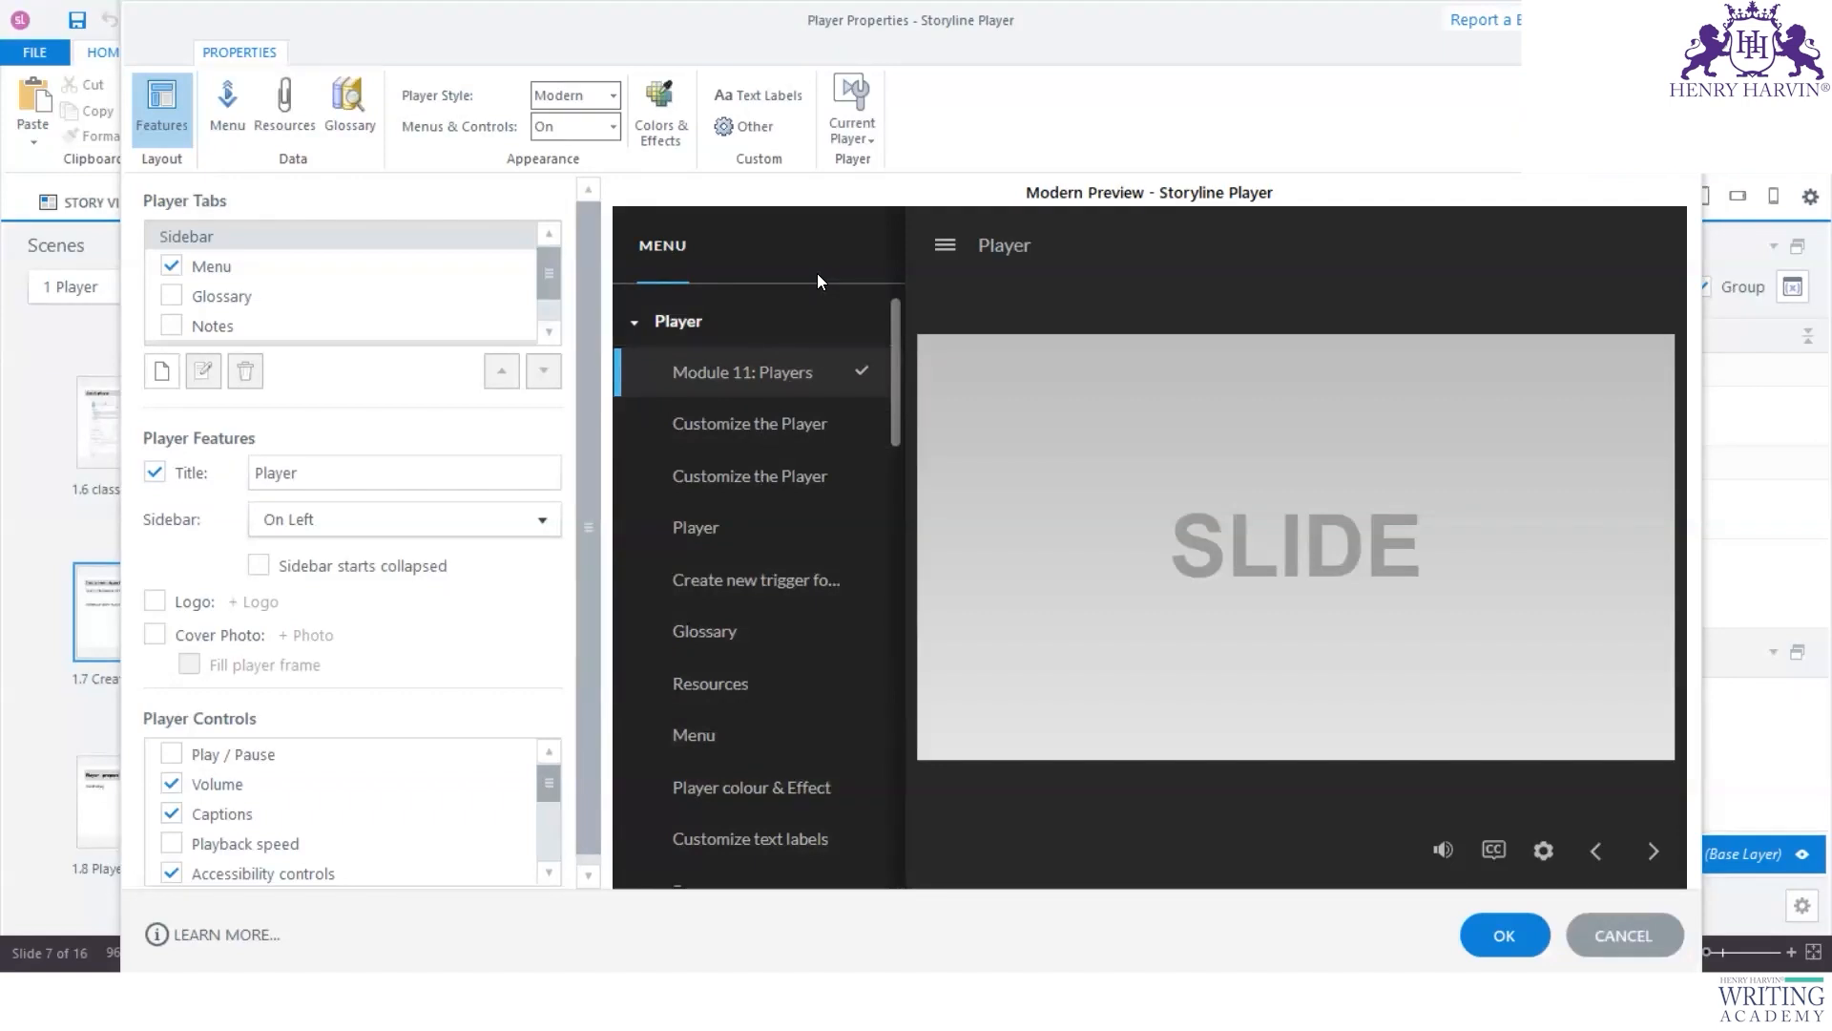
click(169, 296)
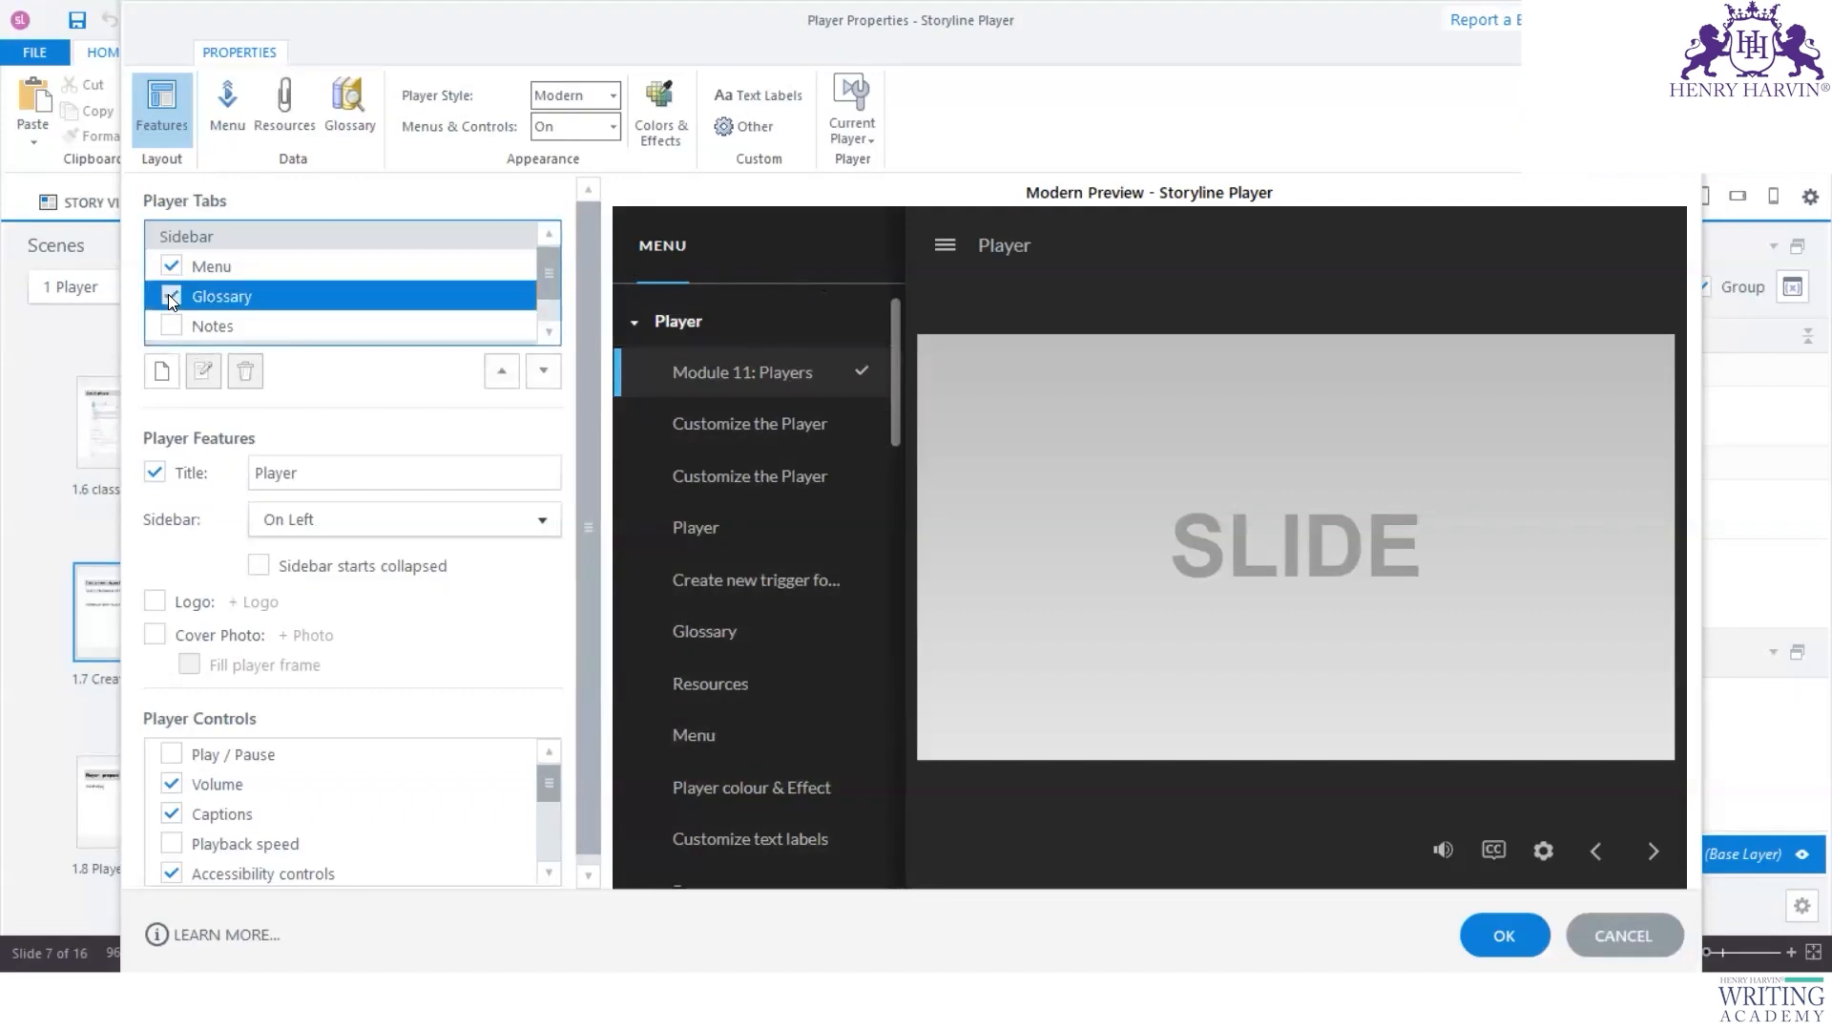
click(807, 247)
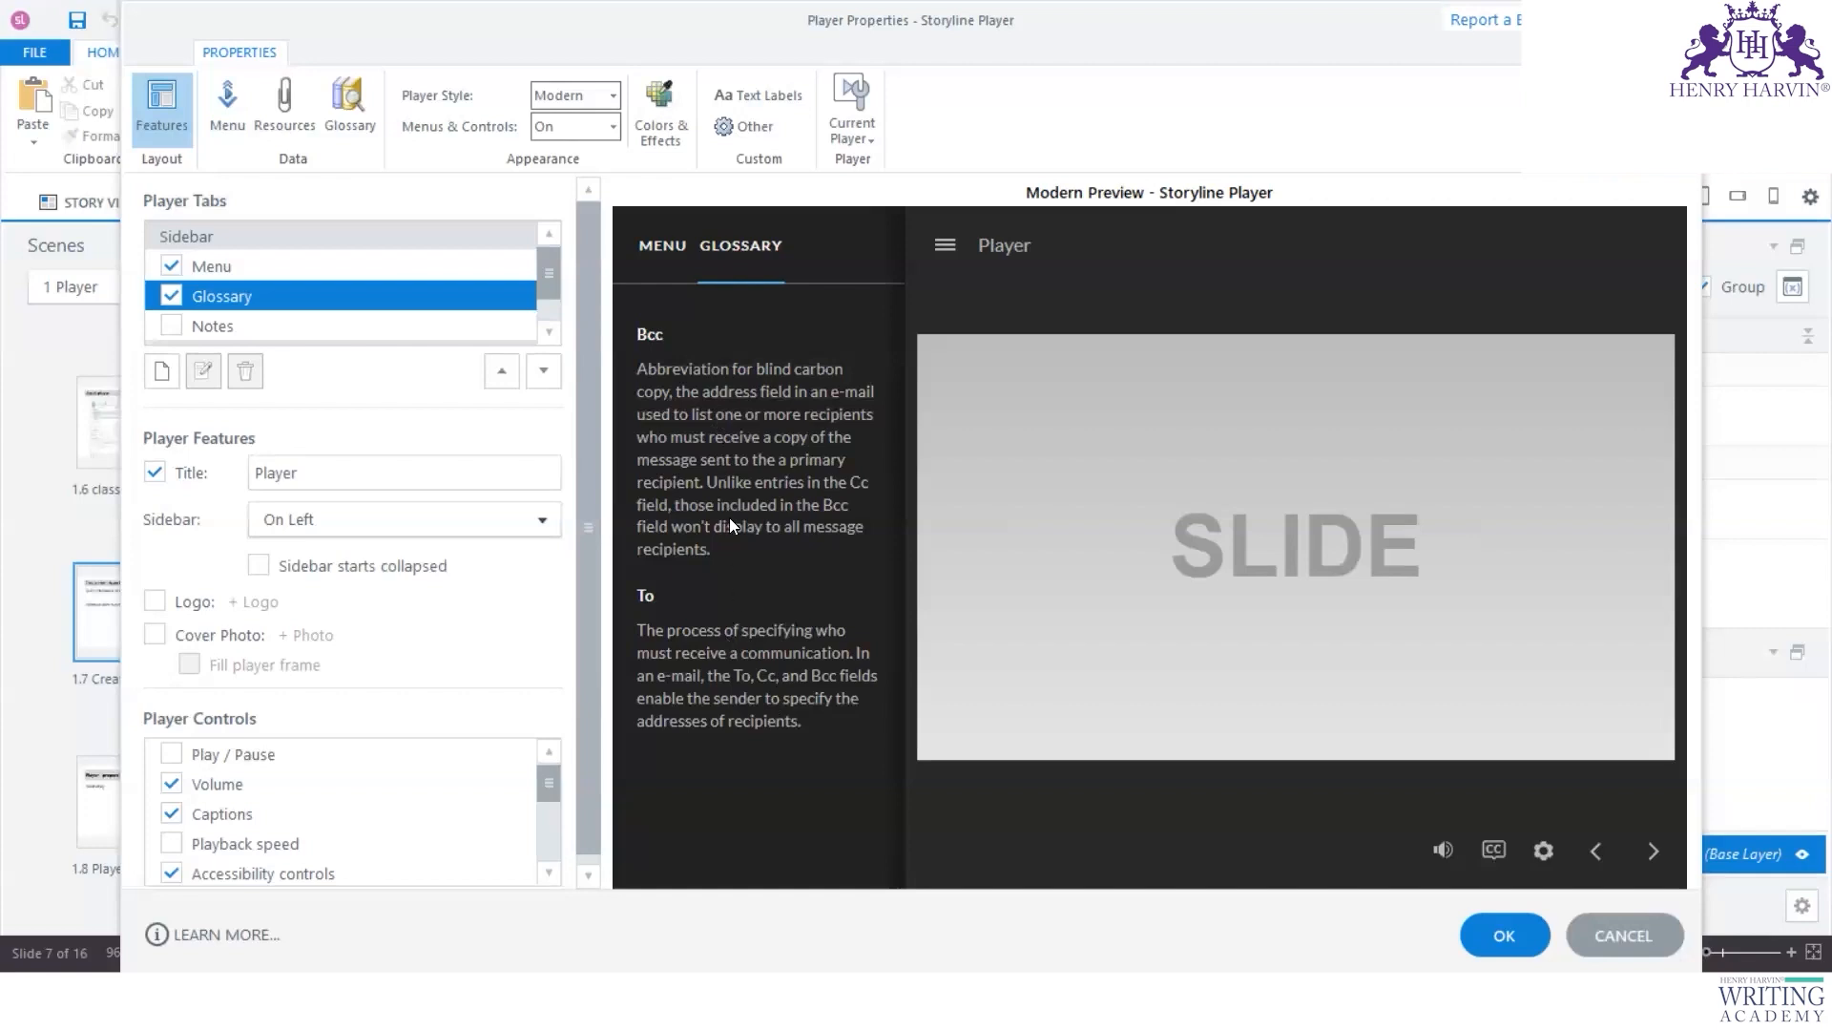
click(210, 327)
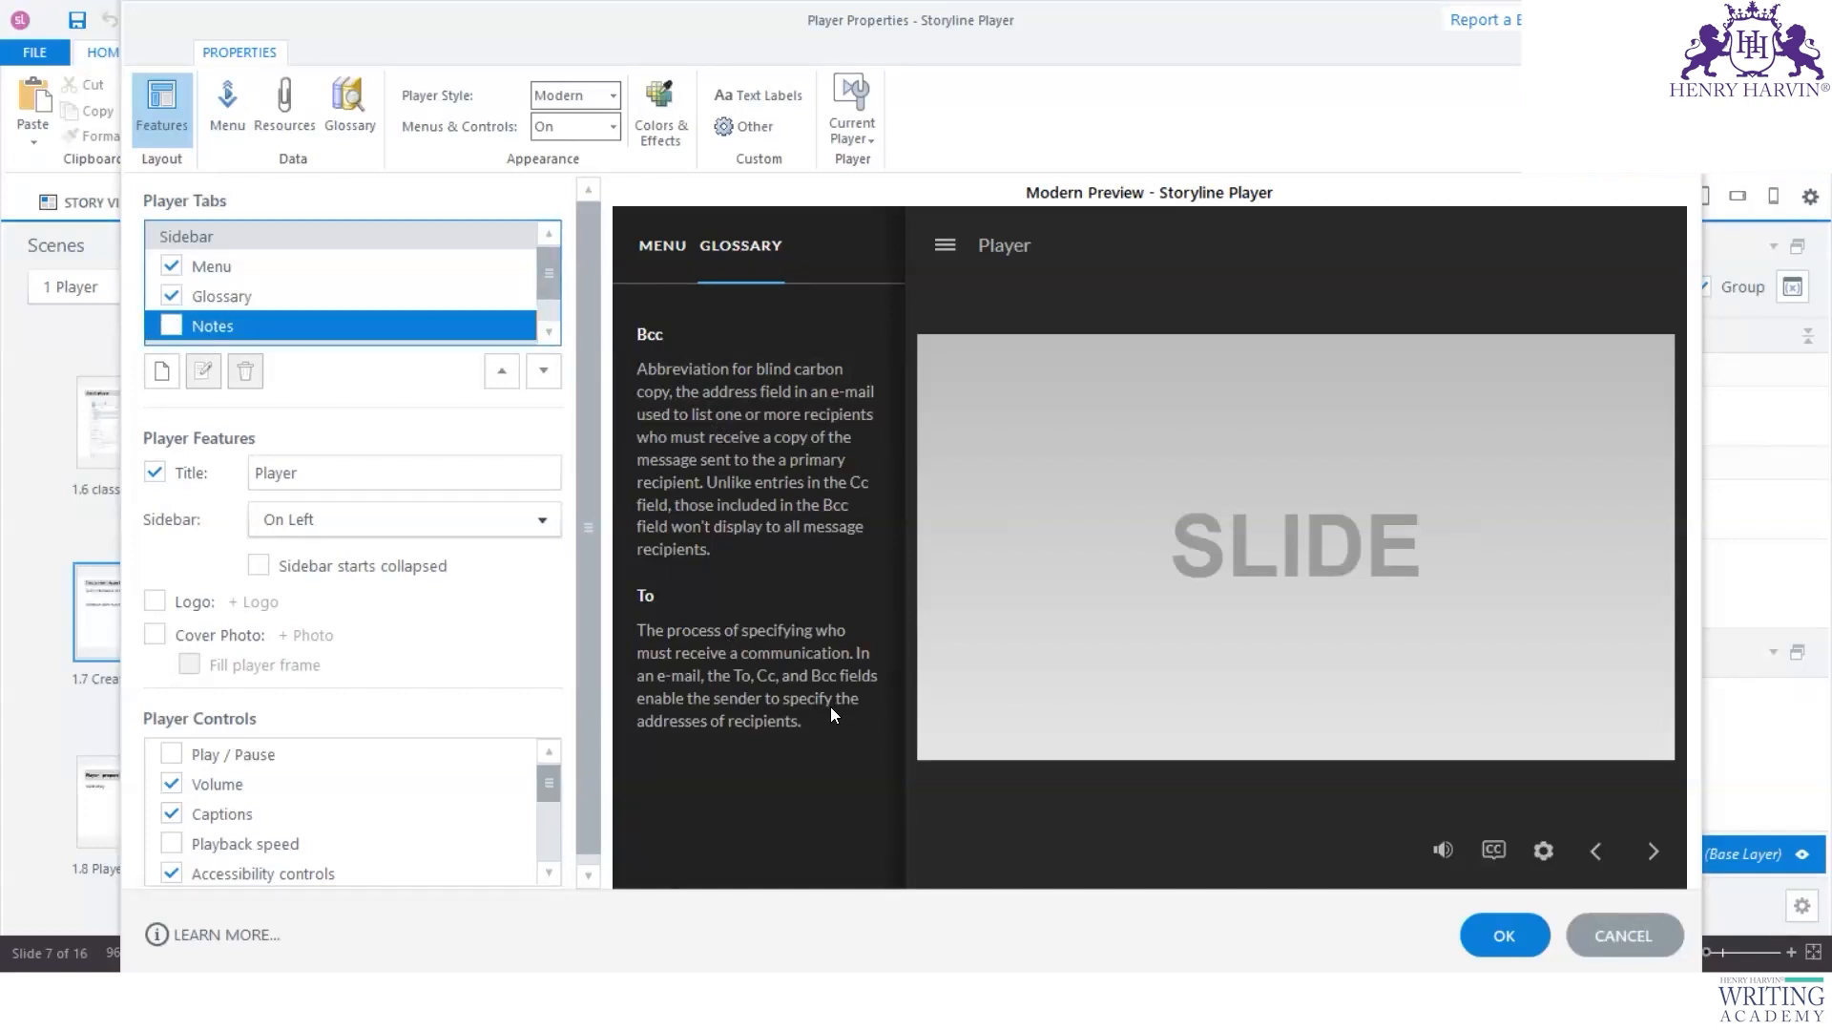
click(177, 294)
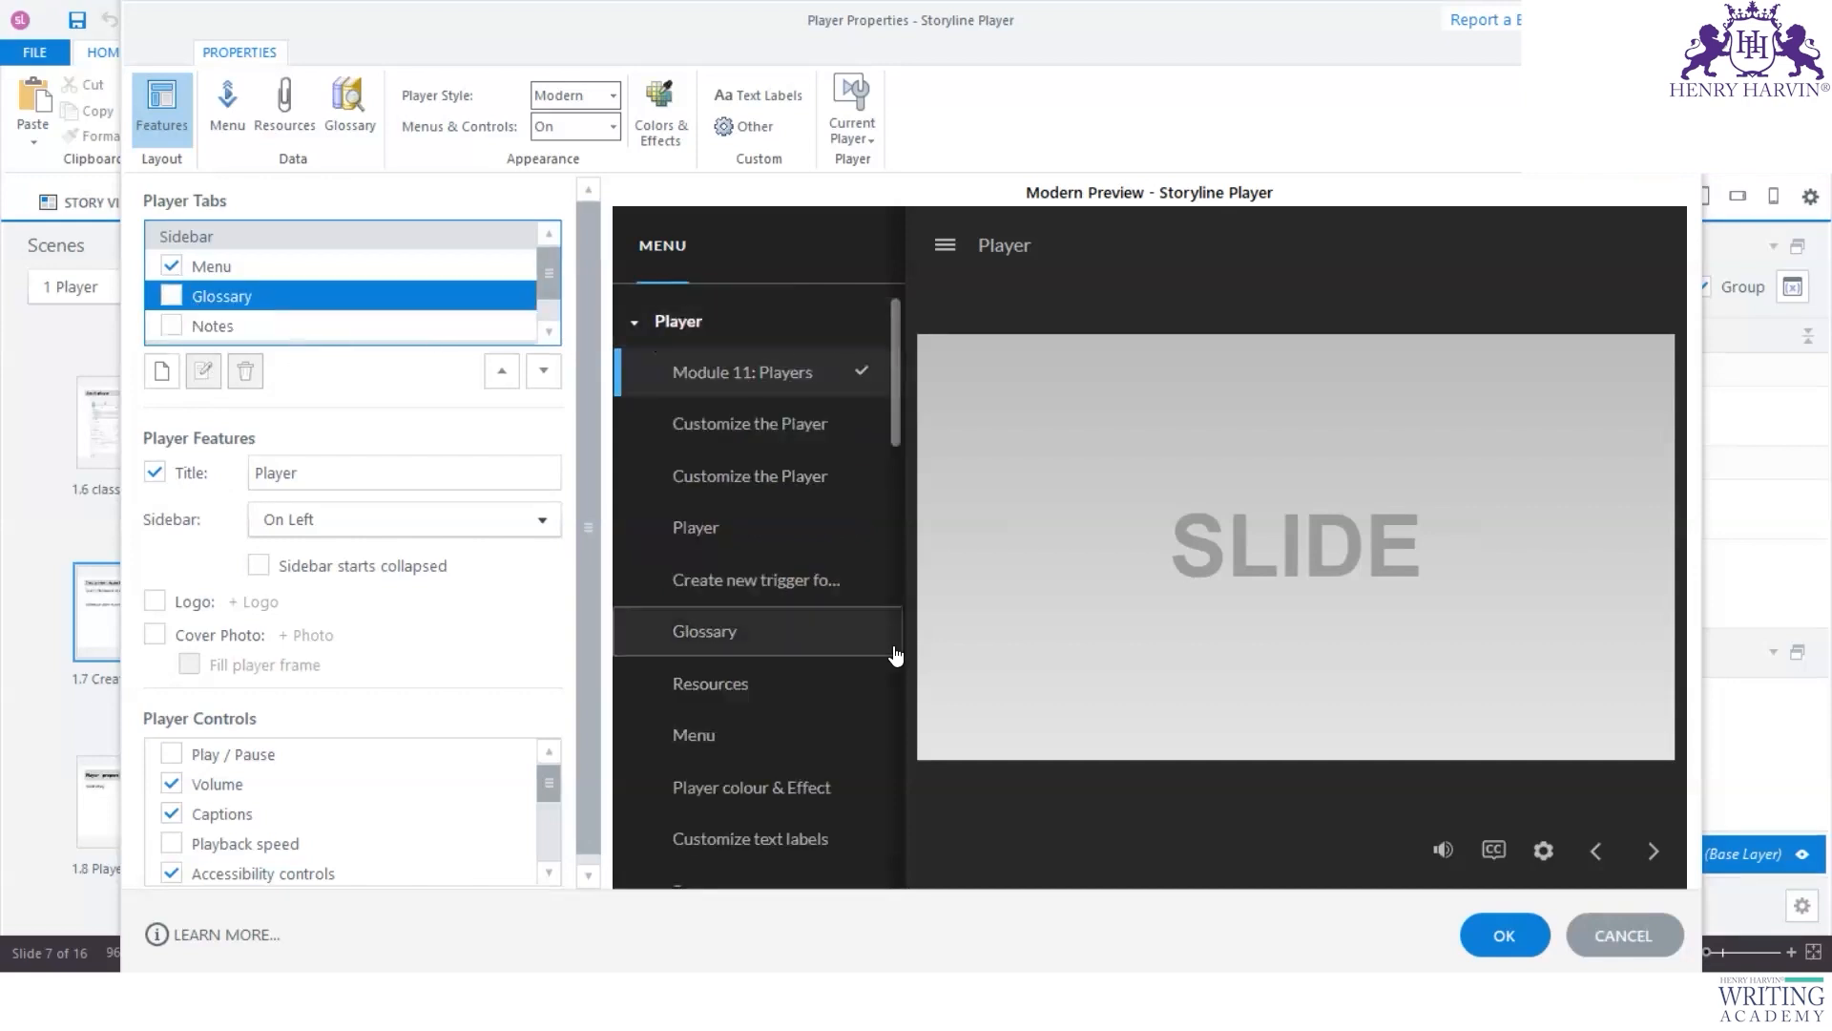
click(1504, 936)
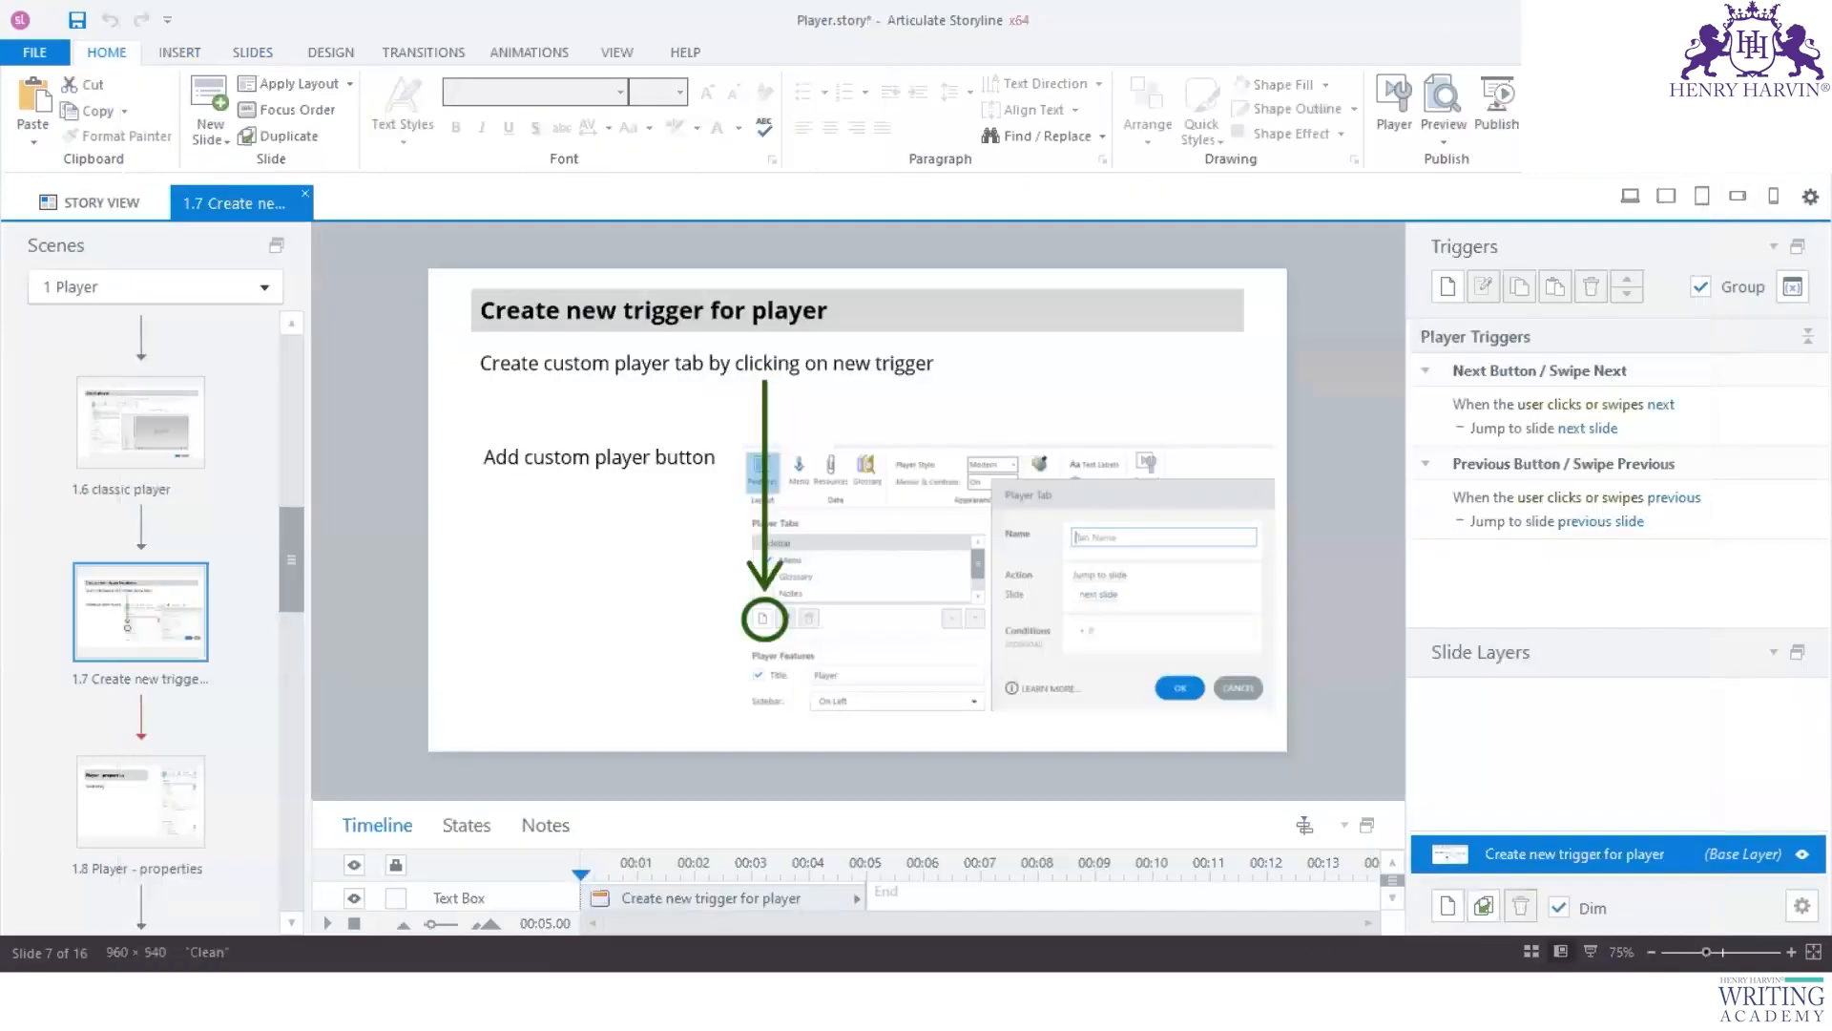
Step: Switch to the Untitled1 project, insert a basic layout slide after slide 1.1, and open the new slide
click(1257, 1000)
click(1349, 921)
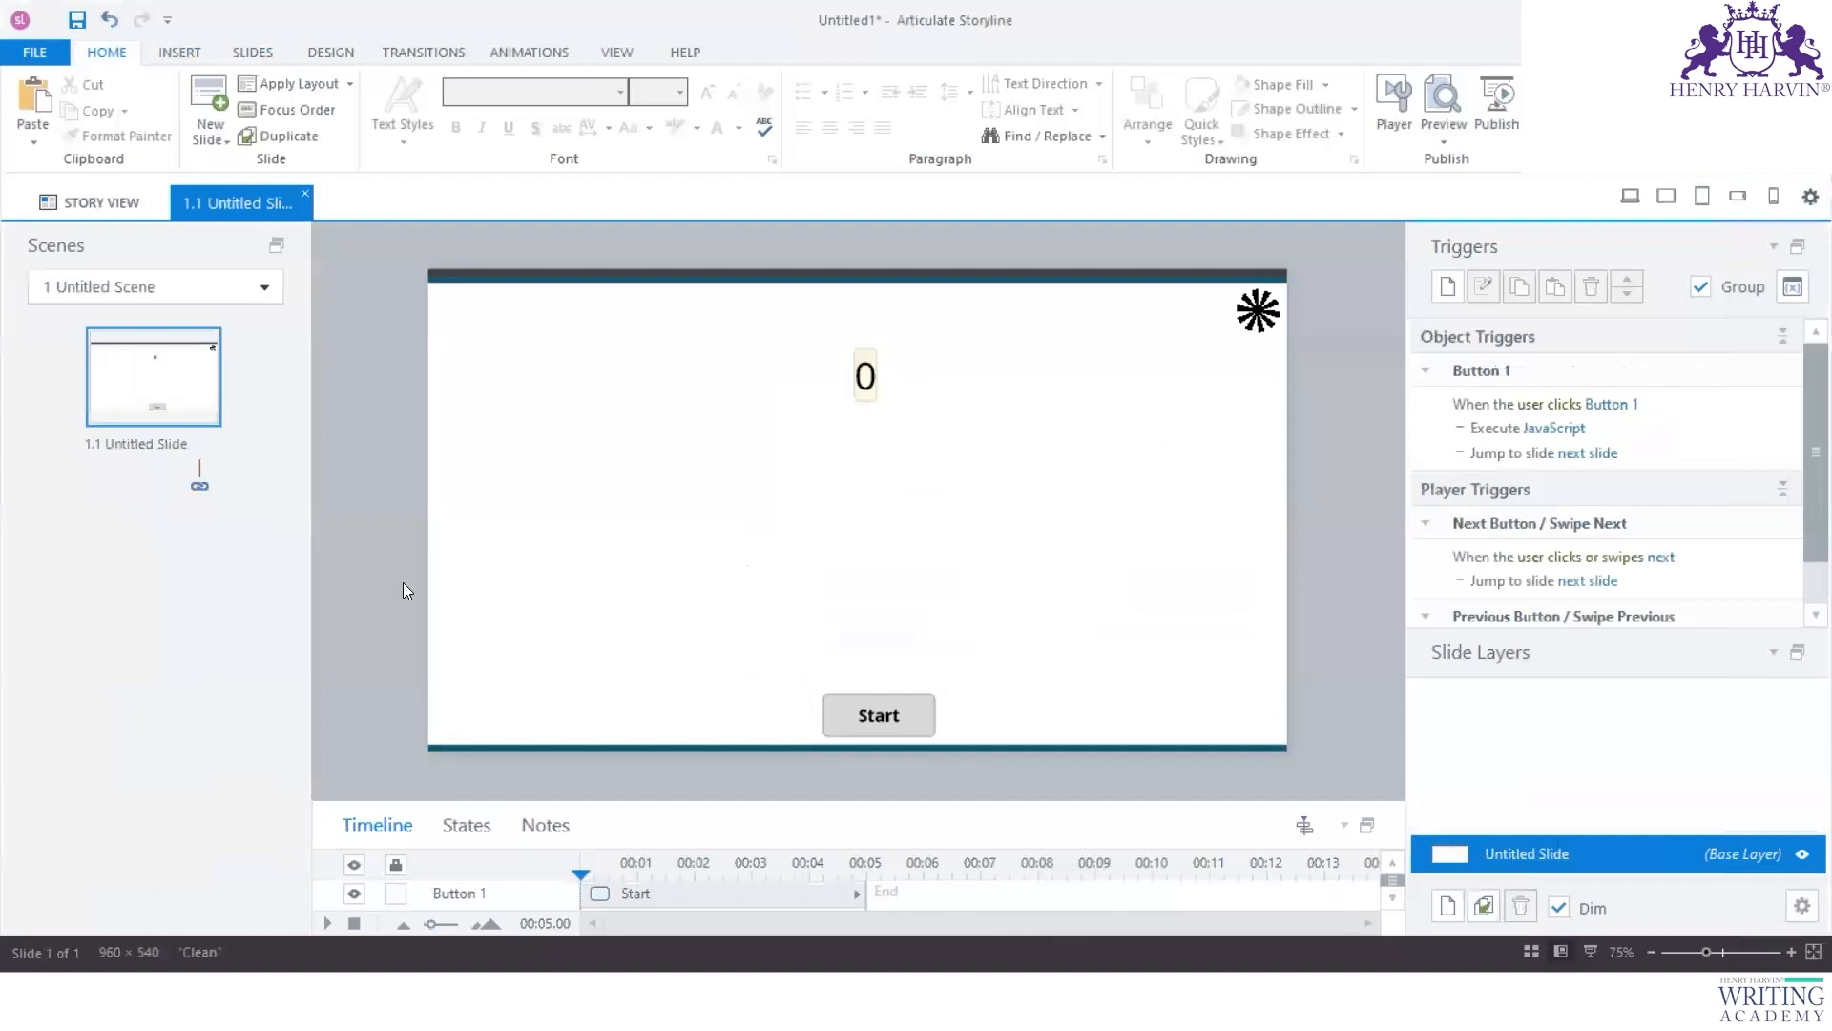
right_click(101, 477)
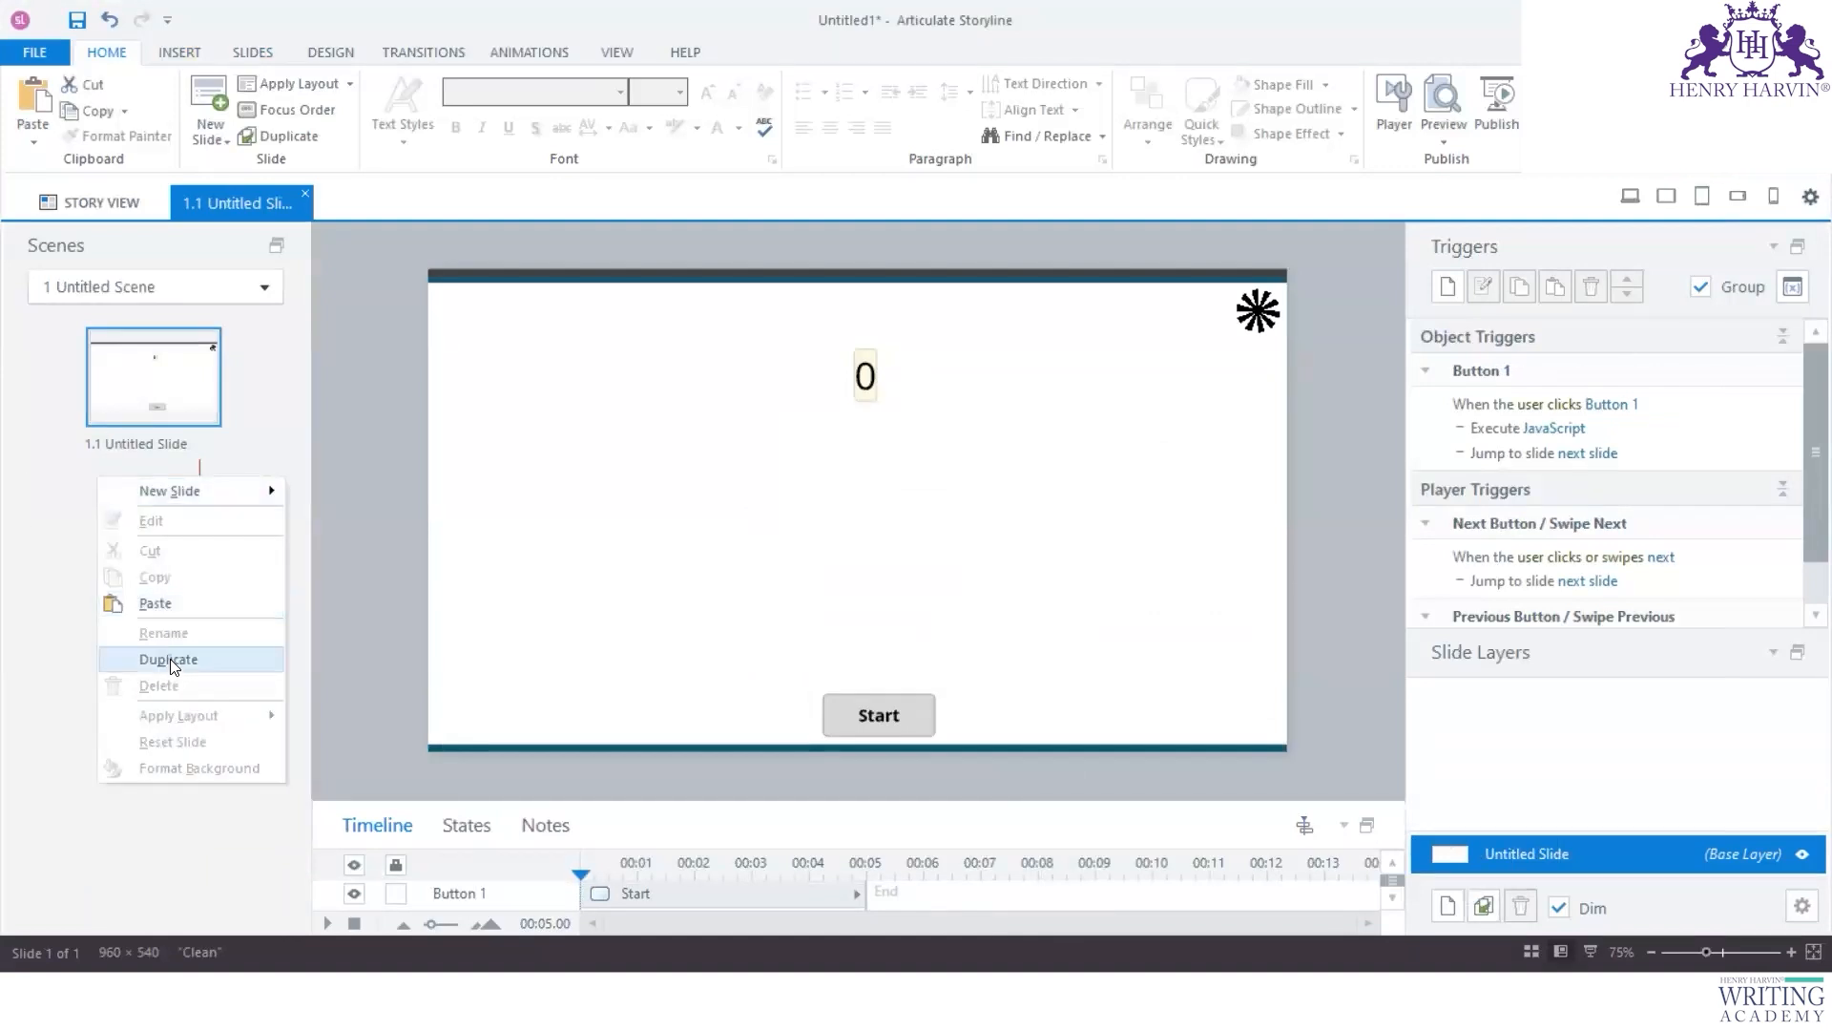
mouse_move(204, 498)
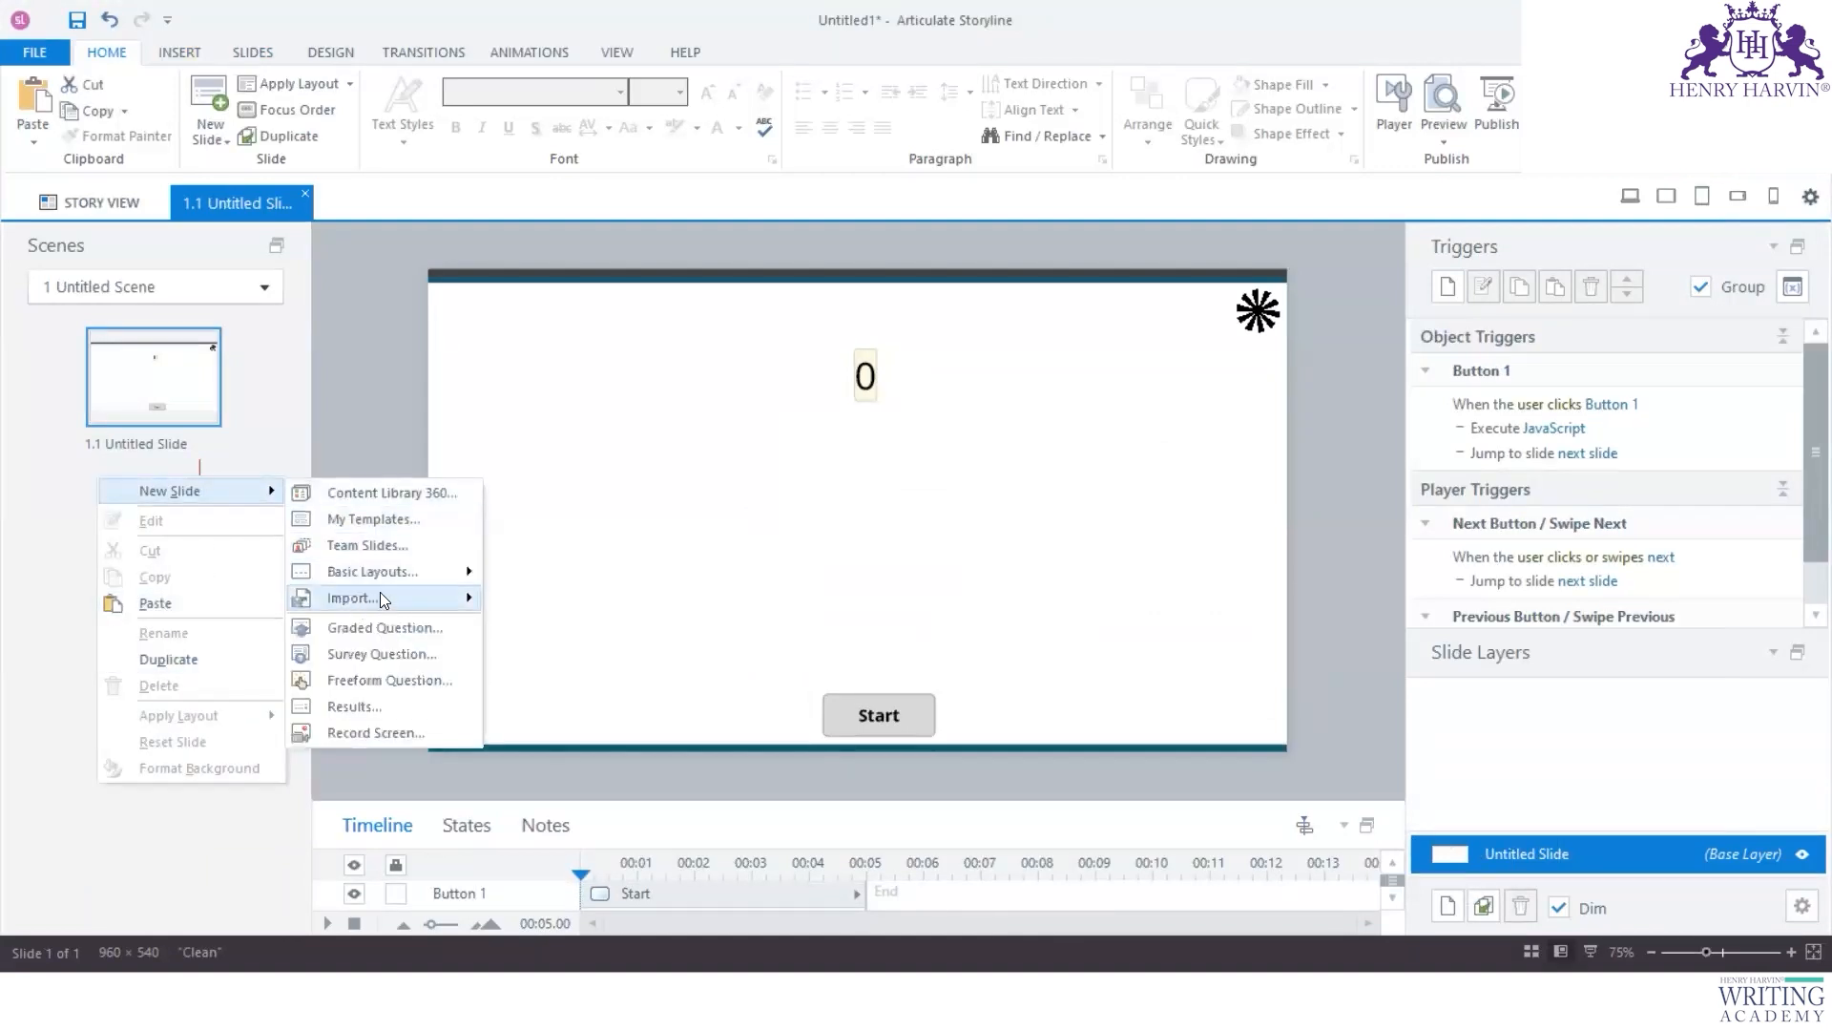
mouse_move(386, 574)
click(797, 679)
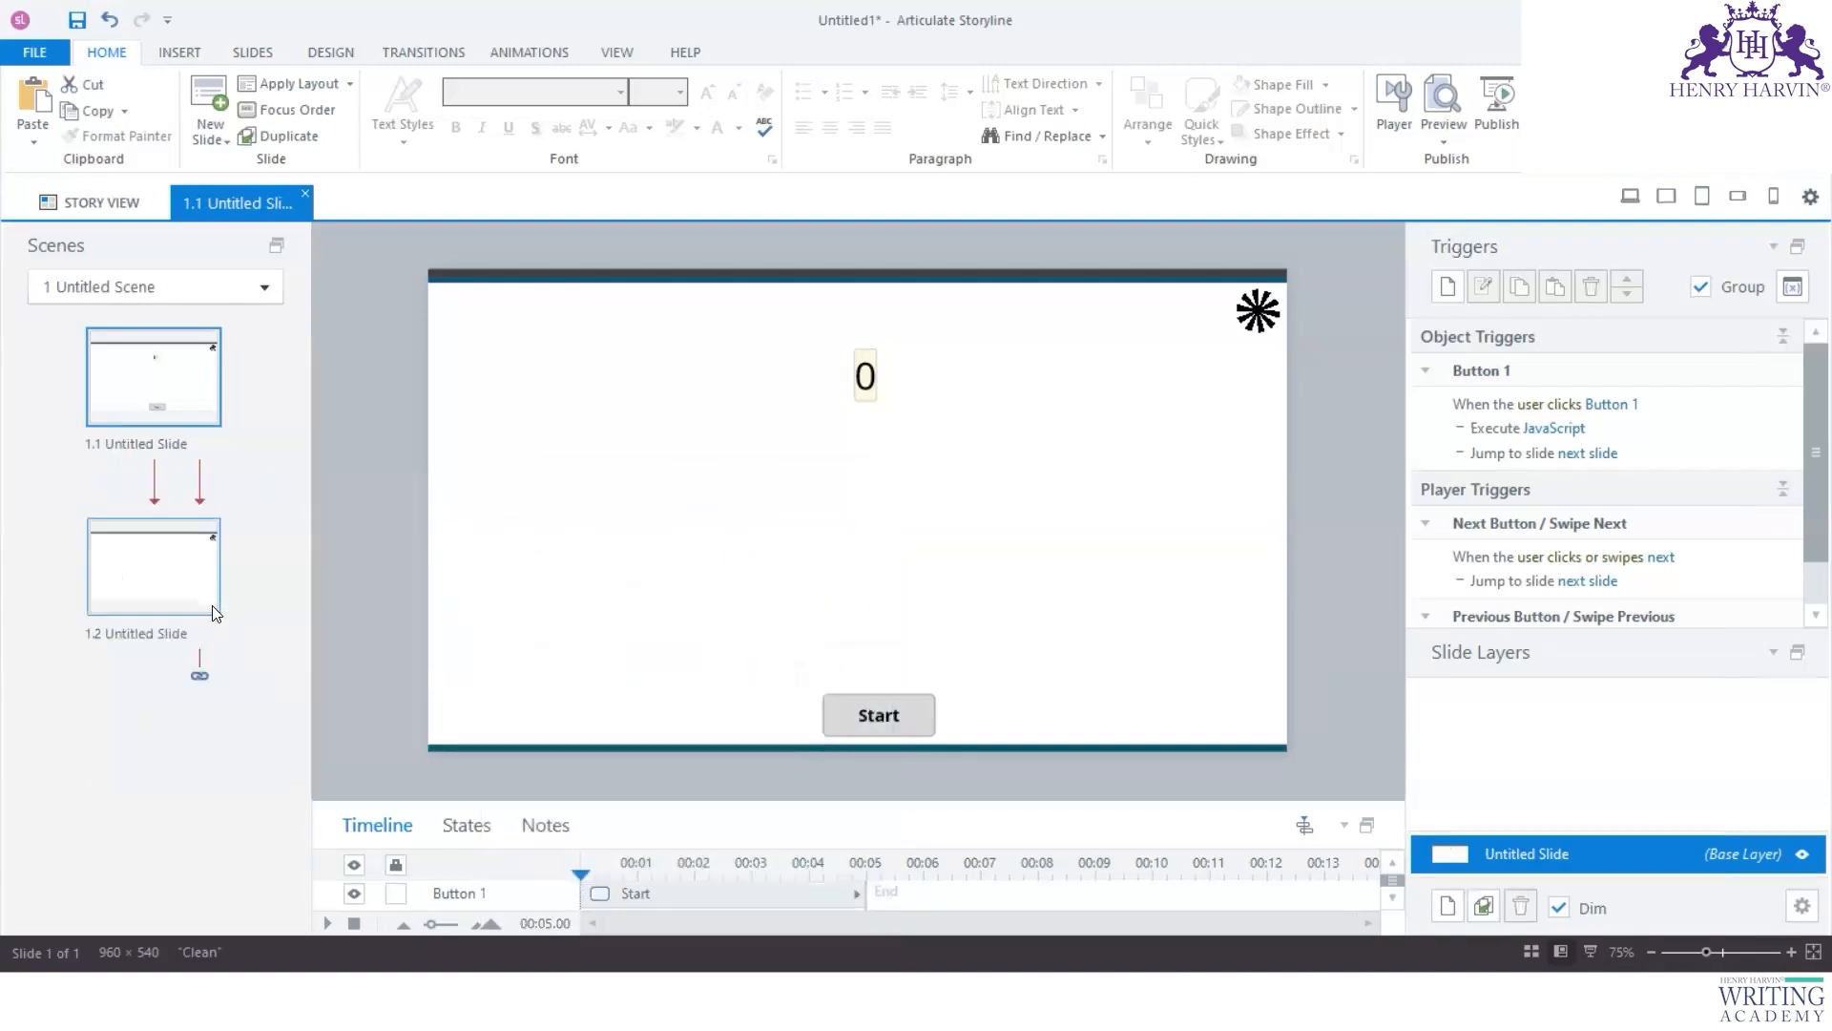
click(213, 613)
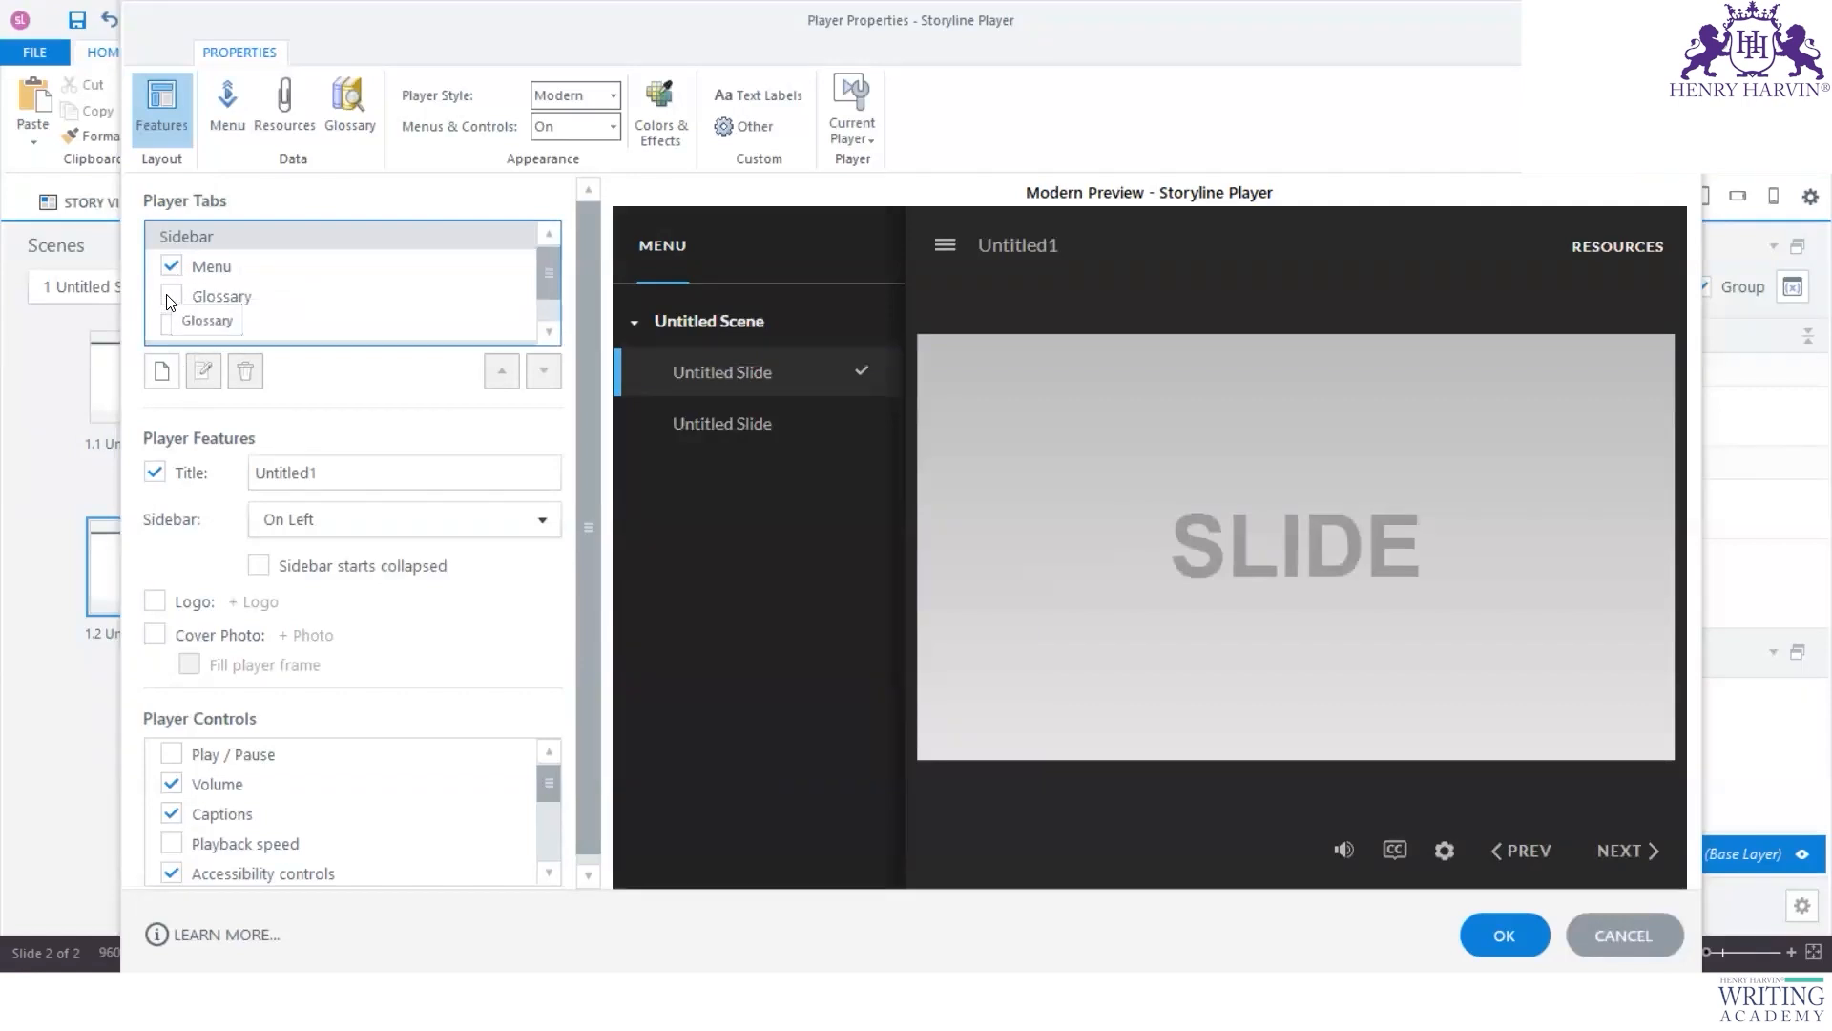
Step: Enable the Glossary tab in the player sidebar and check the Glossary and Menu tabs in the preview
click(170, 296)
click(738, 248)
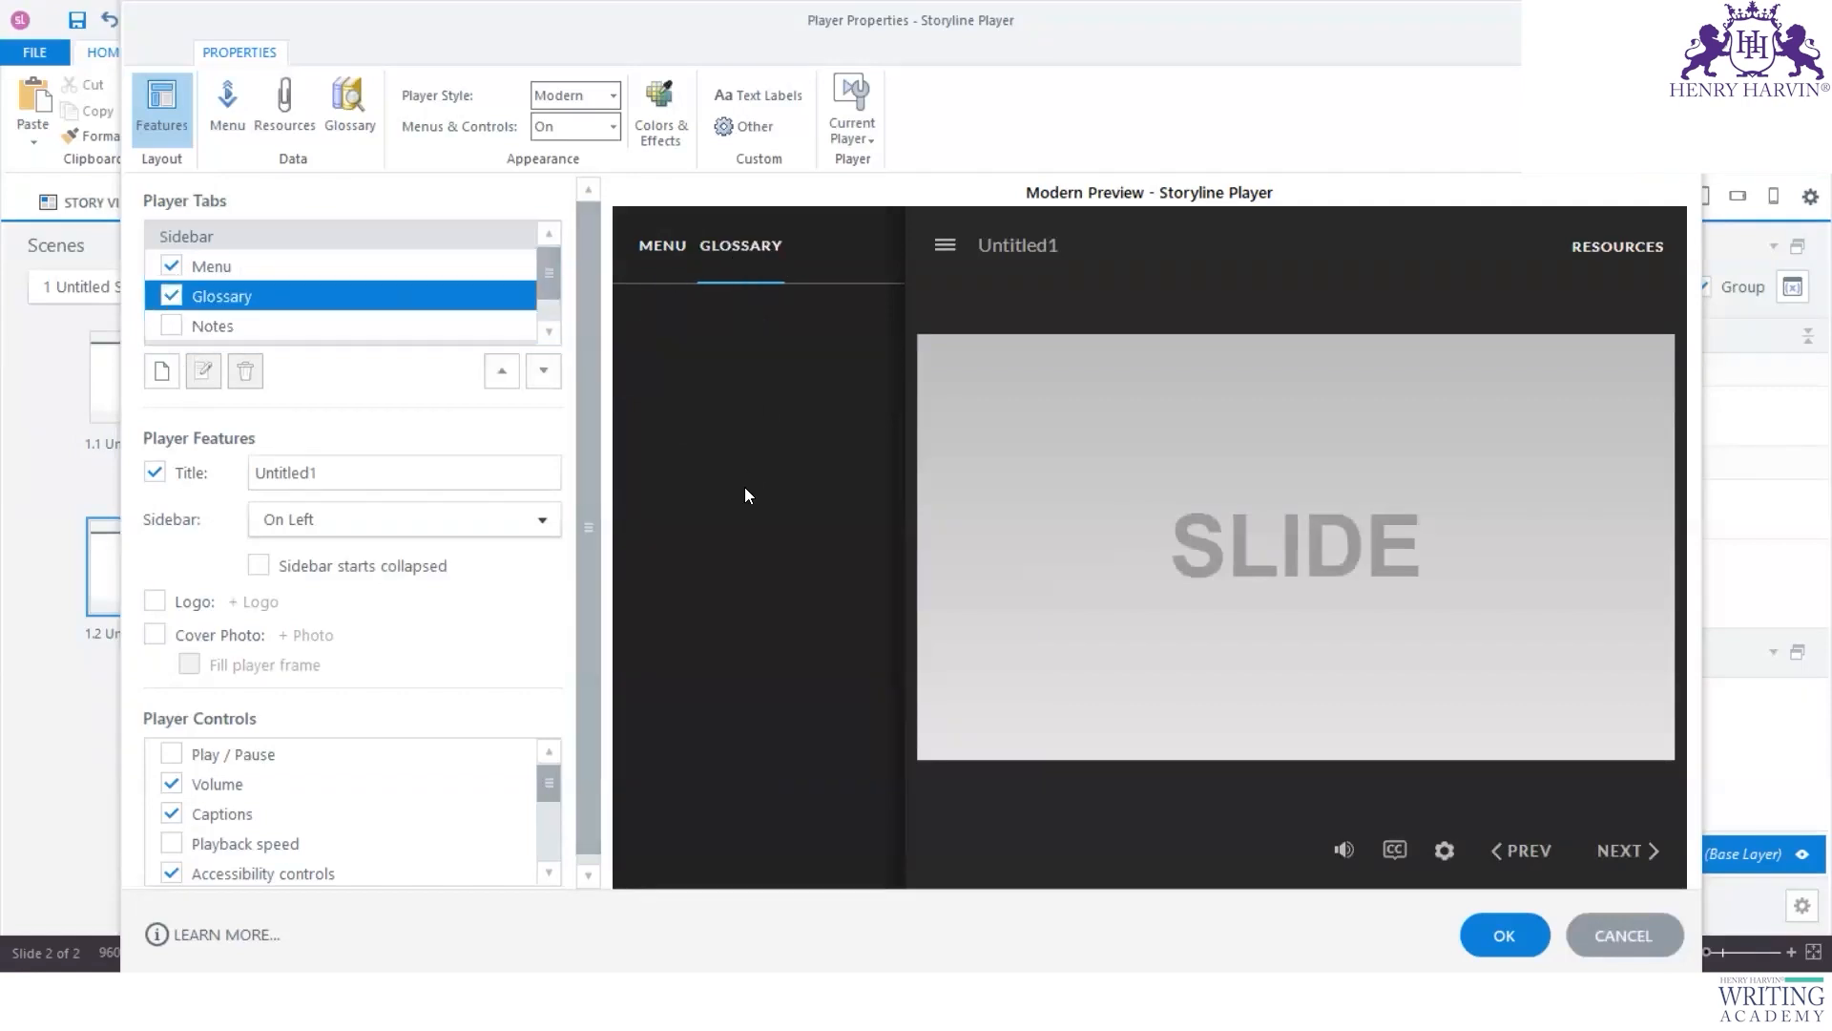
click(658, 252)
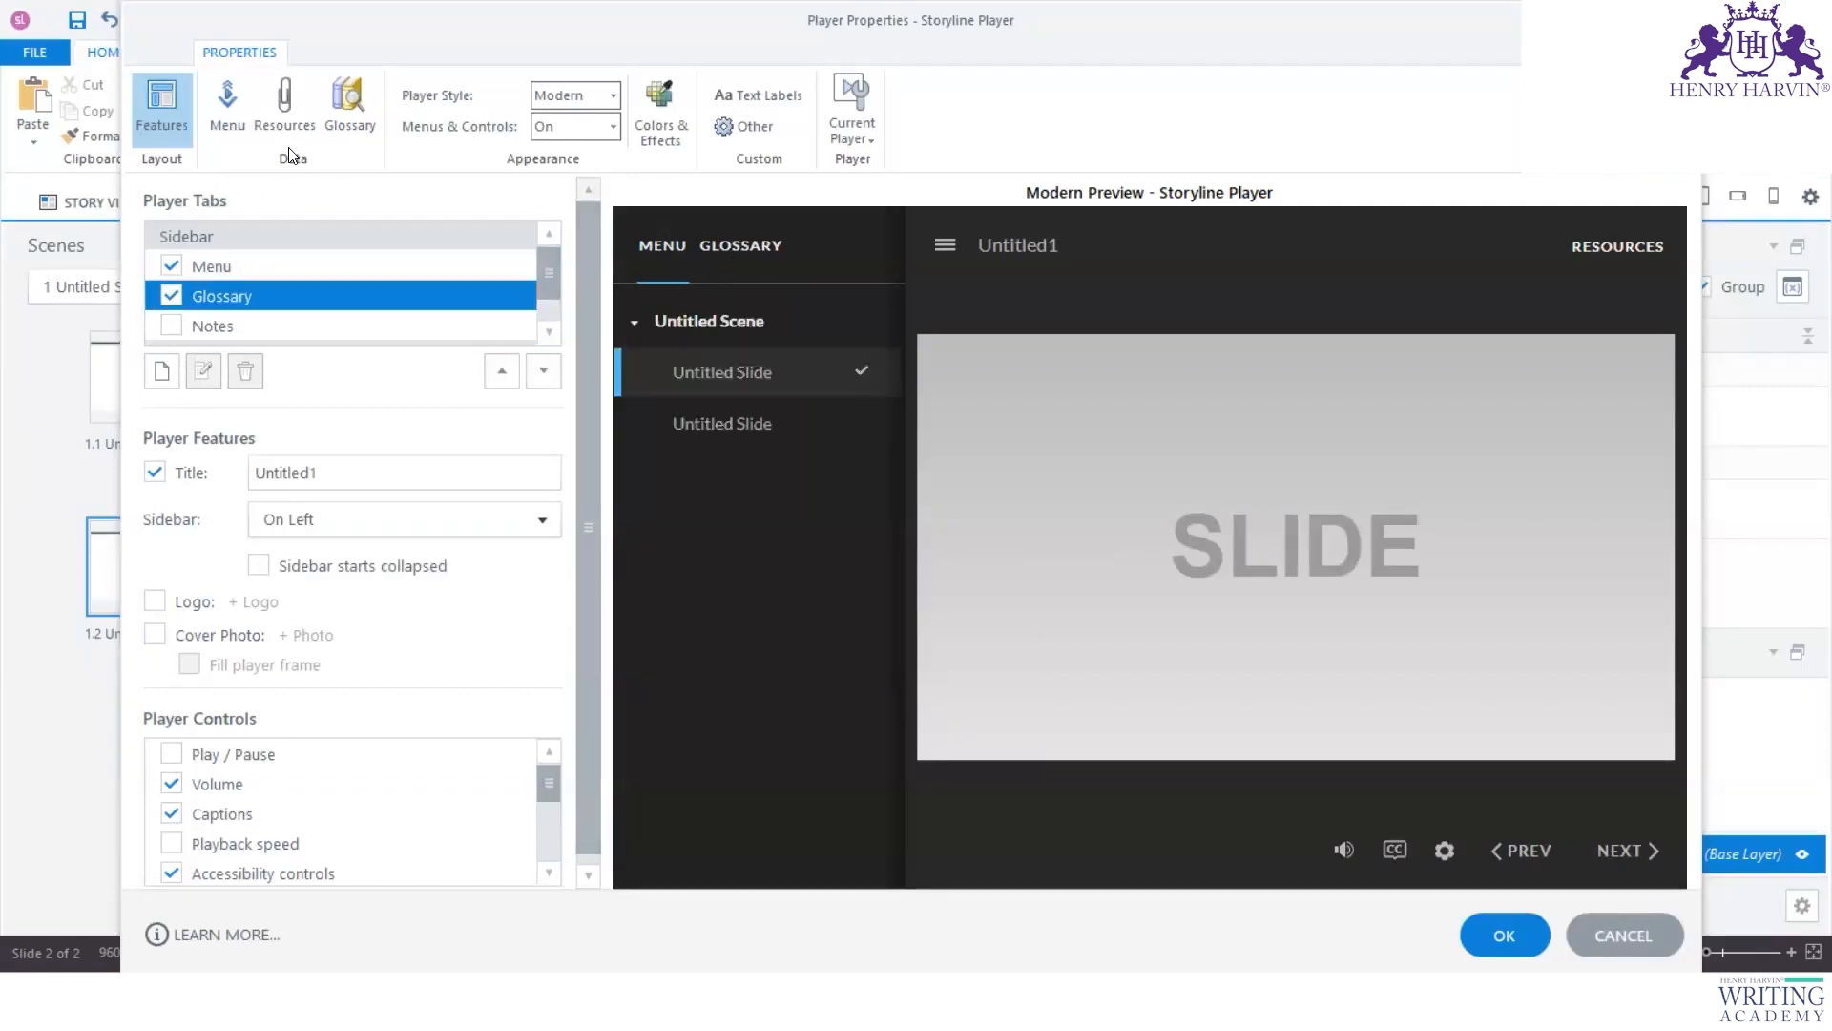
Step: Start a new player glossary term and fill its name with "goal alignment" copied from cell A5 of the Excel glossary
click(355, 119)
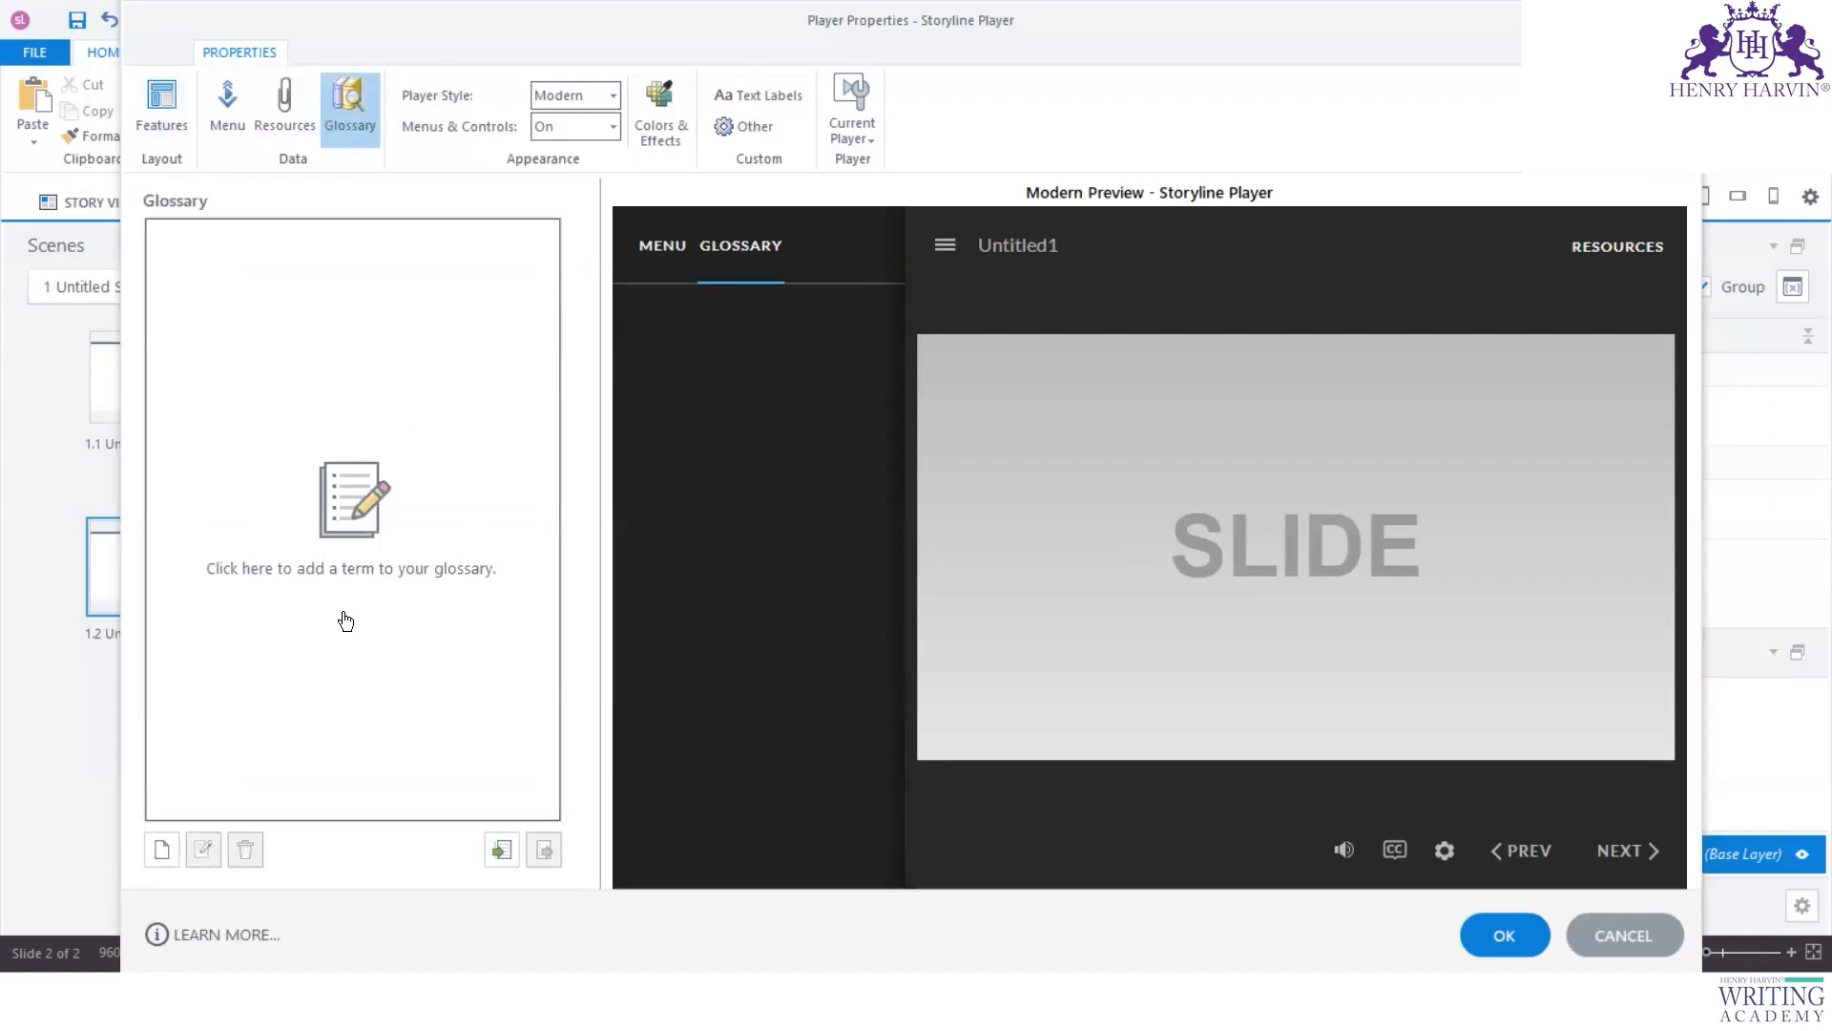
click(340, 515)
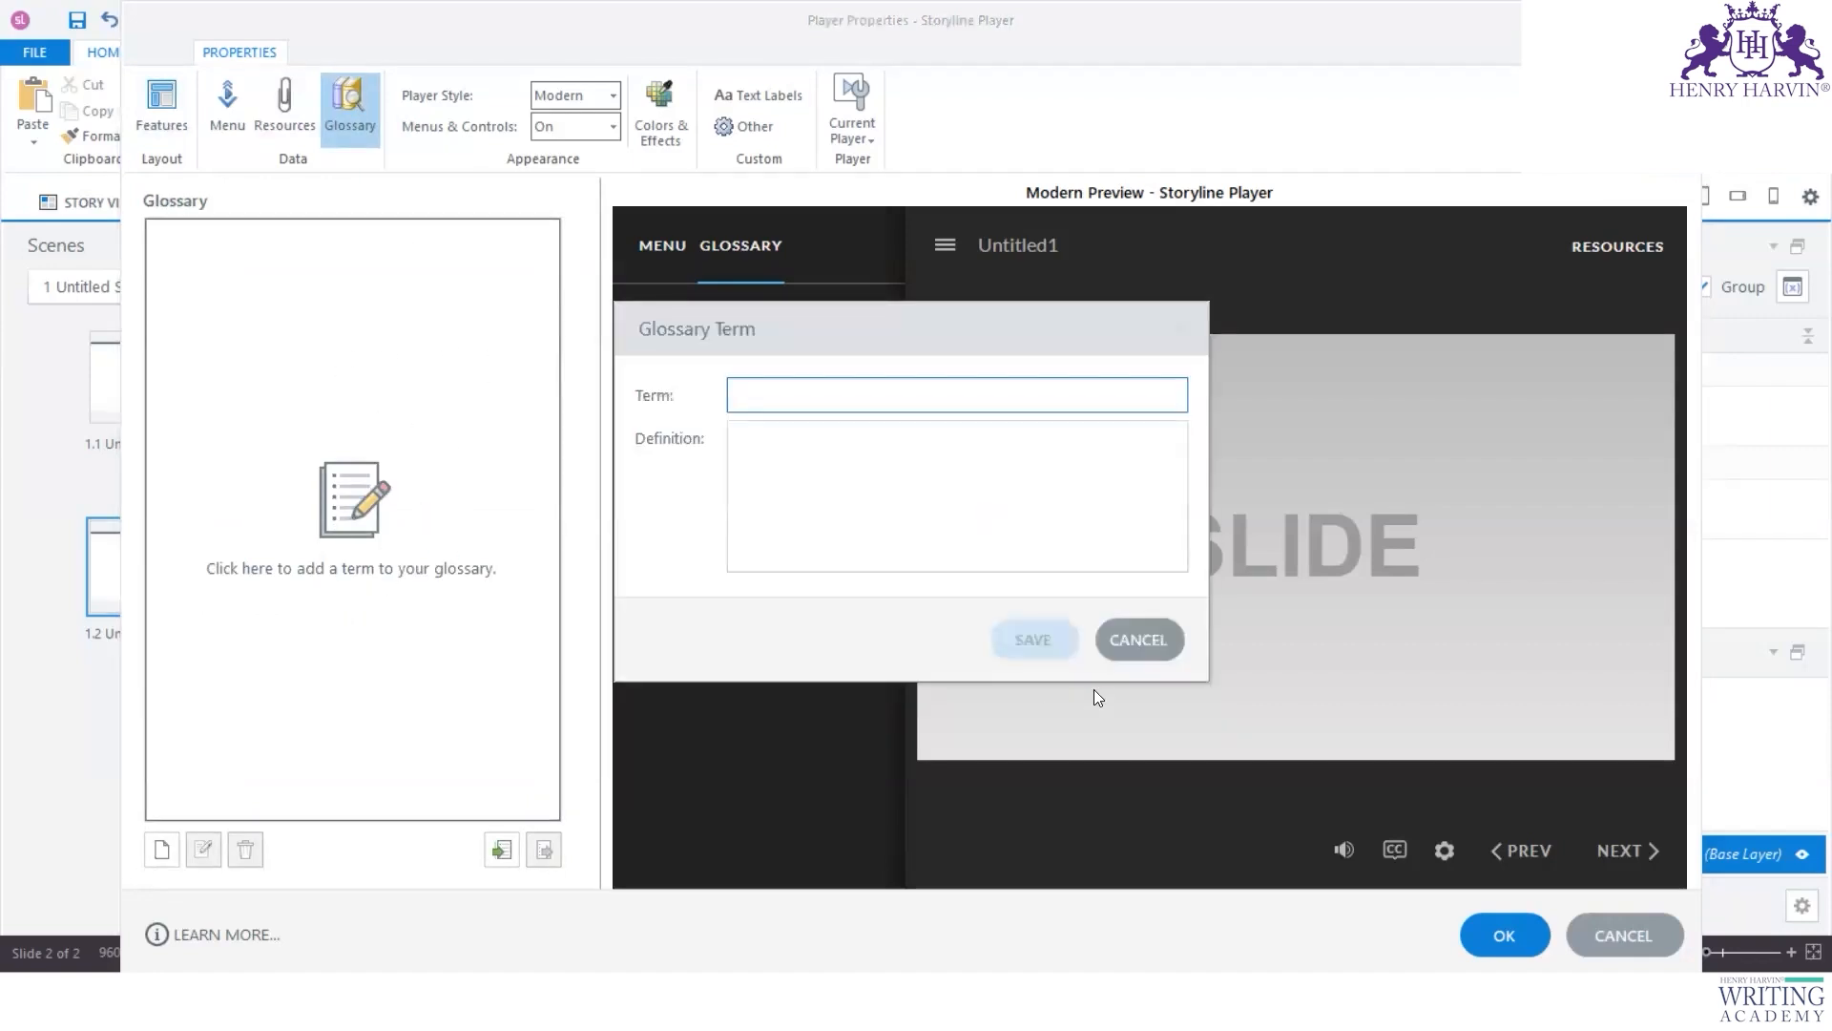
click(1130, 646)
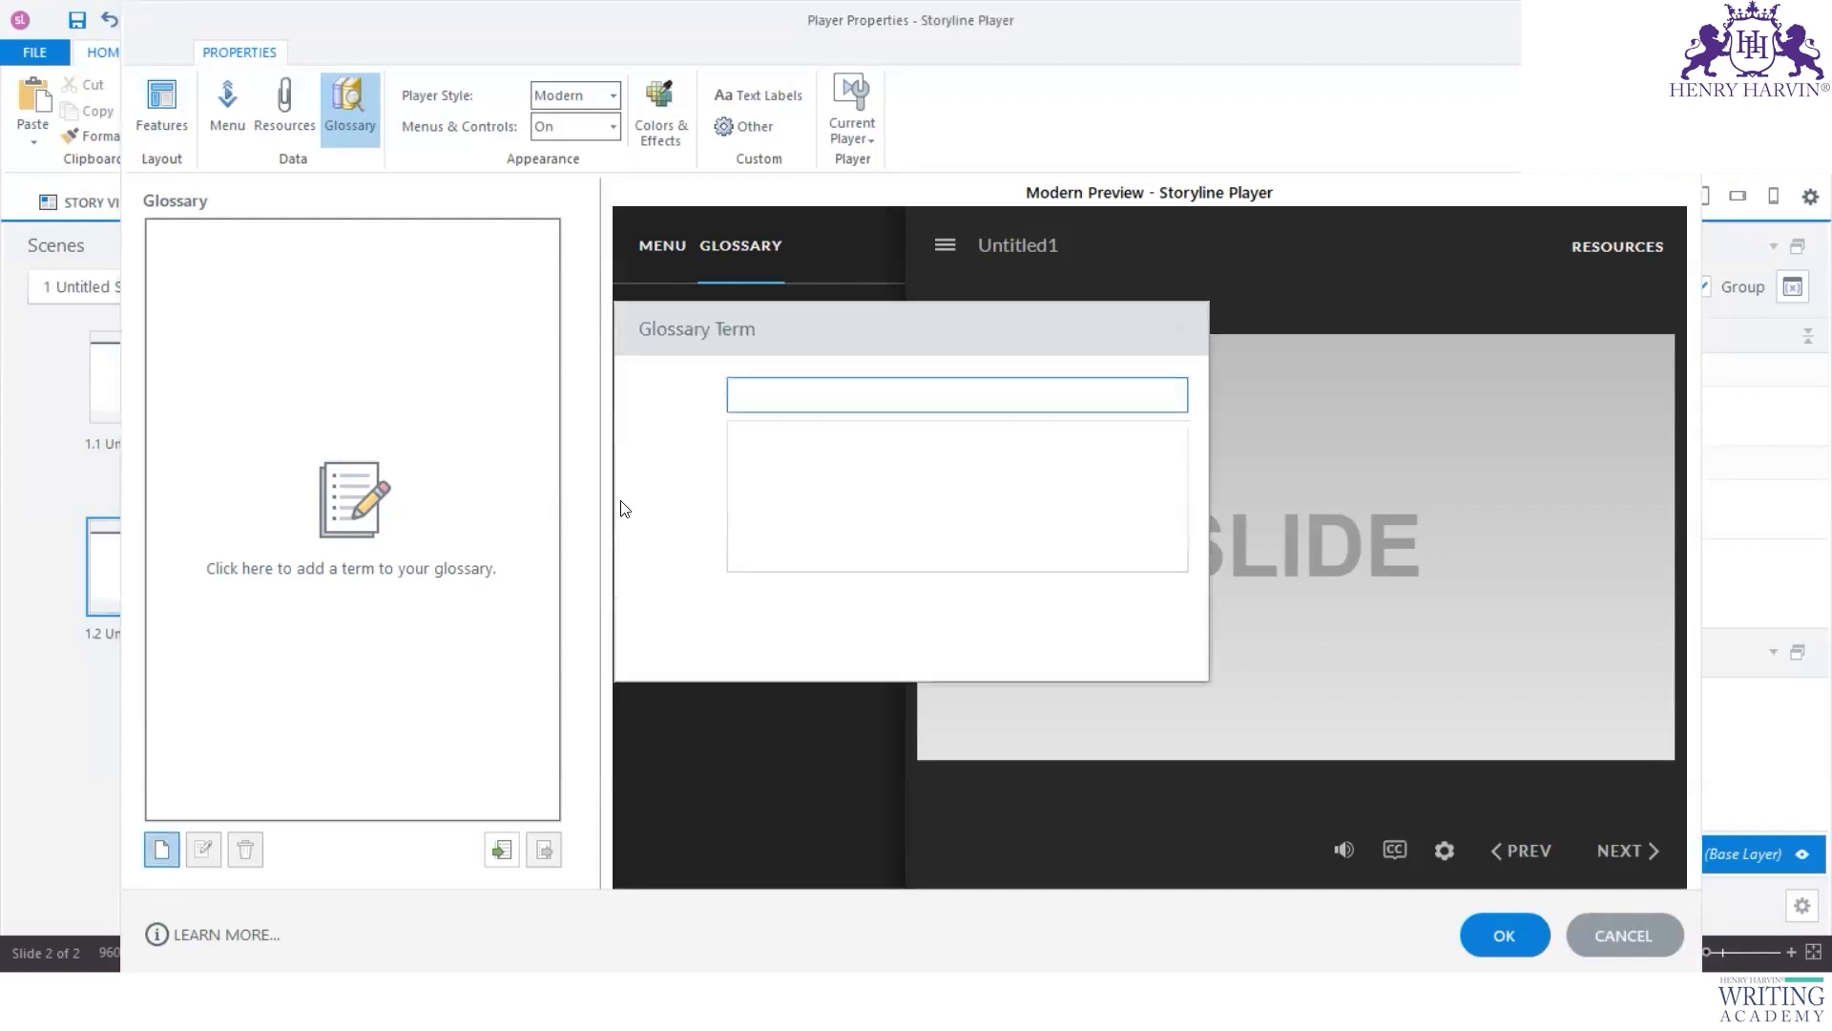
mouse_move(993, 1021)
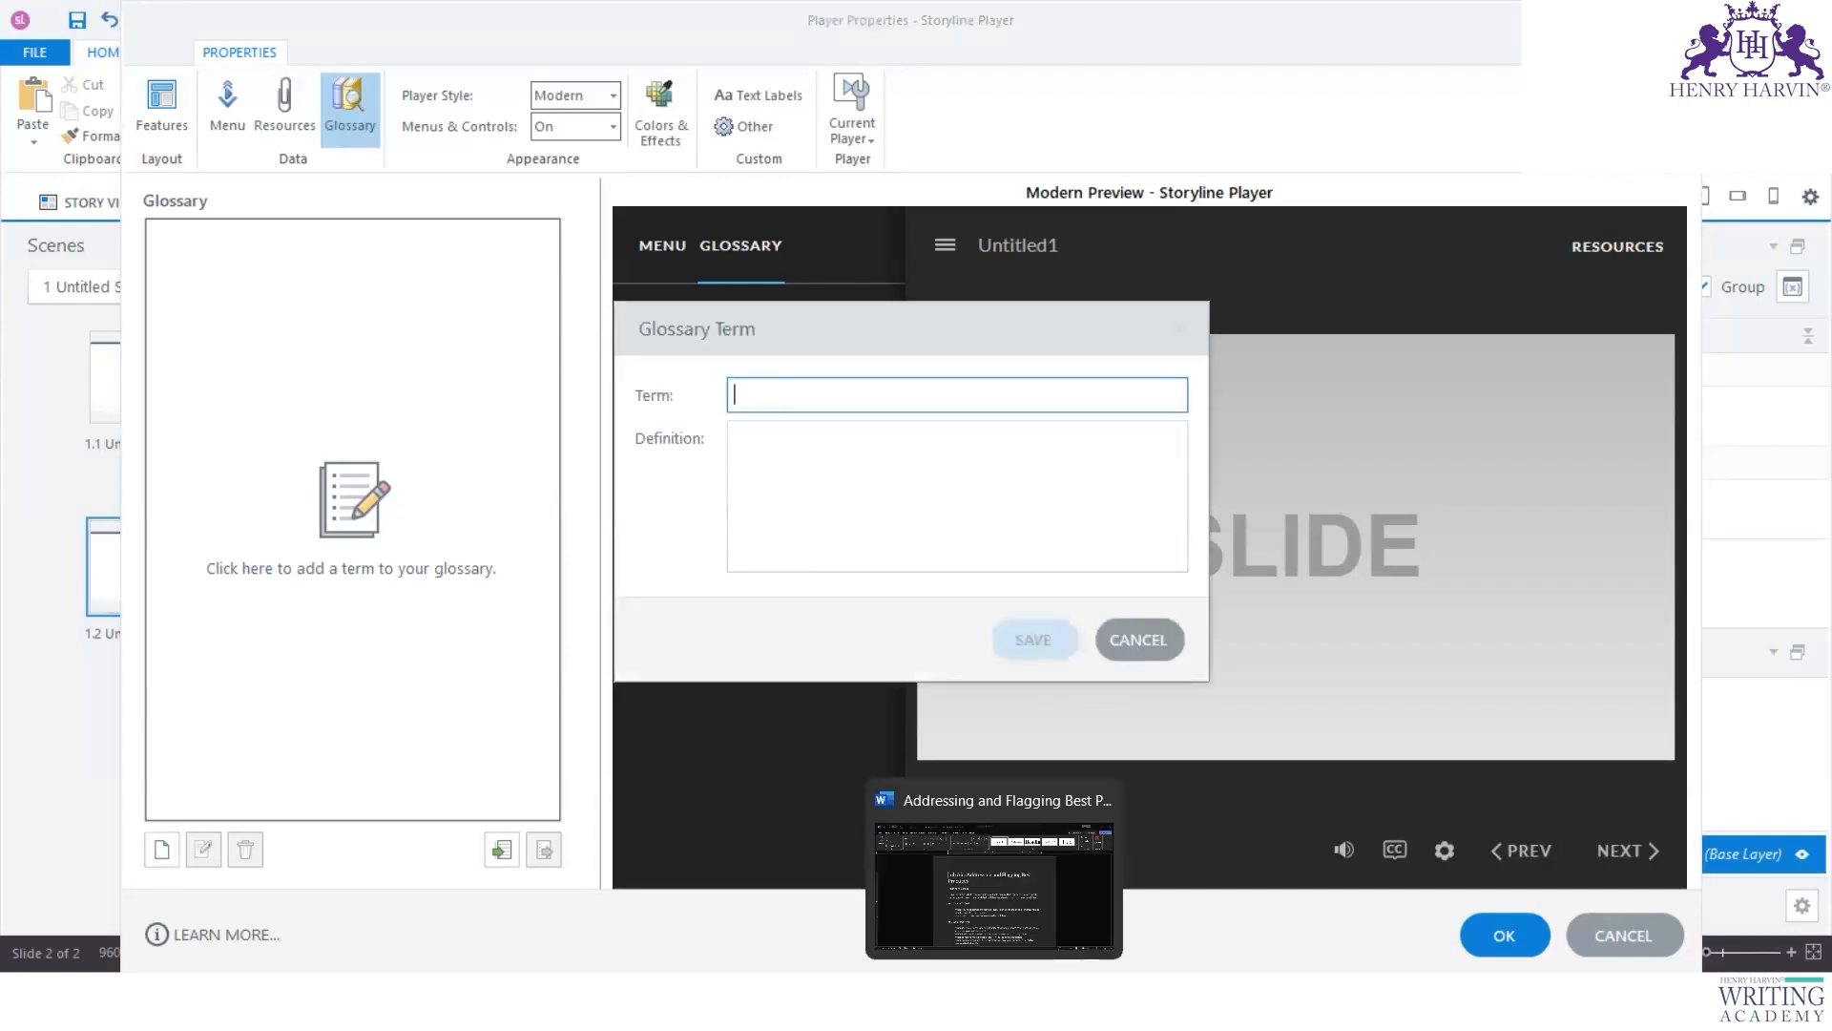
click(1048, 1013)
click(135, 361)
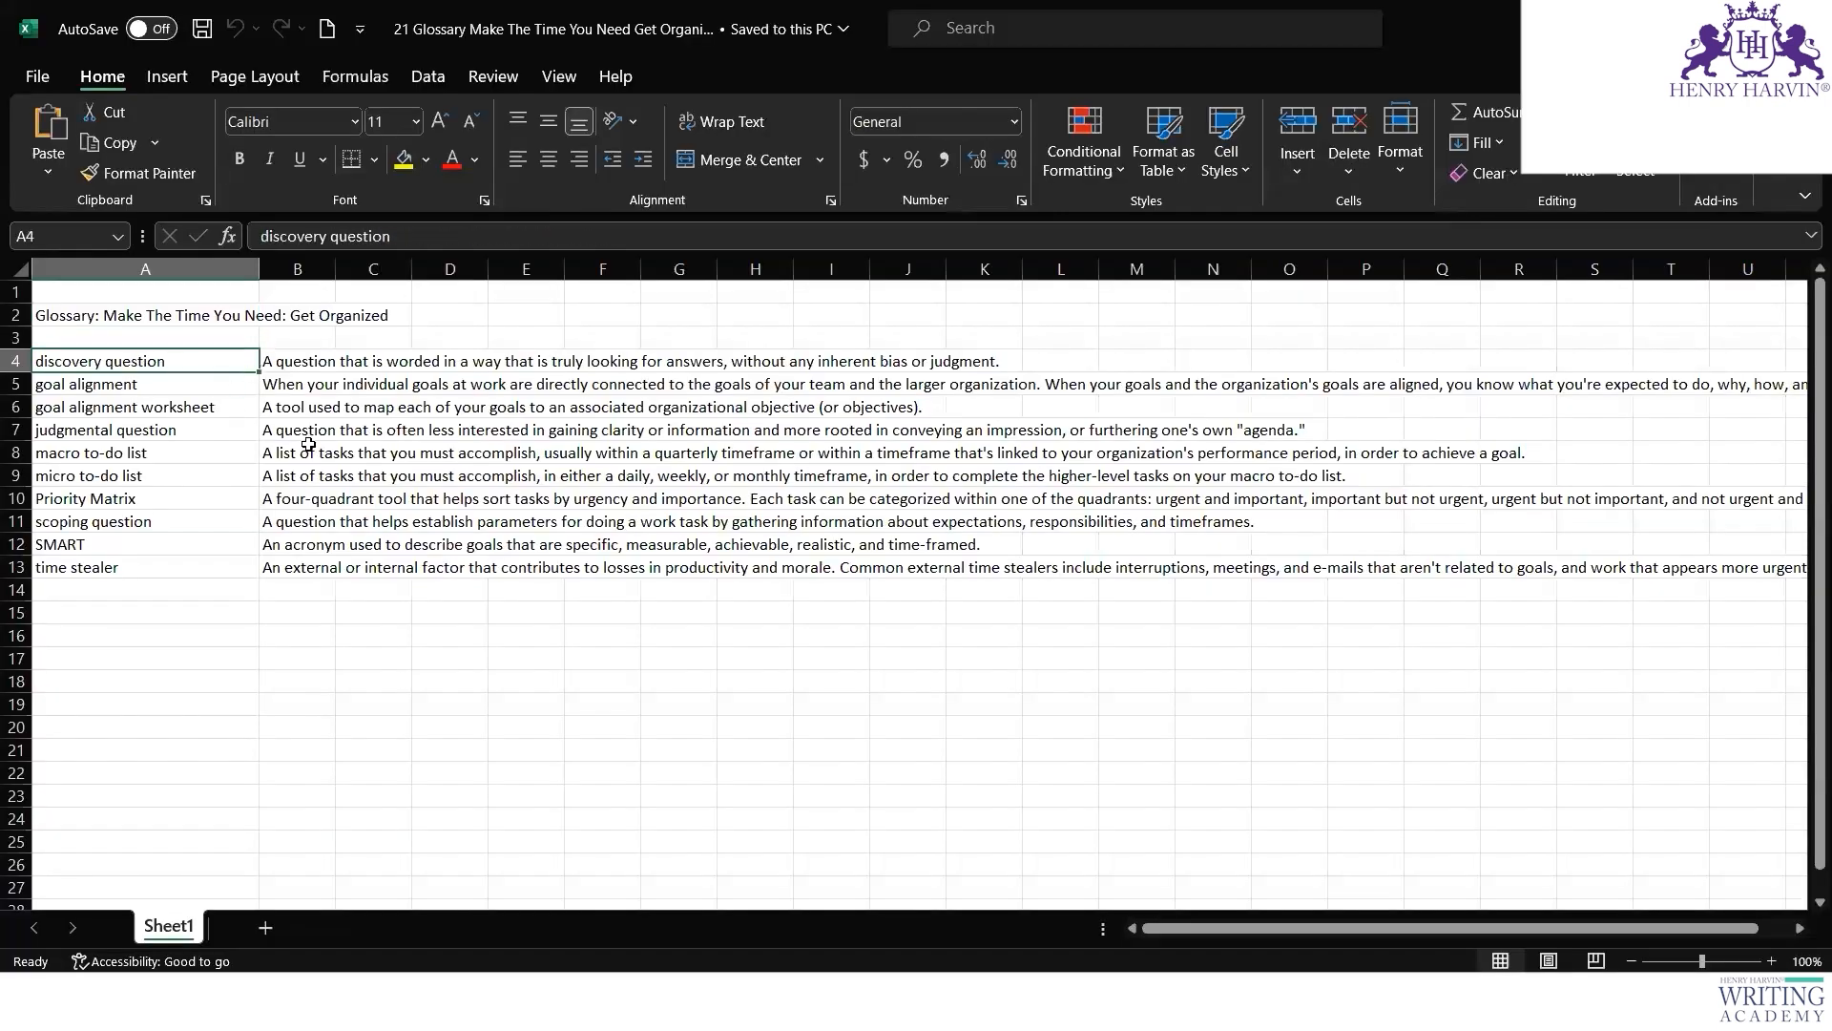
click(163, 381)
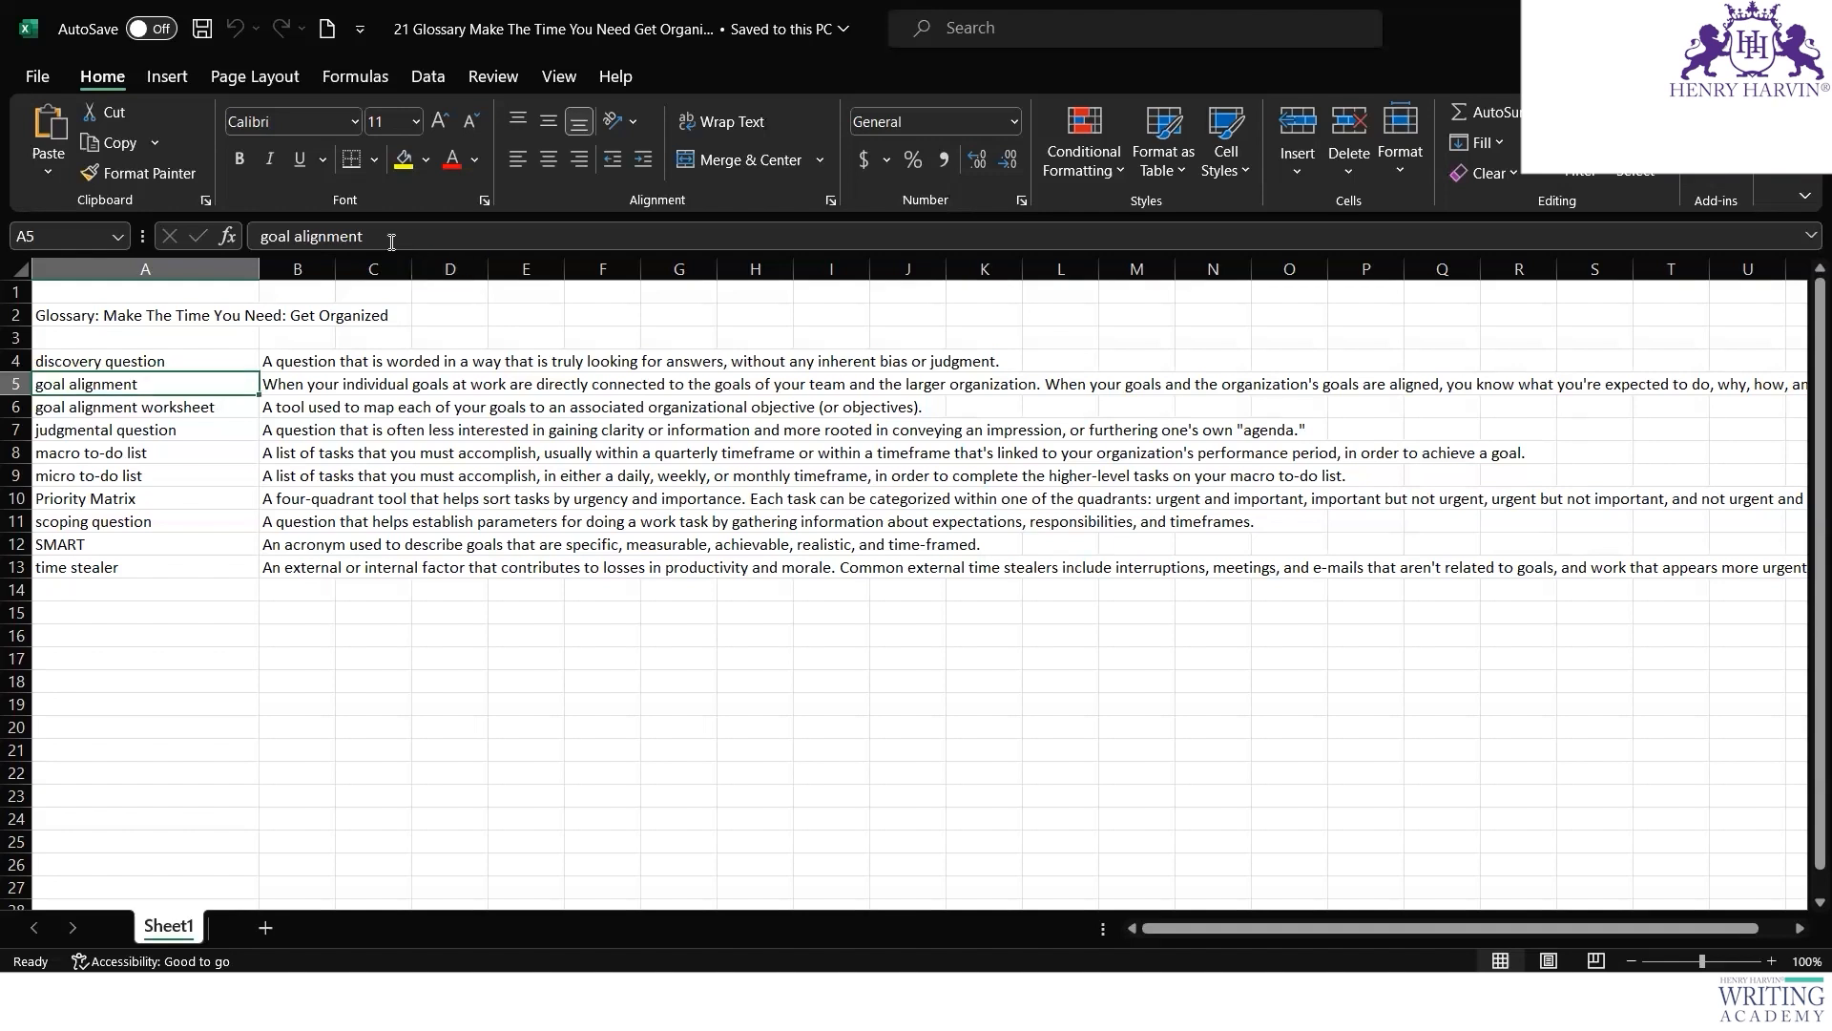
drag(391, 242, 226, 242)
key(ctrl+c)
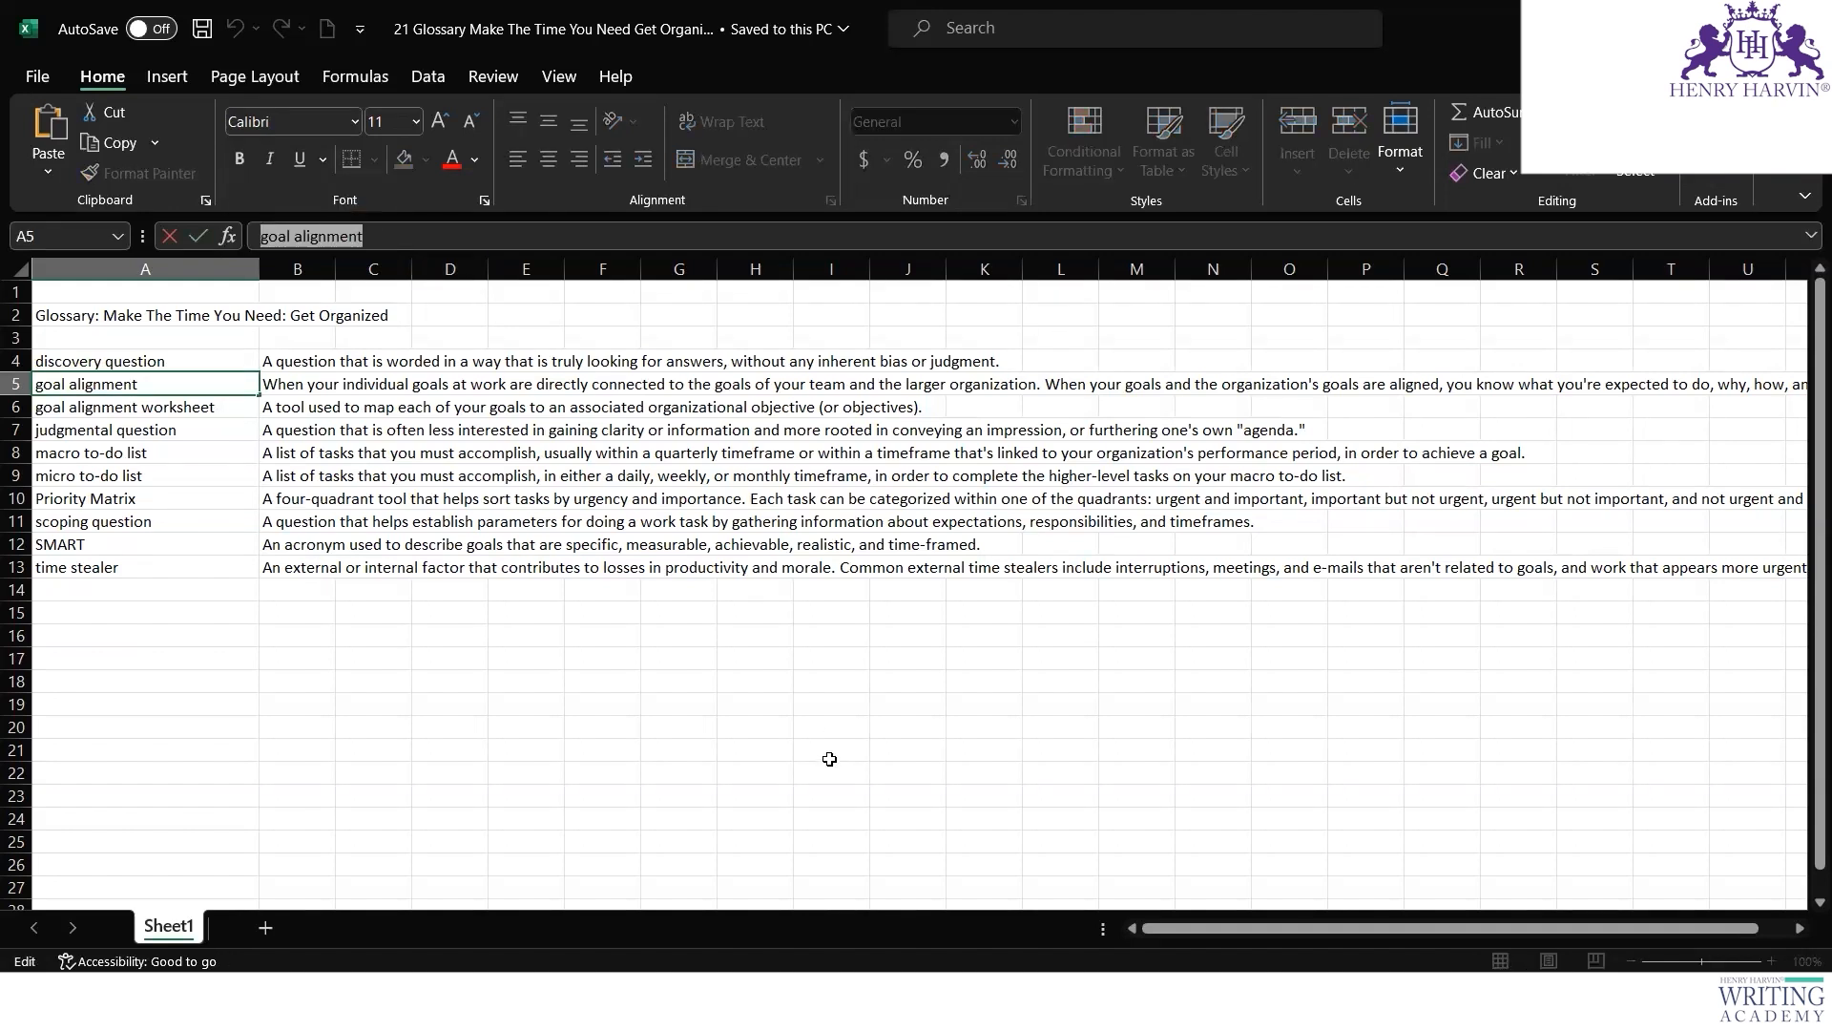
mouse_move(1341, 924)
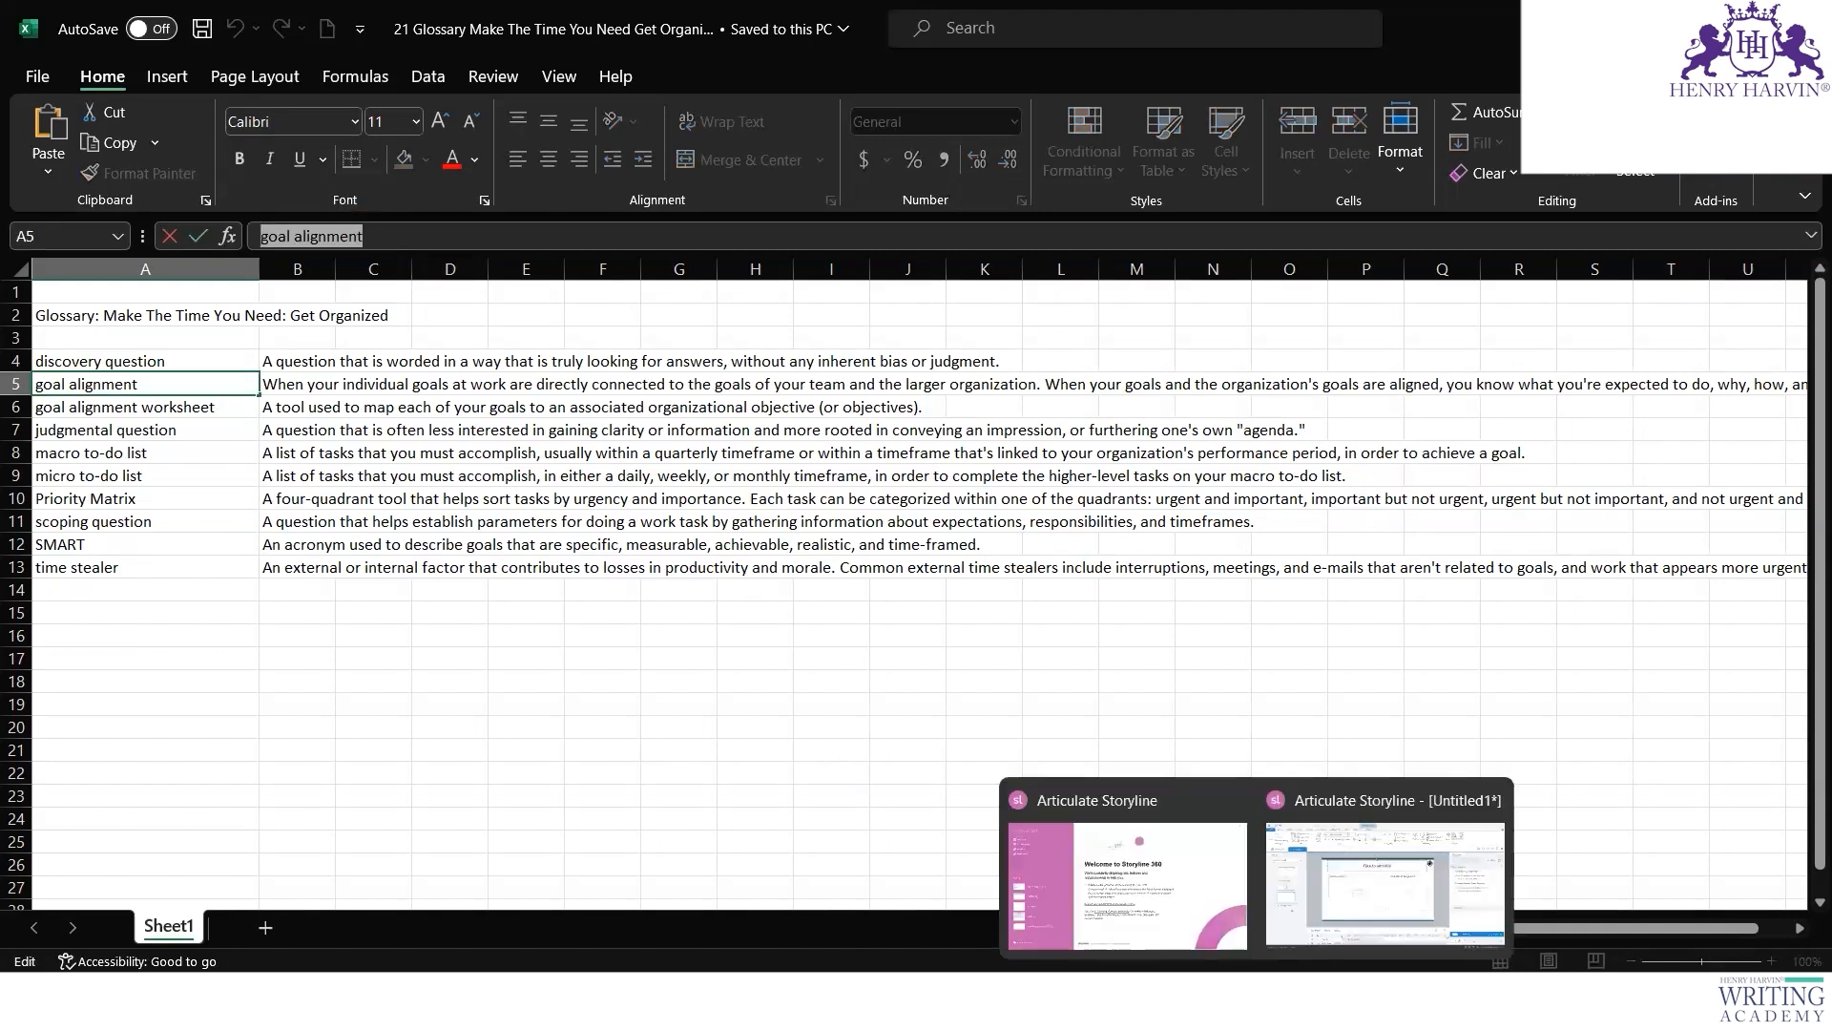
mouse_move(1257, 997)
click(1389, 887)
key(ctrl+v)
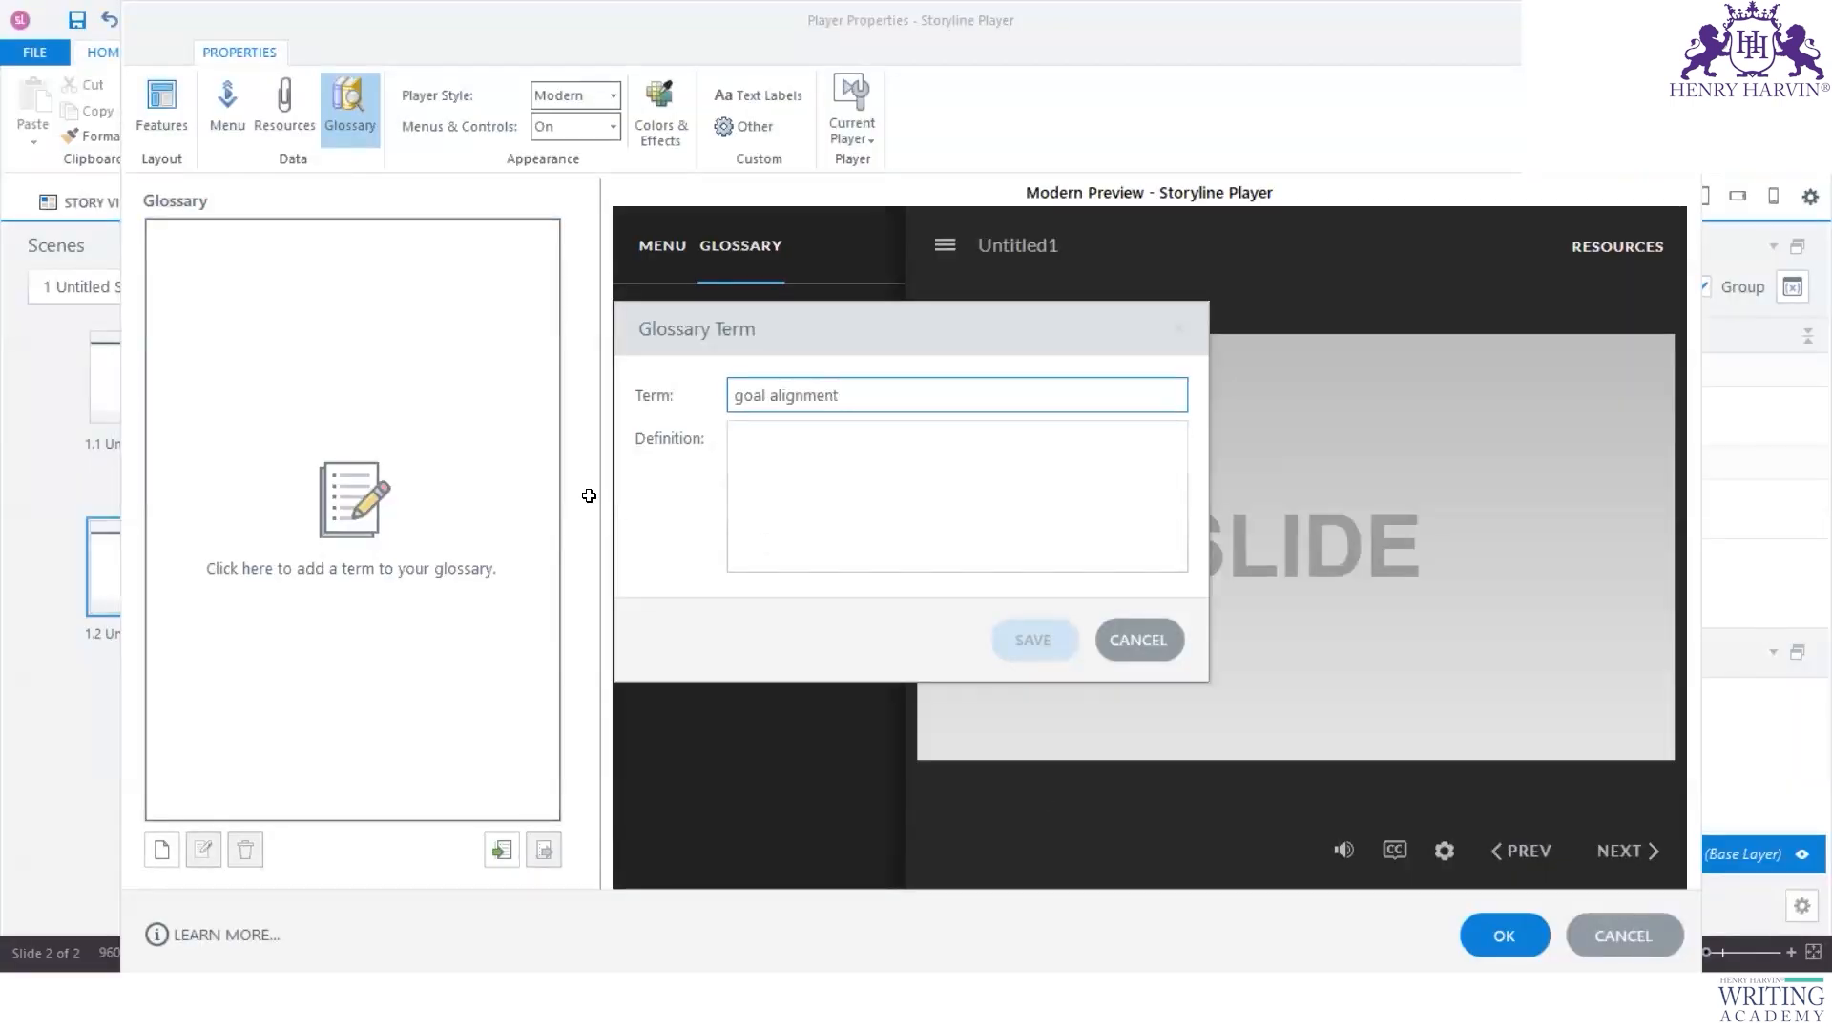
Step: Return to the Excel glossary and copy the full definition of goal alignment from cell B5
key(alt+Tab)
click(431, 385)
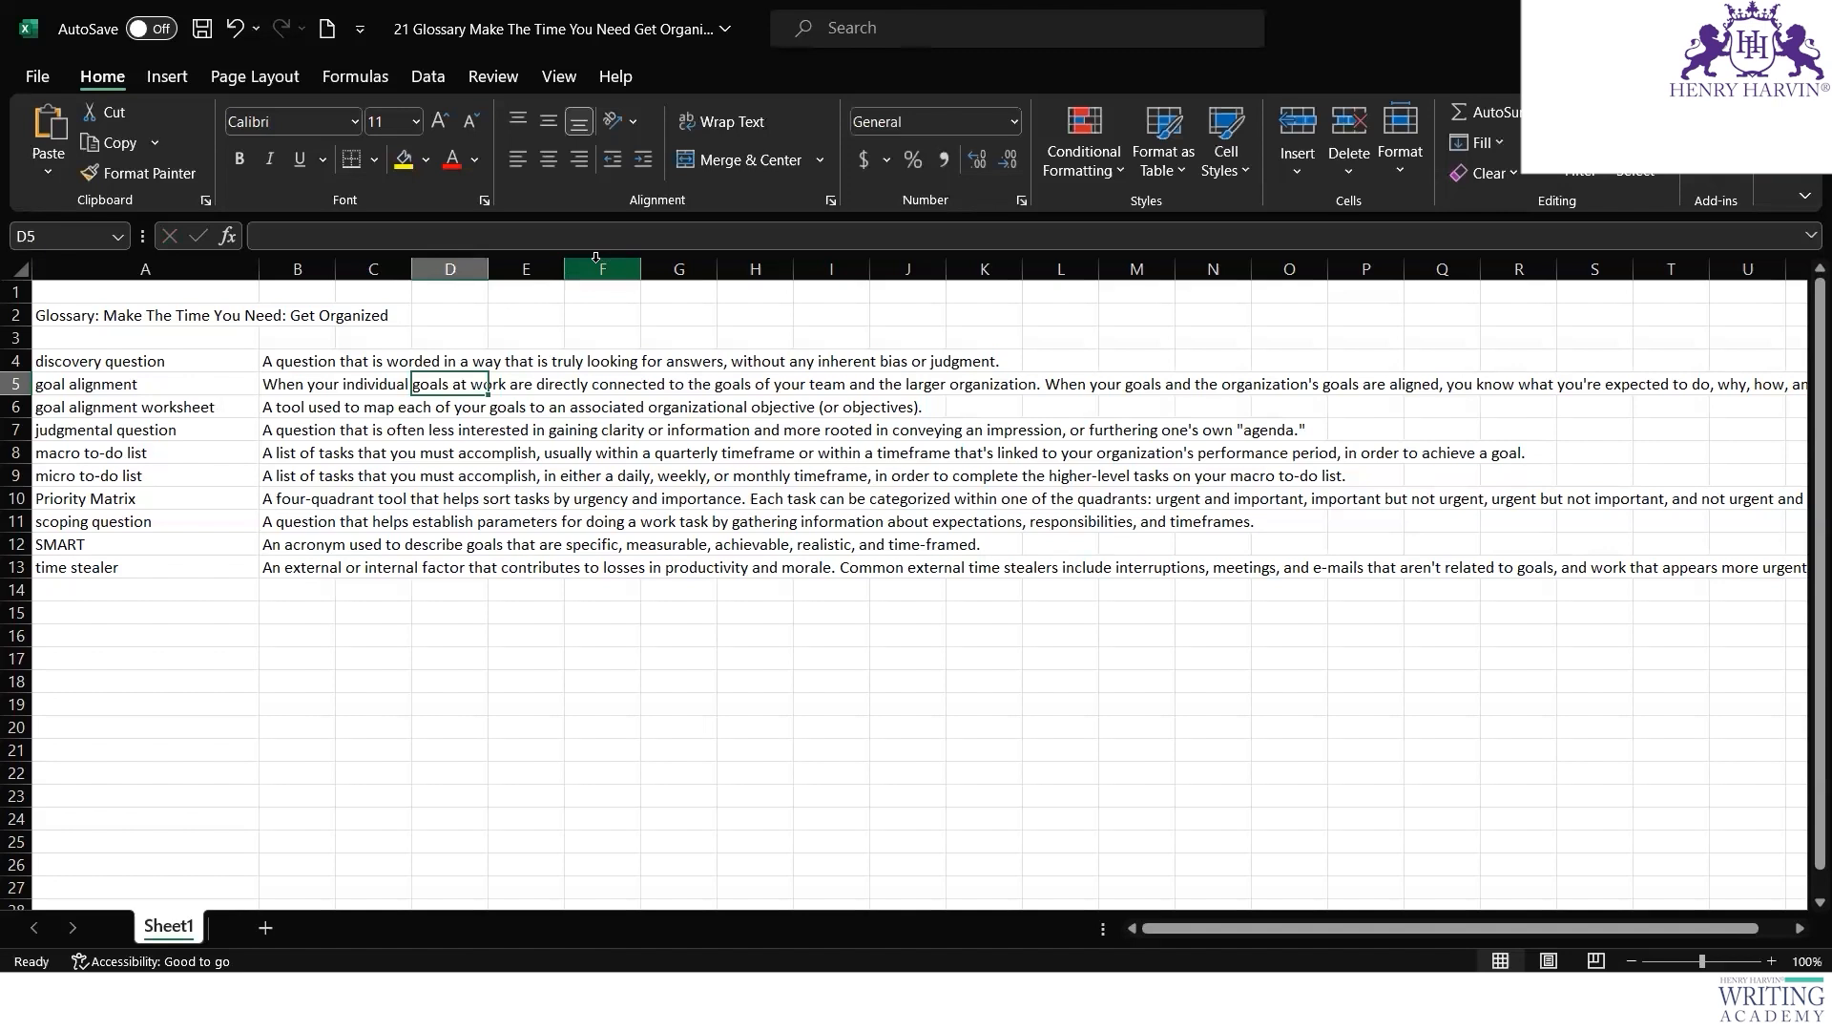
click(285, 374)
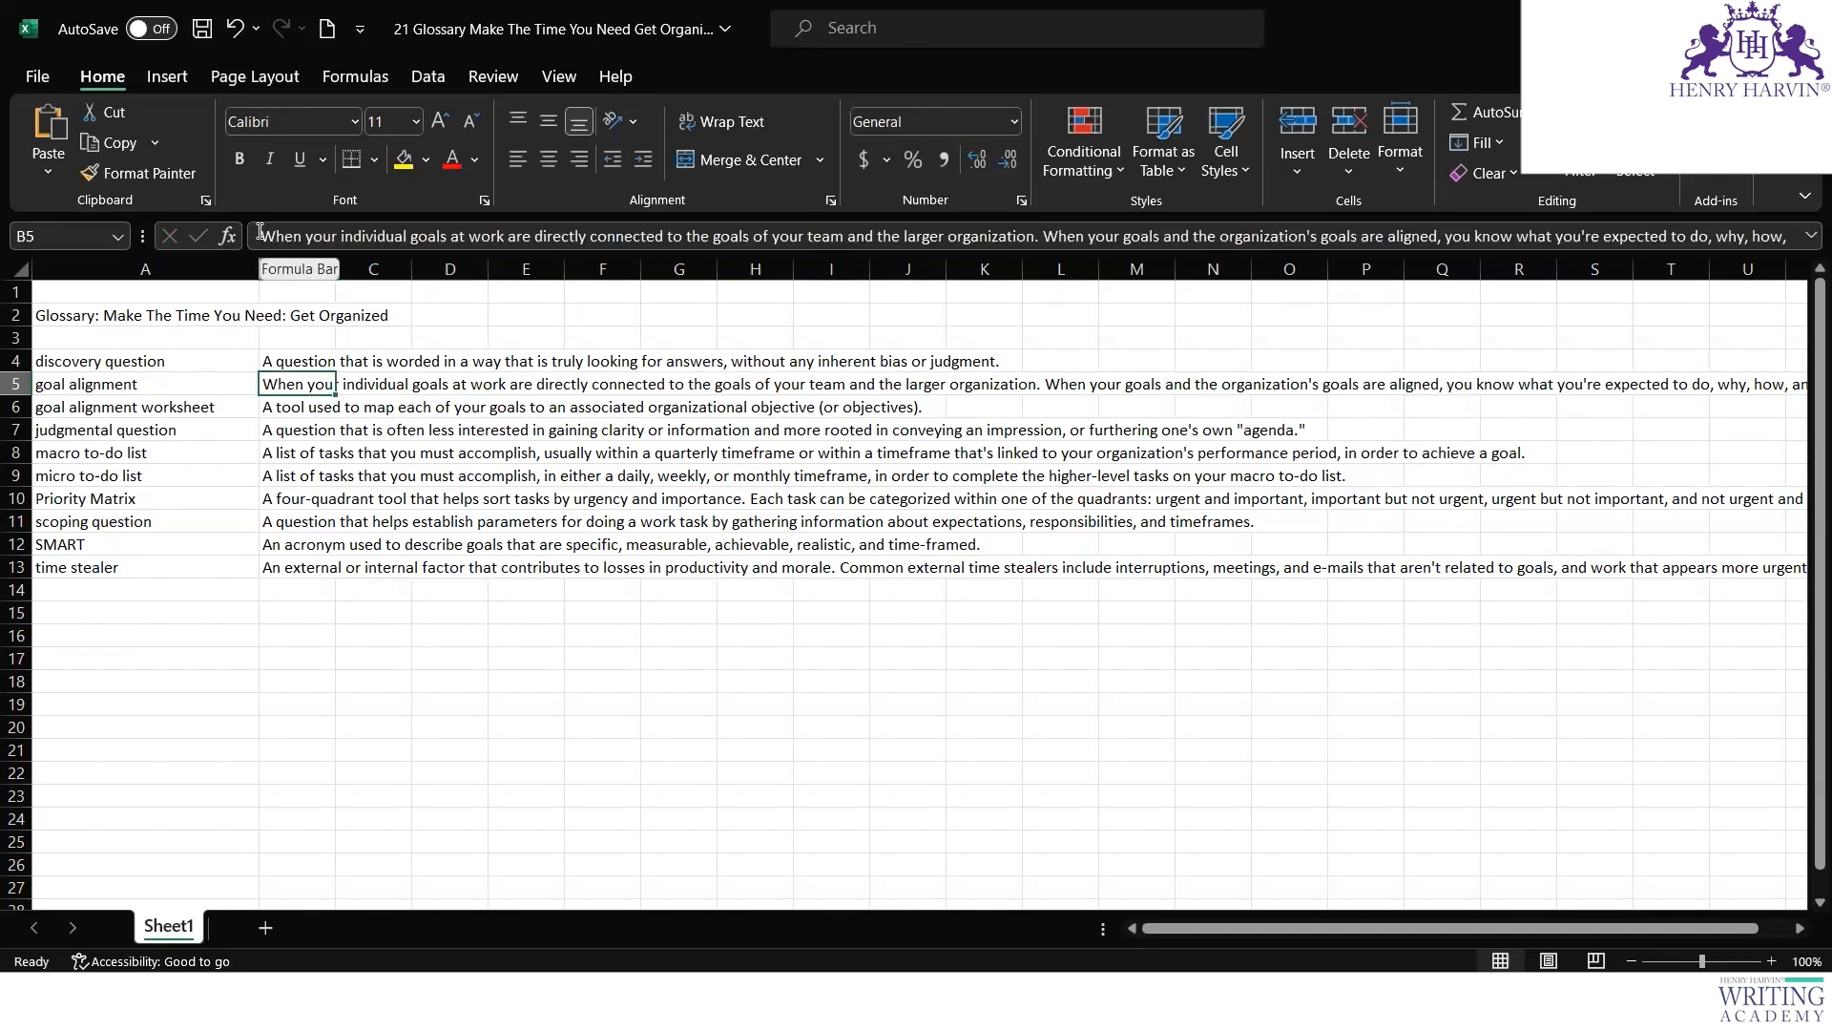
drag(259, 231, 1500, 284)
key(ctrl+c)
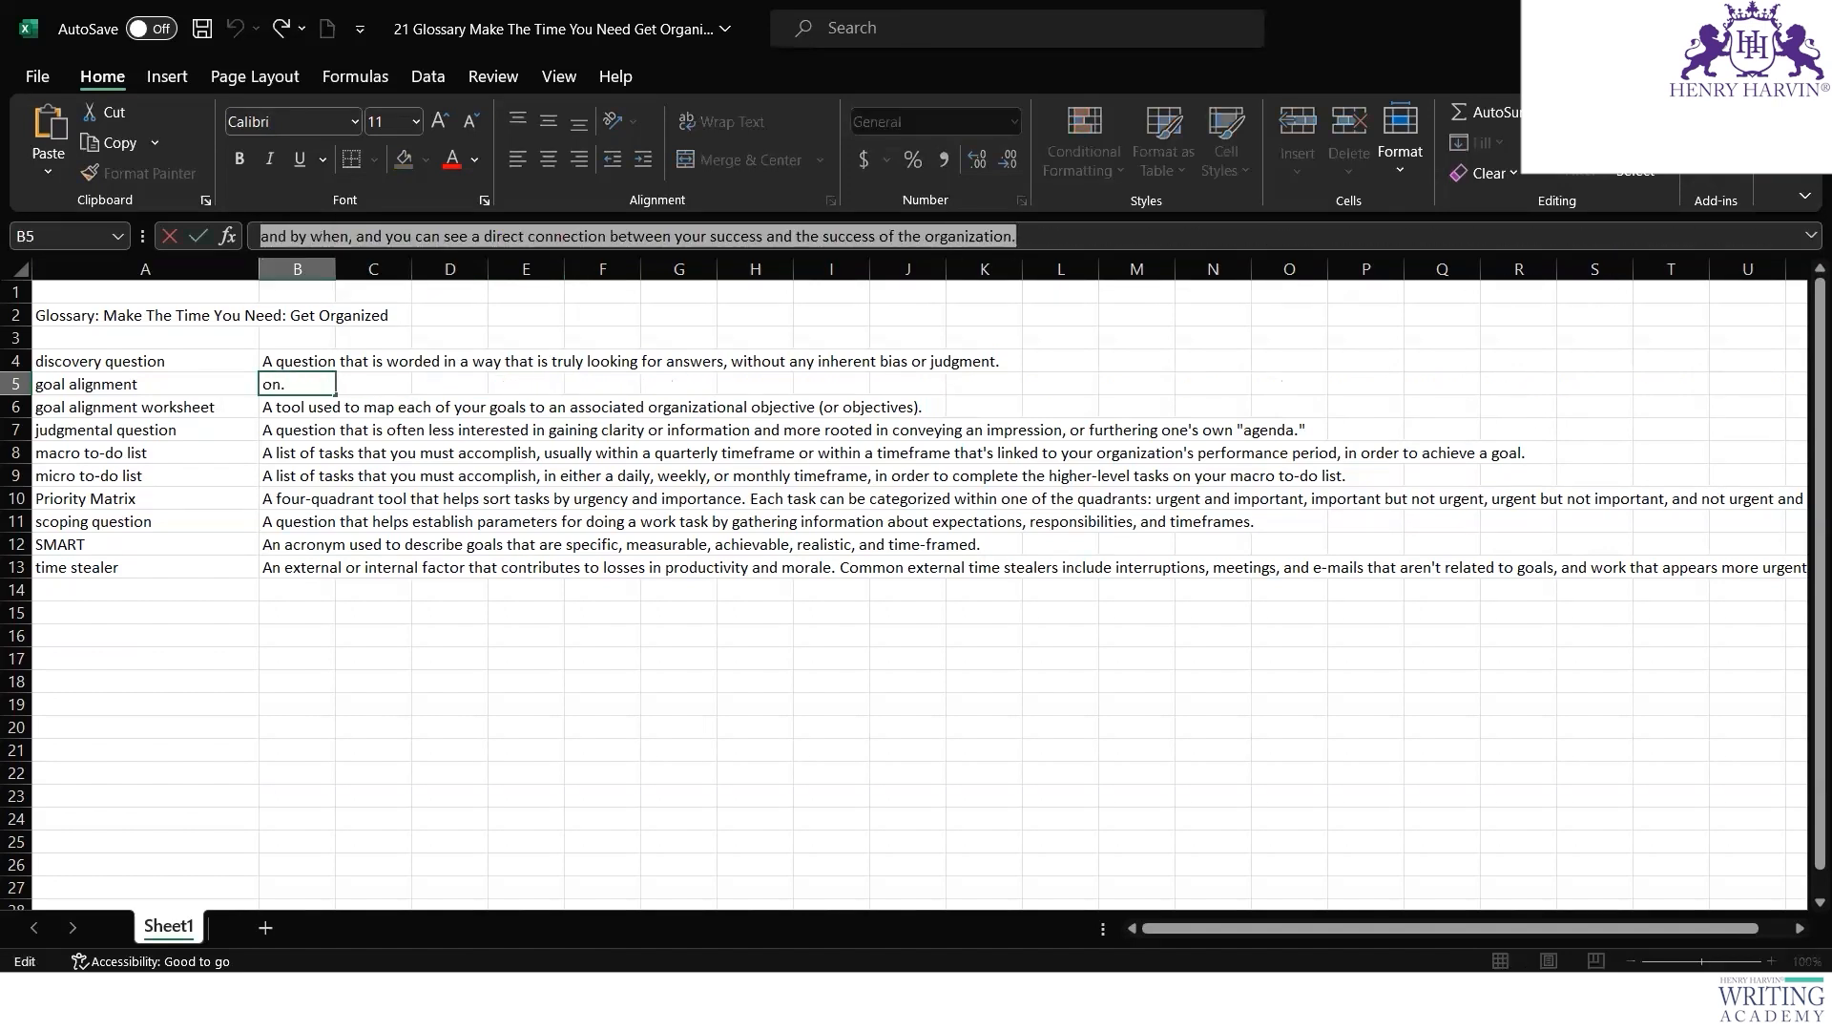
Step: Switch back to the Untitled1 project in Storyline and paste the copied text as the glossary term's definition
click(1257, 1000)
click(1152, 1001)
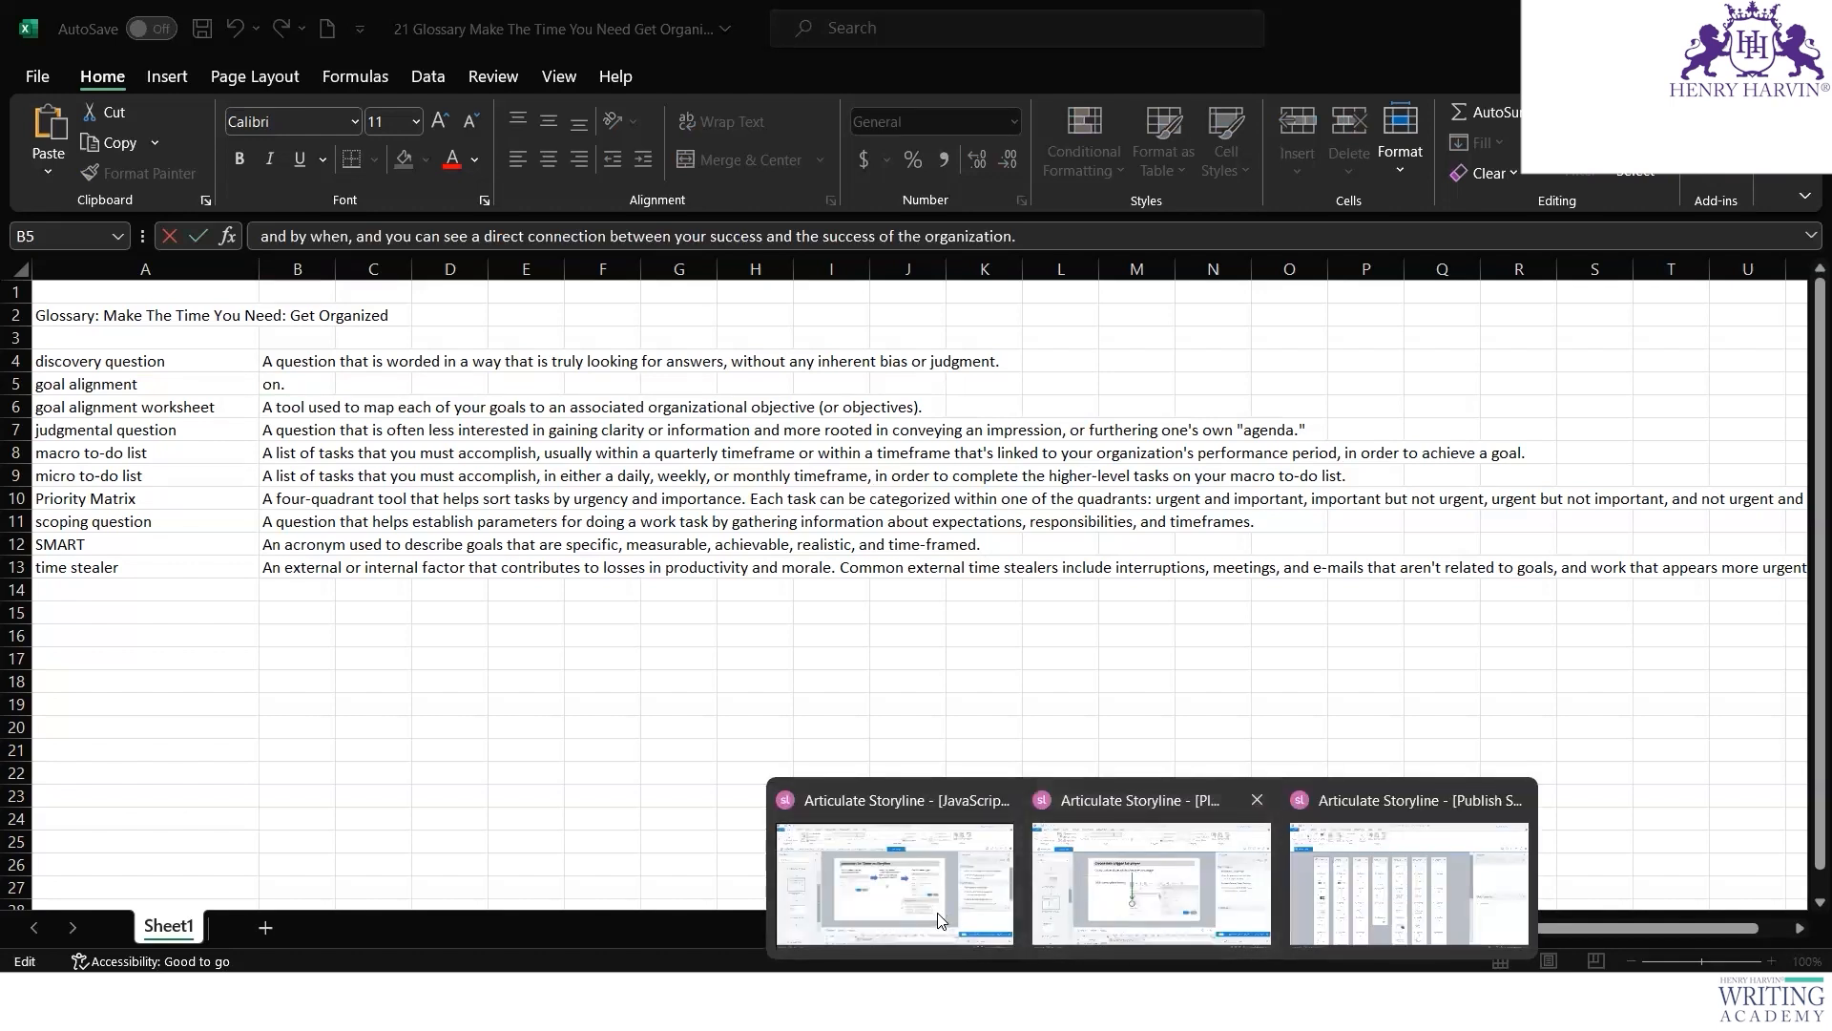
click(1121, 921)
mouse_move(1151, 1000)
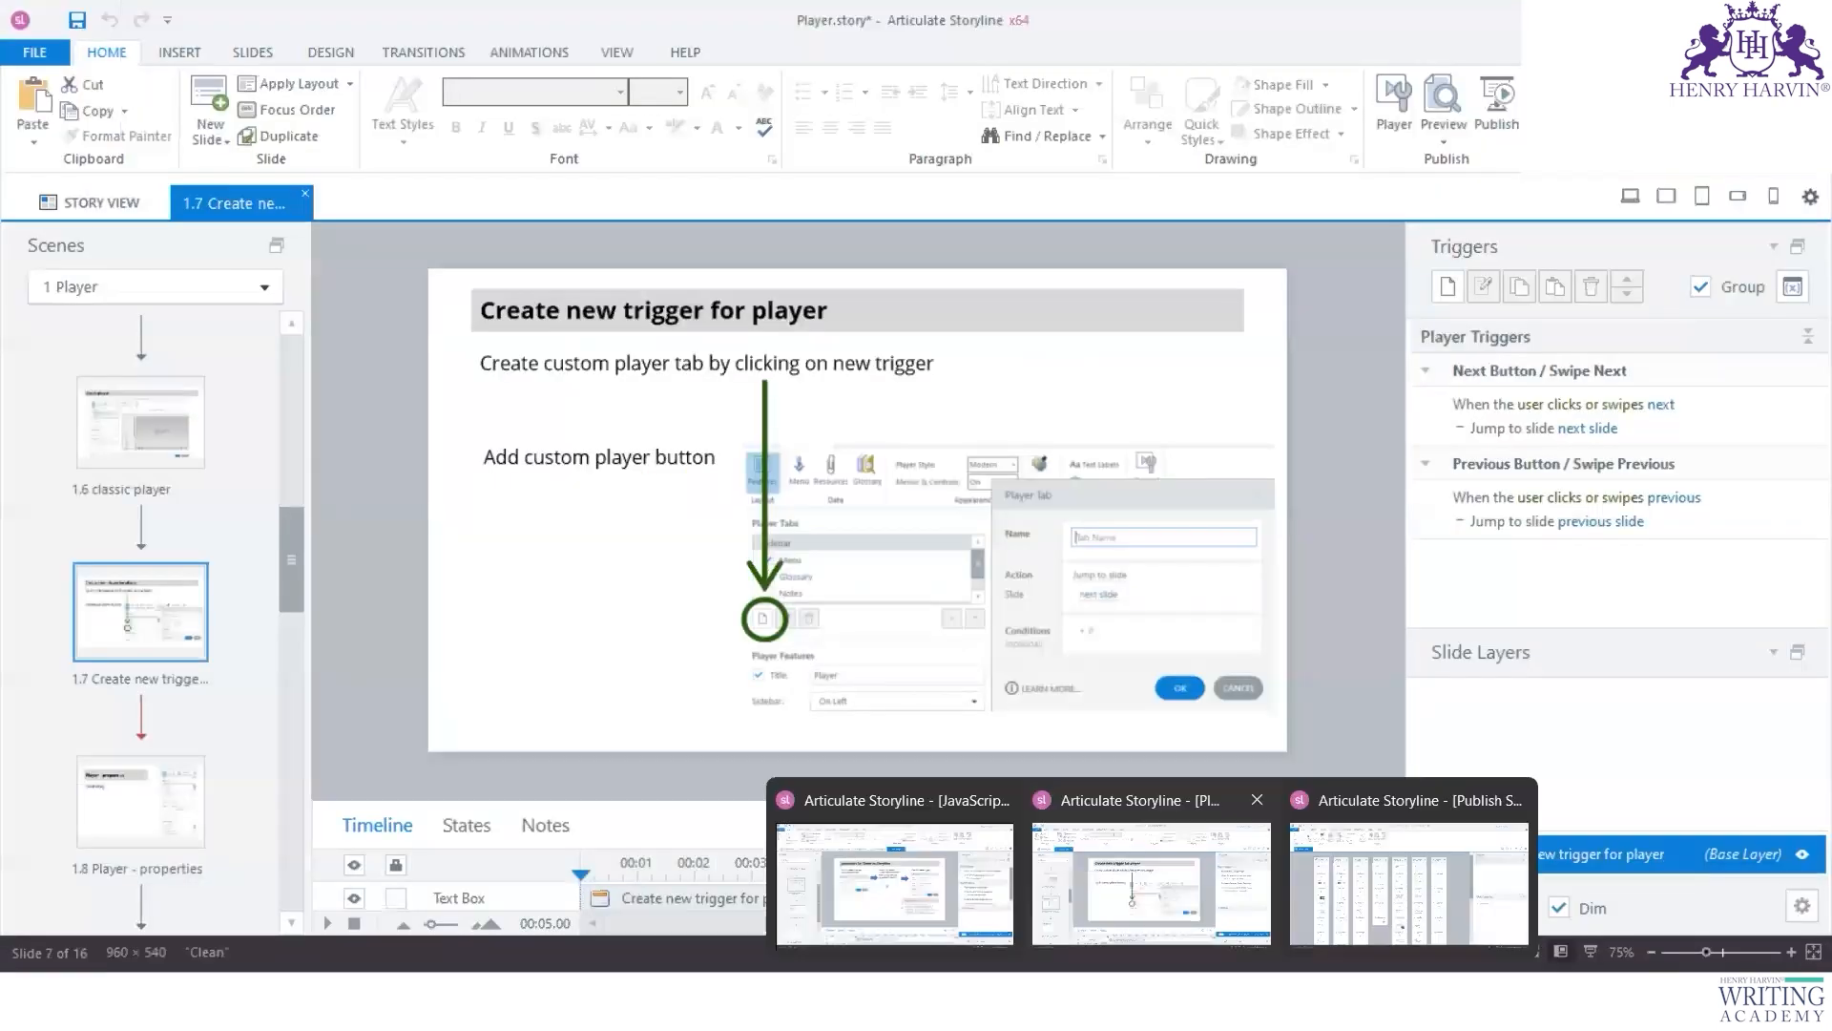
mouse_move(1257, 1000)
click(1339, 914)
click(880, 481)
text(v)
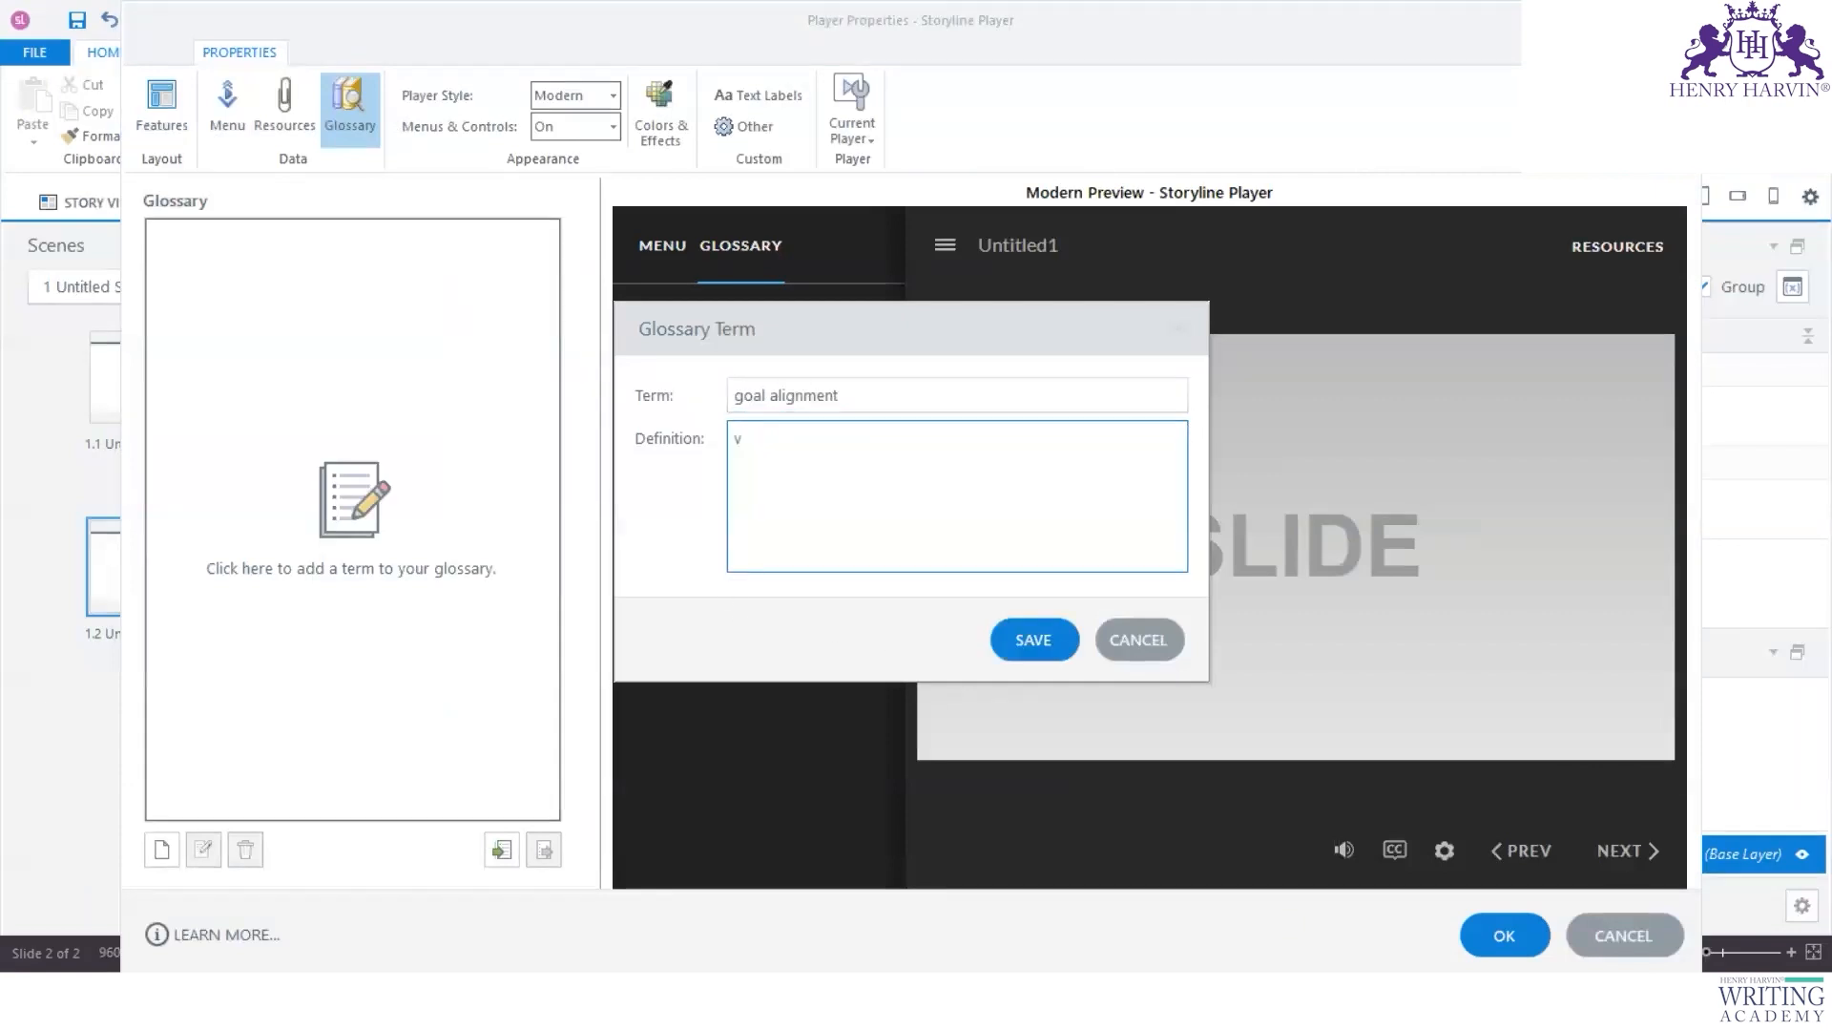
key(BackSpace)
key(ctrl+v)
Step: Capitalize the term name as "Goal alignment" and save the glossary entry
drag(740, 395, 735, 399)
text(G)
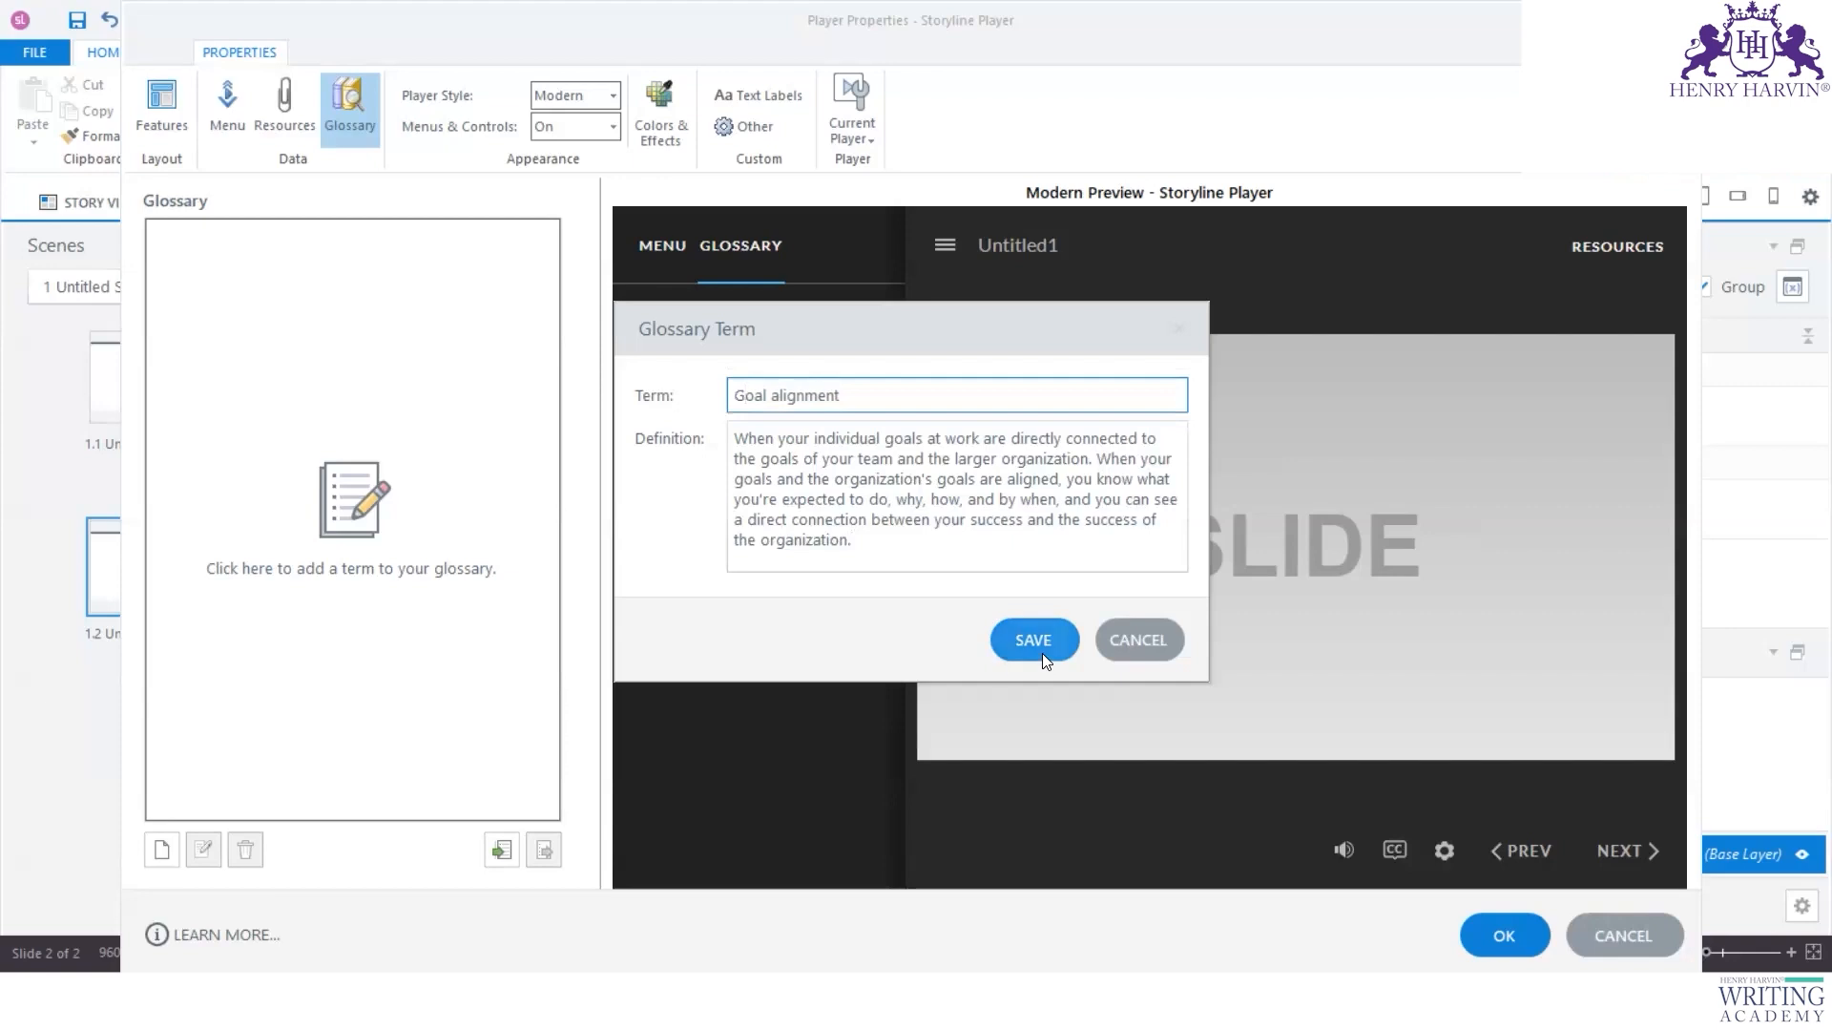
click(1043, 653)
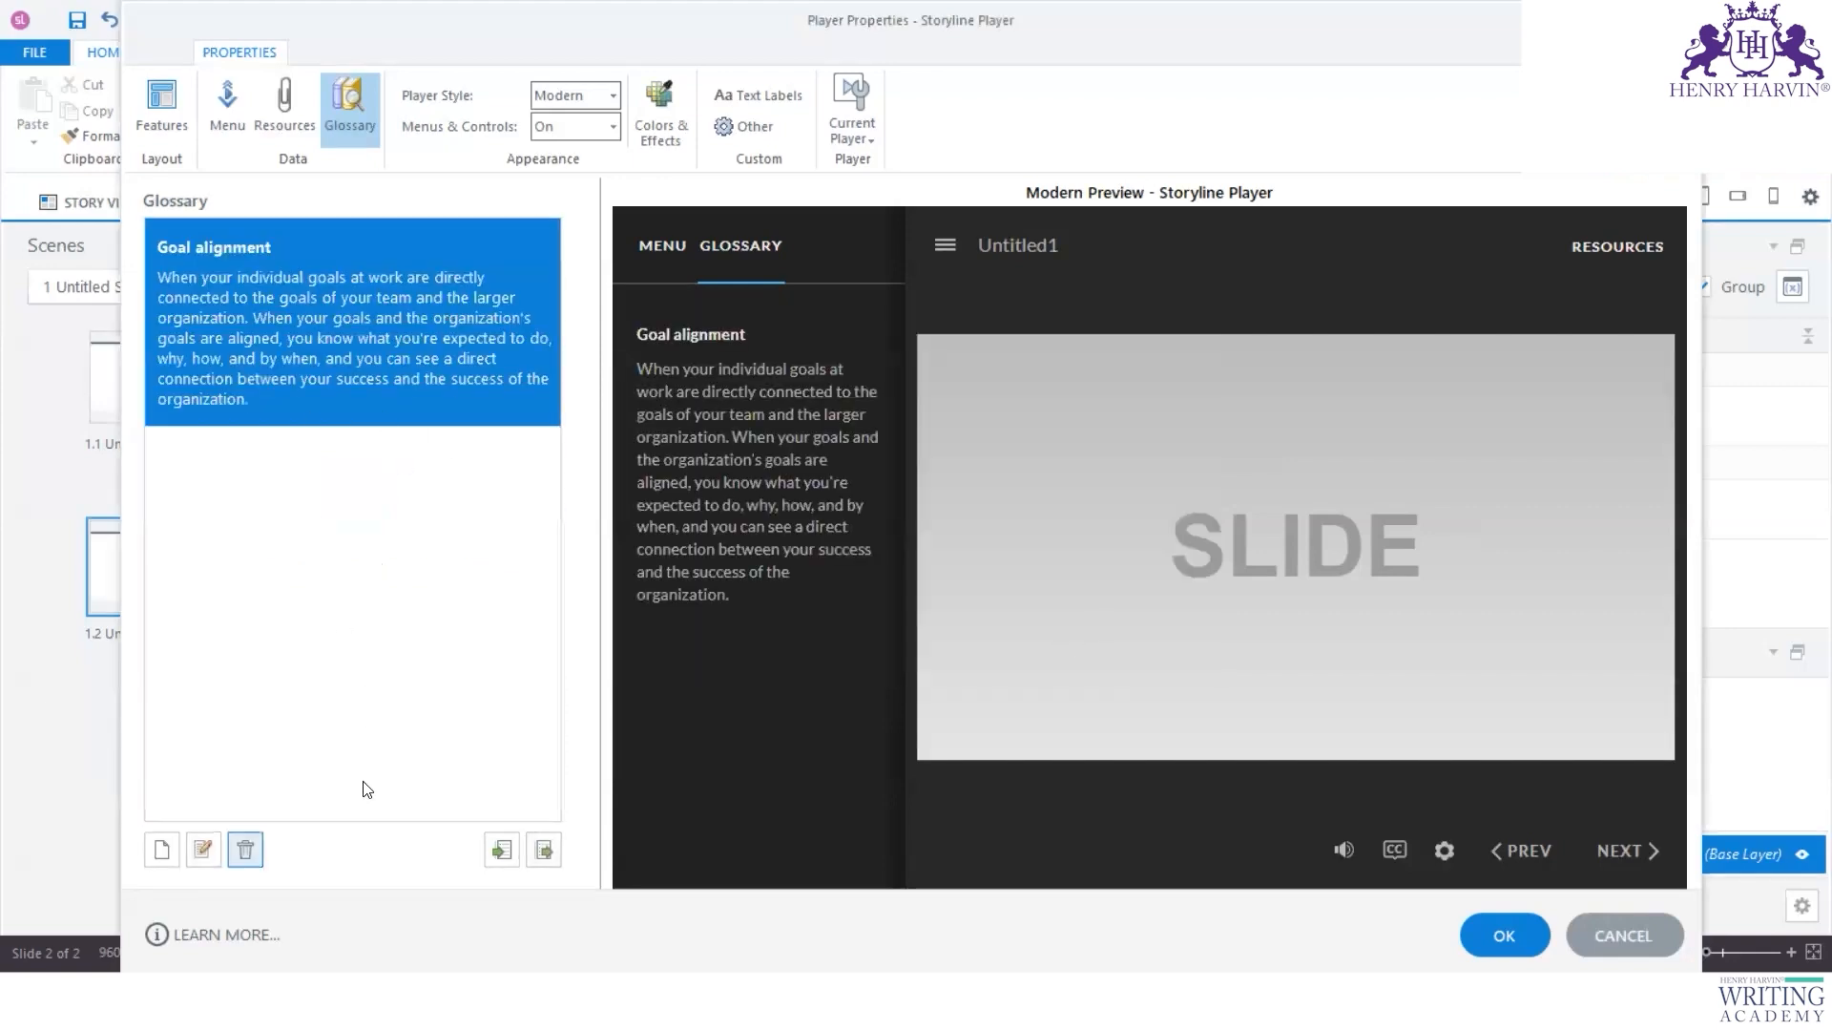
Step: Start a second glossary term and fill its name with "macro to-do list" copied from cell A8 of the Excel glossary
click(158, 849)
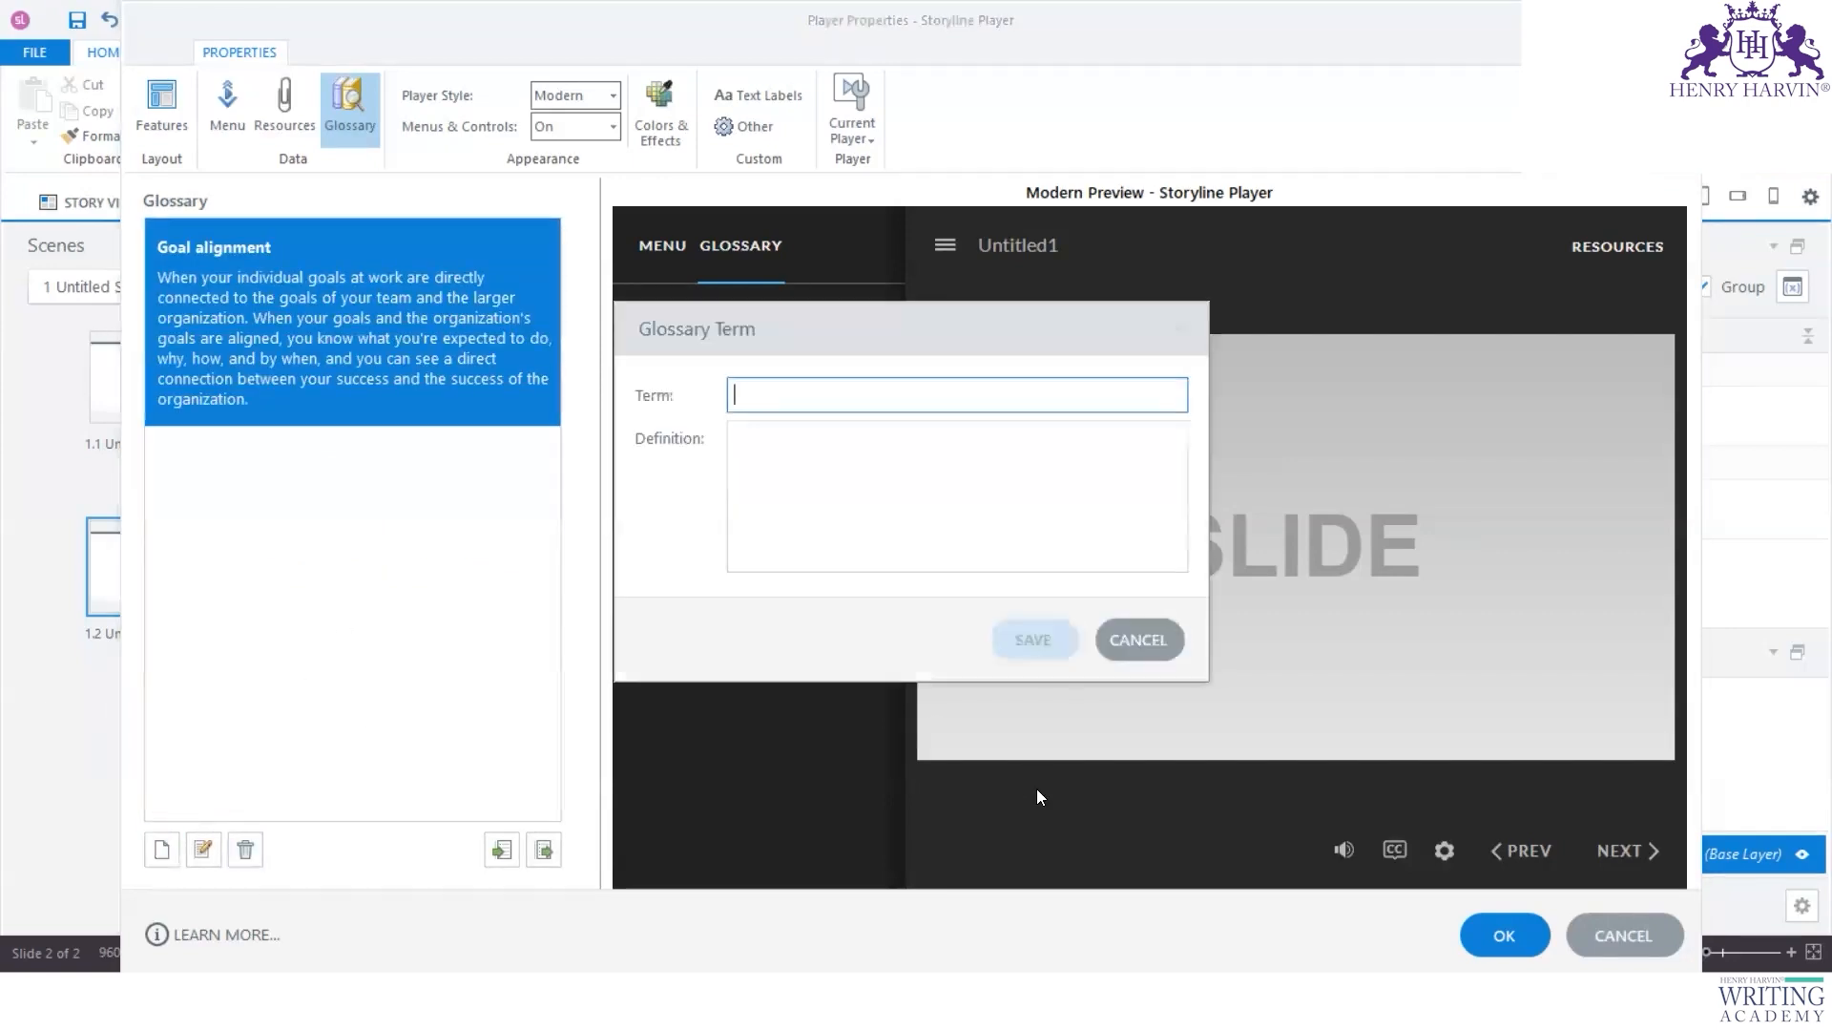
mouse_move(993, 1017)
click(1046, 1002)
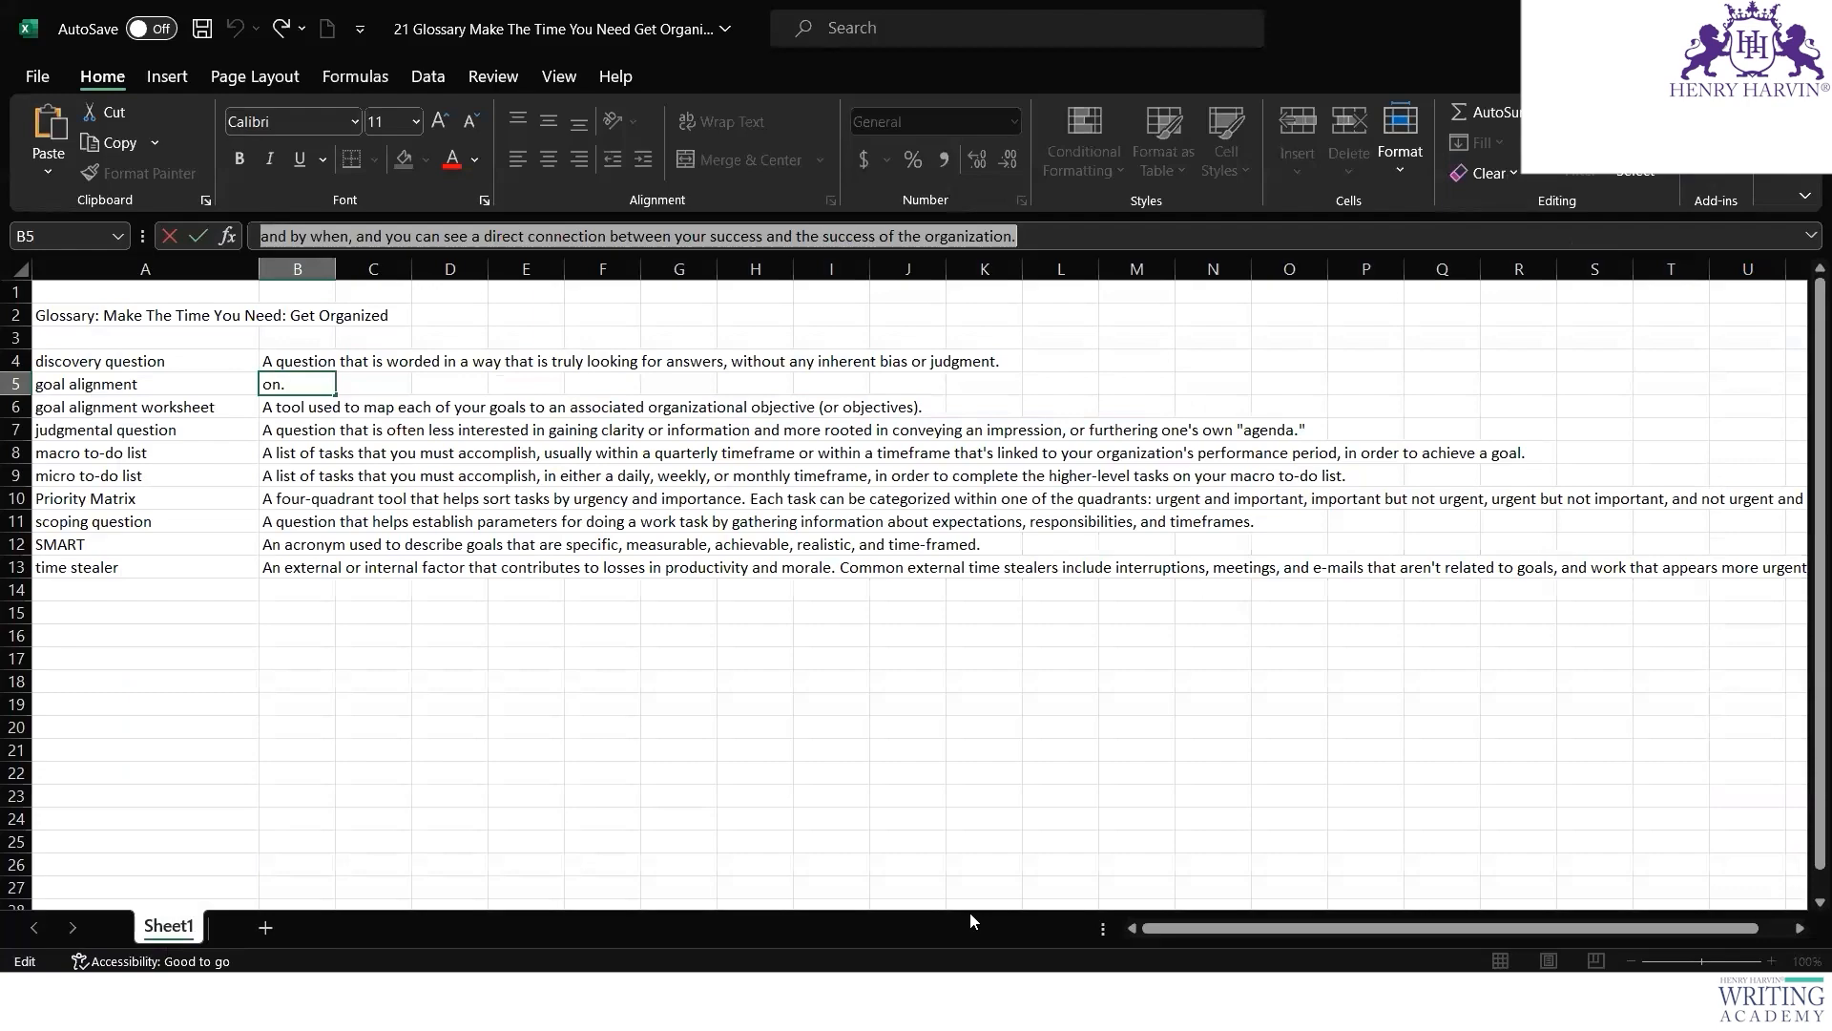
click(143, 430)
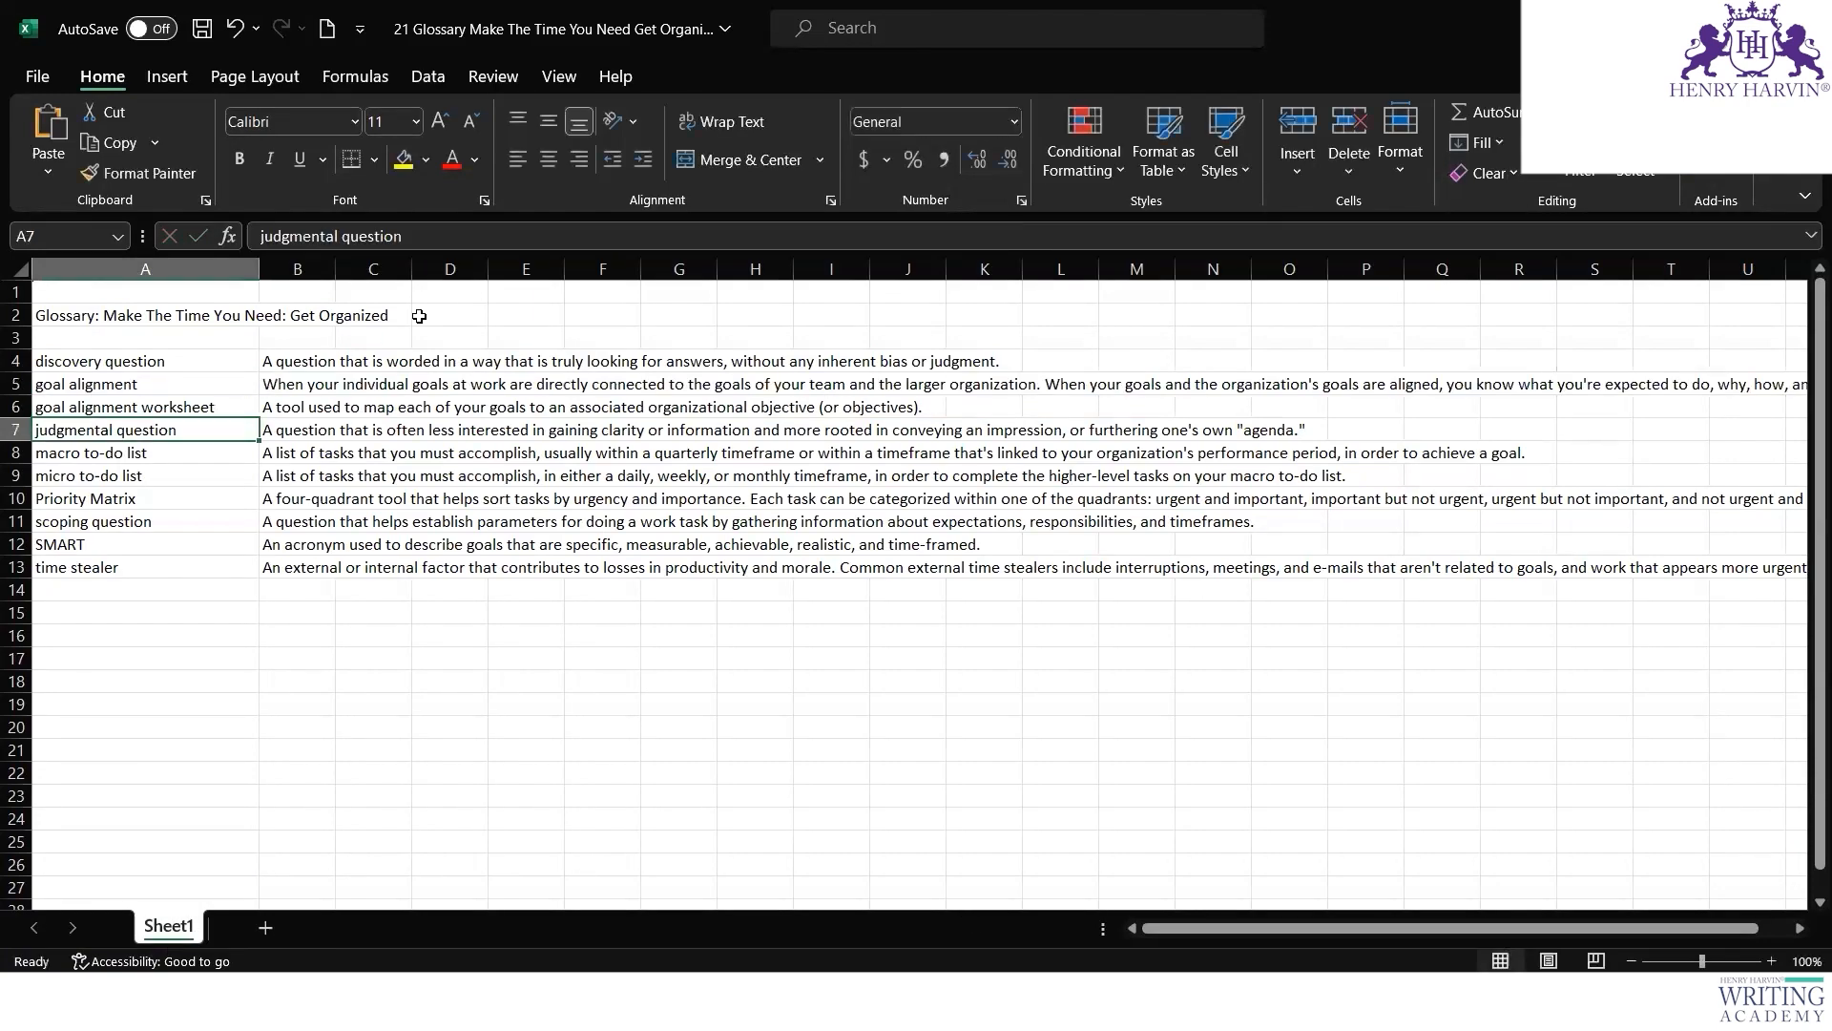
click(168, 459)
click(330, 236)
triple_click(330, 235)
key(ctrl+c)
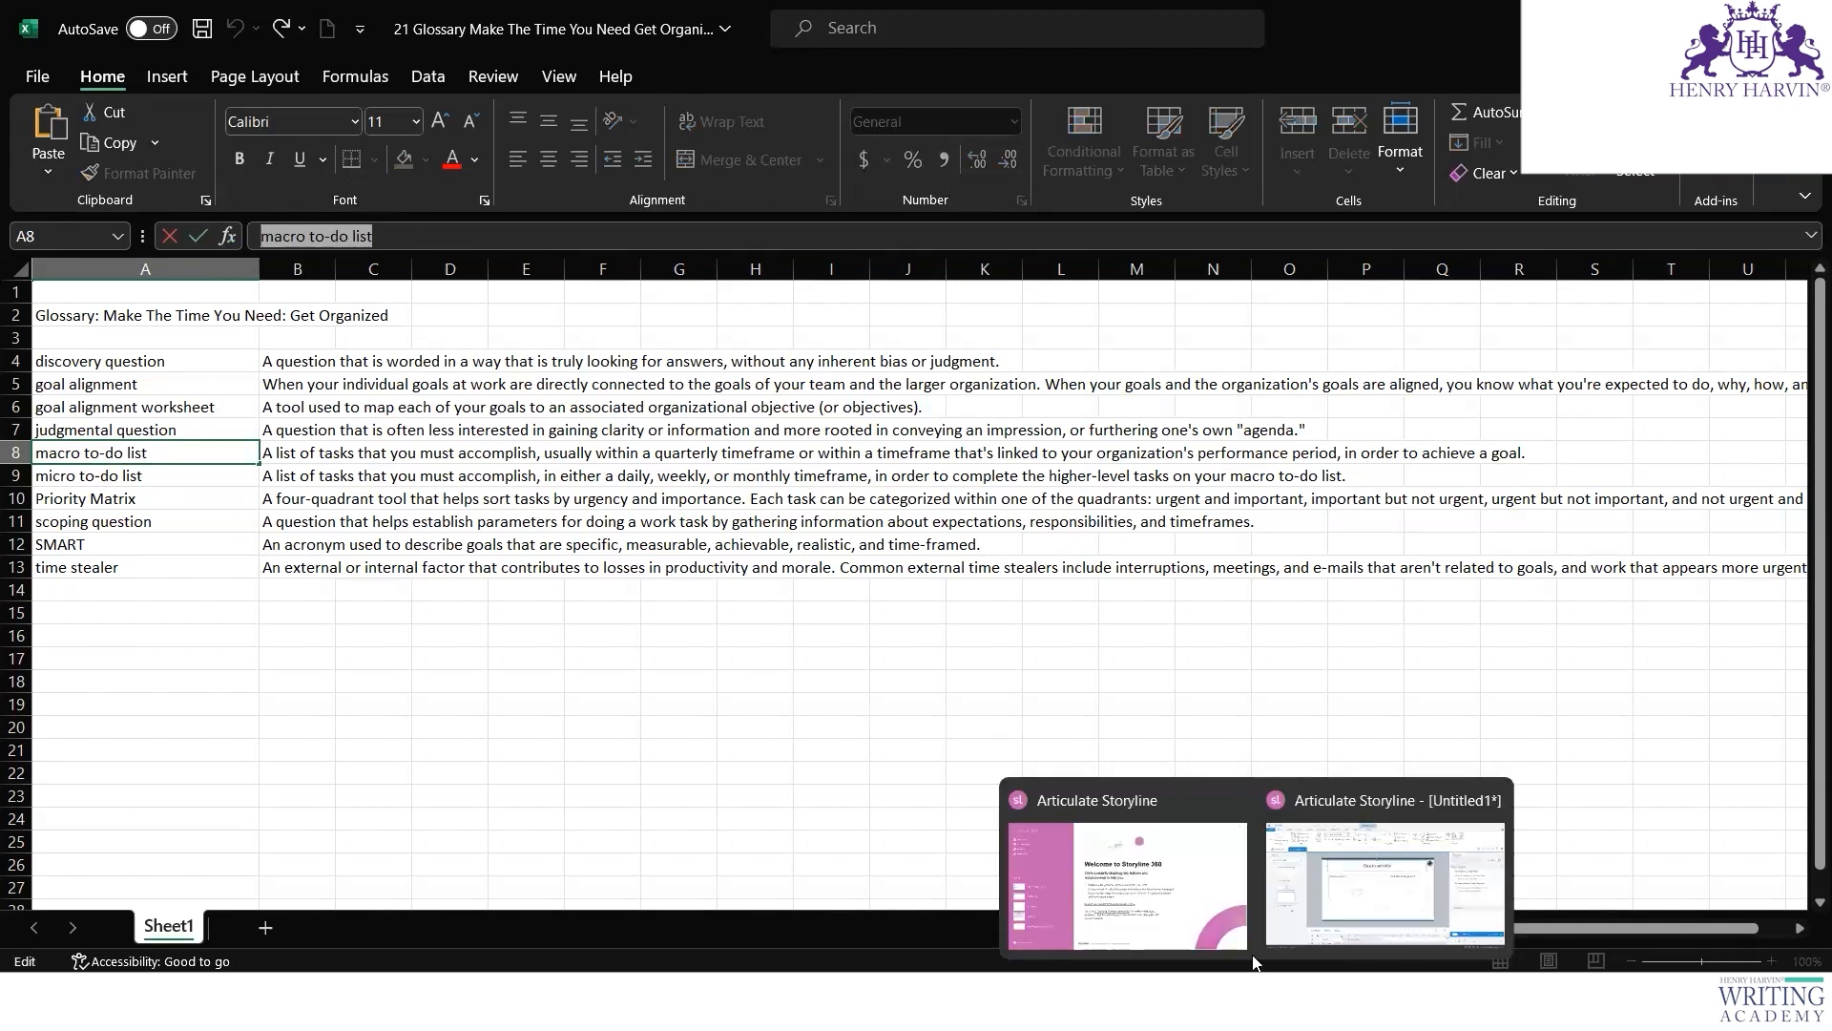
click(1396, 878)
key(ctrl+v)
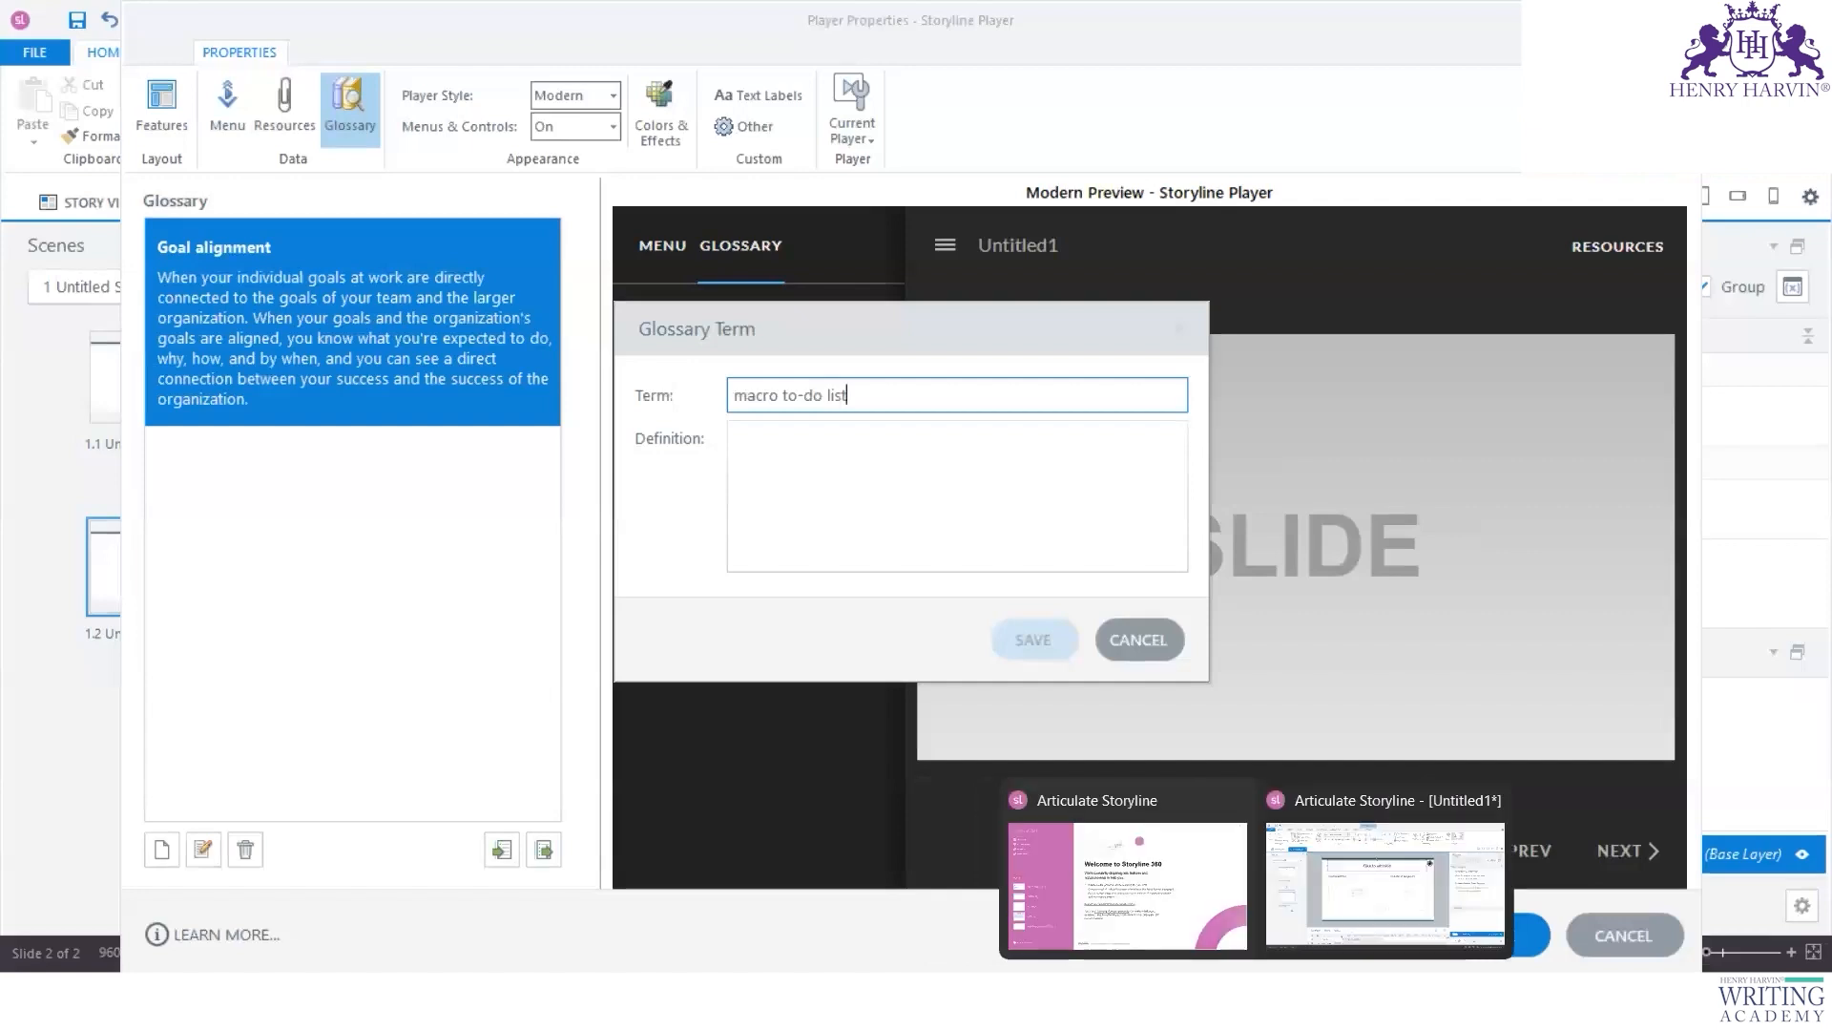
Step: Switch to the Excel glossary and copy the full definition of macro to-do list from cell B8
click(994, 998)
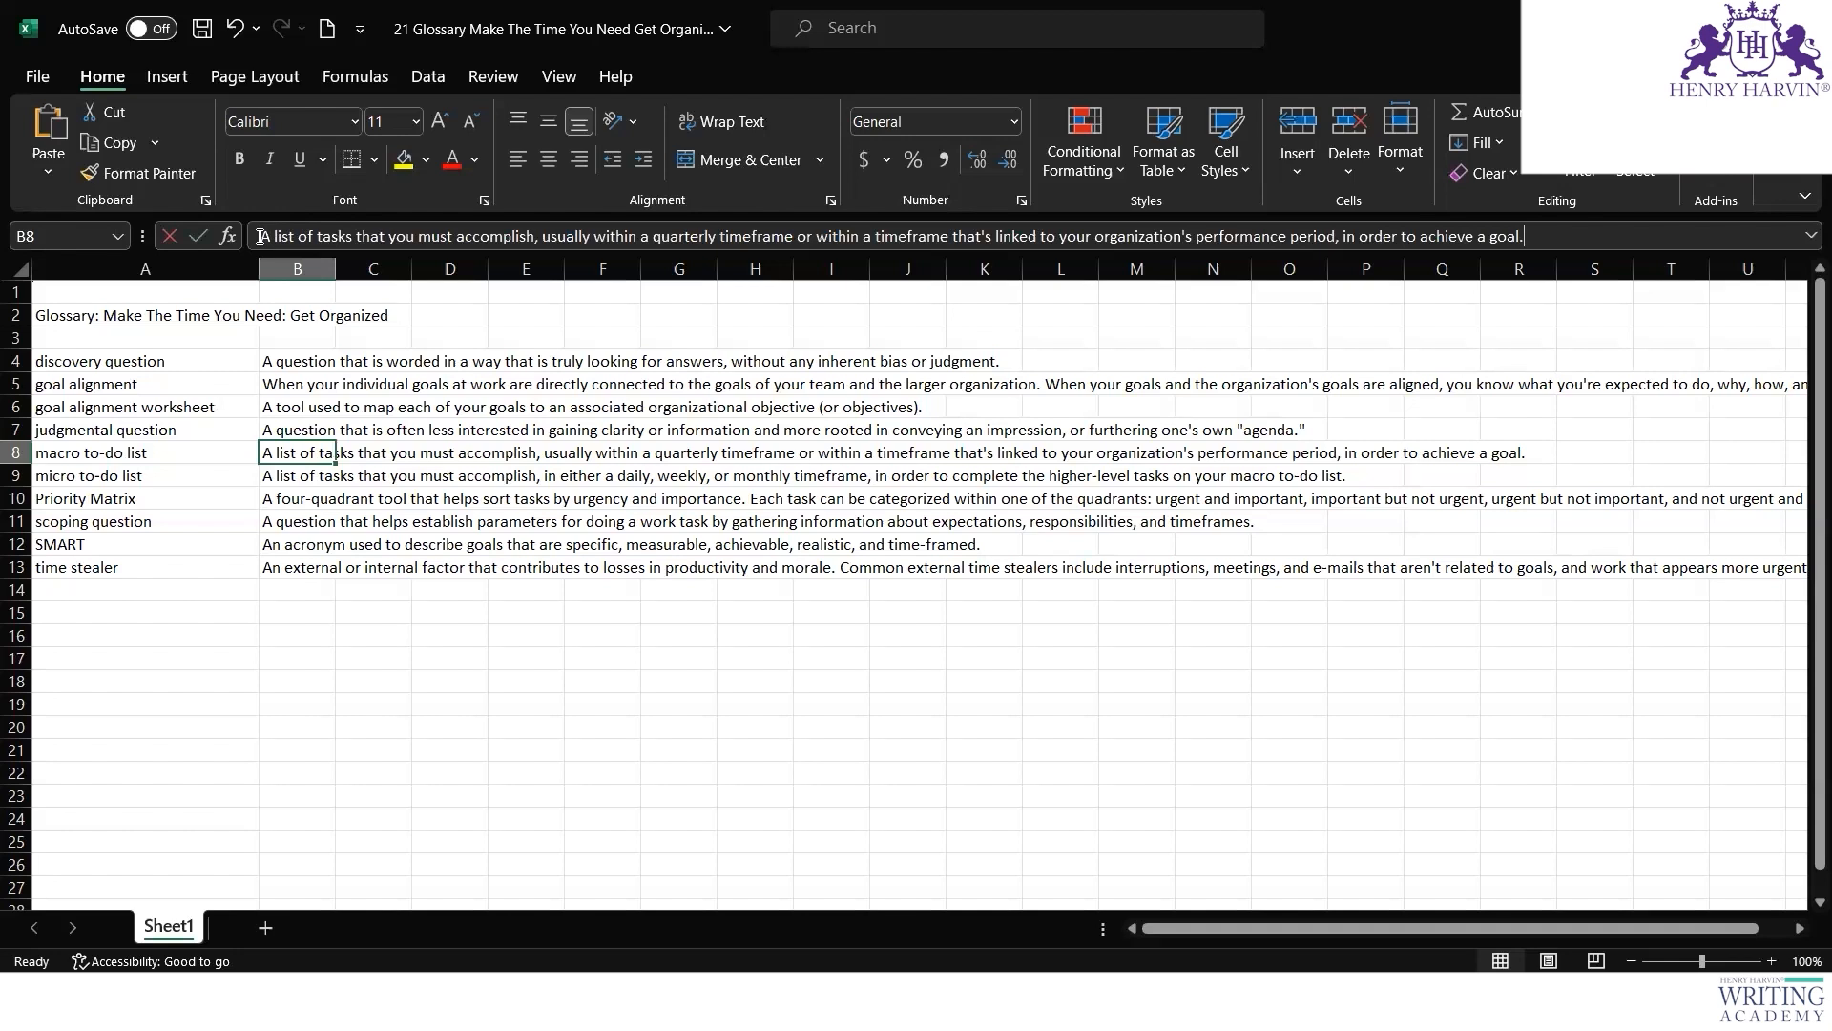
drag(261, 236, 1643, 255)
key(ctrl+c)
Step: Return to the Untitled1 project in Storyline, paste the copied text as the macro to-do list definition and save the glossary term
click(1256, 997)
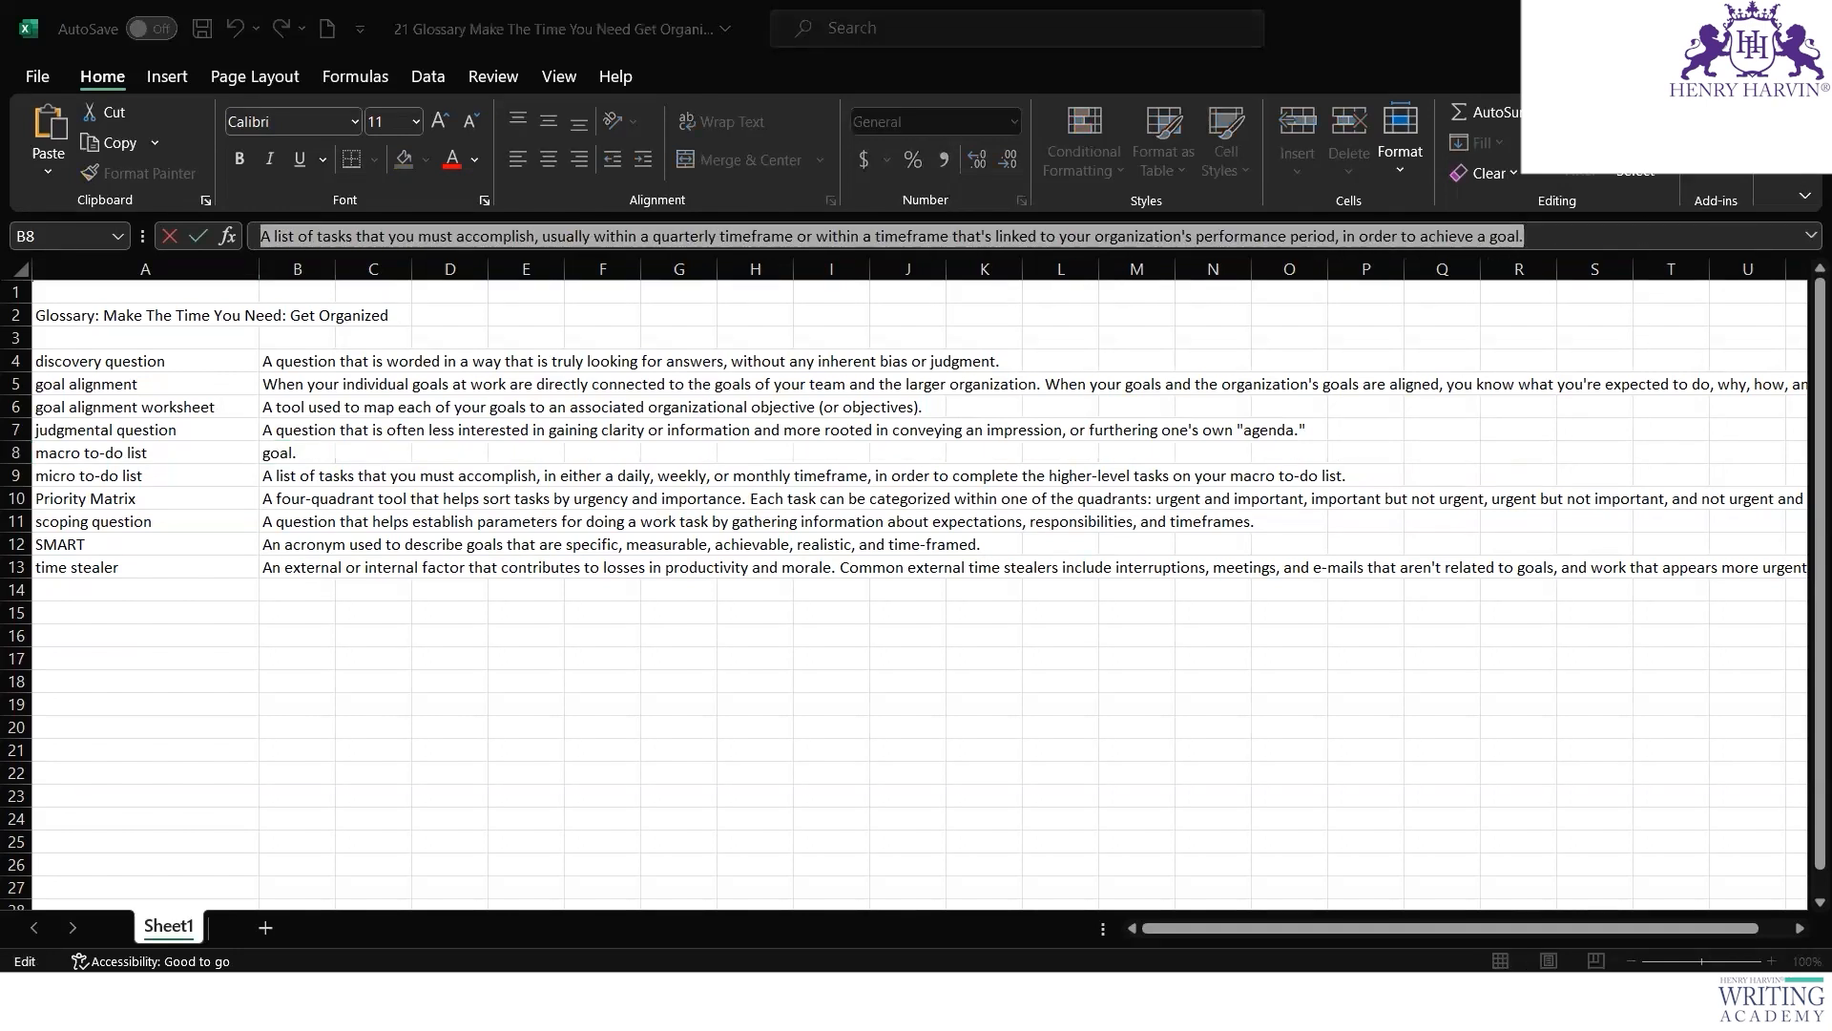
click(1366, 920)
click(924, 452)
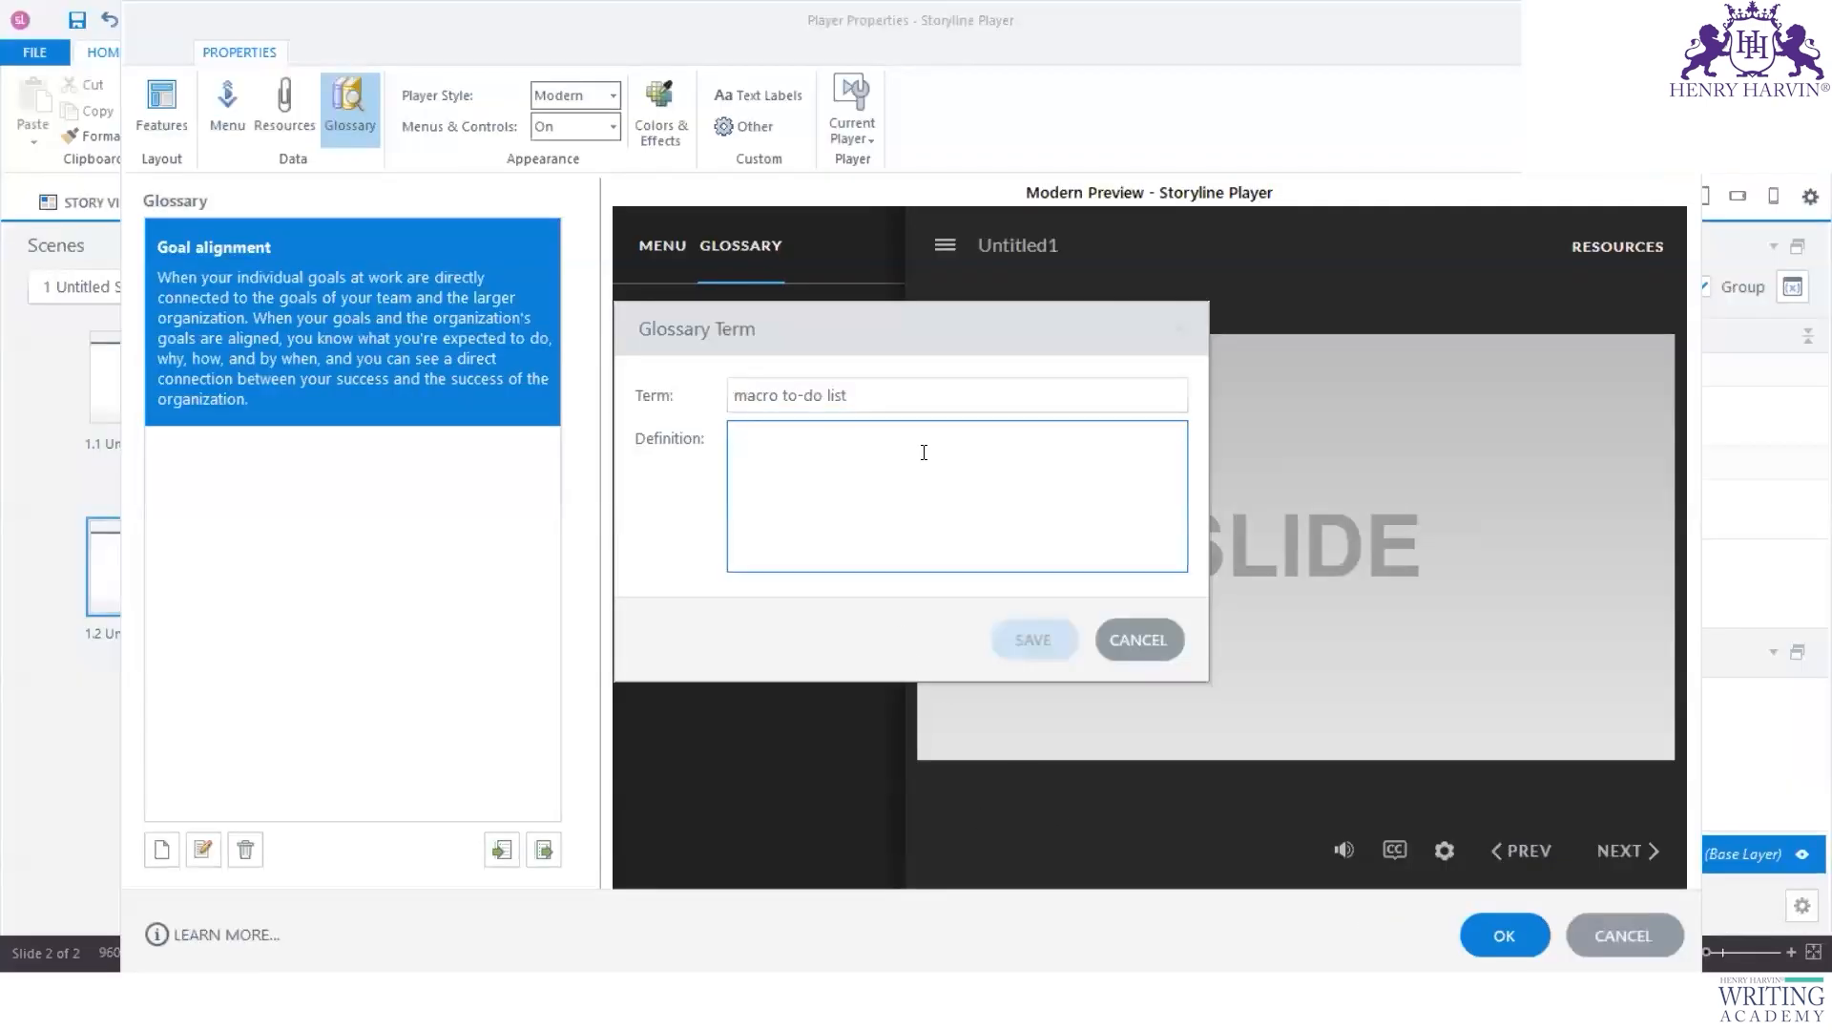
key(ctrl+v)
click(1033, 639)
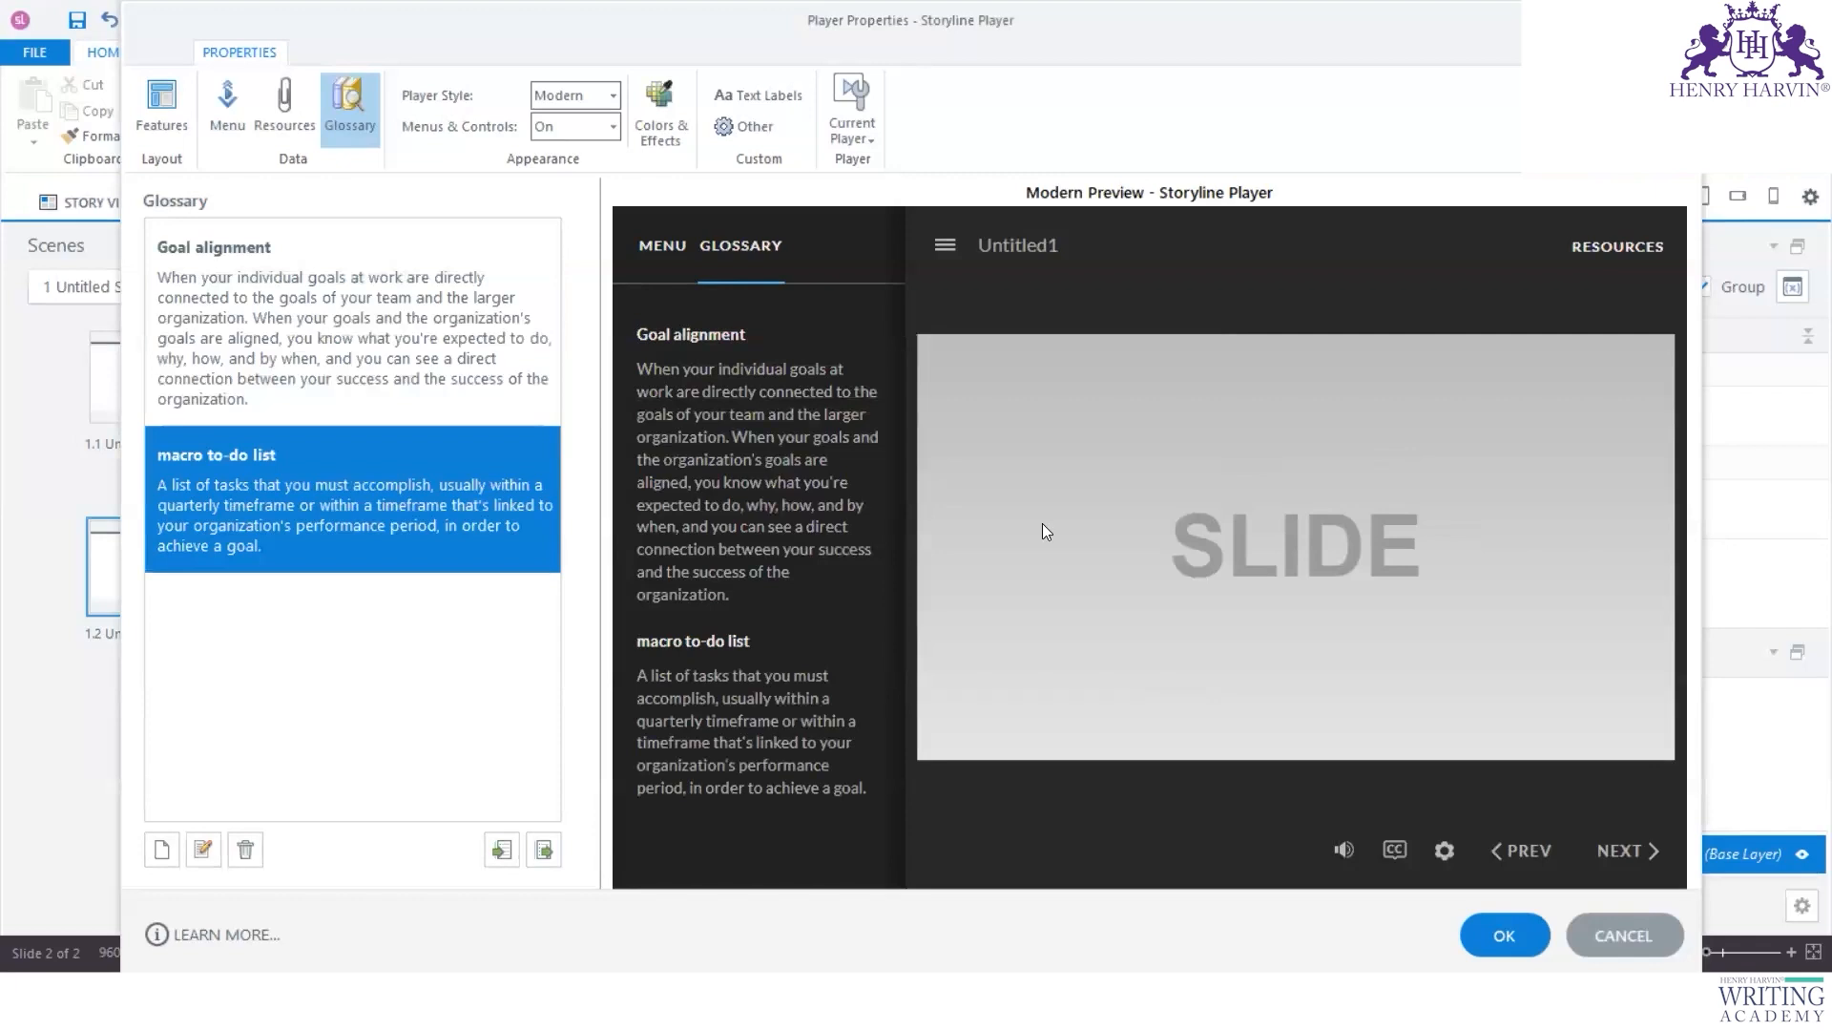
Step: Review both glossary entries, compare the menu and glossary in the player preview, and look over the Resources, Glossary and Menu settings
click(369, 334)
click(361, 462)
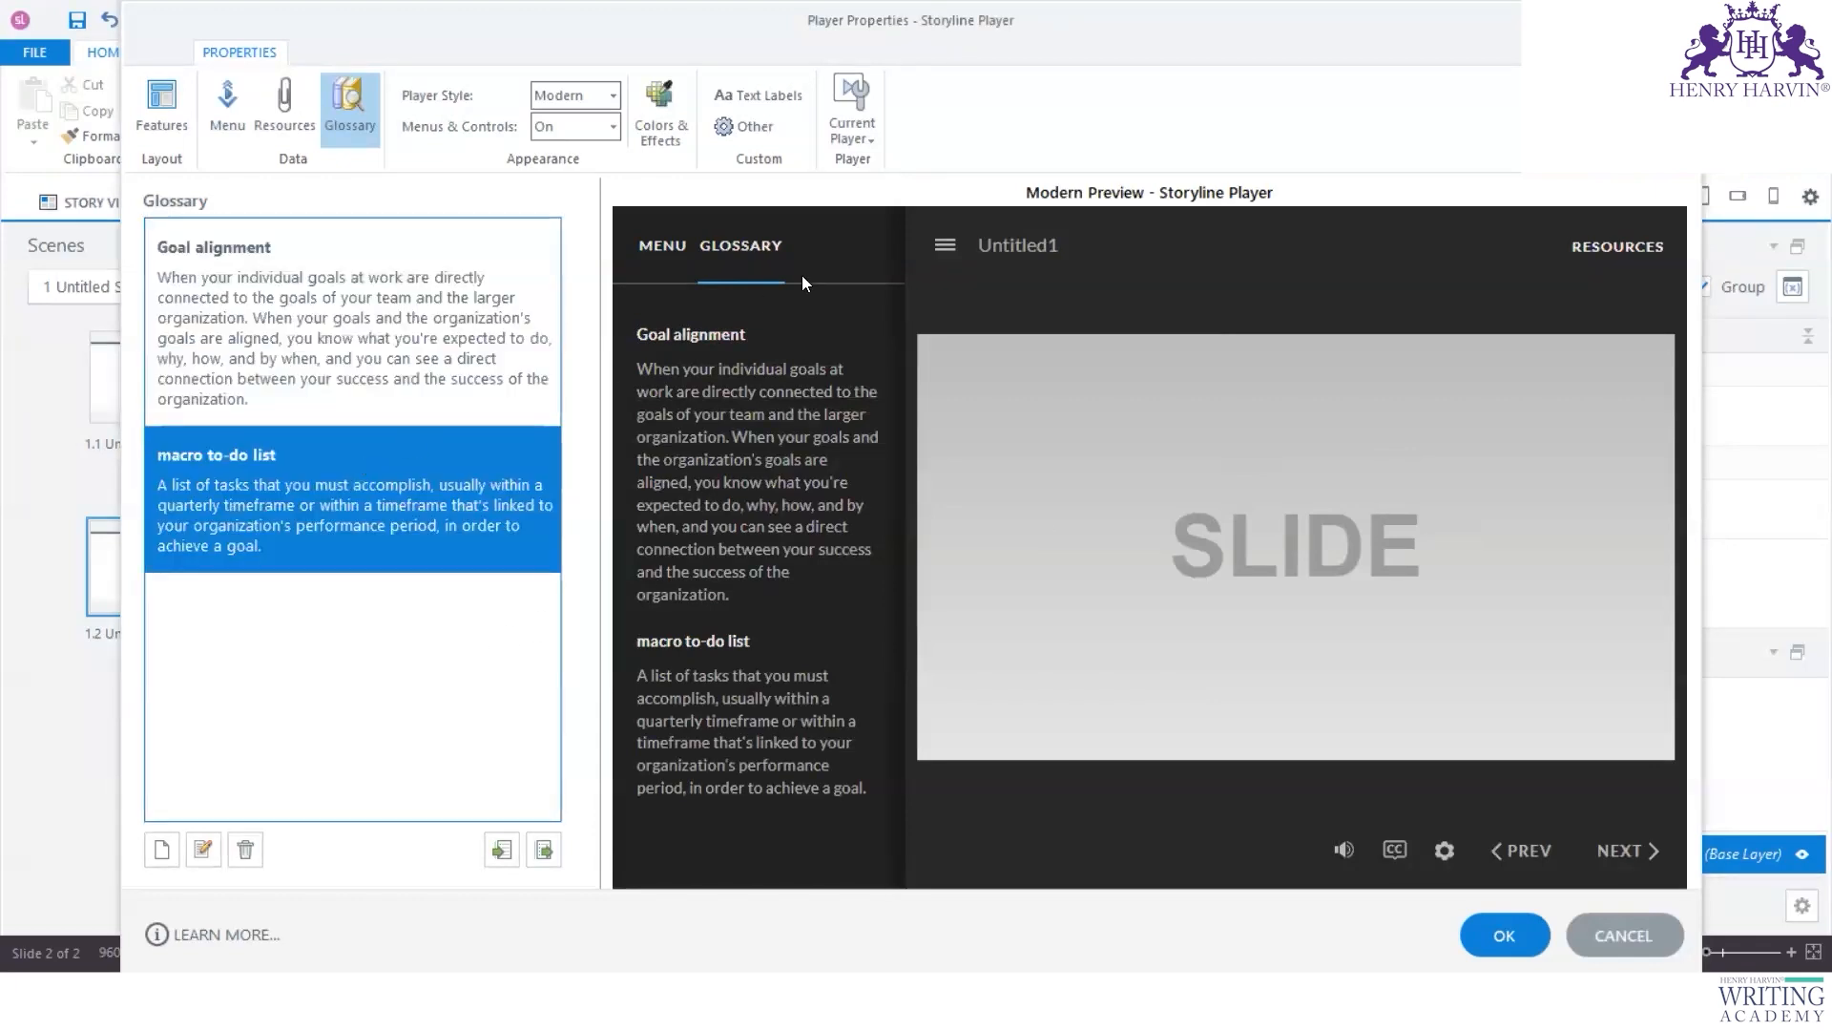
click(680, 246)
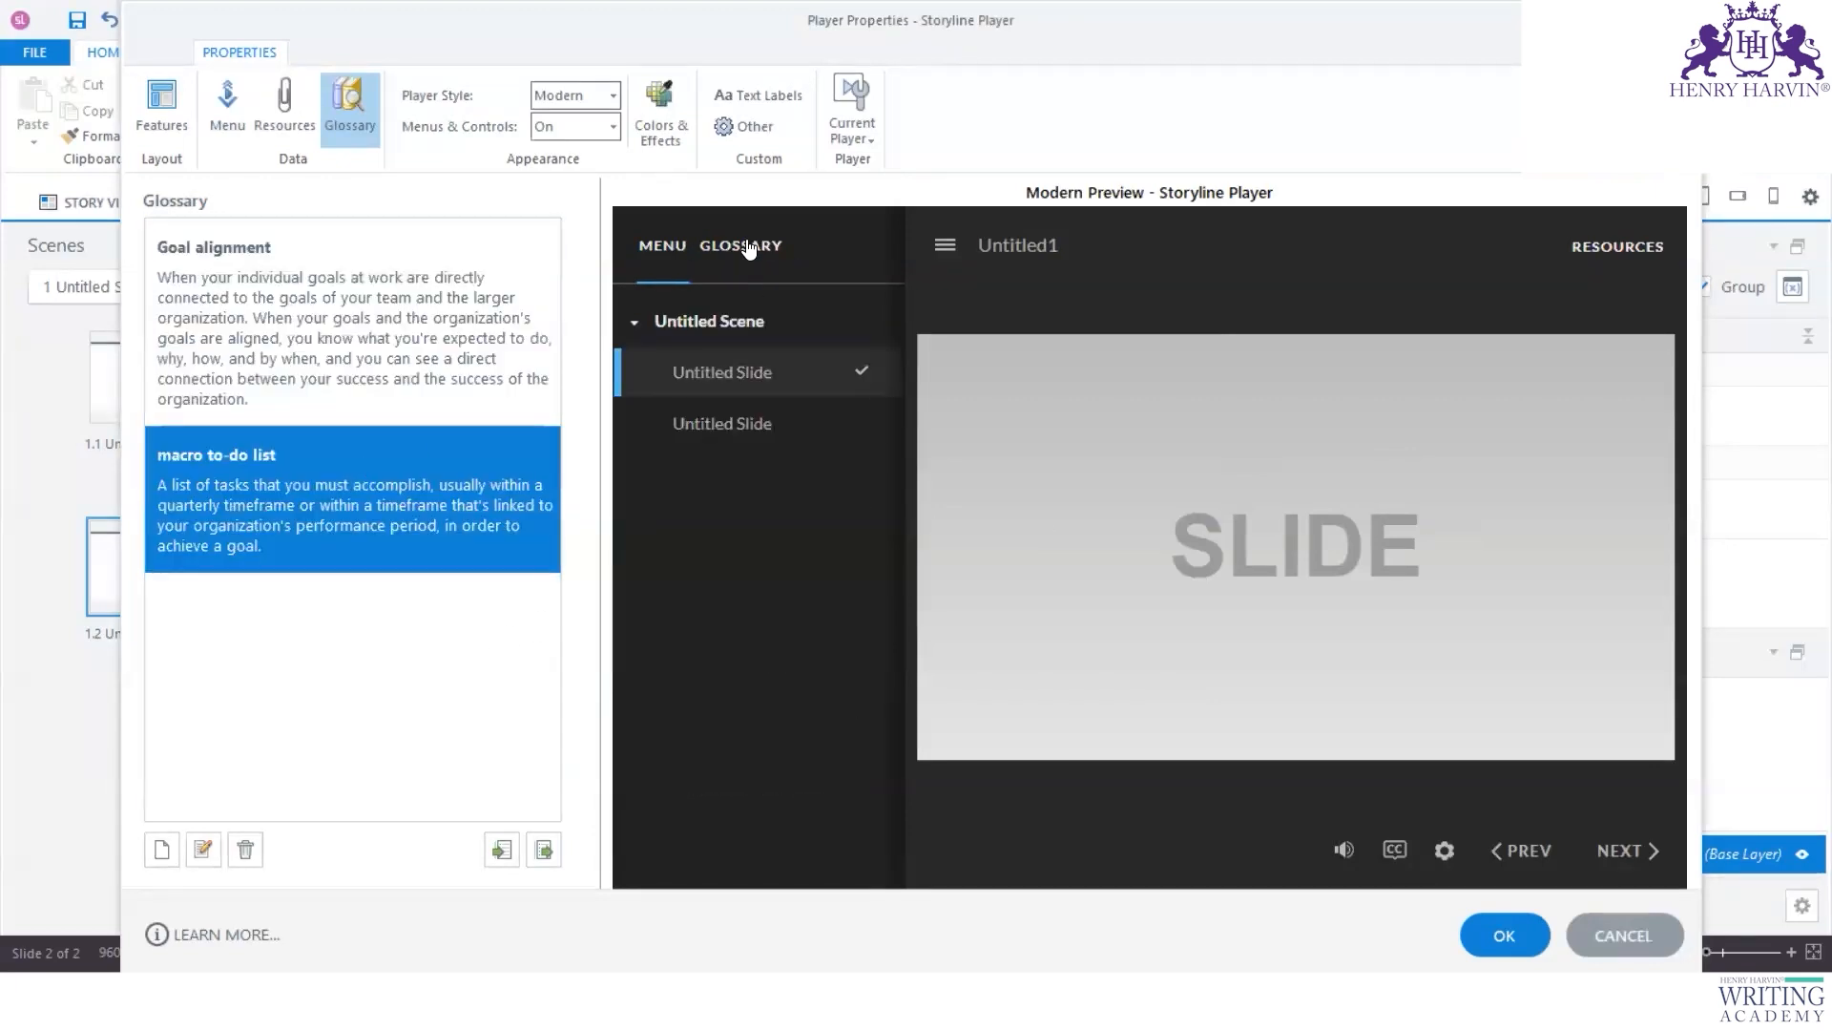
click(750, 248)
click(655, 247)
click(277, 109)
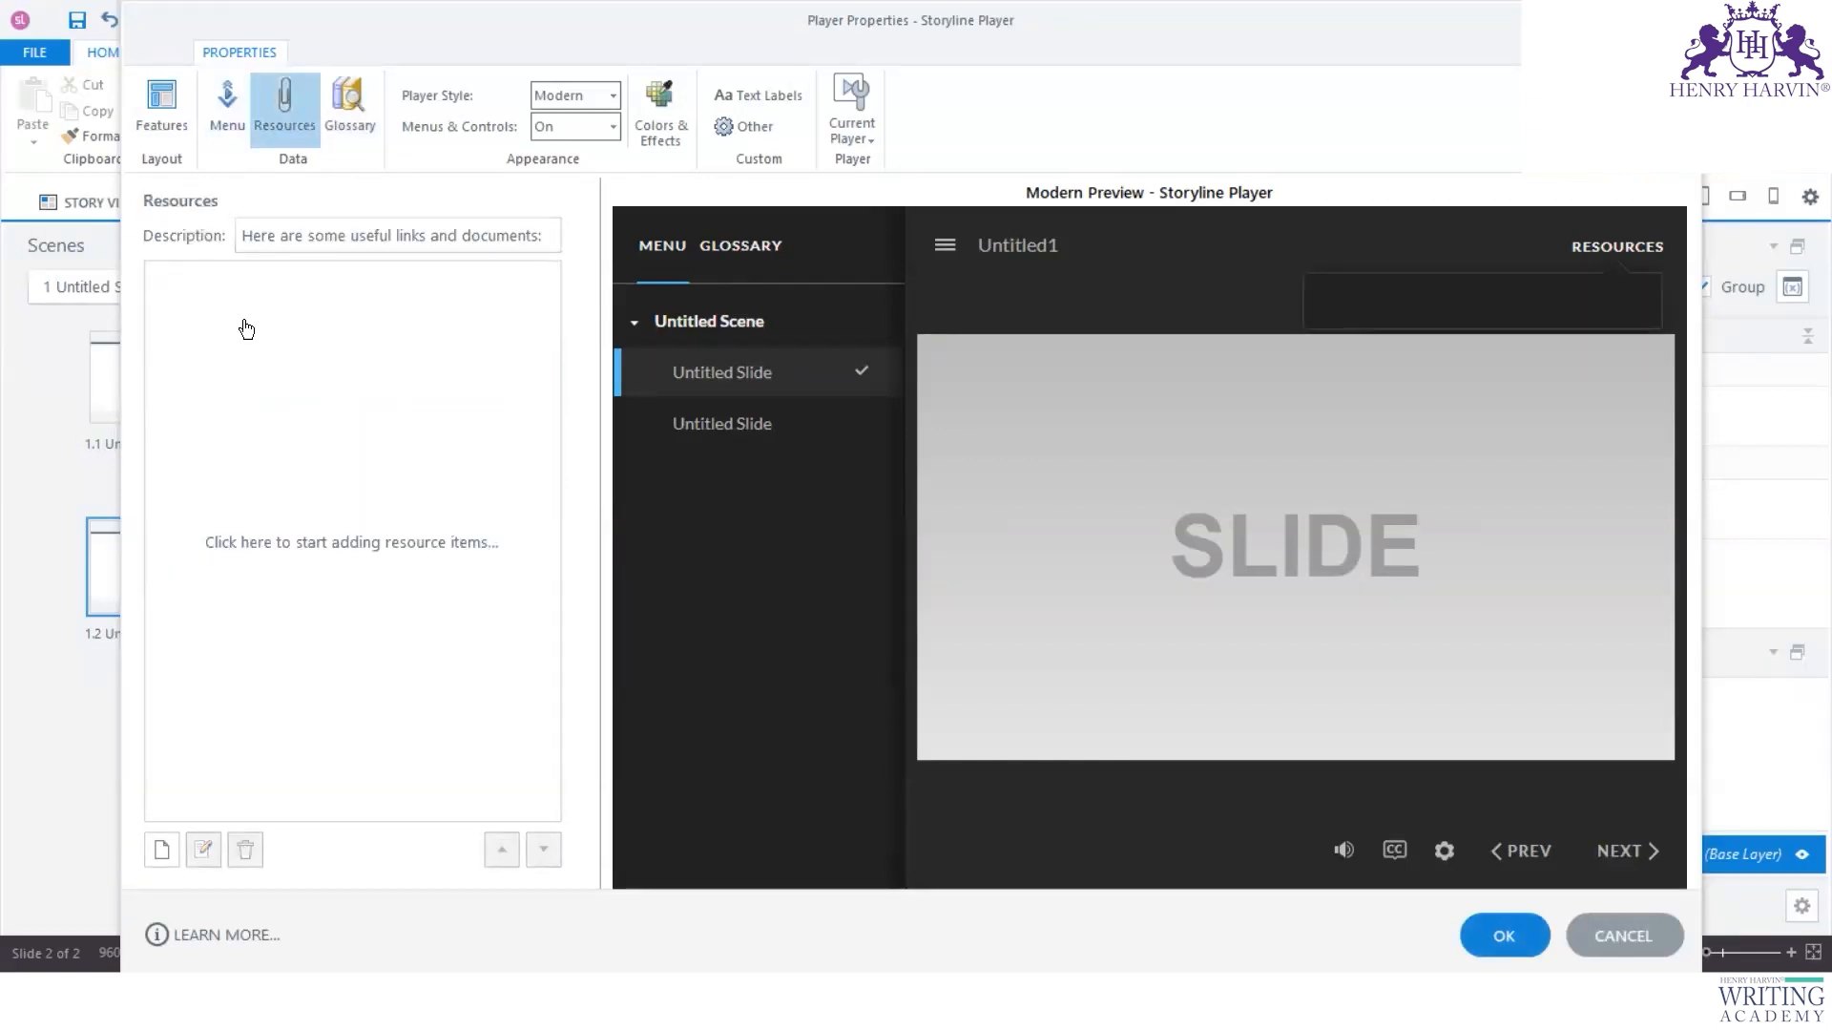
click(351, 105)
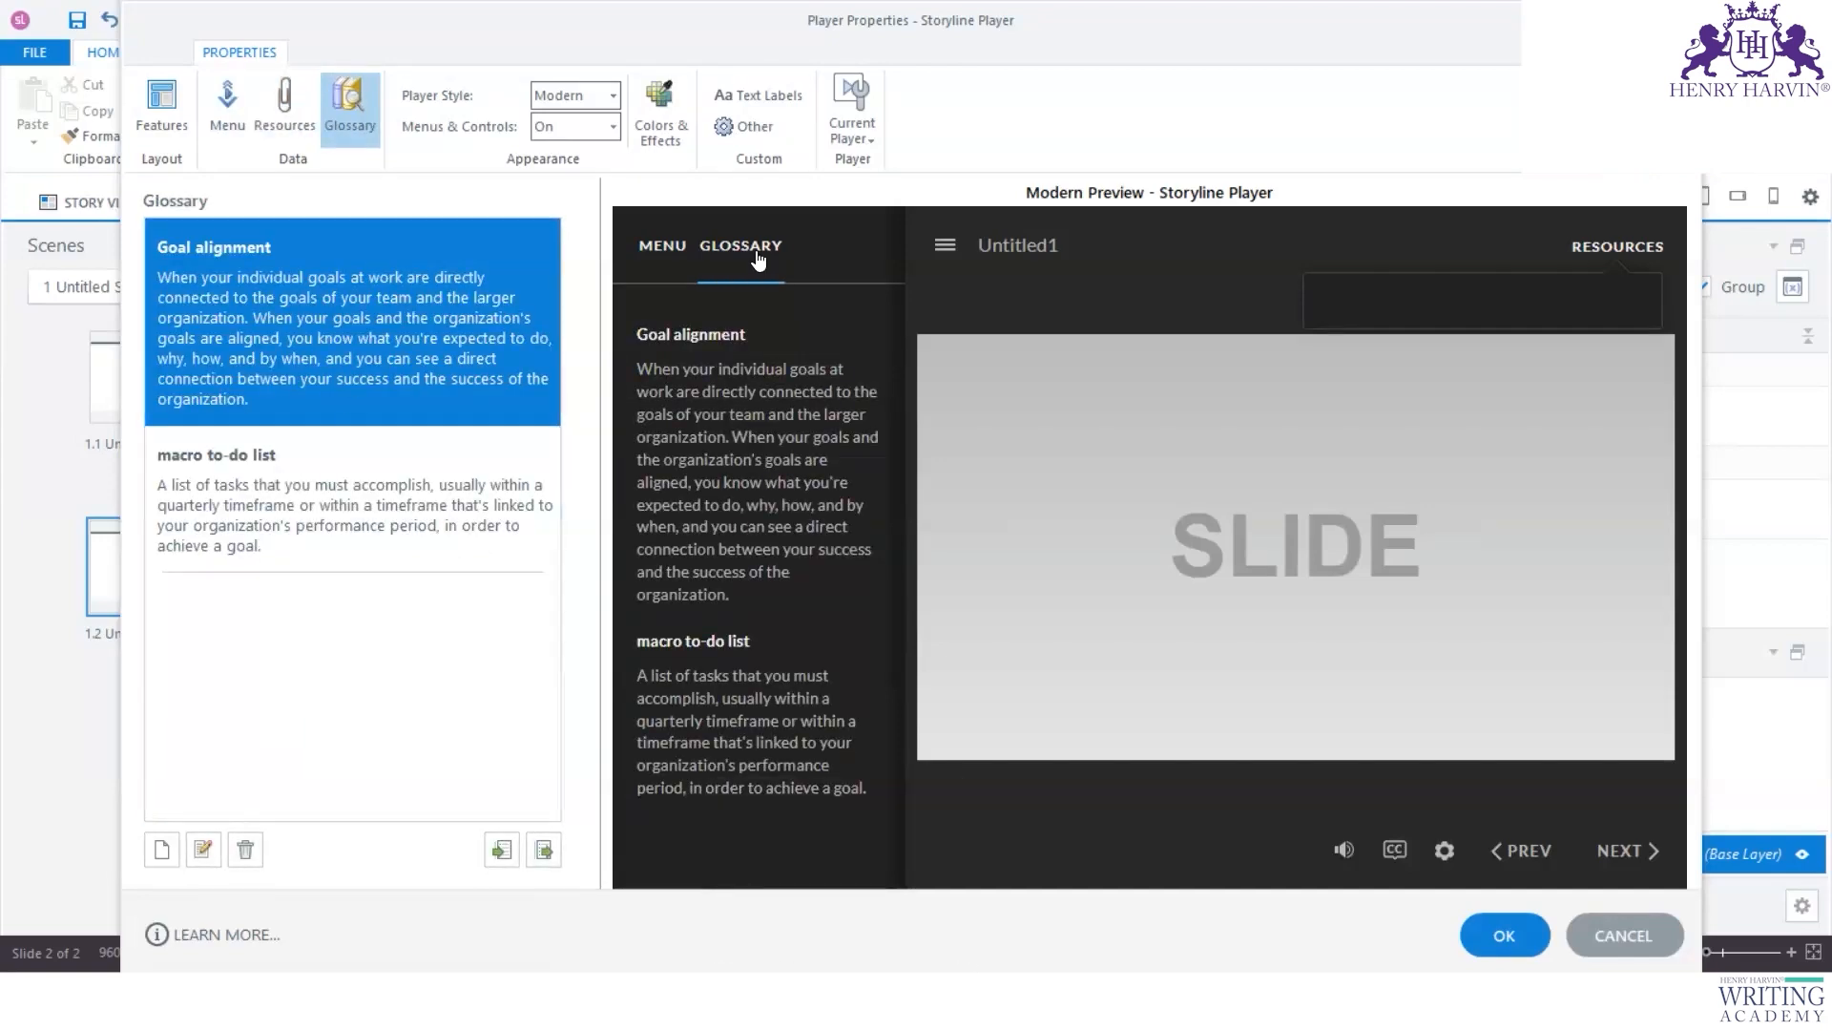
click(220, 110)
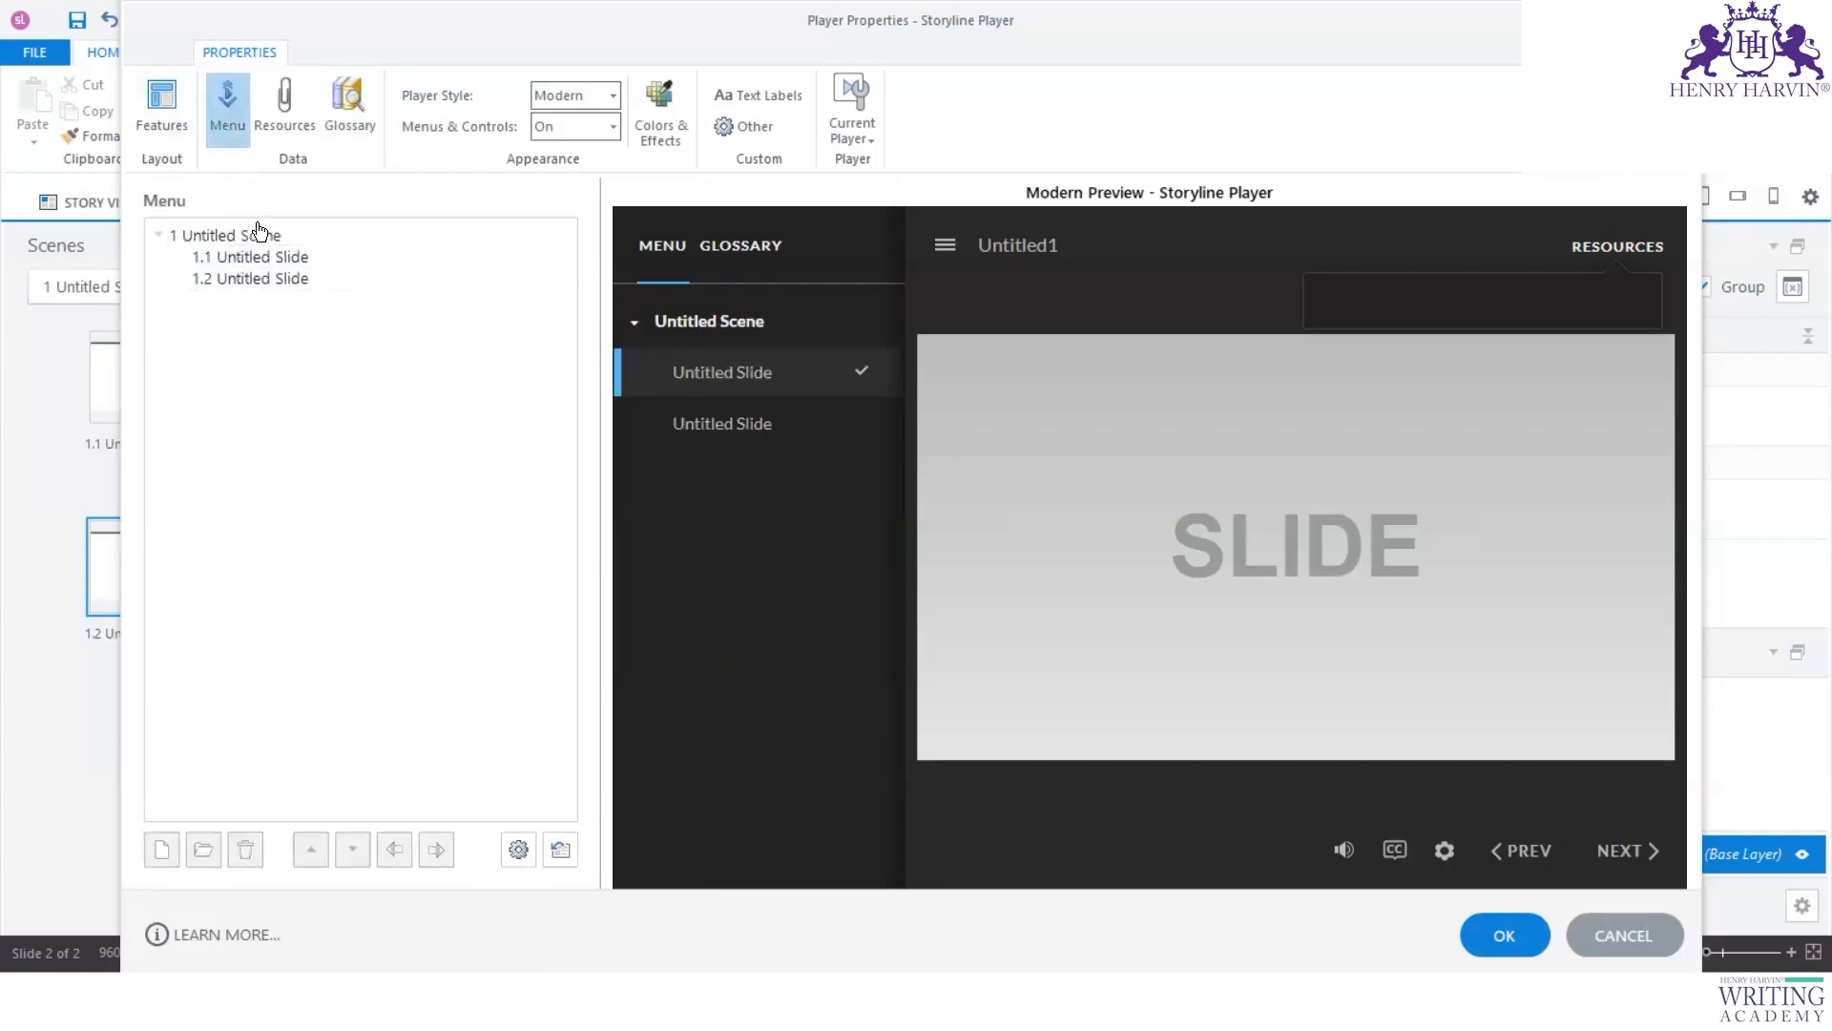
Step: Start adding a resource item to the player and title it "Job Aid 1"
click(280, 115)
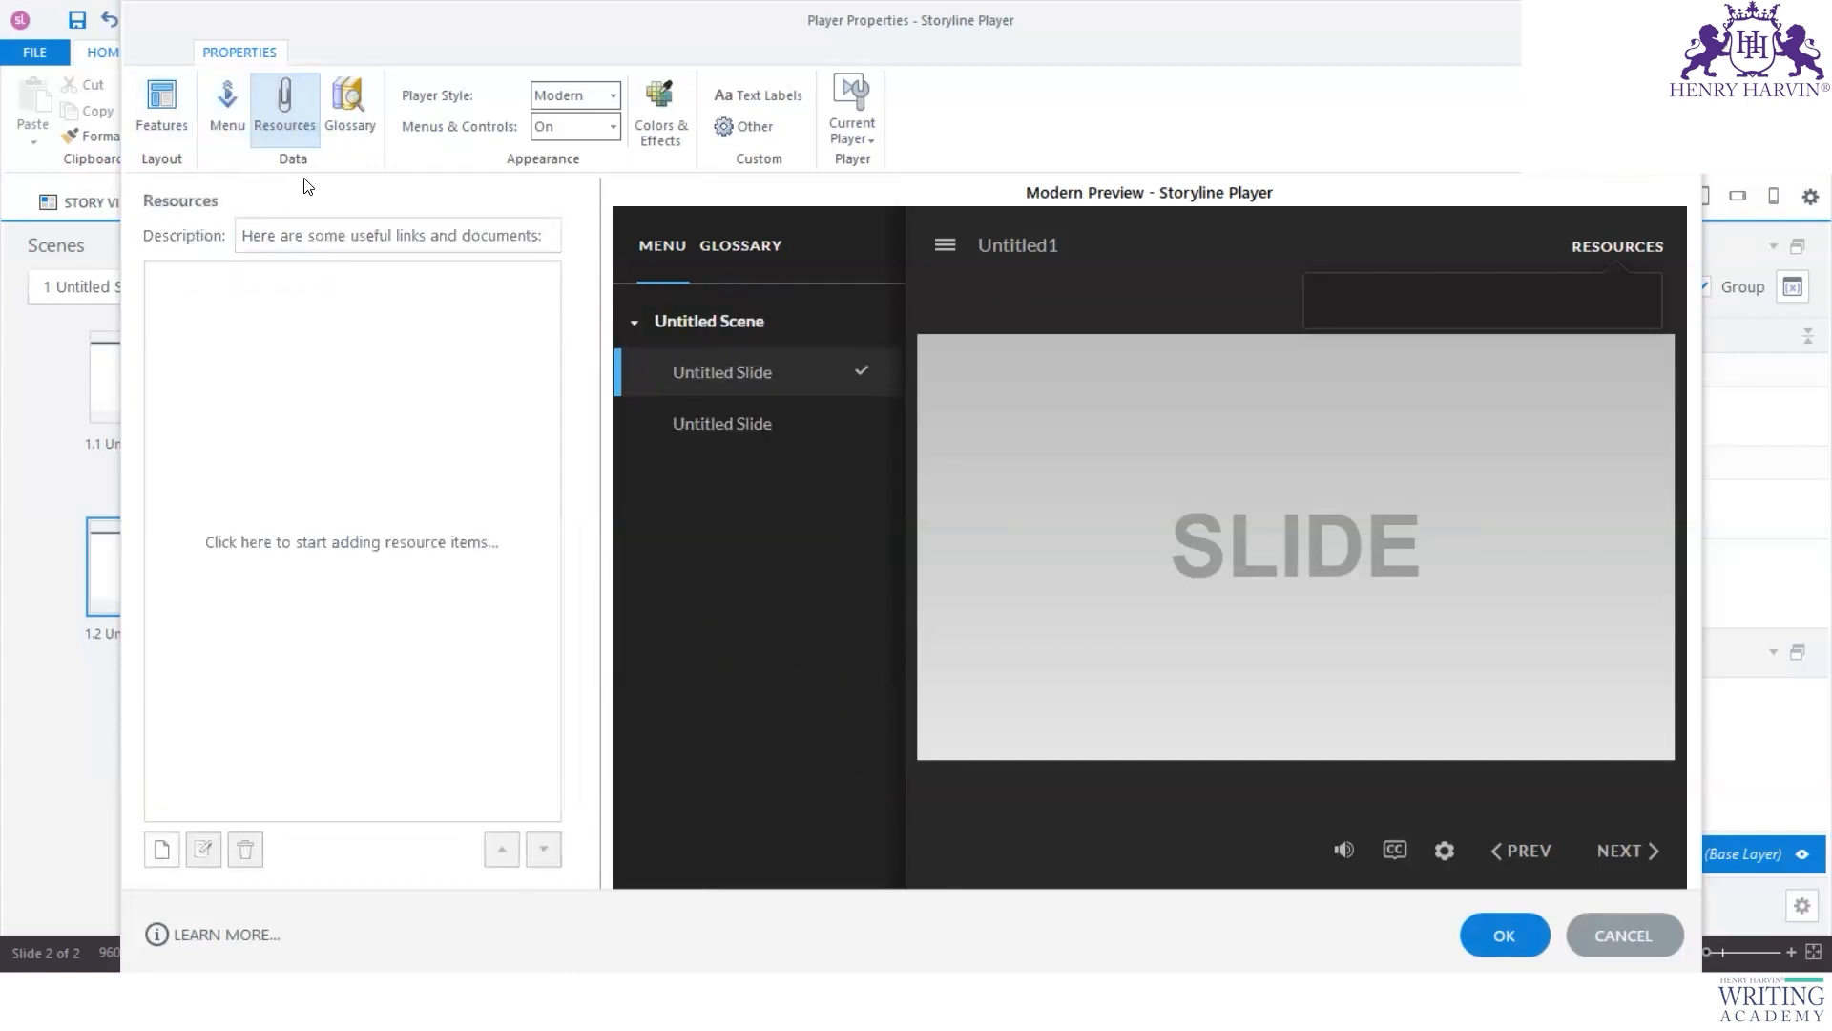
click(349, 550)
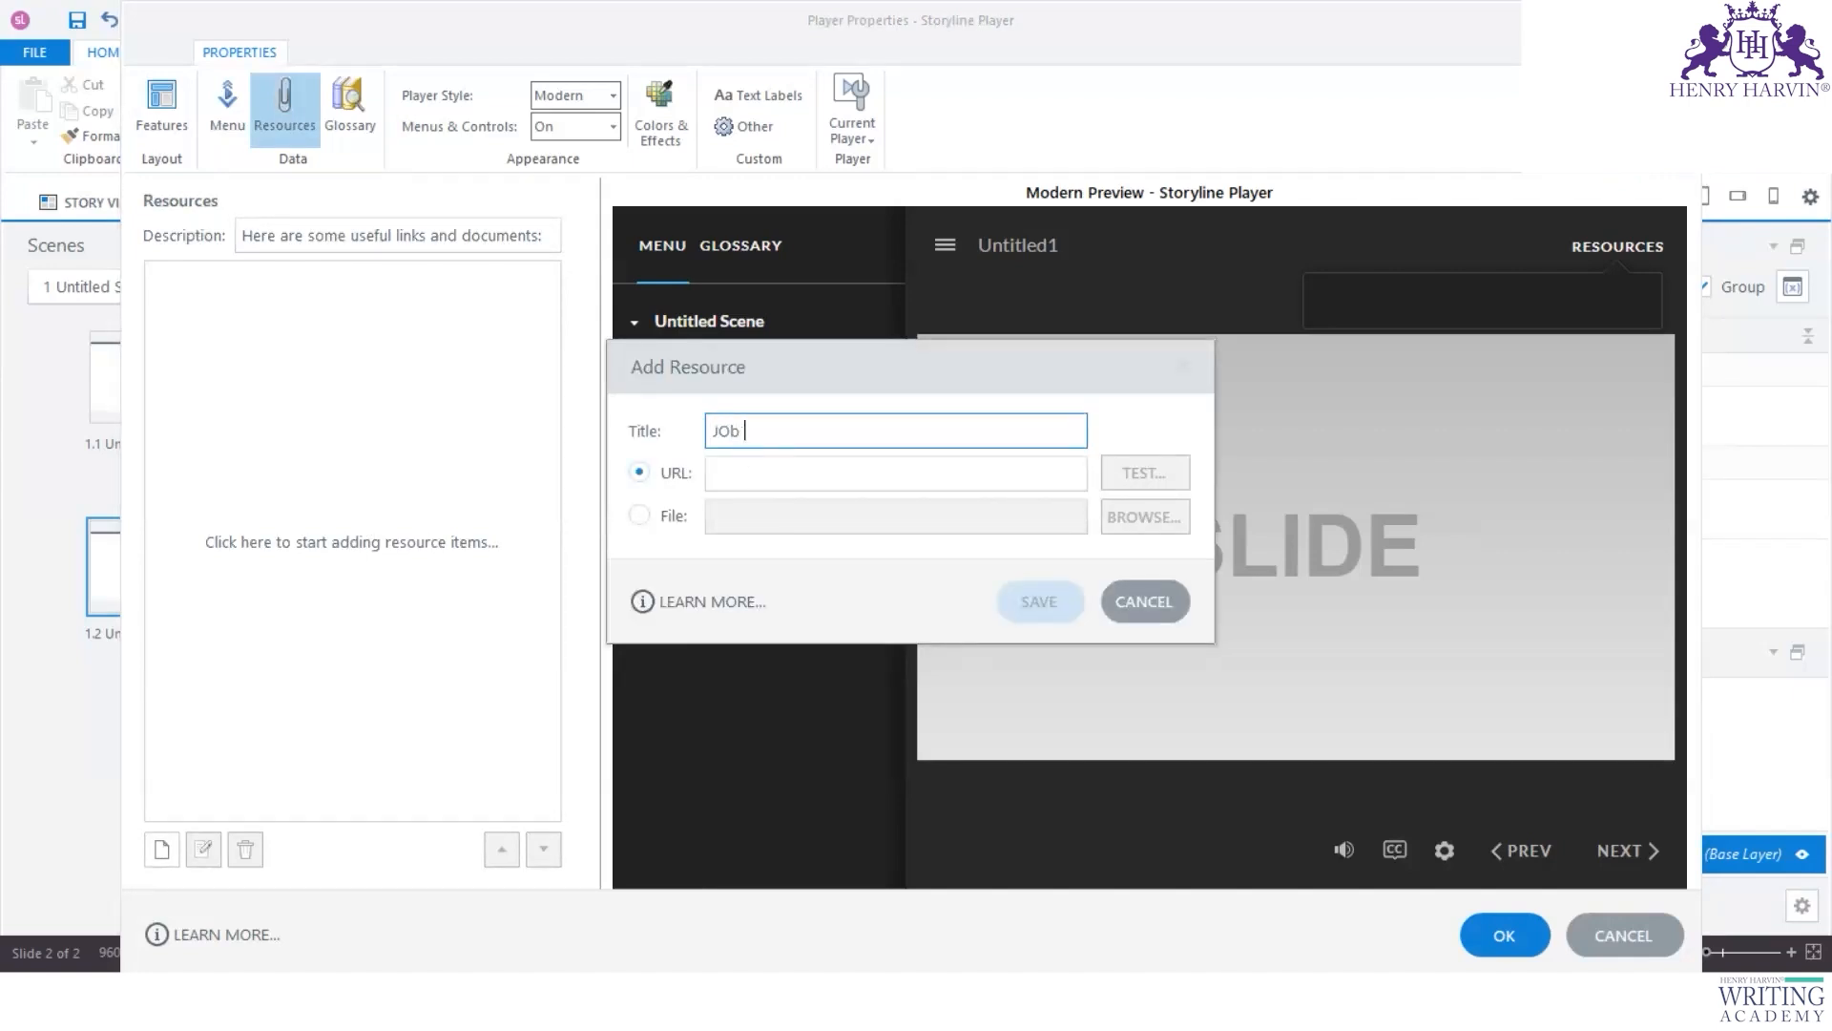
text(JOb)
key(BackSpace)
key(BackSpace)
text(ob Aid)
Step: Set the resource source to a file and browse to Training III Specialized > Articulate Storyline 360 > 1 Demo Files & Slides > M11 Players > Resources
click(783, 475)
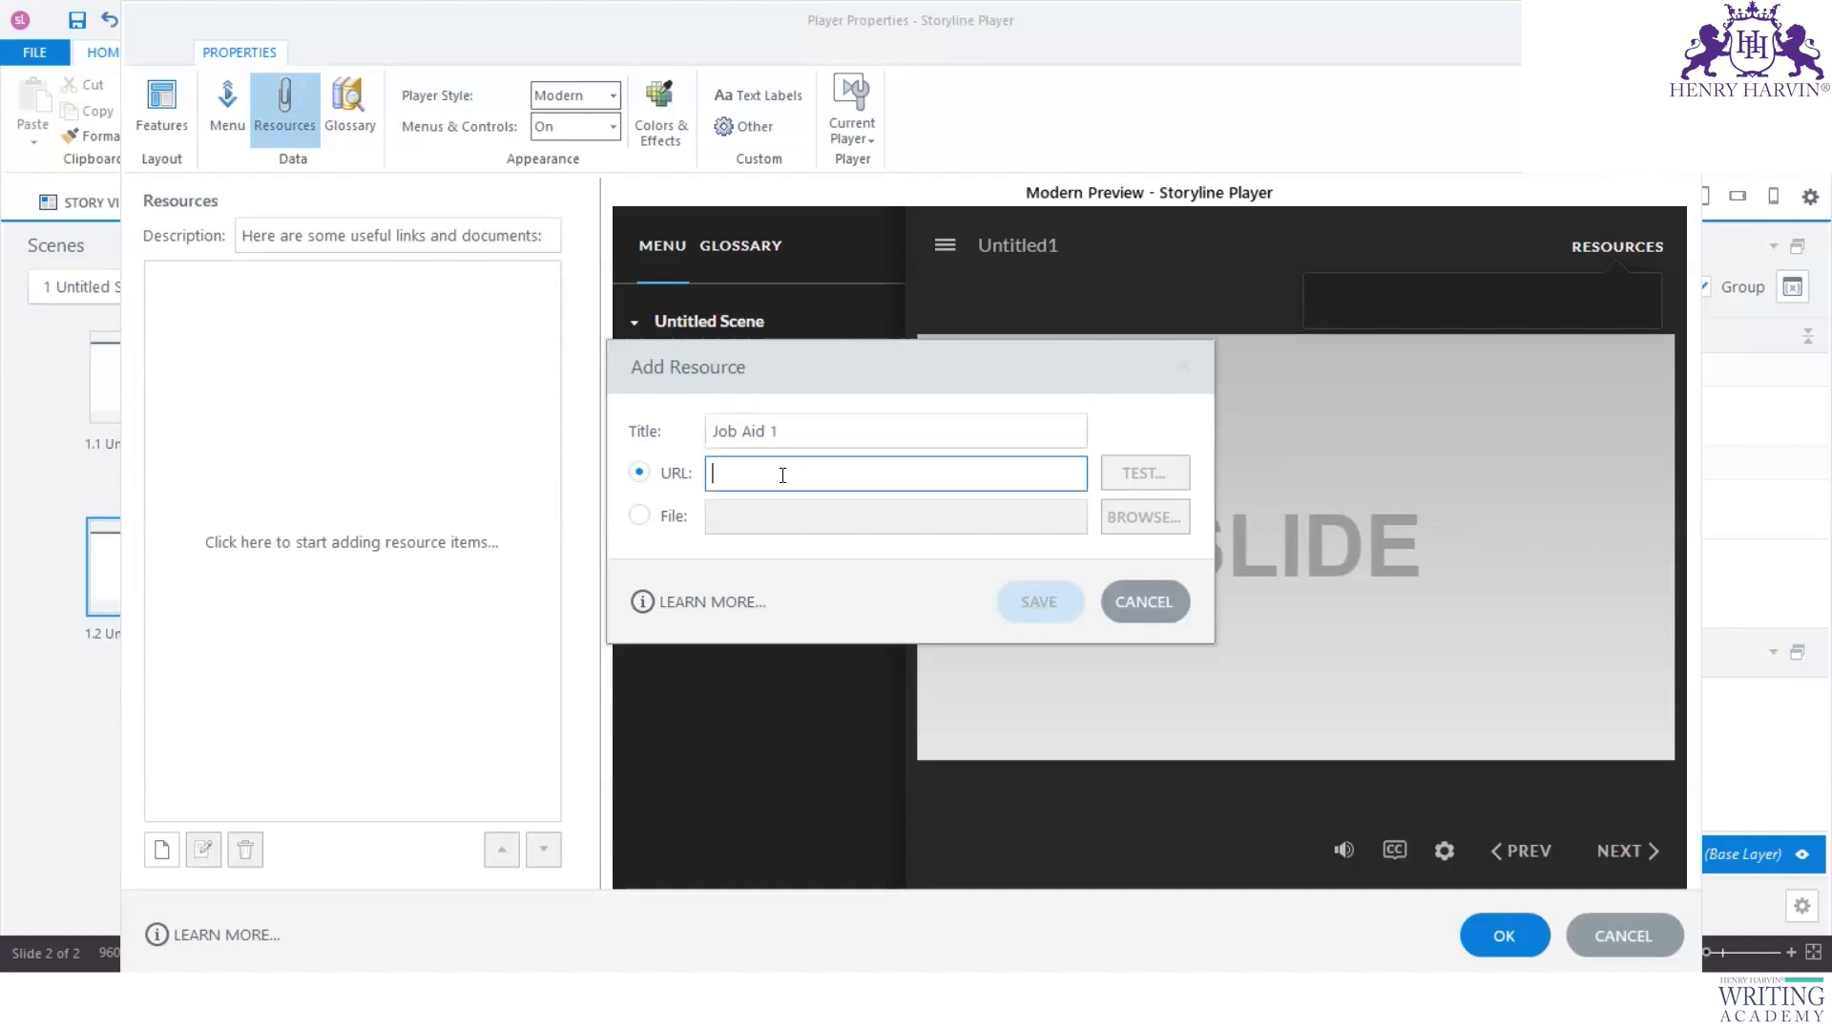
click(639, 516)
click(1146, 516)
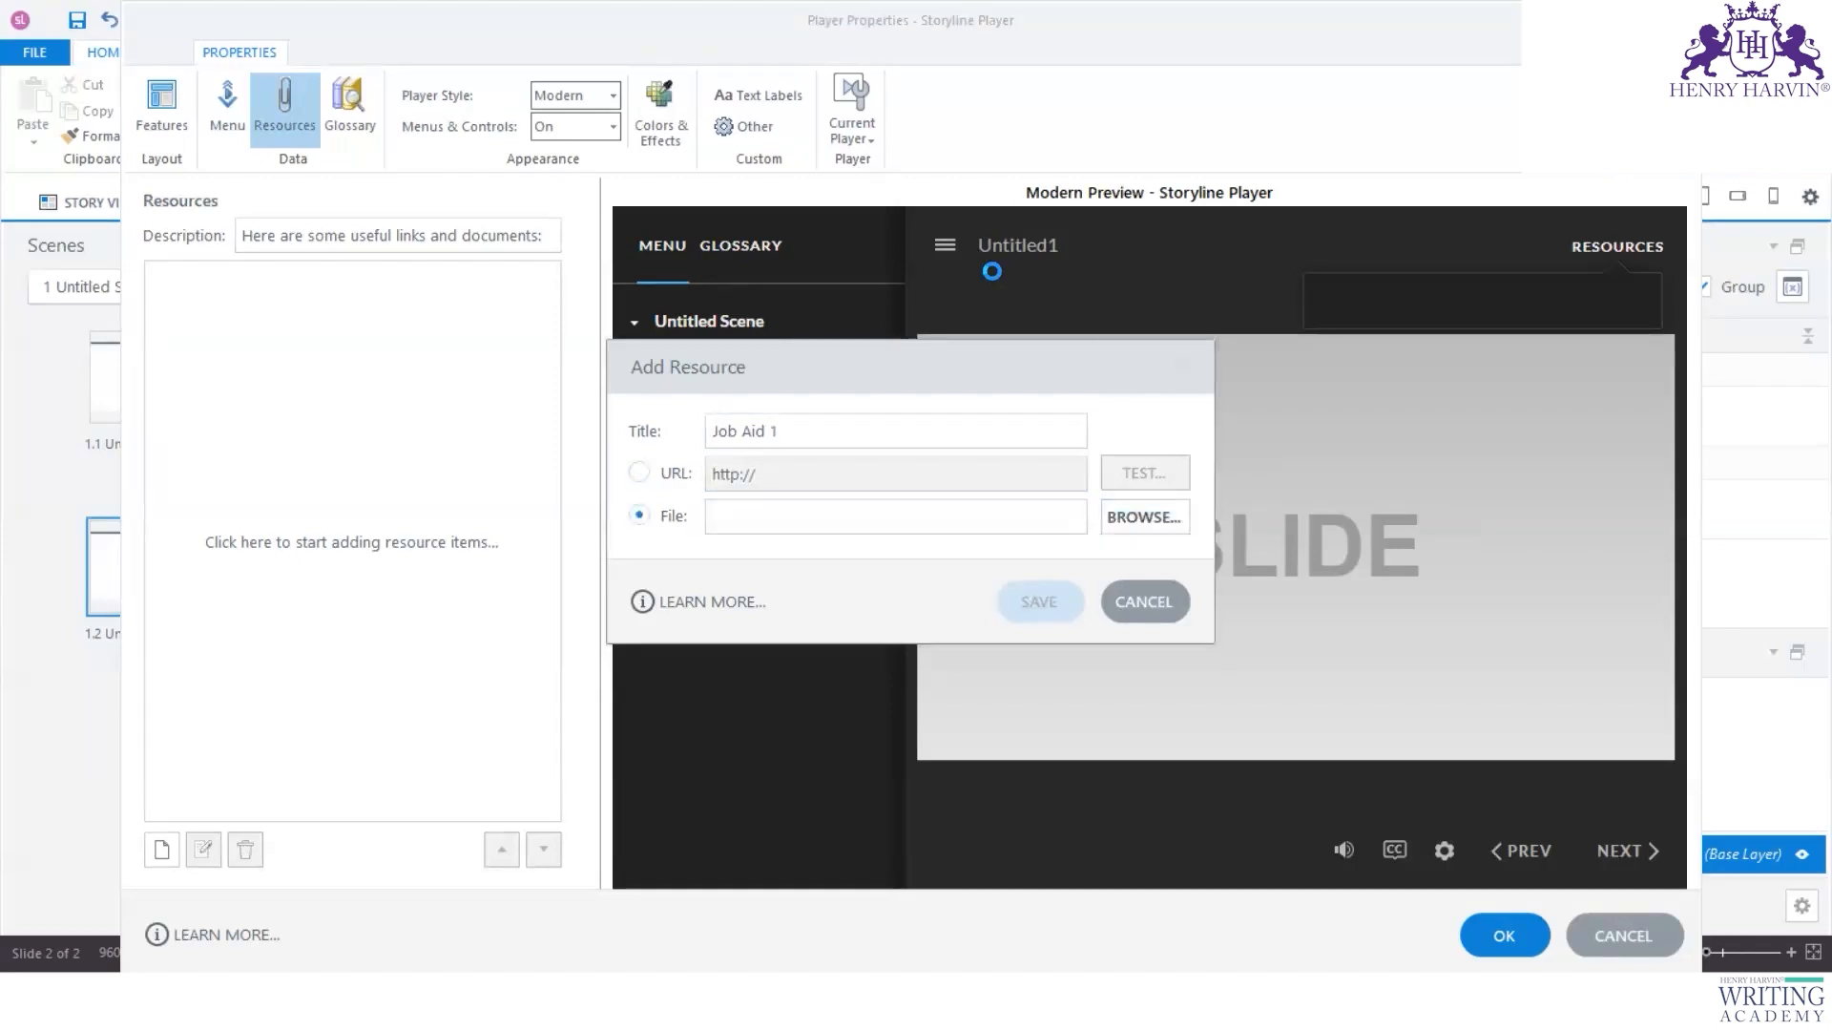
scroll(869, 693, down, 6)
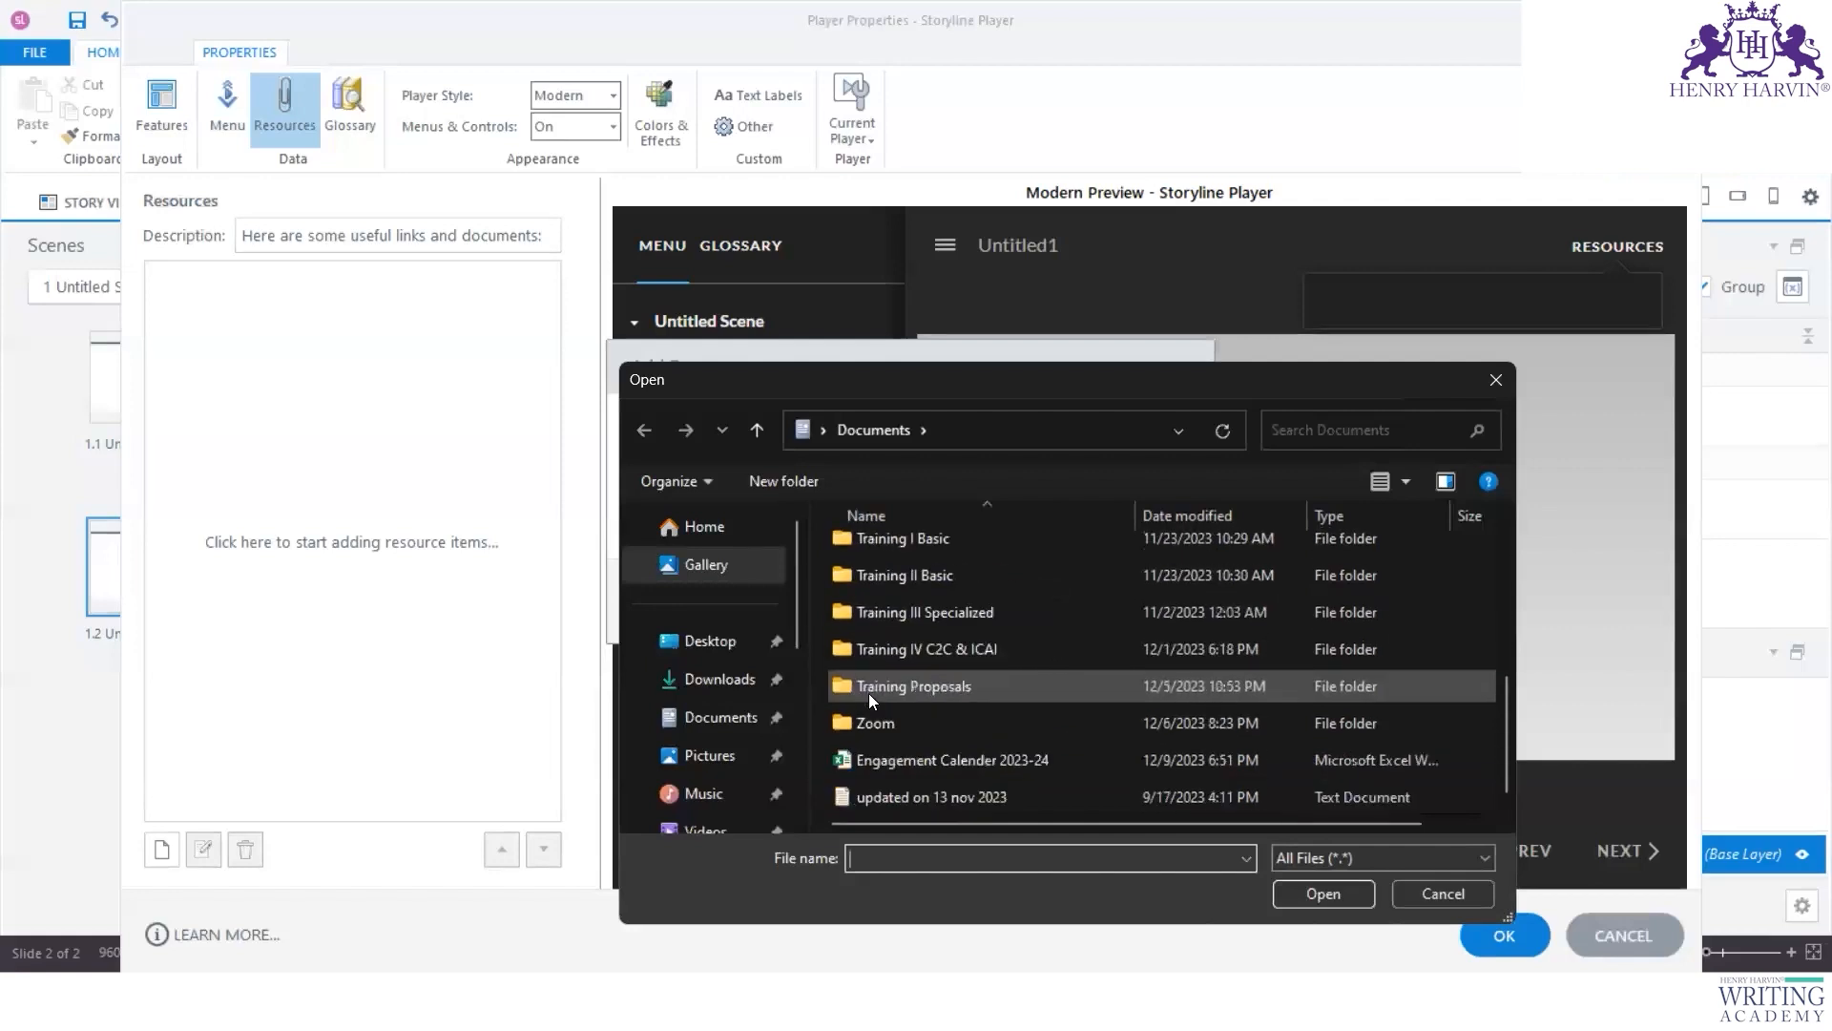
double_click(935, 648)
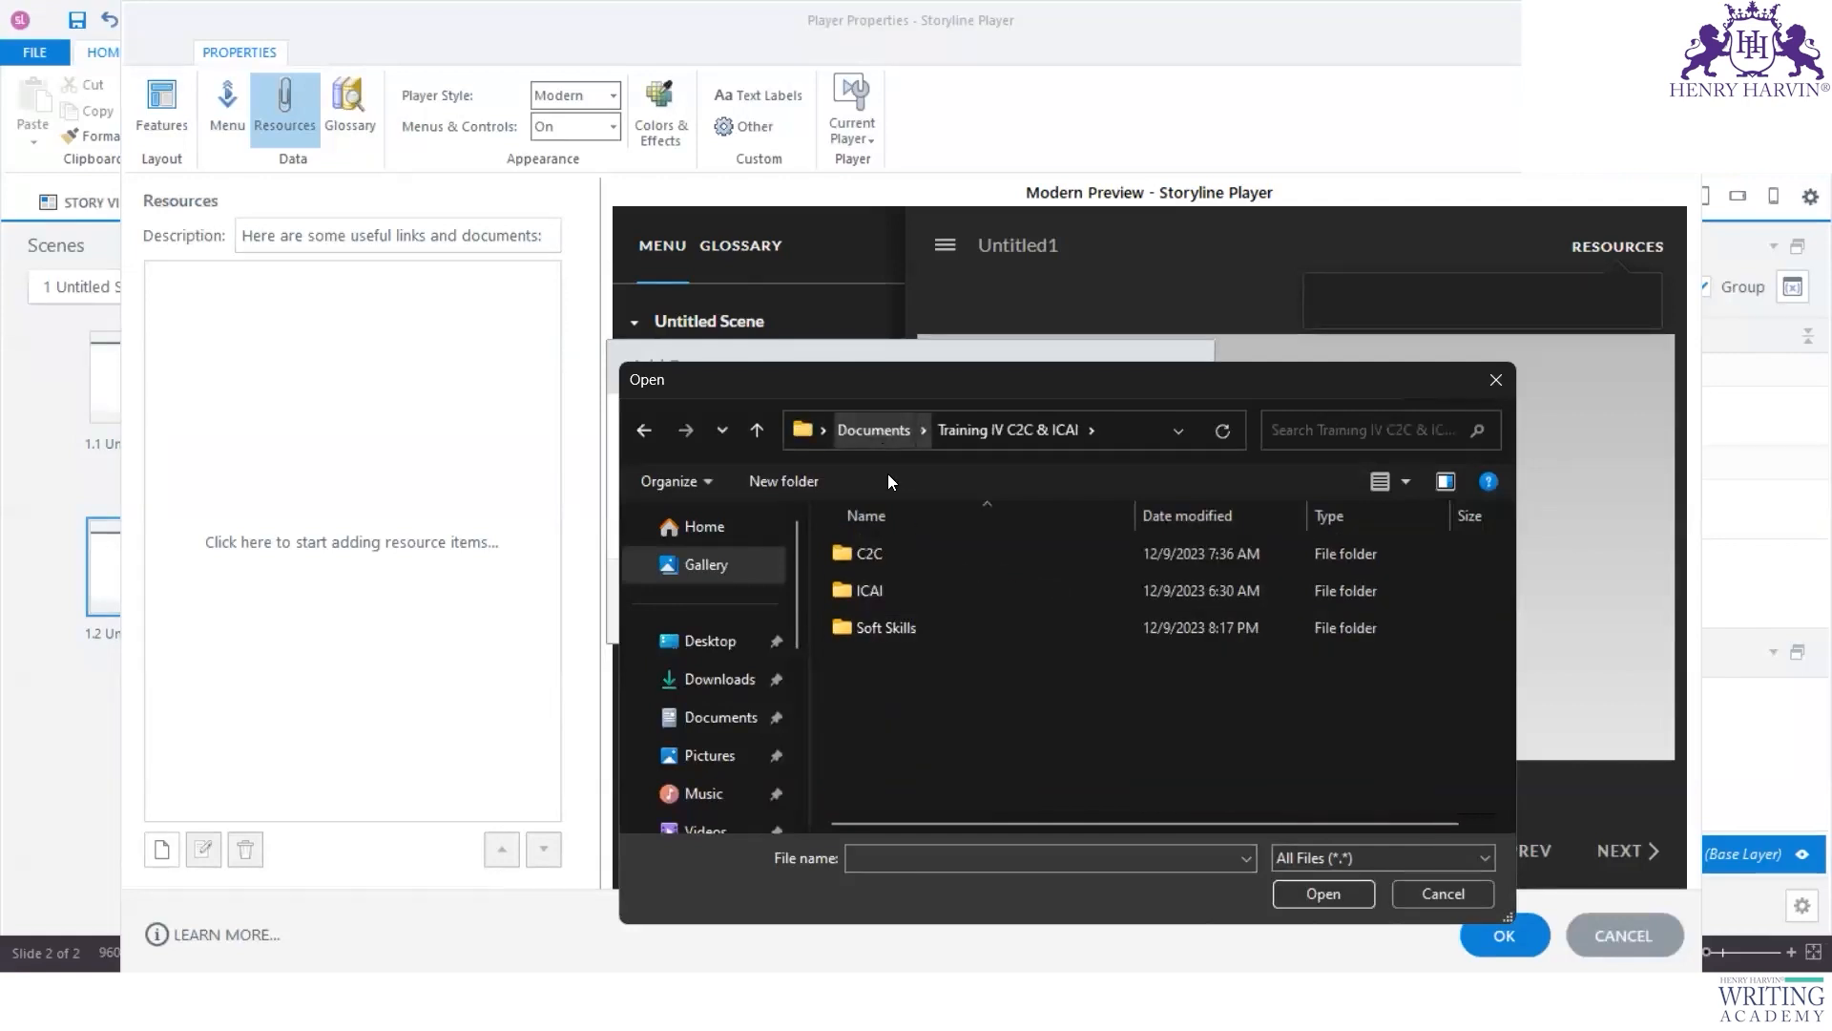
click(874, 430)
double_click(930, 753)
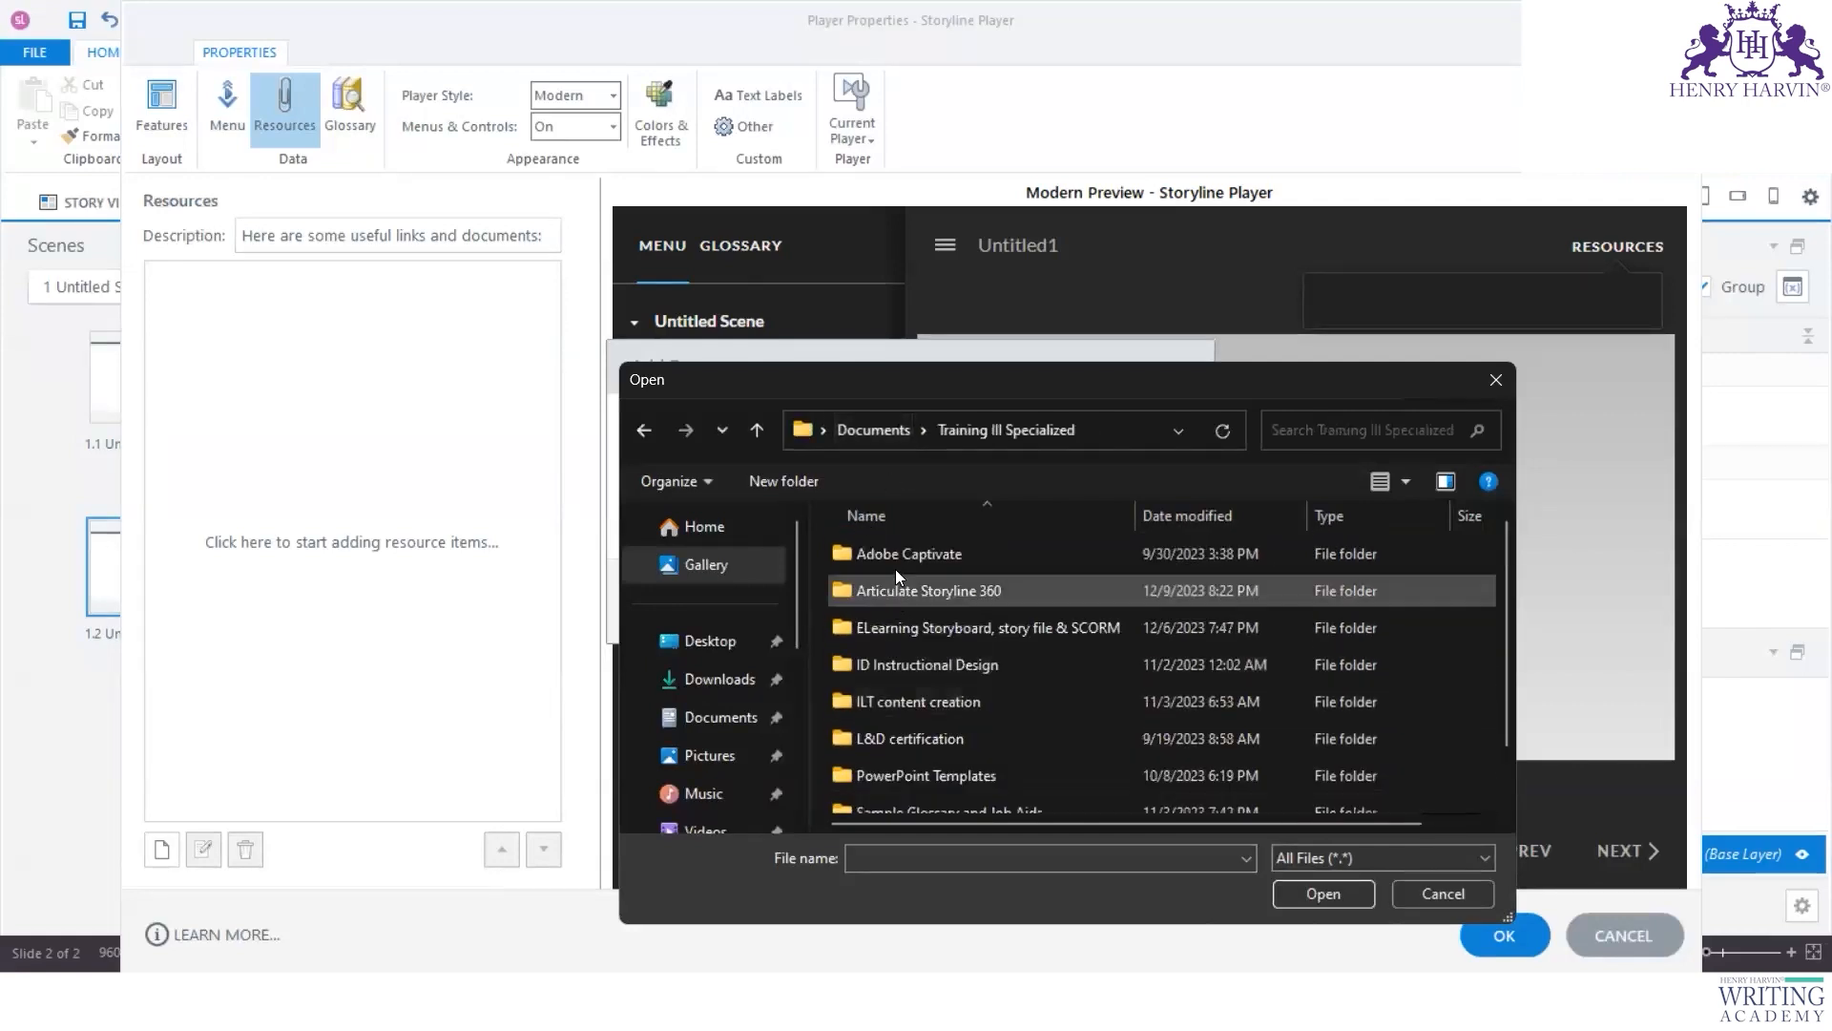
double_click(906, 586)
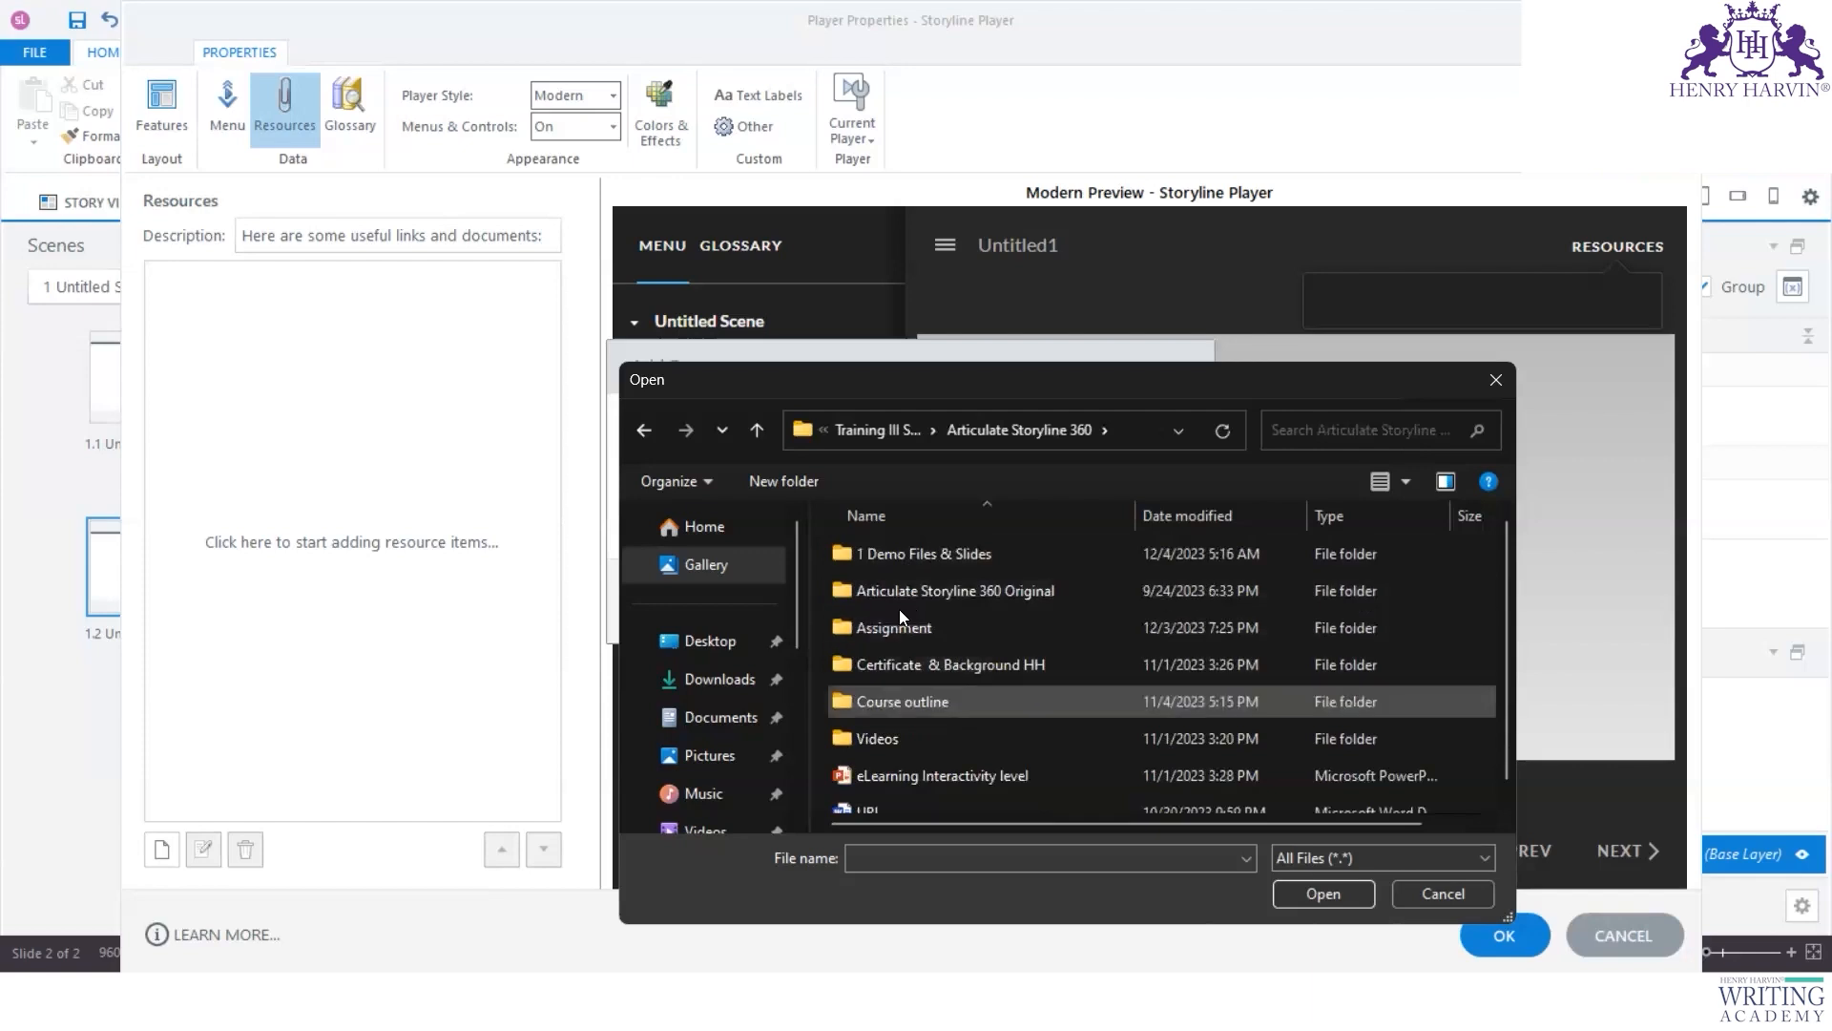
double_click(901, 554)
scroll(988, 644, down, 3)
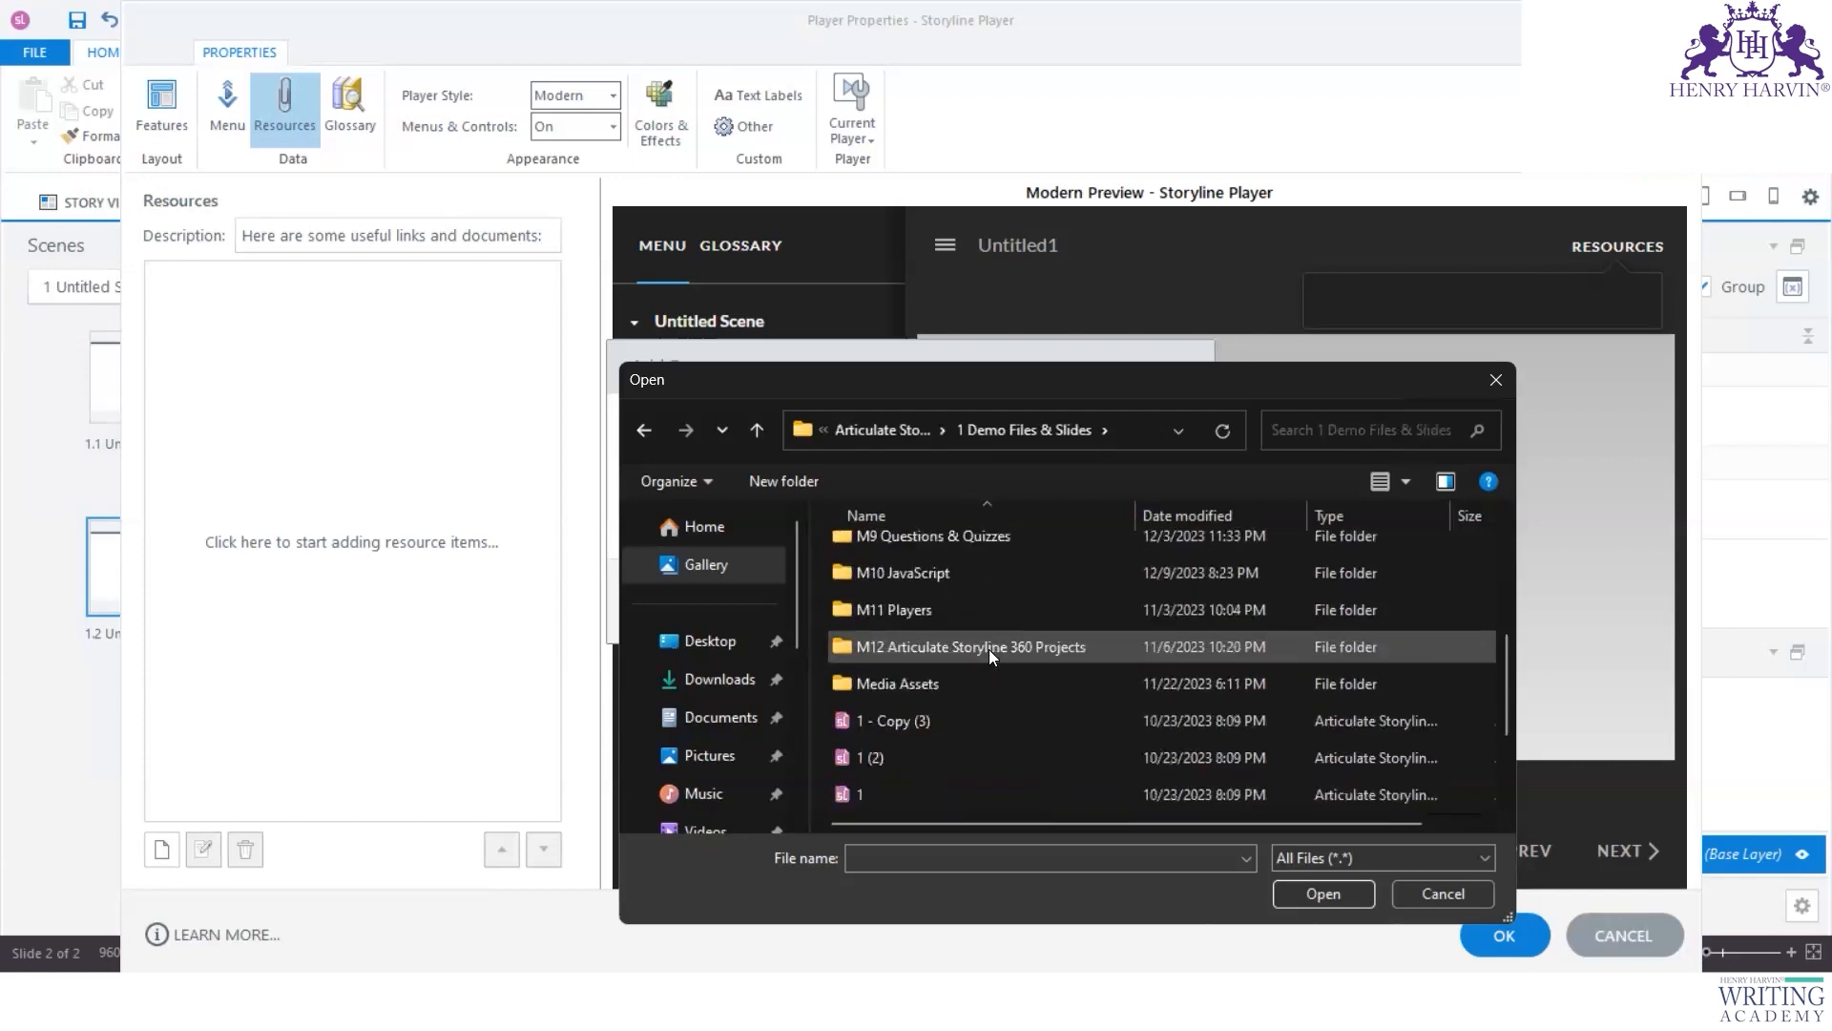
double_click(910, 609)
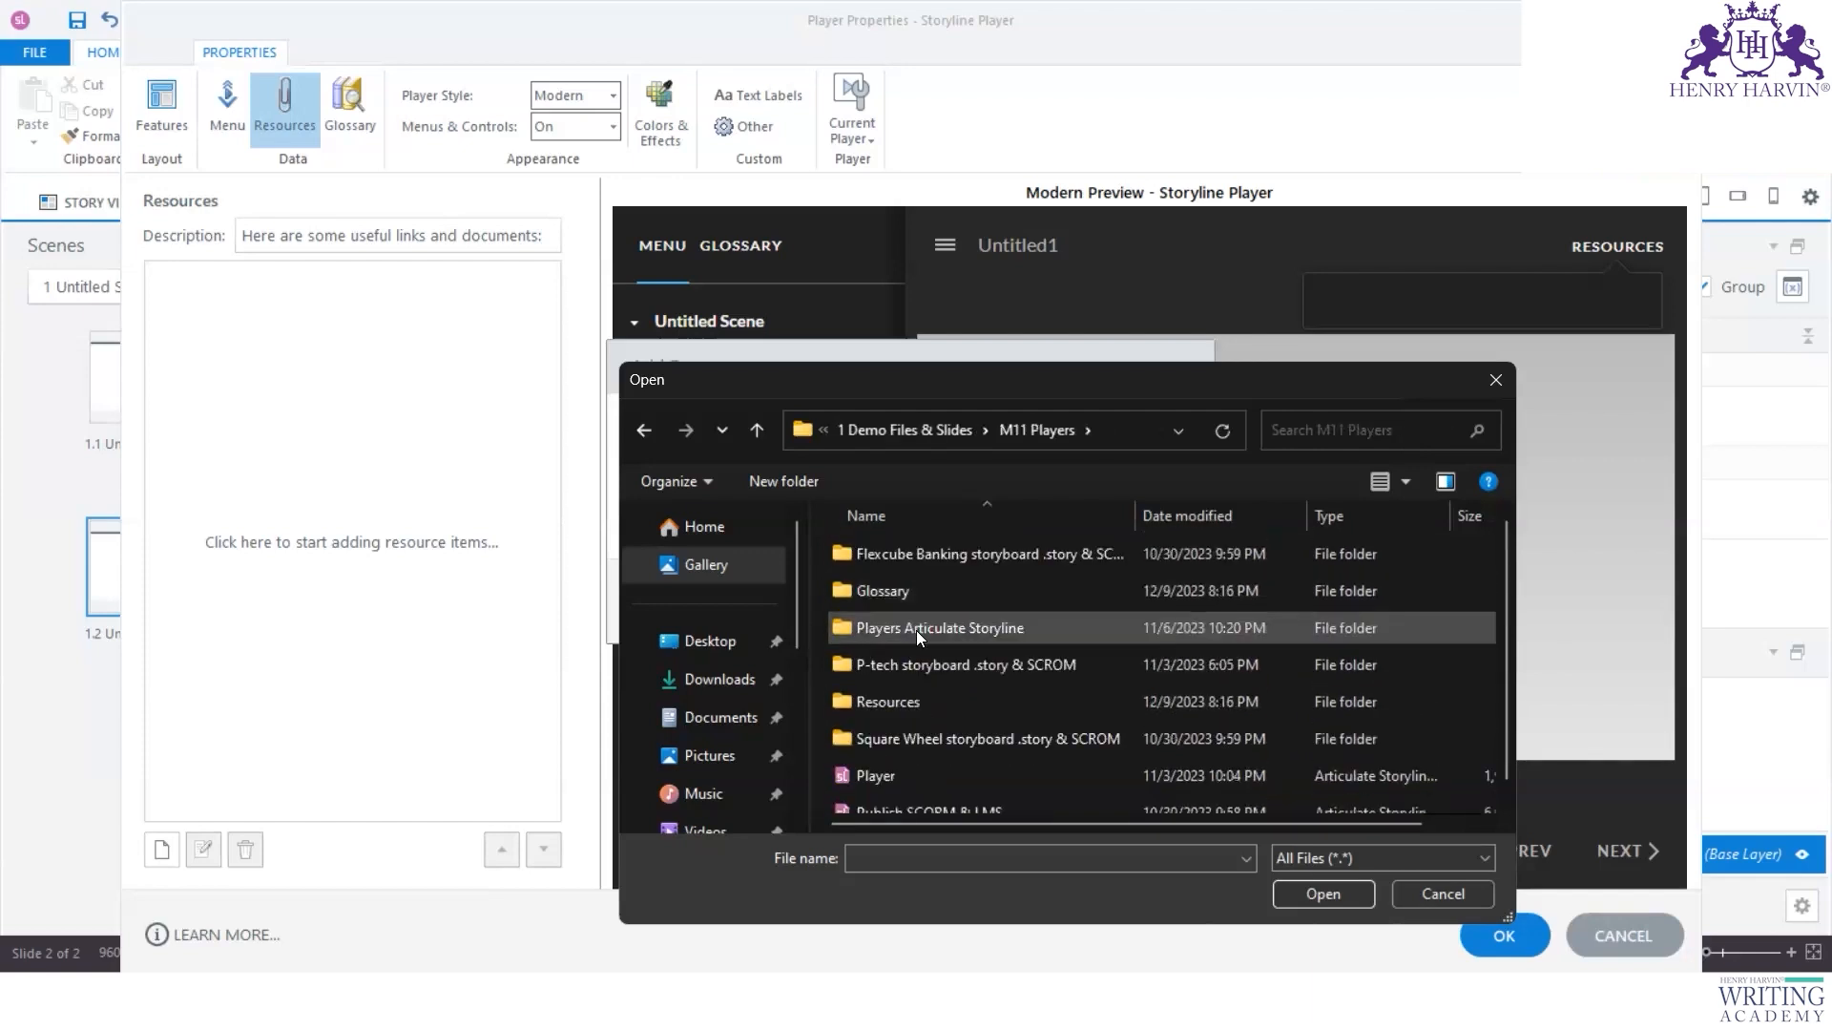
double_click(905, 705)
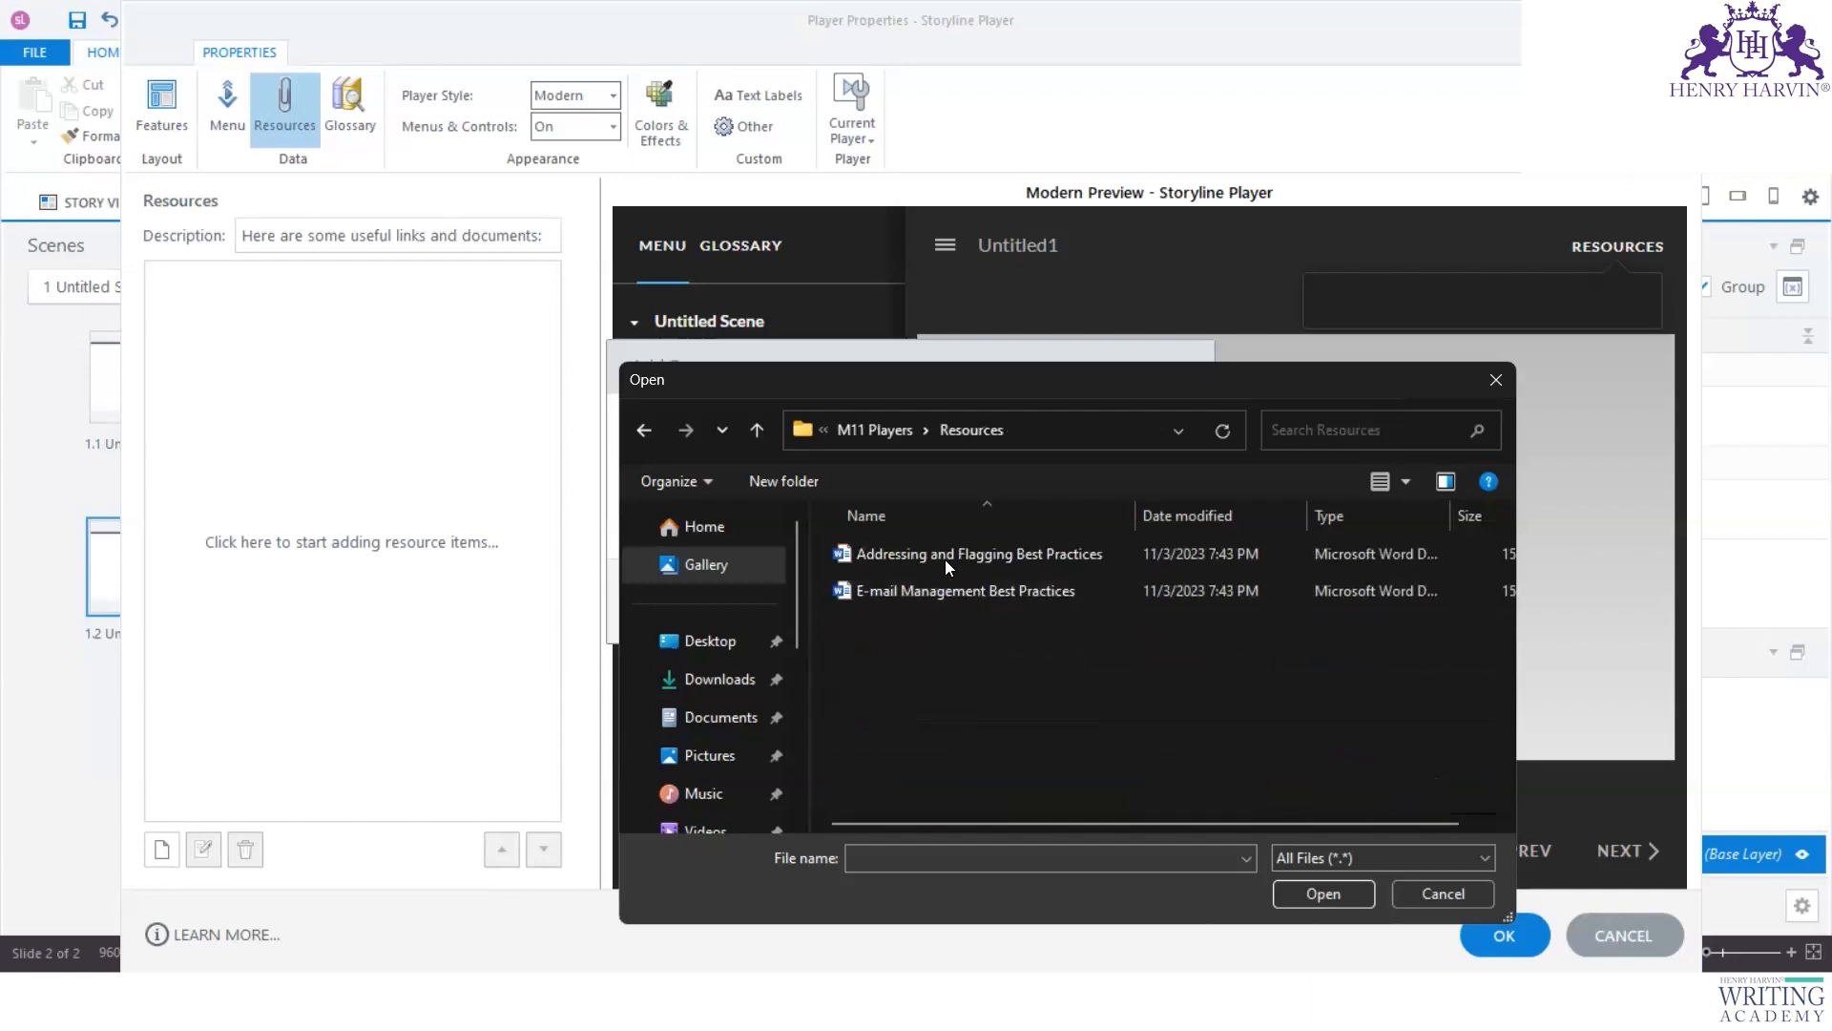
Step: Attach the "Addressing and Flagging Best Practices" Word document, save the Job Aid 1 resource and check Resources in the player preview
click(964, 554)
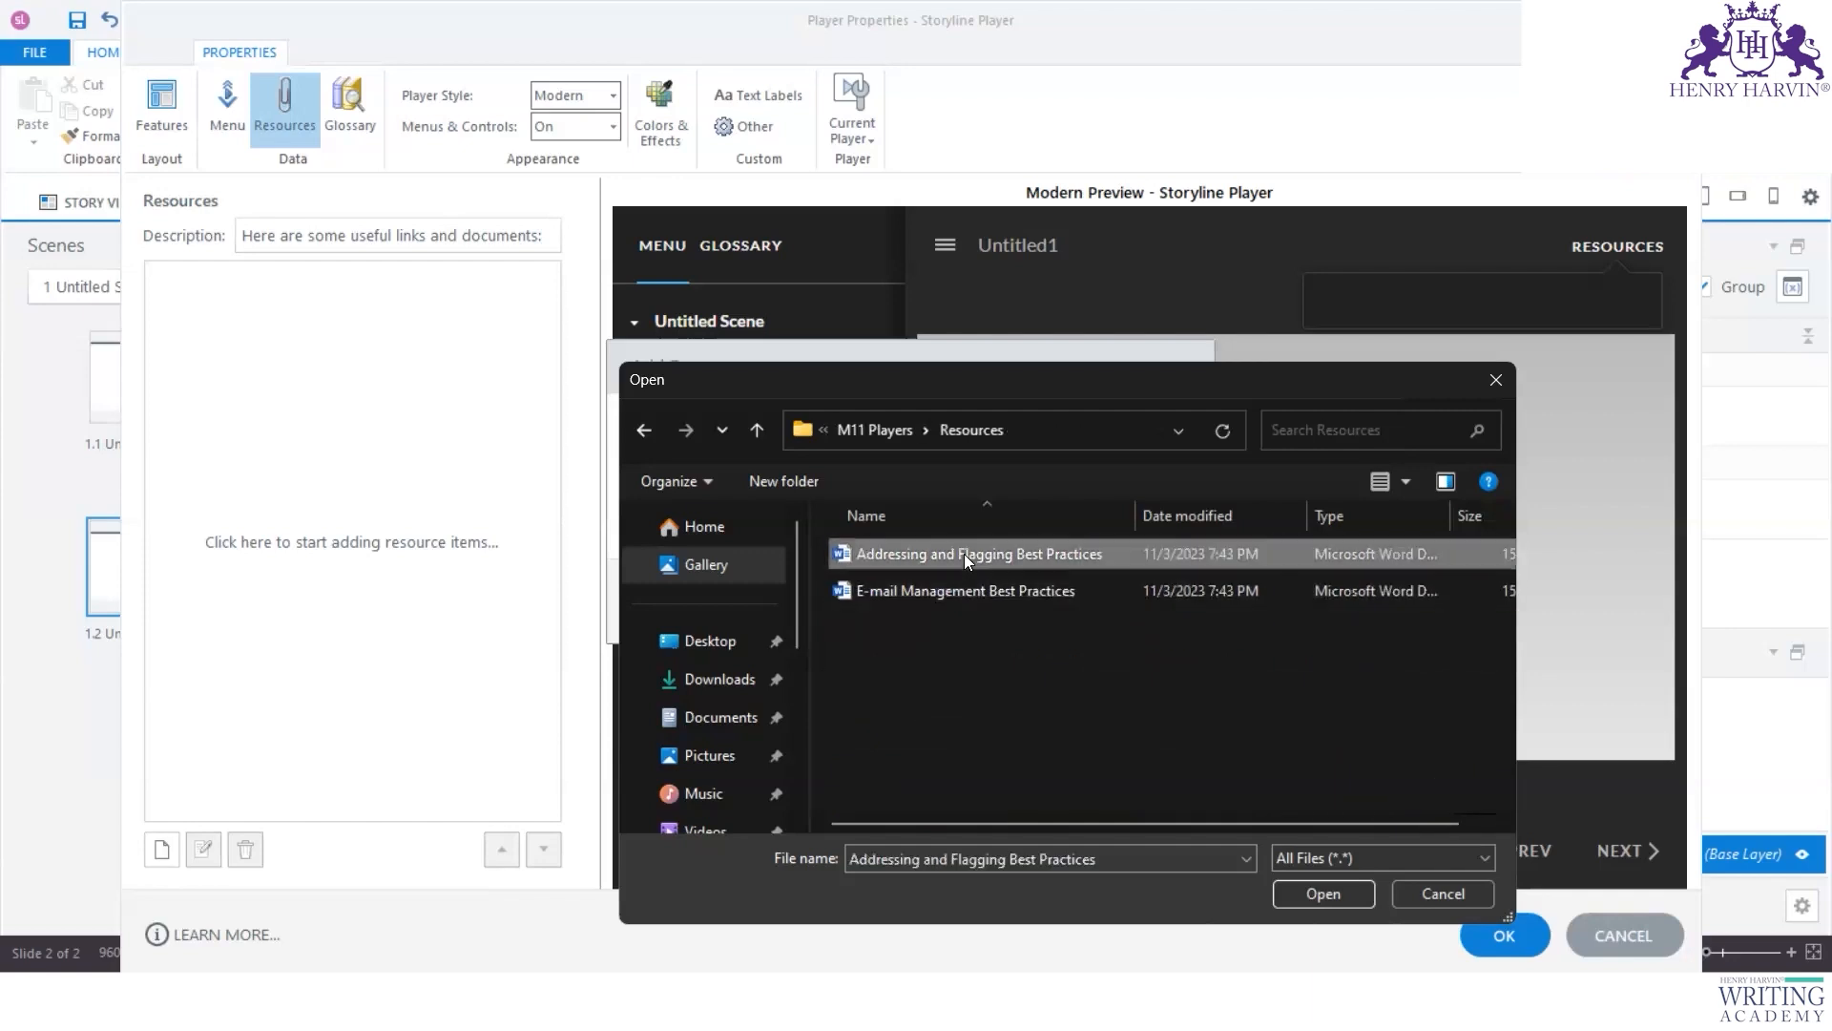
click(991, 594)
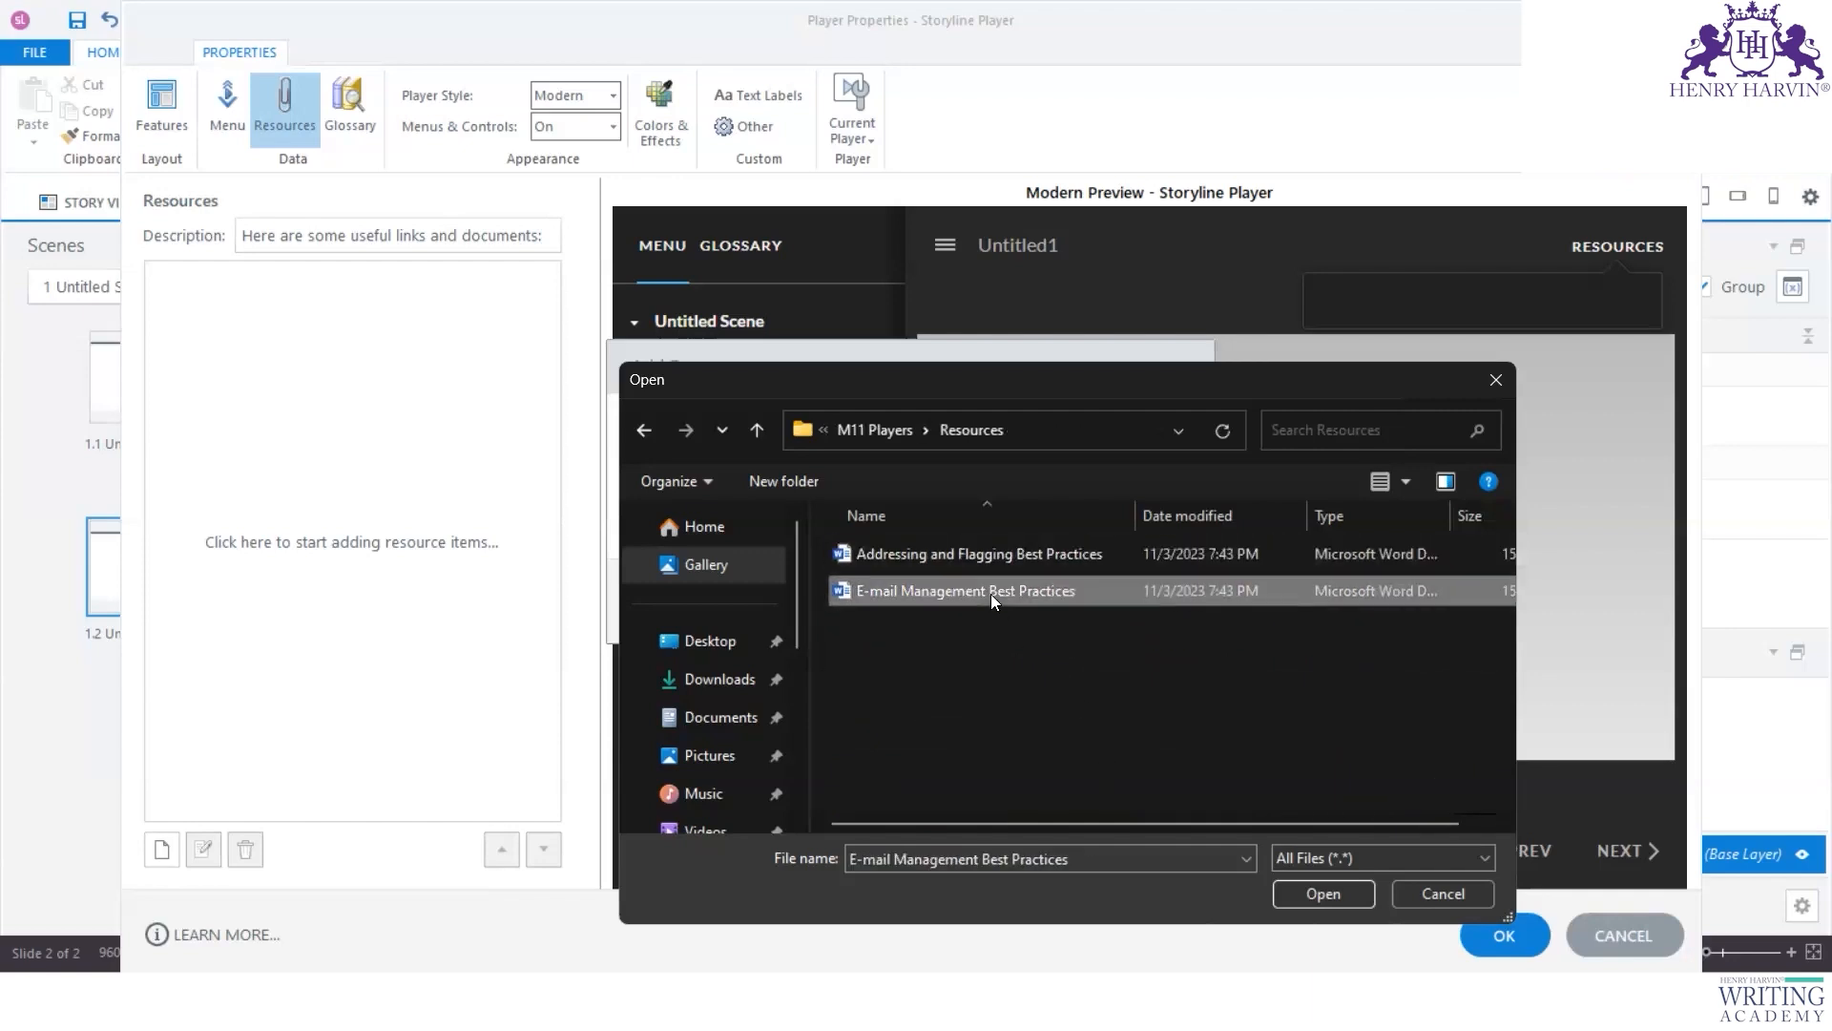
click(1006, 561)
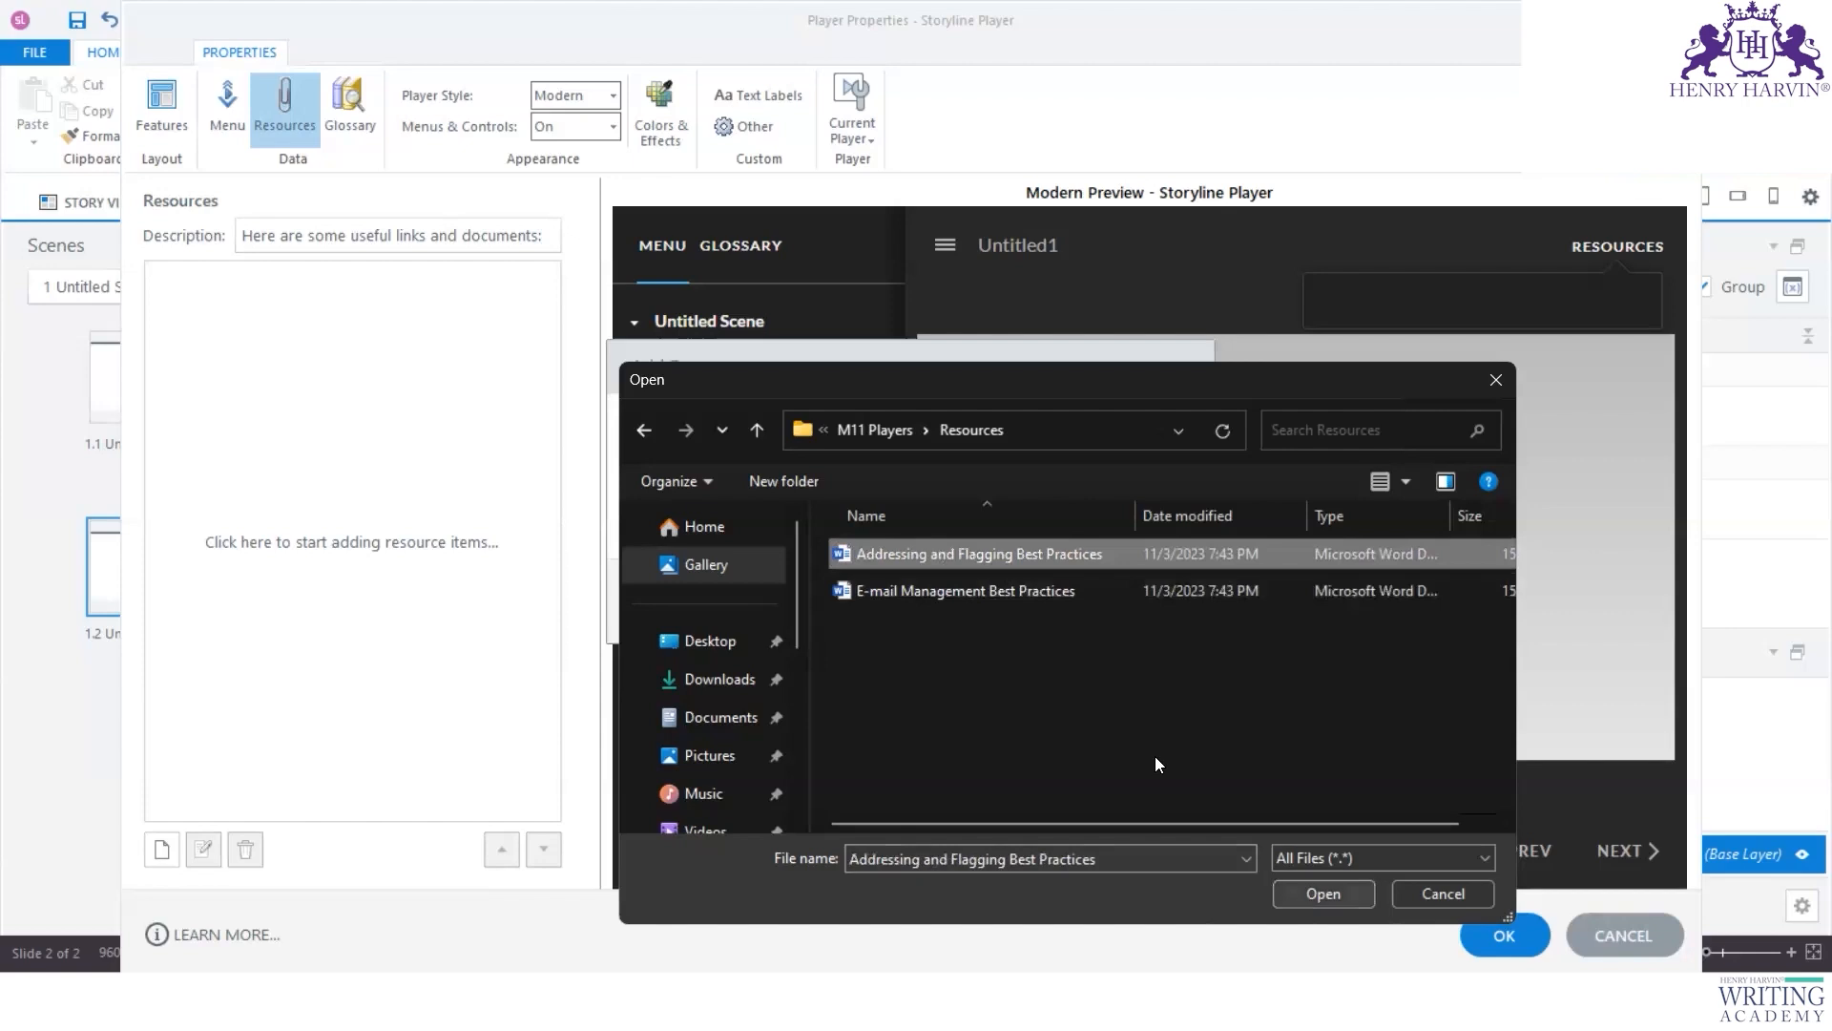
key(Return)
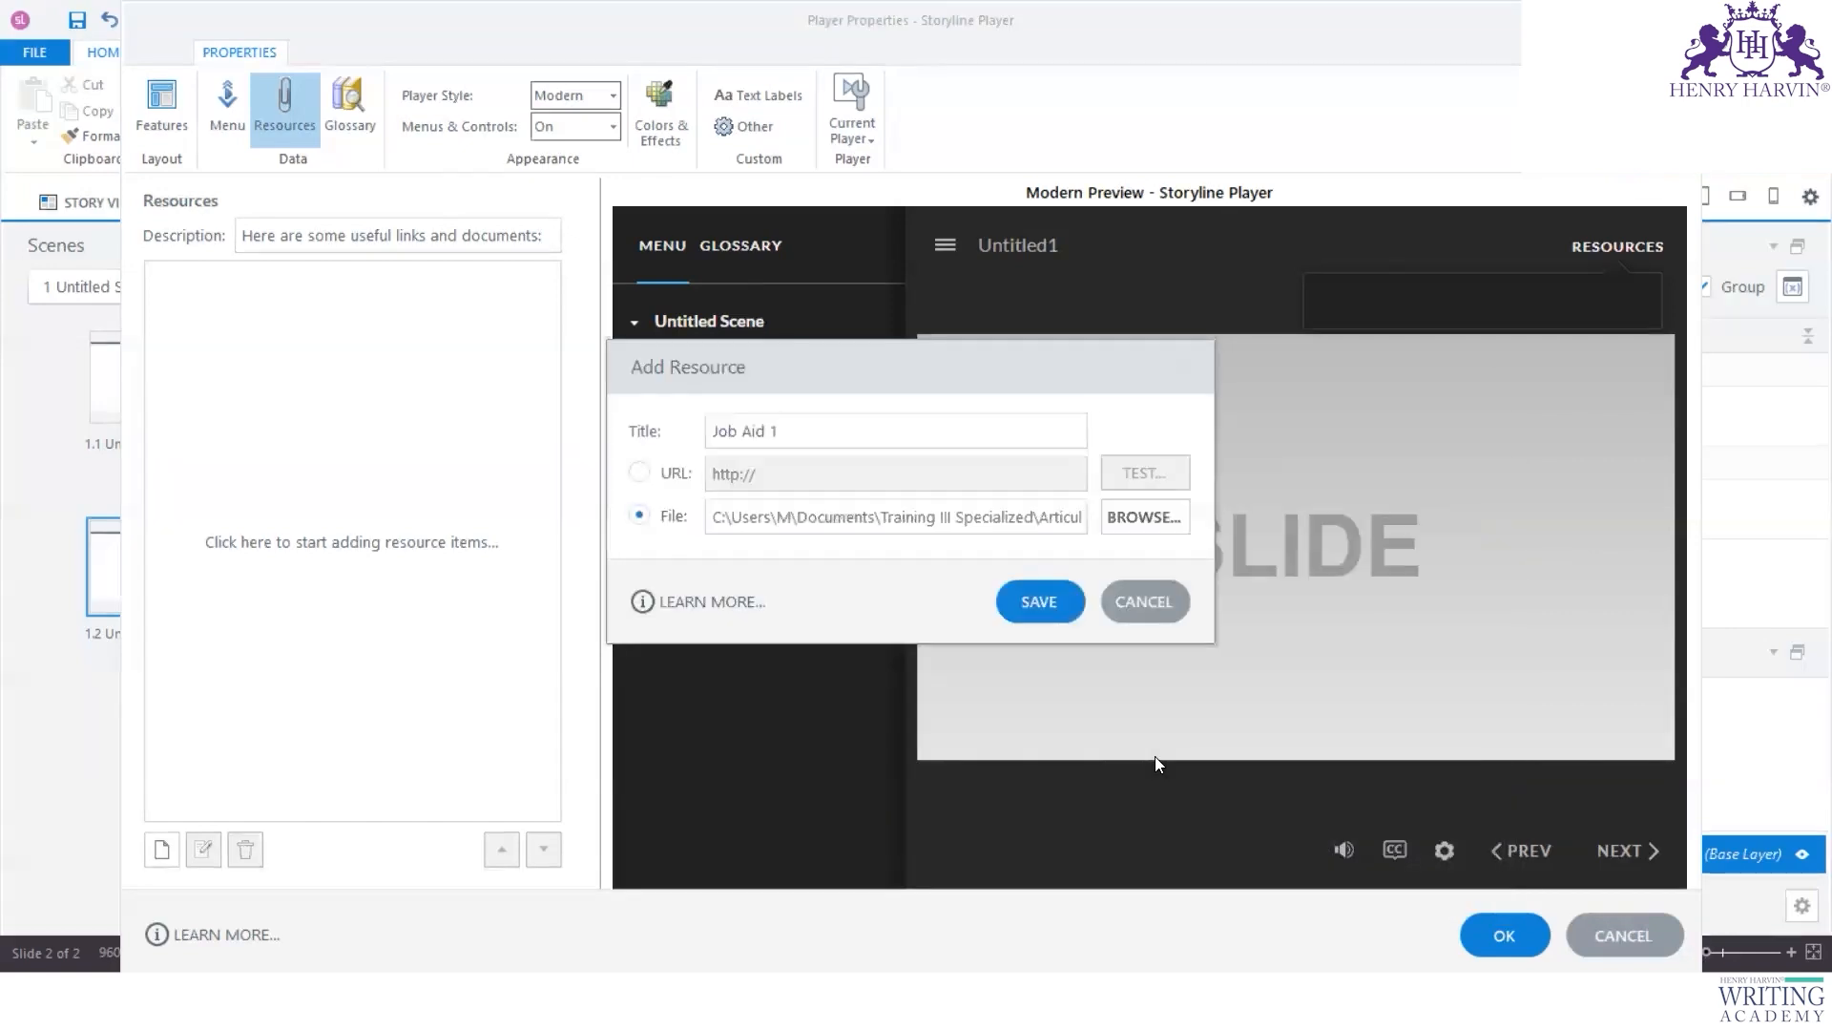
click(1057, 619)
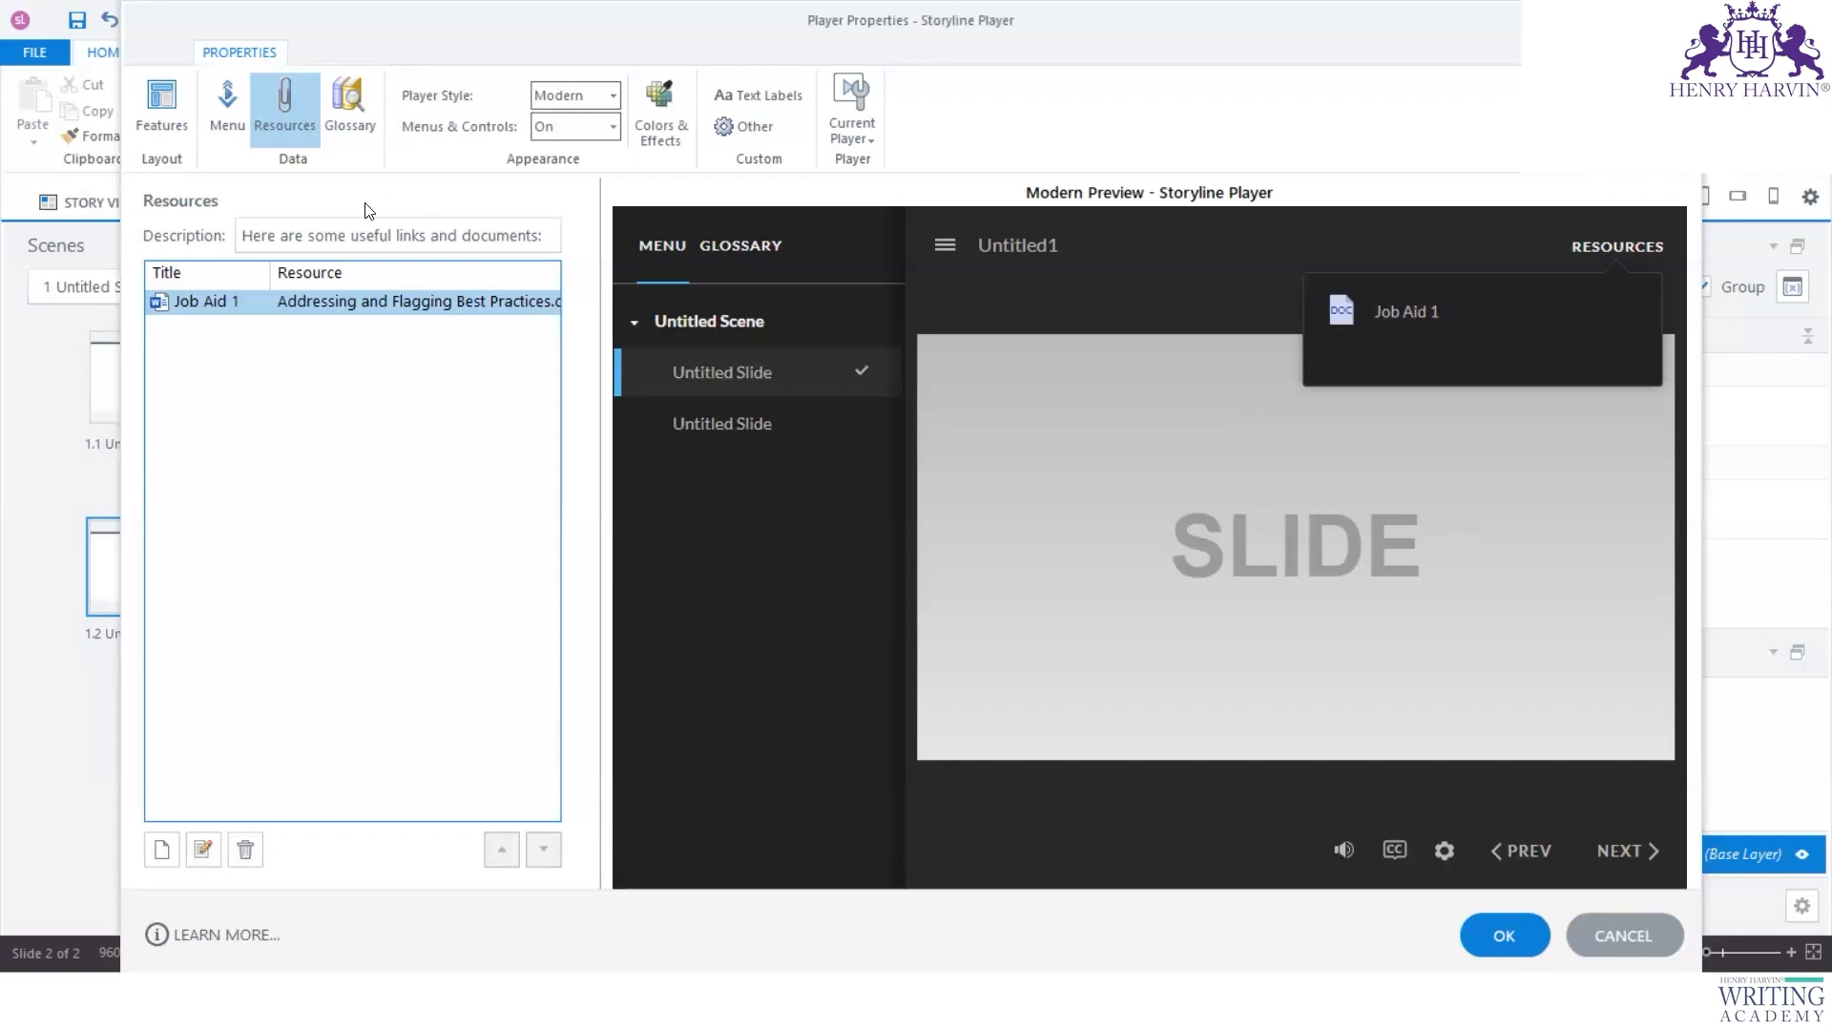
click(1609, 254)
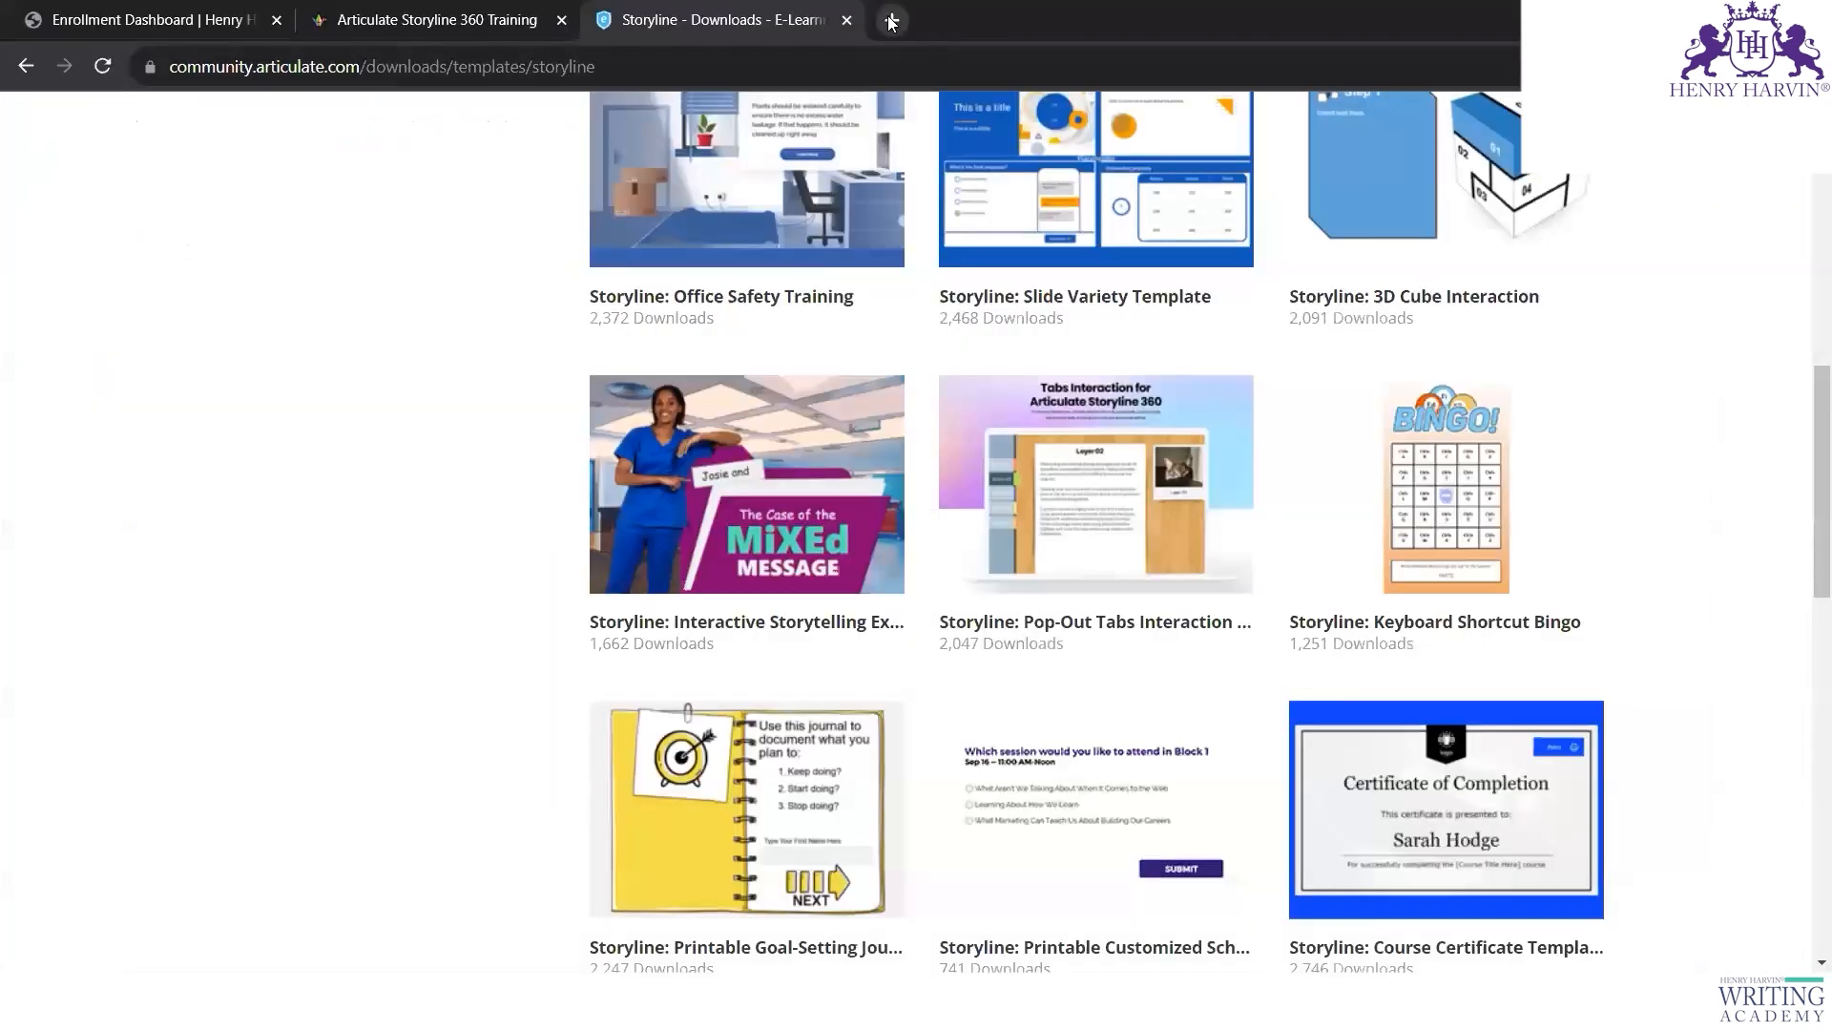
Step: In a new tab of the web browser, search Google for "email etiquette" and refine the search to "email etiquette do's and don'ts"
click(890, 21)
text(email)
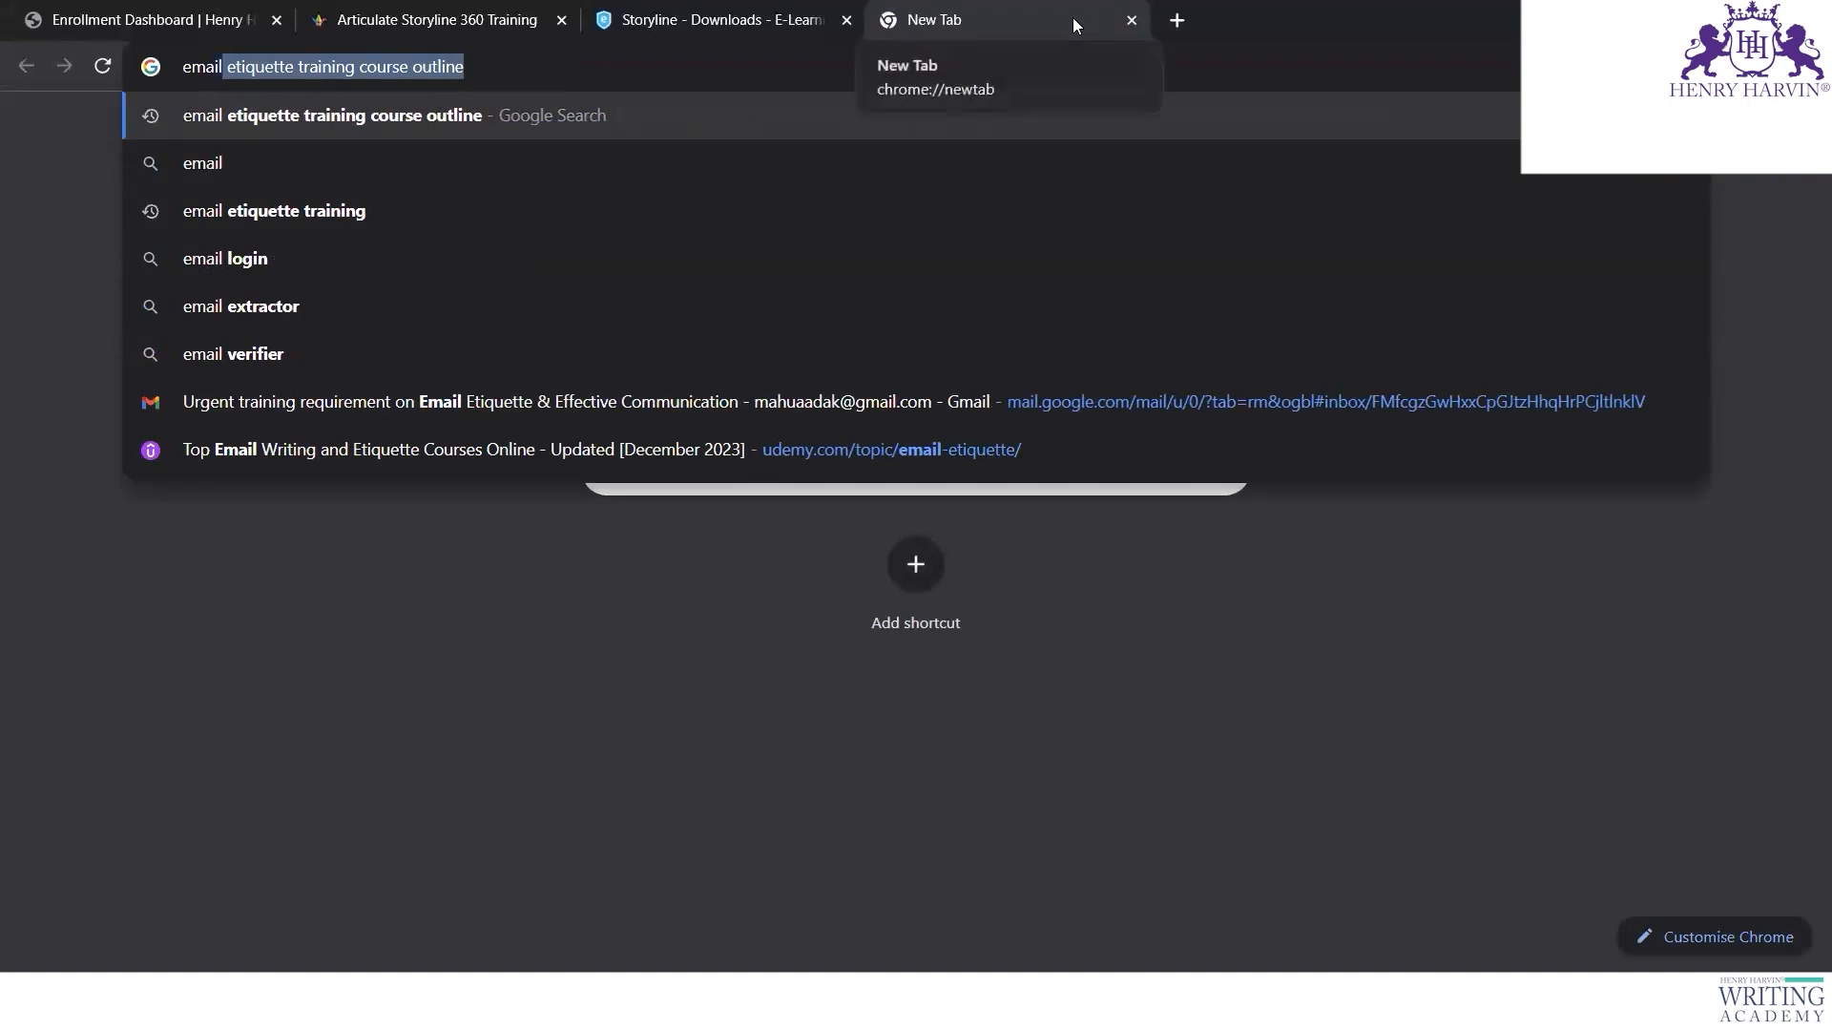
click(285, 65)
drag(285, 65, 490, 46)
key(BackSpace)
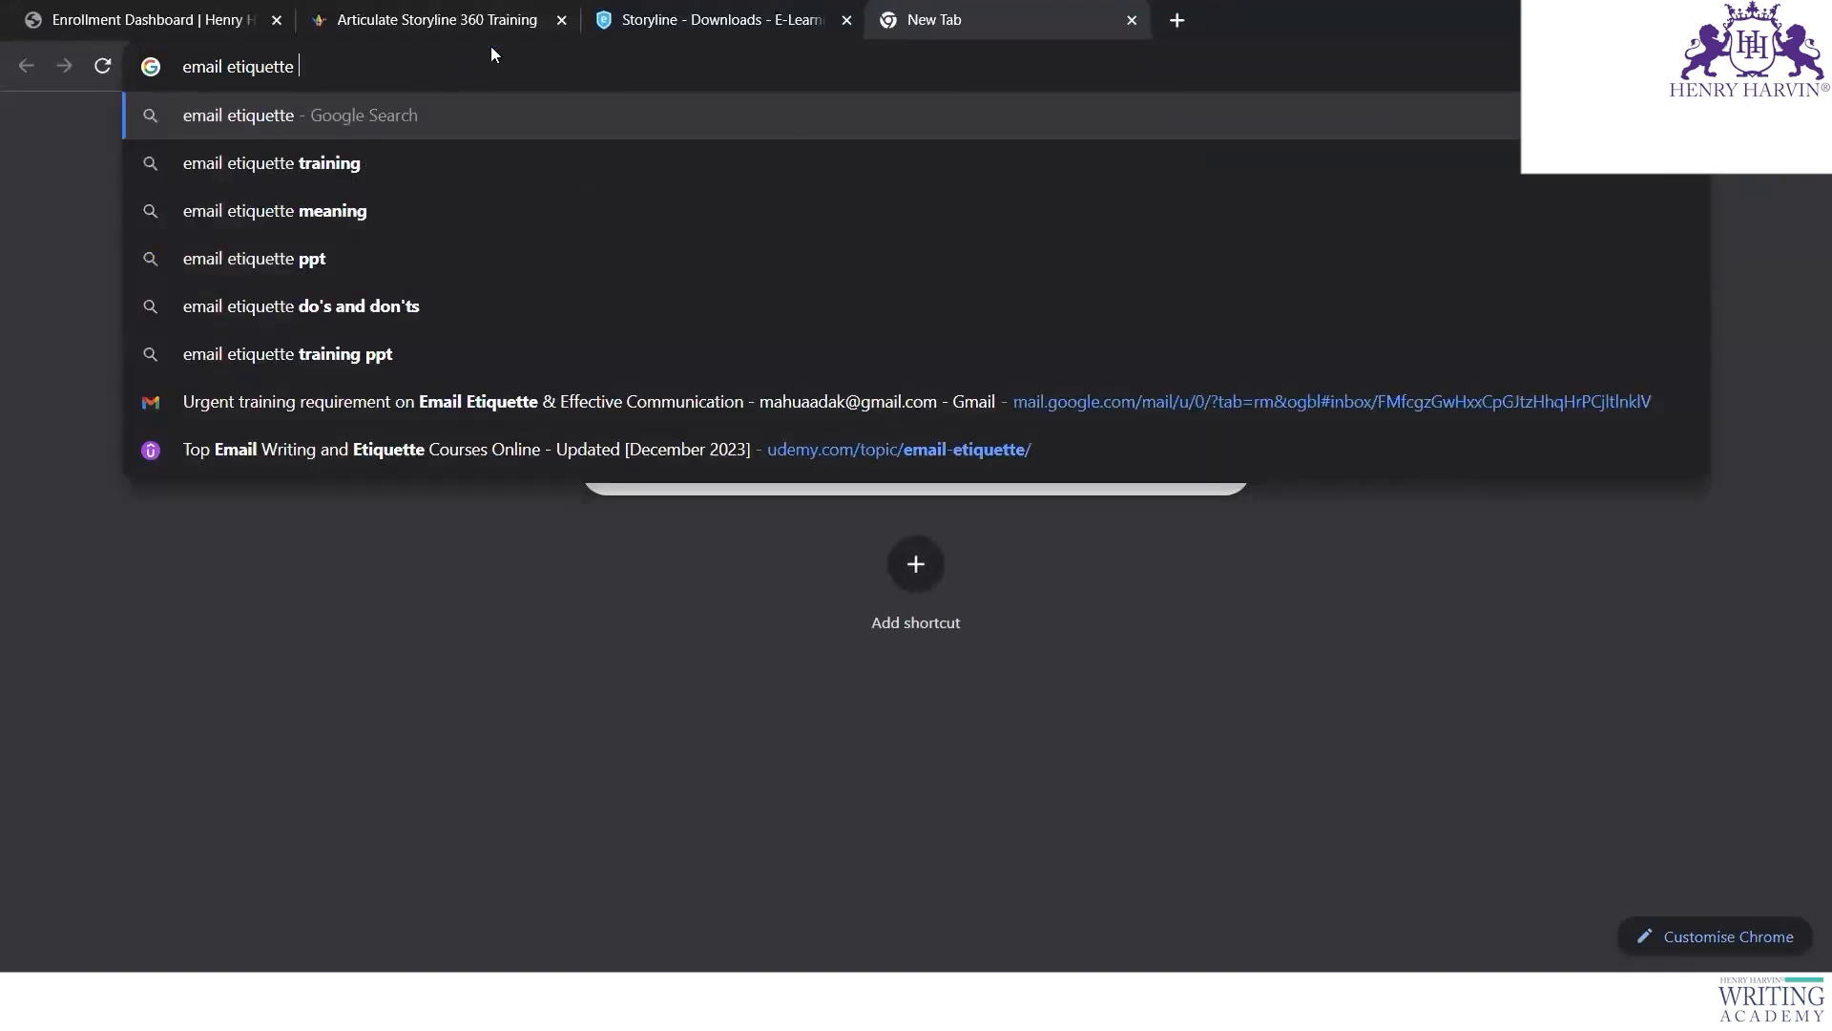
key(Return)
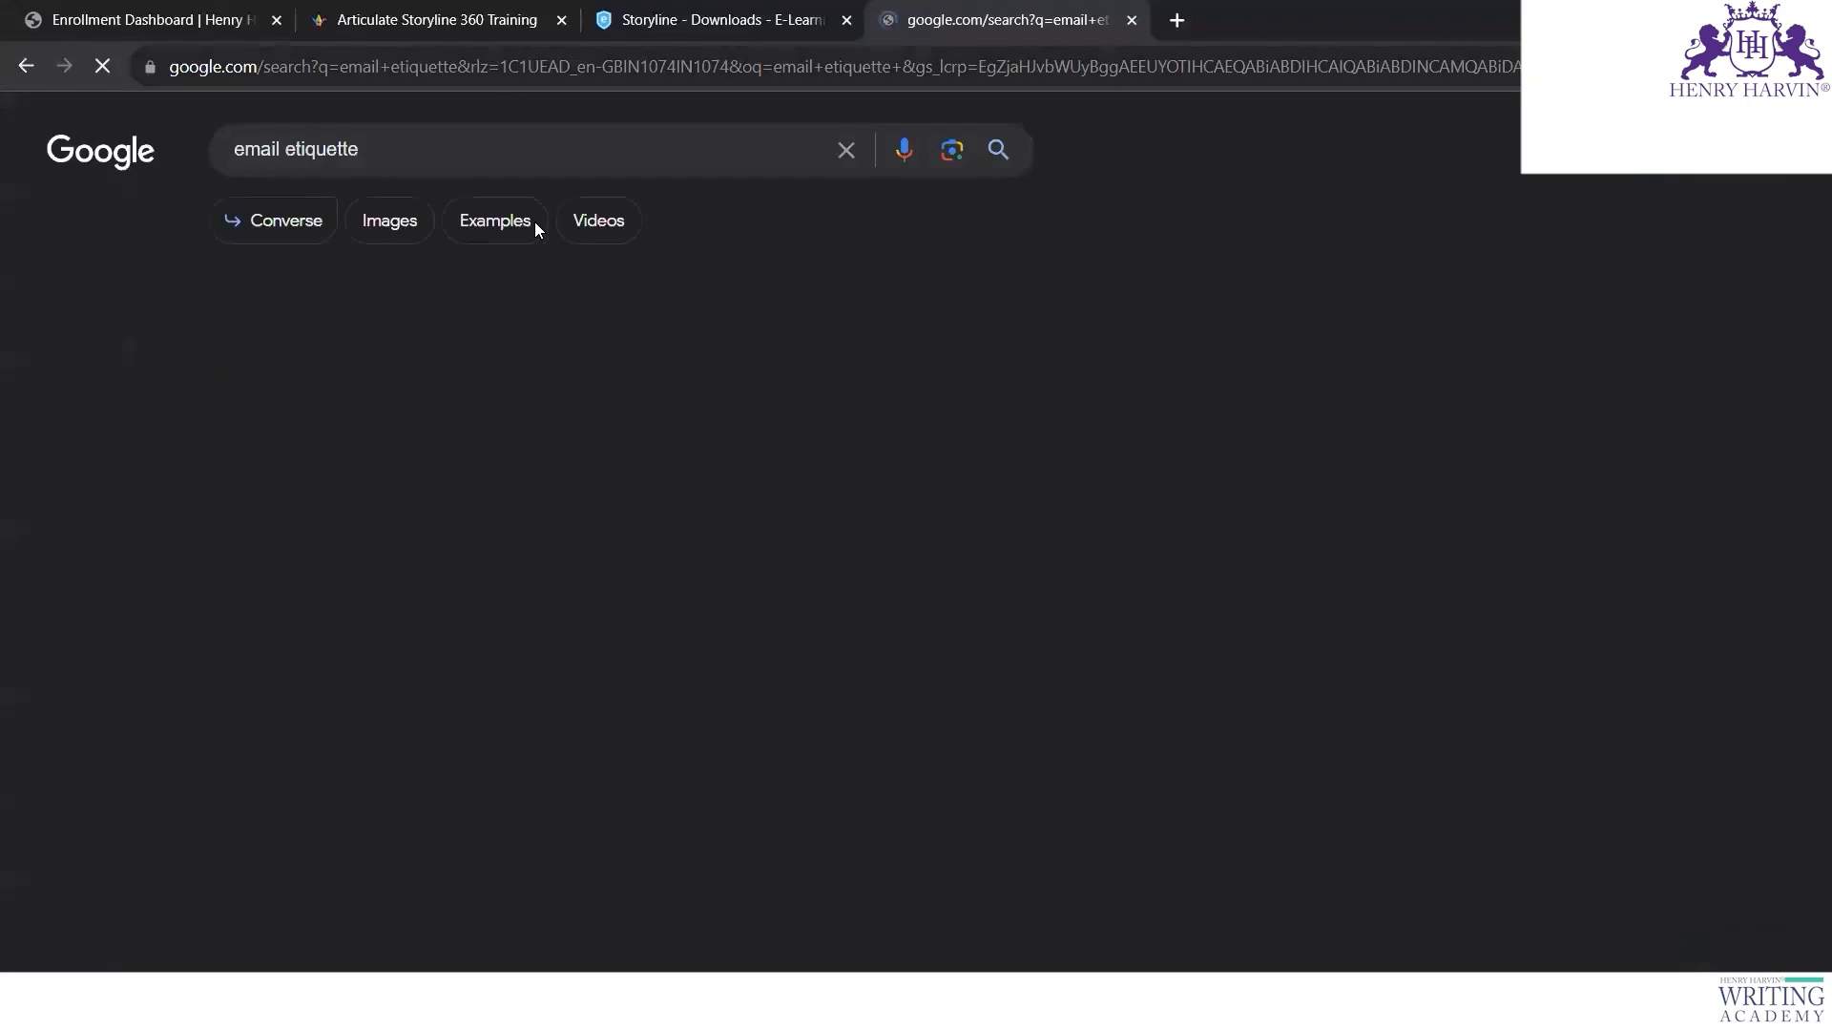
click(384, 143)
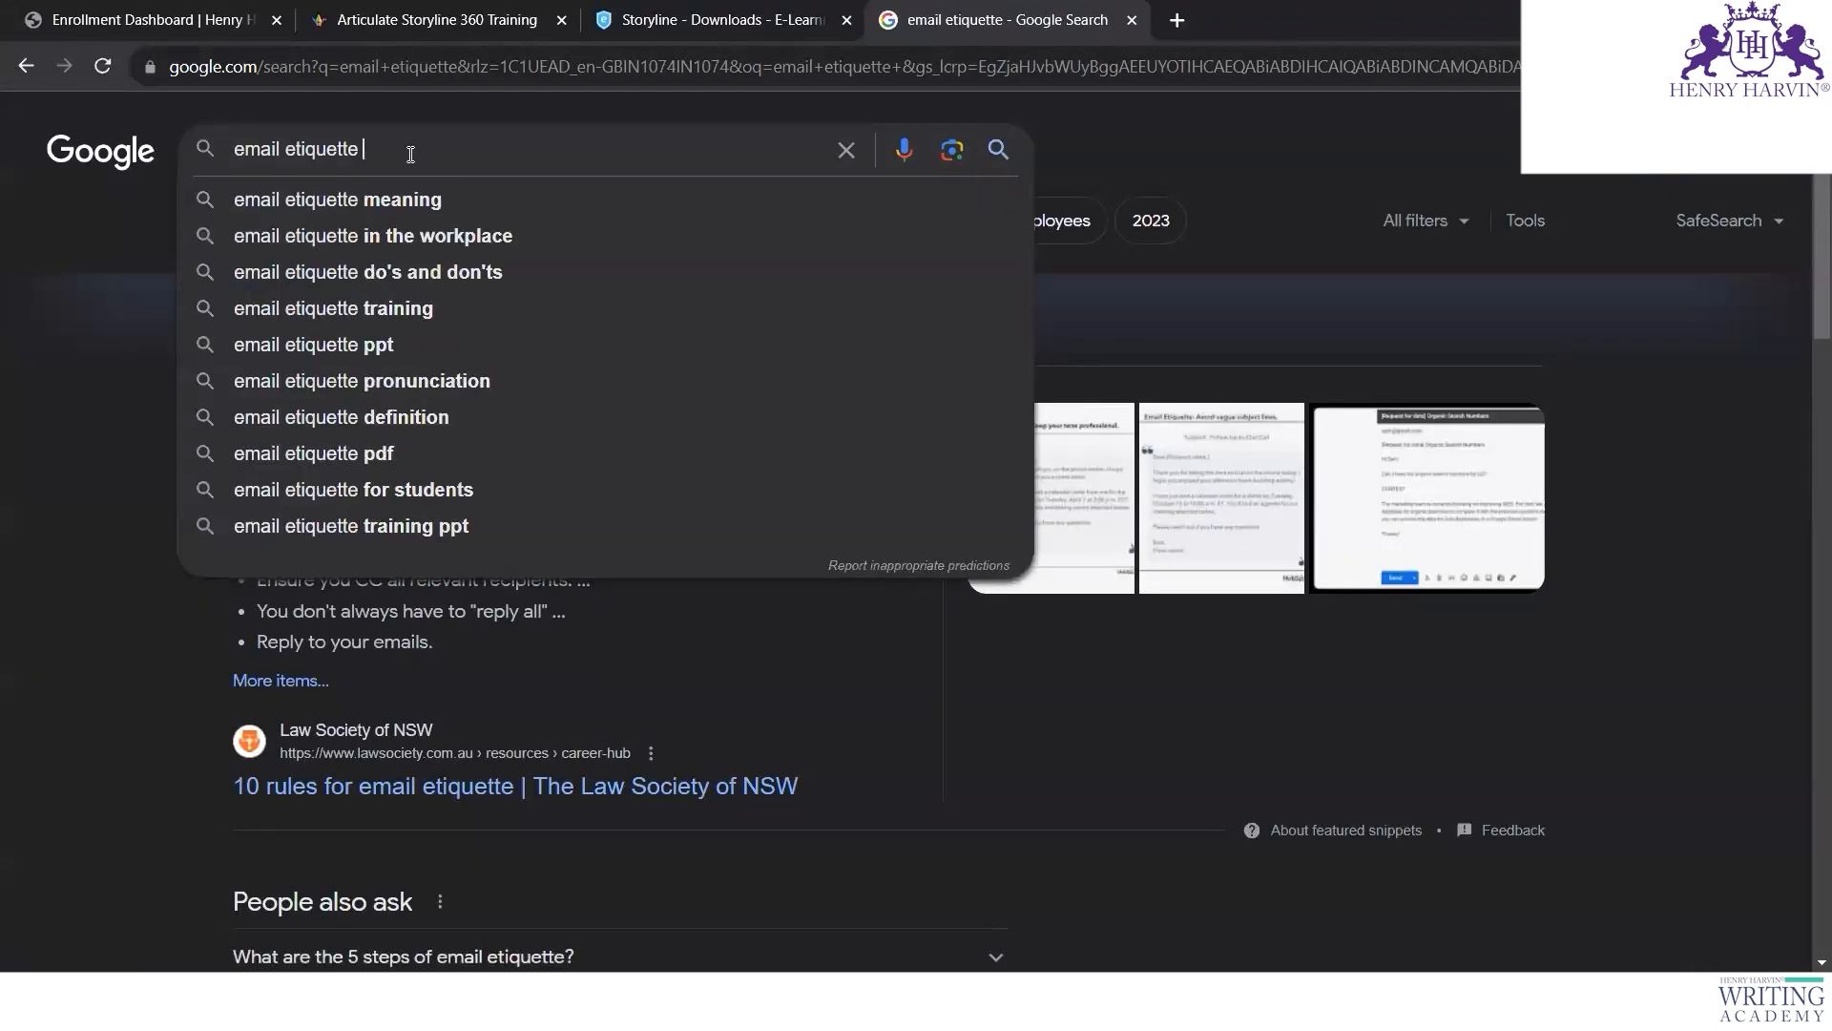
click(464, 271)
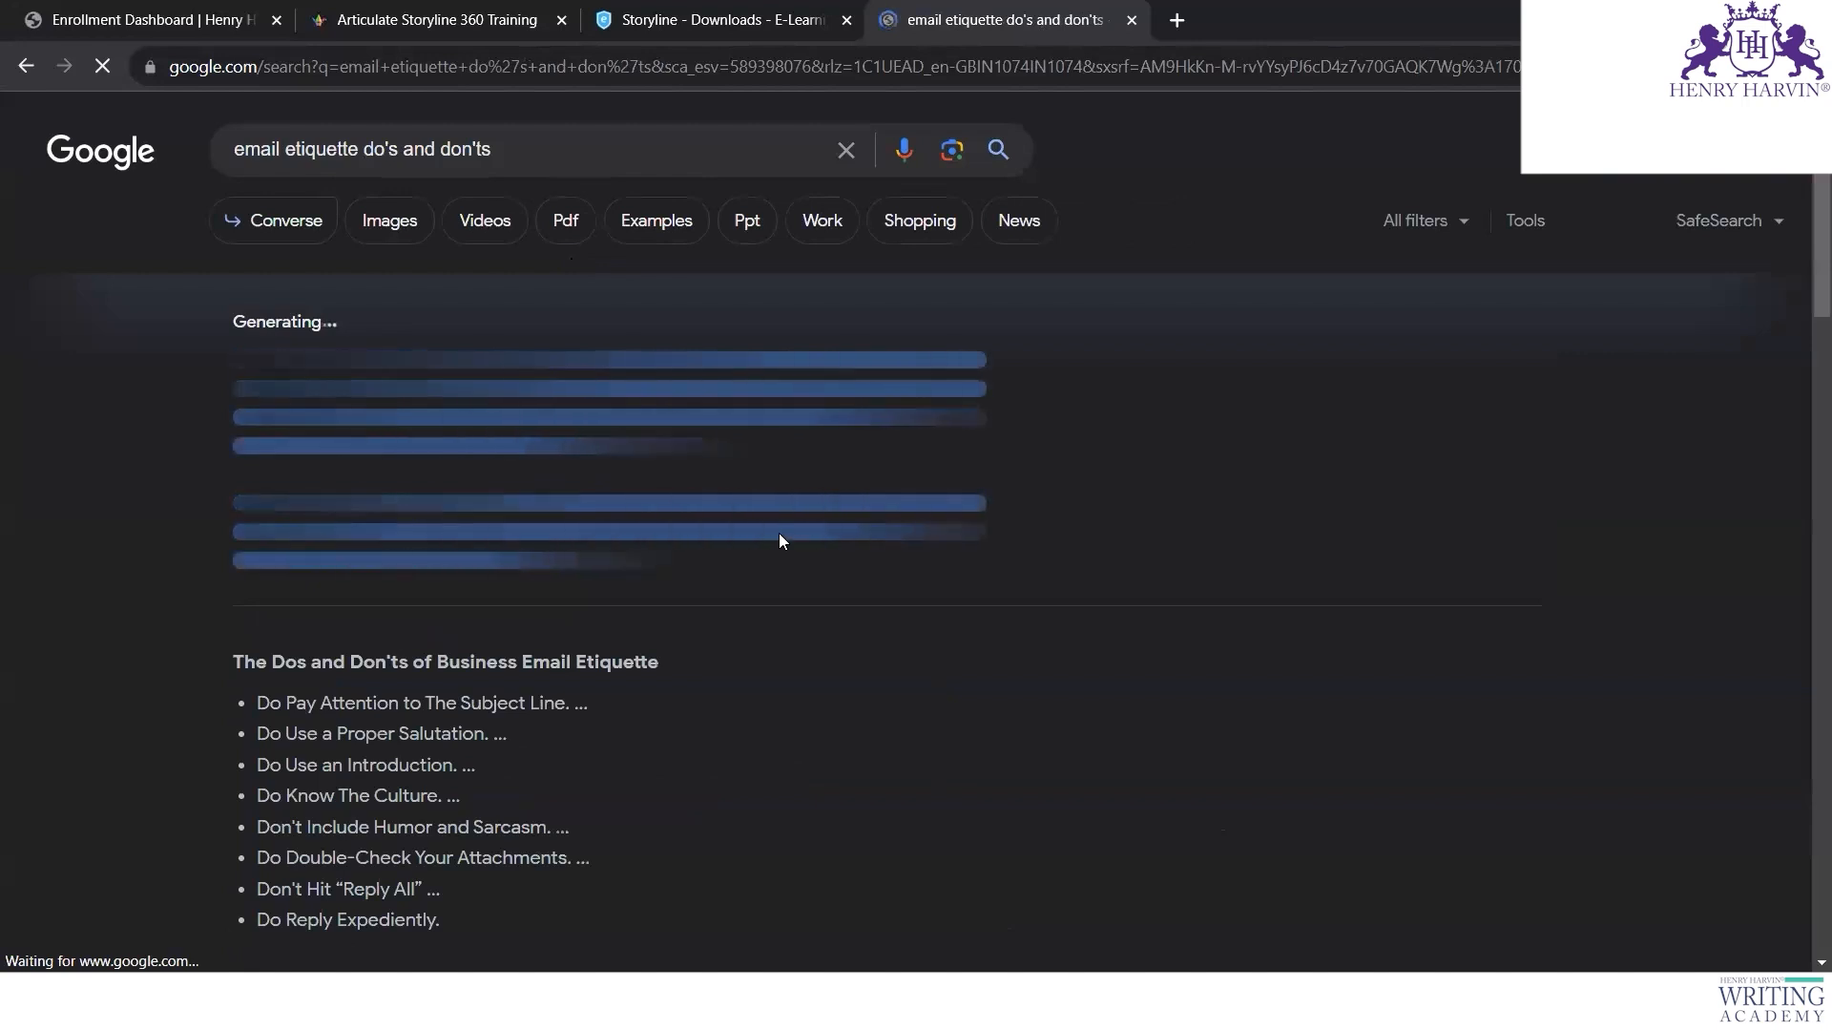
Step: Open the Business News Daily article on the dos and don'ts of professional emails from the search results
scroll(783, 539, down, 5)
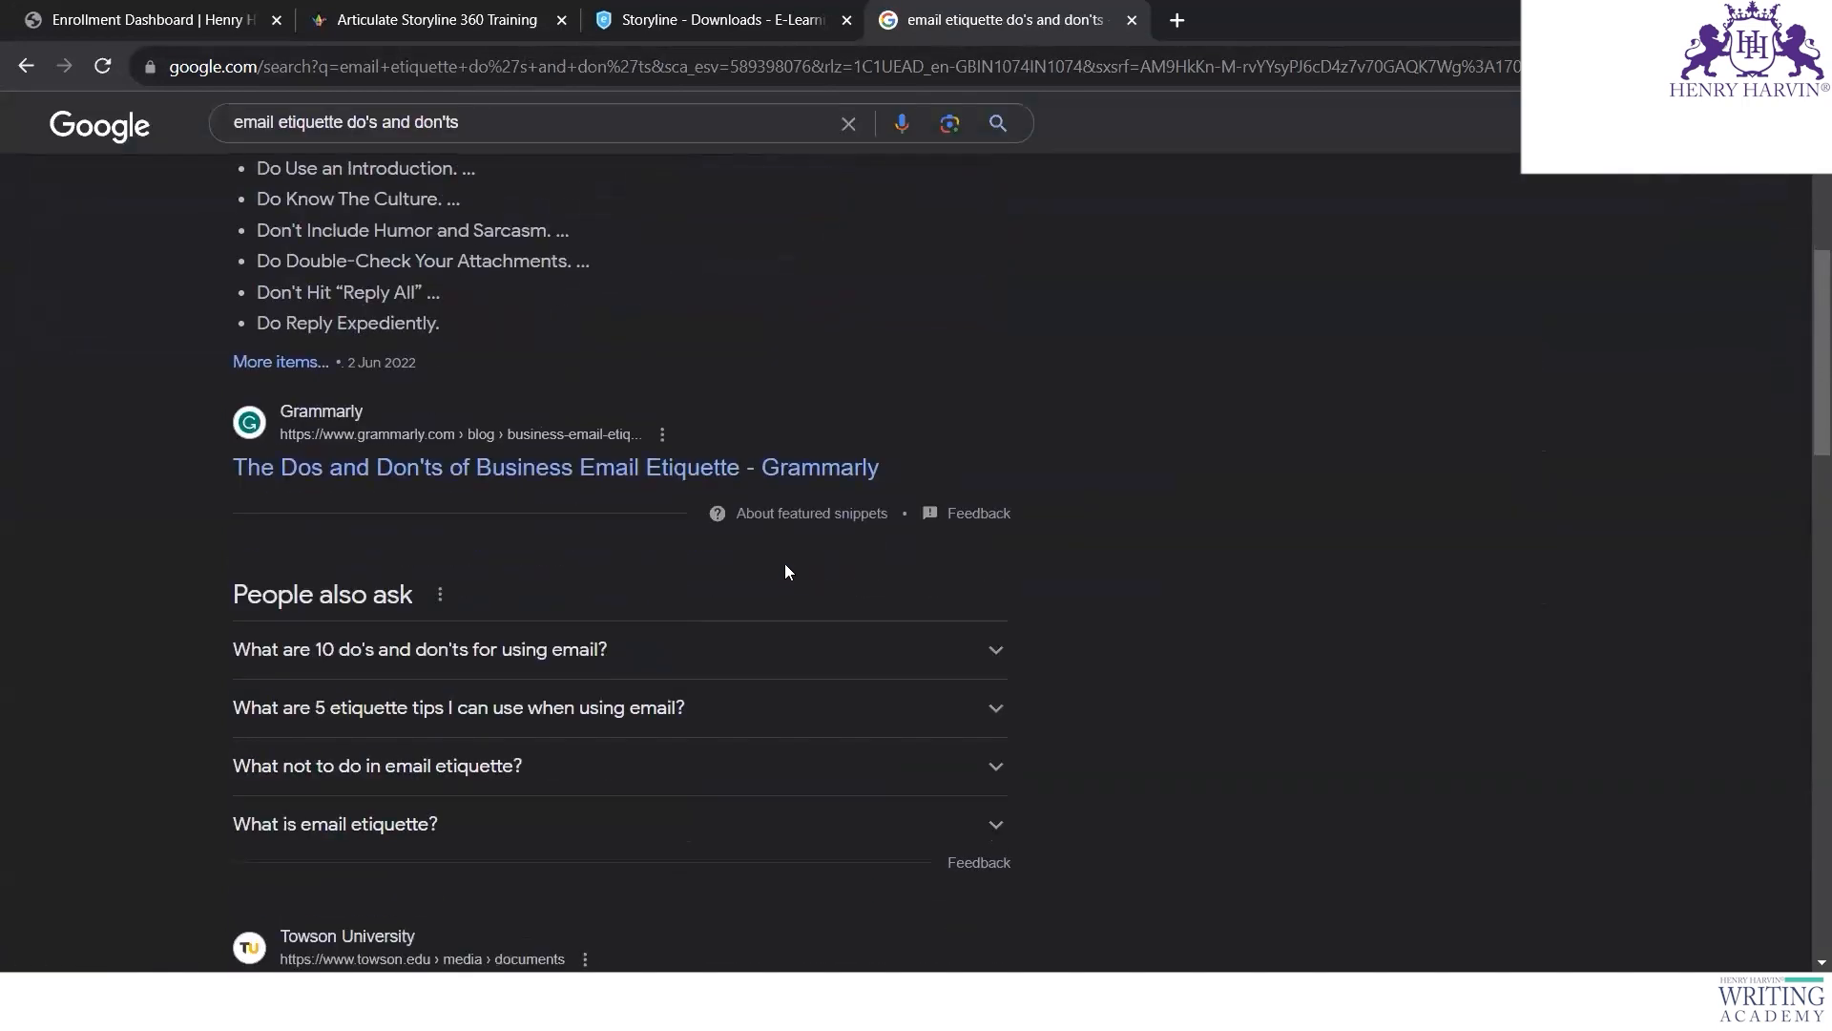
scroll(782, 582, down, 6)
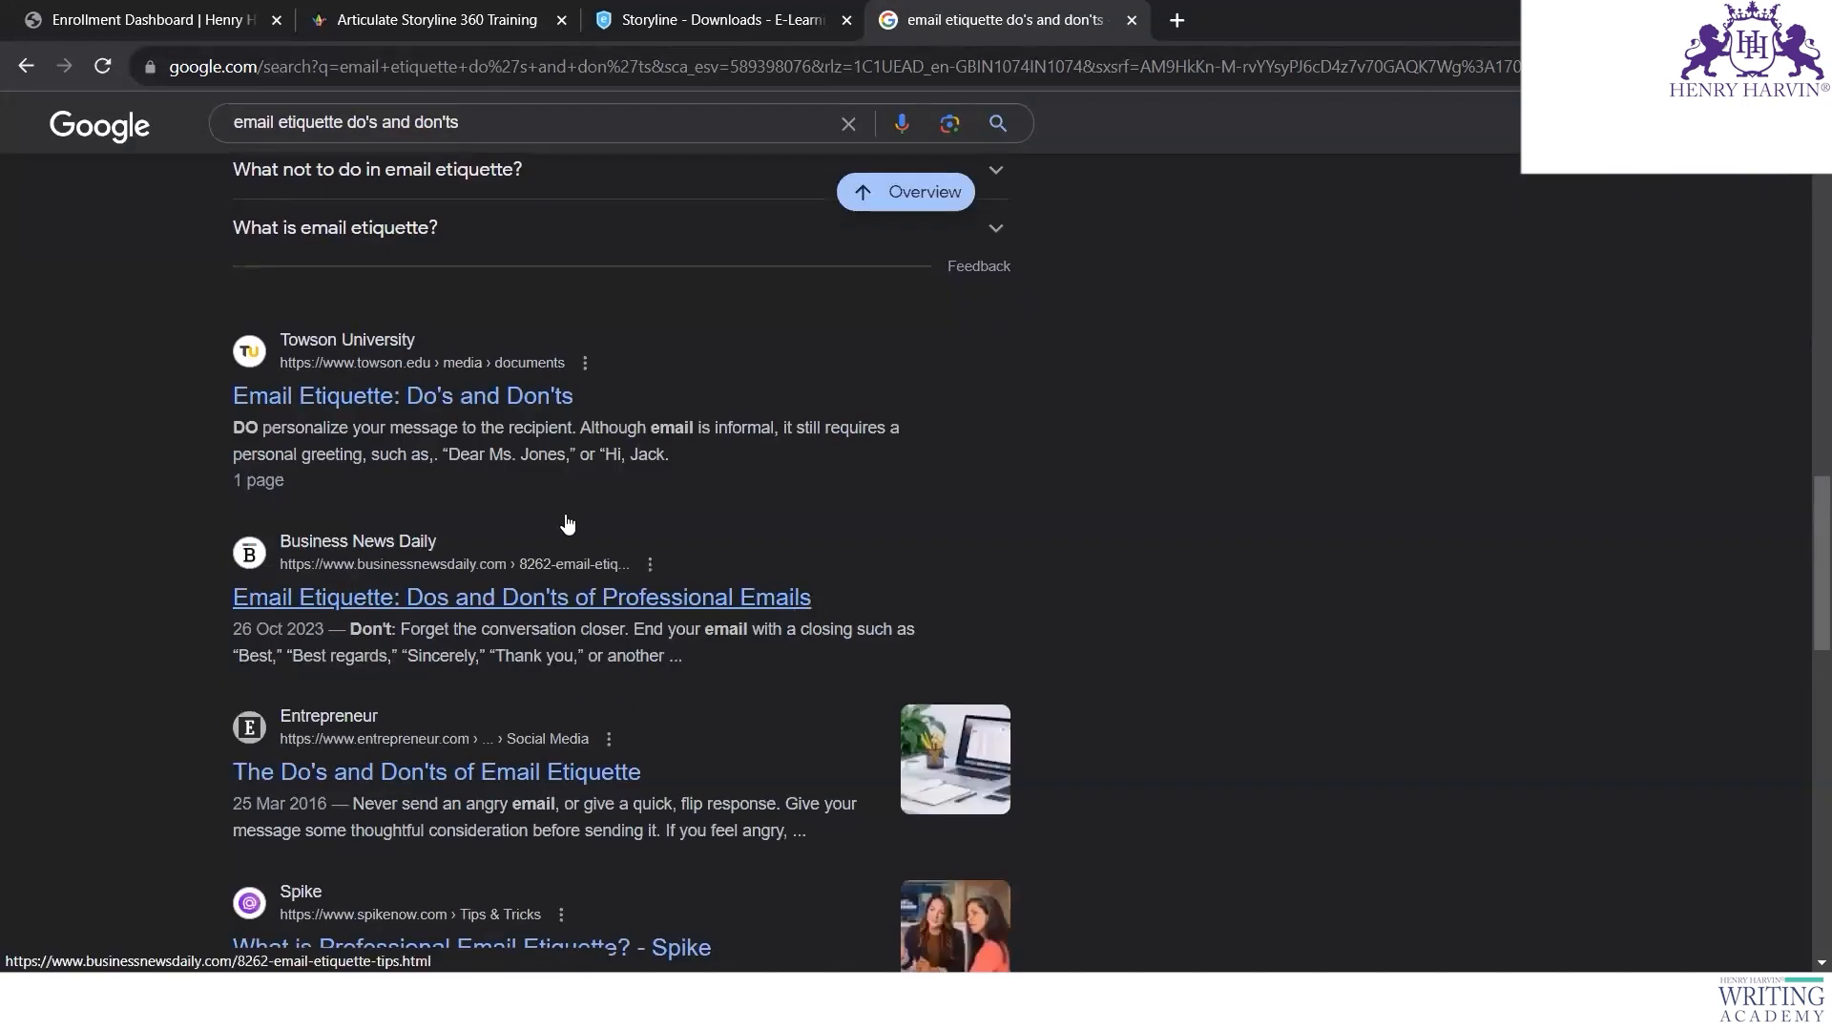
right_click(524, 401)
click(572, 418)
click(1240, 20)
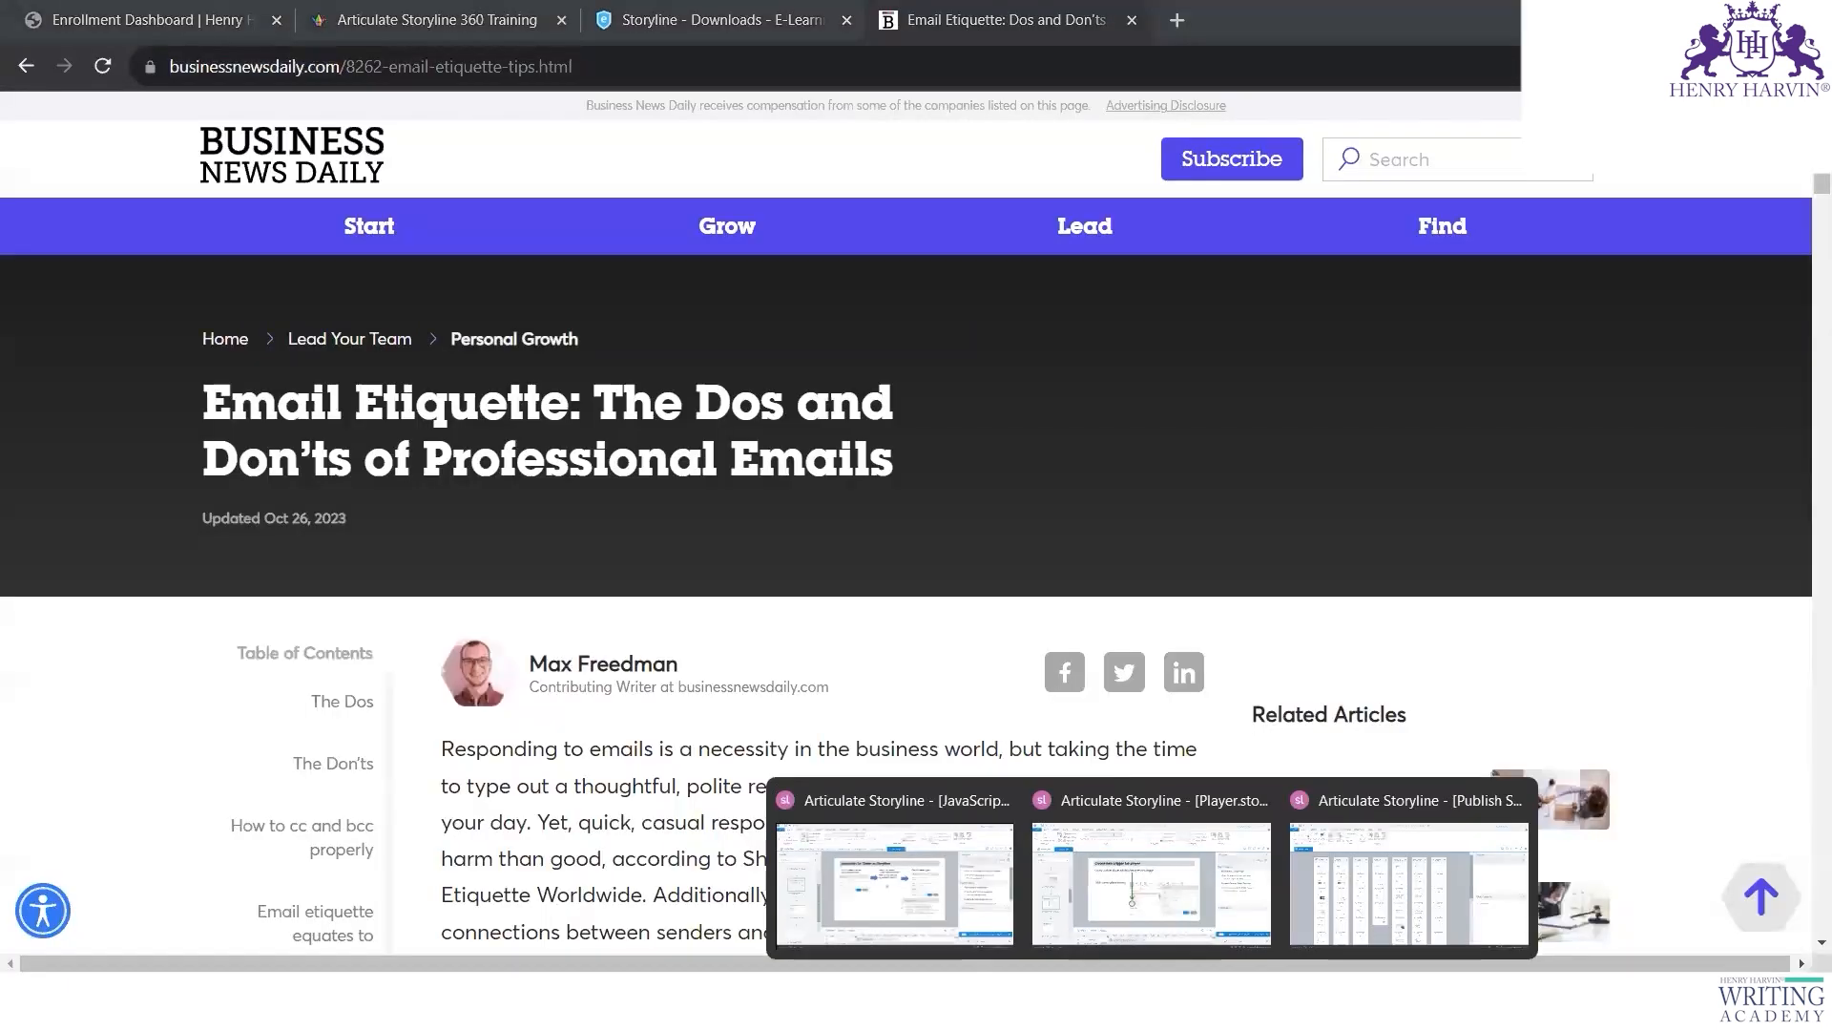
mouse_move(1257, 999)
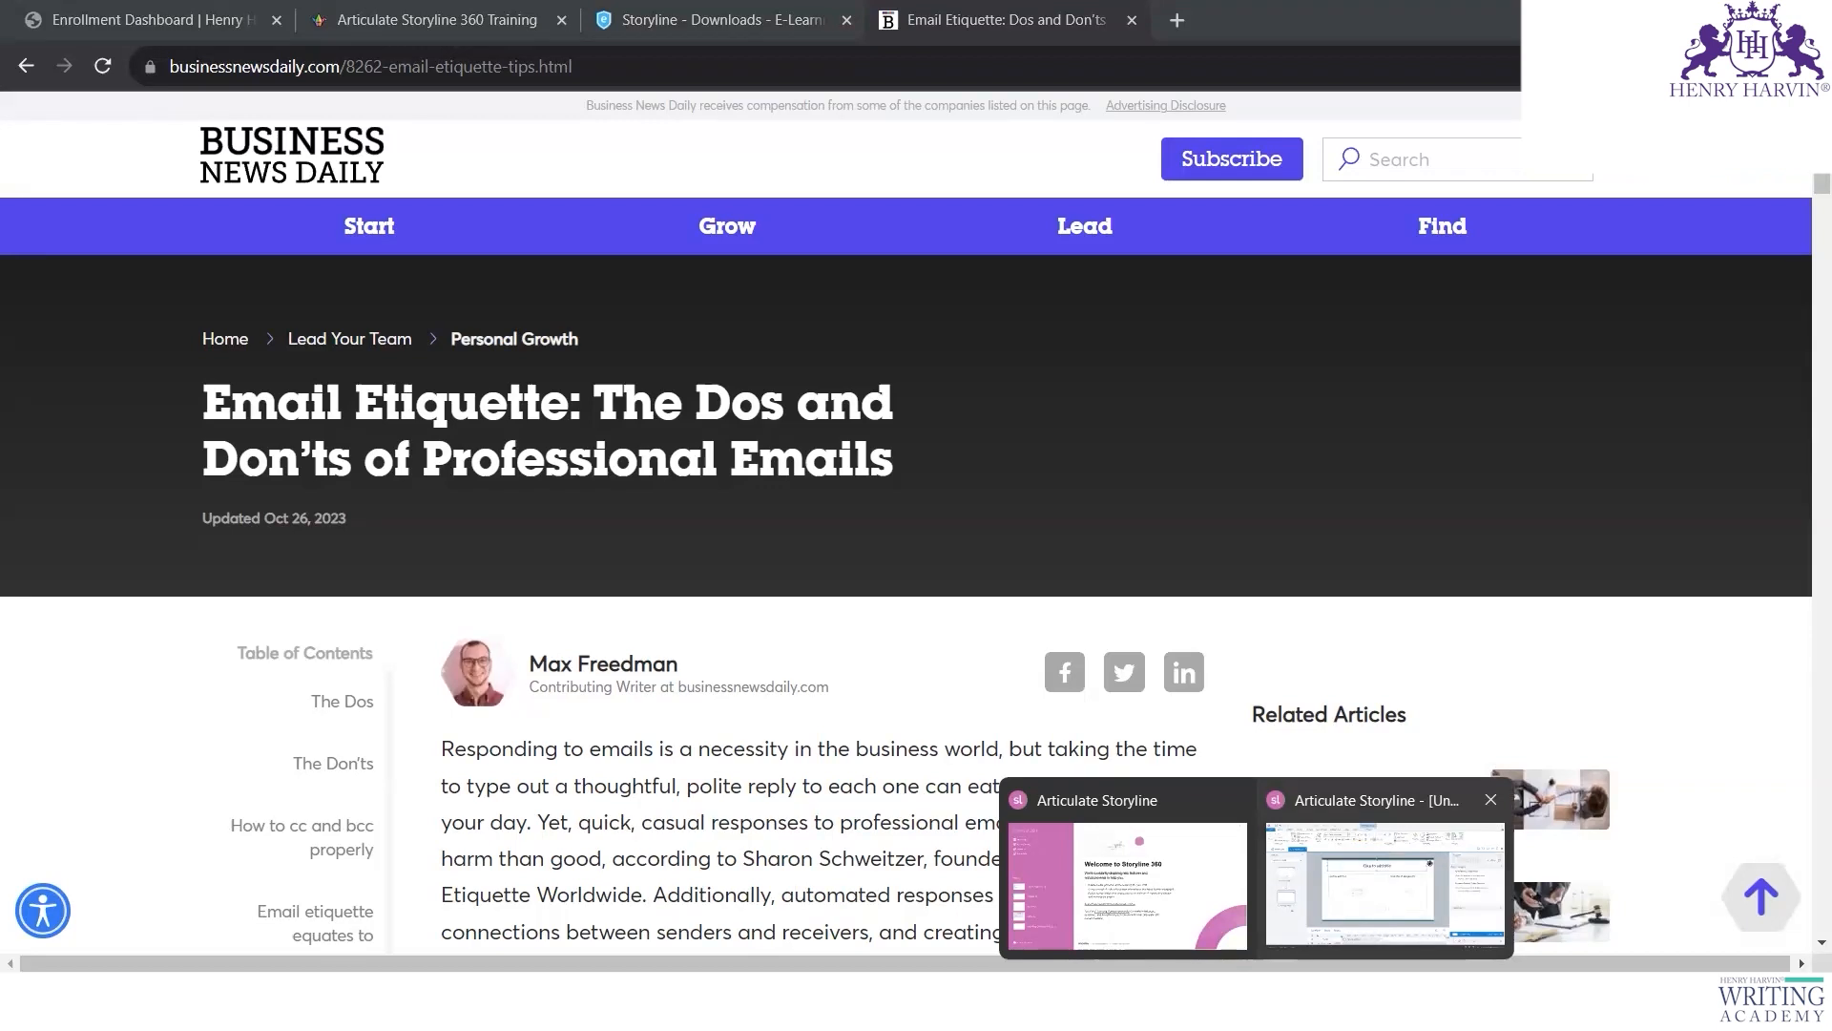
mouse_move(1152, 998)
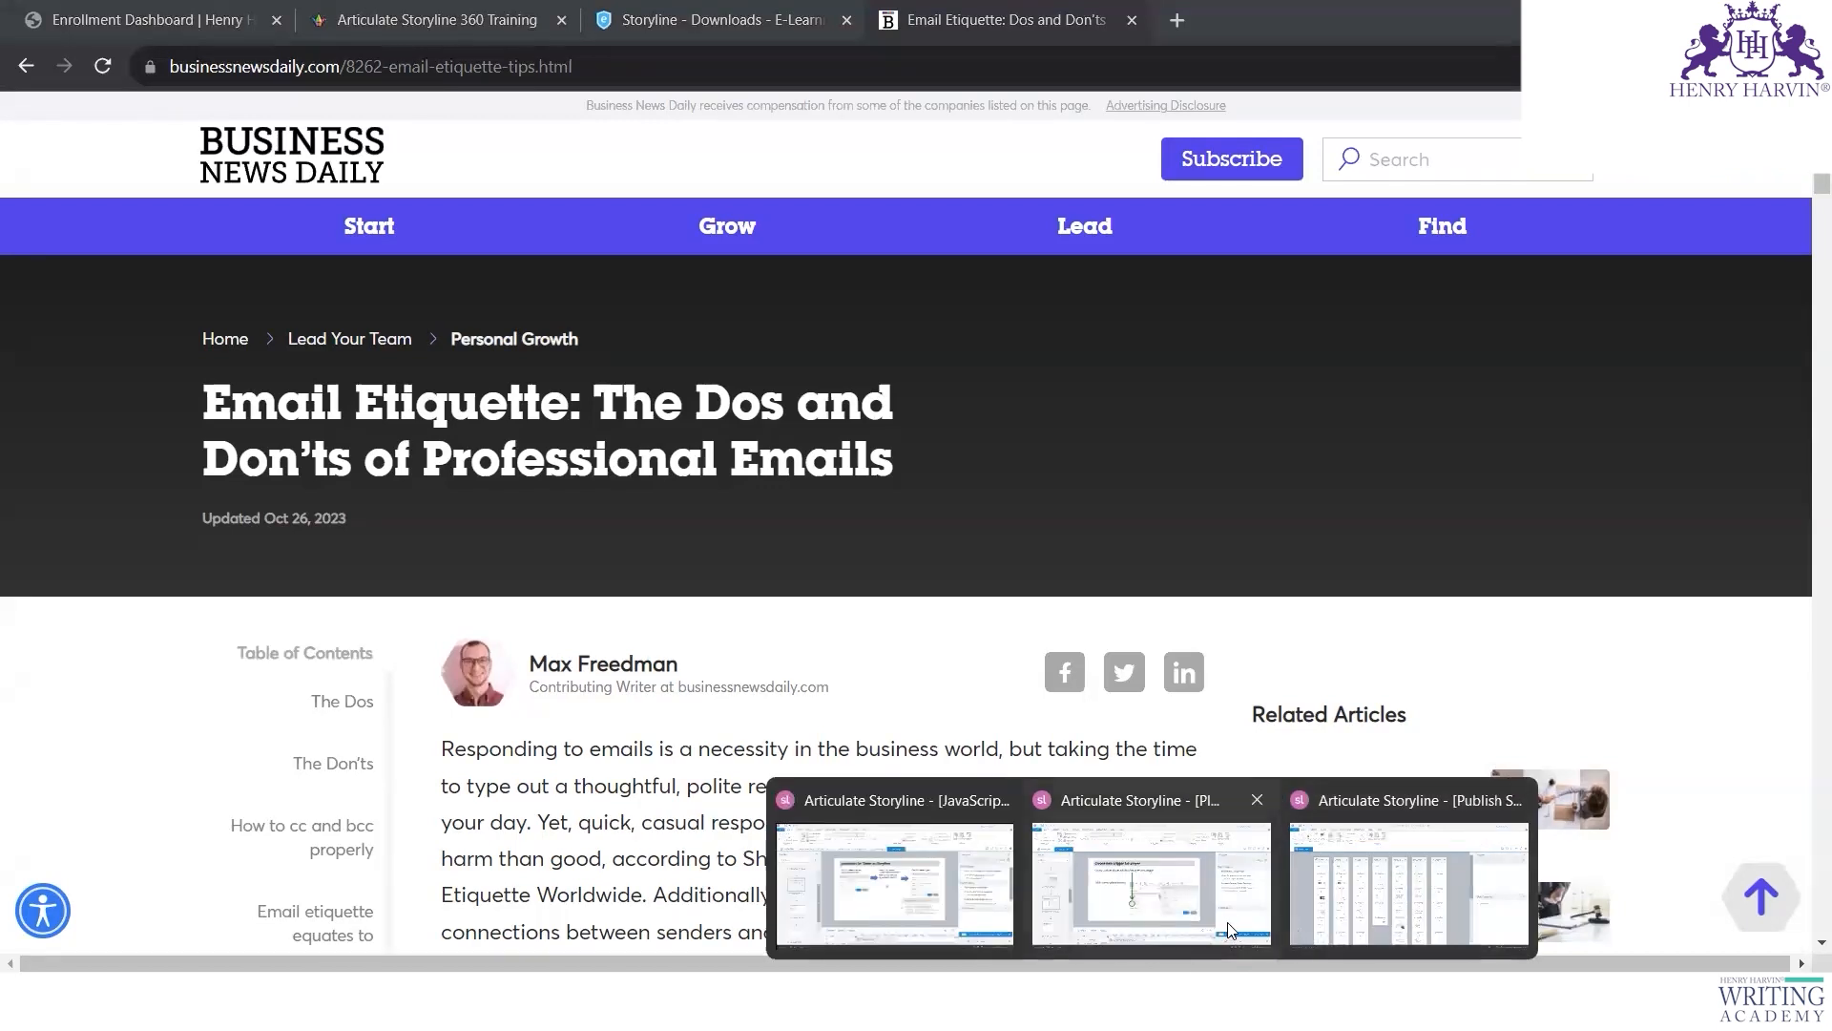
click(1326, 914)
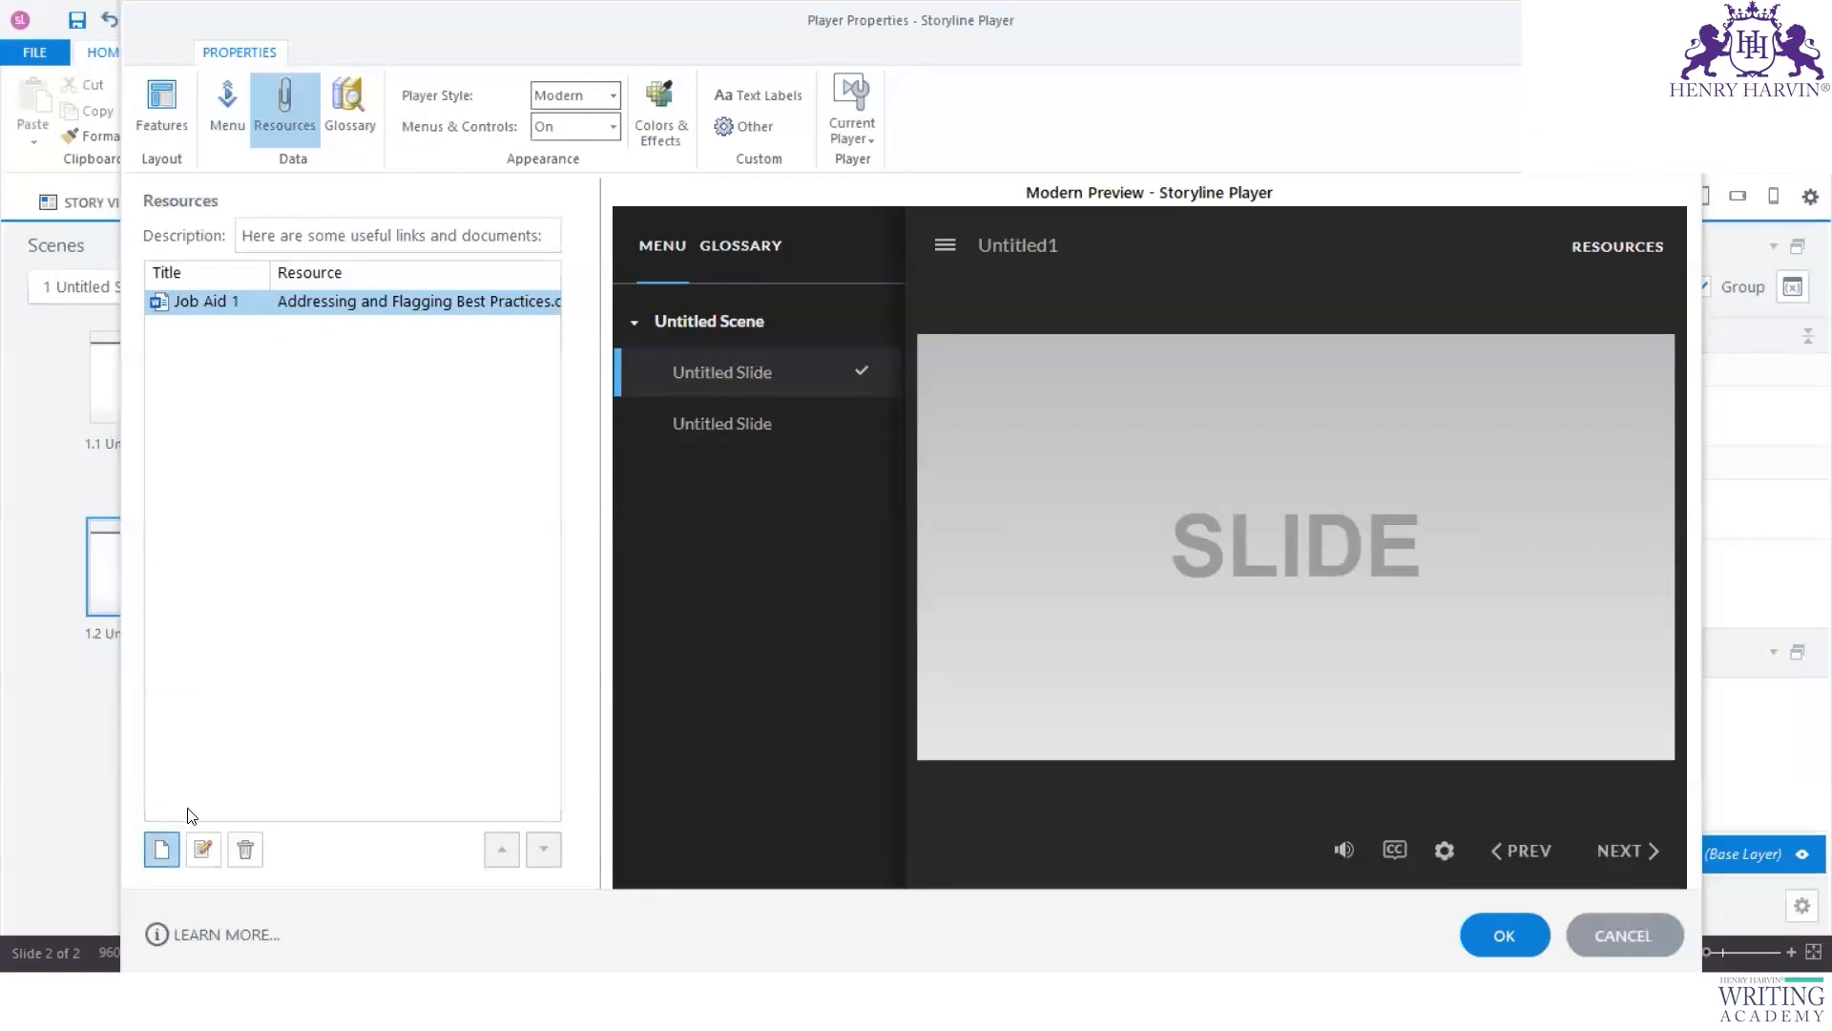
click(161, 849)
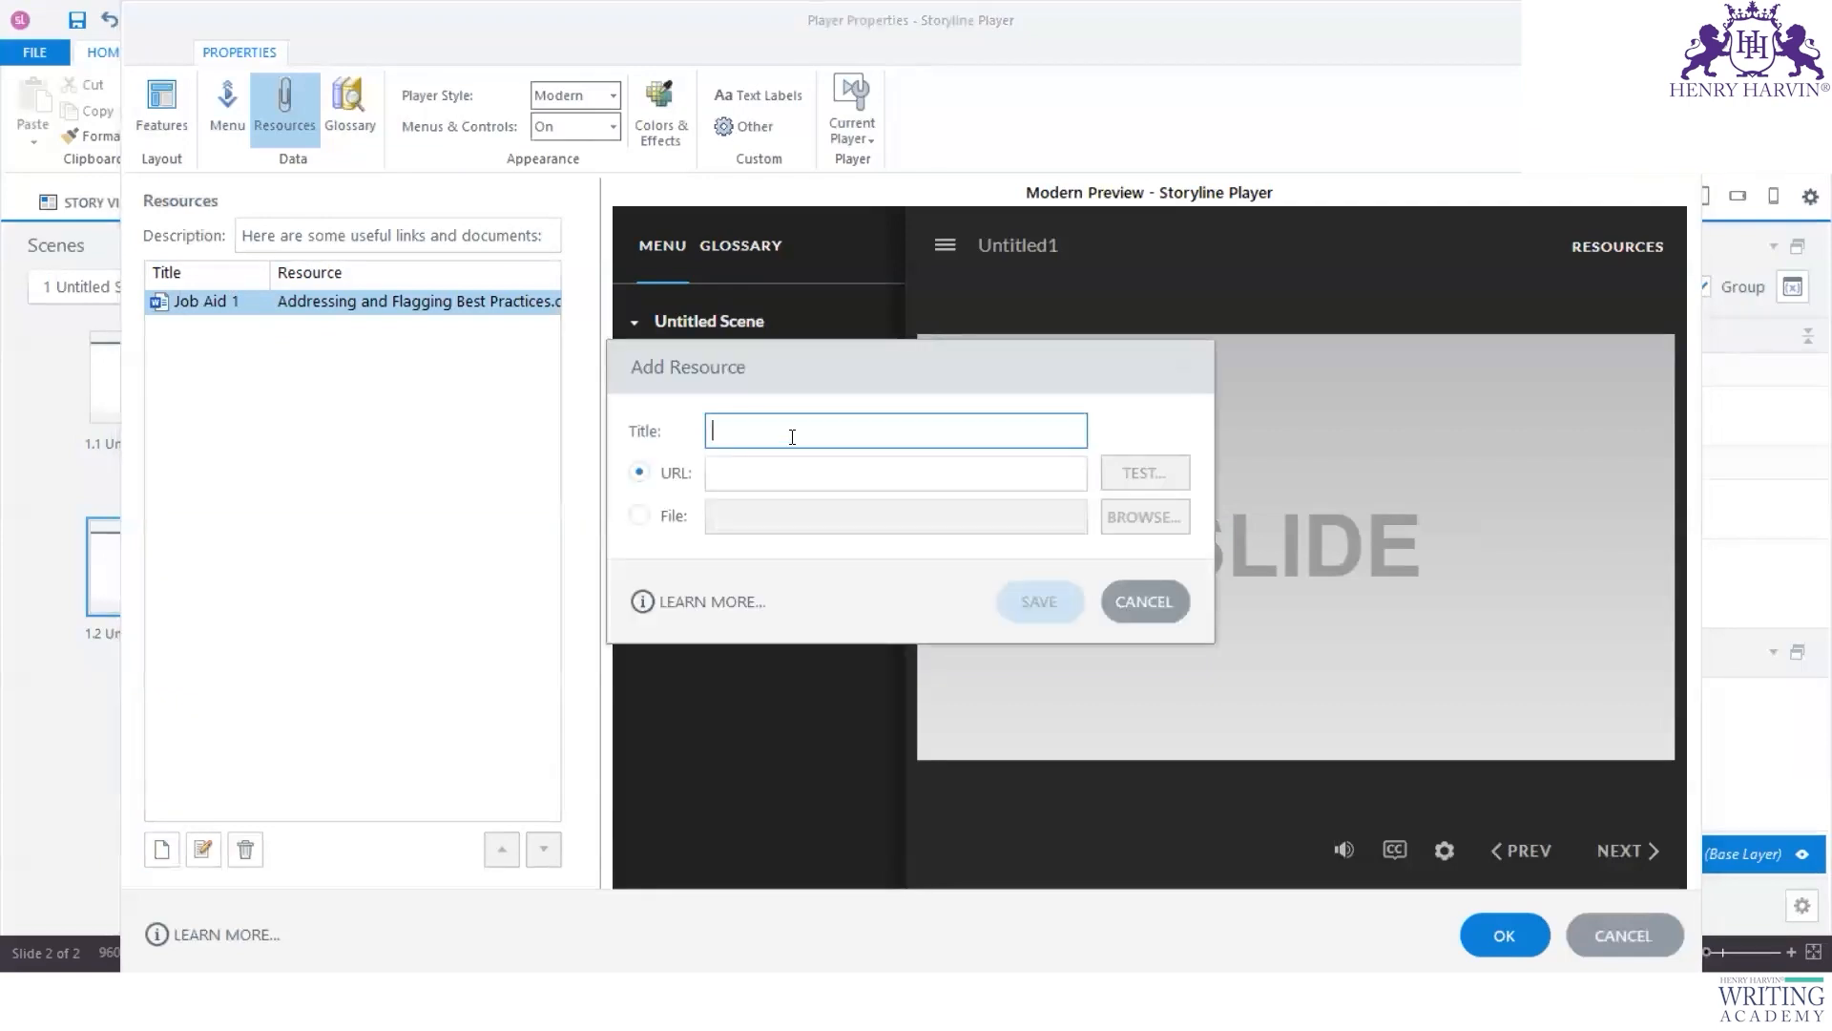
text(Email do's and don'ts)
click(787, 470)
text(https://www.businessnewsdaily.com/8262-email-etiquette-tips.html)
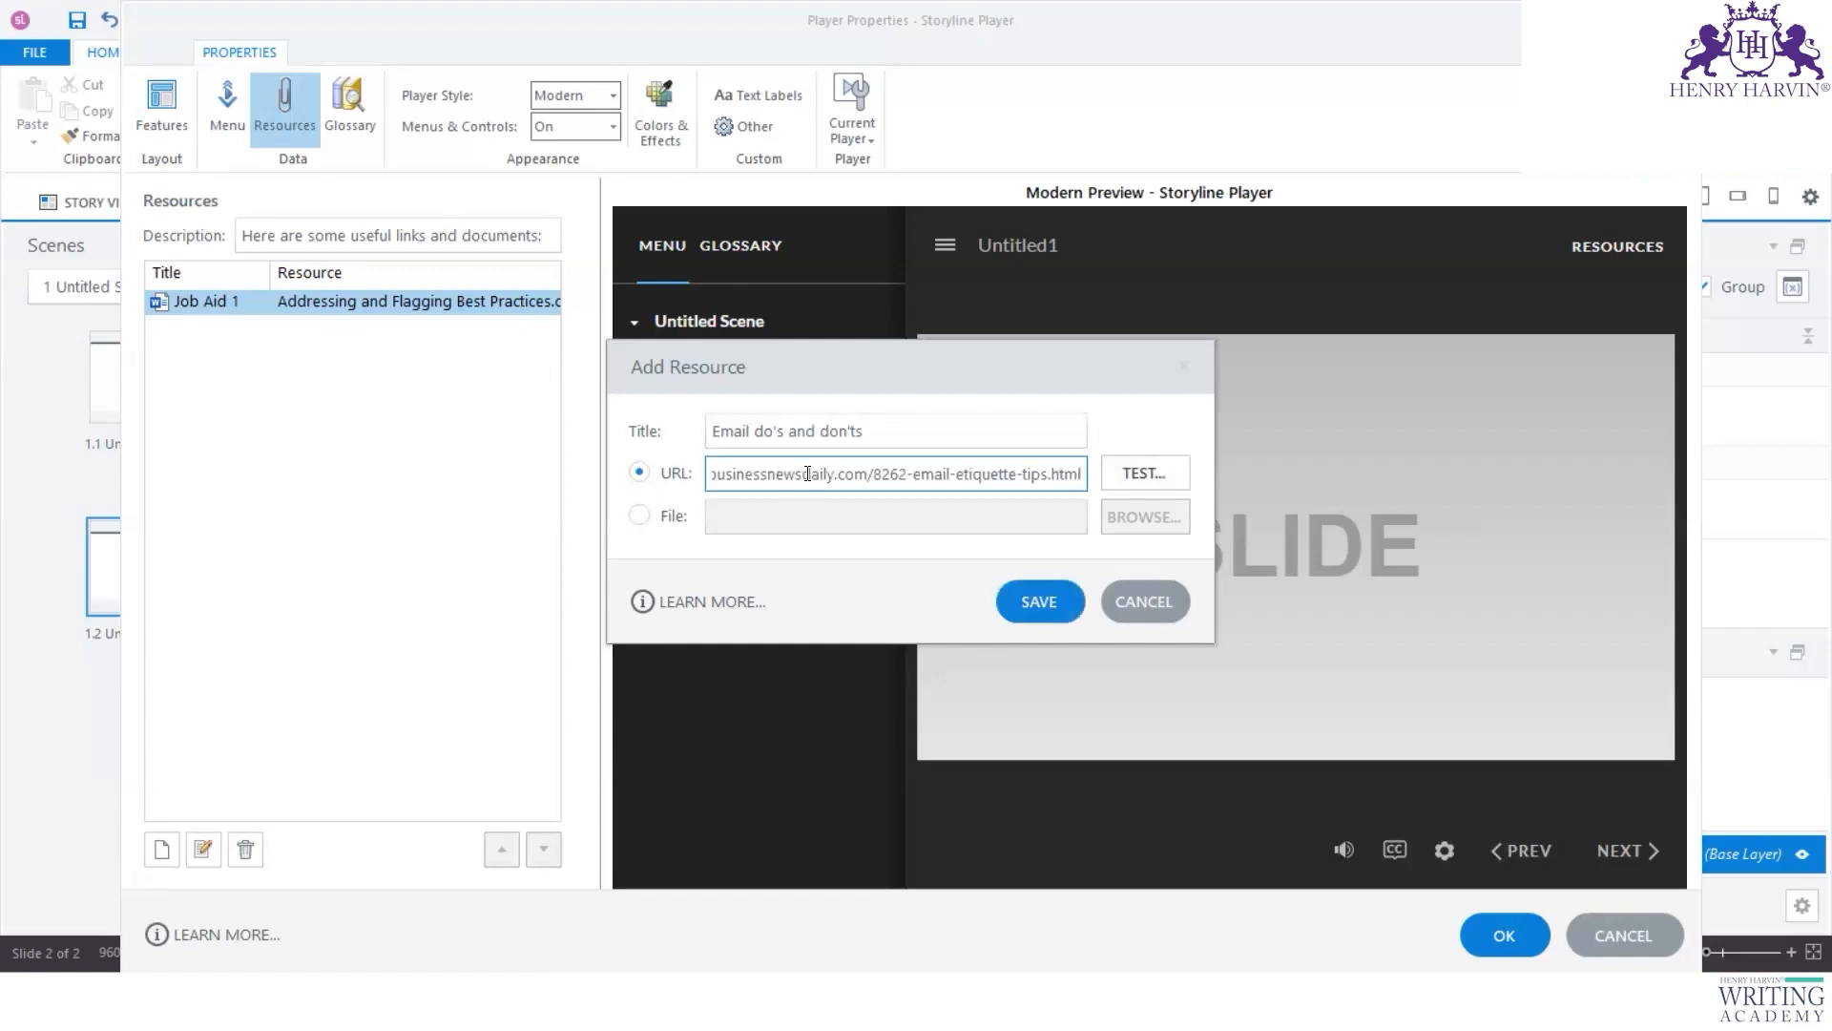
Step: Test the resource's web link in the browser, return to Storyline and save the resource
click(1145, 472)
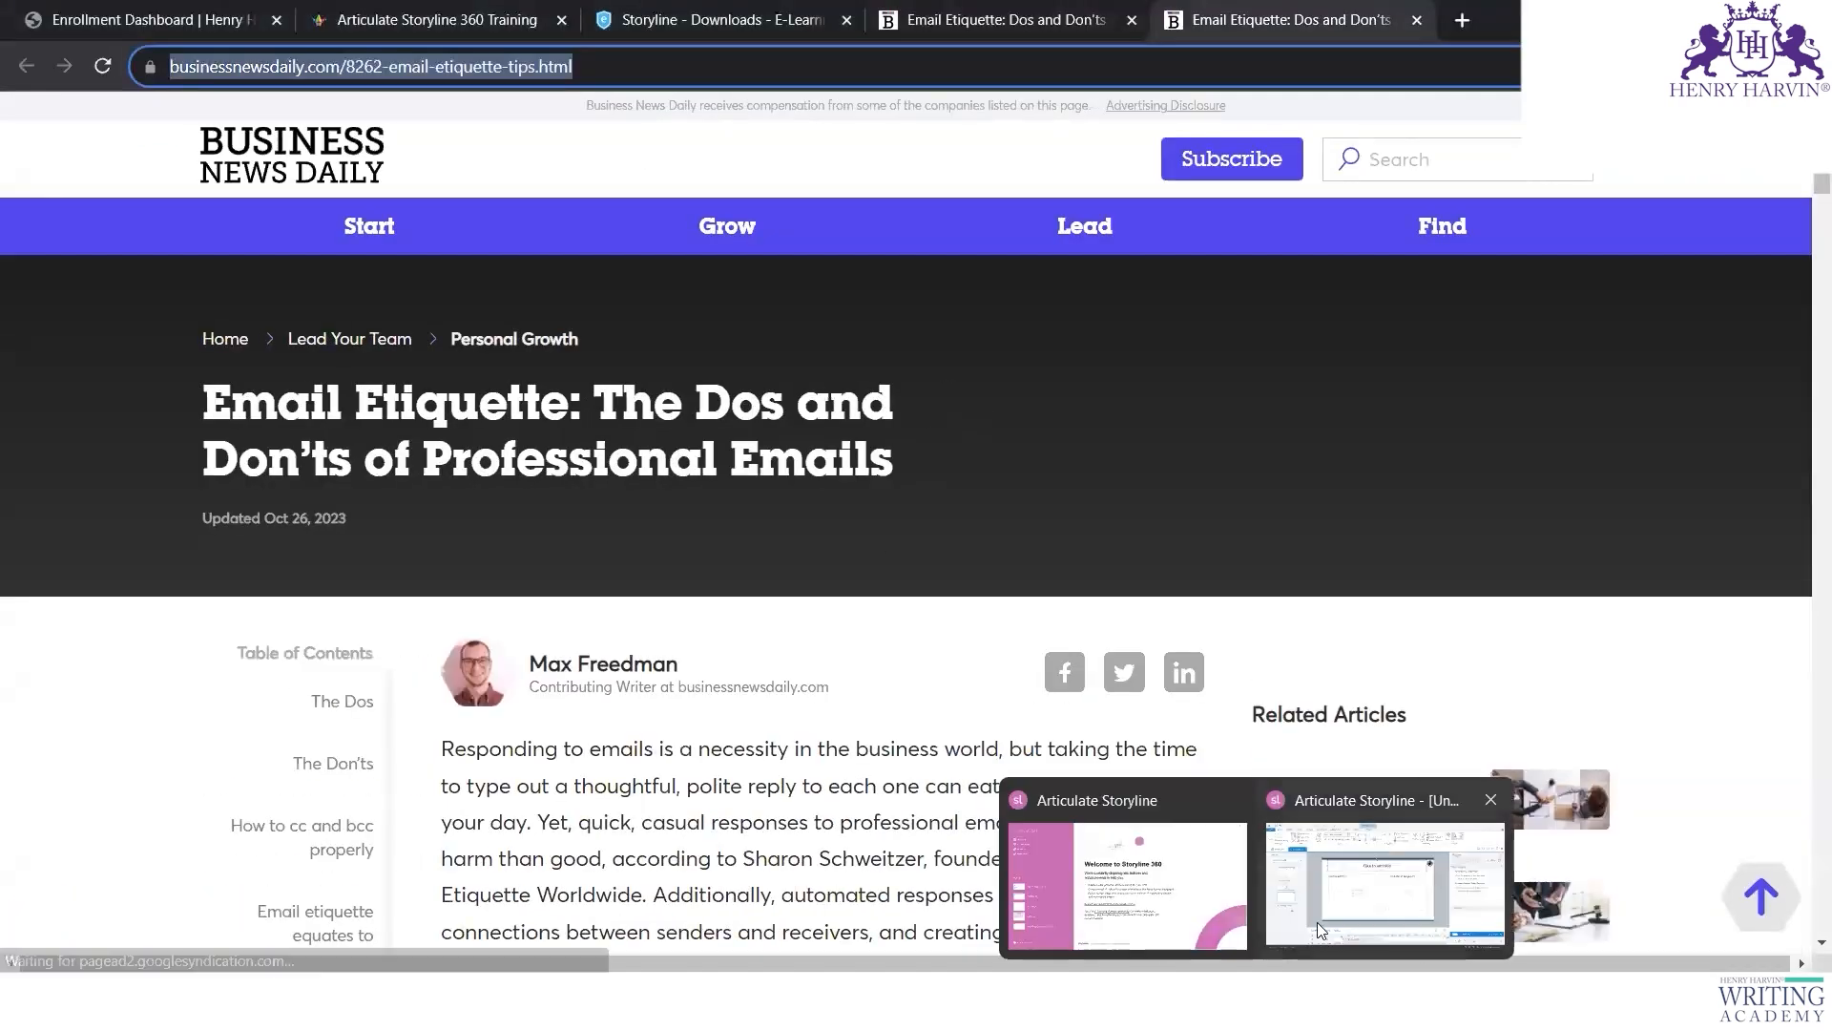
click(1317, 921)
click(1040, 601)
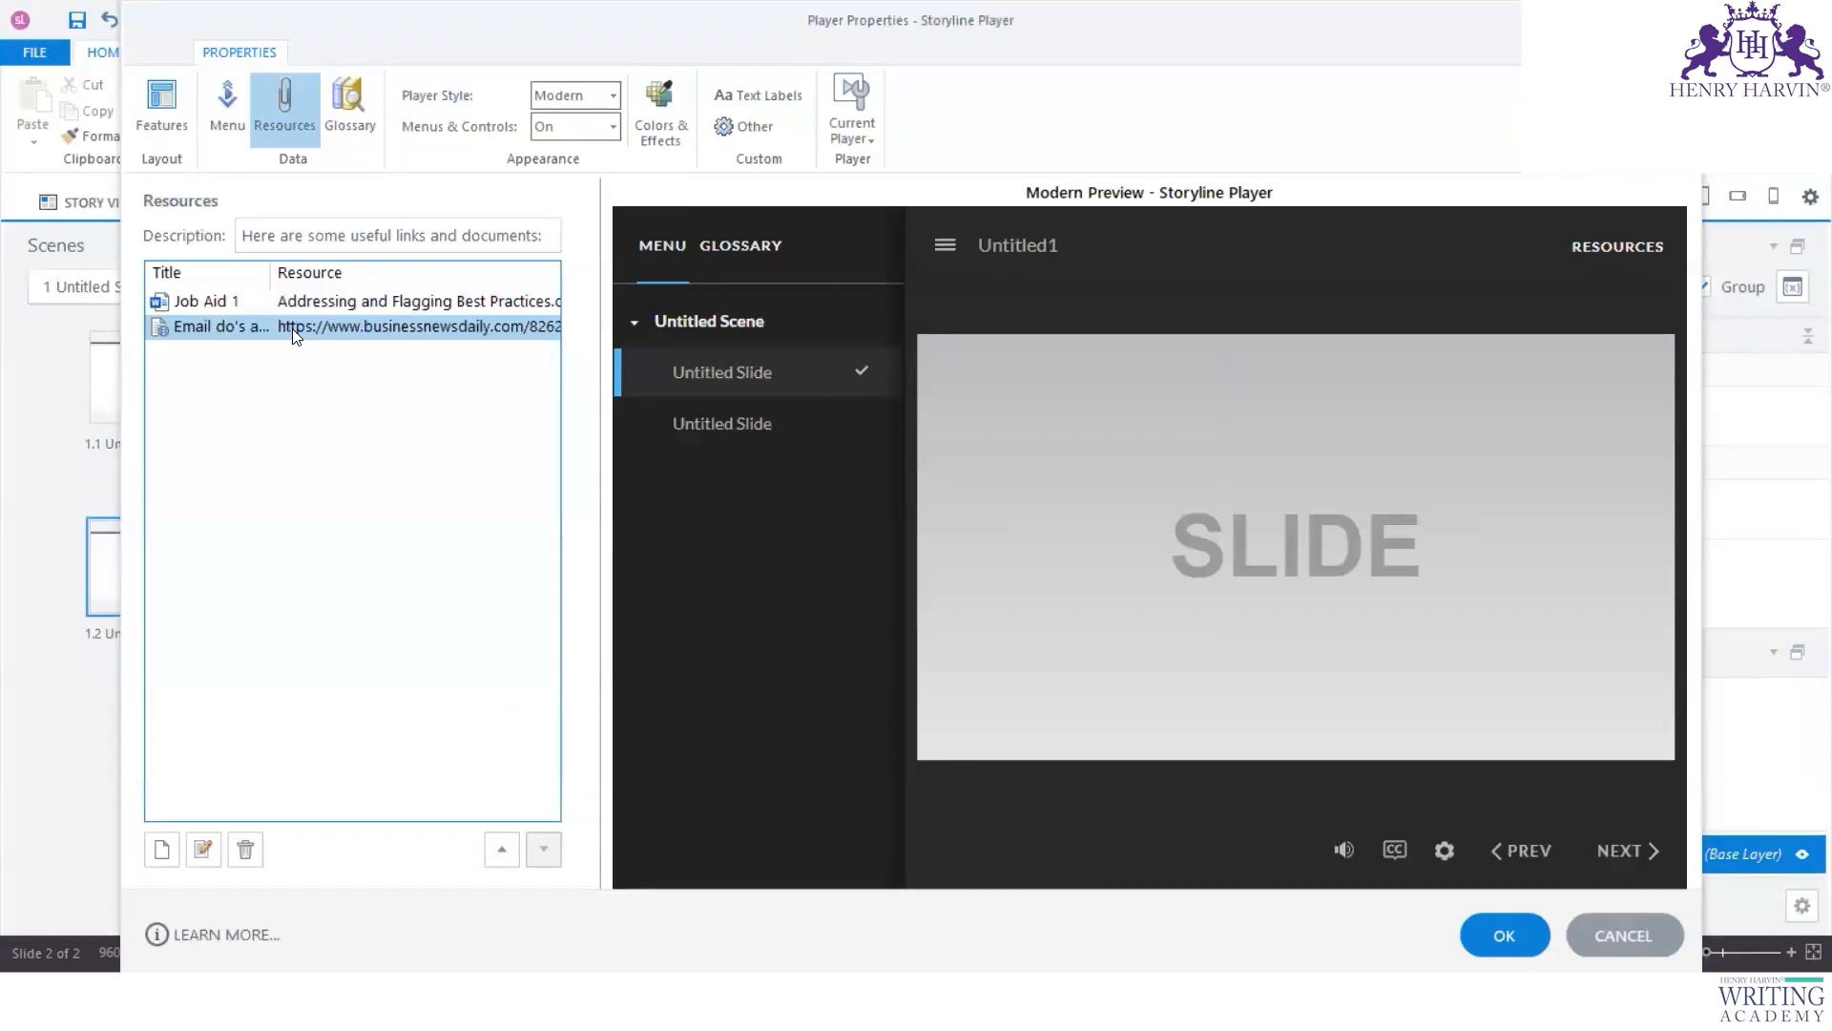
Step: Rename the first slide's entry in the player menu as "Topic" and apply the player properties
click(227, 105)
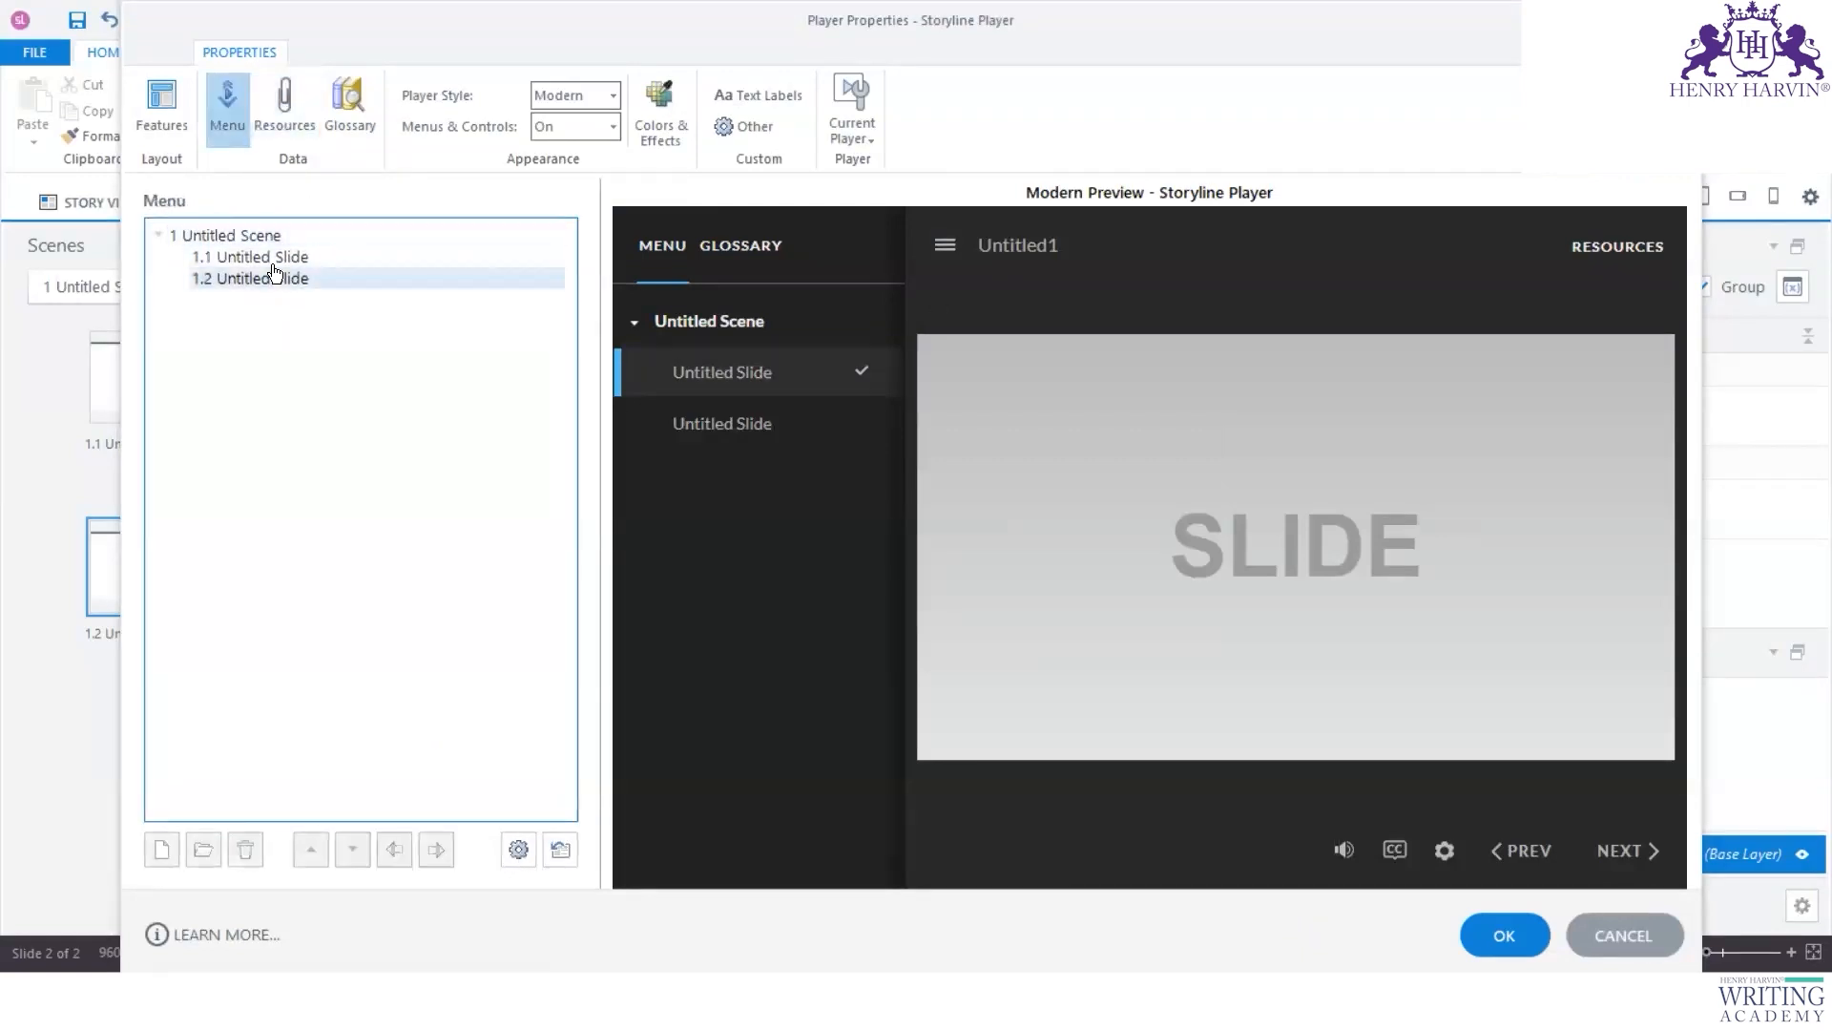
click(276, 258)
click(277, 264)
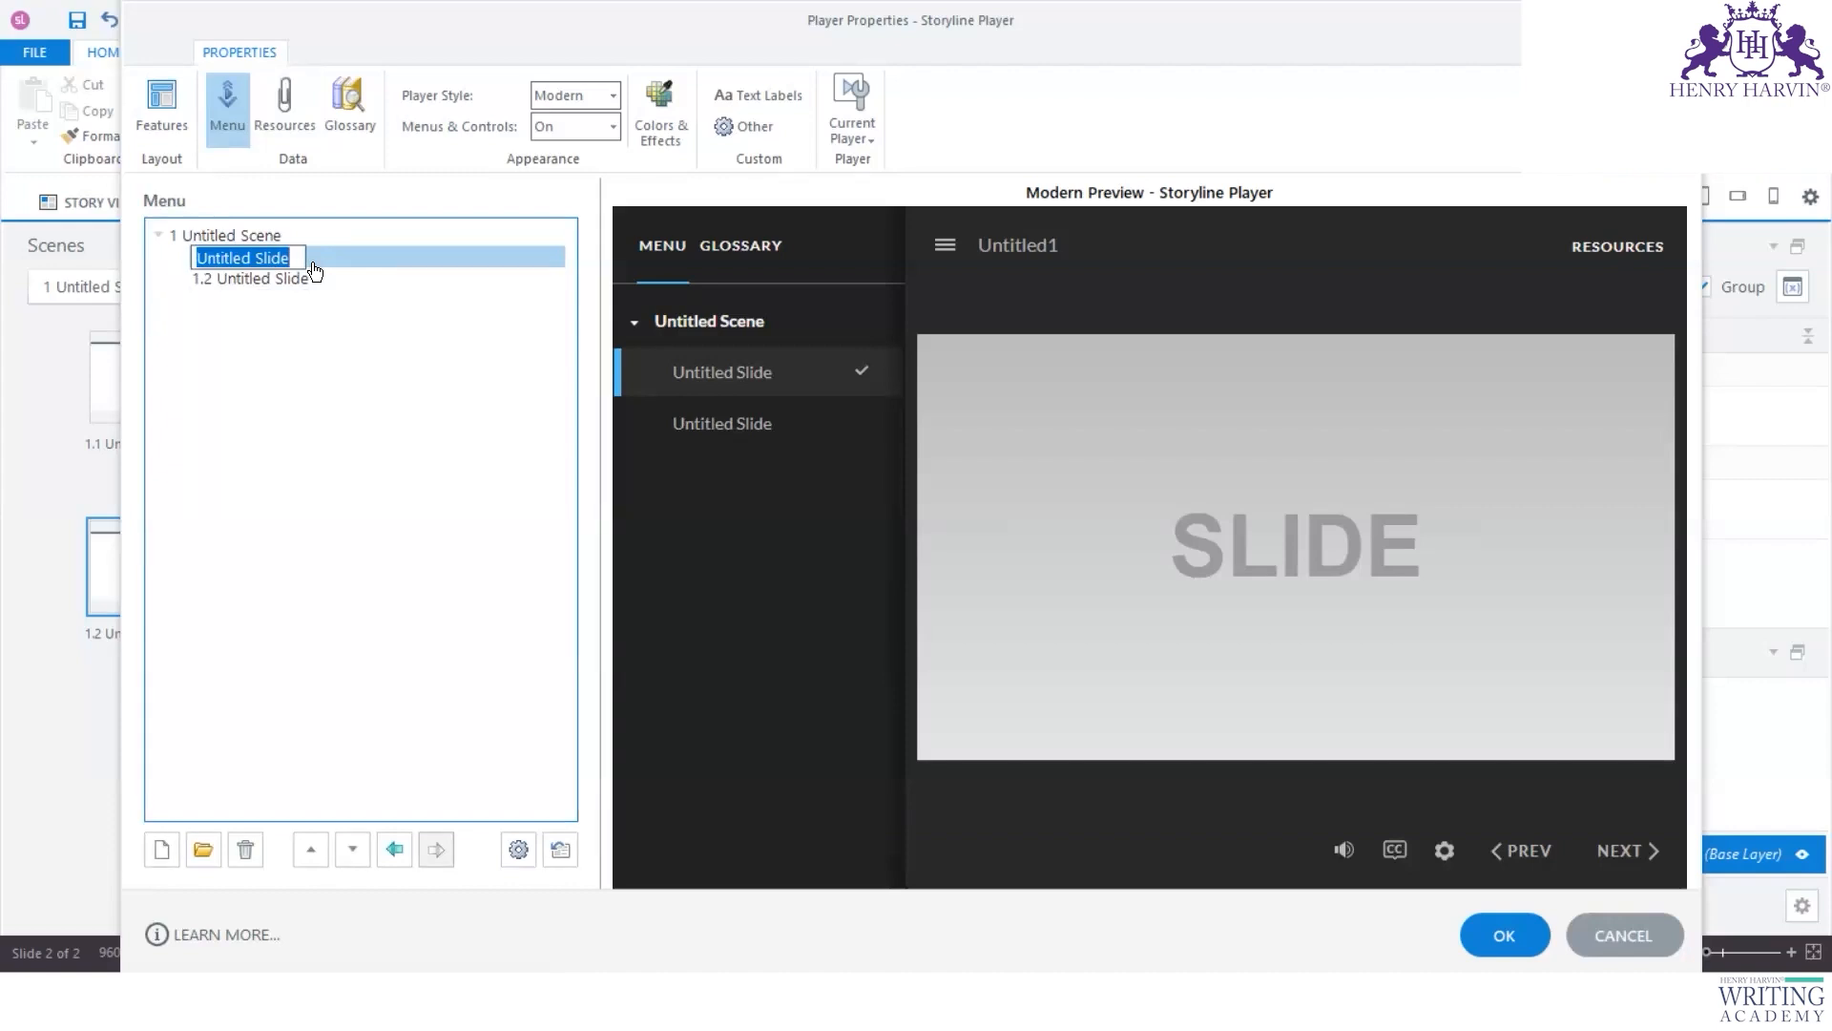
text(Sli)
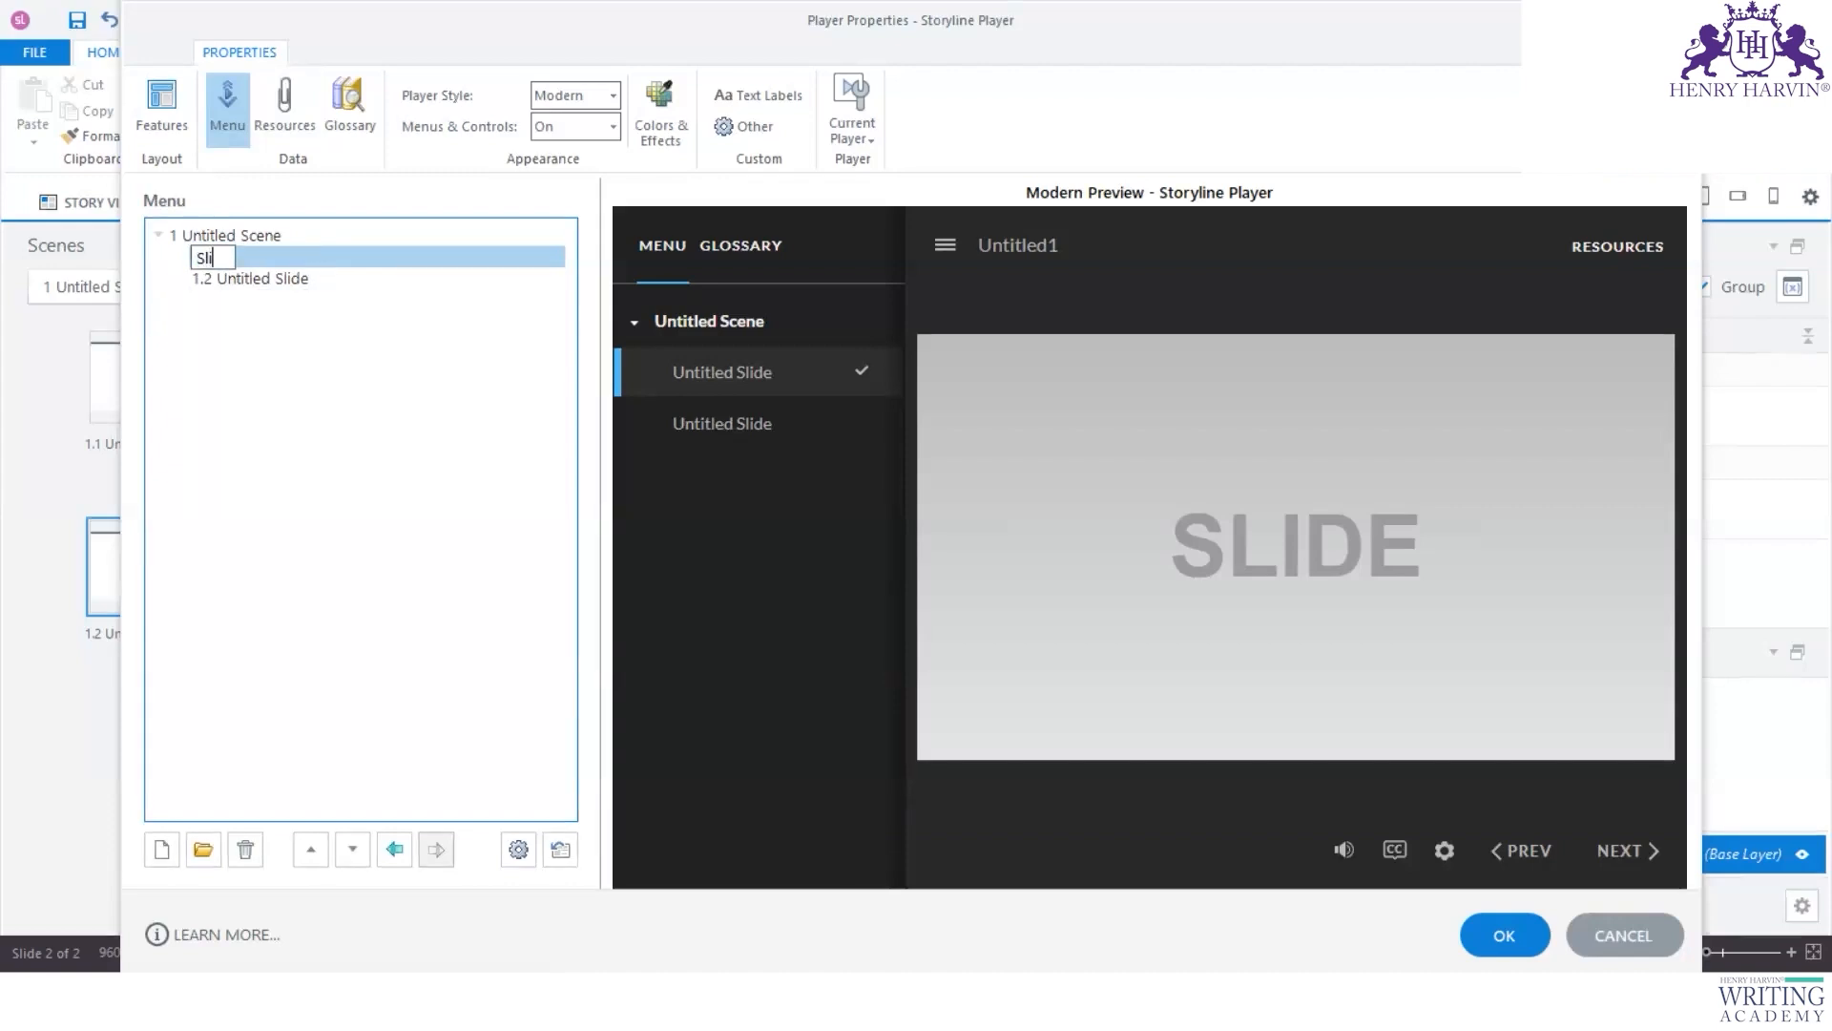
text(Topics)
key(BackSpace)
text(1)
key(ctrl+a)
key(BackSpace)
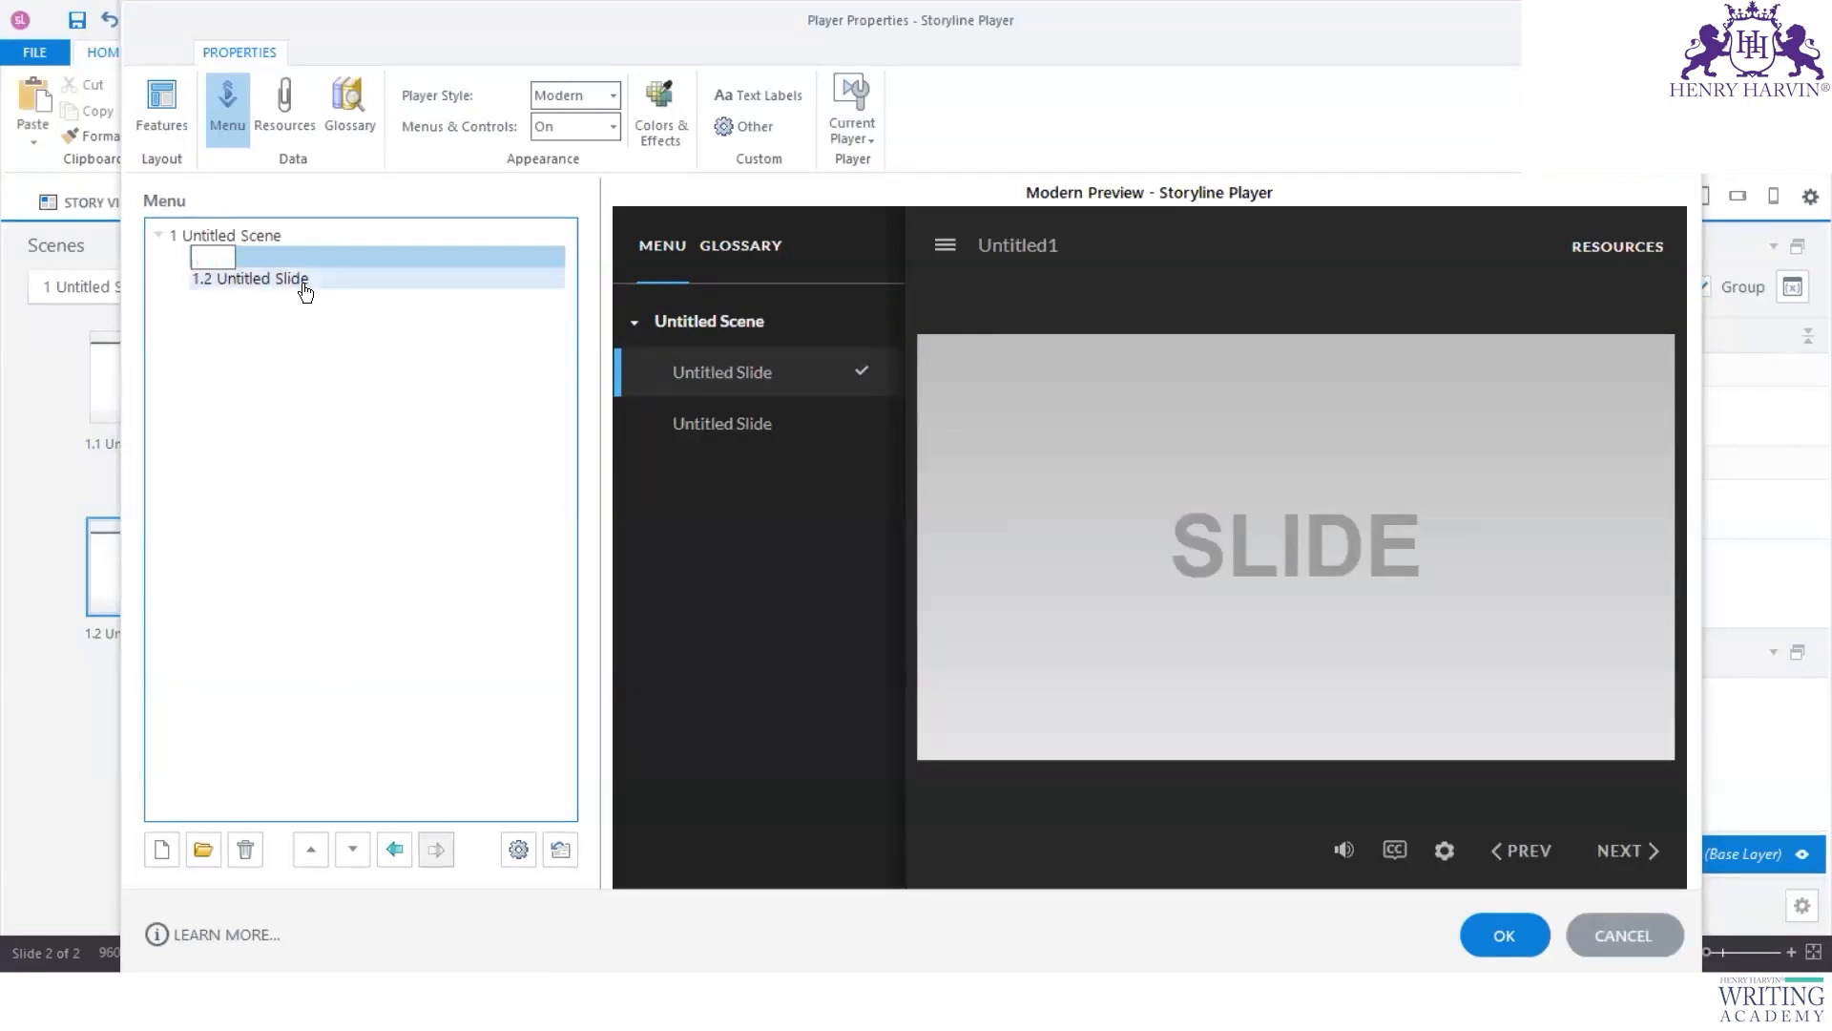
text(Topic)
click(1504, 935)
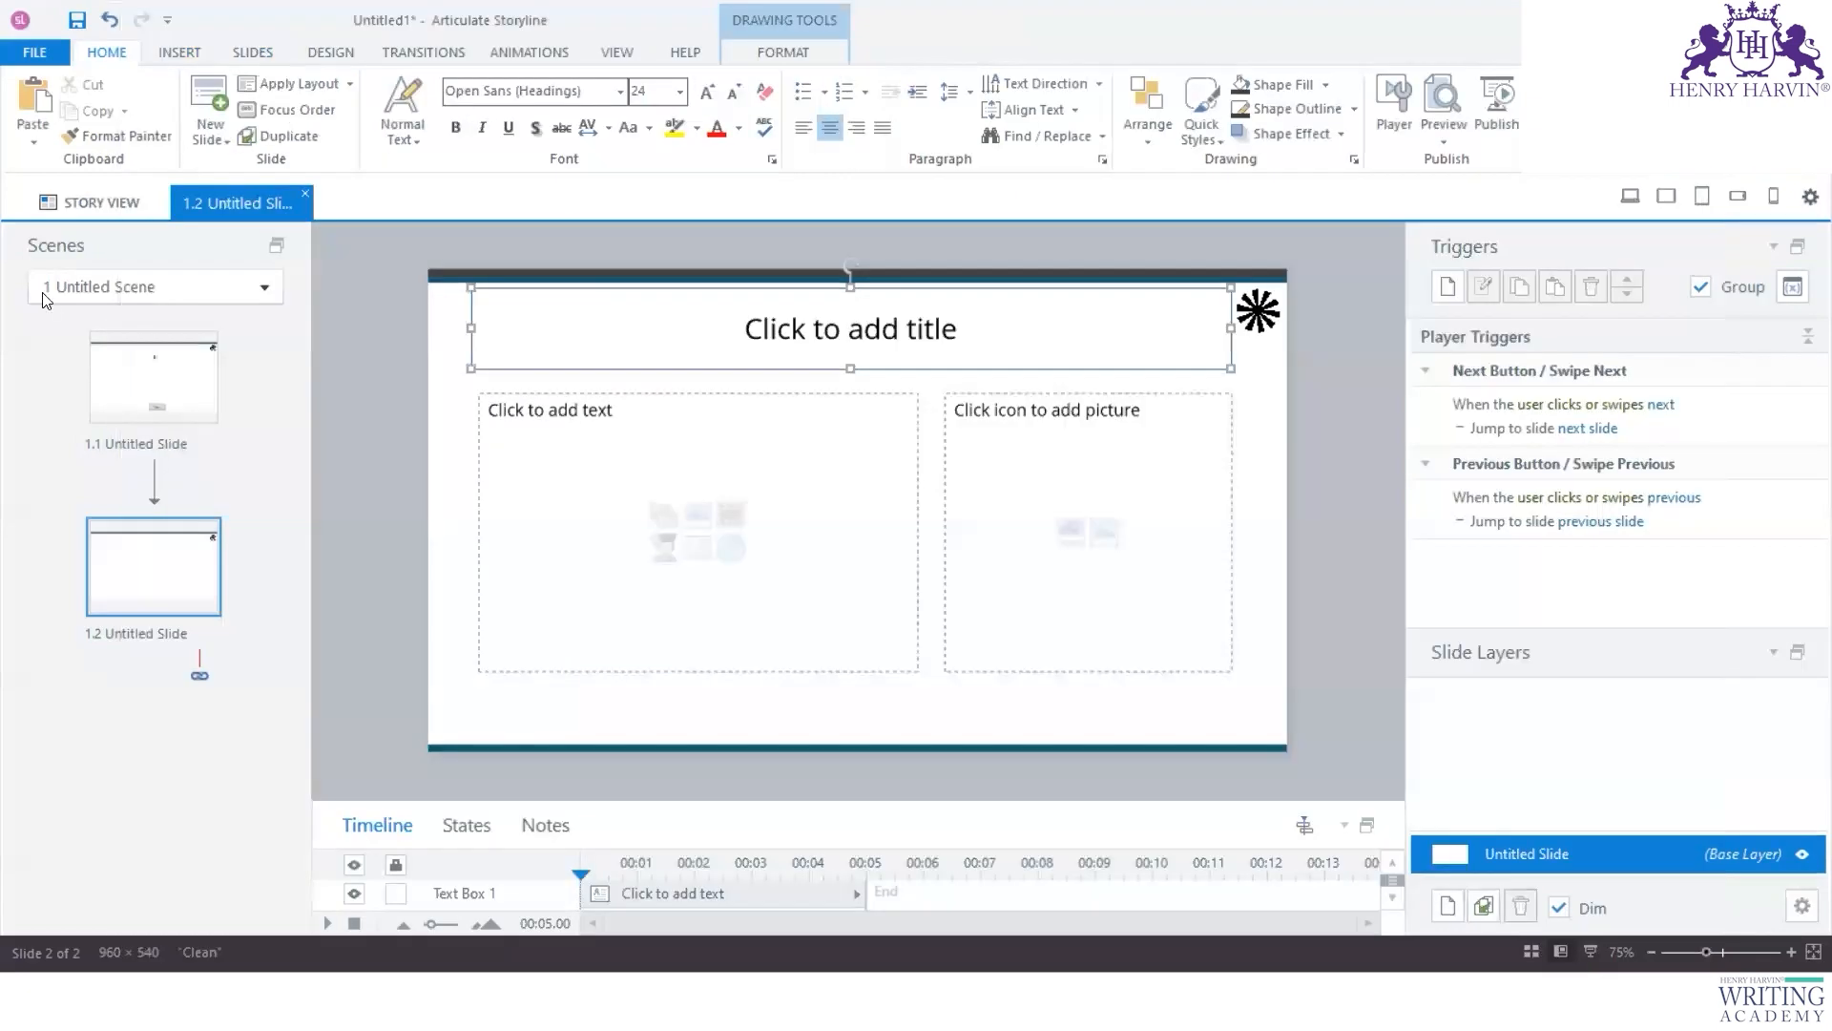
Step: In Story View, rename slide 1.1 as "Topic 1" and slide 1.2 as "Topic 2"
click(96, 202)
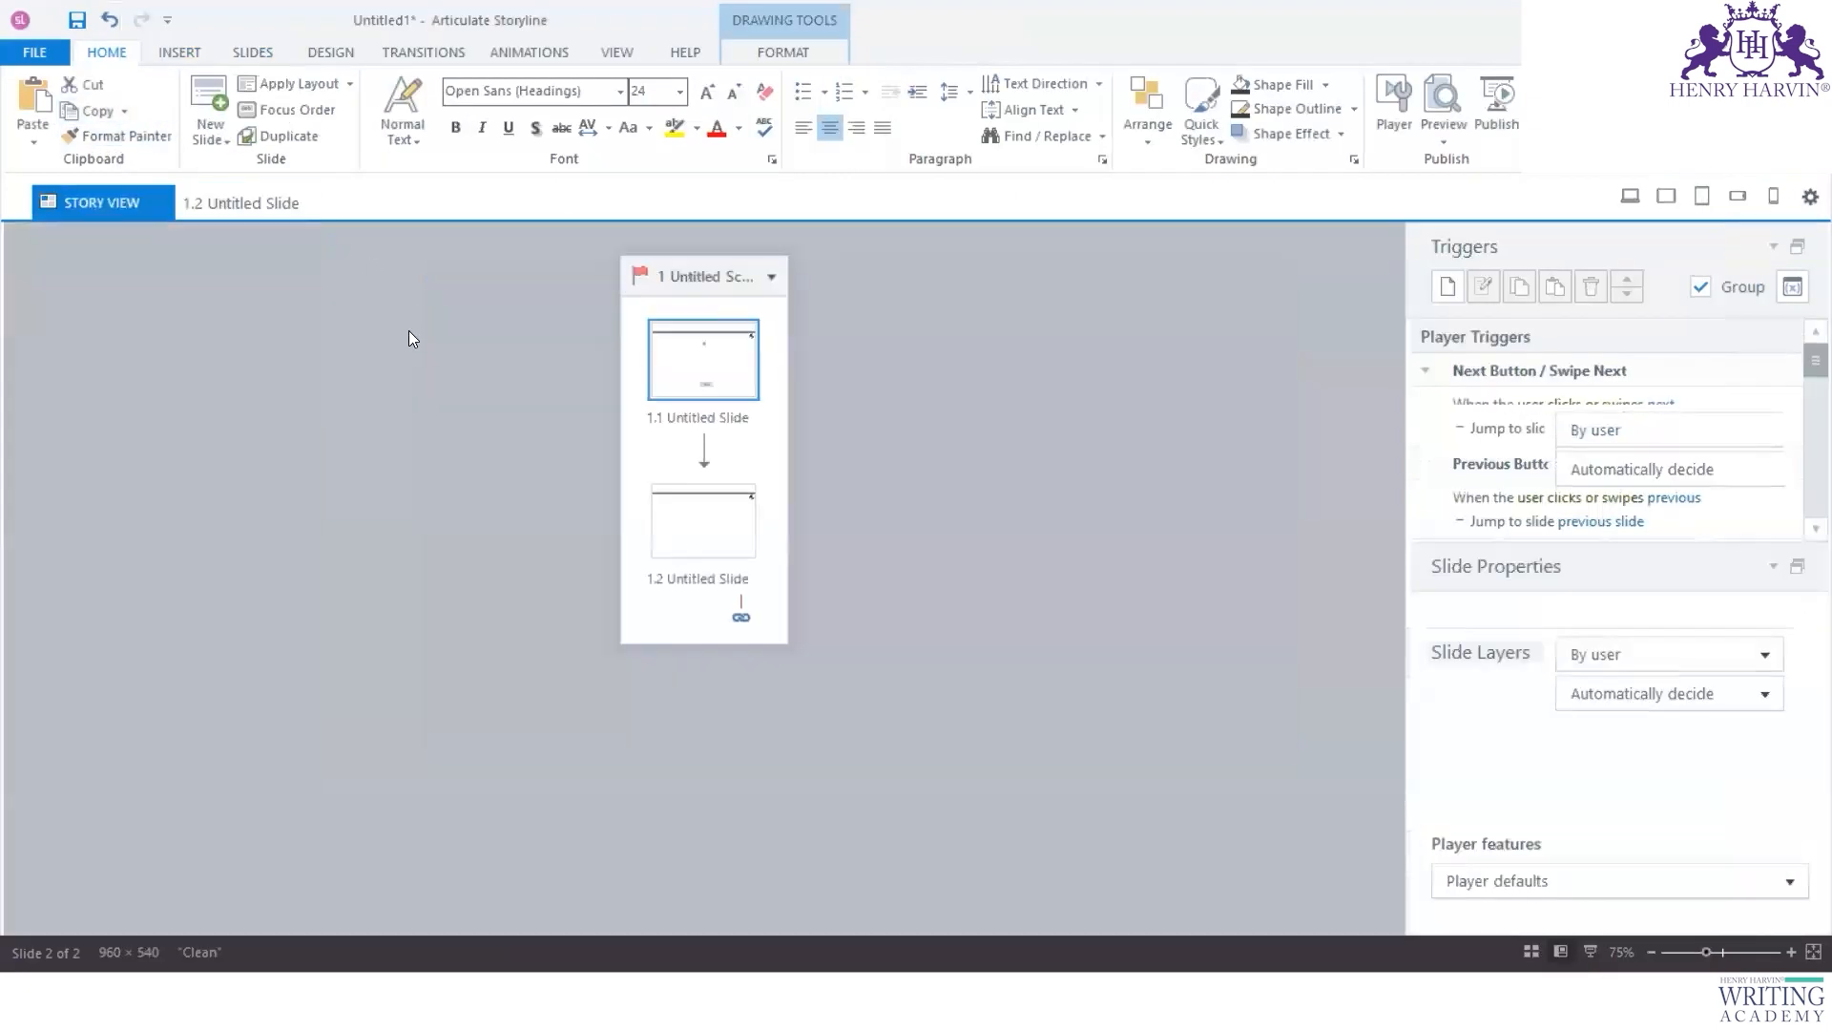
click(708, 359)
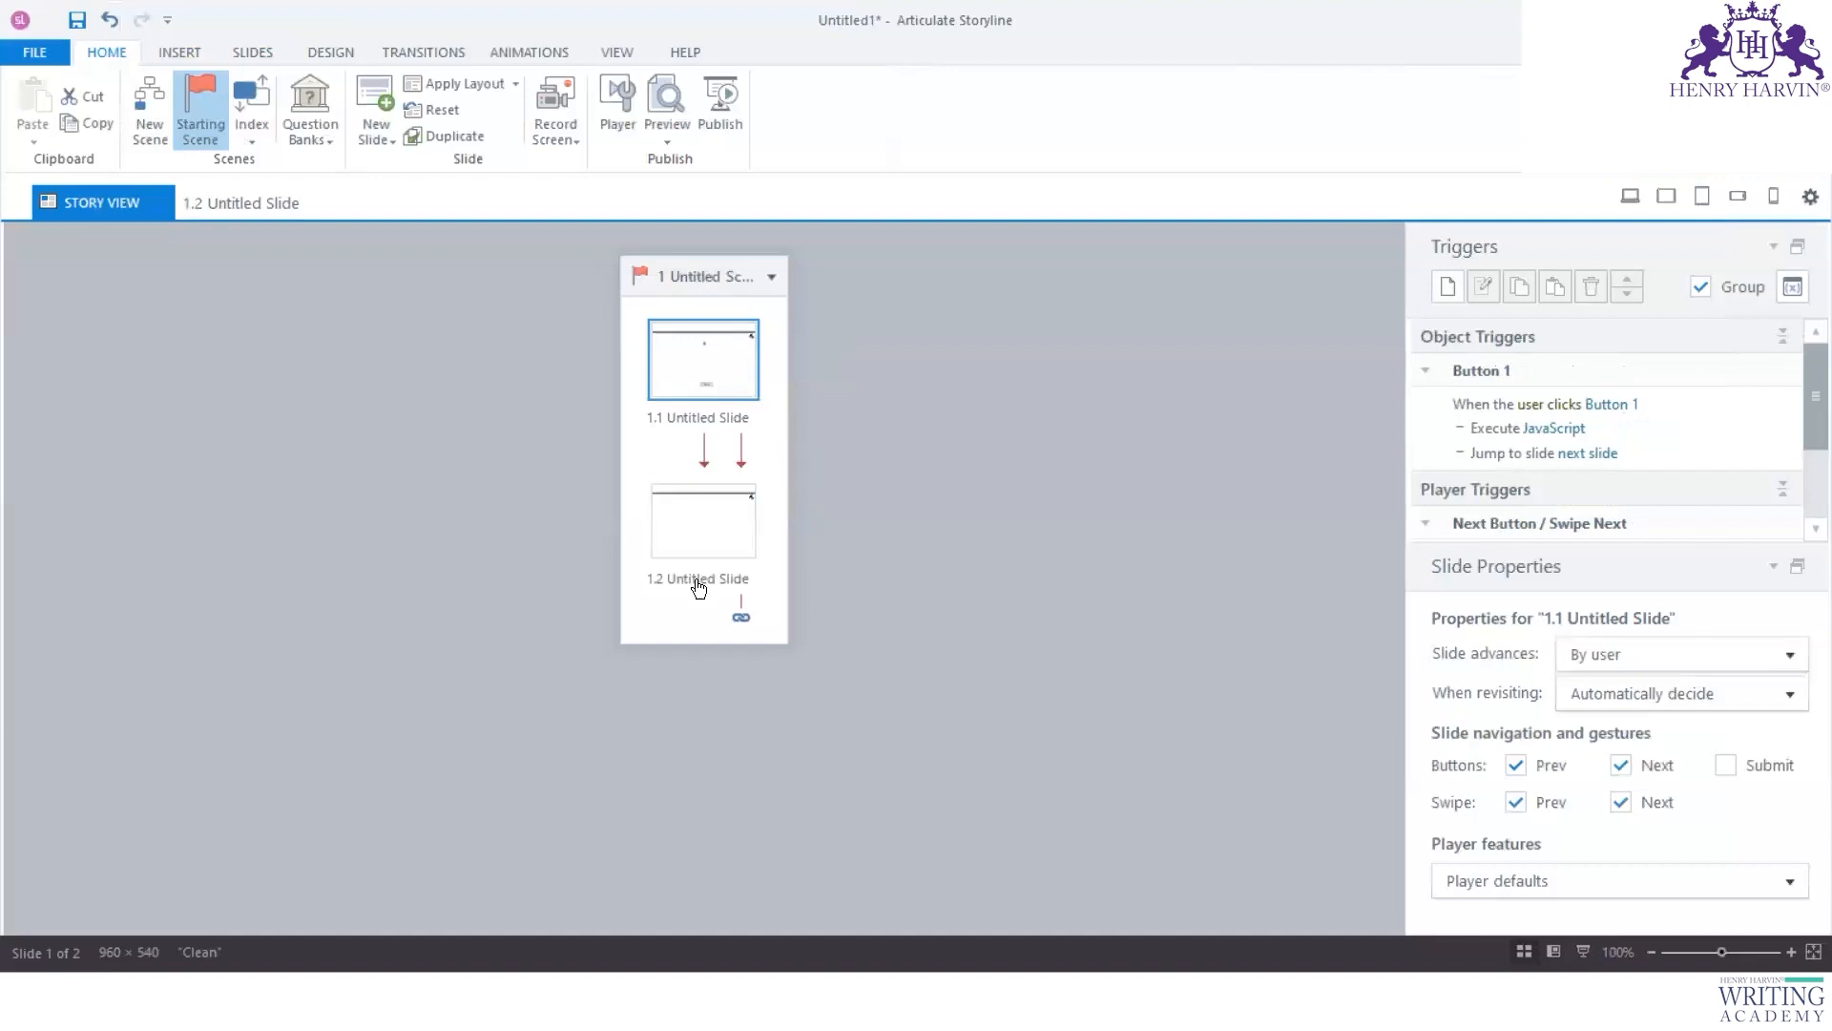
click(716, 419)
text(Topic 1)
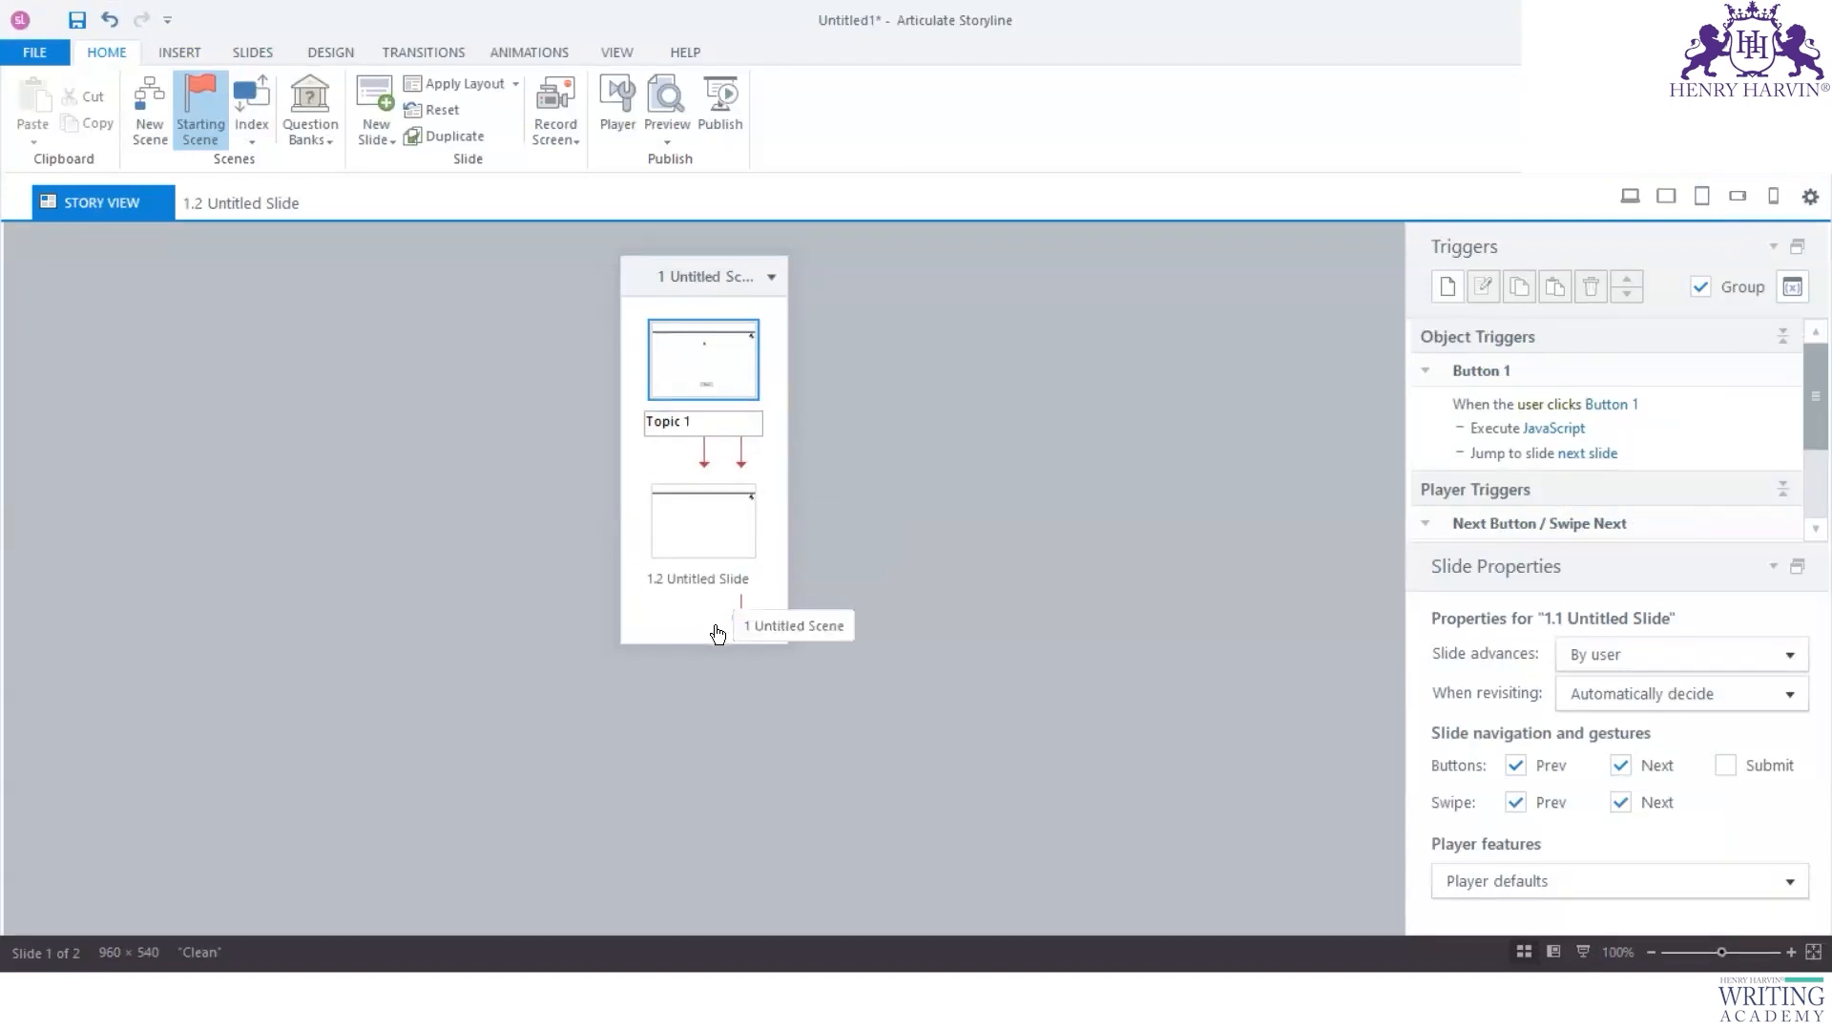
click(729, 580)
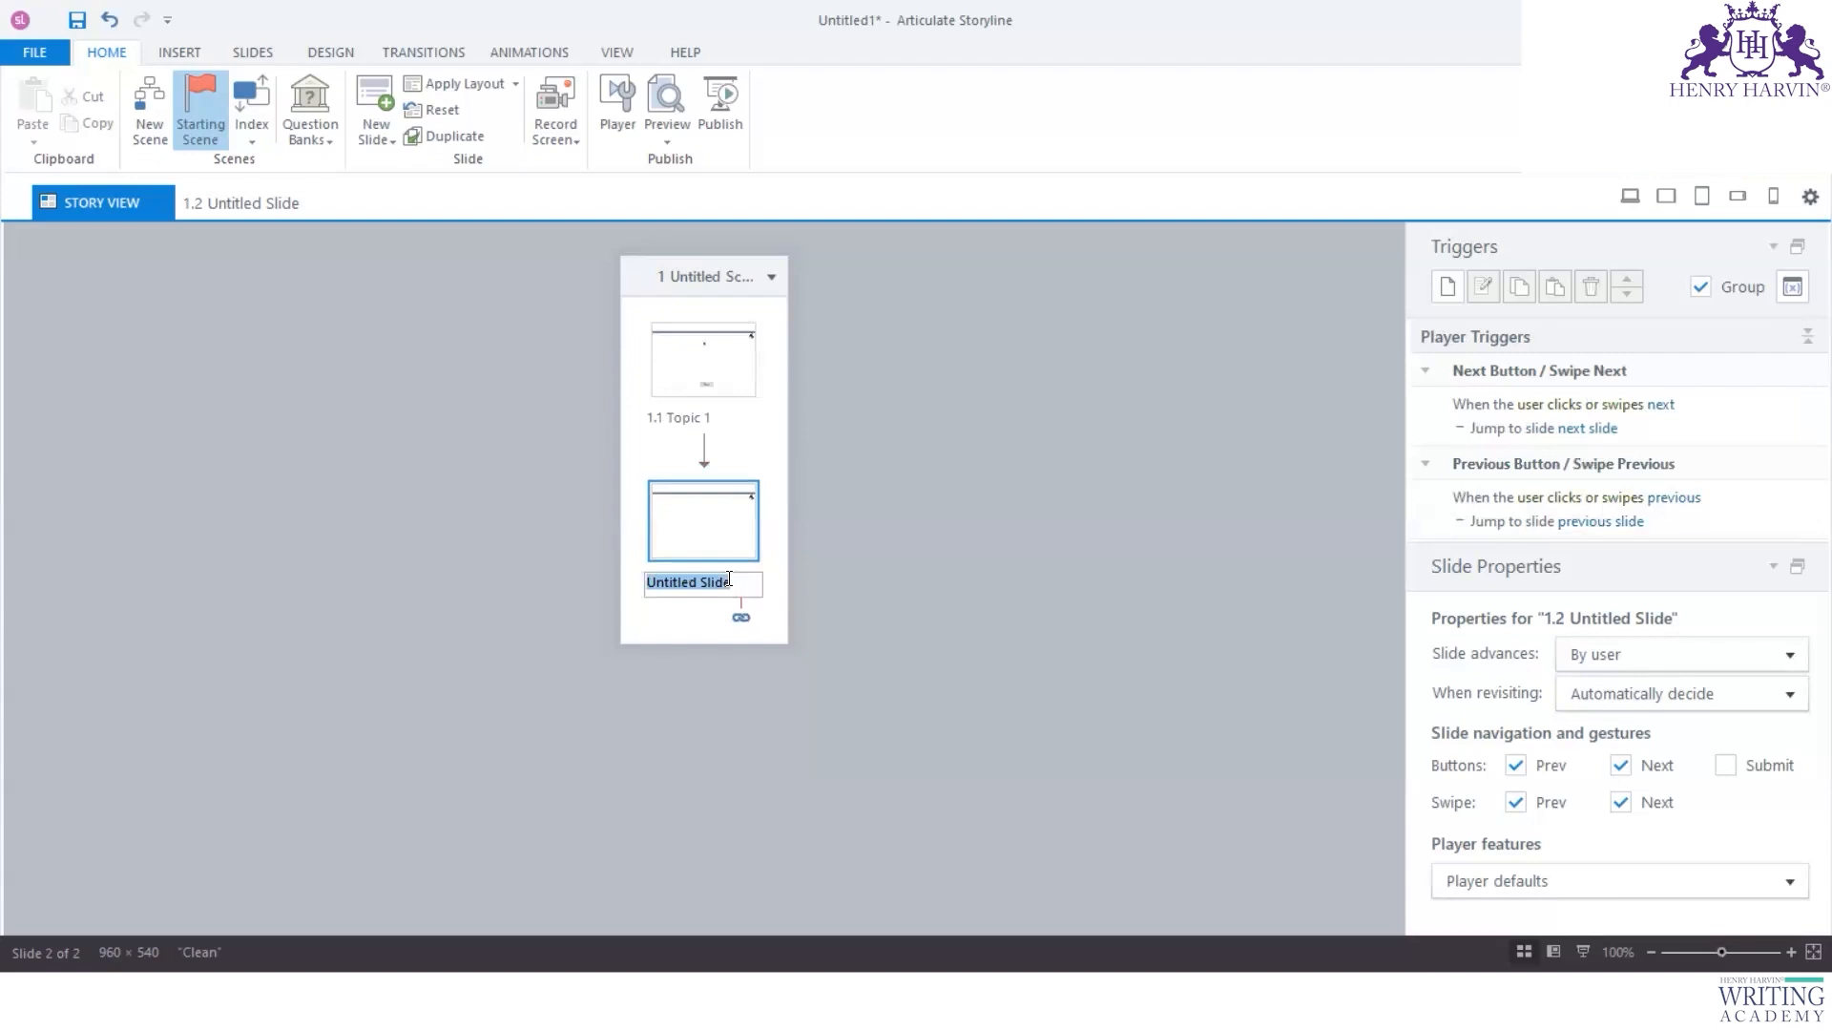
text(Topic 2)
click(887, 462)
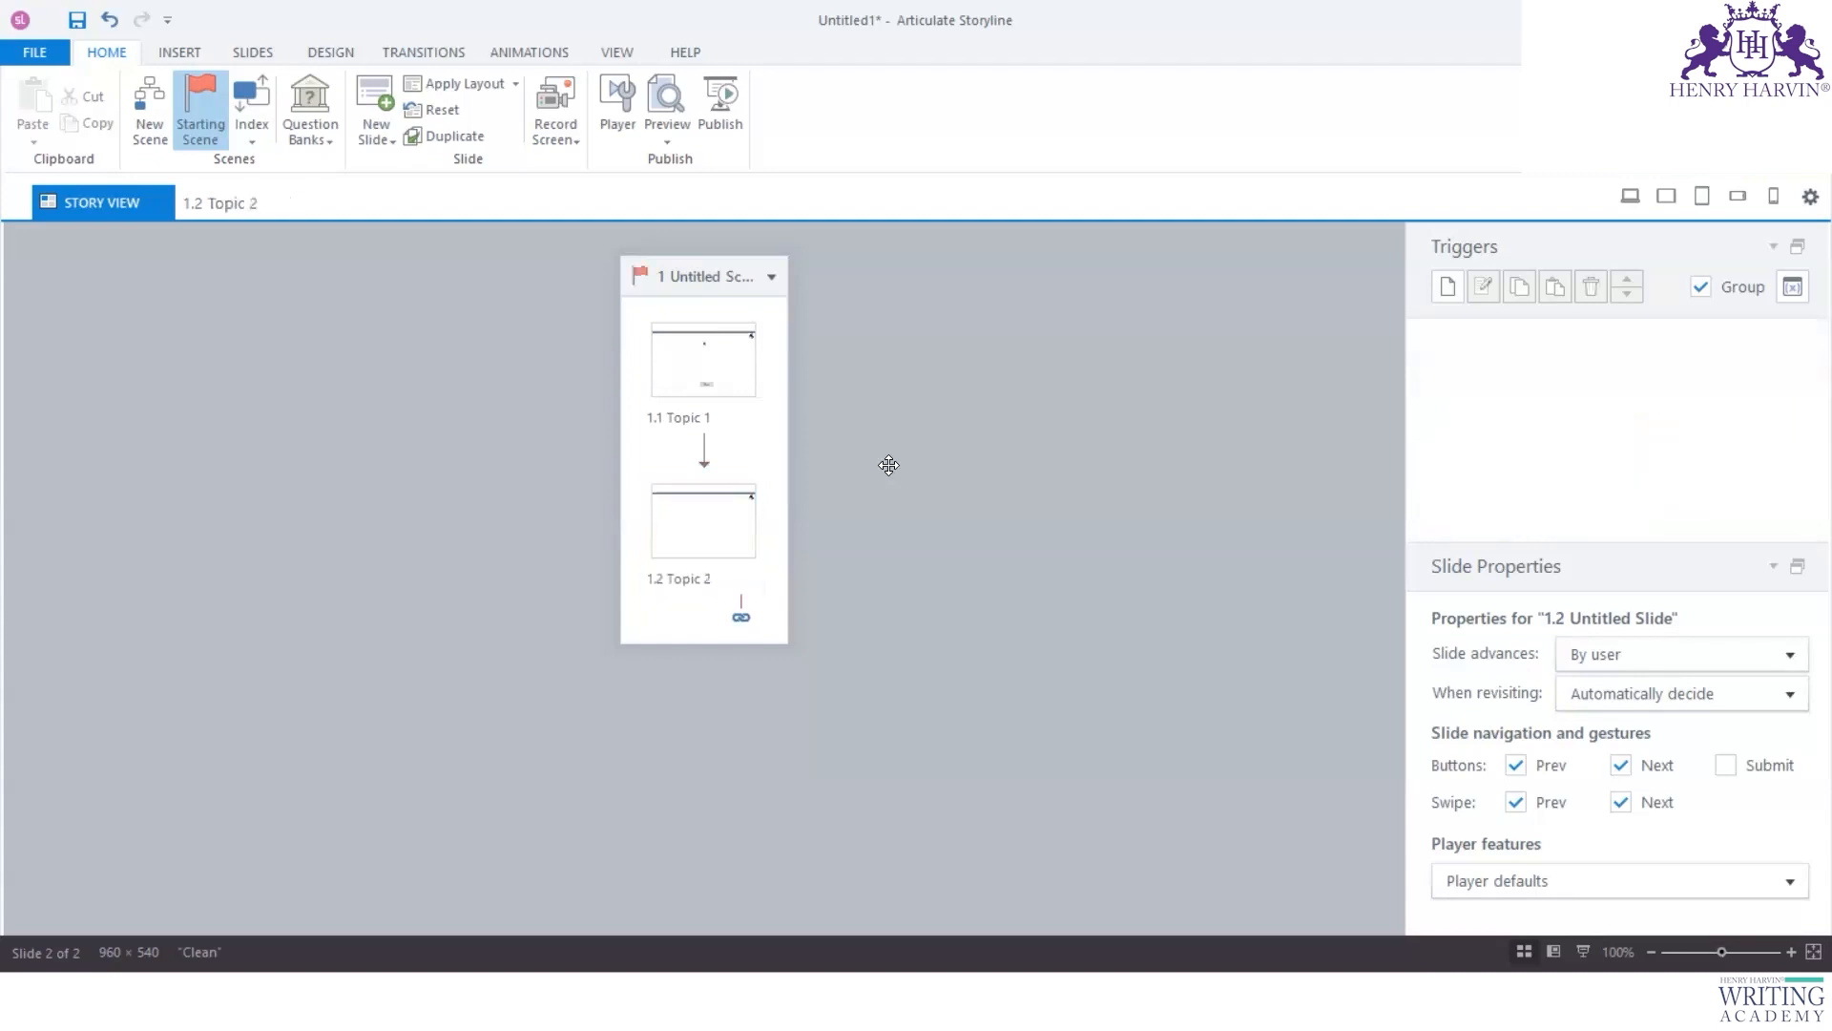
Step: Add three more slides to the scene by duplicating the Topic 2 slide
right_click(698, 540)
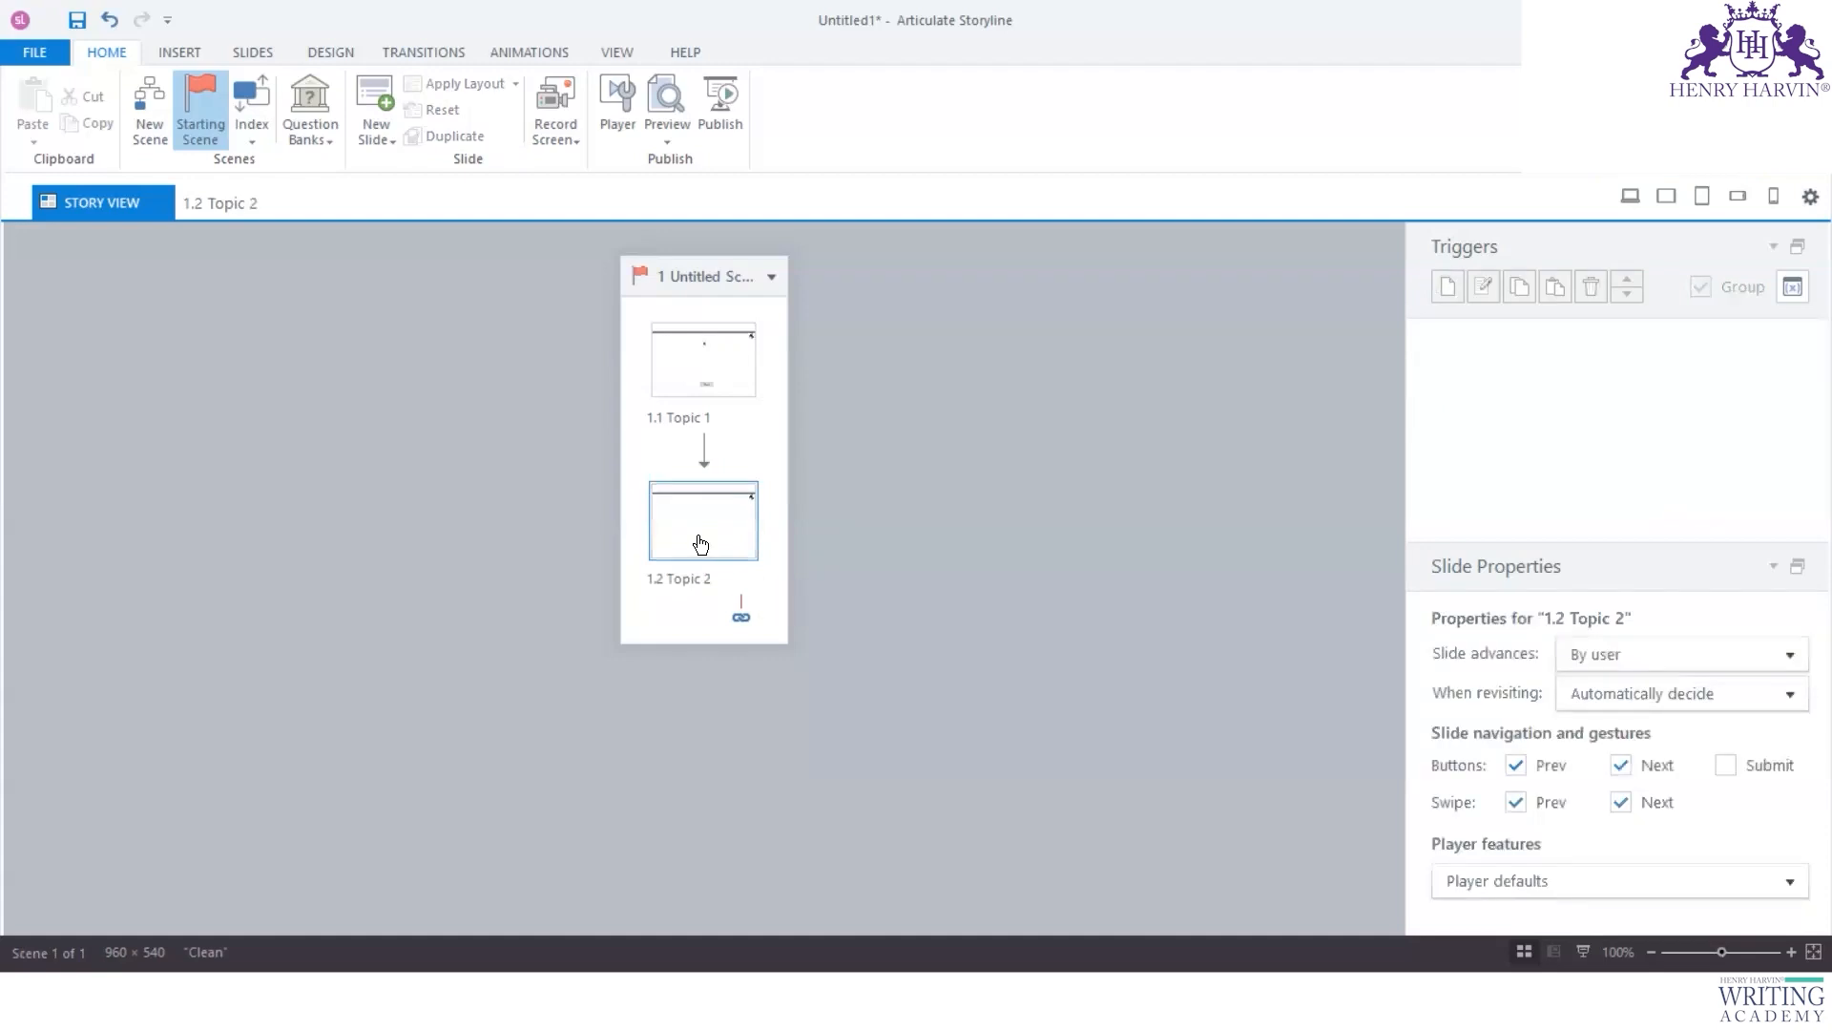
click(756, 777)
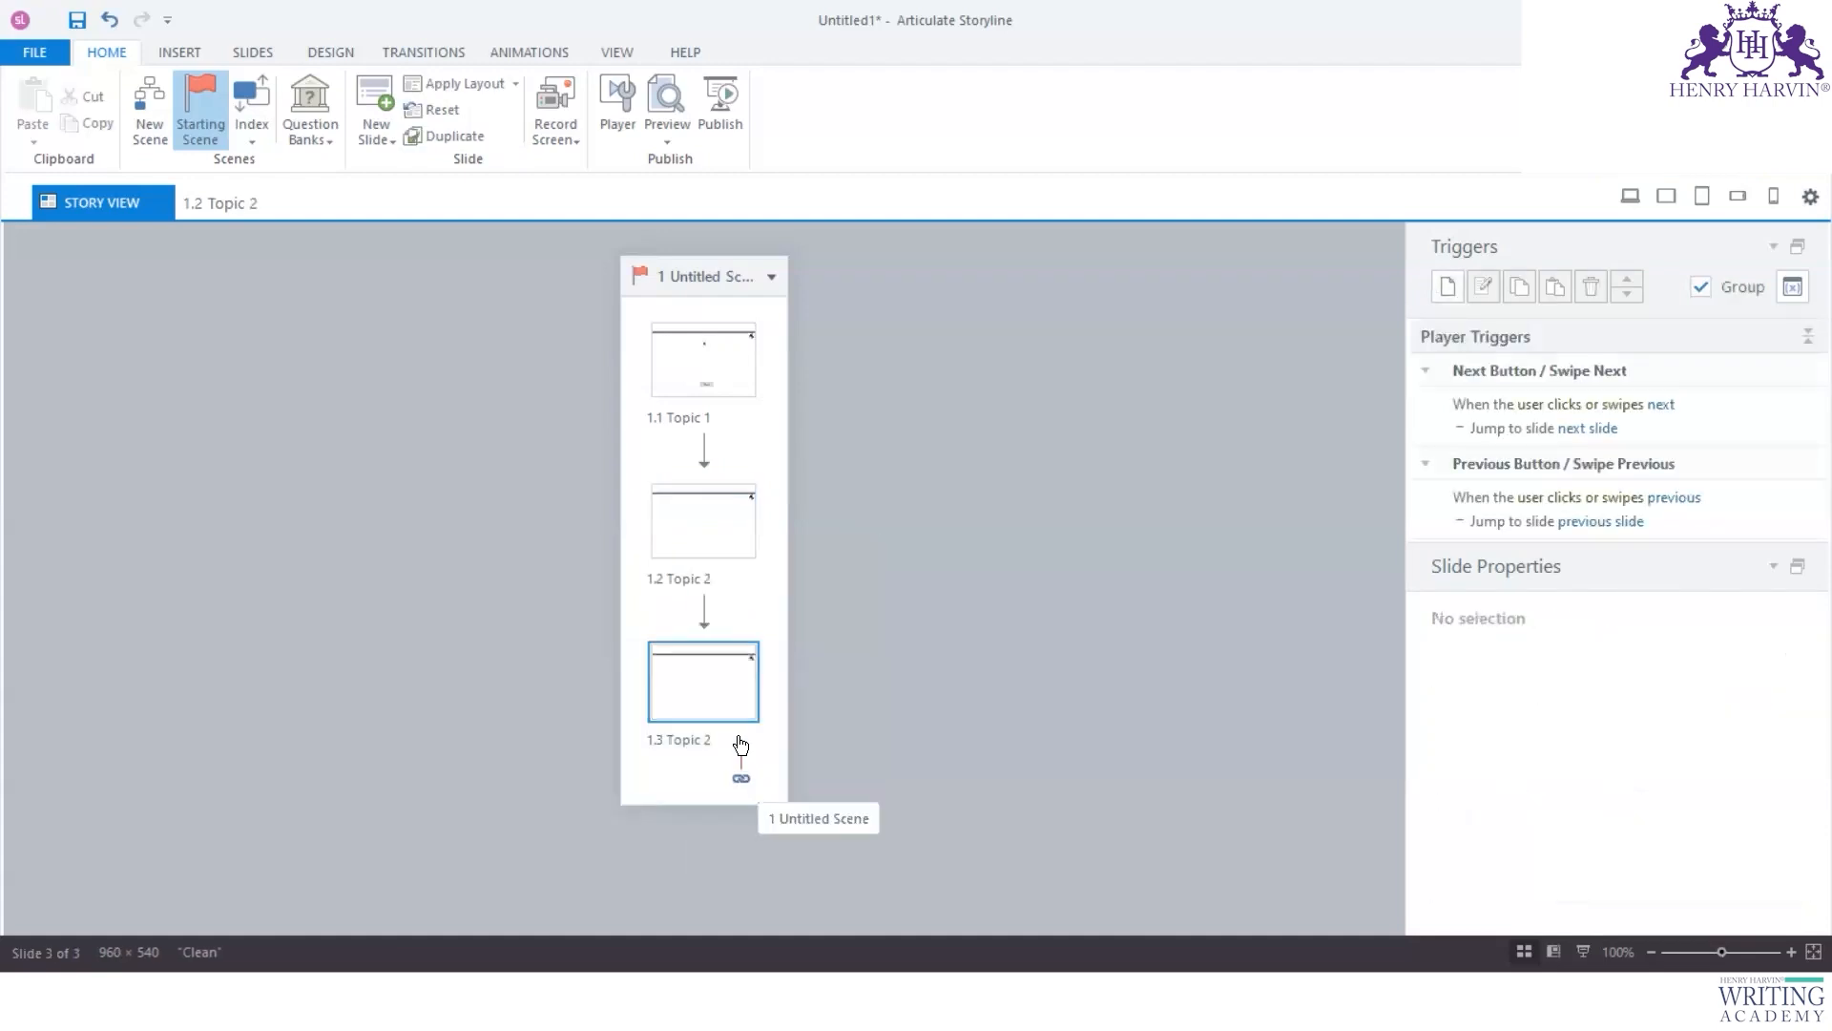
right_click(708, 690)
click(792, 566)
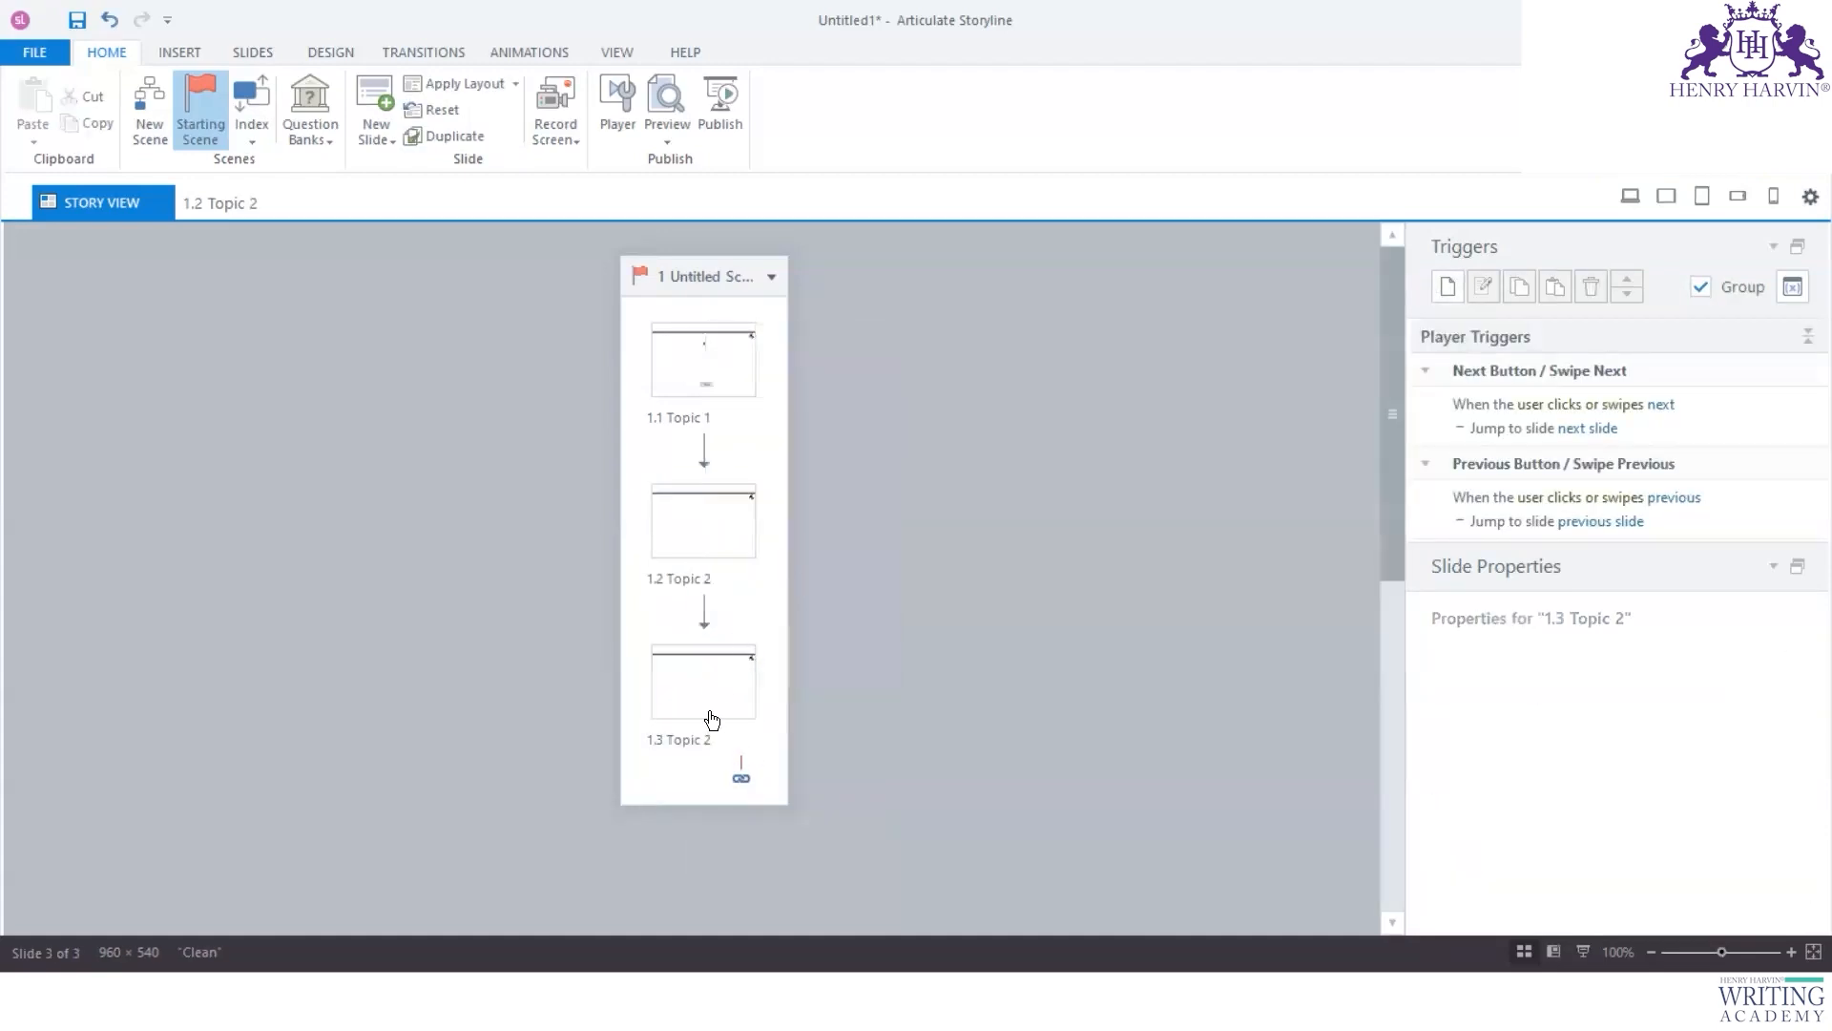
right_click(711, 714)
click(802, 576)
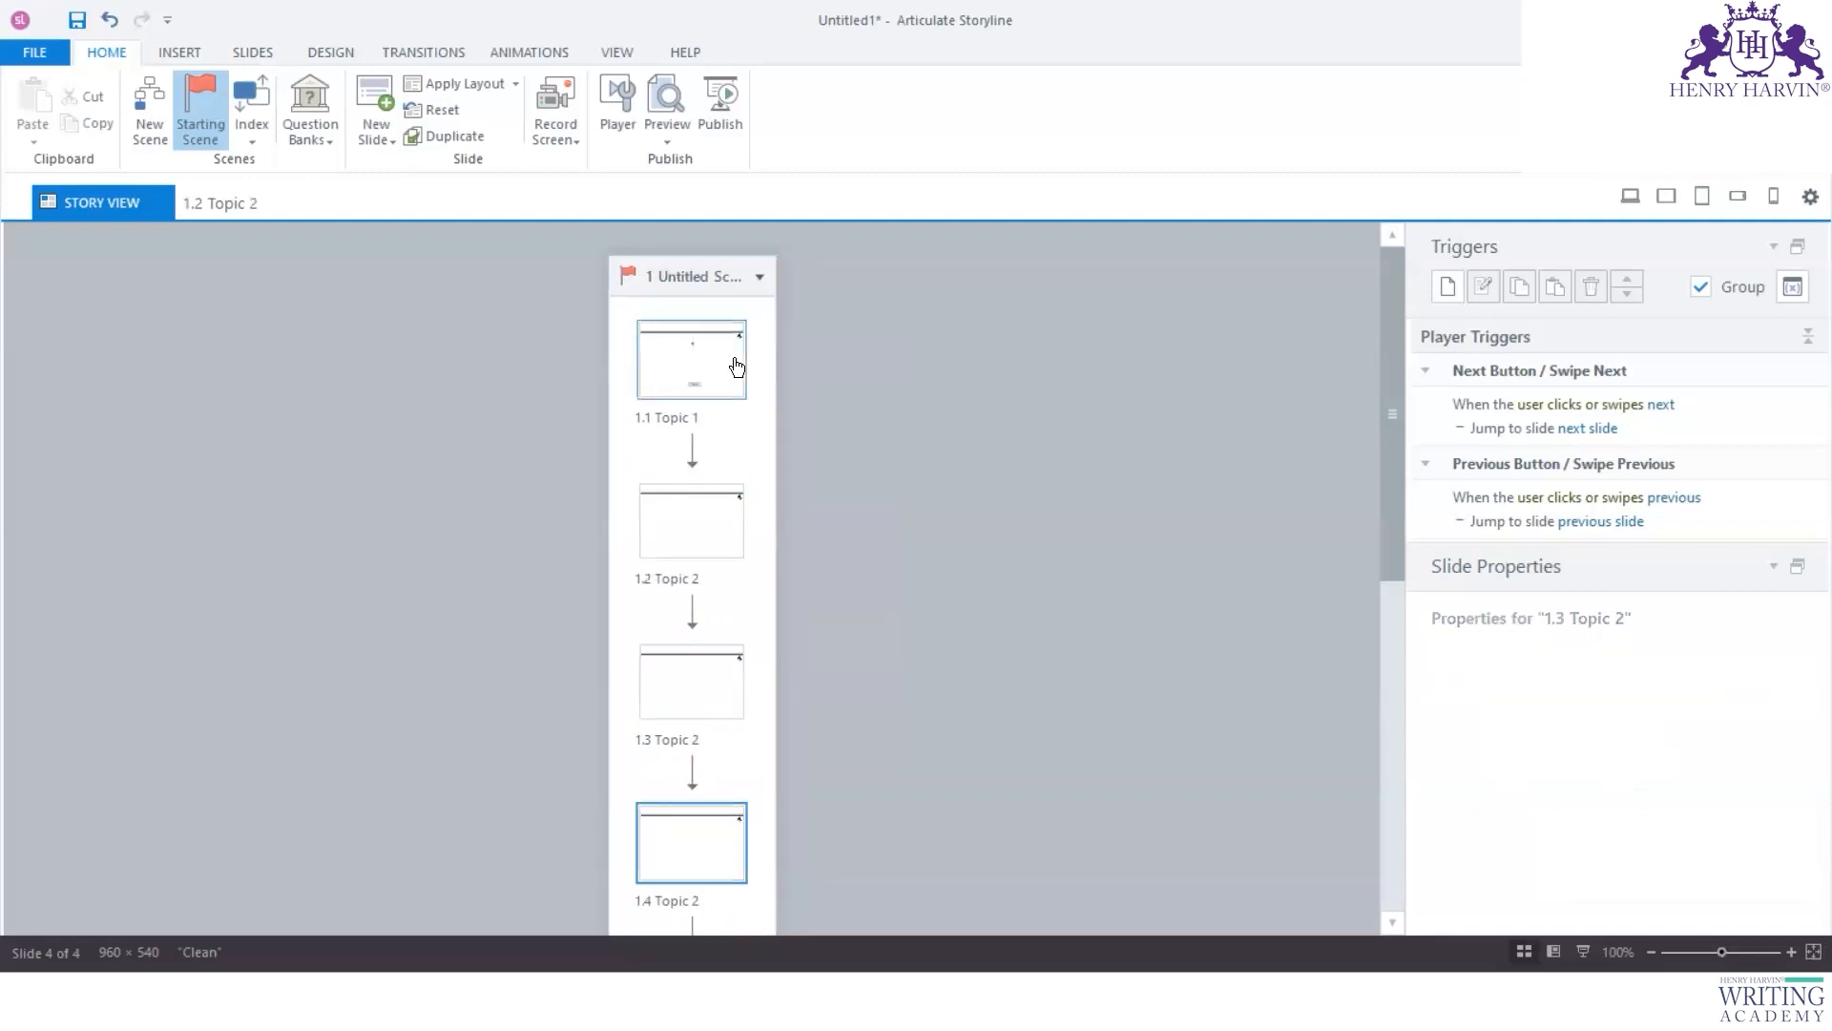
Step: Open slide 1.1 Topic 1, insert the Illustrated - Classic character Norene and place her in the right part of the slide
click(703, 516)
click(704, 399)
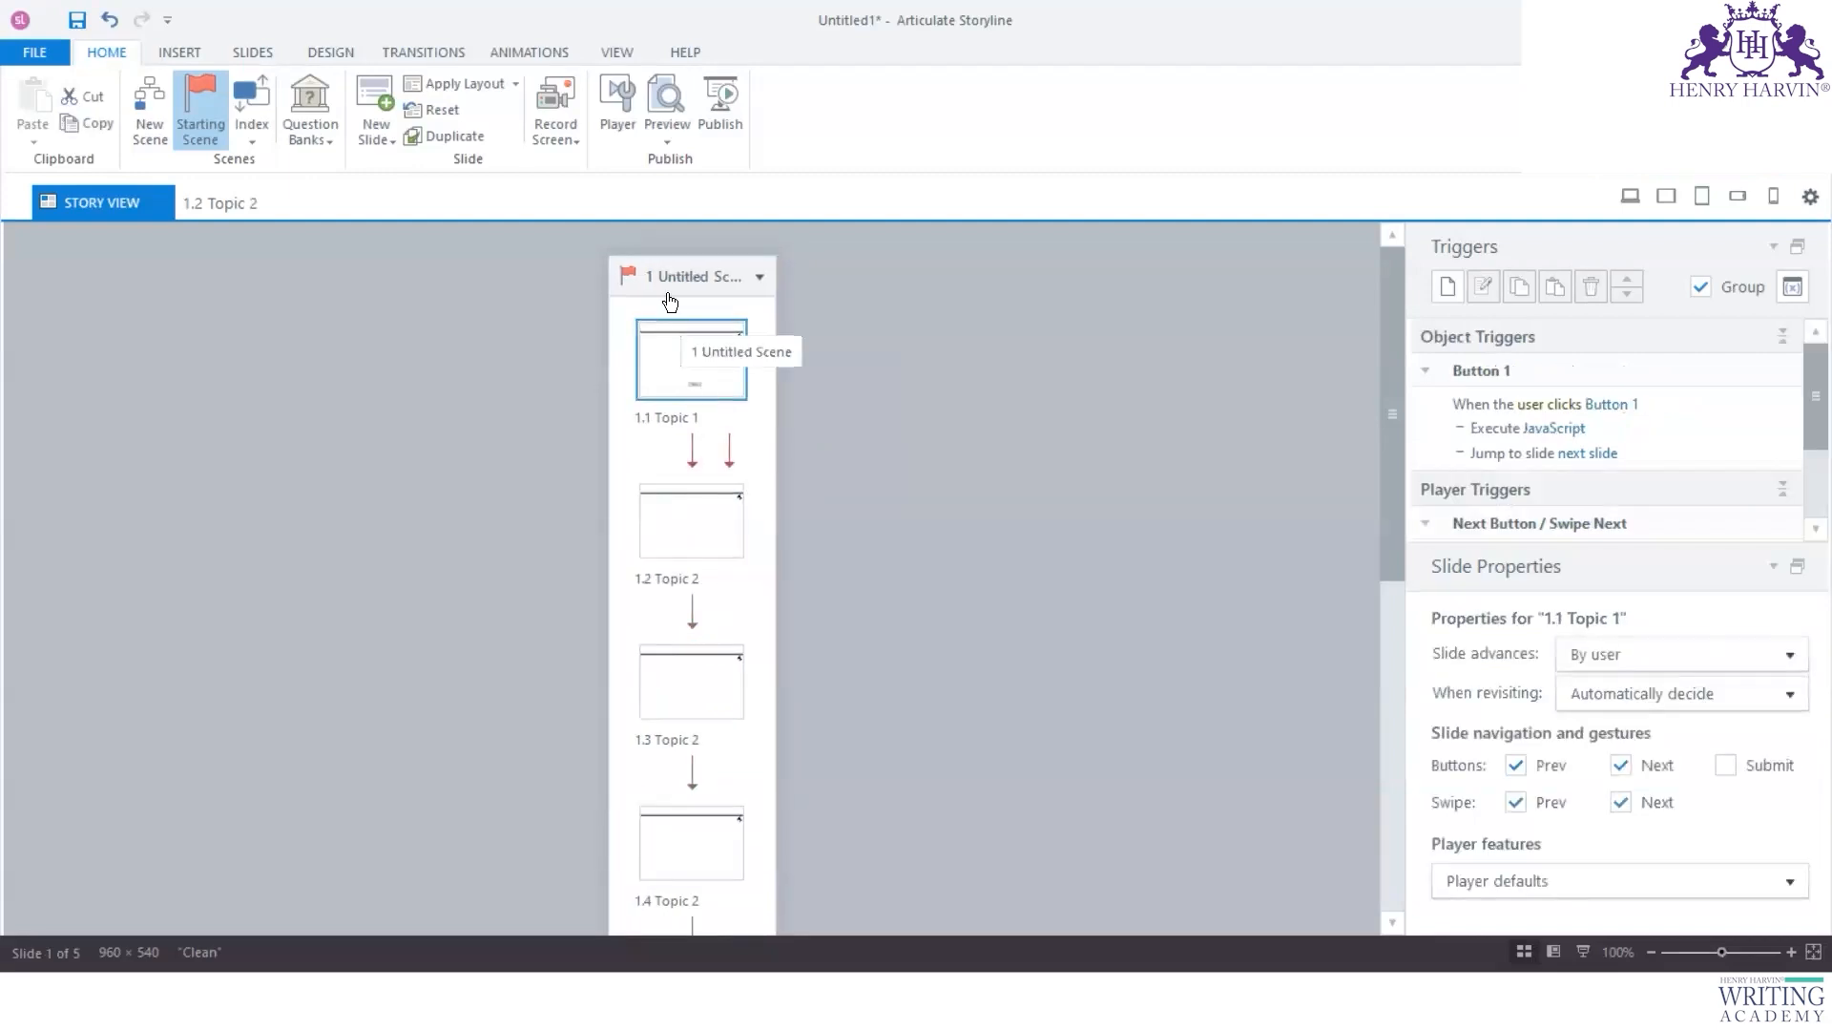
double_click(673, 357)
click(180, 52)
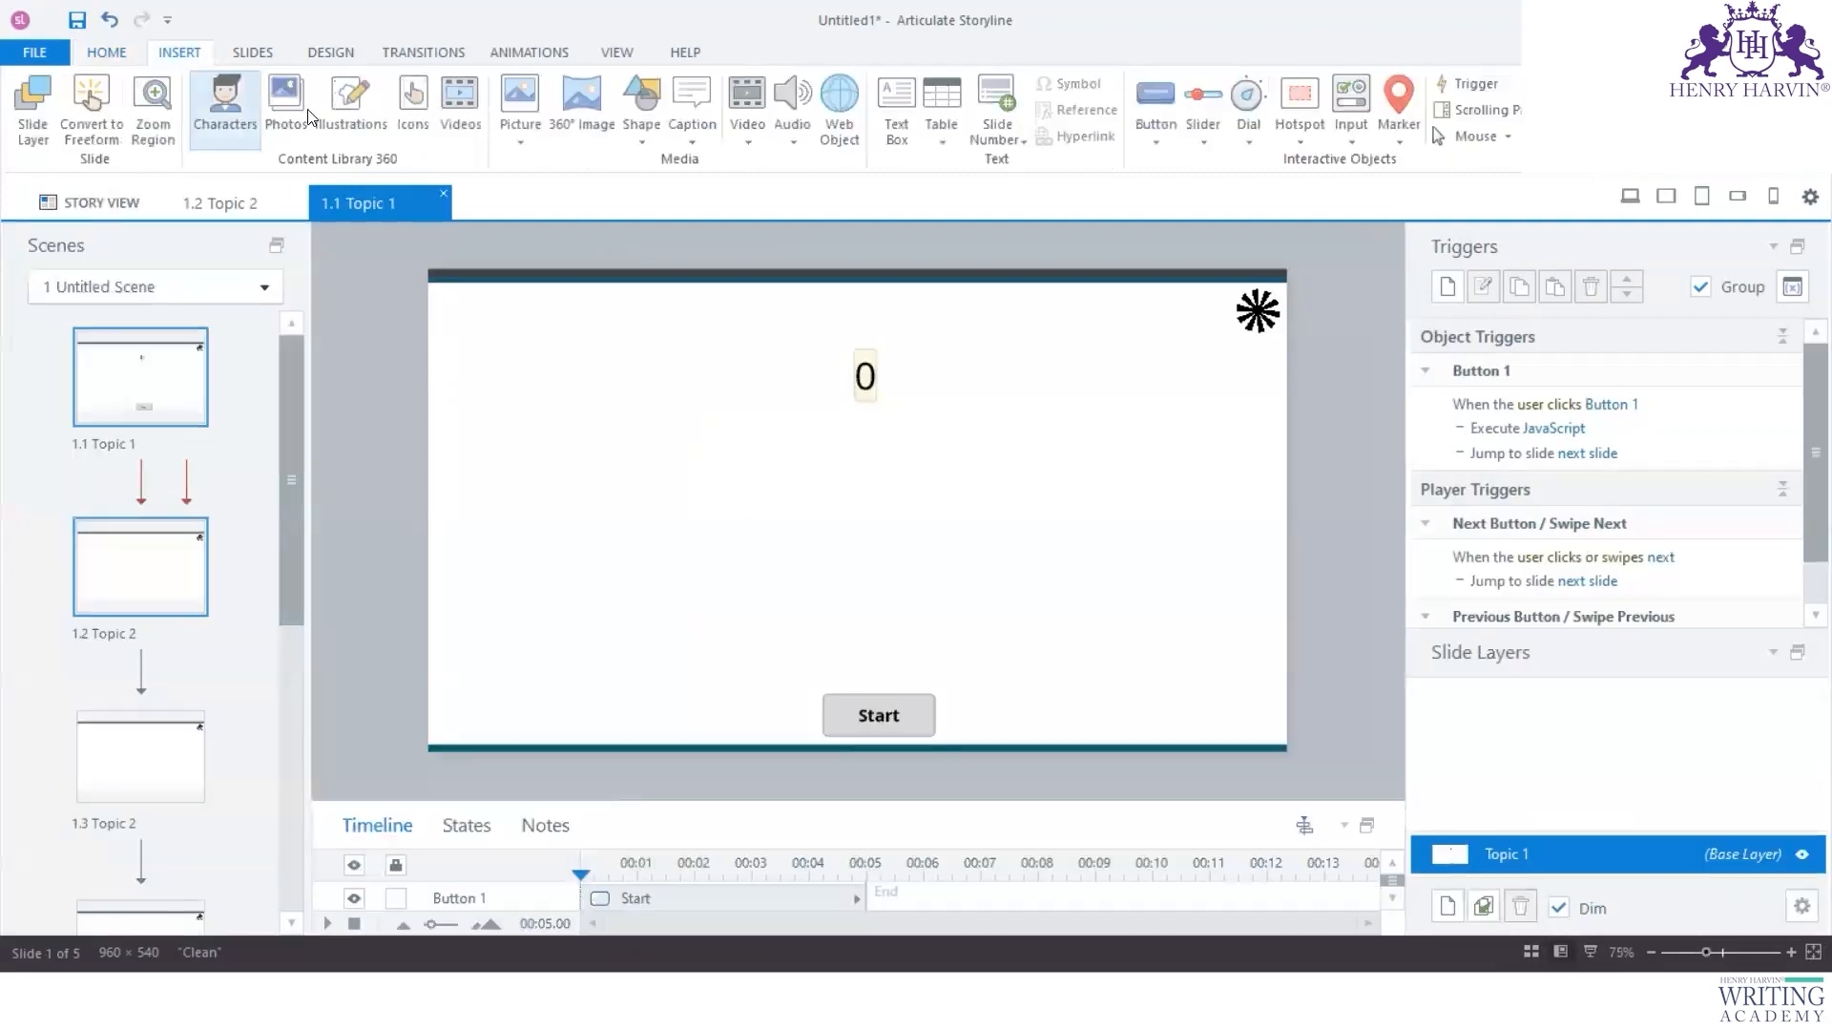
click(240, 127)
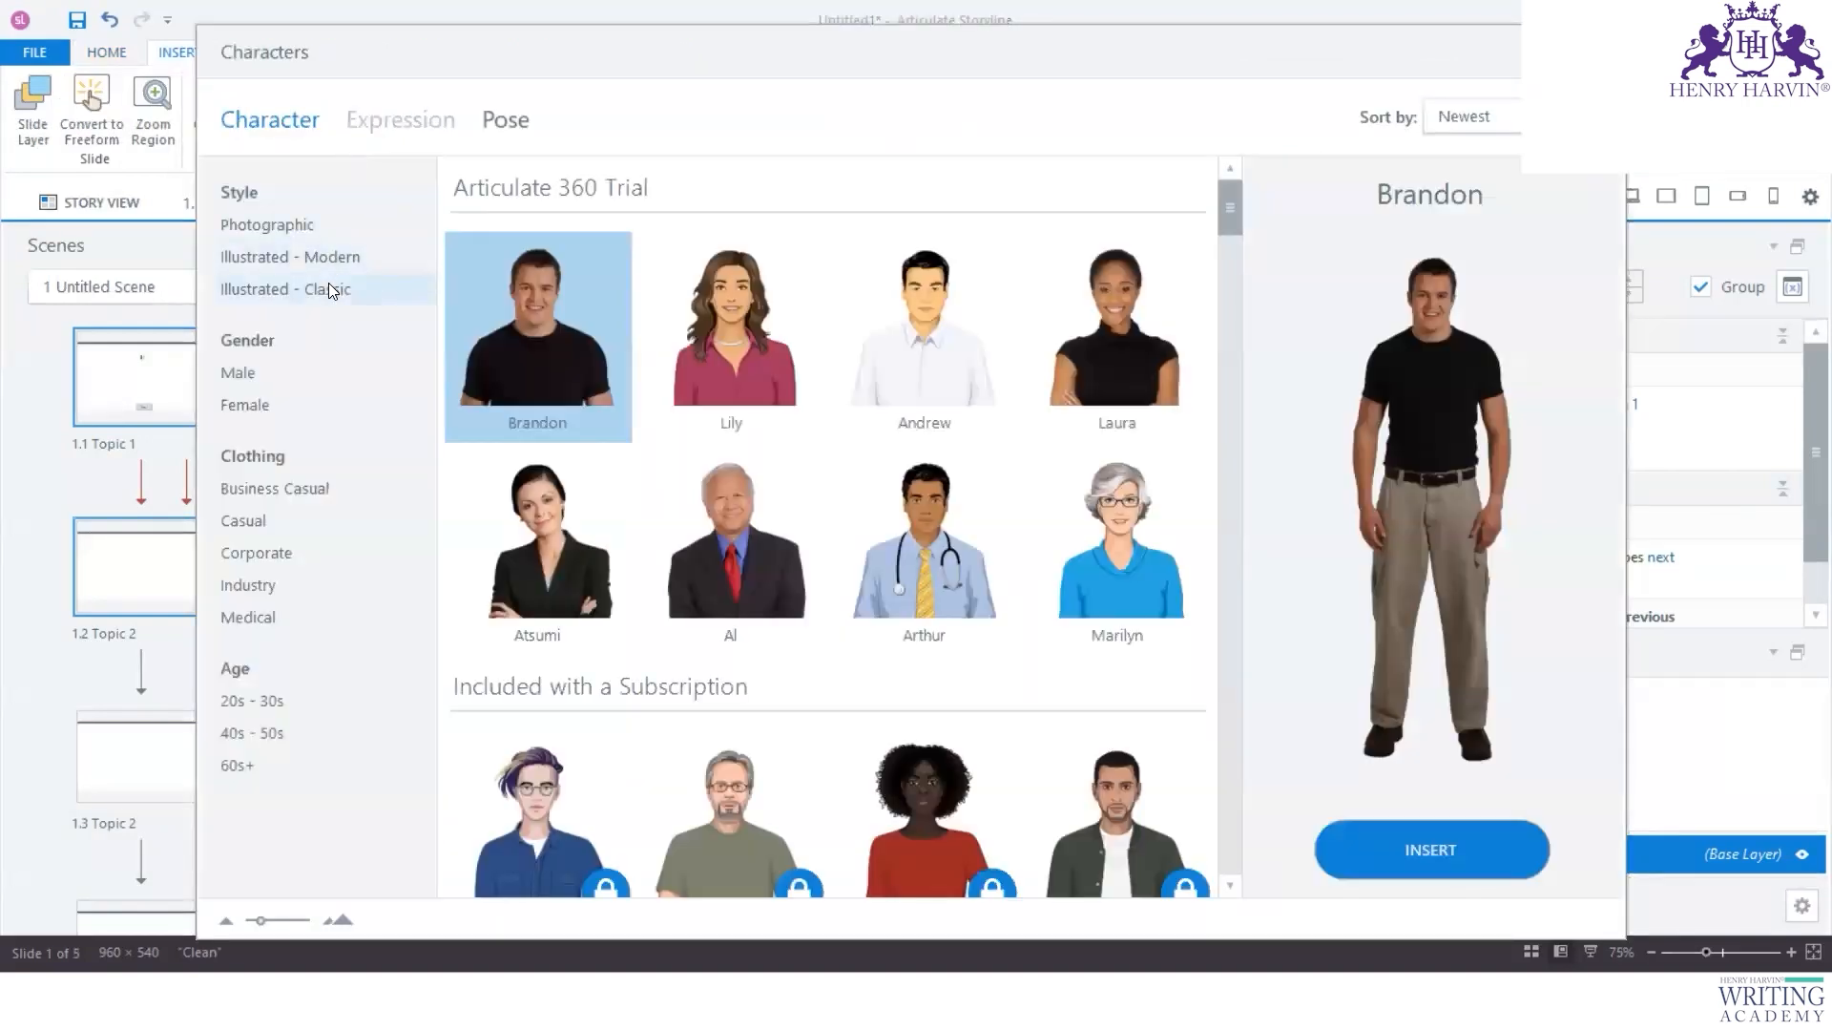
click(328, 286)
click(784, 569)
click(1412, 840)
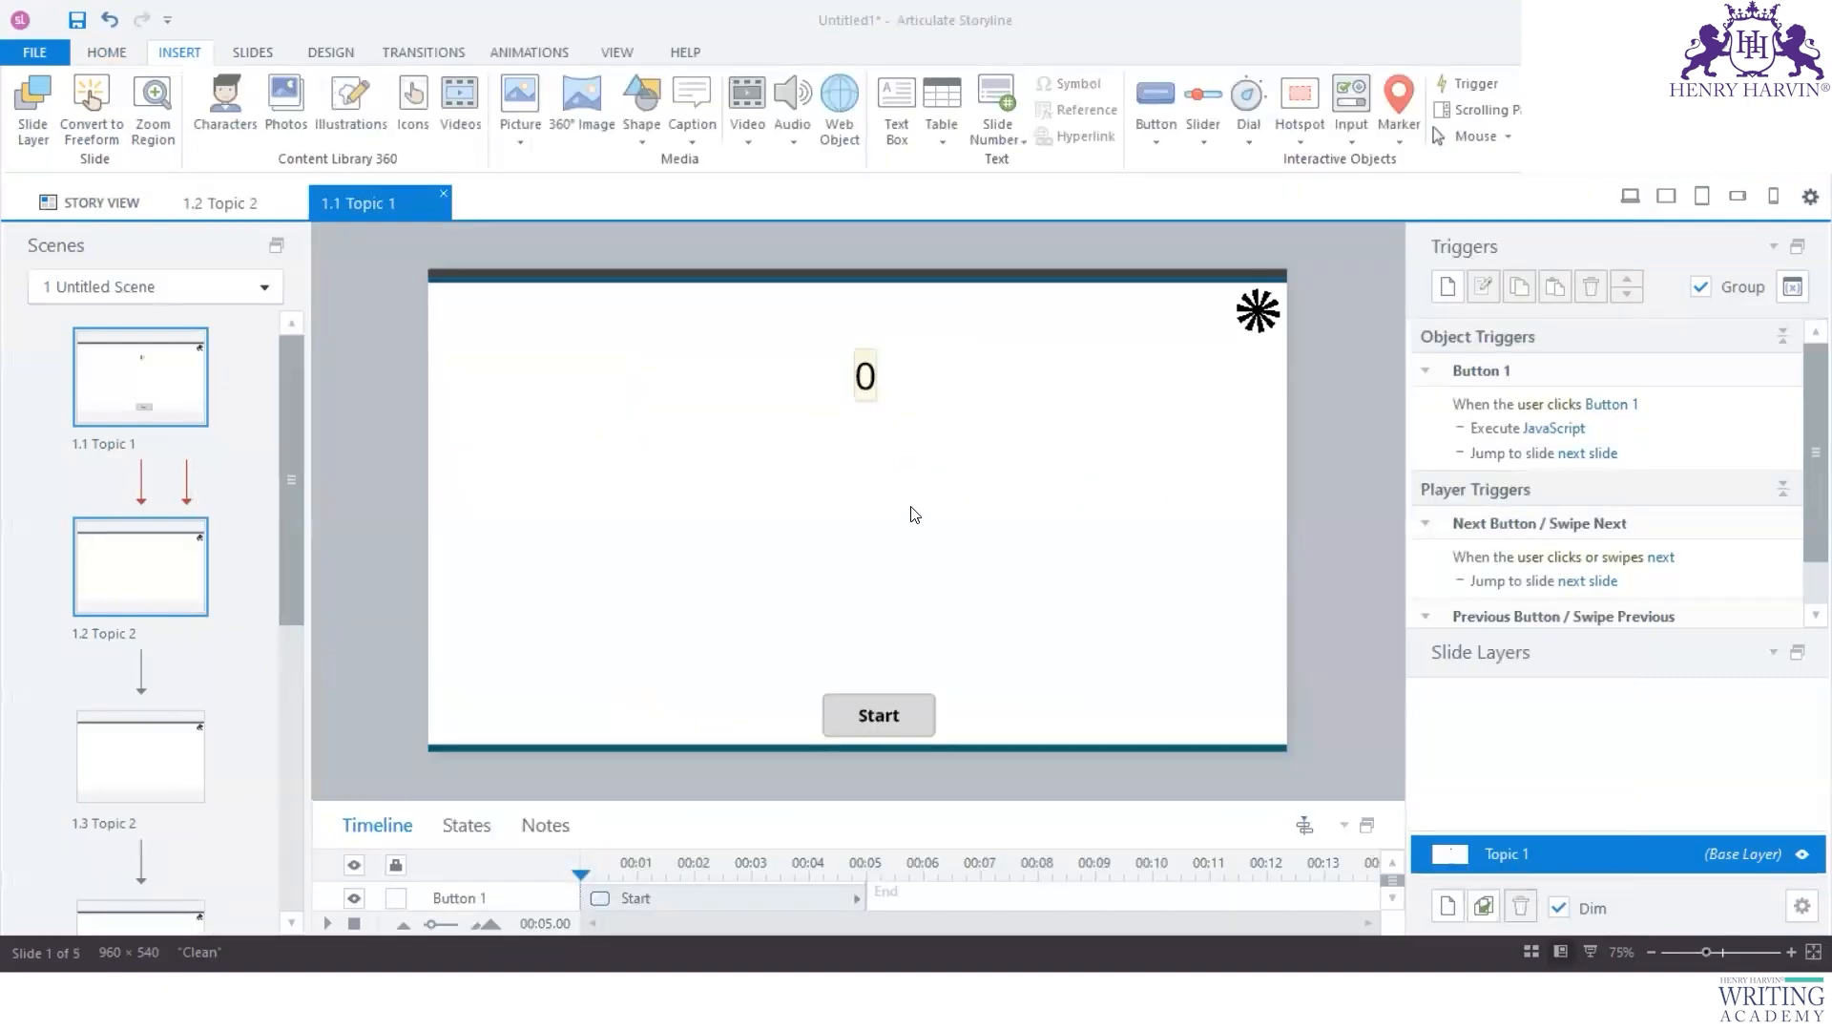
drag(867, 506, 1098, 502)
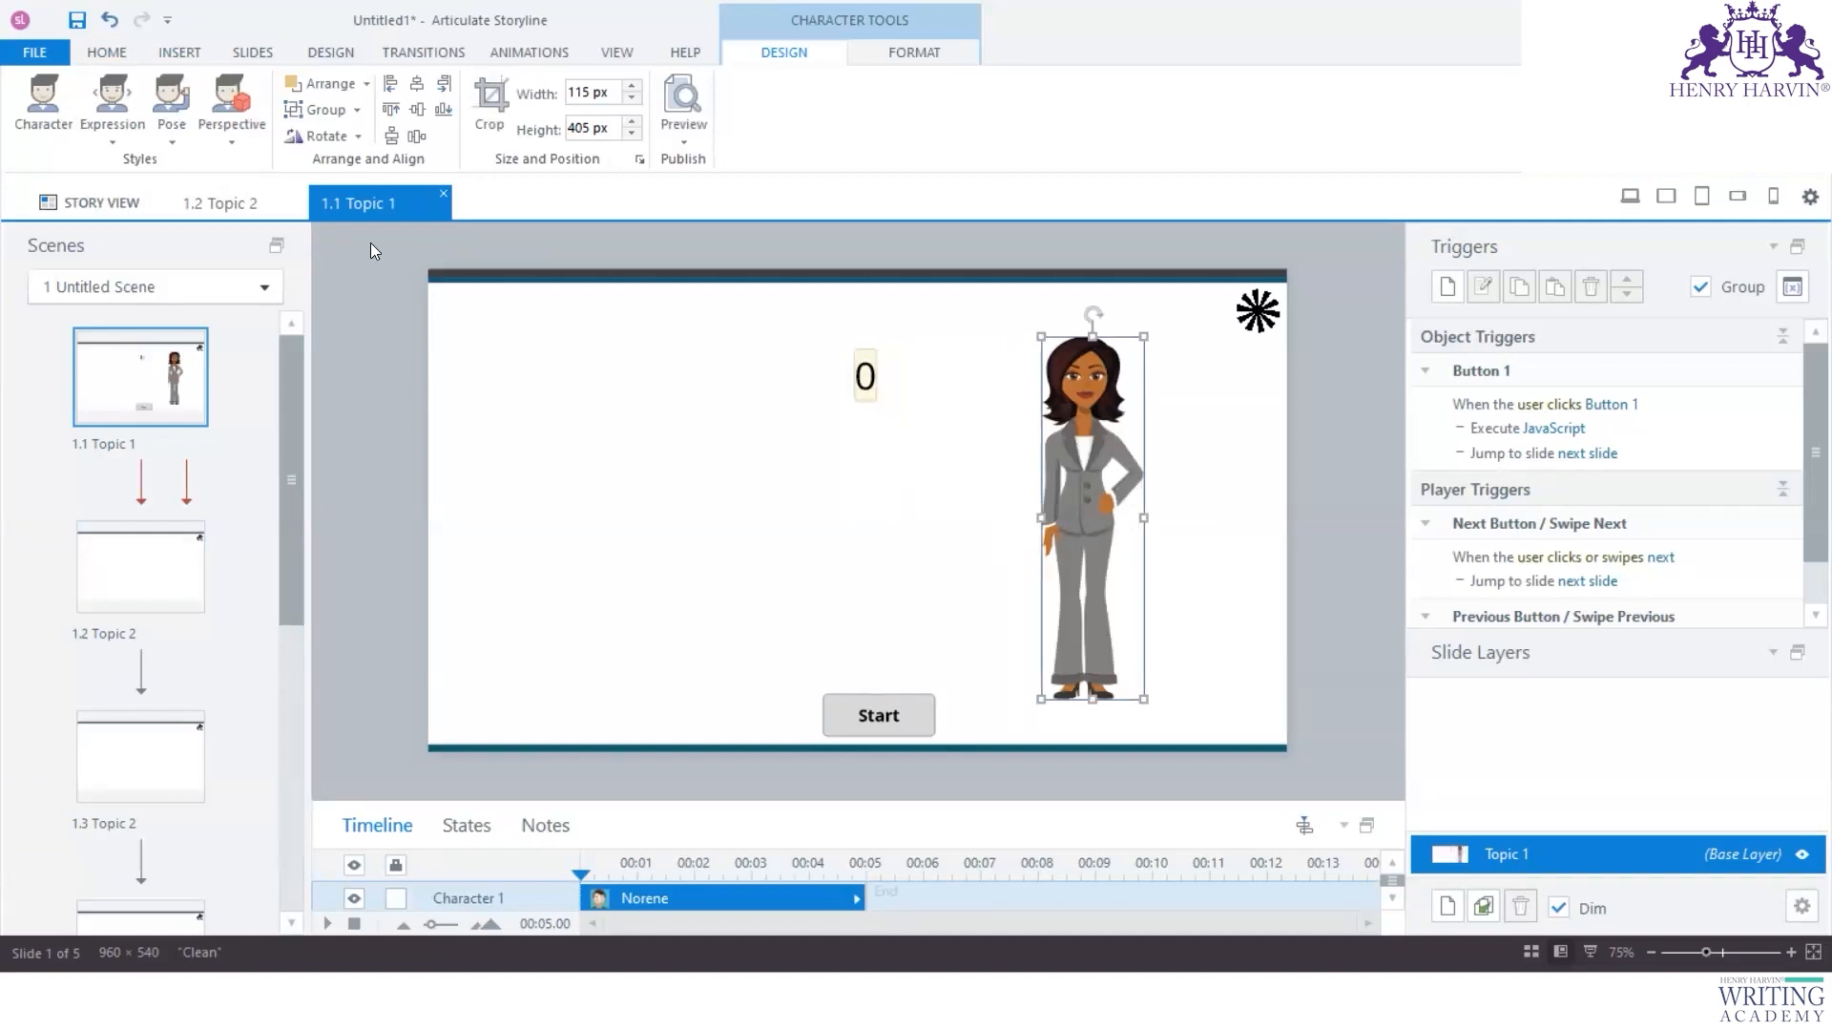
Step: On slide 1.2, draw a Snip Same Side Corner rectangle of about 572 by 236 px over the content placeholders
click(169, 567)
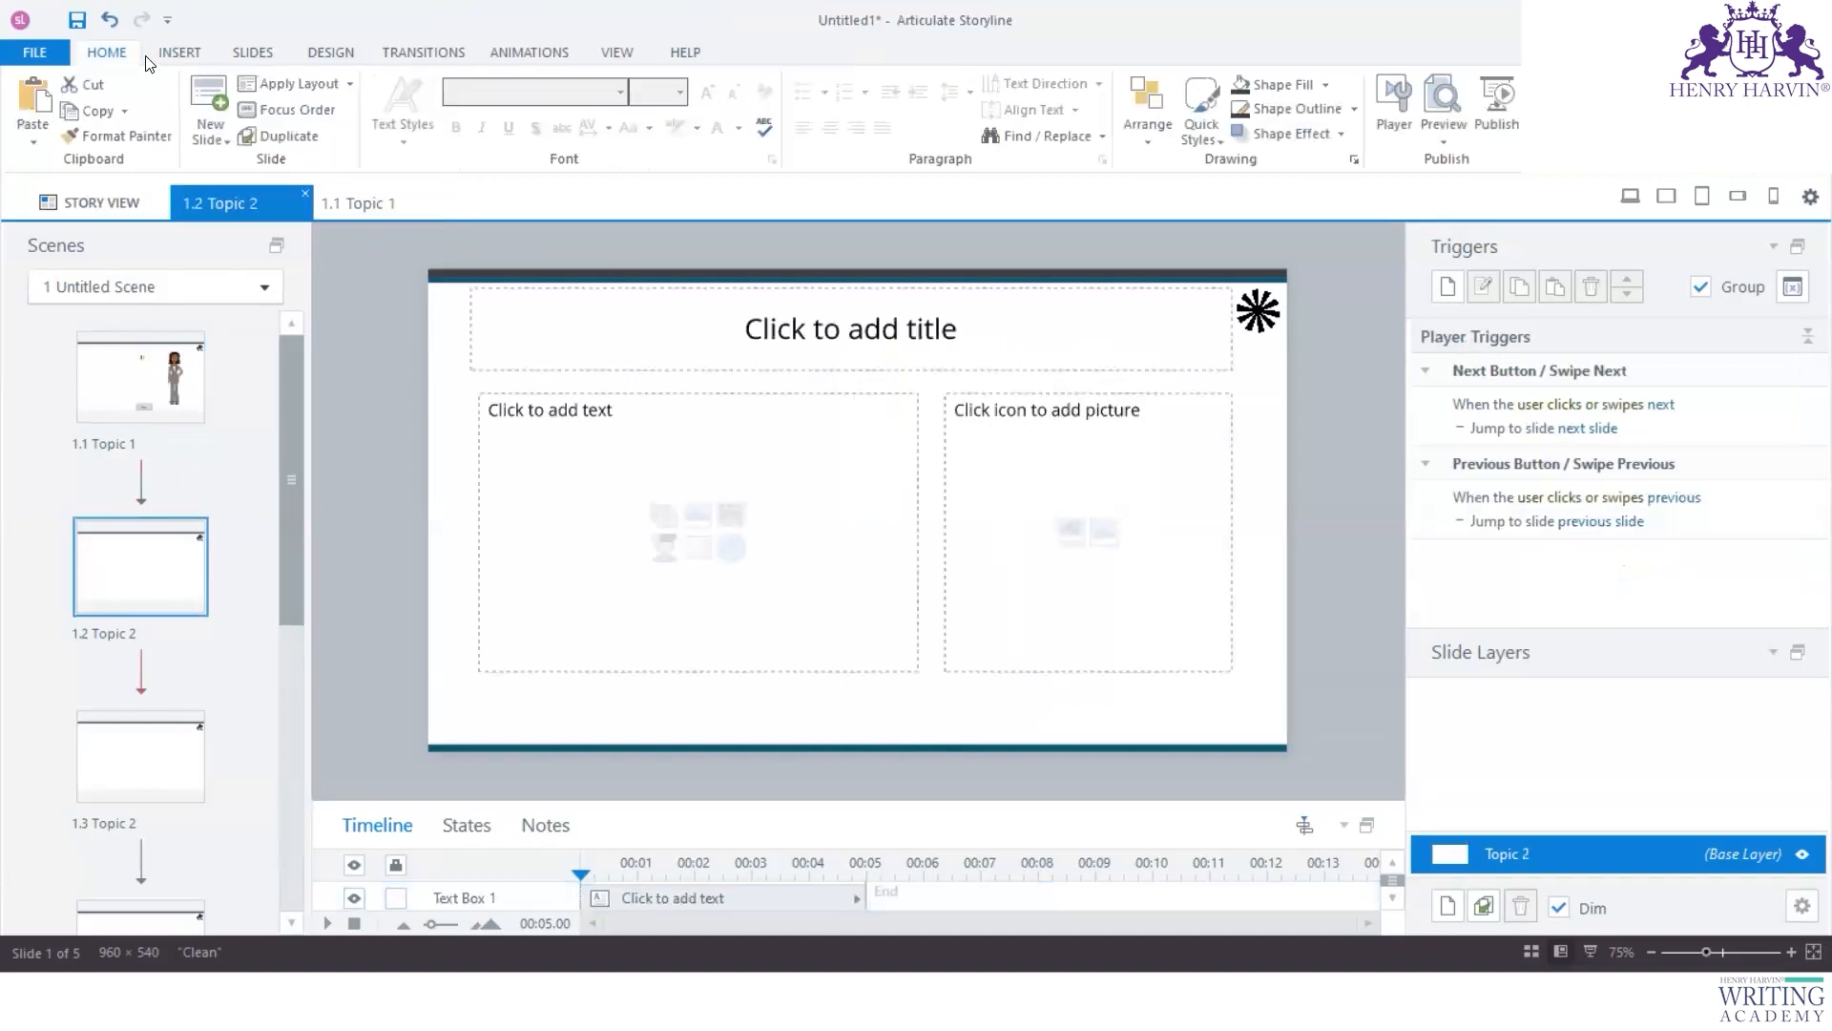
click(179, 51)
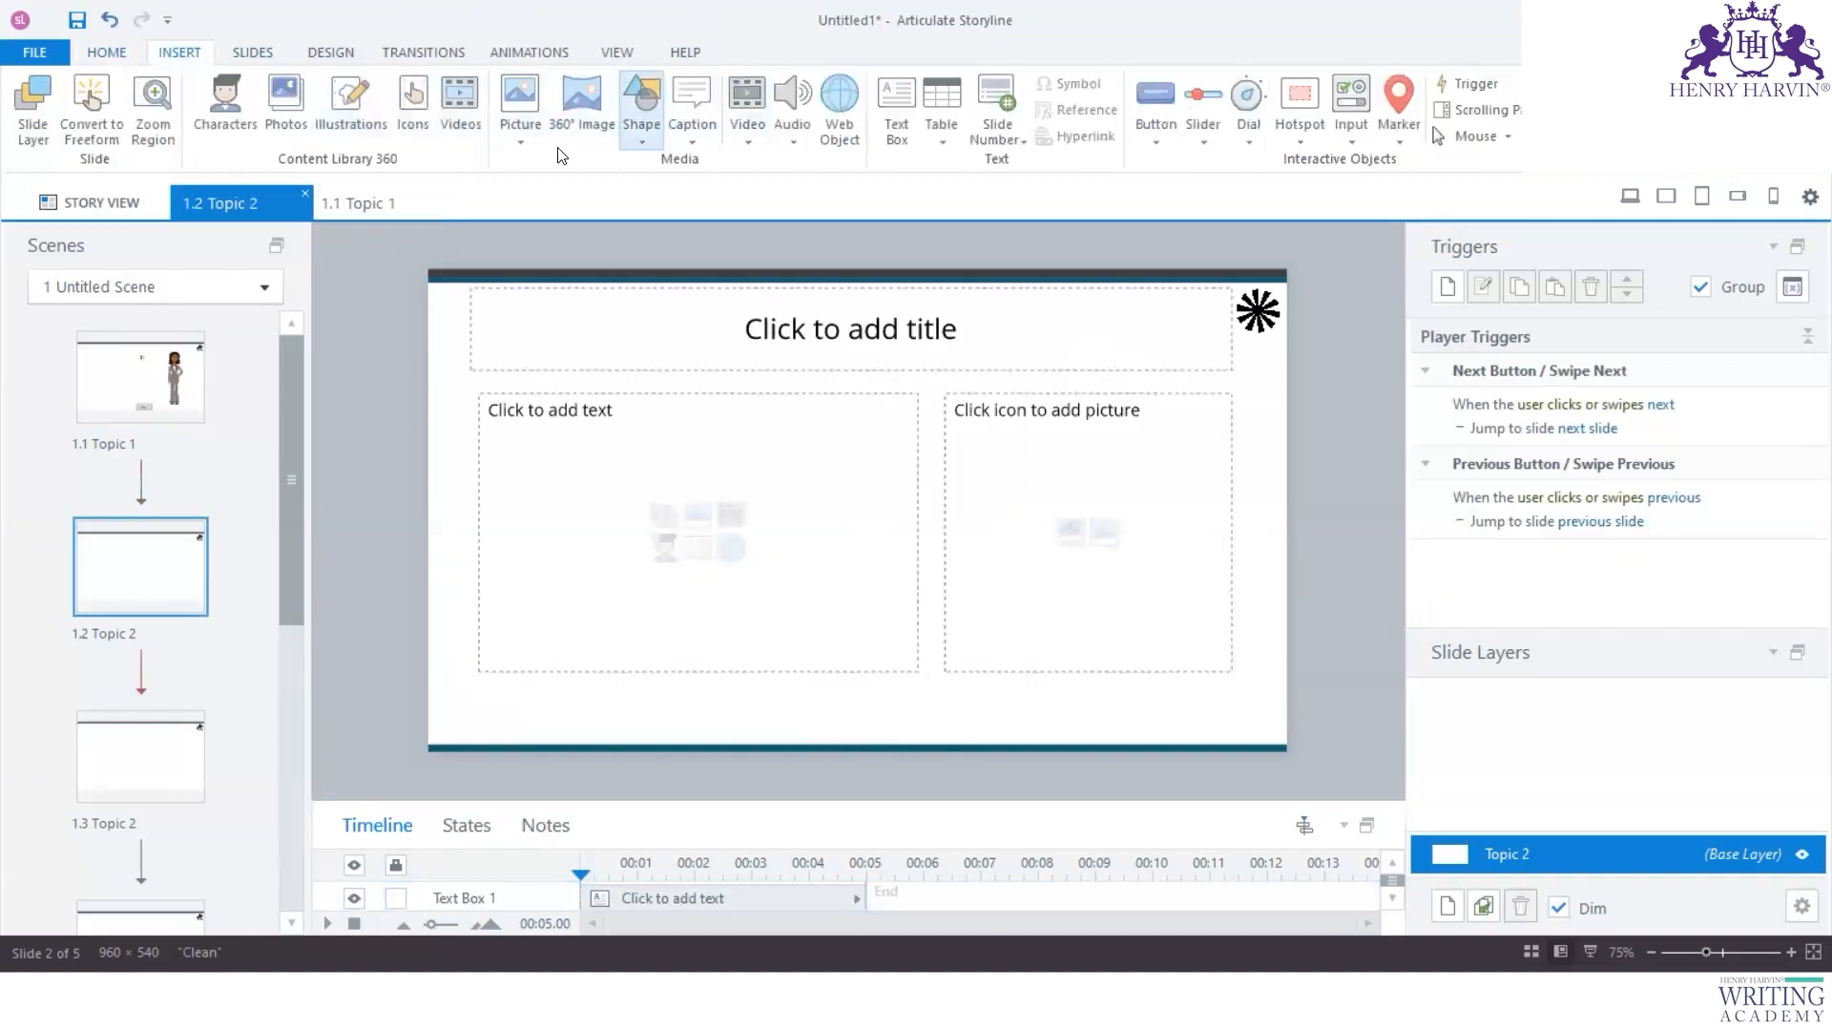
click(649, 125)
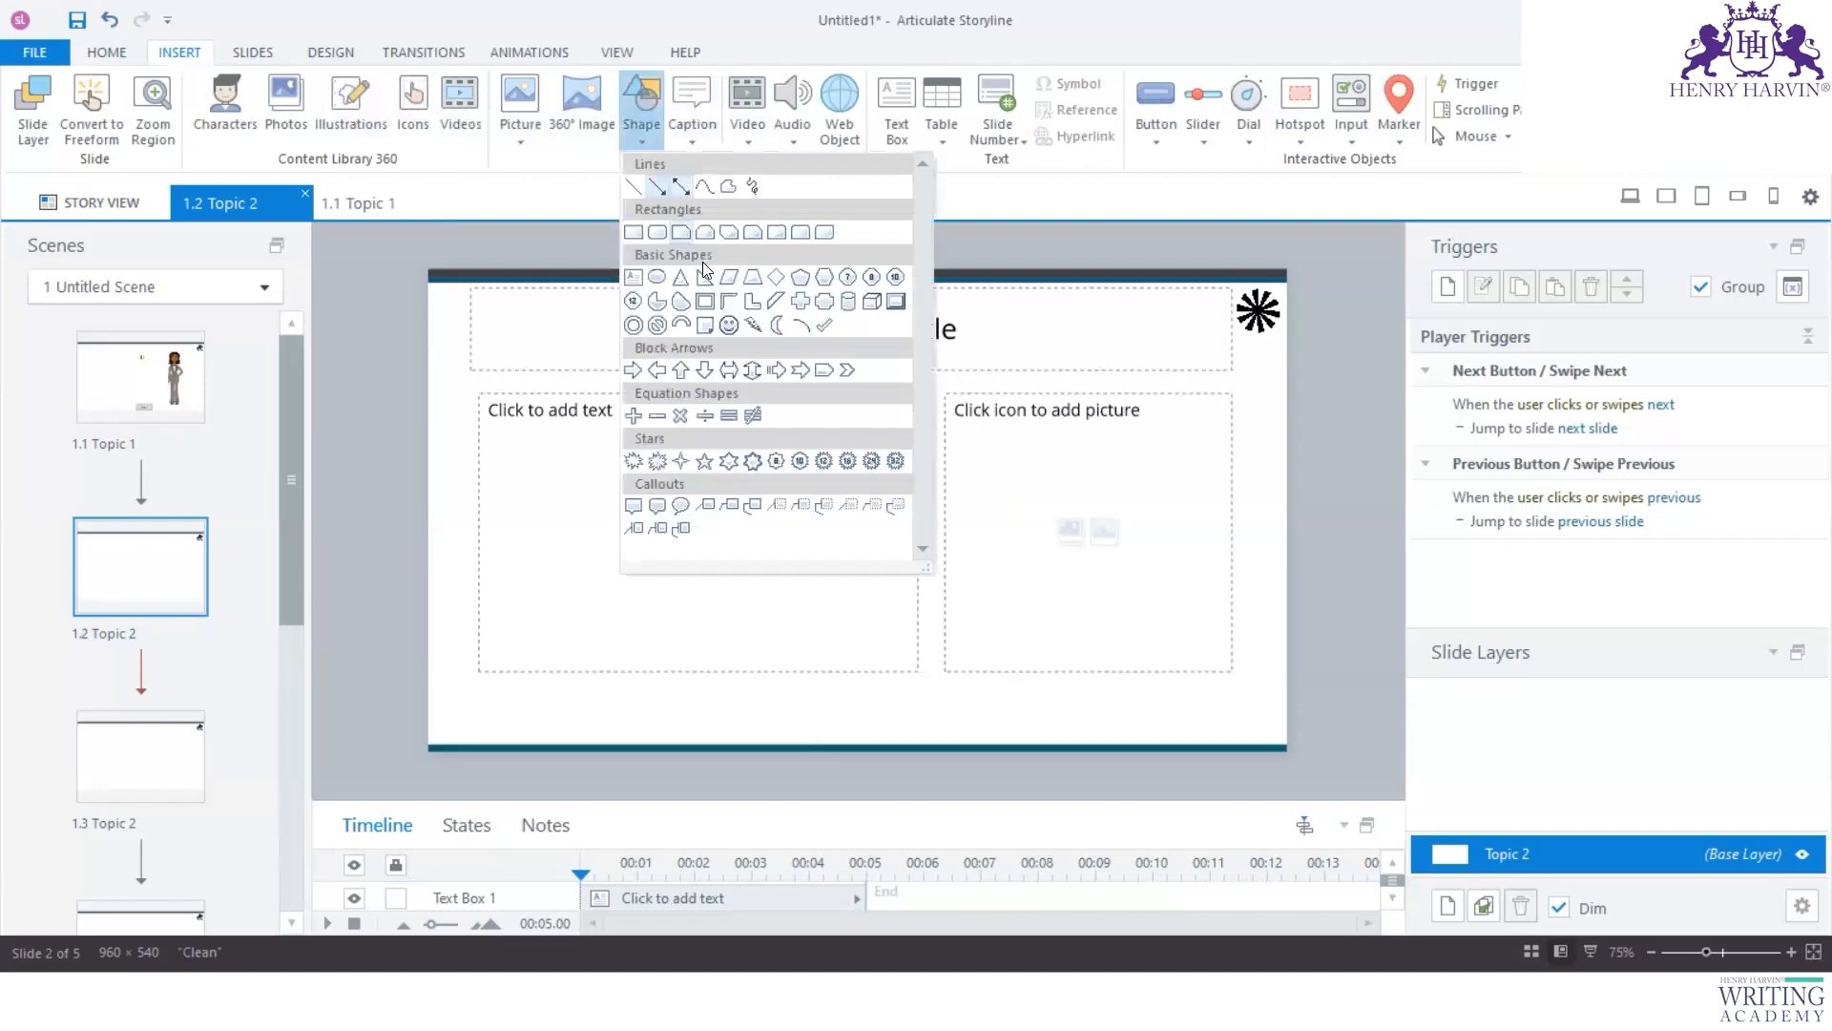
click(711, 293)
mouse_move(607, 390)
mouse_down()
mouse_move(944, 572)
mouse_move(1118, 599)
mouse_up()
Step: Apply the bright blue preset shape style to the snipped-corner rectangle and deselect it
click(766, 52)
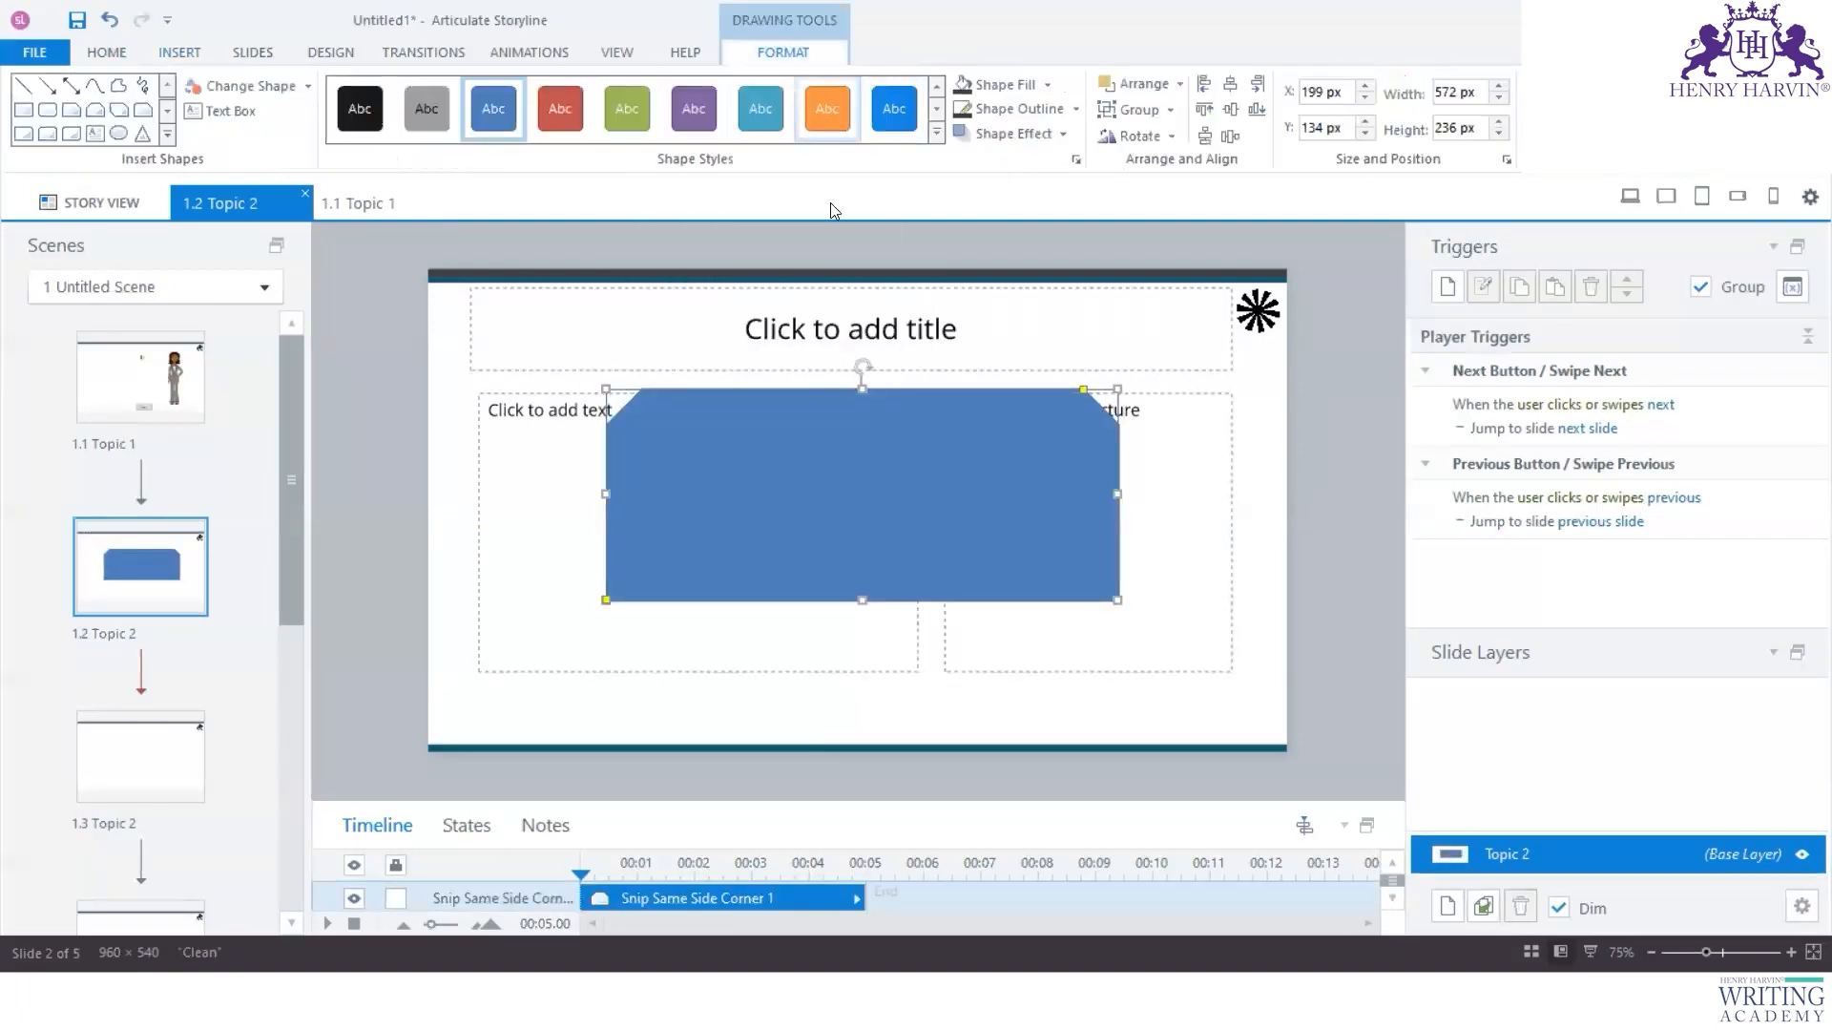
click(828, 108)
click(894, 108)
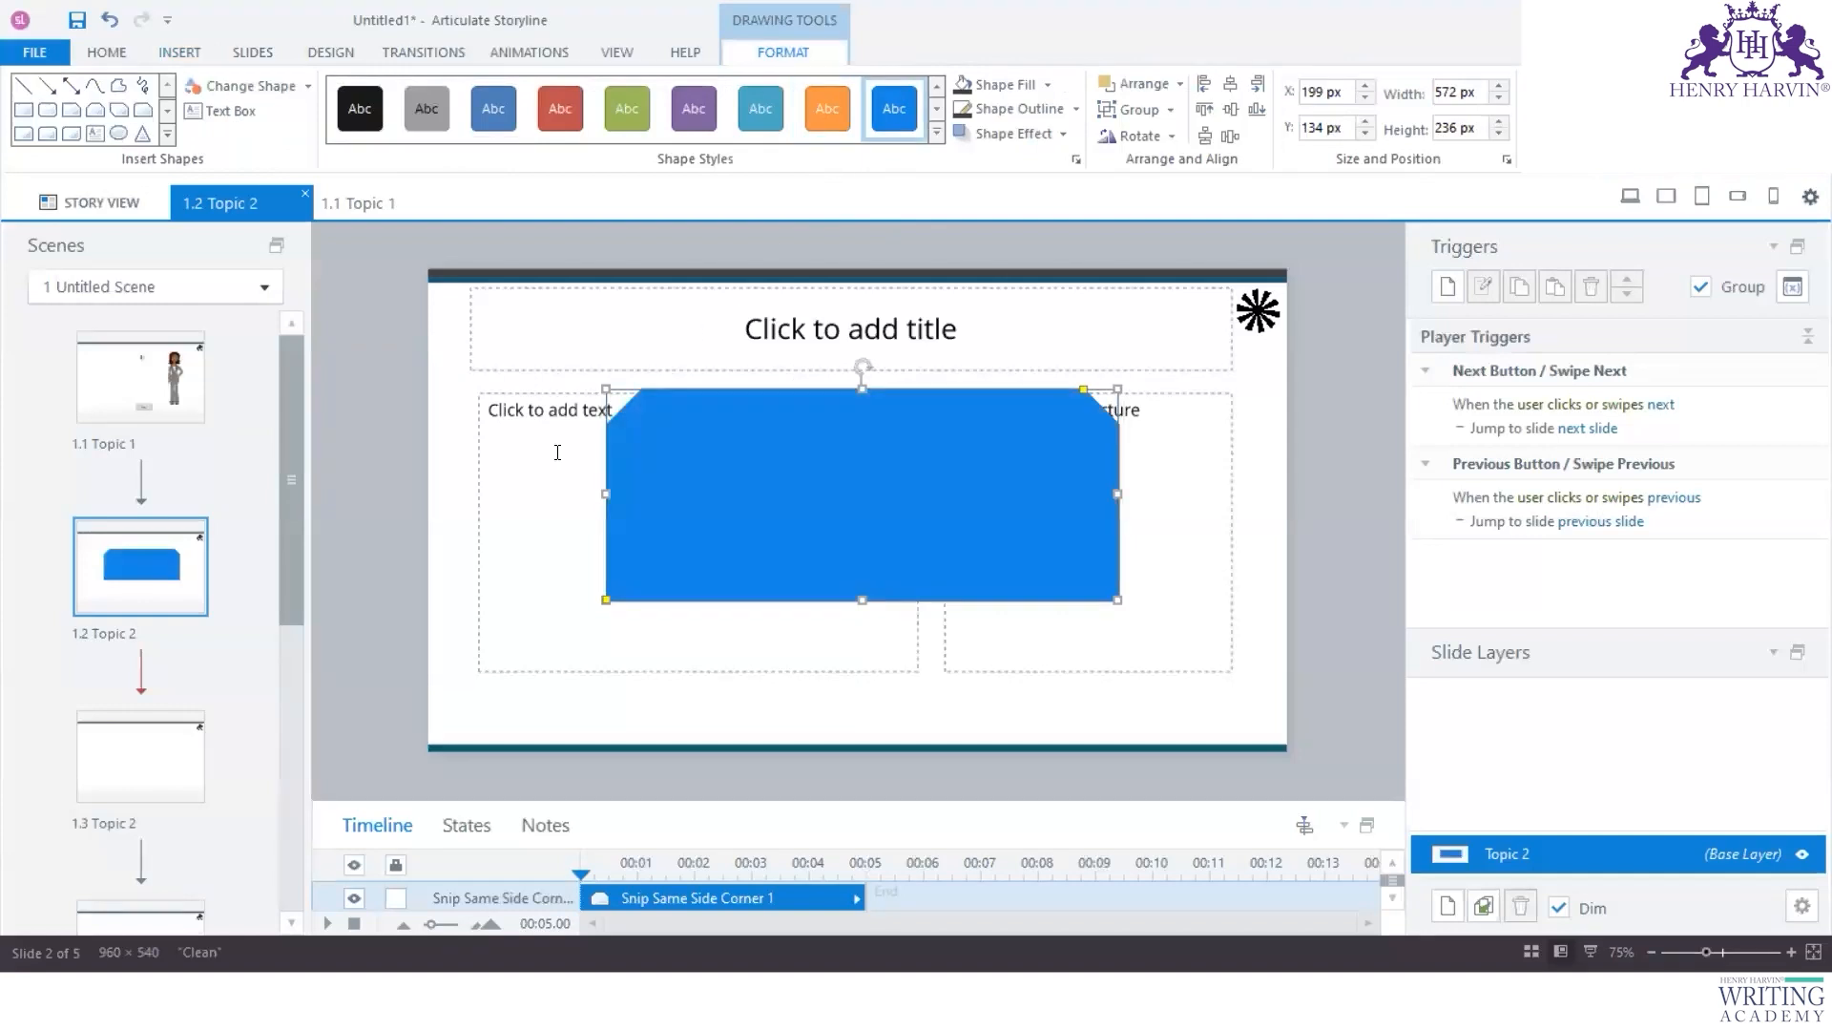
click(467, 480)
Step: Check the slide titles in the player's menu preview, select the first Topic 2 entry and close the properties without saving
click(1387, 118)
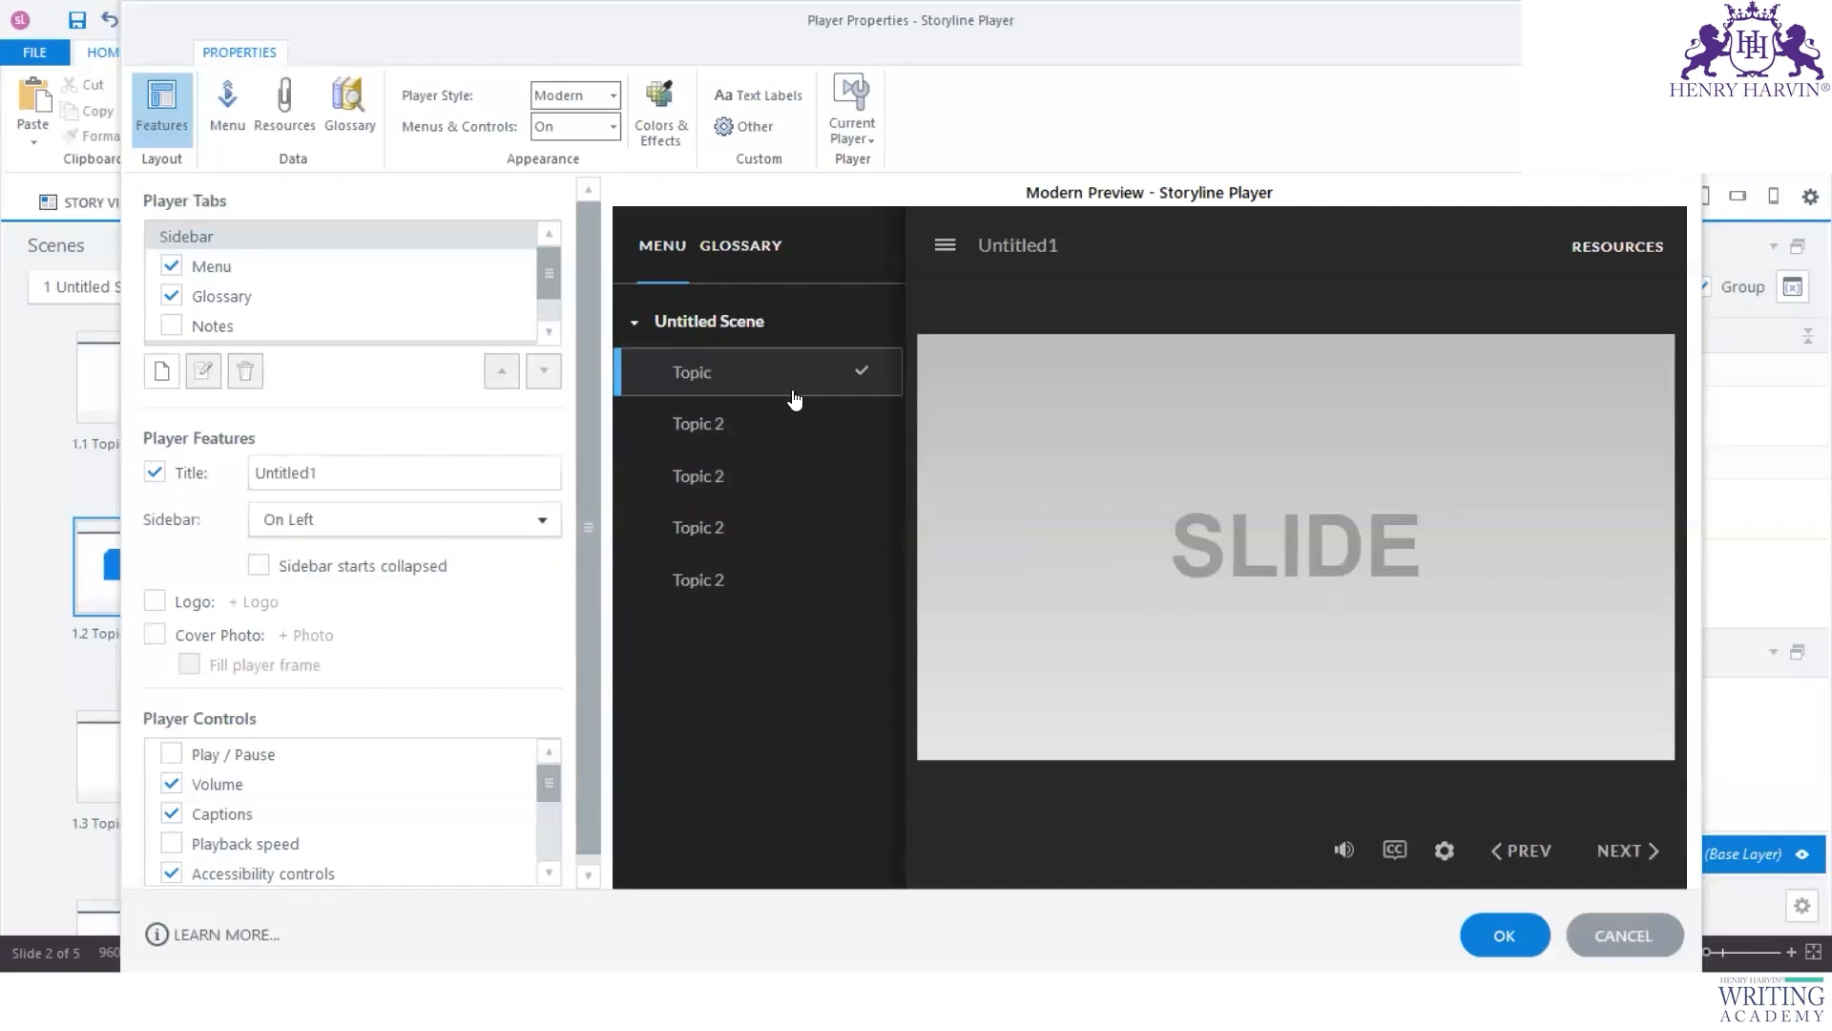
click(740, 431)
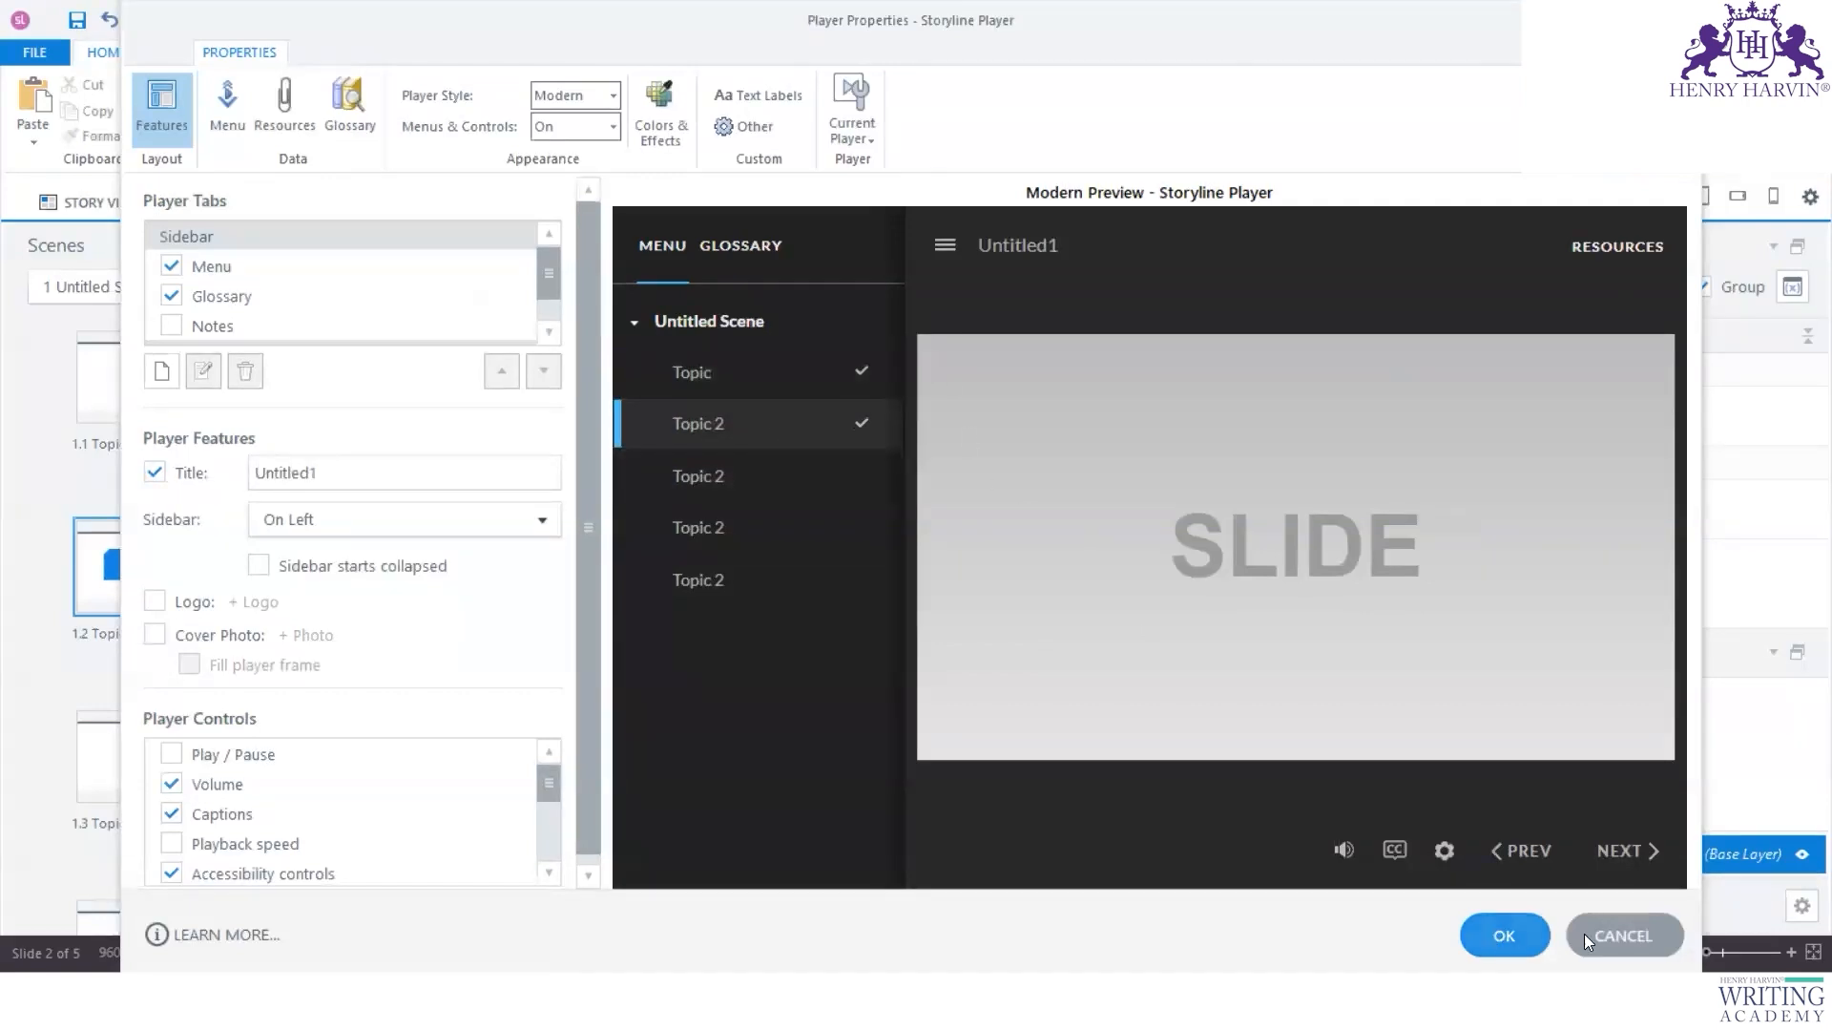
click(1622, 935)
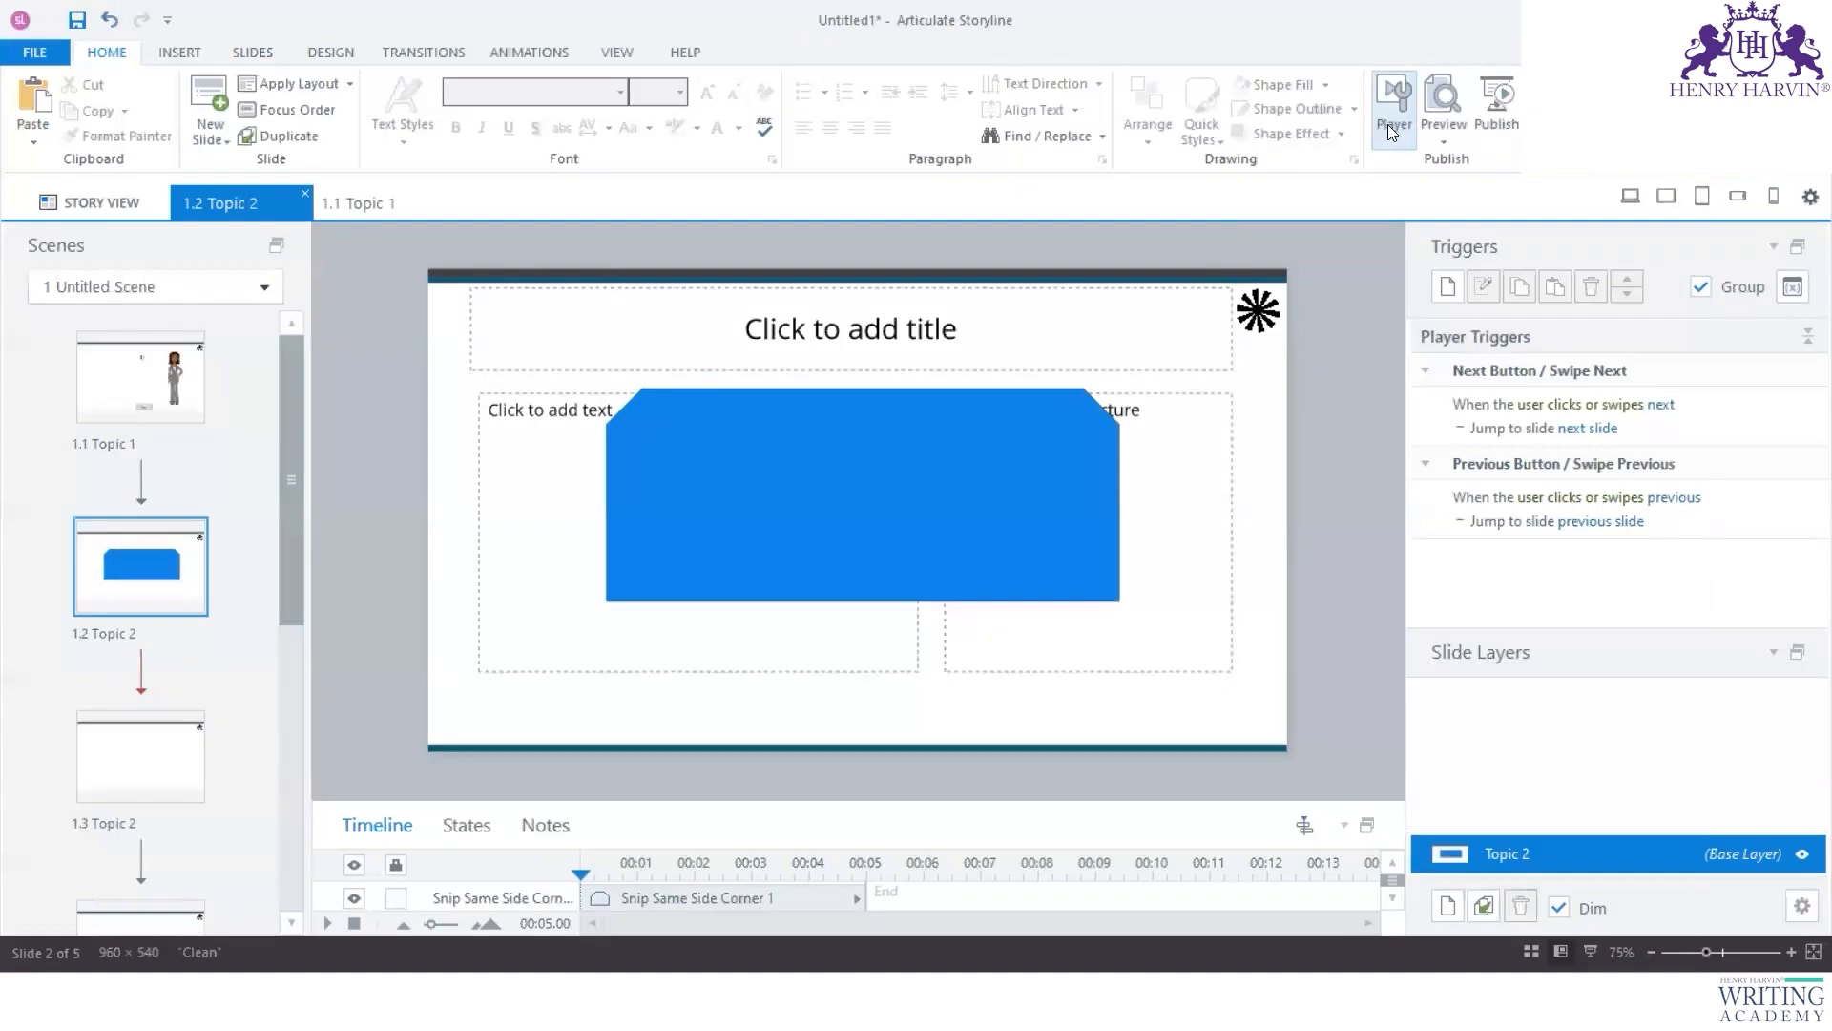
click(1445, 139)
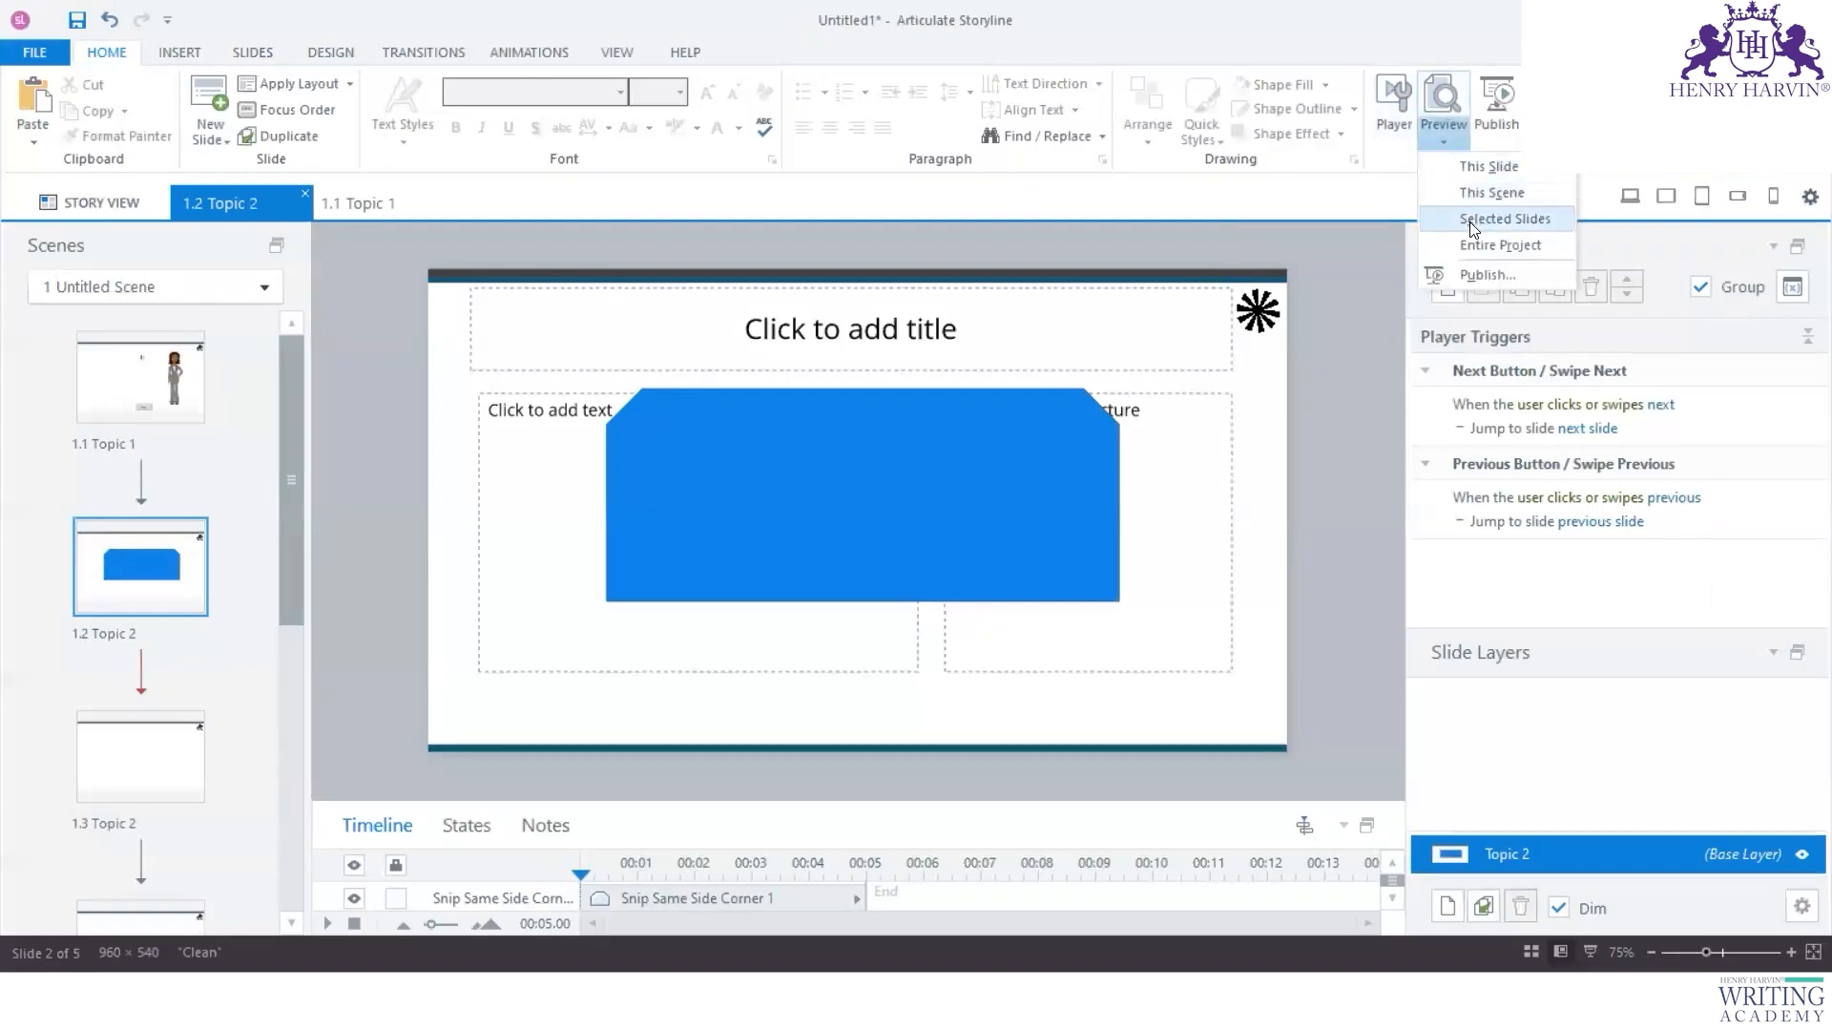
click(211, 398)
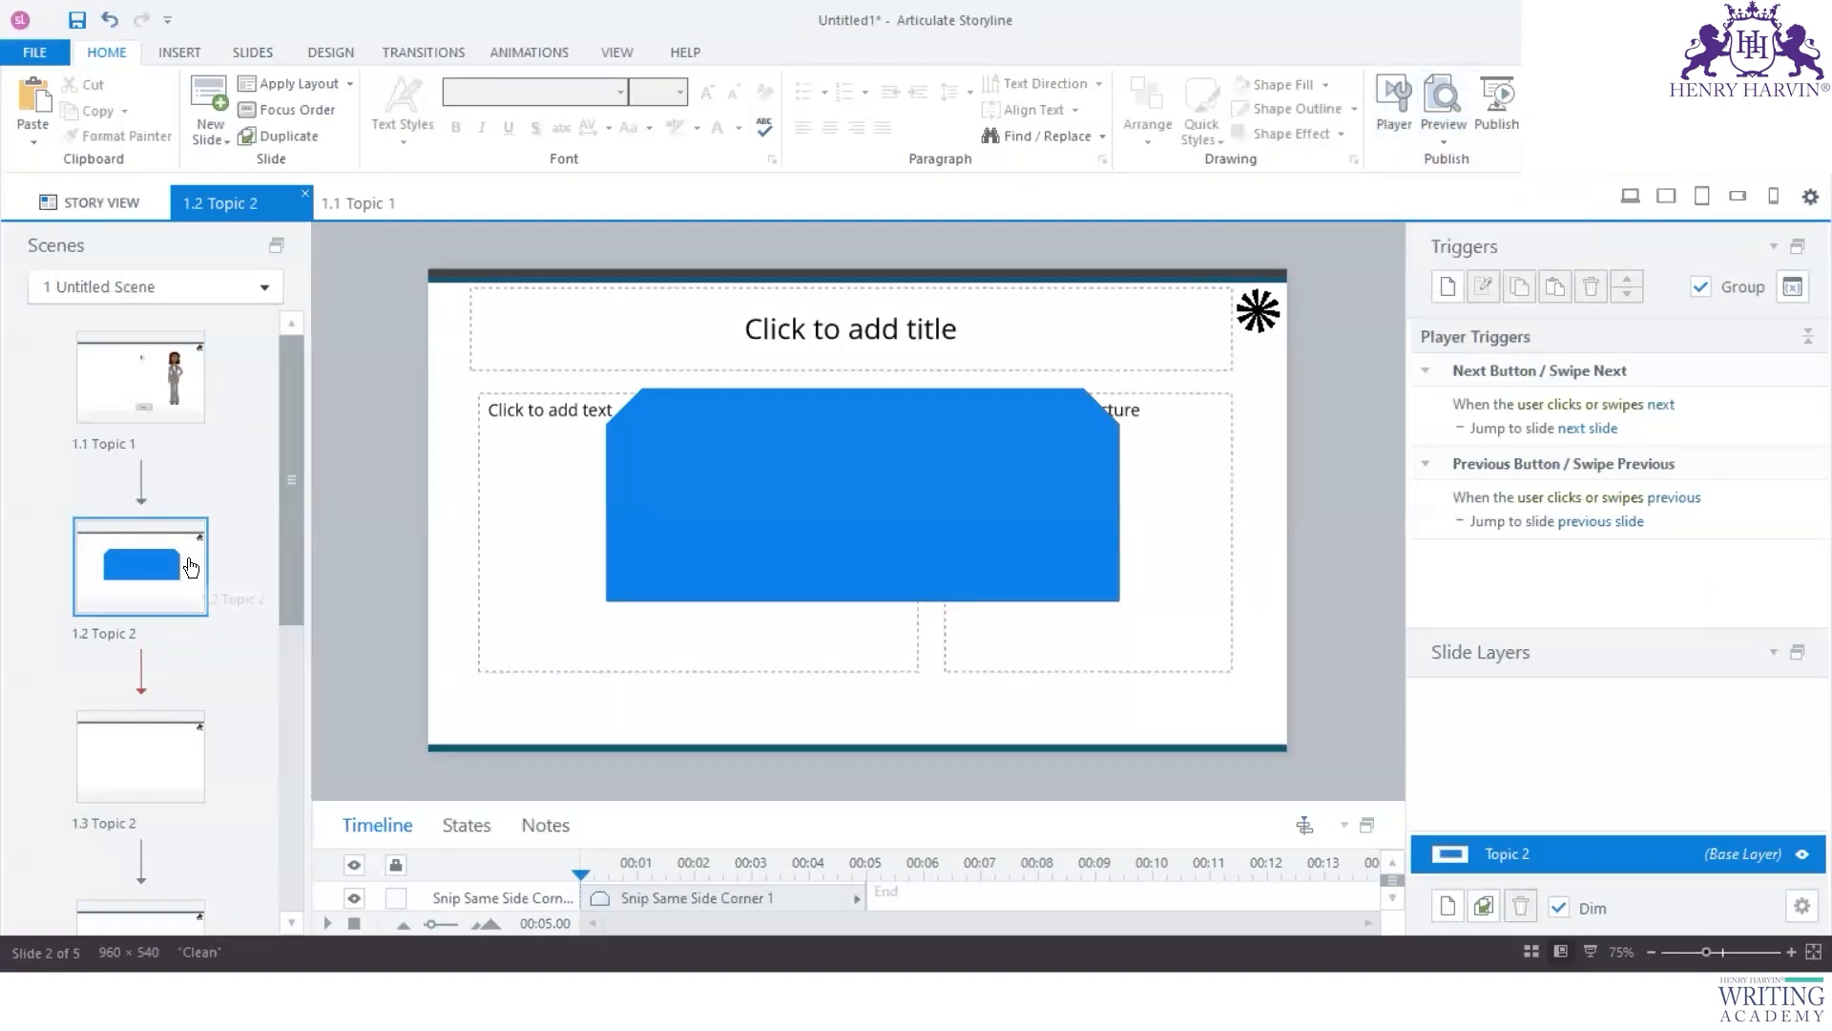
Step: Select slides 1.1 Topic 1 and 1.2 Topic 2 together and preview only the selected slides
click(183, 401)
click(172, 531)
ctrl+click(163, 410)
click(1446, 143)
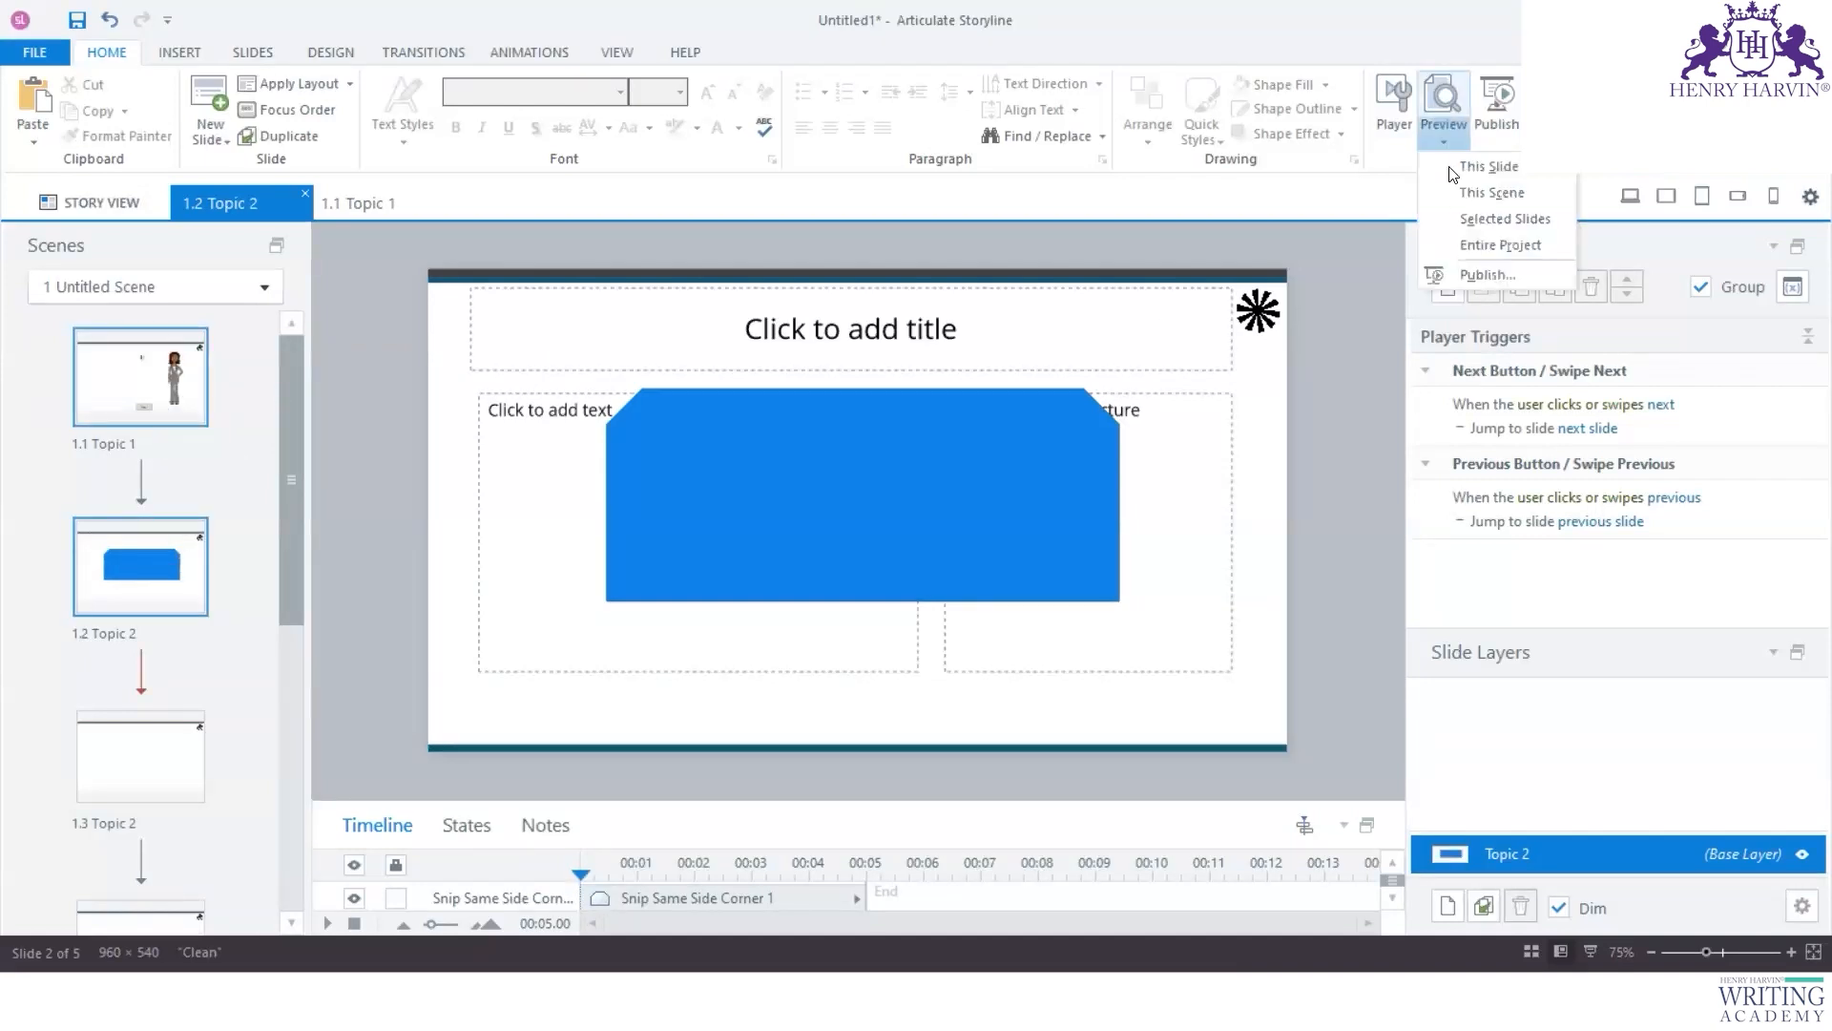
click(1503, 219)
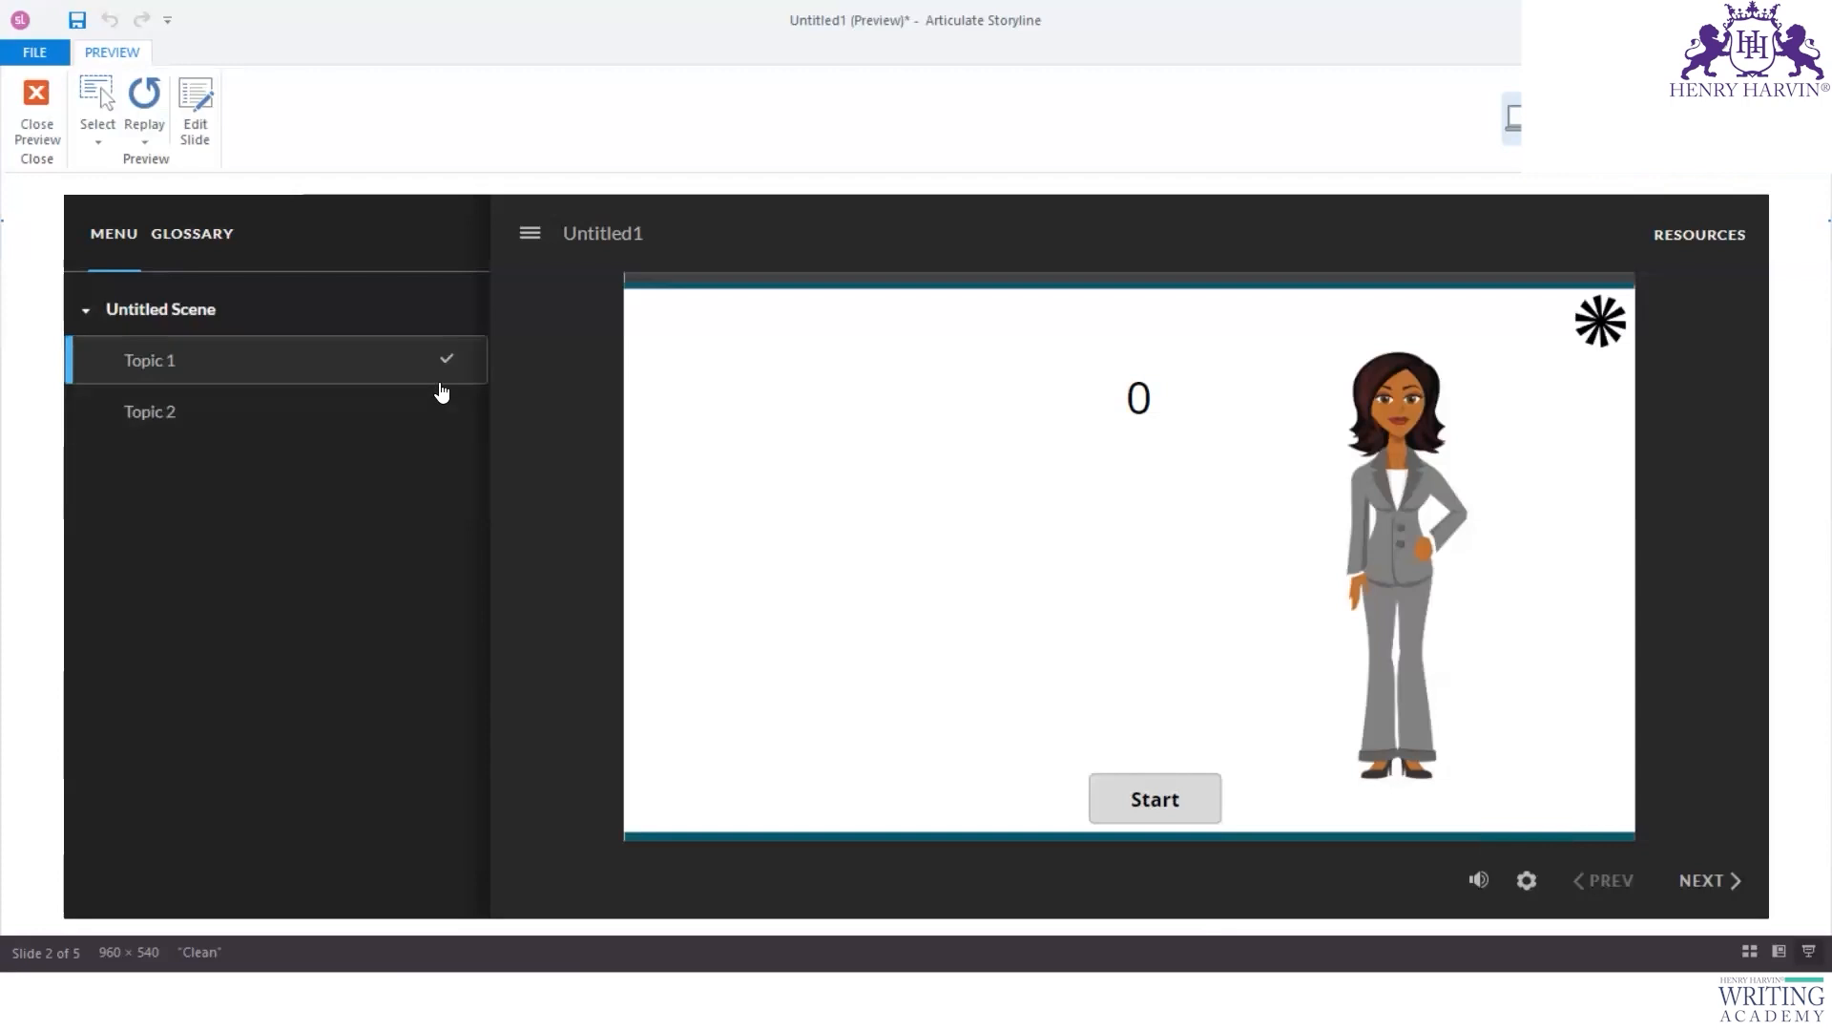
Step: Test the preview's menu by switching between Topic 1 and Topic 2, ending on Topic 2
click(372, 413)
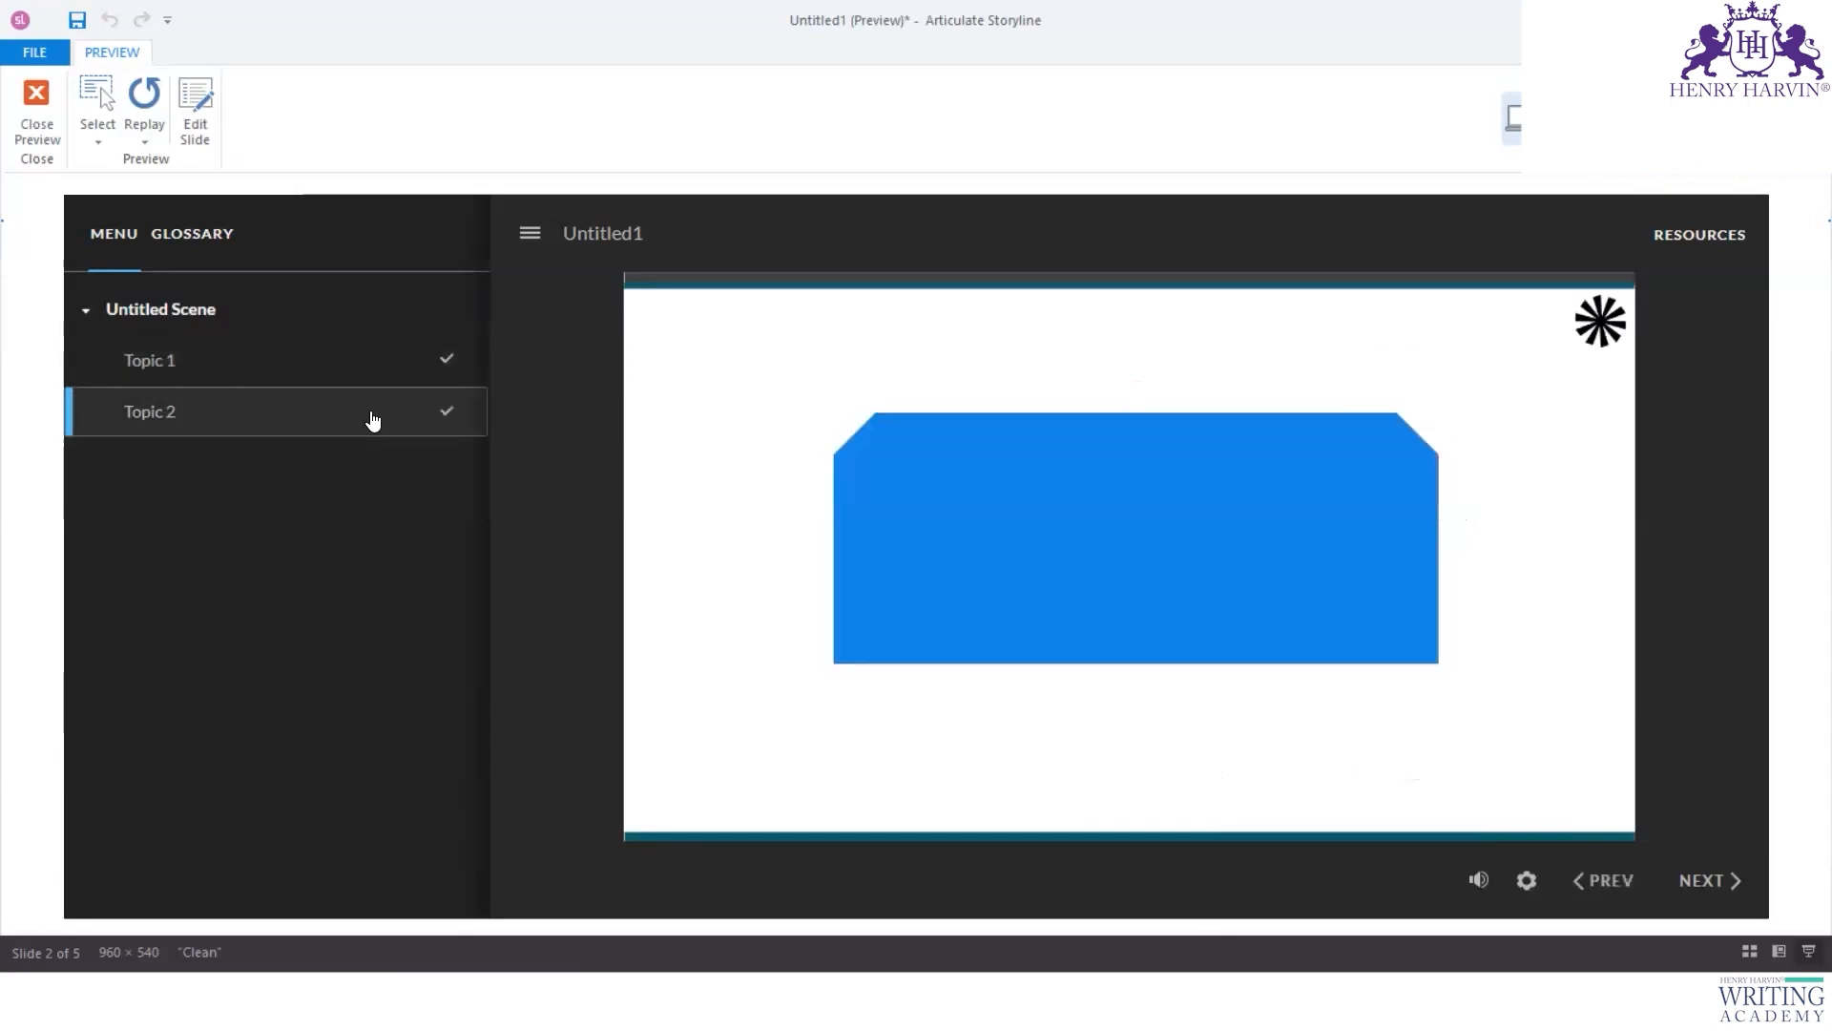
click(370, 363)
click(369, 415)
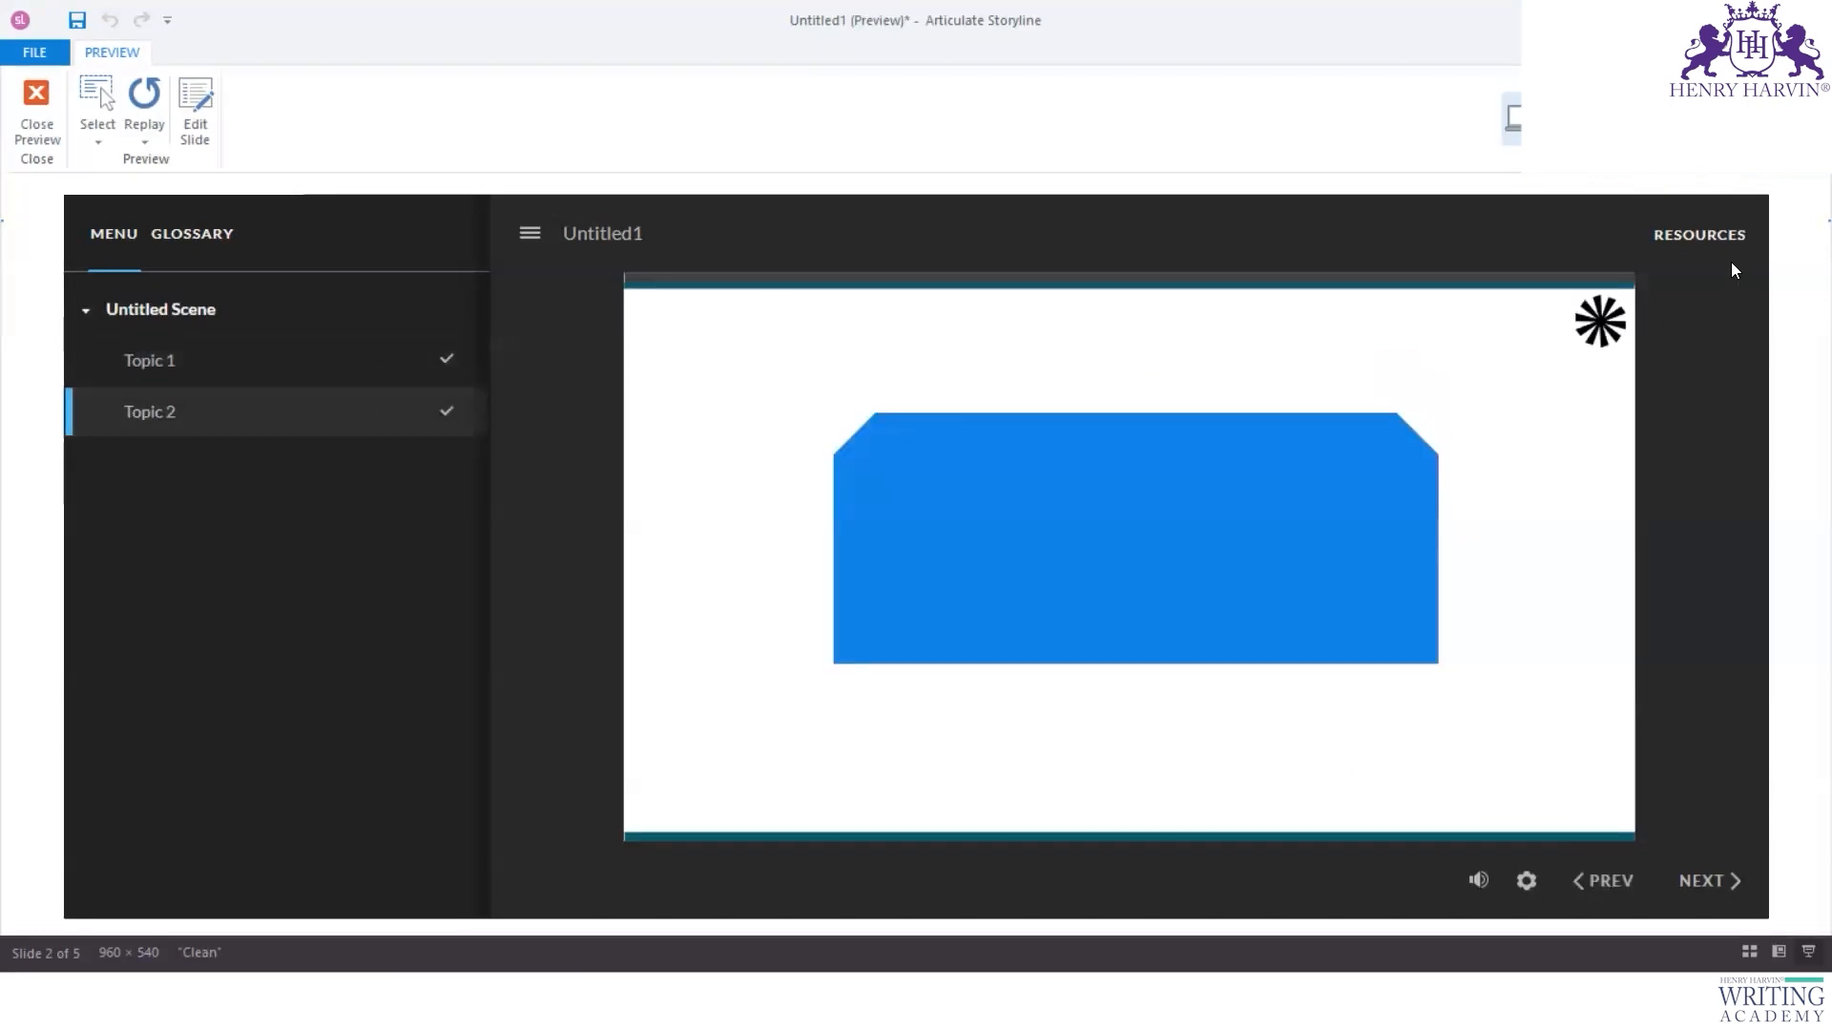
Step: Test the Job Aid 1 and Email do's and don'ts links in the previewed player's resources, dismissing each notice
click(1719, 238)
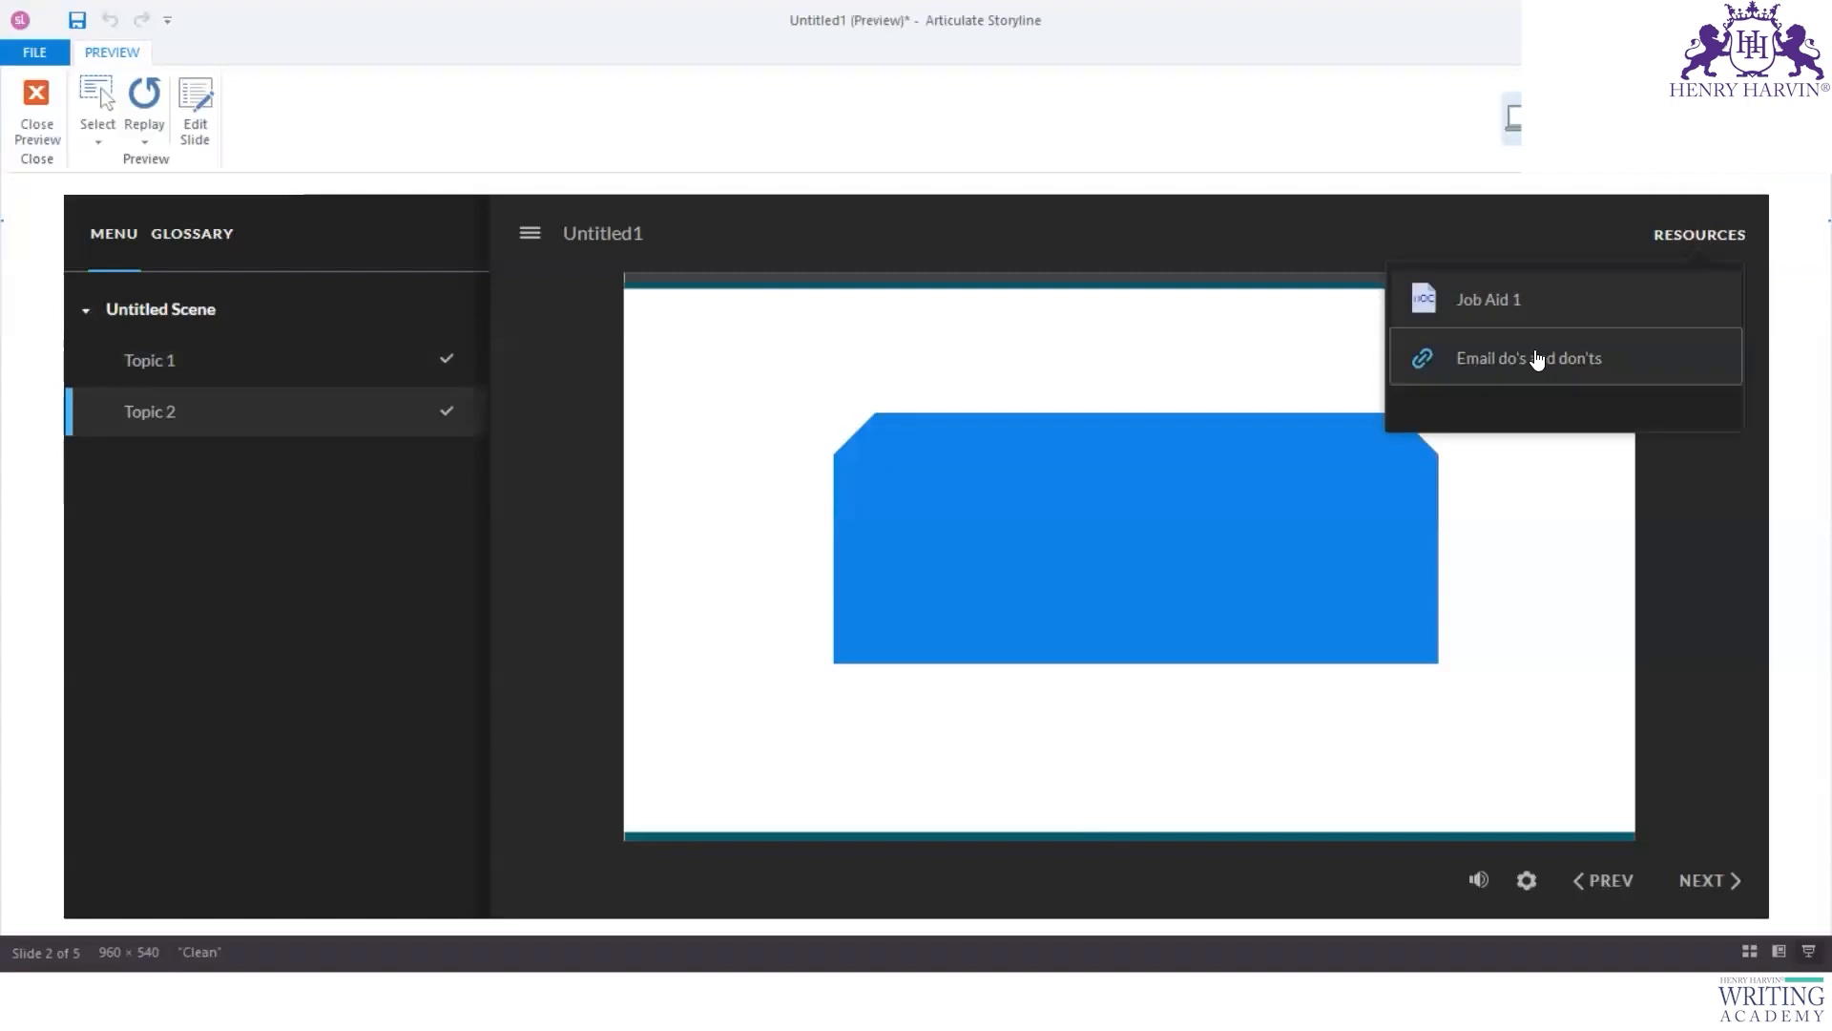
click(1502, 302)
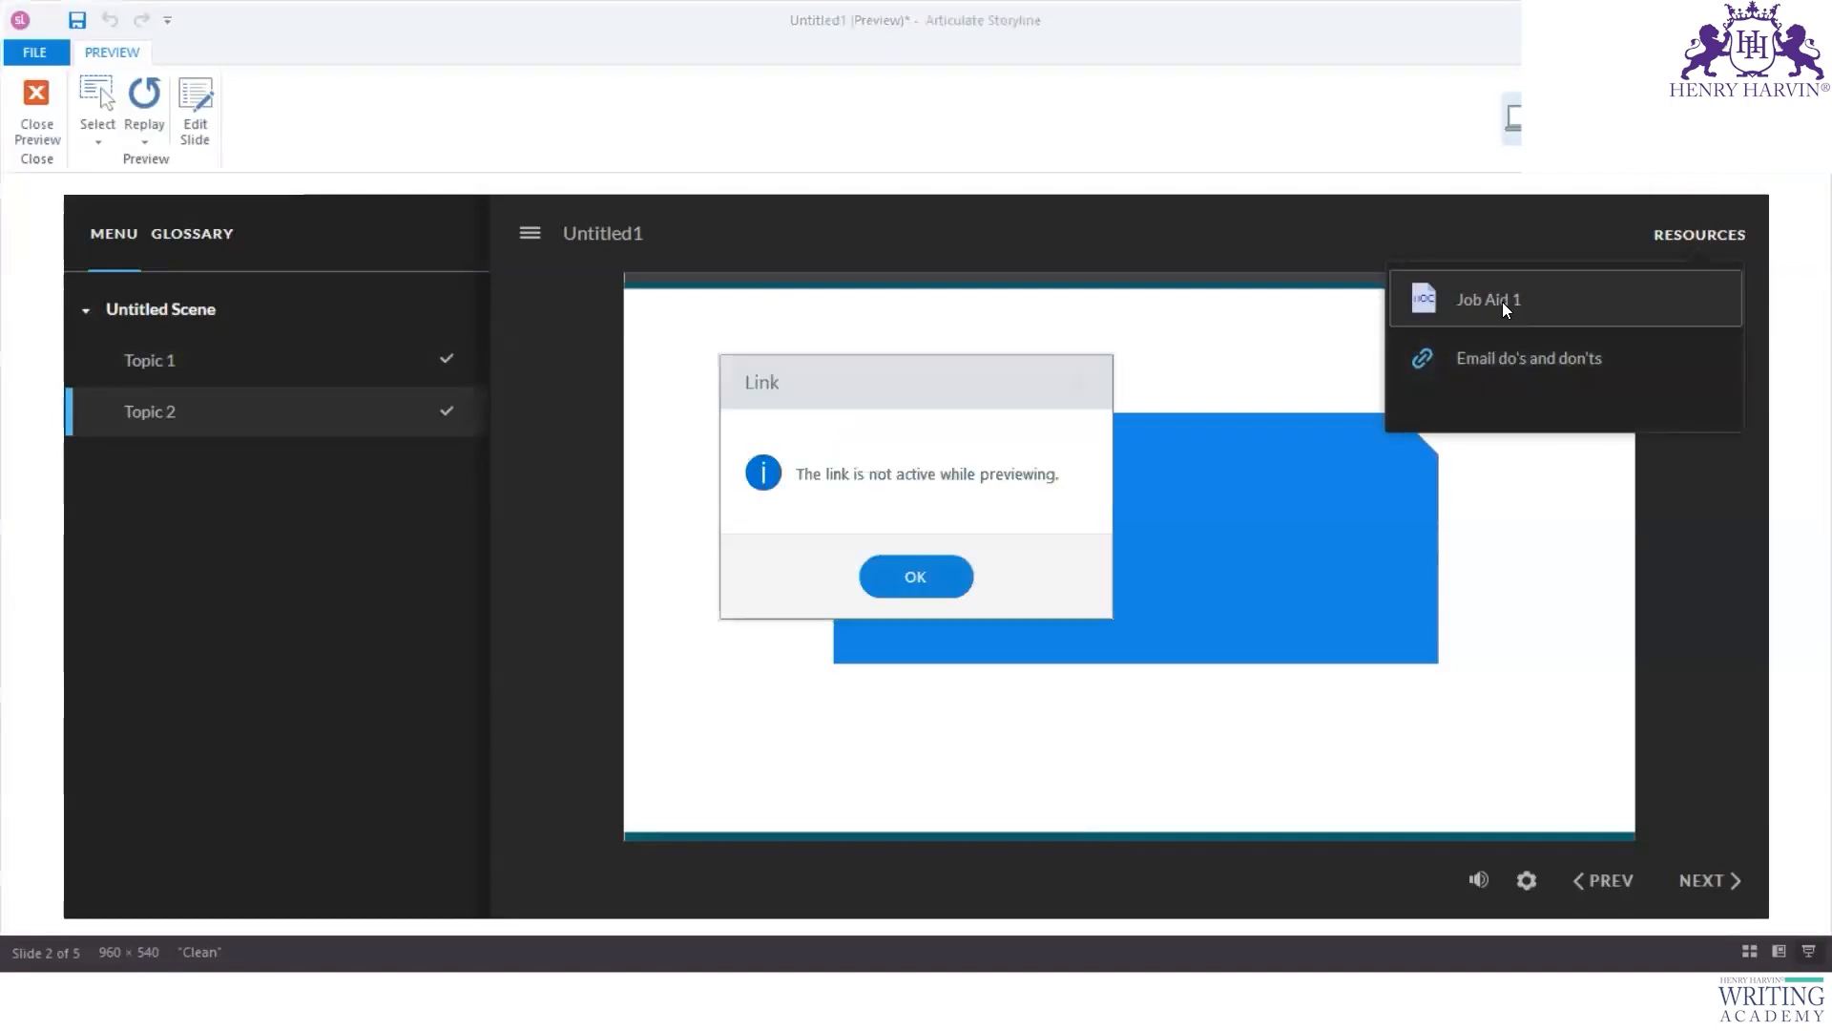
click(914, 575)
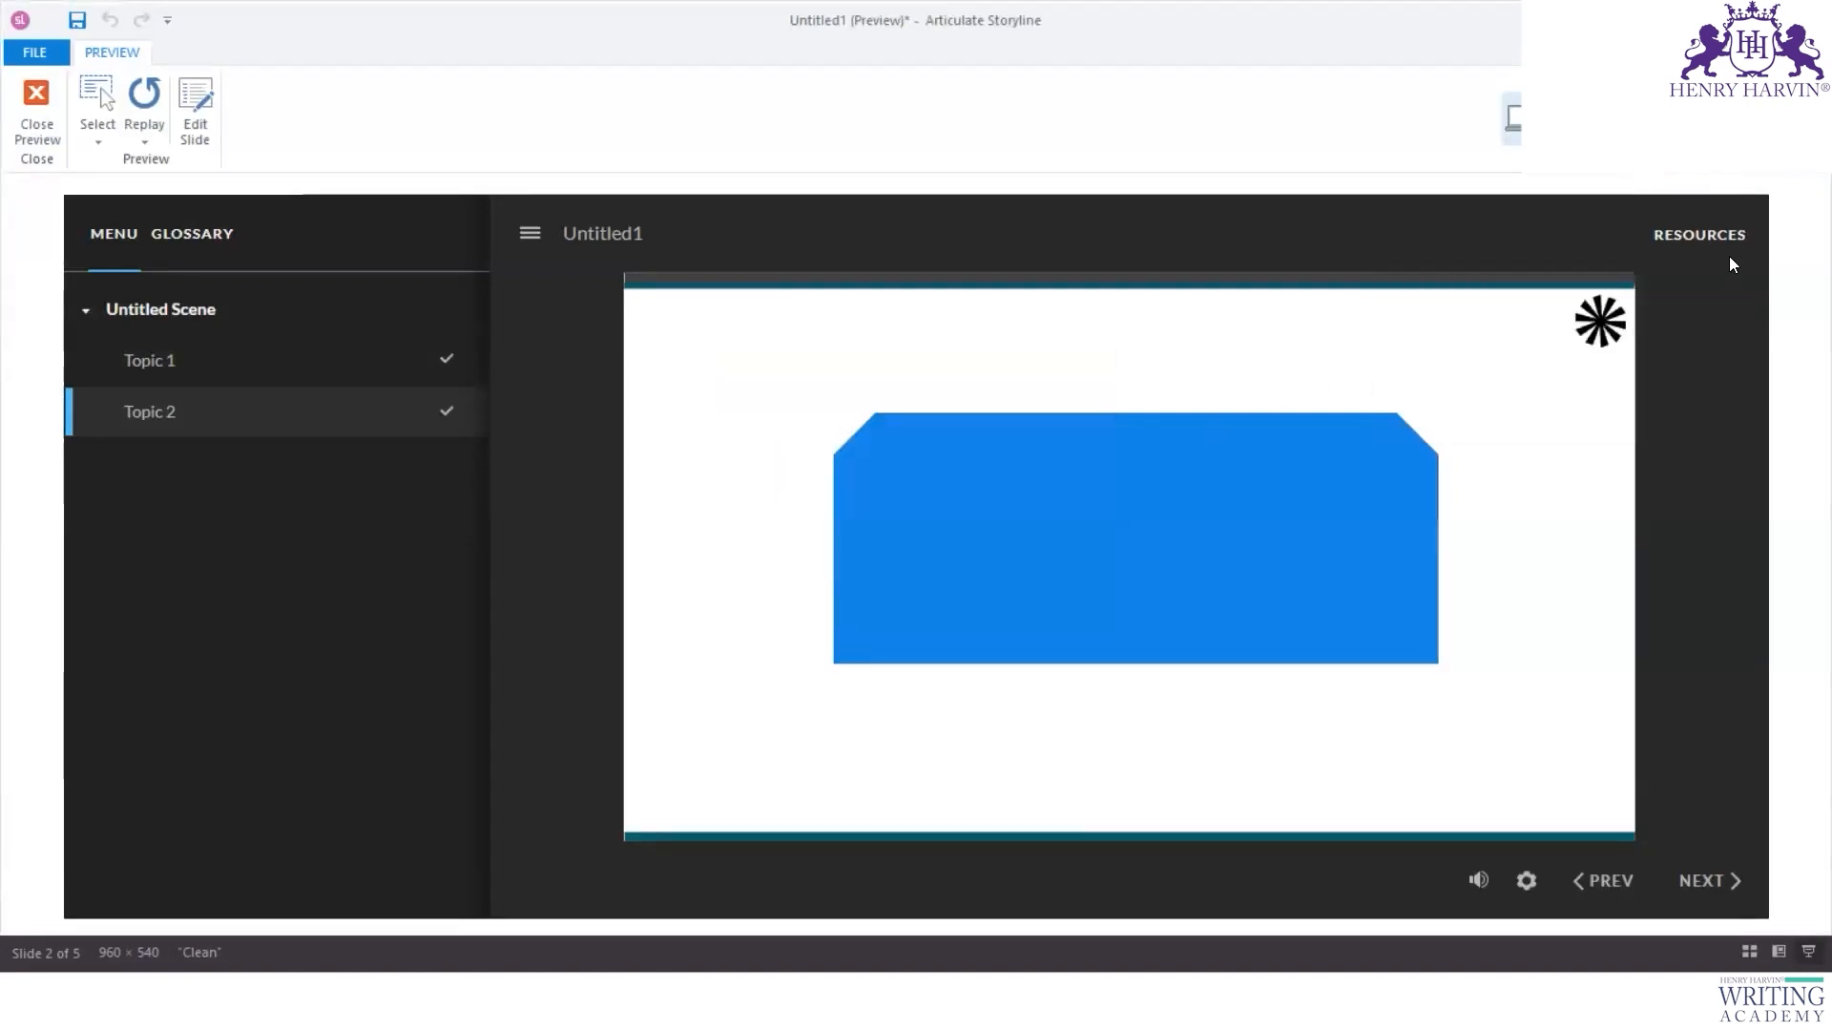
click(1729, 250)
click(1525, 367)
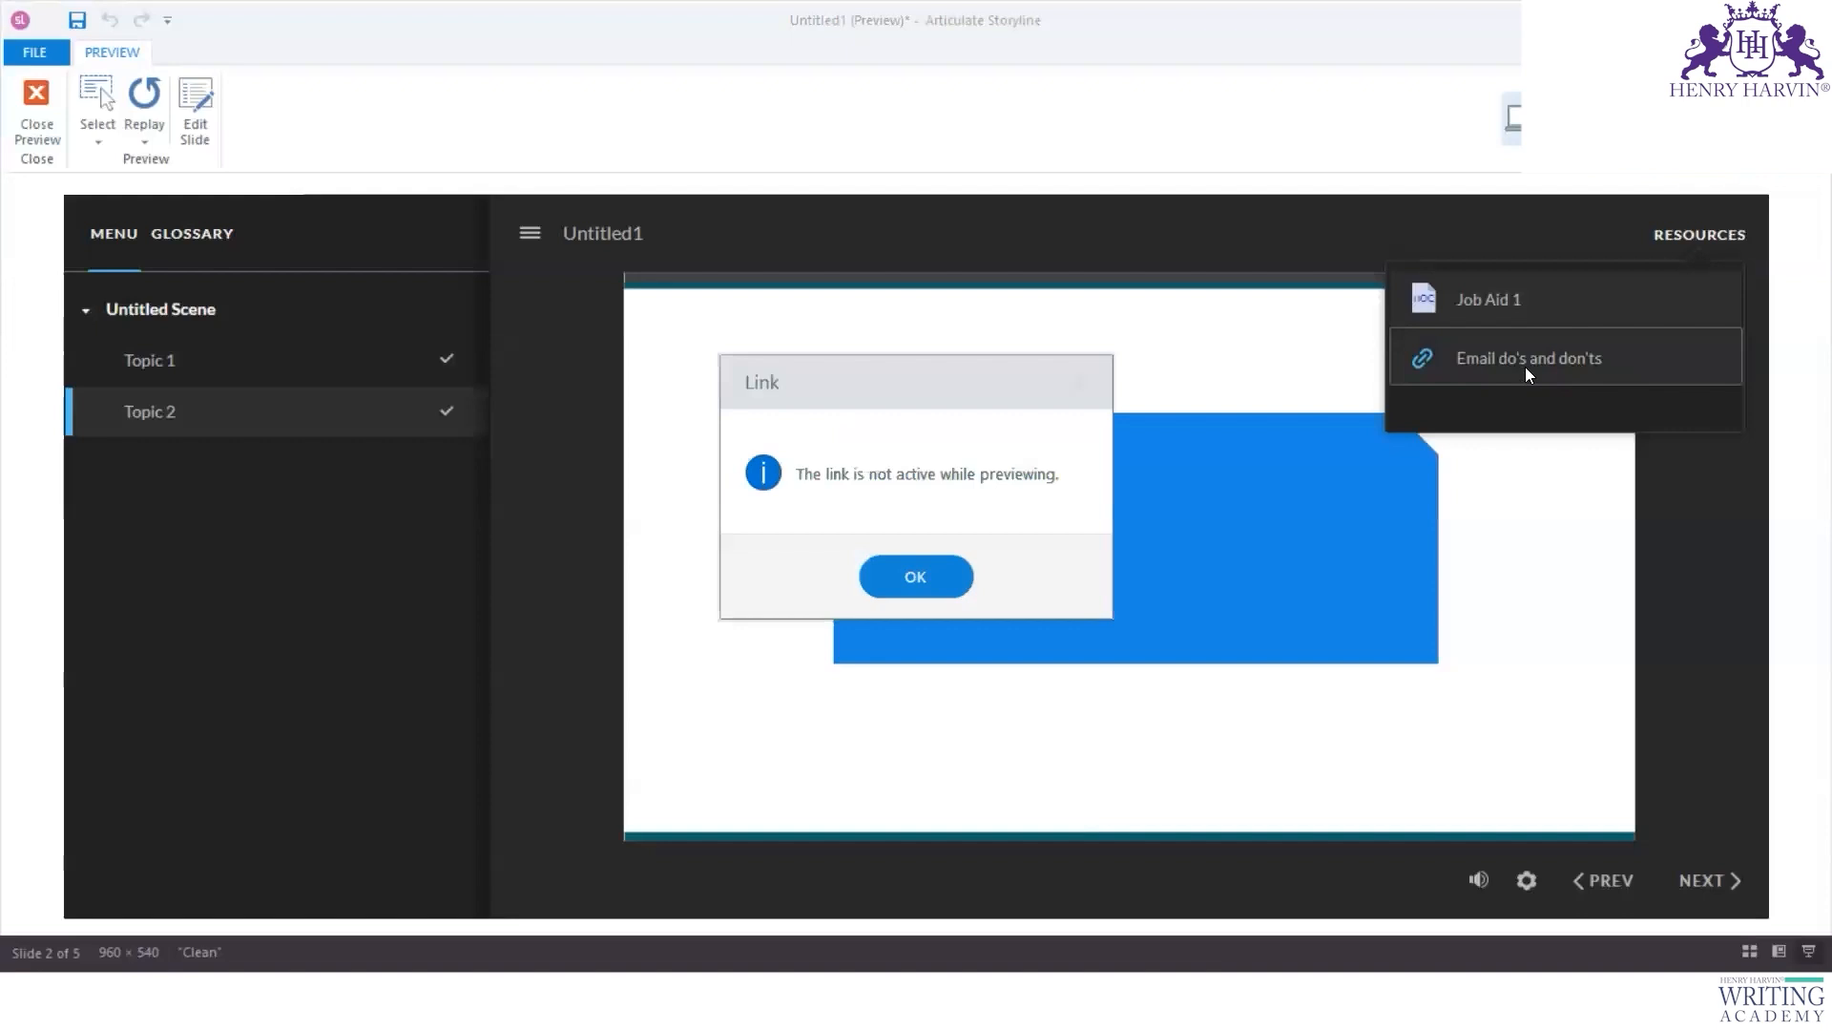
click(895, 578)
Step: Review the glossary, menu and resources in the previewed player and close the preview
click(221, 238)
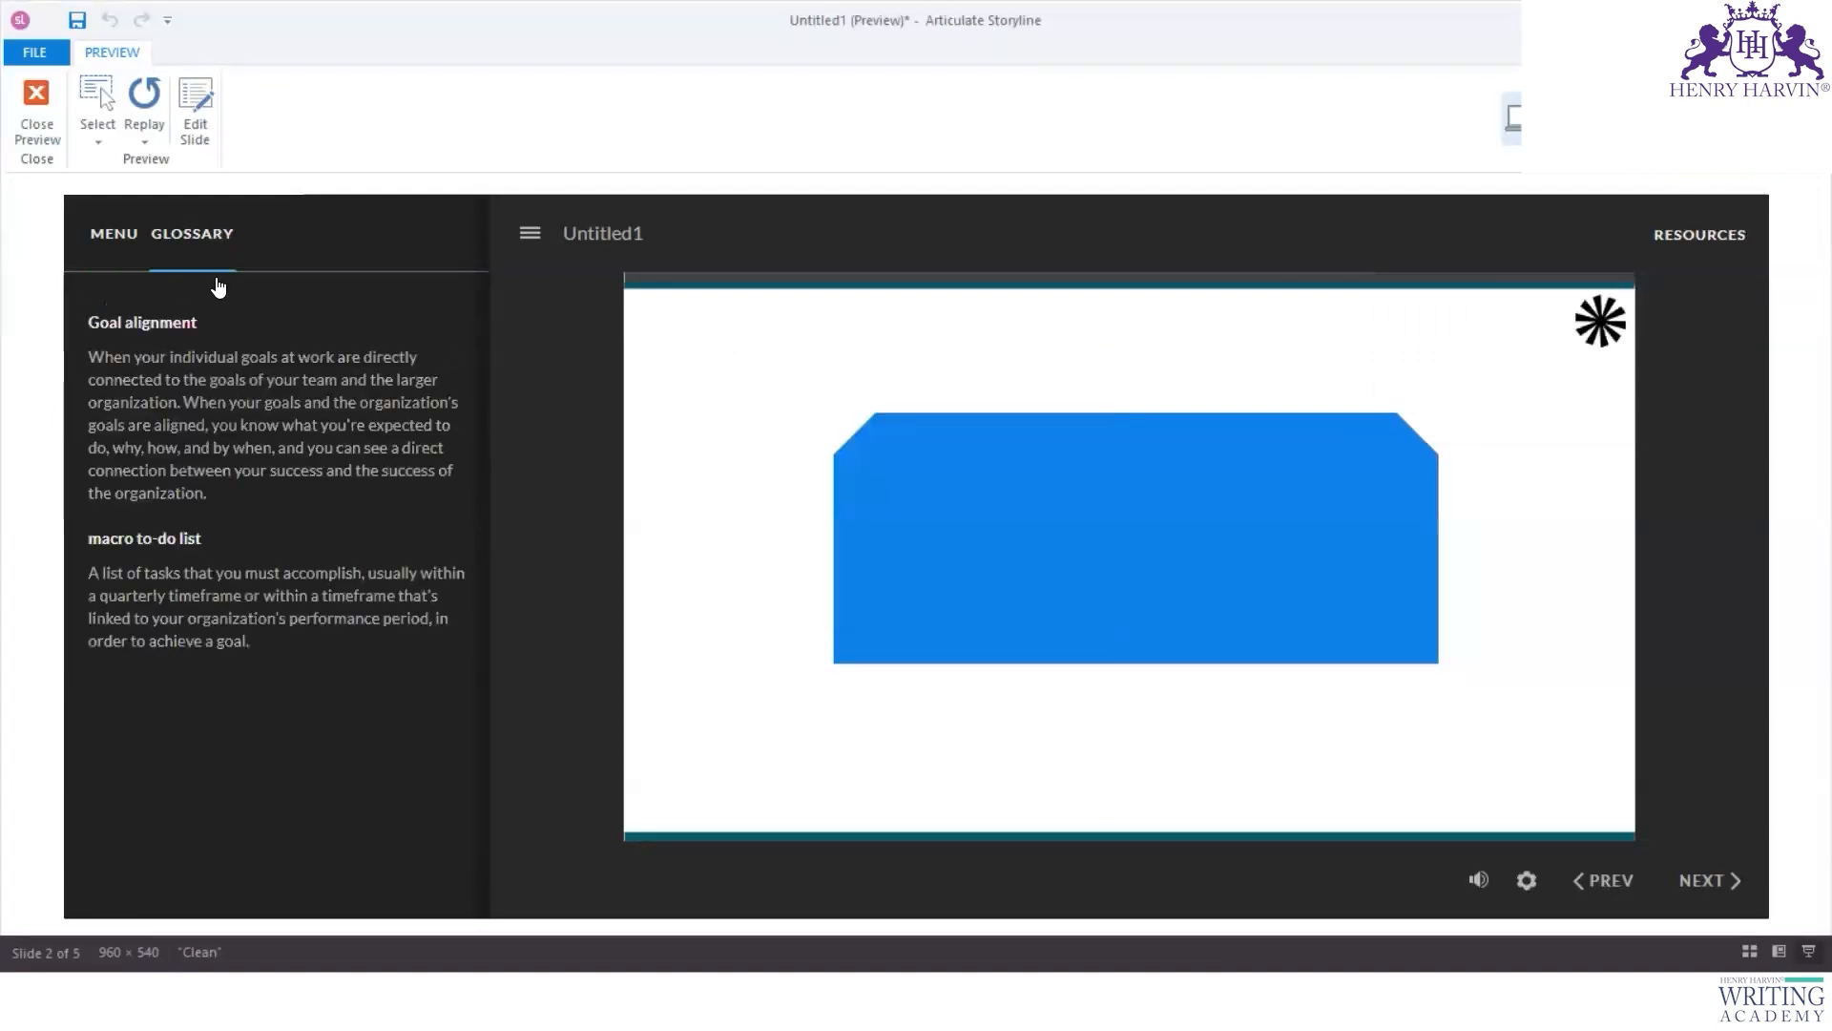
click(105, 233)
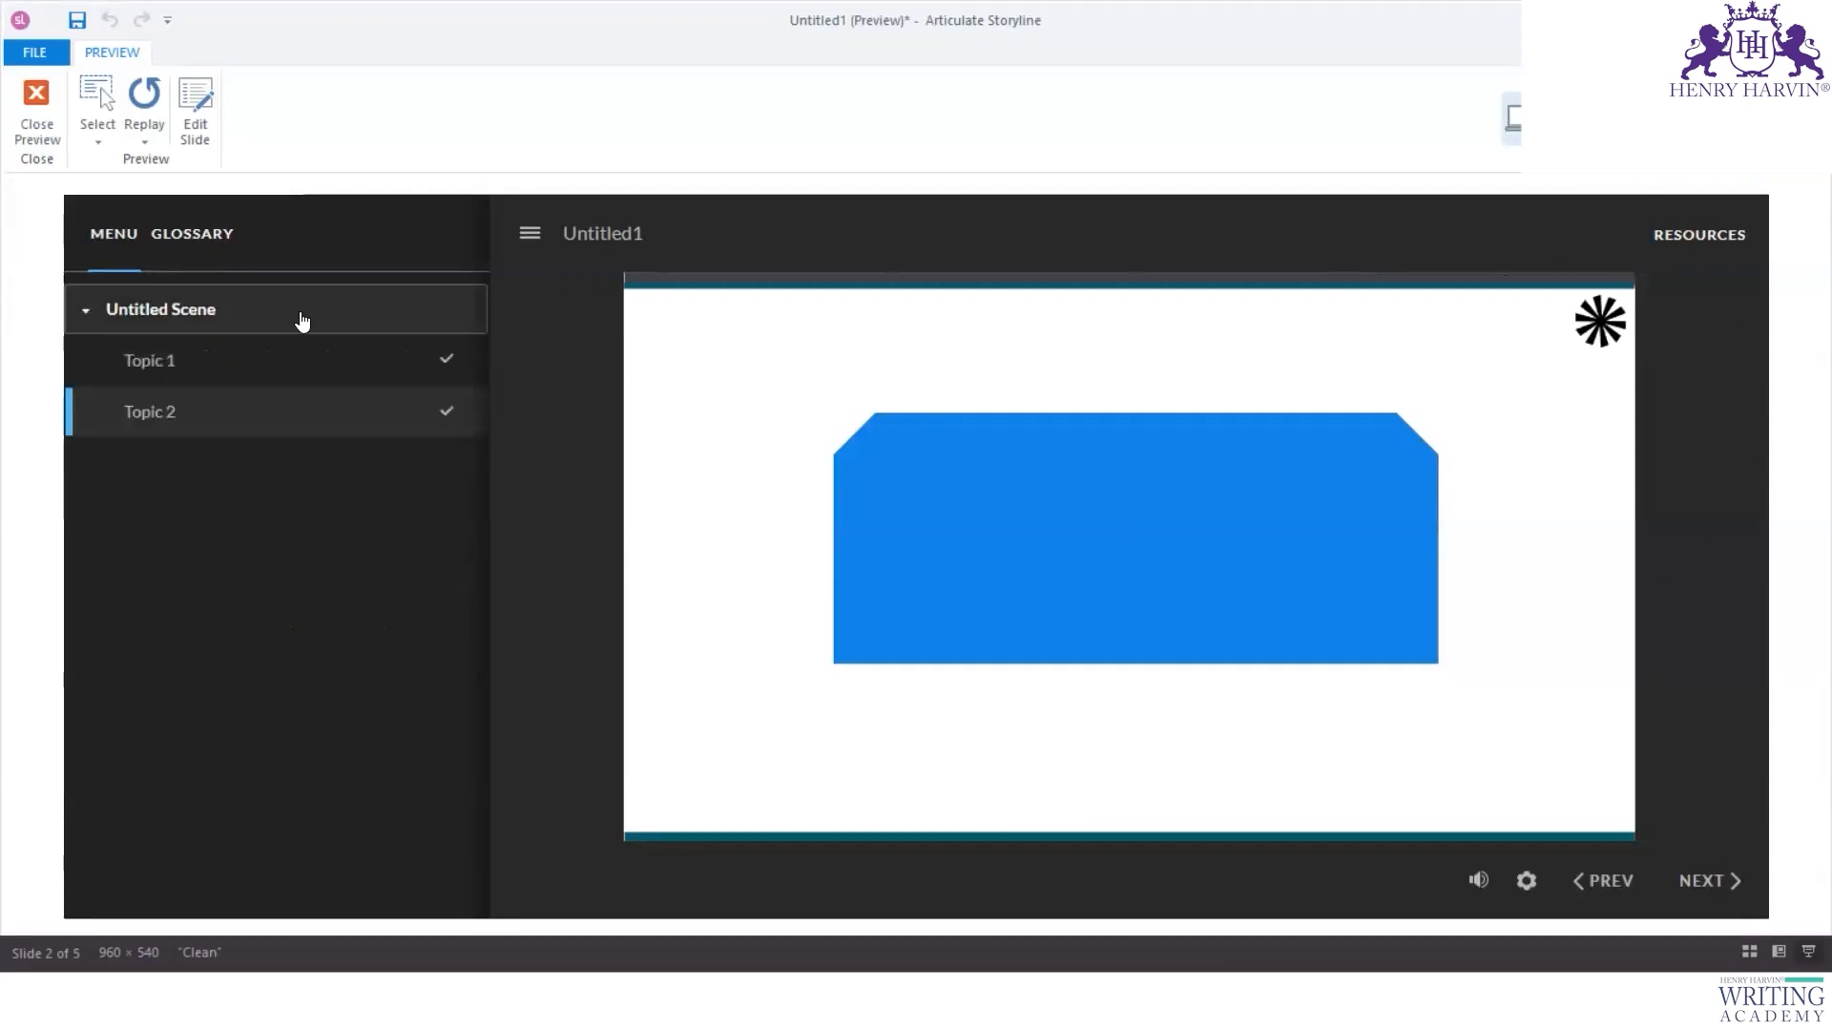
click(206, 235)
click(1718, 242)
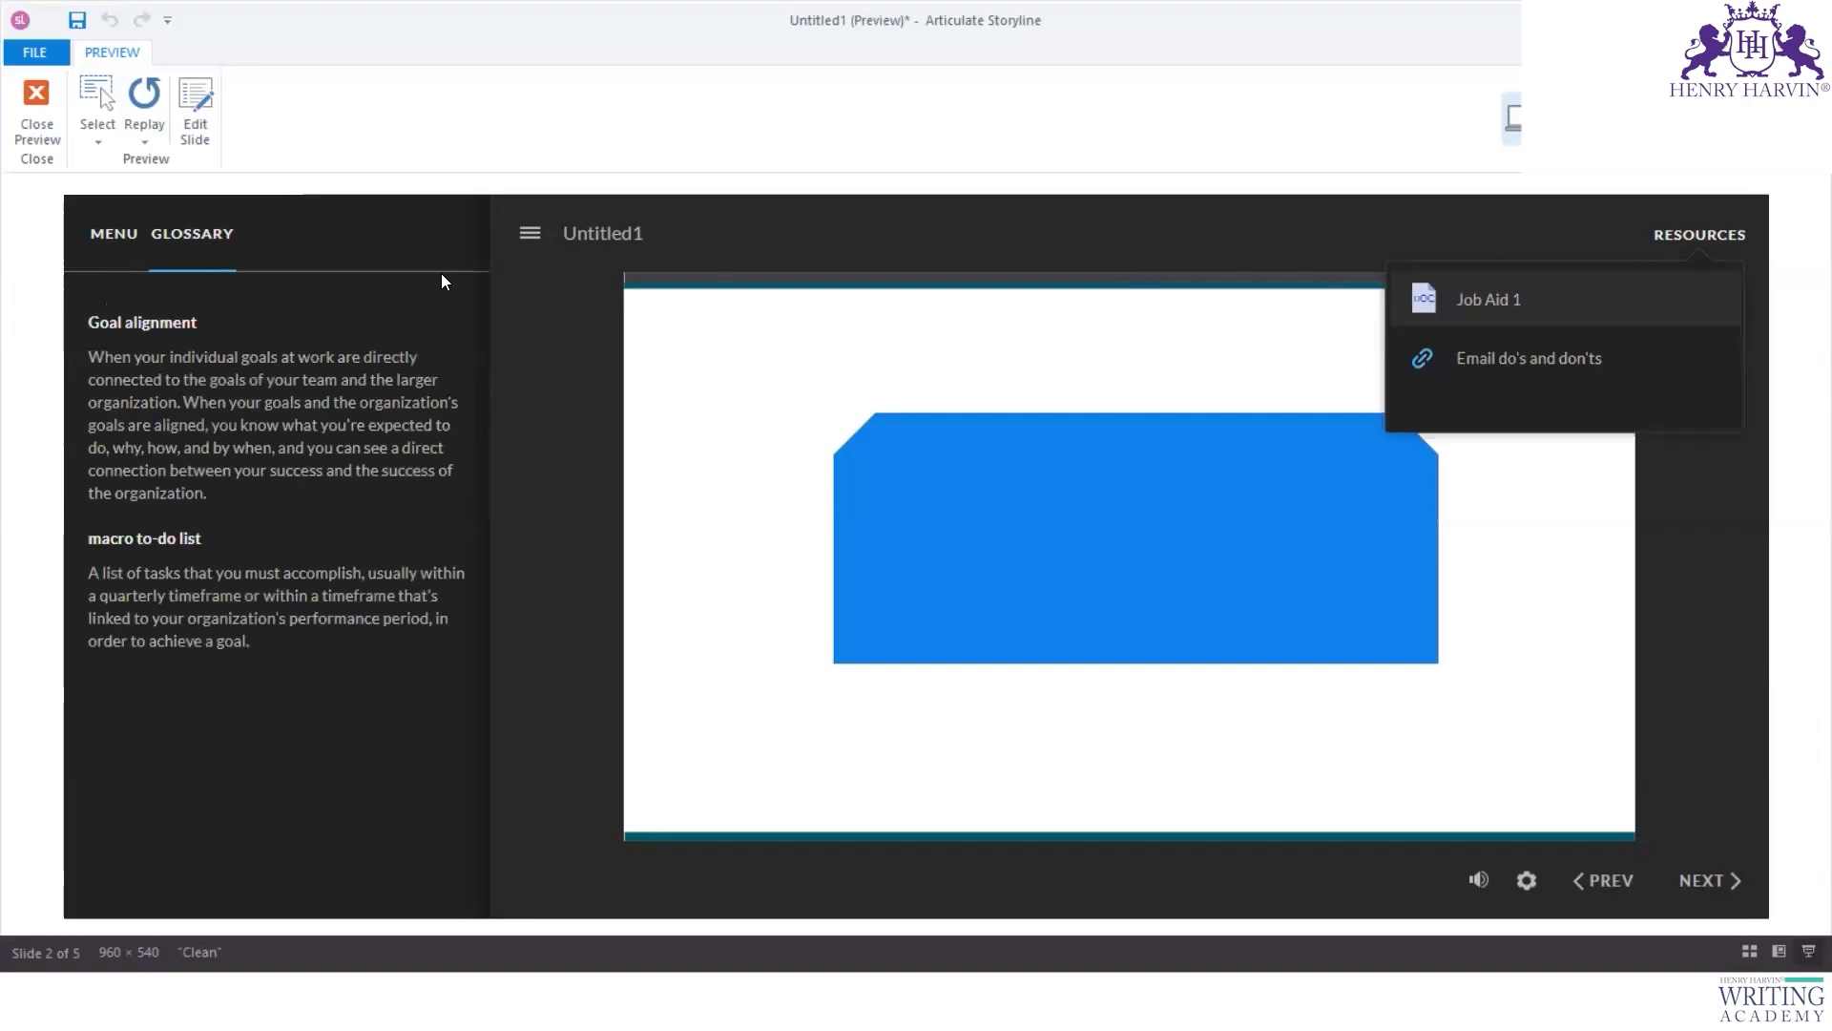
click(114, 237)
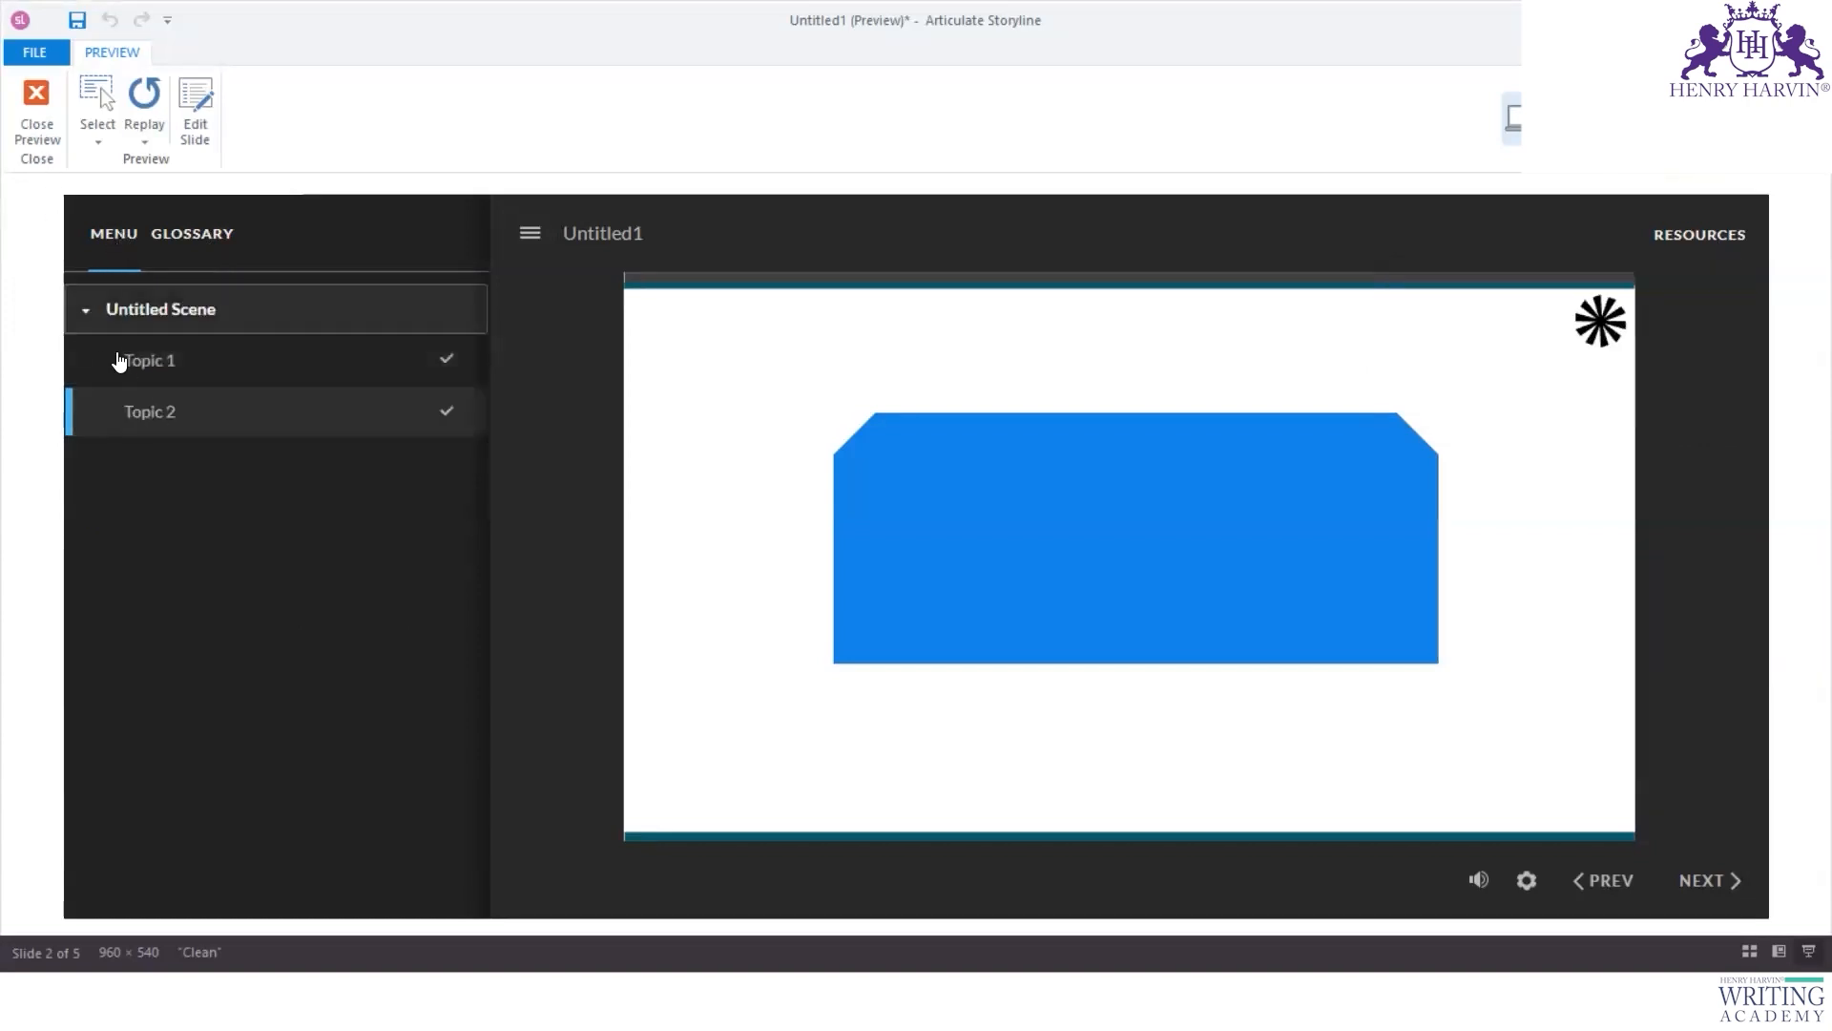
click(45, 143)
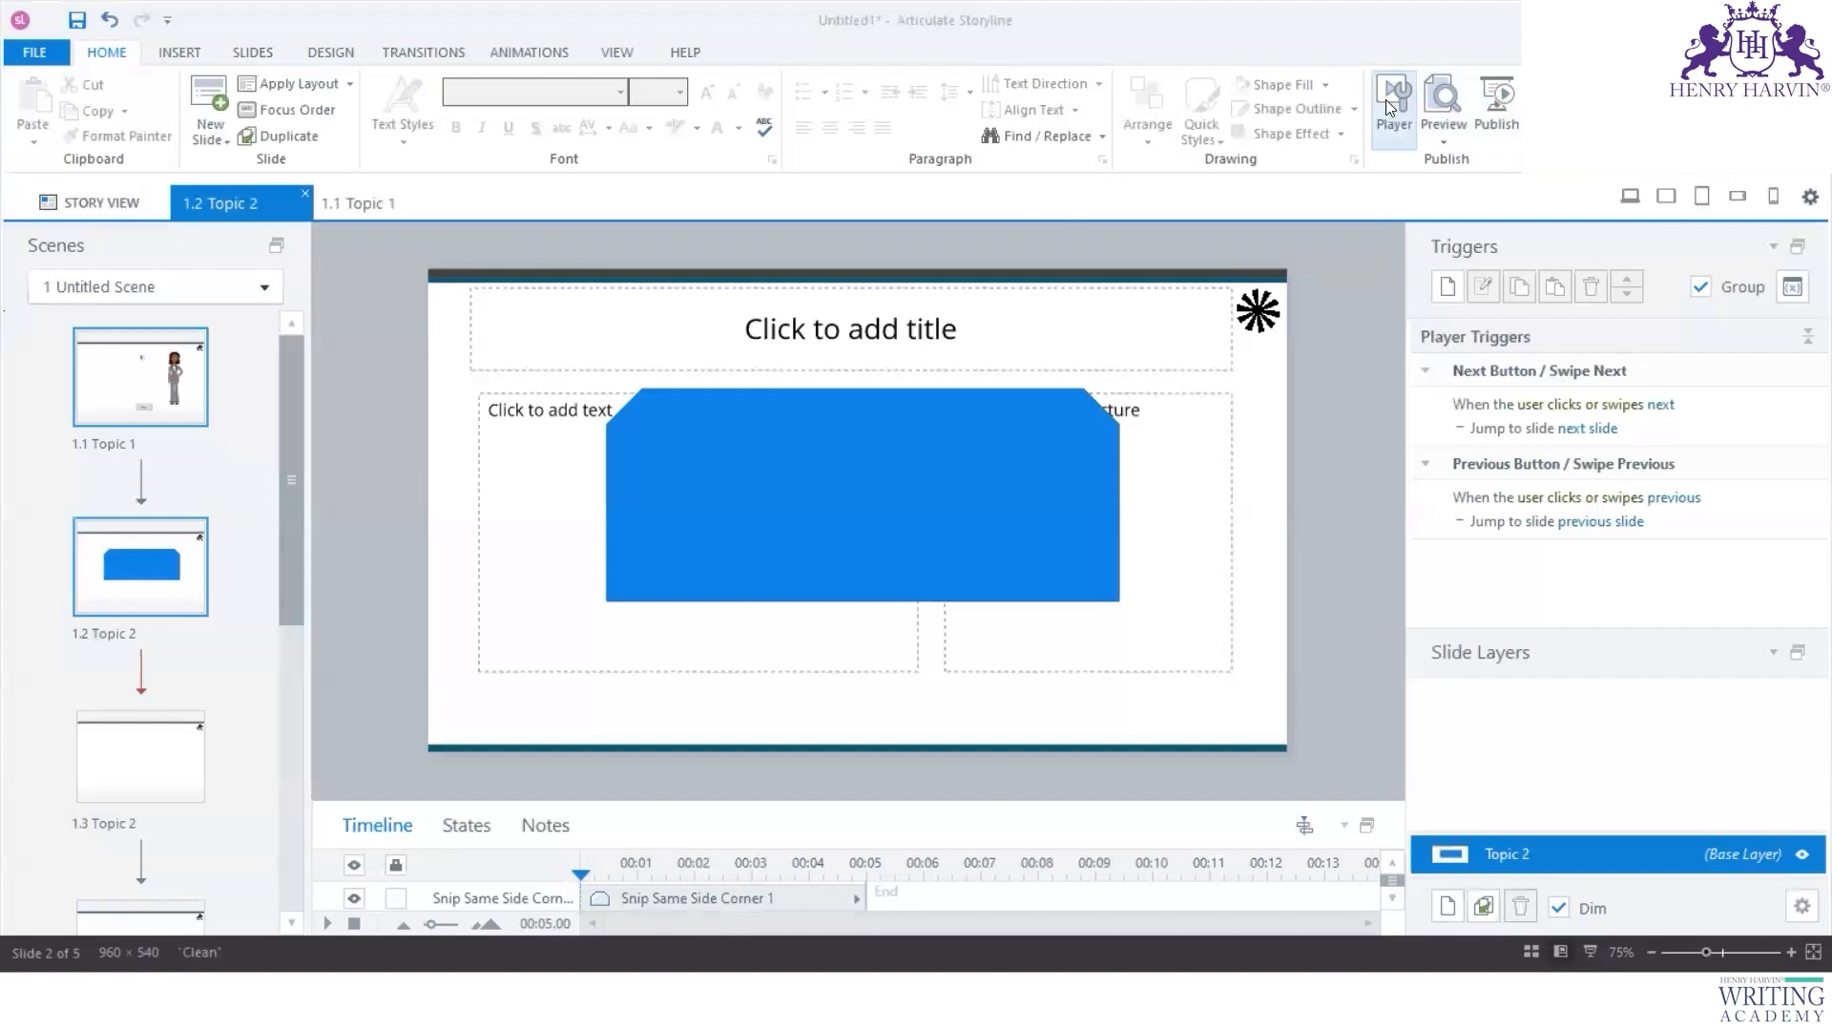
Step: Open the player properties and apply the Custom color scheme to the player
click(1392, 100)
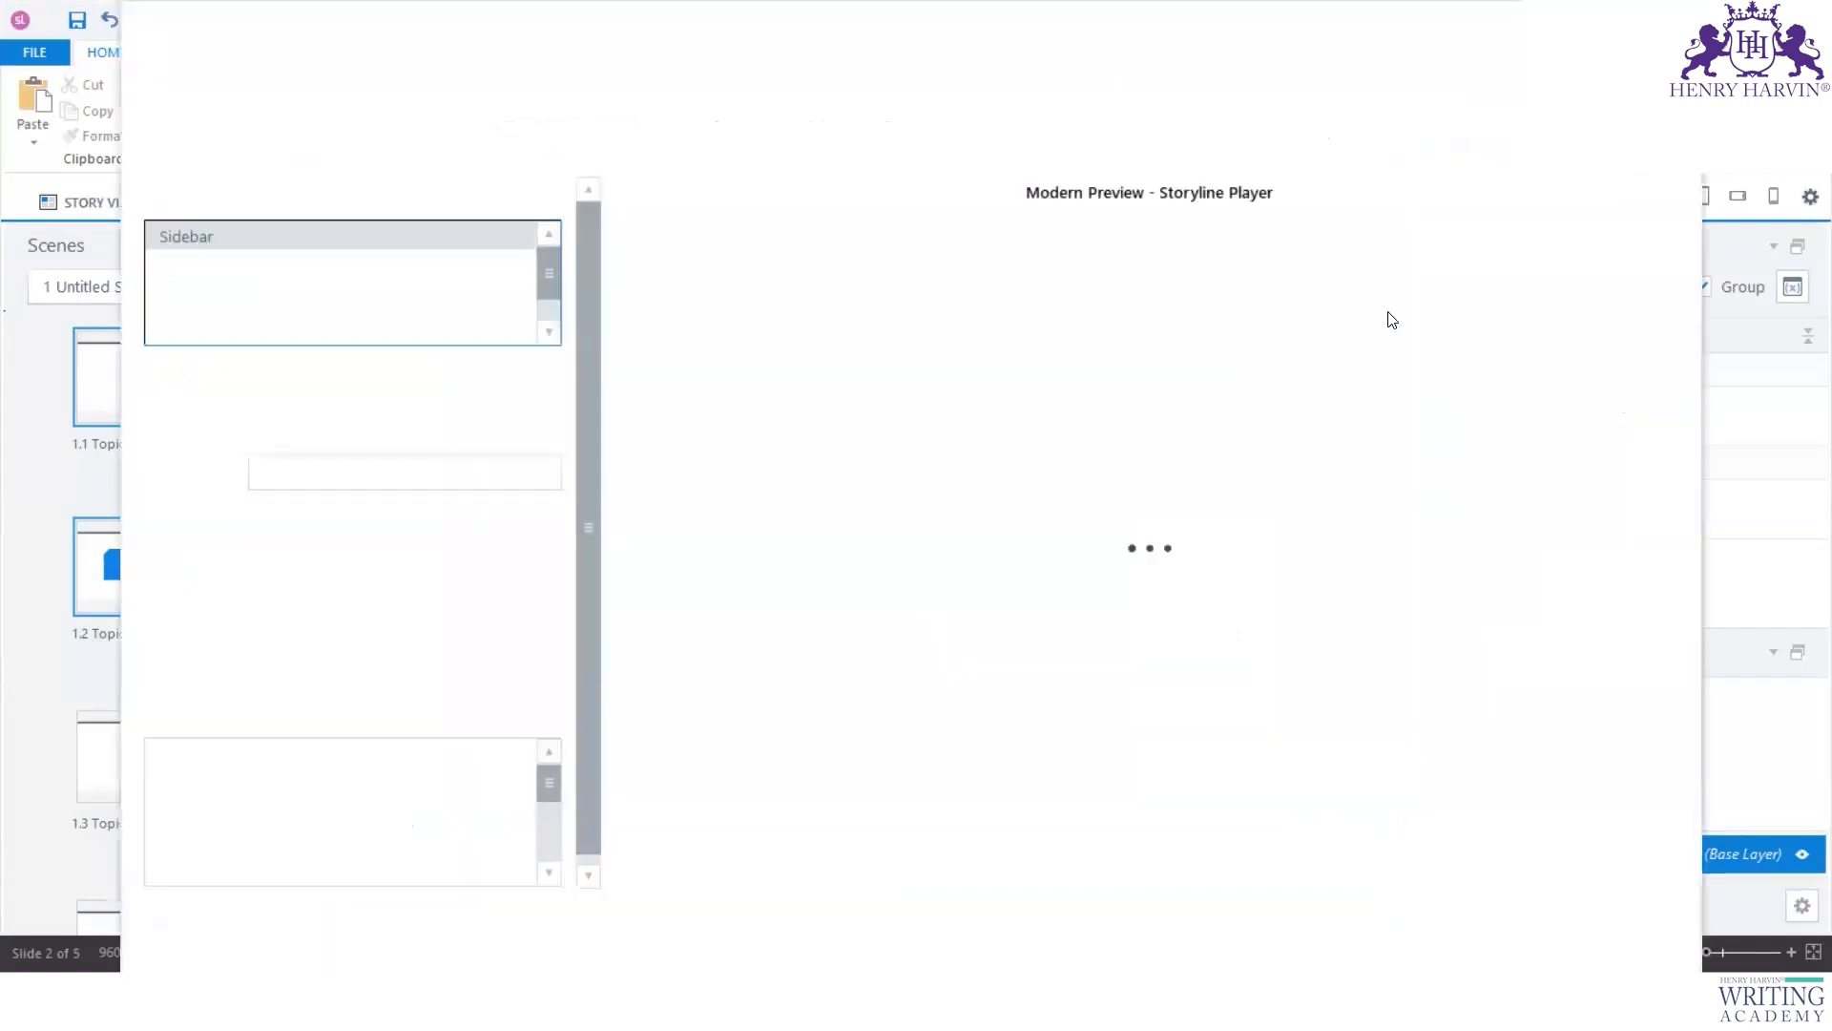
click(1681, 20)
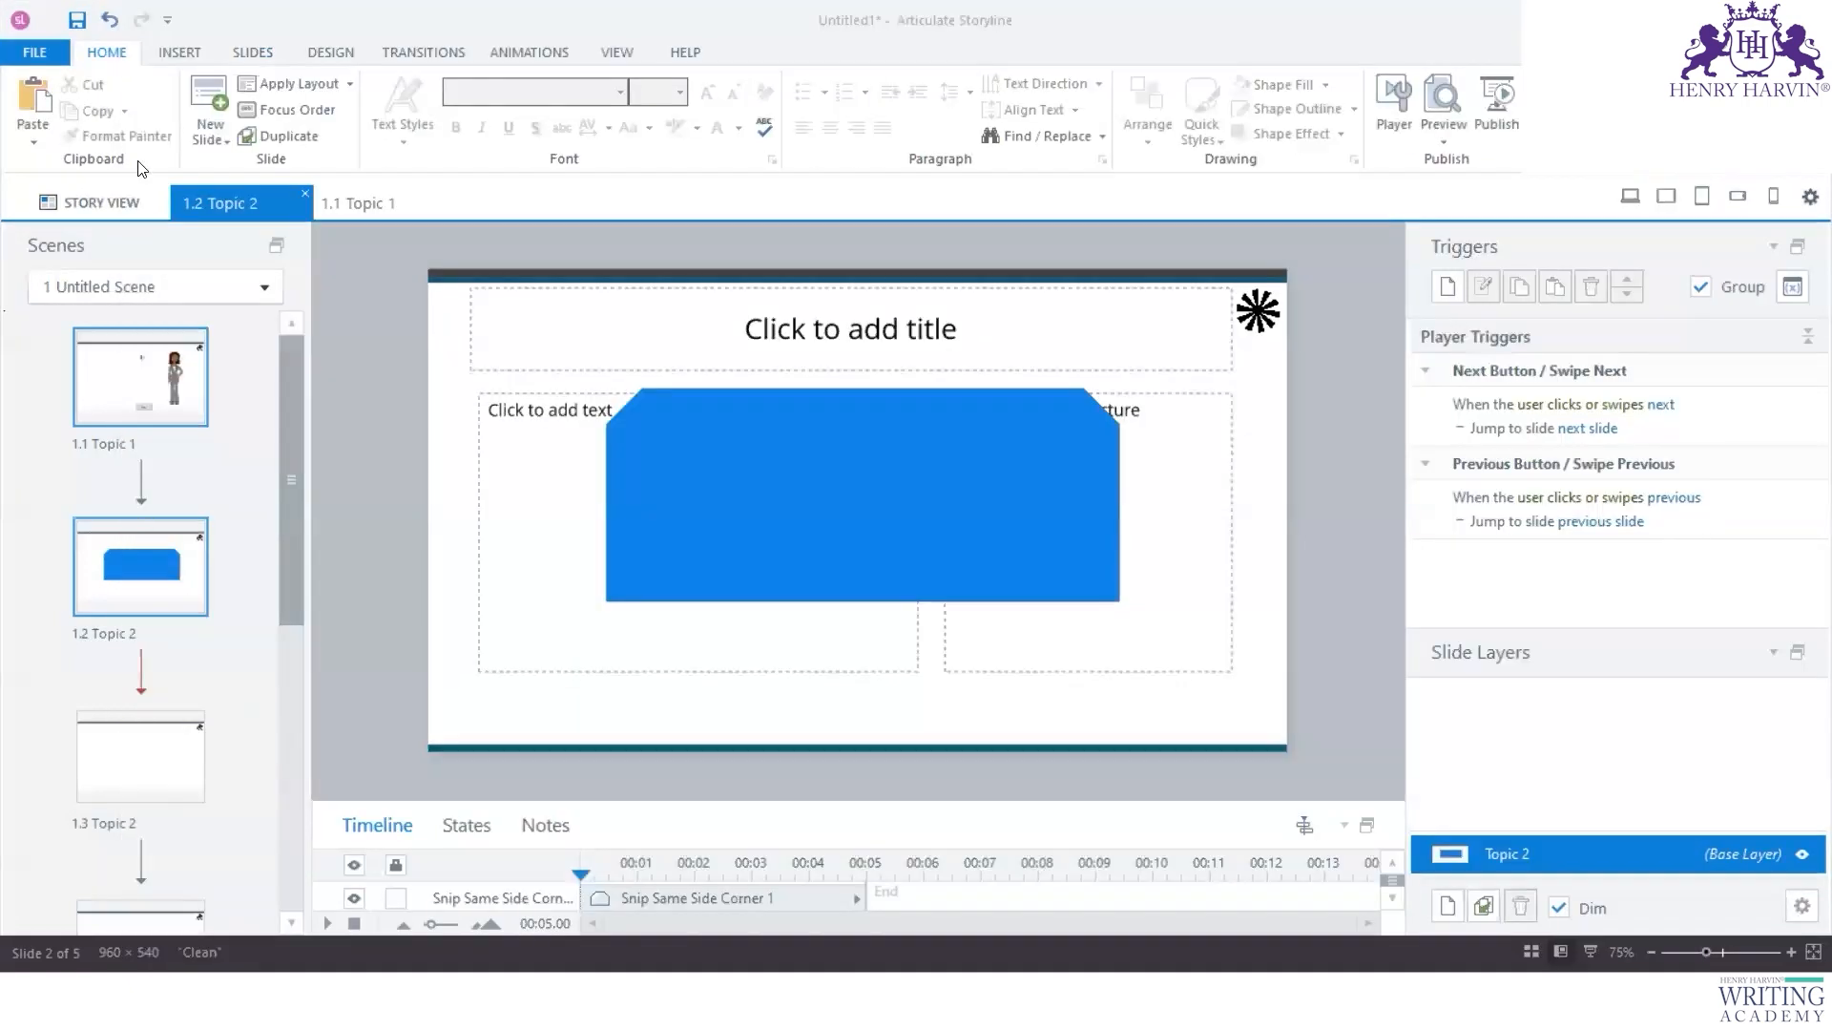
click(1398, 122)
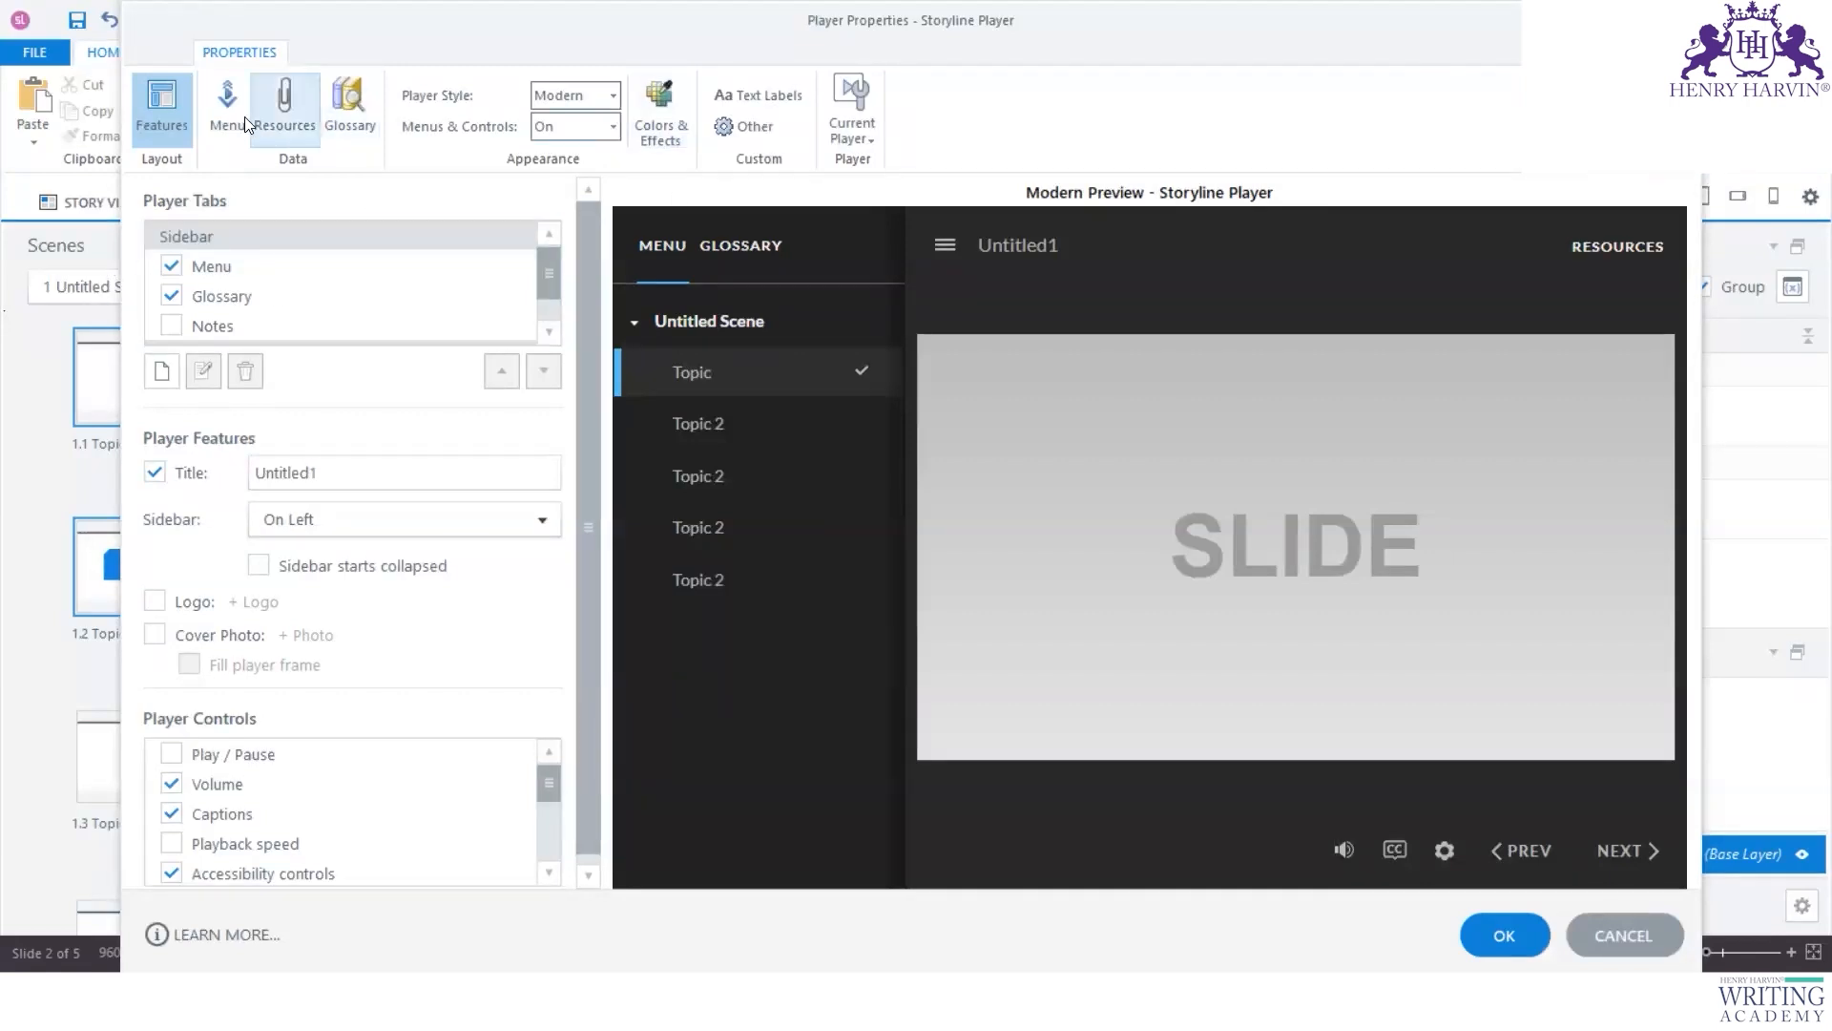
click(664, 127)
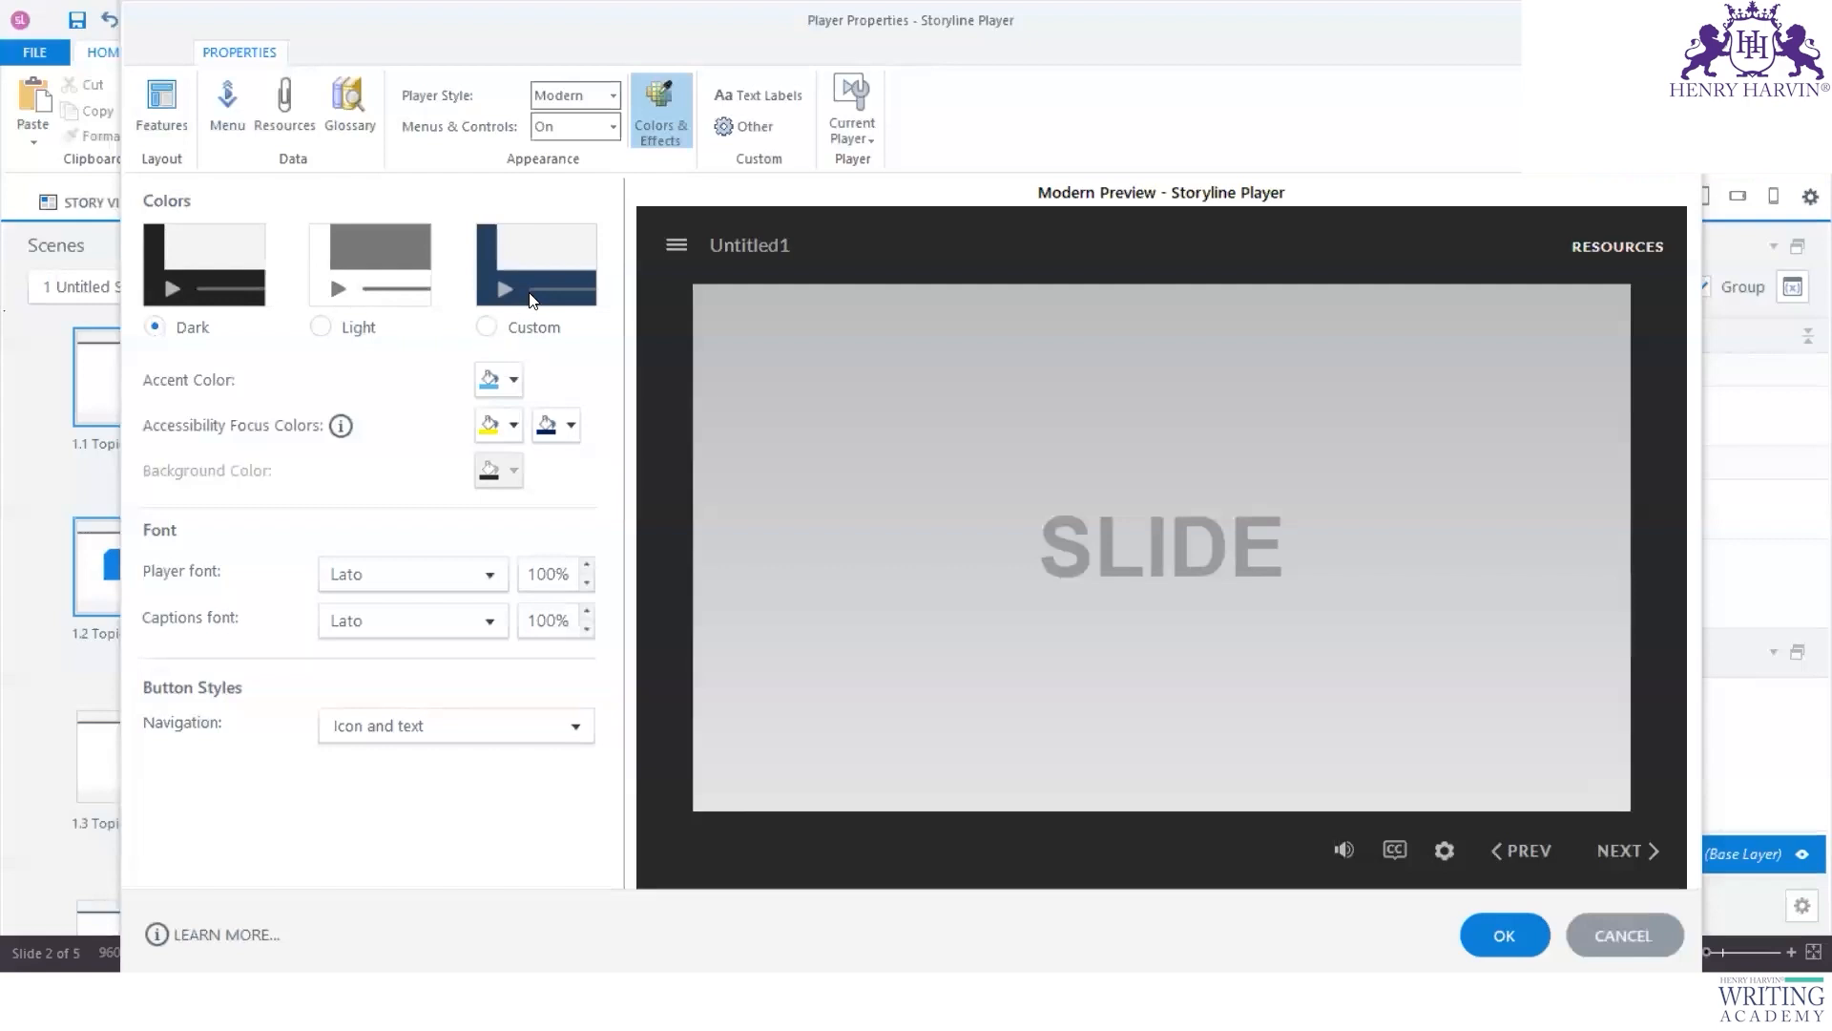
click(486, 326)
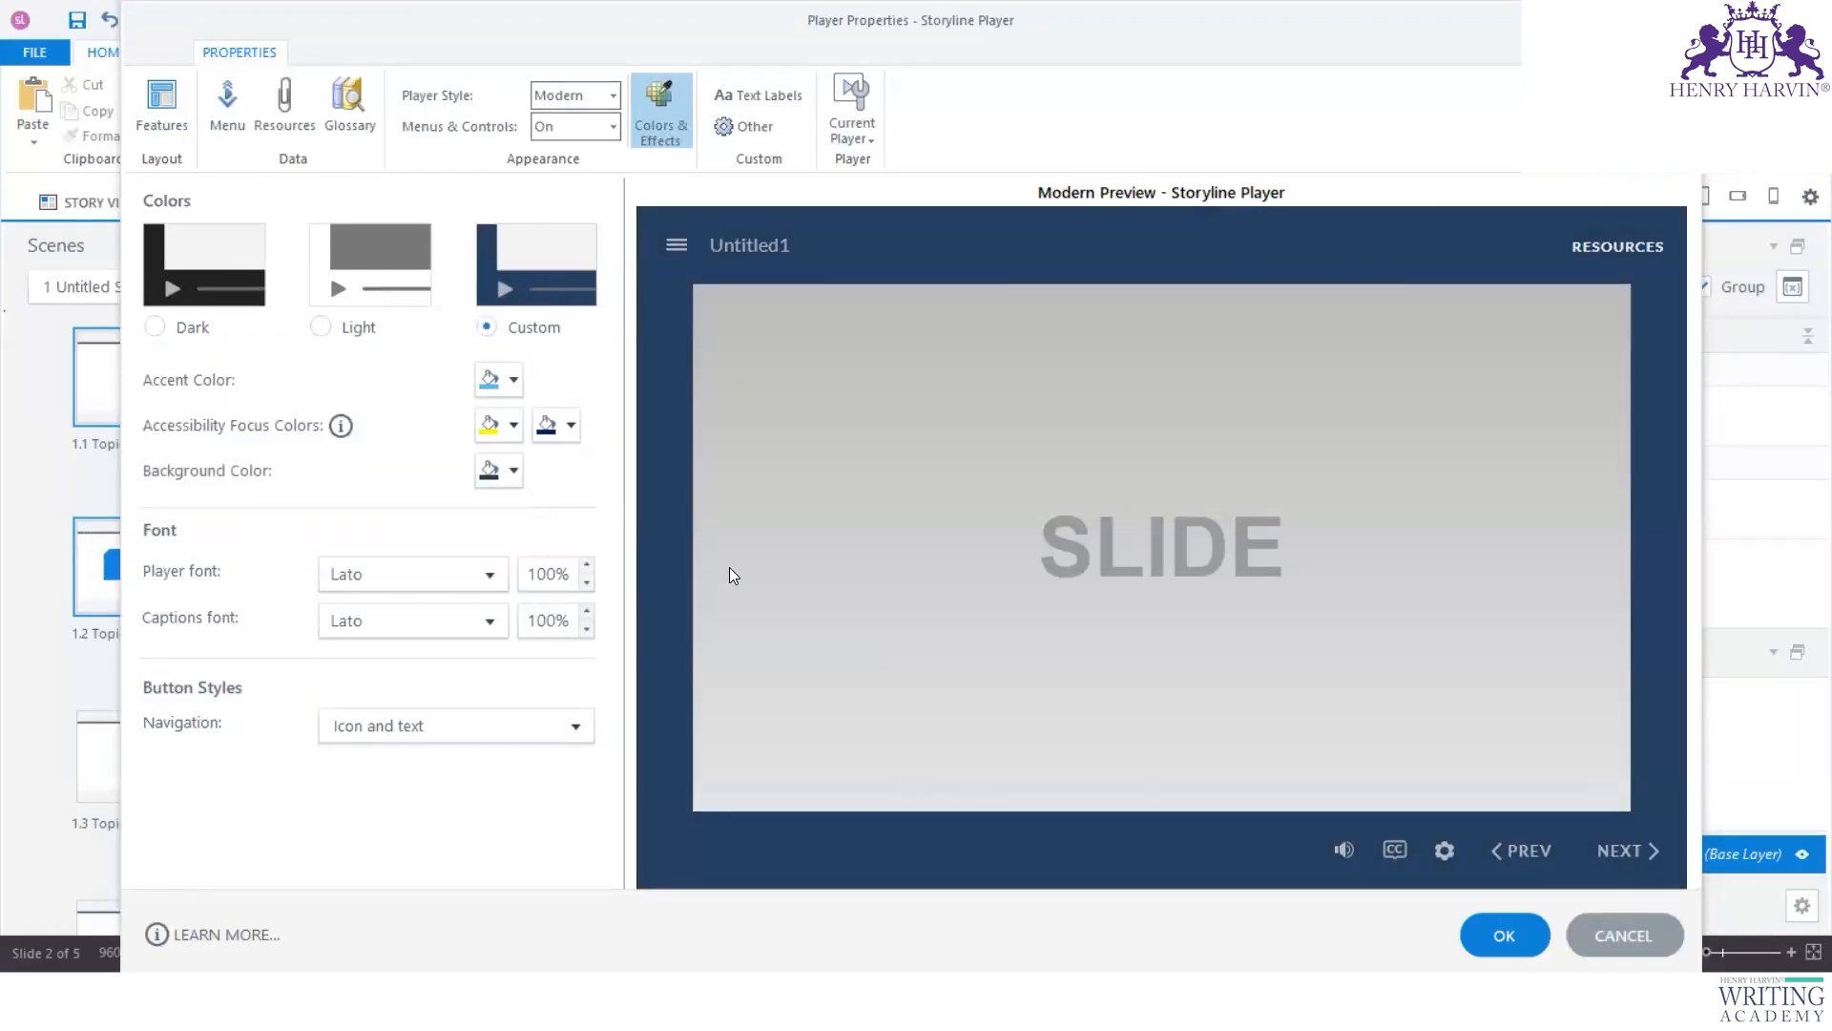
Step: Try Lucida Calligraphy as the player font before choosing Arial Black, and set the captions font to Lato Black
click(492, 574)
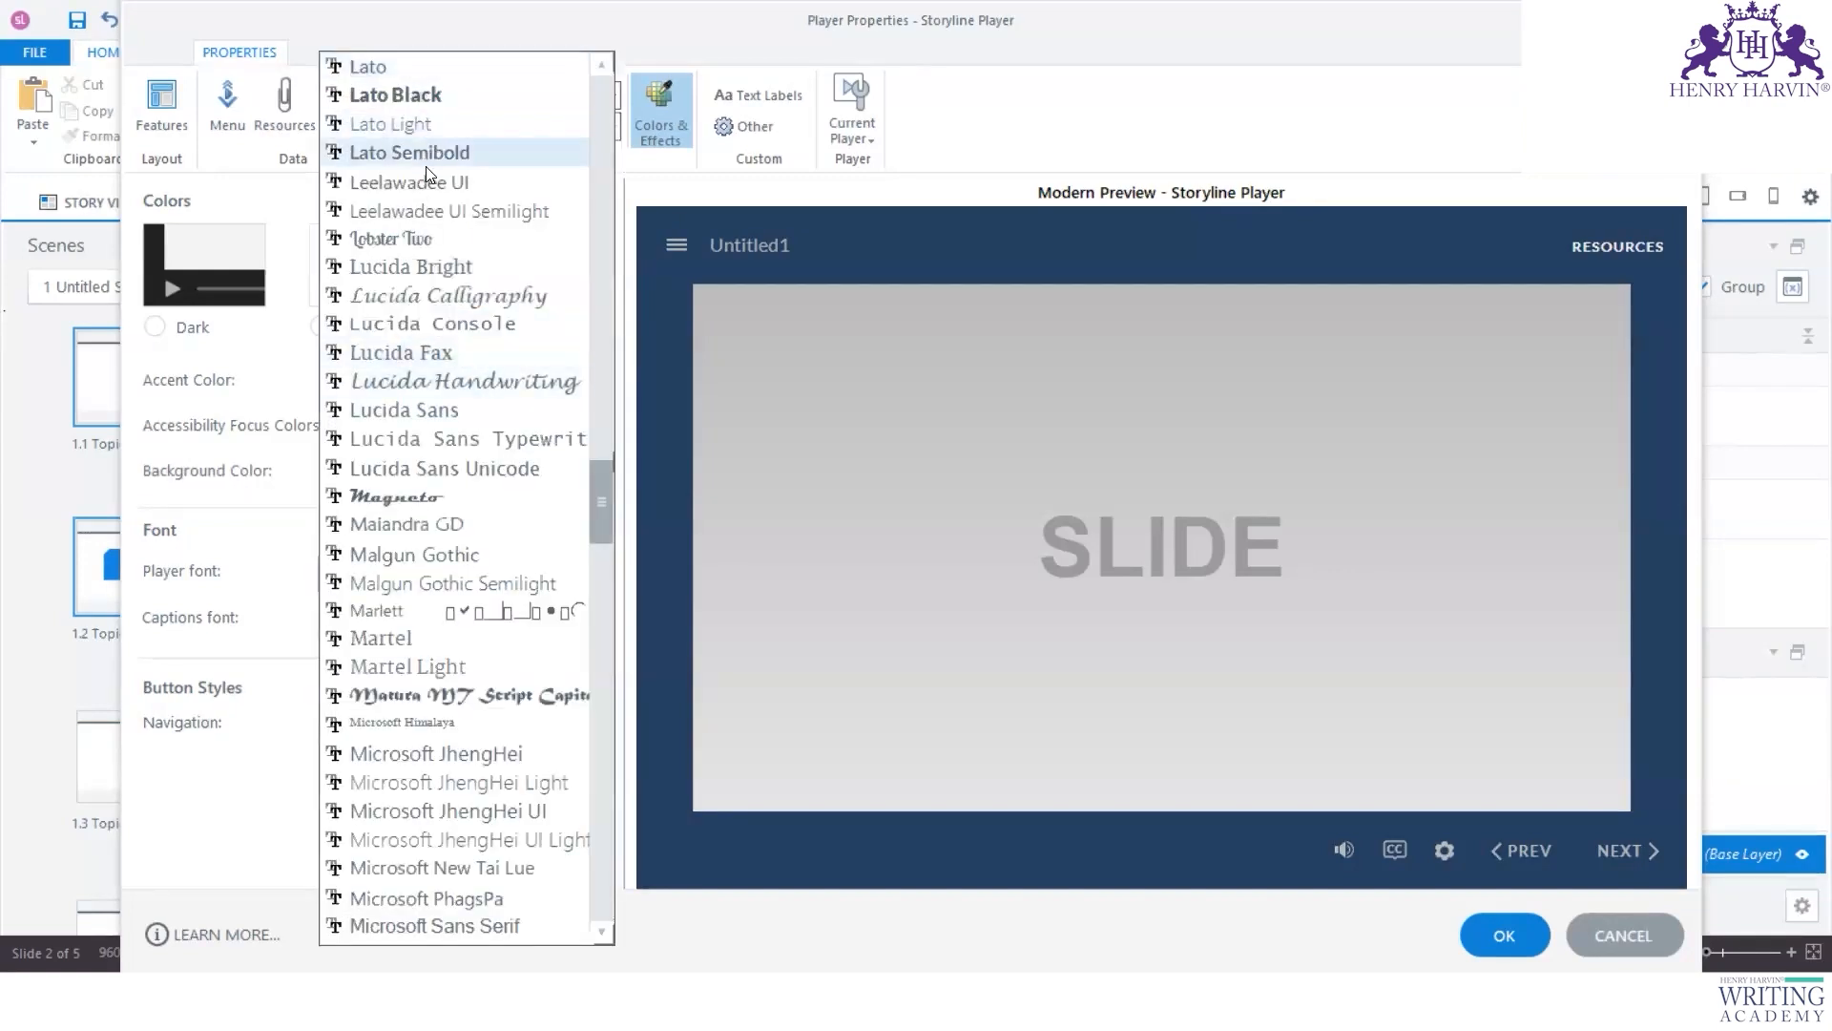
click(441, 299)
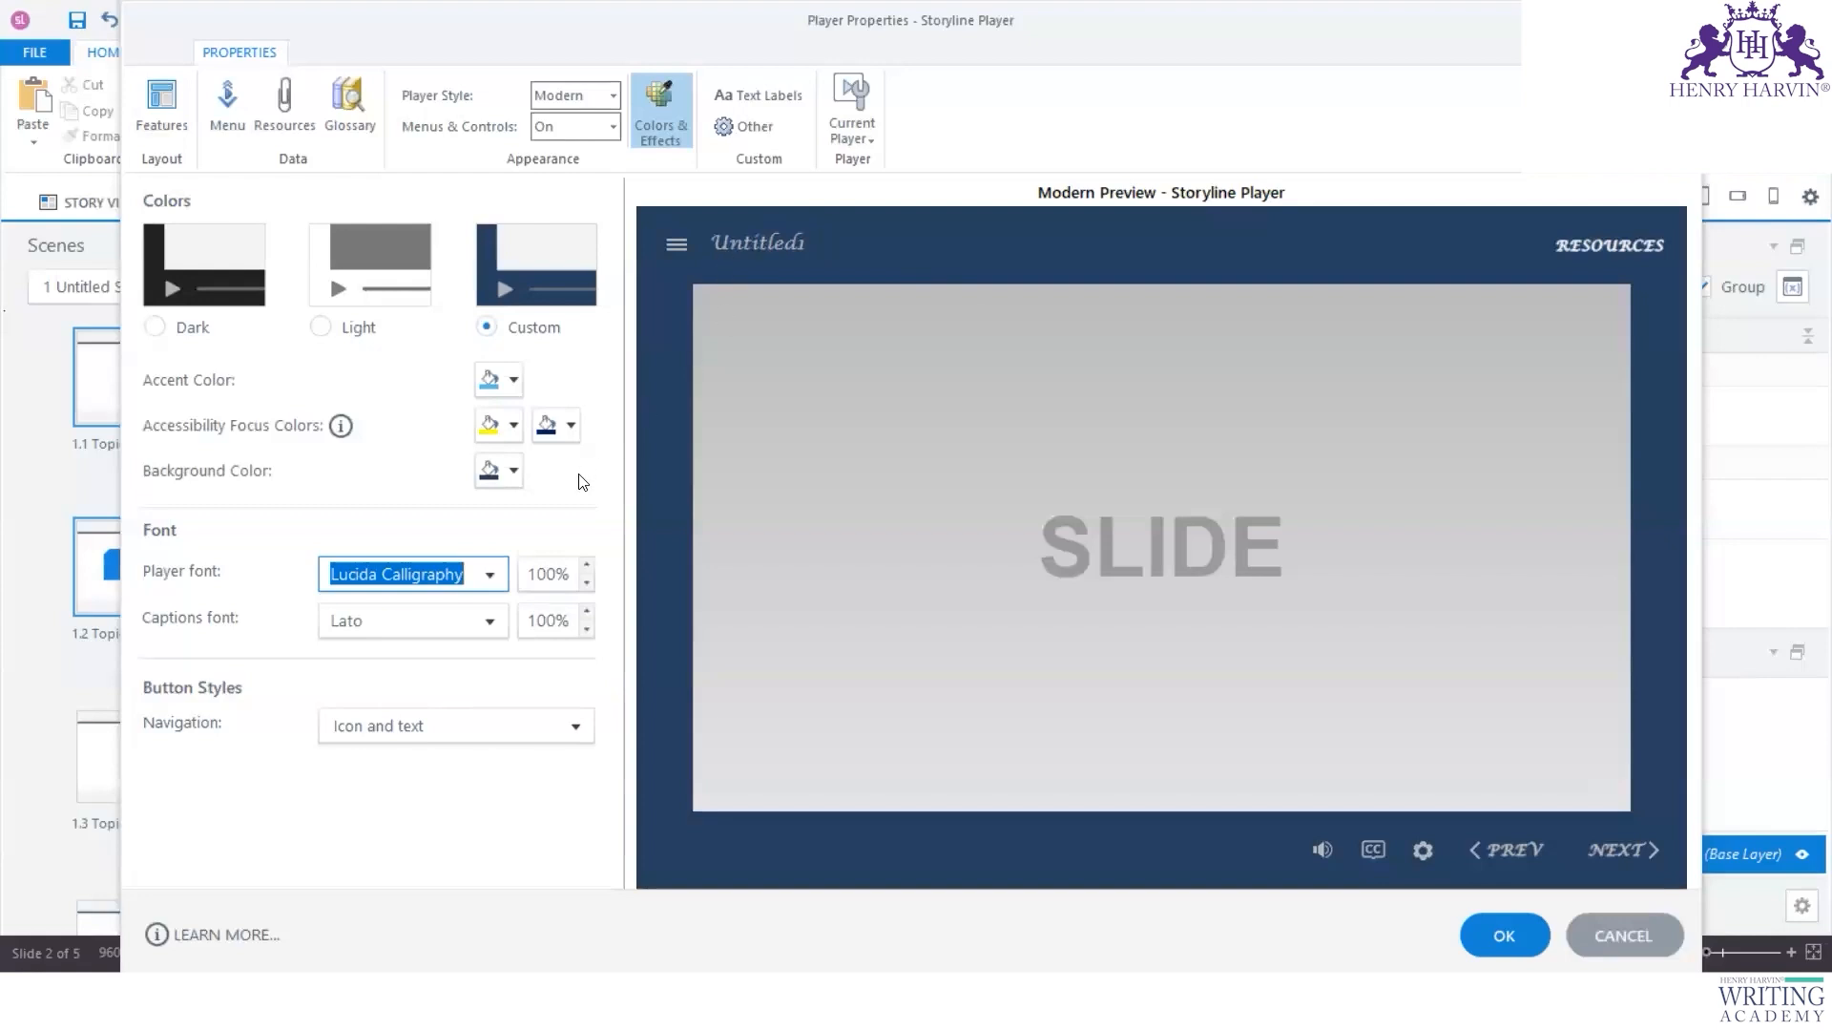
click(490, 580)
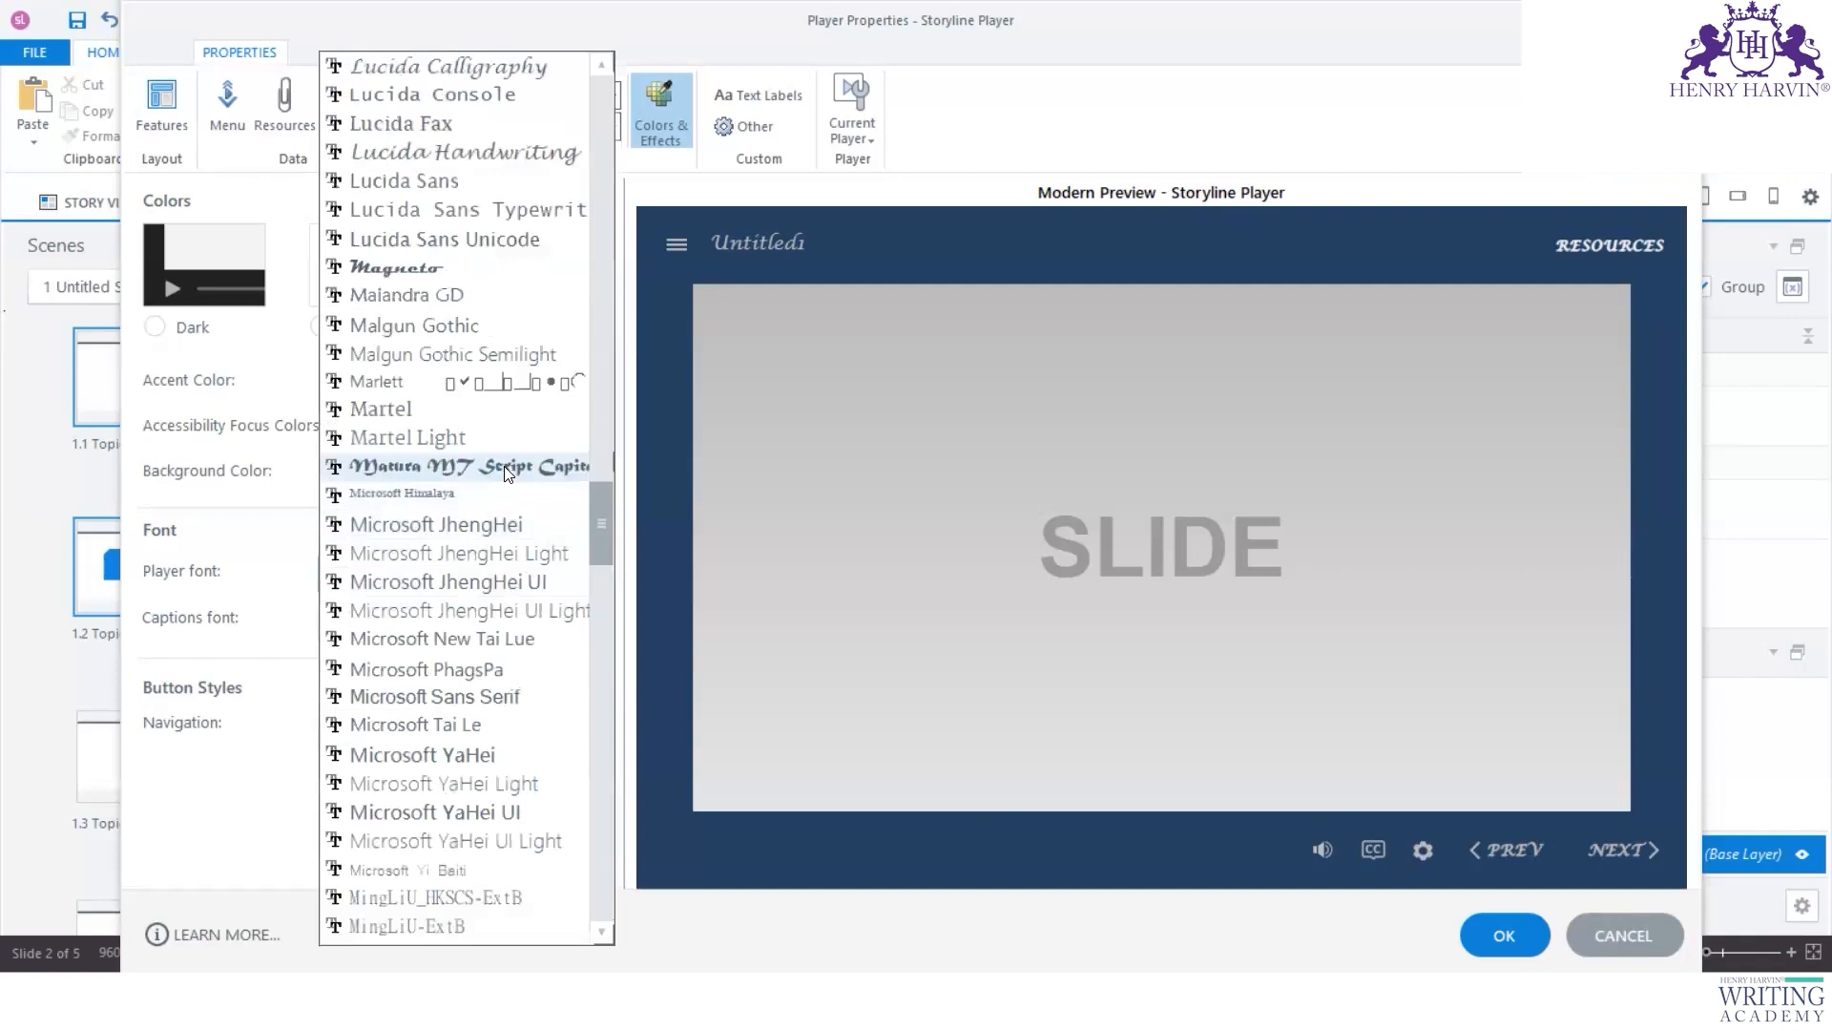
drag(600, 485, 589, 82)
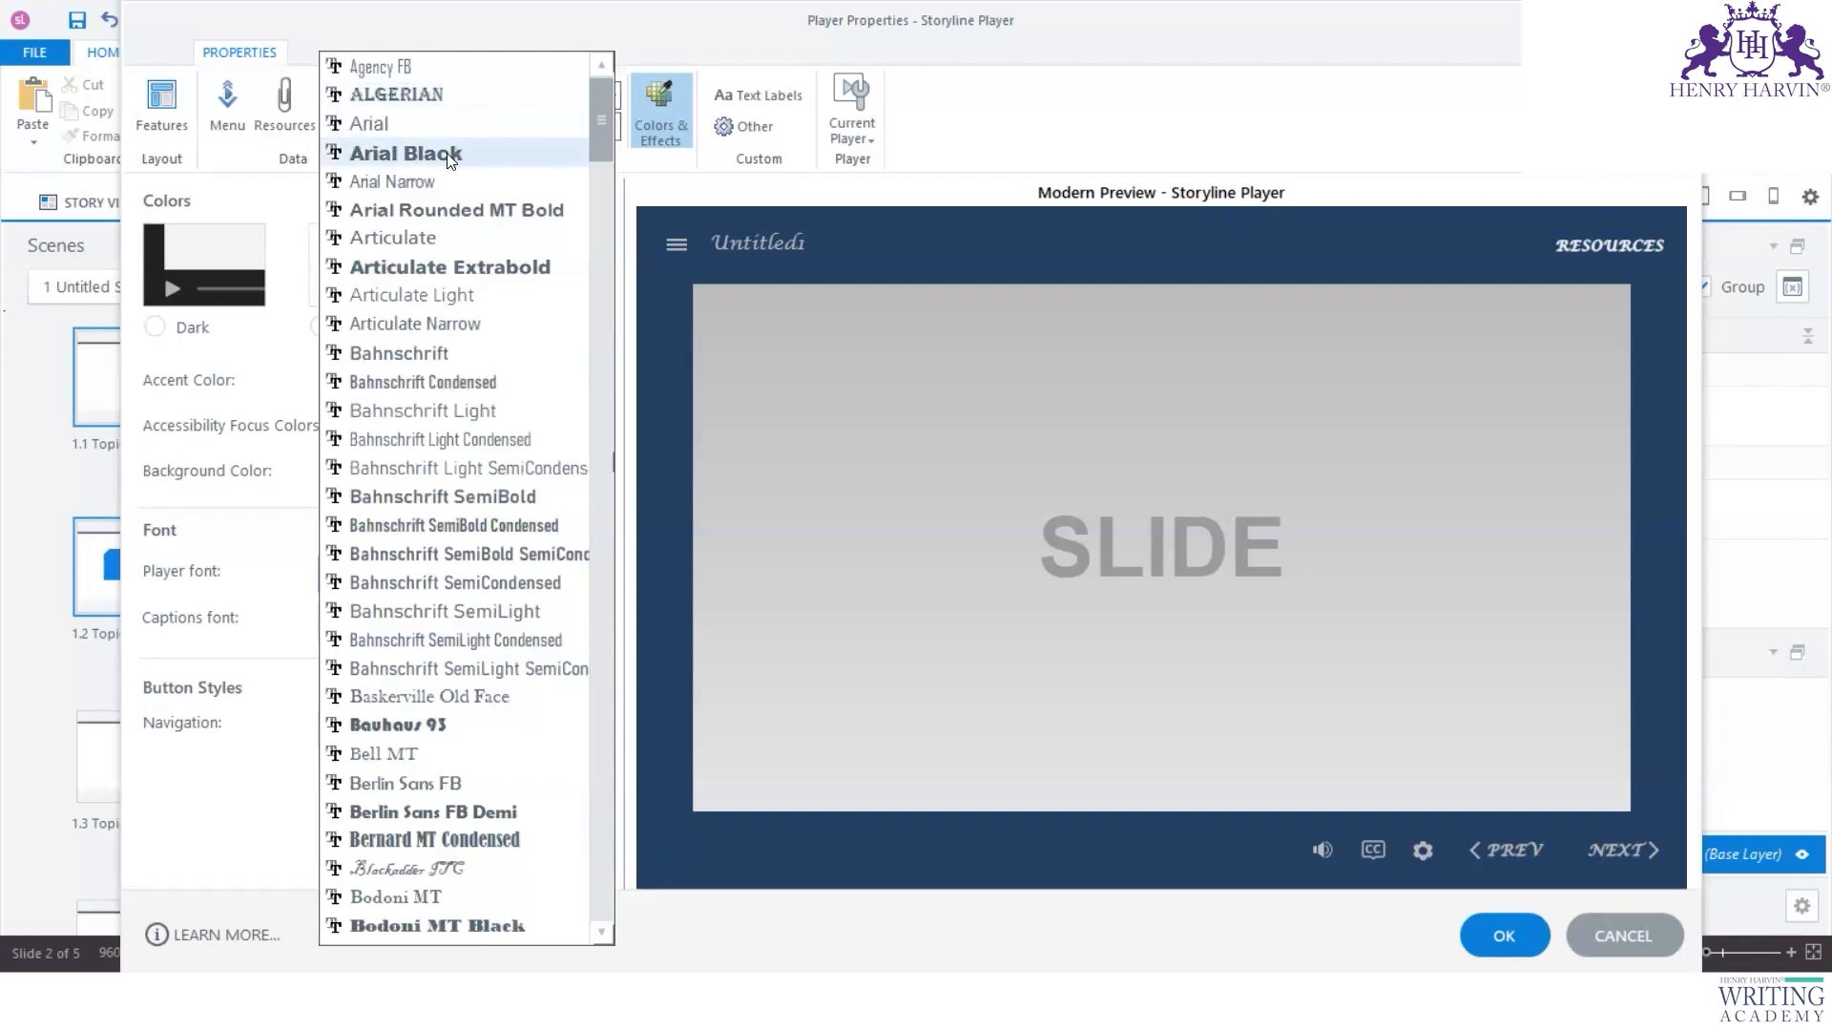
click(520, 153)
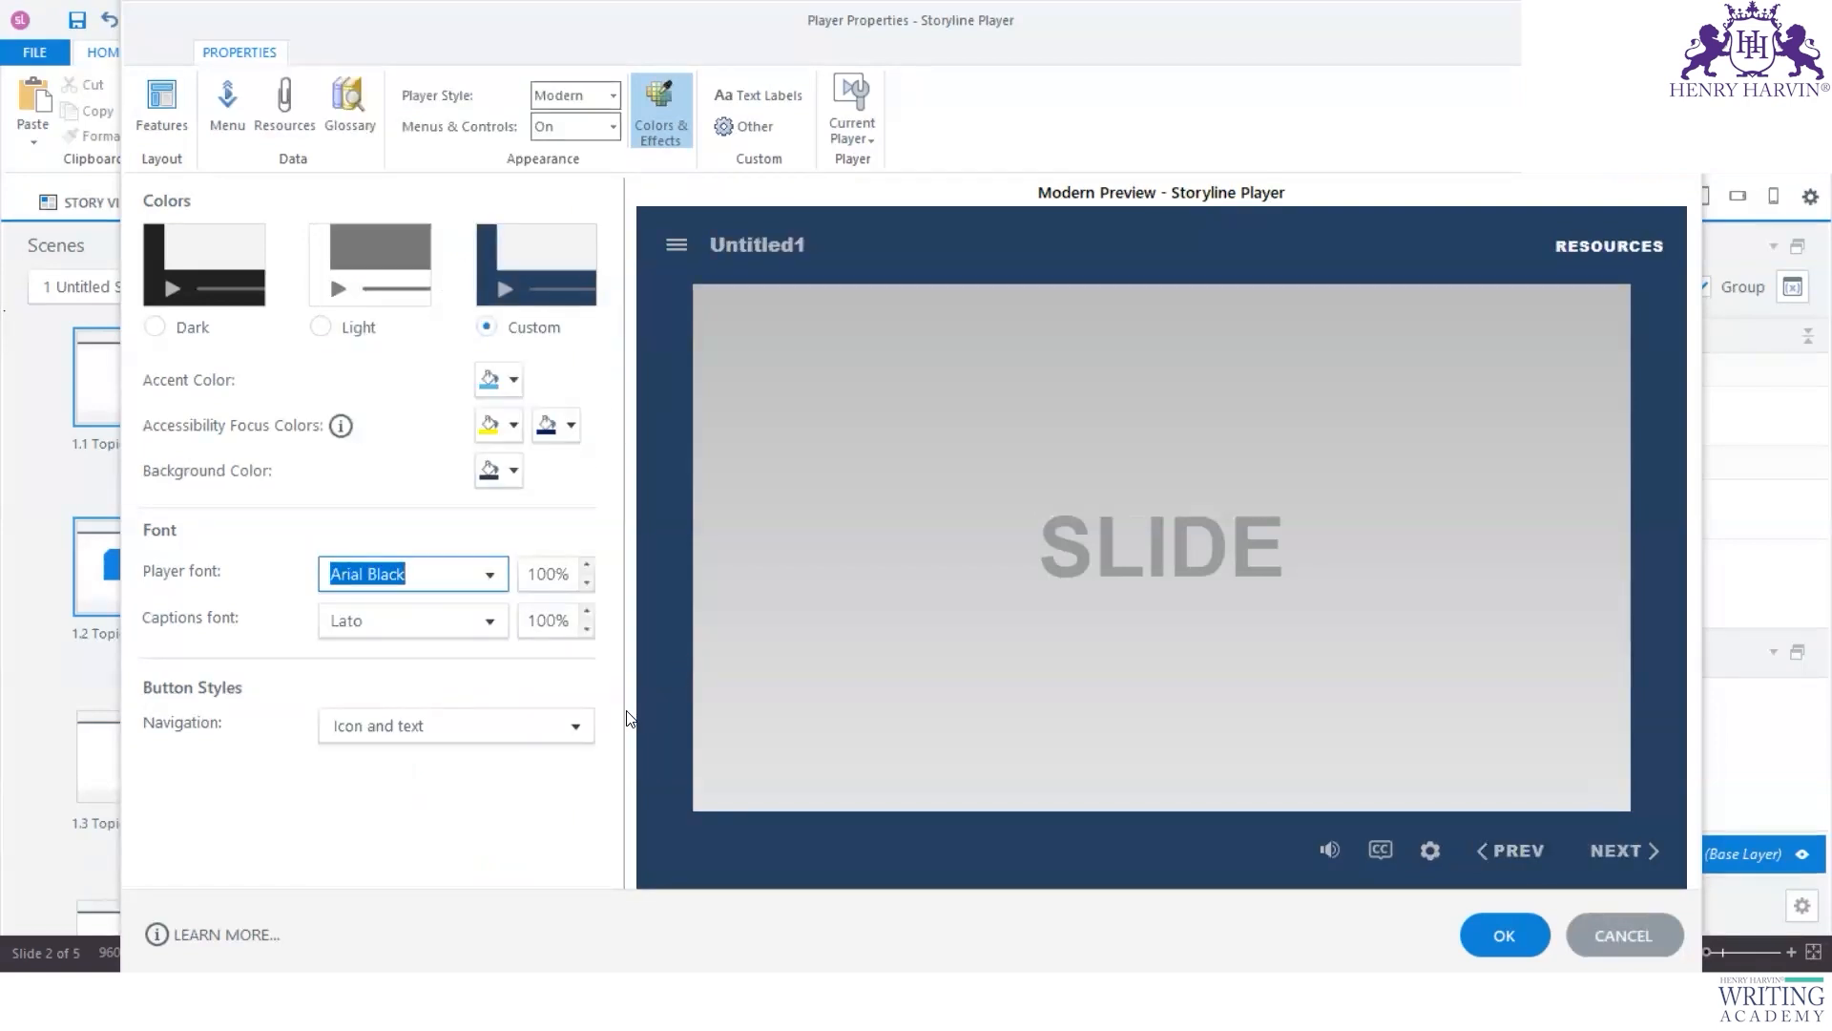
click(483, 620)
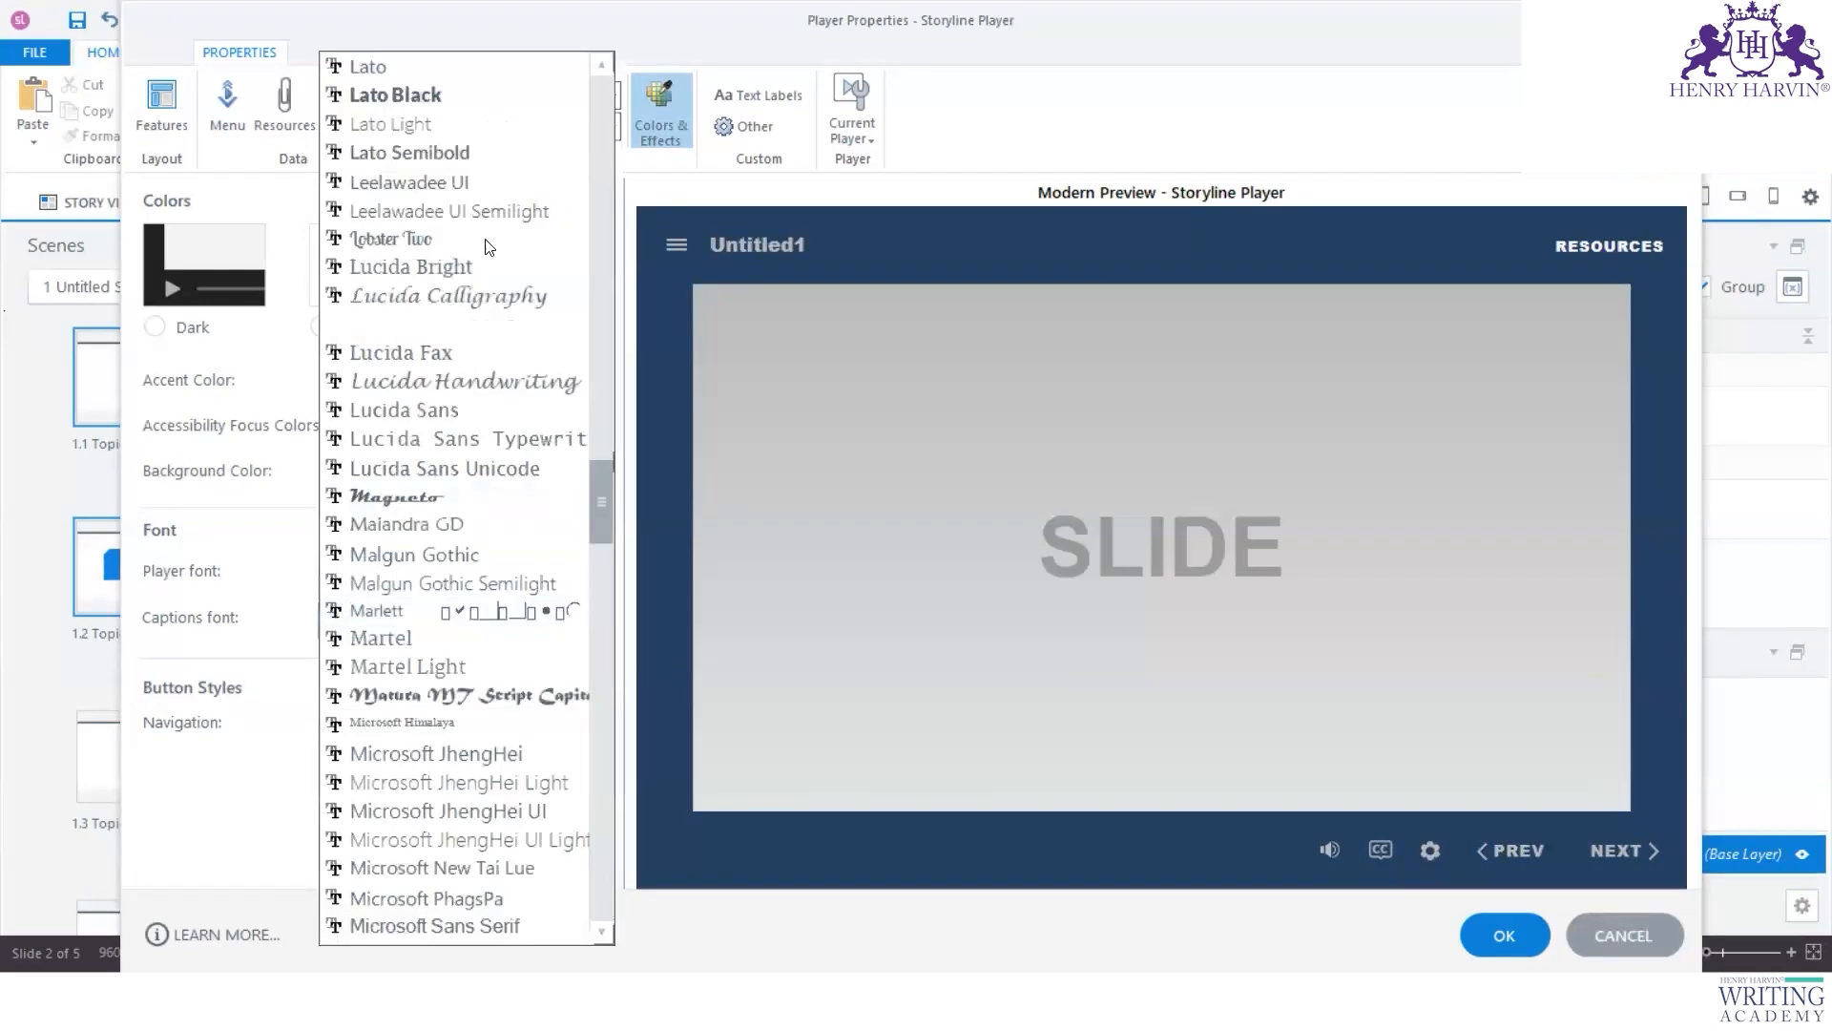
click(469, 98)
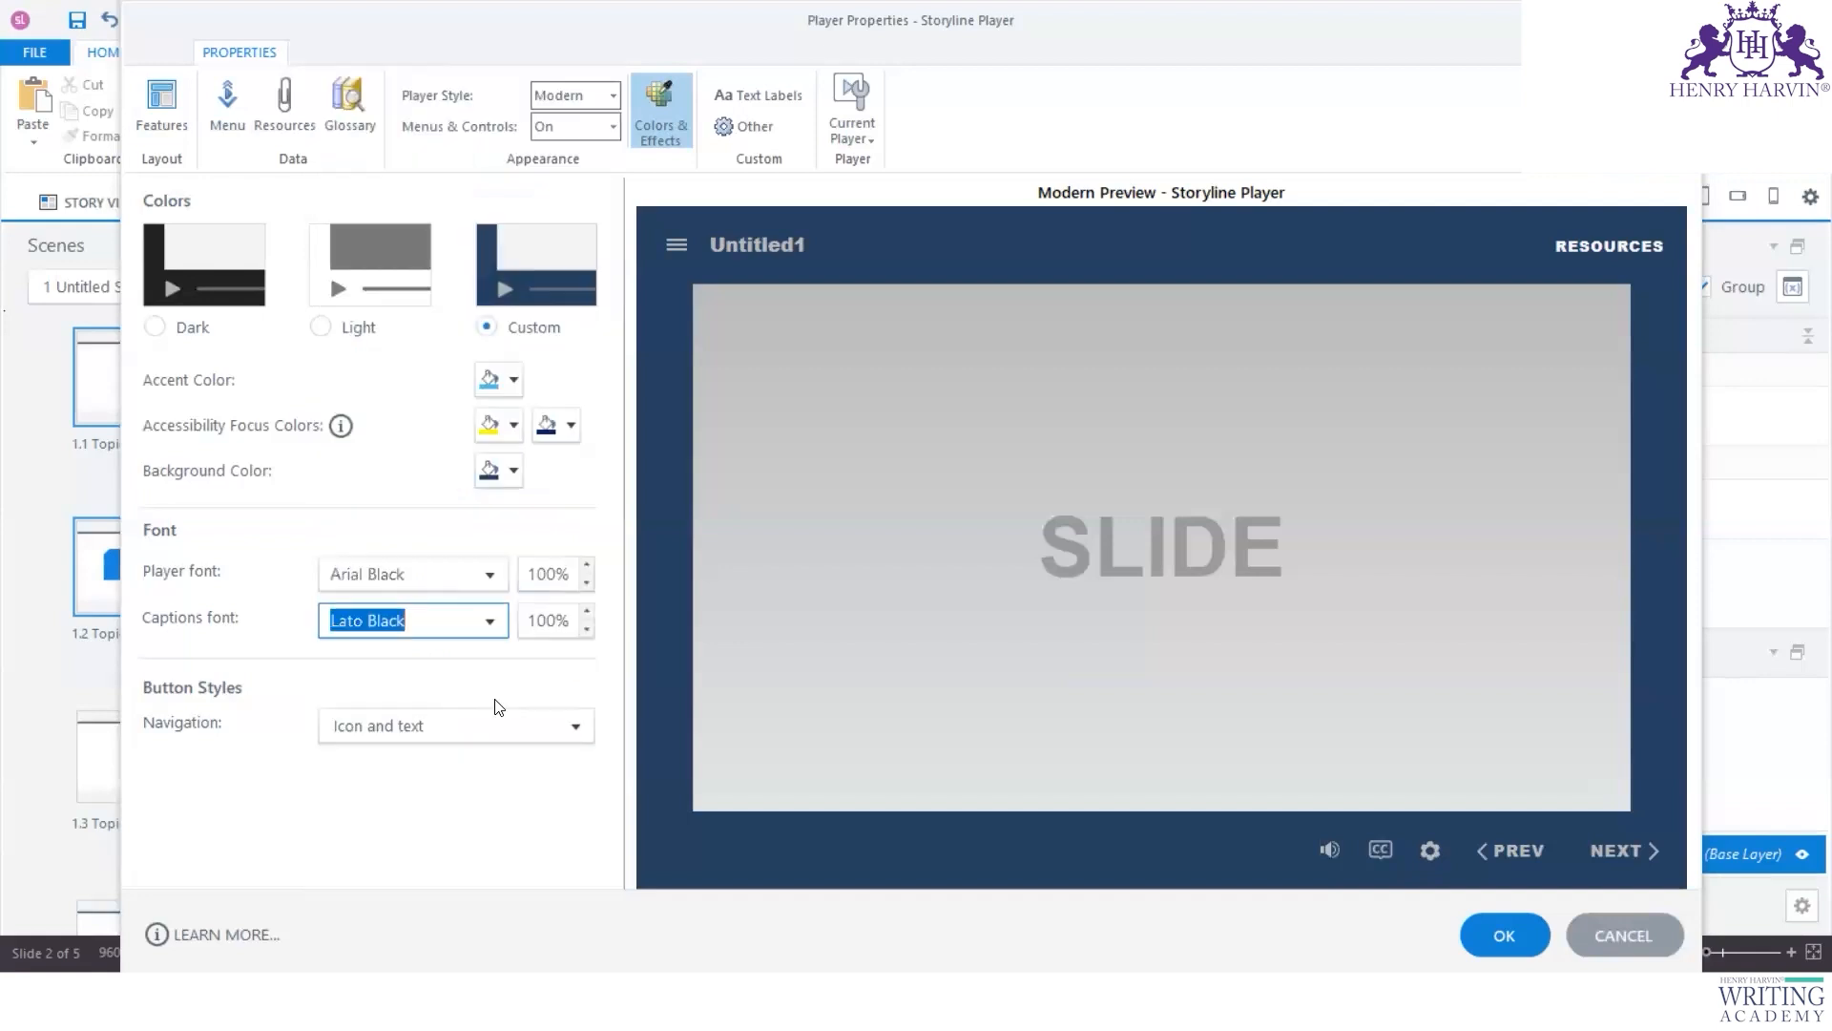
Step: Compare the Icon and the Icon and text navigation button styles, leaving the player's navigation set to Icon
click(576, 727)
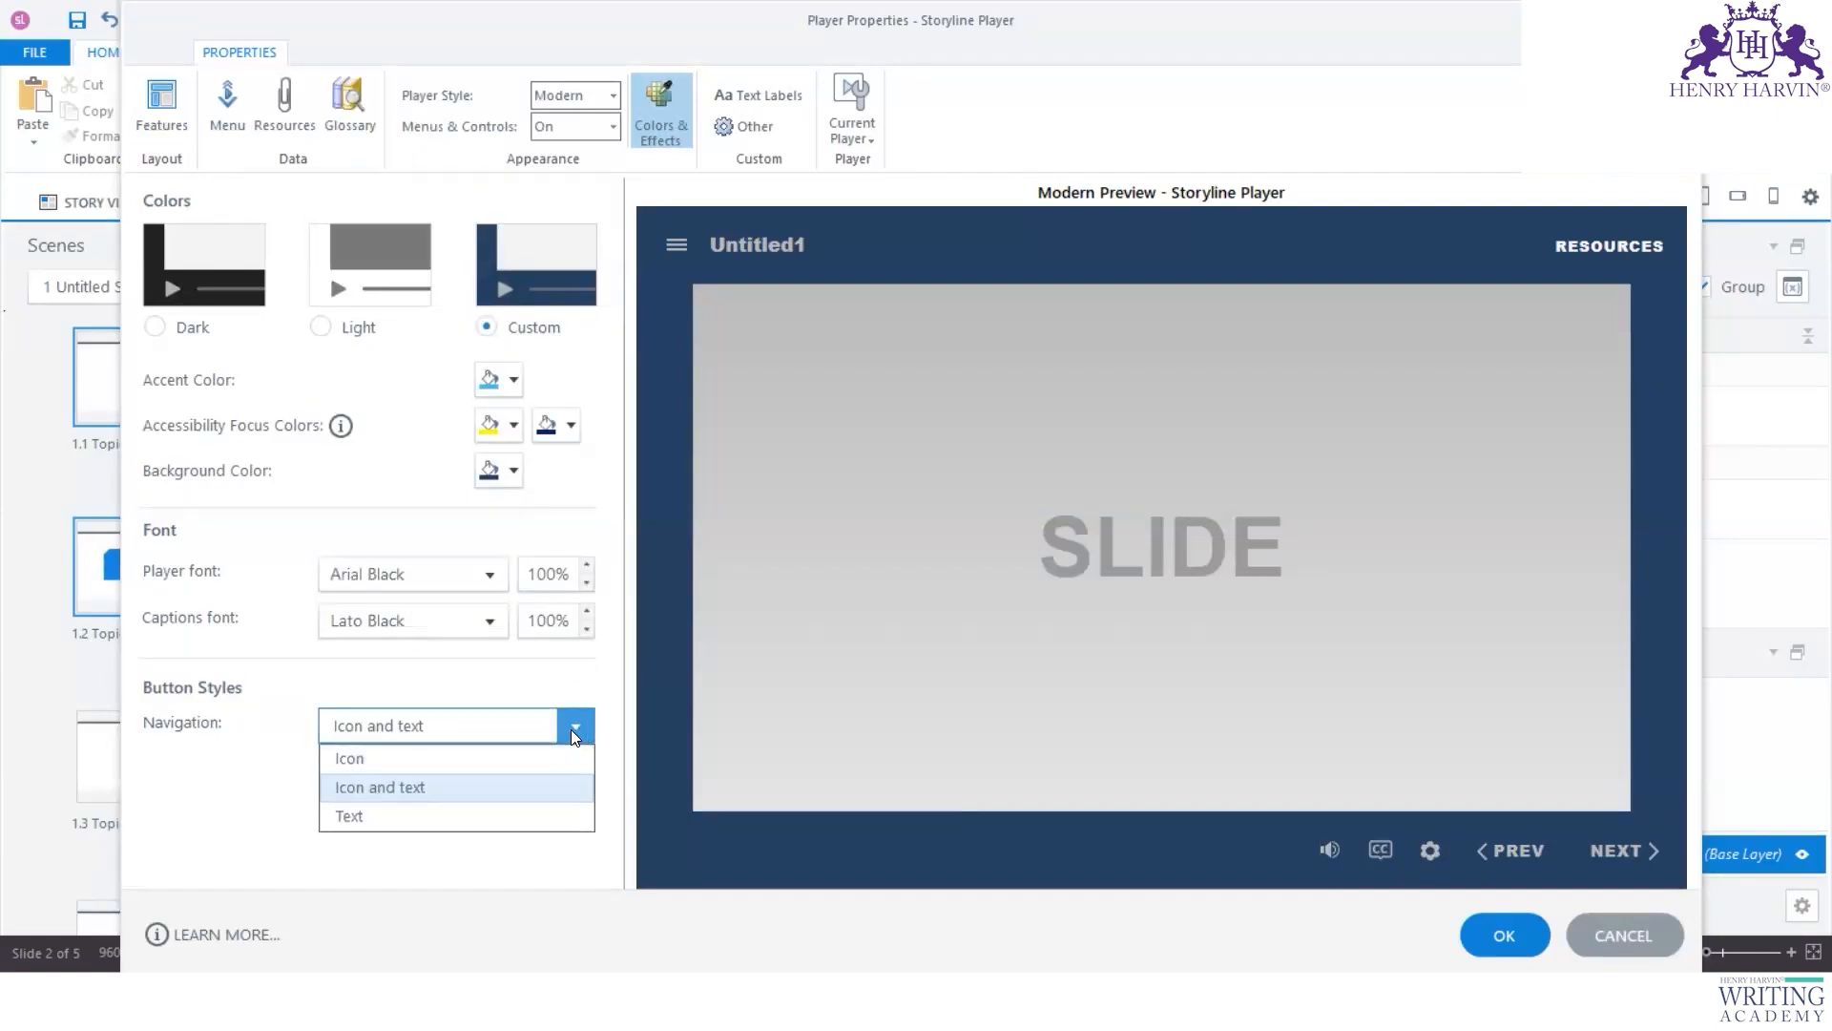
click(380, 767)
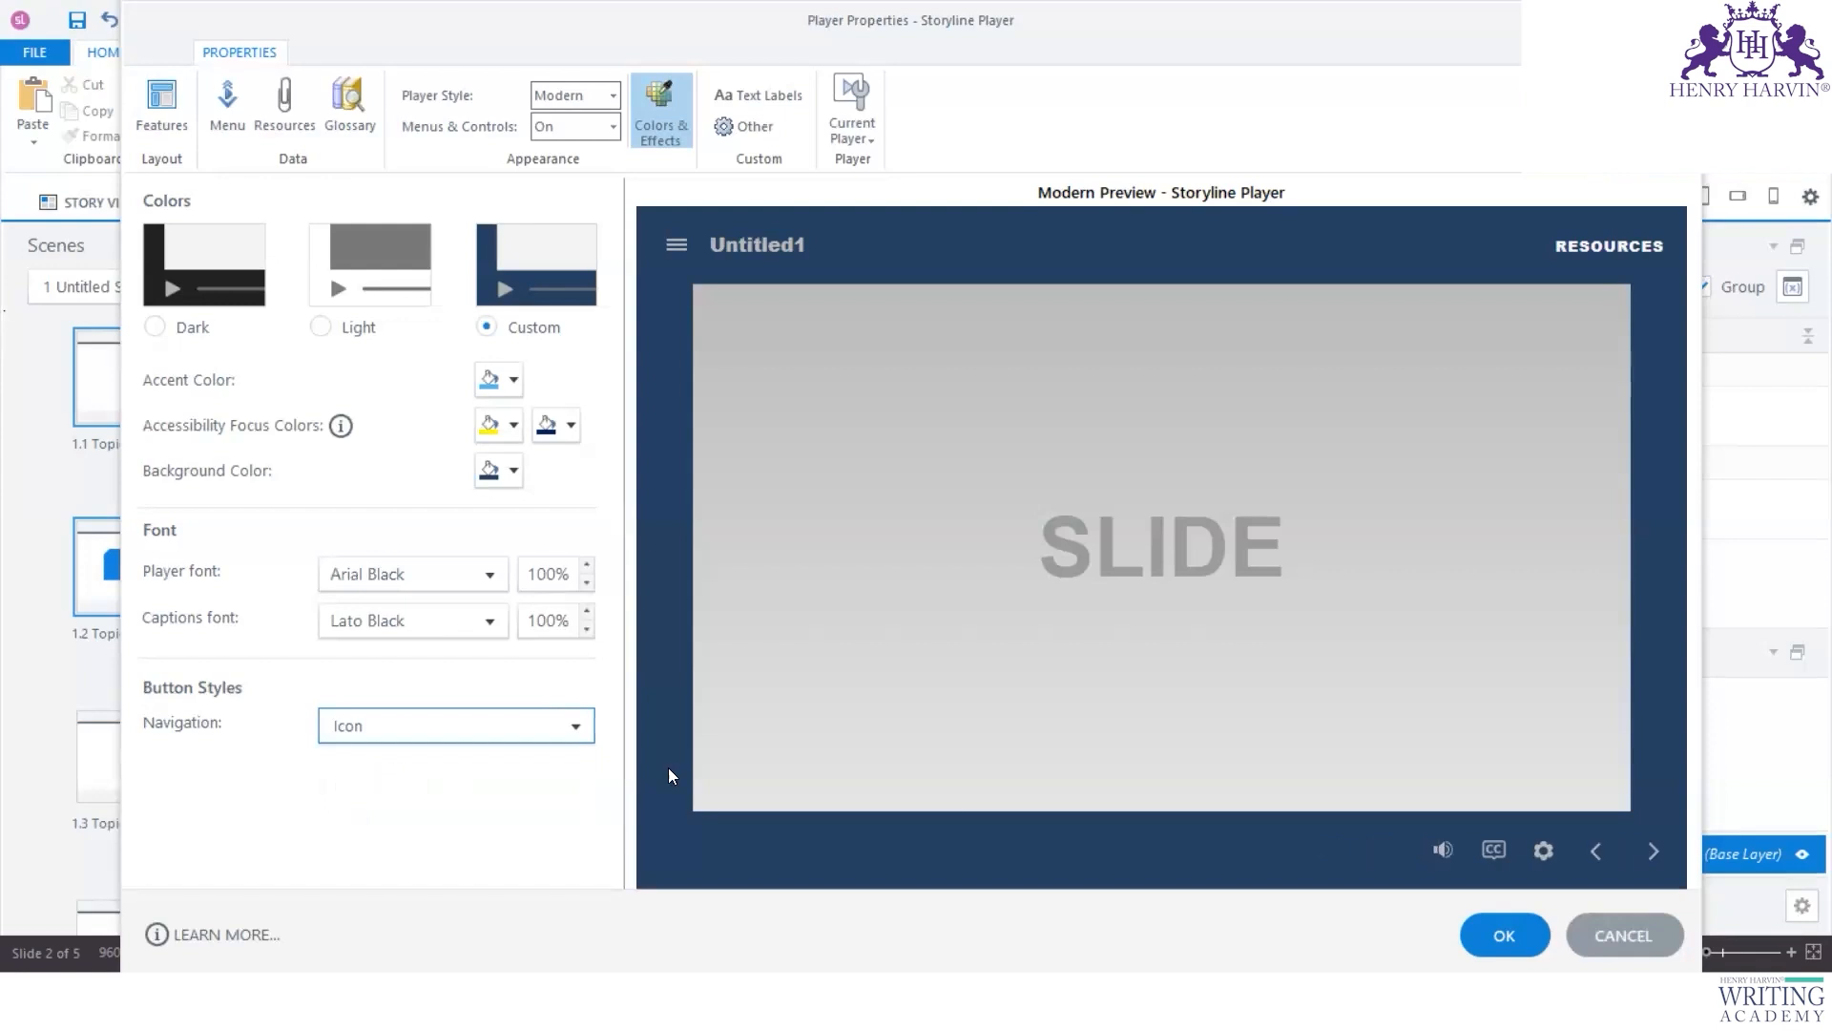
click(582, 728)
click(432, 784)
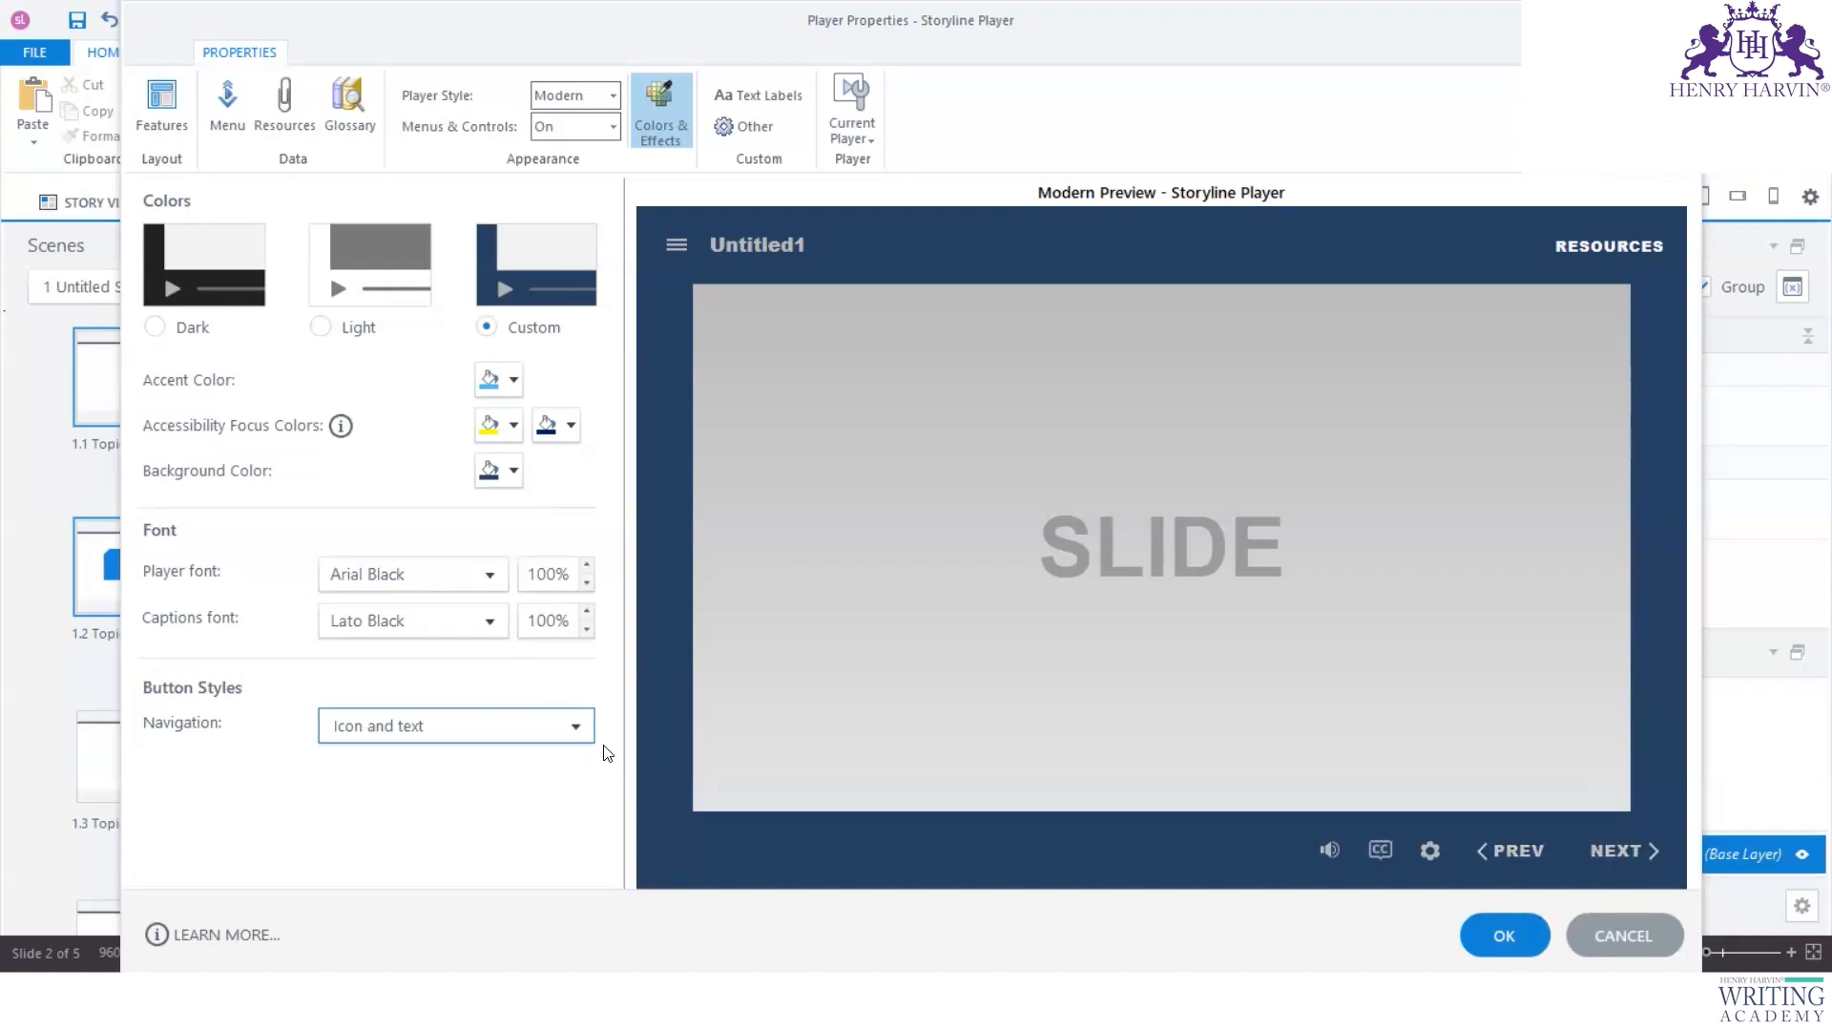
click(584, 727)
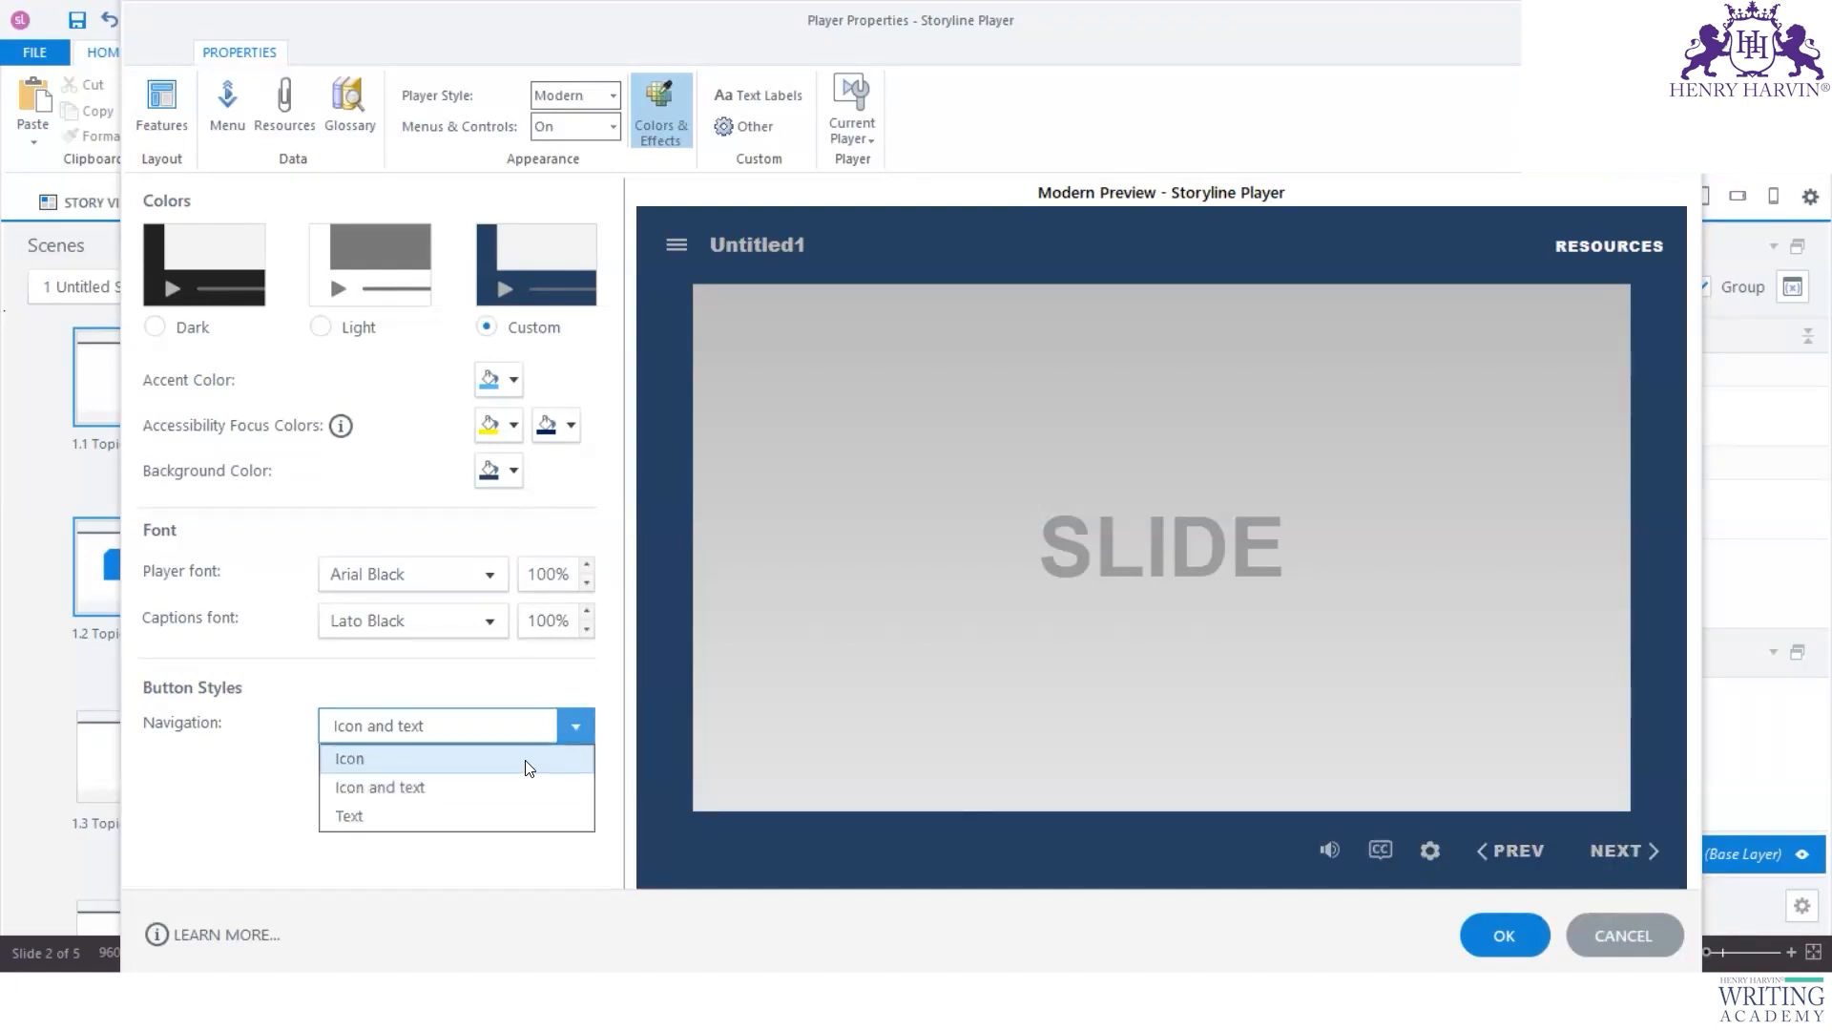
click(452, 763)
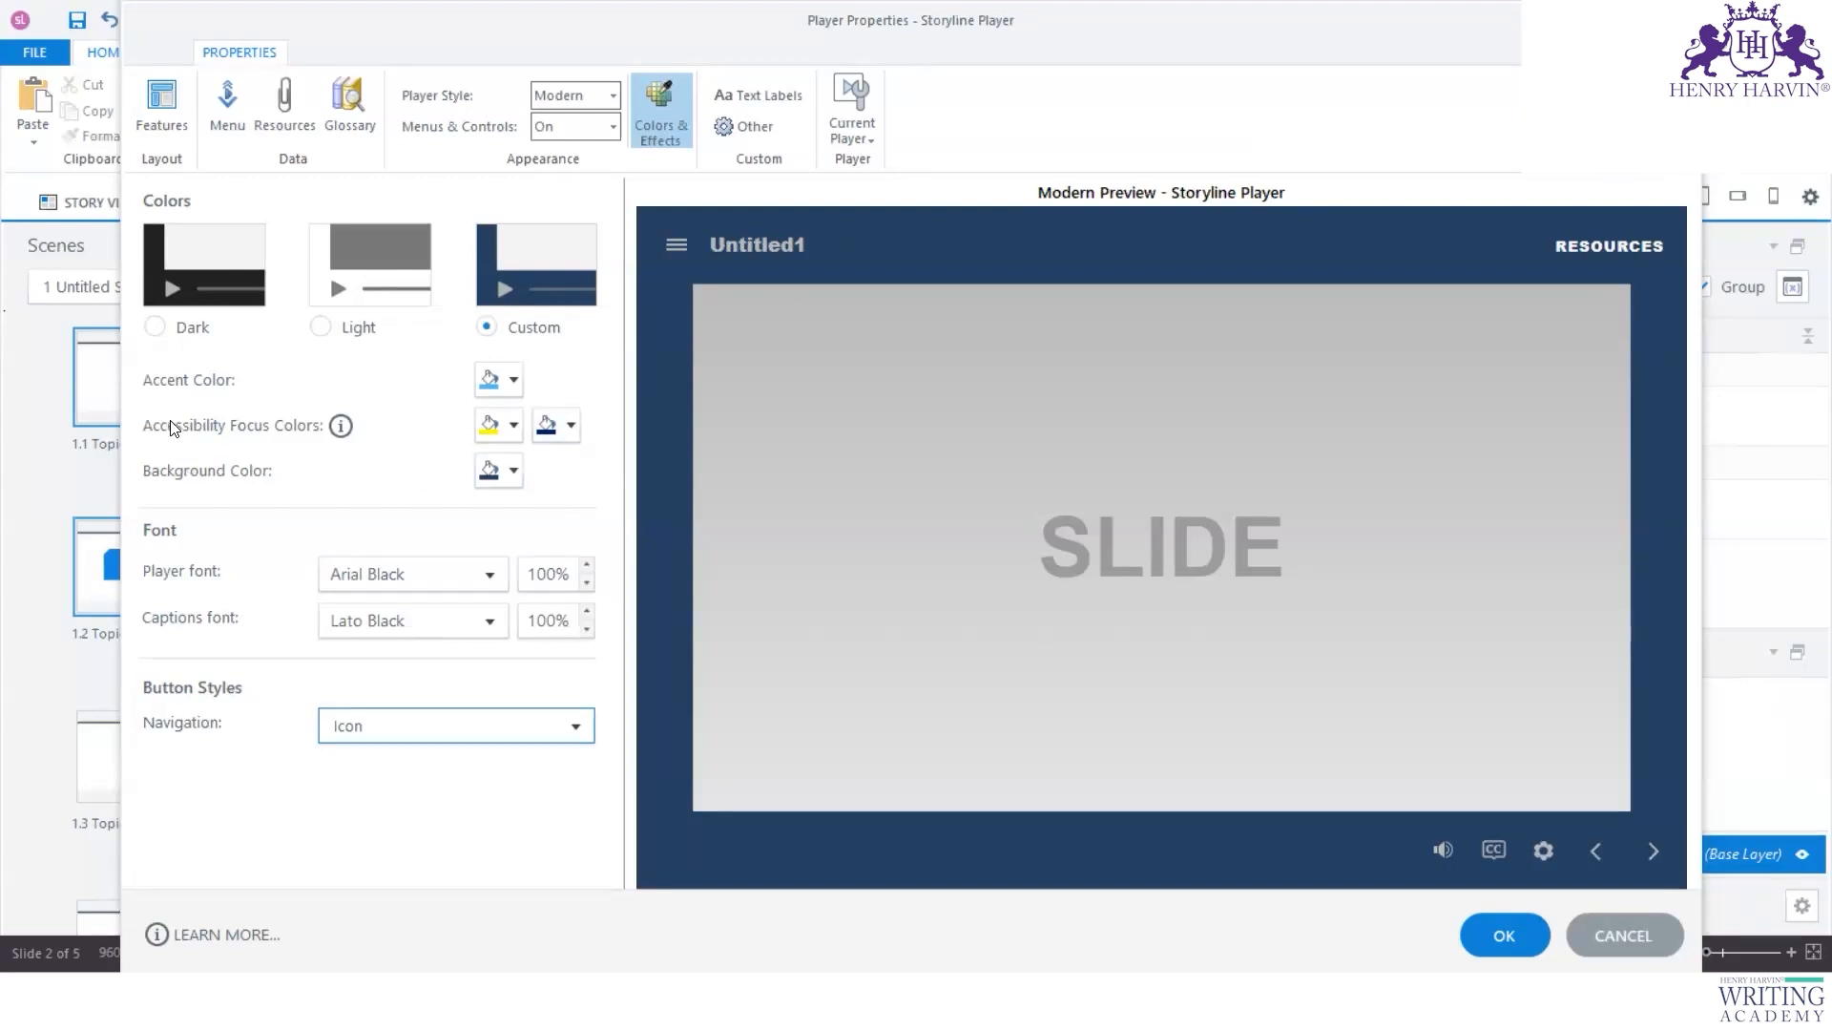
Step: Set the custom player's background color to the dark red theme color #6B0000, leaving the accessibility focus colors as they are
click(518, 425)
click(202, 502)
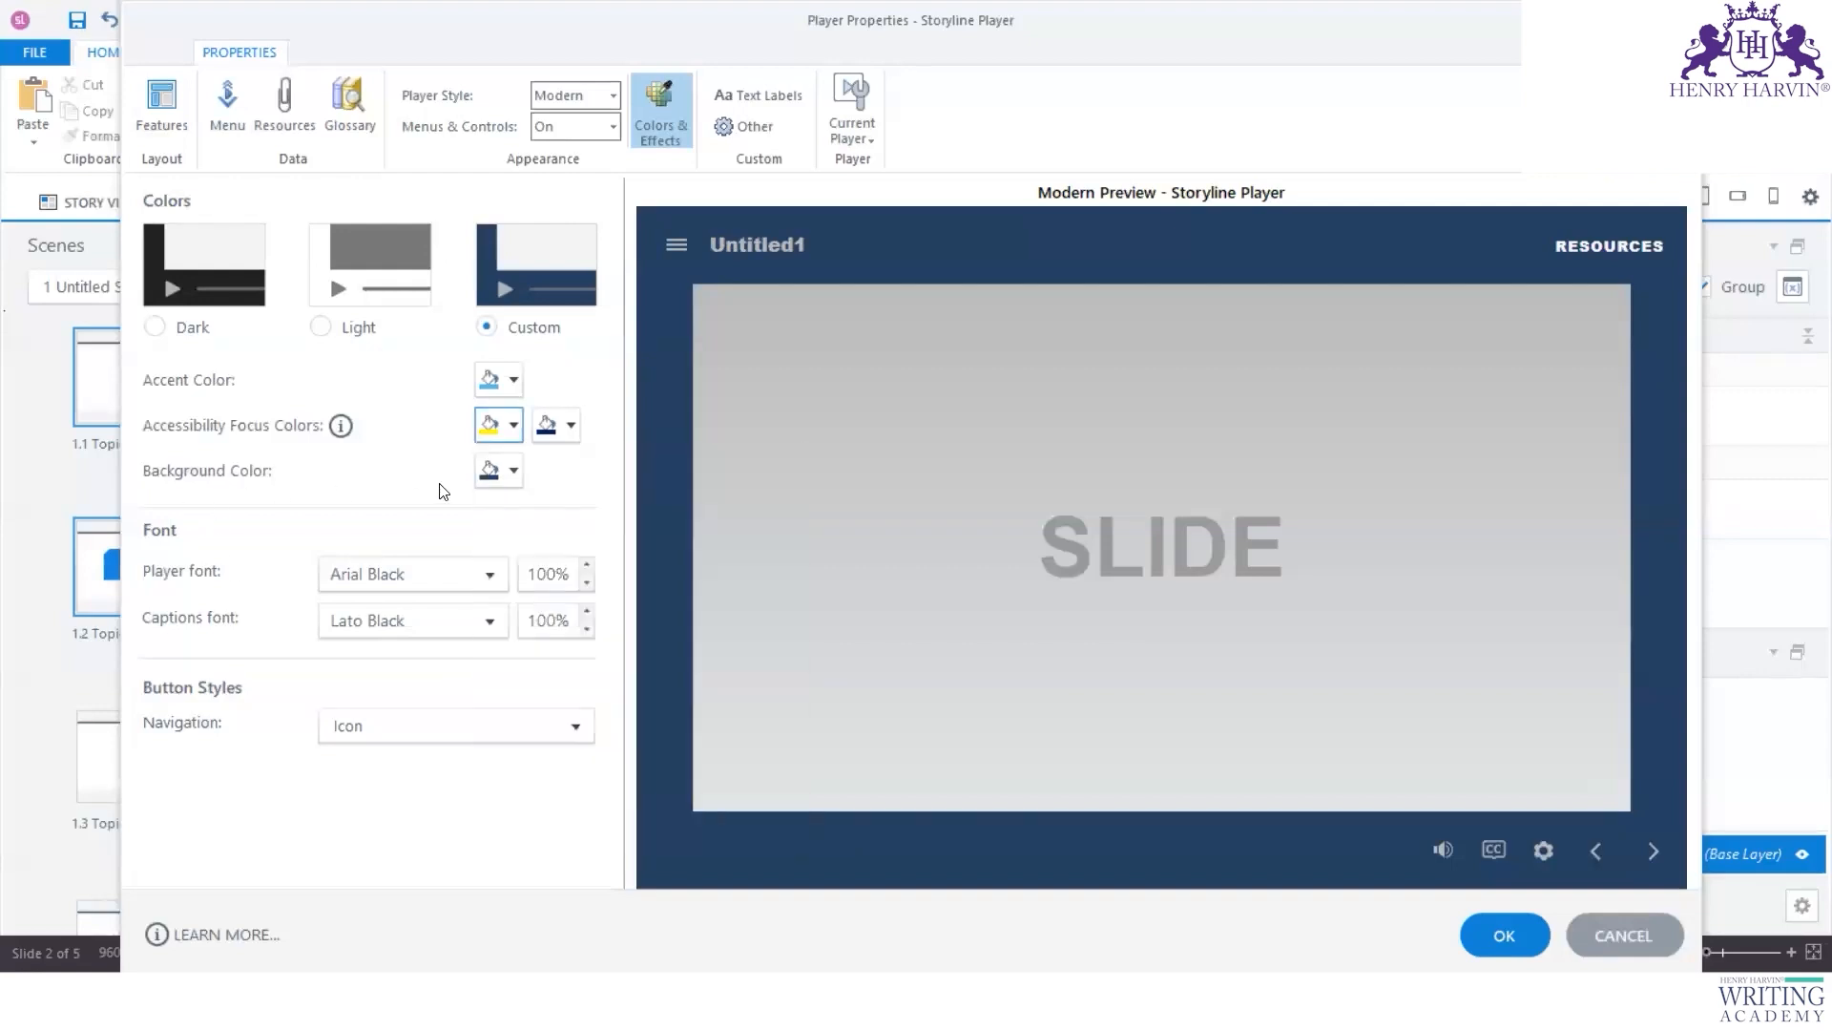
click(513, 468)
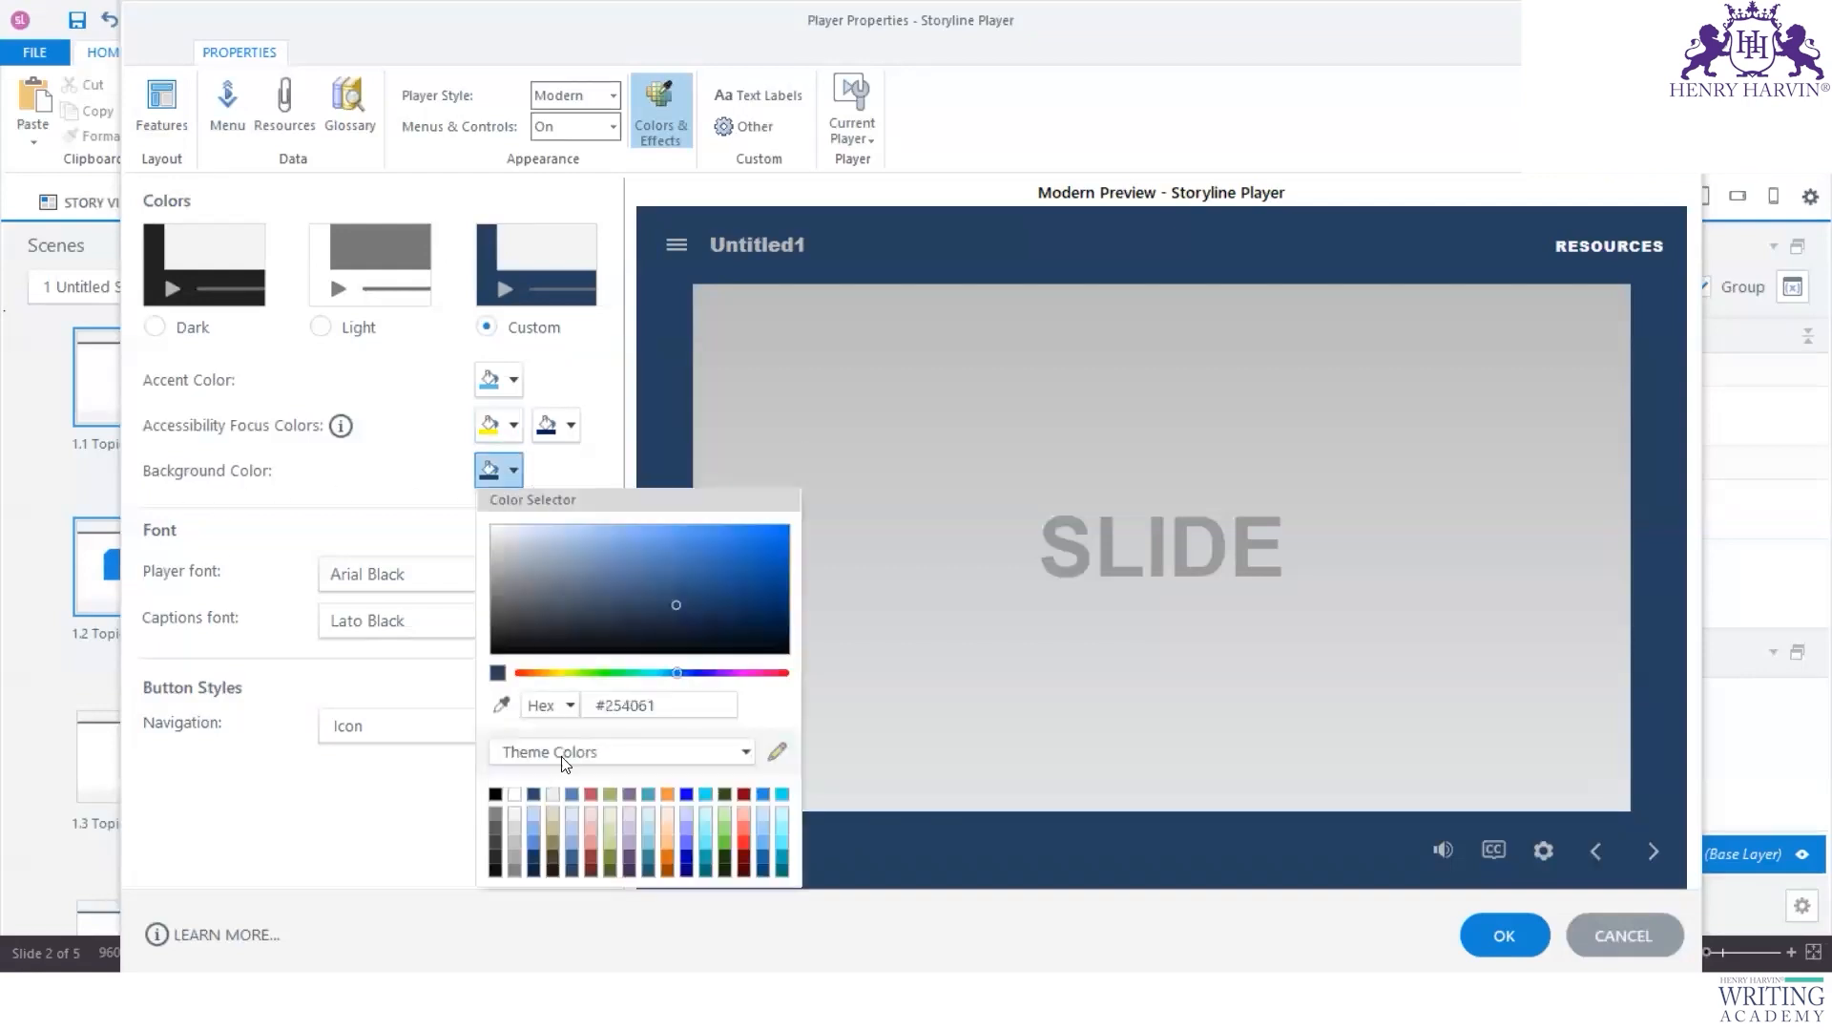
click(740, 857)
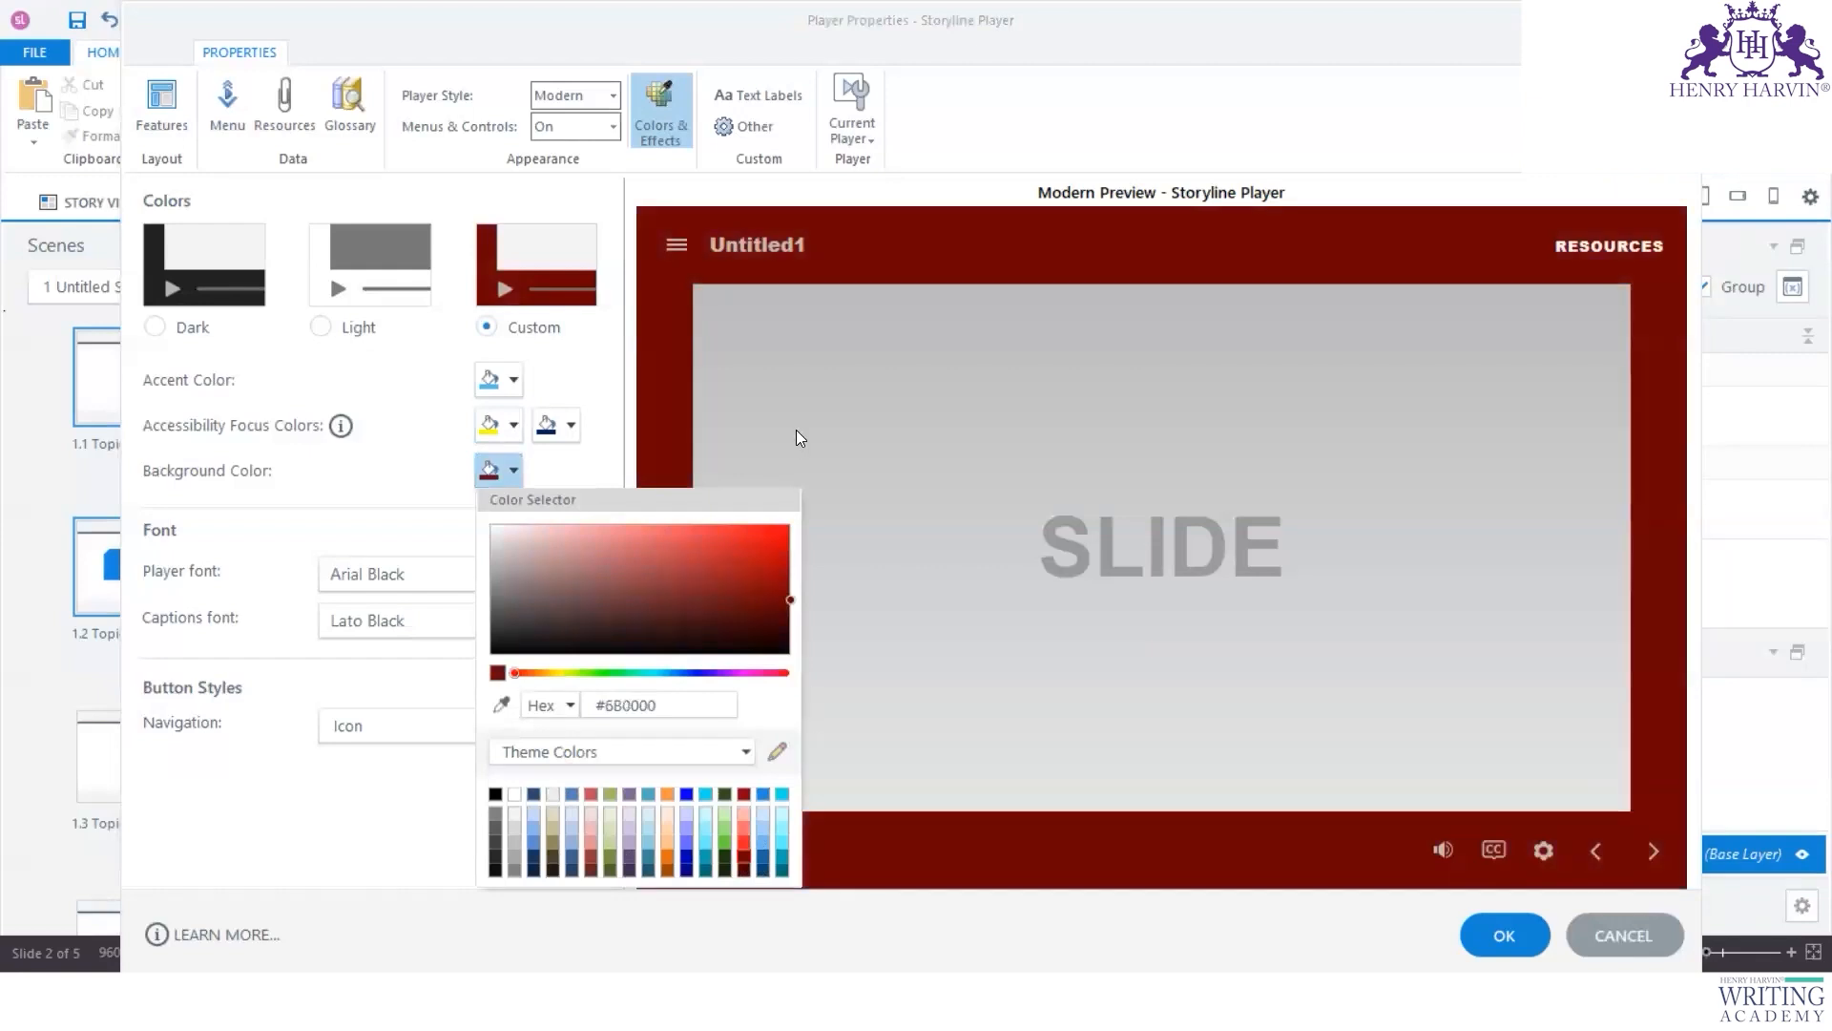
click(385, 810)
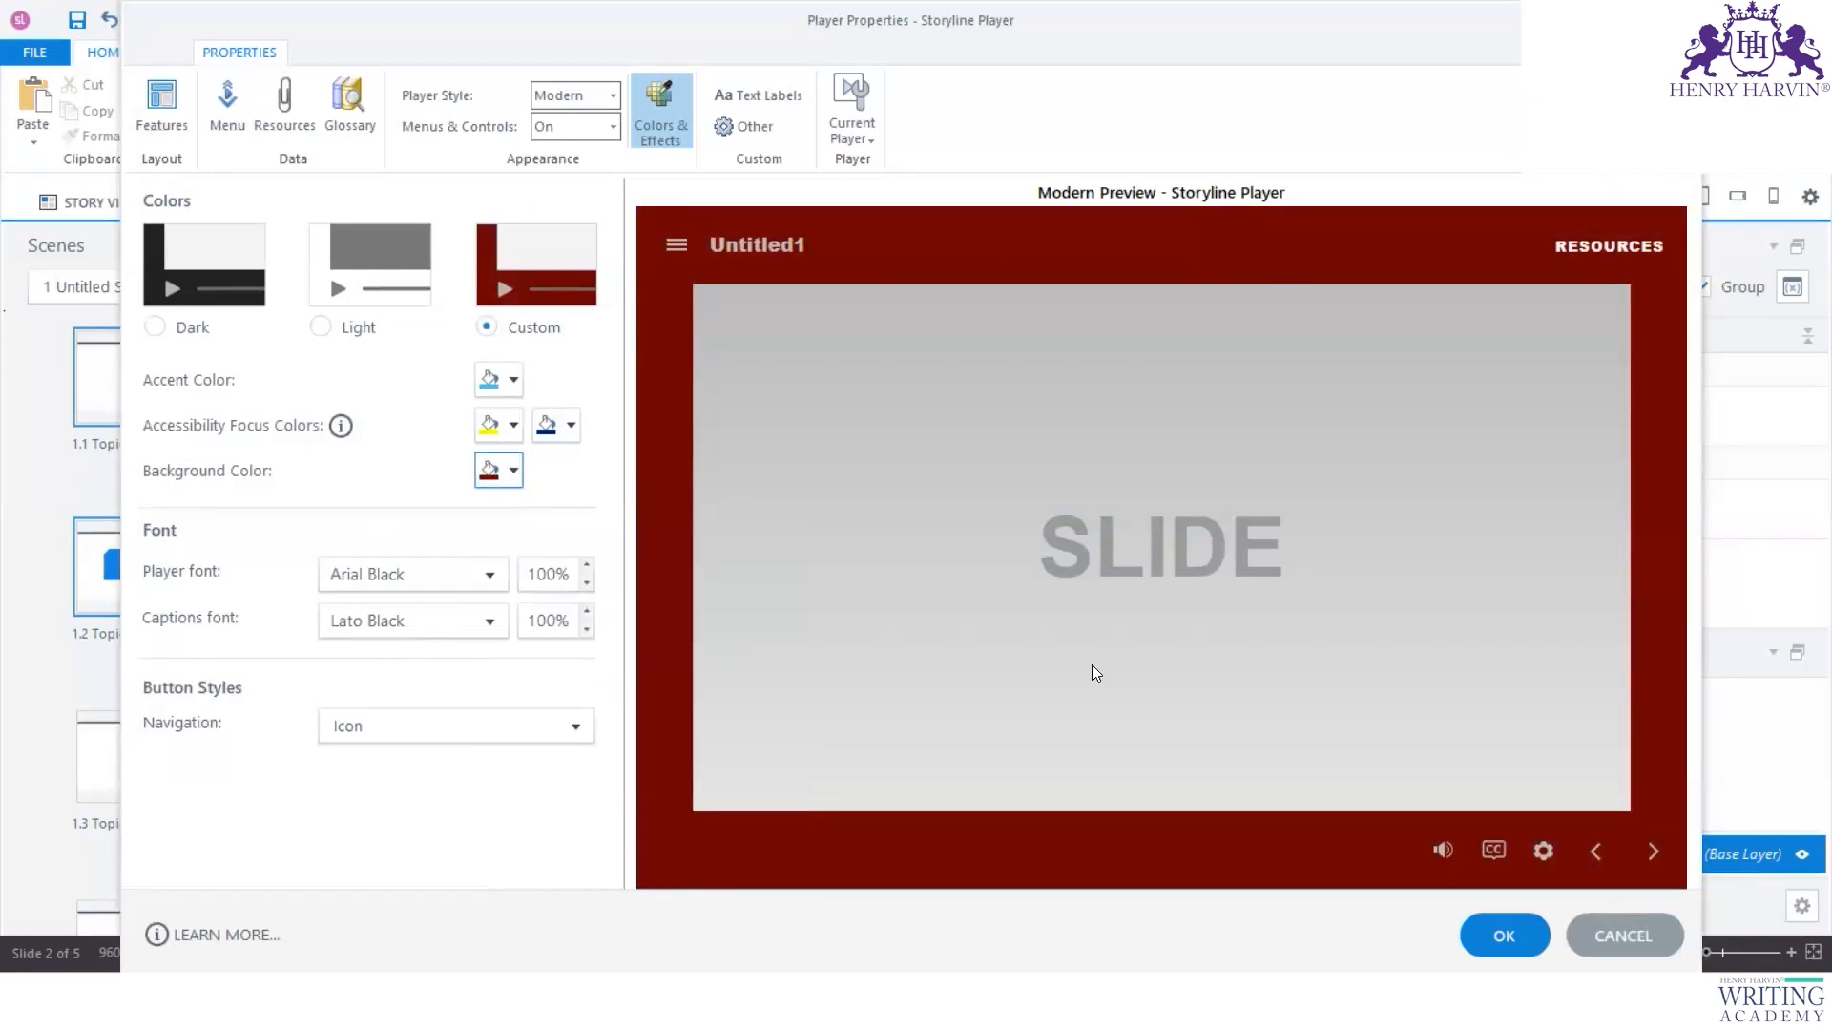
Step: Darken the player's background color, trying the darkest red theme color #480000 before picking a nearly black dark red
click(516, 473)
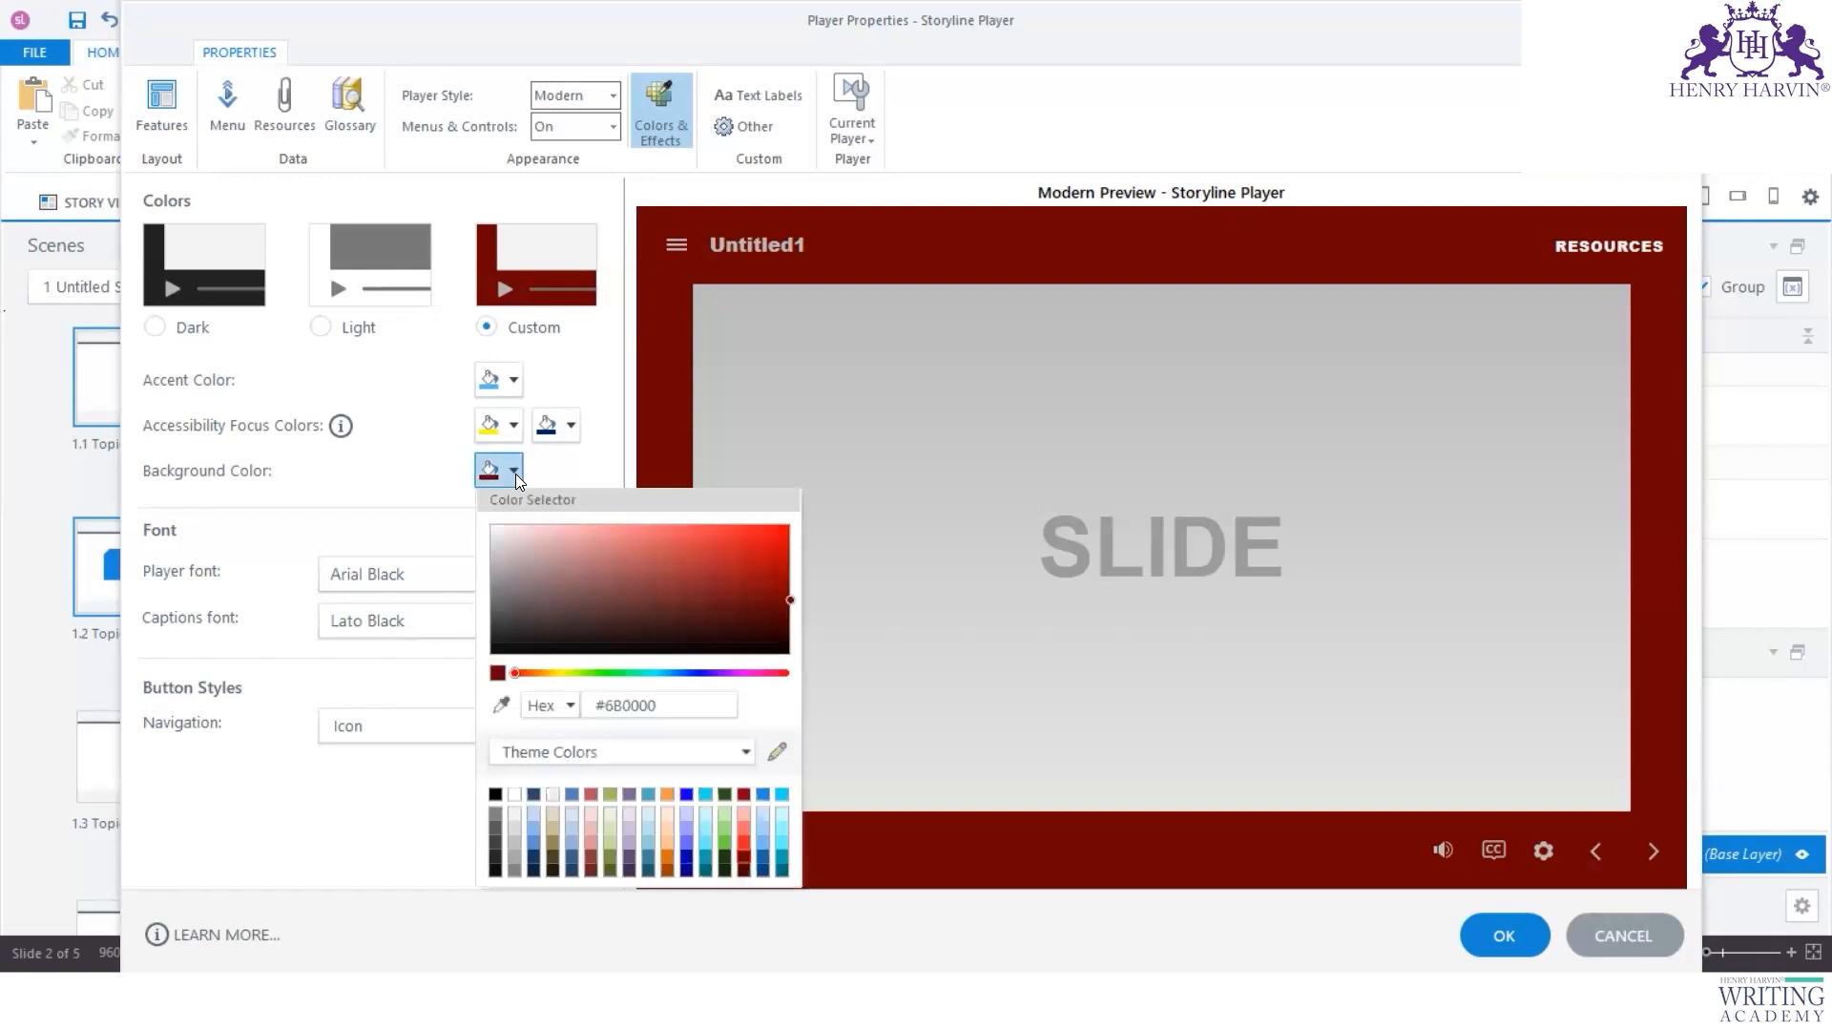
click(744, 869)
click(430, 800)
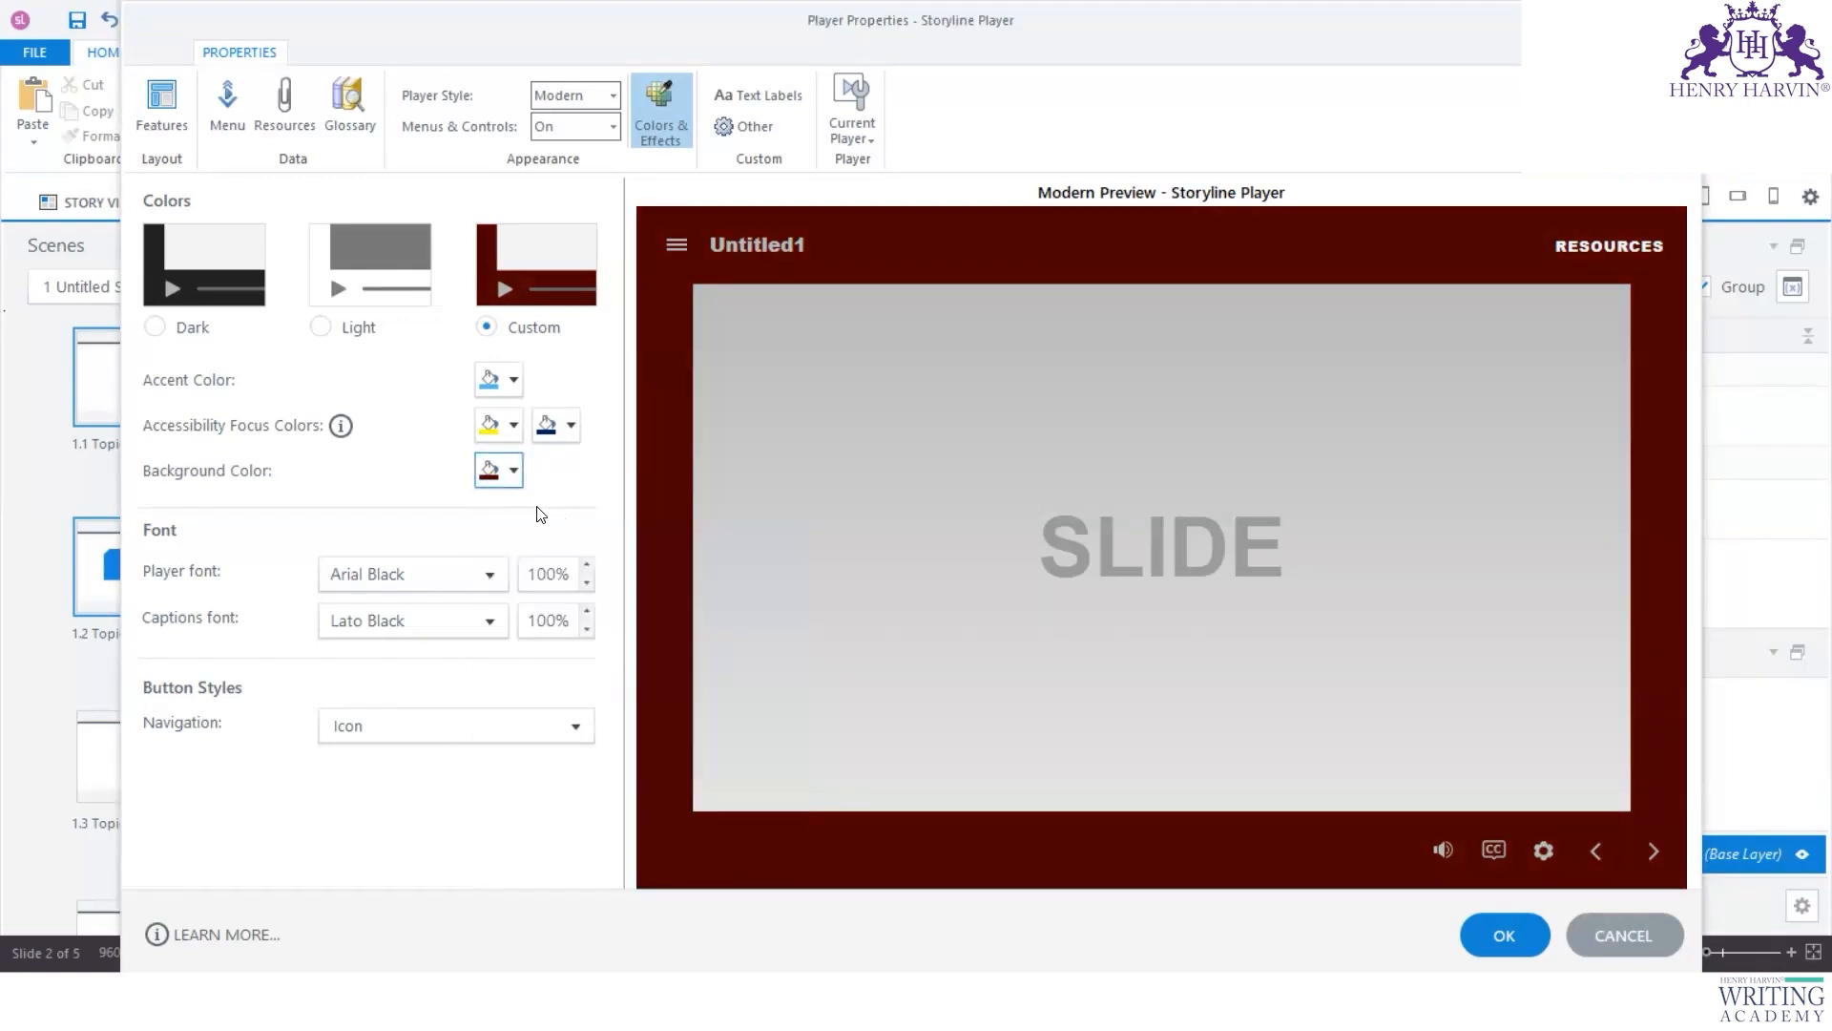
click(491, 471)
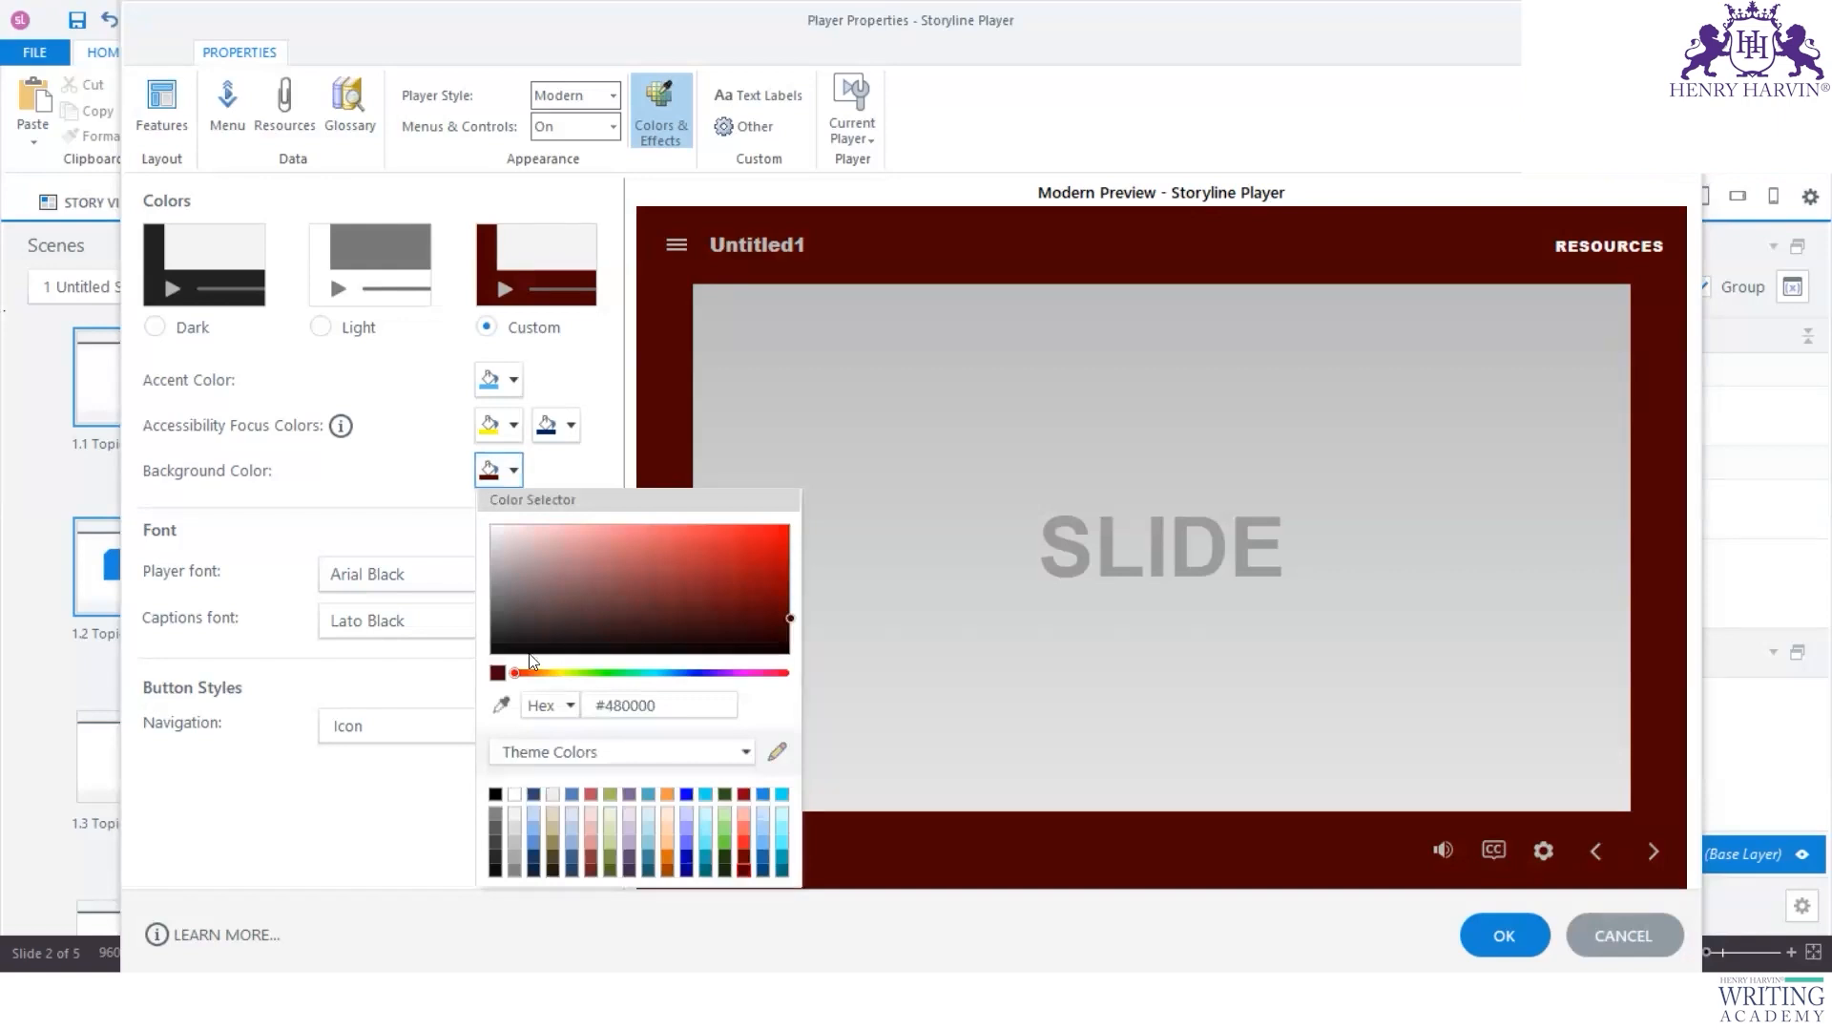
click(775, 642)
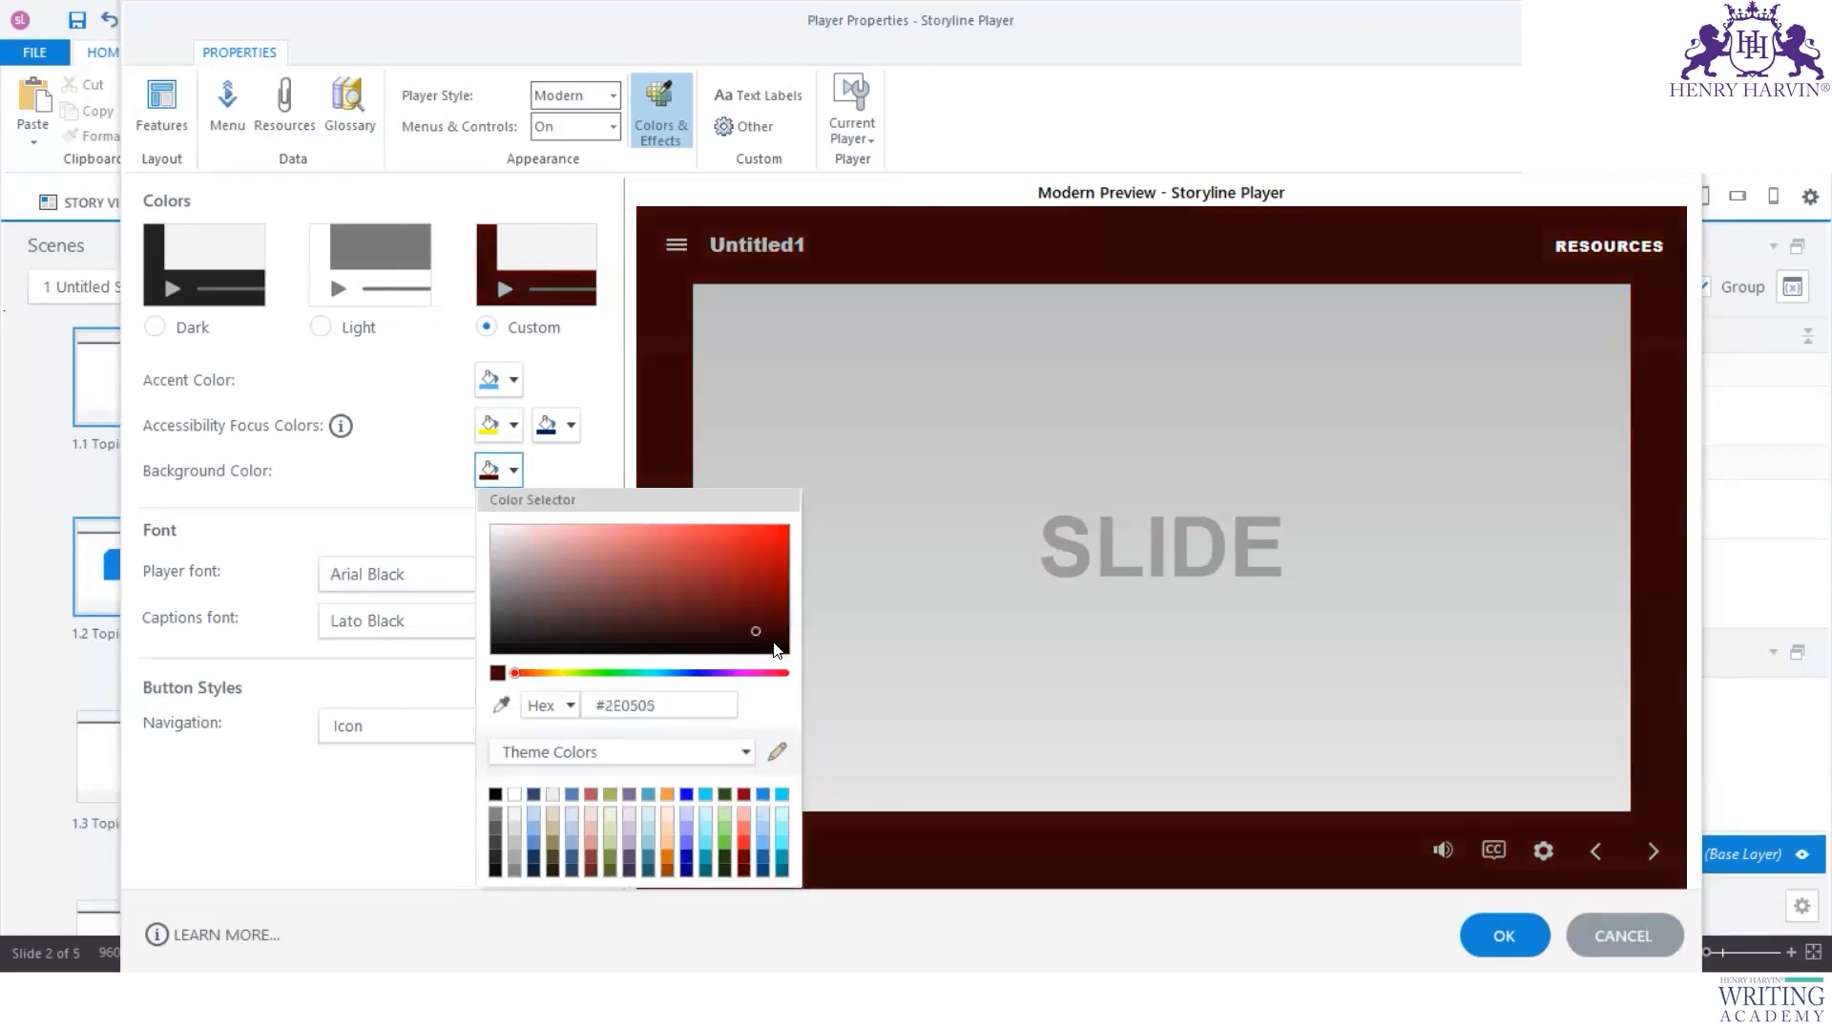
click(492, 815)
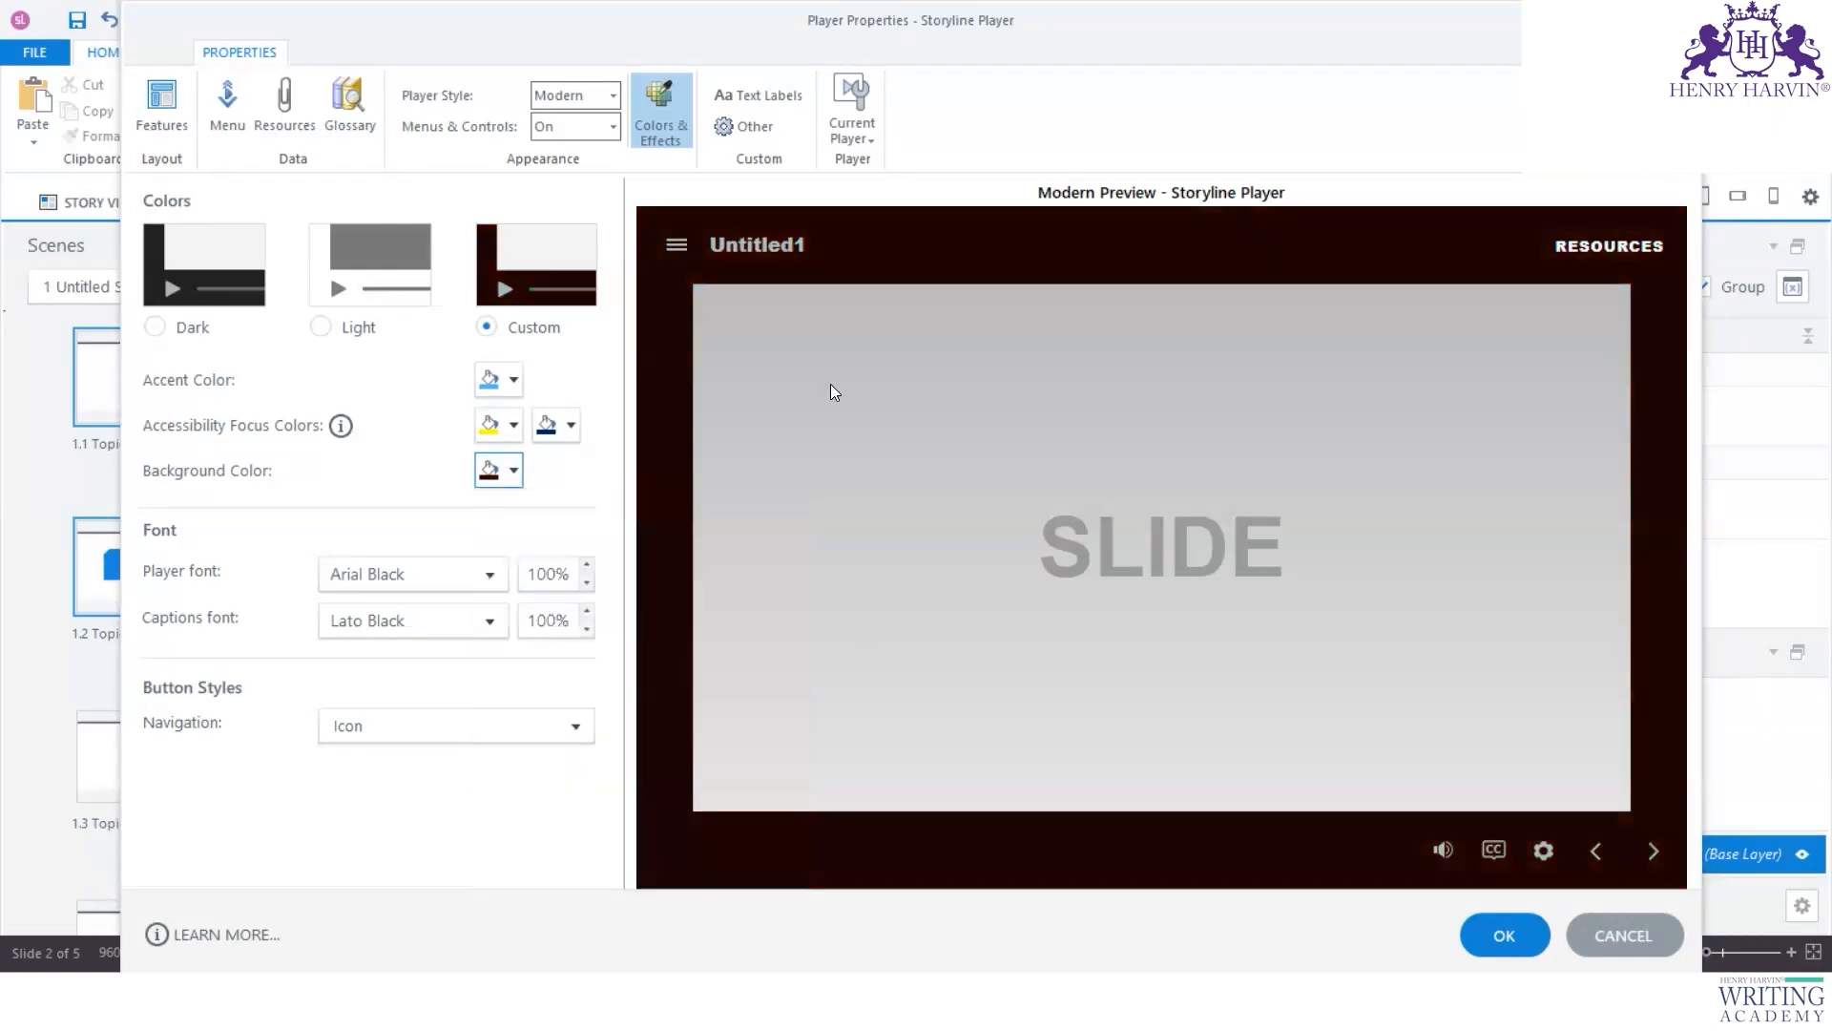
Step: Set the custom player's accent color to the dark blue #134F6E
click(516, 380)
click(751, 515)
click(736, 507)
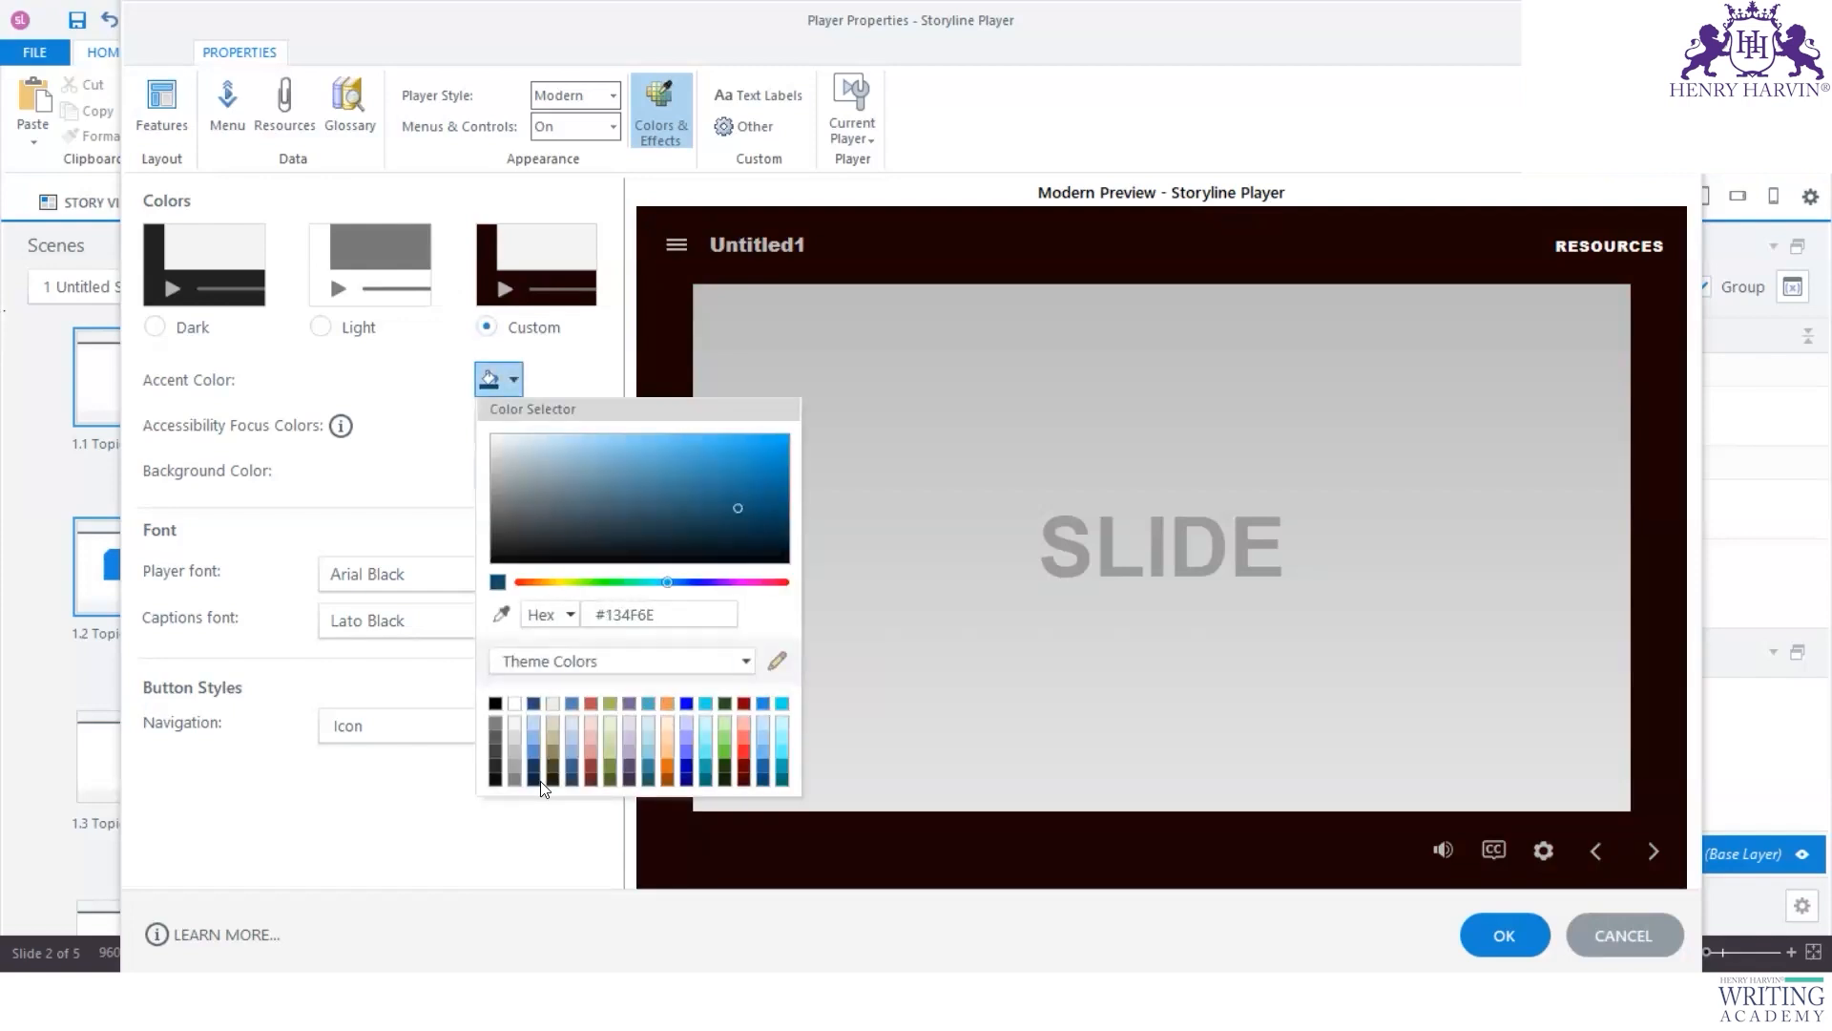
click(541, 782)
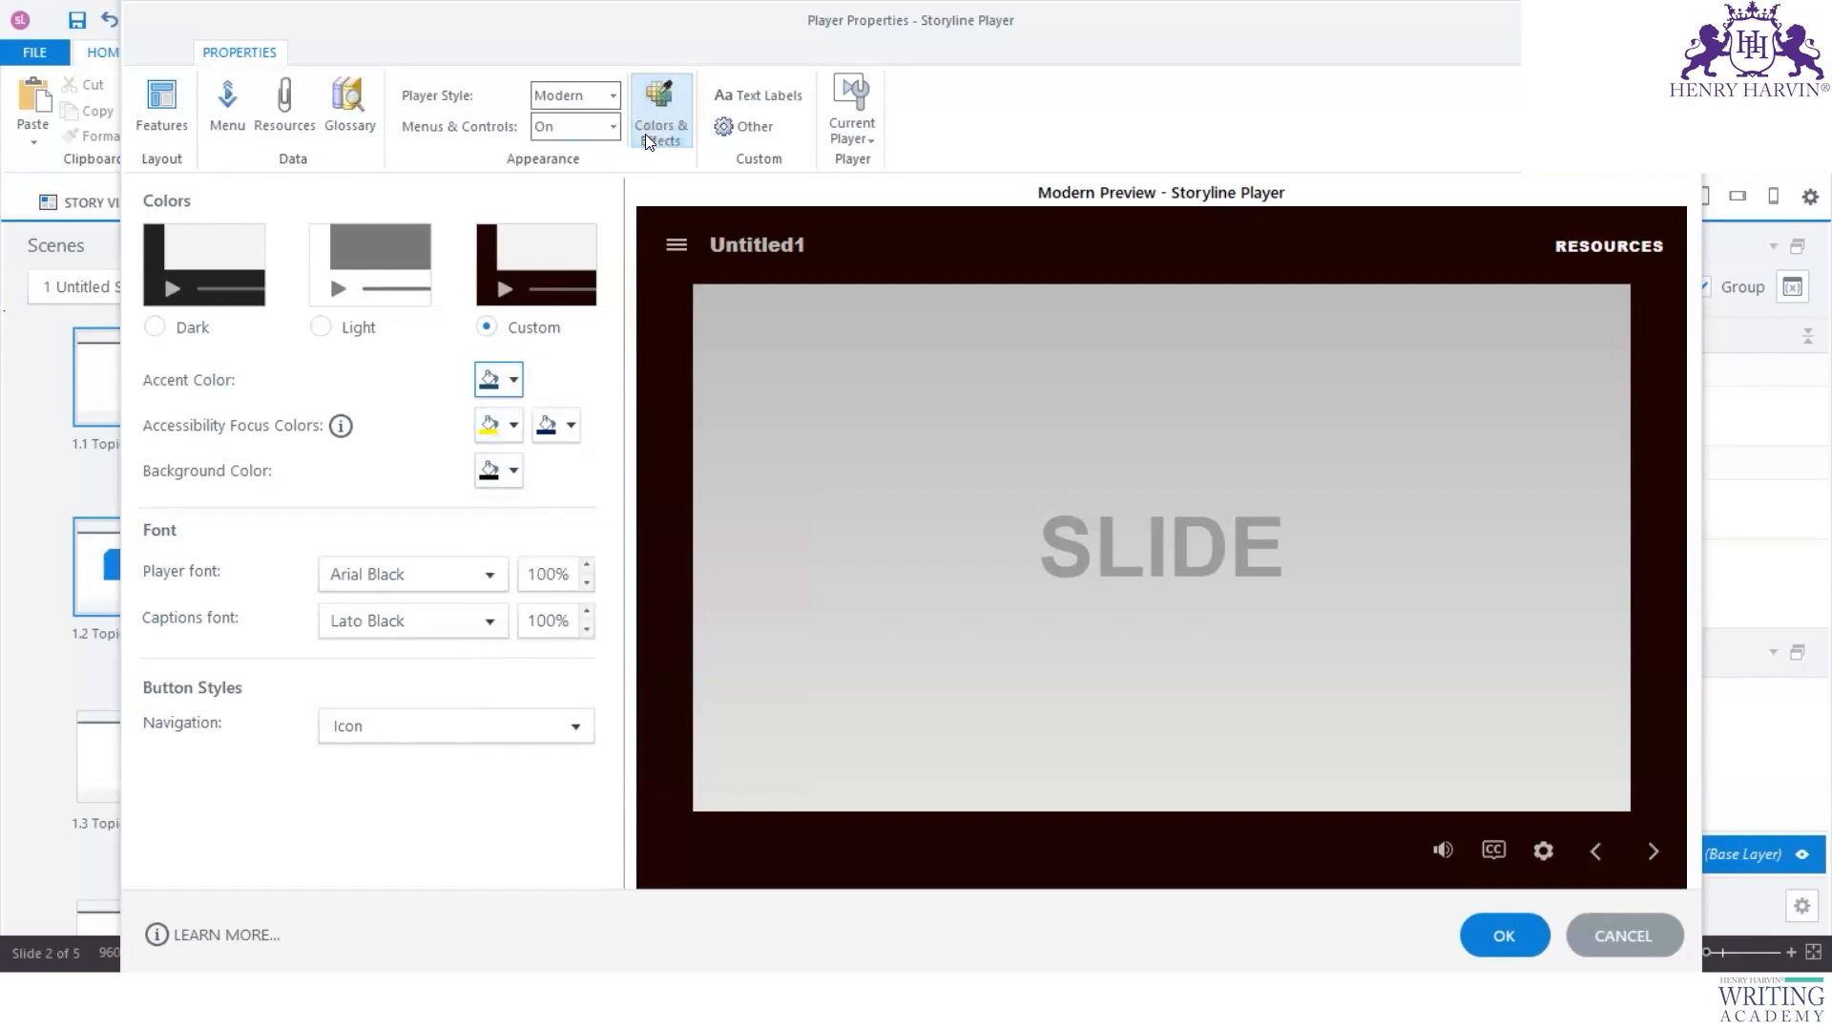
Step: Keep the Modern player style and compare the preview with Menus & Controls off and on, leaving it On
click(607, 94)
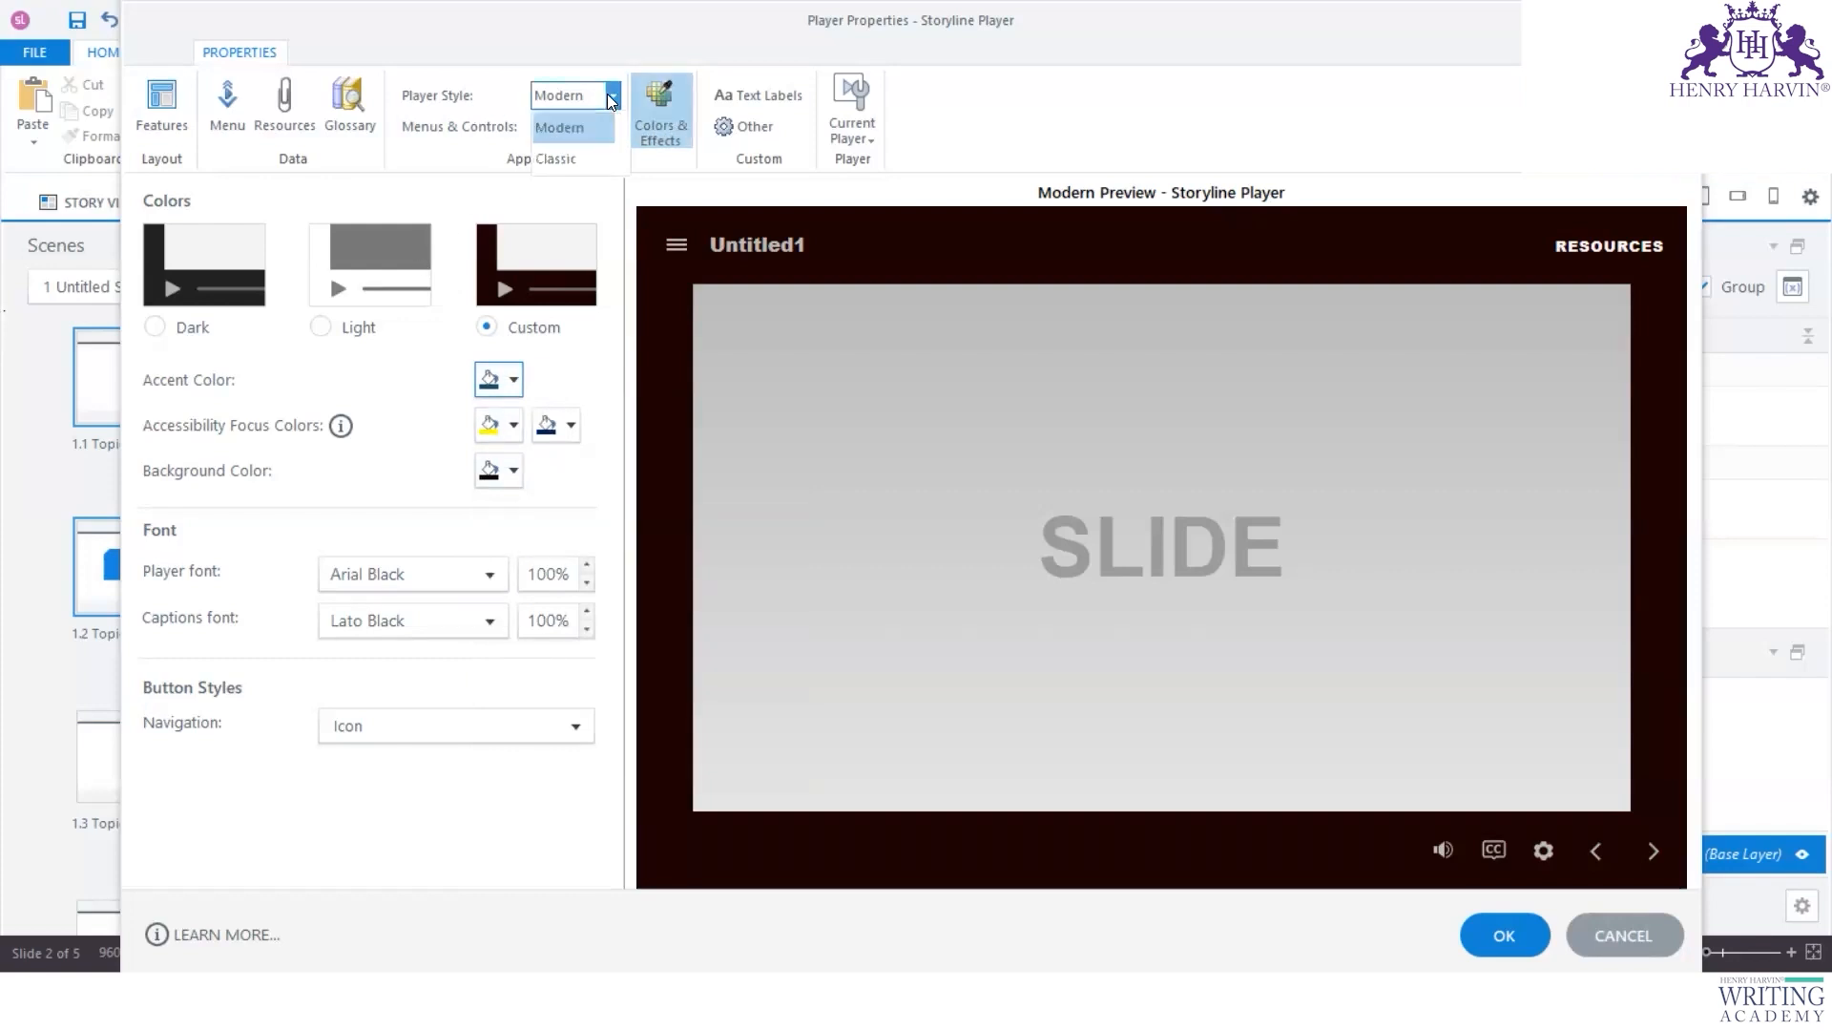
click(586, 126)
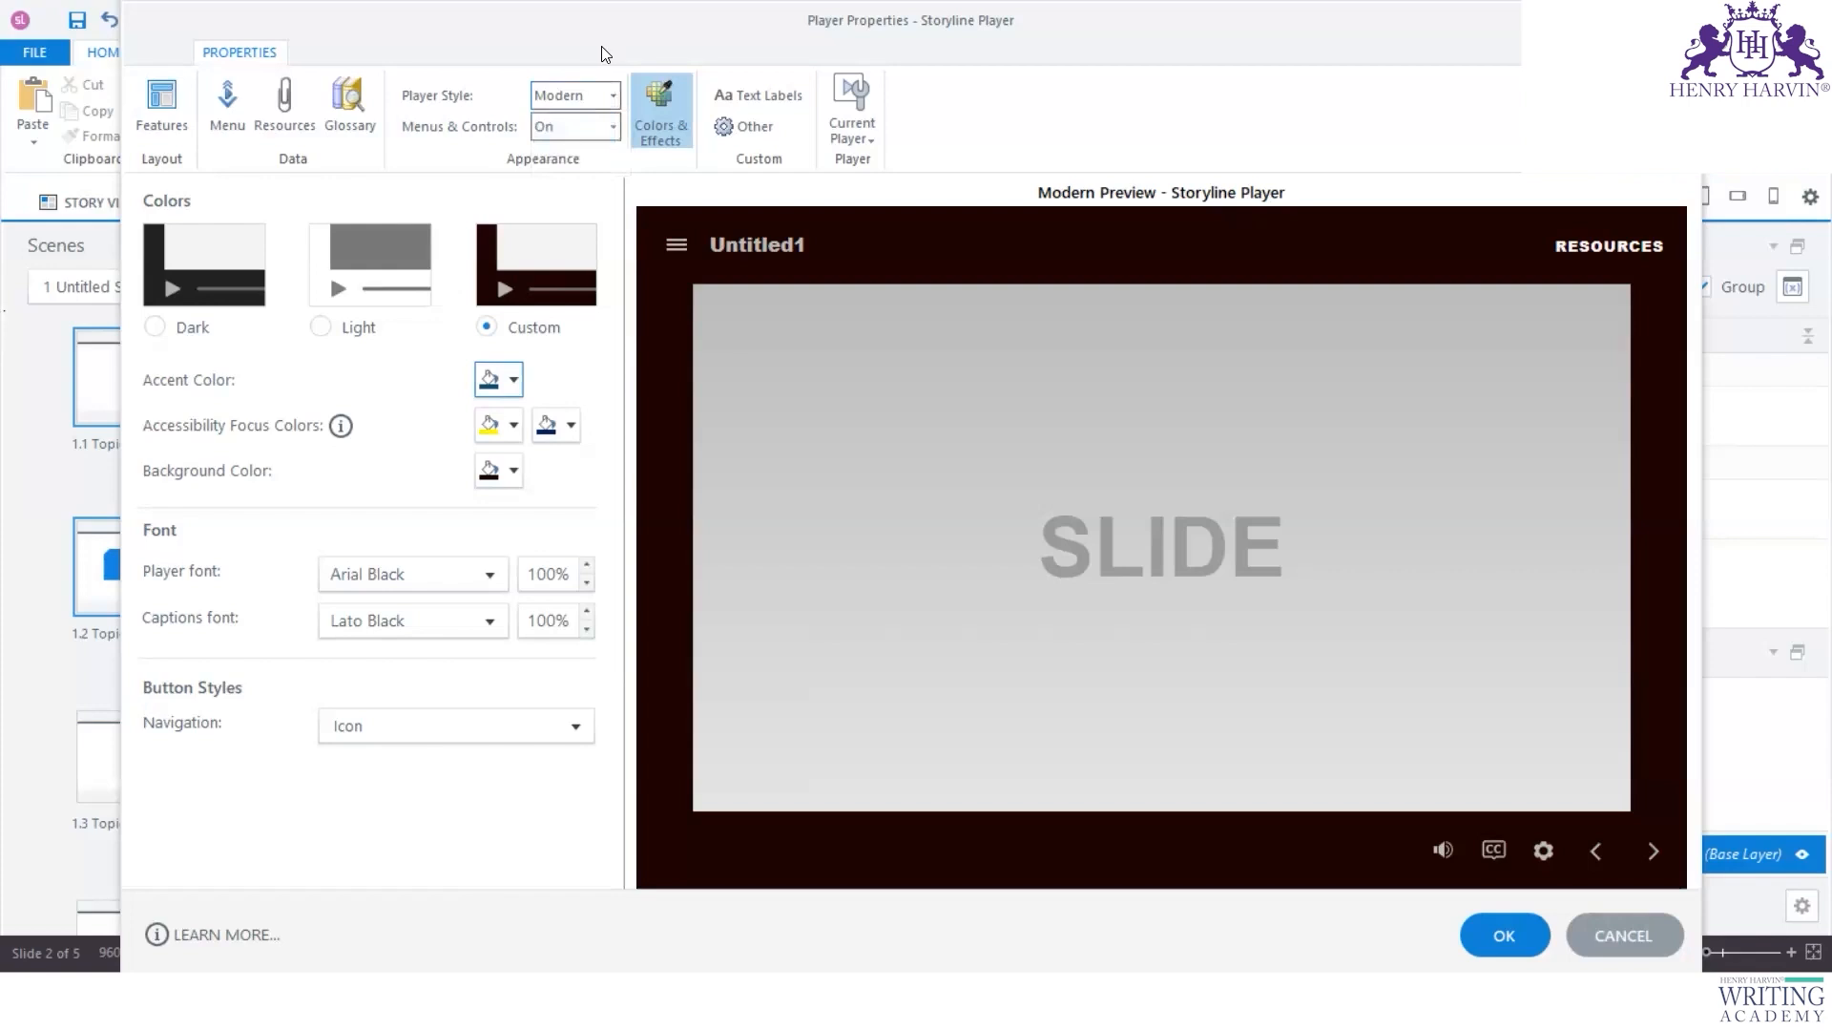
click(614, 127)
click(564, 187)
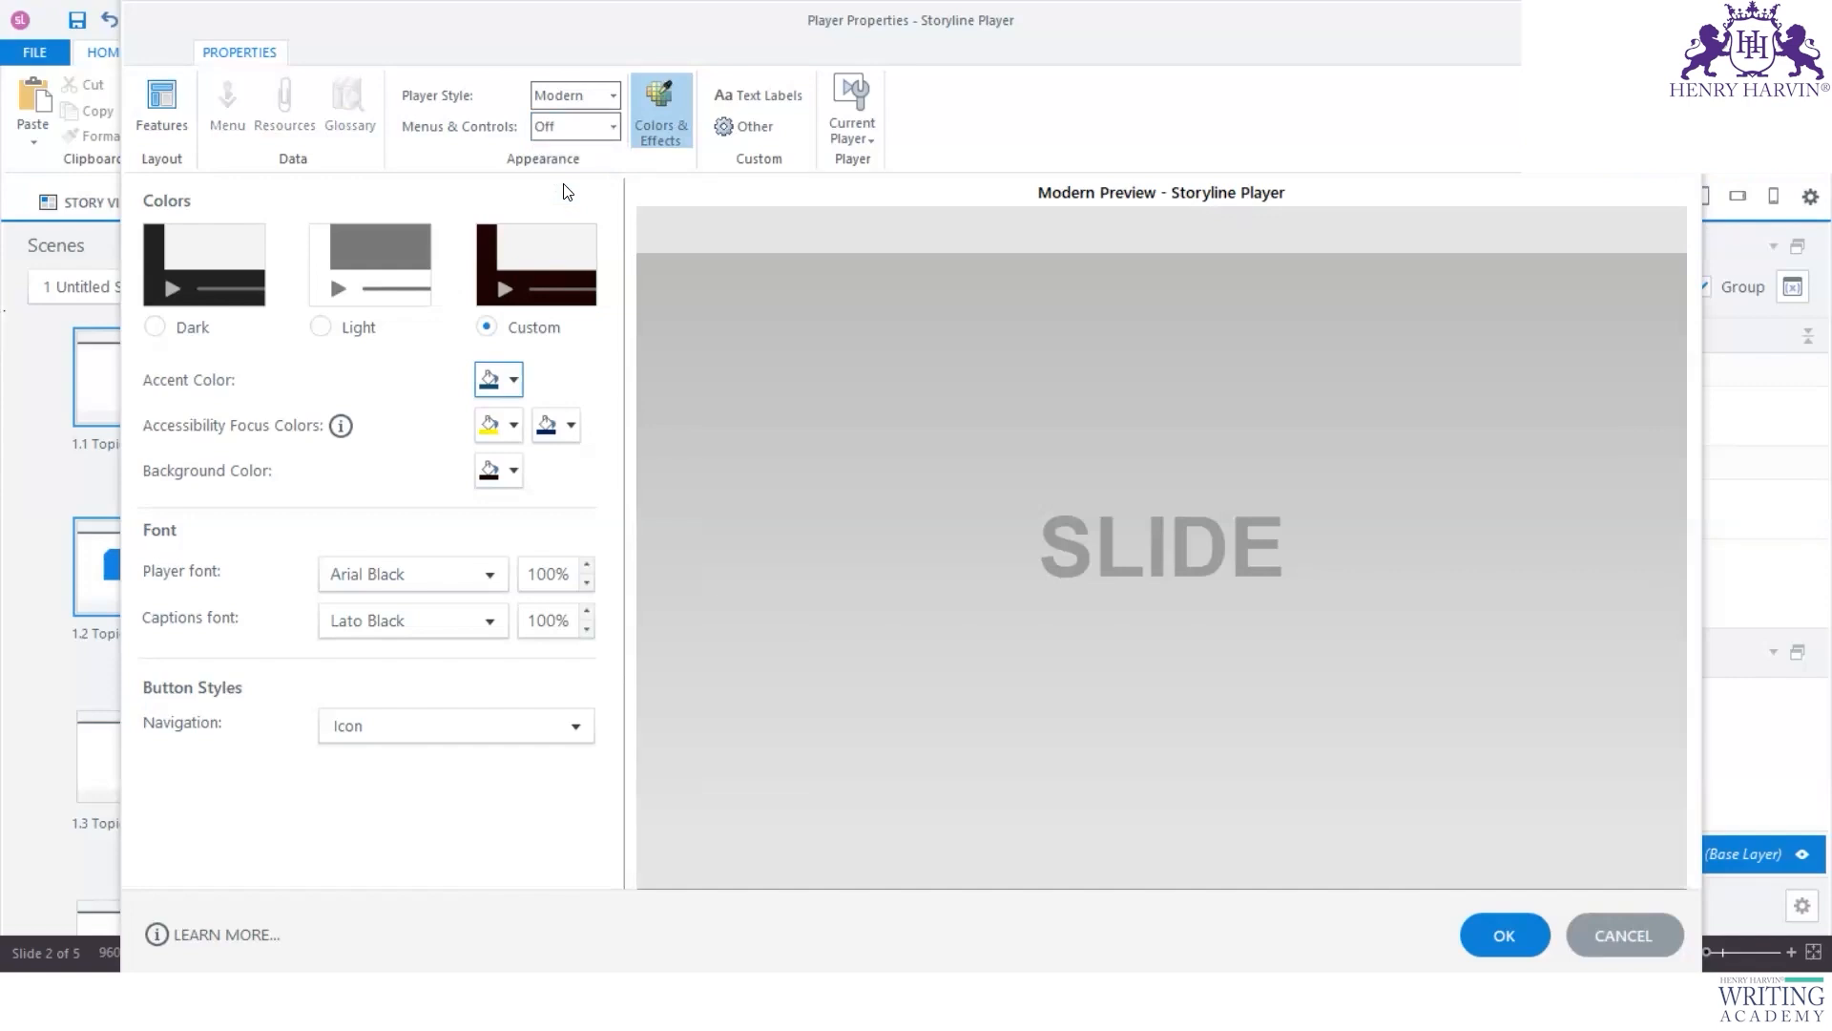
click(611, 127)
click(590, 161)
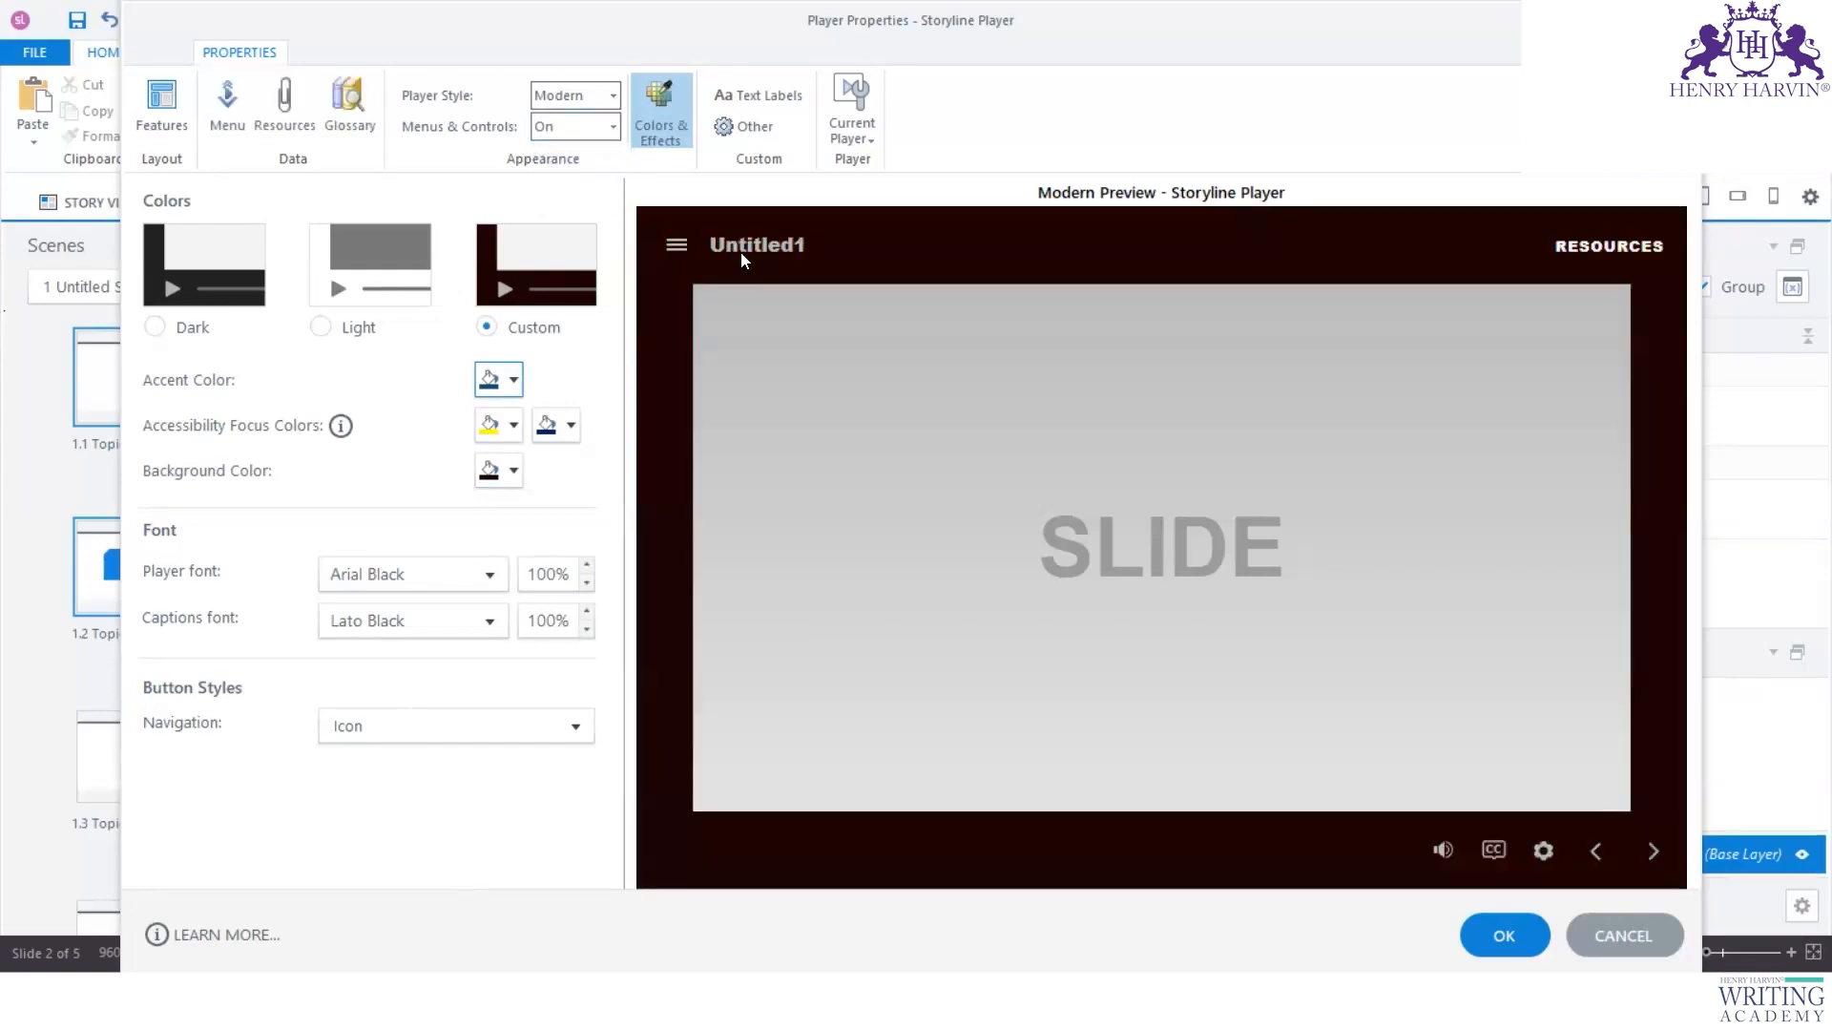
click(616, 127)
click(579, 191)
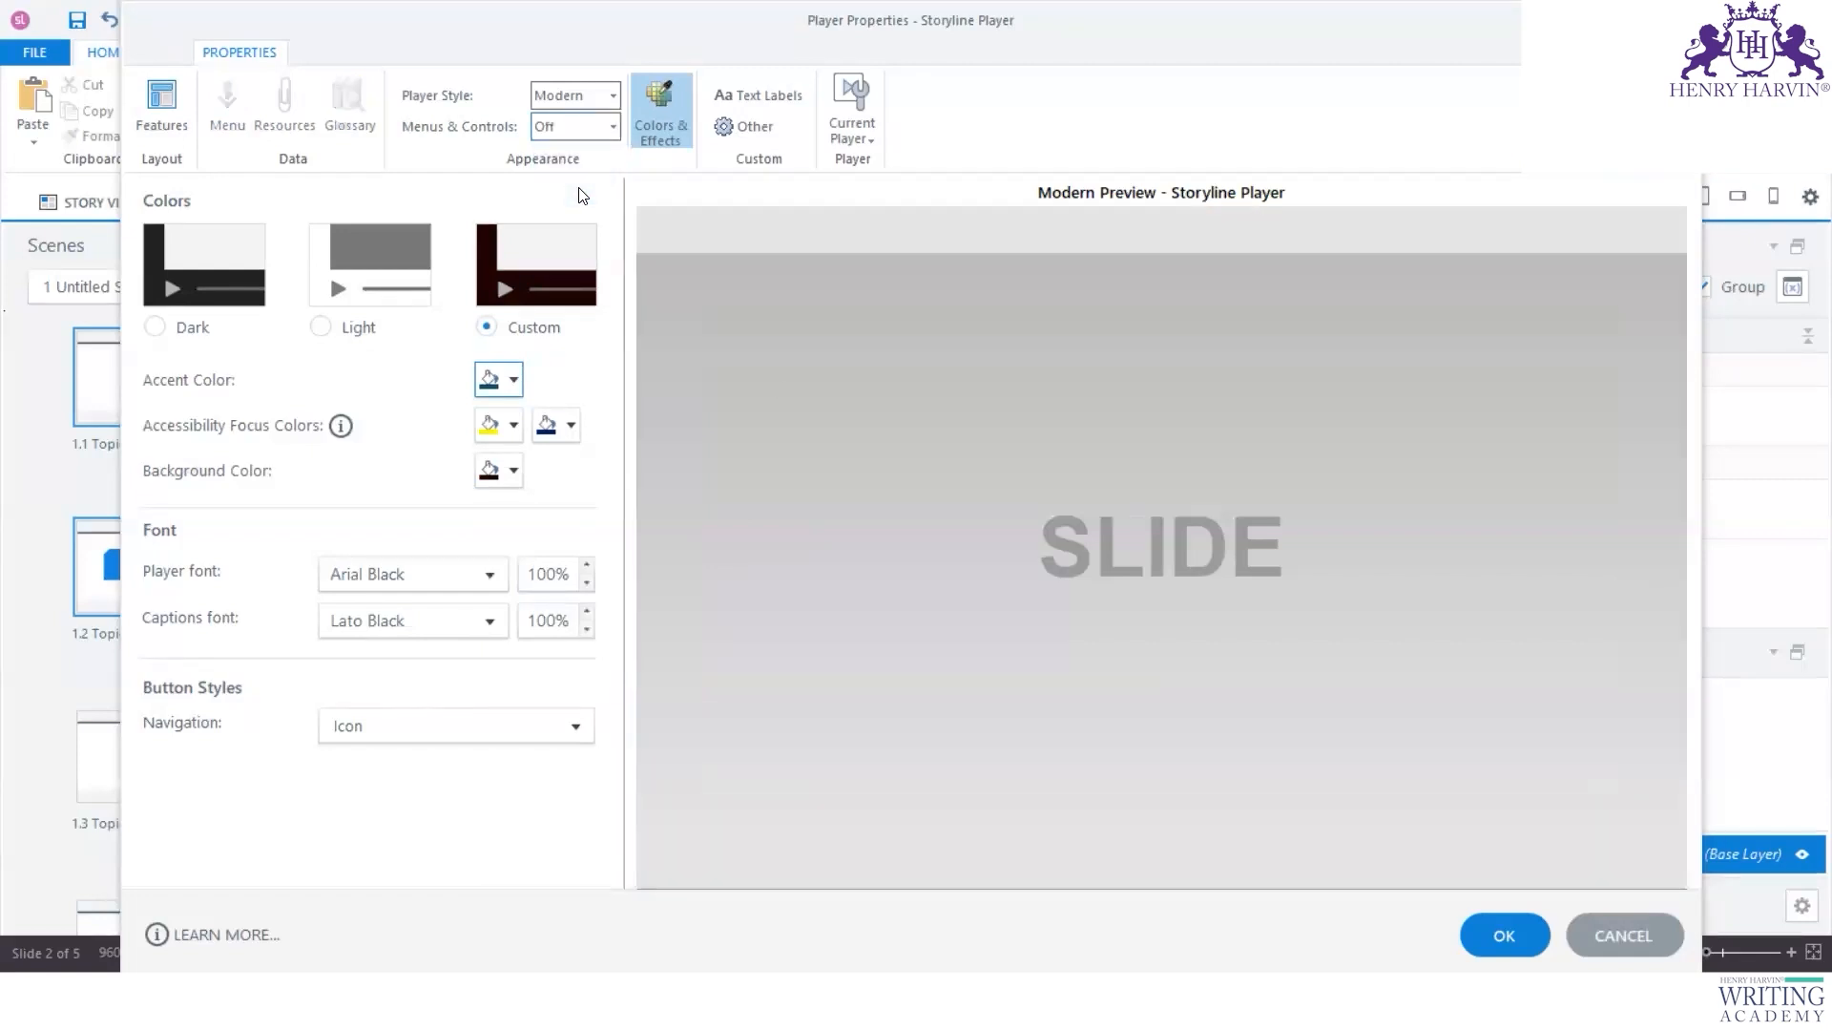
click(612, 128)
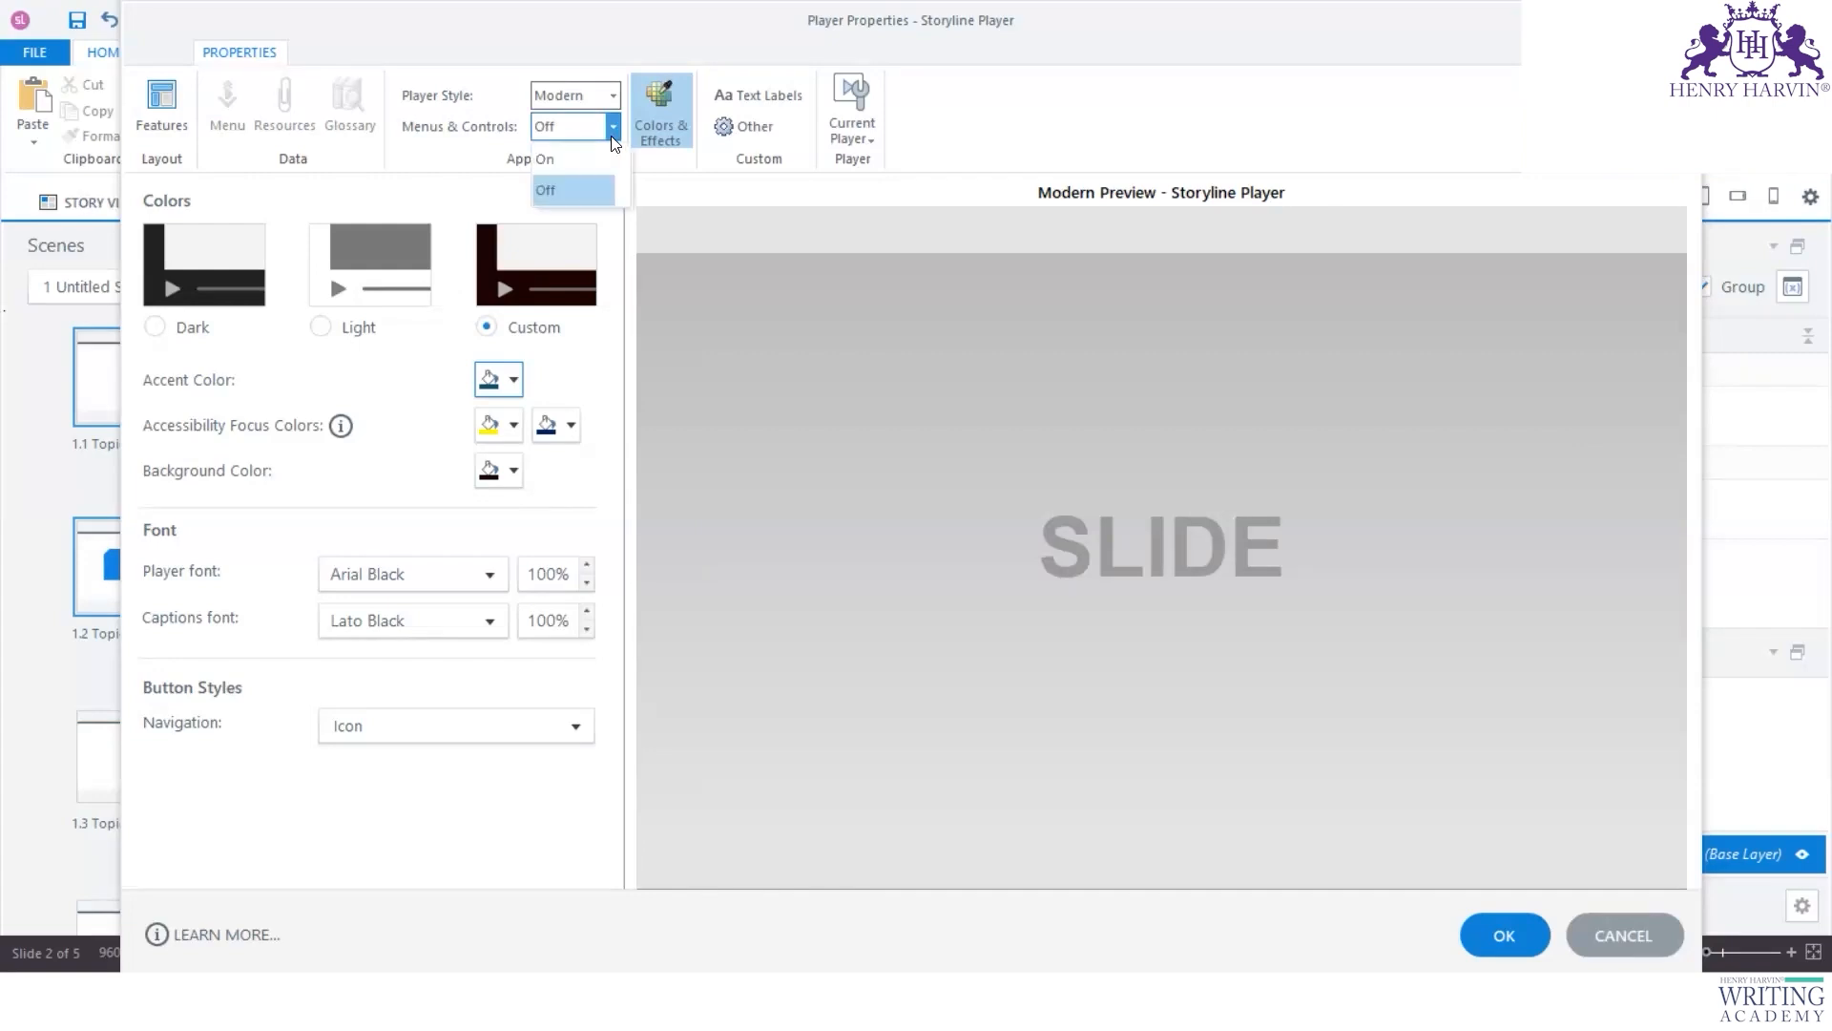
click(564, 158)
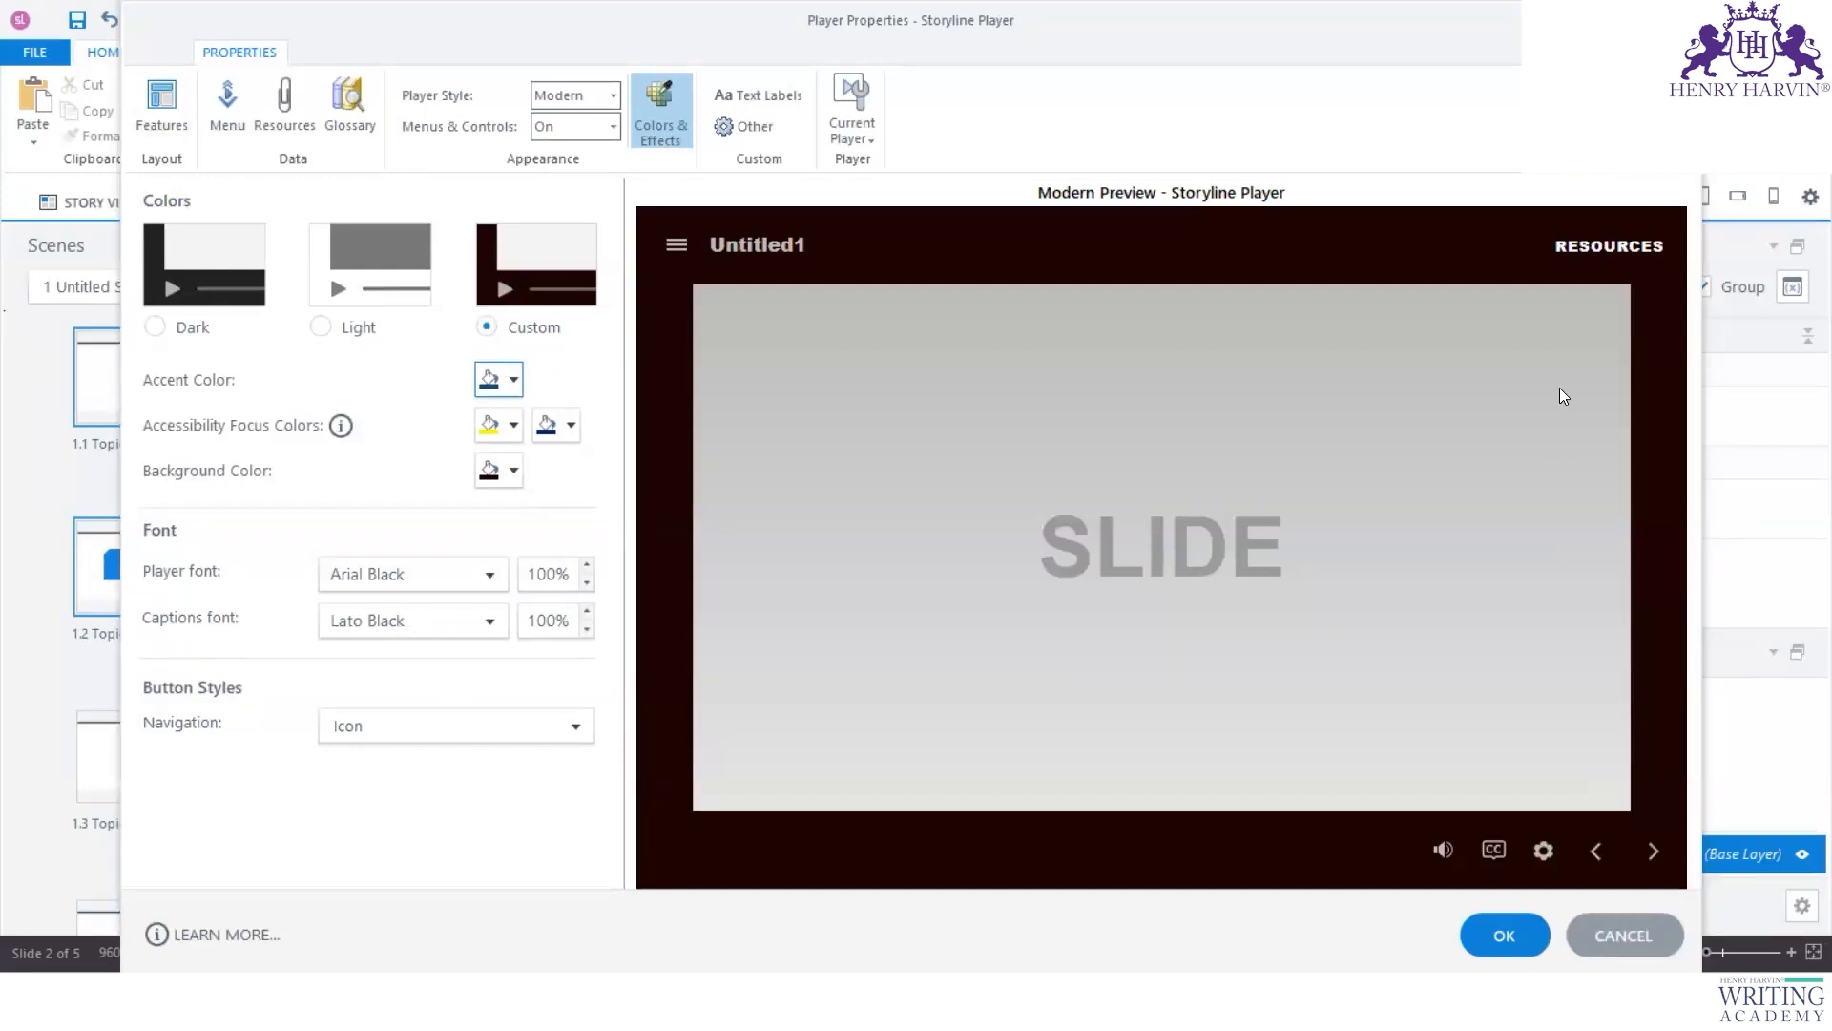
Step: Check the resources, menu and glossary in the player preview, and select the fourth topic in the menu
click(1606, 250)
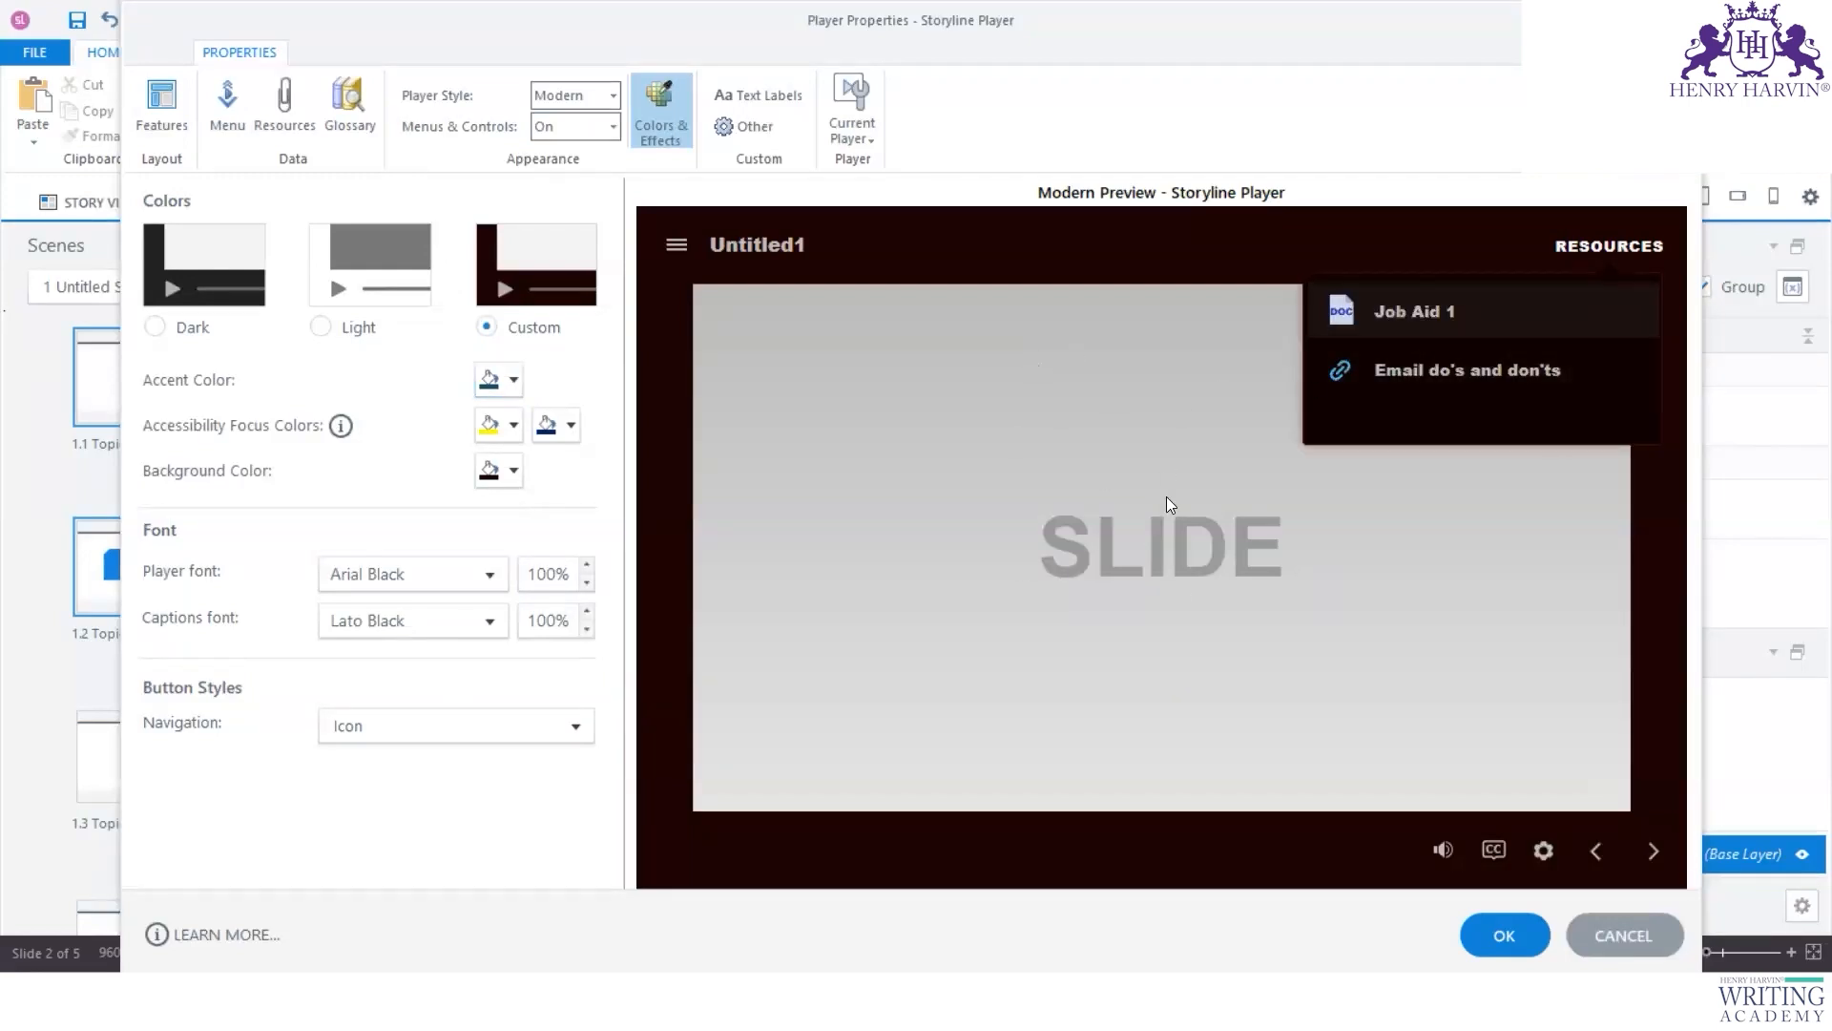
click(680, 250)
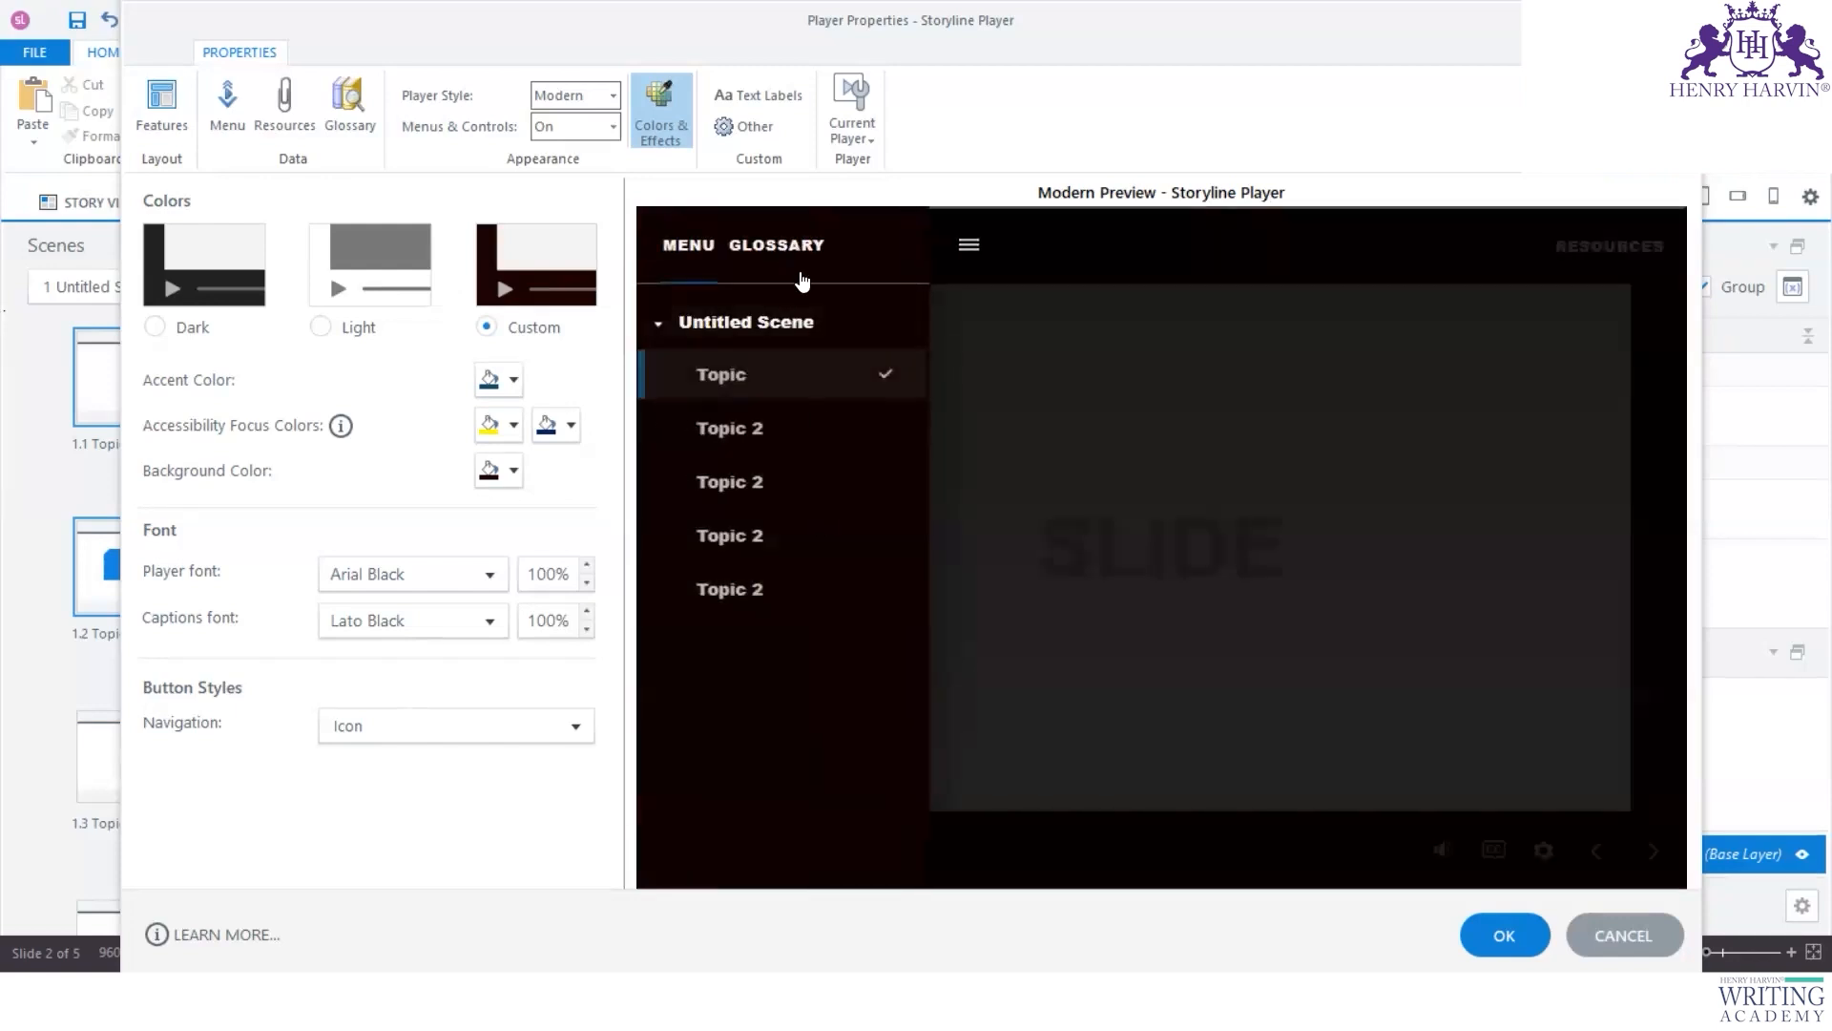
click(780, 248)
click(689, 244)
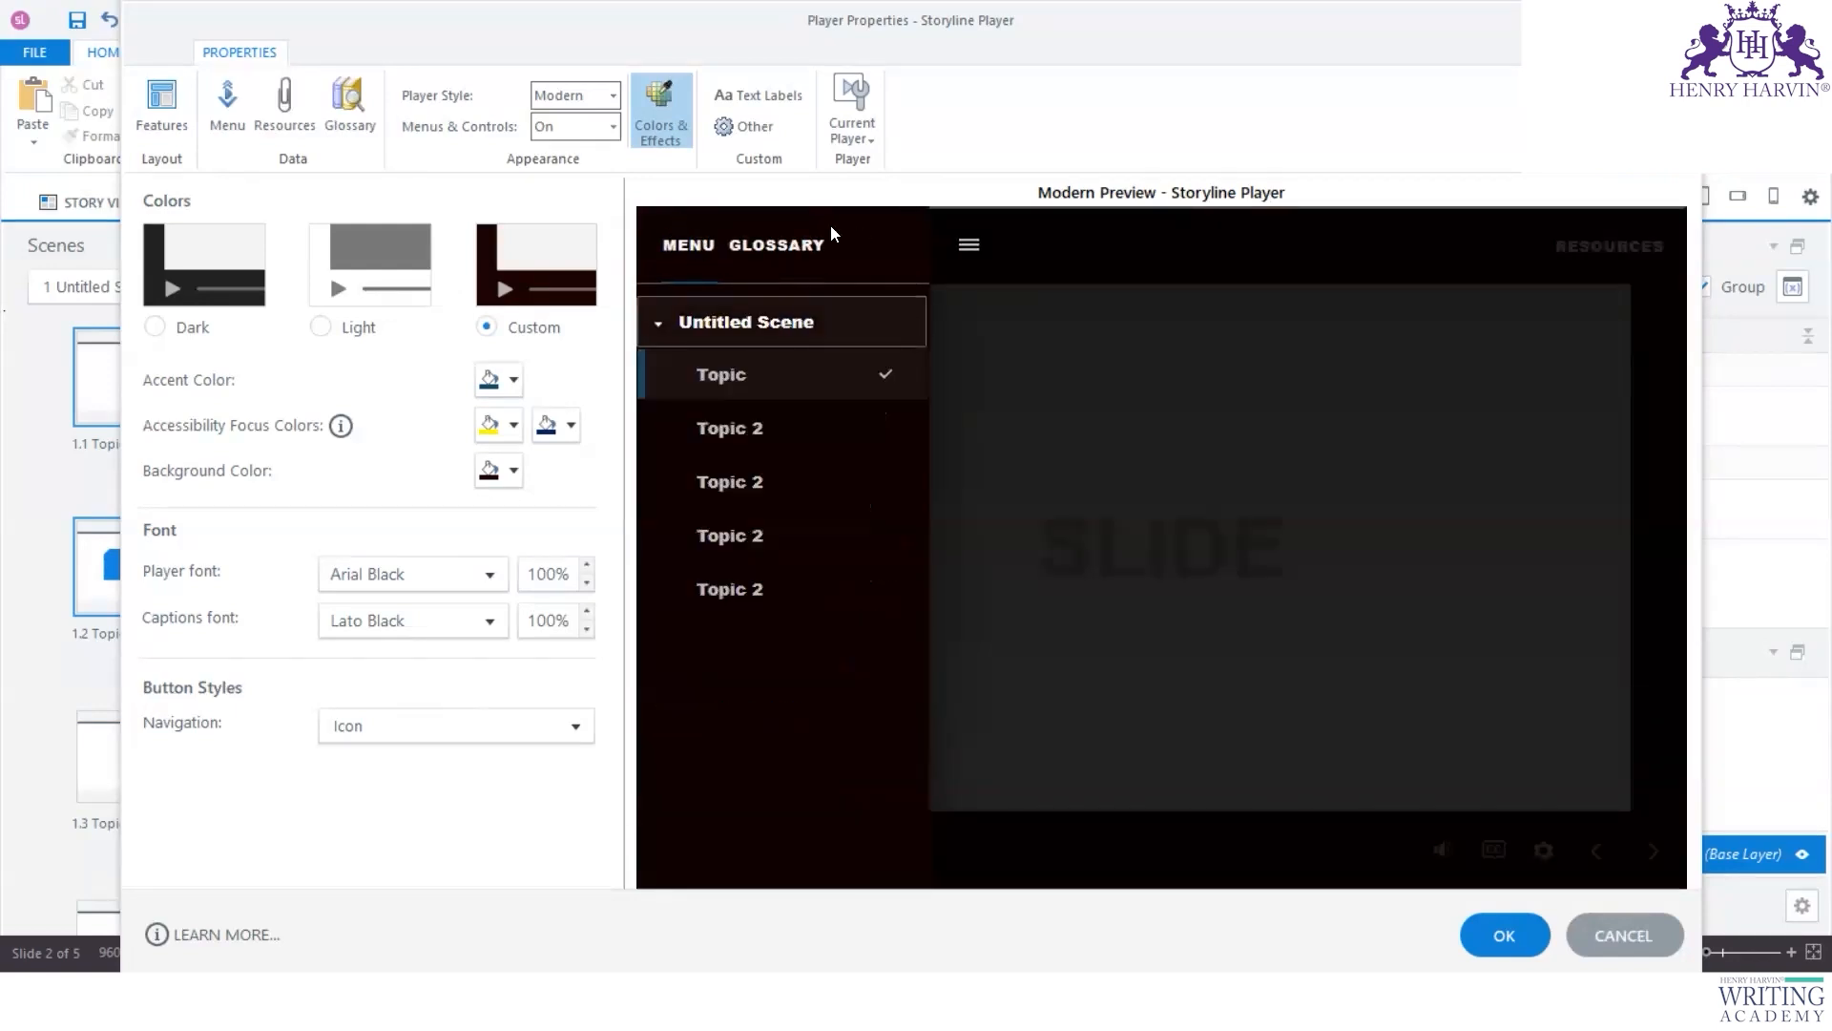
click(787, 545)
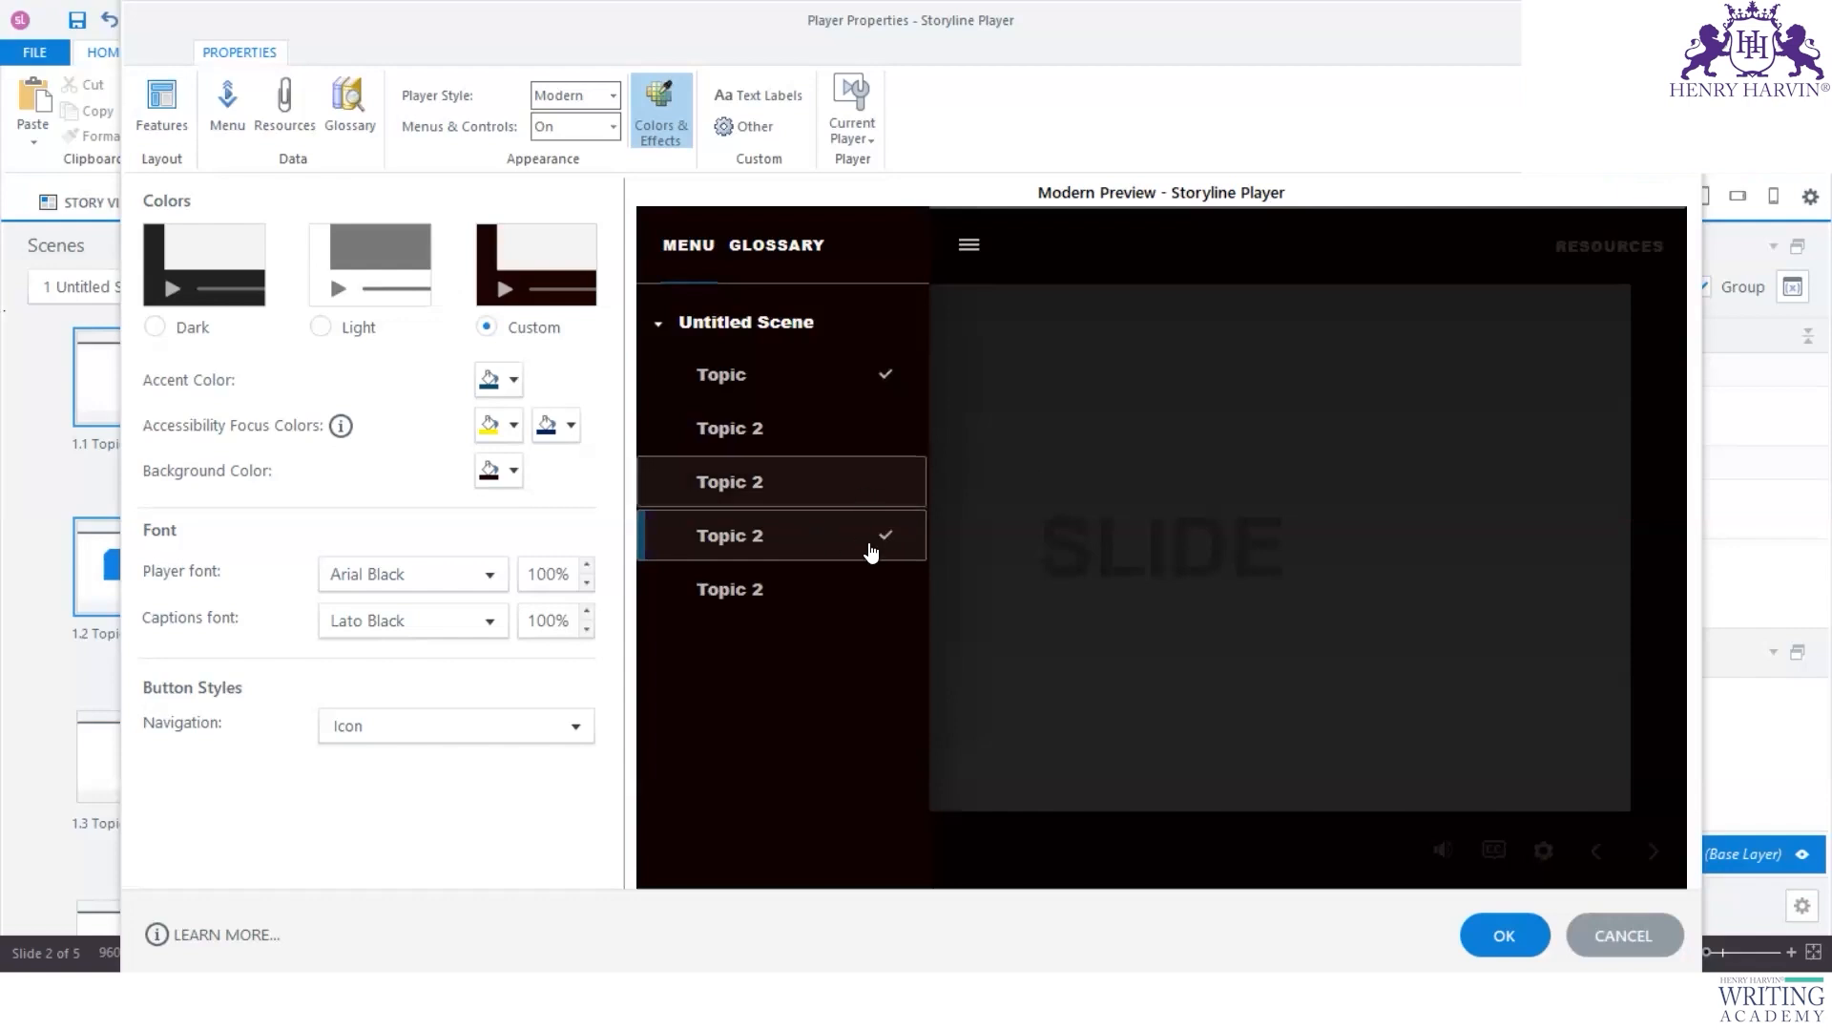
Step: Turn the player's Menus & Controls off once more and restore the setting to On
click(608, 128)
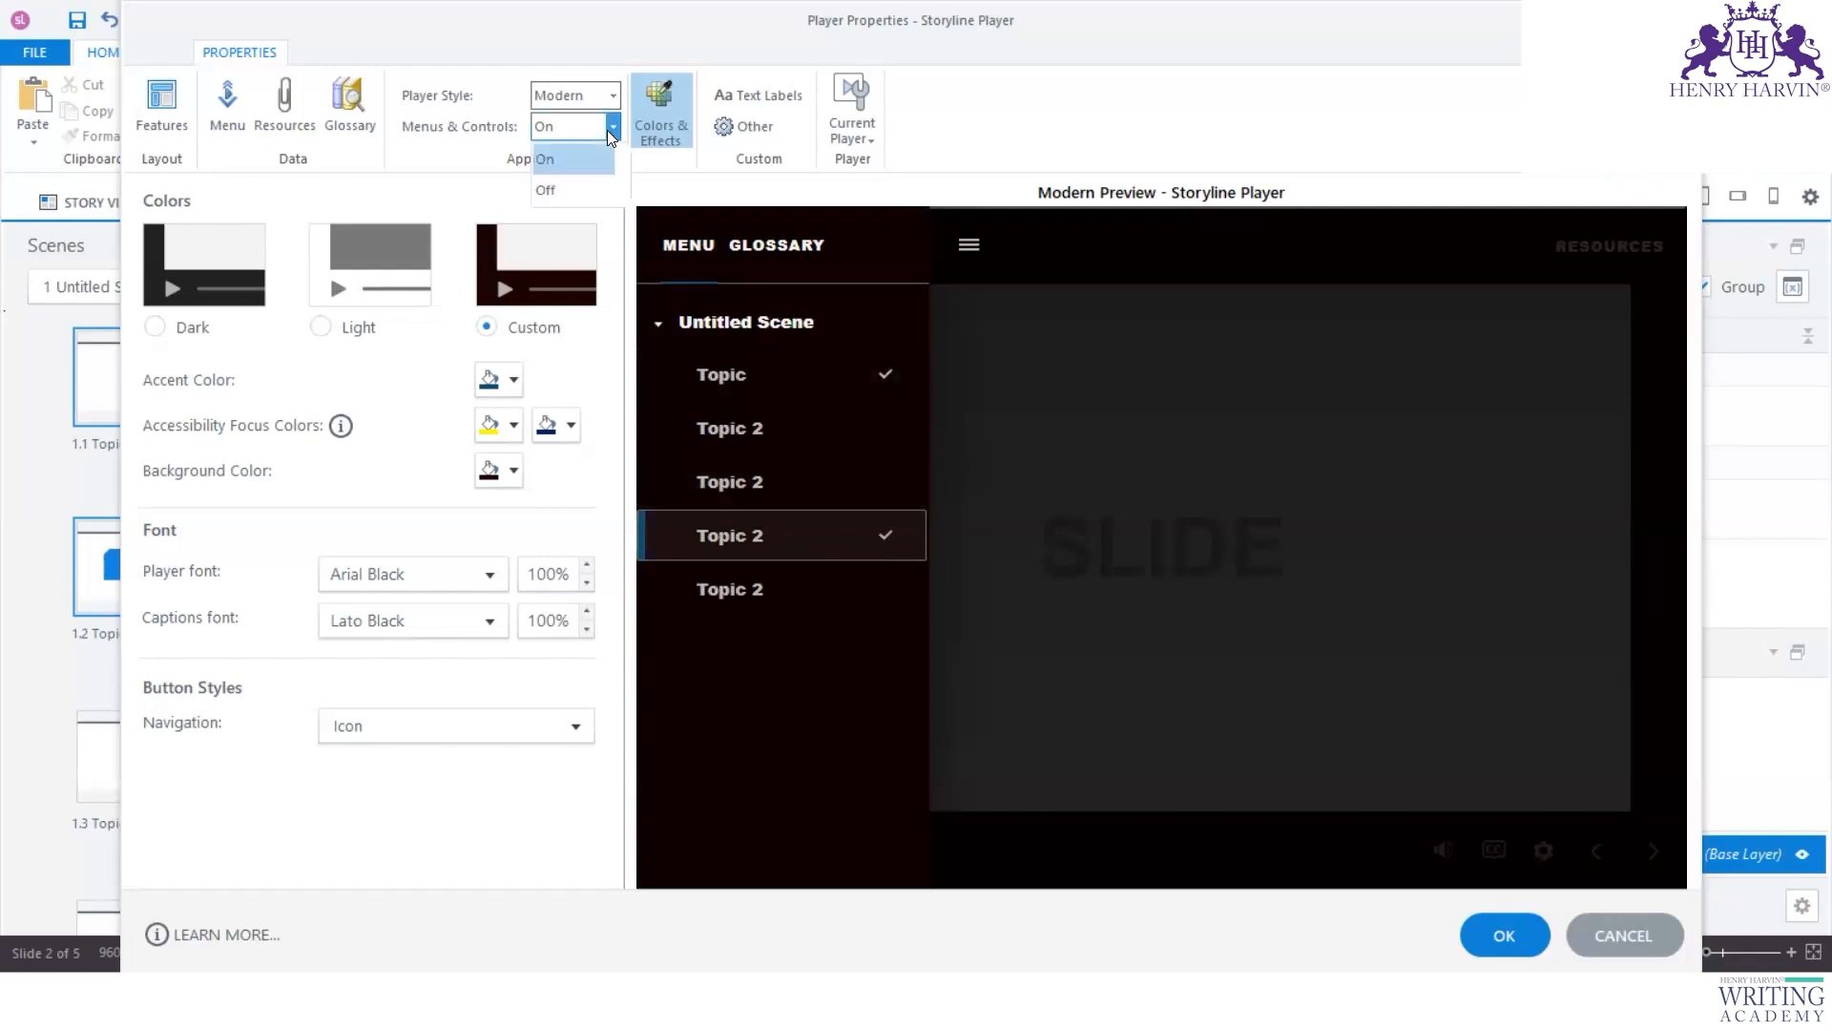
click(561, 194)
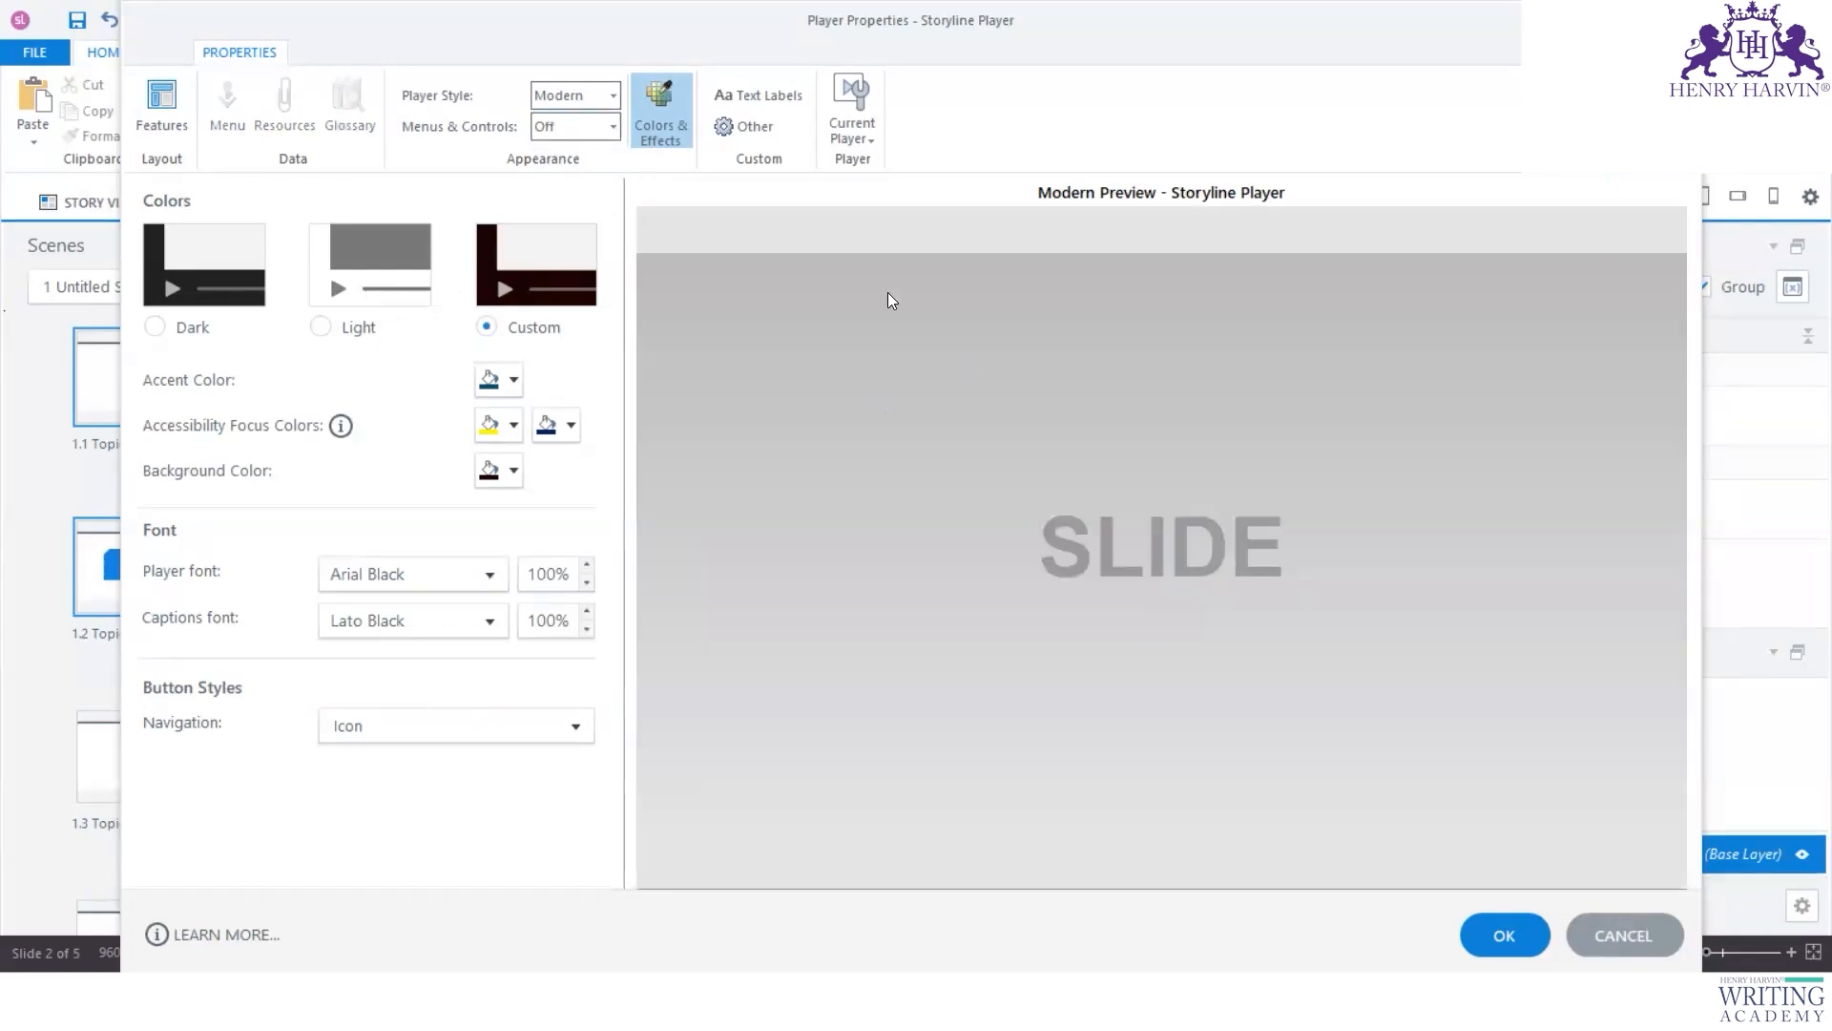
click(612, 124)
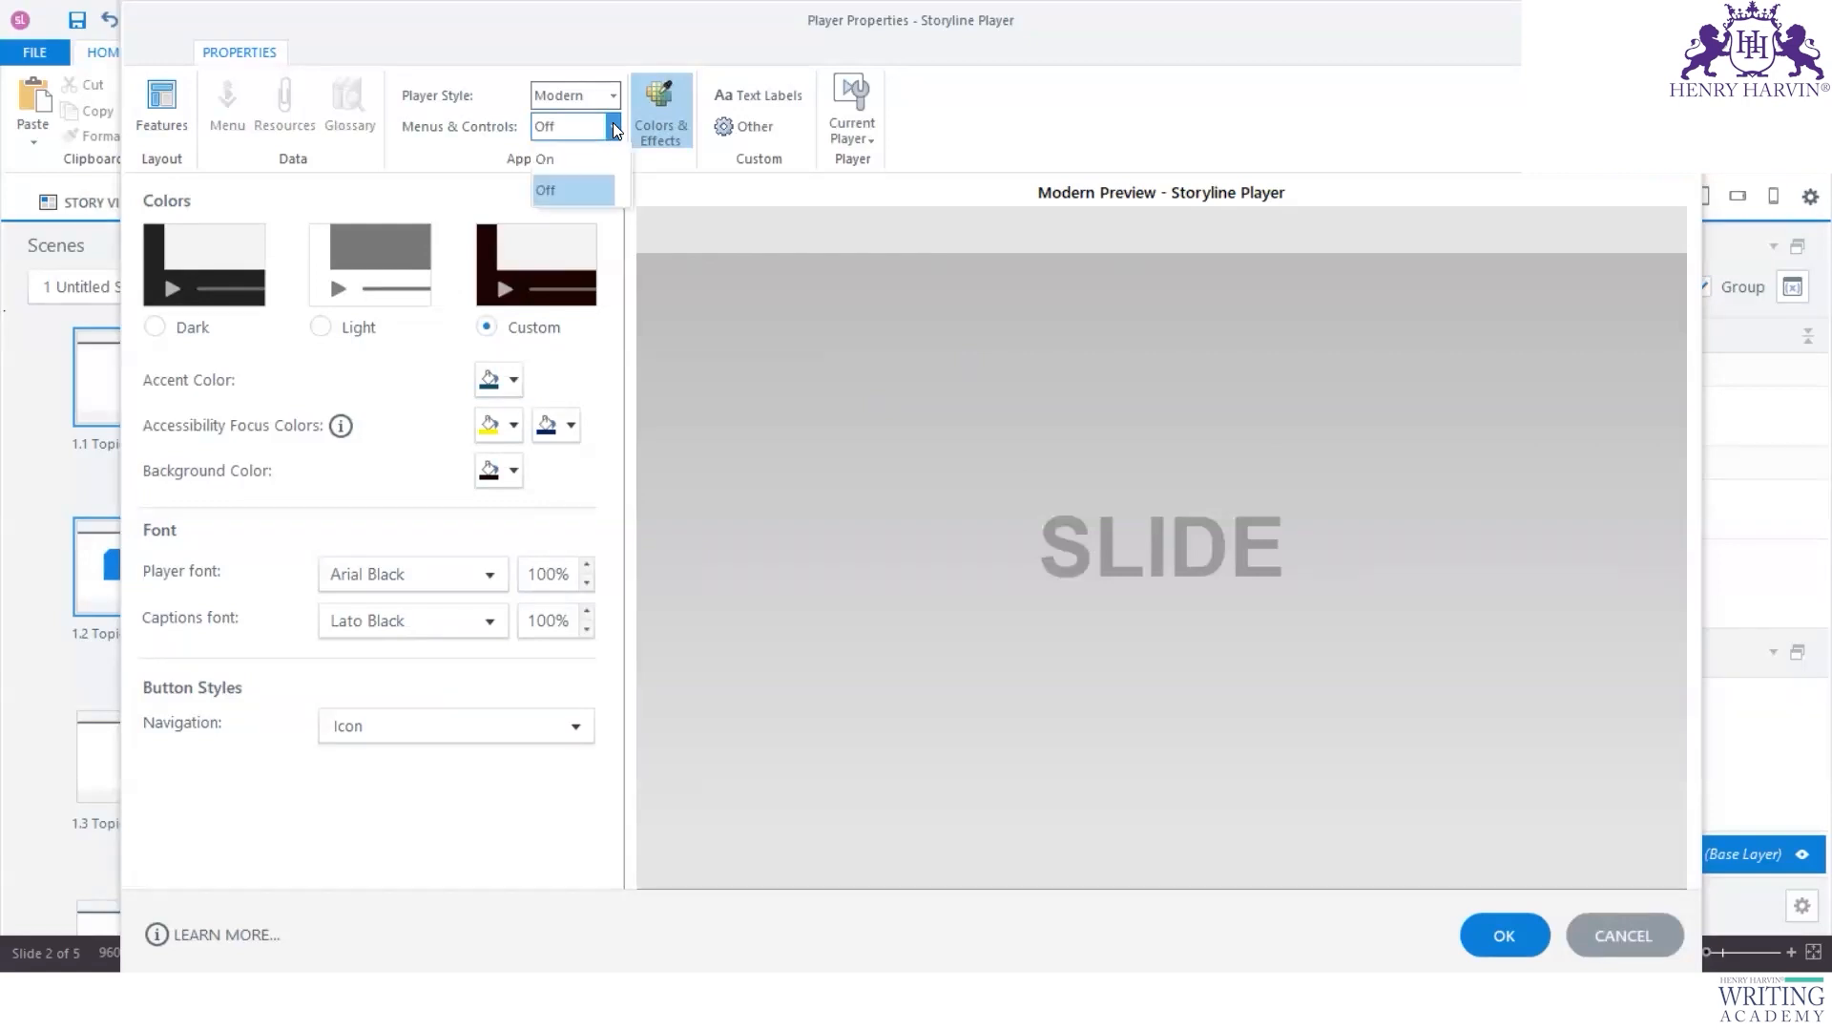
click(564, 159)
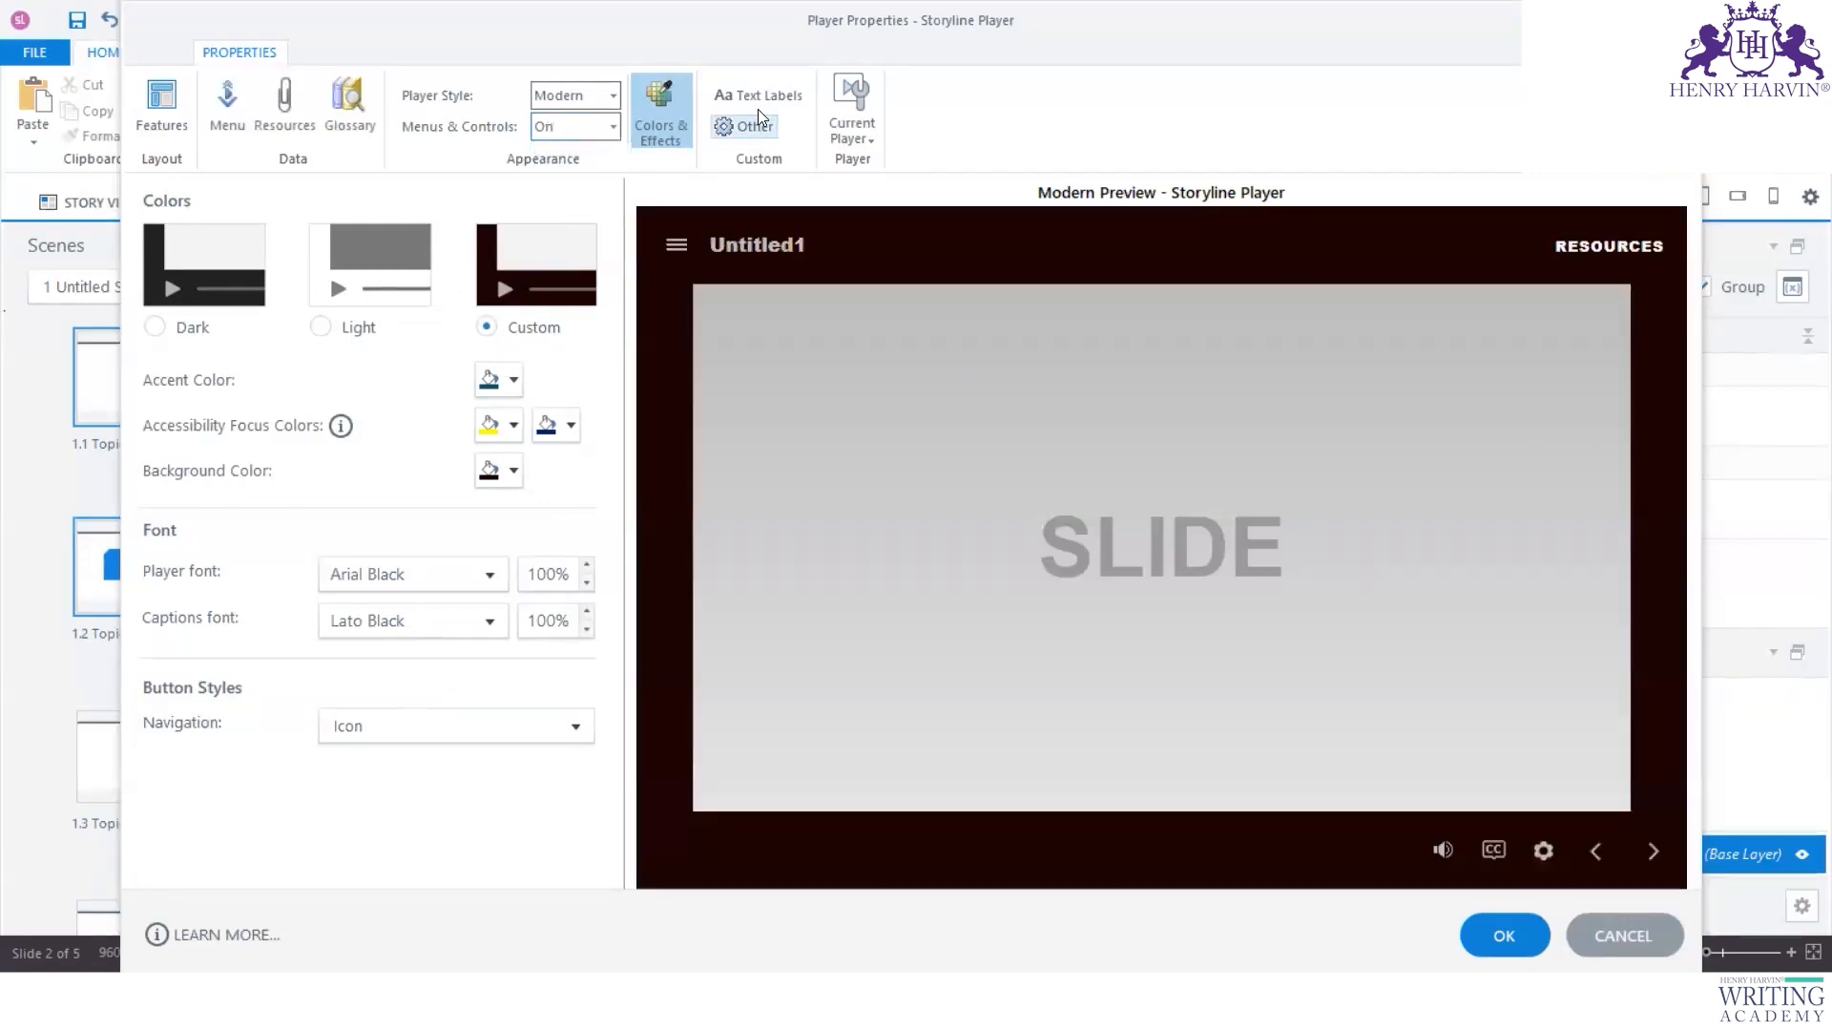
Step: Create a new player tab from the layout features and name it Interesting Facts
click(142, 120)
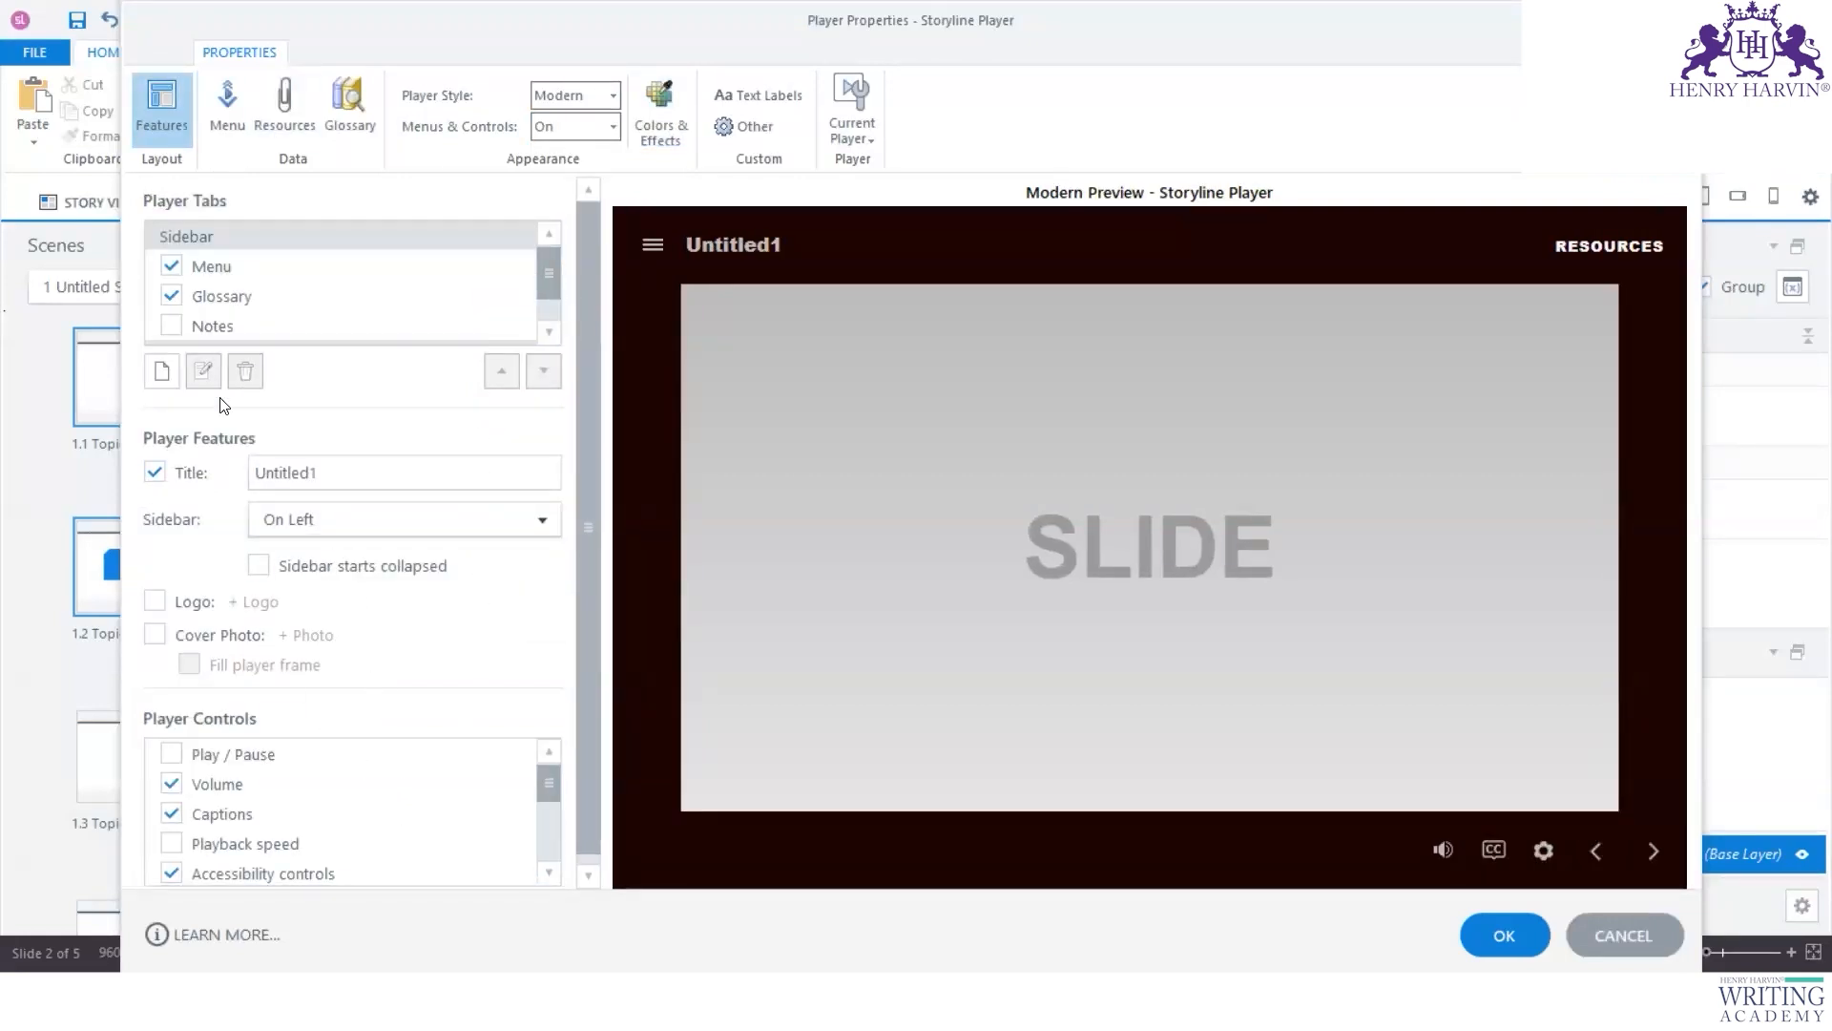
click(161, 371)
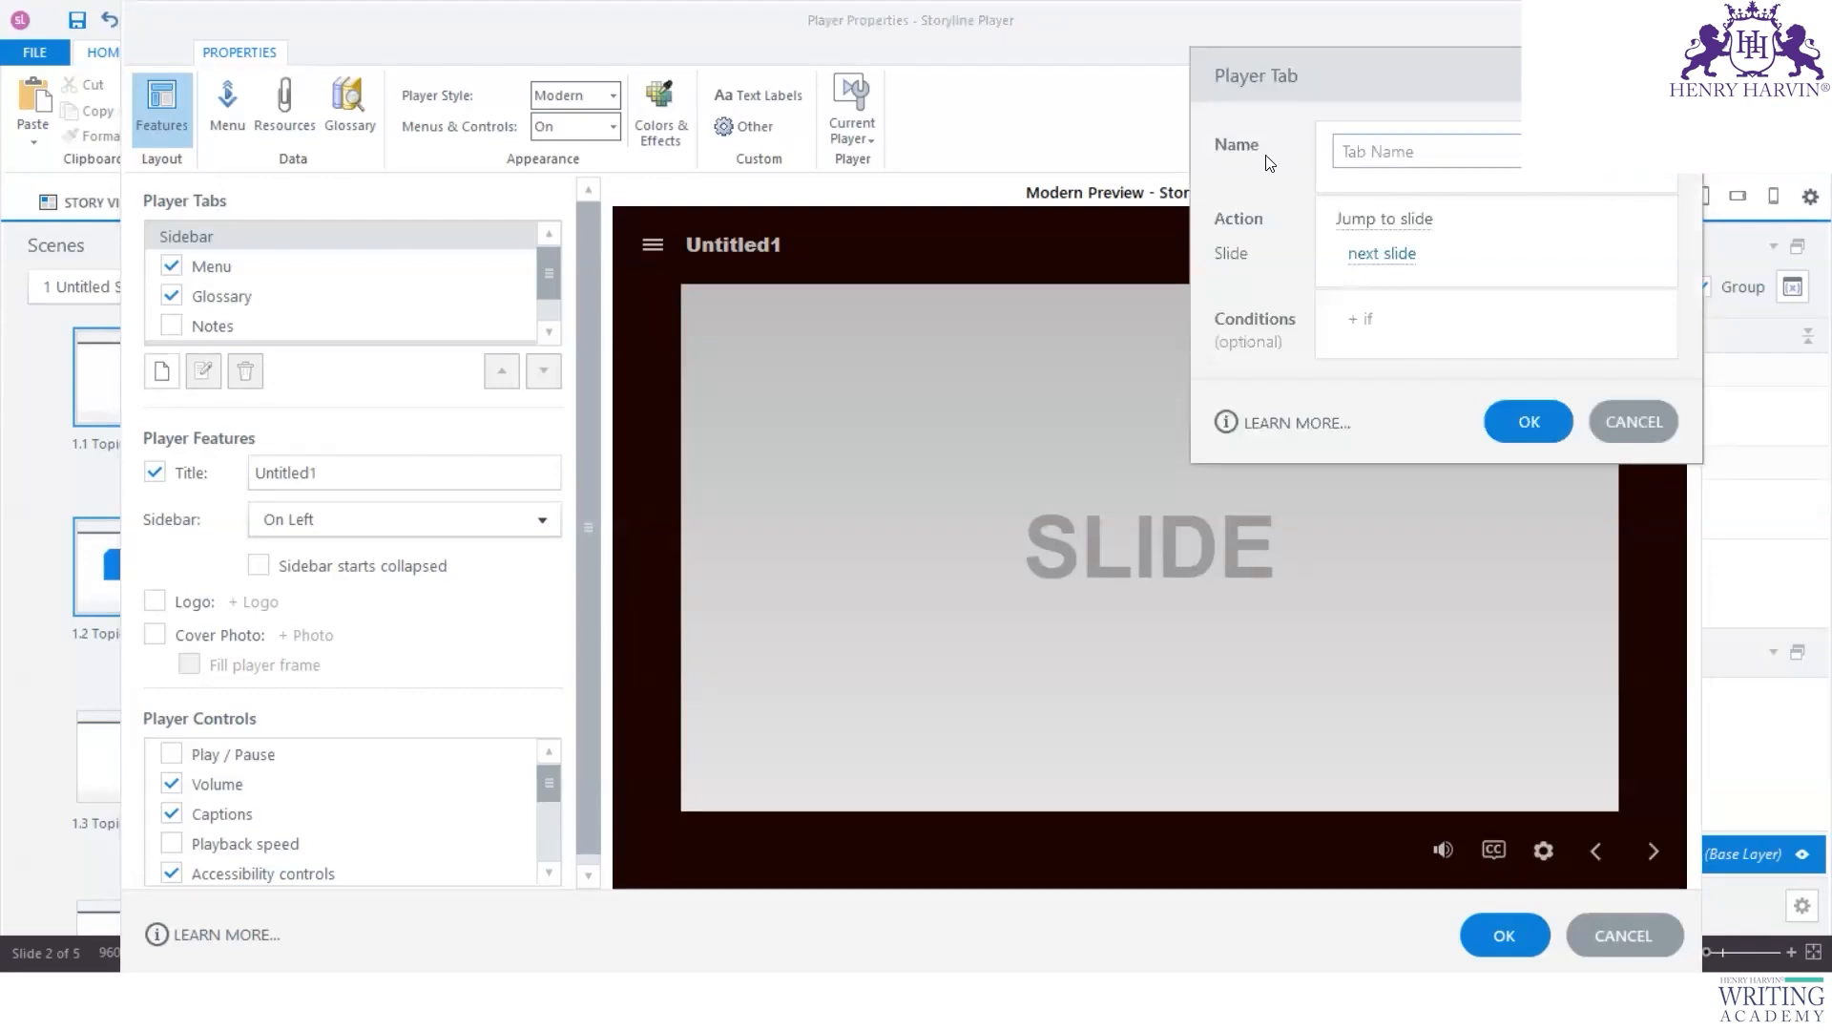
click(1379, 151)
text(INteresting)
key(BackSpace)
key(BackSpace)
key(BackSpace)
key(BackSpace)
key(BackSpace)
key(BackSpace)
key(BackSpace)
key(BackSpace)
key(BackSpace)
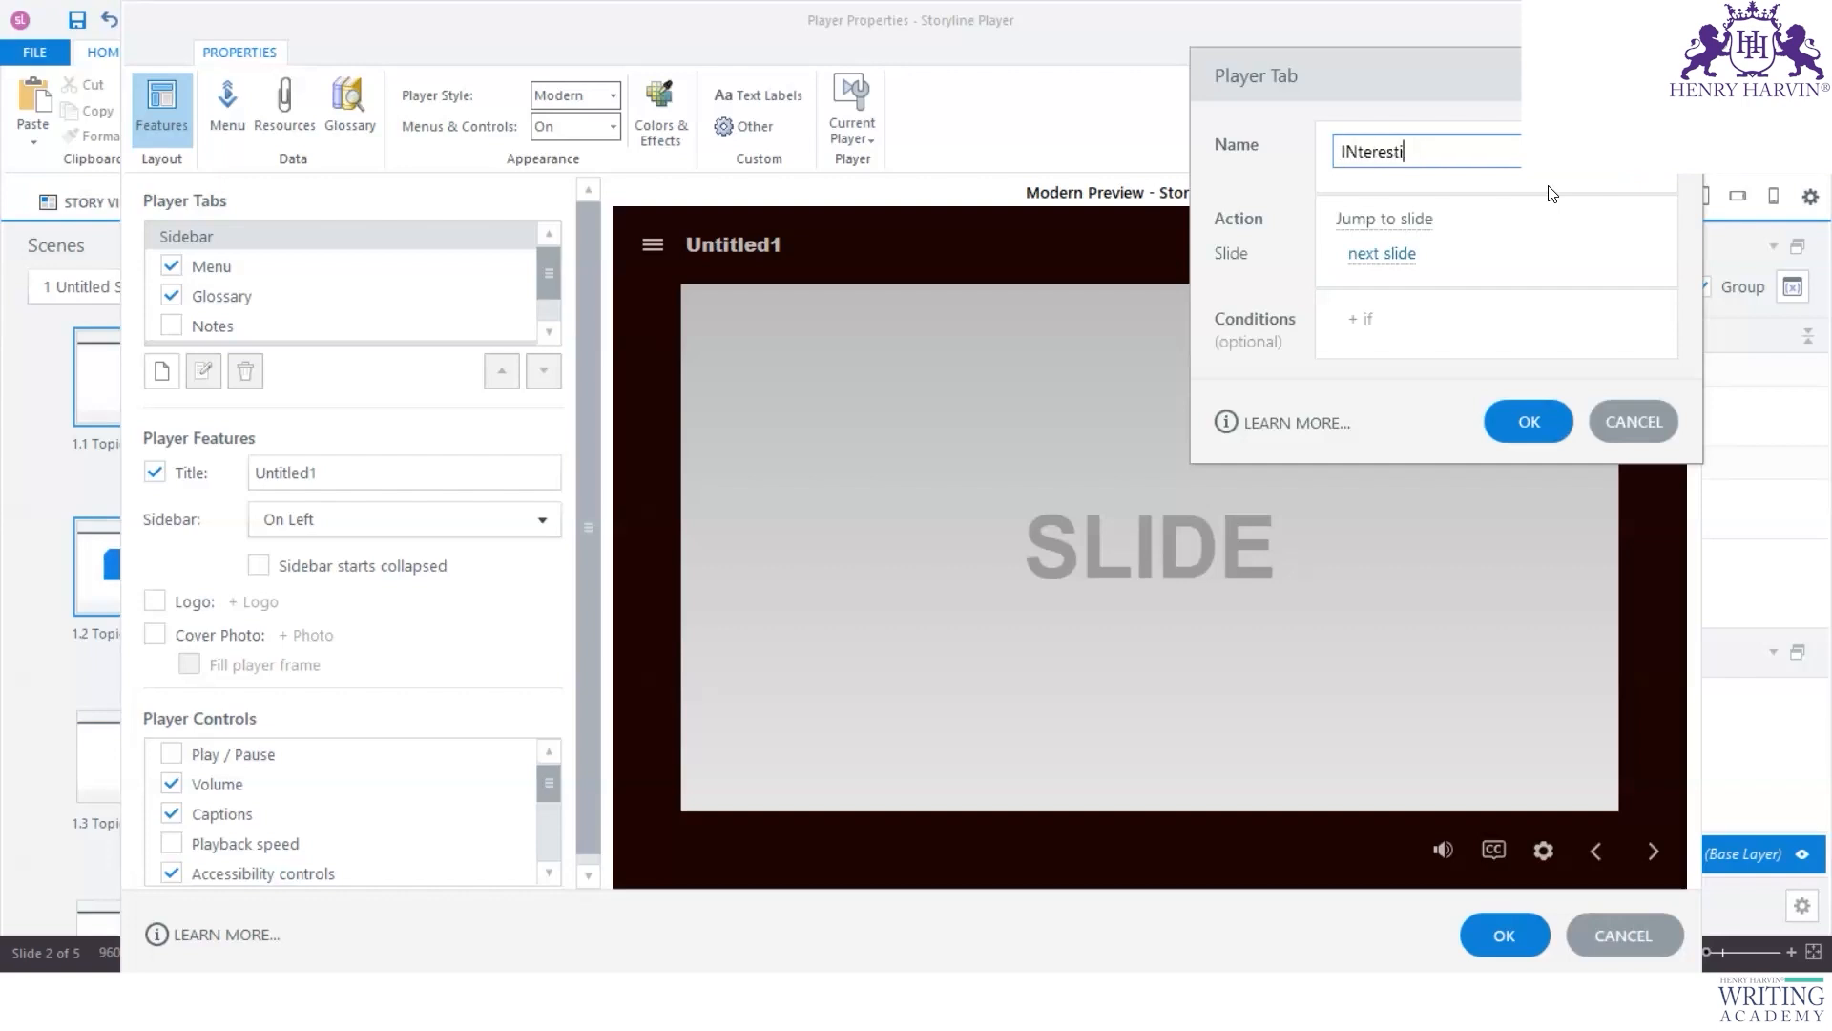
text(teresting Facts)
Step: Keep Jump to slide with next slide as the Interesting Facts tab's action and add the tab to the player
click(1422, 229)
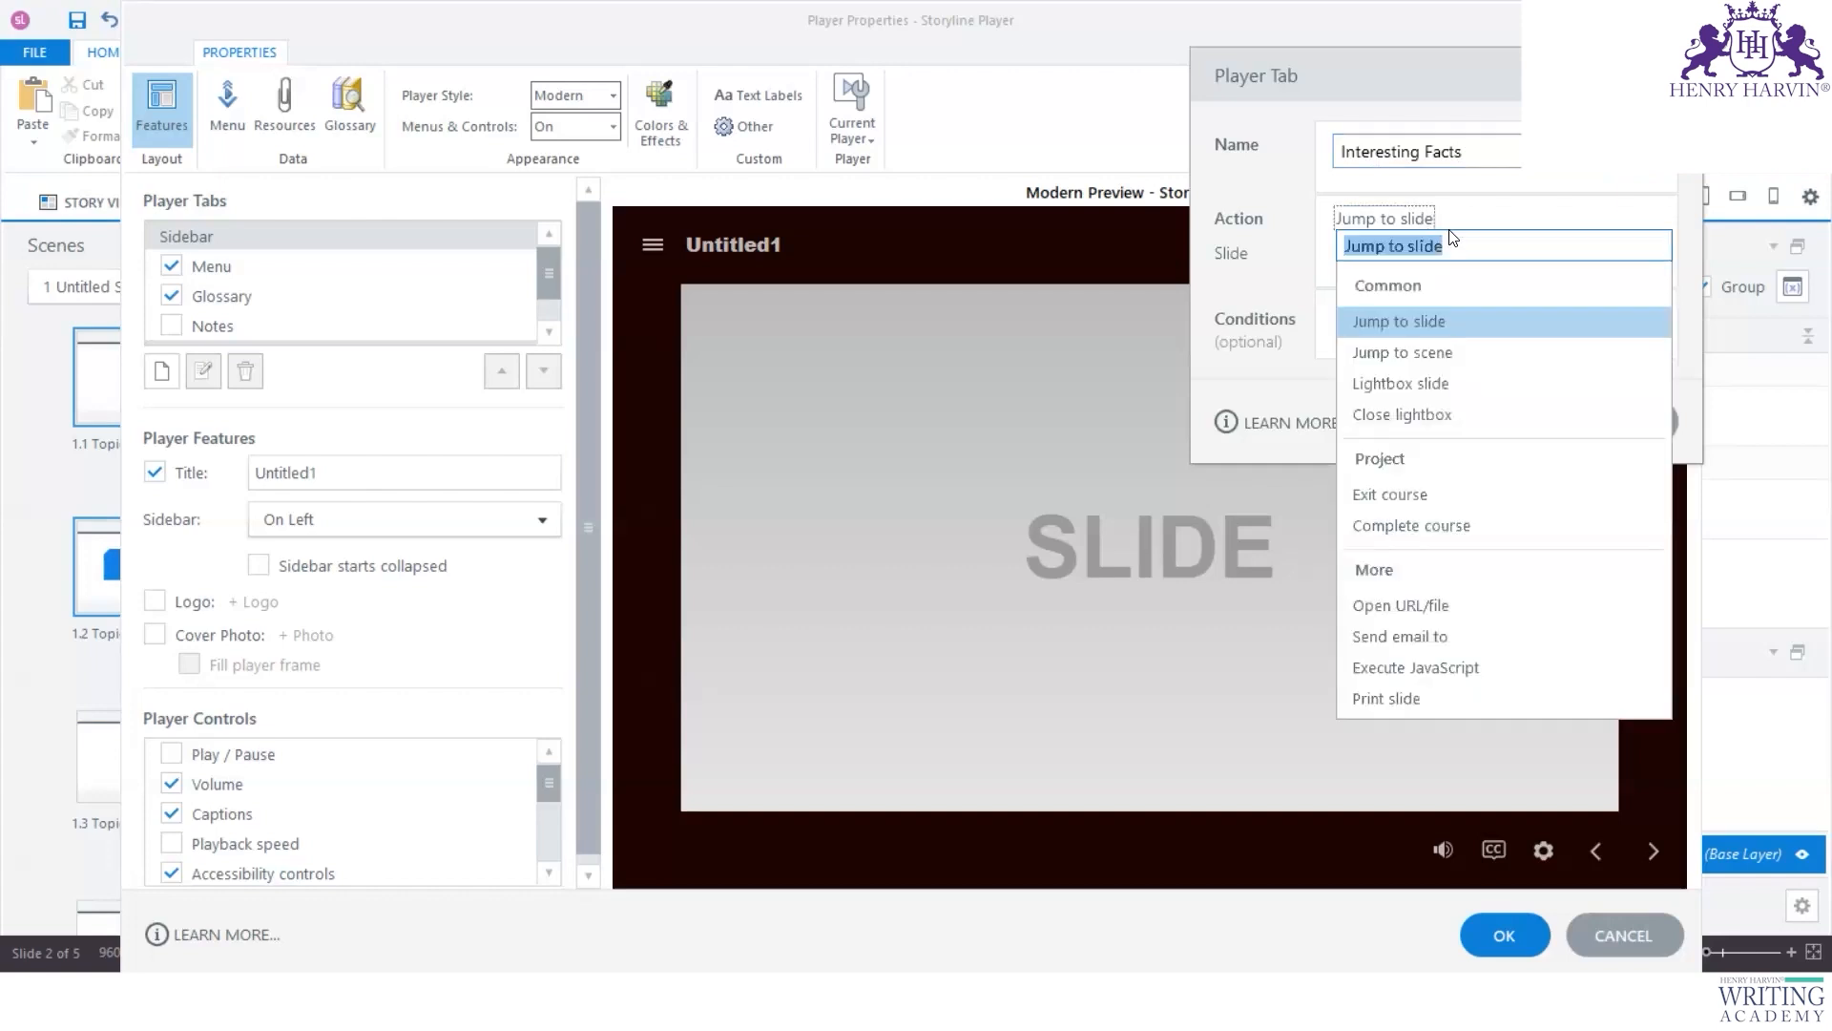
click(1422, 323)
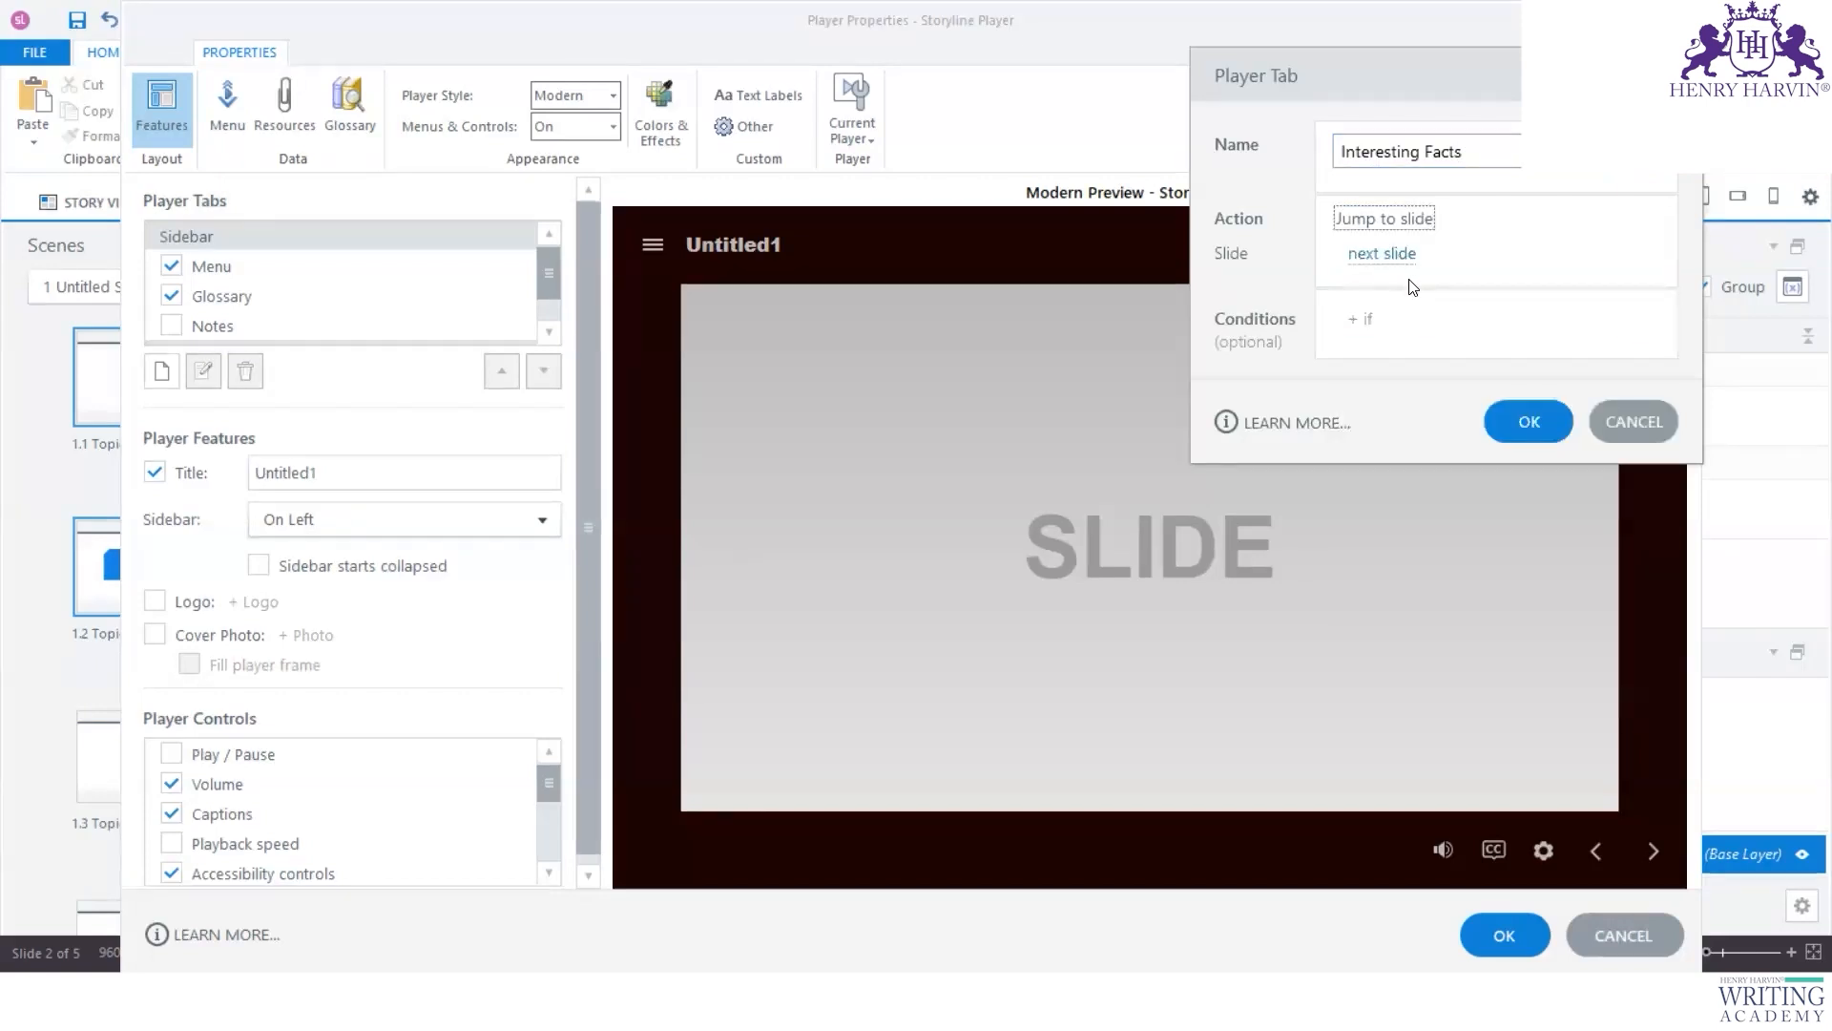
click(1531, 420)
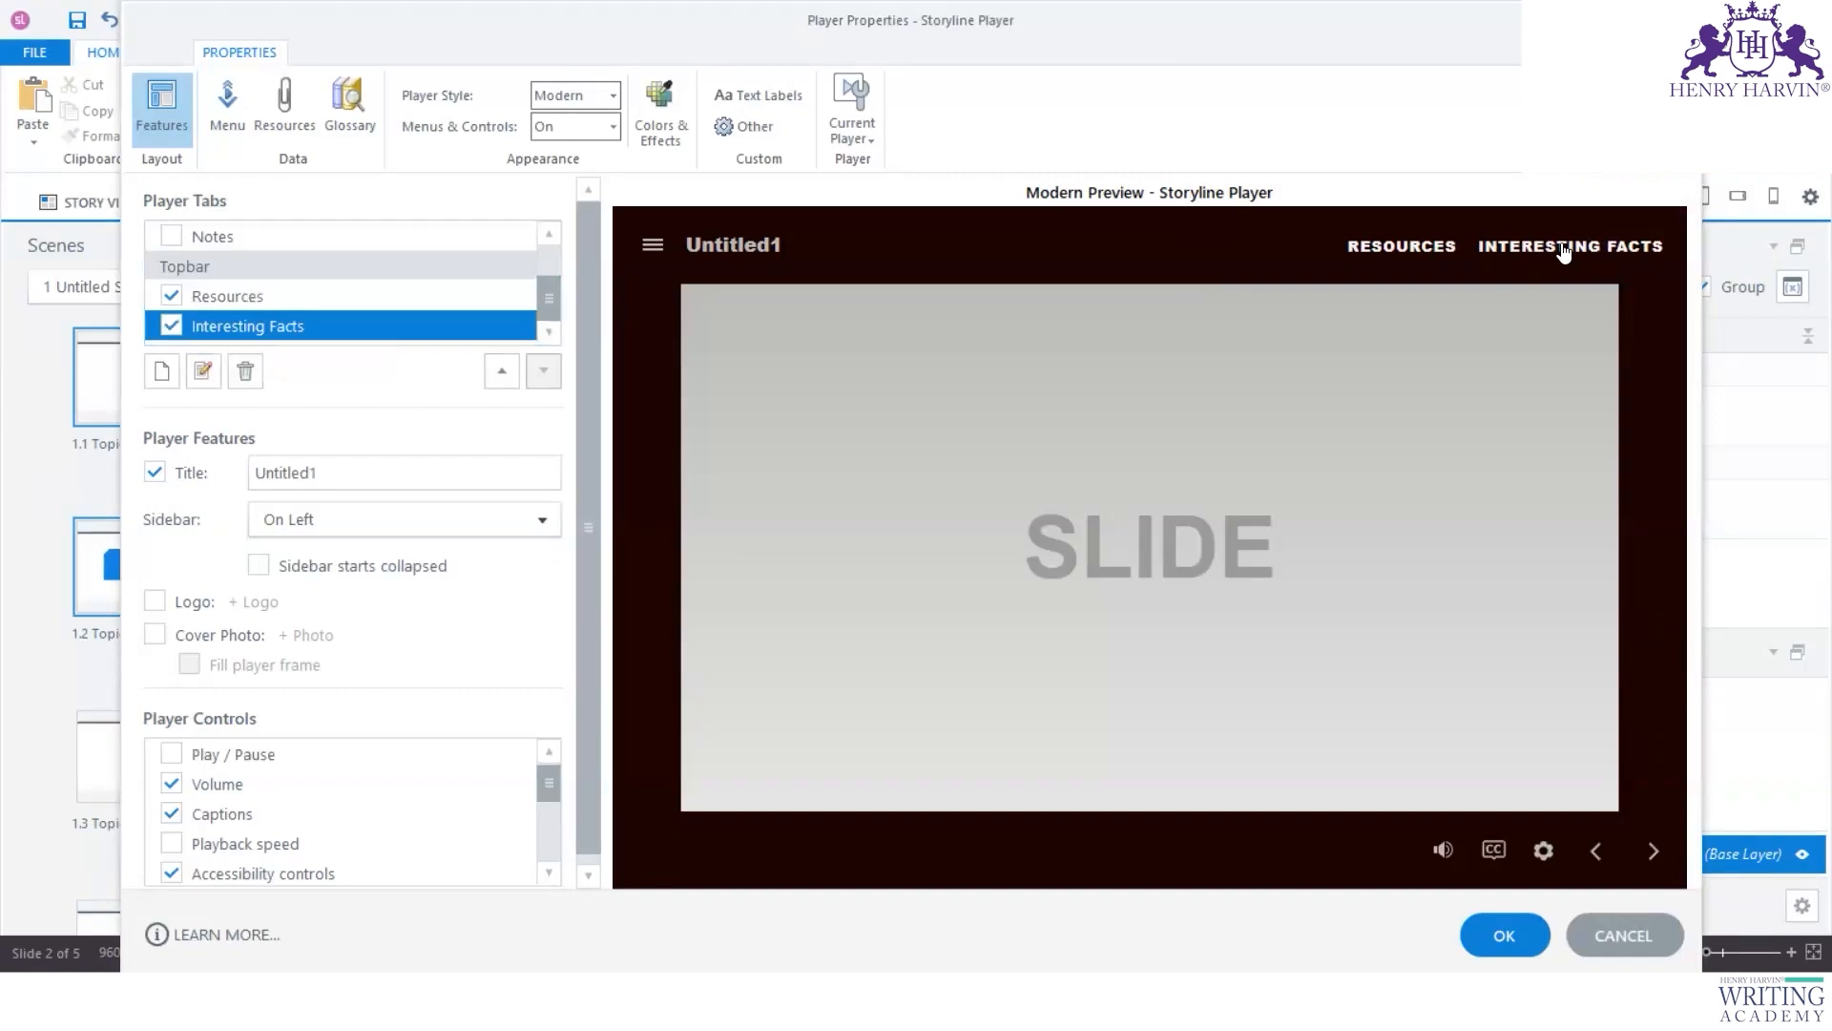
Step: Change the Interesting Facts tab's action to Lightbox slide and target slide 1.5 Topic 2
double_click(344, 323)
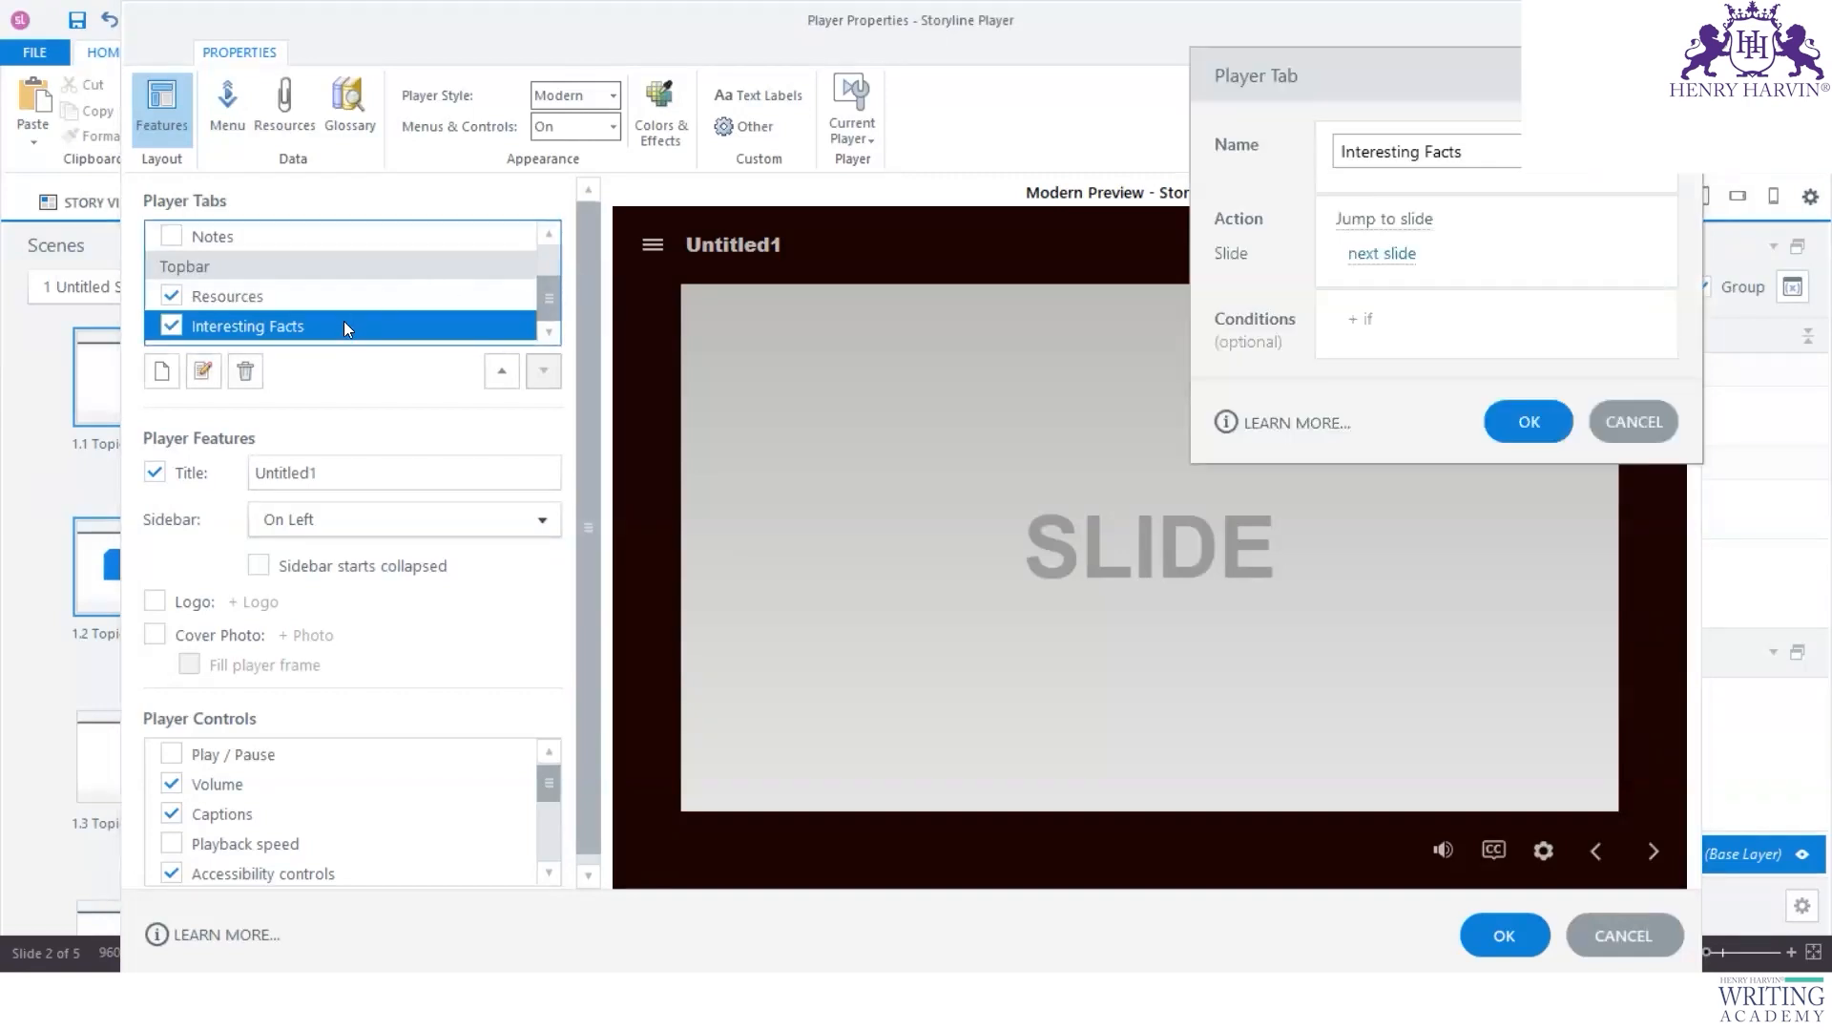
click(1384, 221)
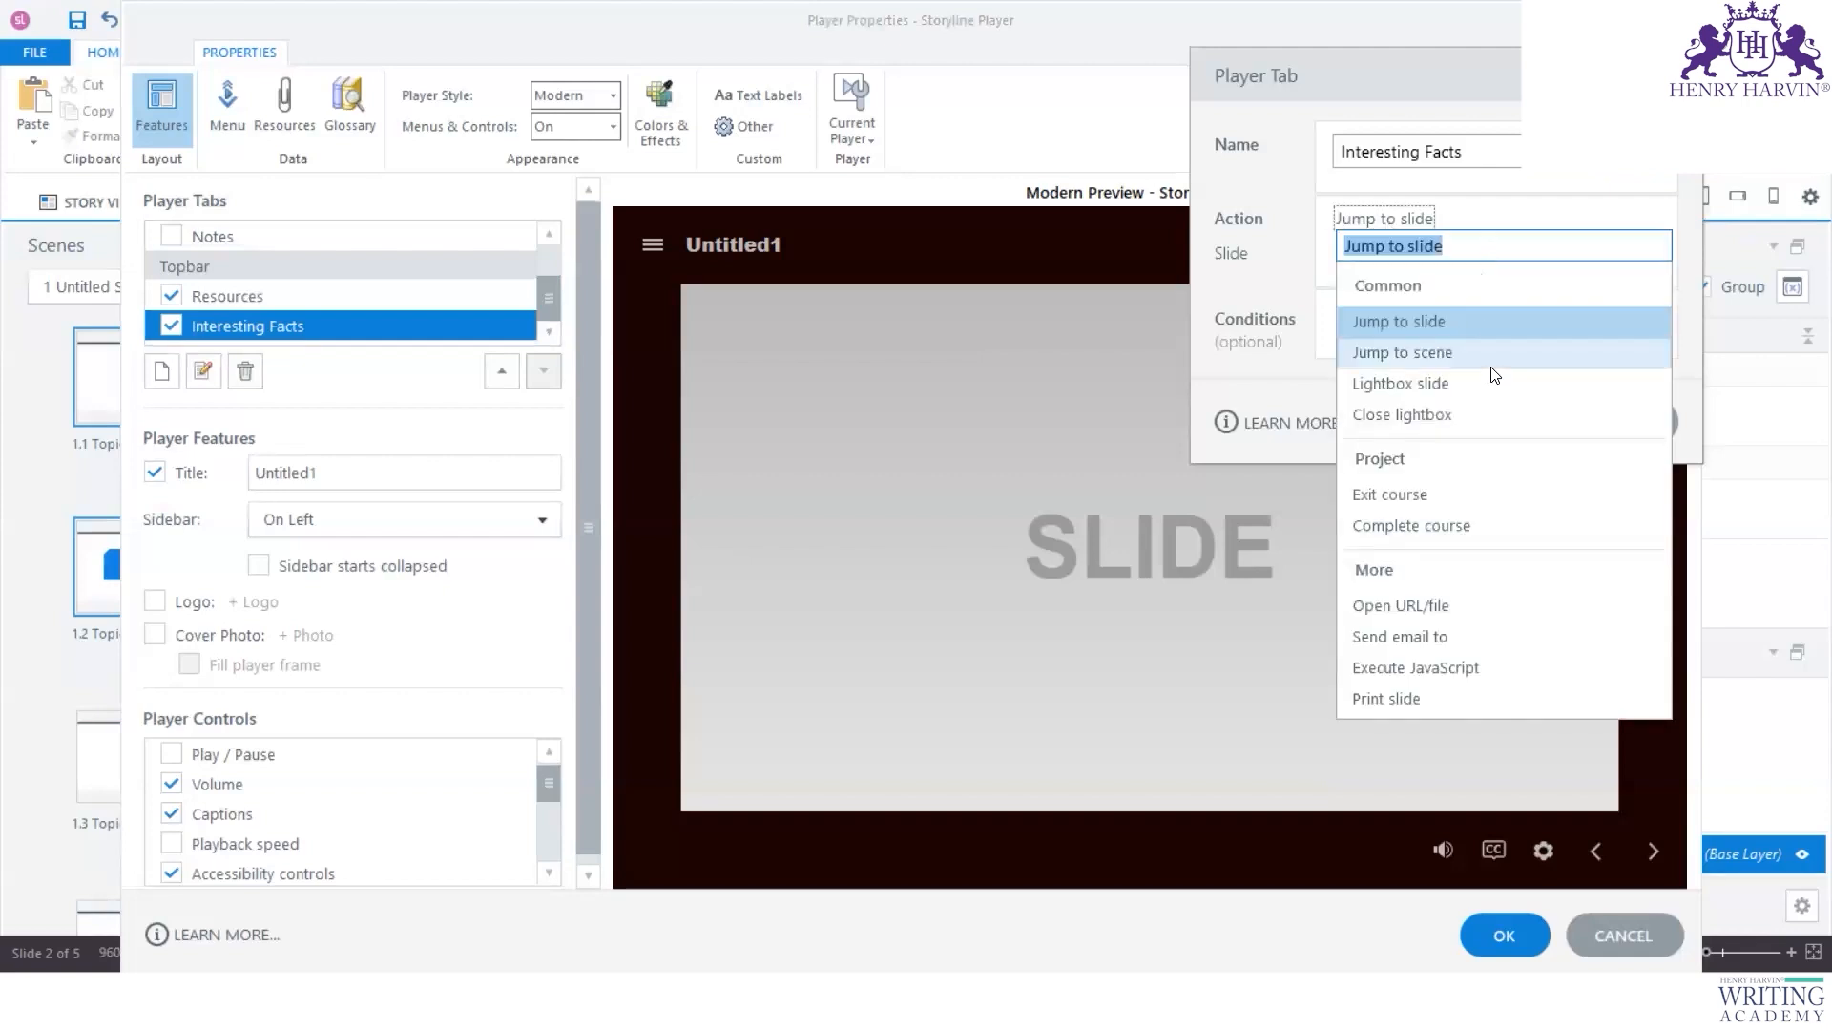
click(1441, 385)
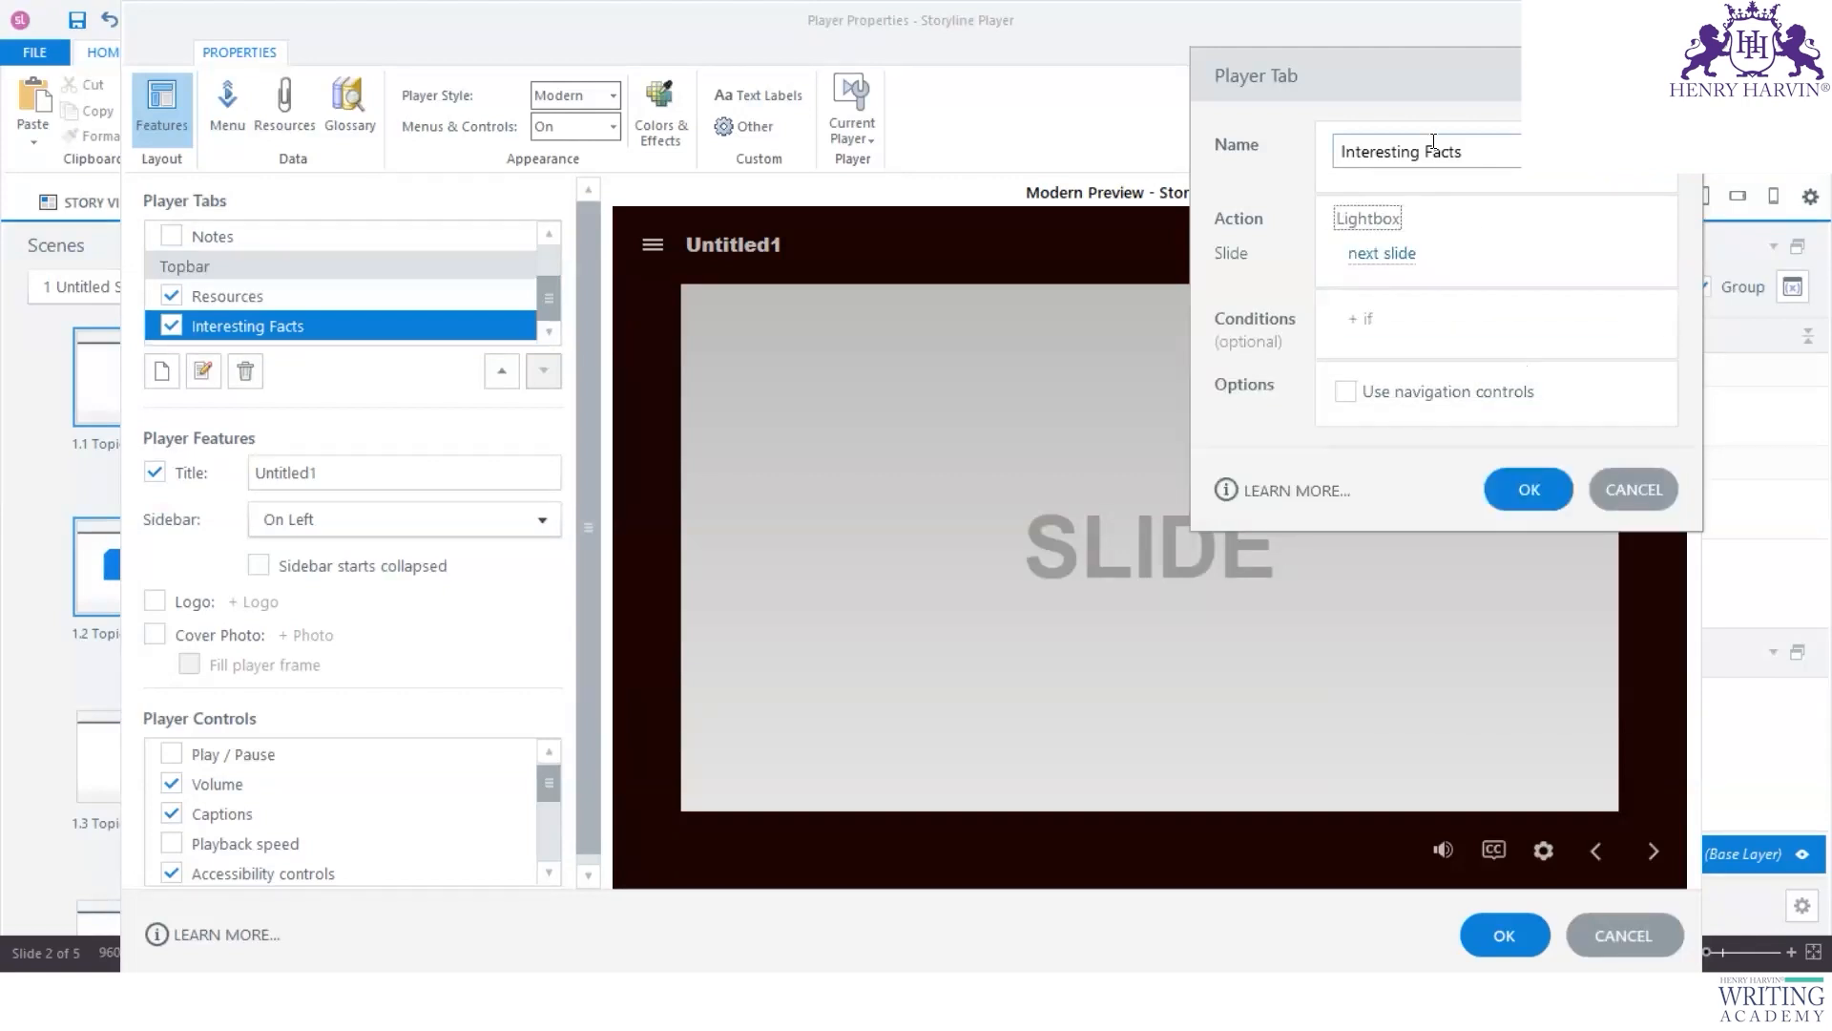
click(1399, 260)
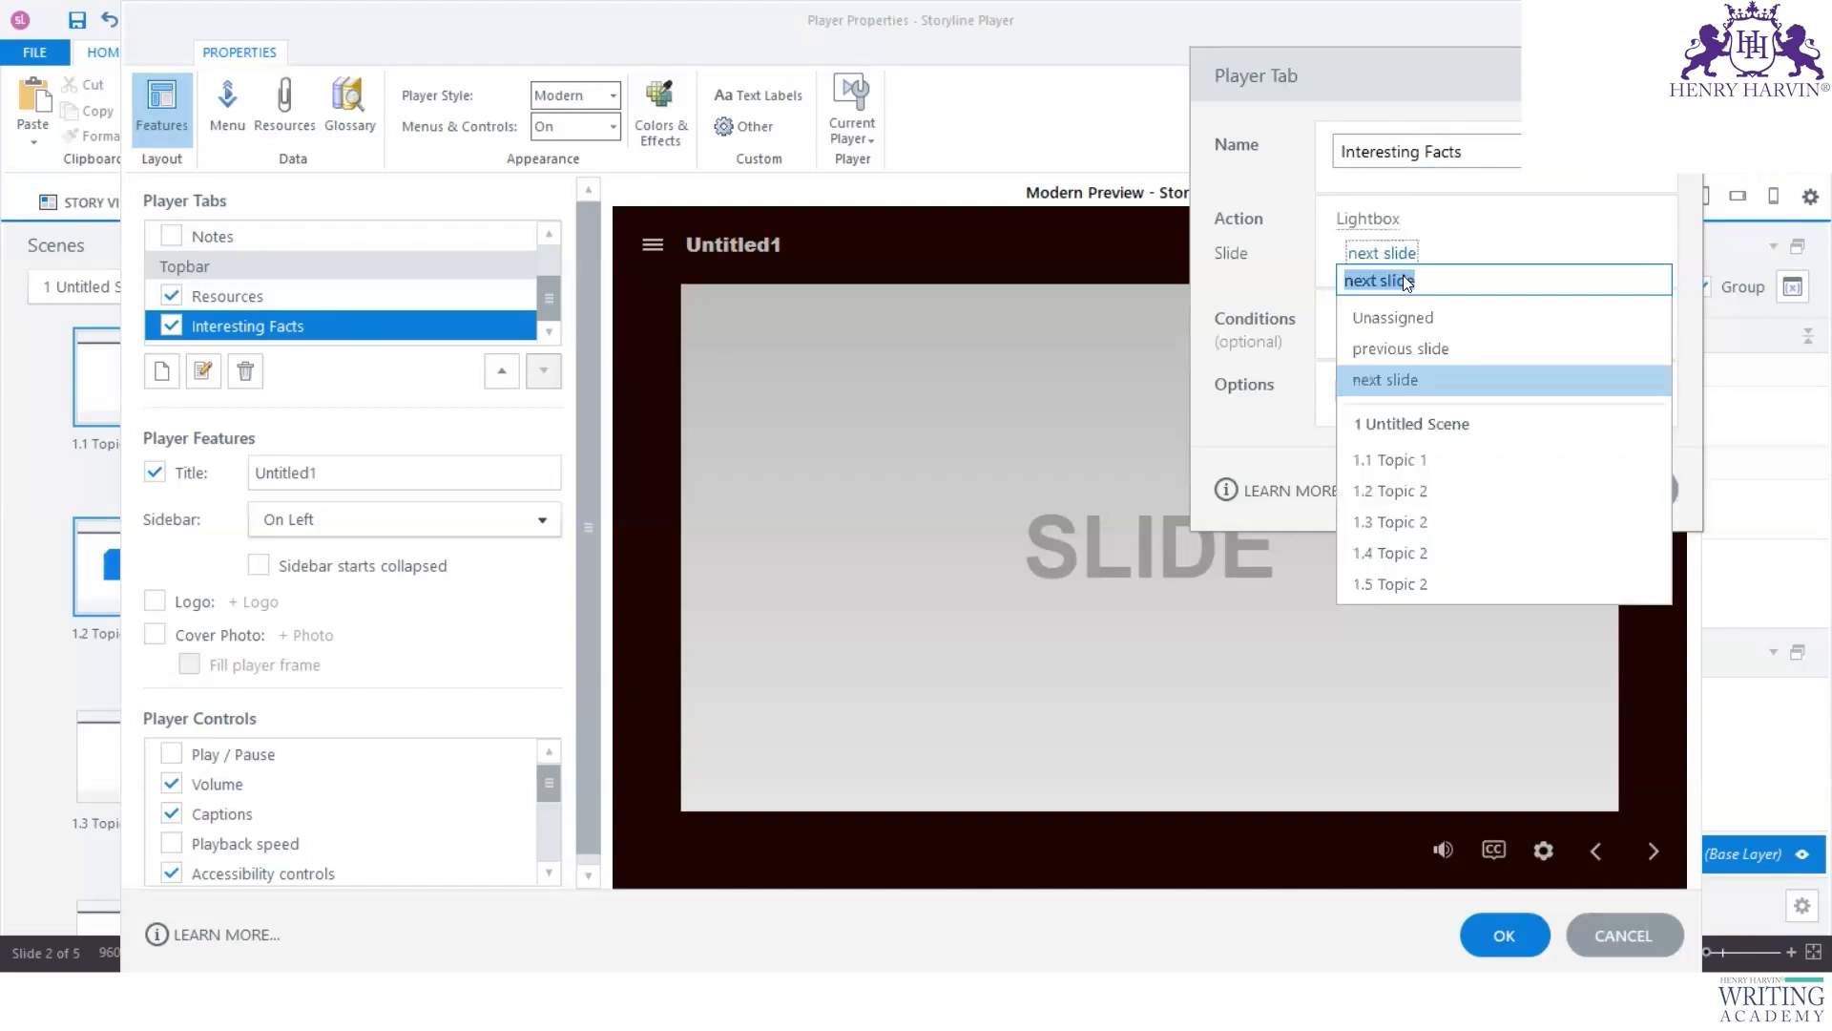
click(1420, 582)
click(1546, 491)
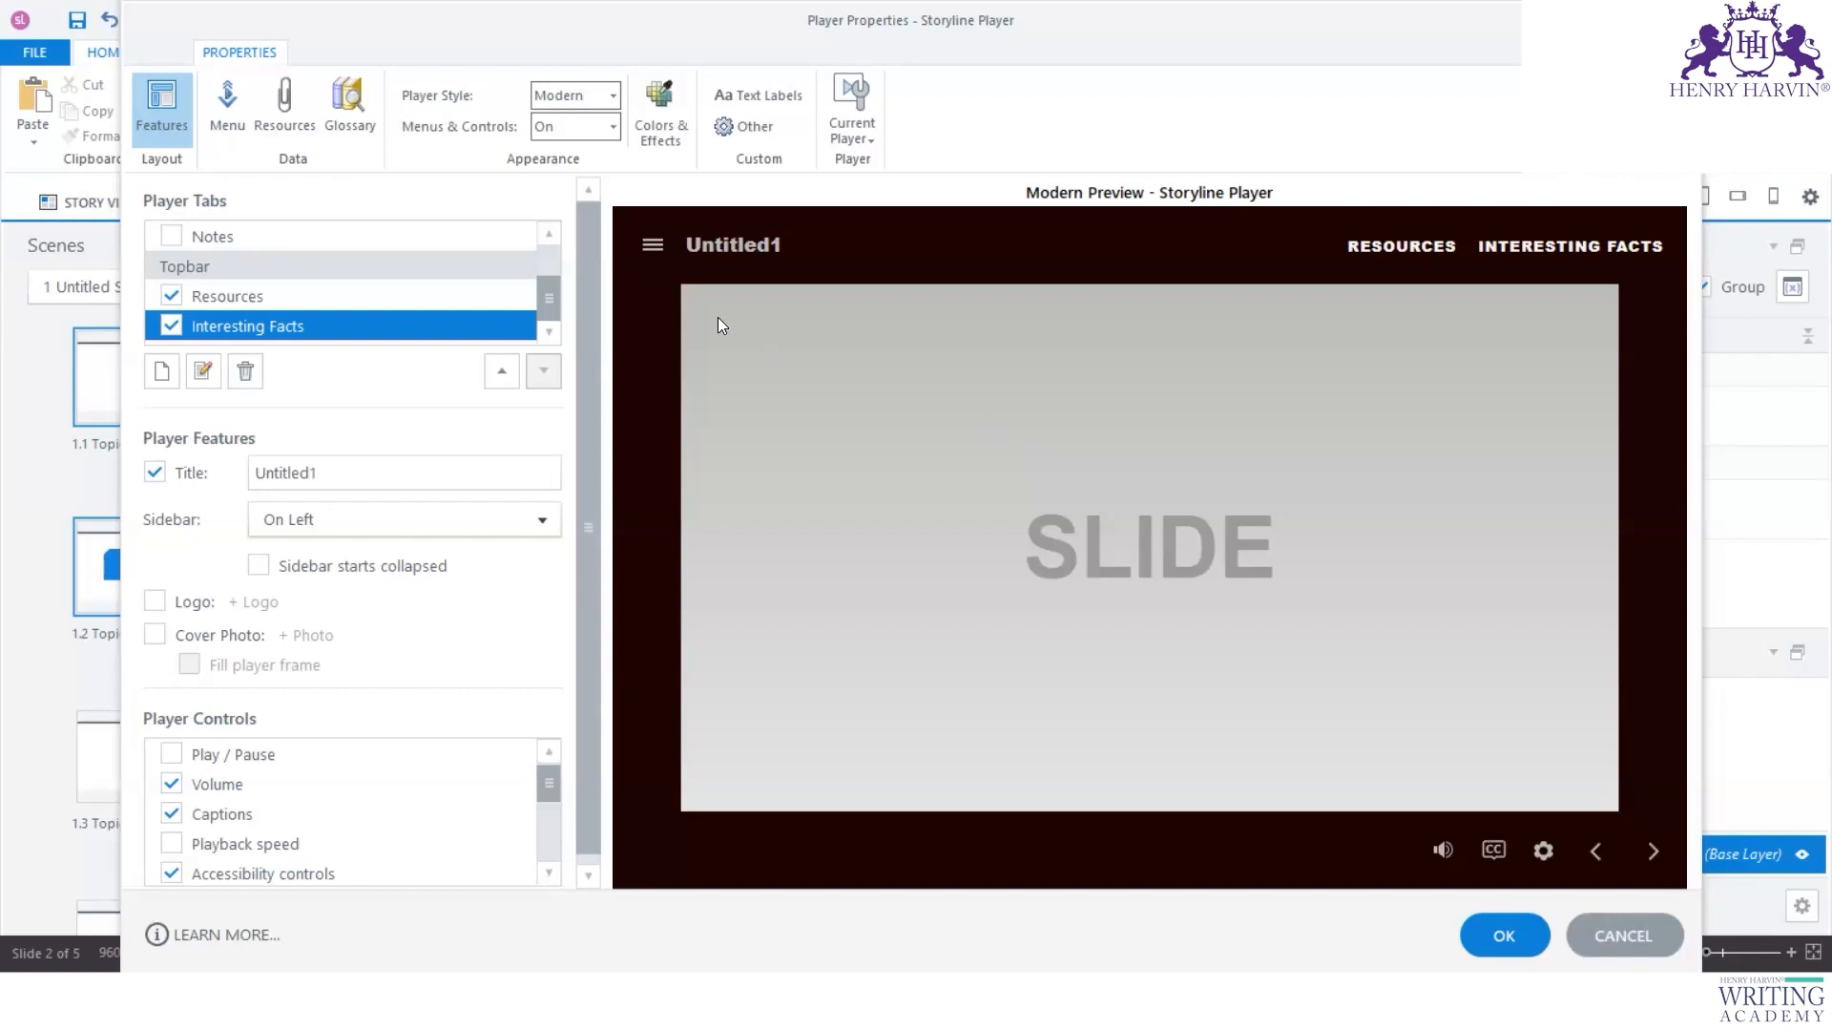
Step: Expand the sidebar in the player preview and view the glossary entries and the resources list
click(652, 244)
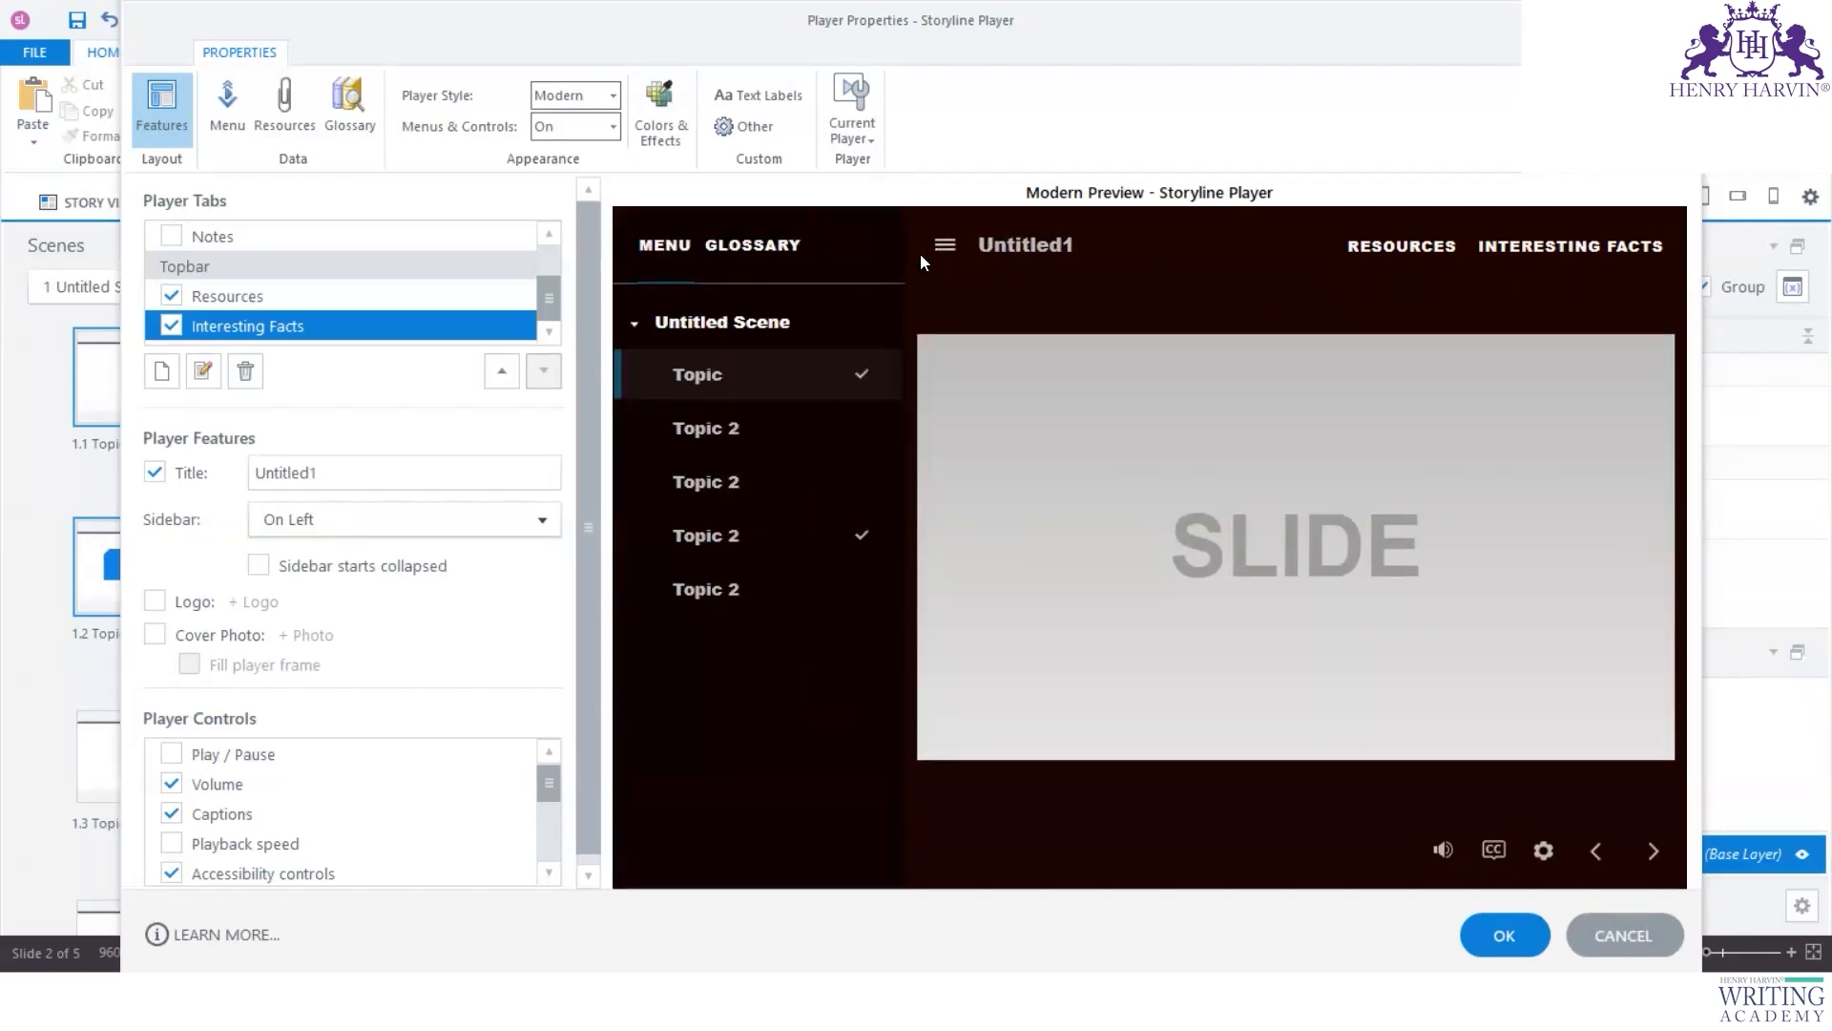
click(776, 249)
click(1421, 252)
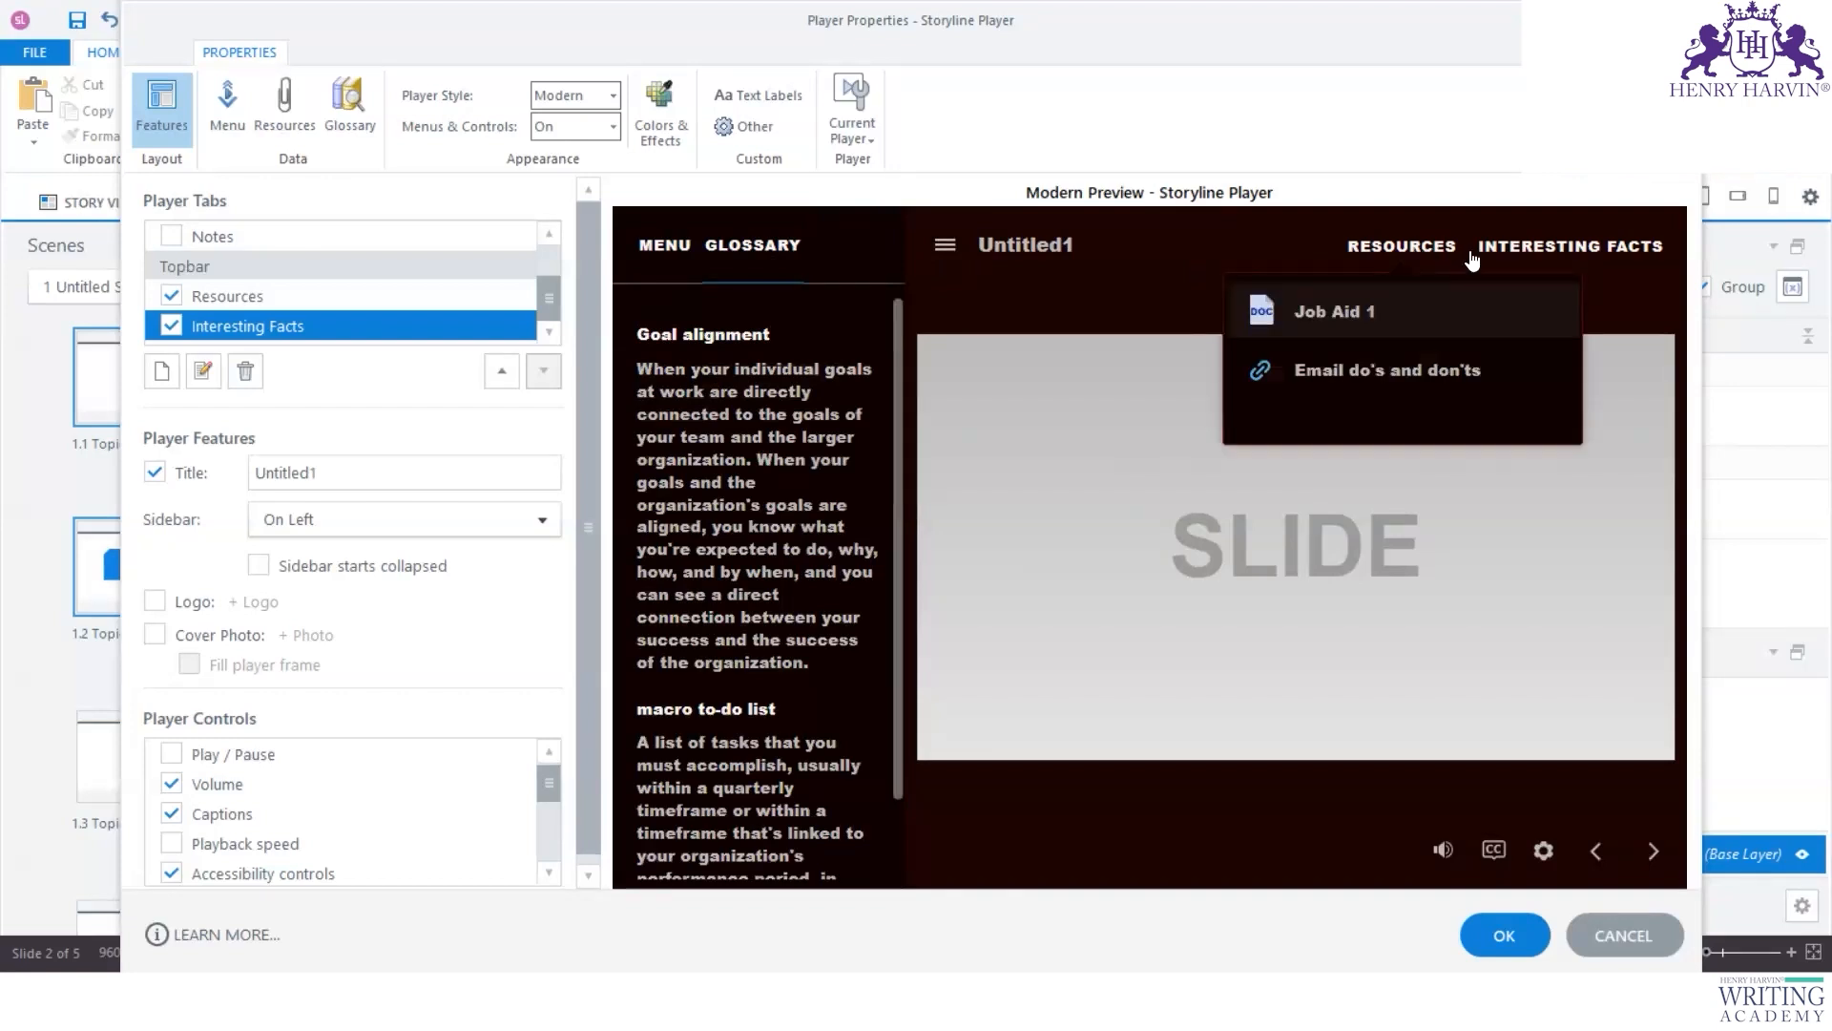
Step: Review the lightbox action and target slide in the Interesting Facts tab's settings, keeping them as they are
click(1516, 253)
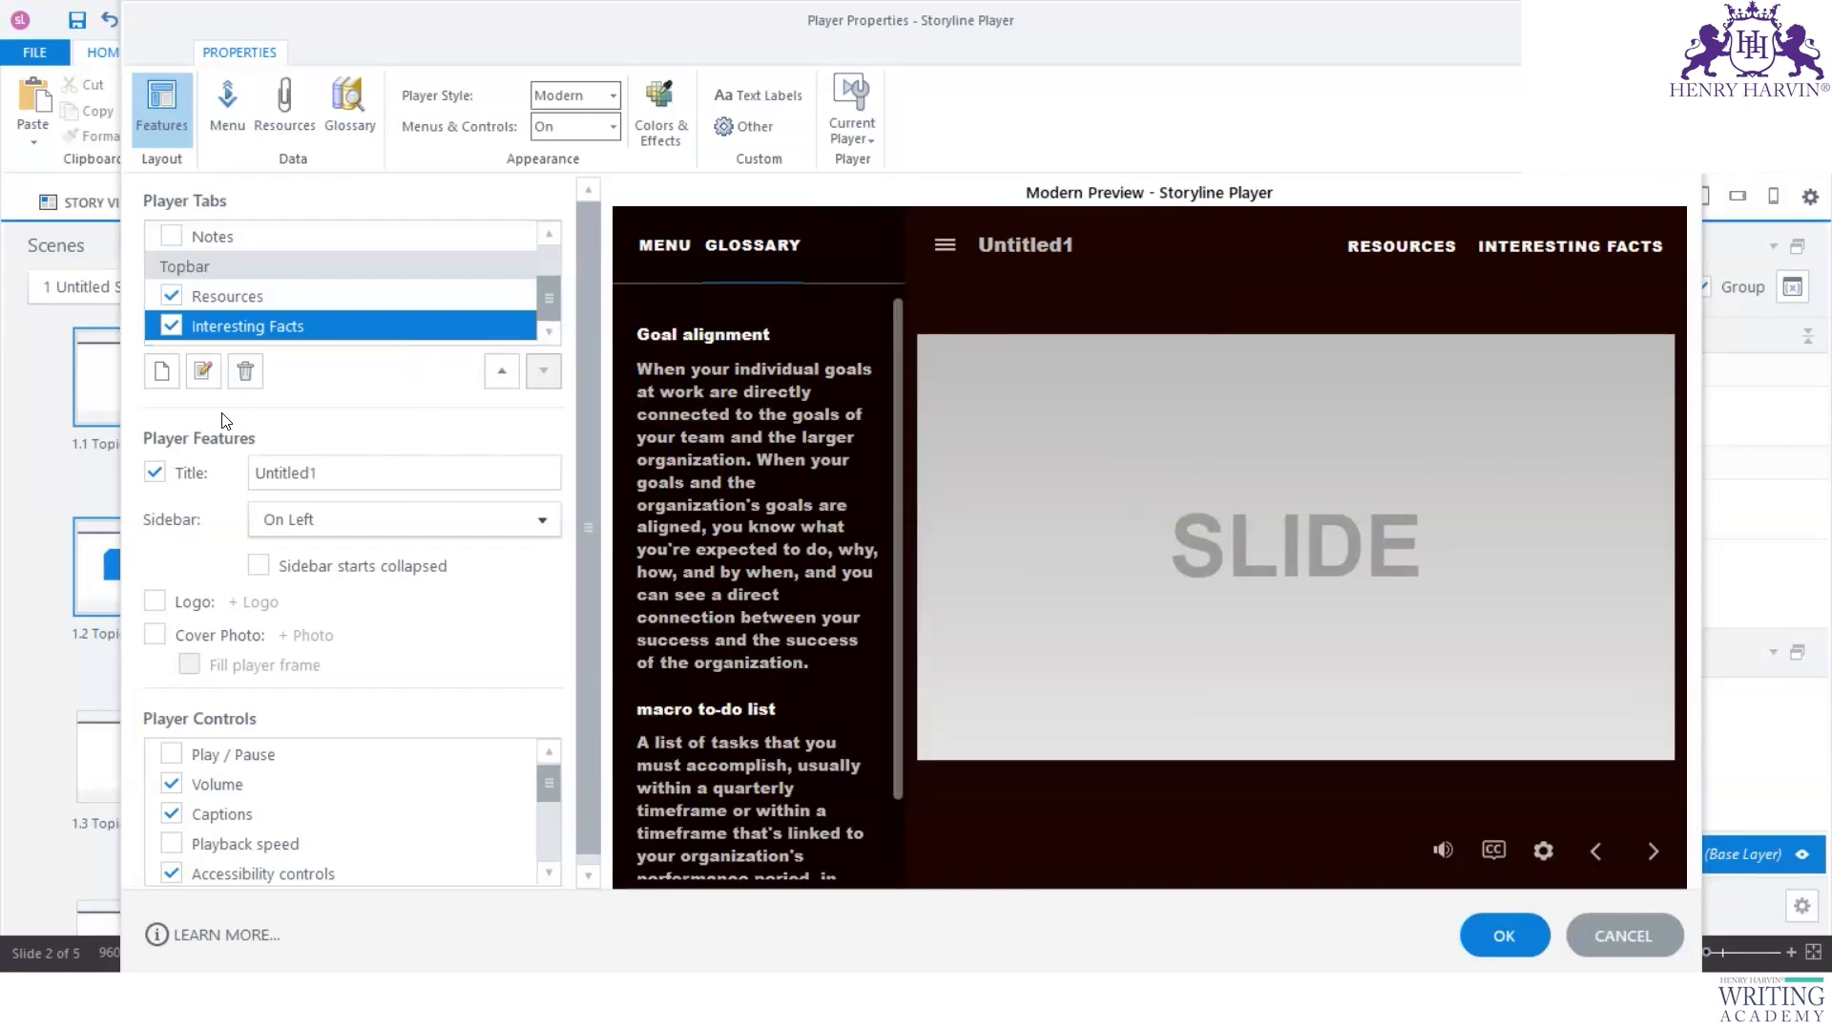
double_click(355, 328)
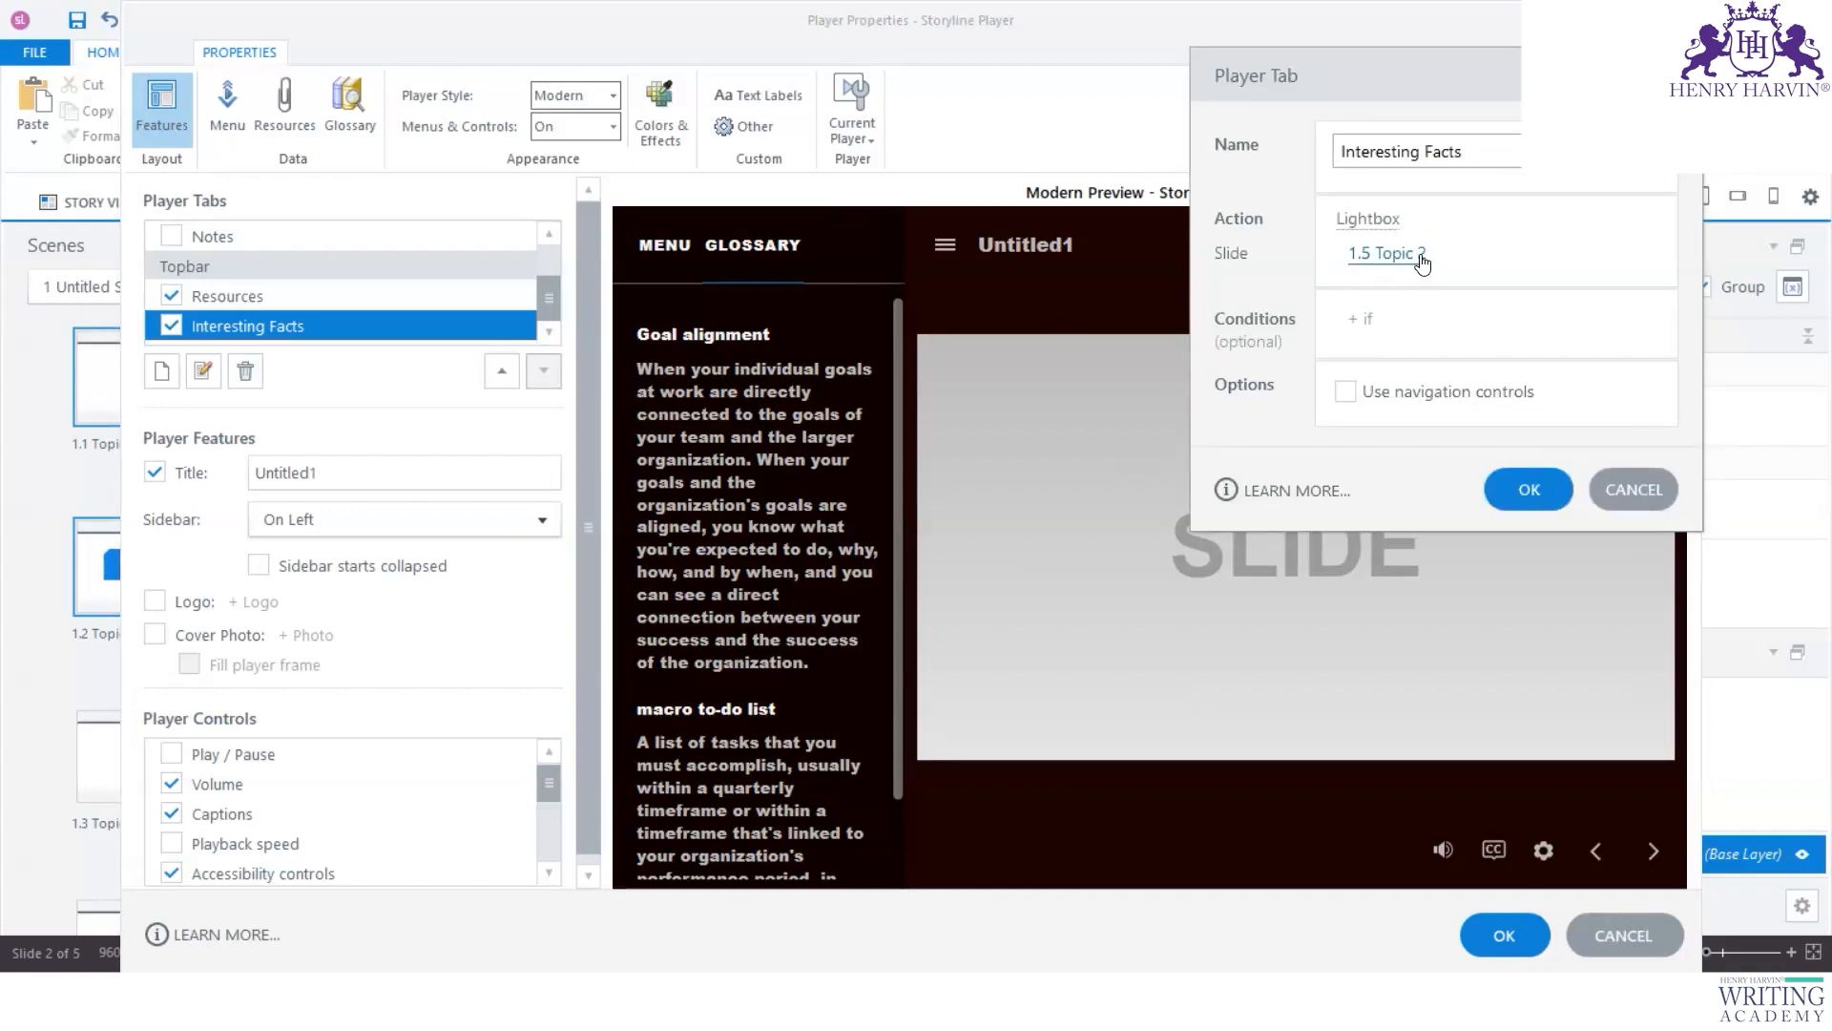
click(1530, 491)
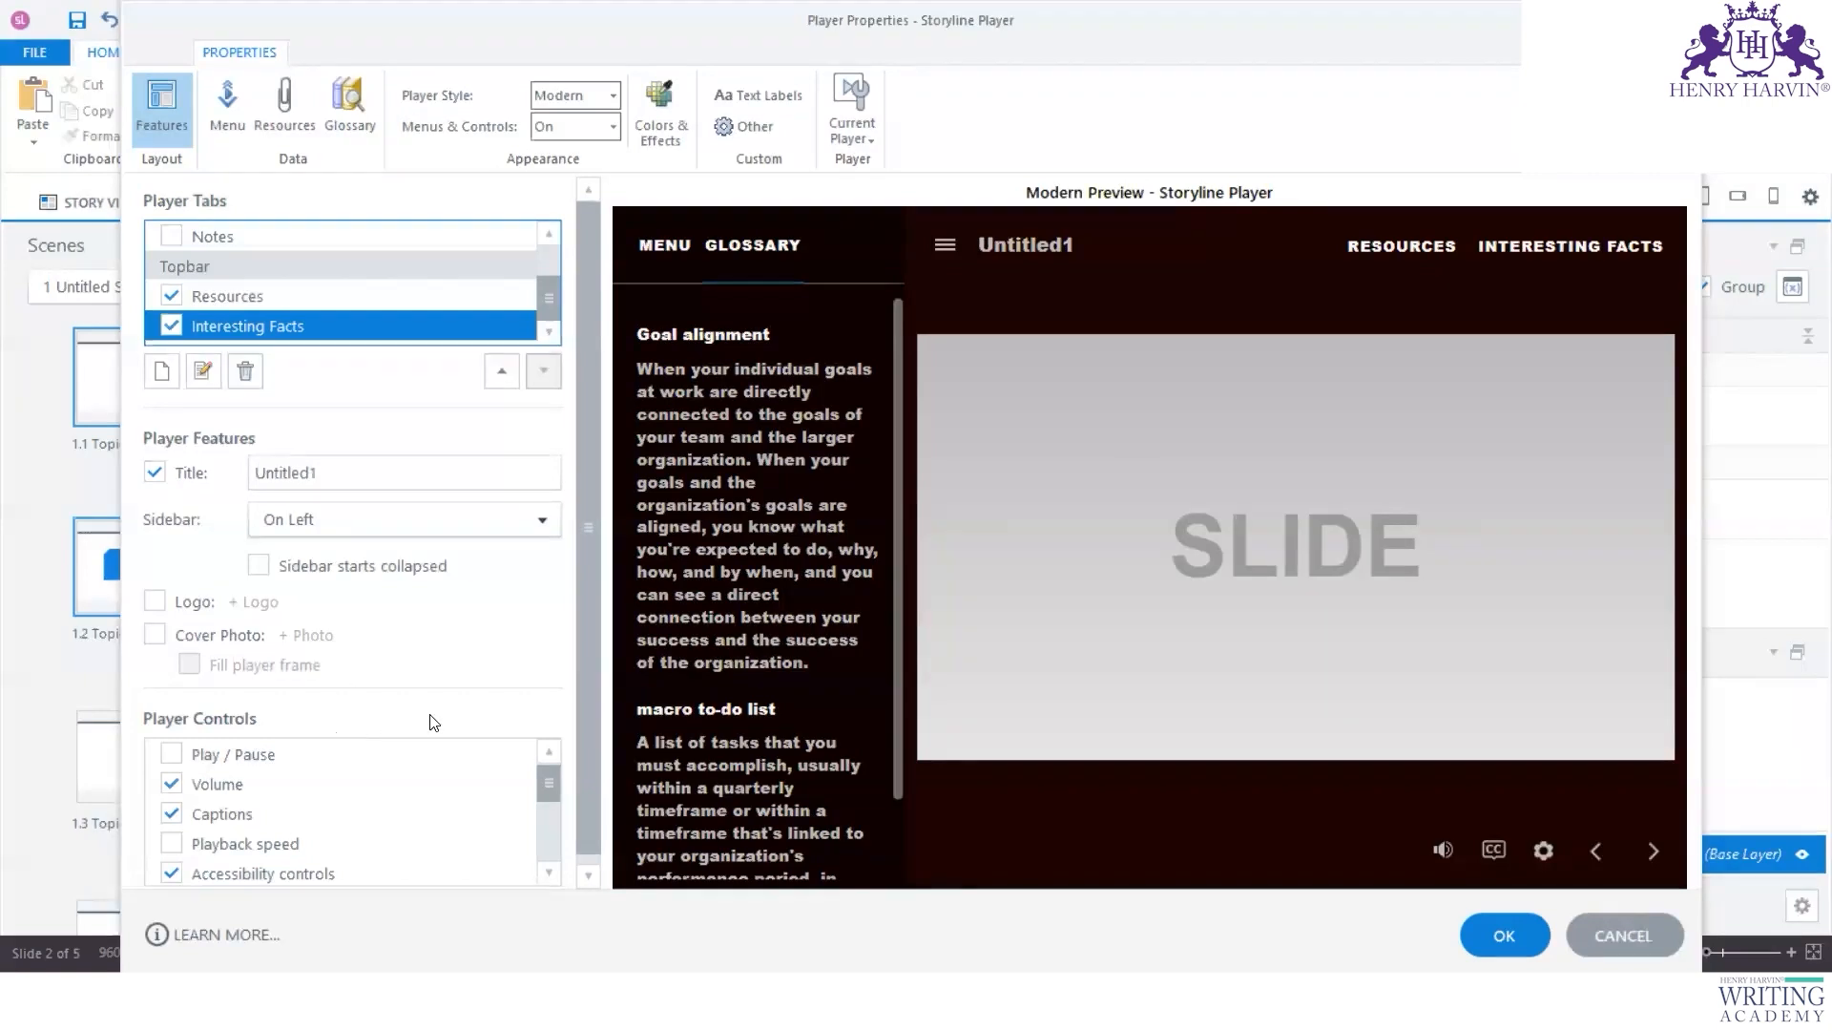
Step: Try the Logo and Cover Photo player features, switching each one on and off again
scroll(434, 723, down, 1)
click(155, 586)
click(154, 586)
click(154, 619)
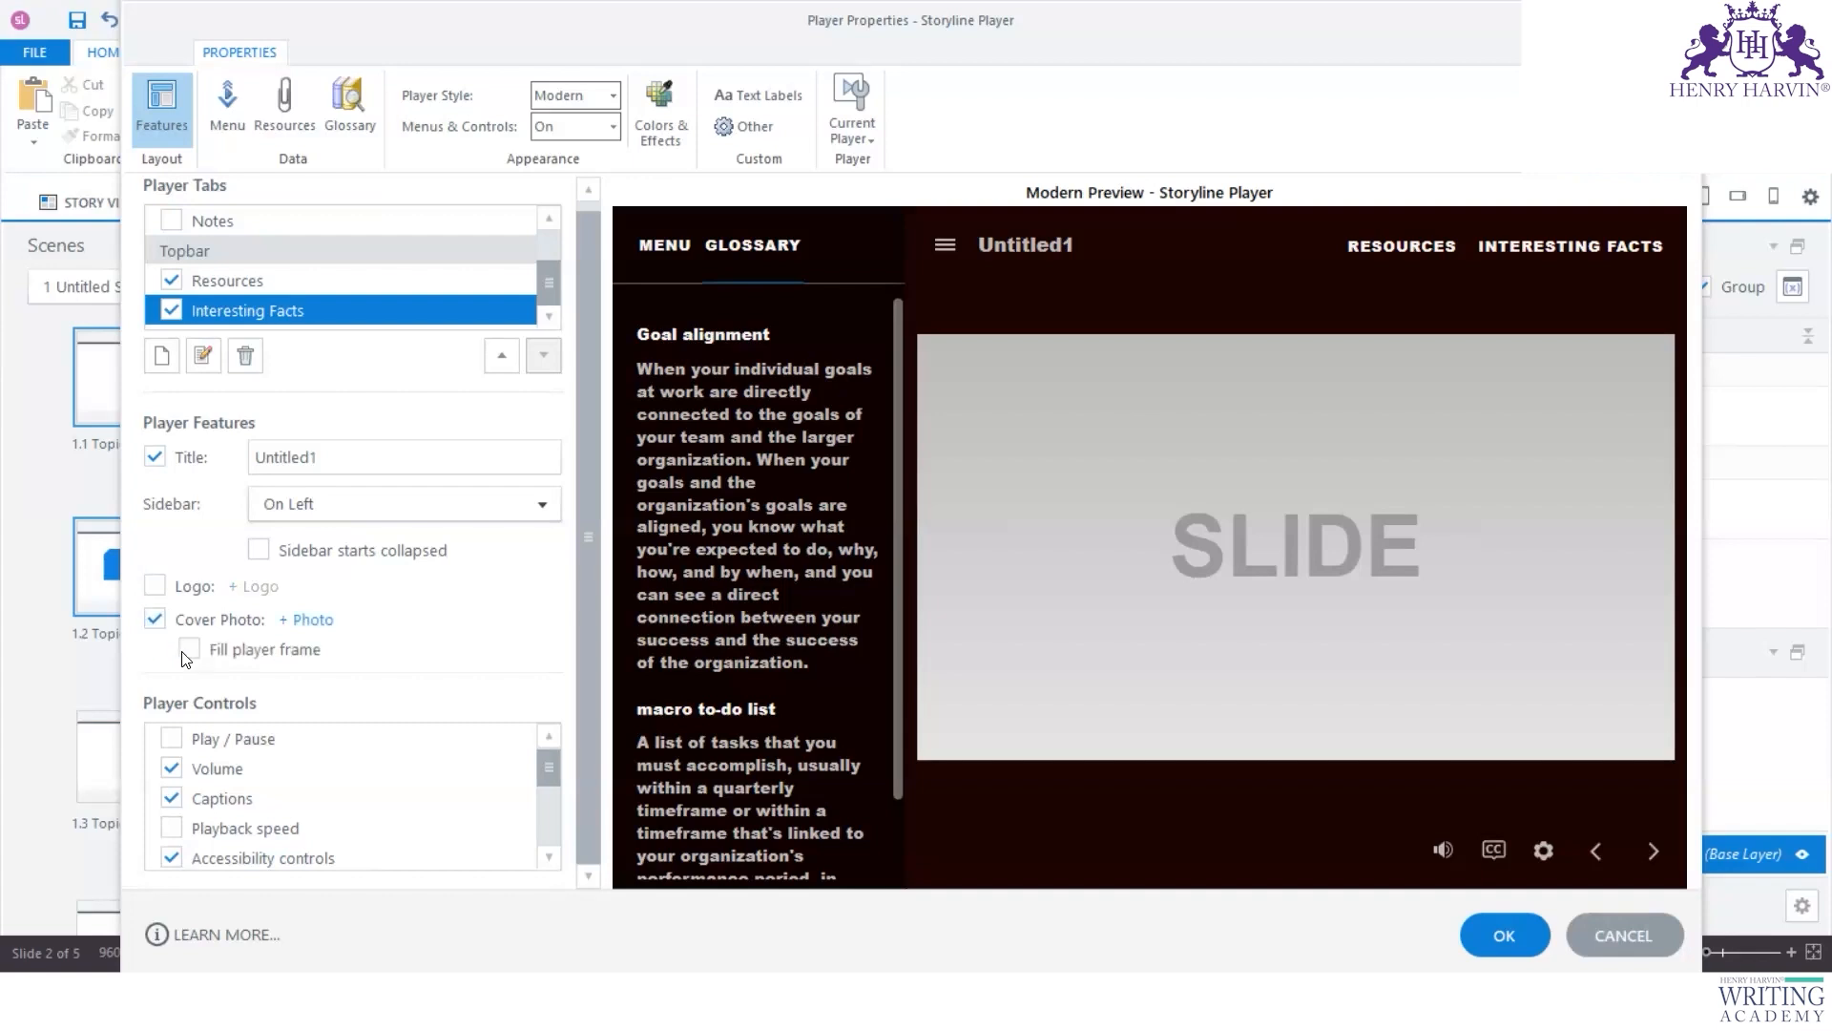
click(155, 620)
scroll(424, 592, up, 1)
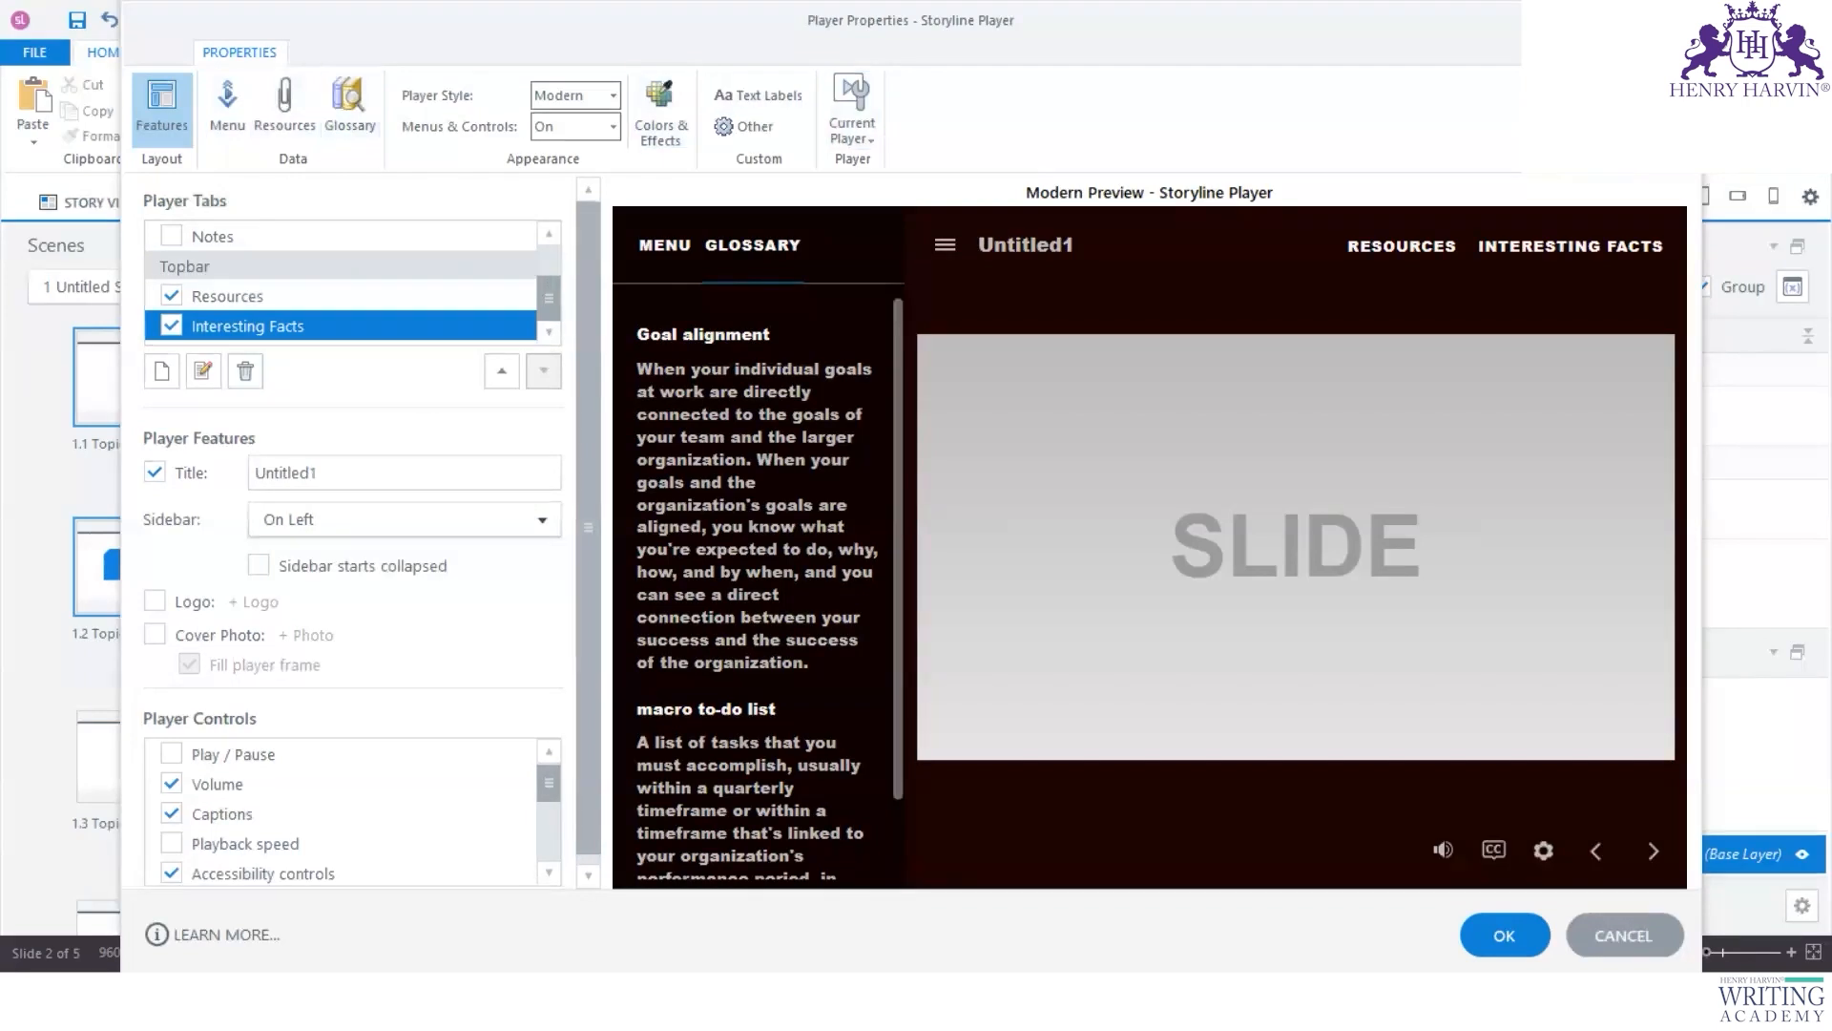
Step: Close the player properties and switch to the Player.story project
click(1677, 20)
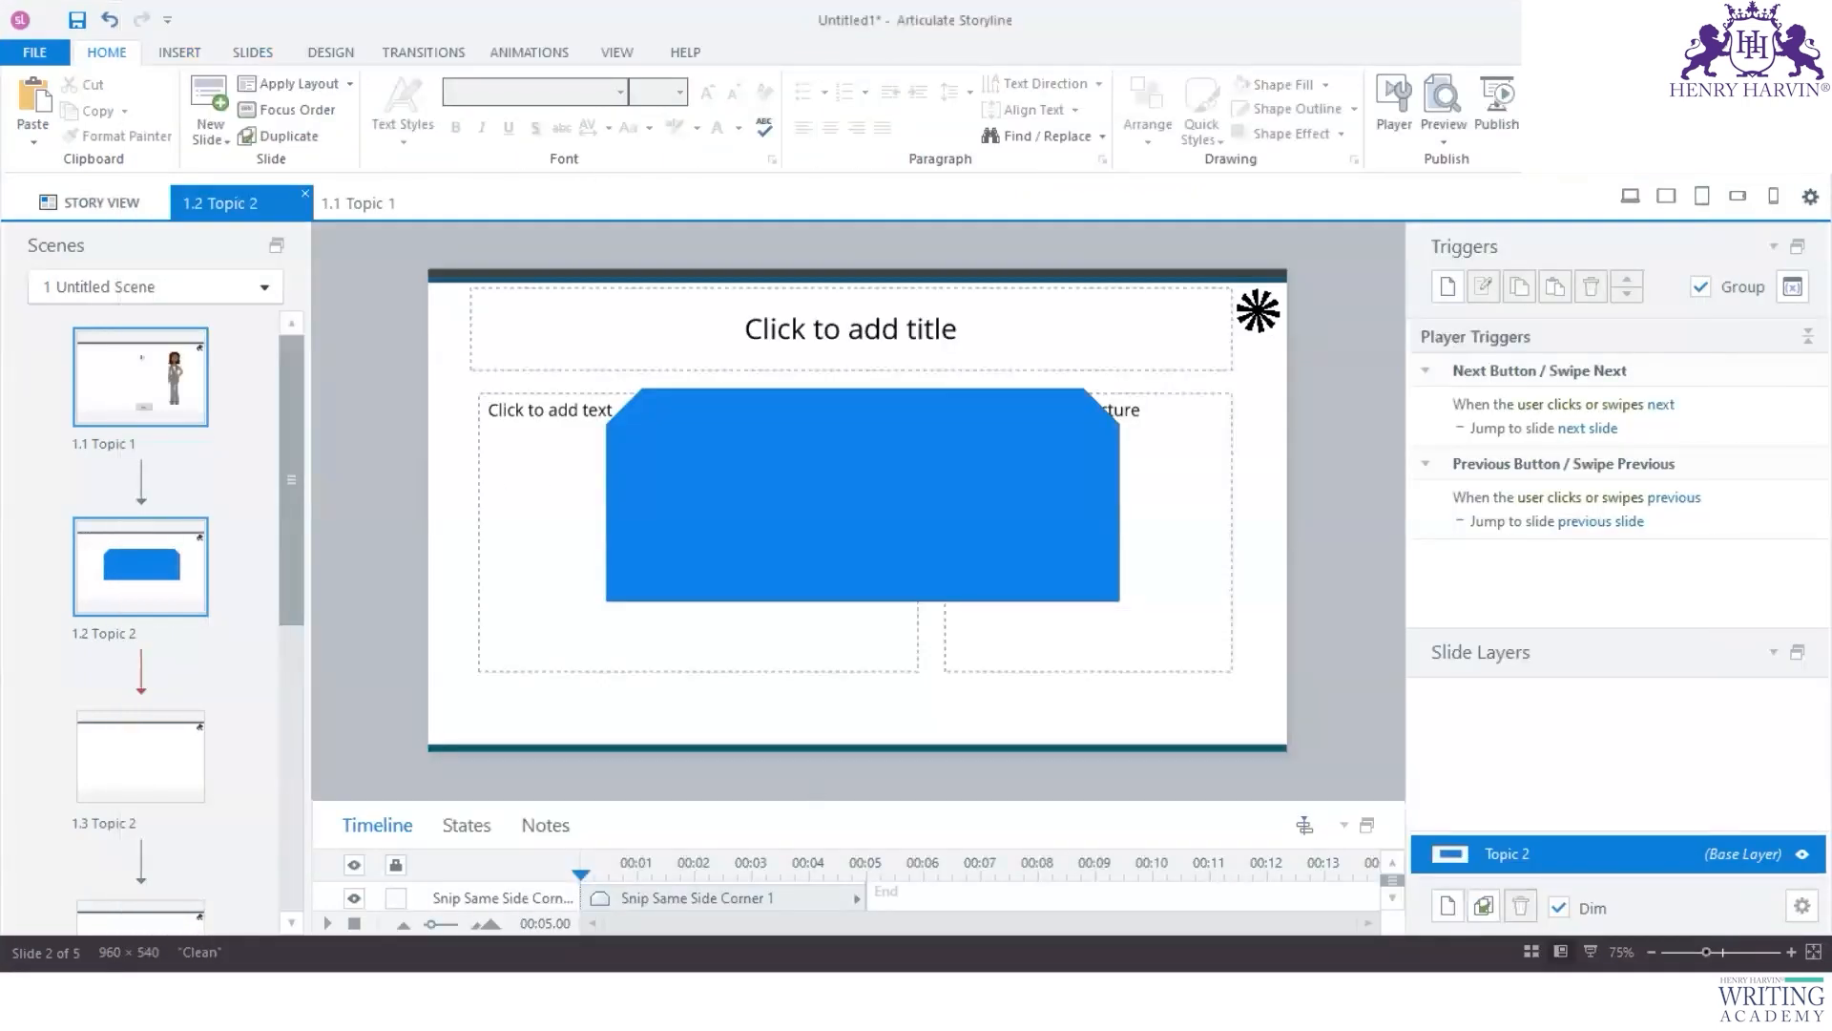
mouse_move(1131, 972)
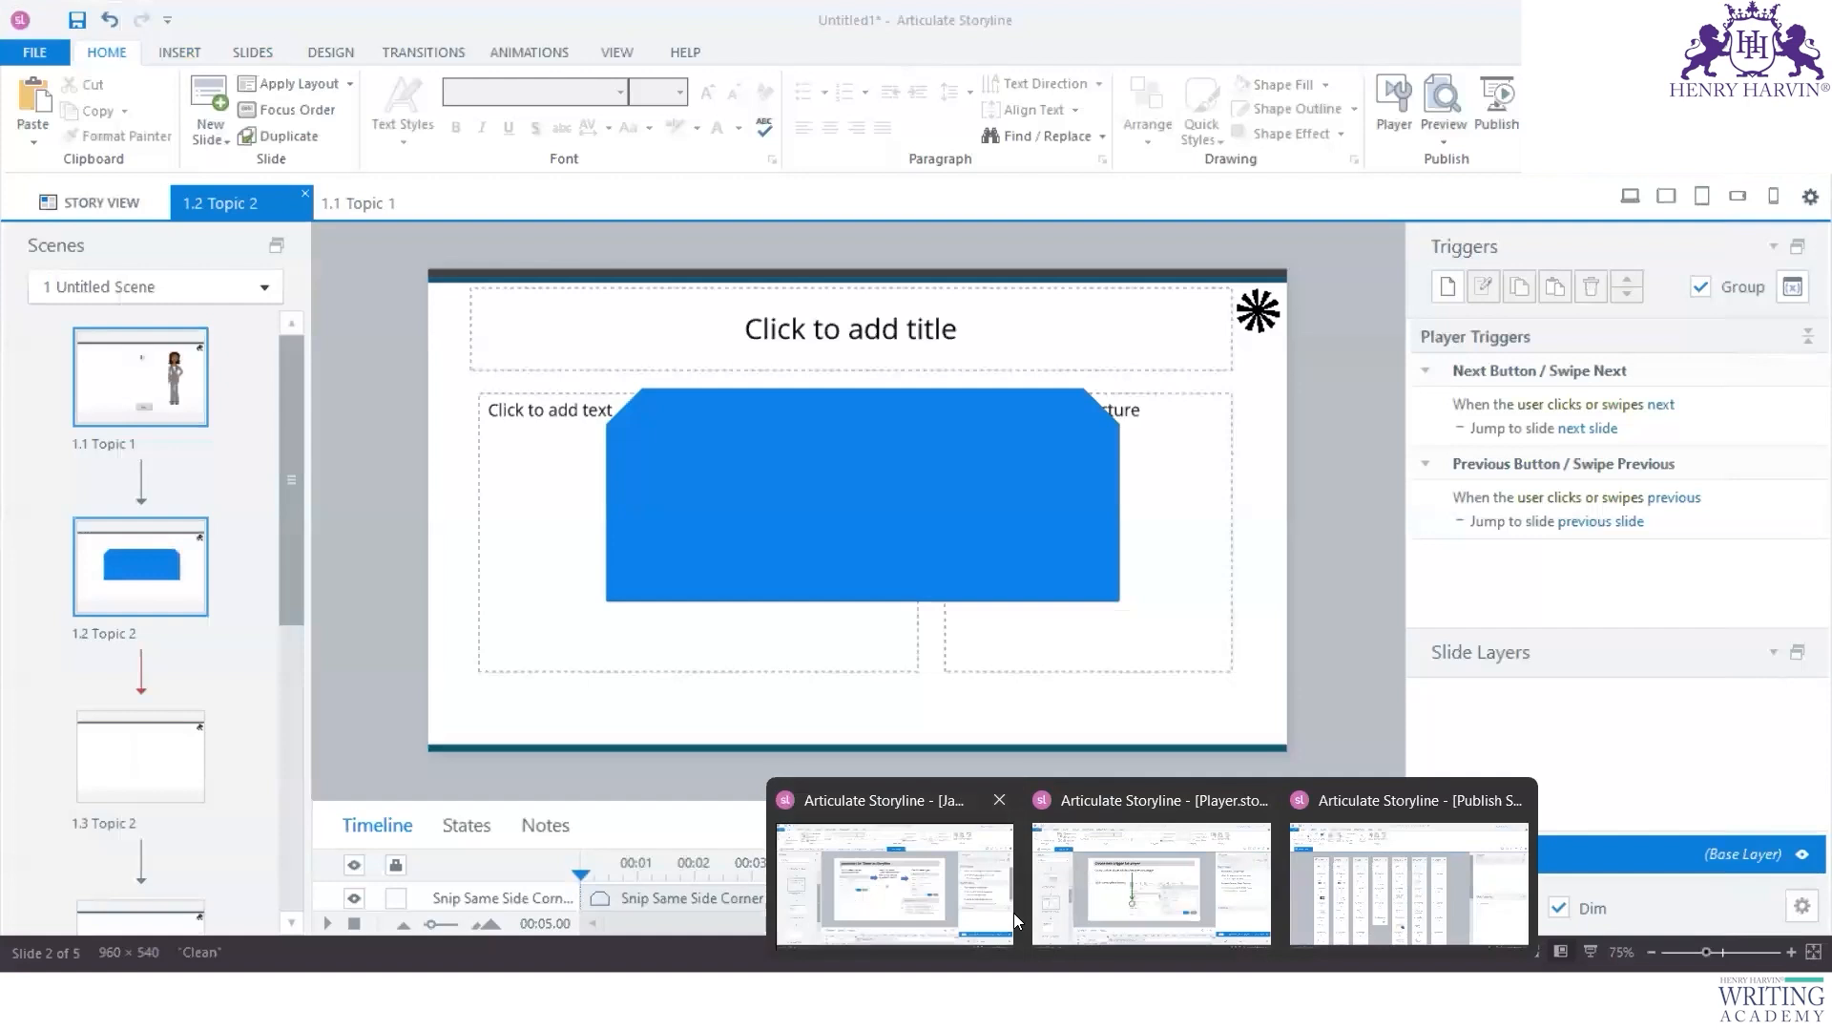
click(894, 883)
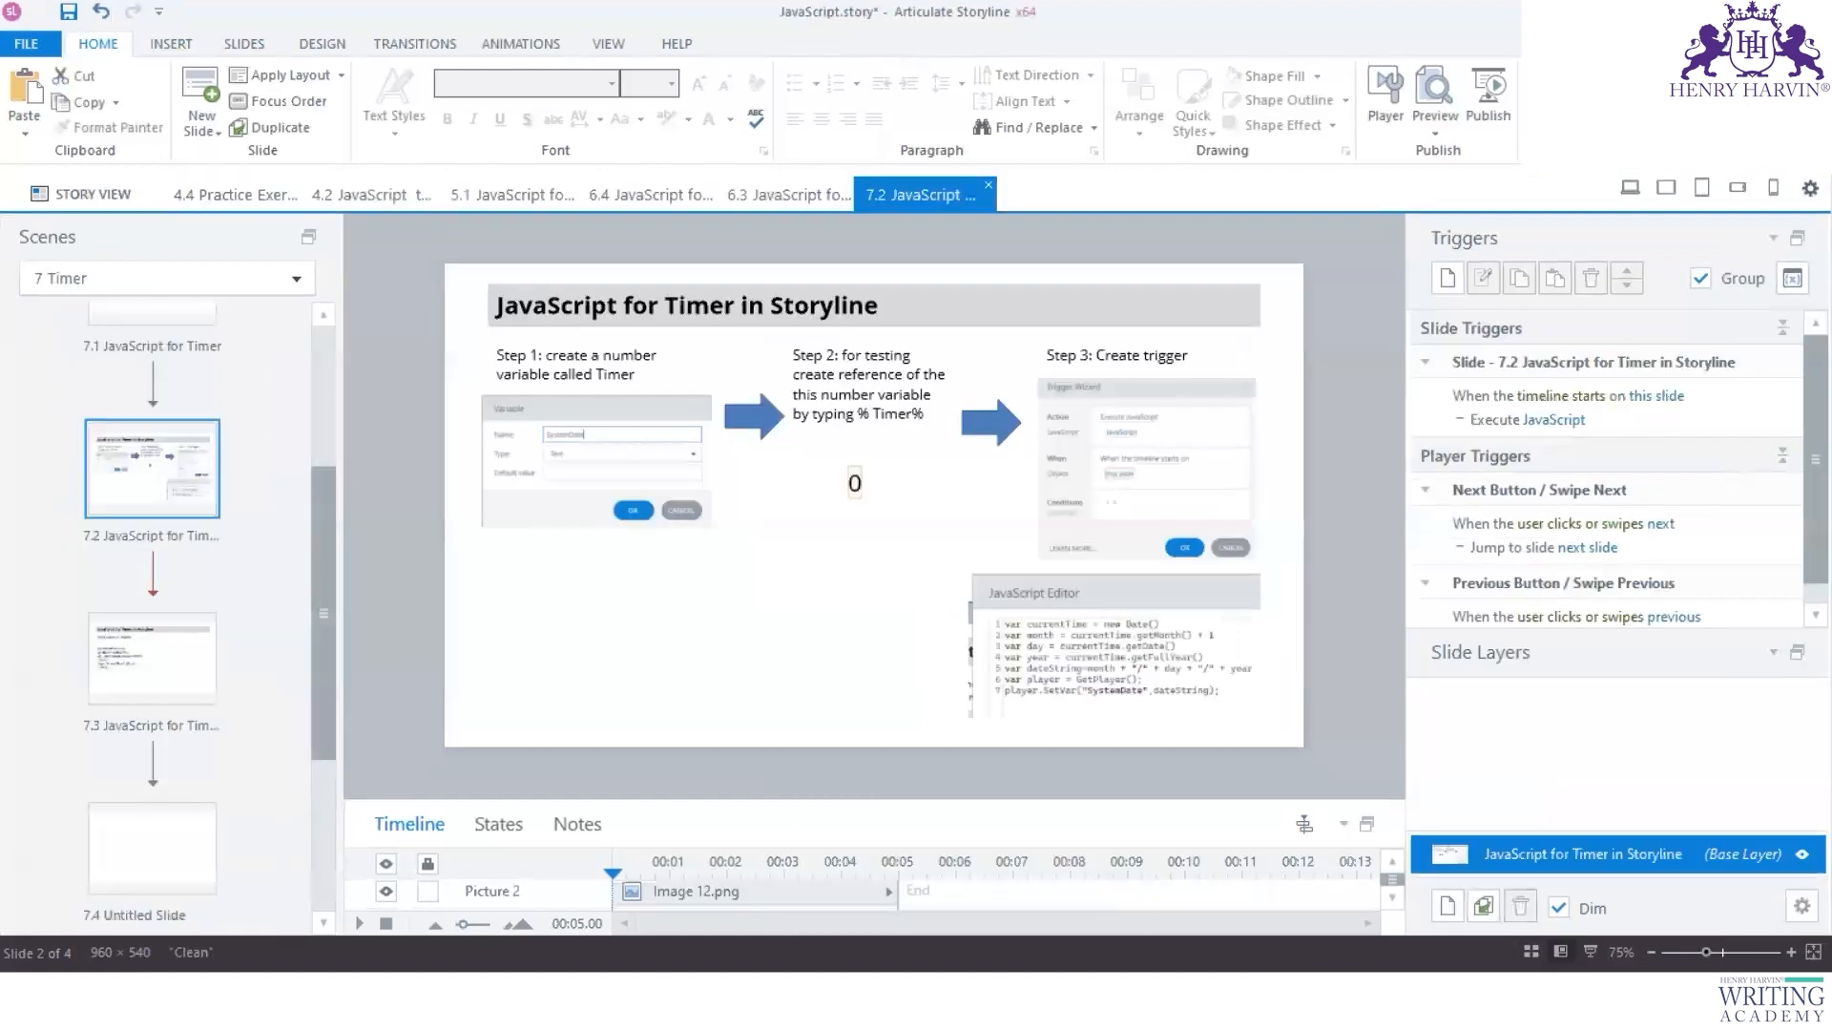
click(1152, 882)
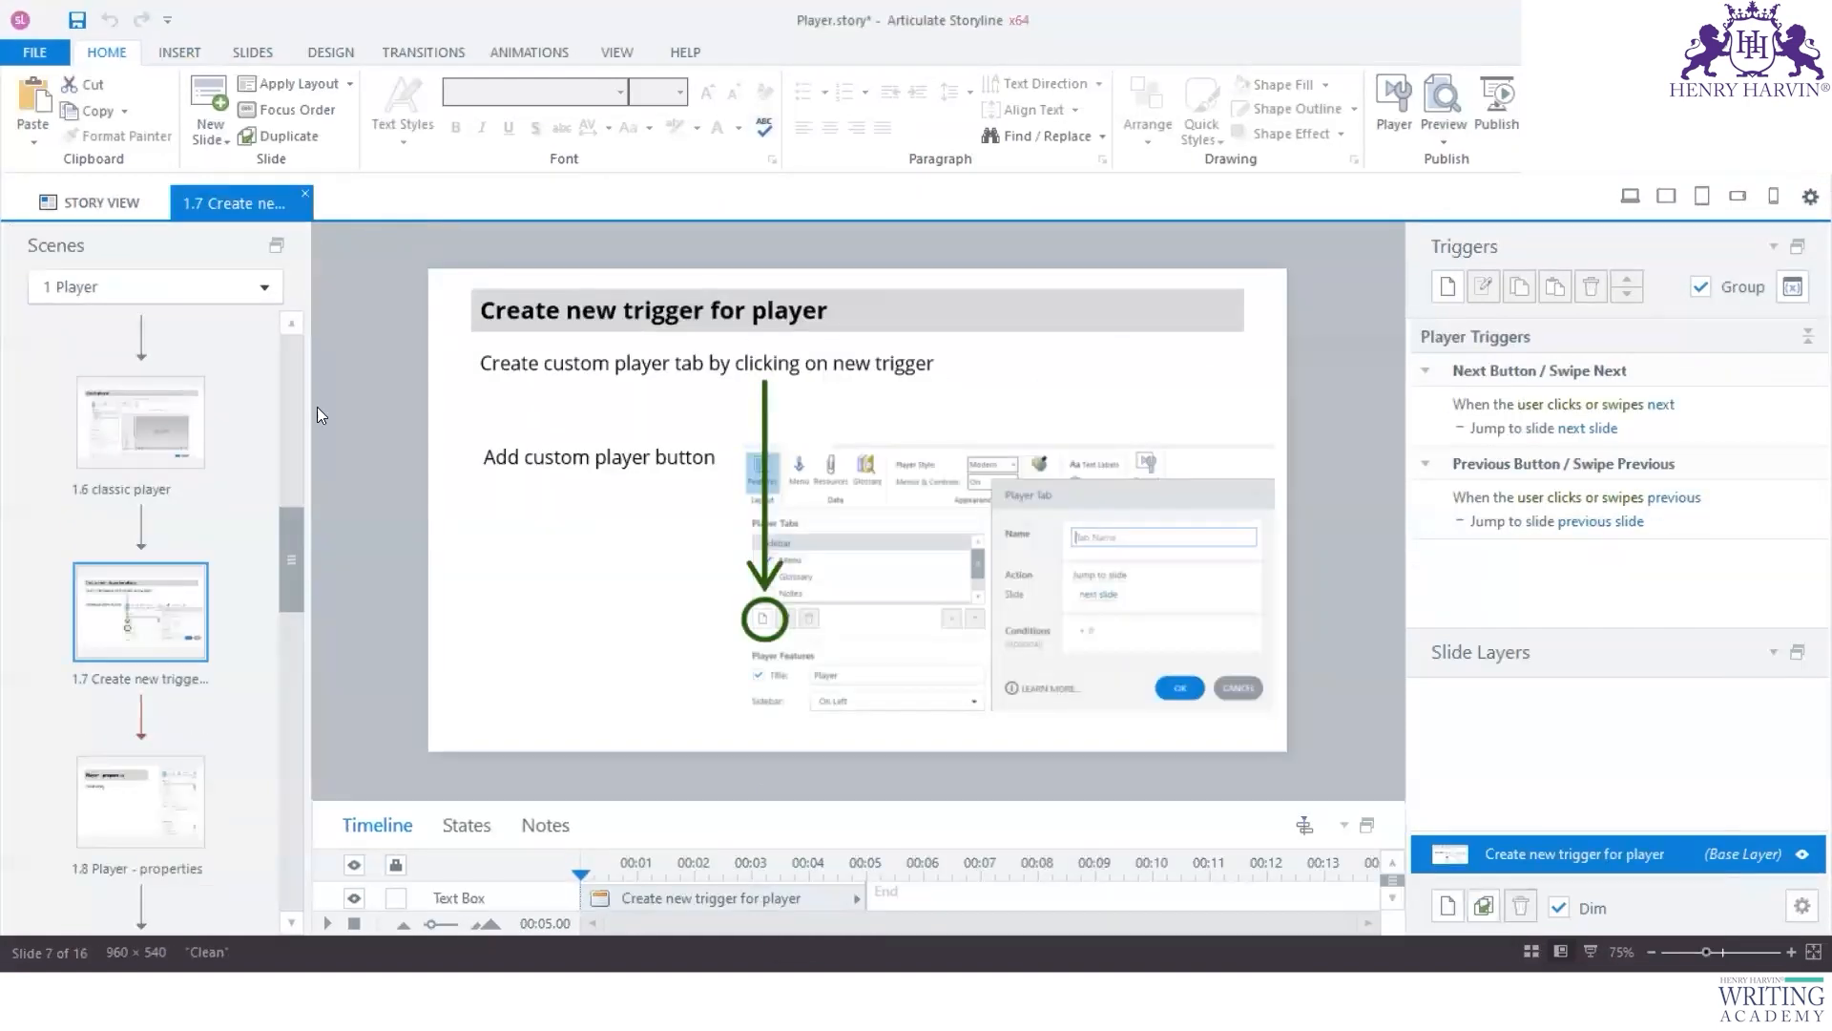
Step: Open slide 1.9 Glossary in the Player scene
scroll(163, 621, down, 7)
scroll(162, 621, up, 4)
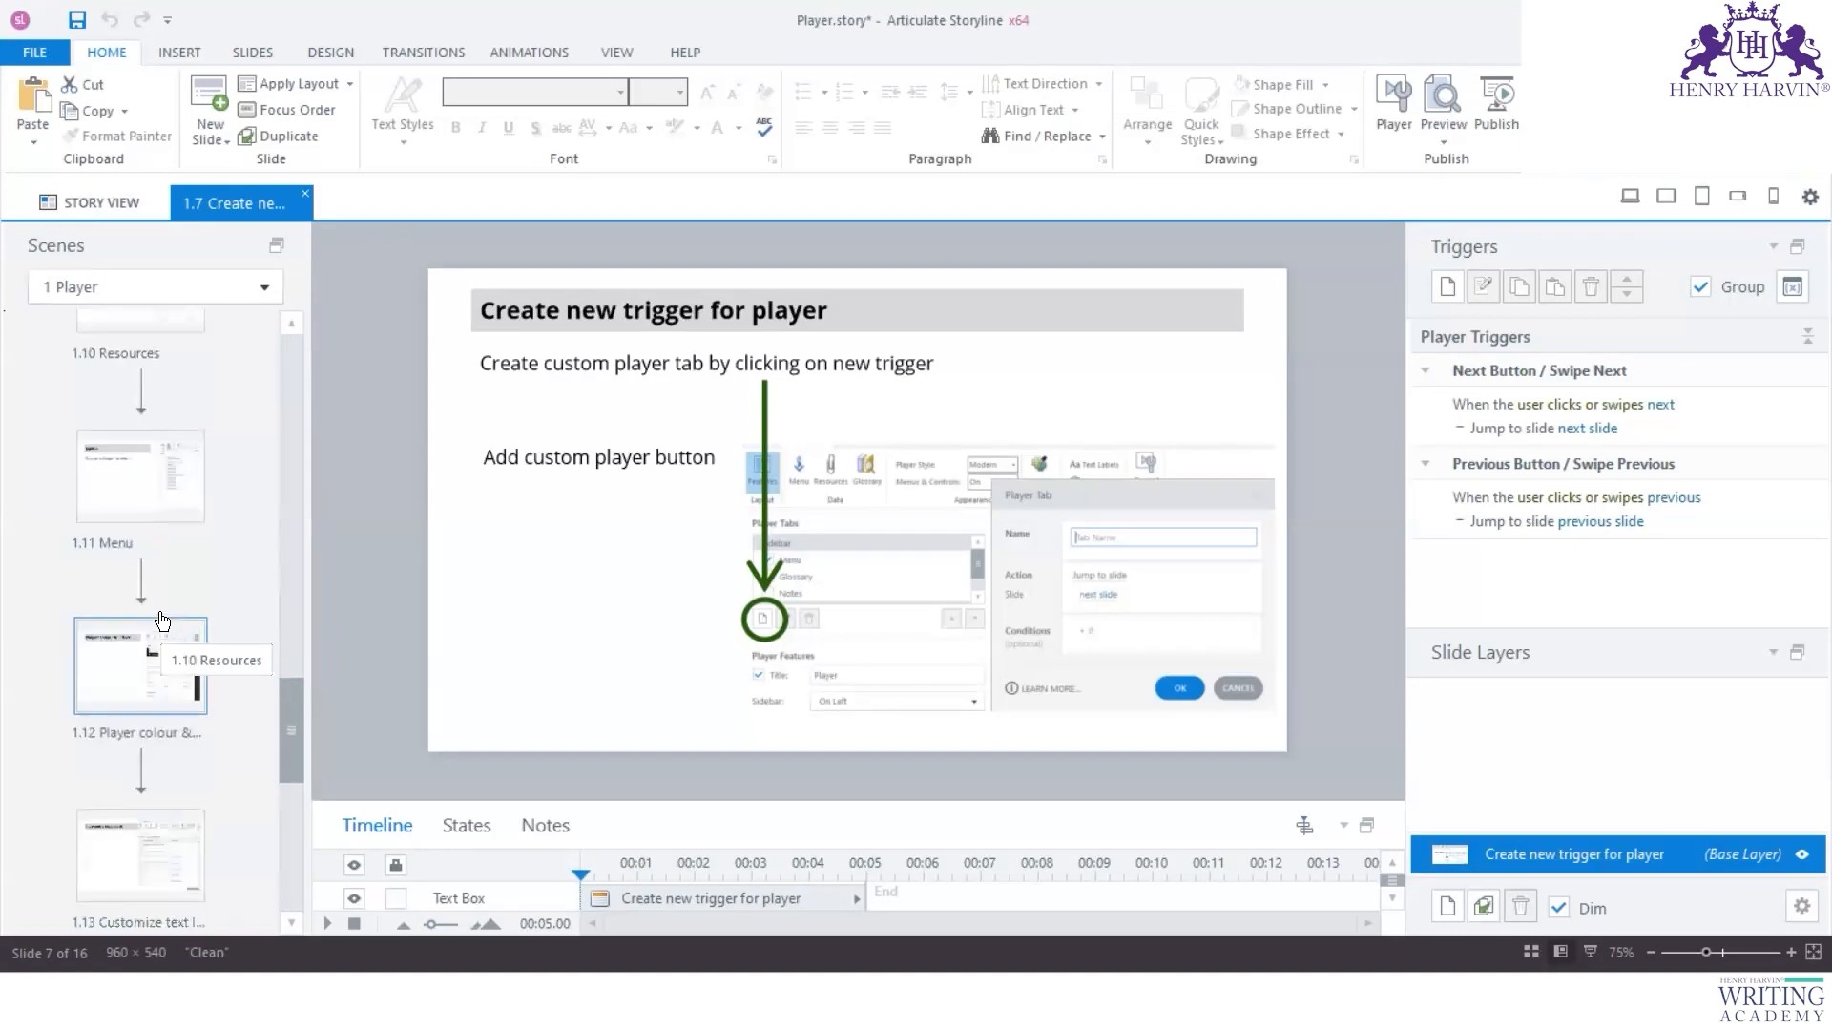
click(131, 600)
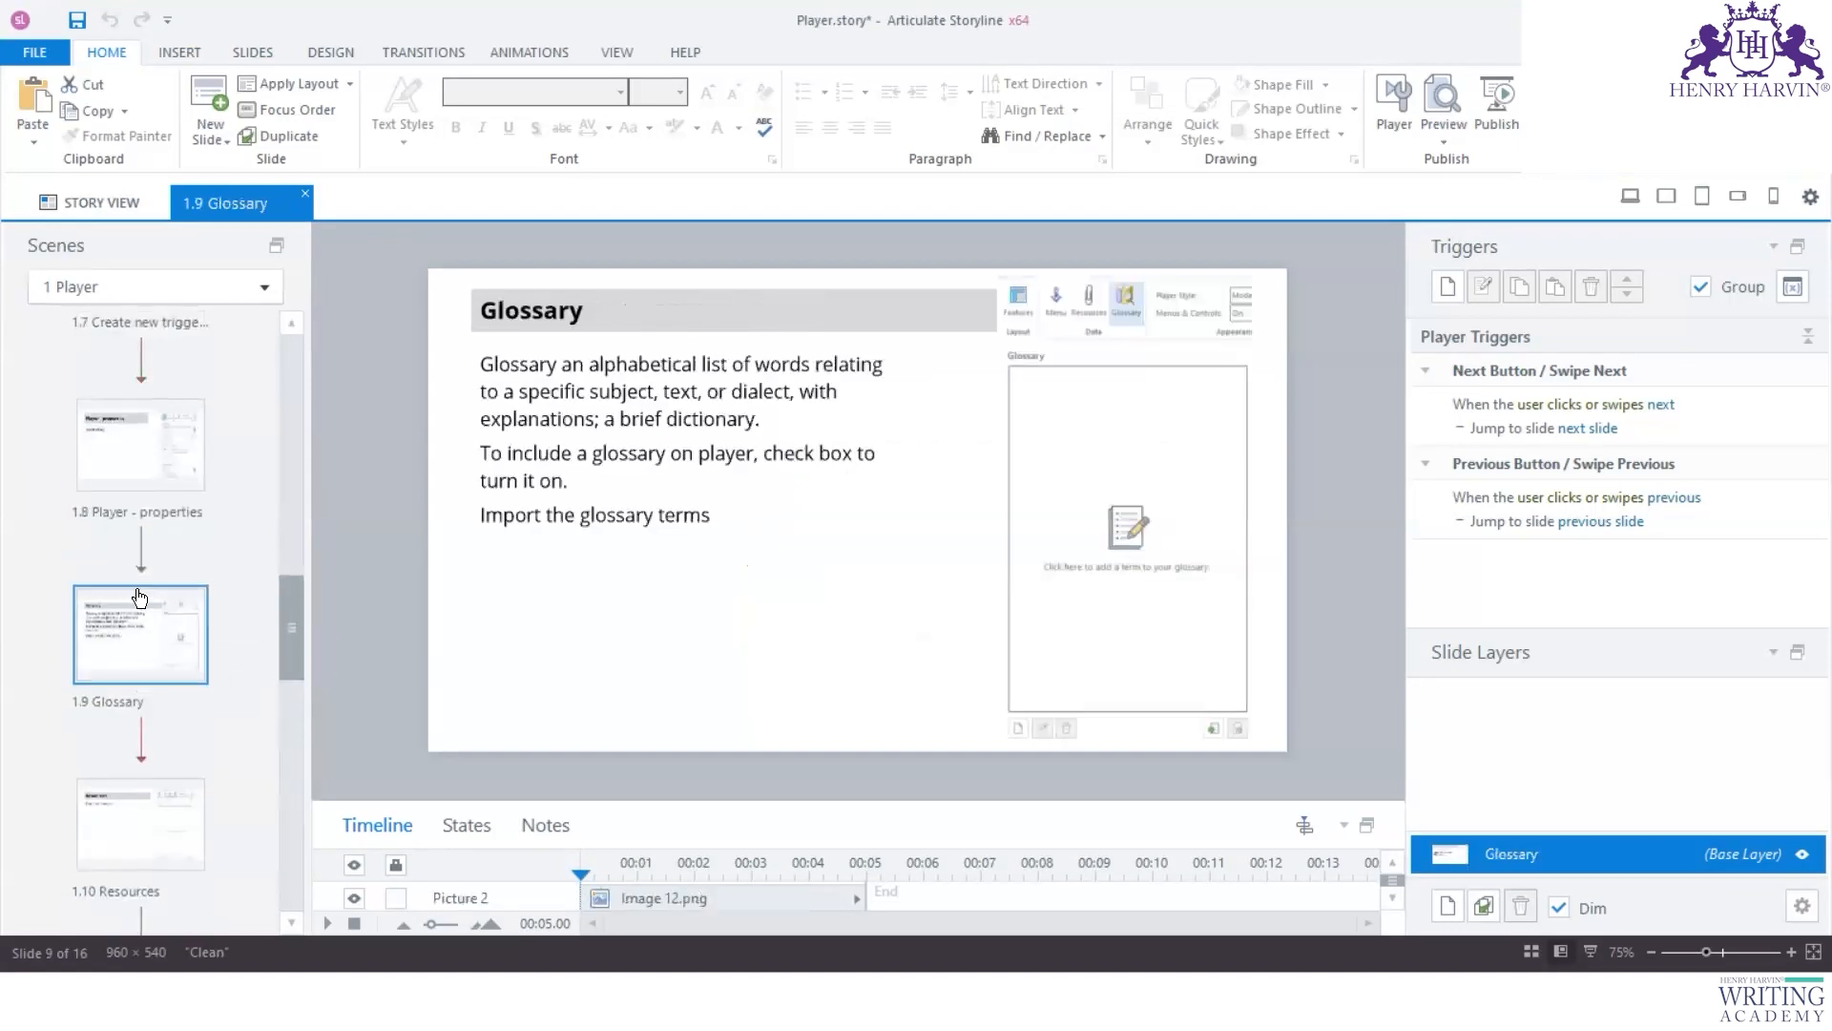
Step: Review the player slides one by one, from Player - properties through Glossary, Resources, Menu and Player colour & Effect to Customize text labels
click(143, 447)
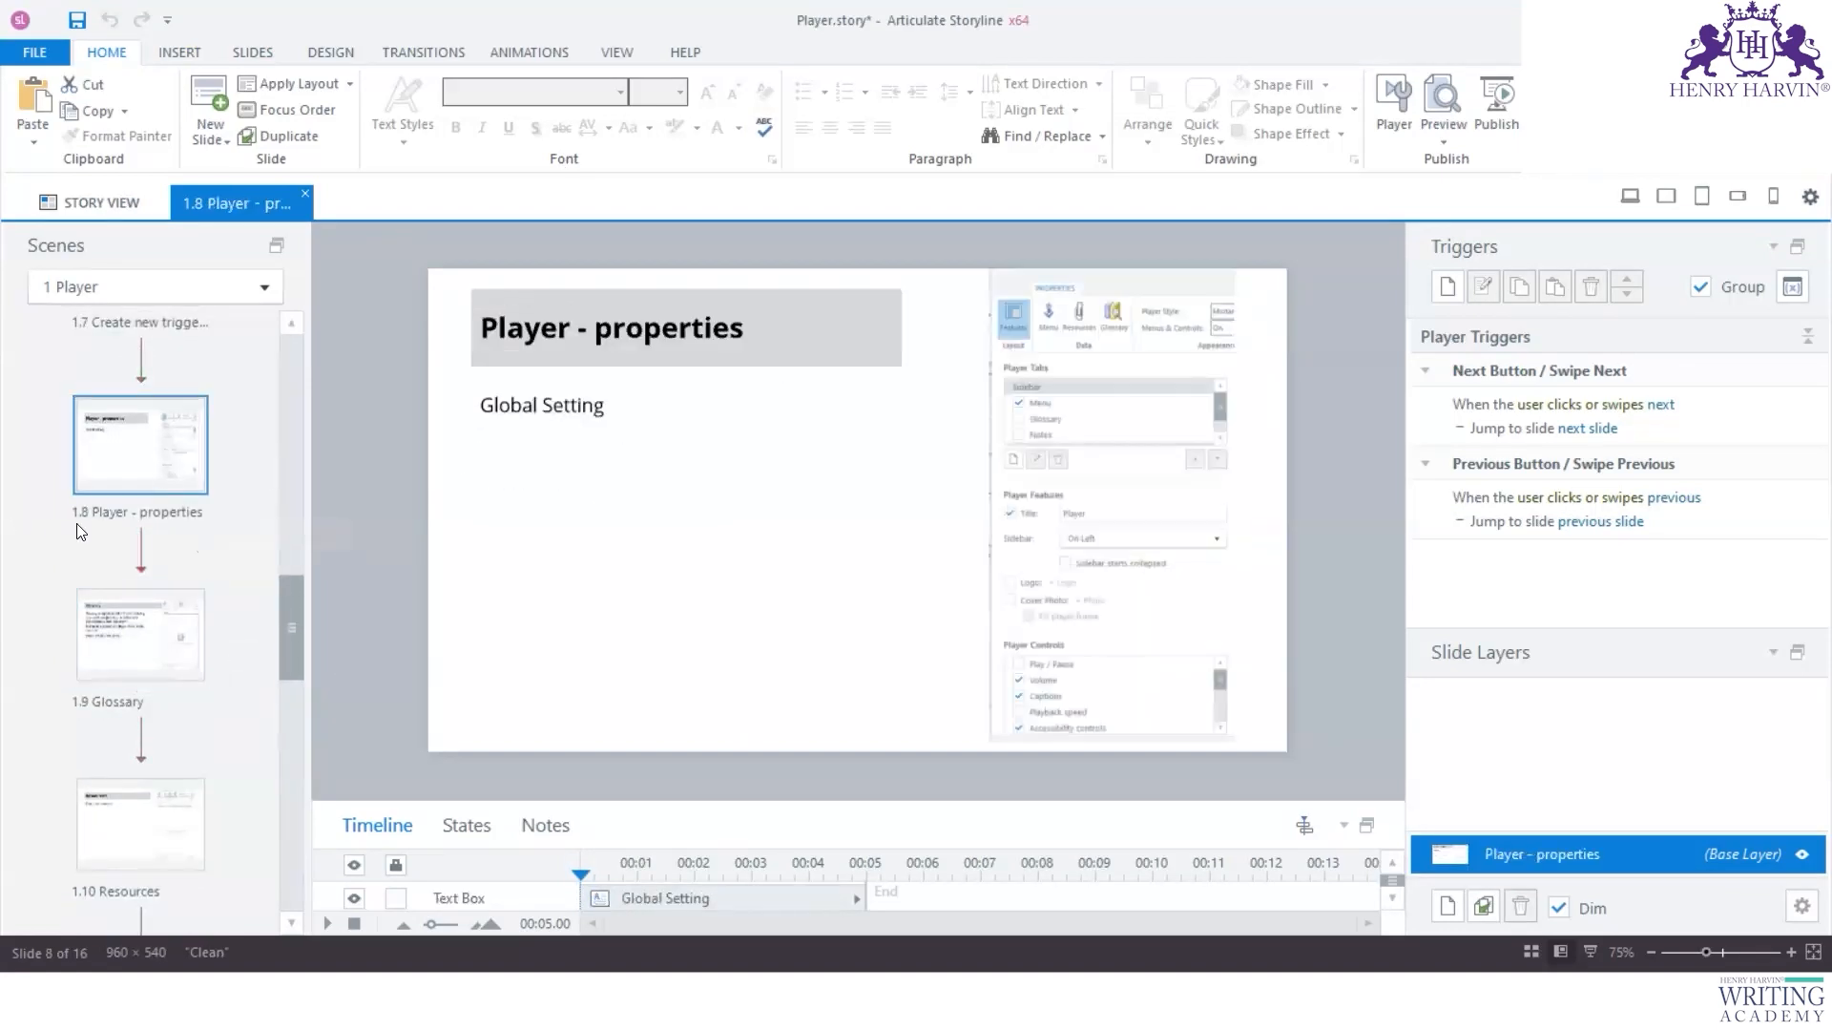
click(103, 607)
scroll(103, 607, down, 2)
click(103, 607)
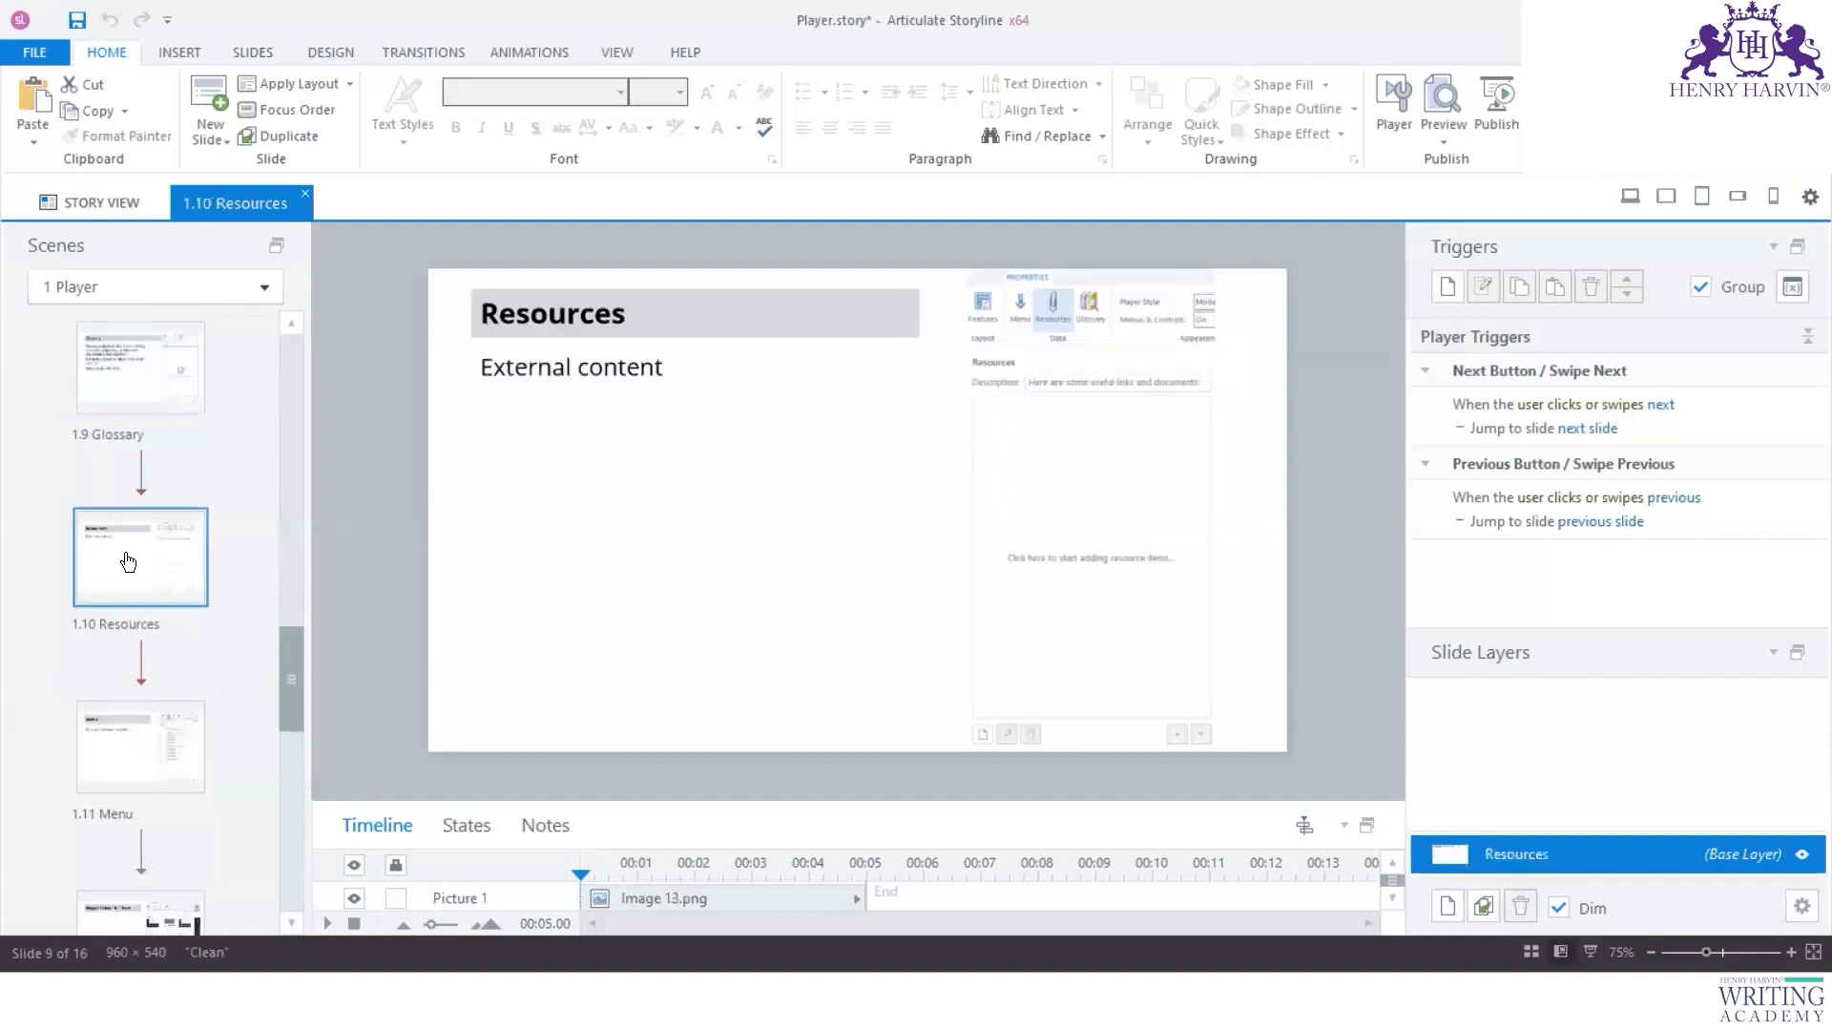
scroll(212, 639, down, 2)
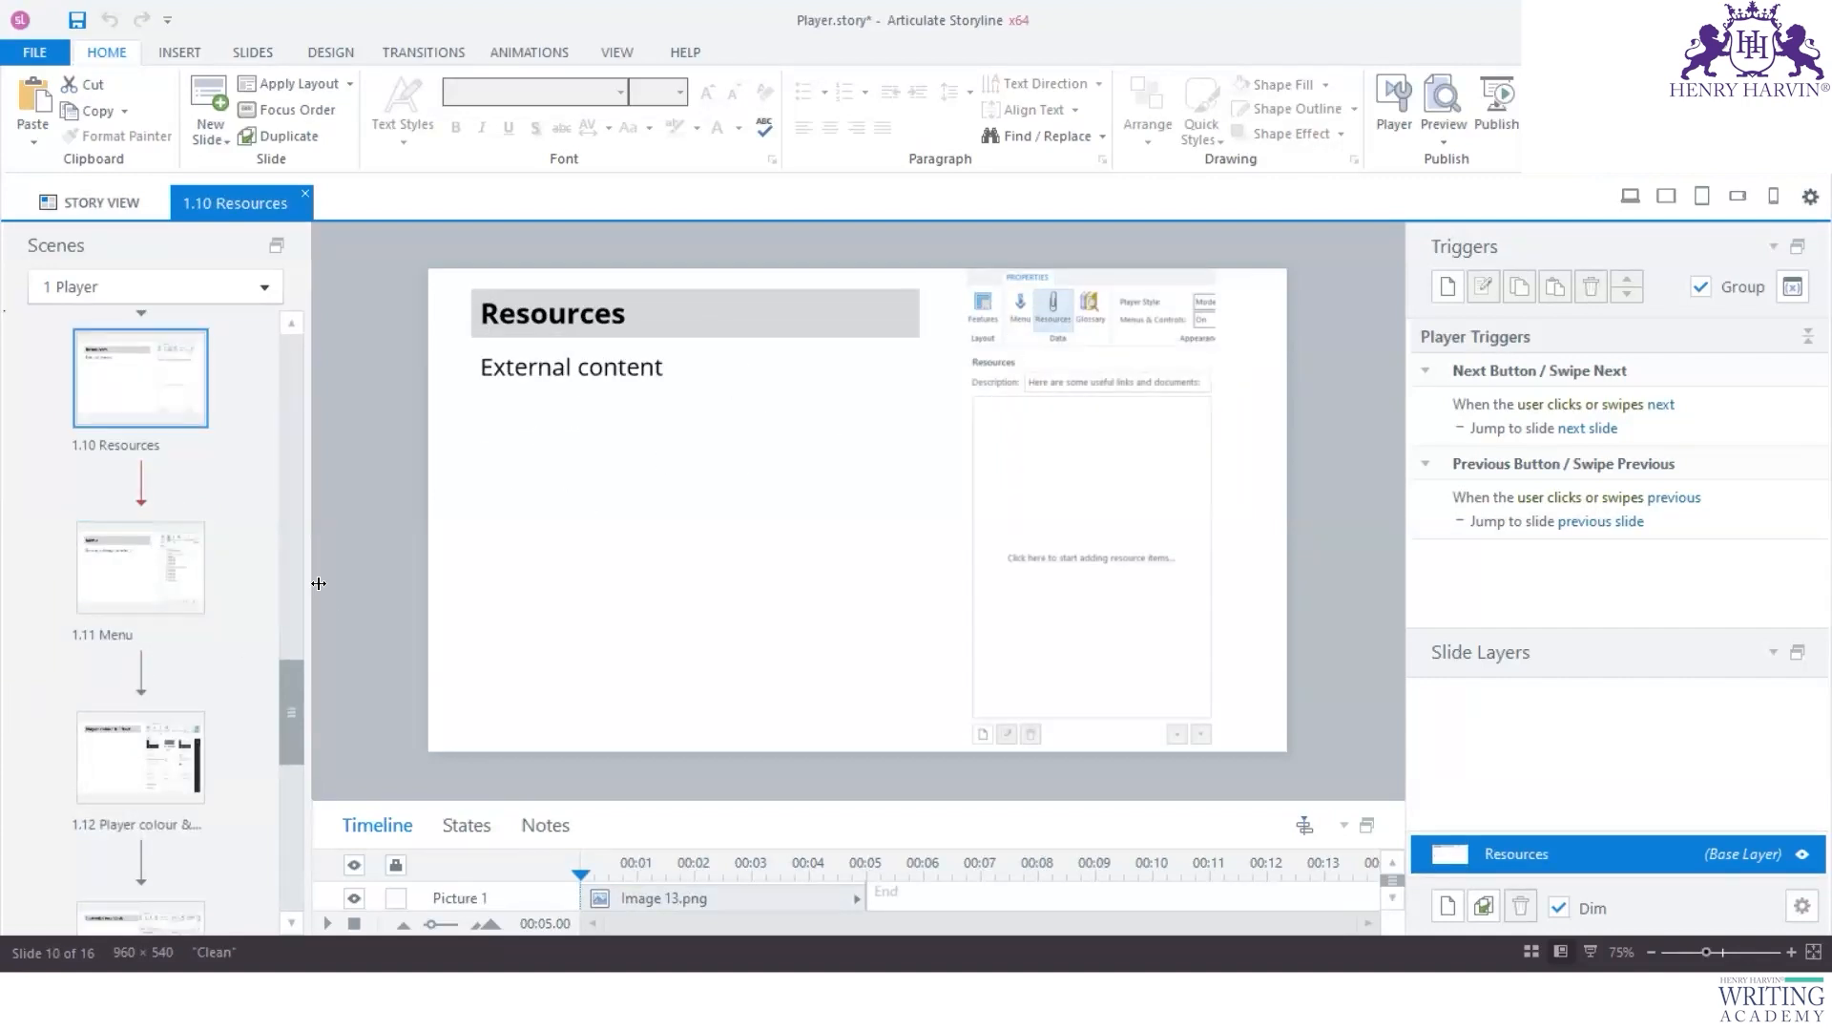
click(200, 549)
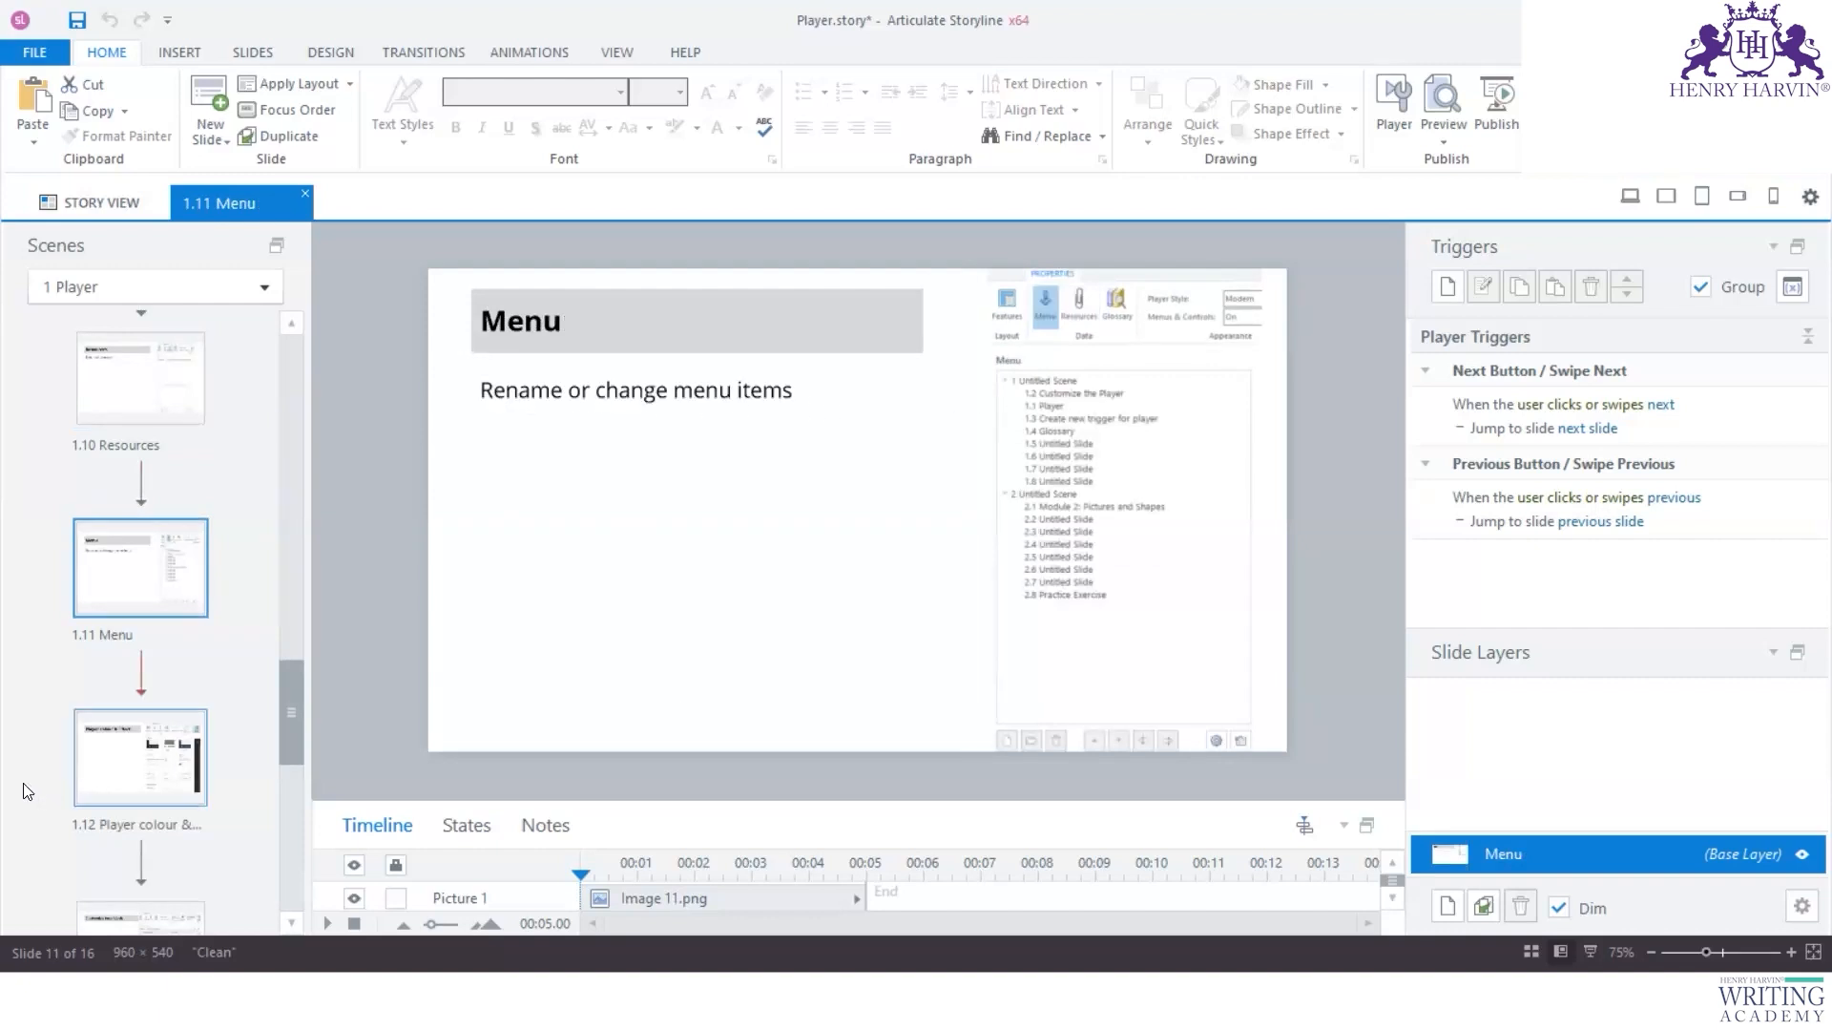
click(141, 746)
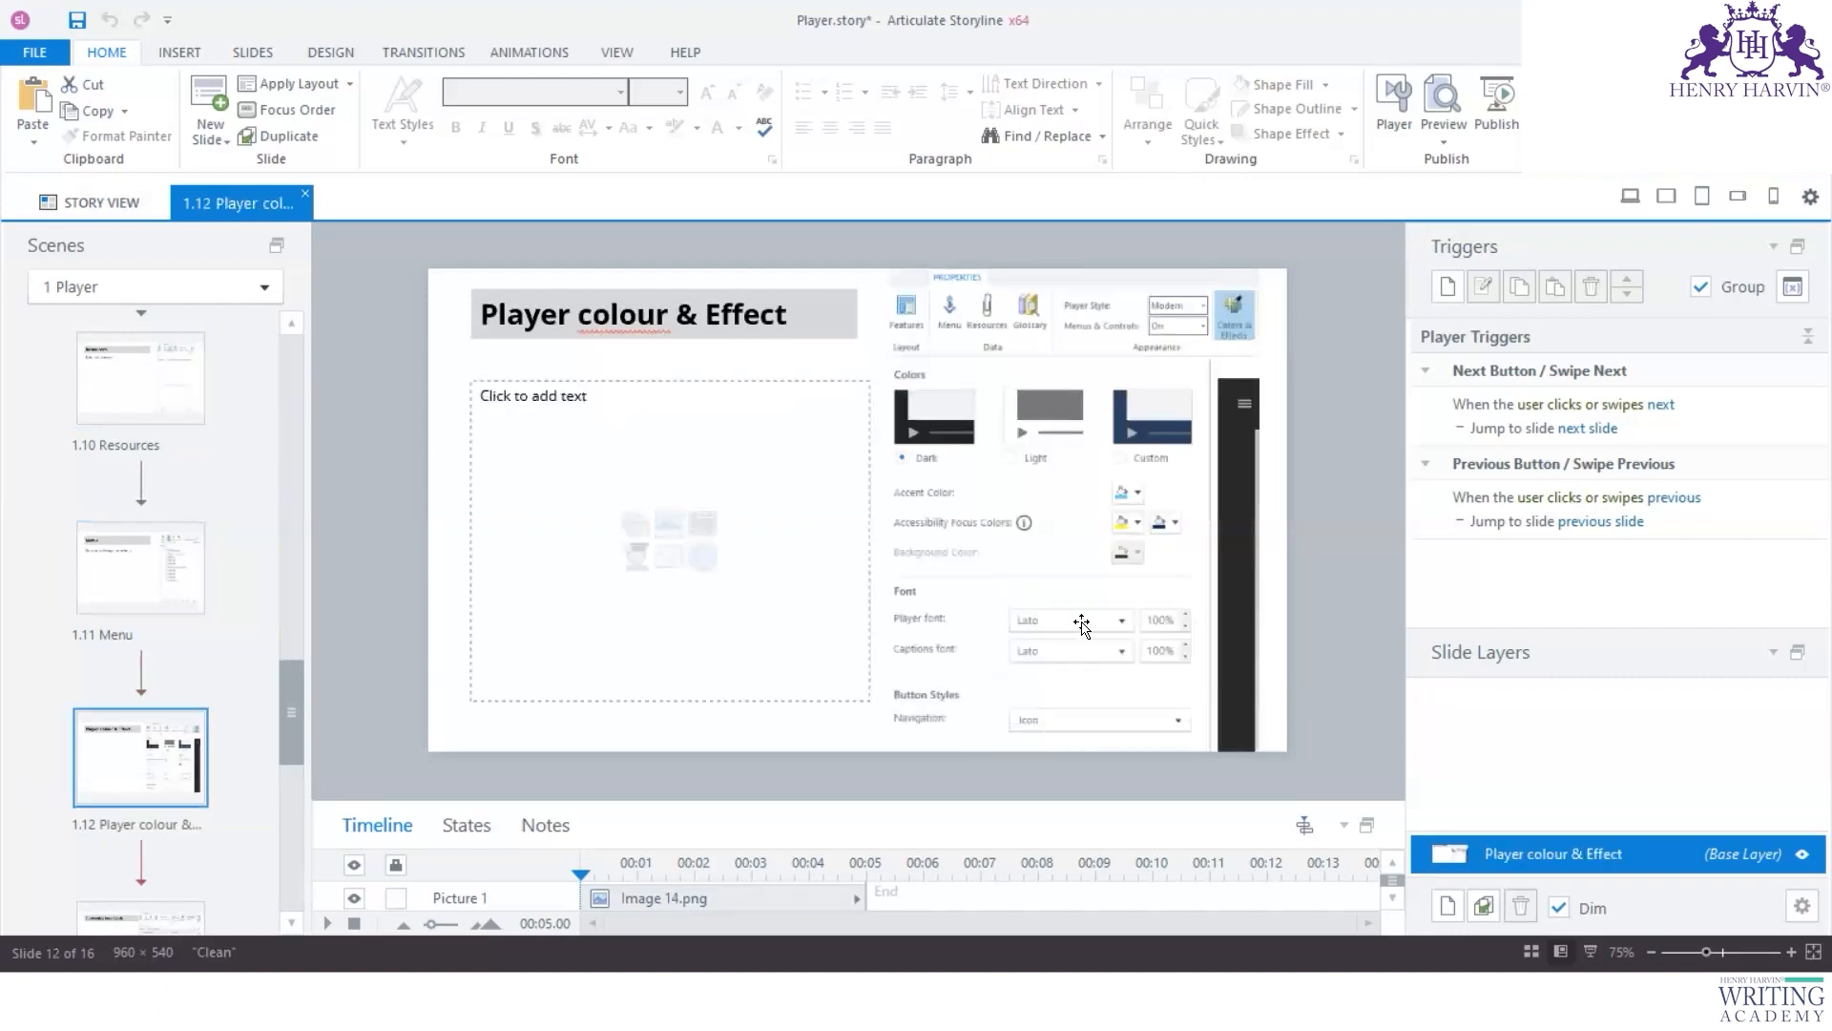
scroll(124, 746, down, 1)
scroll(124, 746, down, 2)
click(145, 702)
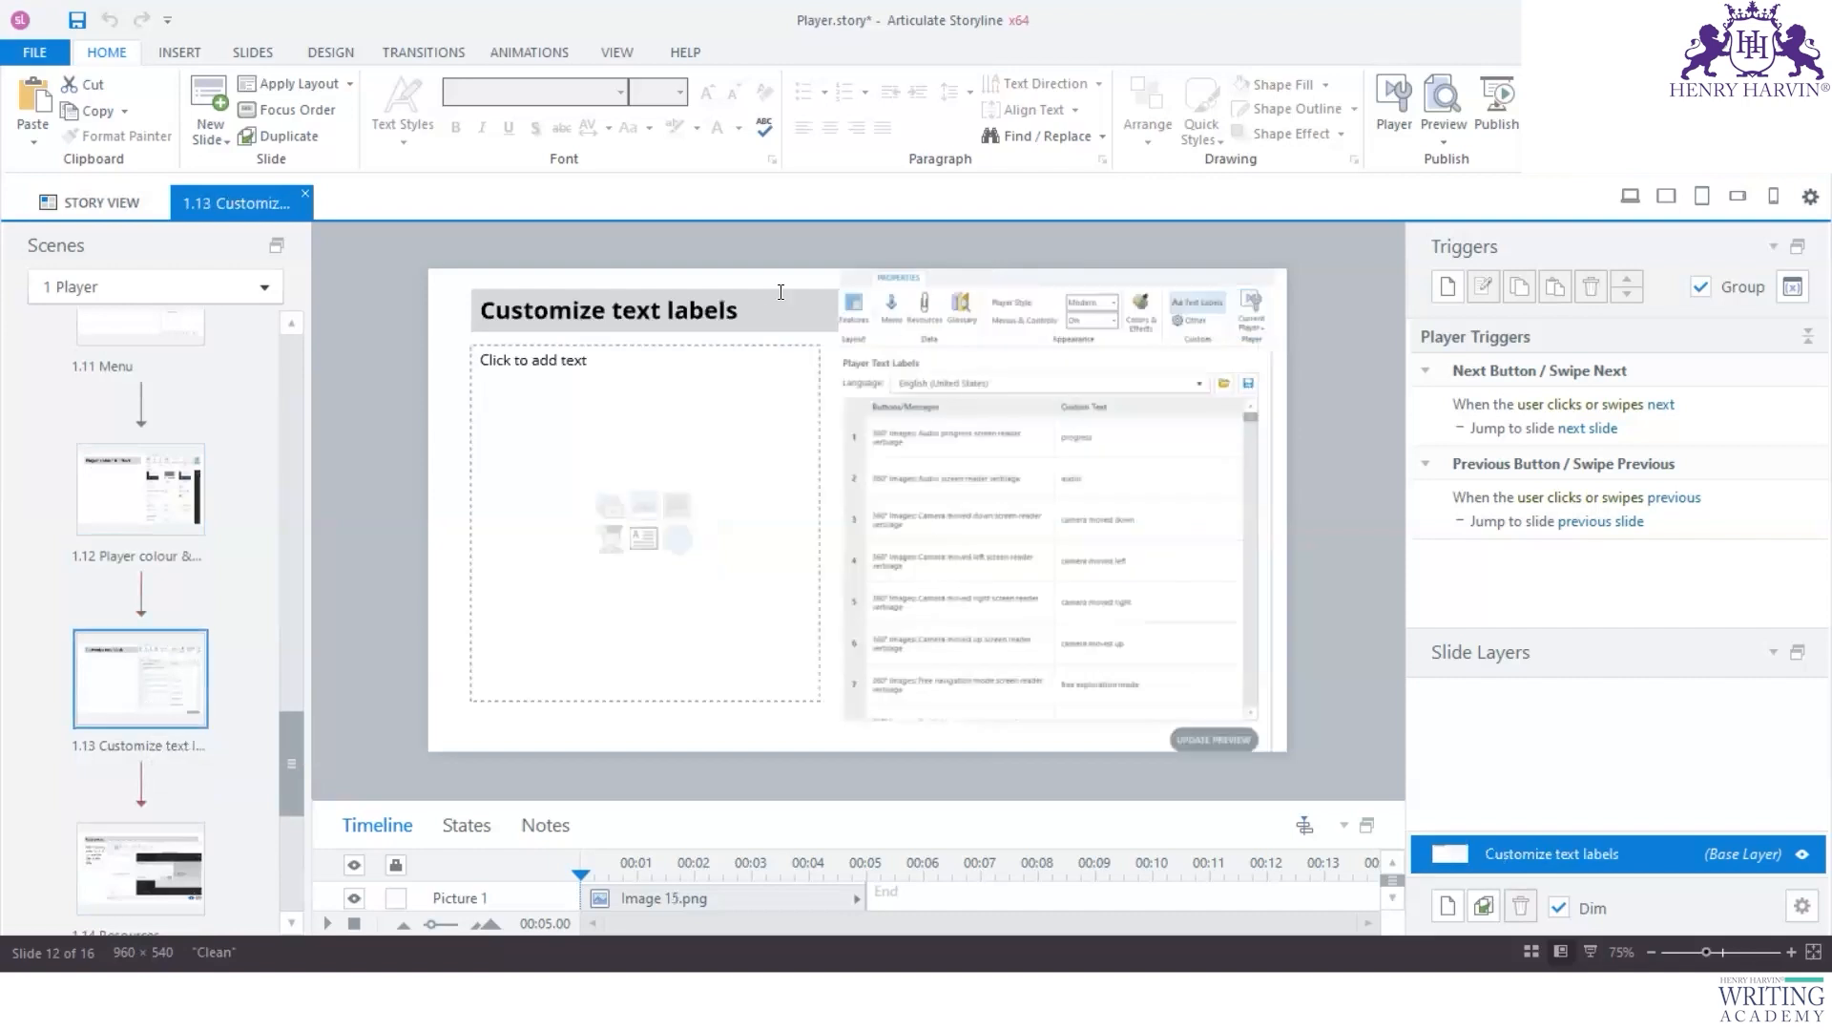
scroll(145, 646, down, 2)
click(152, 659)
click(187, 492)
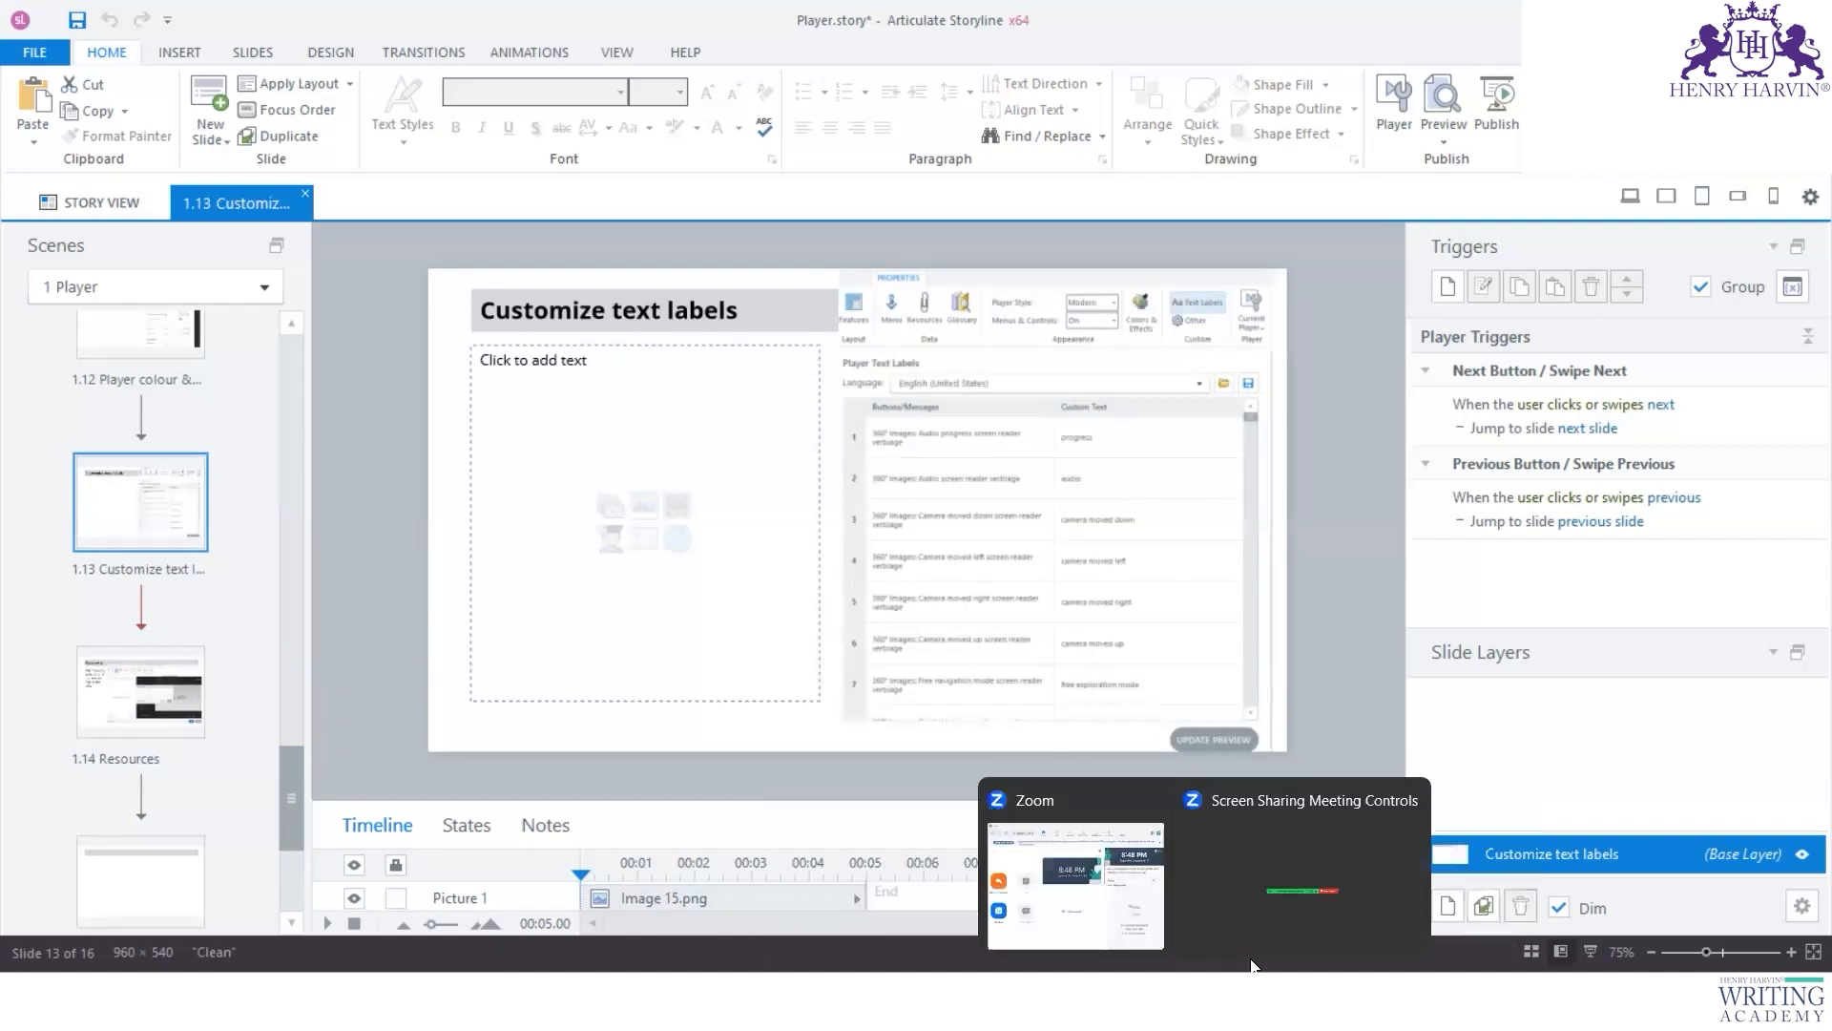
Step: Open the player properties, check the available player controls and display the player text labels
click(1441, 139)
click(1406, 137)
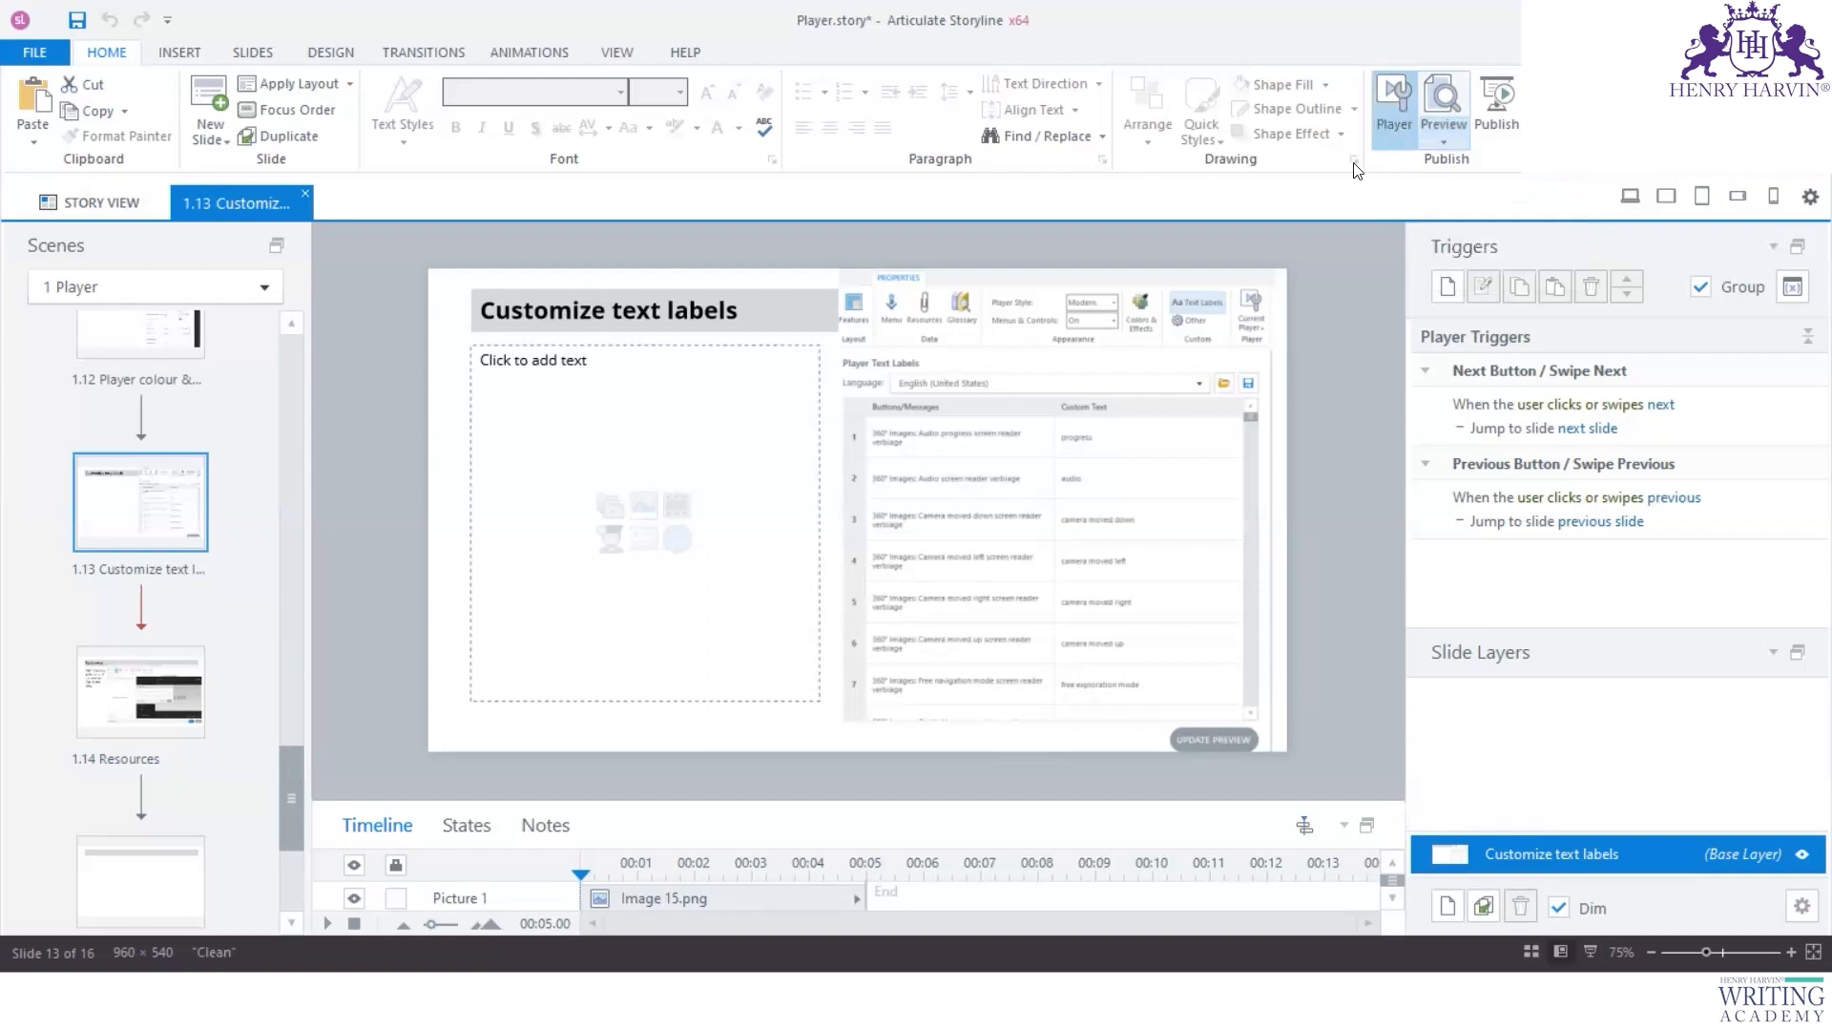
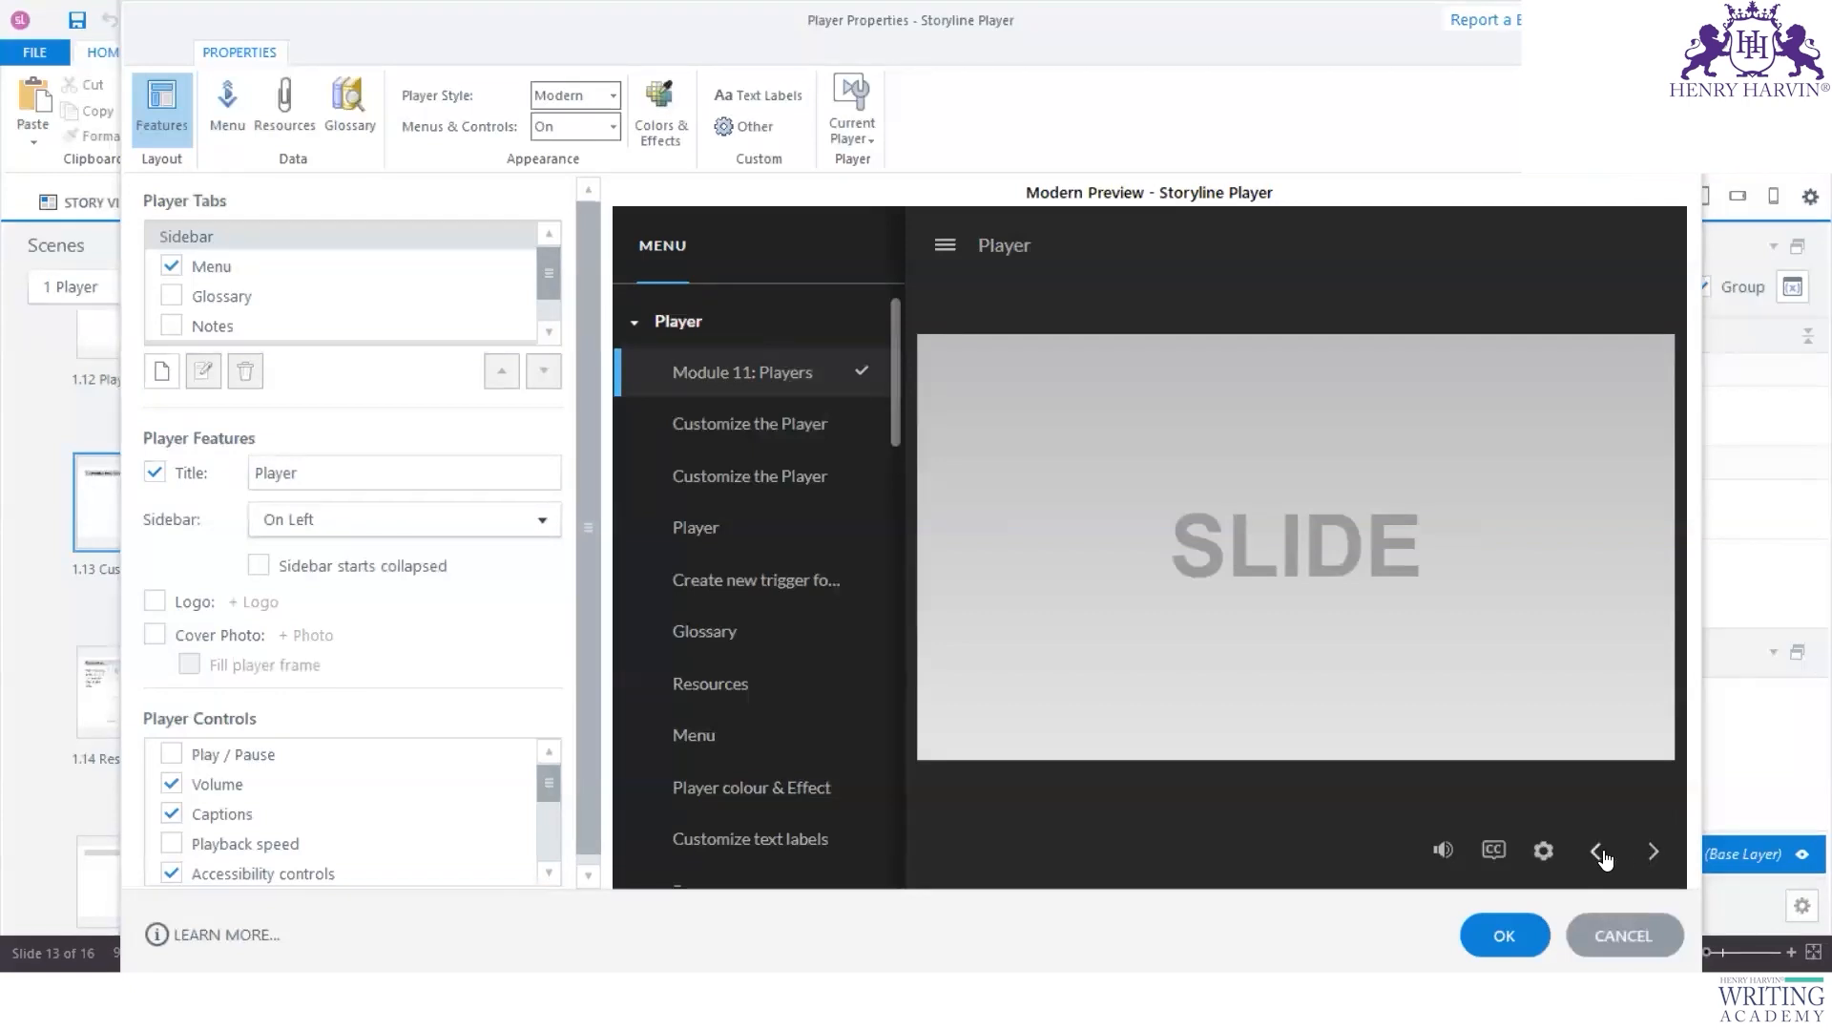
scroll(552, 807, down, 3)
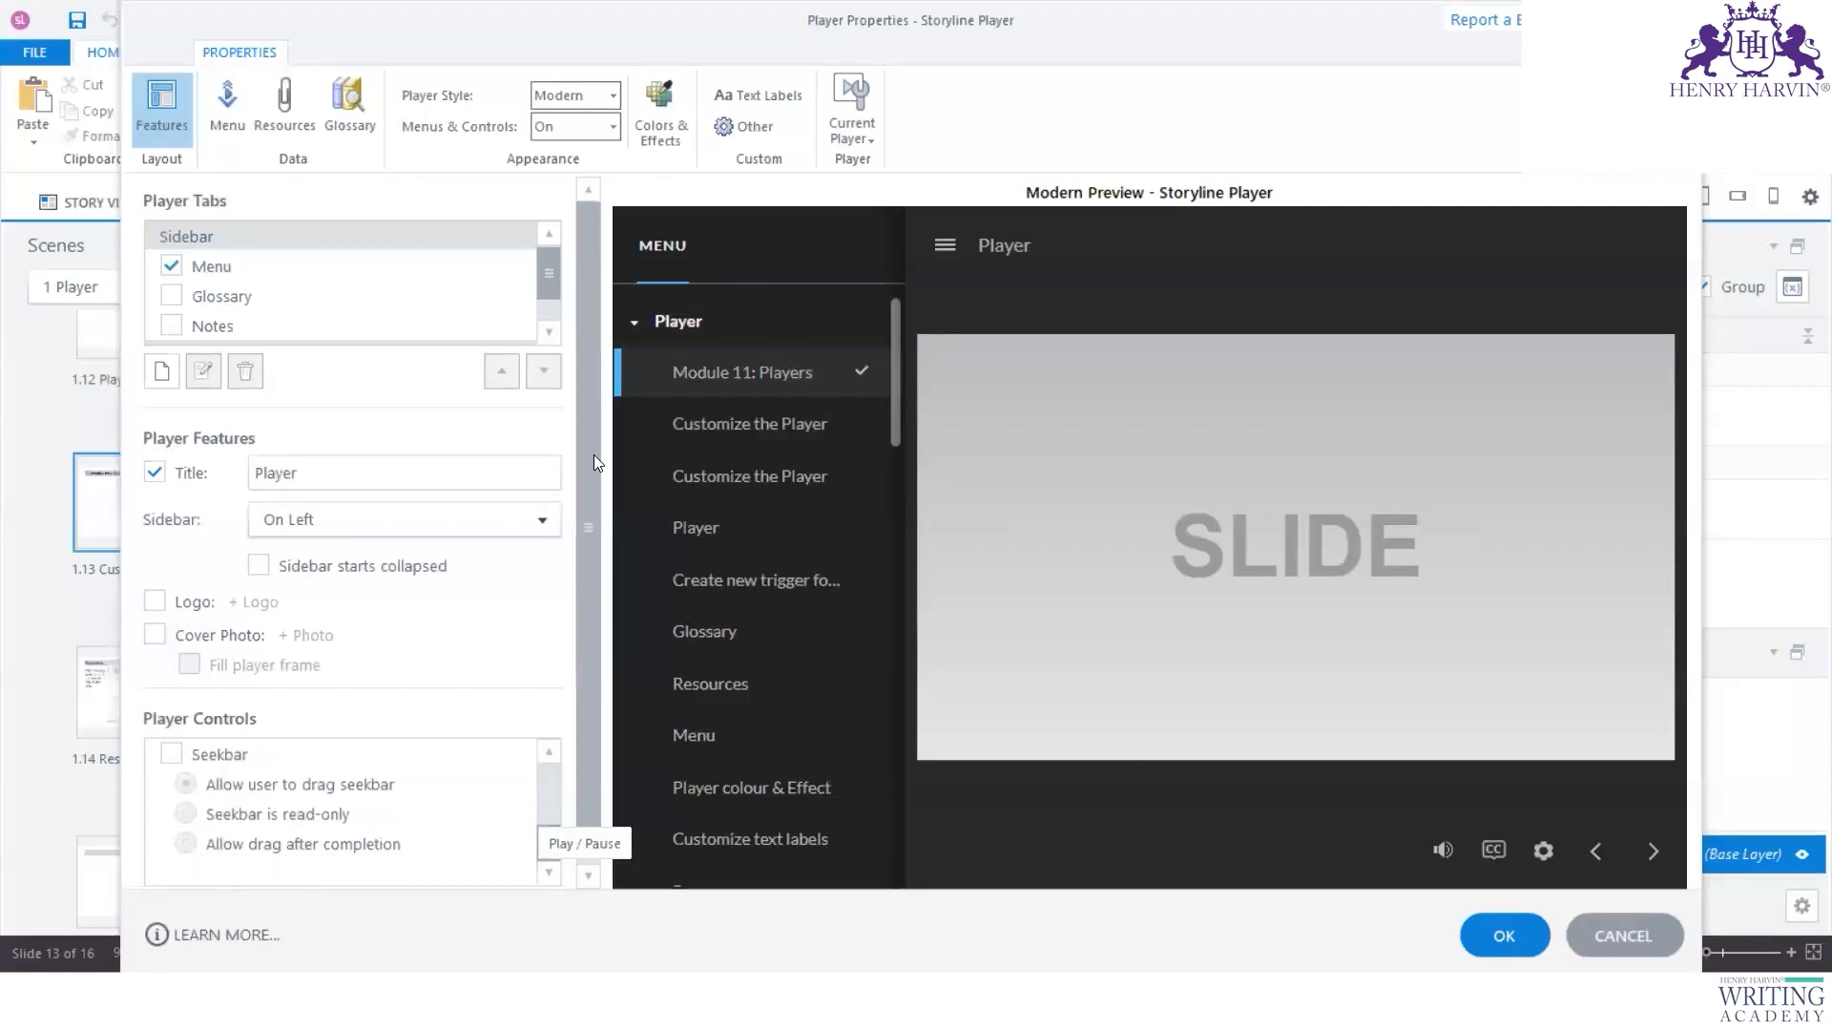
click(781, 99)
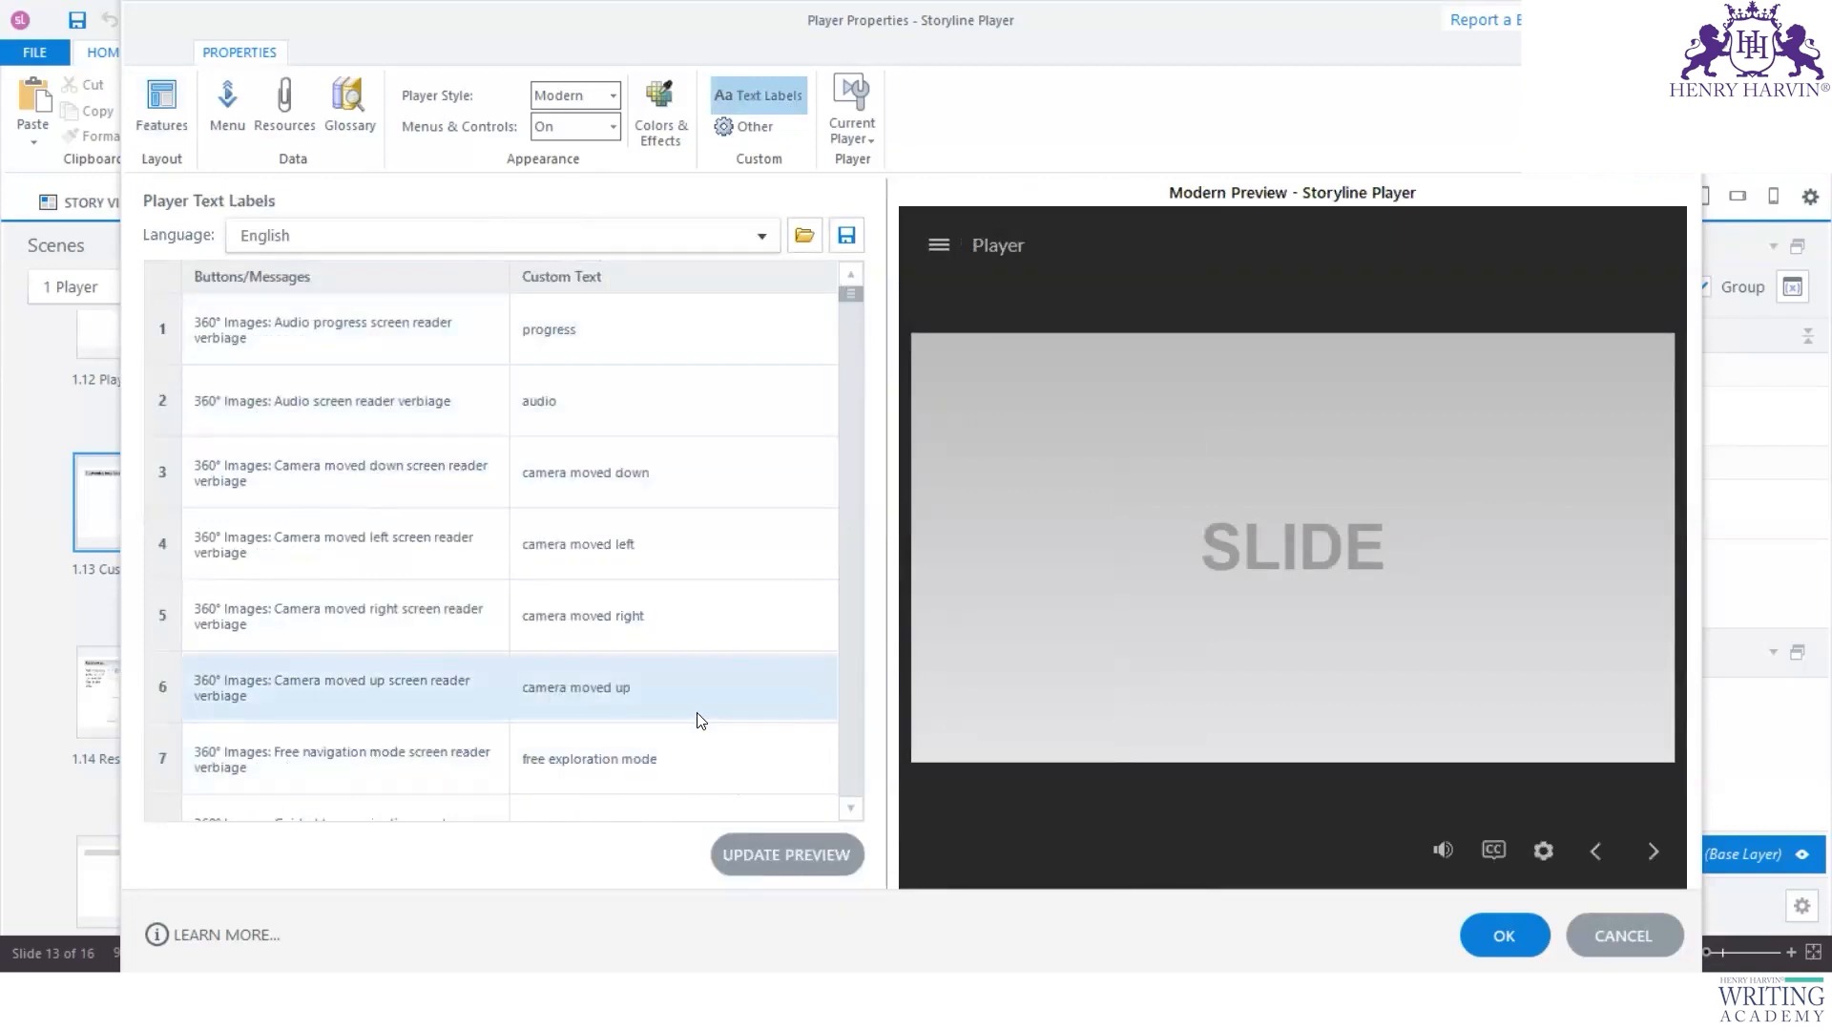
Step: Look through the list of player button and message labels with their custom texts
scroll(689, 559, down, 2)
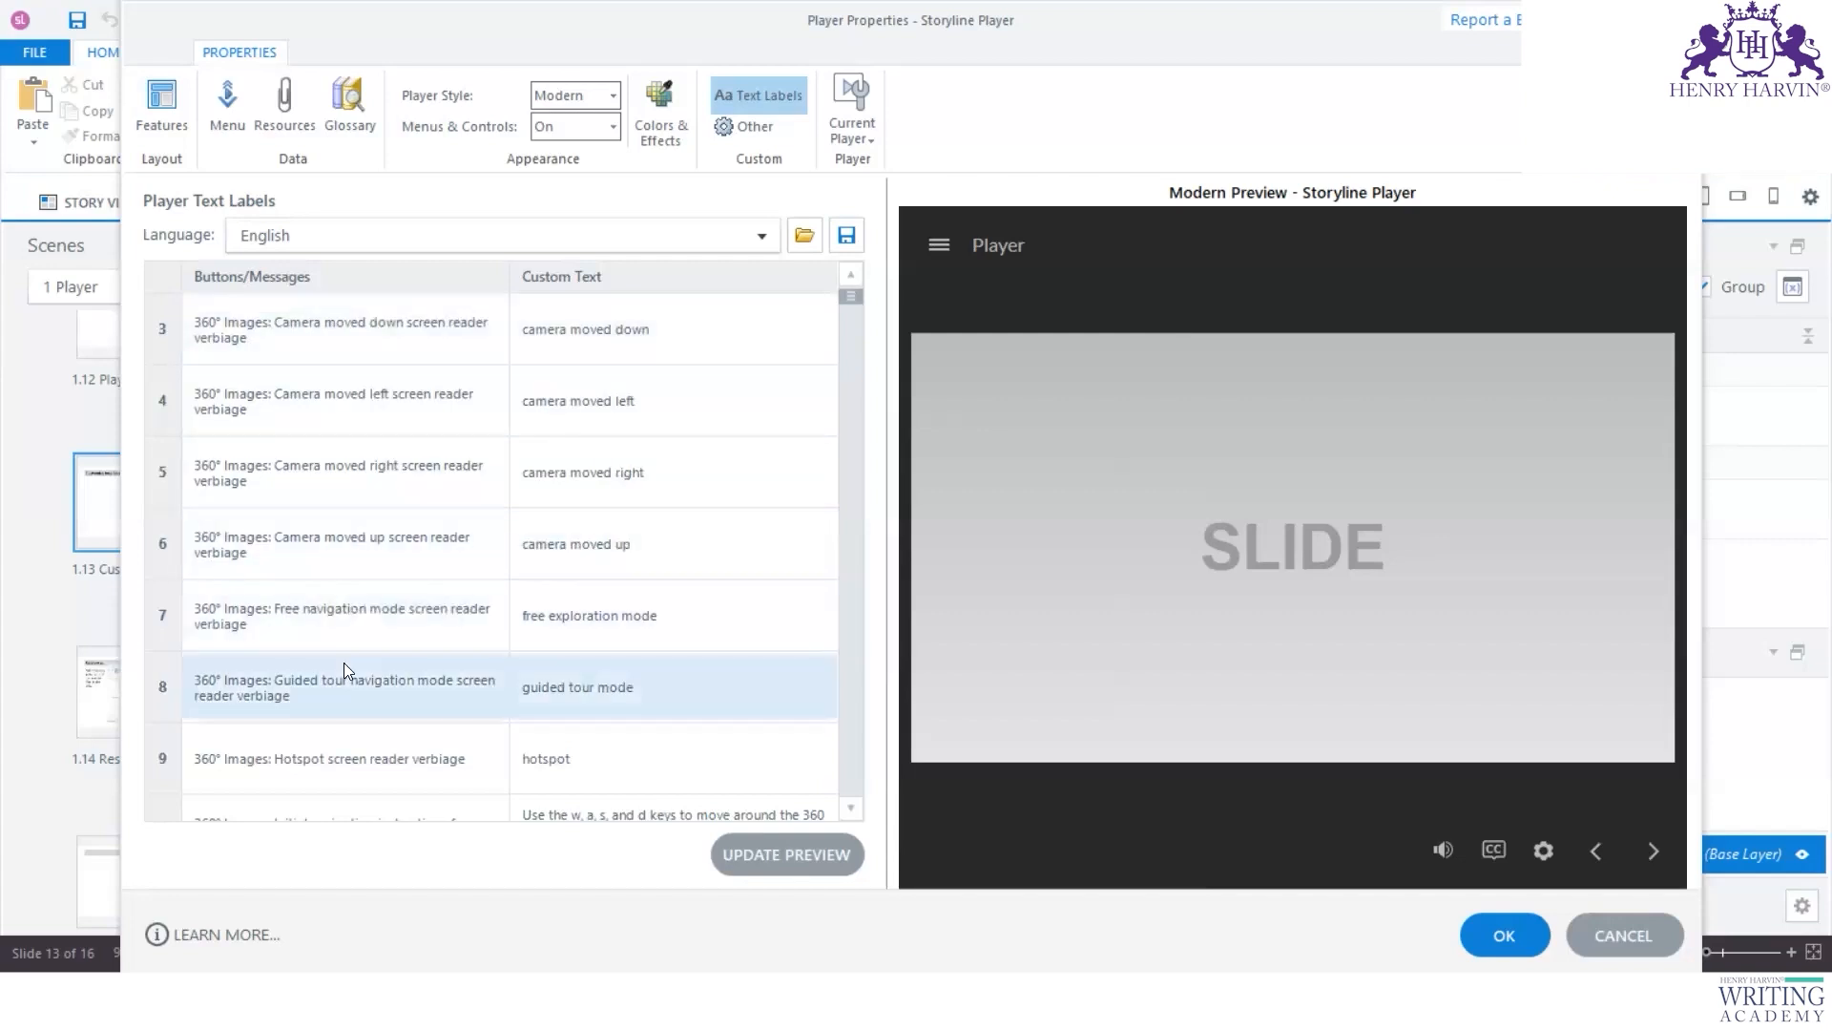
scroll(343, 663, down, 3)
scroll(829, 406, down, 1)
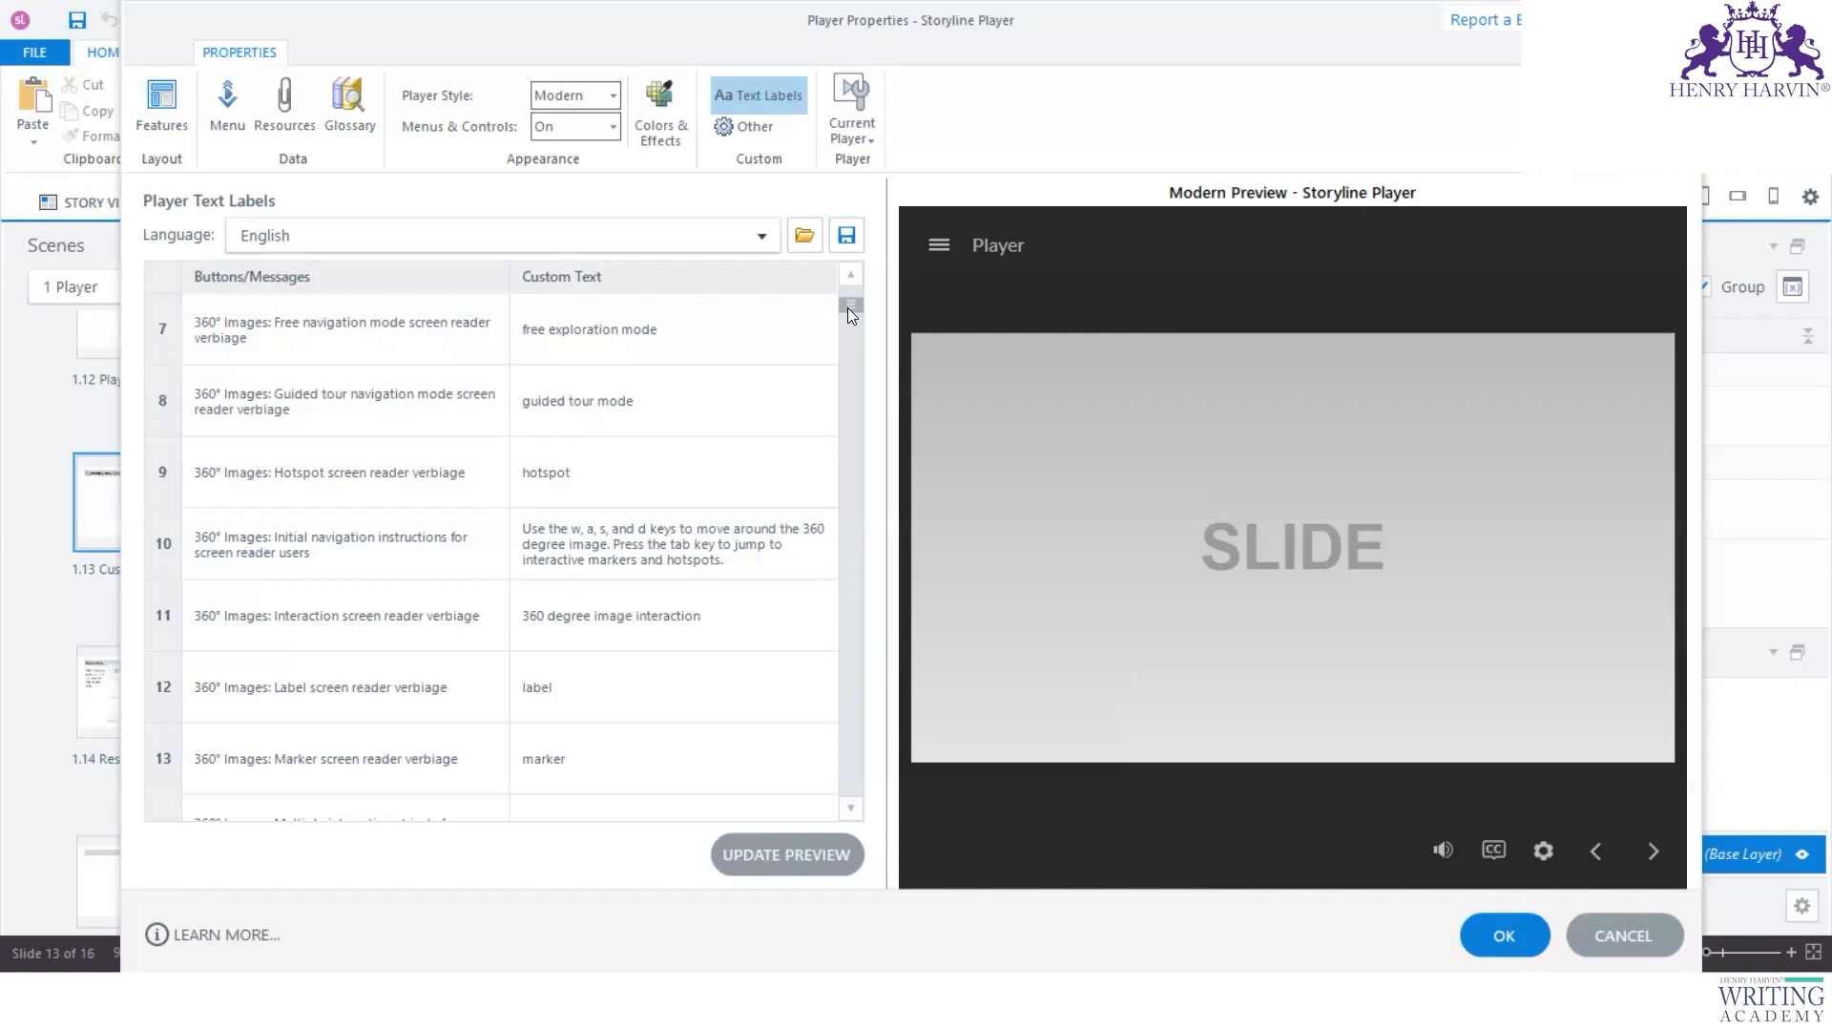
drag(847, 307, 845, 460)
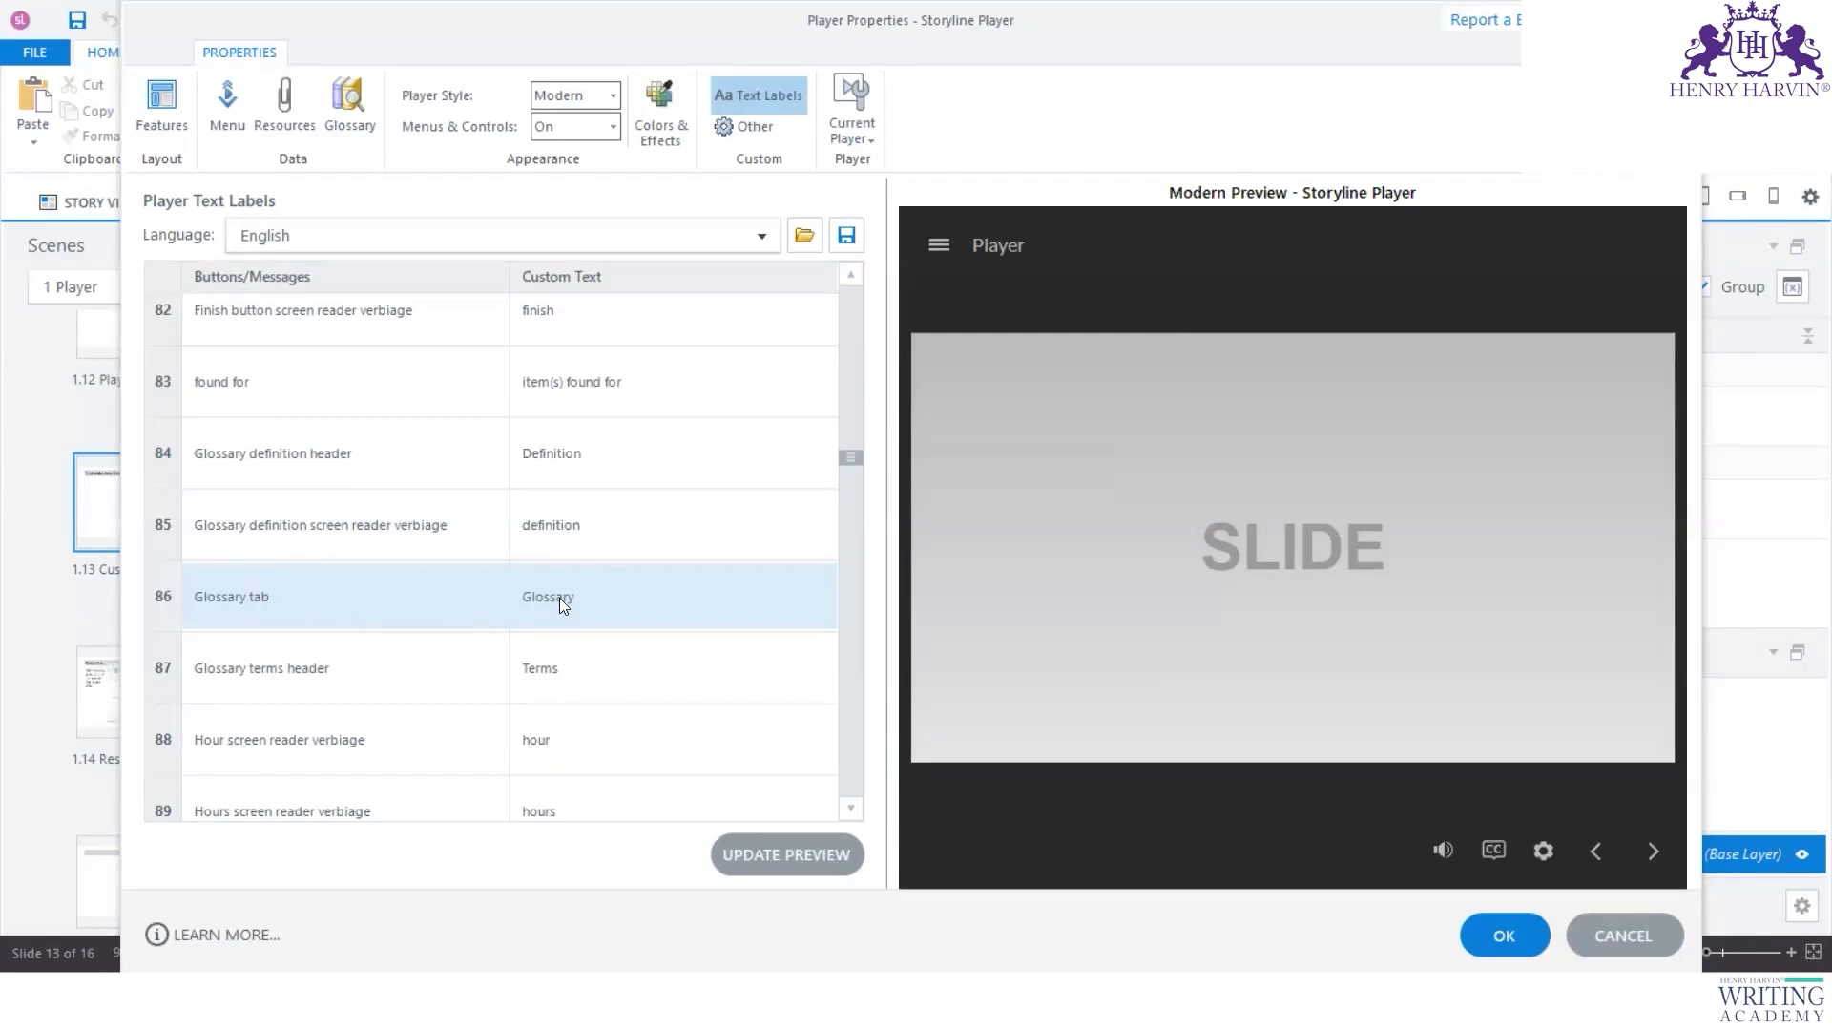
scroll(661, 677, down, 2)
scroll(660, 681, down, 2)
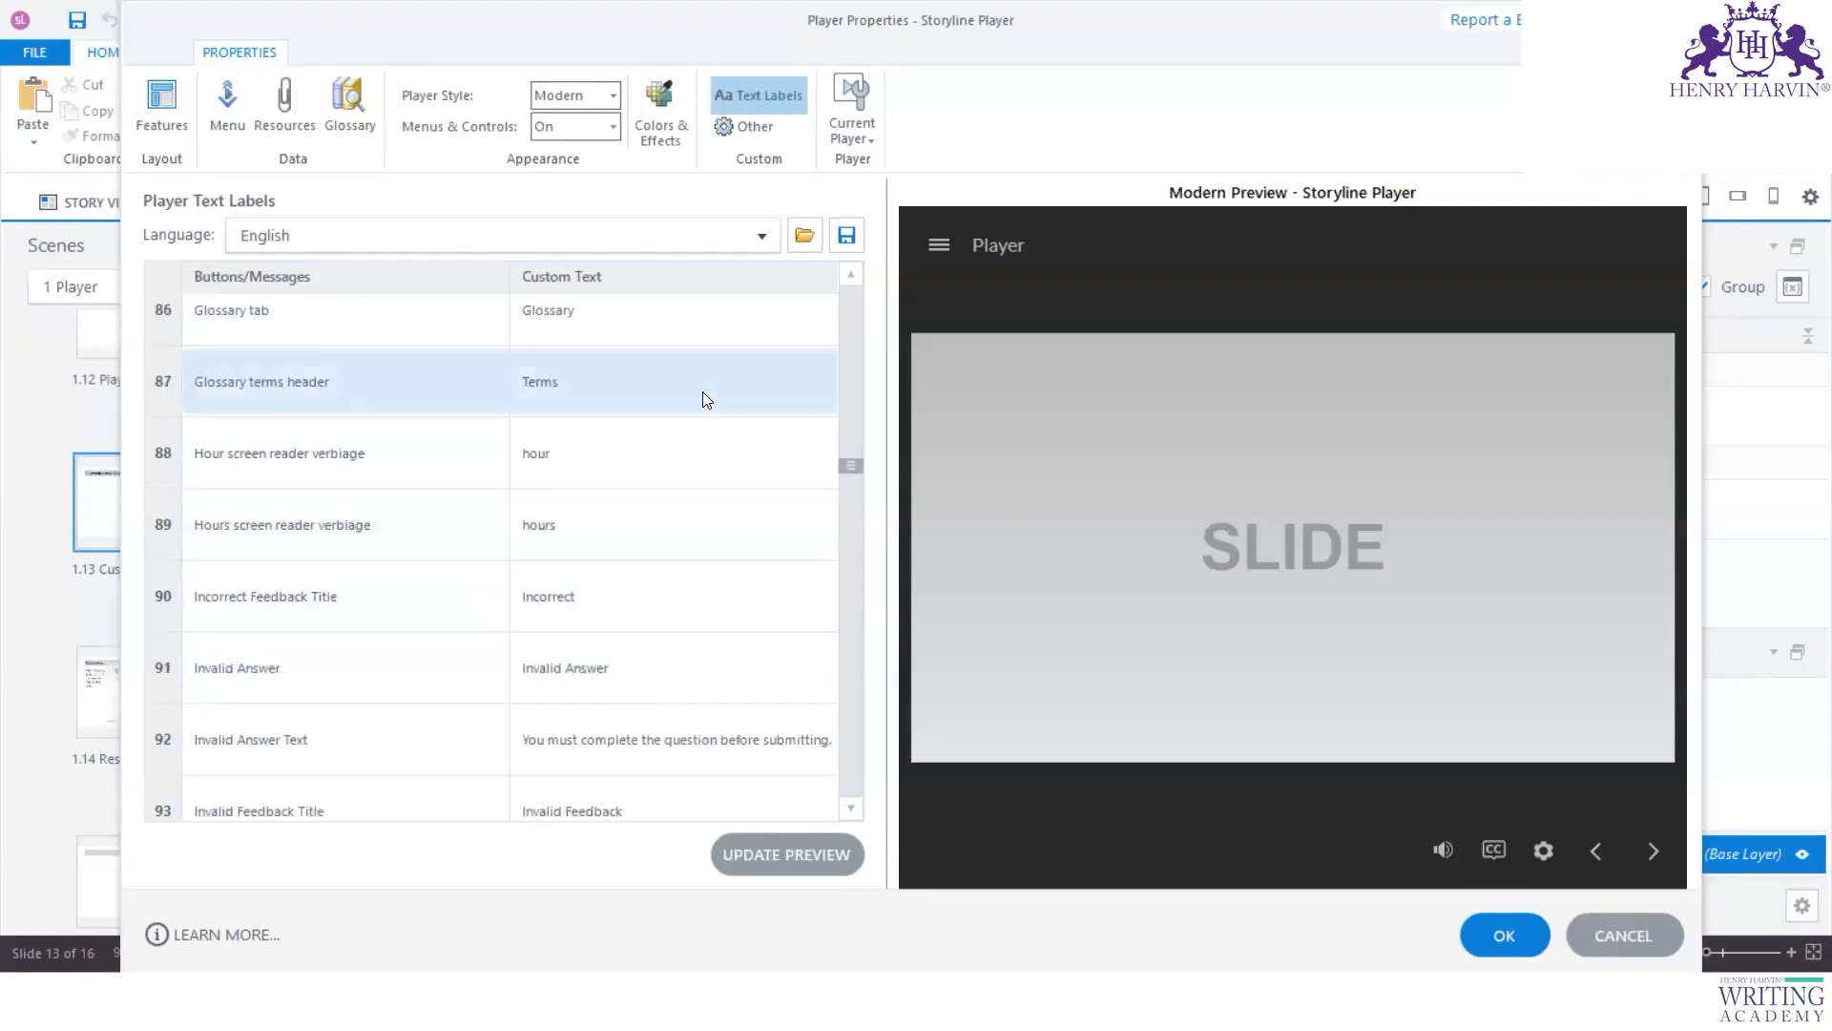
drag(850, 475, 867, 785)
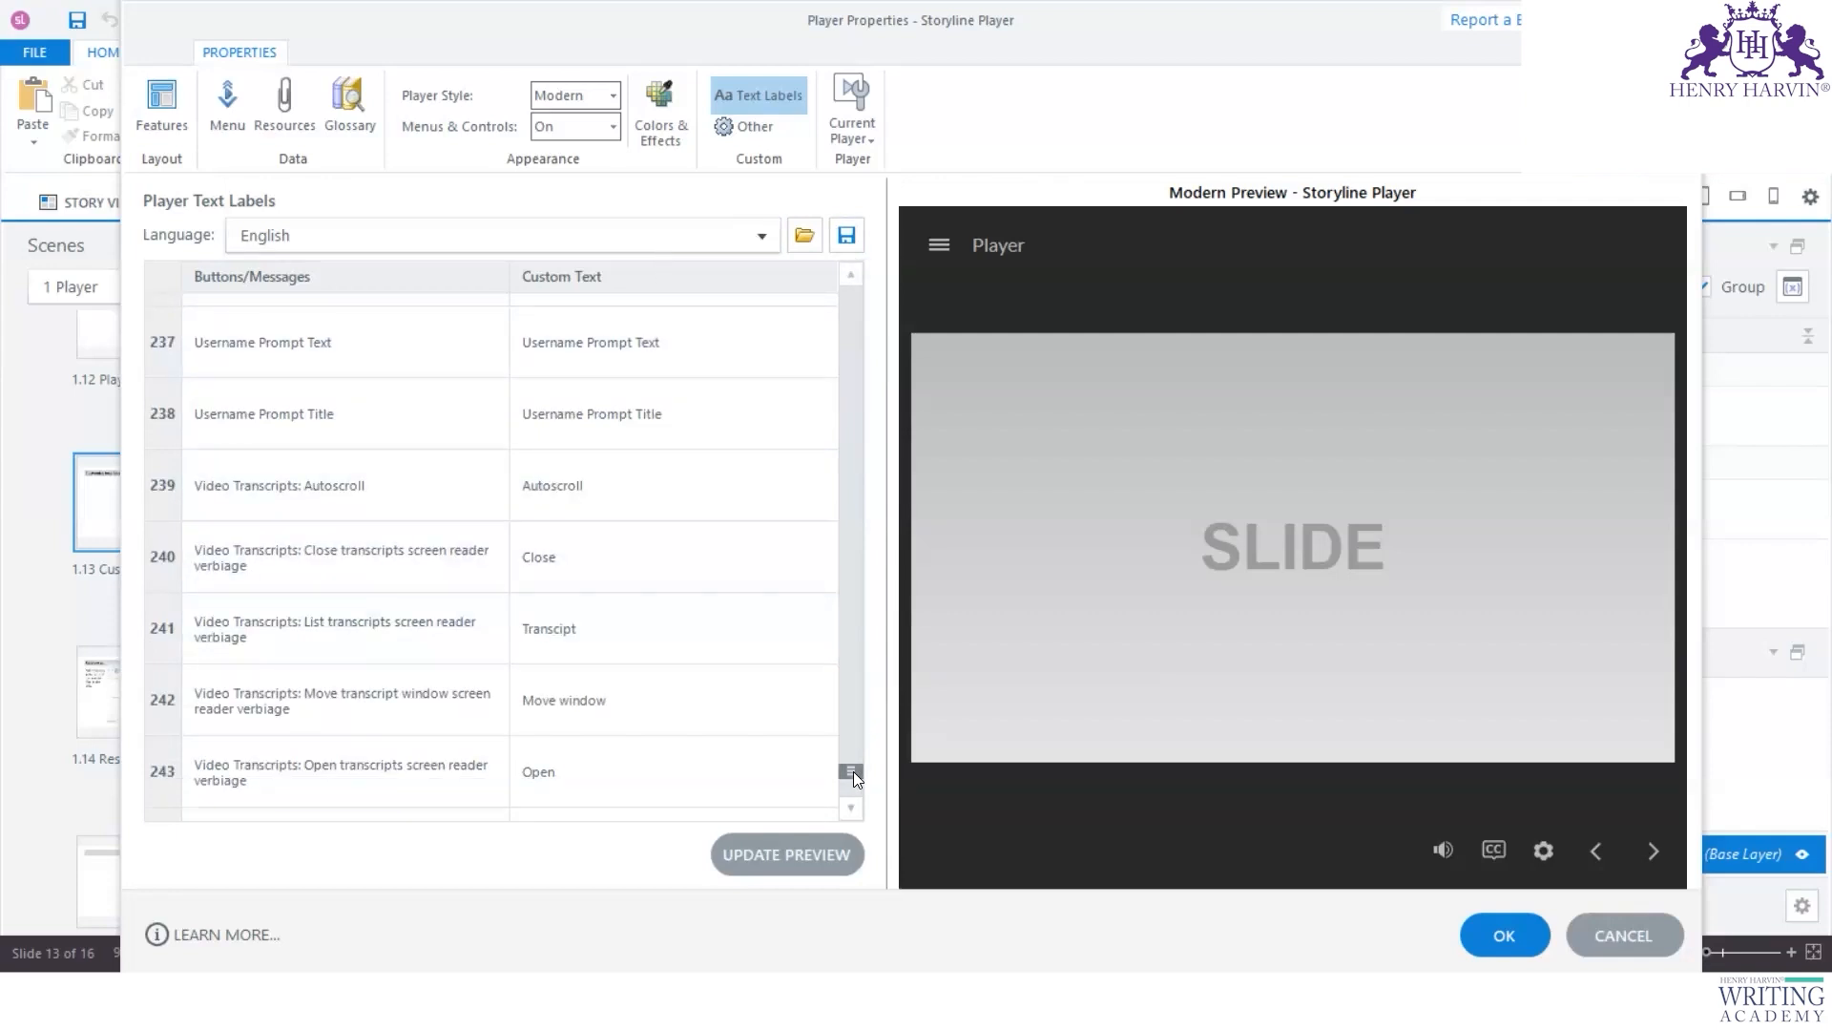
Step: Open the custom texts of the Submit button, Survey Review and Summary Review Right Text labels for editing
drag(853, 771, 852, 729)
drag(850, 723, 849, 714)
click(552, 424)
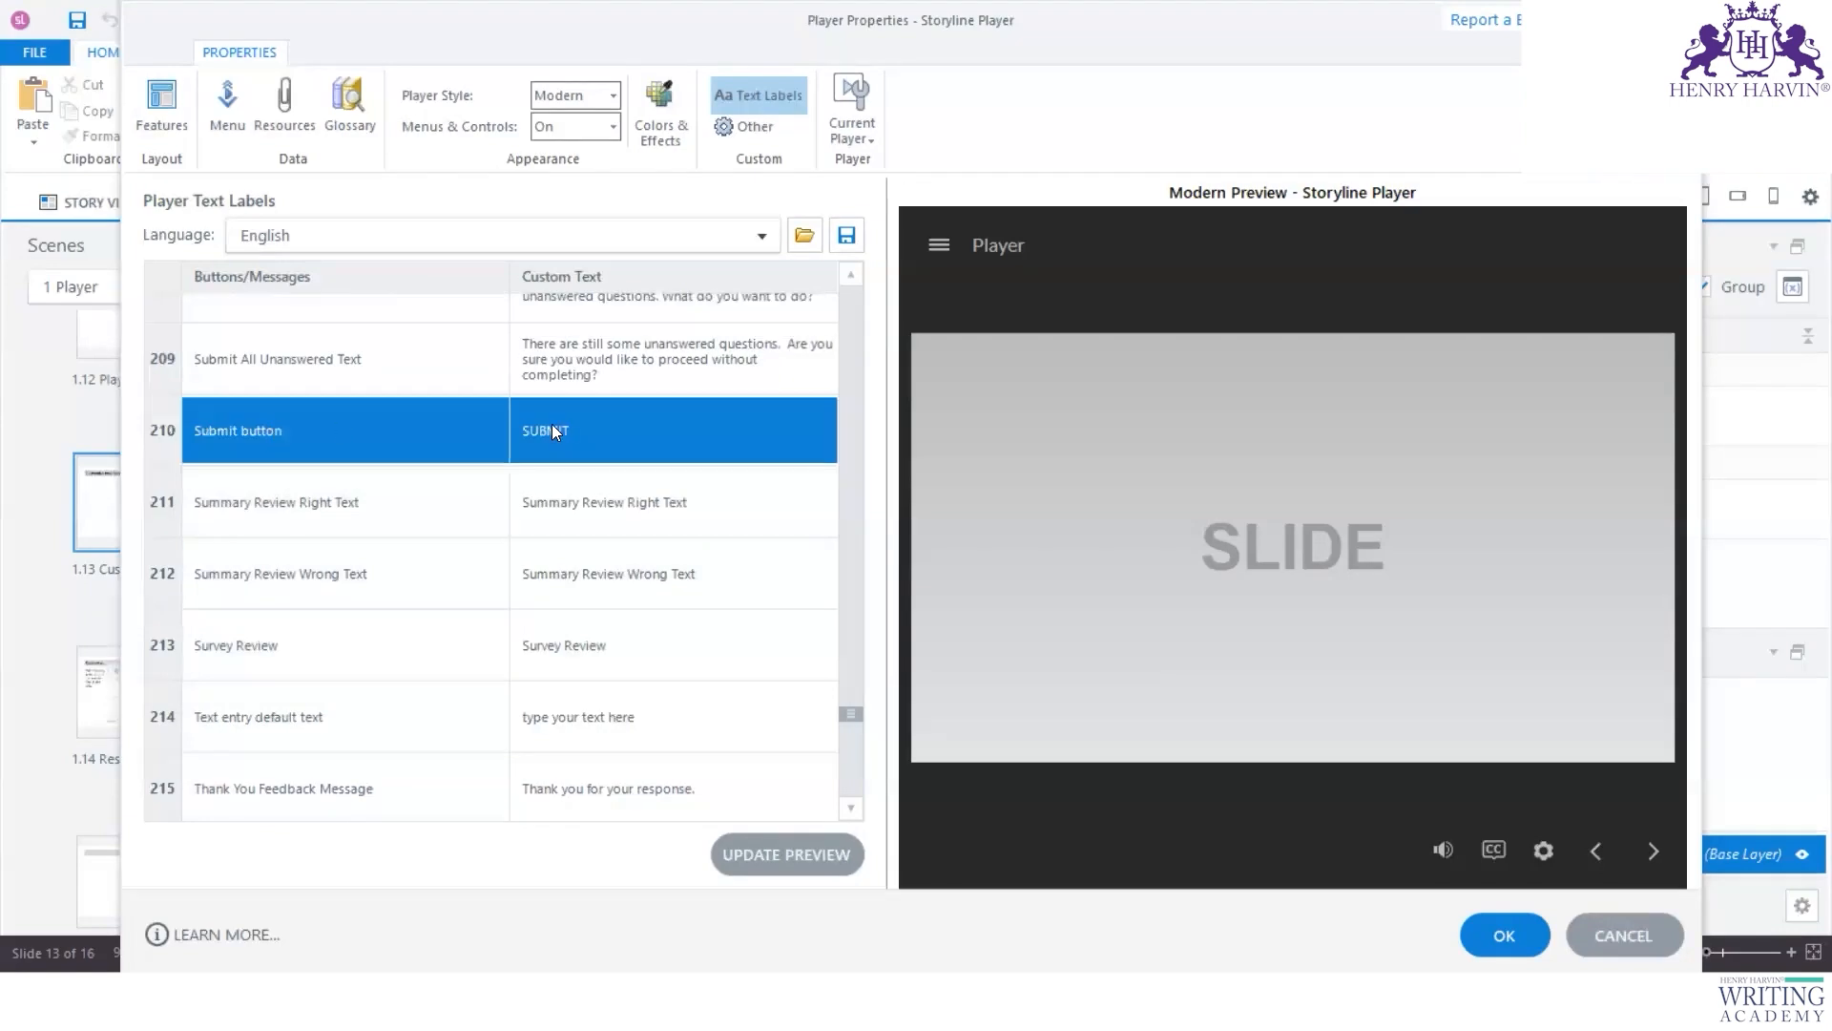
click(569, 423)
double_click(523, 429)
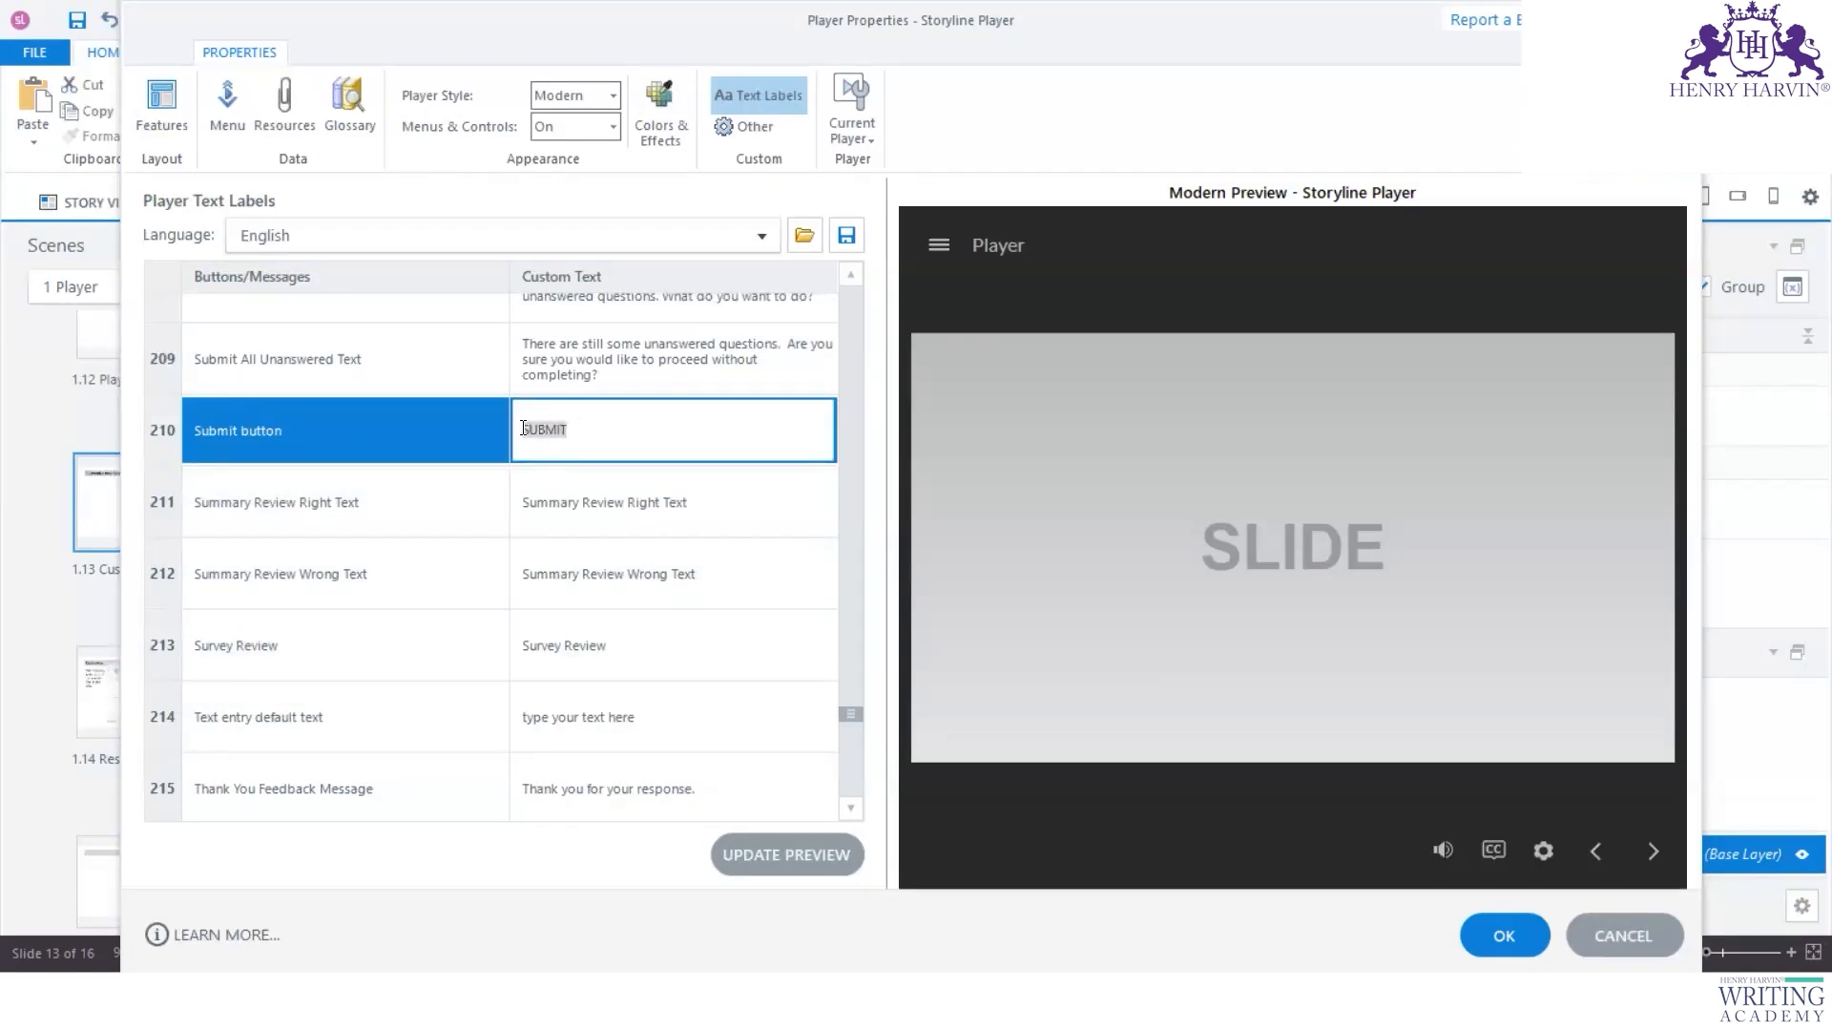
click(698, 632)
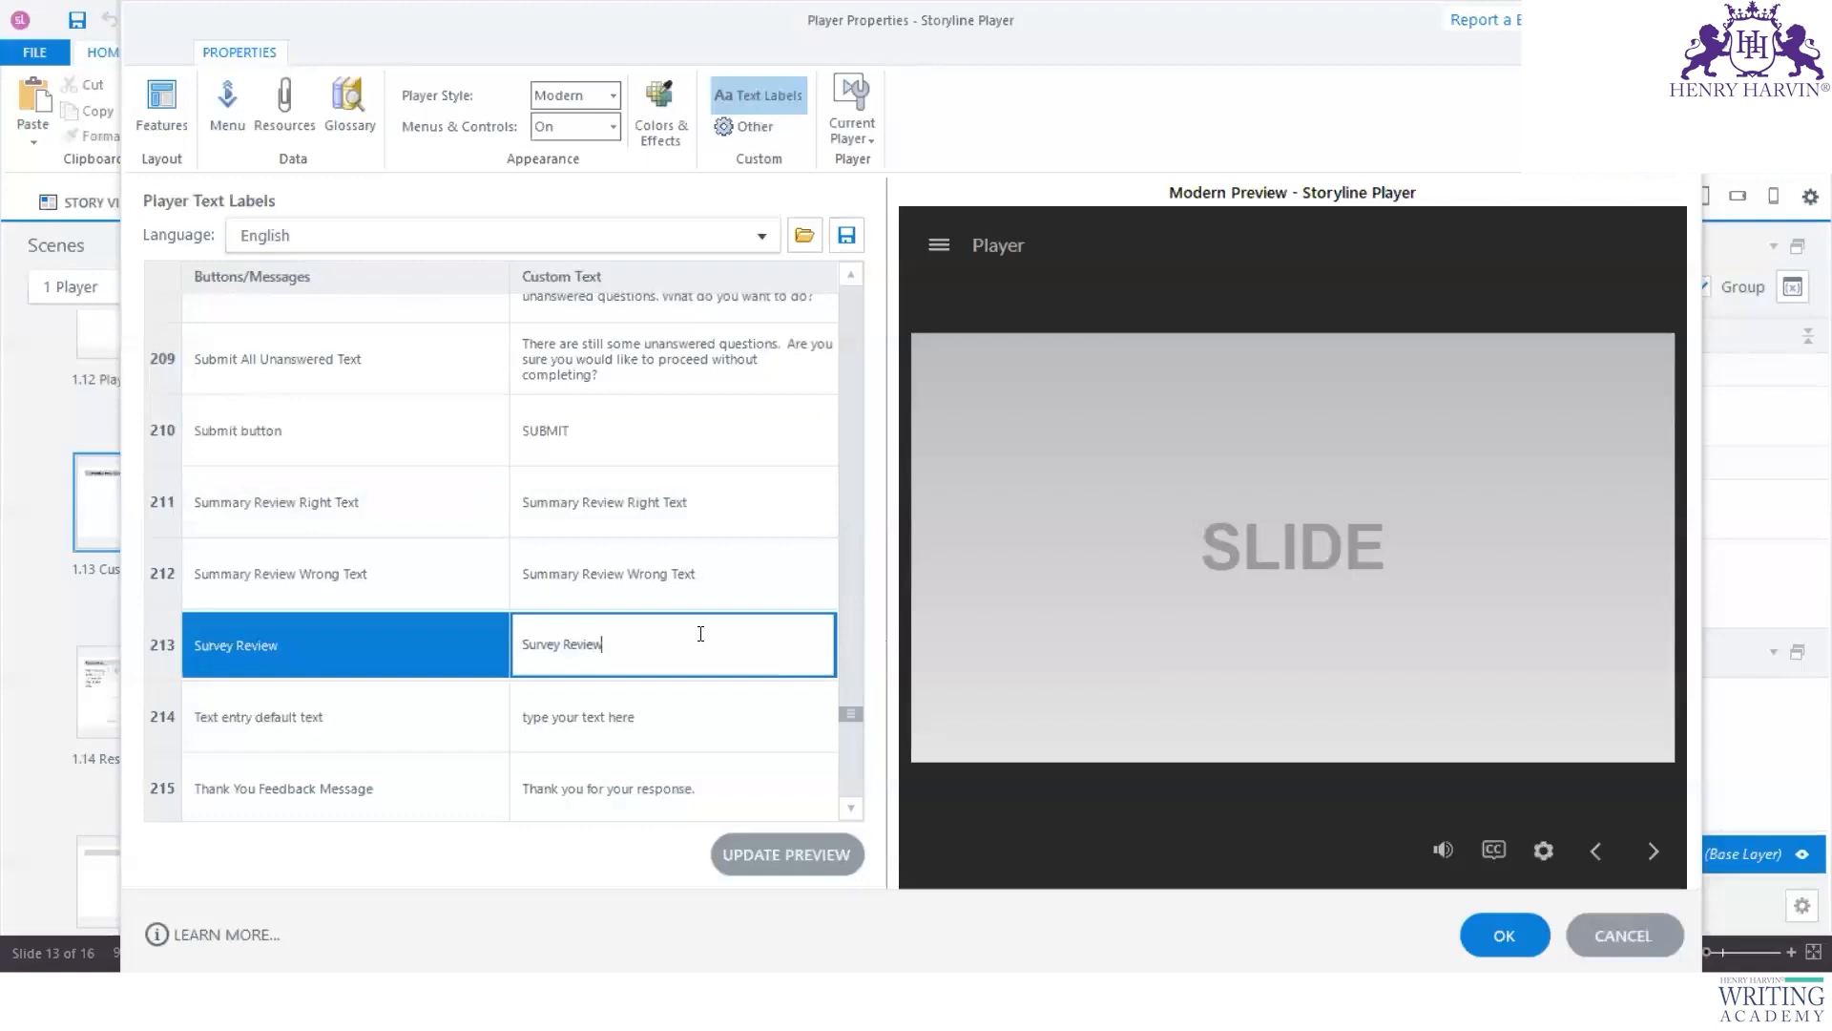
click(651, 564)
click(644, 523)
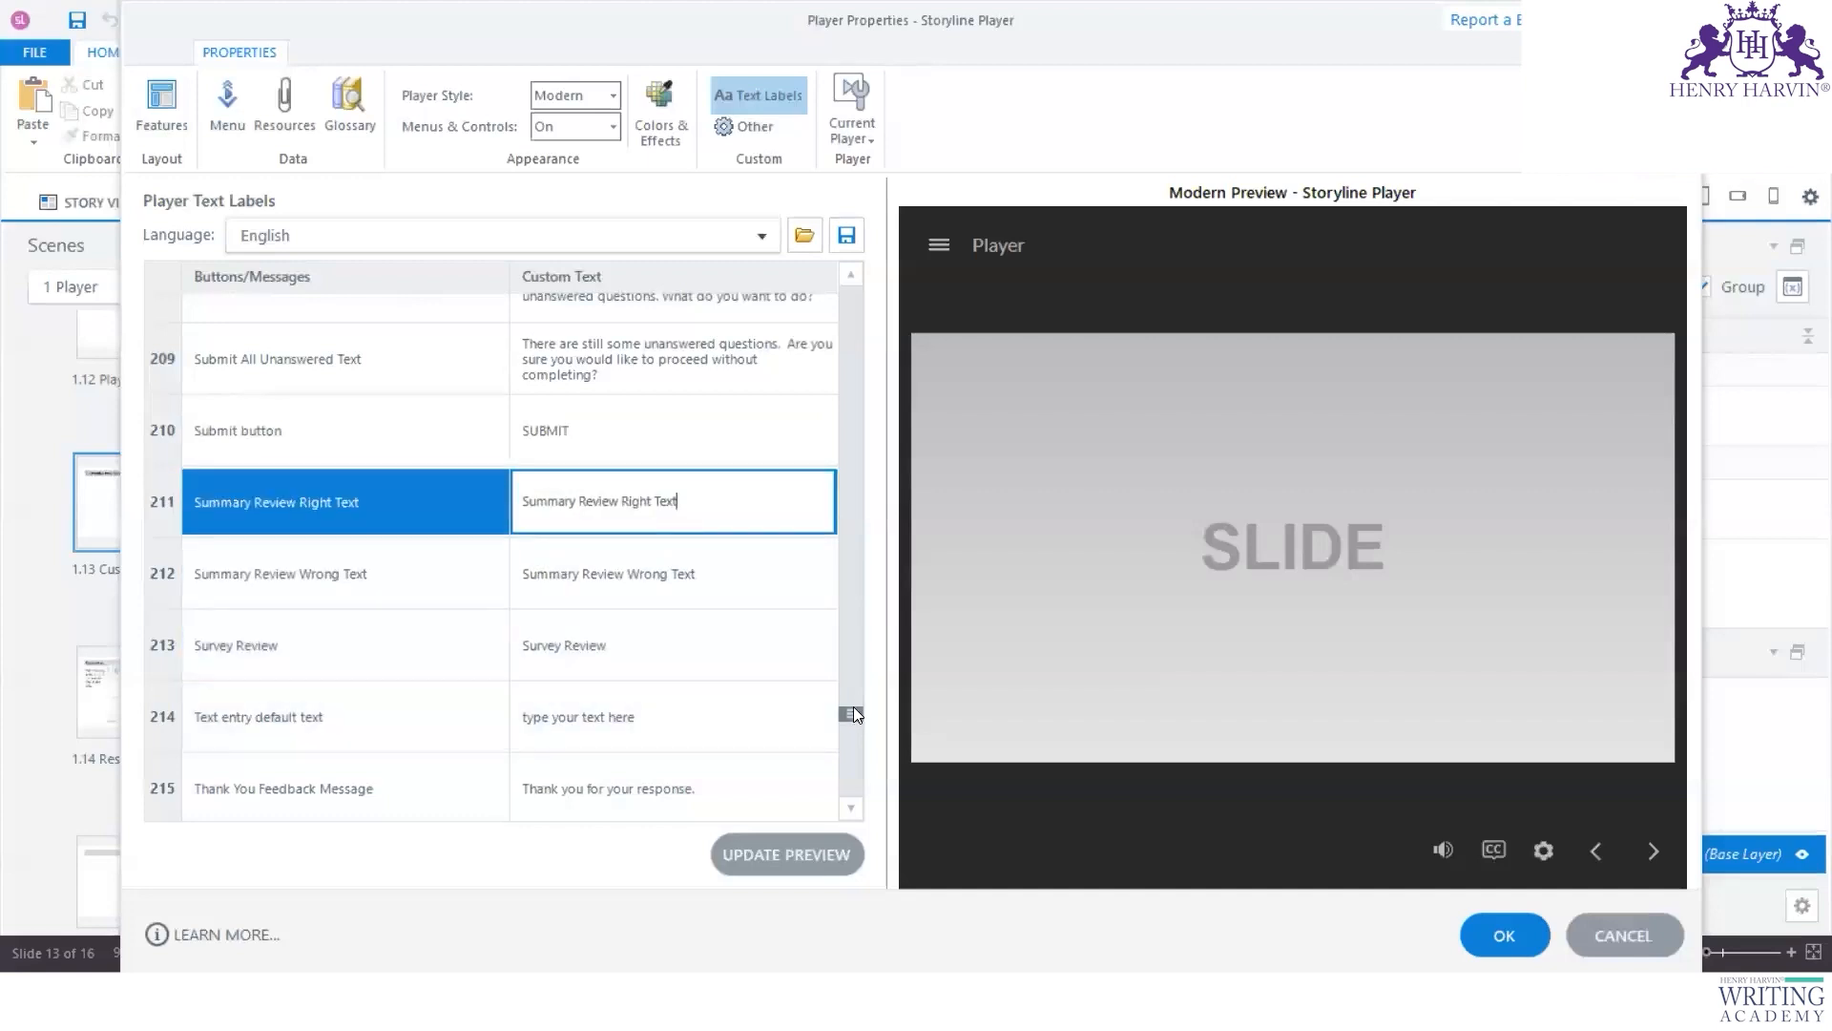
Step: Set the custom text of the "Keyboard Shortcuts: Previous" label to "Back"
drag(854, 715, 853, 703)
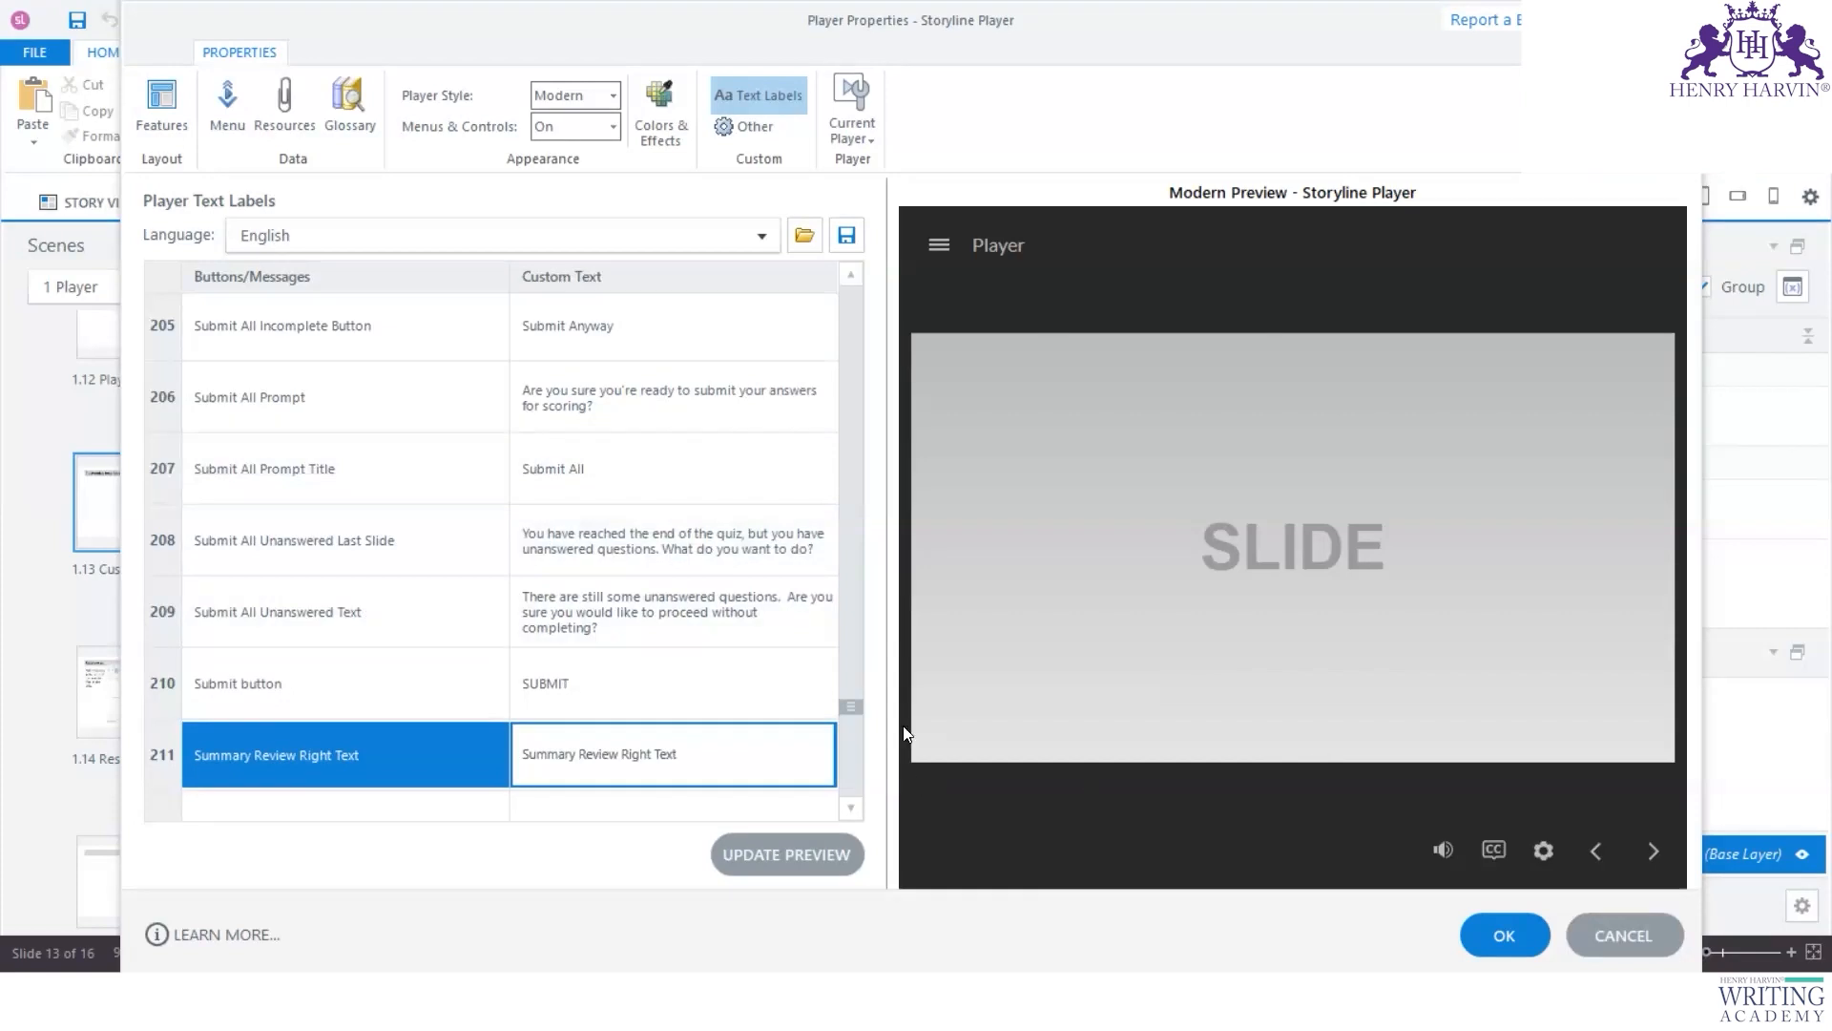
drag(857, 710, 853, 502)
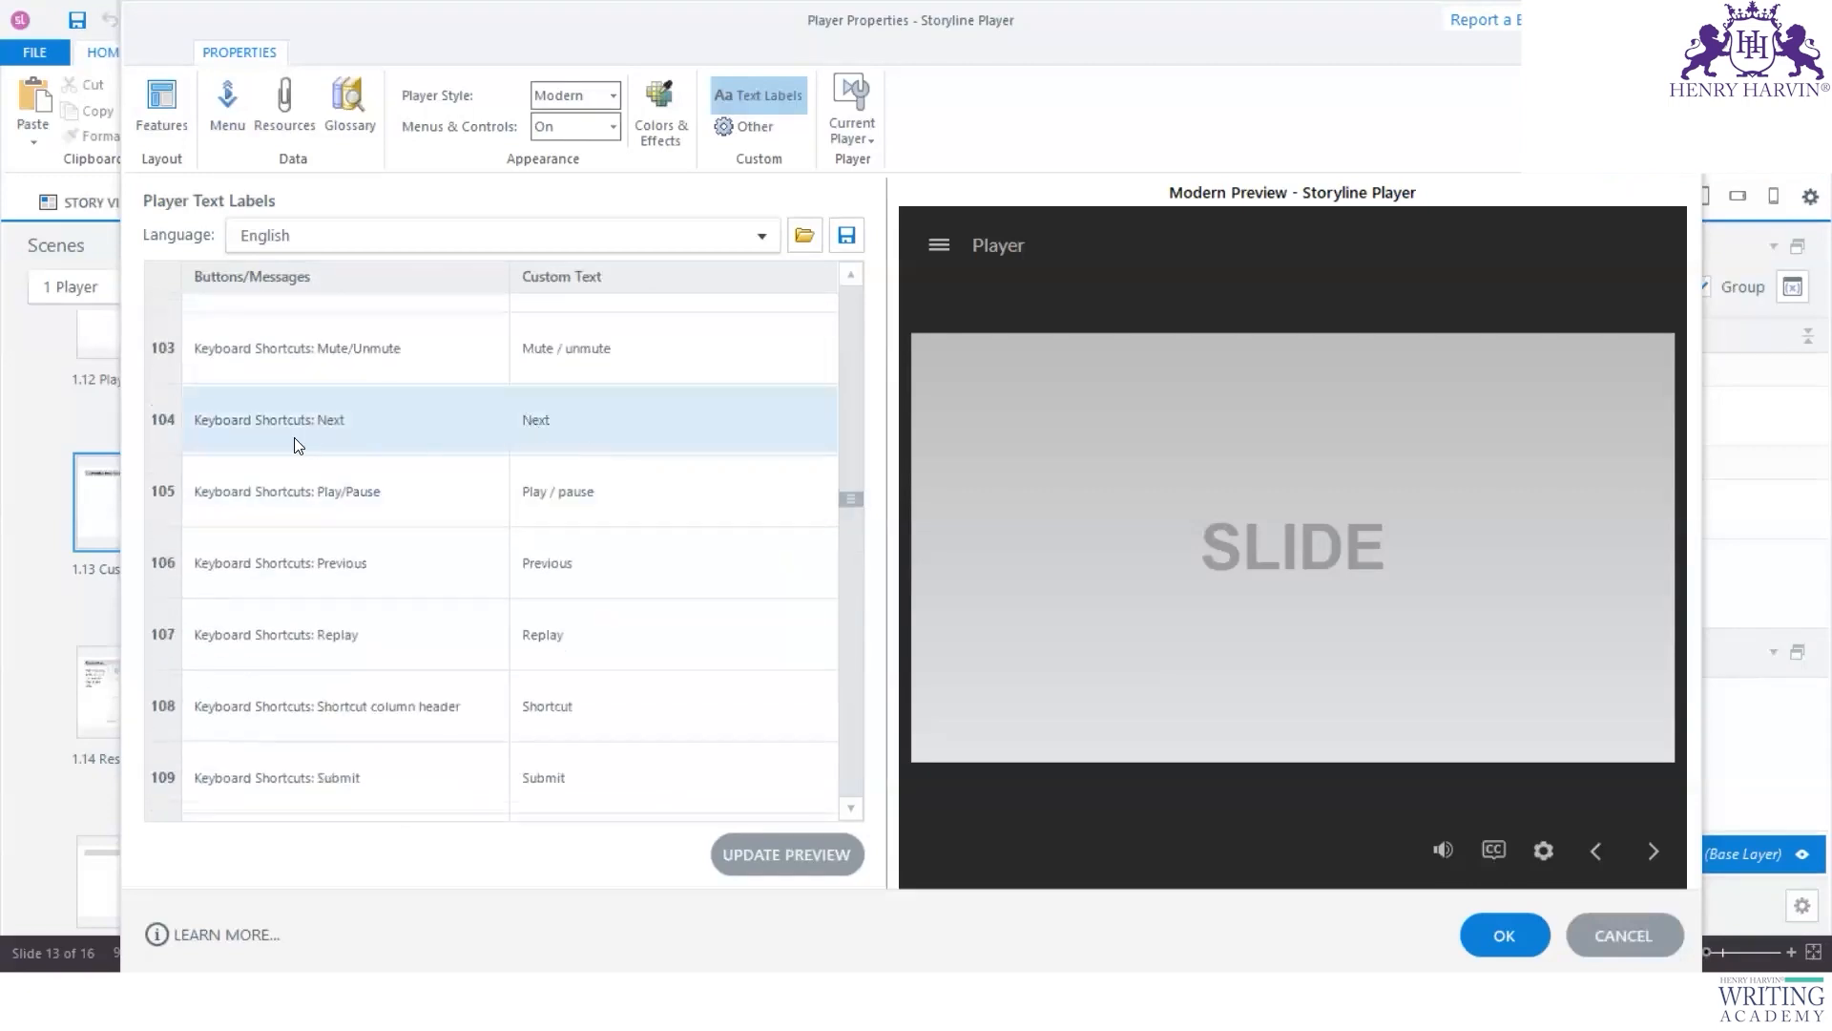
click(552, 557)
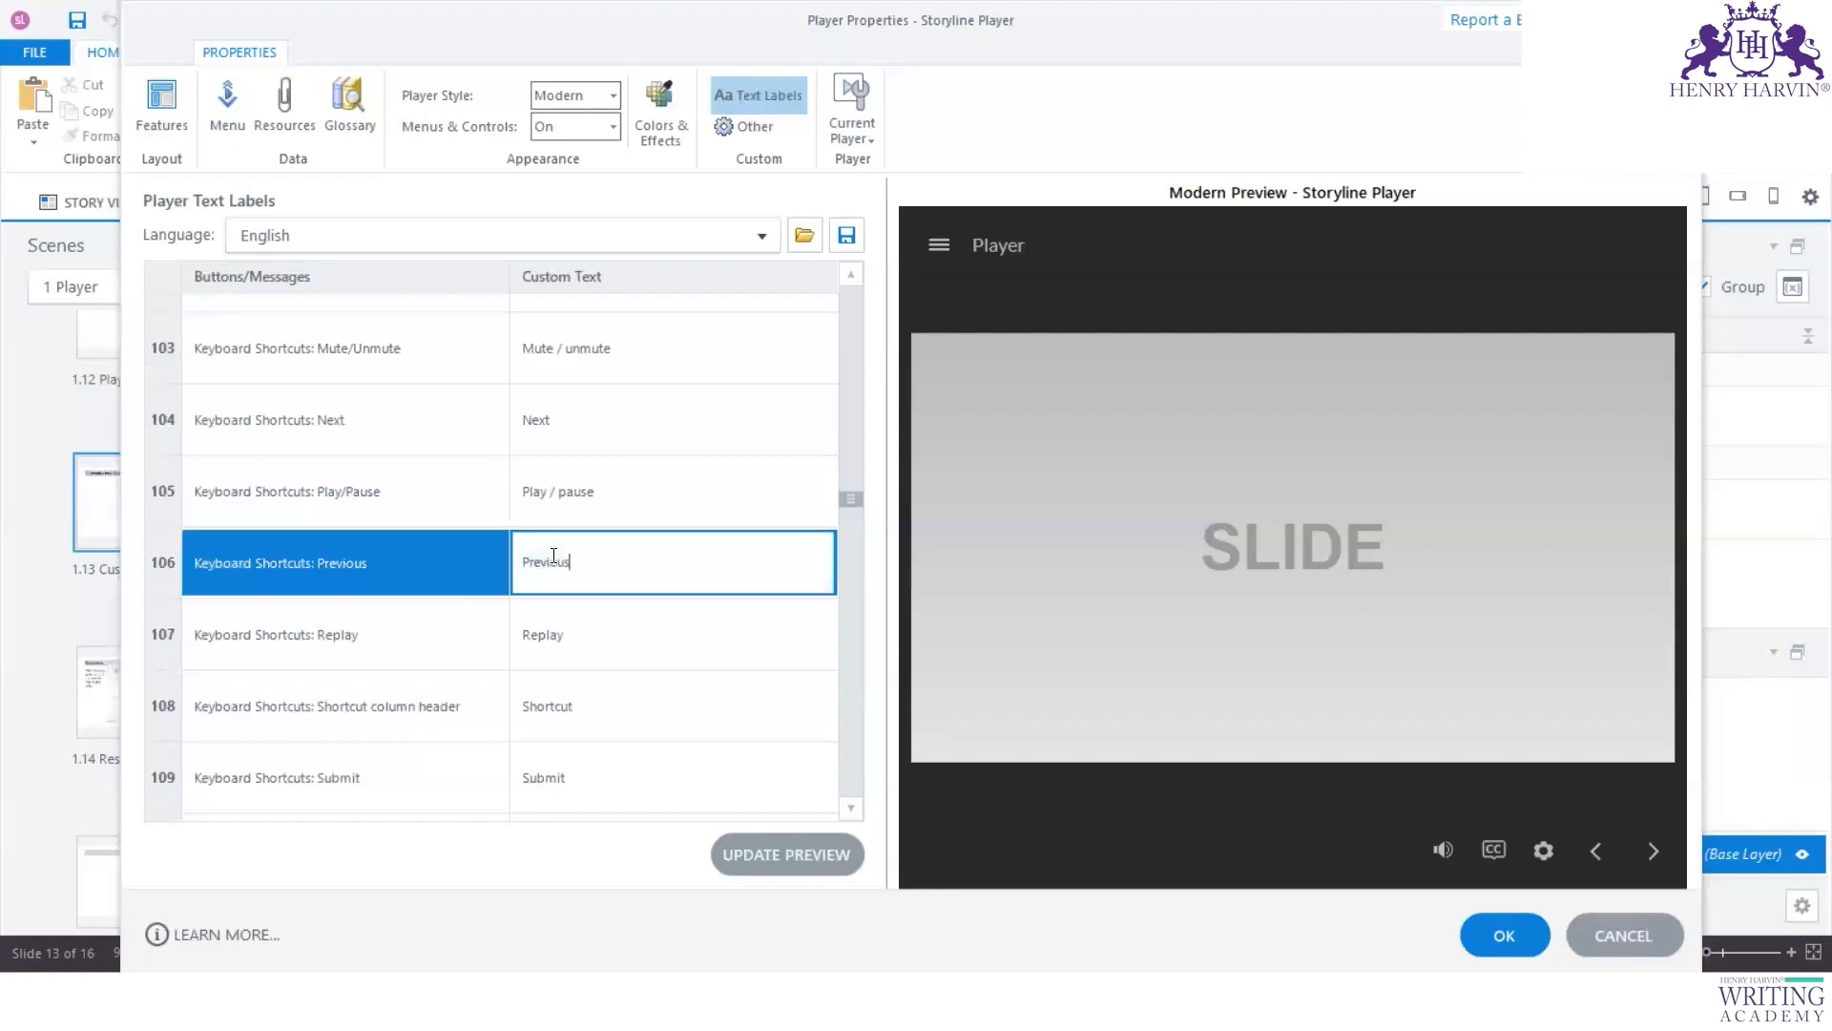
drag(610, 570, 506, 565)
text(Back)
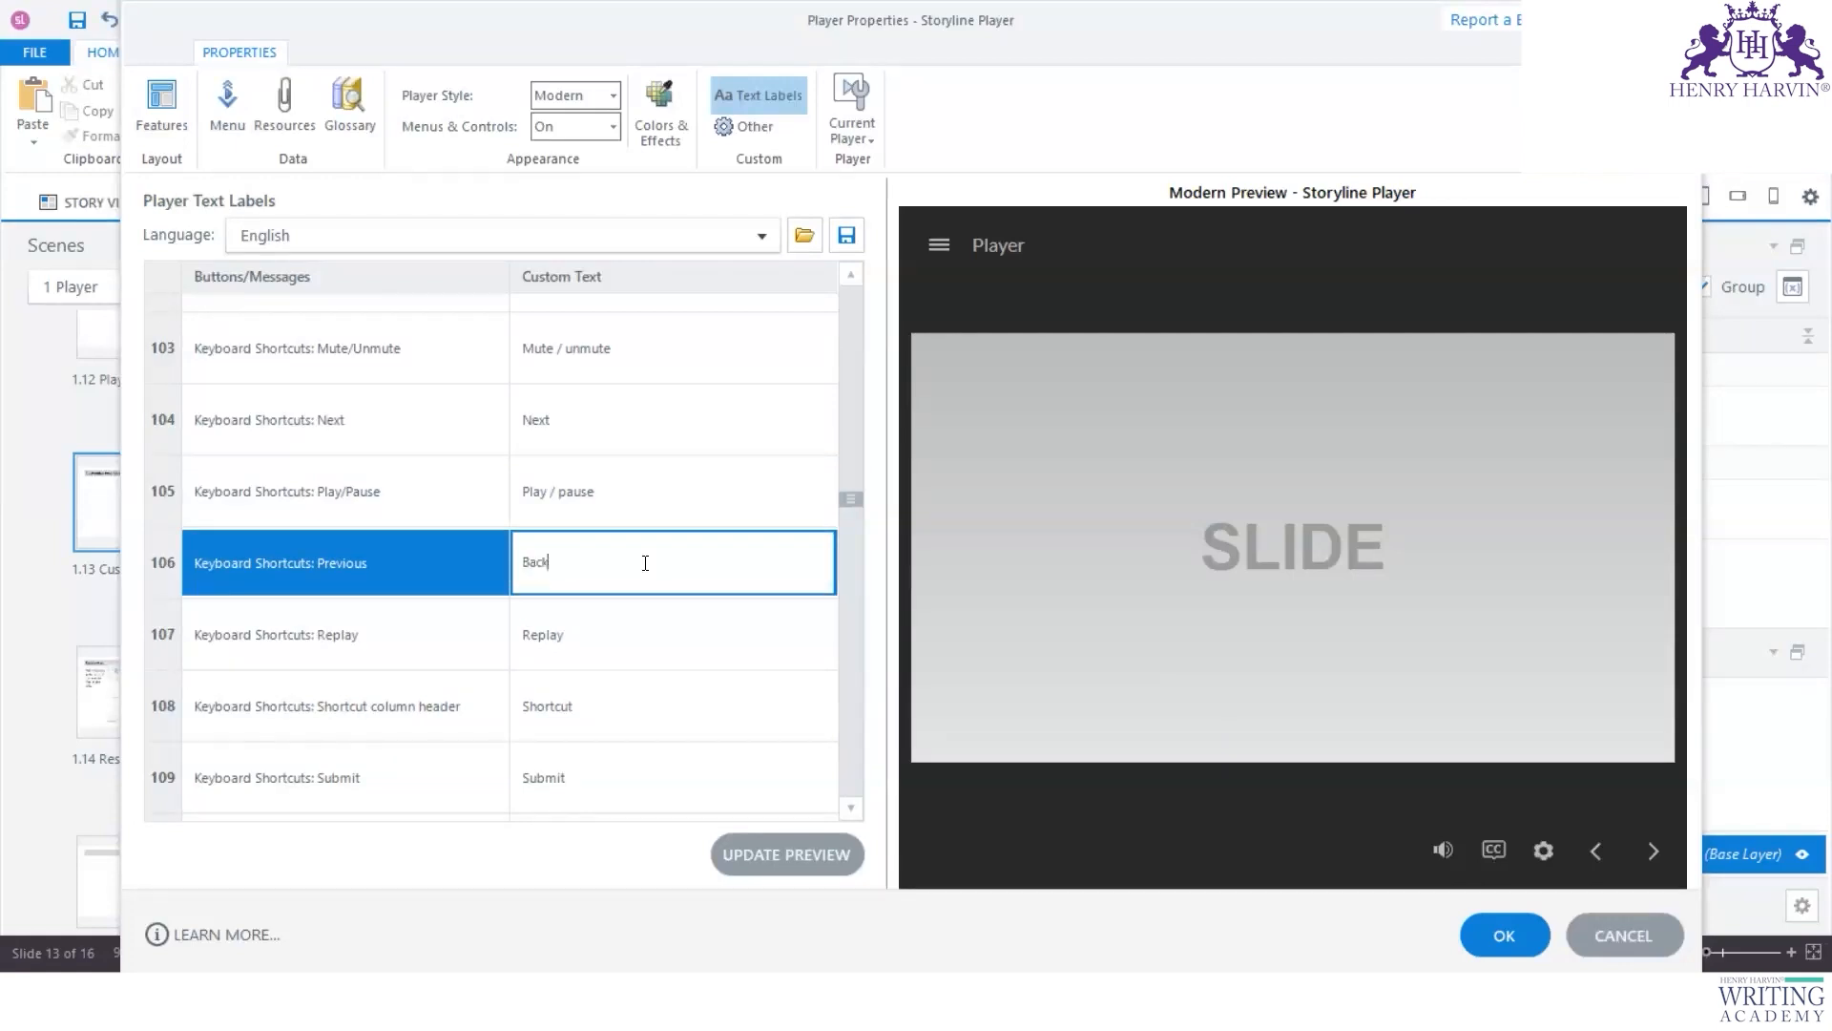
key(Return)
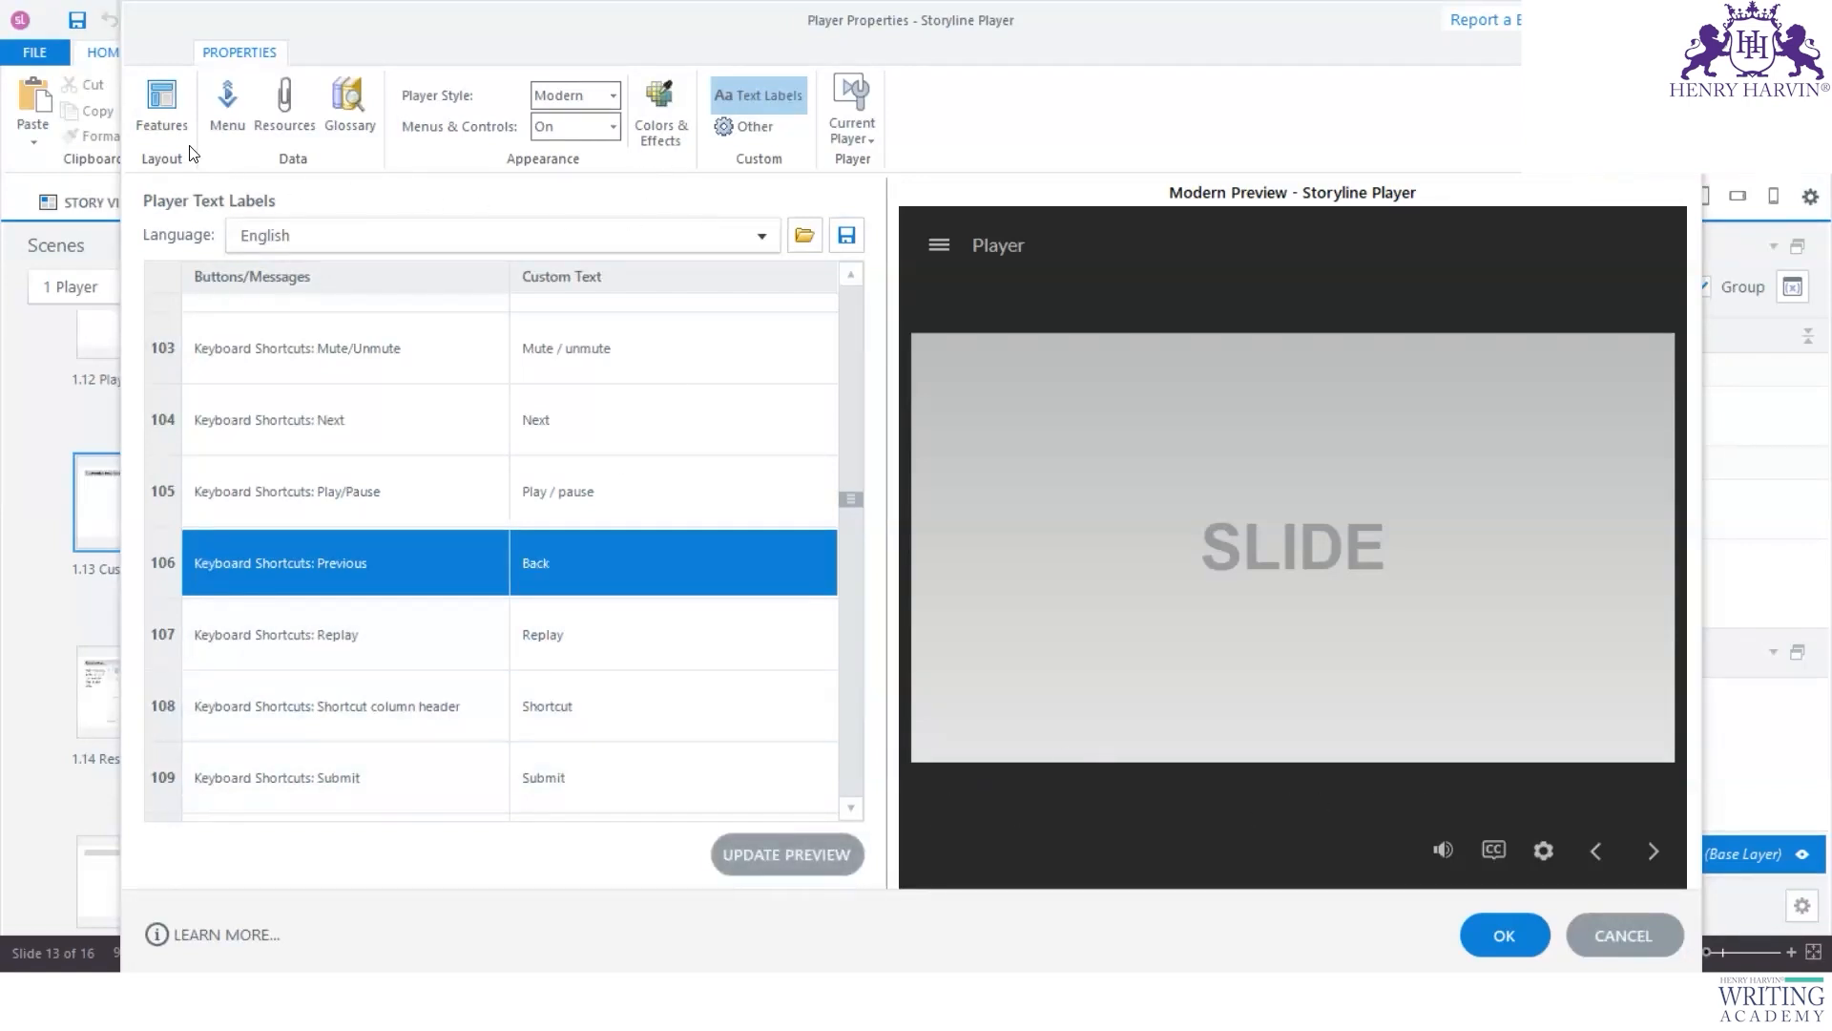
Step: Set the player's navigation button style to "Icon and text" in the colors and effects settings
click(229, 115)
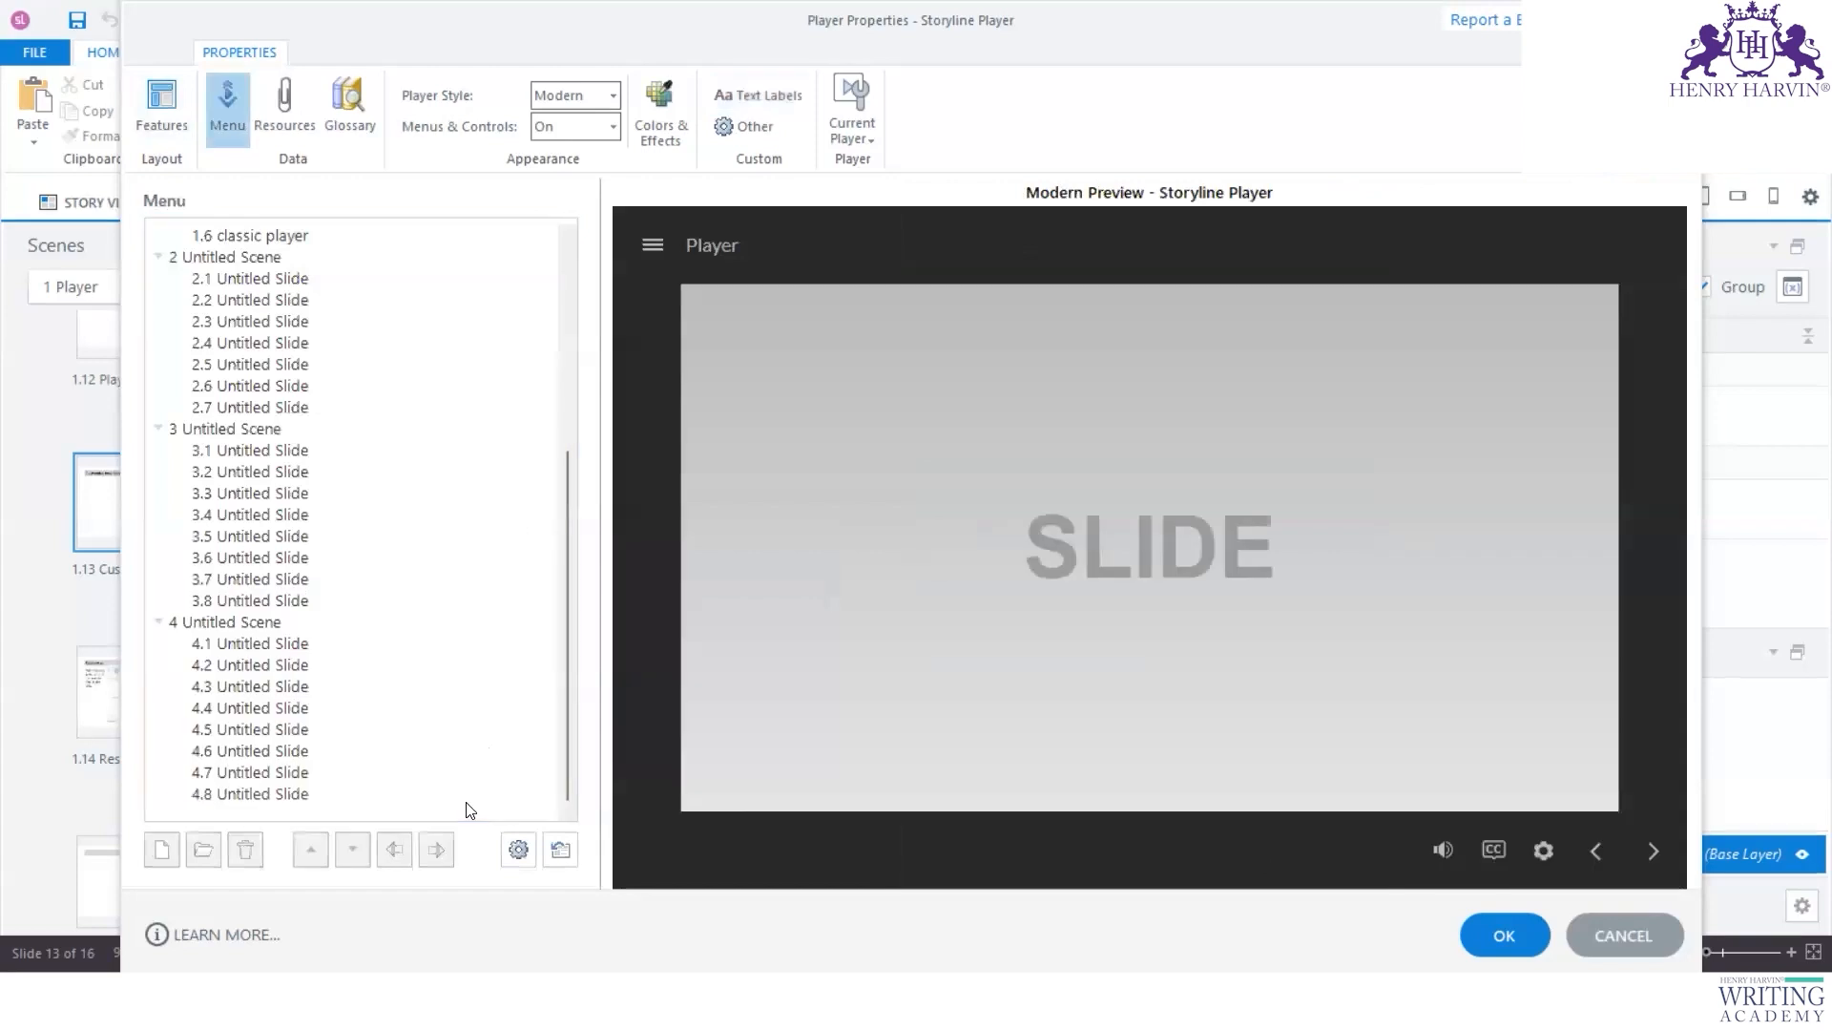
click(162, 119)
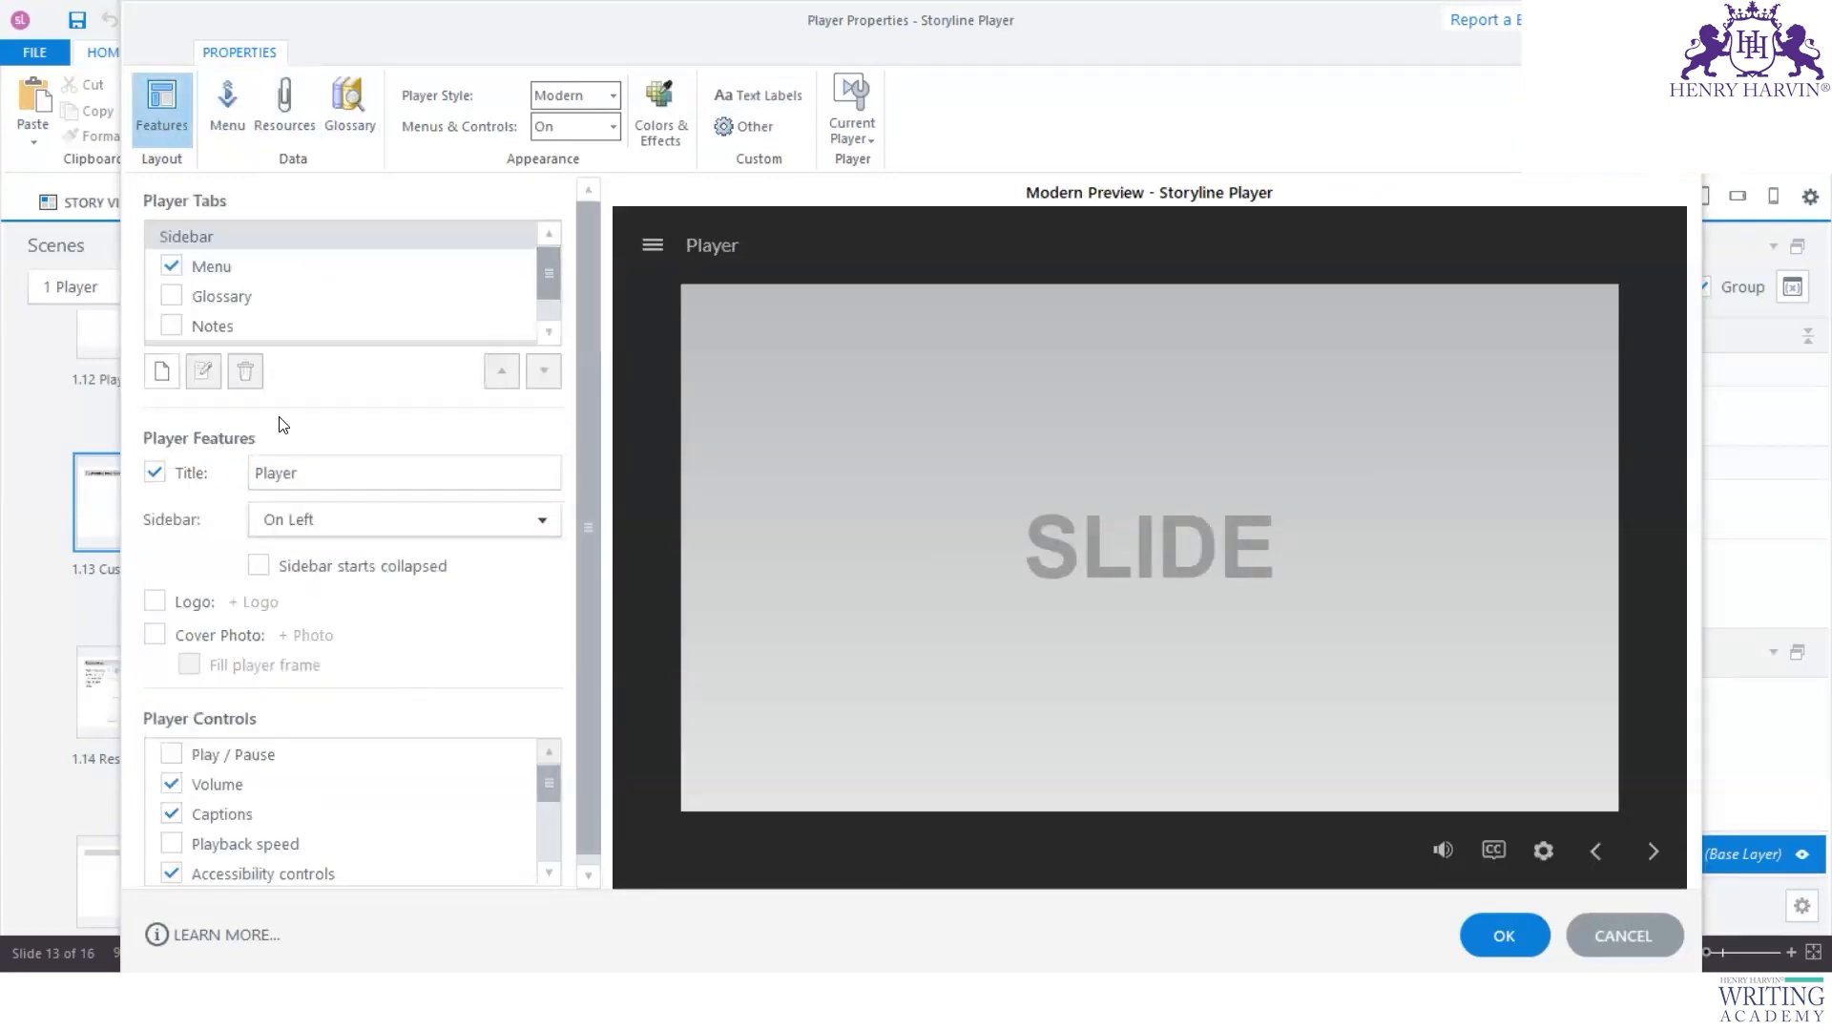
scroll(444, 692, down, 1)
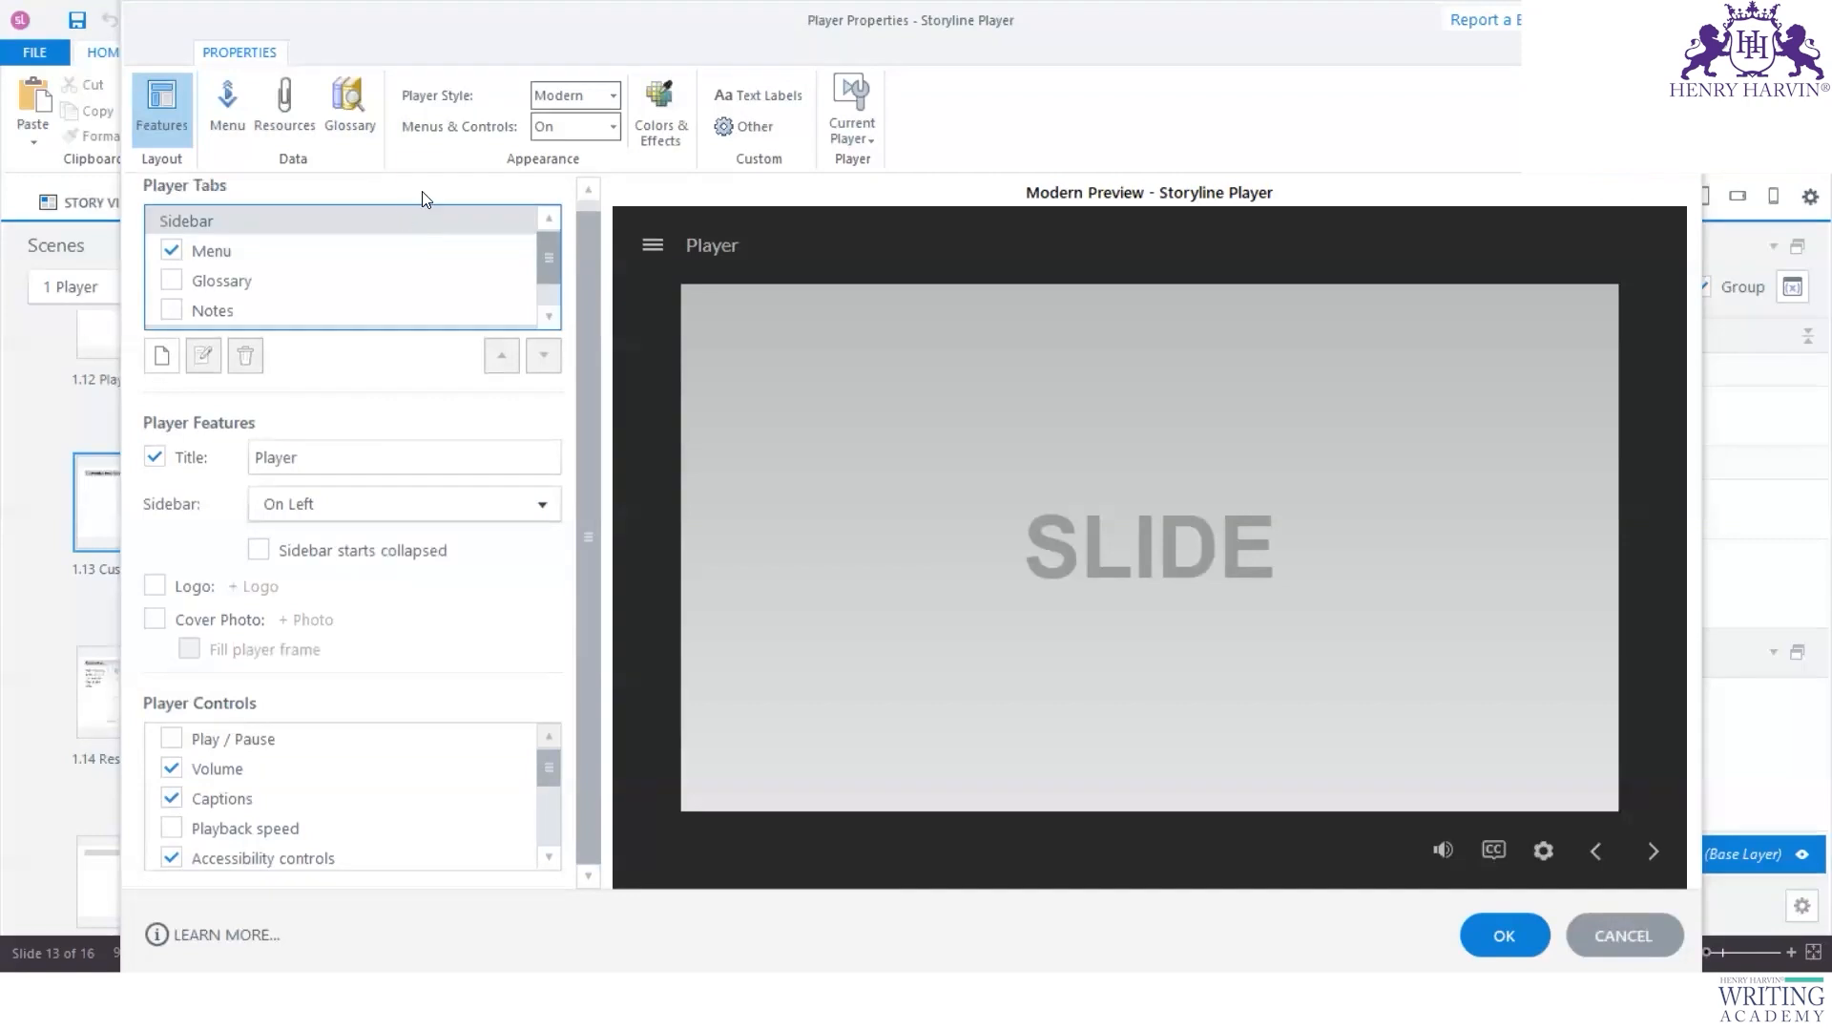
click(670, 140)
click(570, 728)
click(421, 785)
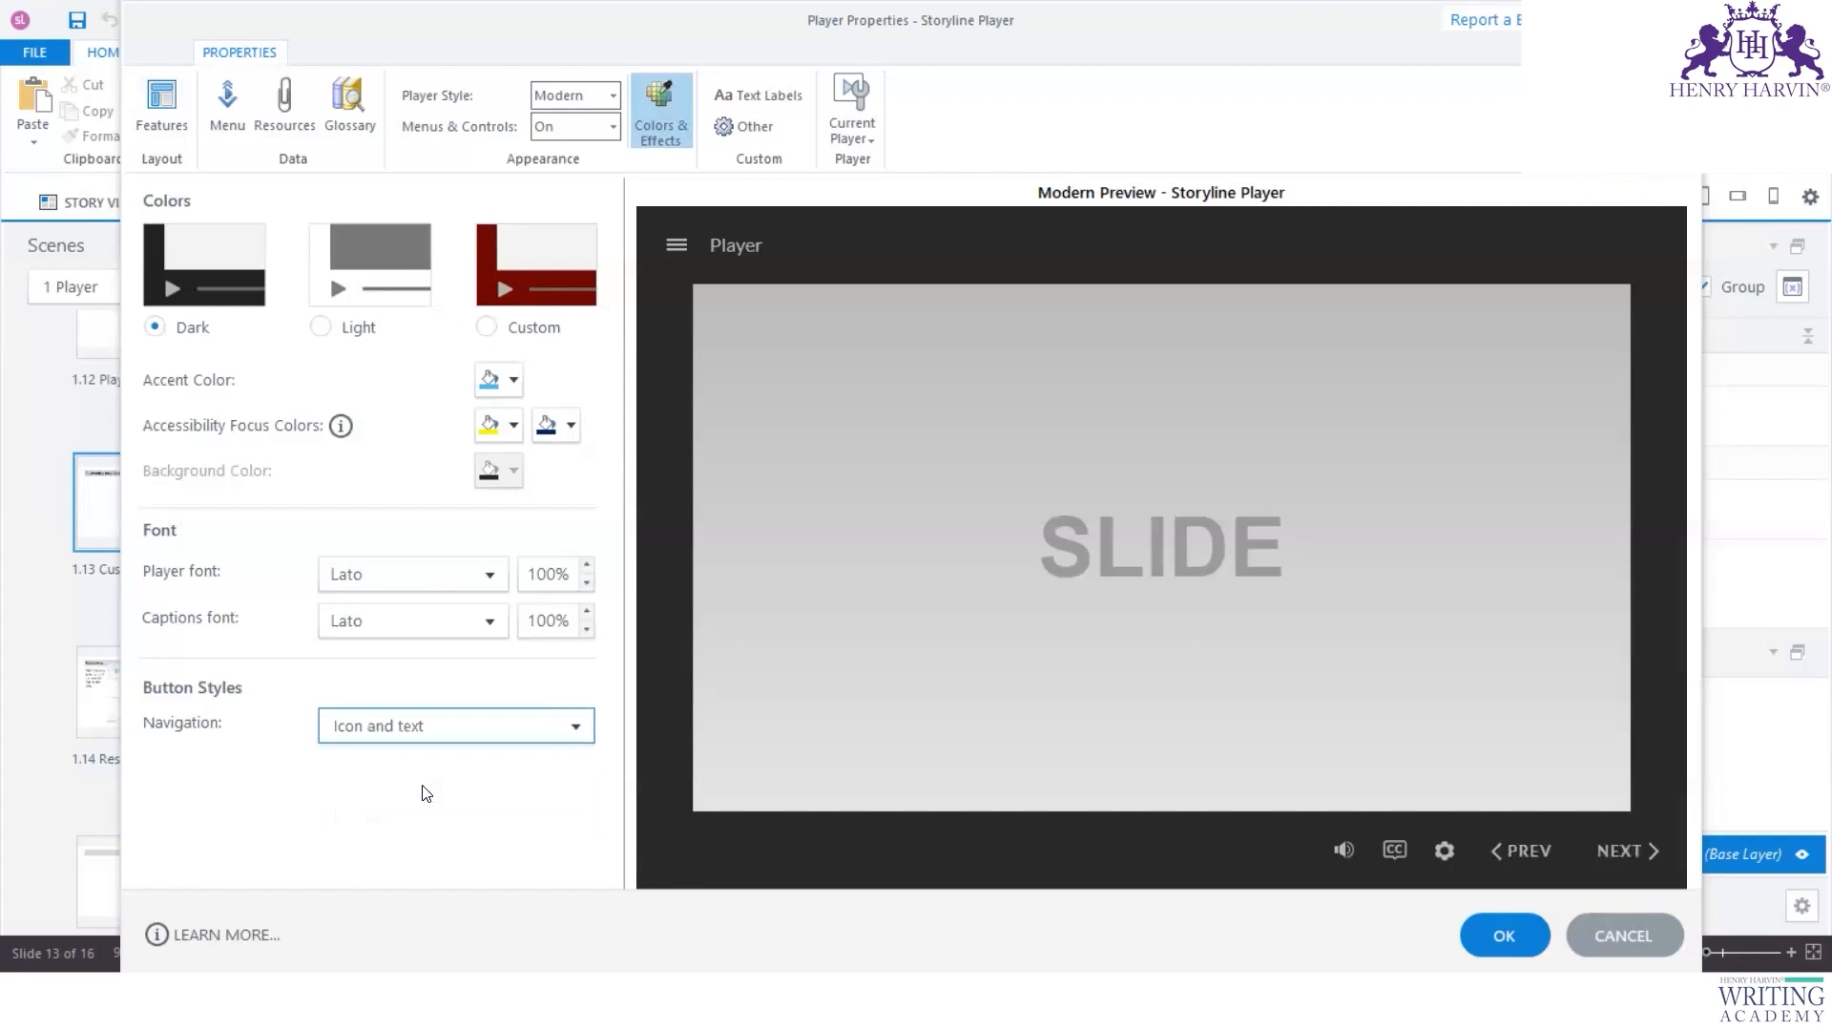
Step: Check the browser and resume settings and the text labels, and apply the player properties
click(771, 131)
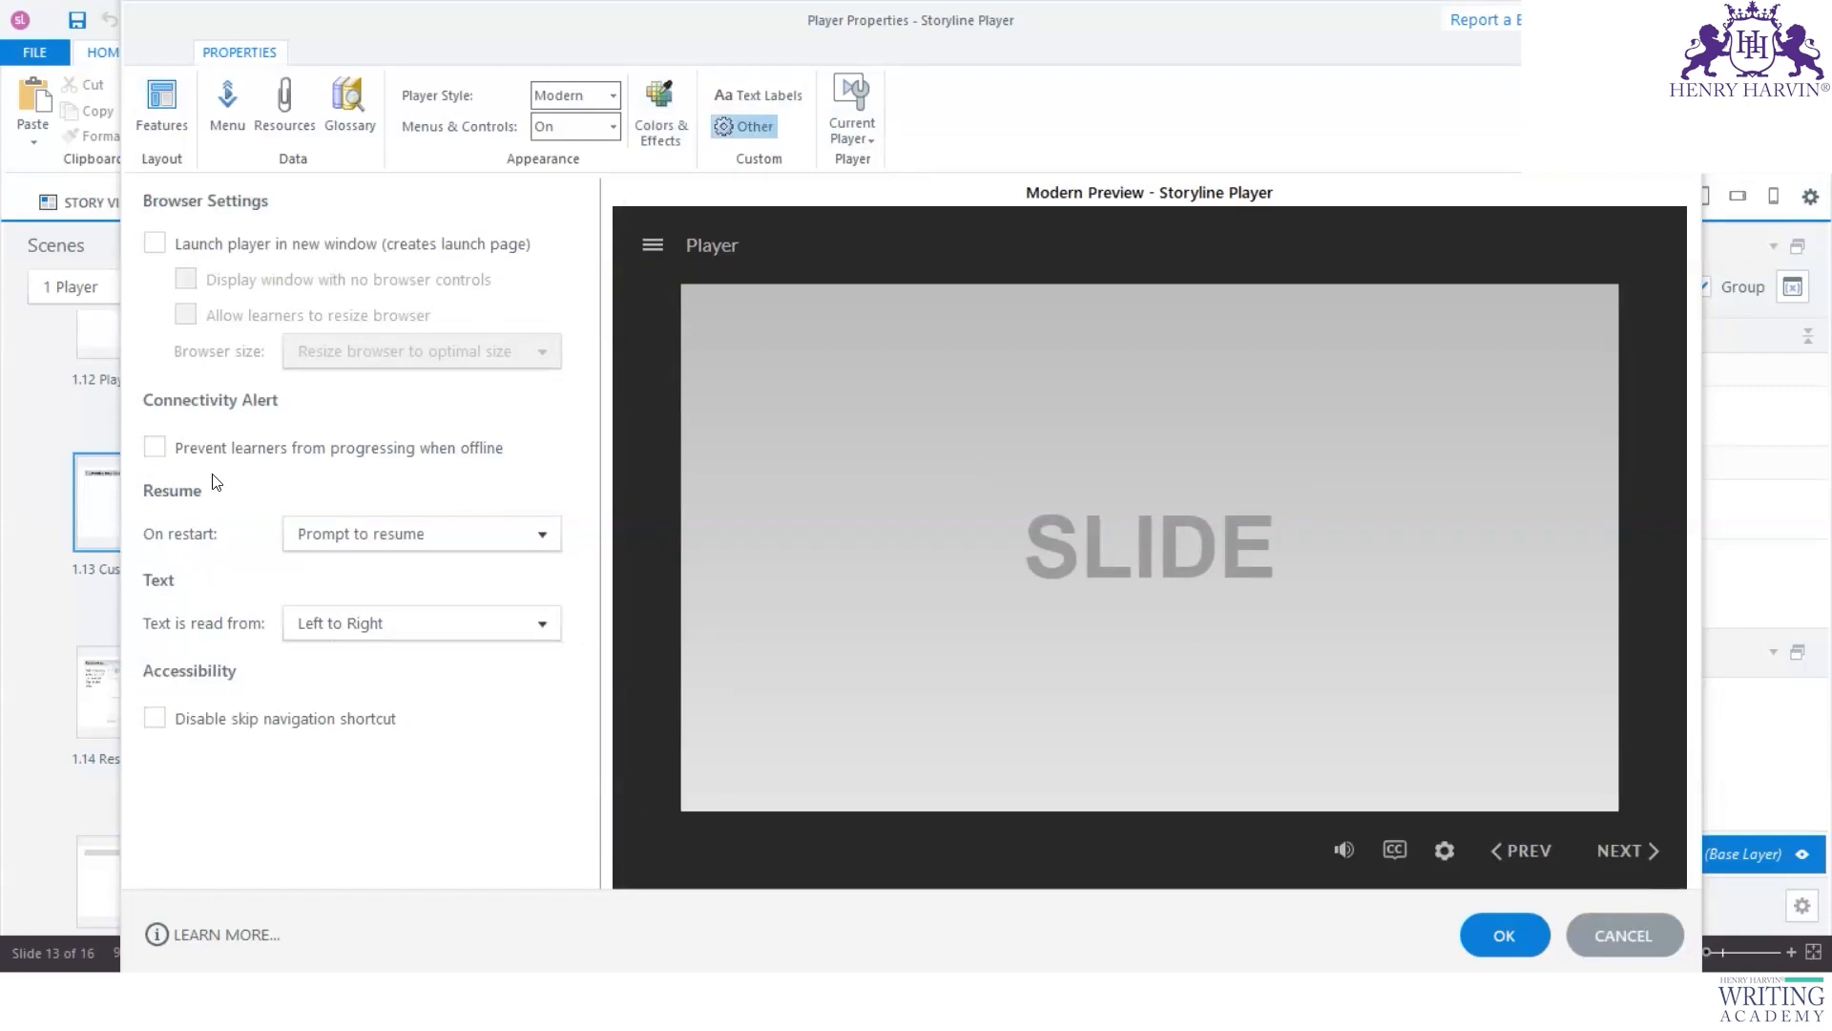
click(764, 93)
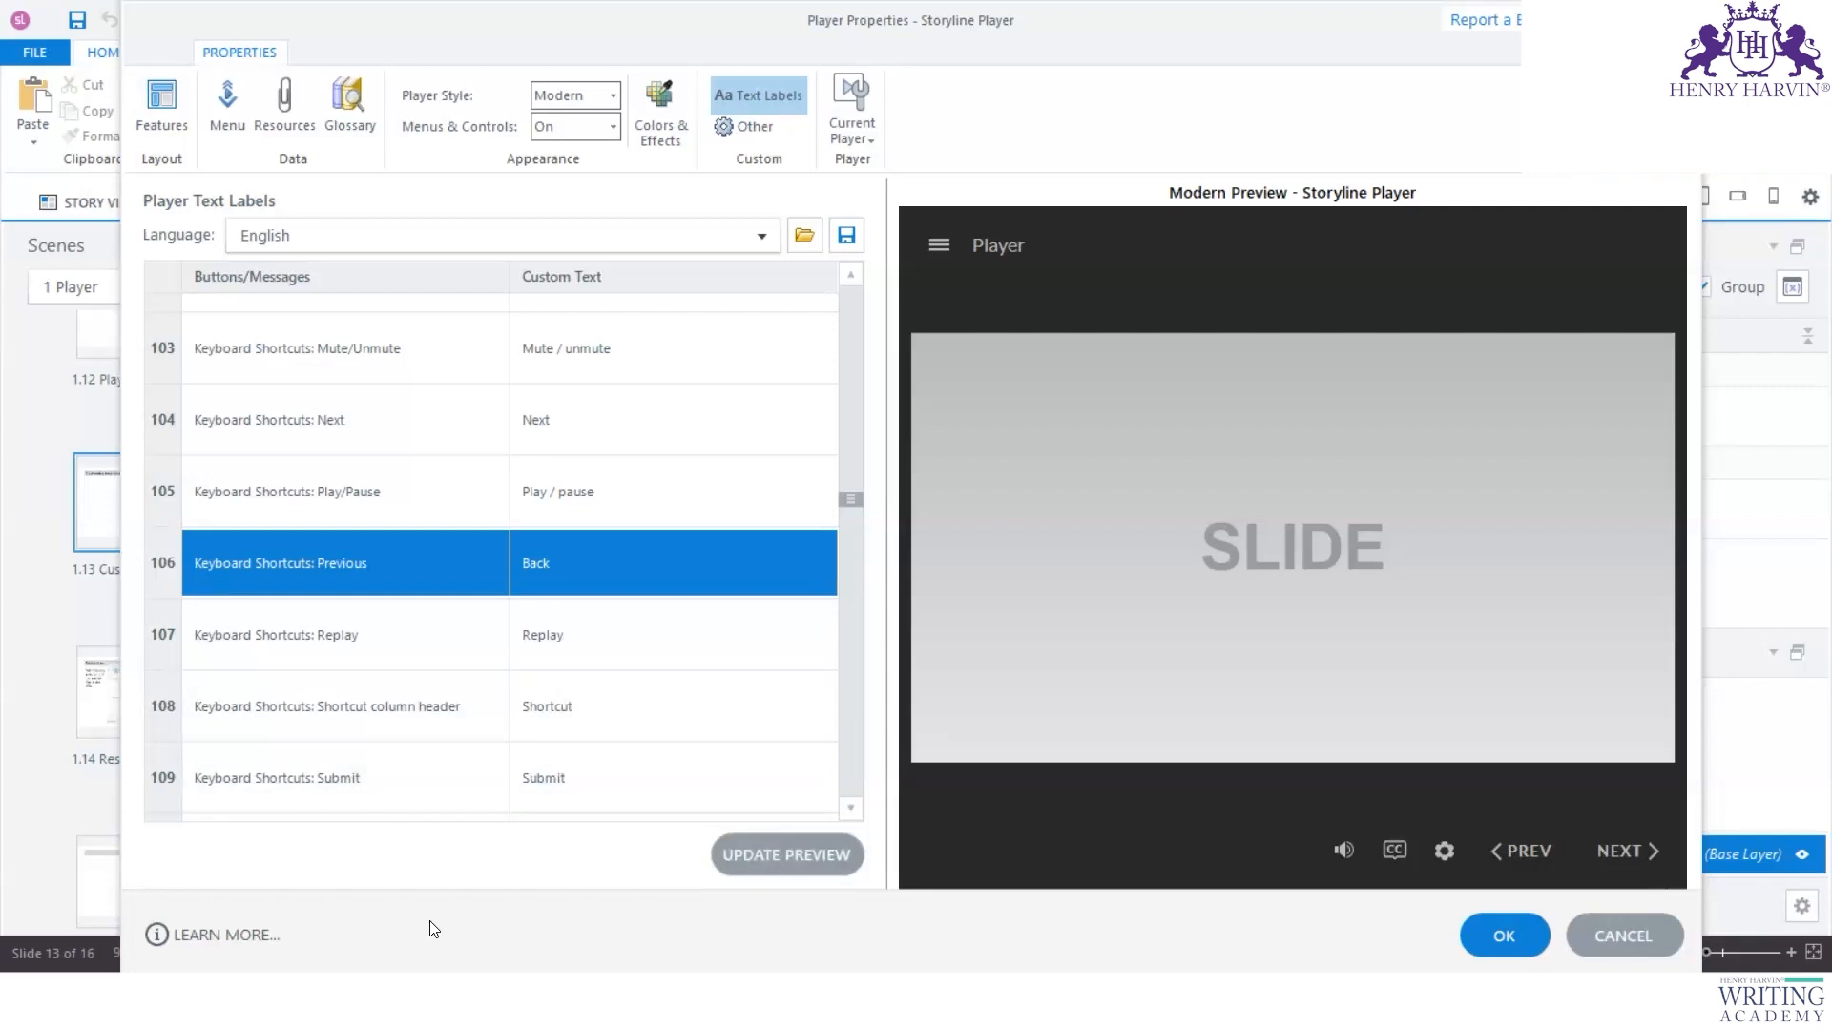
click(1537, 936)
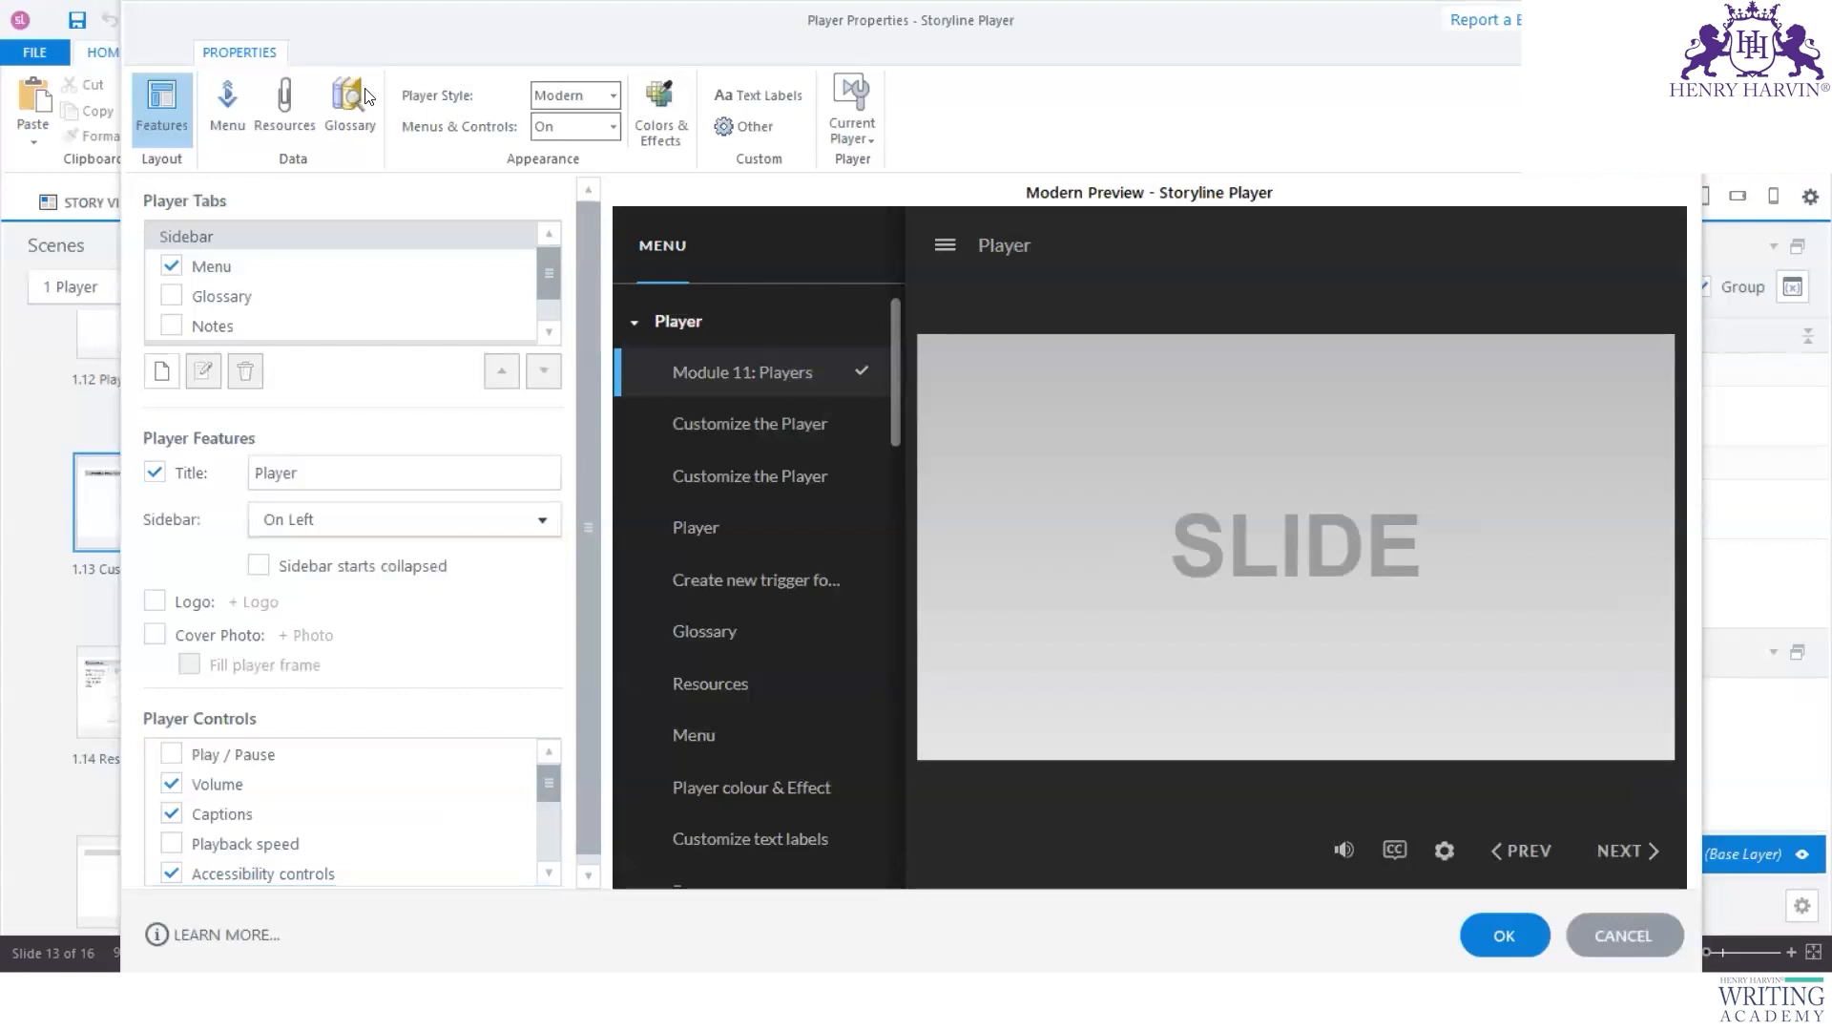
Step: Reopen the player properties and review the menu, resources, glossary and features settings
click(225, 118)
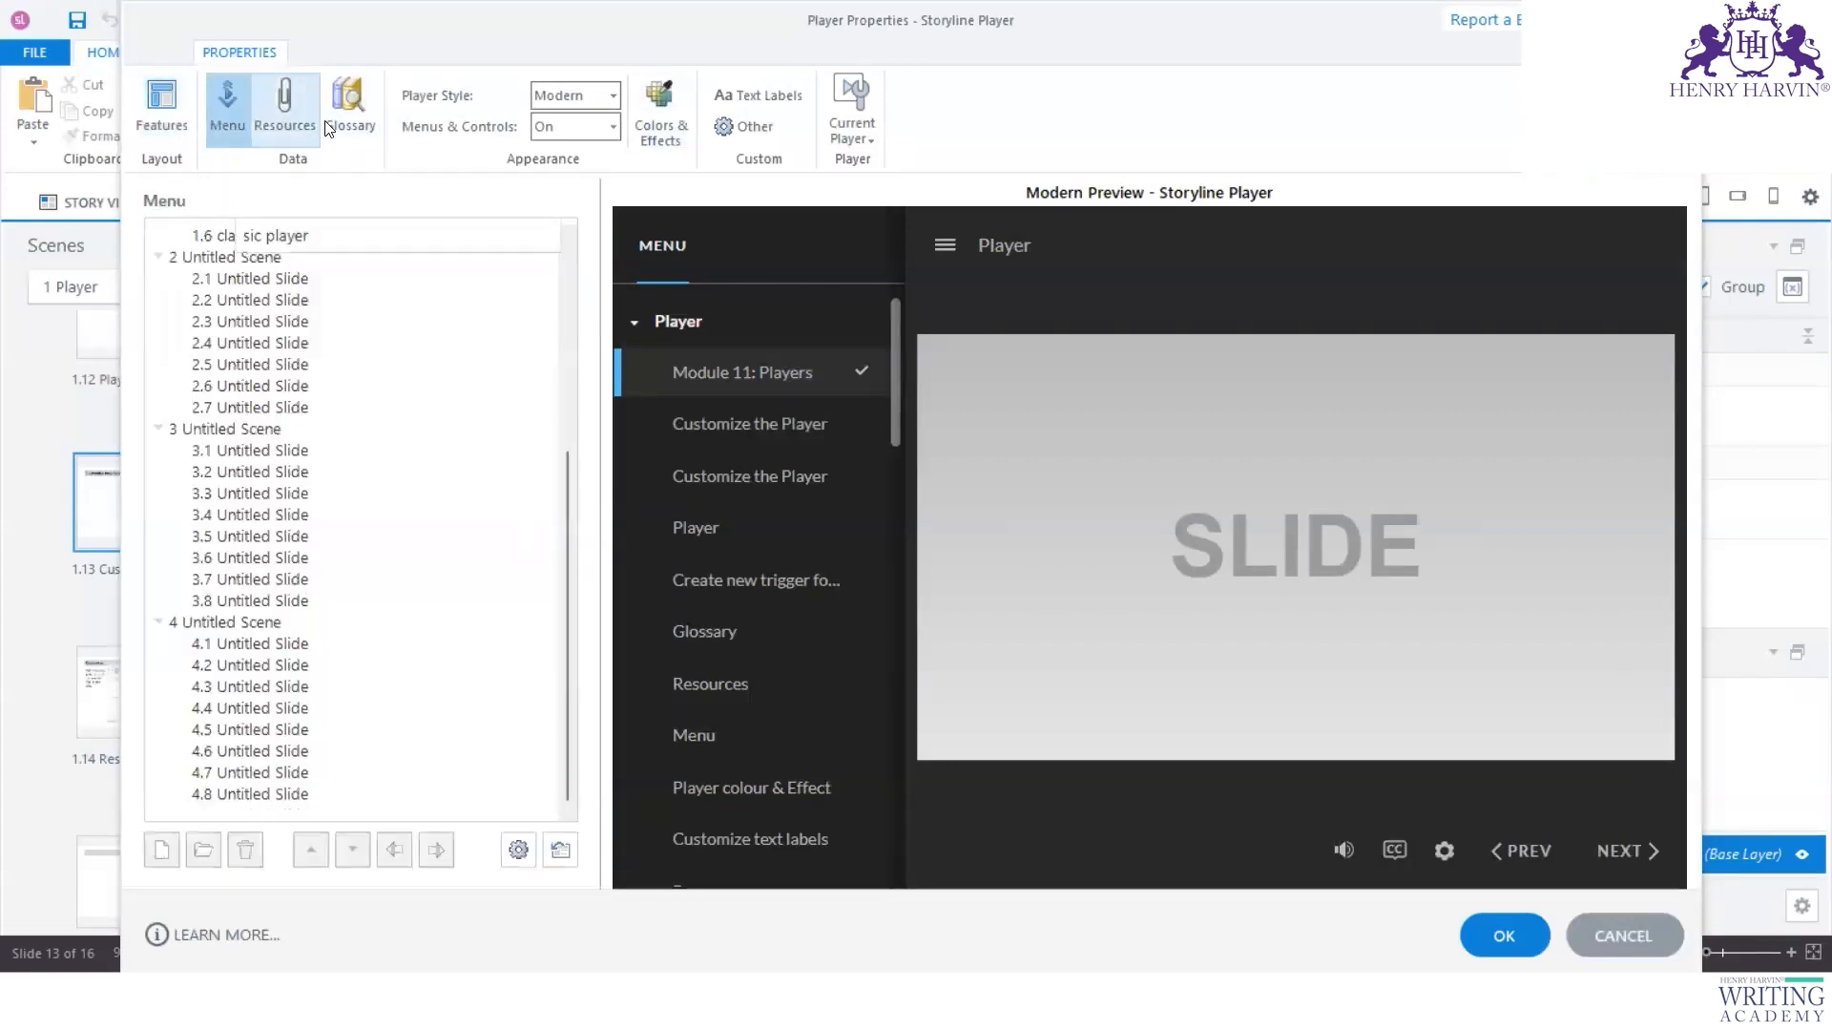
click(285, 110)
click(349, 116)
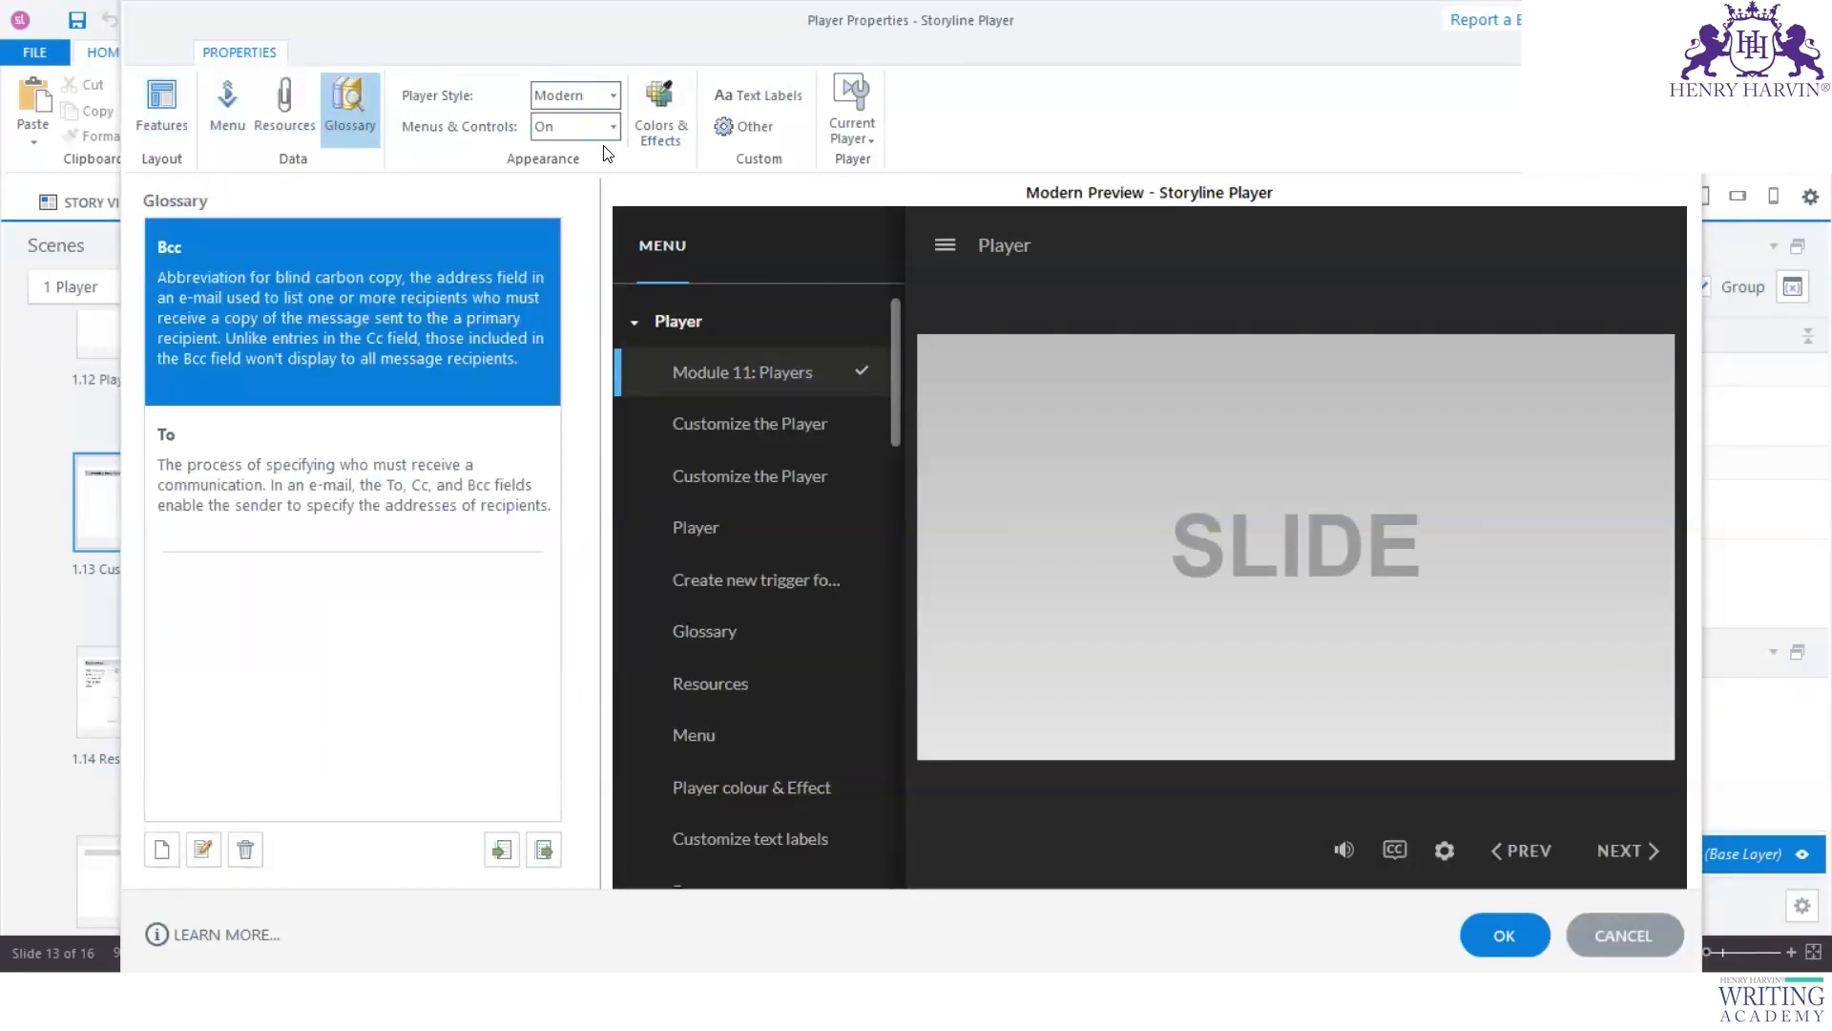
click(164, 109)
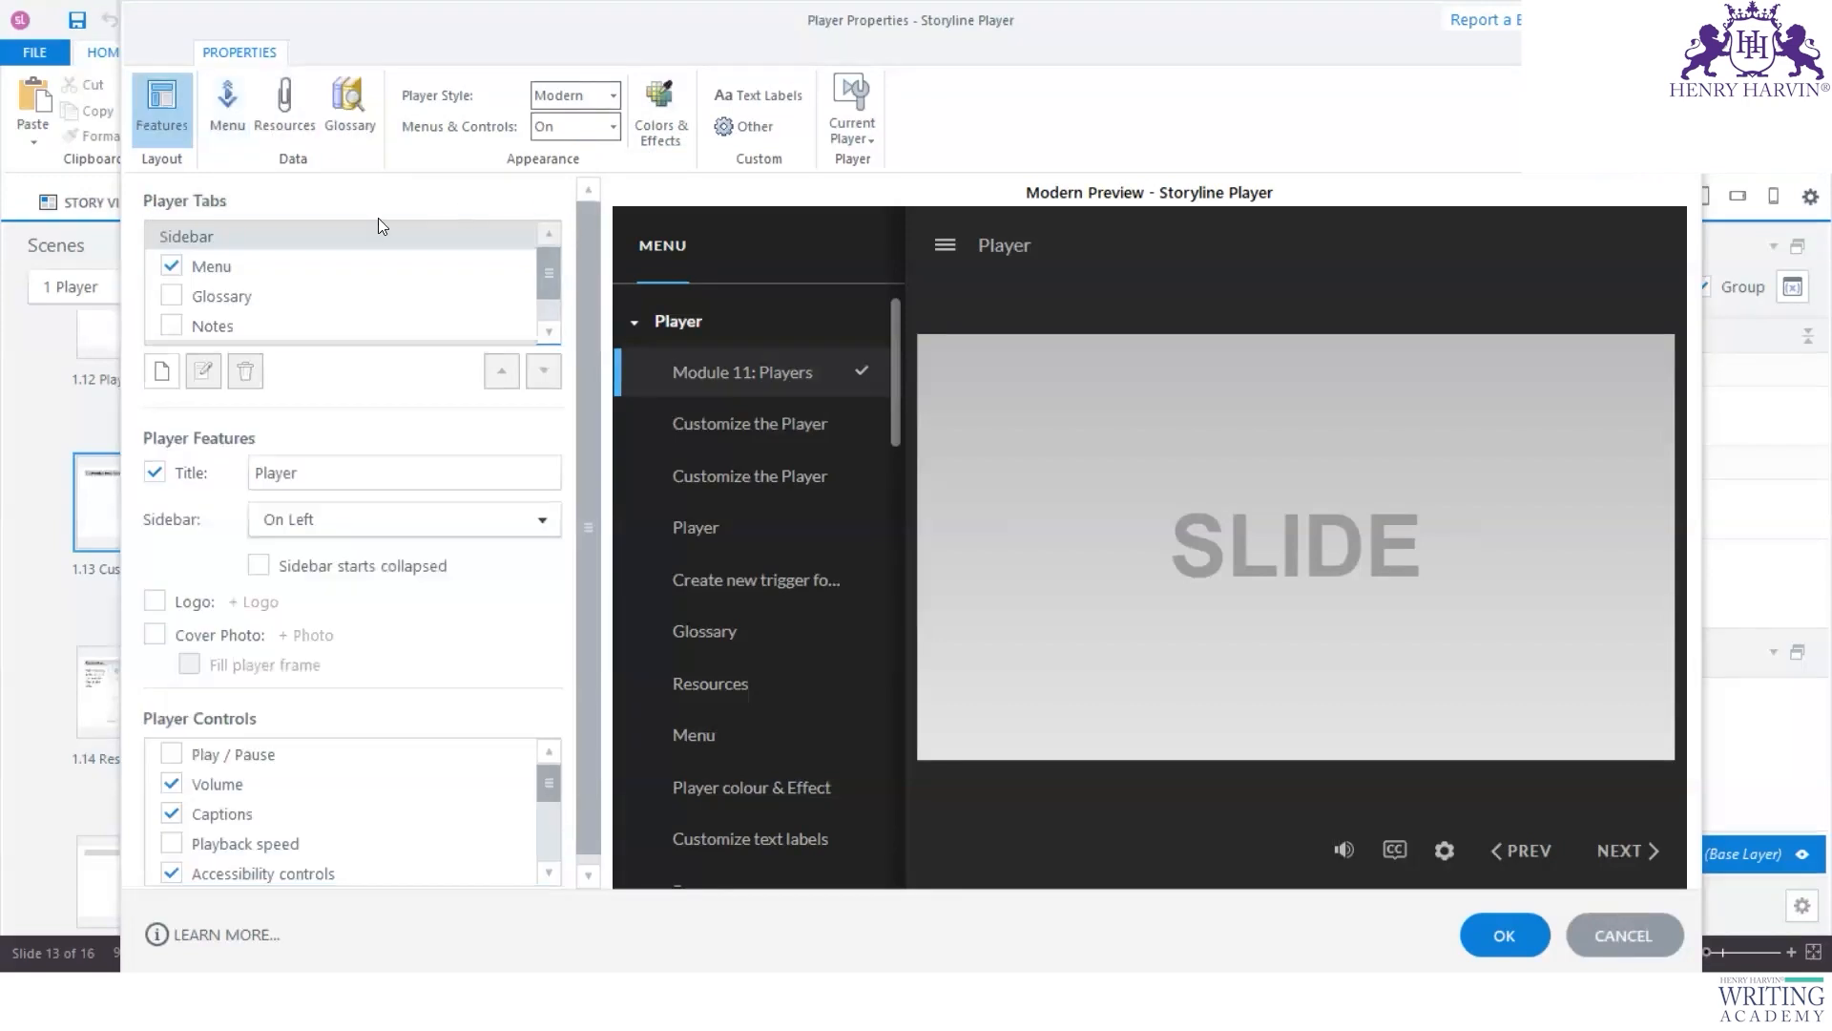
Step: Turn the Playback speed and Play / Pause player controls on and off again to compare them in the preview
scroll(467, 689, down, 1)
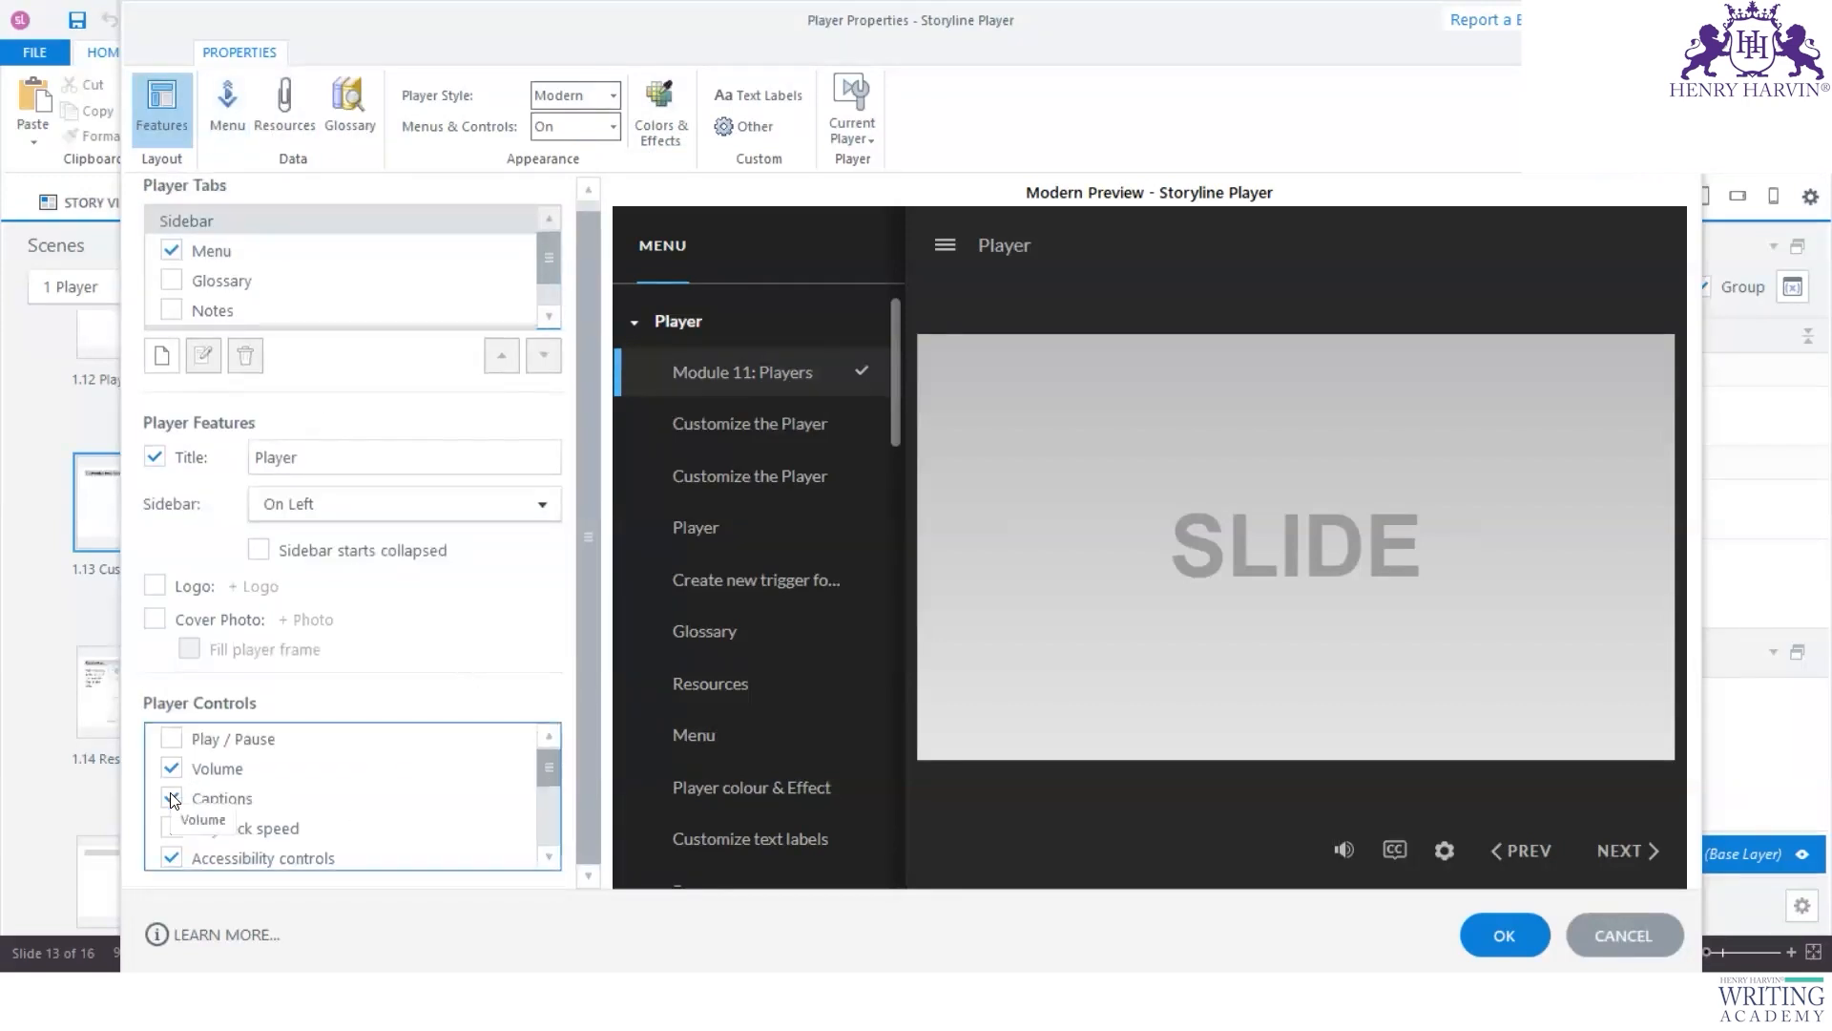
click(171, 827)
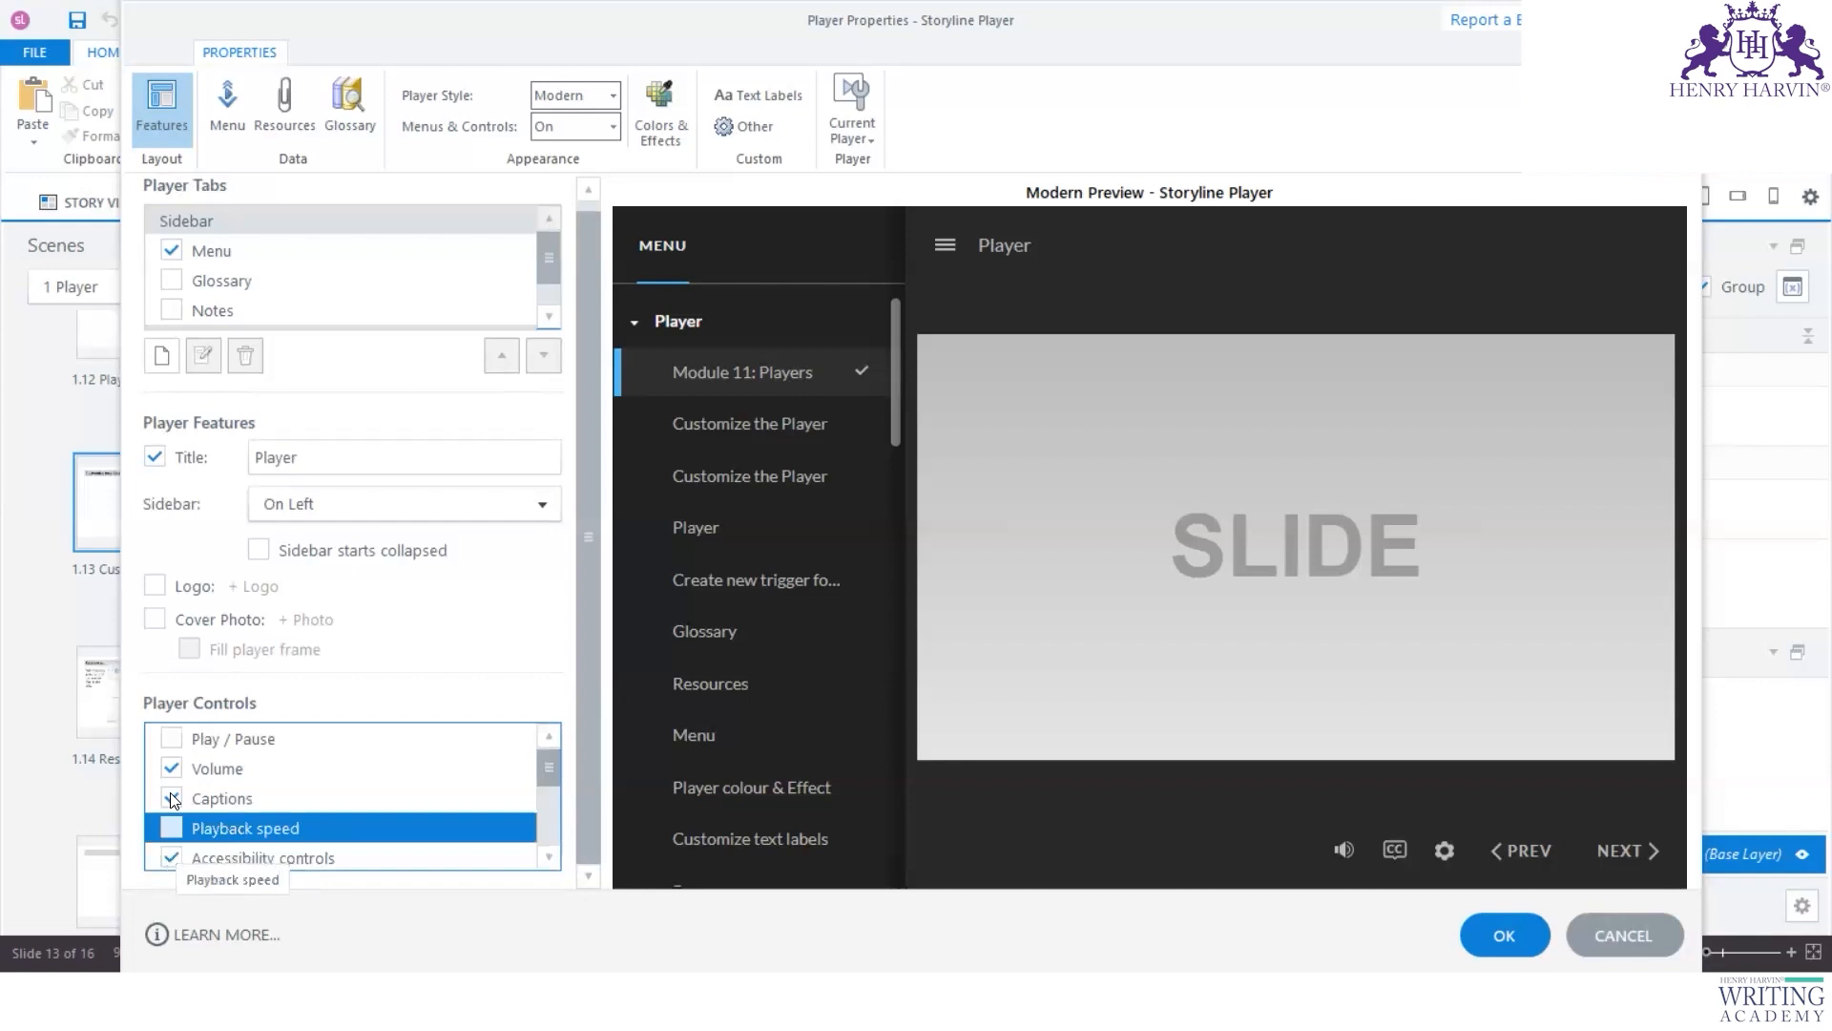
click(171, 737)
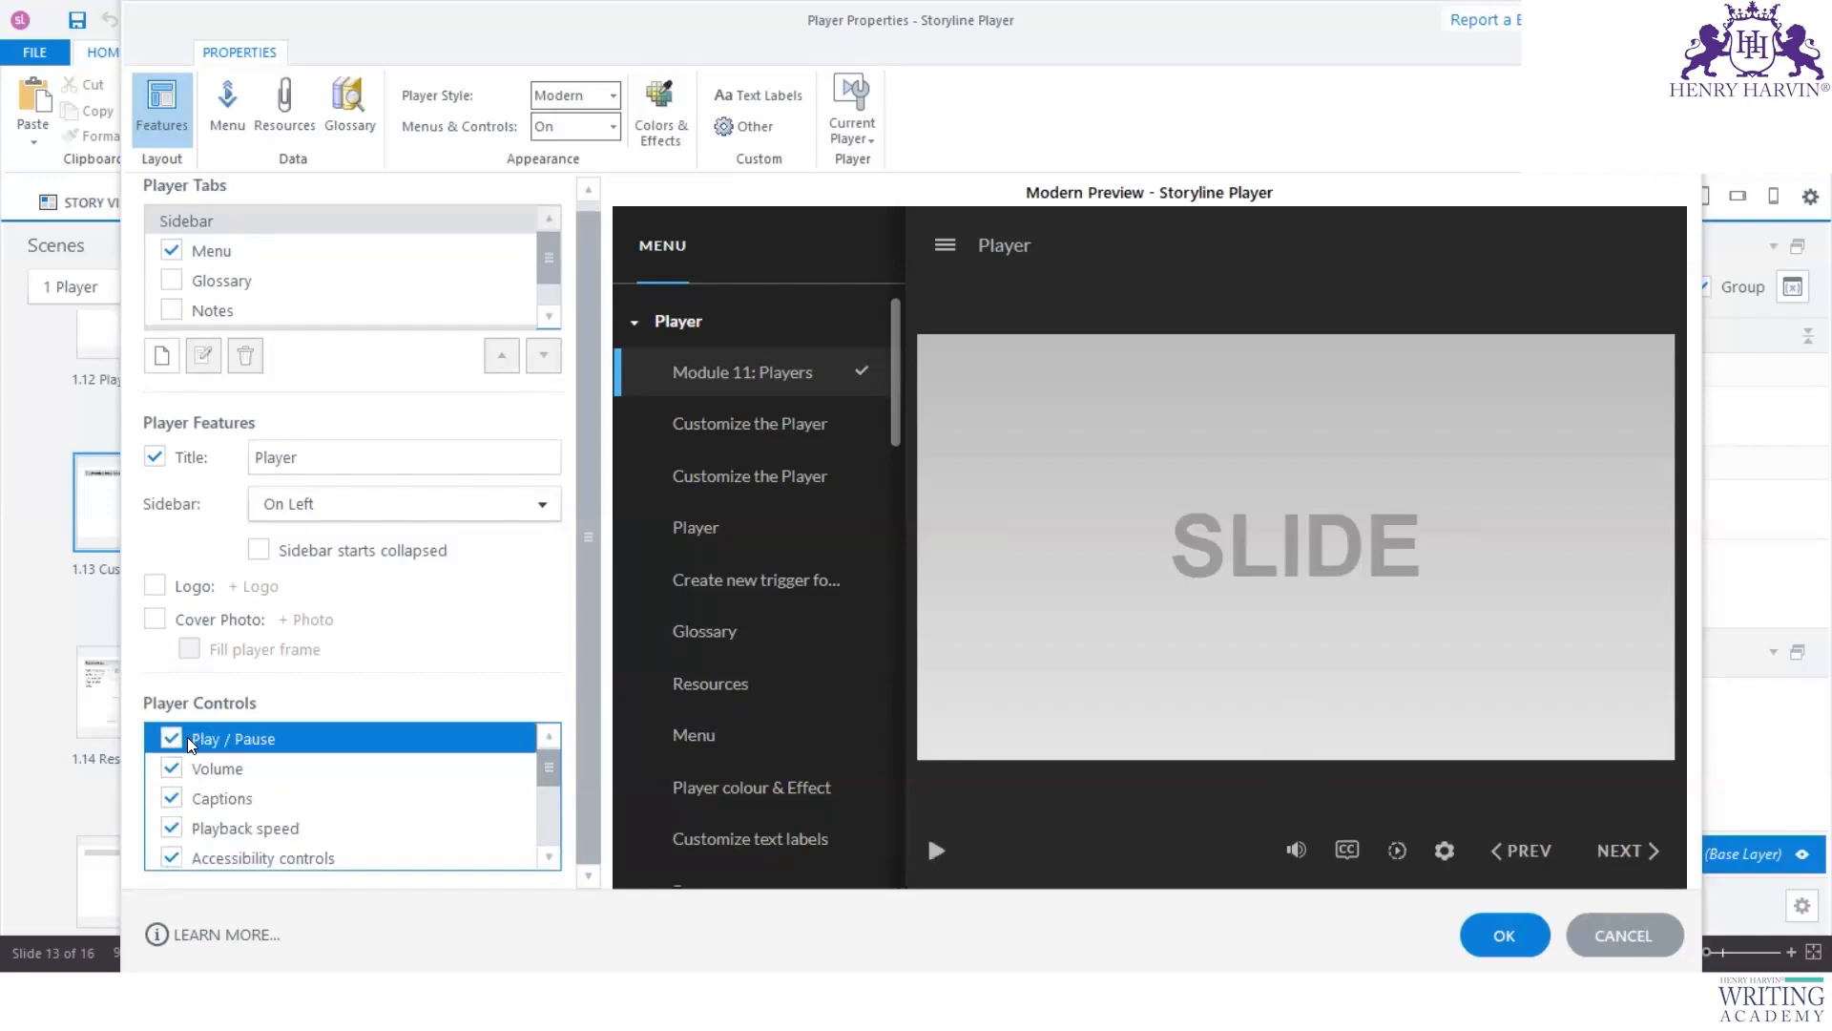
click(169, 799)
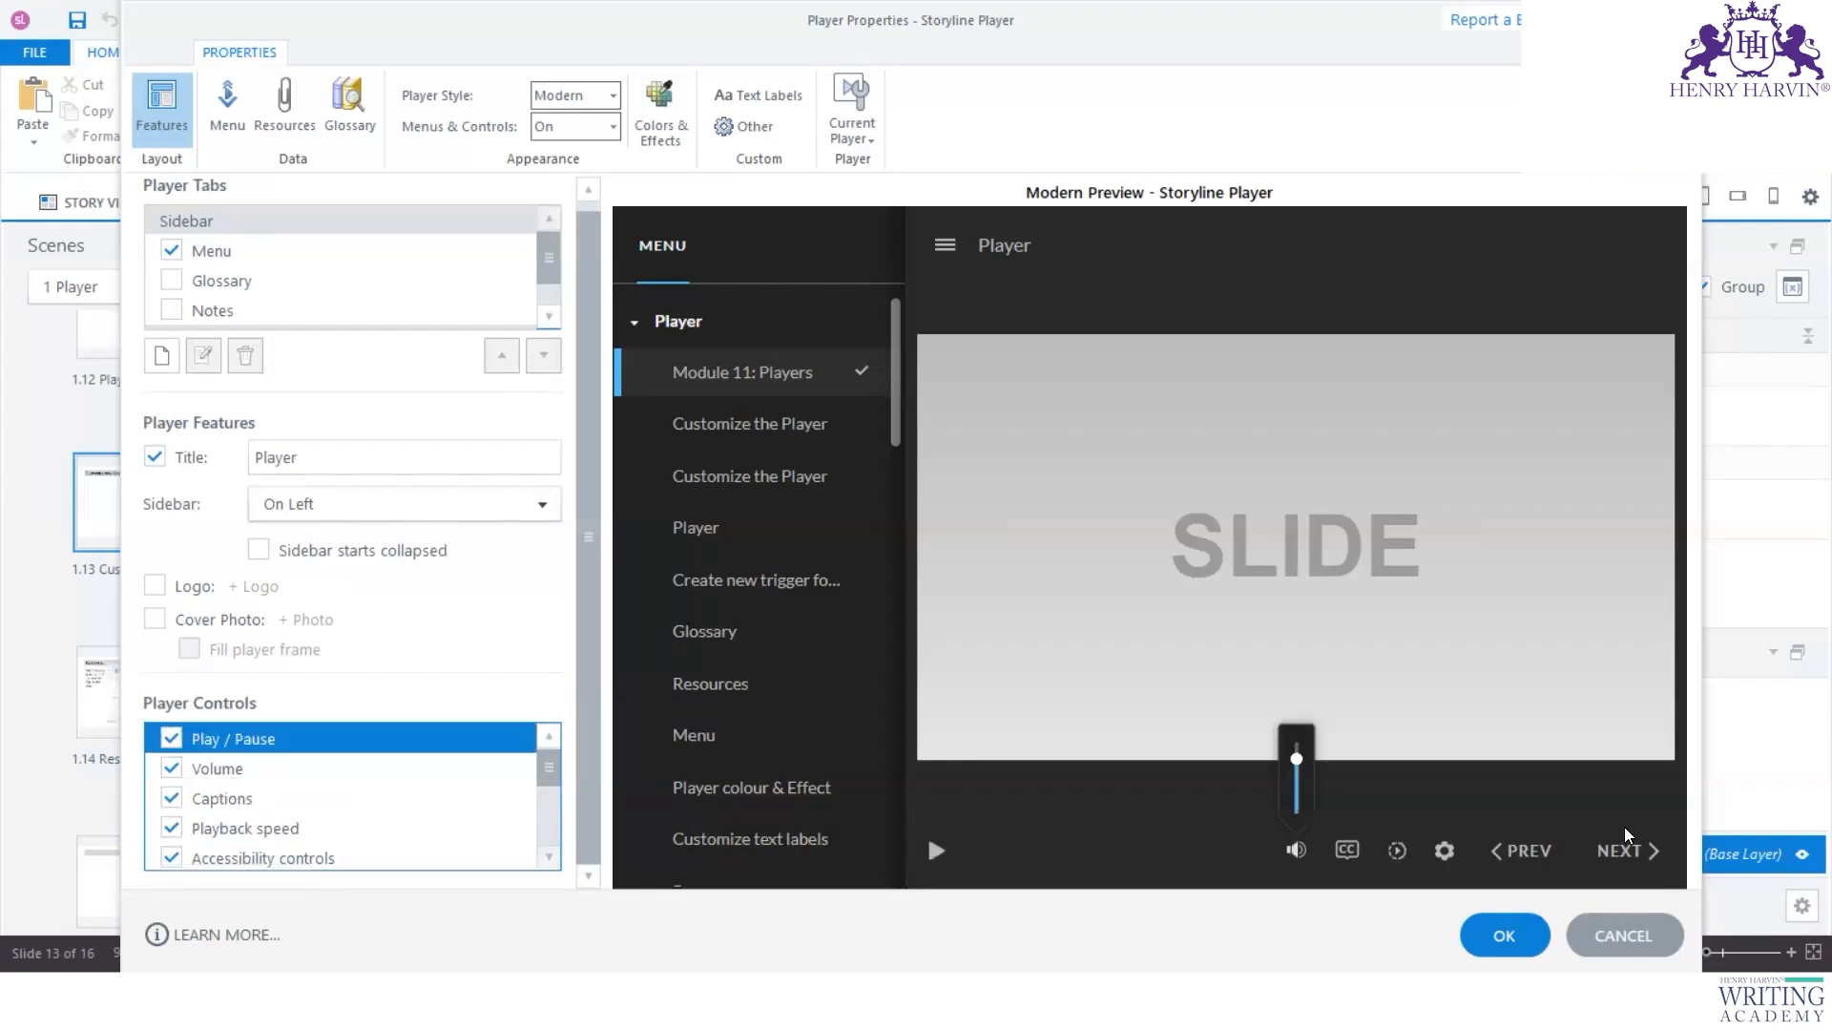
click(171, 740)
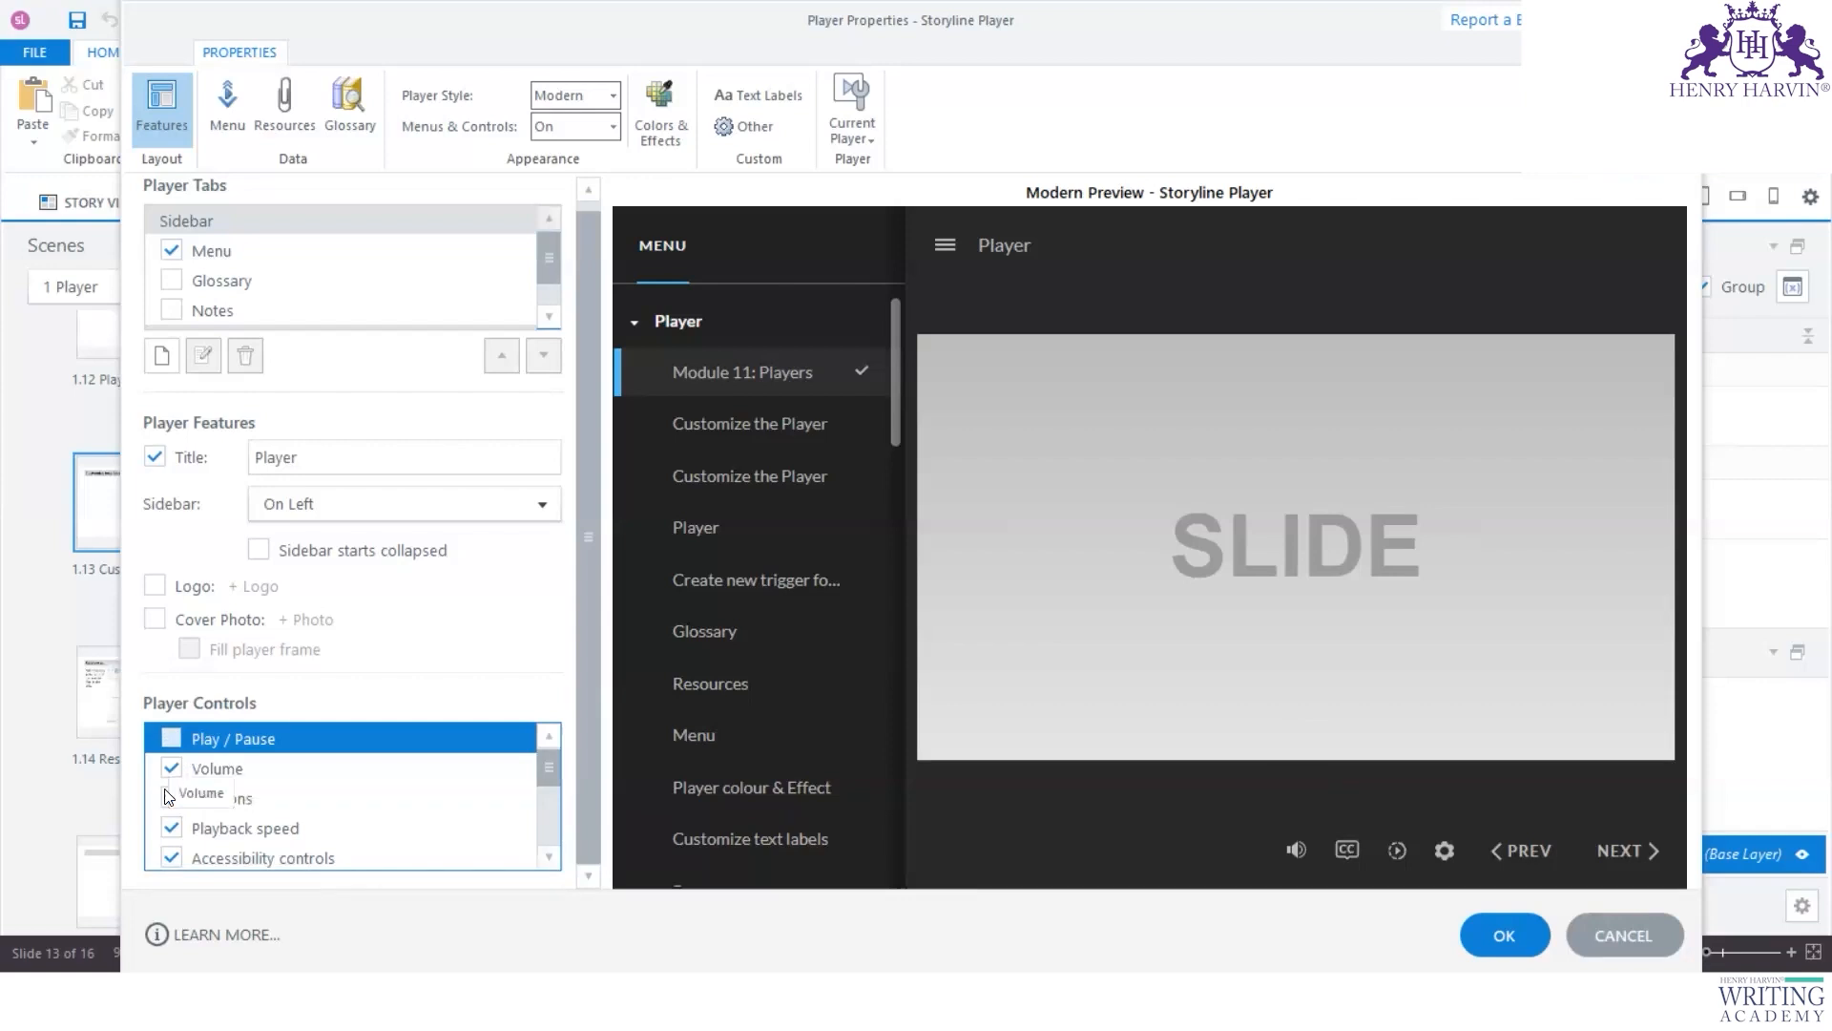
click(172, 854)
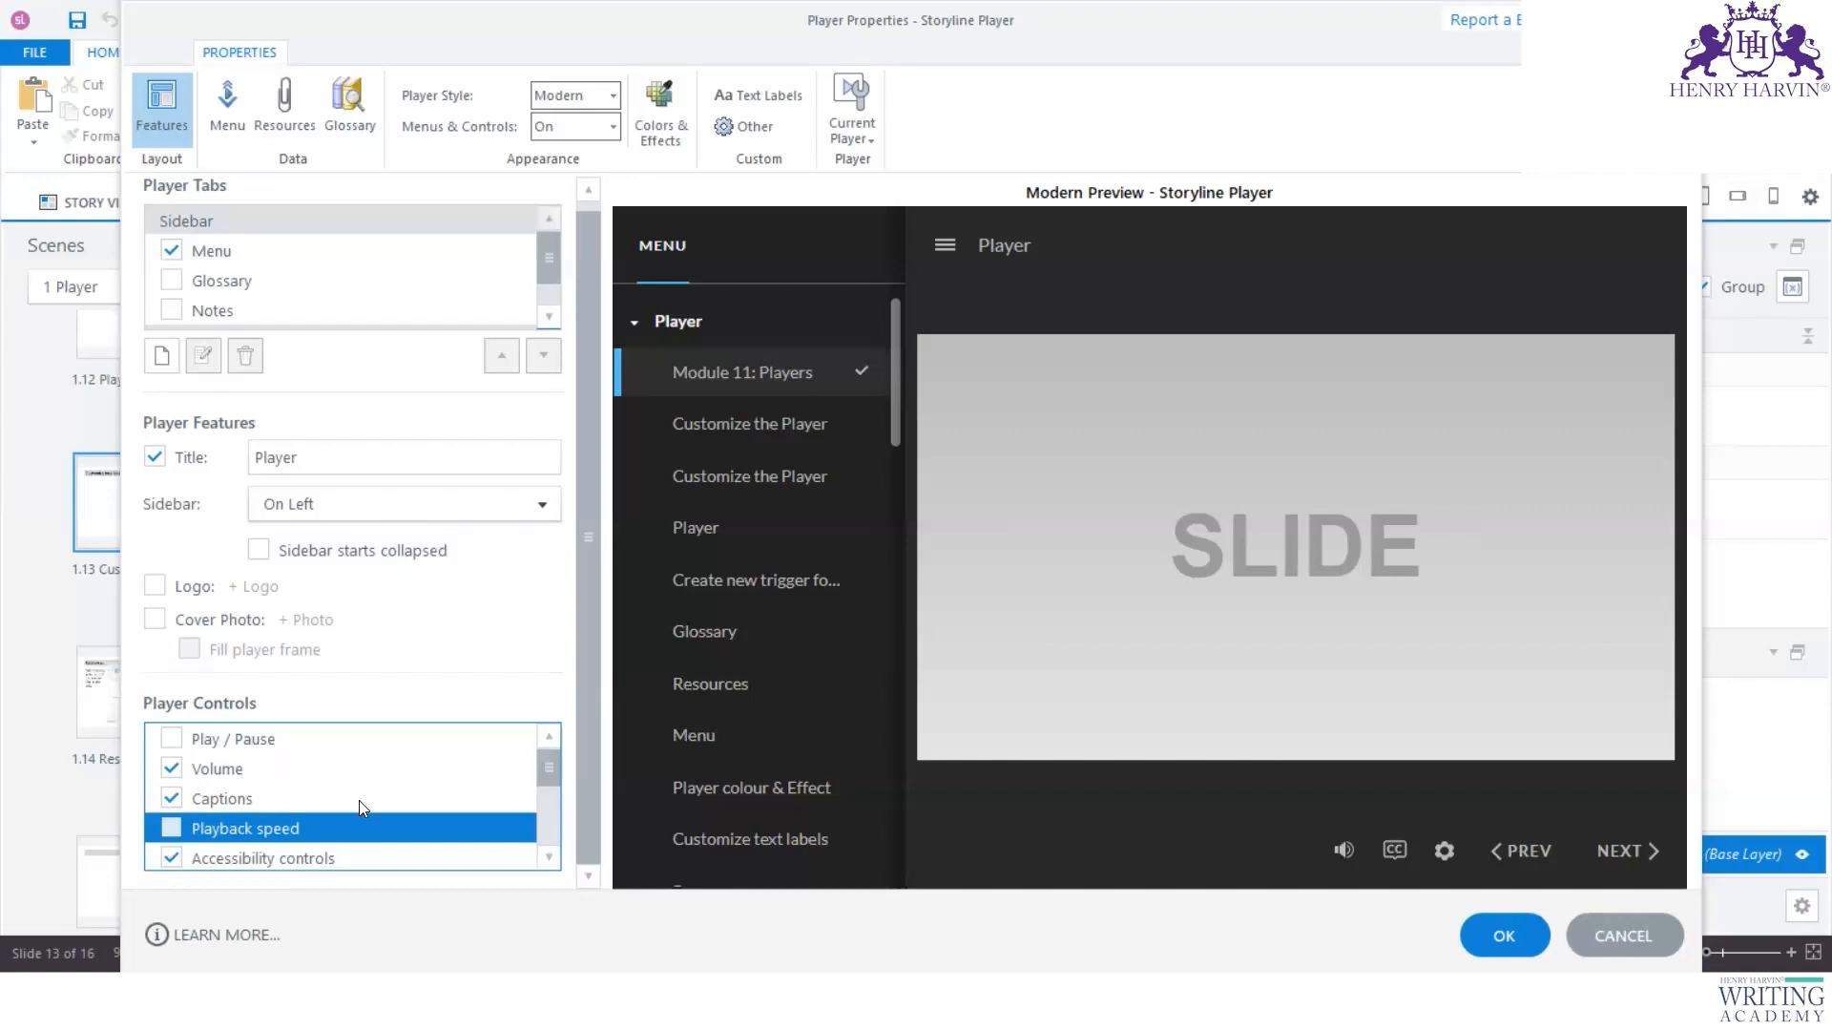
Step: Turn on the Play / Pause and Playback speed player controls and try the captions control in the player preview
click(172, 739)
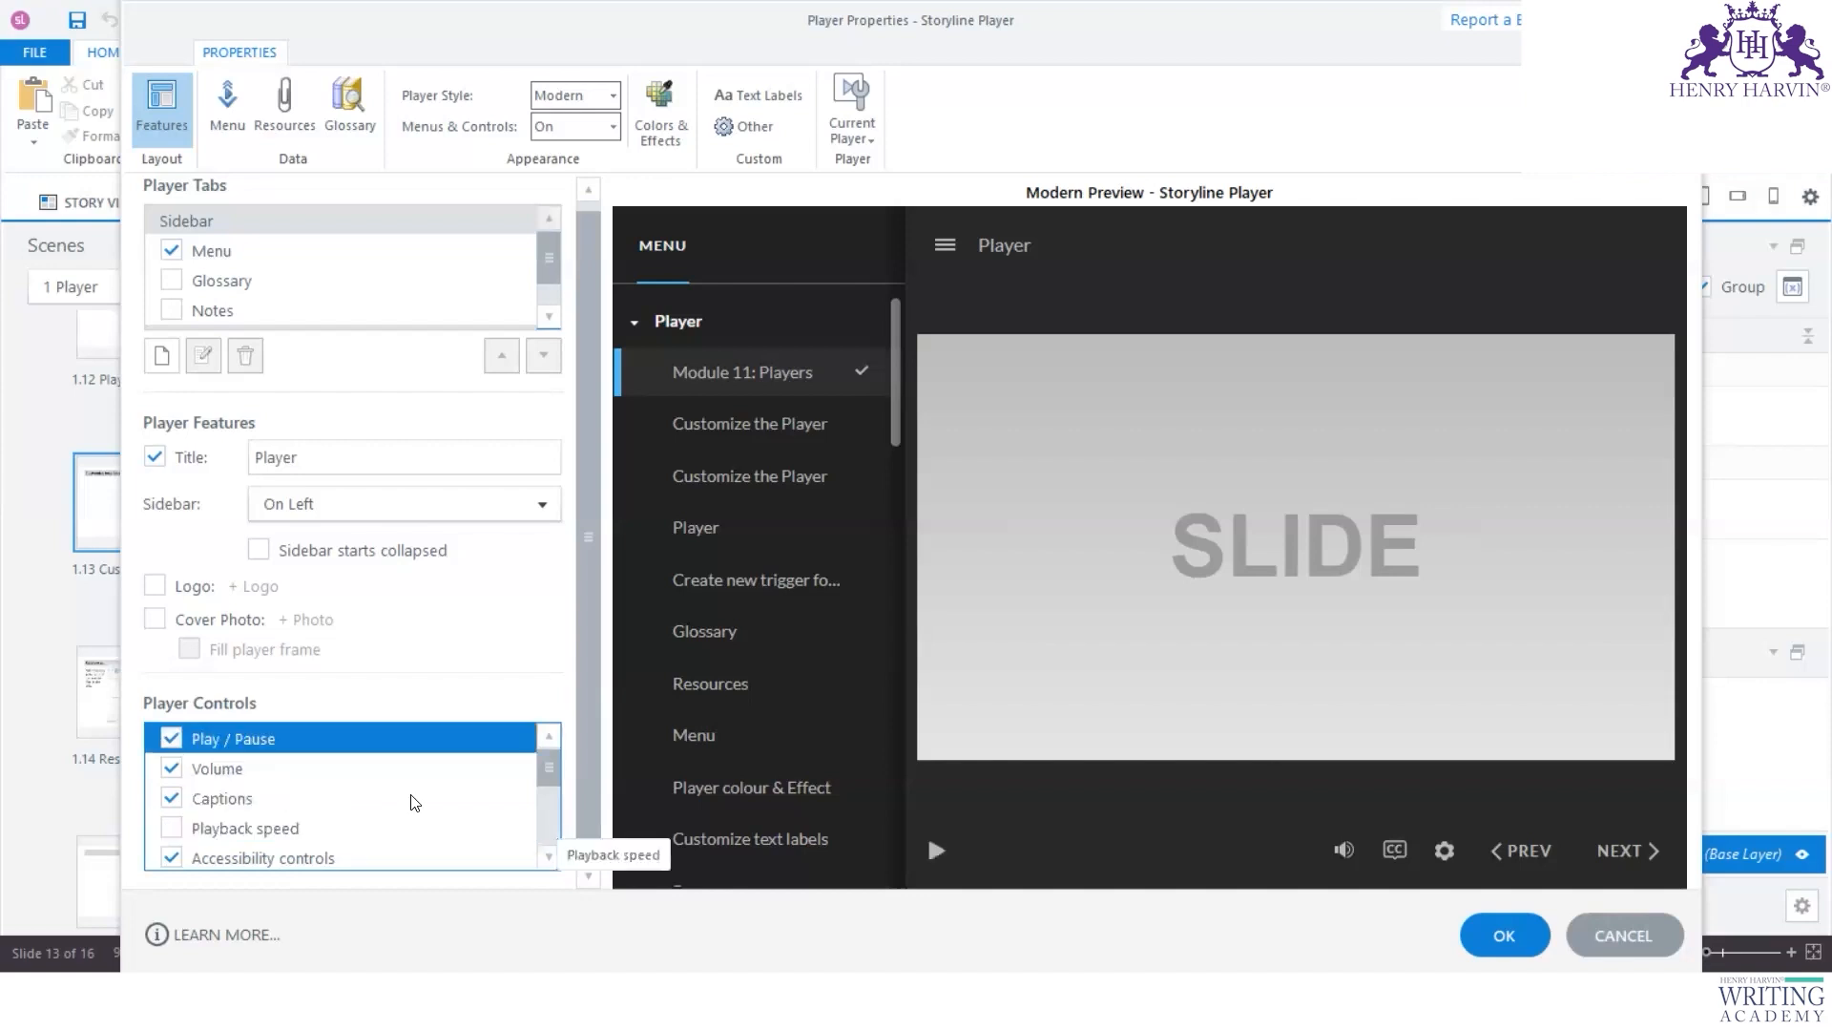
click(172, 828)
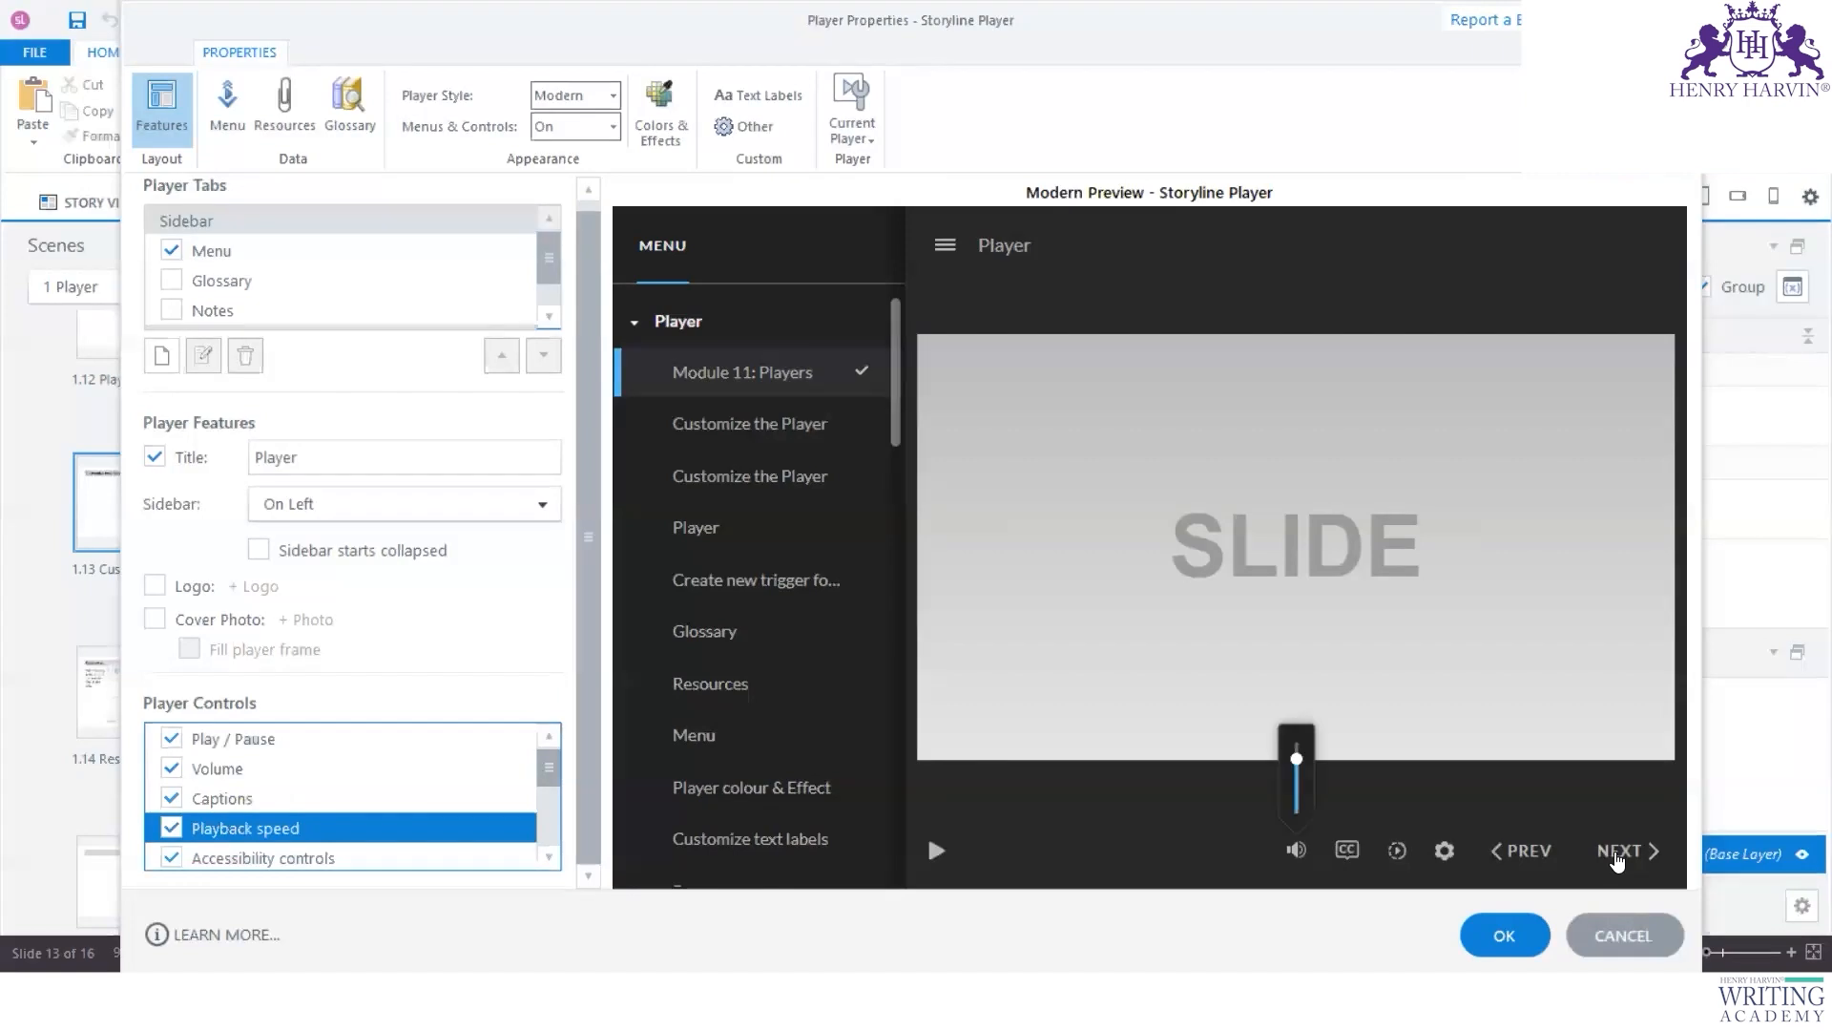
click(1347, 849)
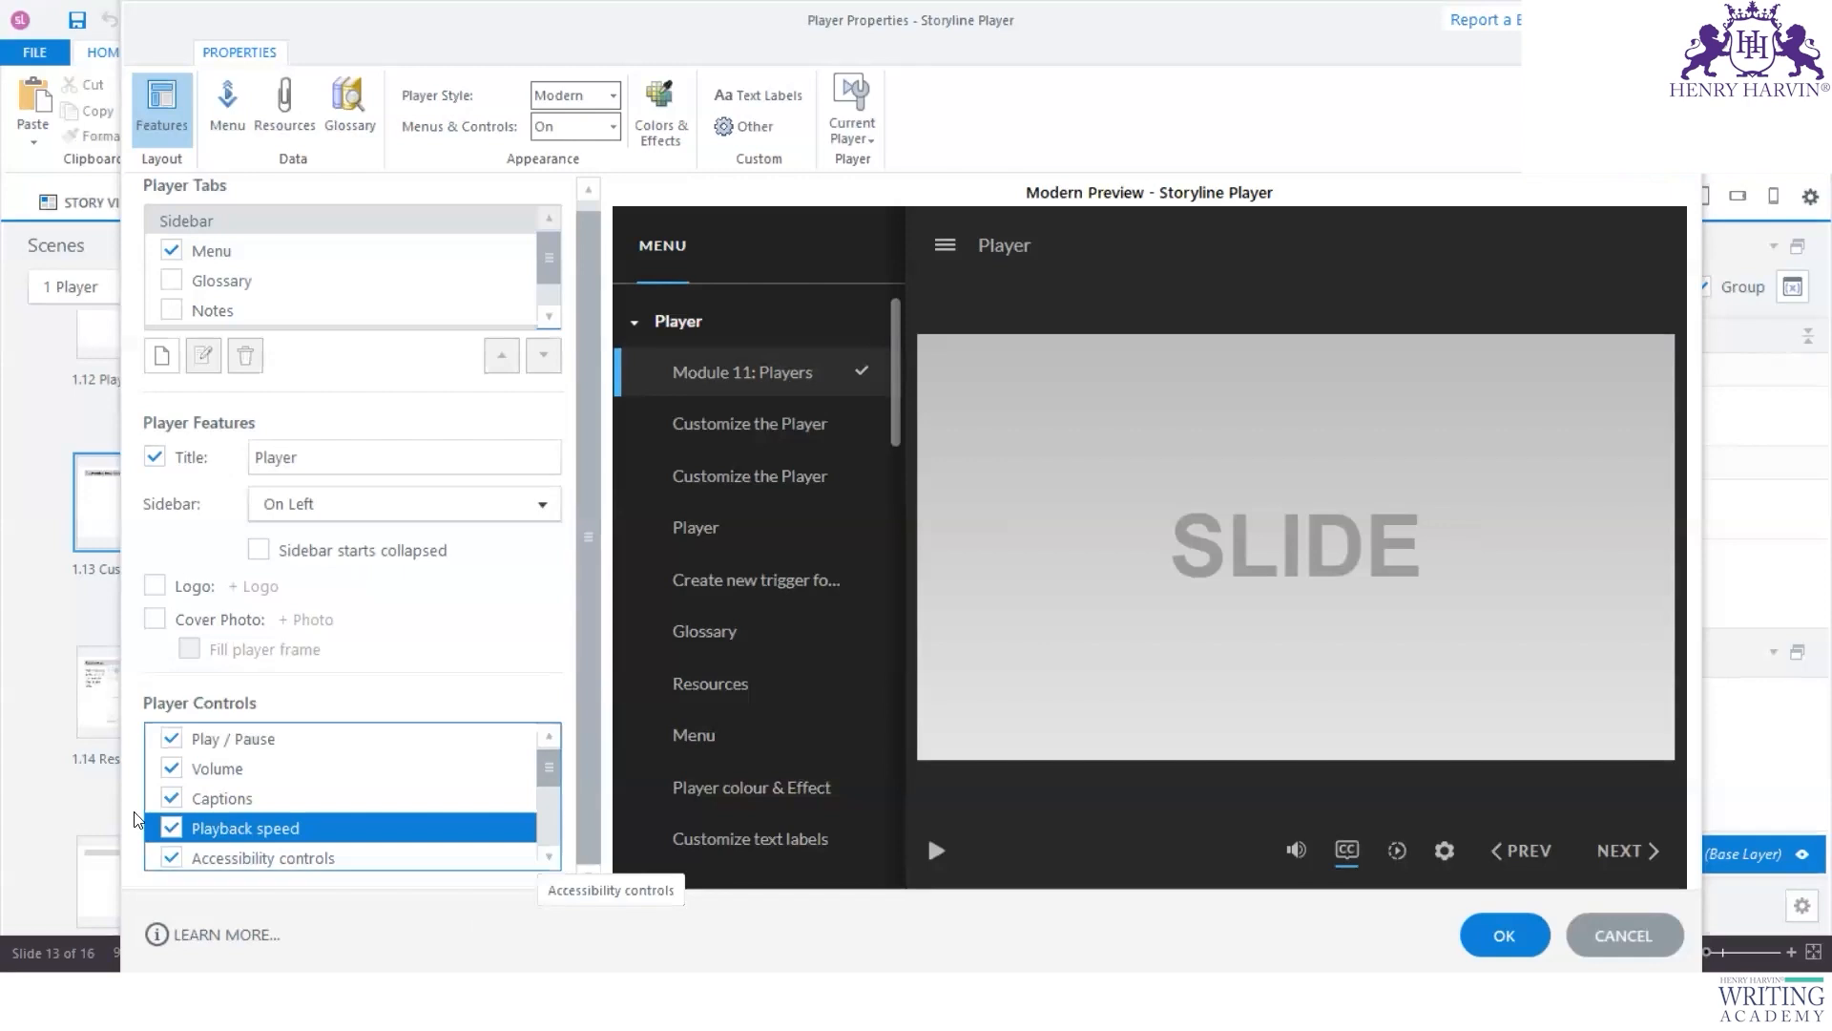
Step: Turn the Captions and Volume player controls off and back on
click(172, 800)
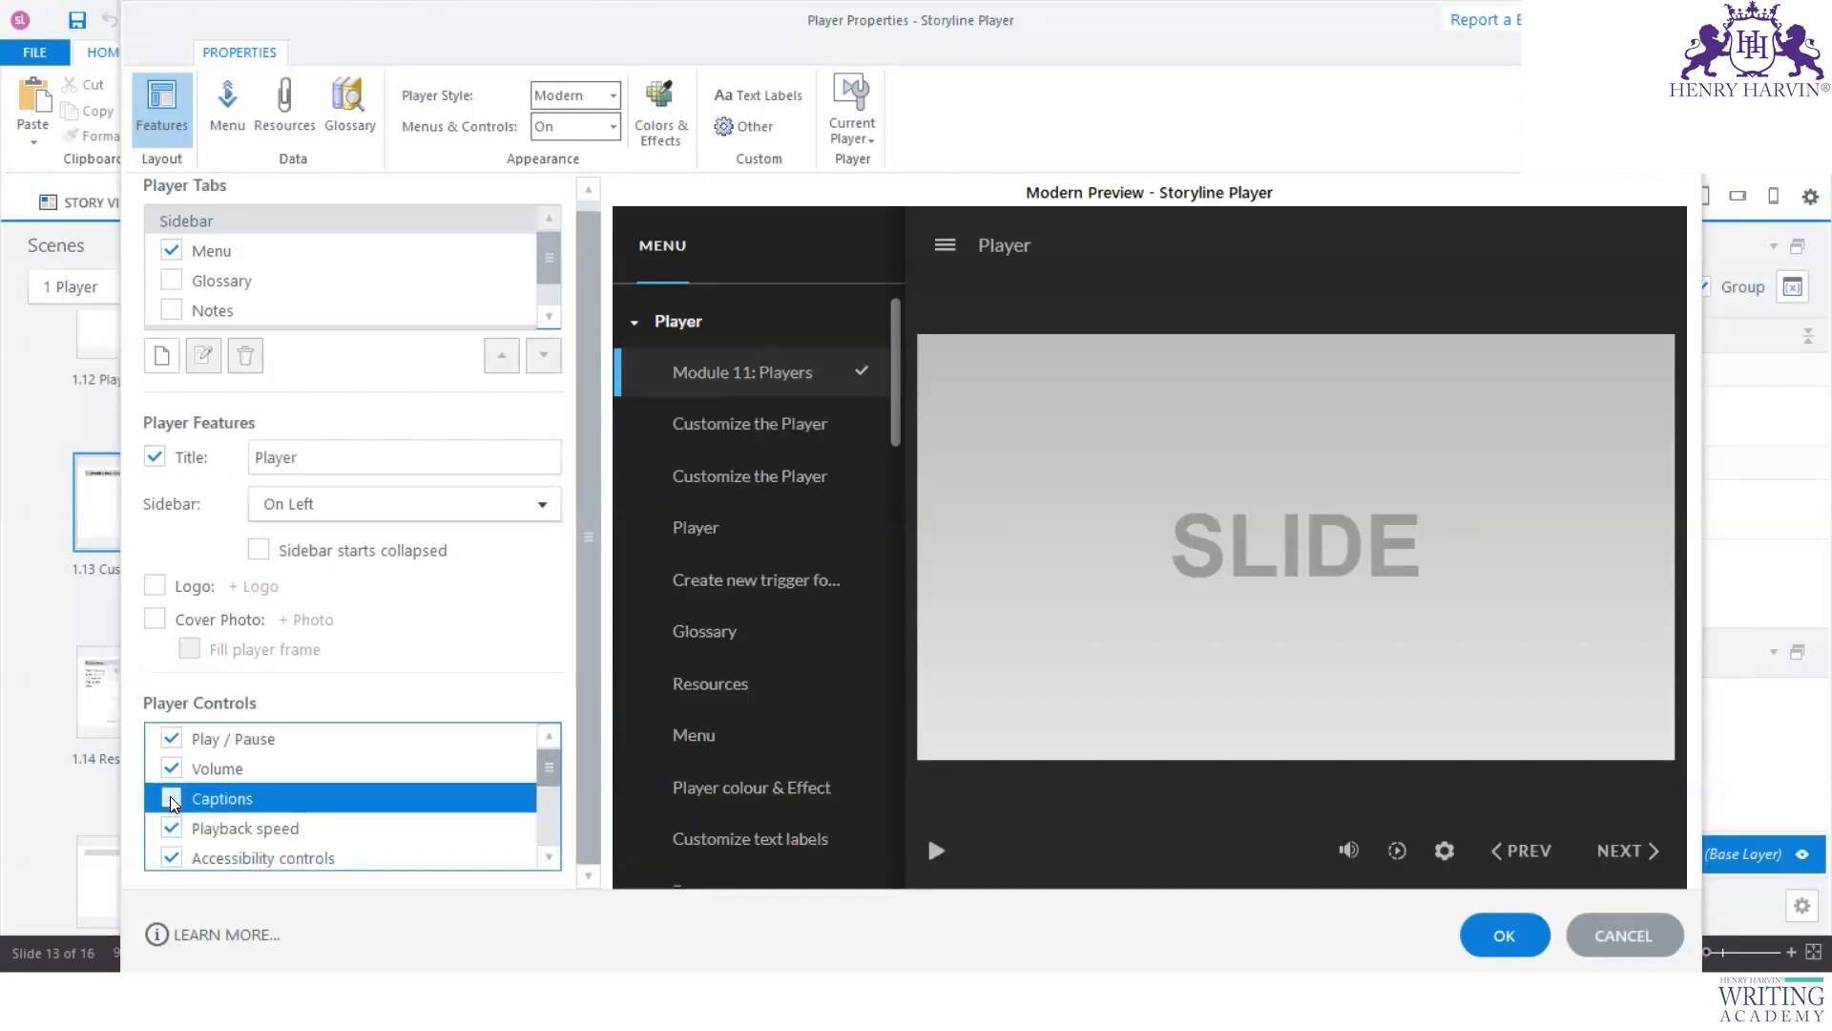
click(172, 771)
click(173, 769)
click(173, 799)
Step: Disable the Play / Pause and Playback speed player controls and apply the player properties
click(172, 738)
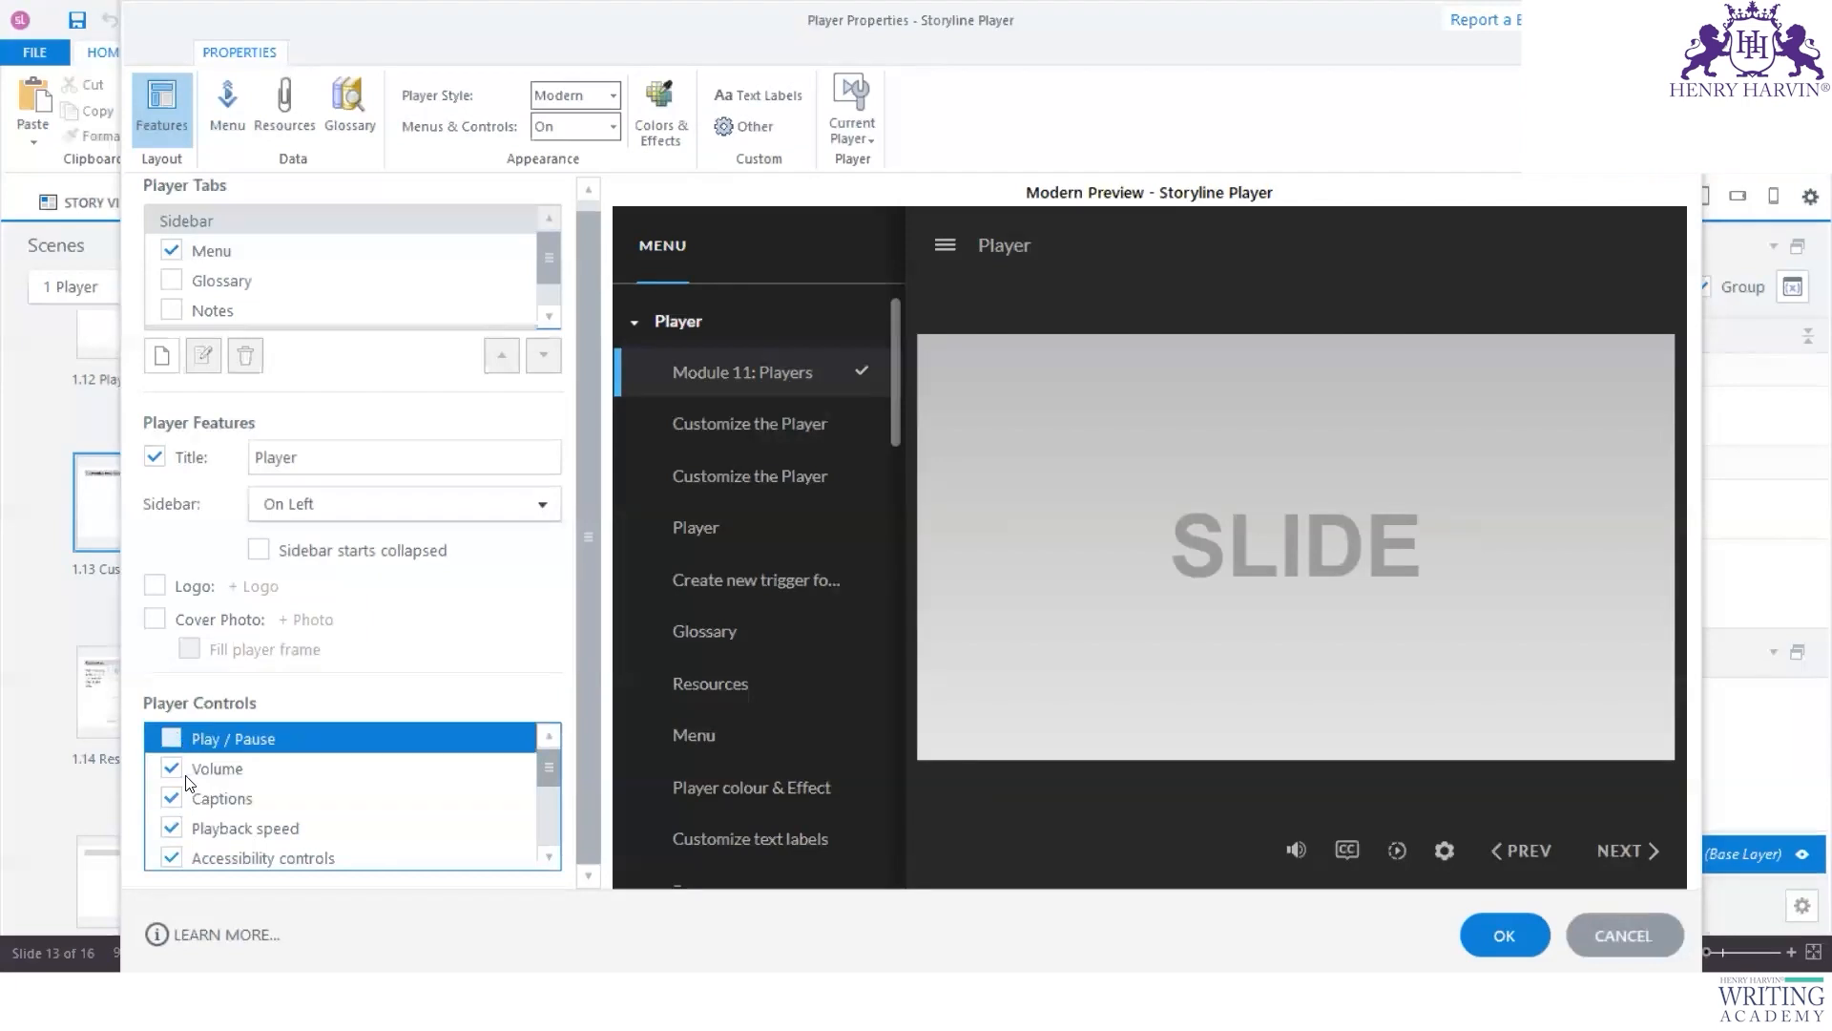
click(172, 828)
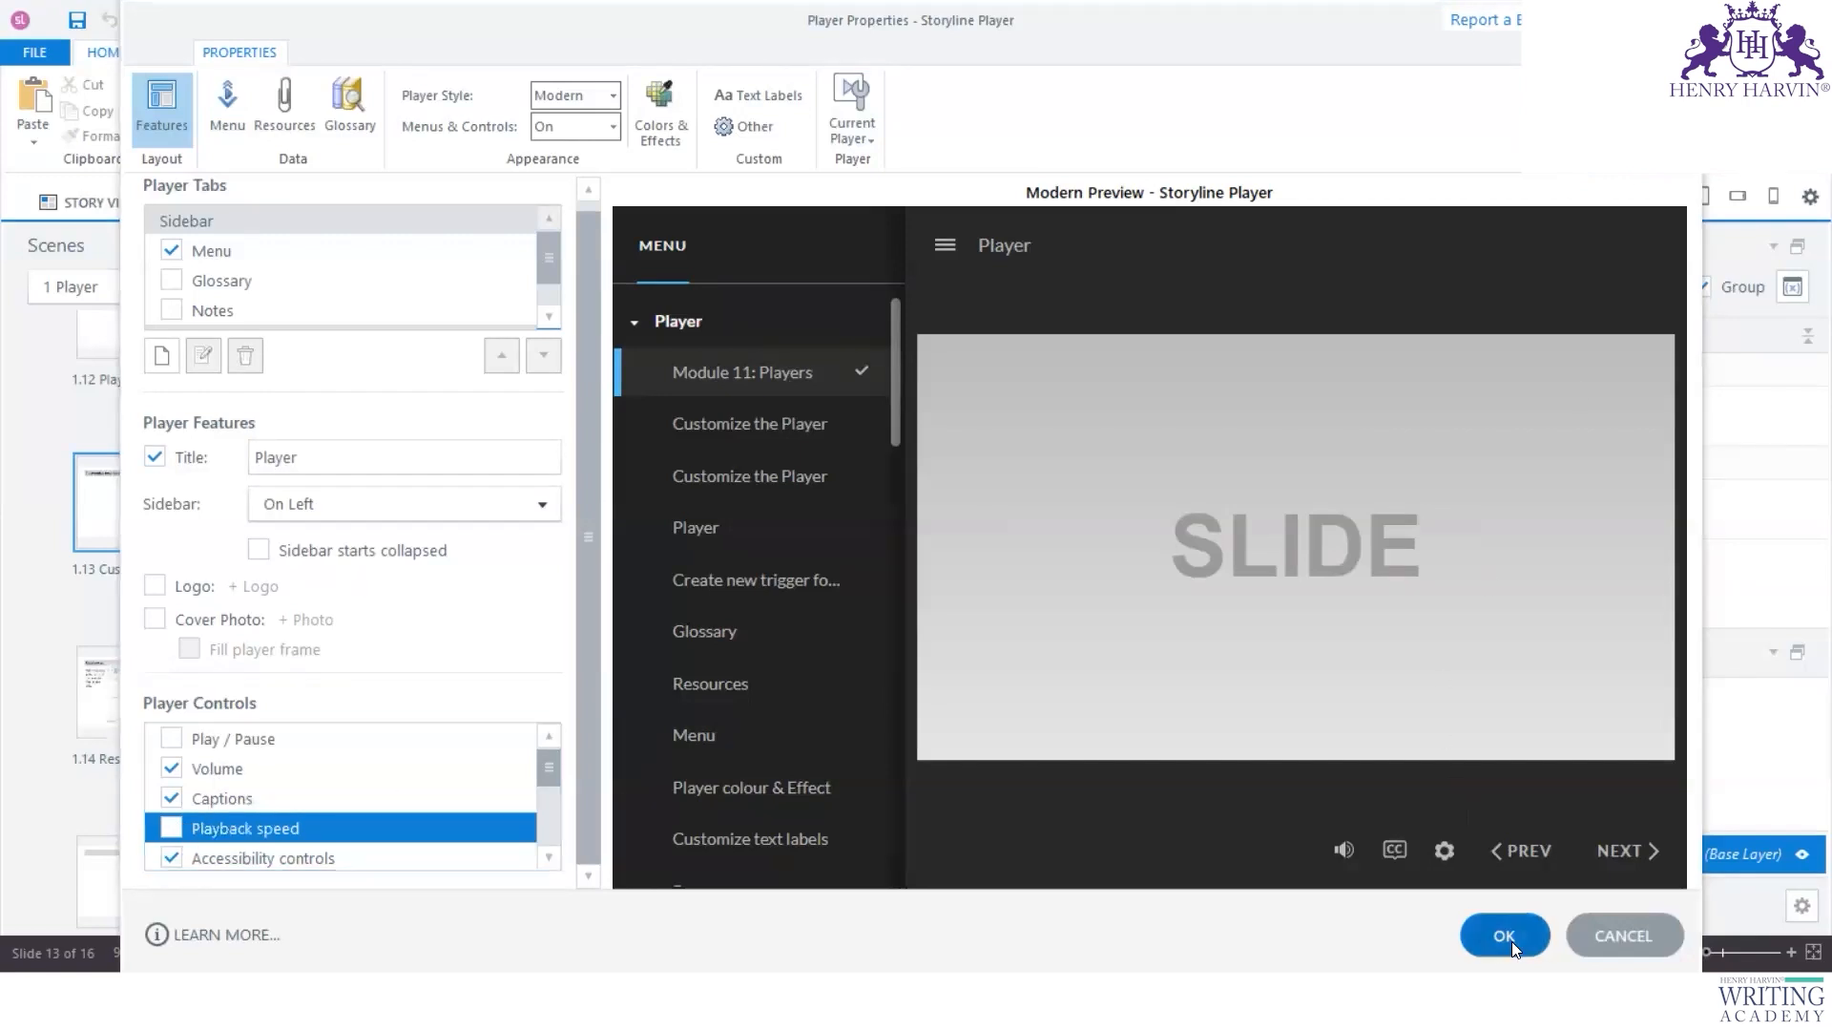
click(1477, 932)
Step: Look at the project's scenes in Story View and return to the Customize text labels slide
scroll(153, 448, up, 3)
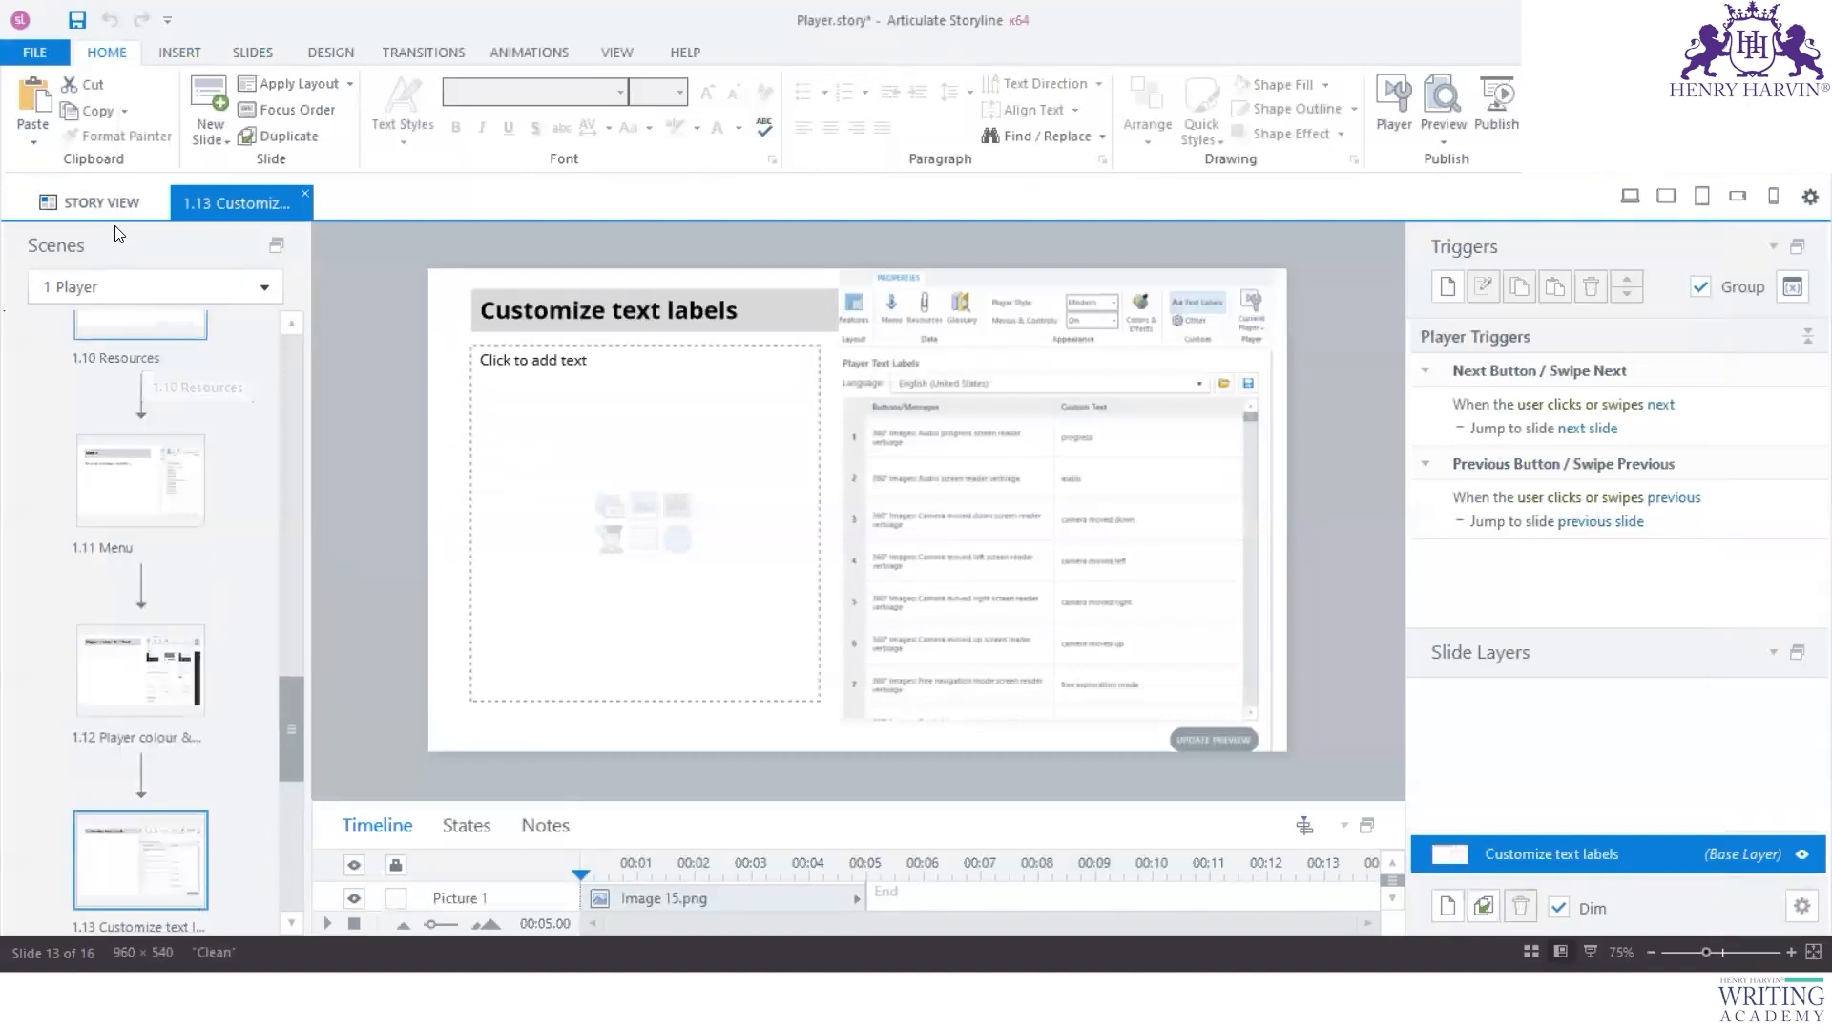
click(112, 204)
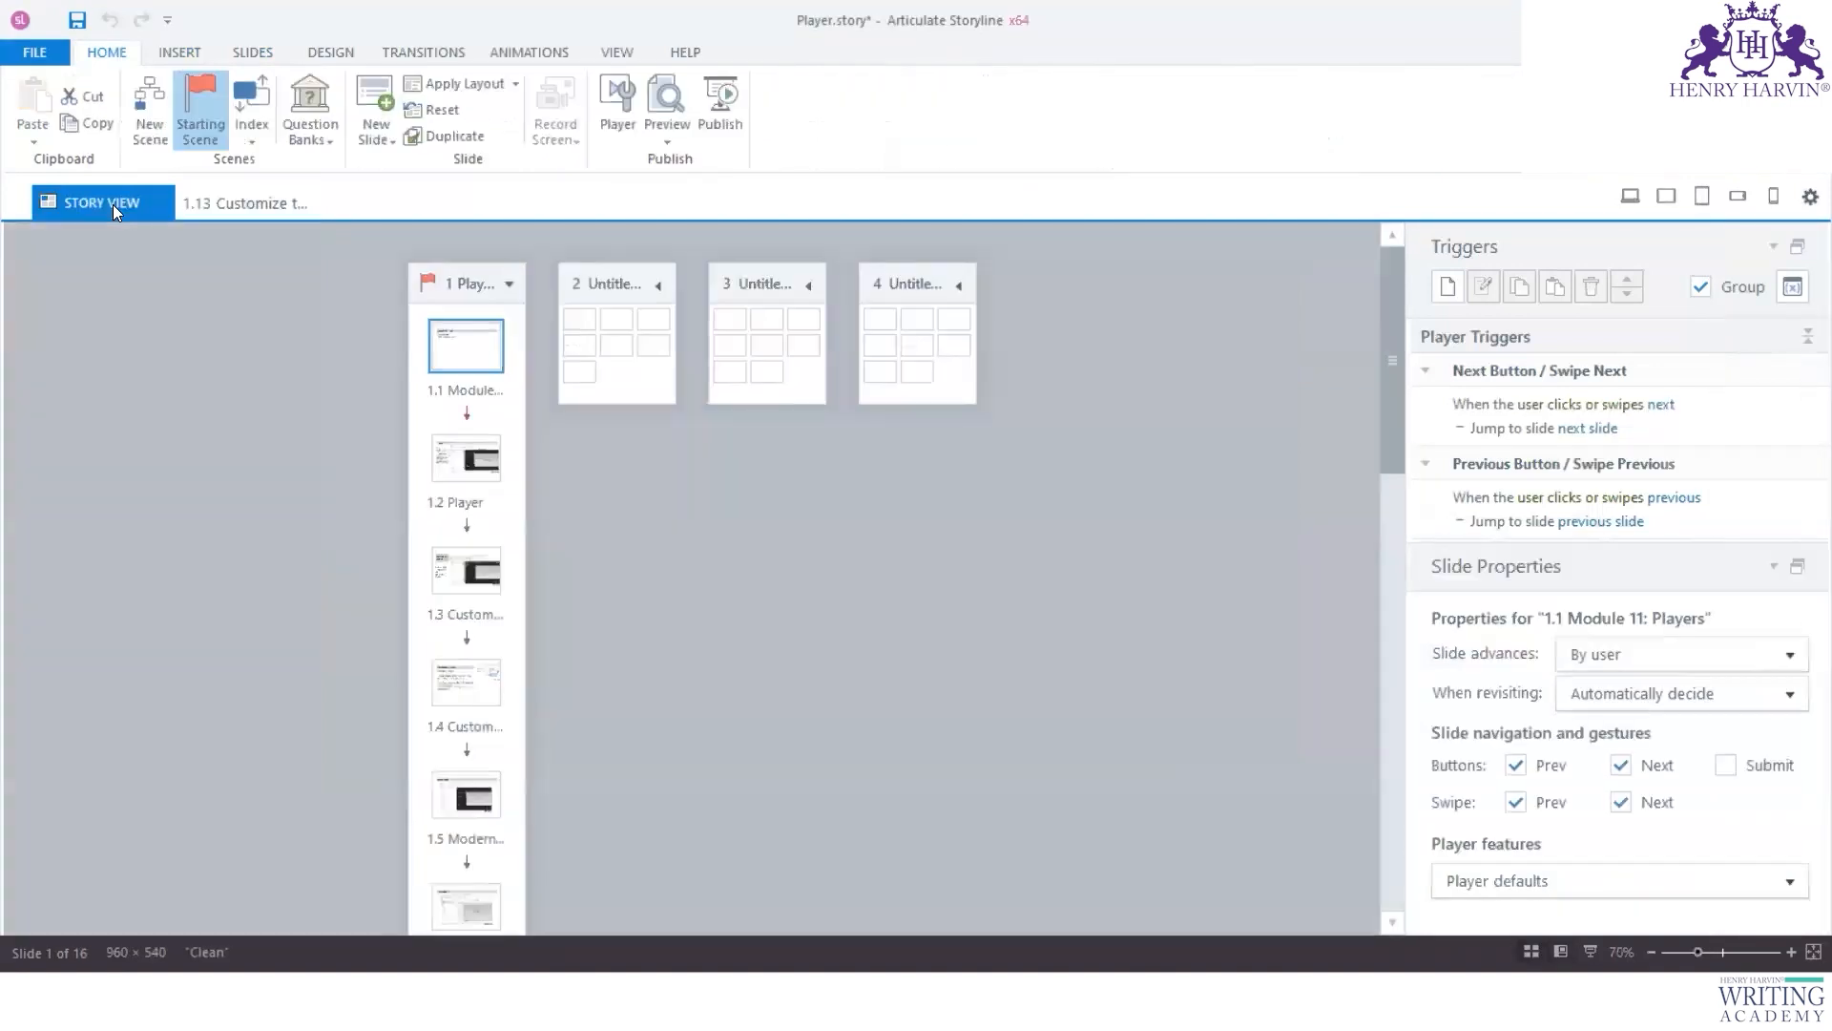
click(227, 204)
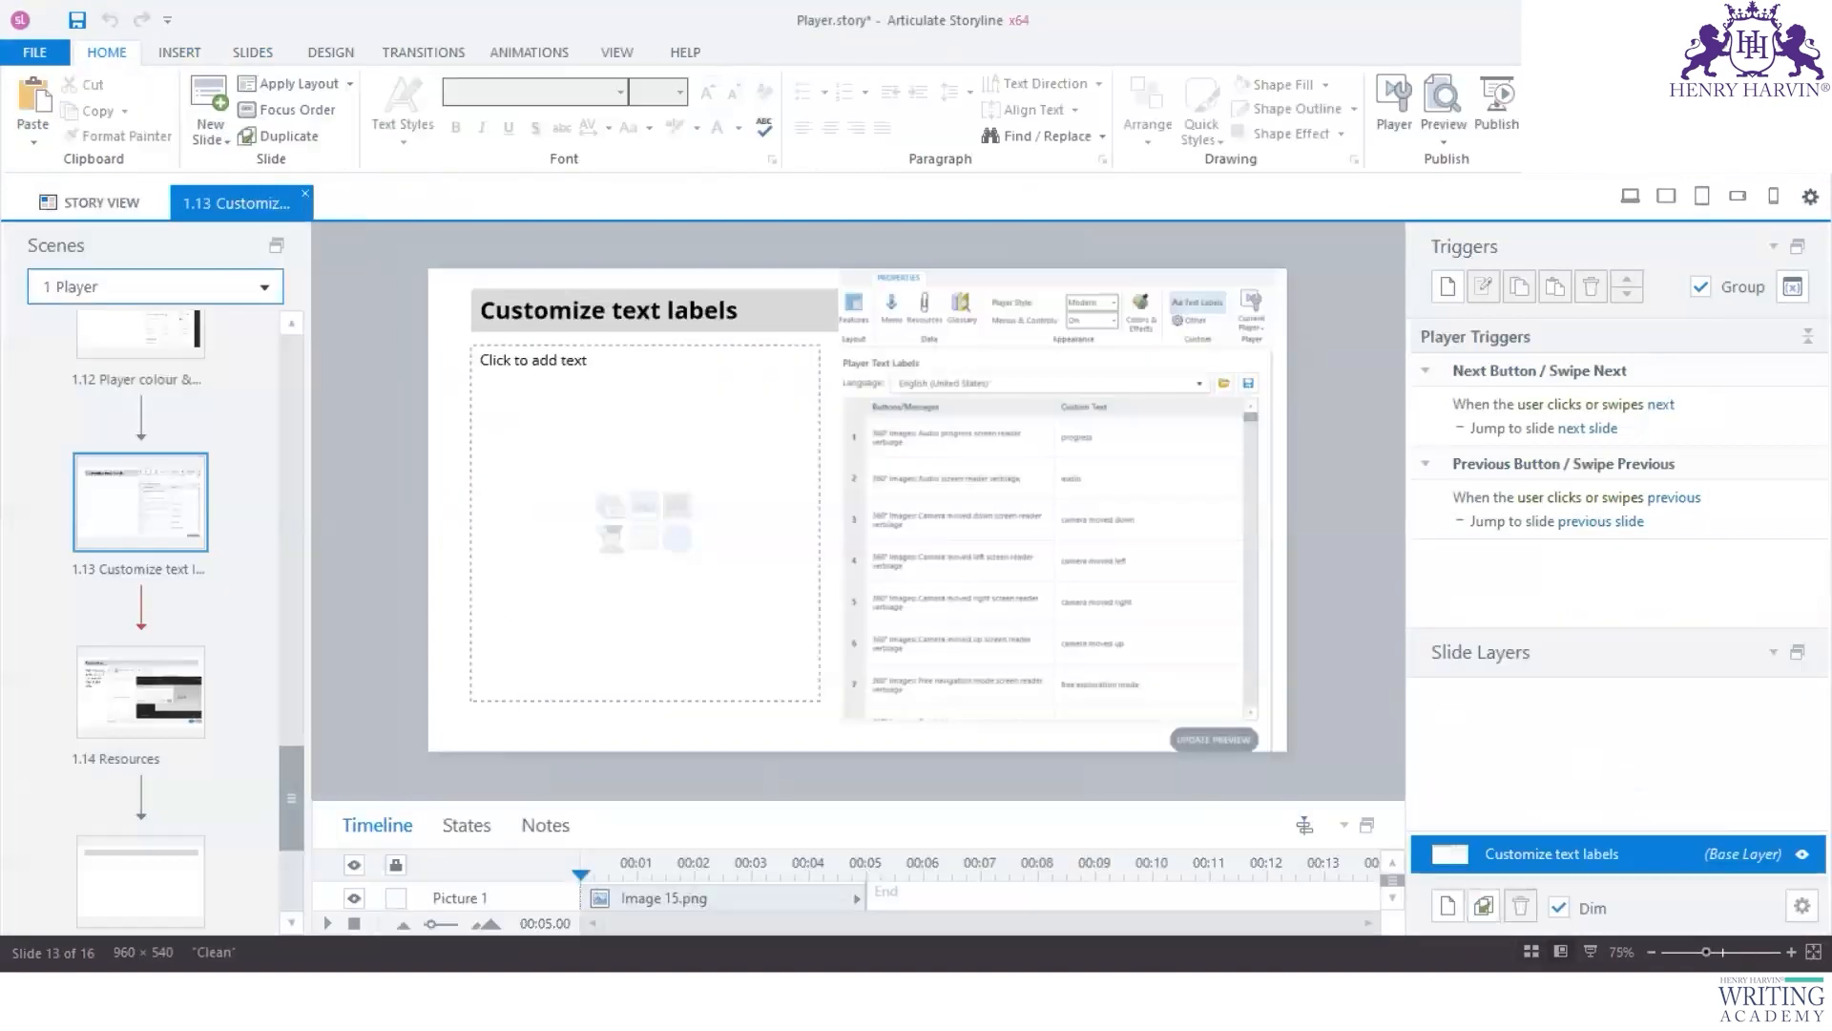
Step: Switch to the Publish SCORM_LMS.story project and open slide 1.1 of the Review 360 scene
mouse_move(1152, 997)
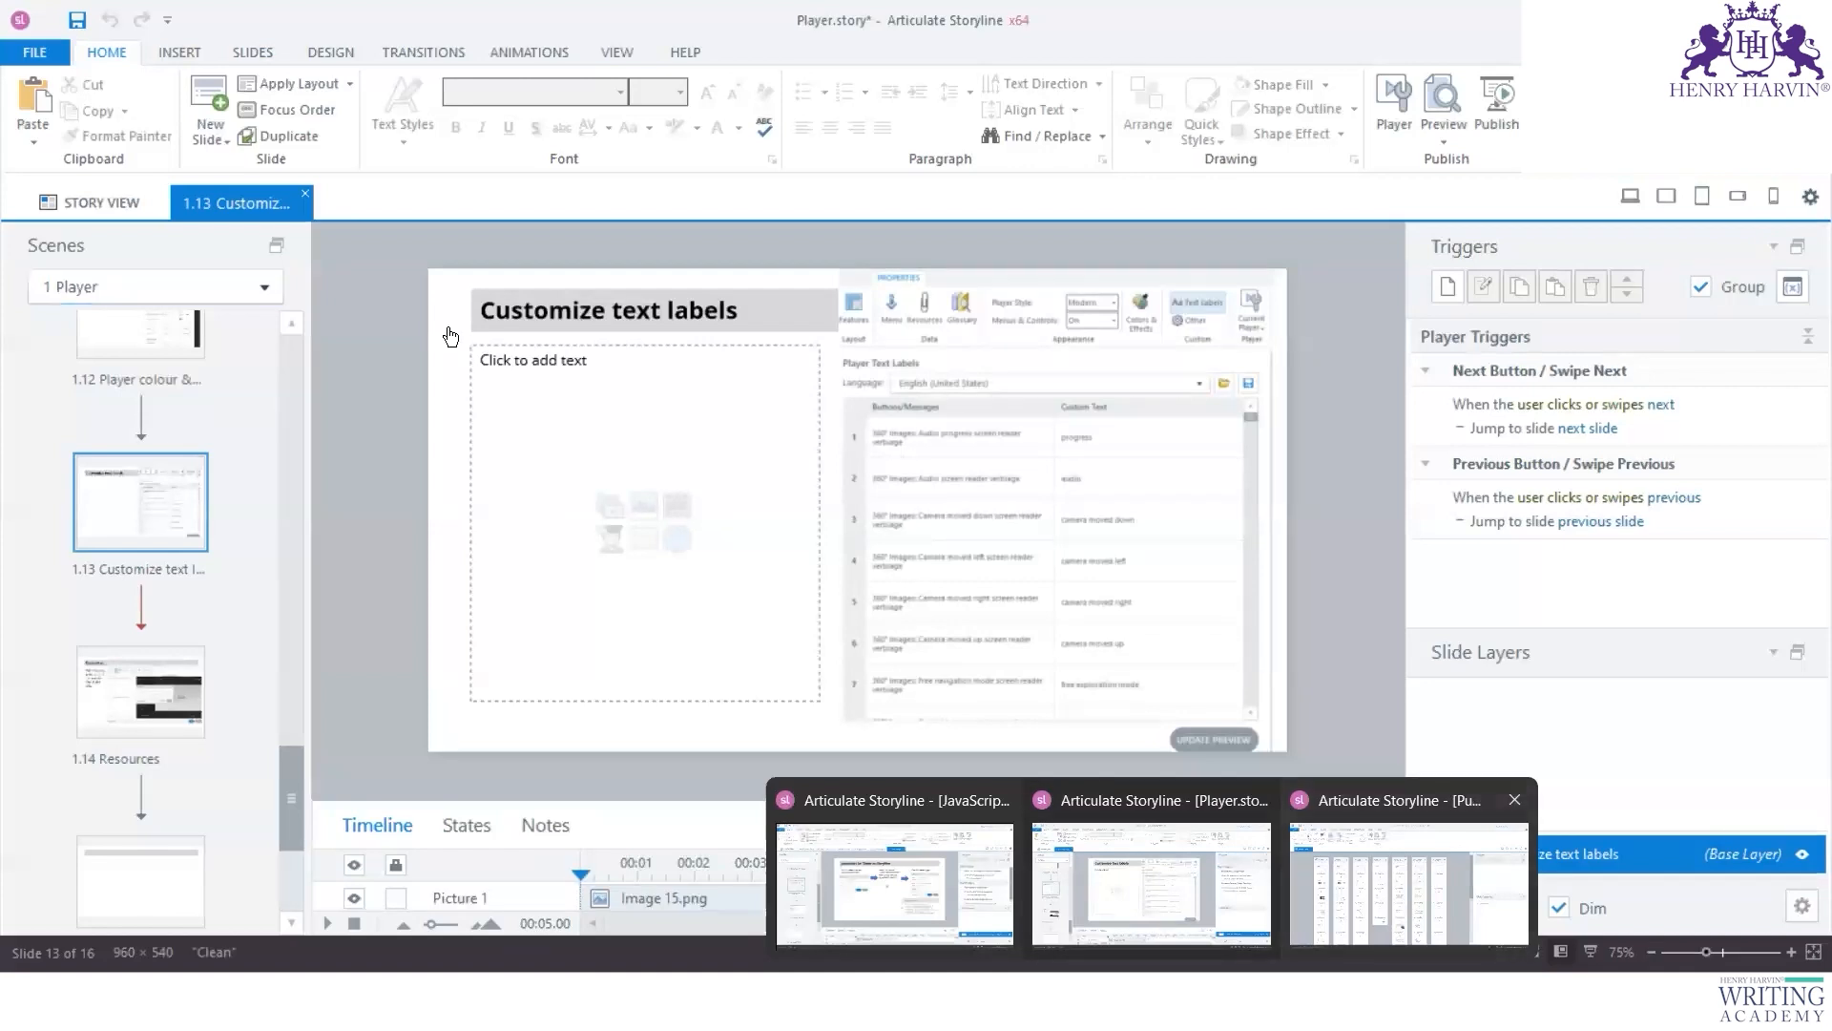
click(1408, 882)
click(244, 342)
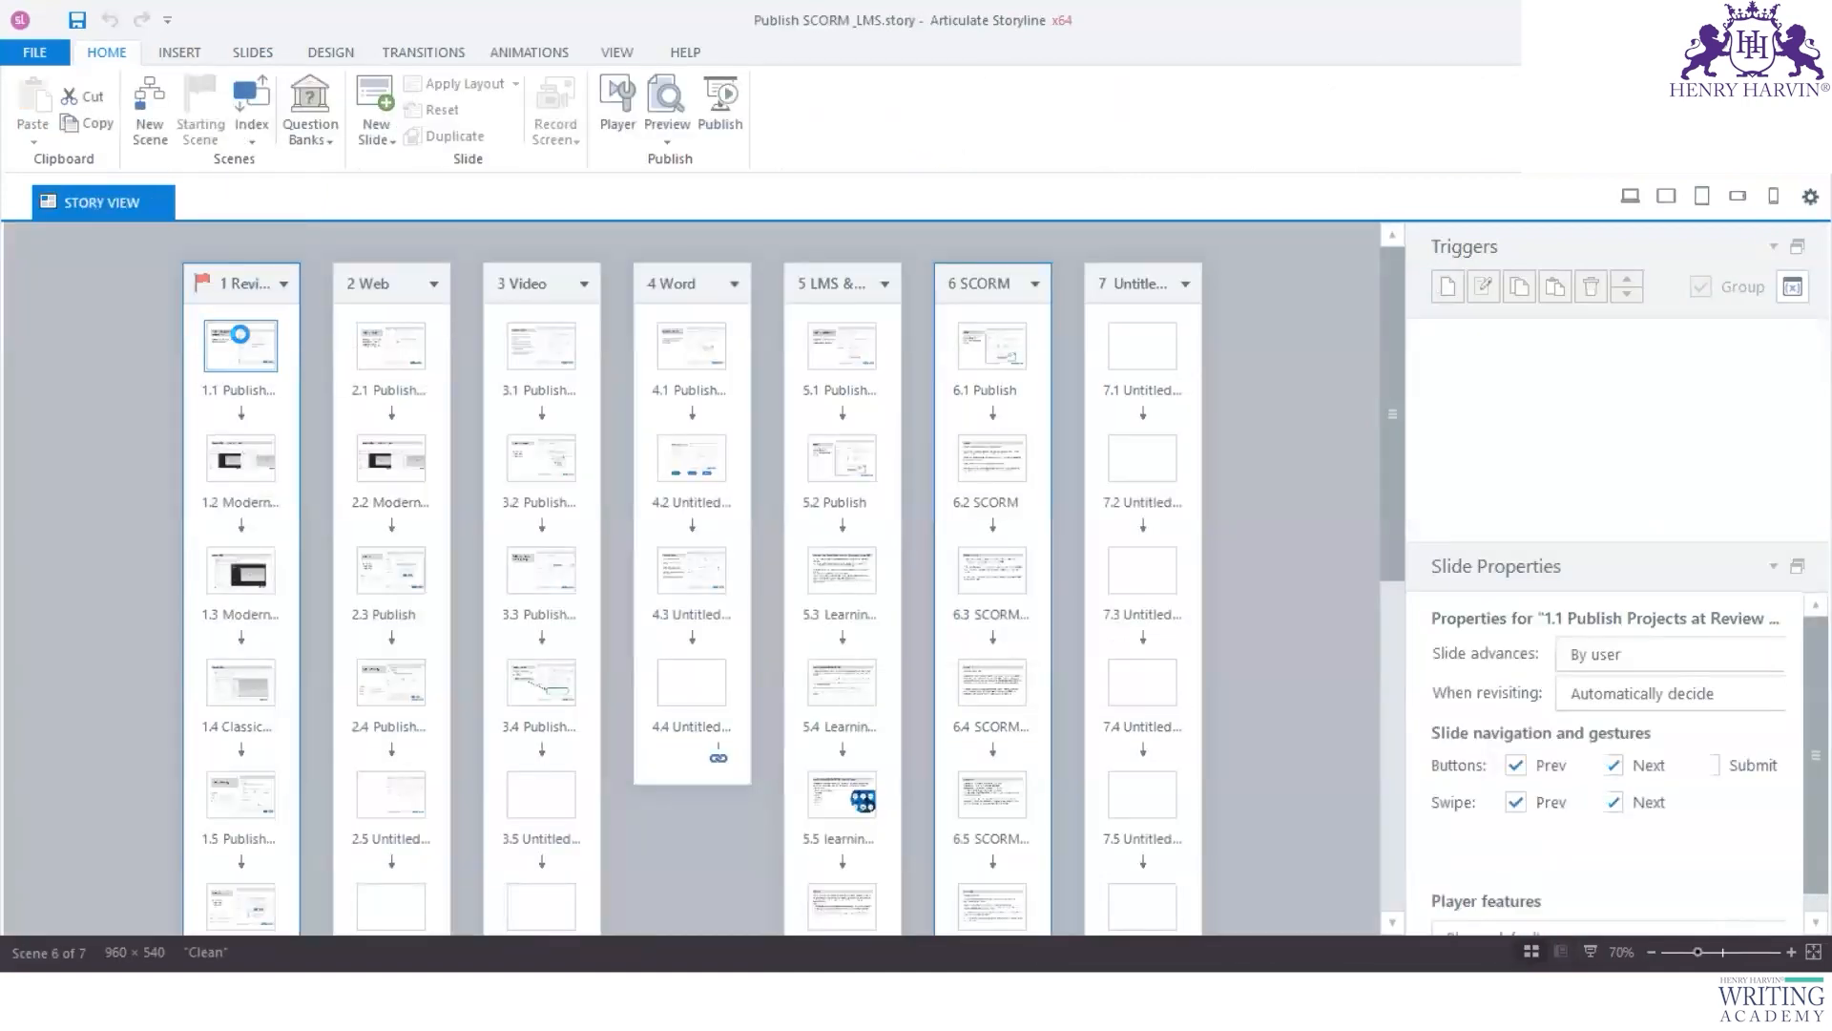
double_click(245, 343)
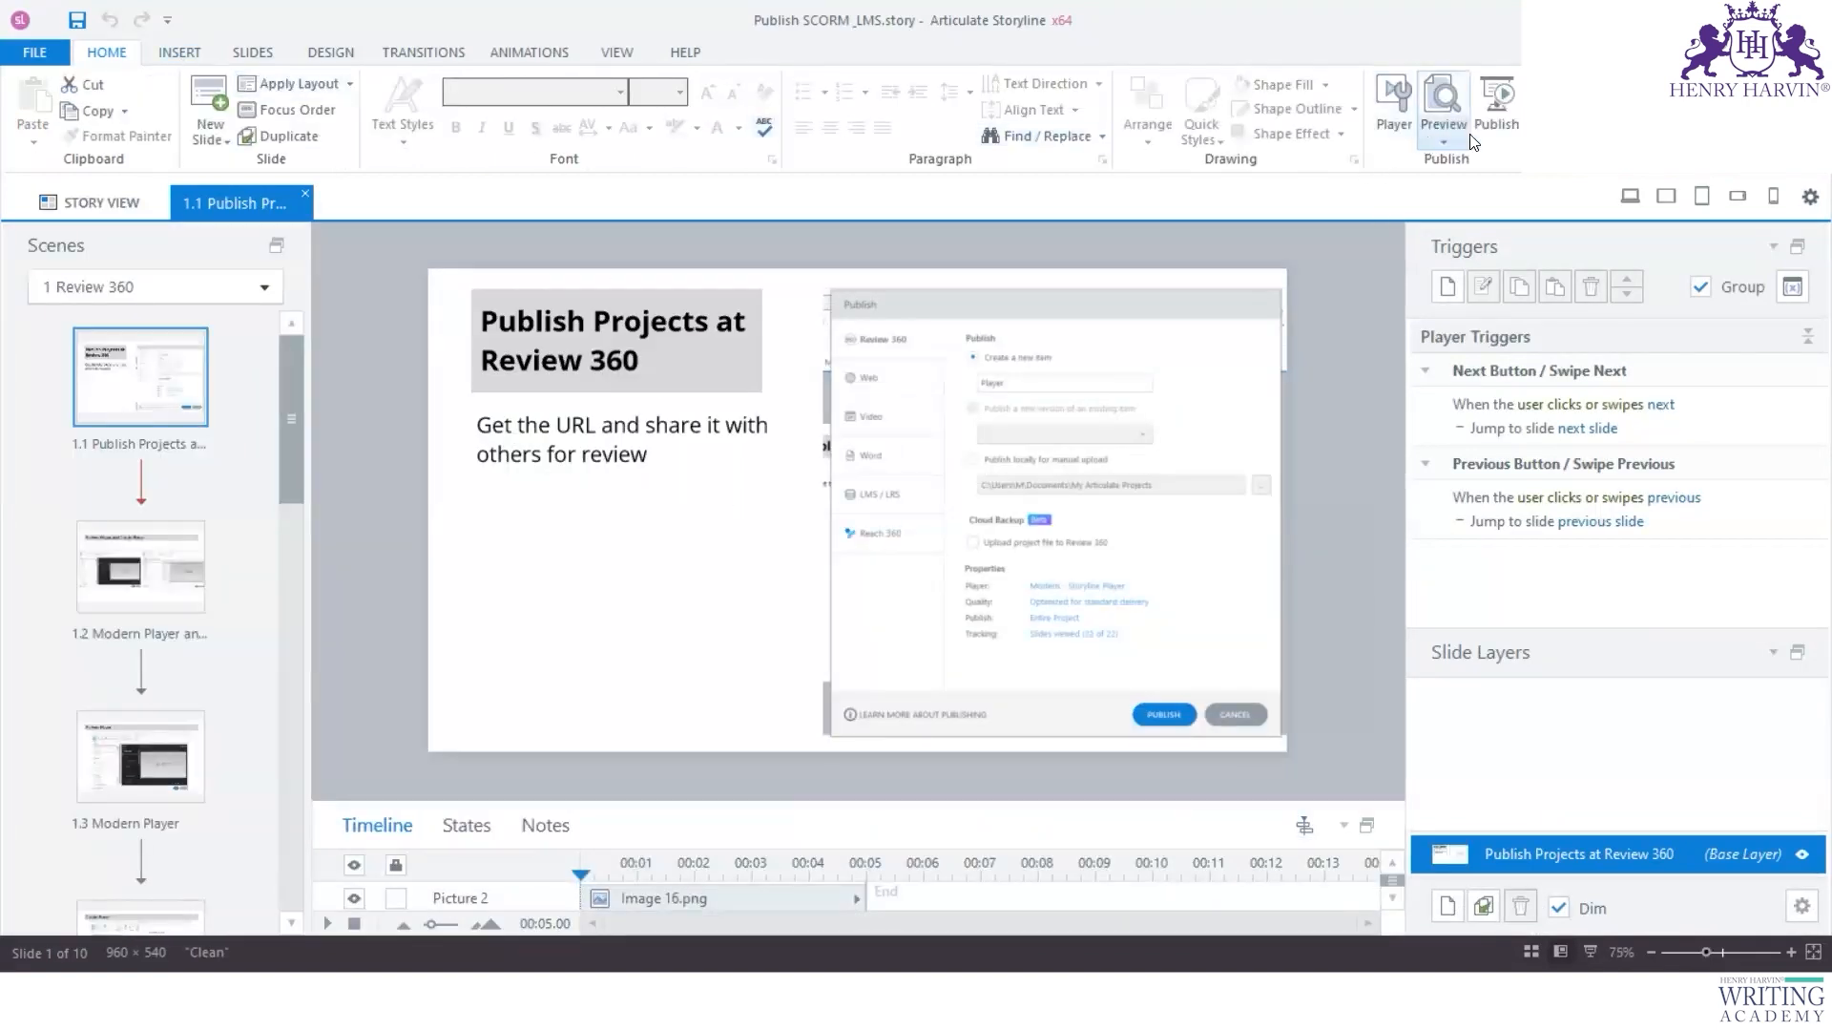
Step: Review the publish settings for Review 360, Web, Video, Word, LMS / LRS and Reach 360, and close them without publishing
click(1497, 110)
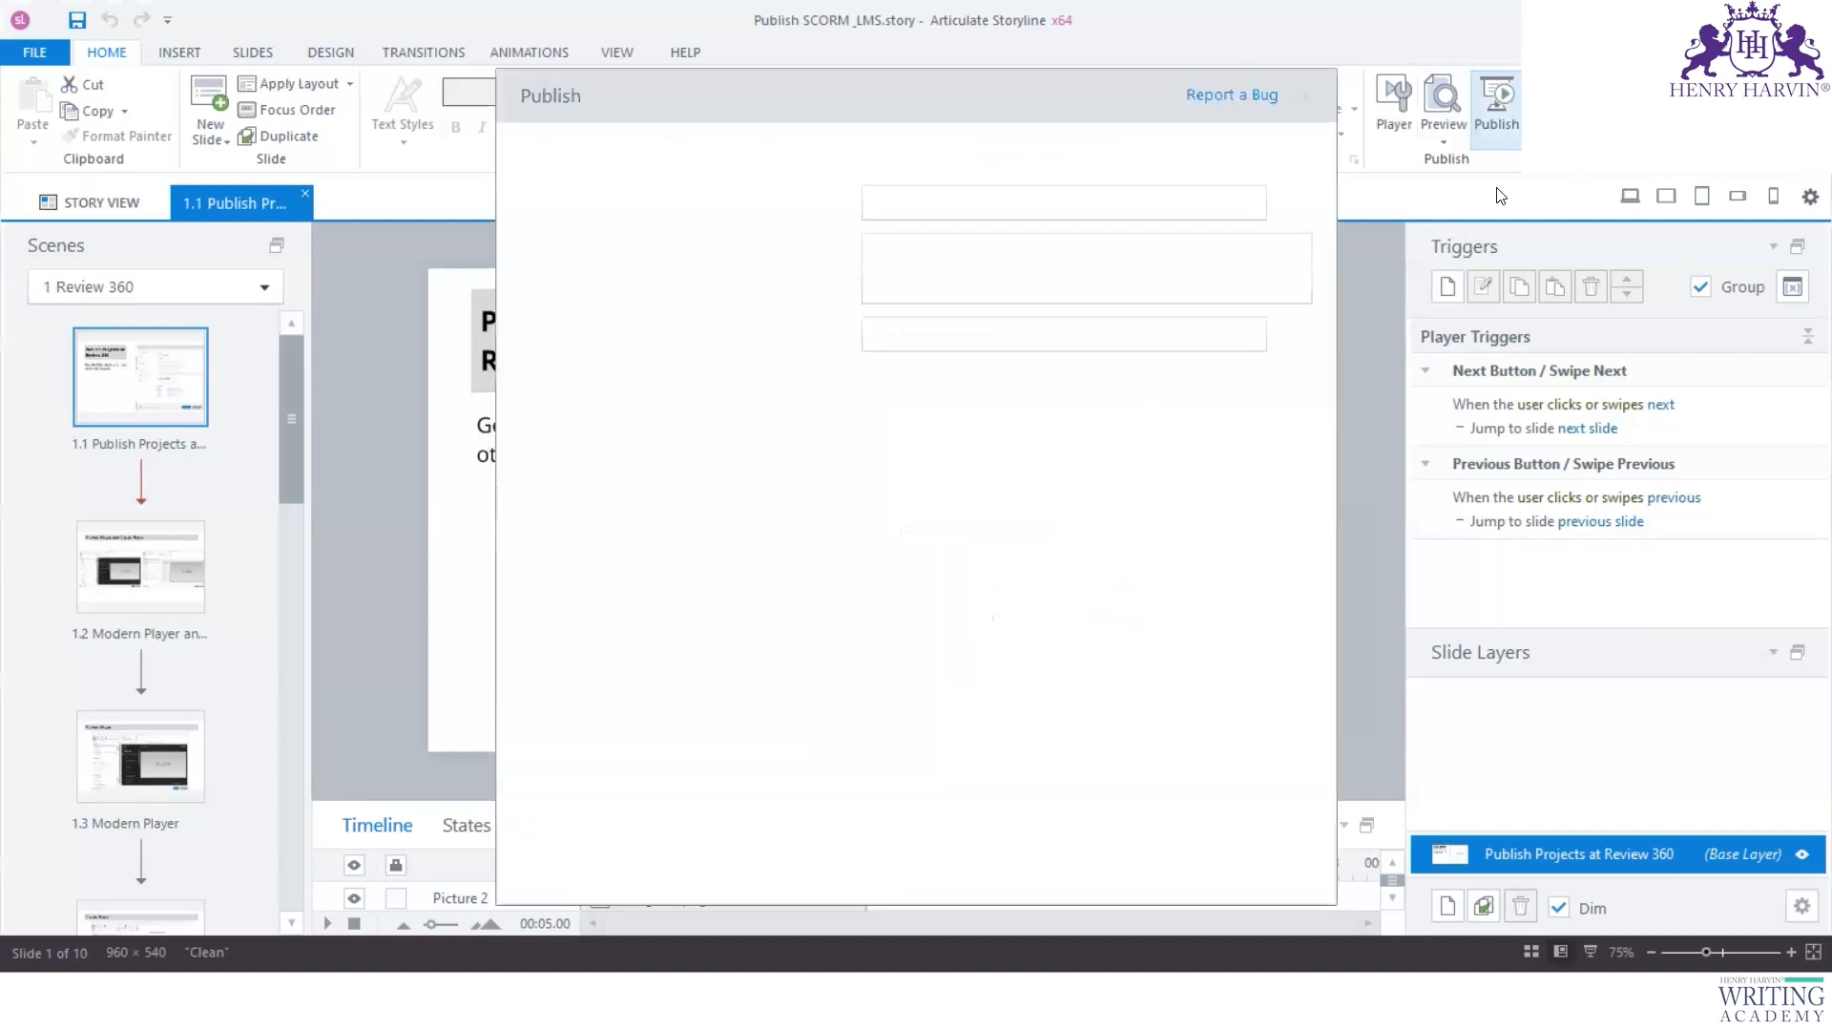
click(614, 170)
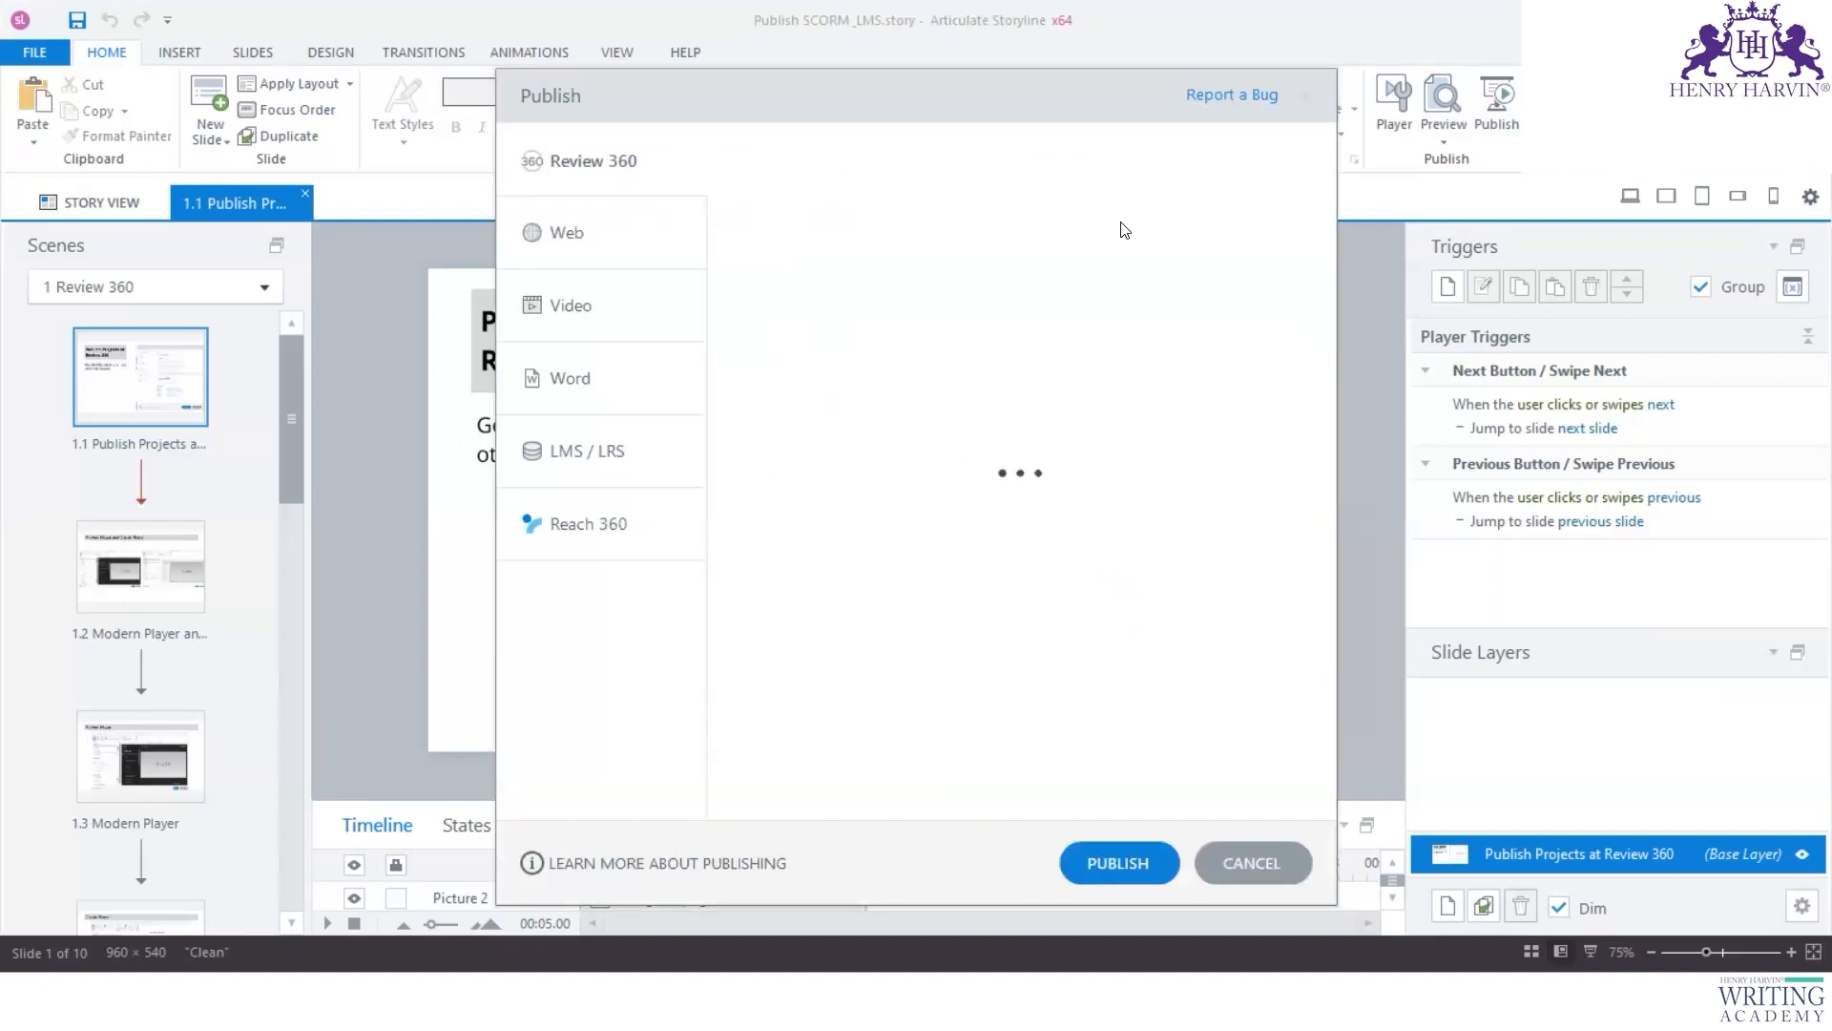
click(586, 239)
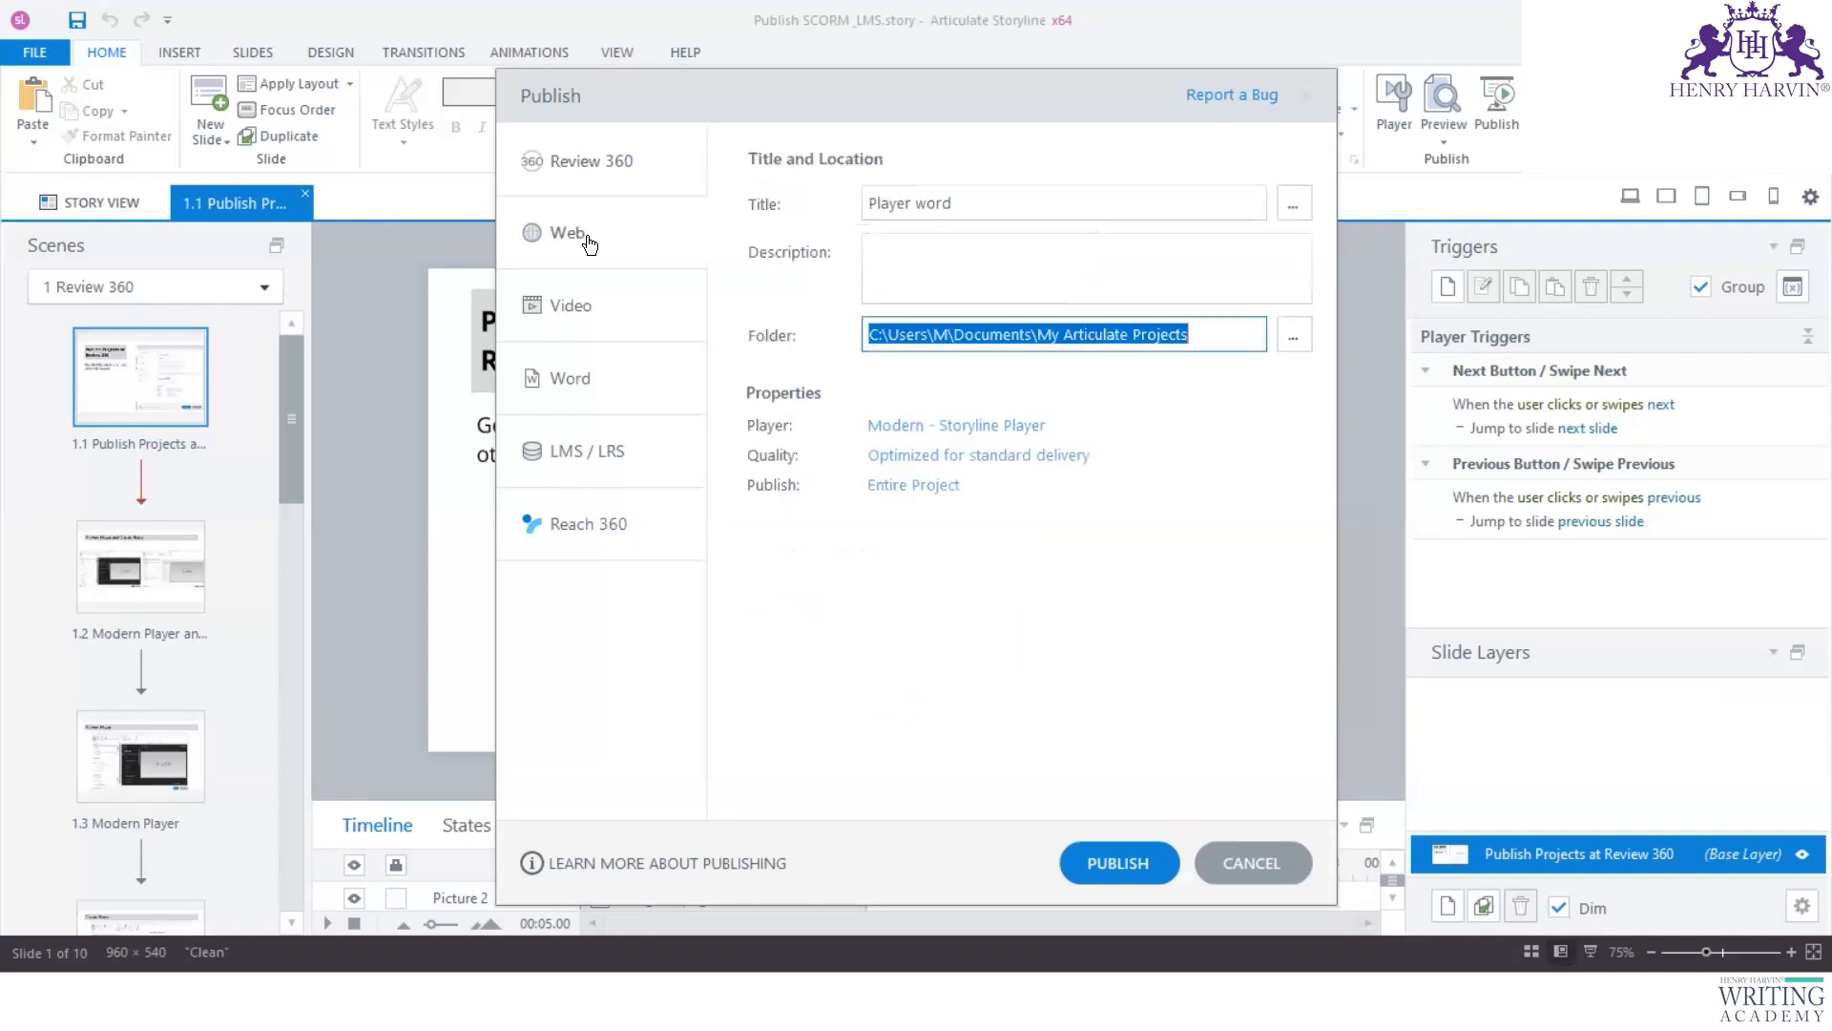
click(577, 305)
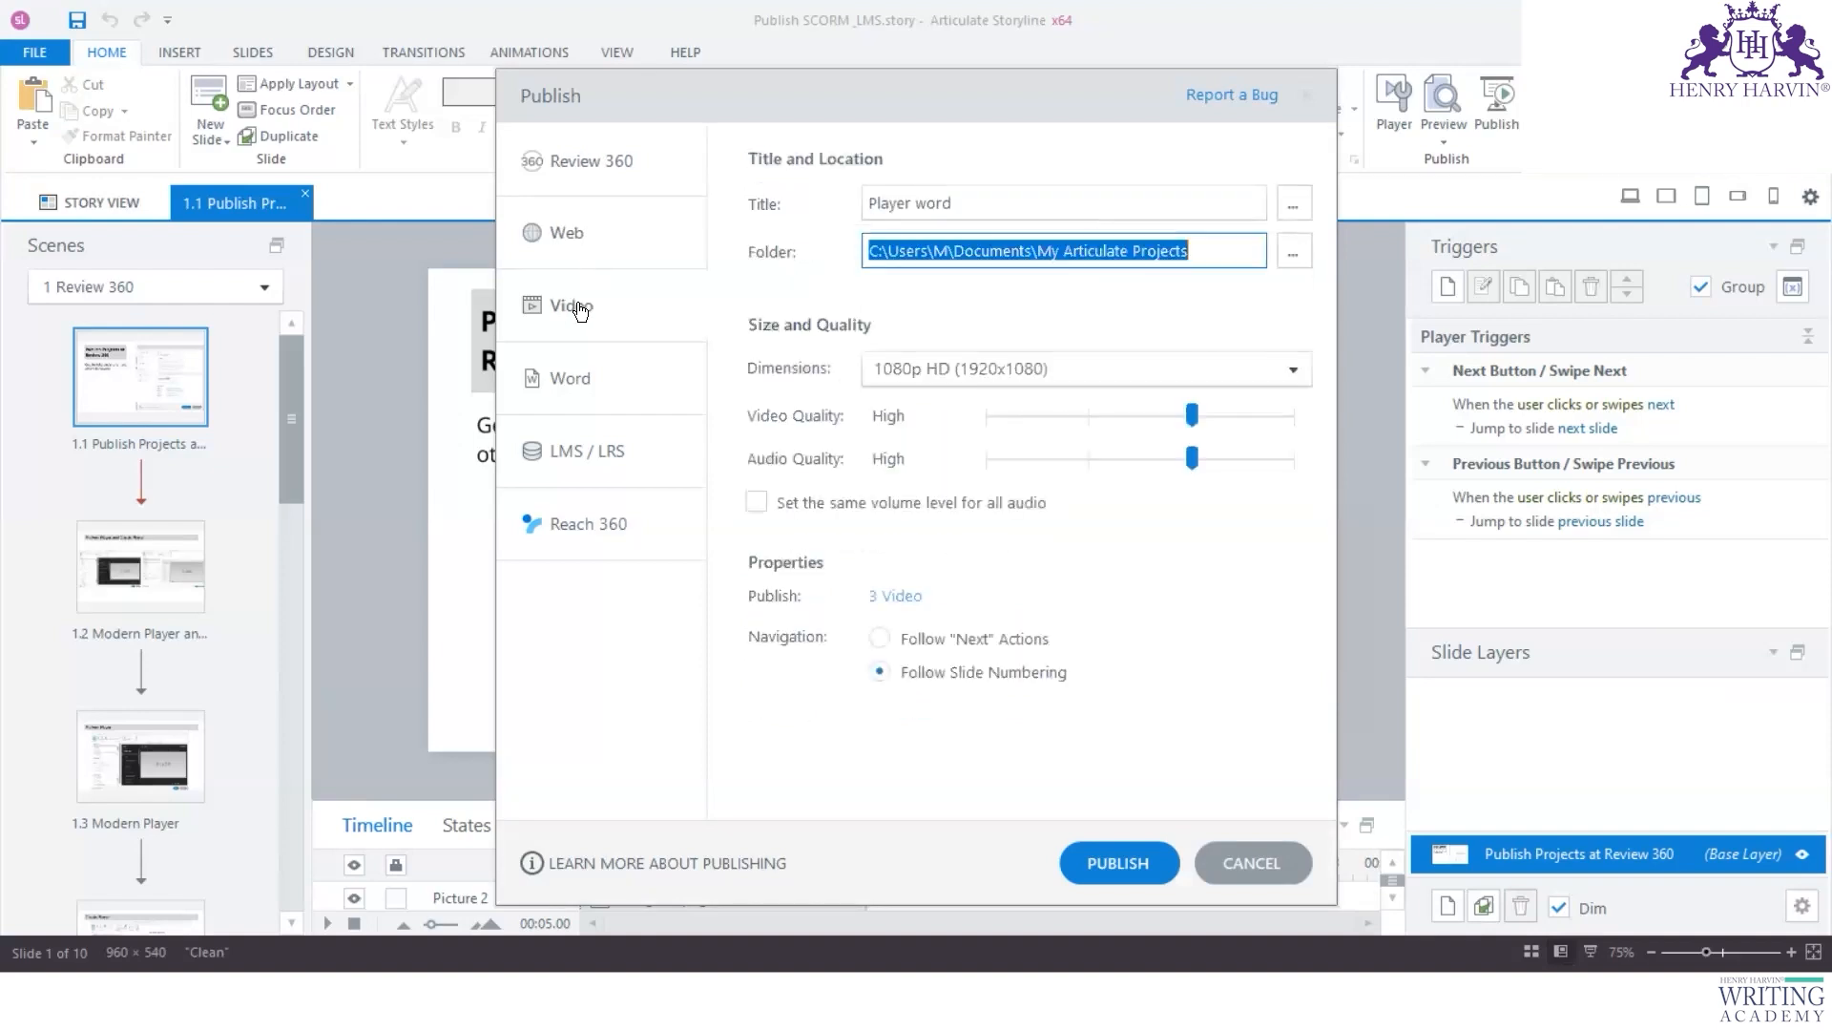
click(588, 396)
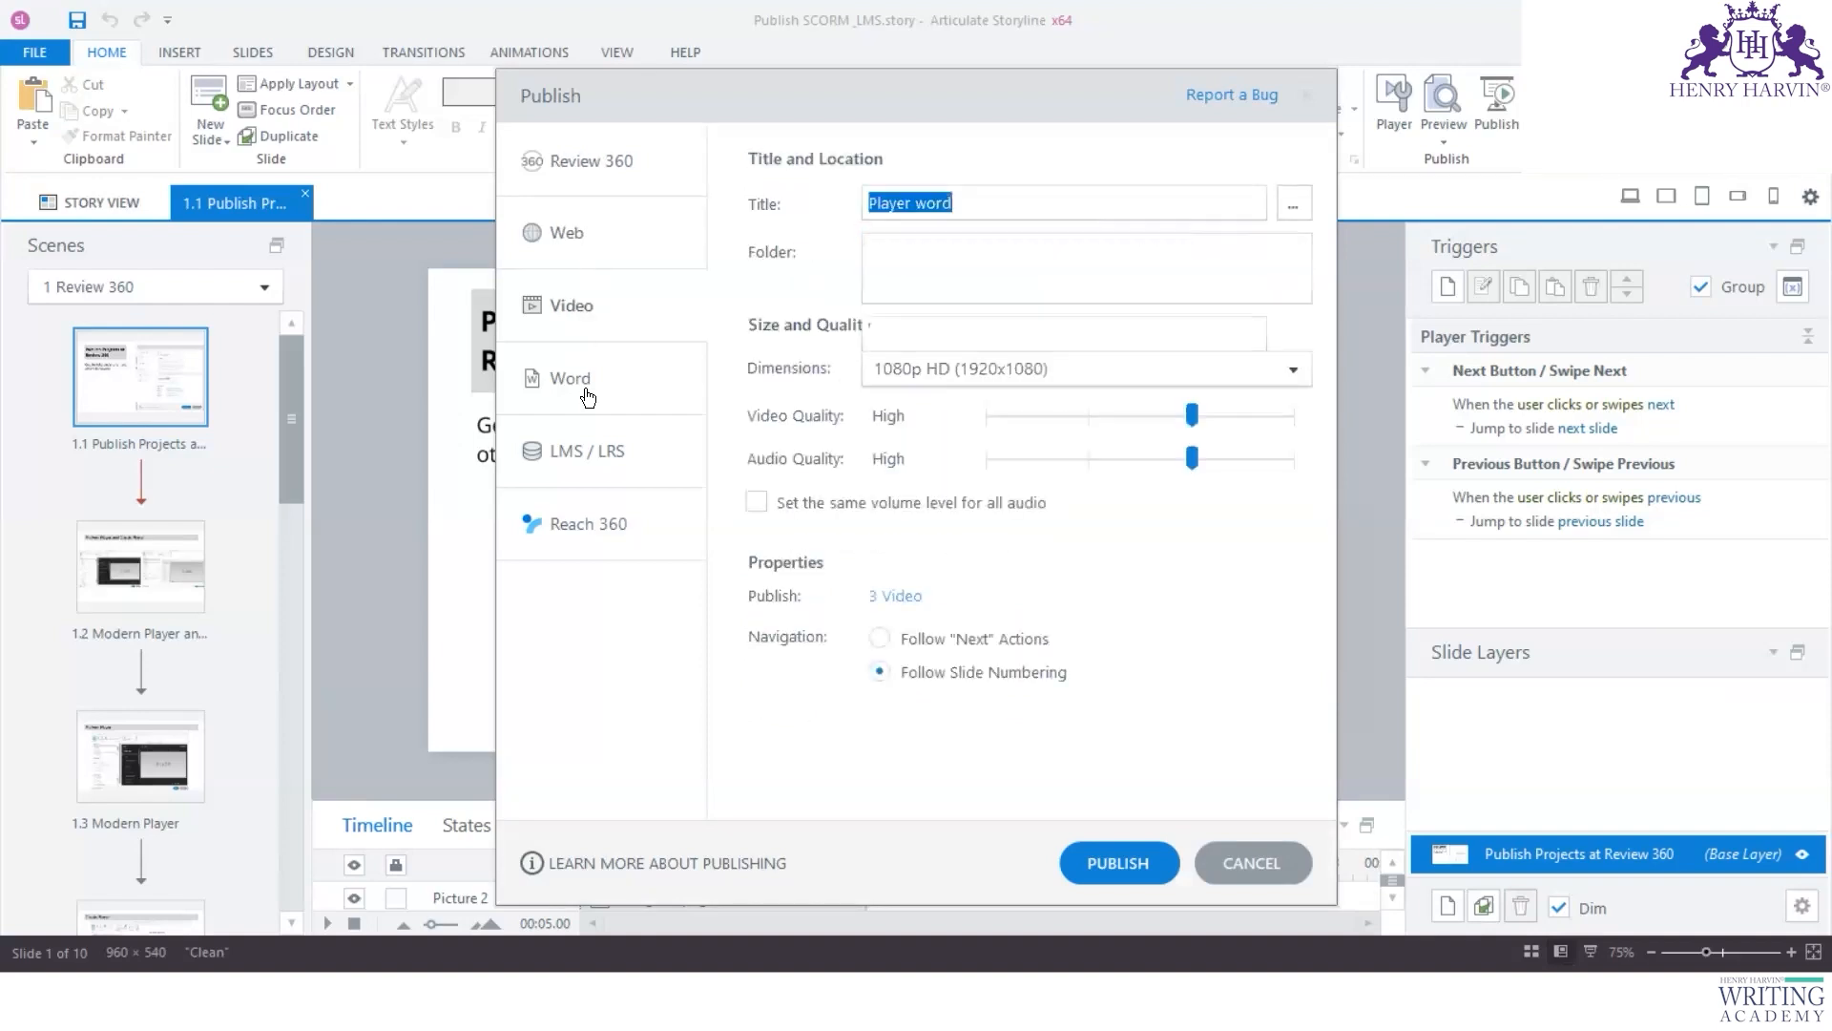
click(586, 458)
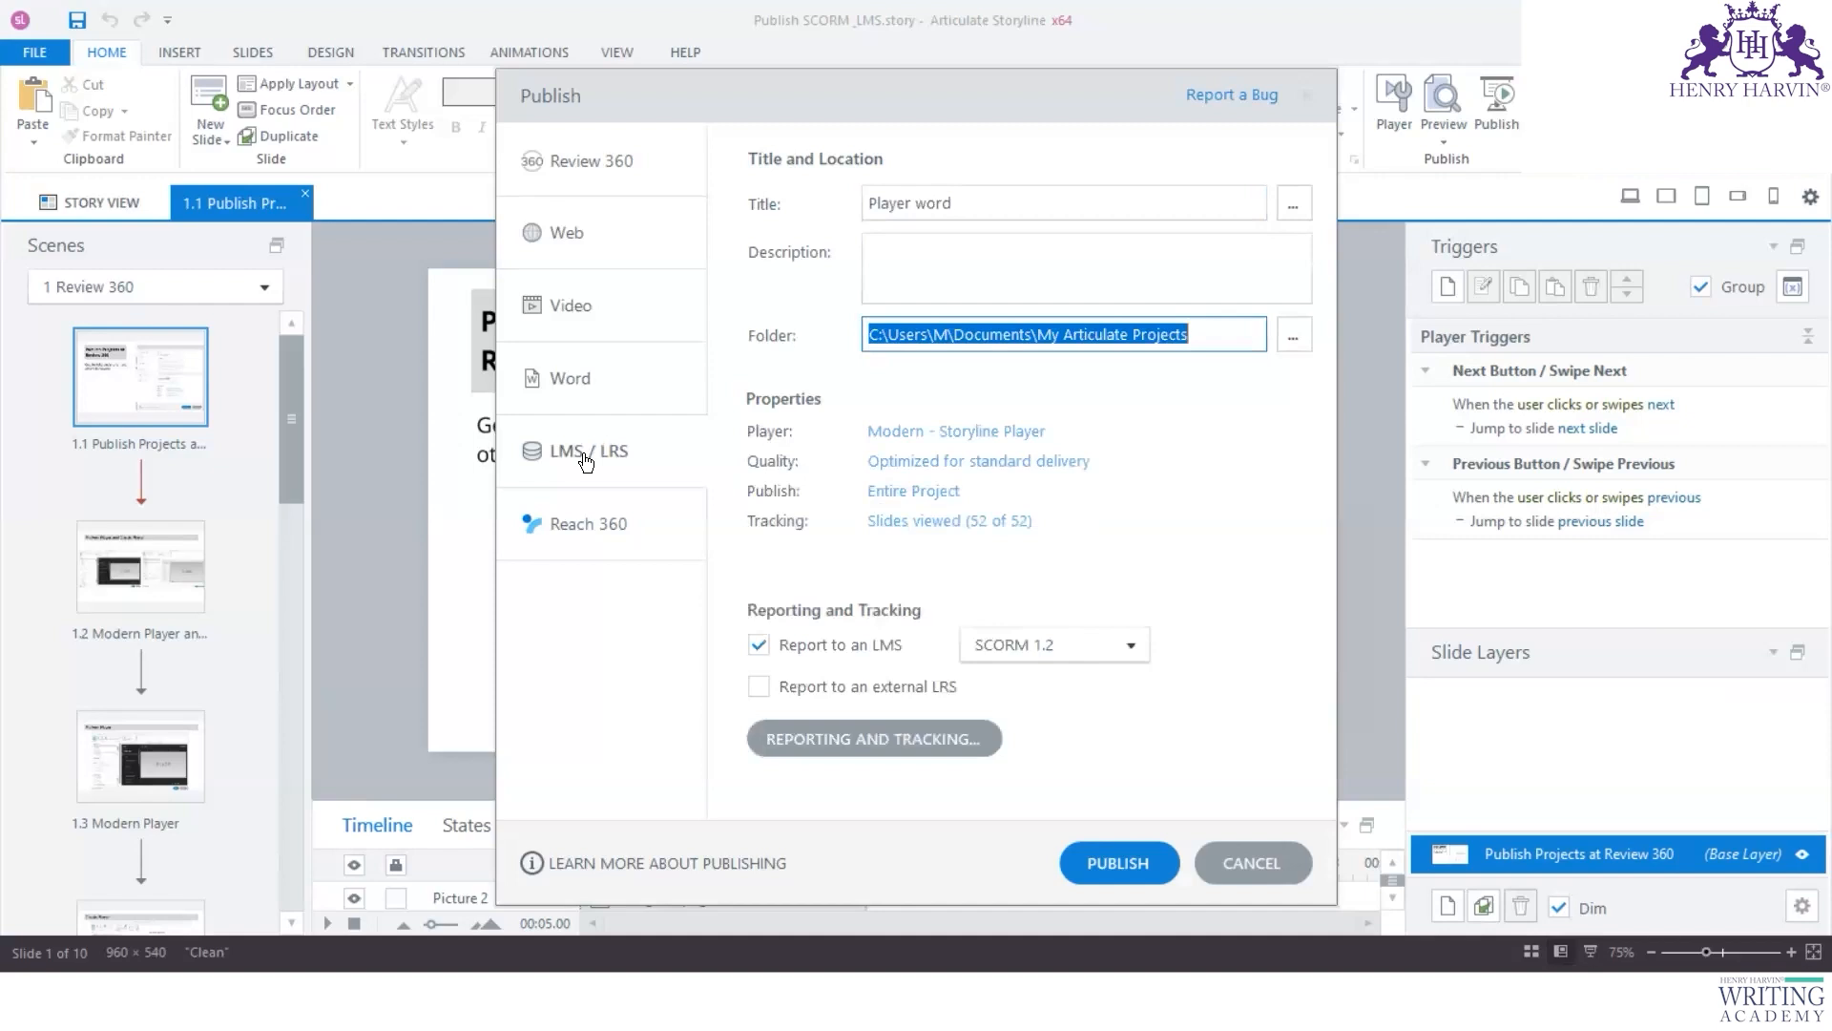
click(577, 525)
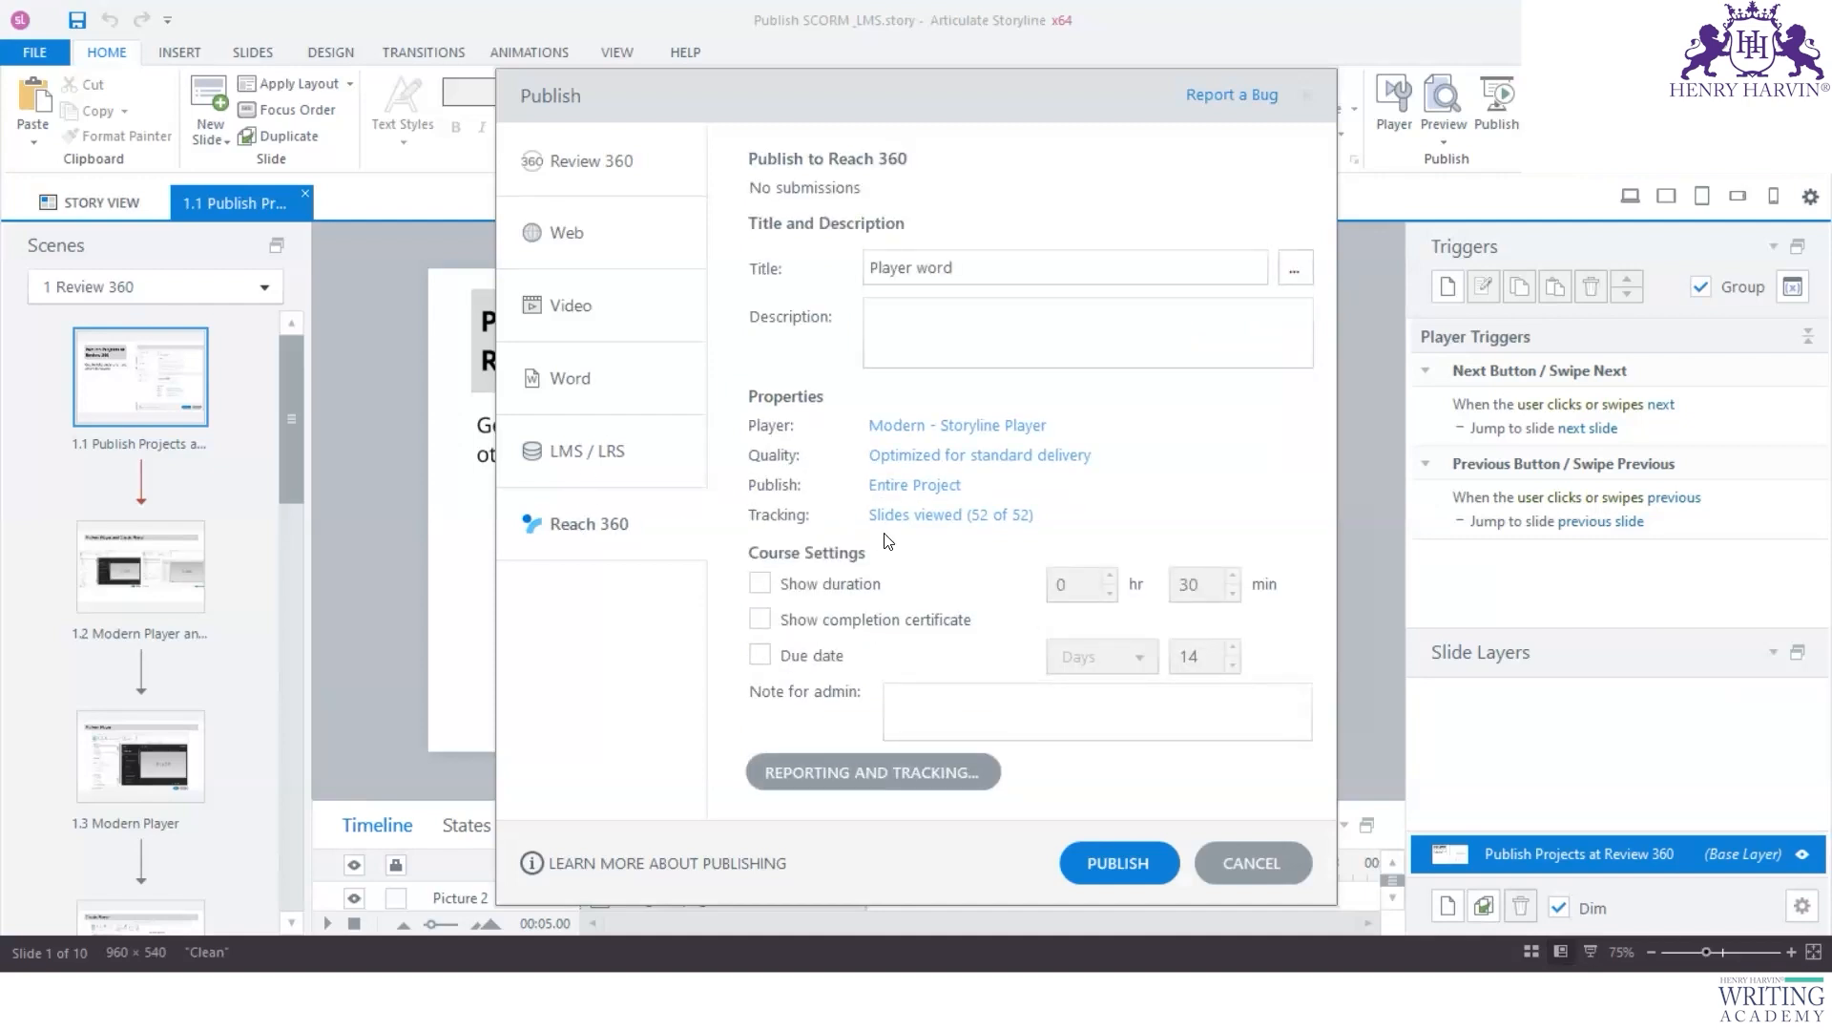
click(1307, 95)
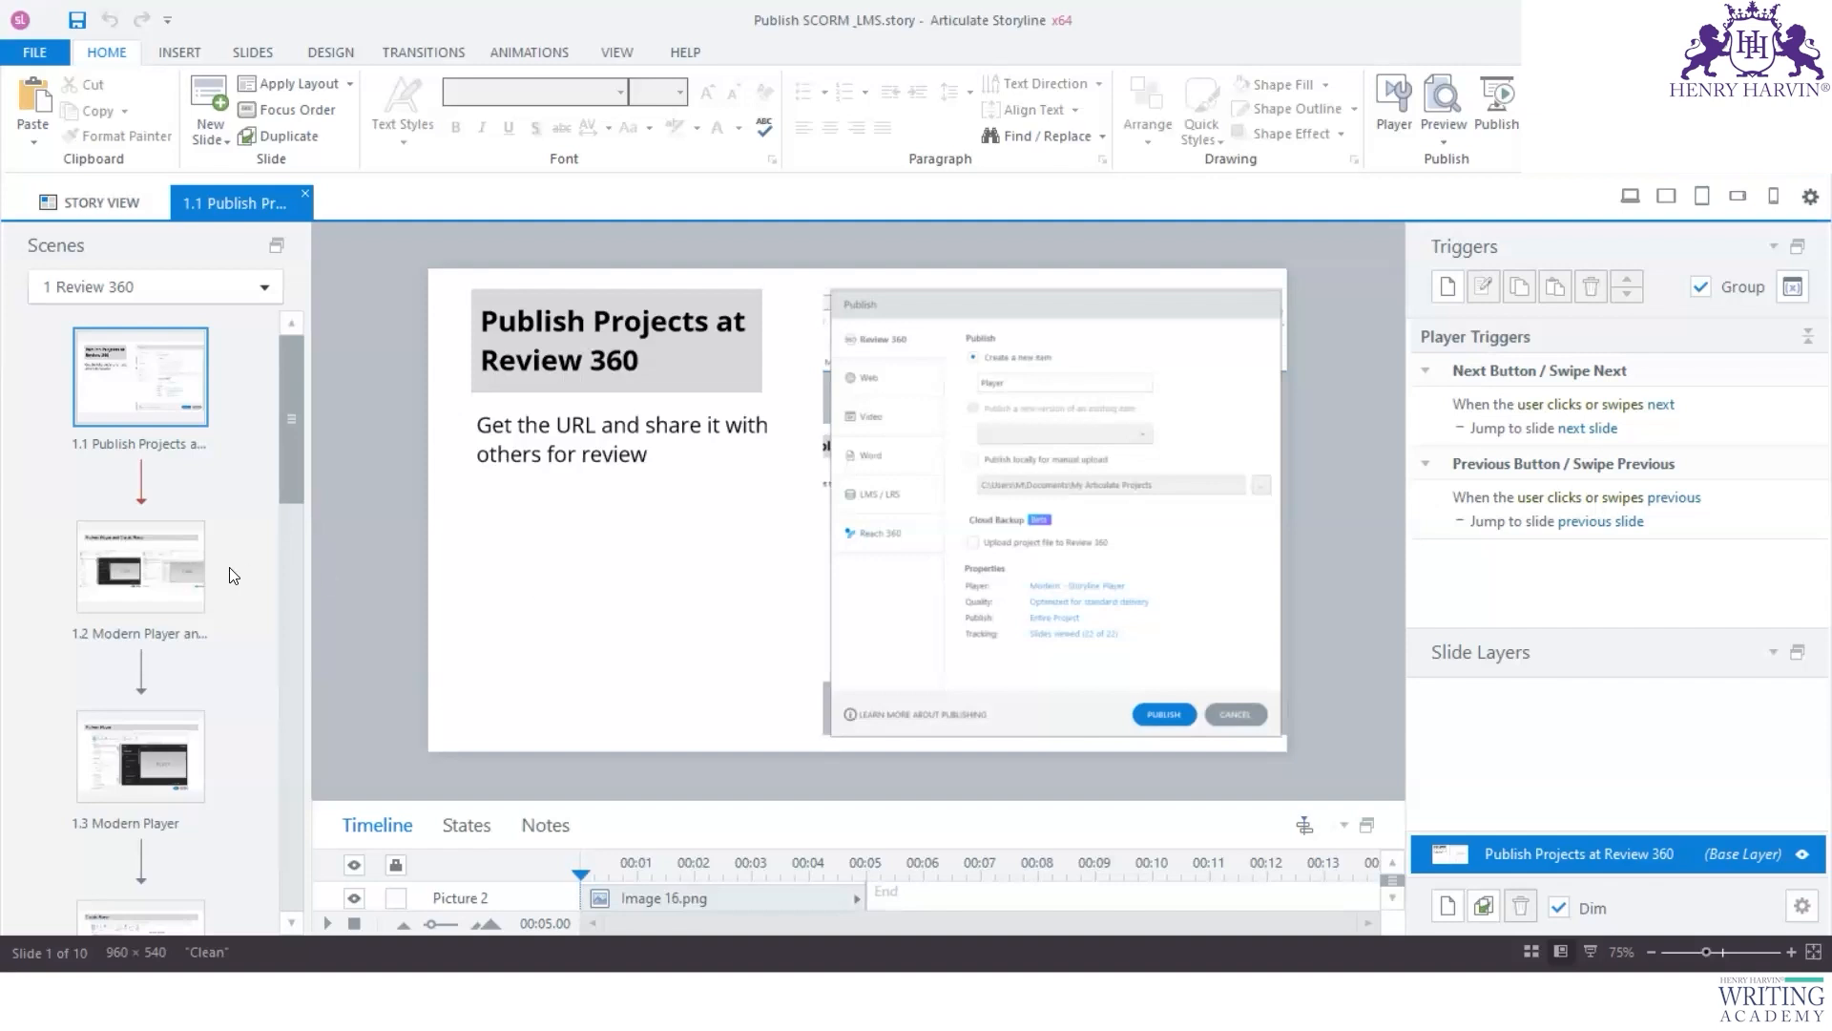
Step: View the Modern Player and Classic Player comparison slide and the Modern Player slide in the Review 360 scene
click(153, 584)
click(167, 368)
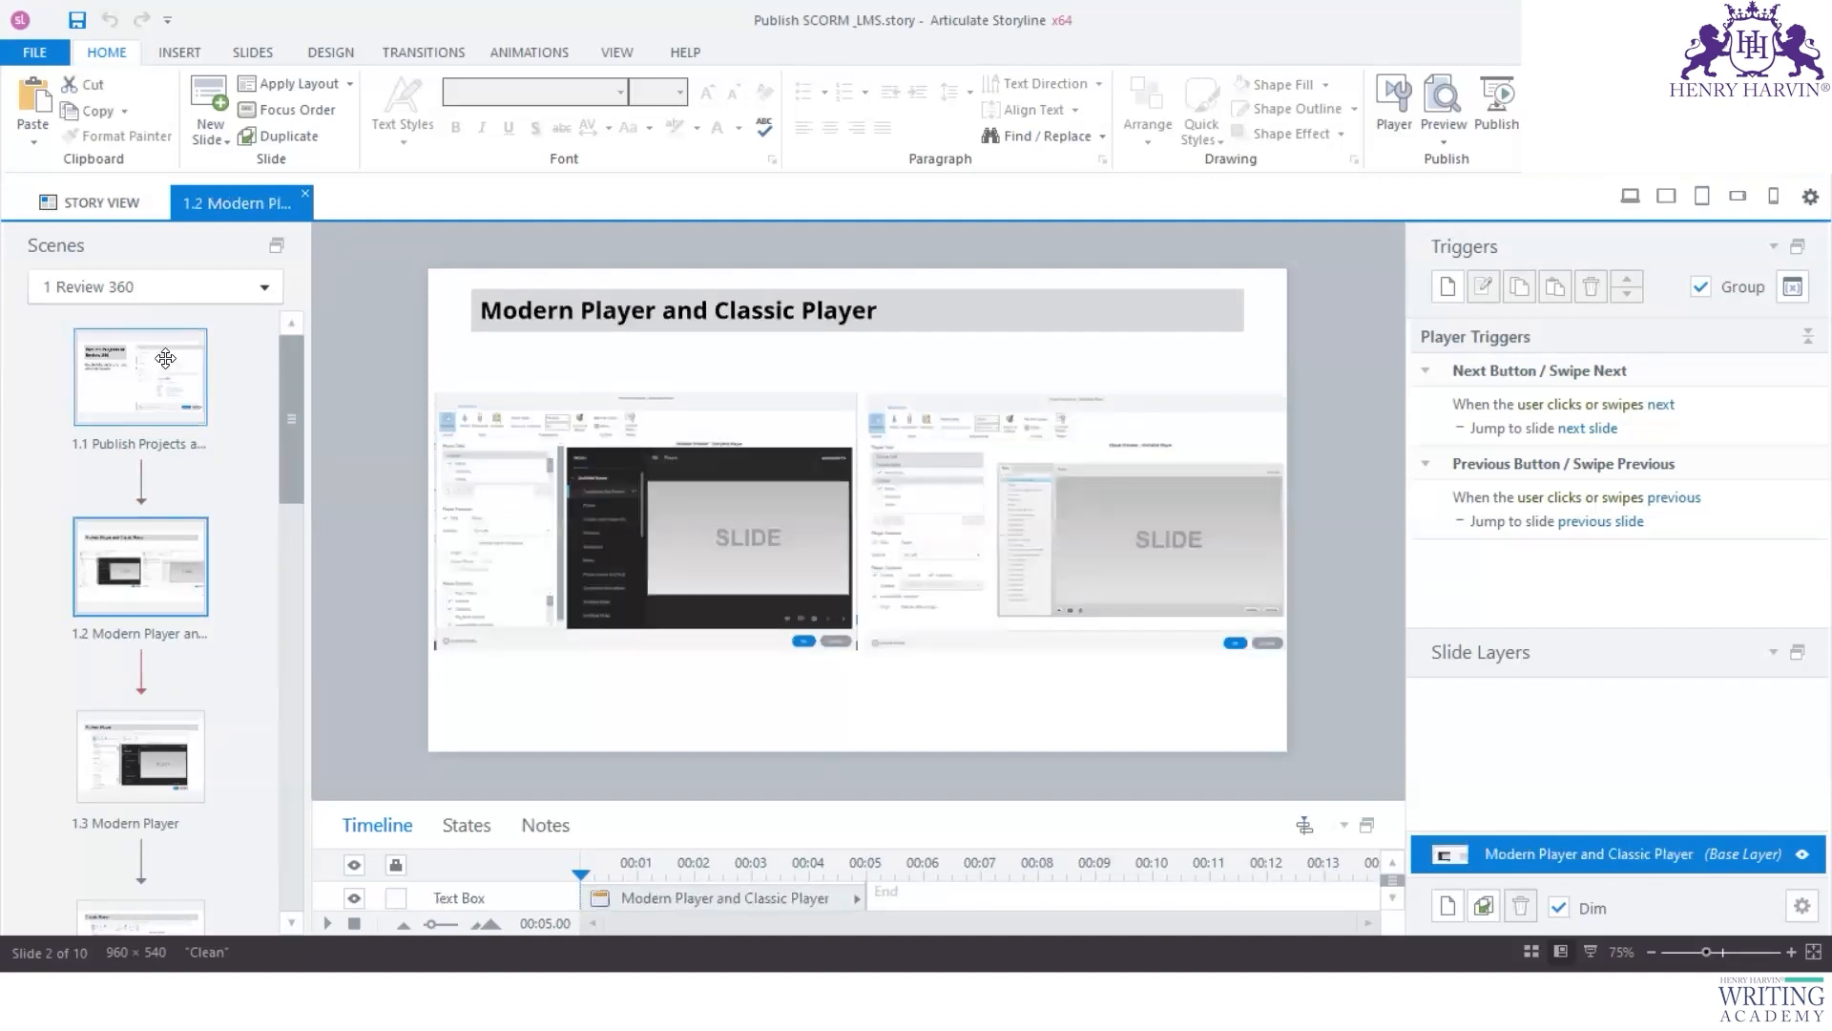
click(157, 565)
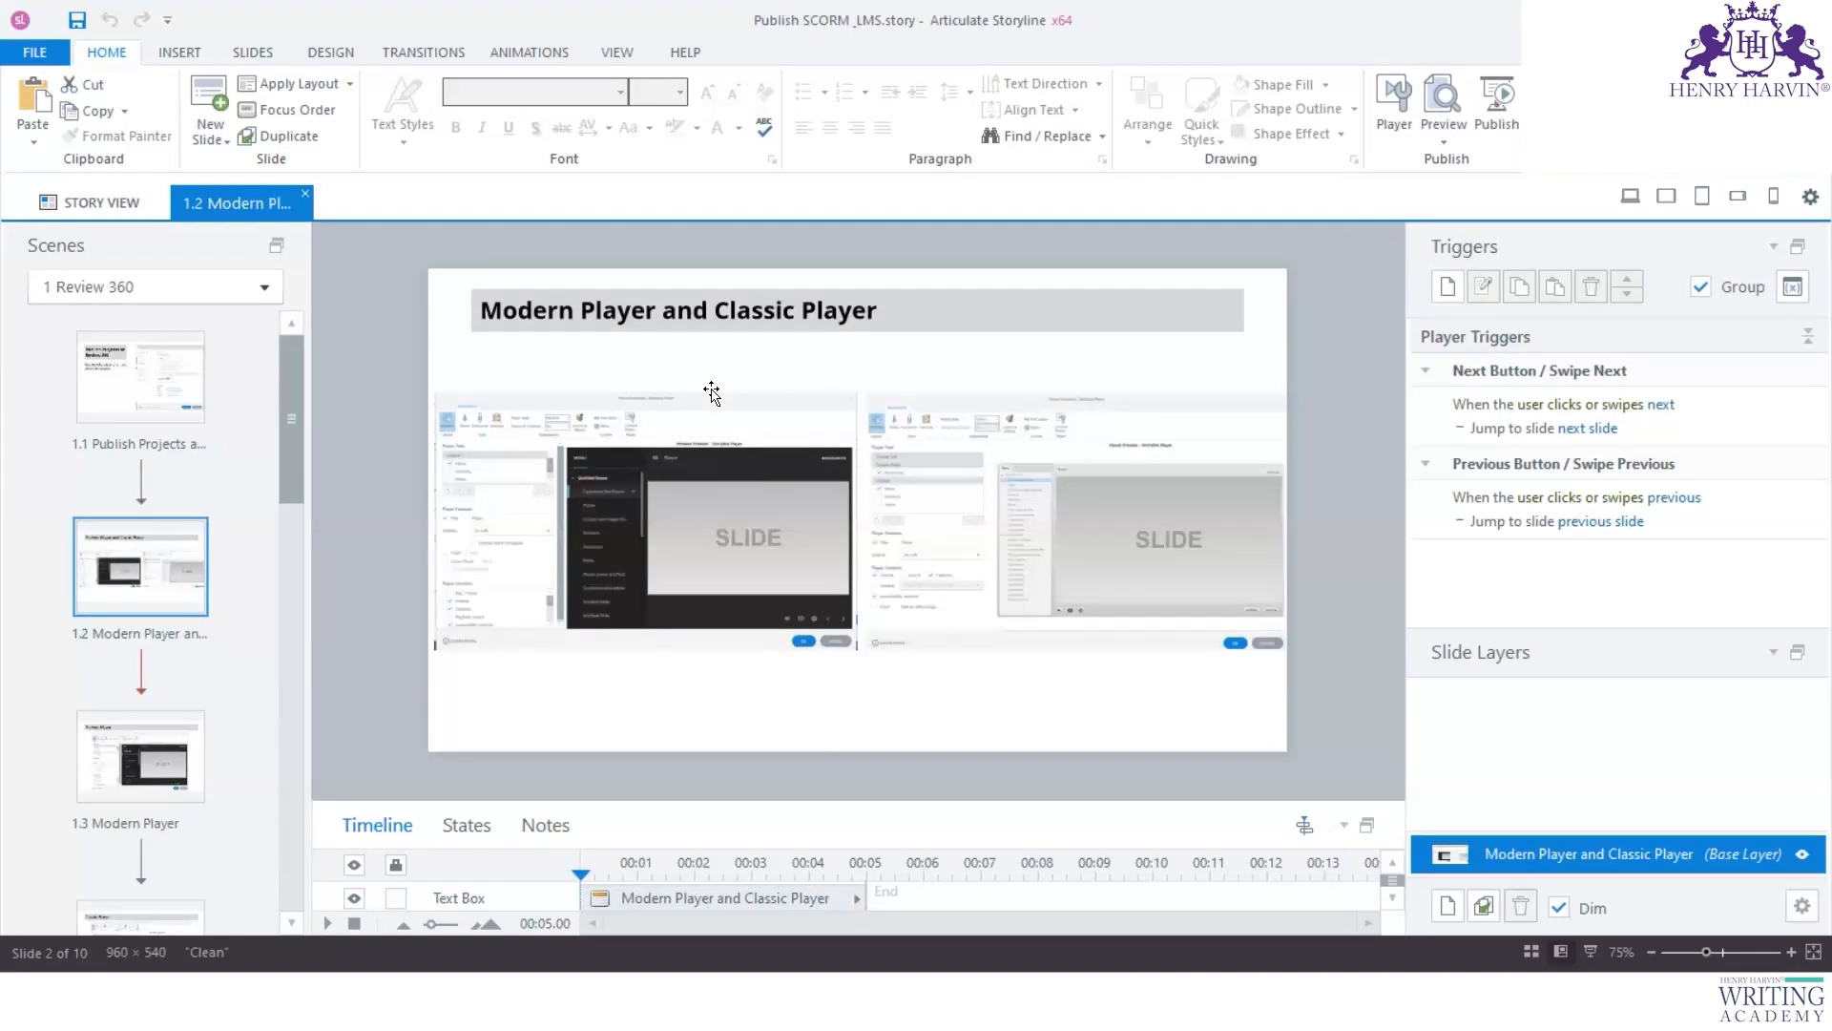
scroll(142, 696, down, 3)
click(150, 570)
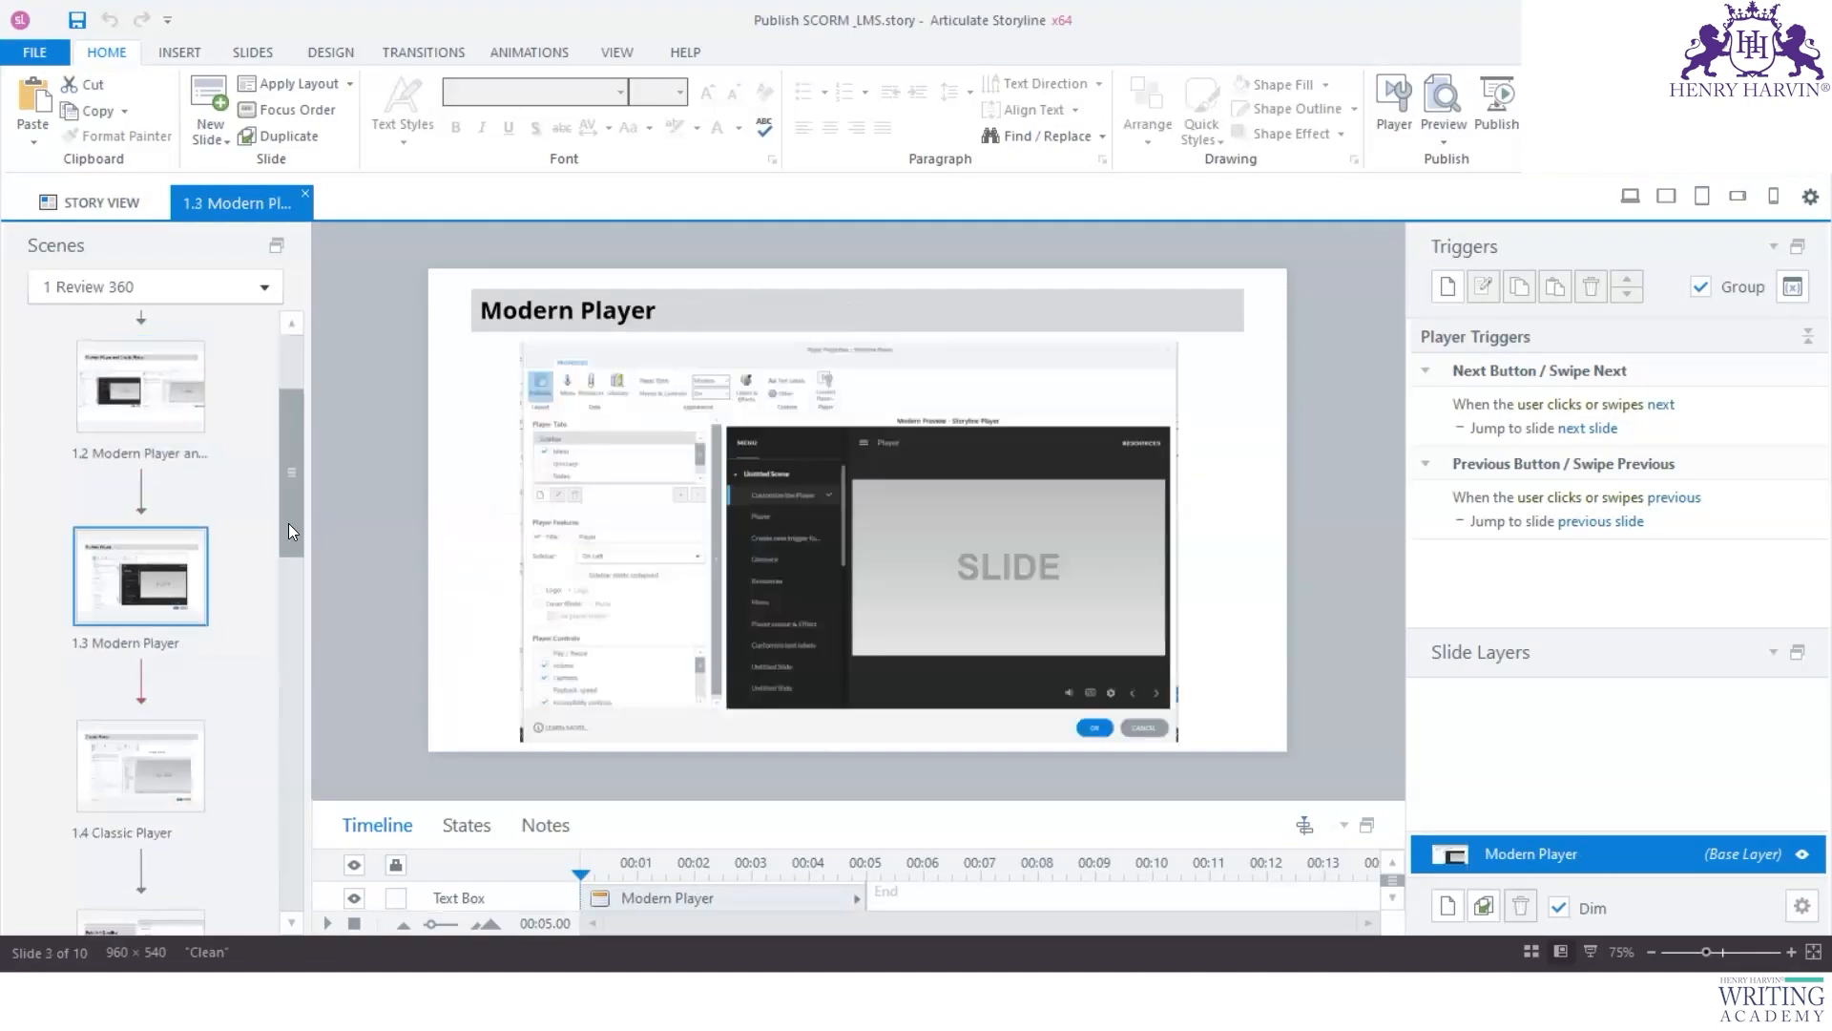
scroll(113, 640, down, 1)
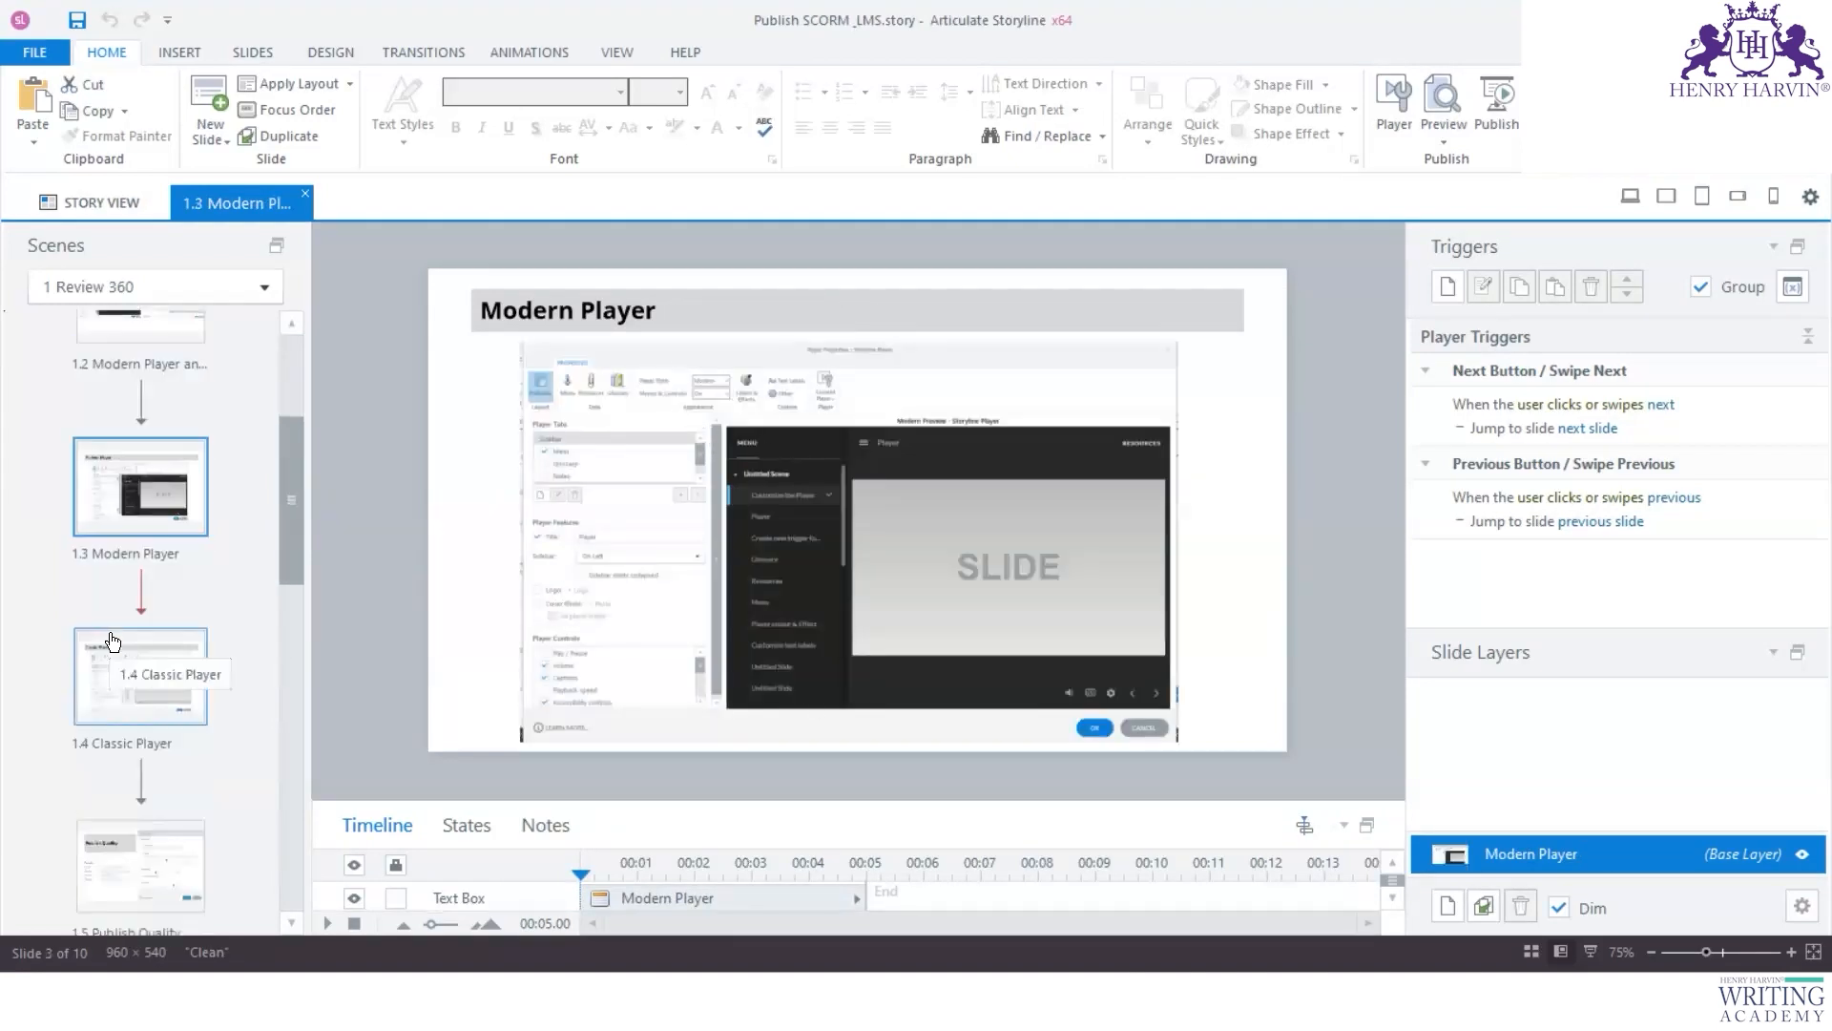
click(112, 641)
click(136, 491)
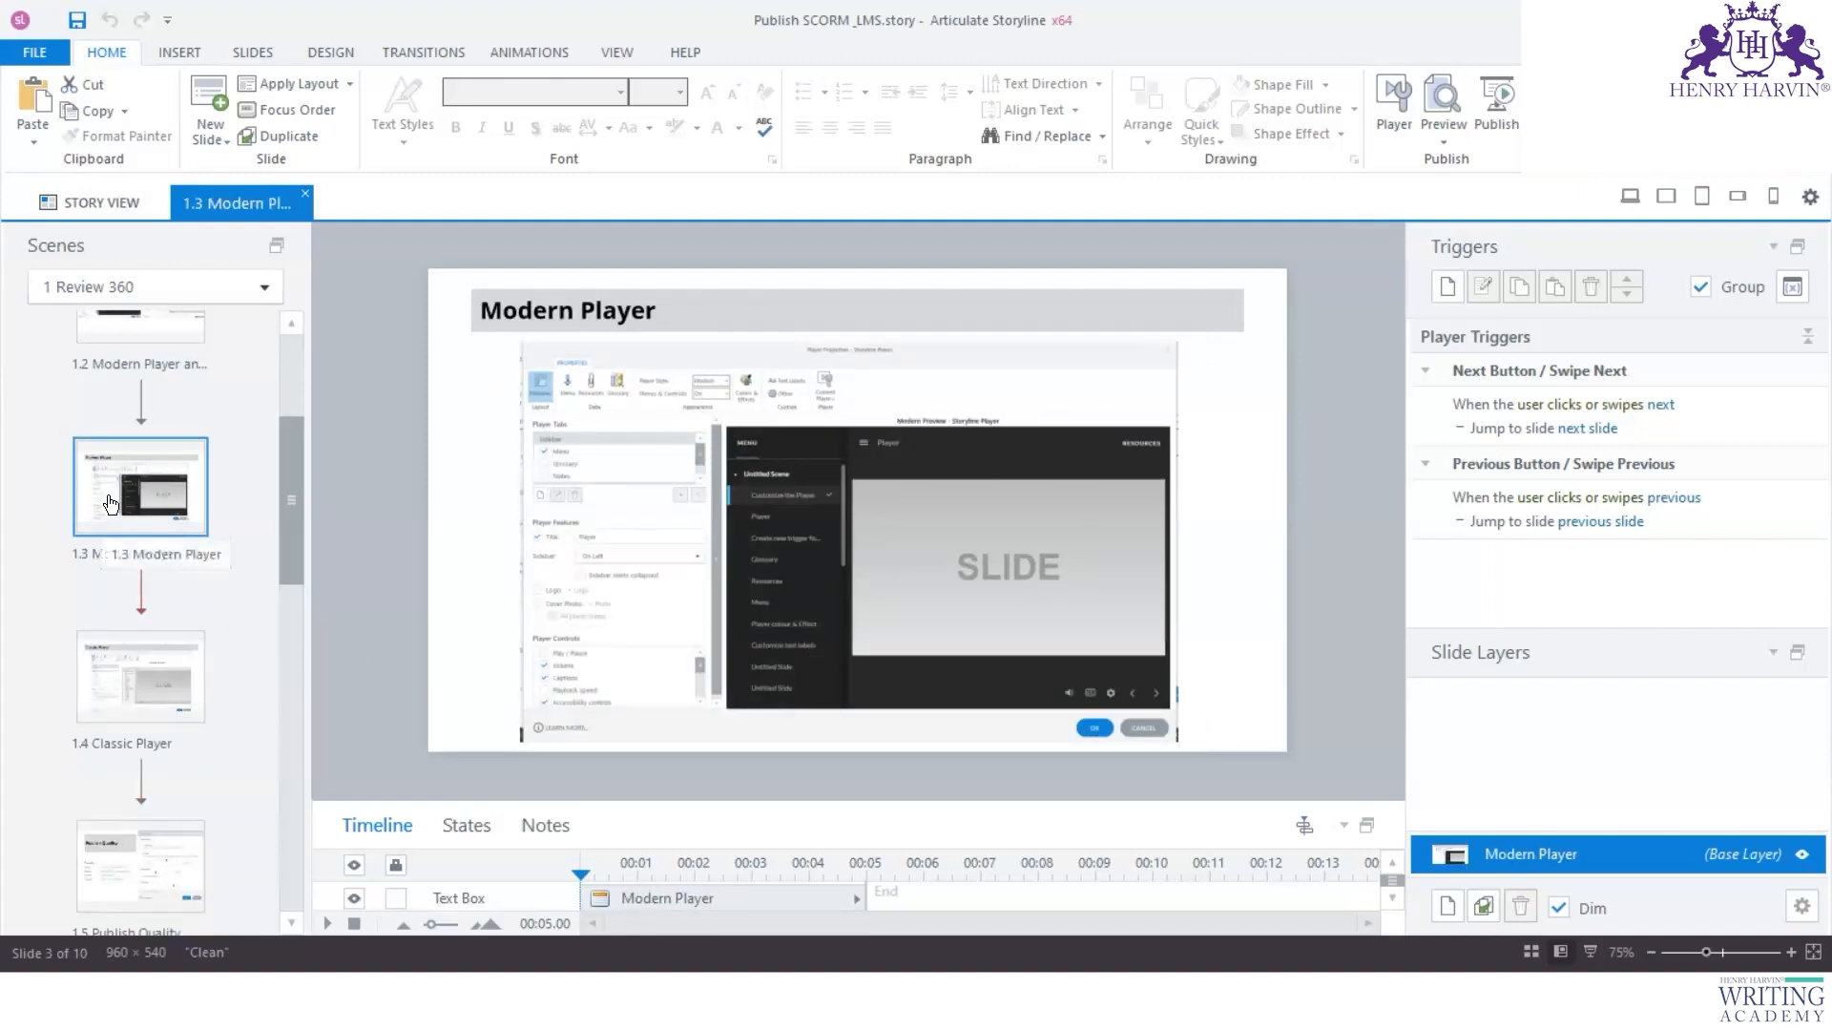
Step: View the Classic Player and Publish Quality slides and switch back to the Player.story project
scroll(114, 486, down, 3)
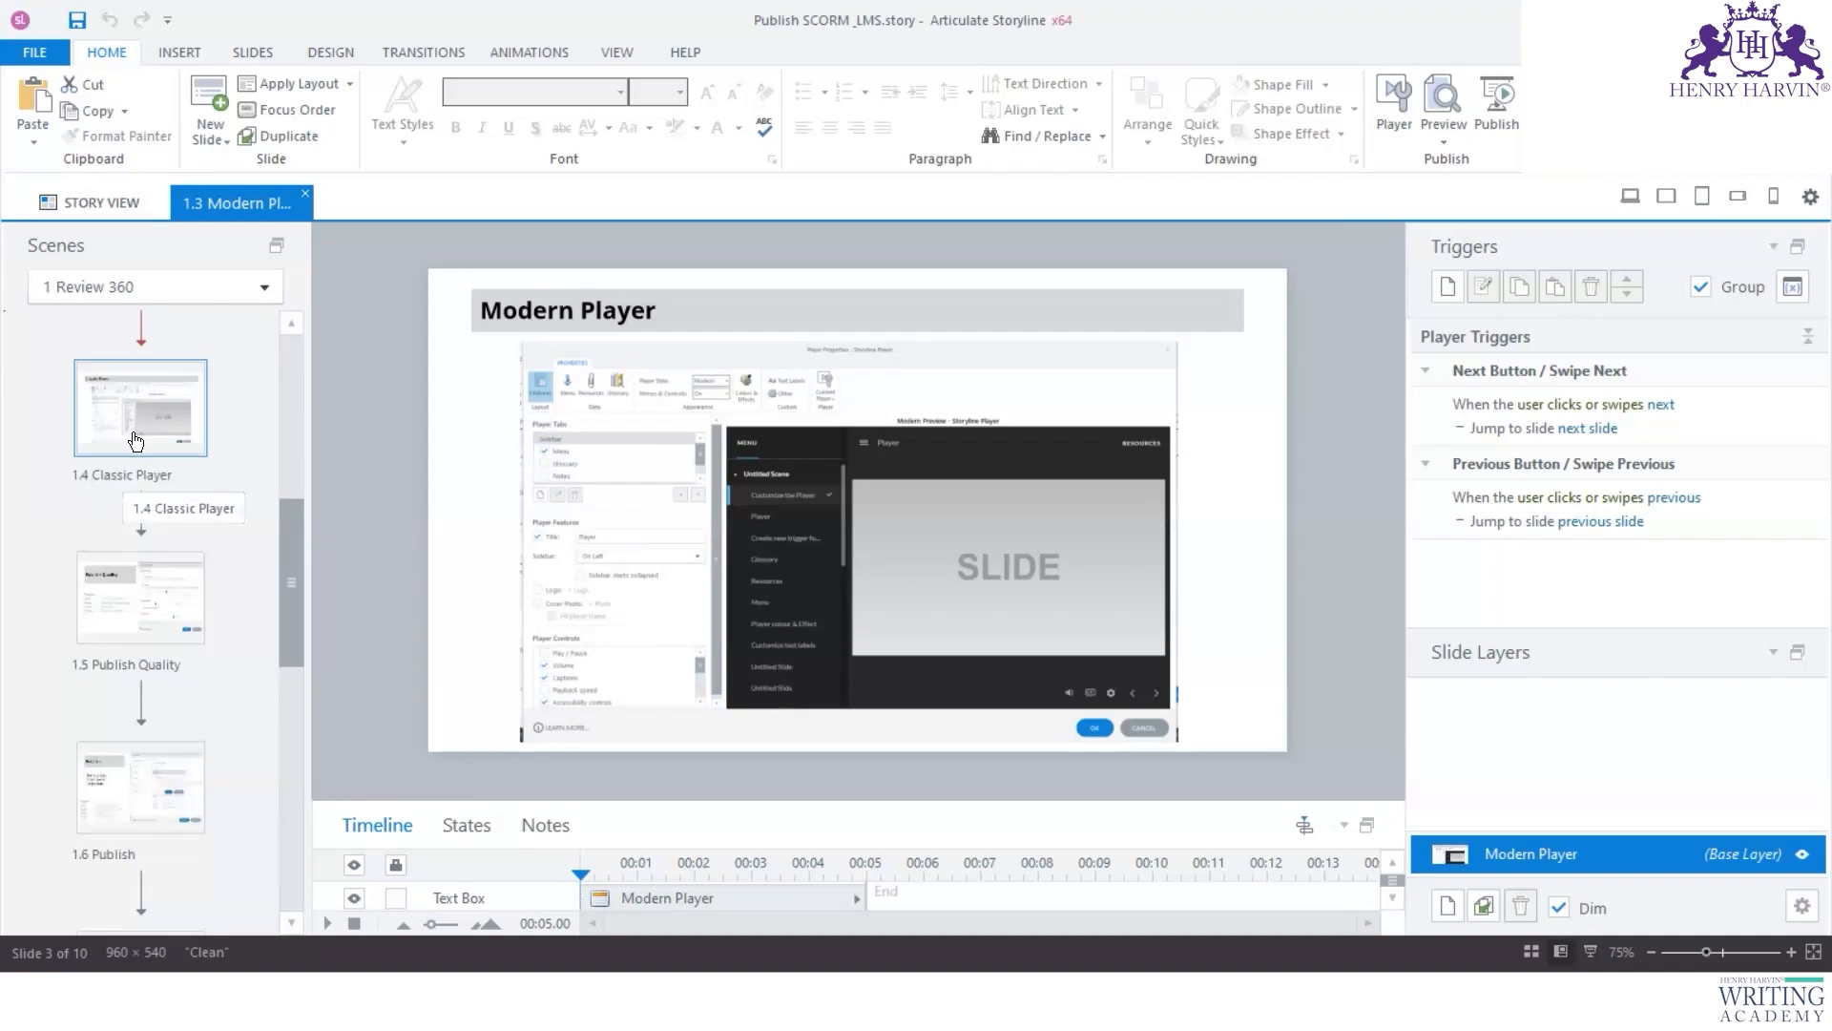
click(134, 441)
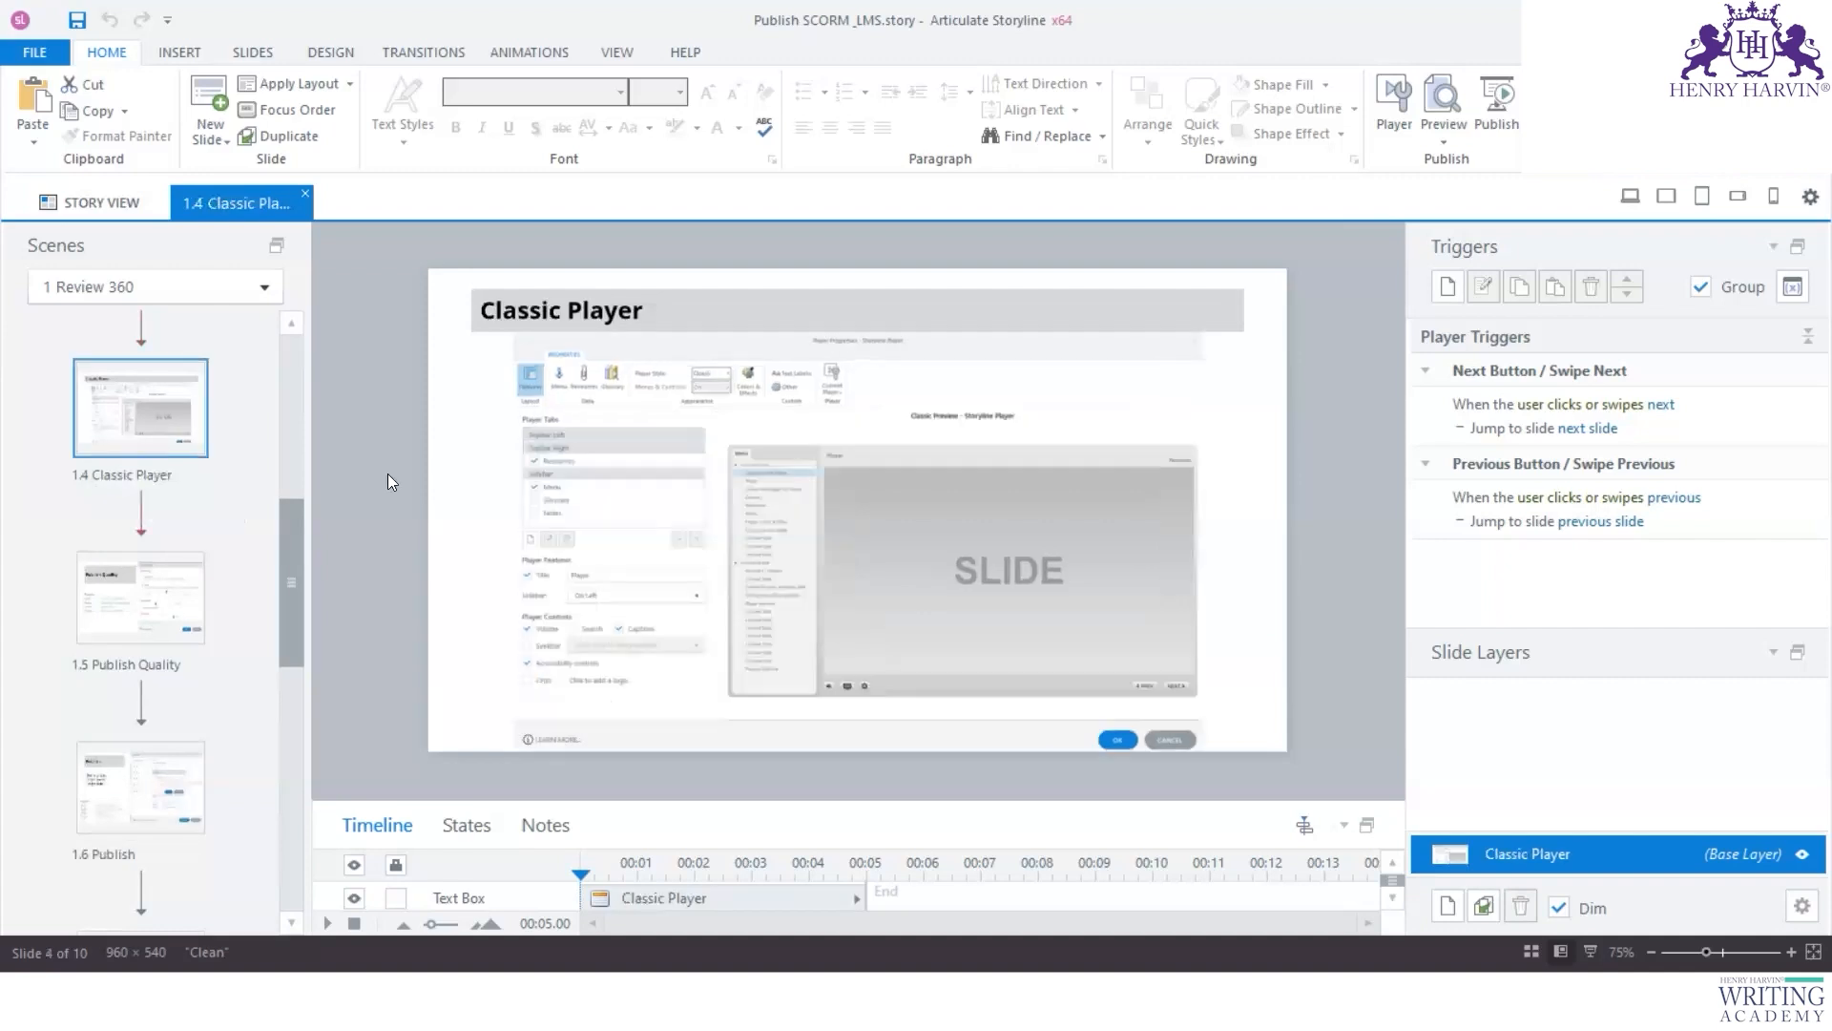
click(95, 611)
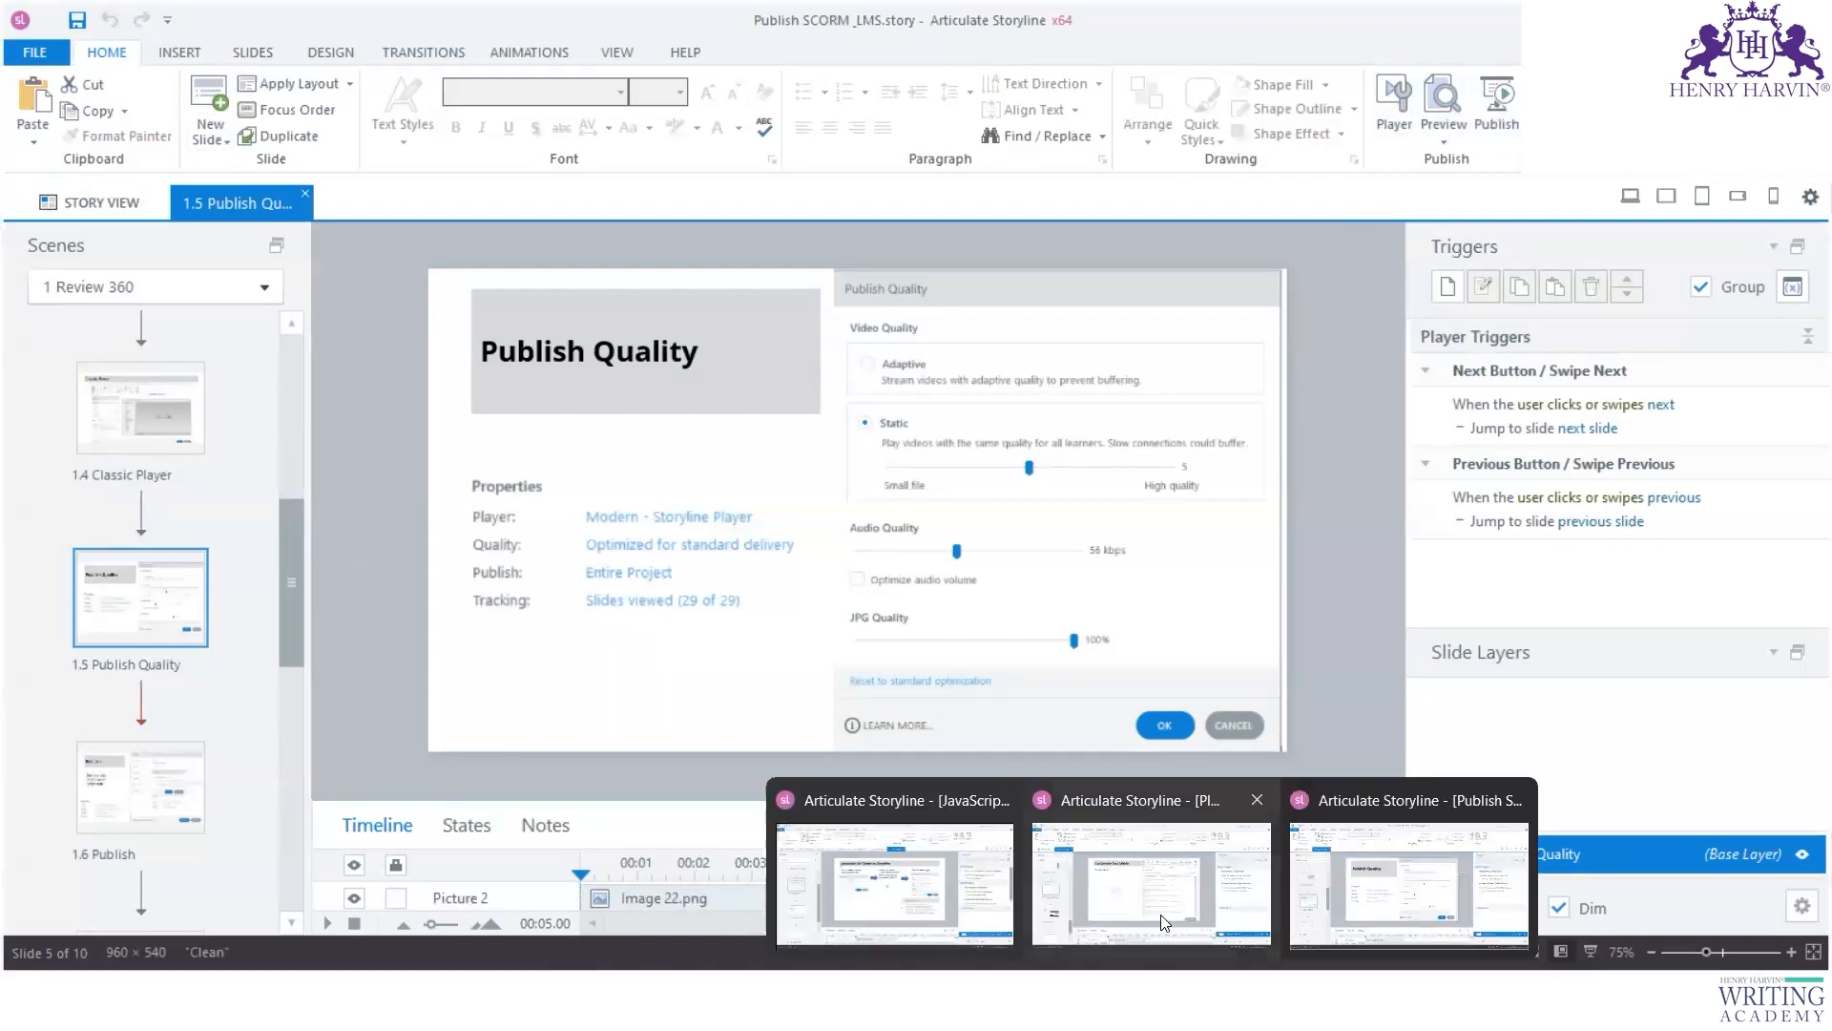
click(1155, 906)
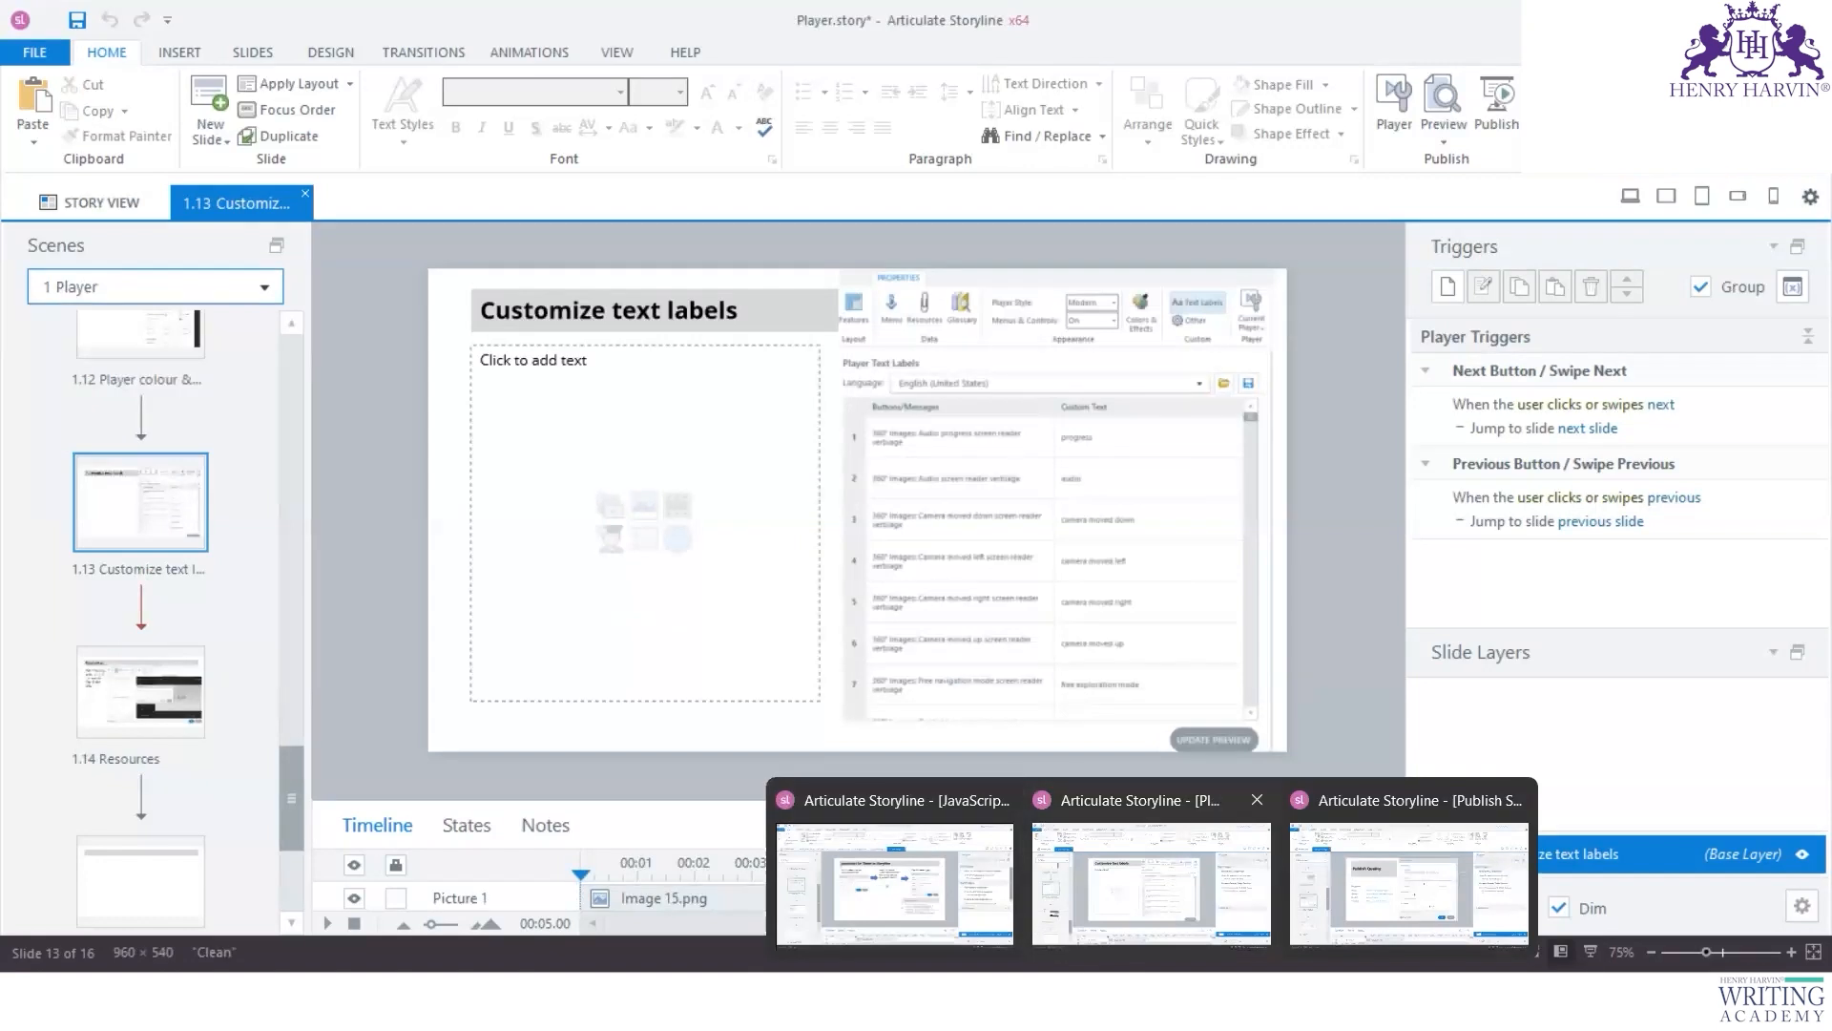
Step: Switch to the Untitled1 project, start publishing to Review 360 and set the player style to Classic
click(1282, 924)
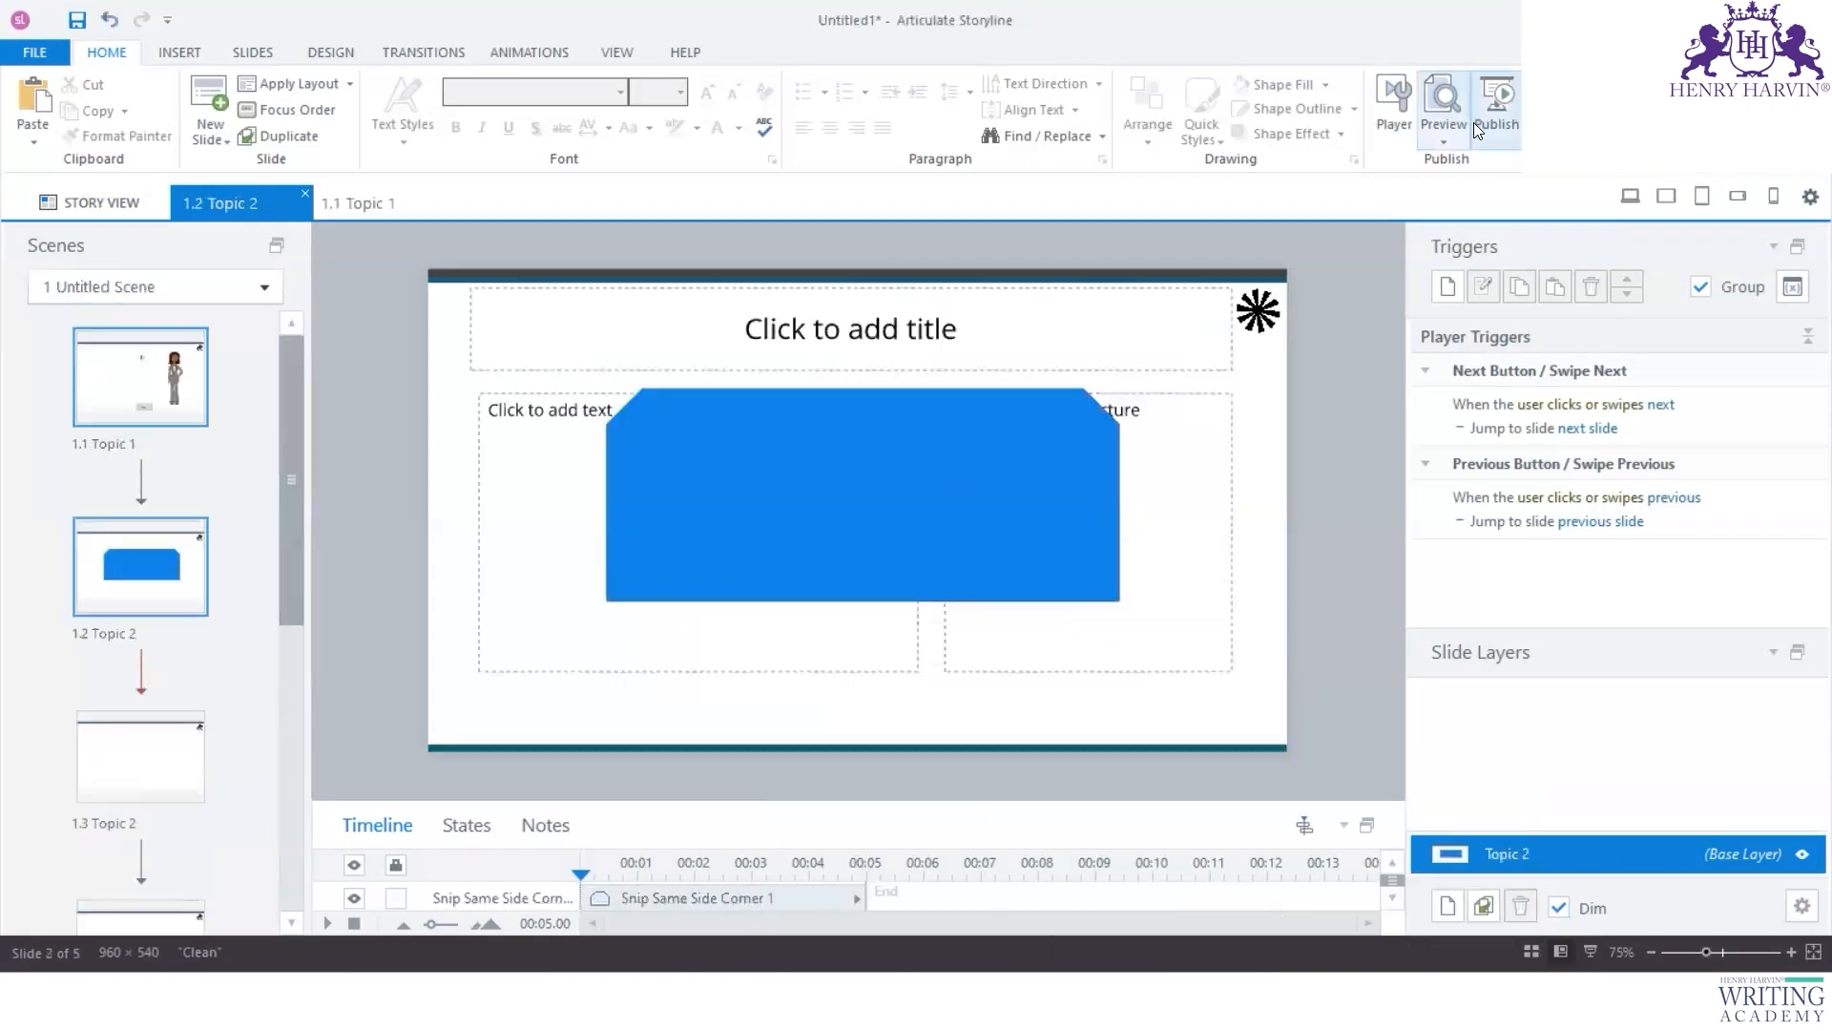
click(1496, 105)
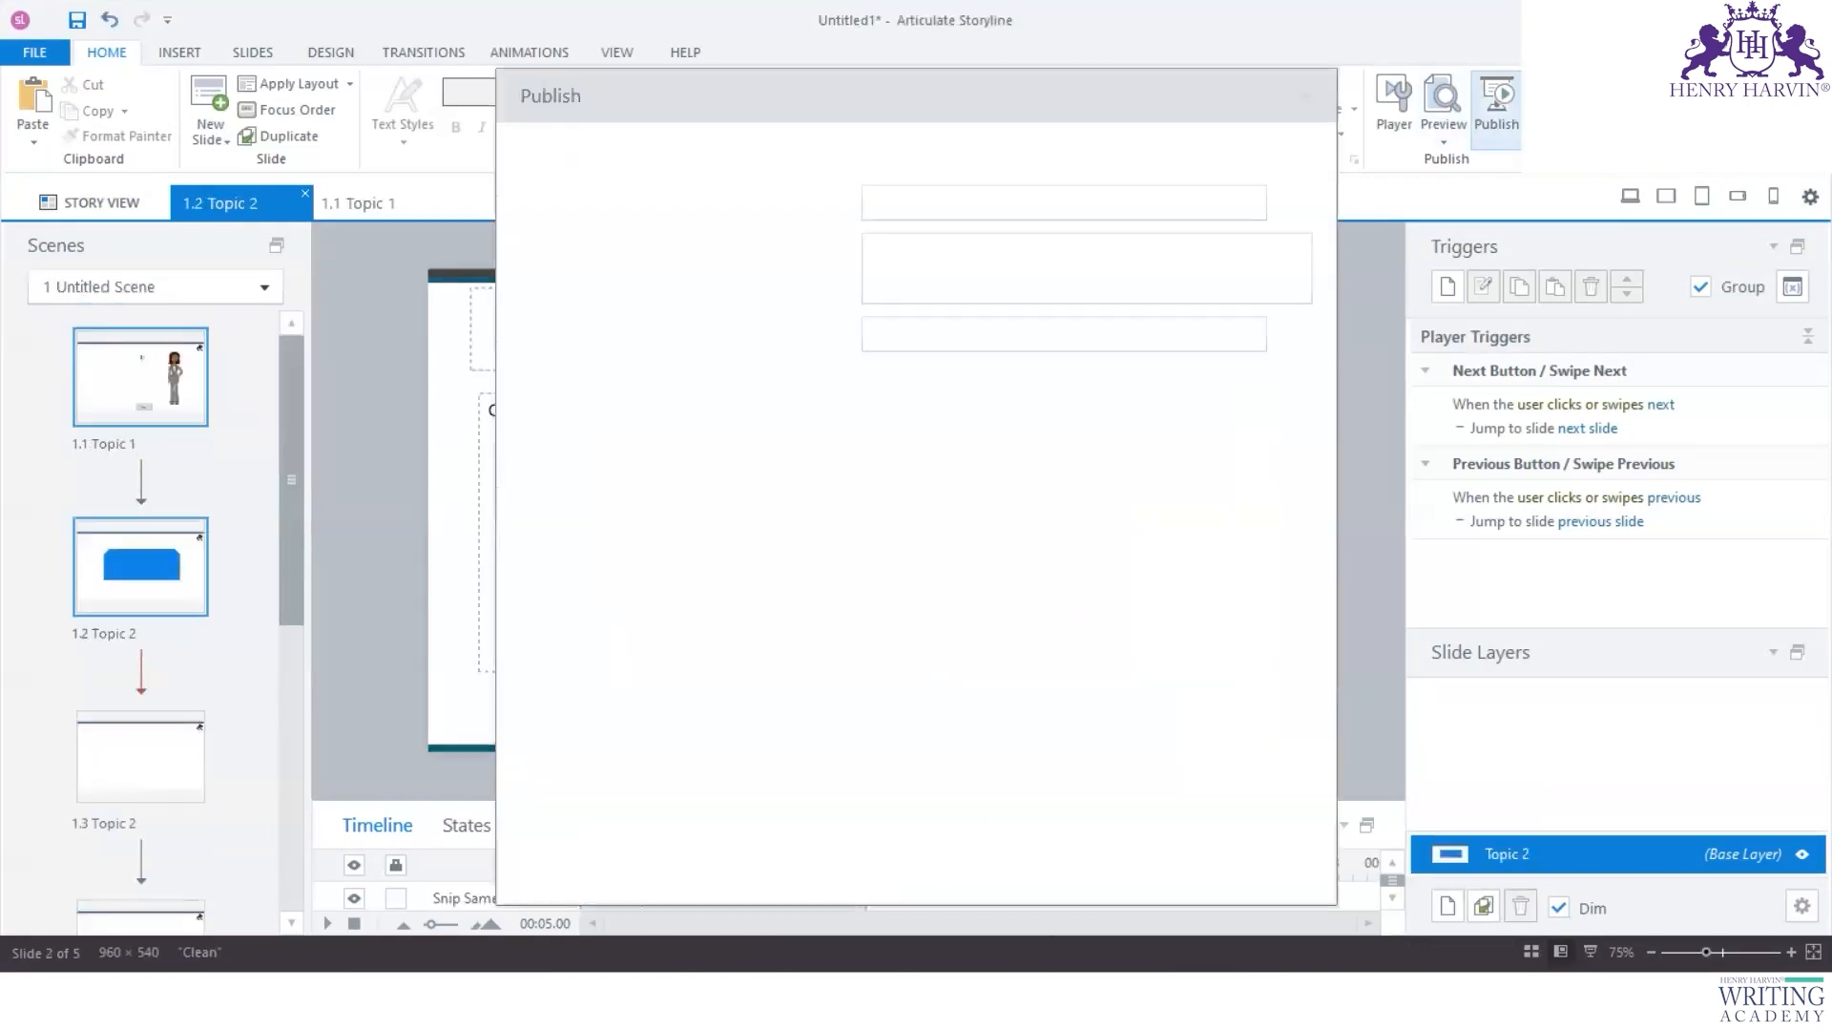
click(576, 162)
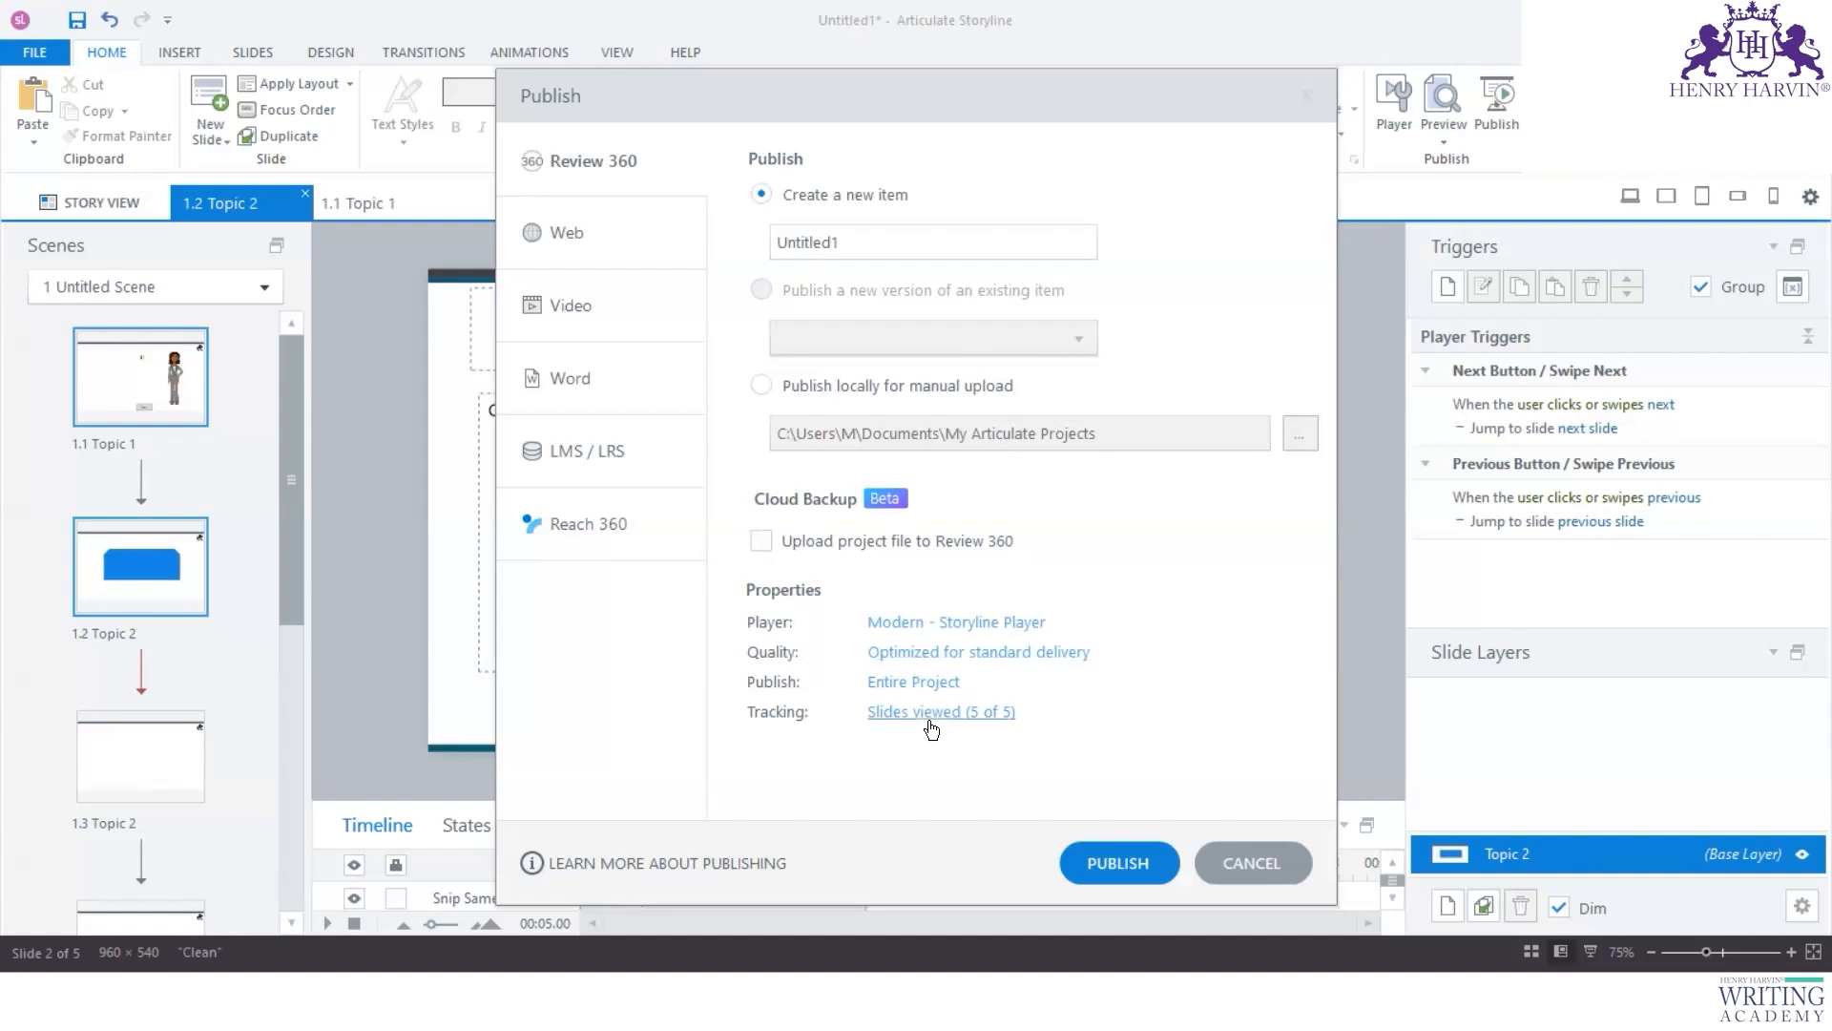
click(975, 630)
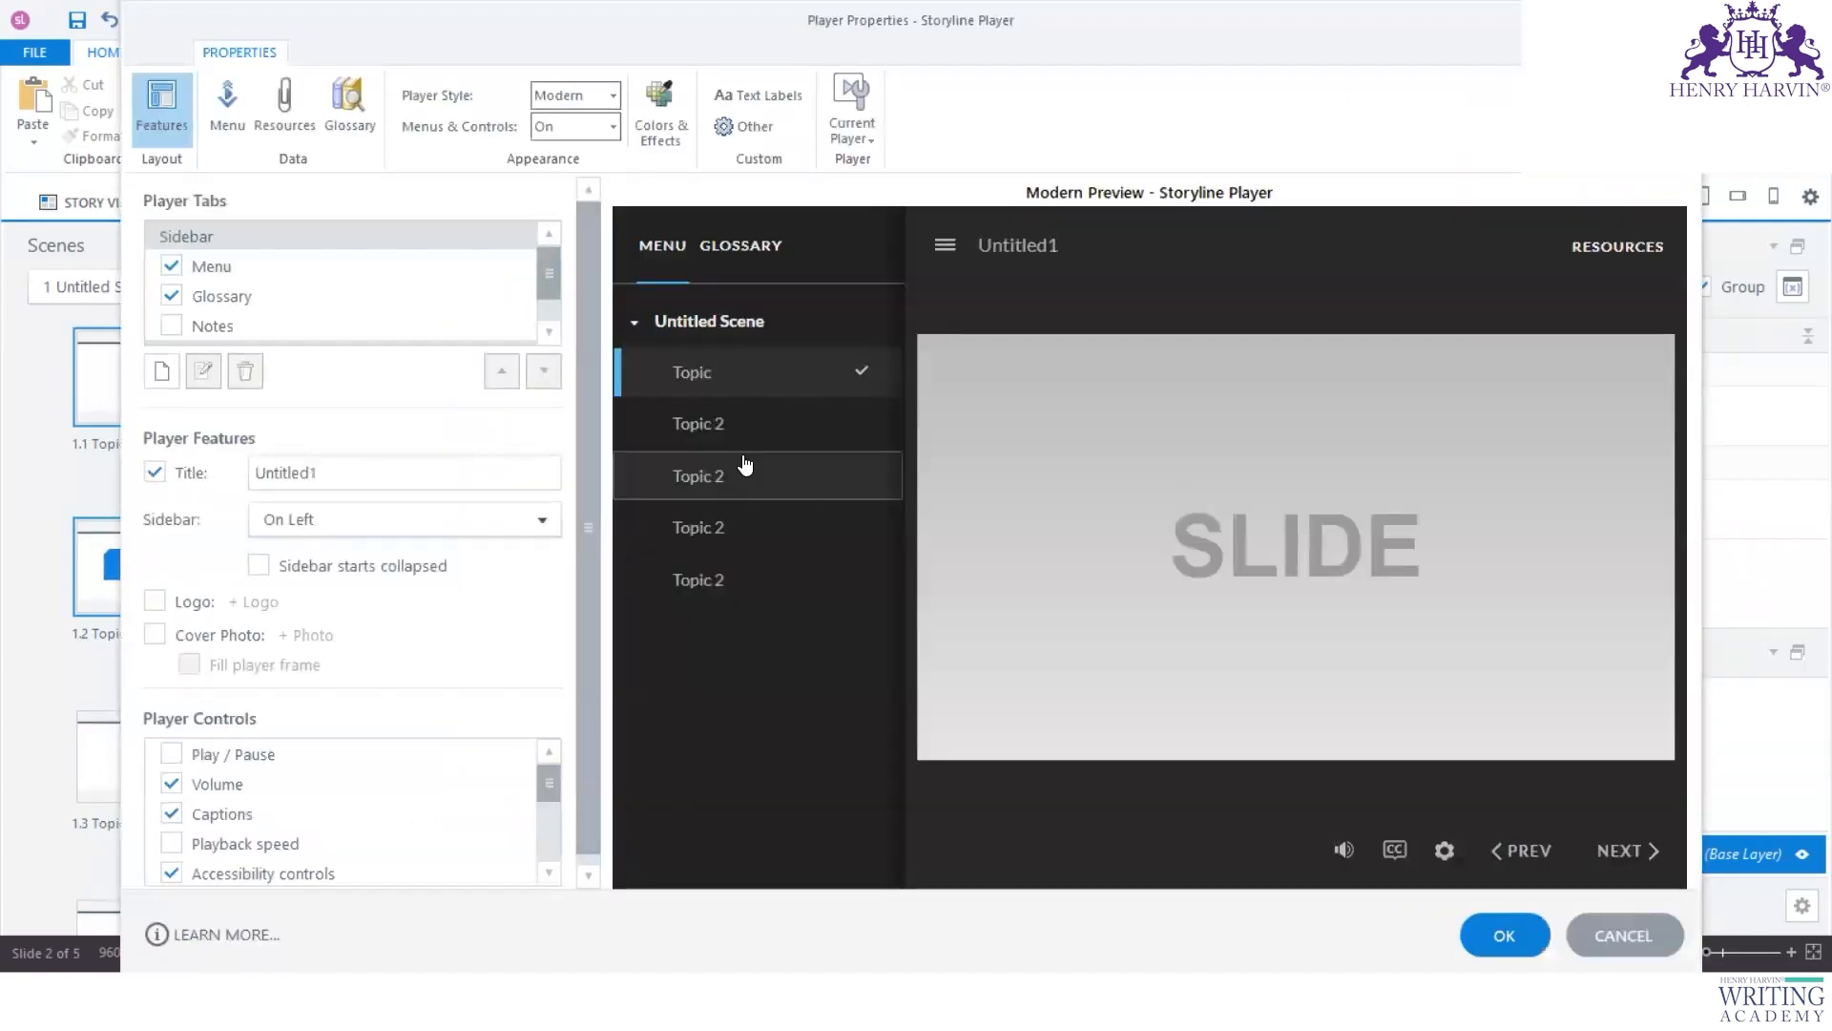
click(612, 97)
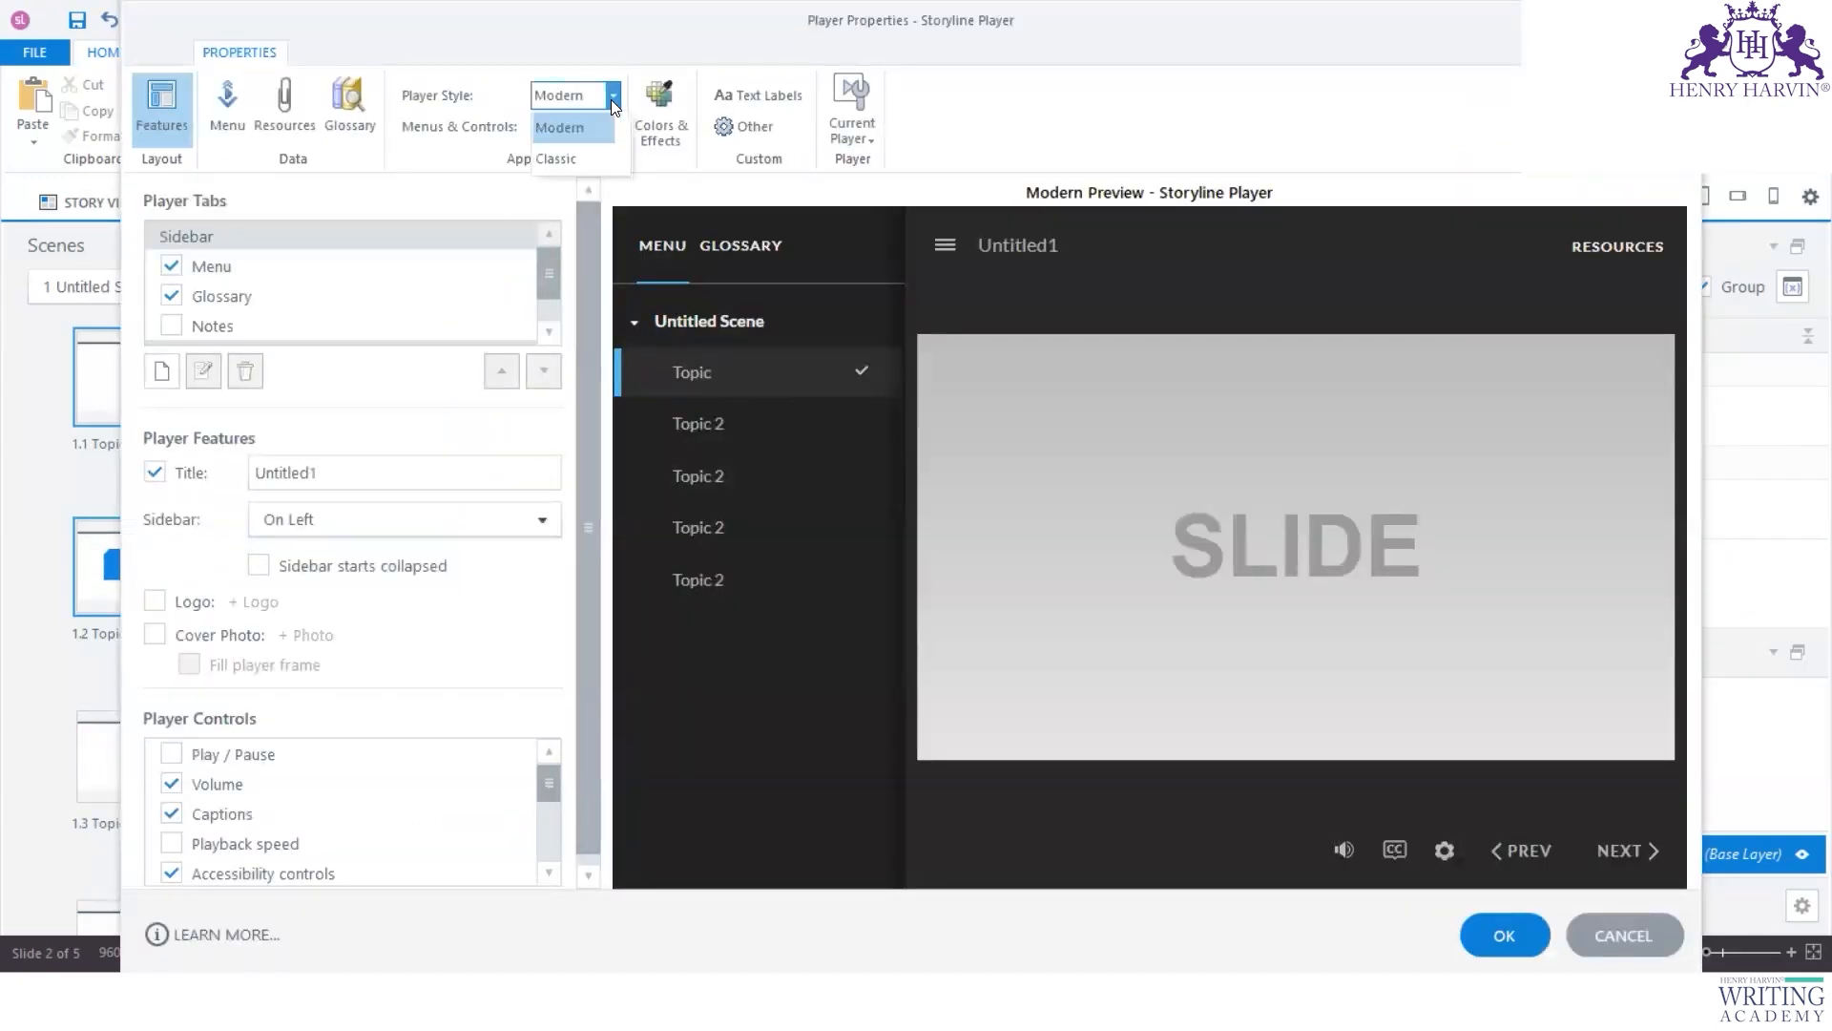
click(563, 159)
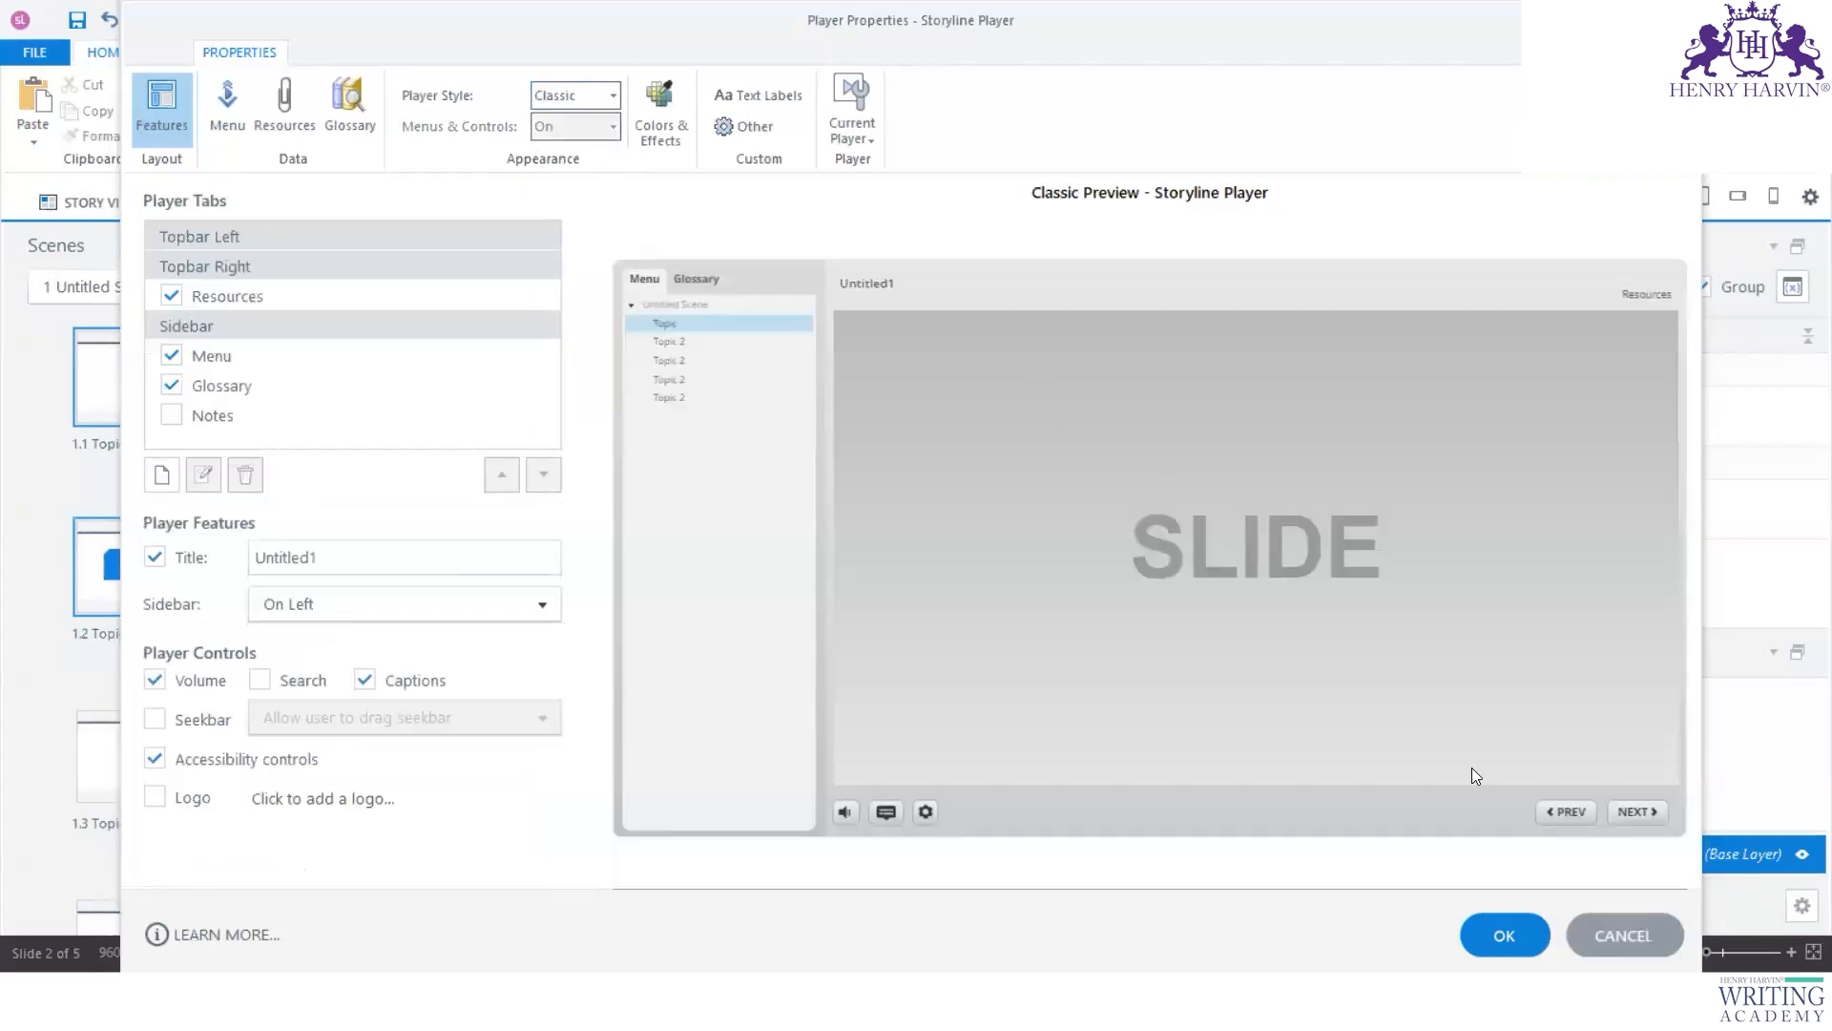
click(1508, 941)
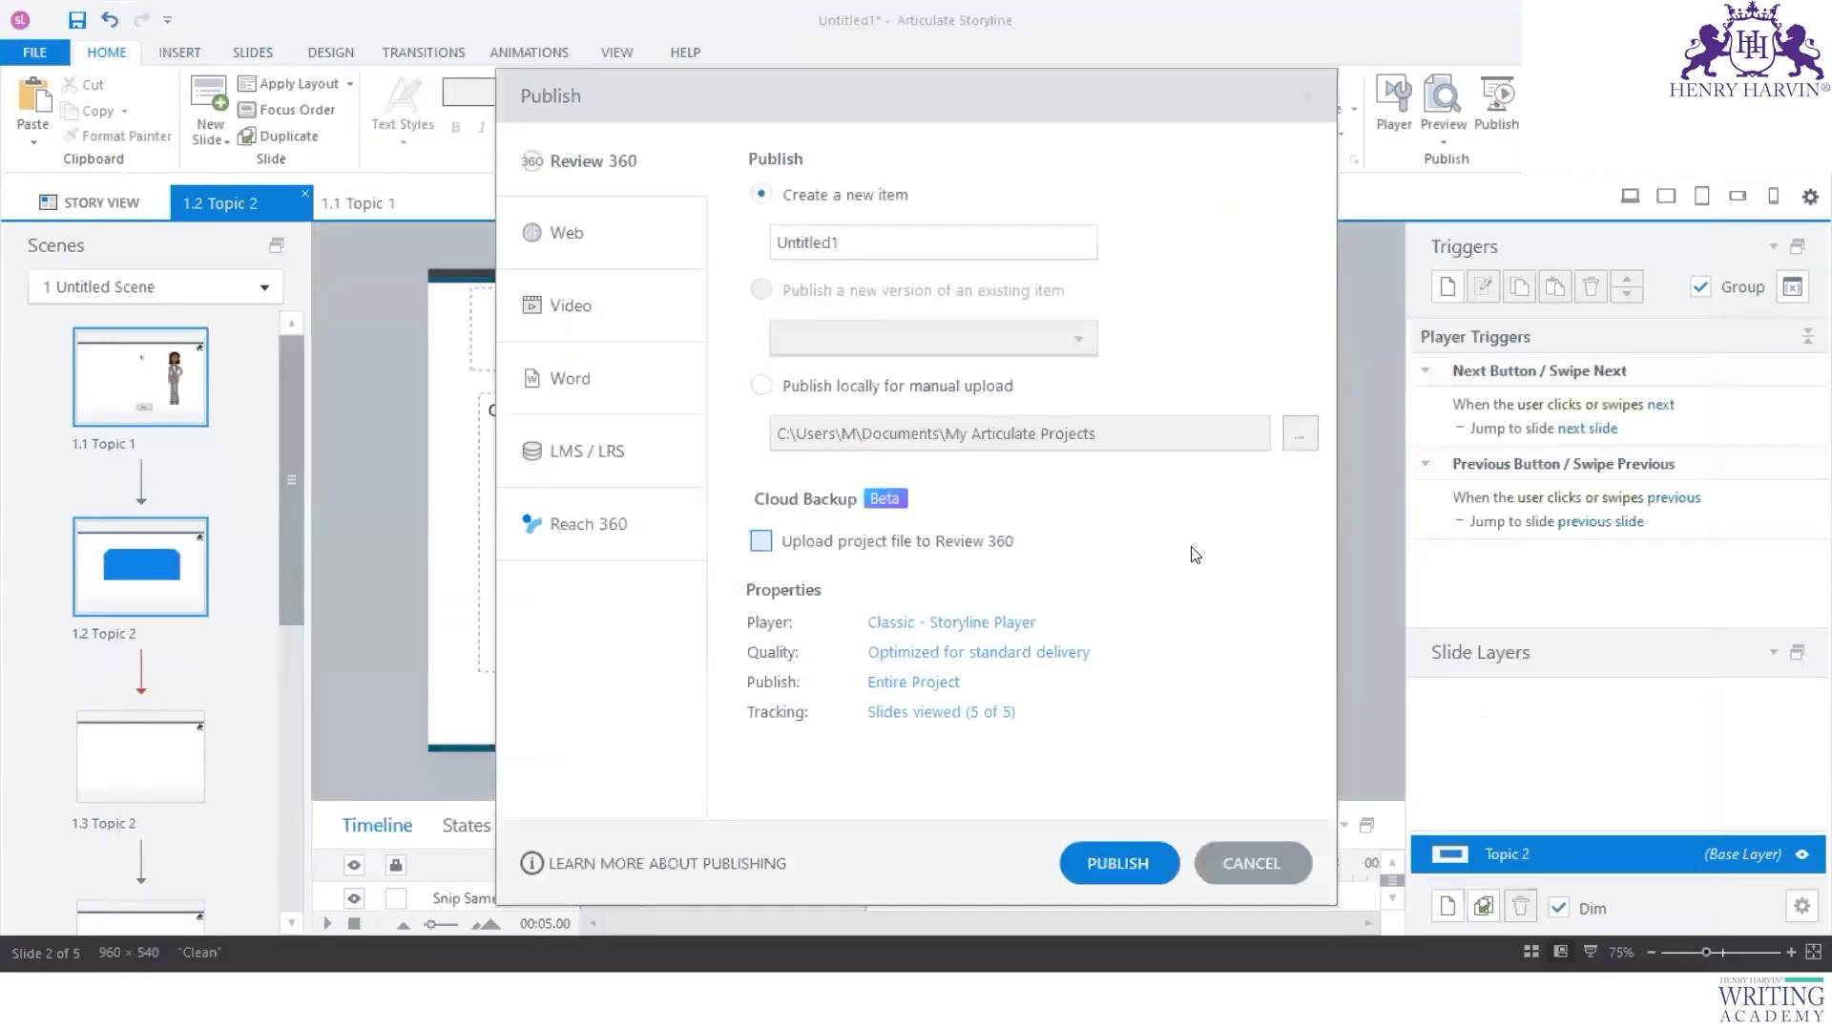
Step: Review the video, audio and JPG publish quality settings and close them without changes
click(1038, 655)
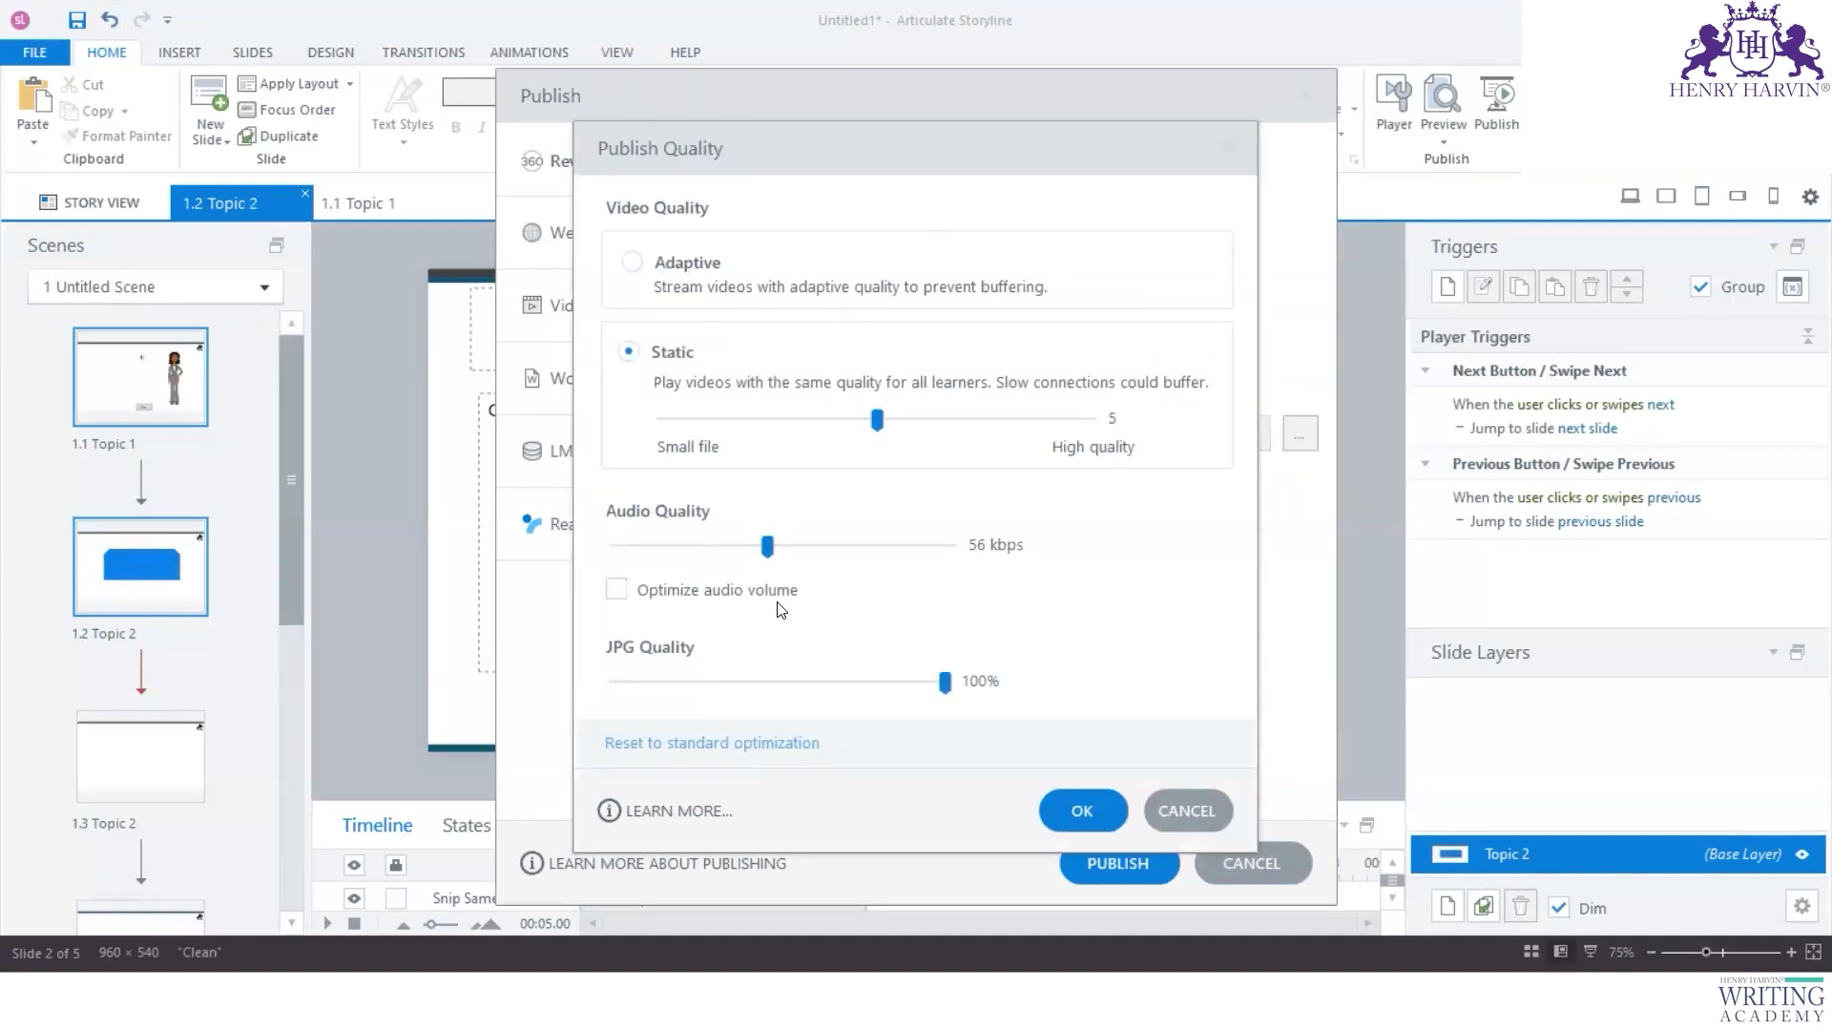
mouse_move(773, 546)
mouse_down()
mouse_move(800, 546)
mouse_move(771, 546)
mouse_up()
click(1230, 147)
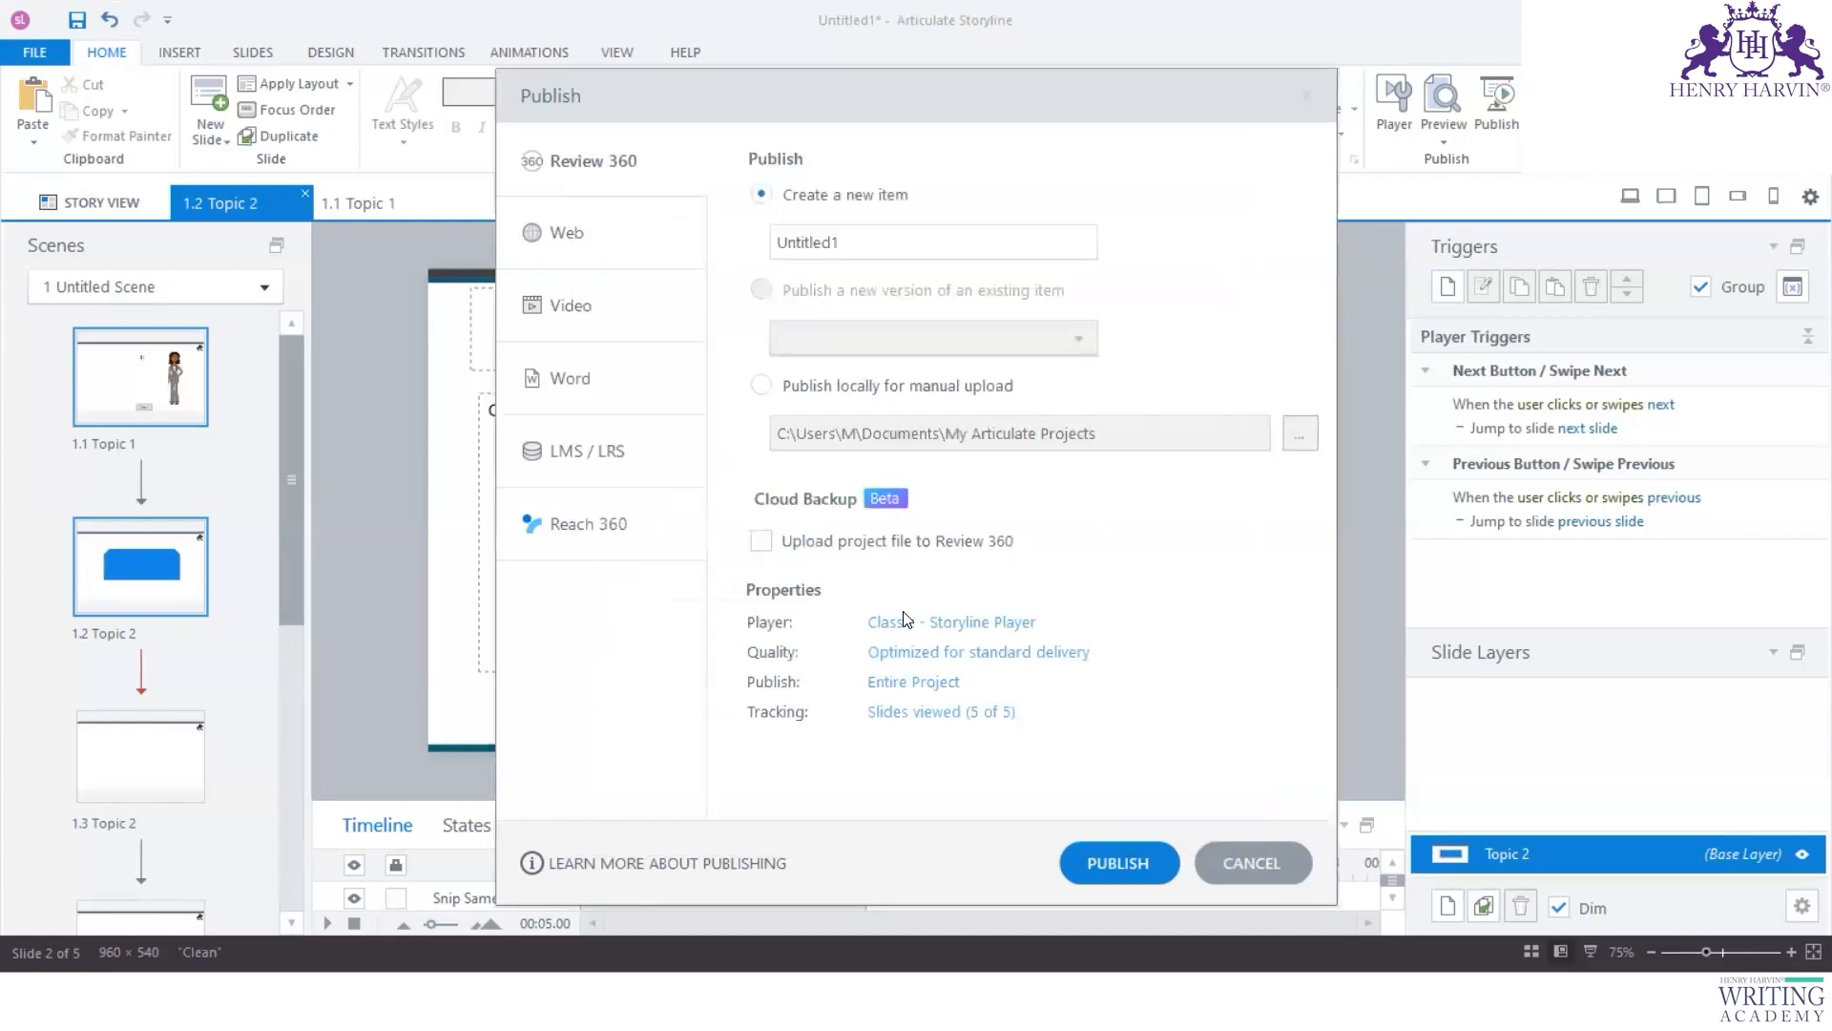
Step: Limit the publish scope to the single slide 1.2 Topic 2 and publish it to Review 360
click(916, 683)
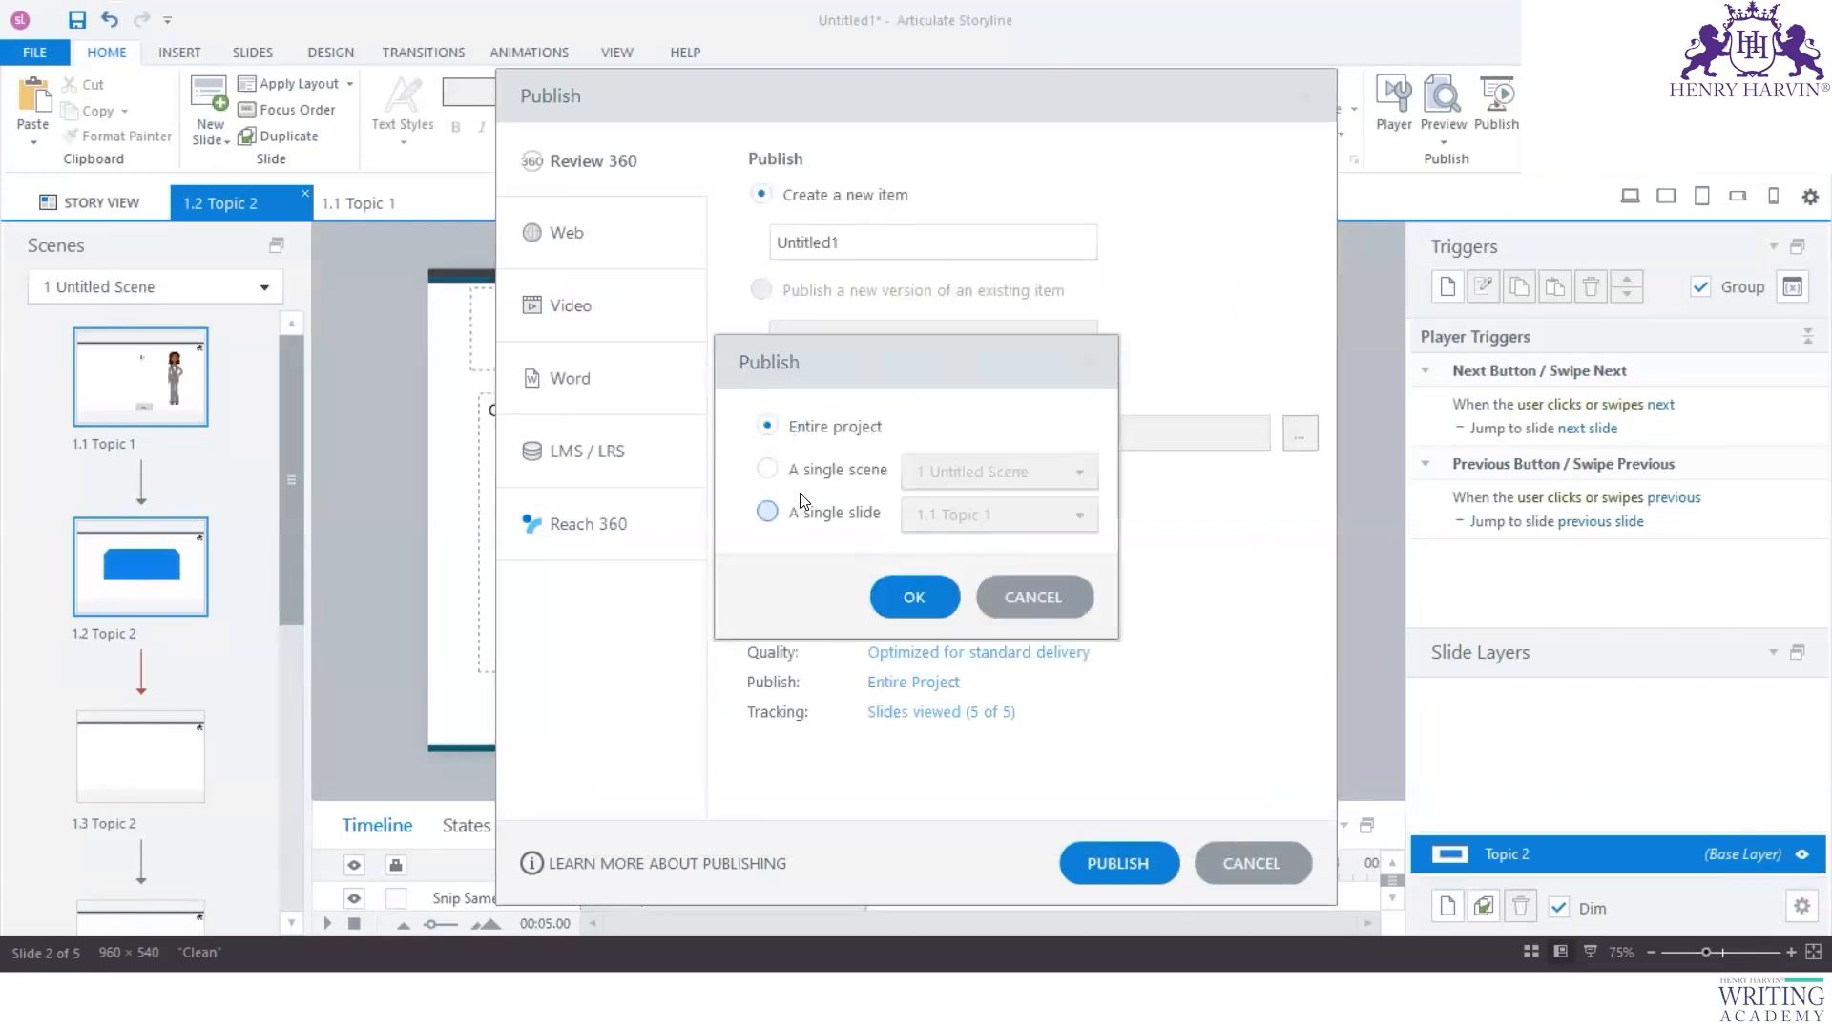
click(767, 512)
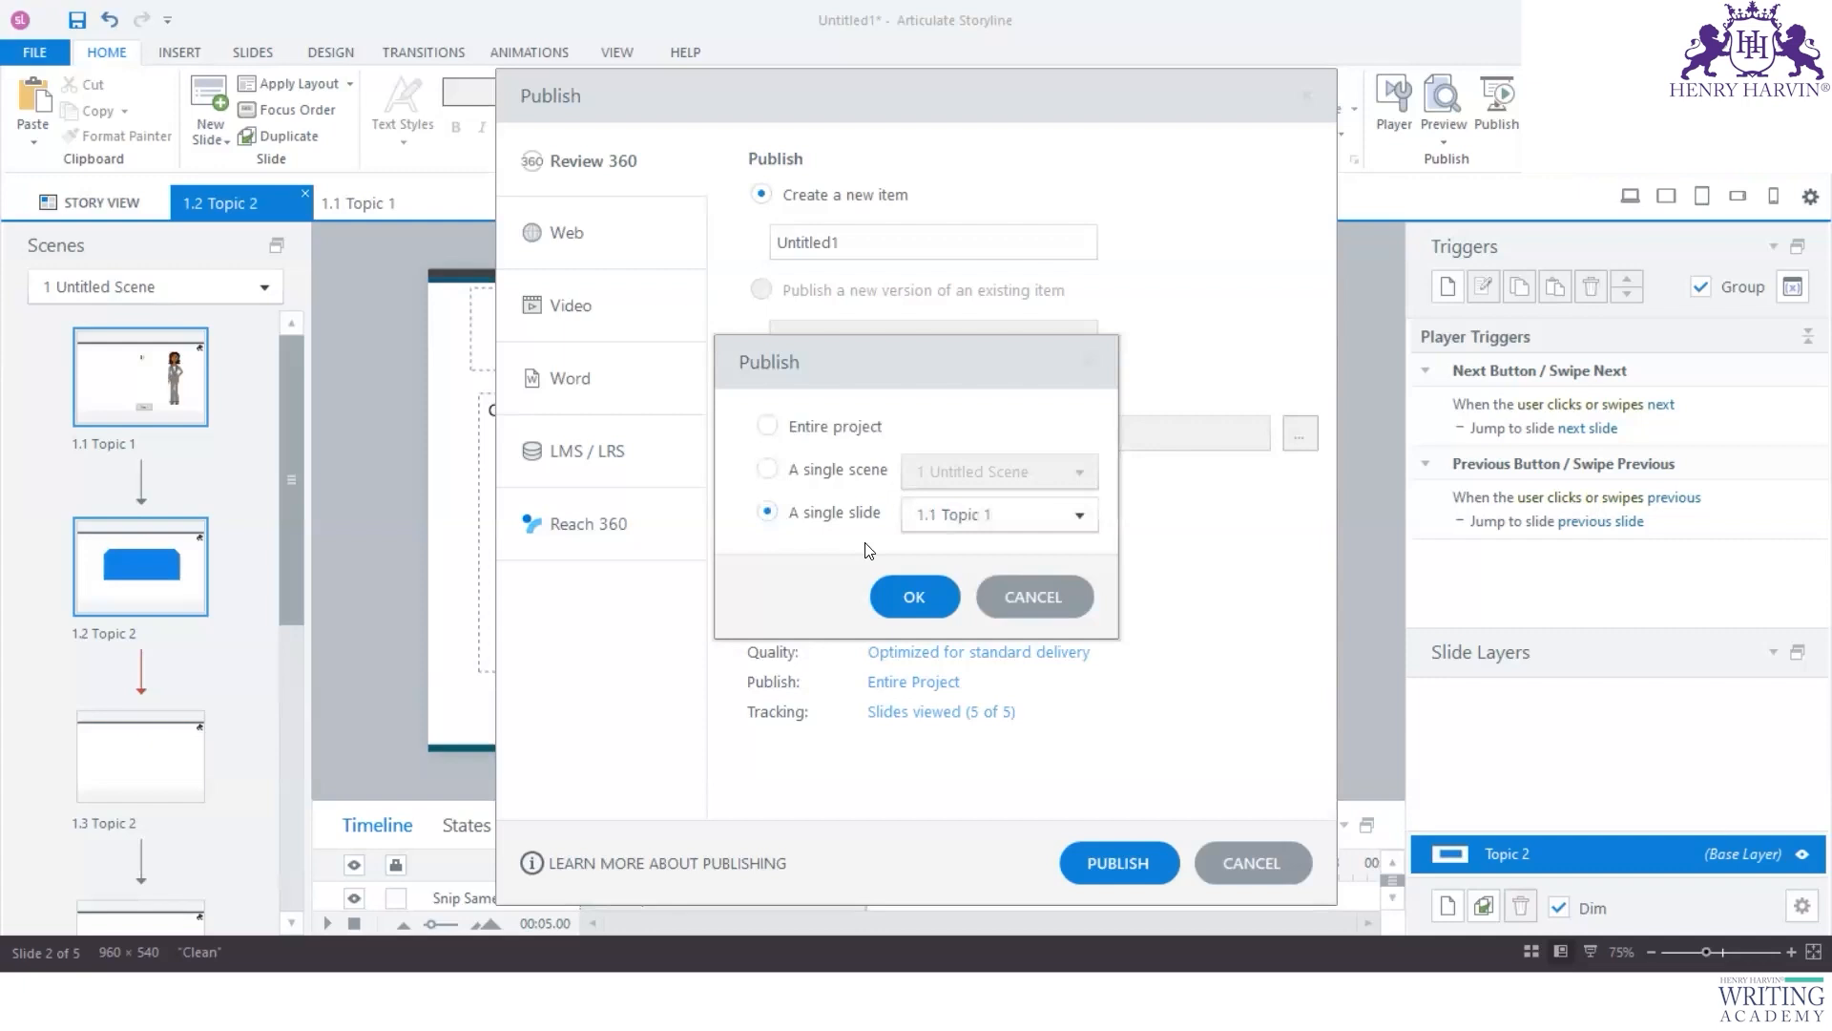
click(766, 468)
click(770, 516)
click(766, 471)
click(1076, 472)
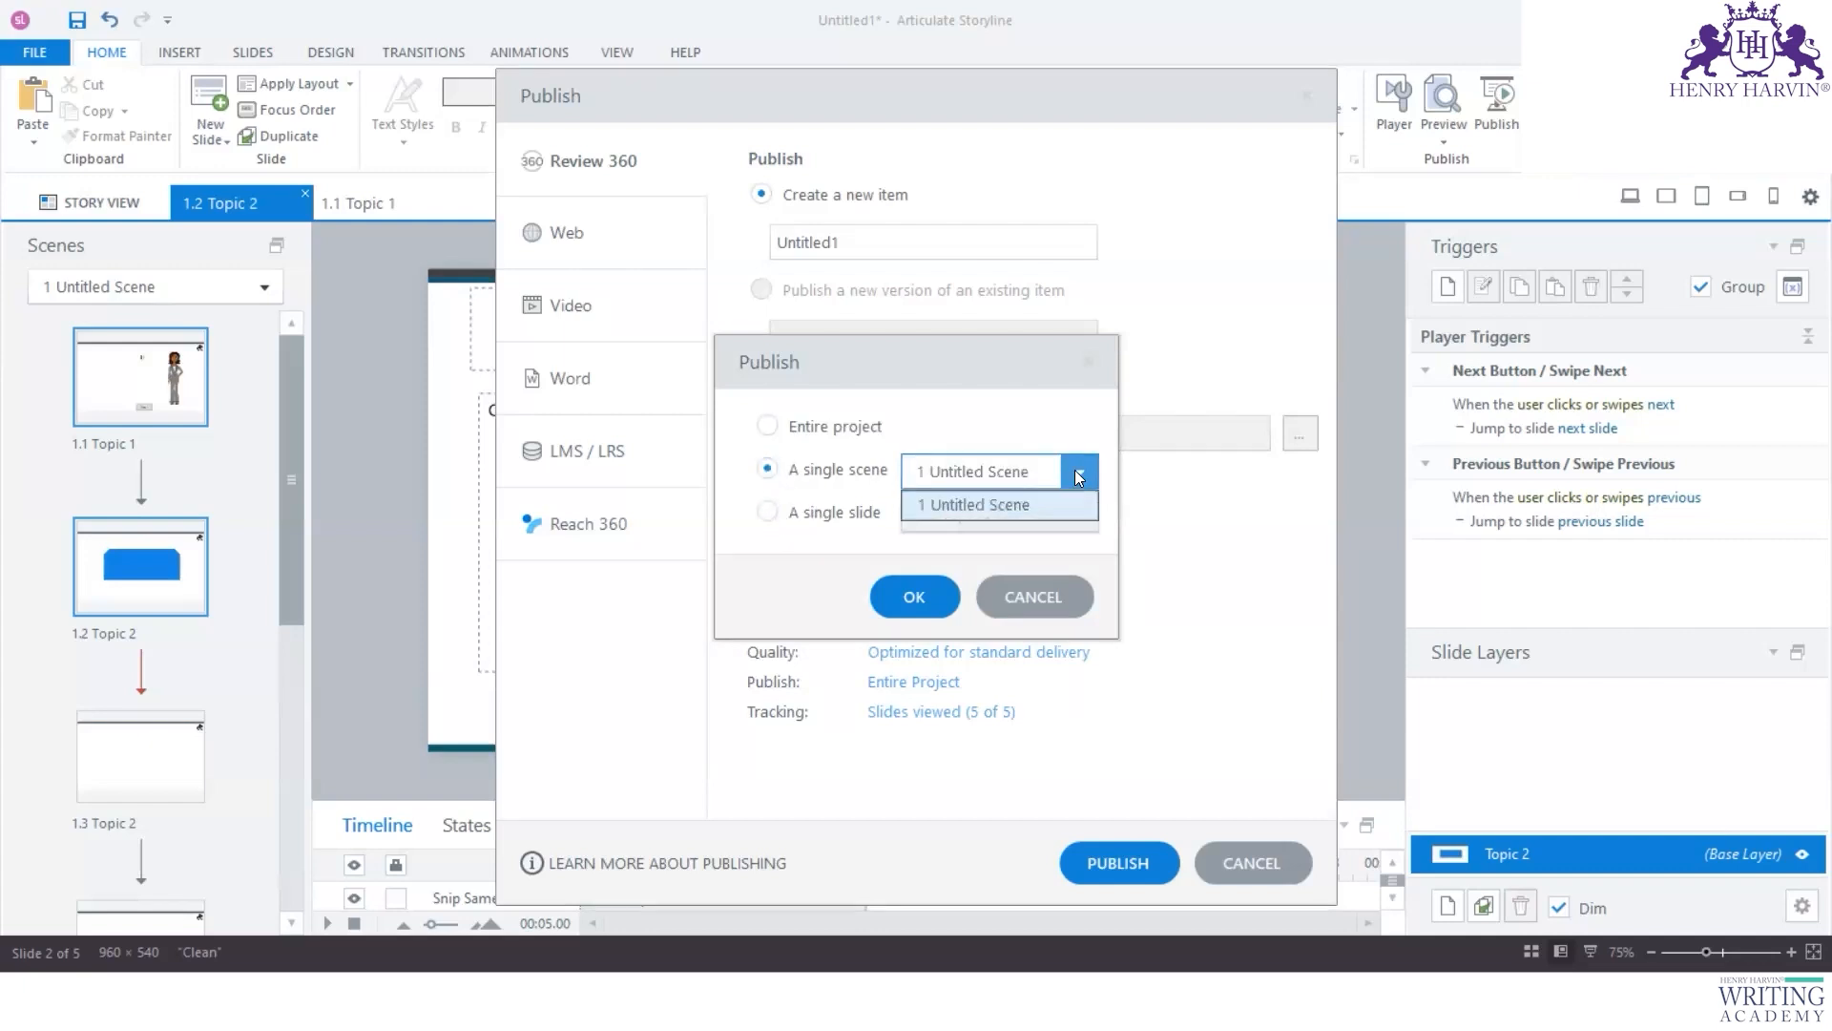
click(1026, 479)
click(766, 512)
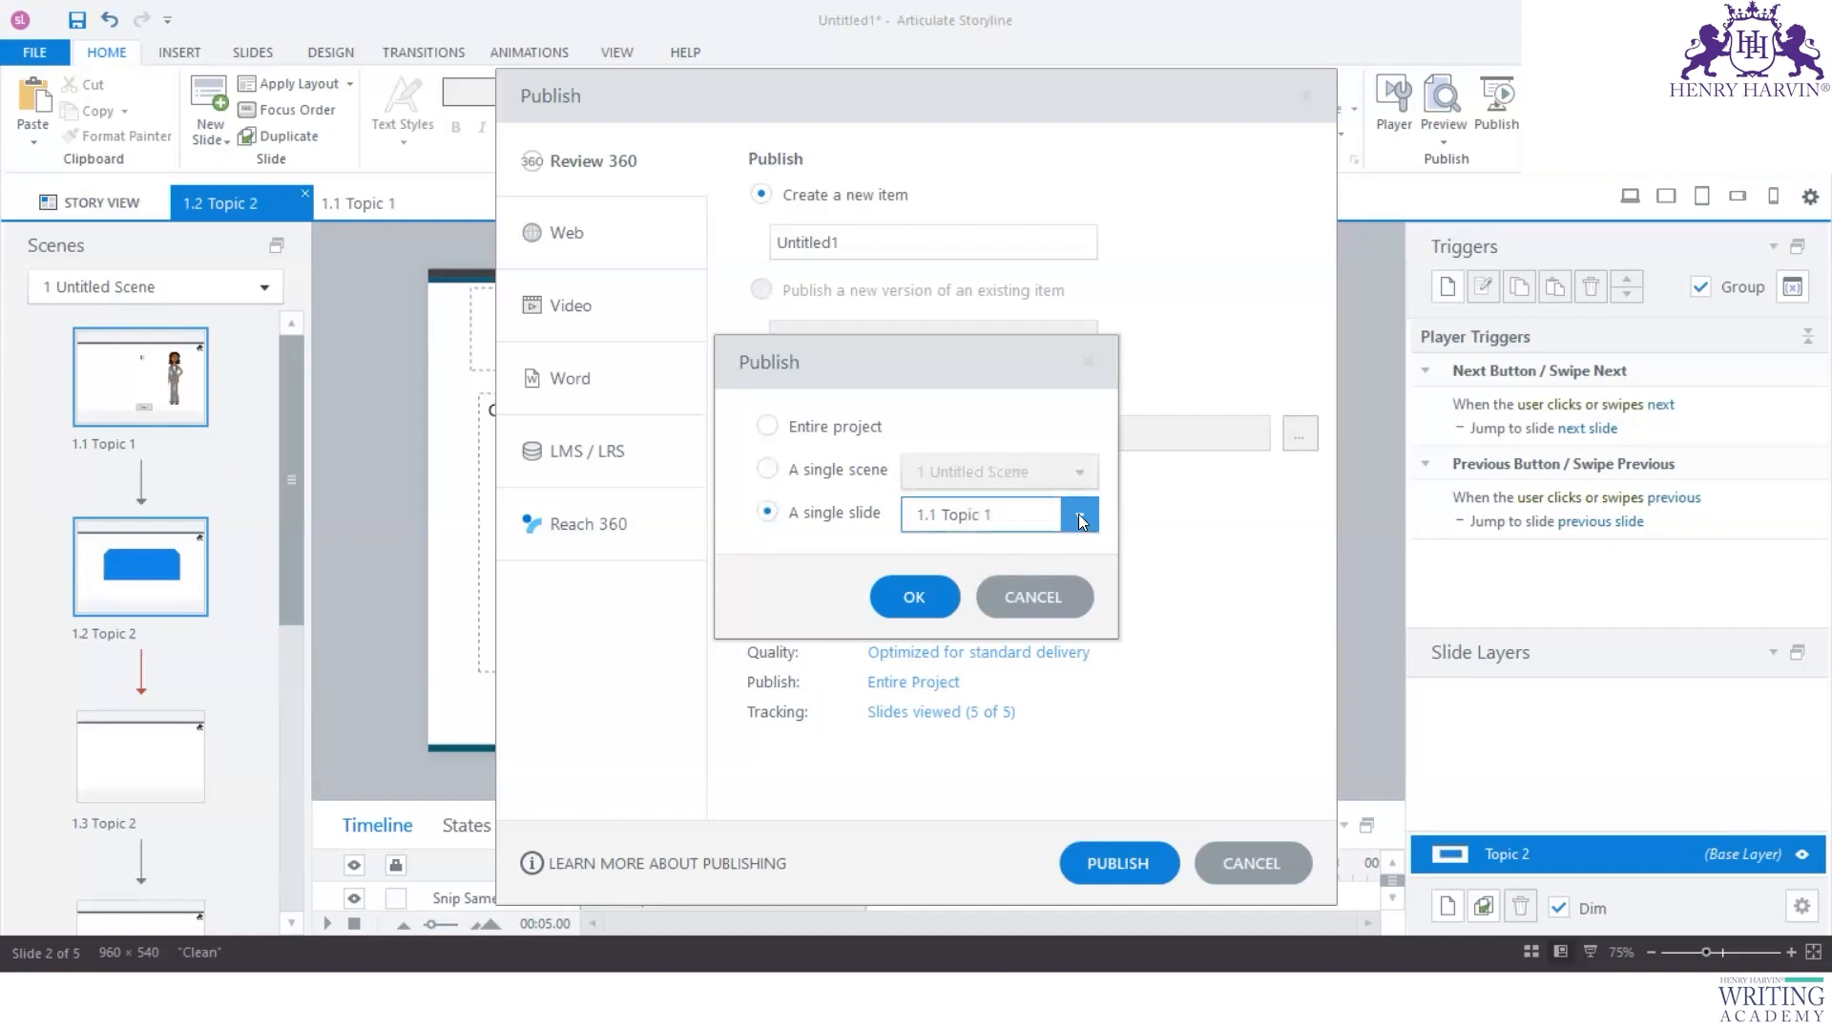
click(1078, 513)
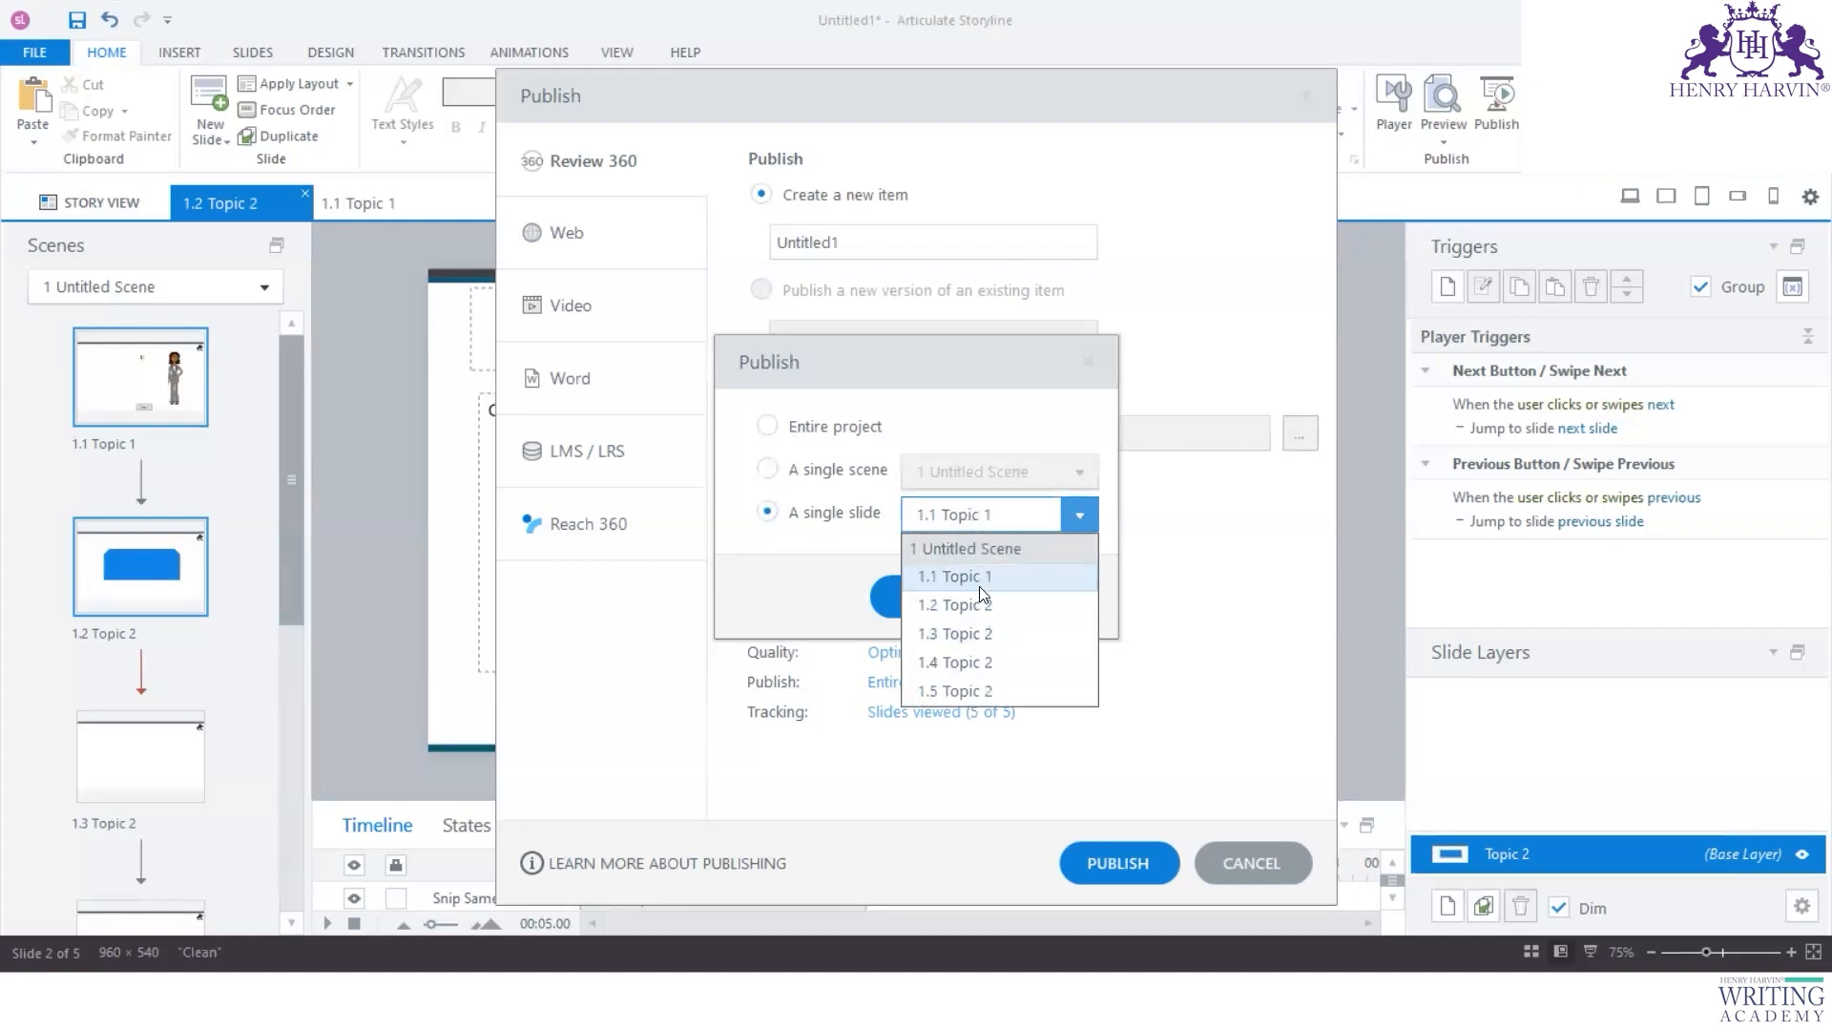
click(978, 579)
click(1076, 515)
click(970, 609)
click(911, 597)
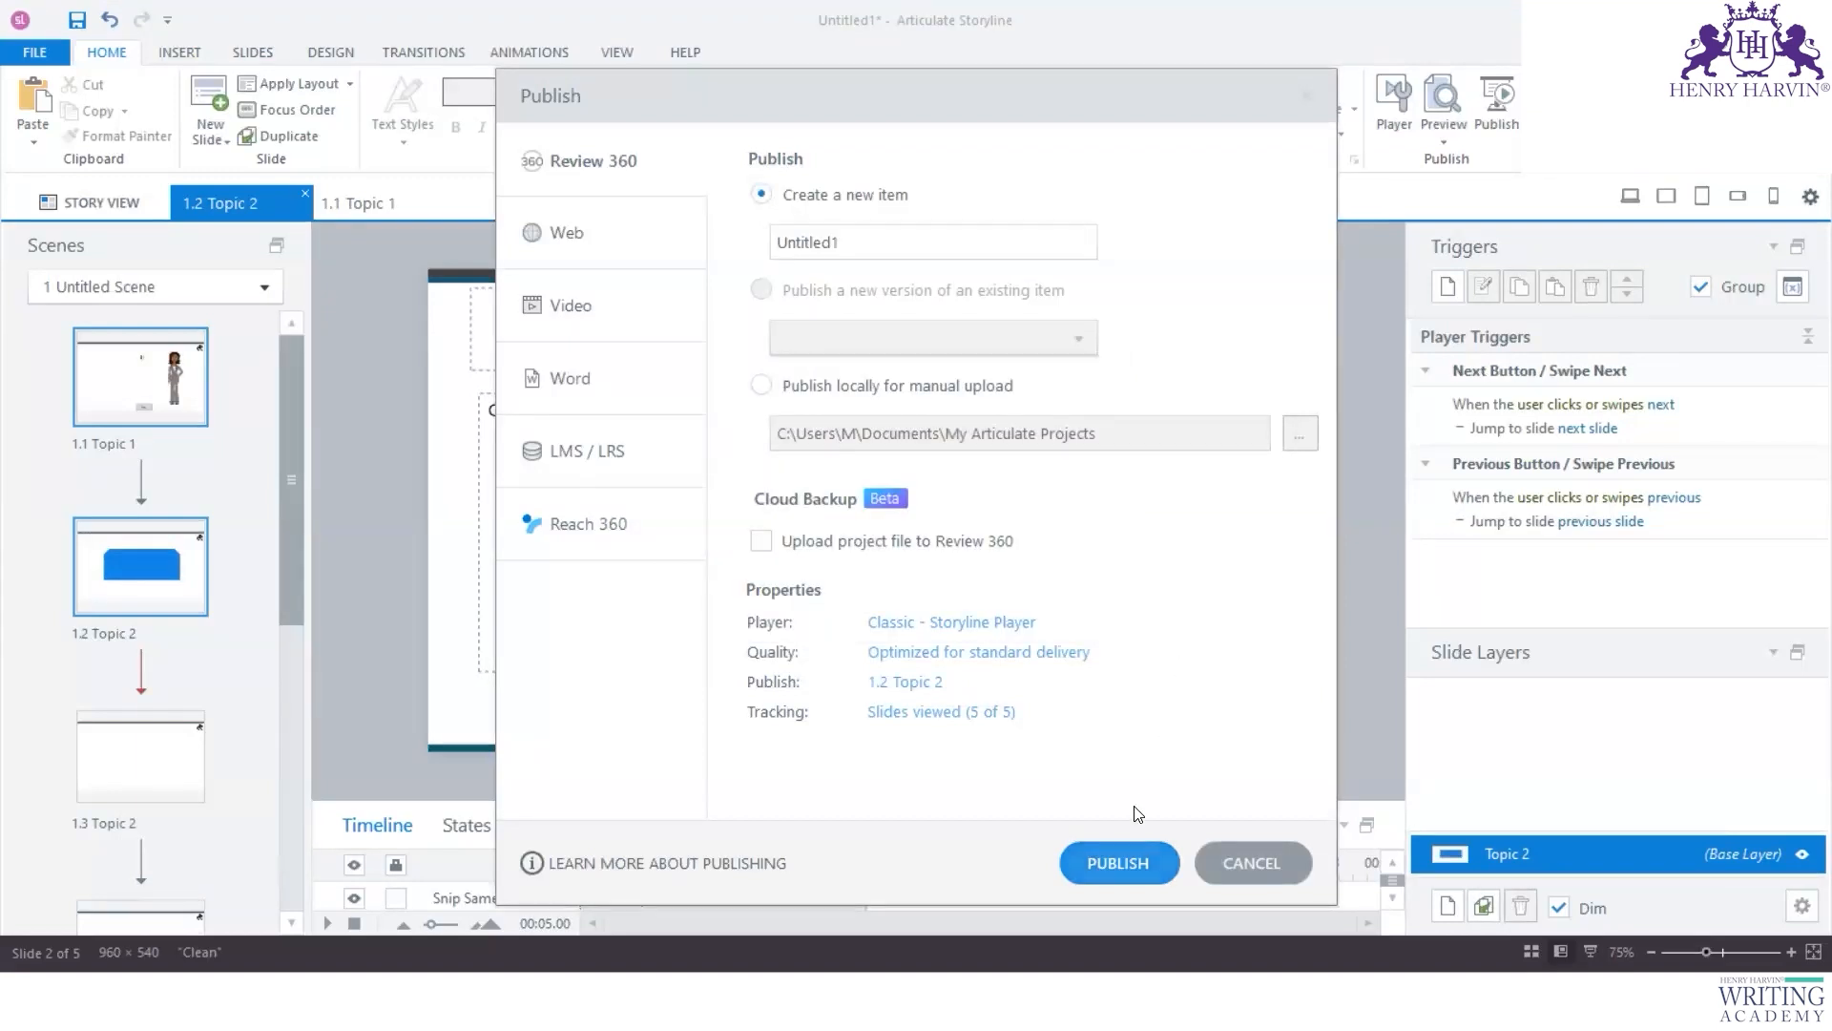
click(1135, 861)
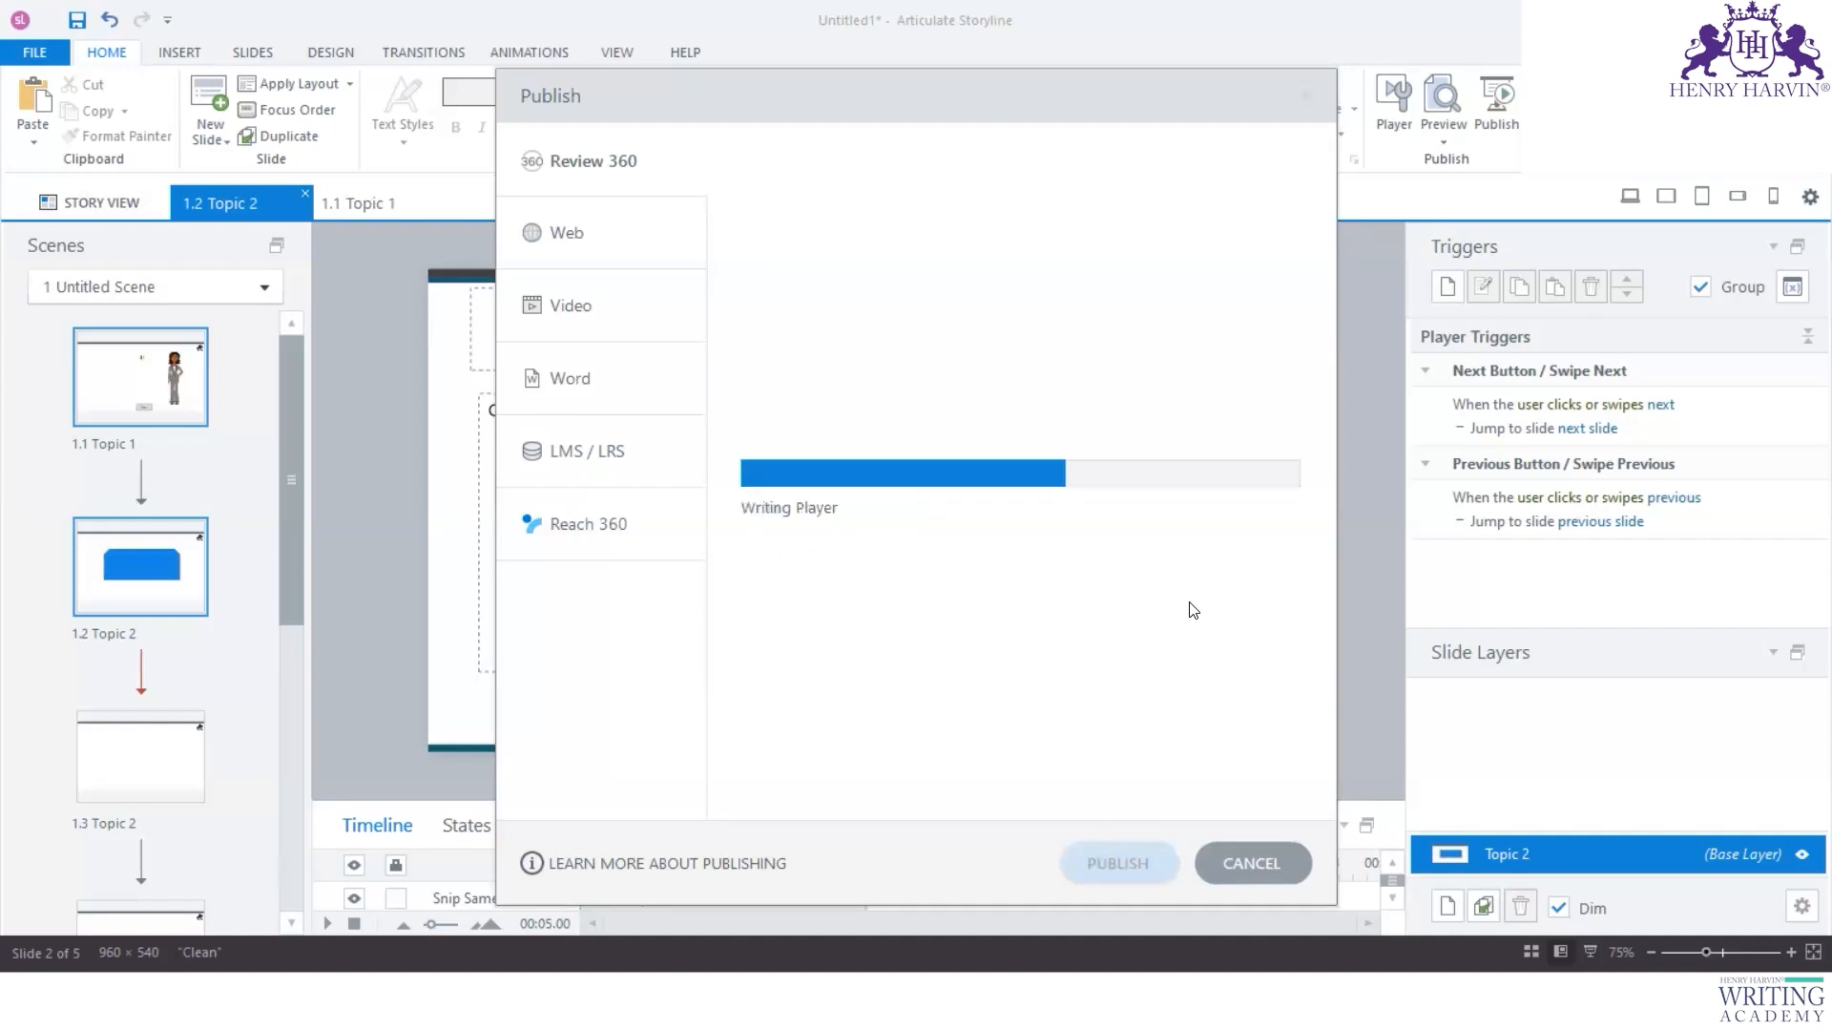
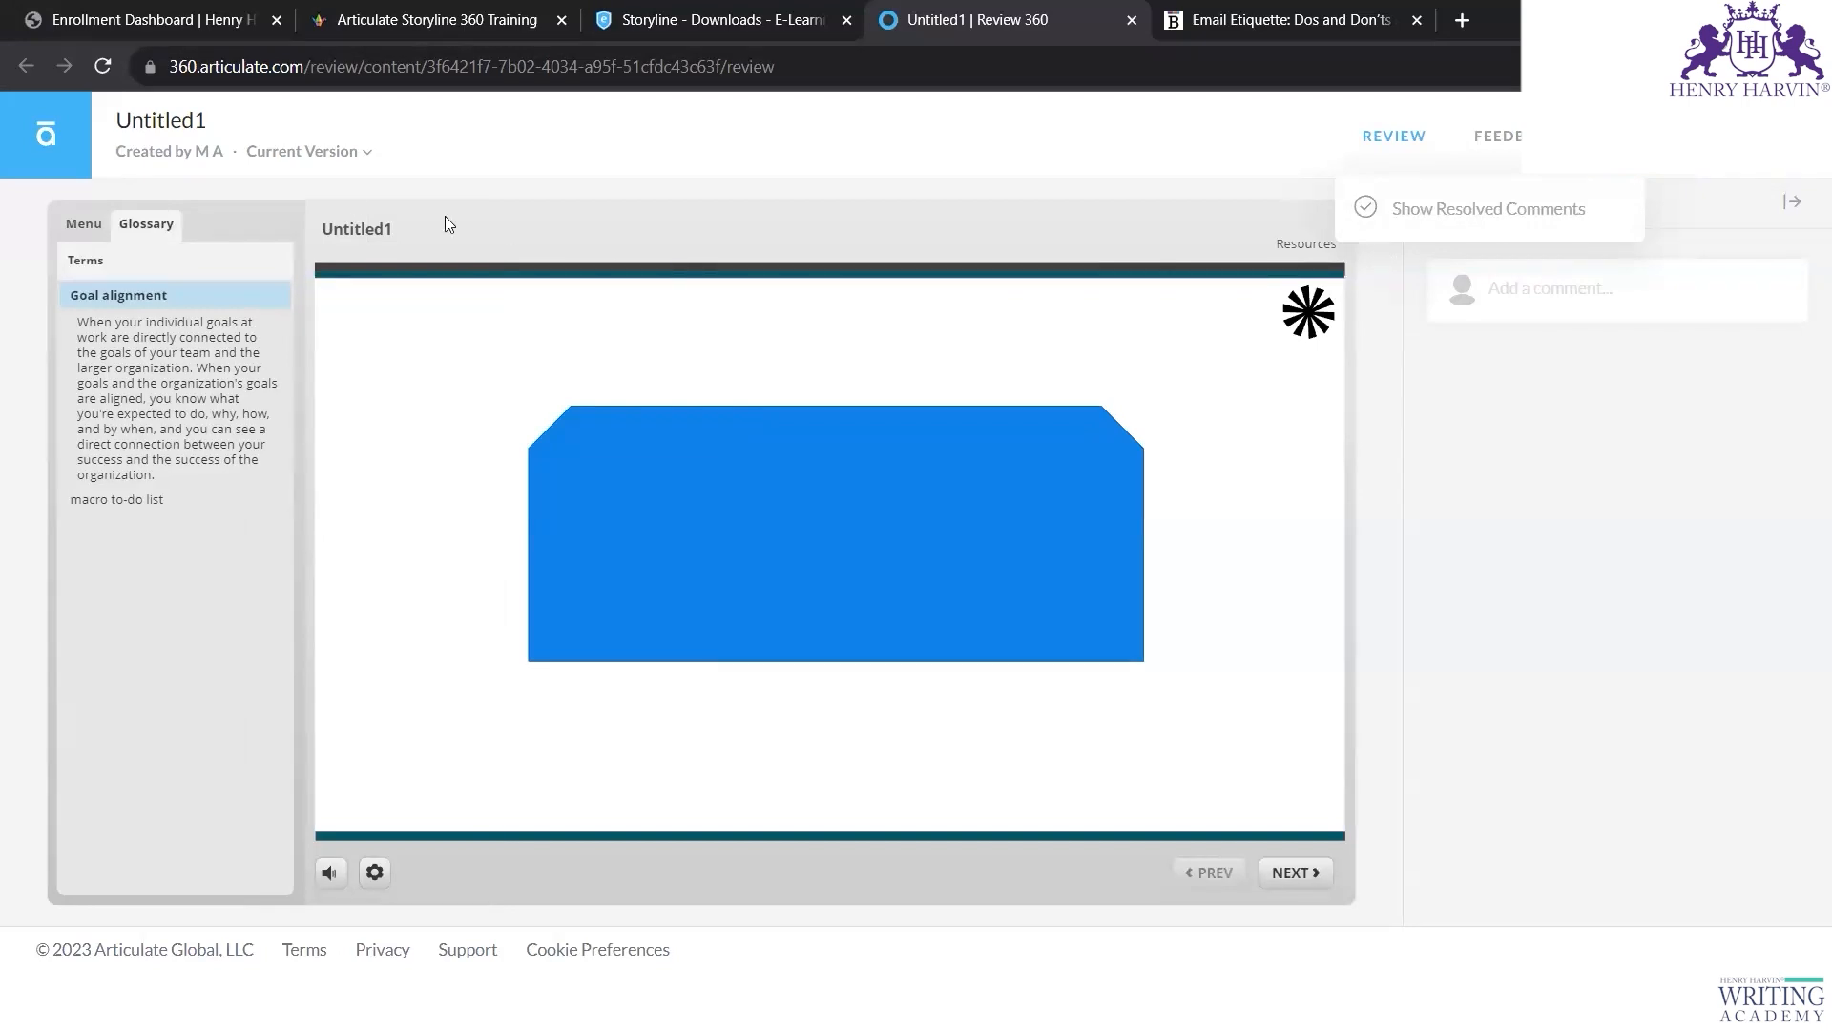
Step: Check the version list and the player's accessibility settings of the published Untitled1 item in Review 360
click(367, 154)
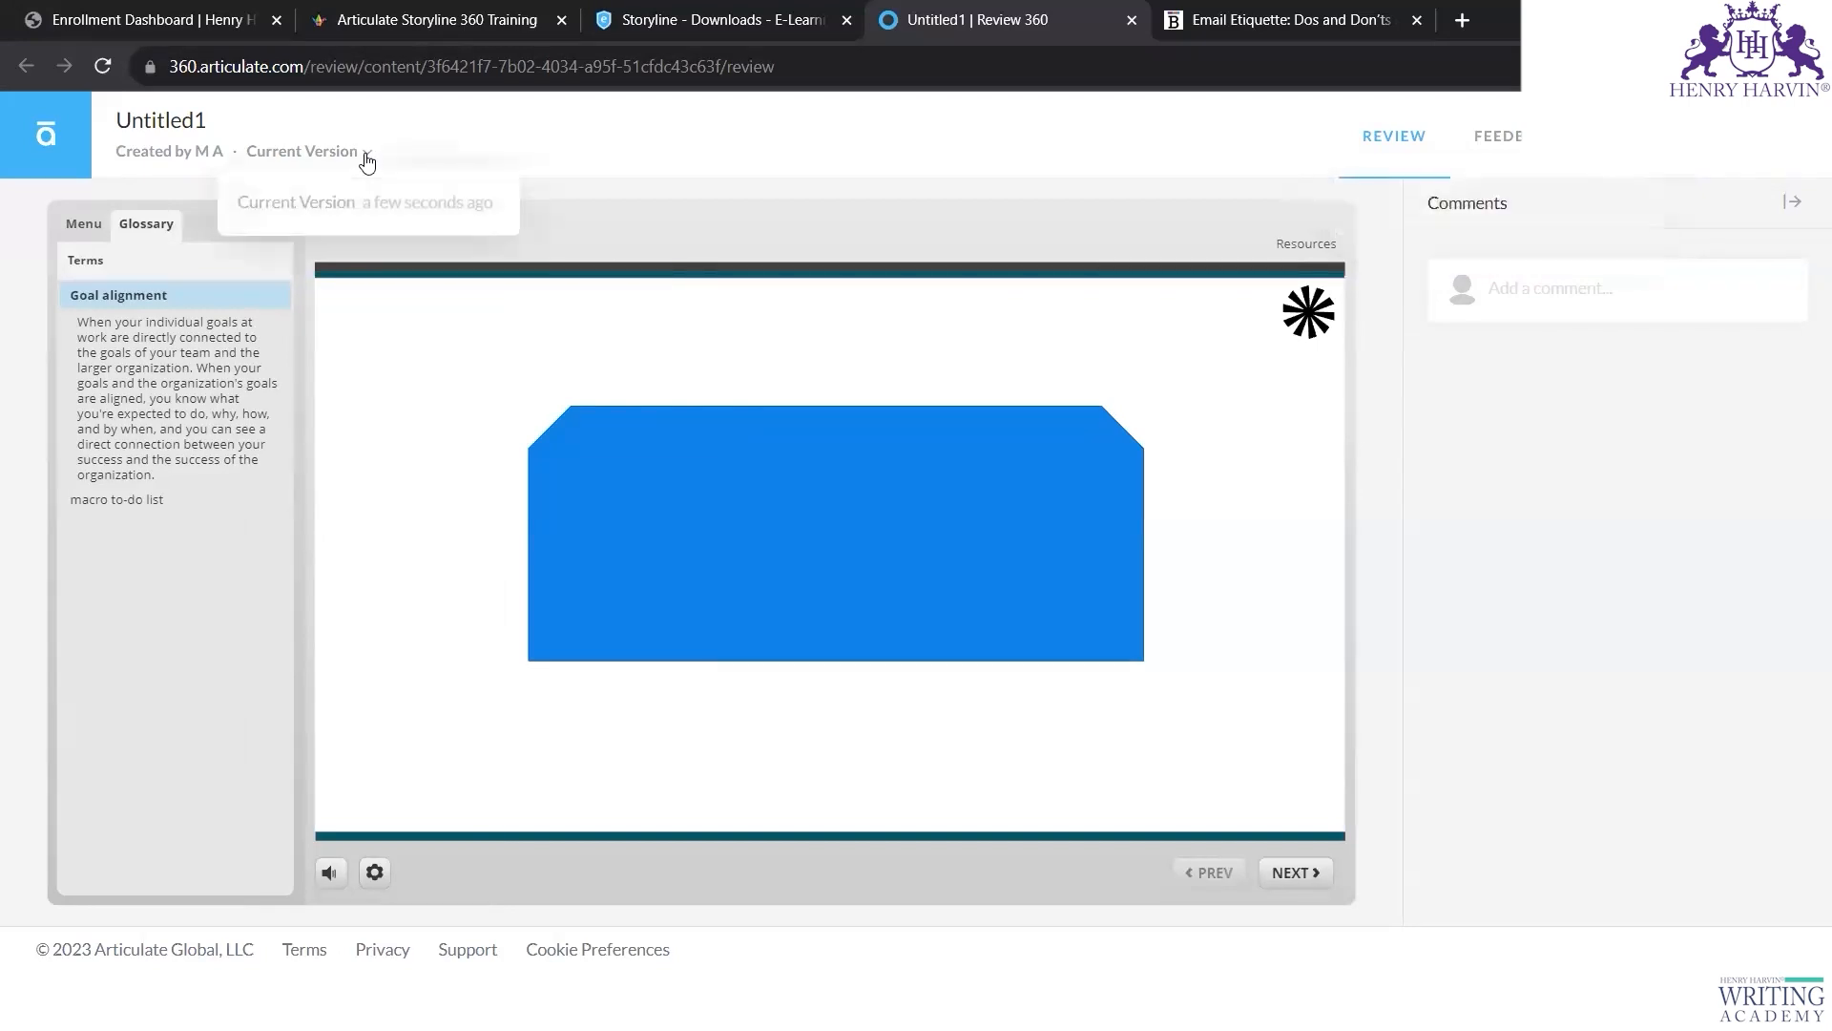
click(448, 149)
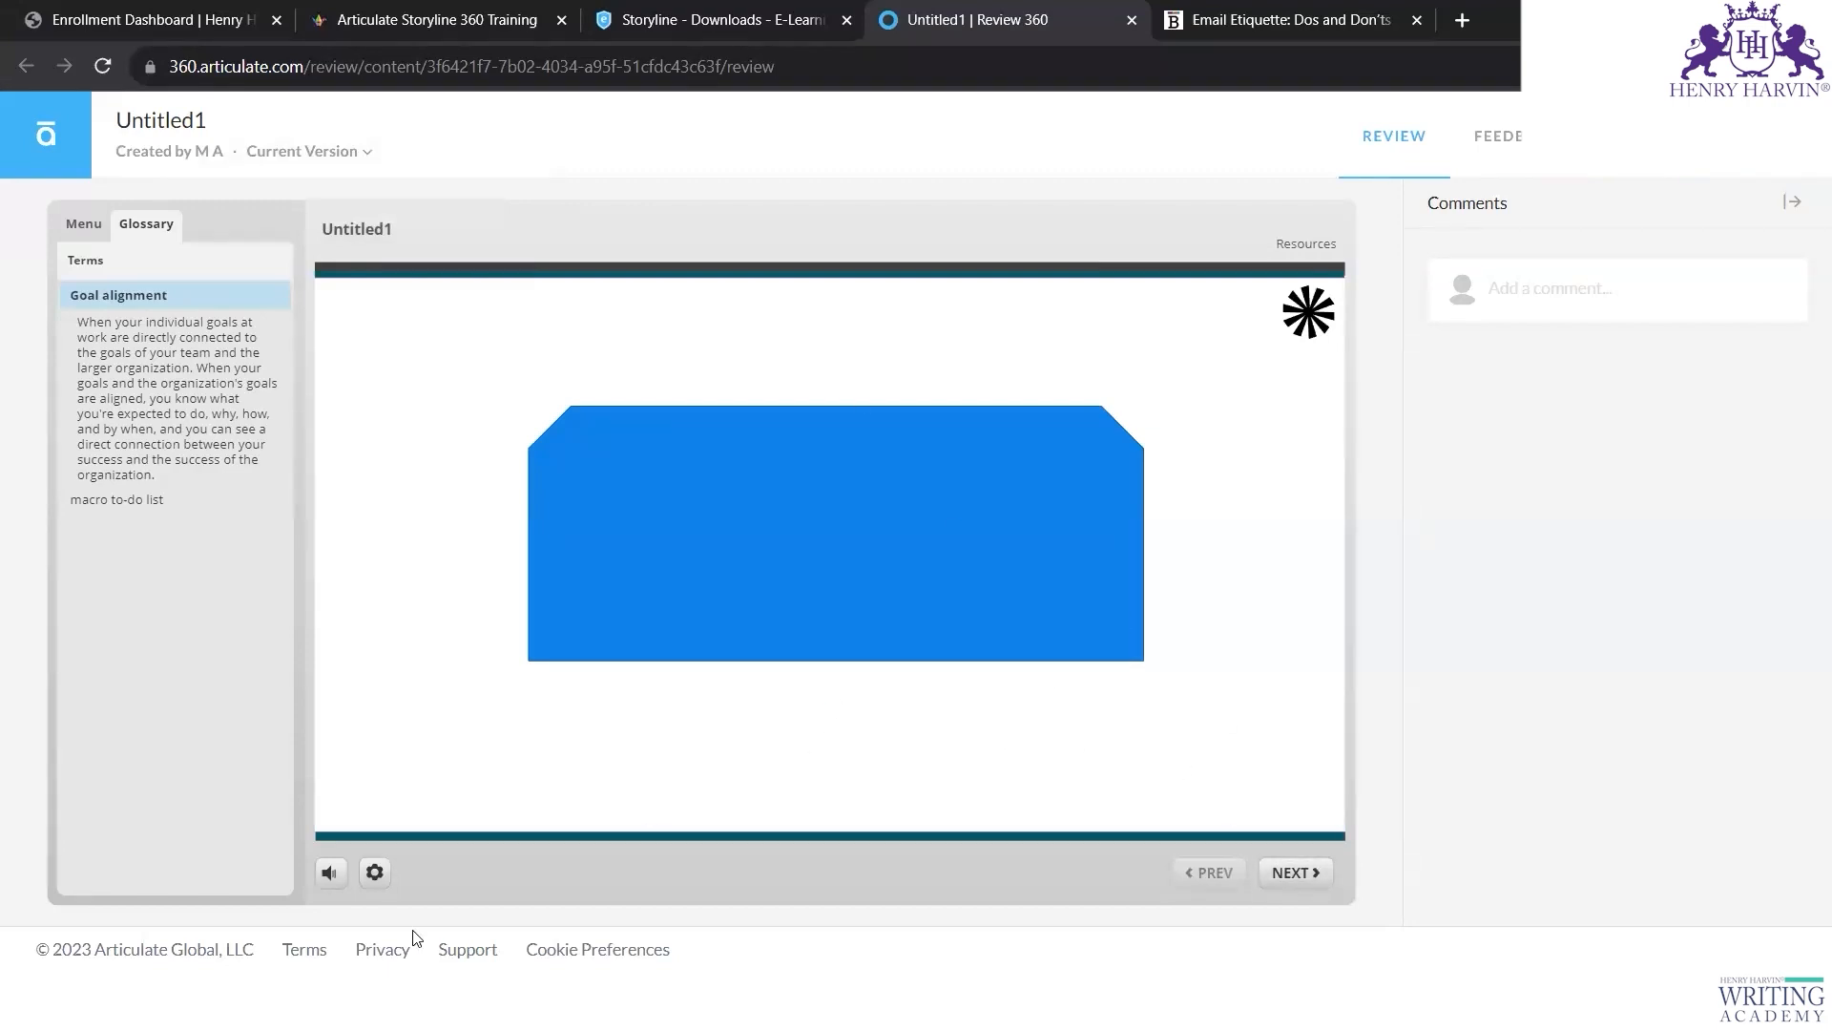
click(374, 872)
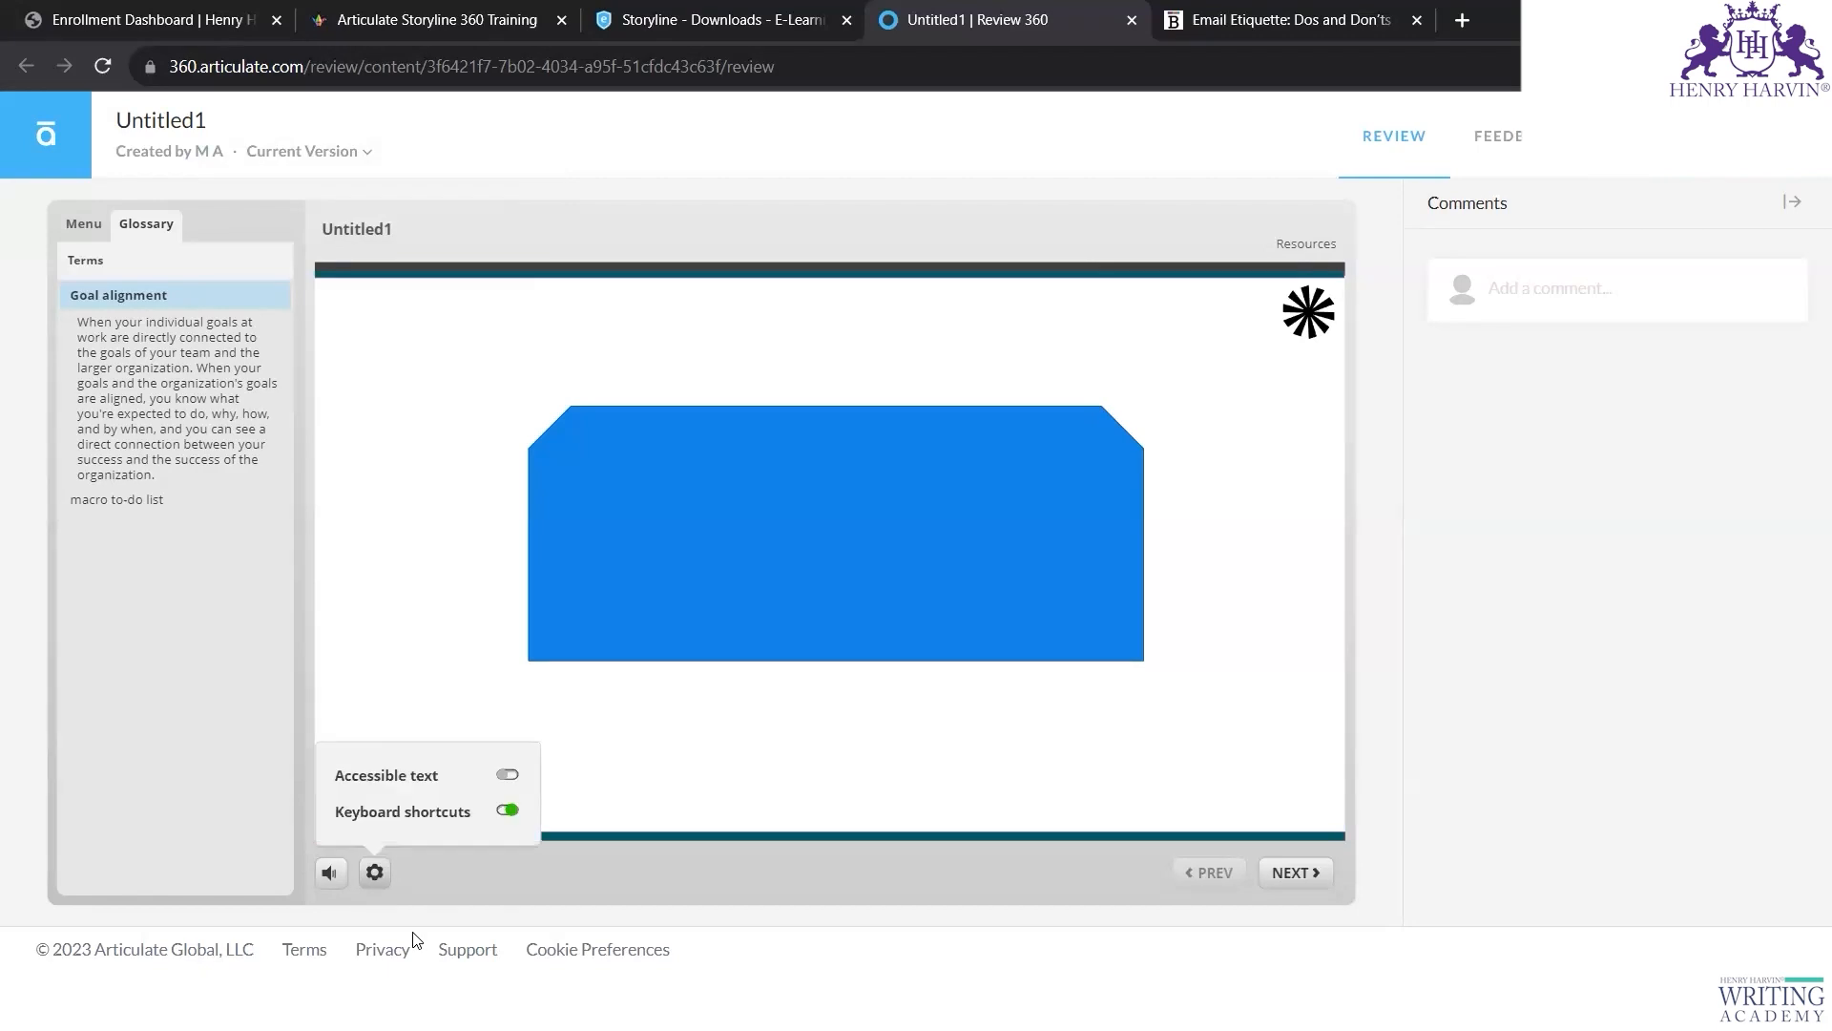
mouse_move(331, 797)
mouse_down()
mouse_move(331, 822)
mouse_move(332, 796)
mouse_up()
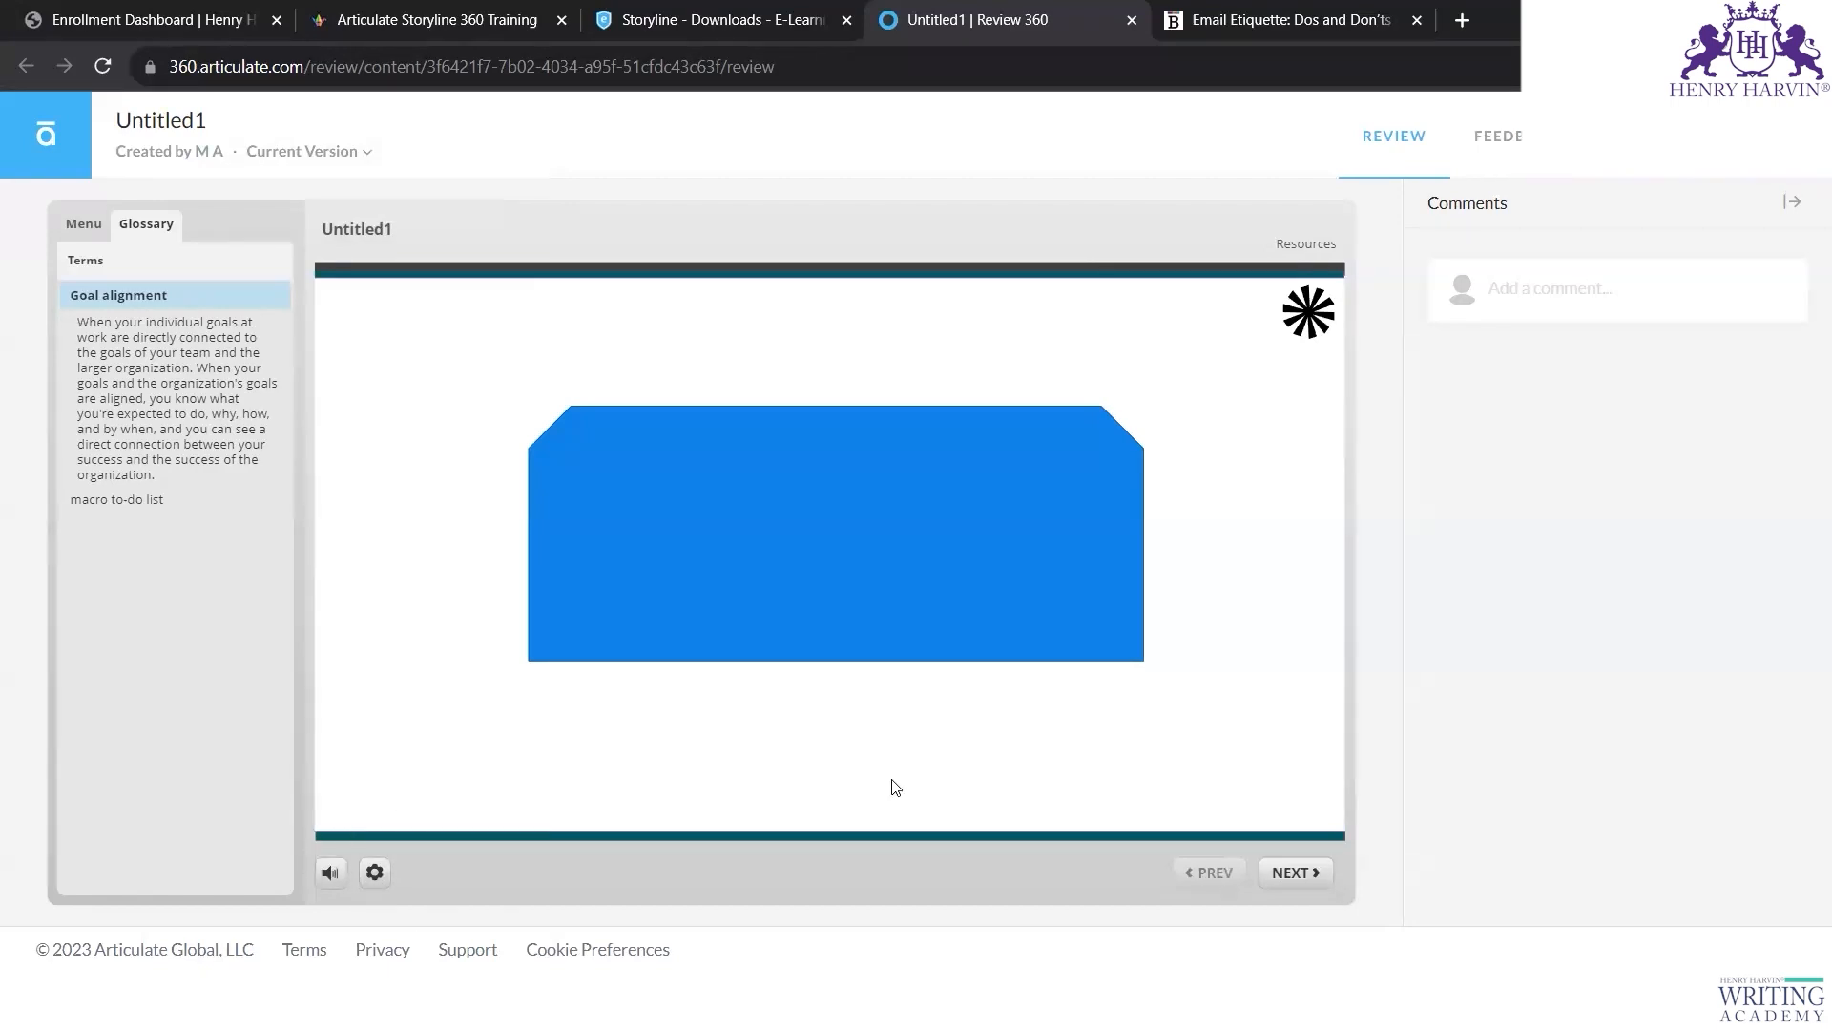
Step: Switch to the Publish SCORM_LMS.story project and change its player style to Classic, declining the modern player
mouse_move(1151, 994)
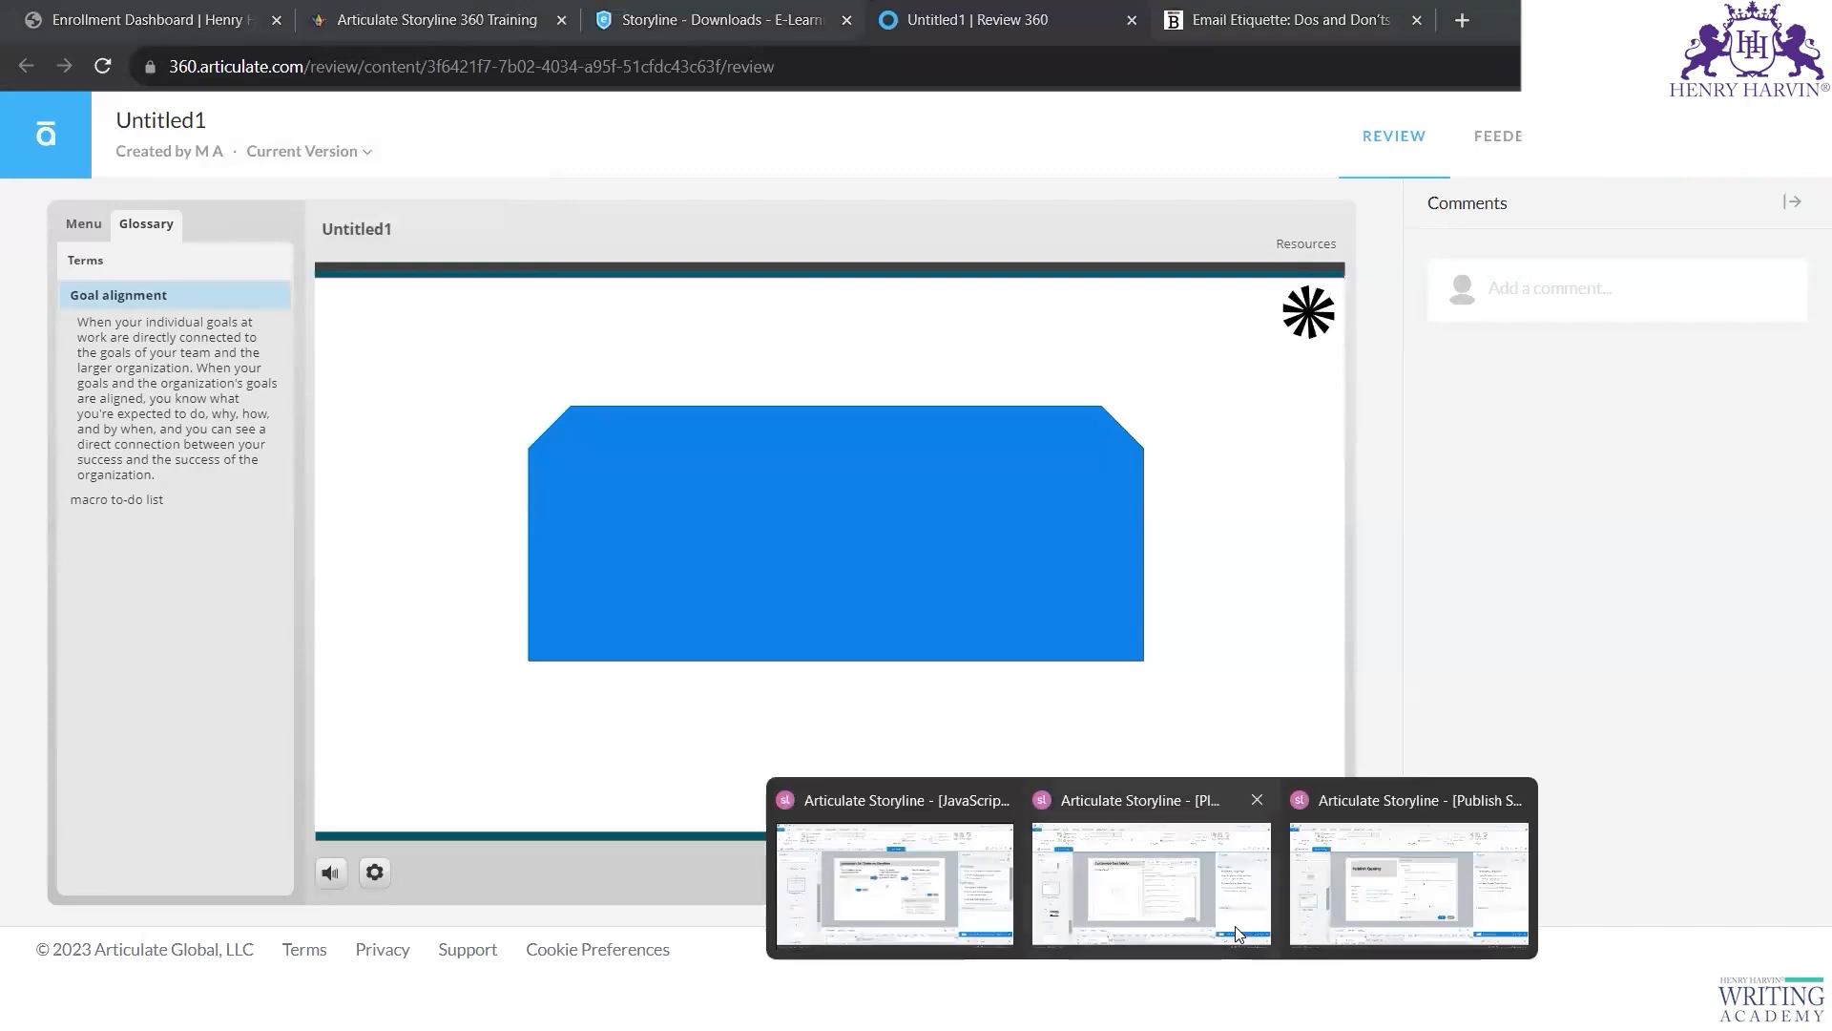
click(1403, 888)
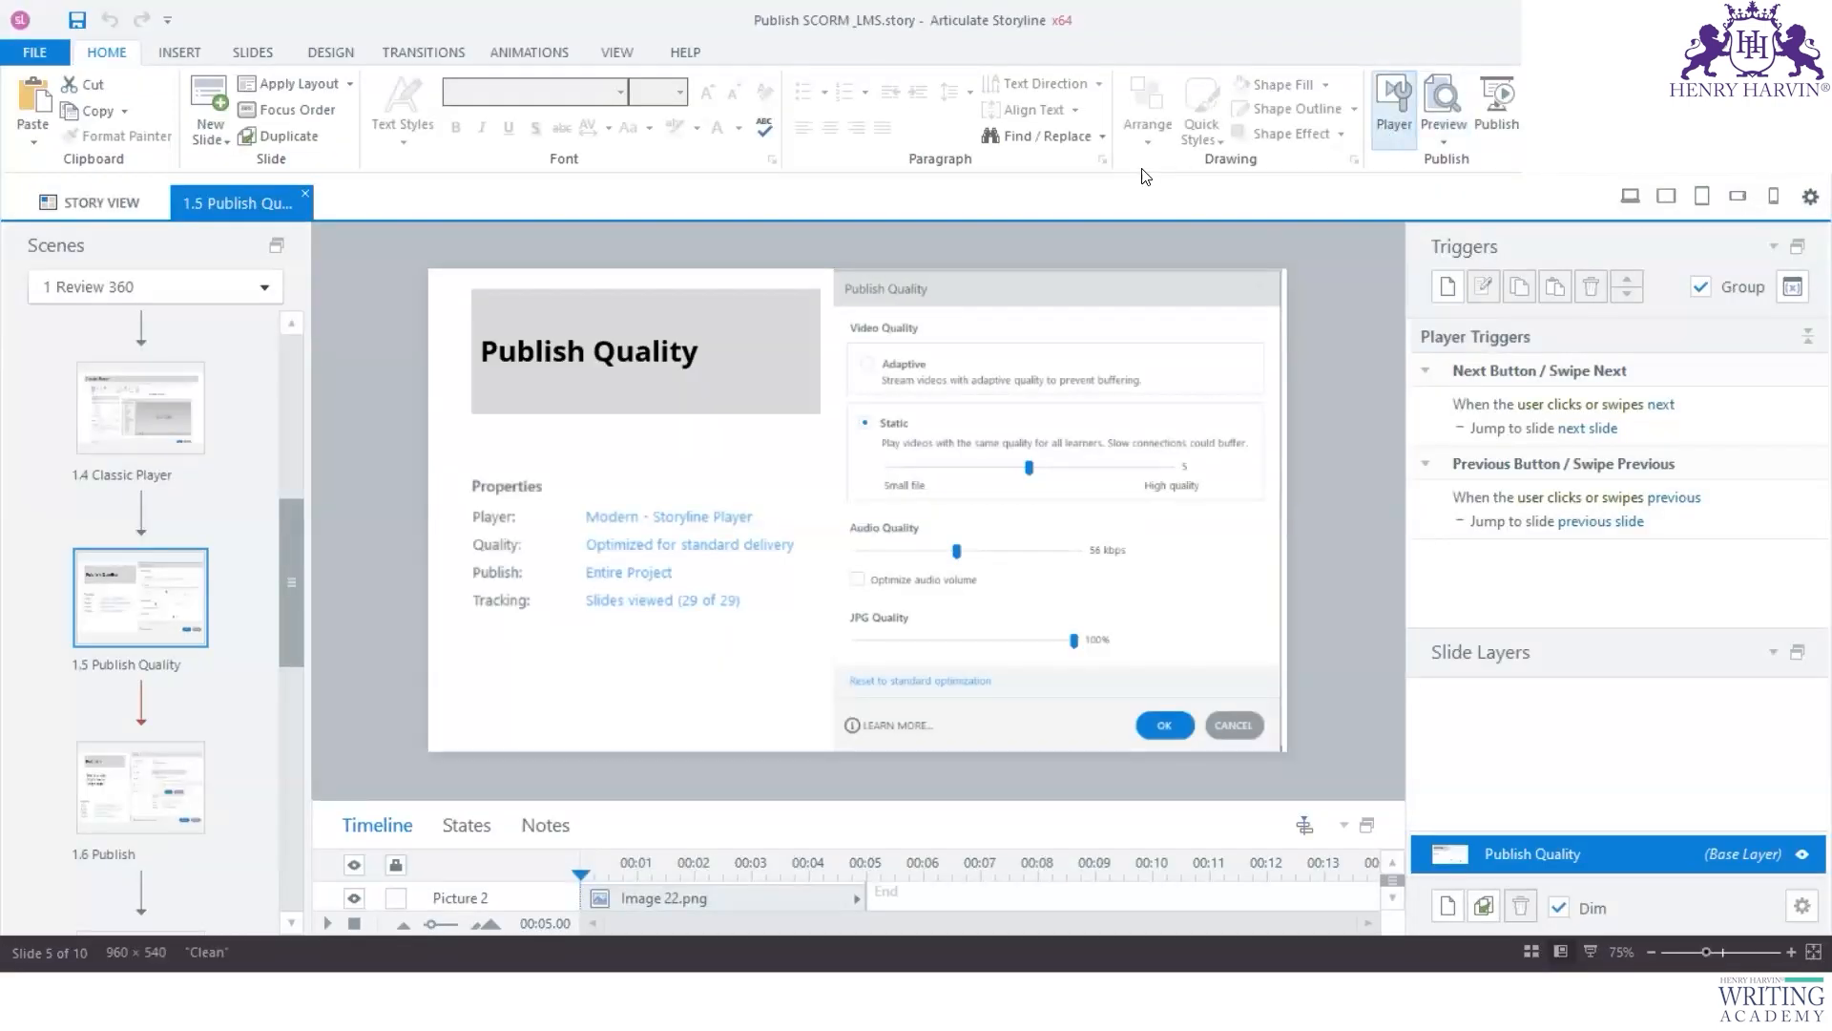
click(1391, 110)
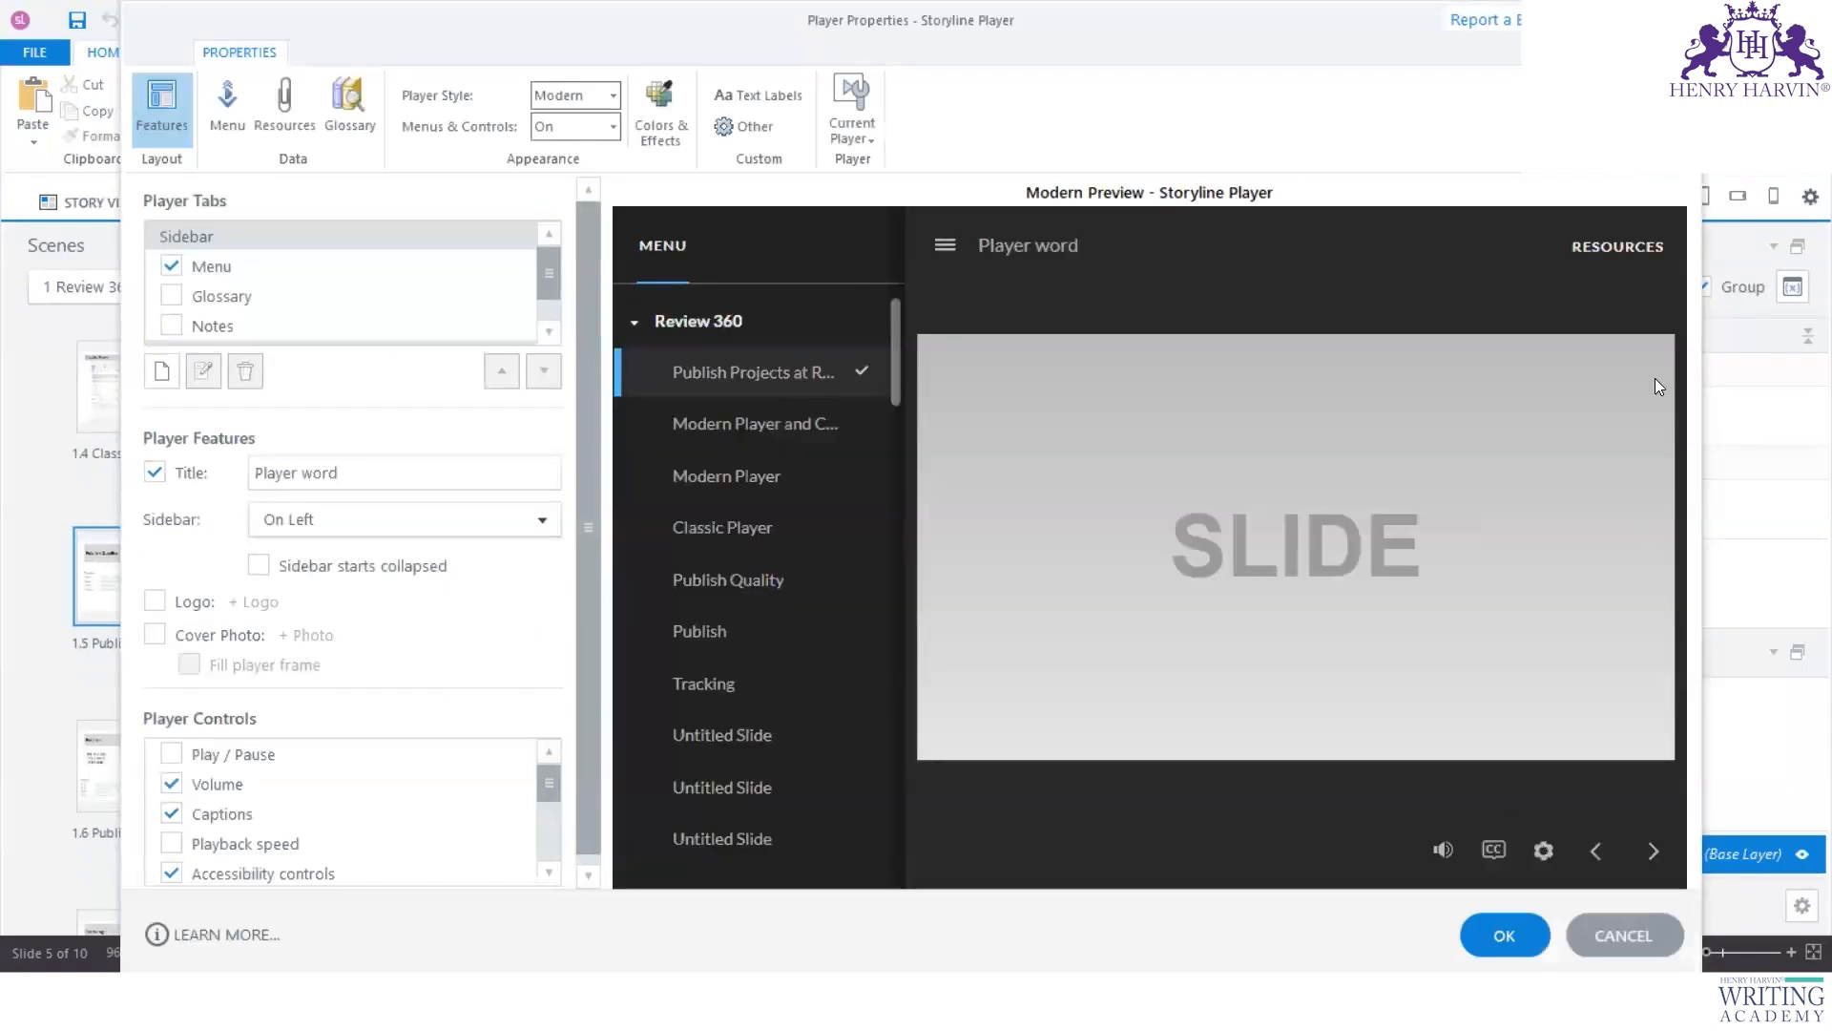
click(614, 95)
click(582, 159)
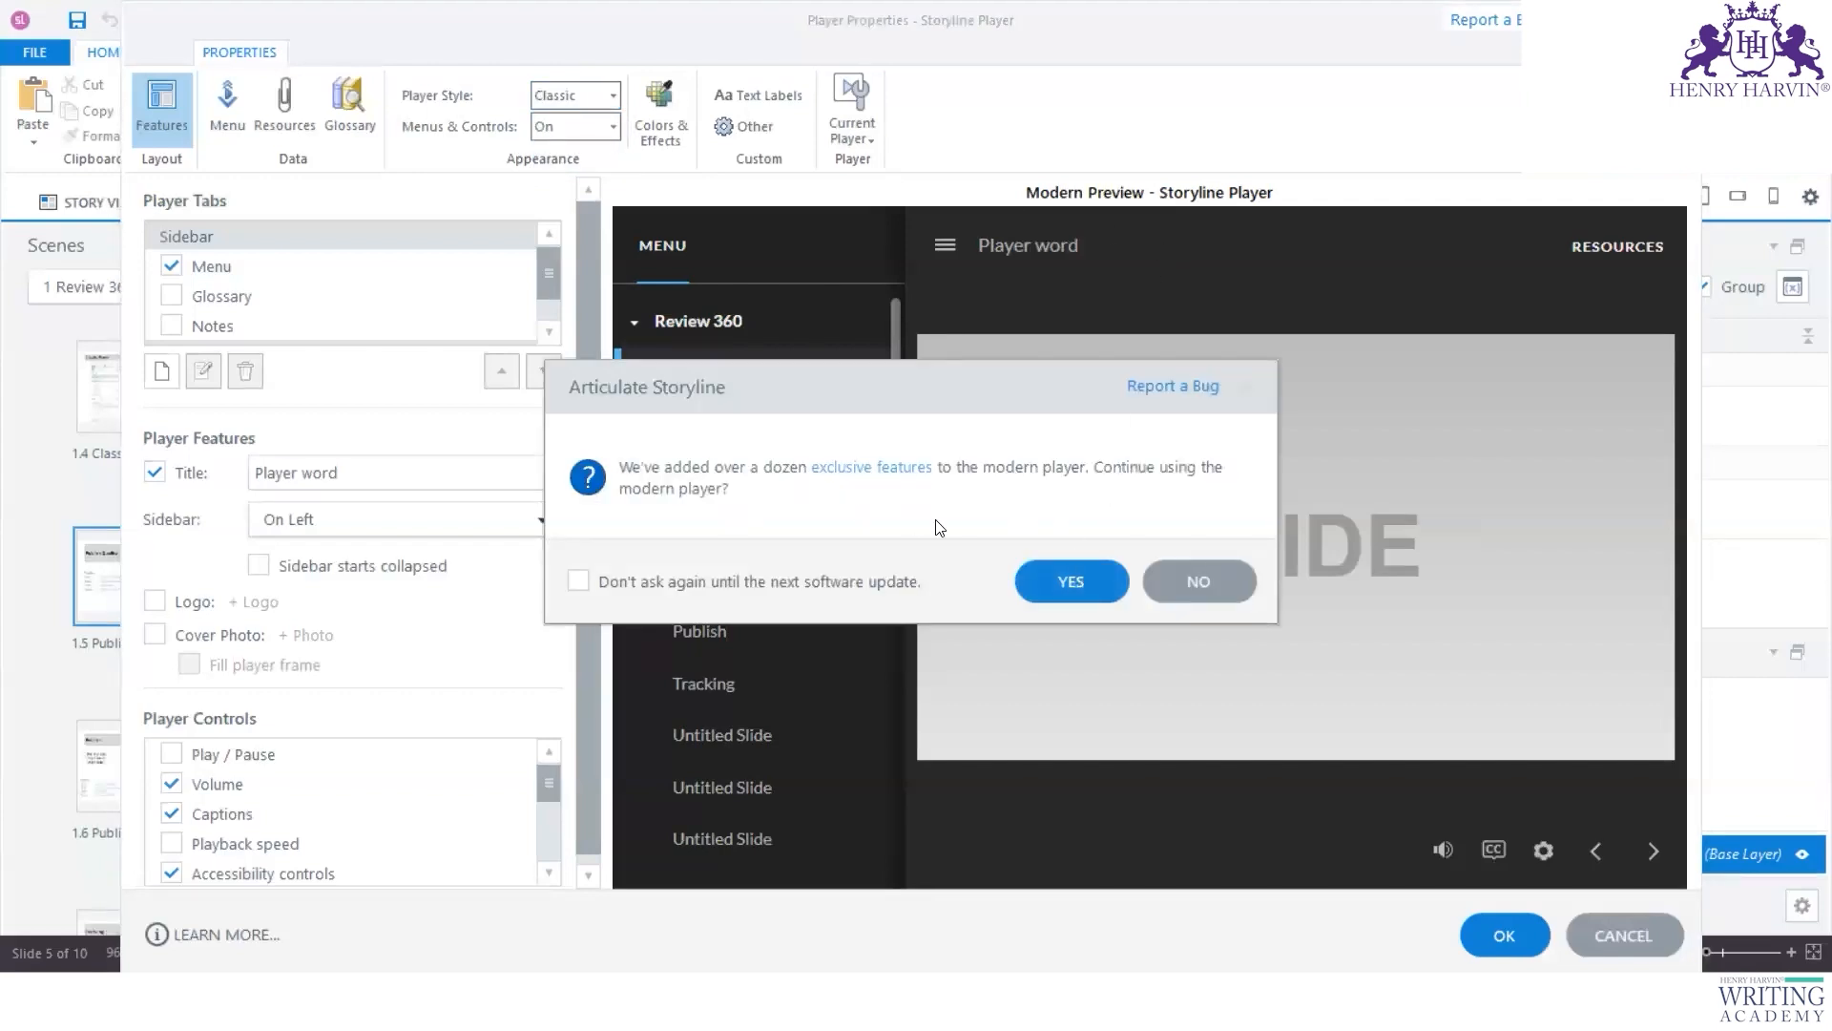
click(1179, 583)
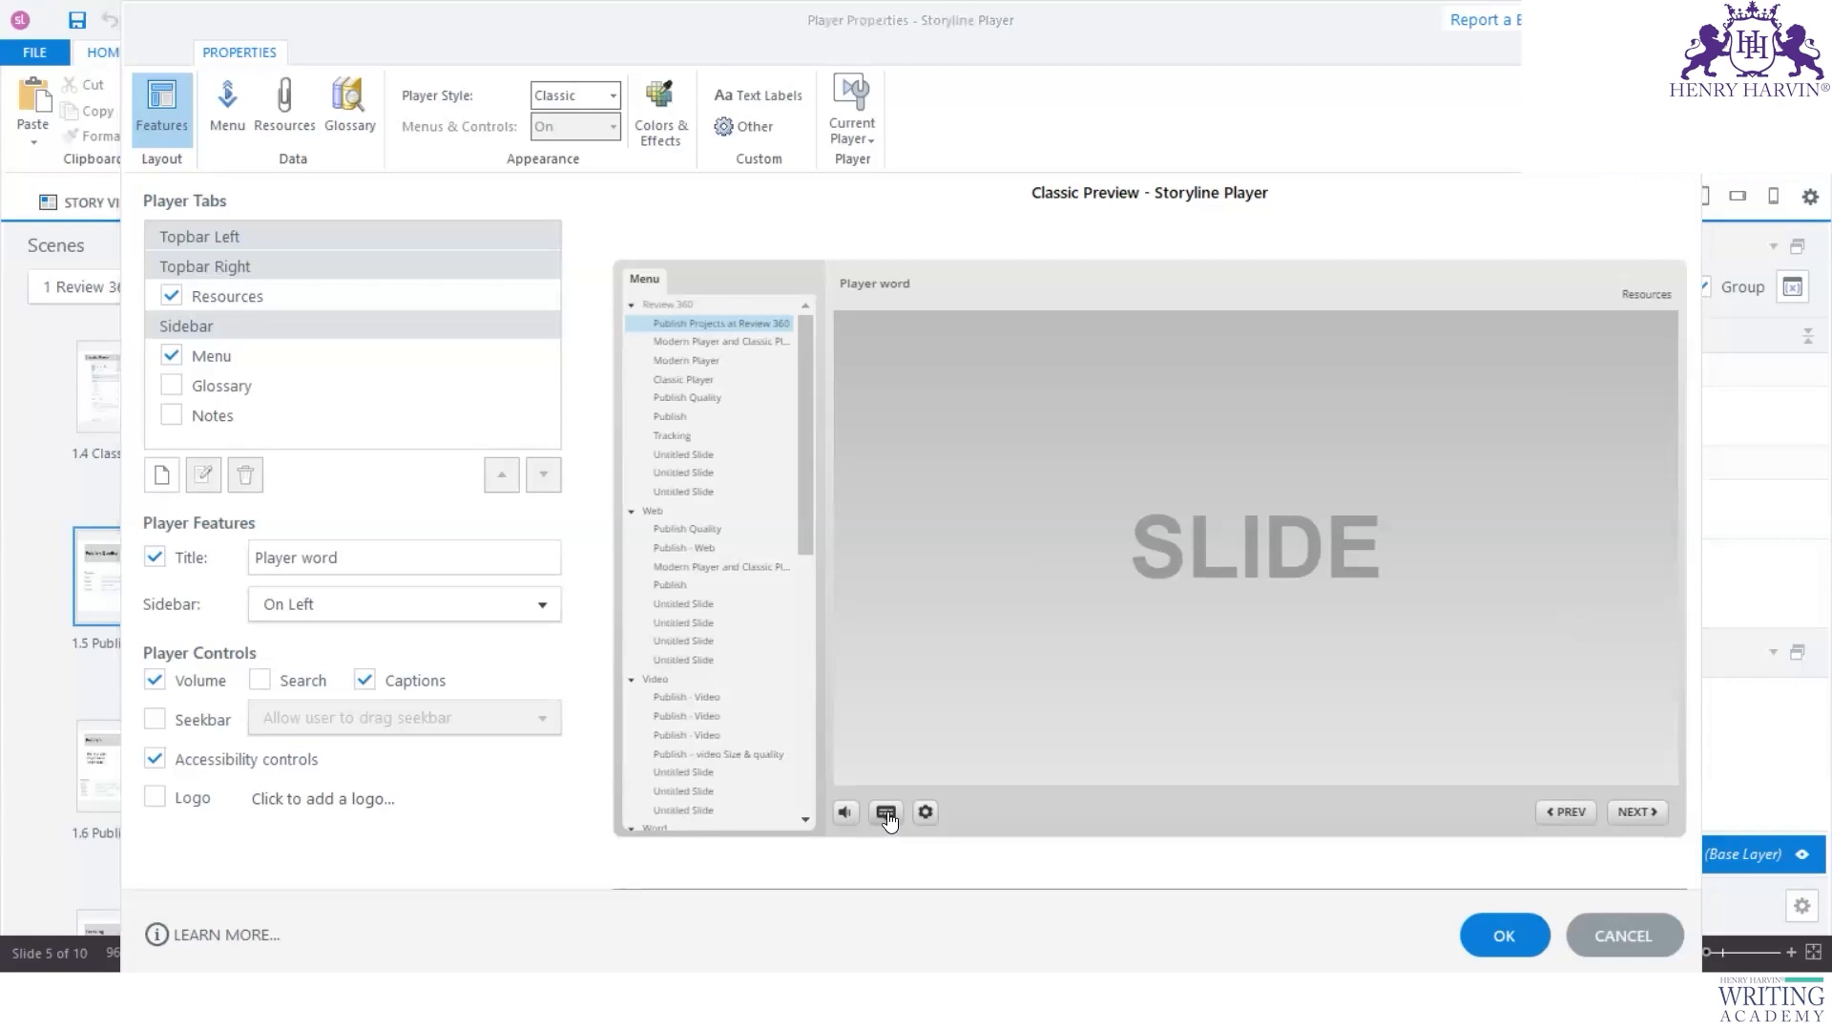
Step: Examine the accessibility settings in the classic preview and the player's menu, resources and glossary contents
click(930, 813)
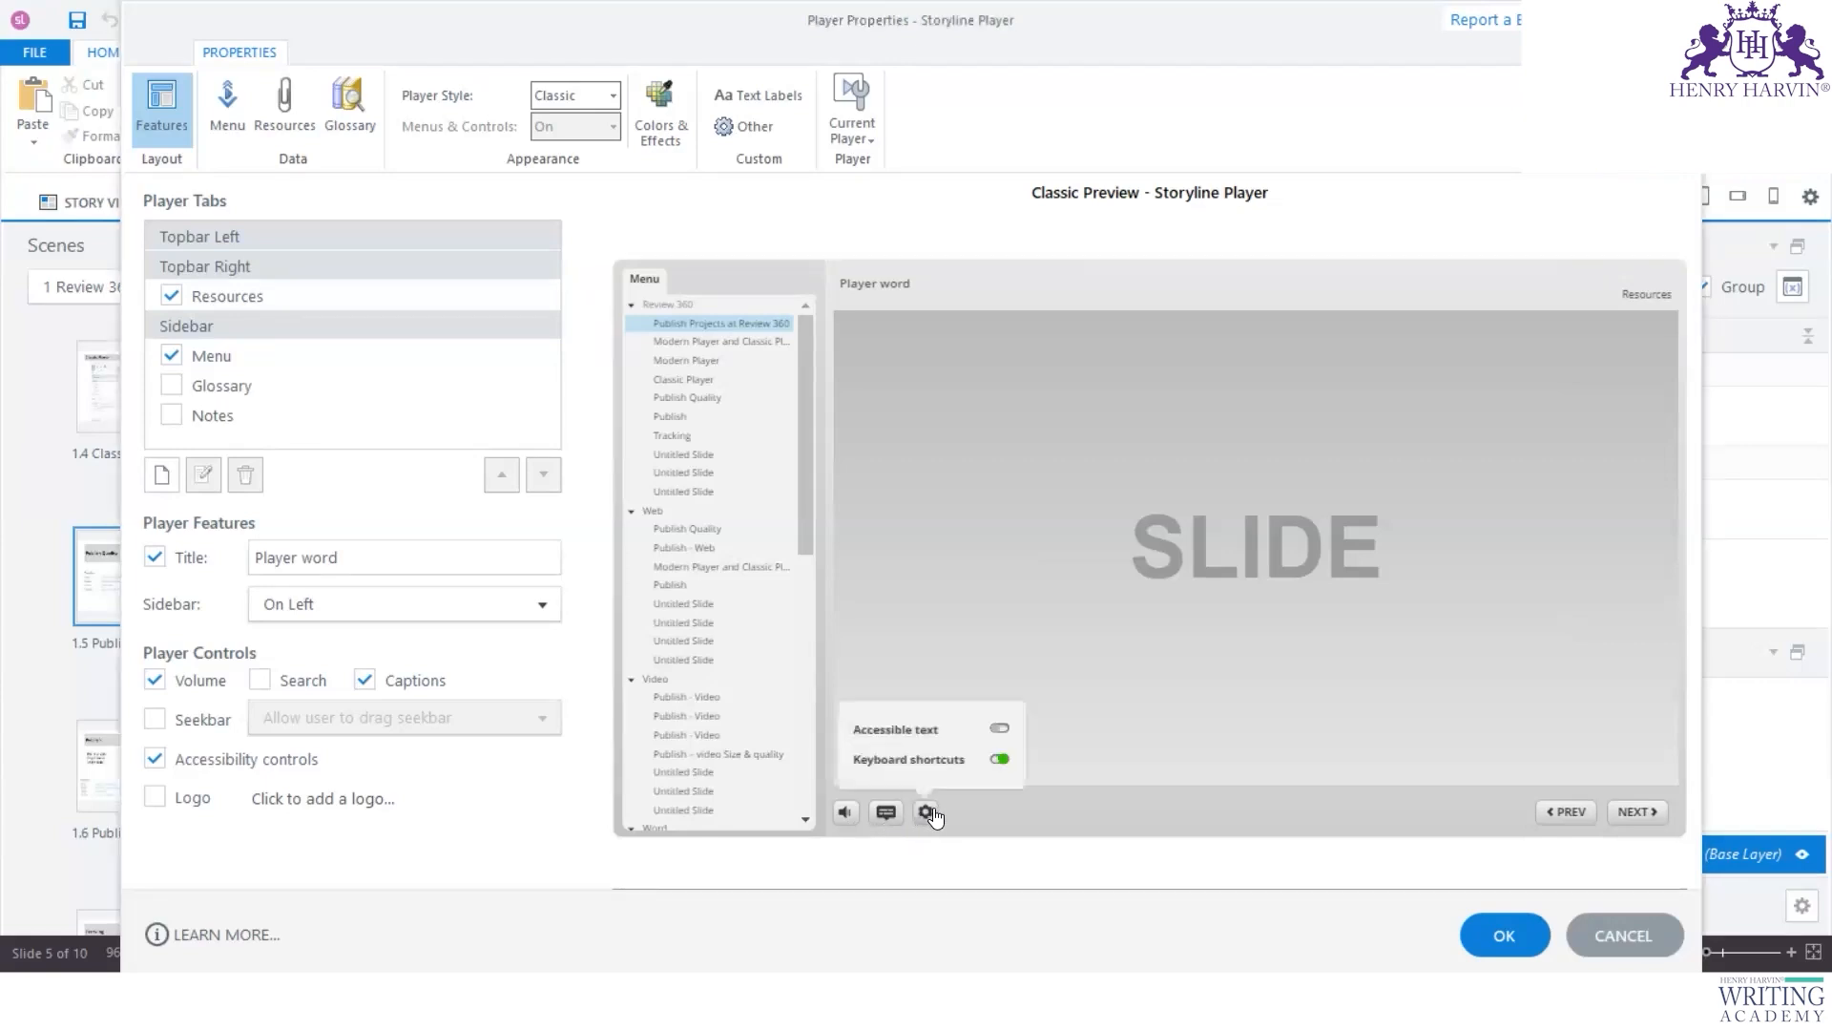
click(888, 815)
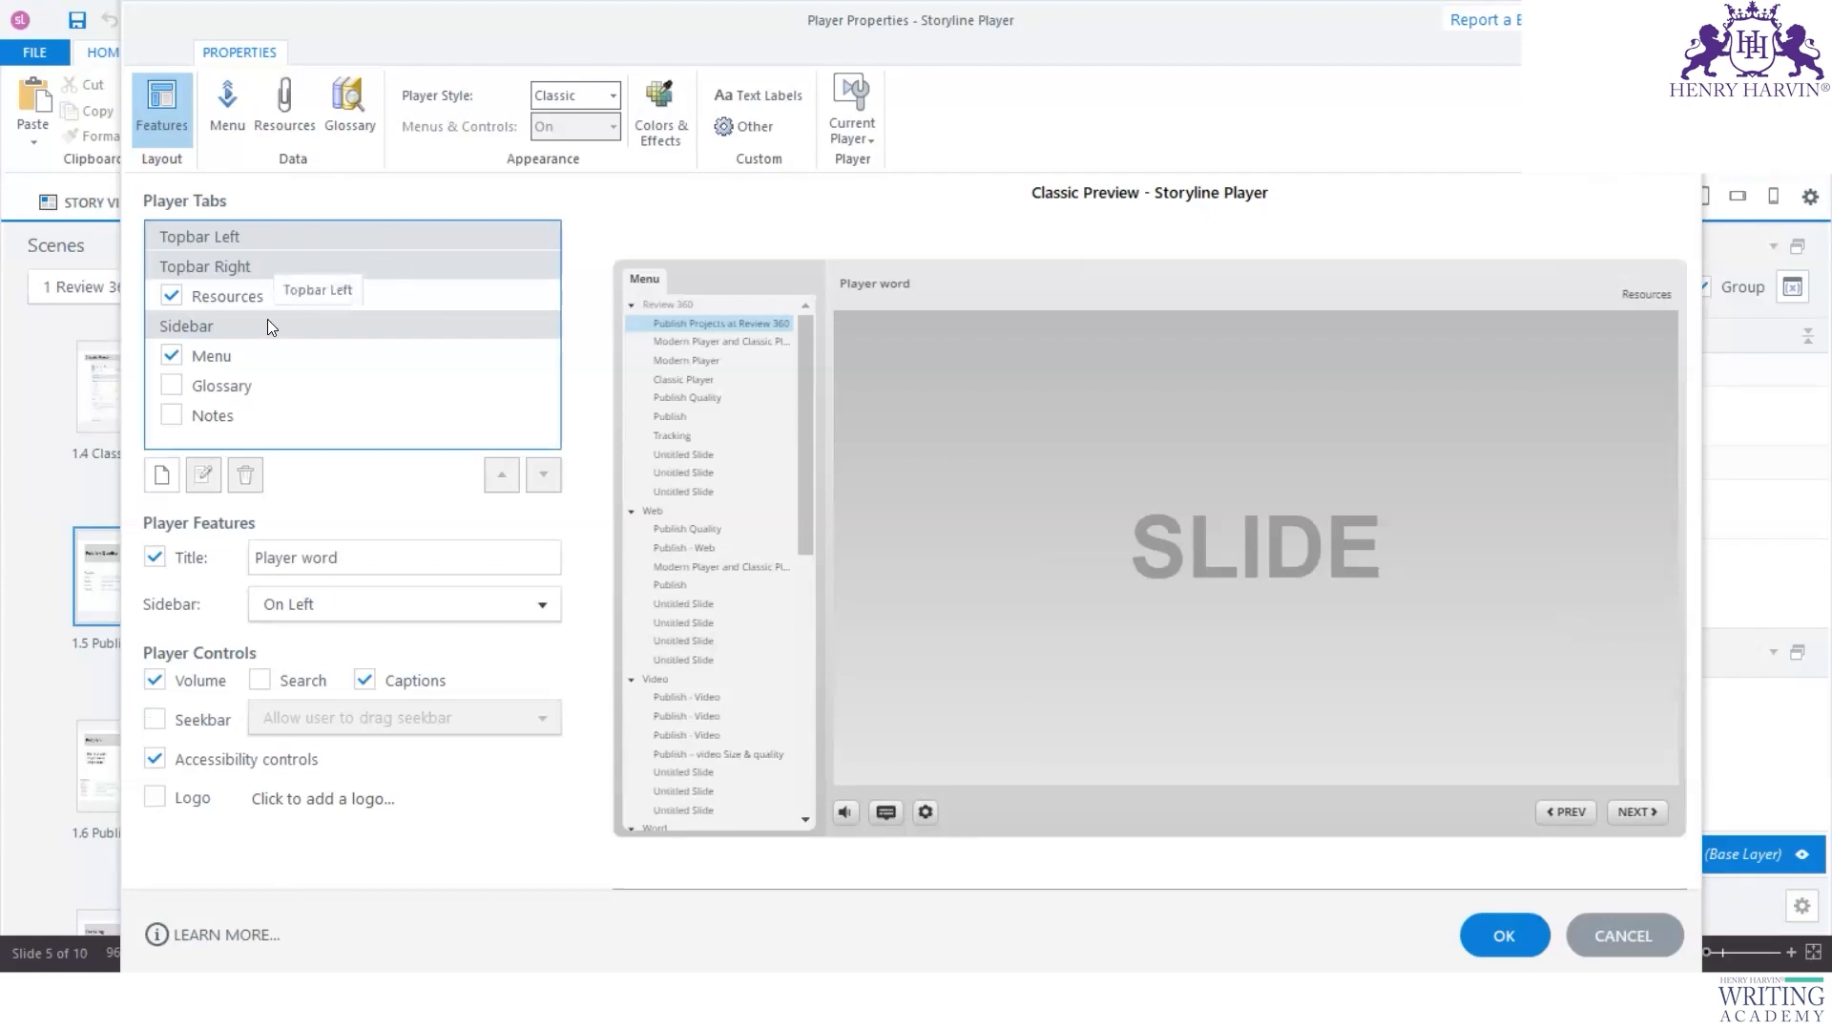
click(222, 118)
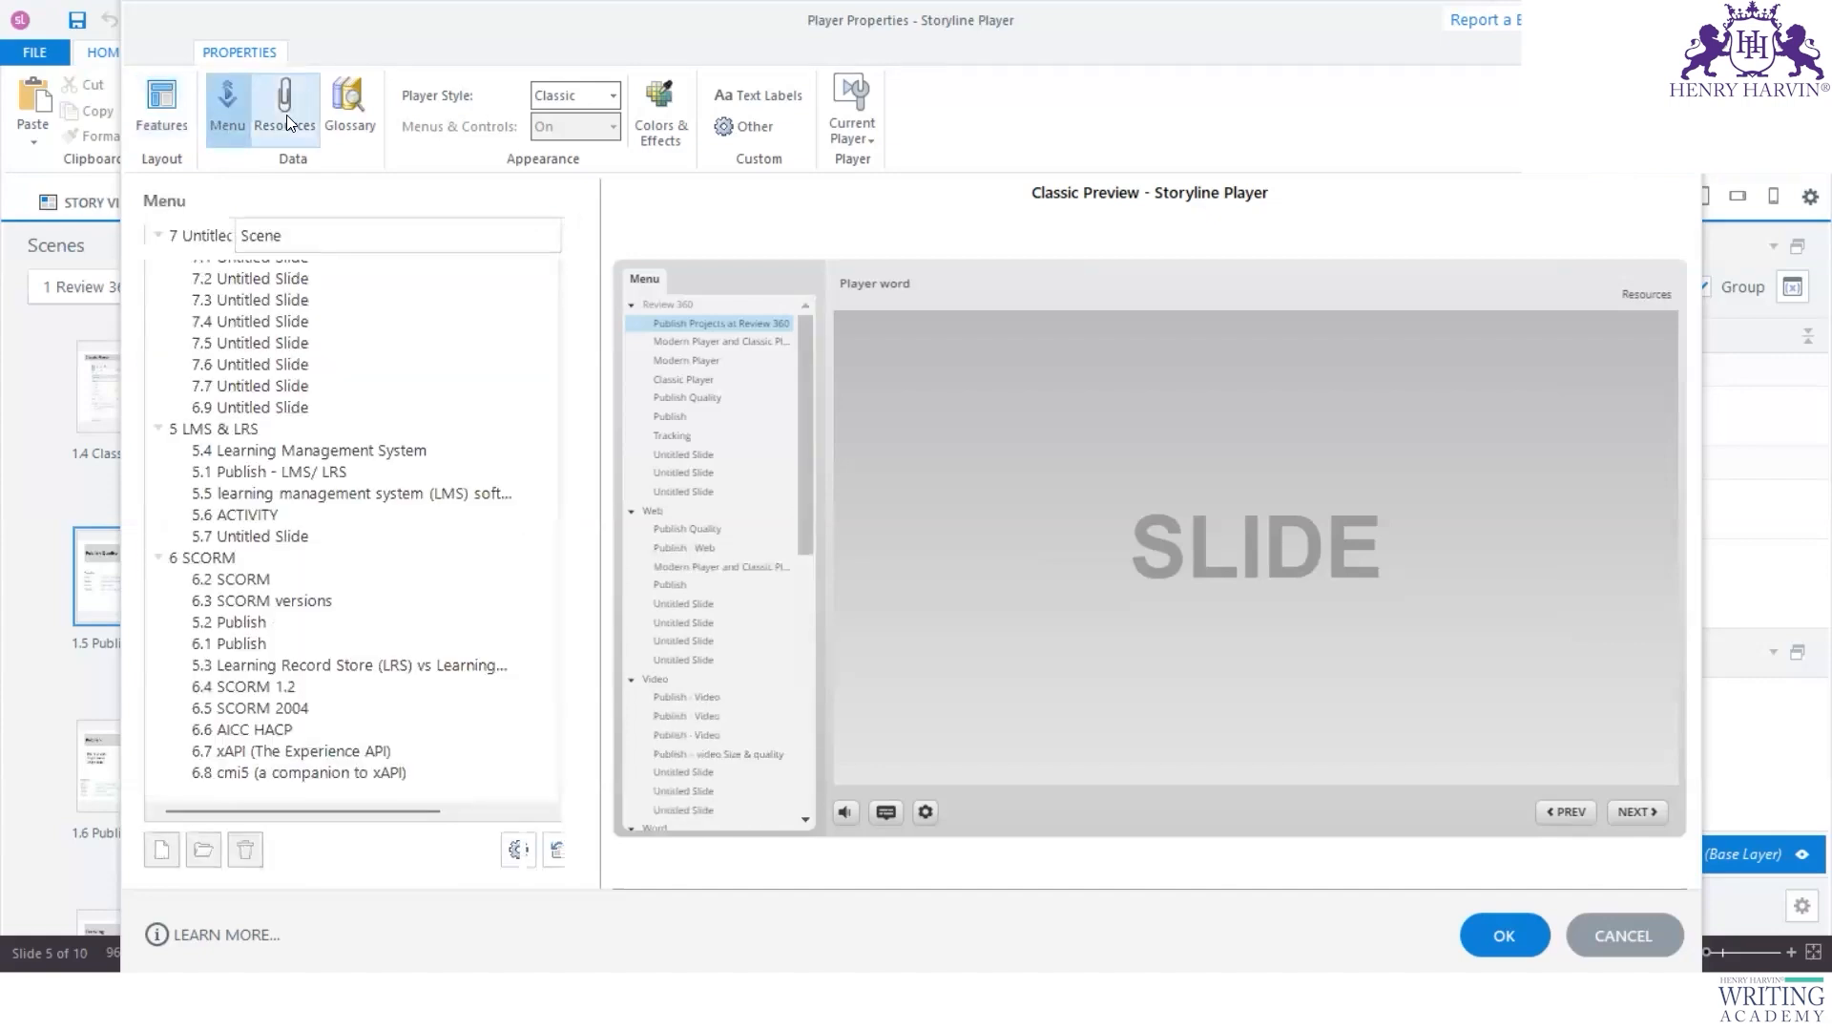
click(286, 114)
click(356, 114)
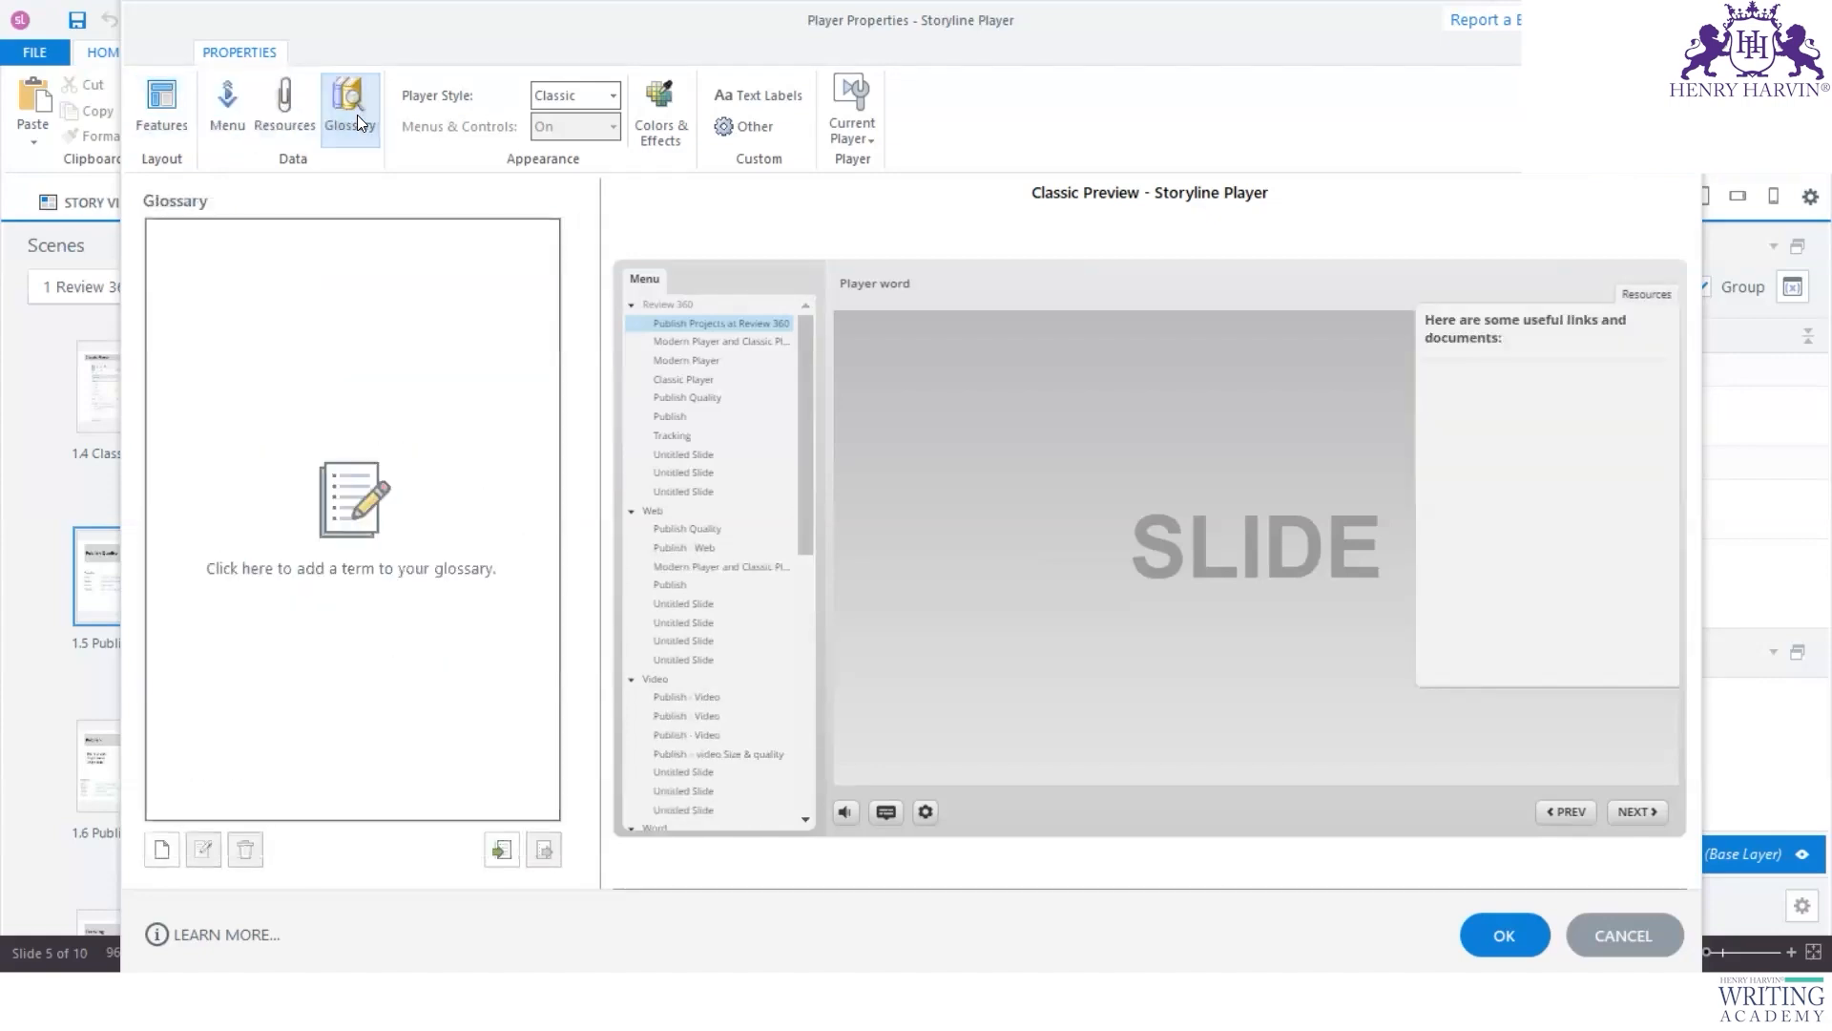
click(227, 109)
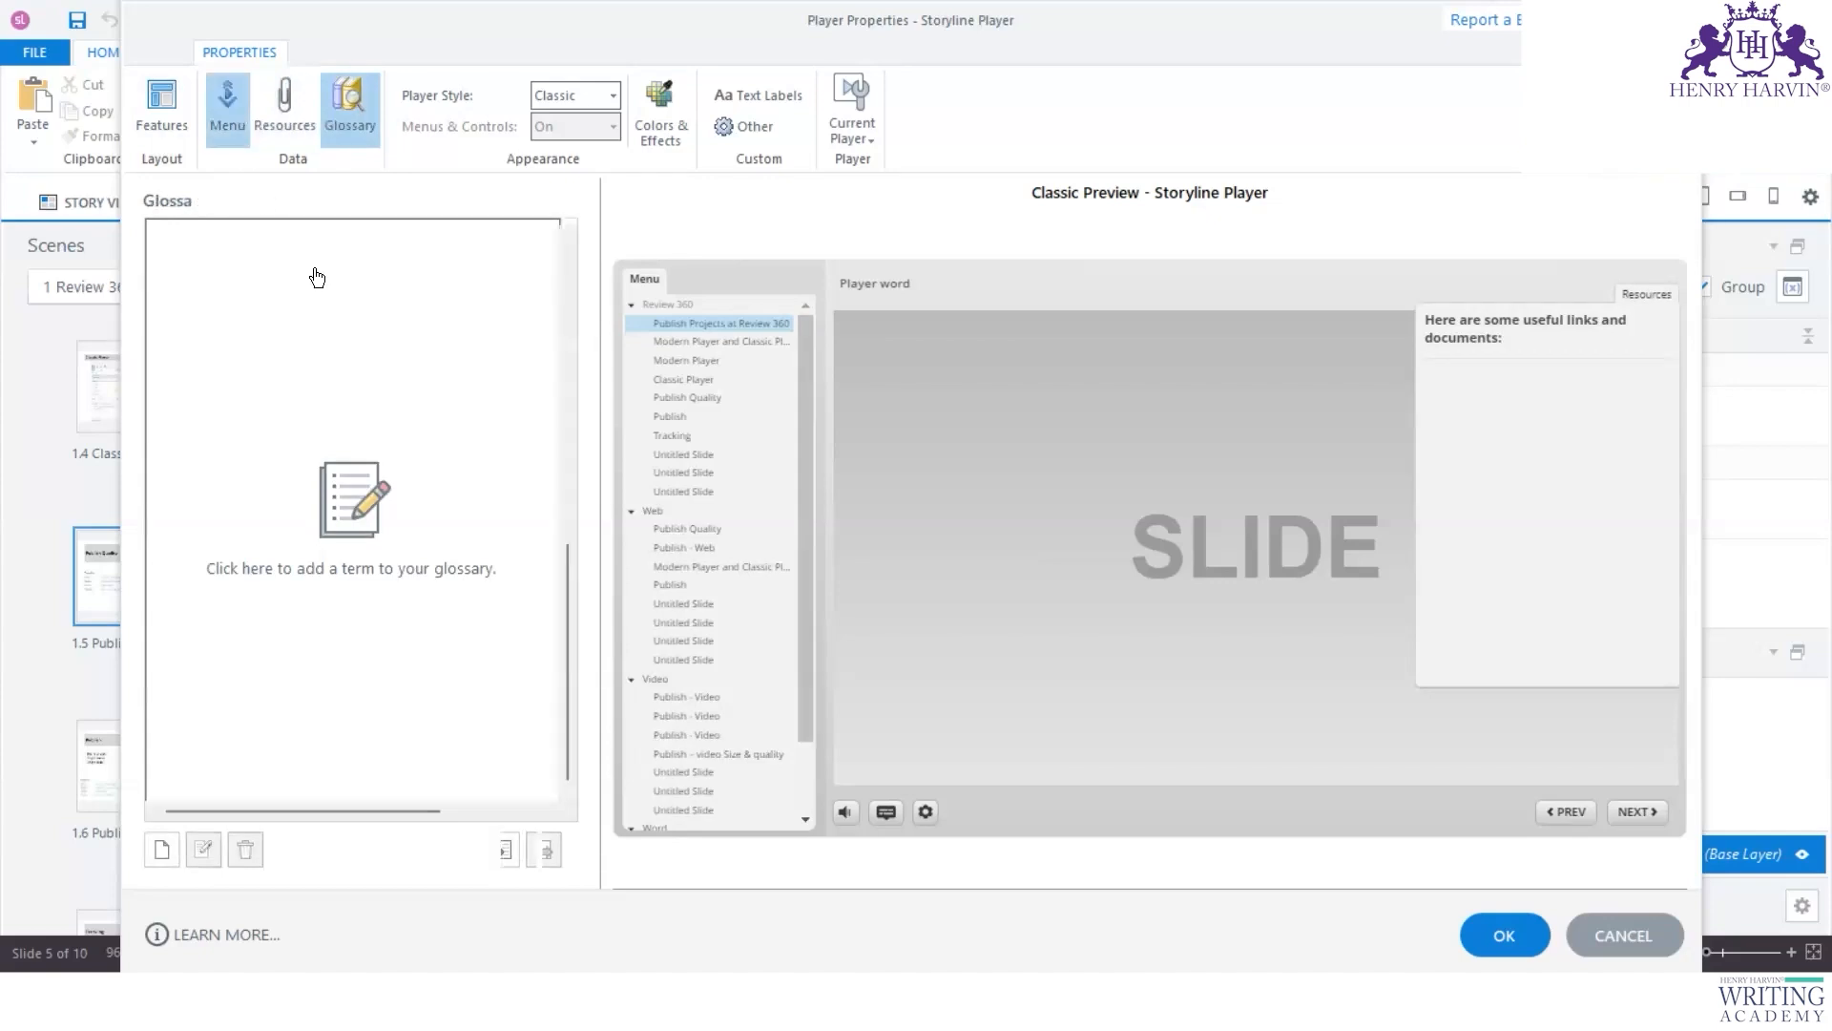
scroll(348, 369, up, 2)
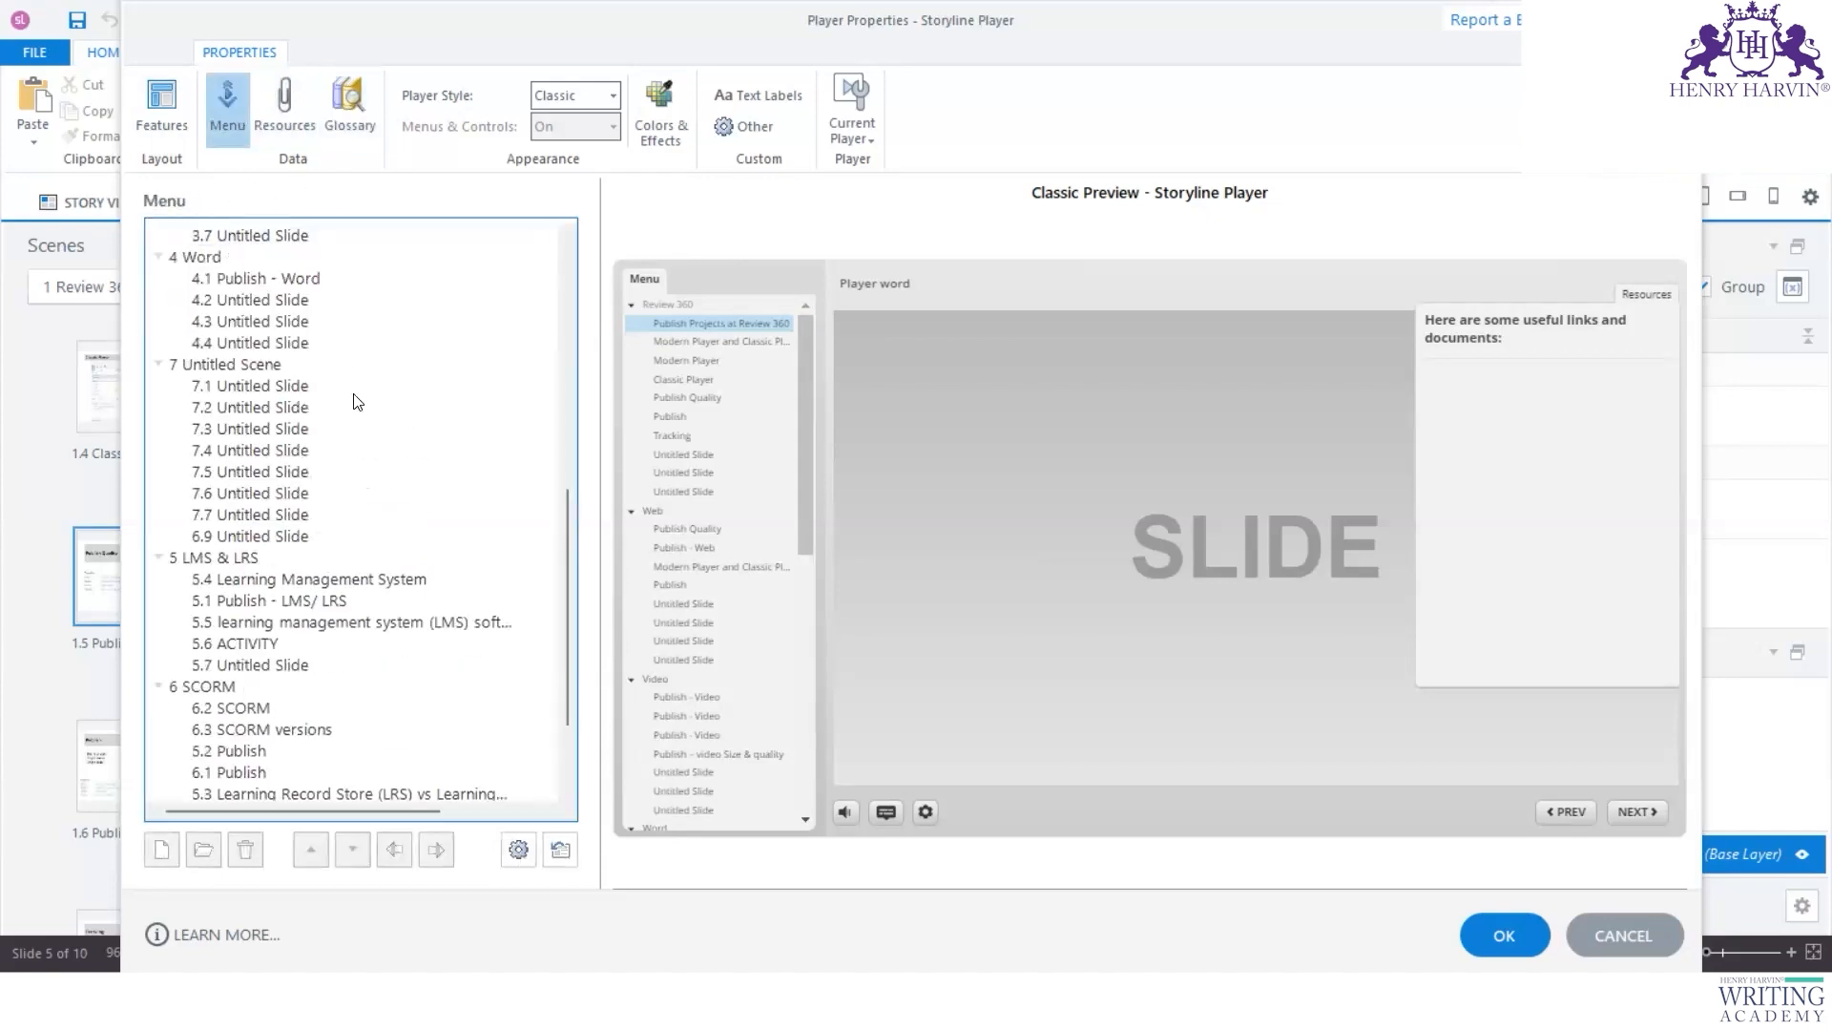
scroll(364, 341, up, 5)
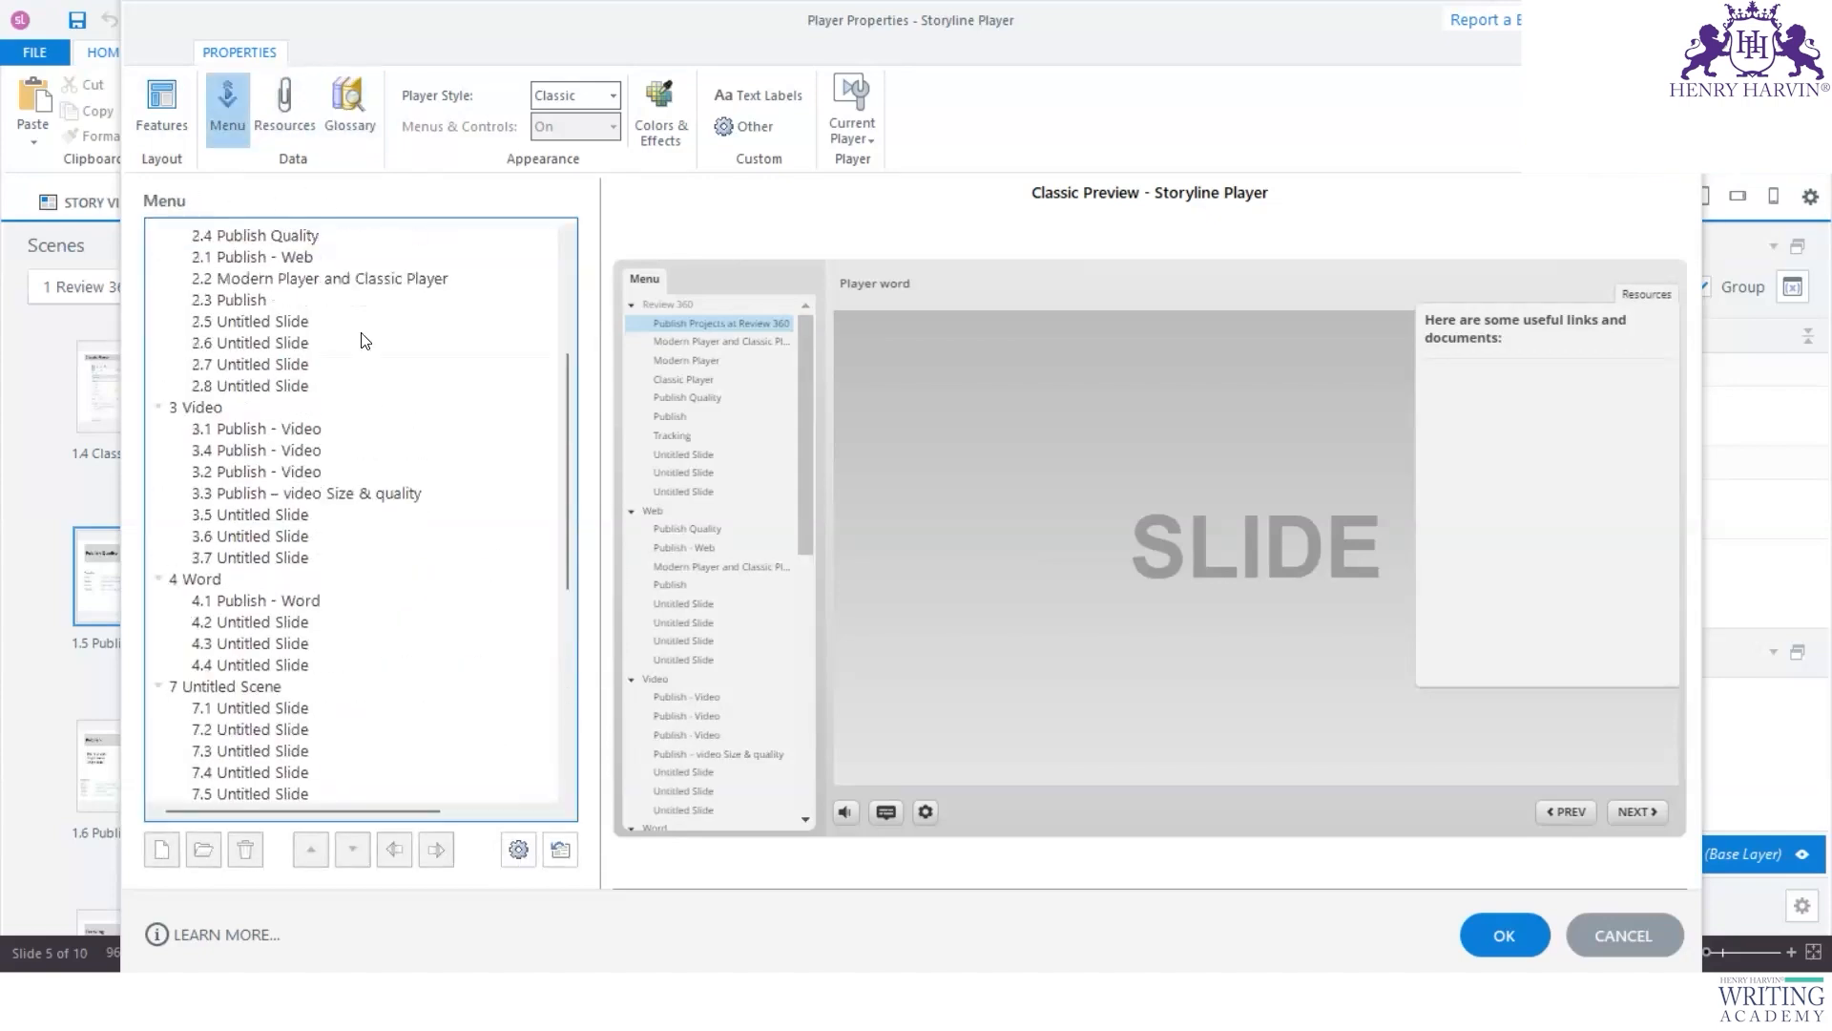
Step: Enable the Glossary player tab in the sidebar of the classic player
click(175, 112)
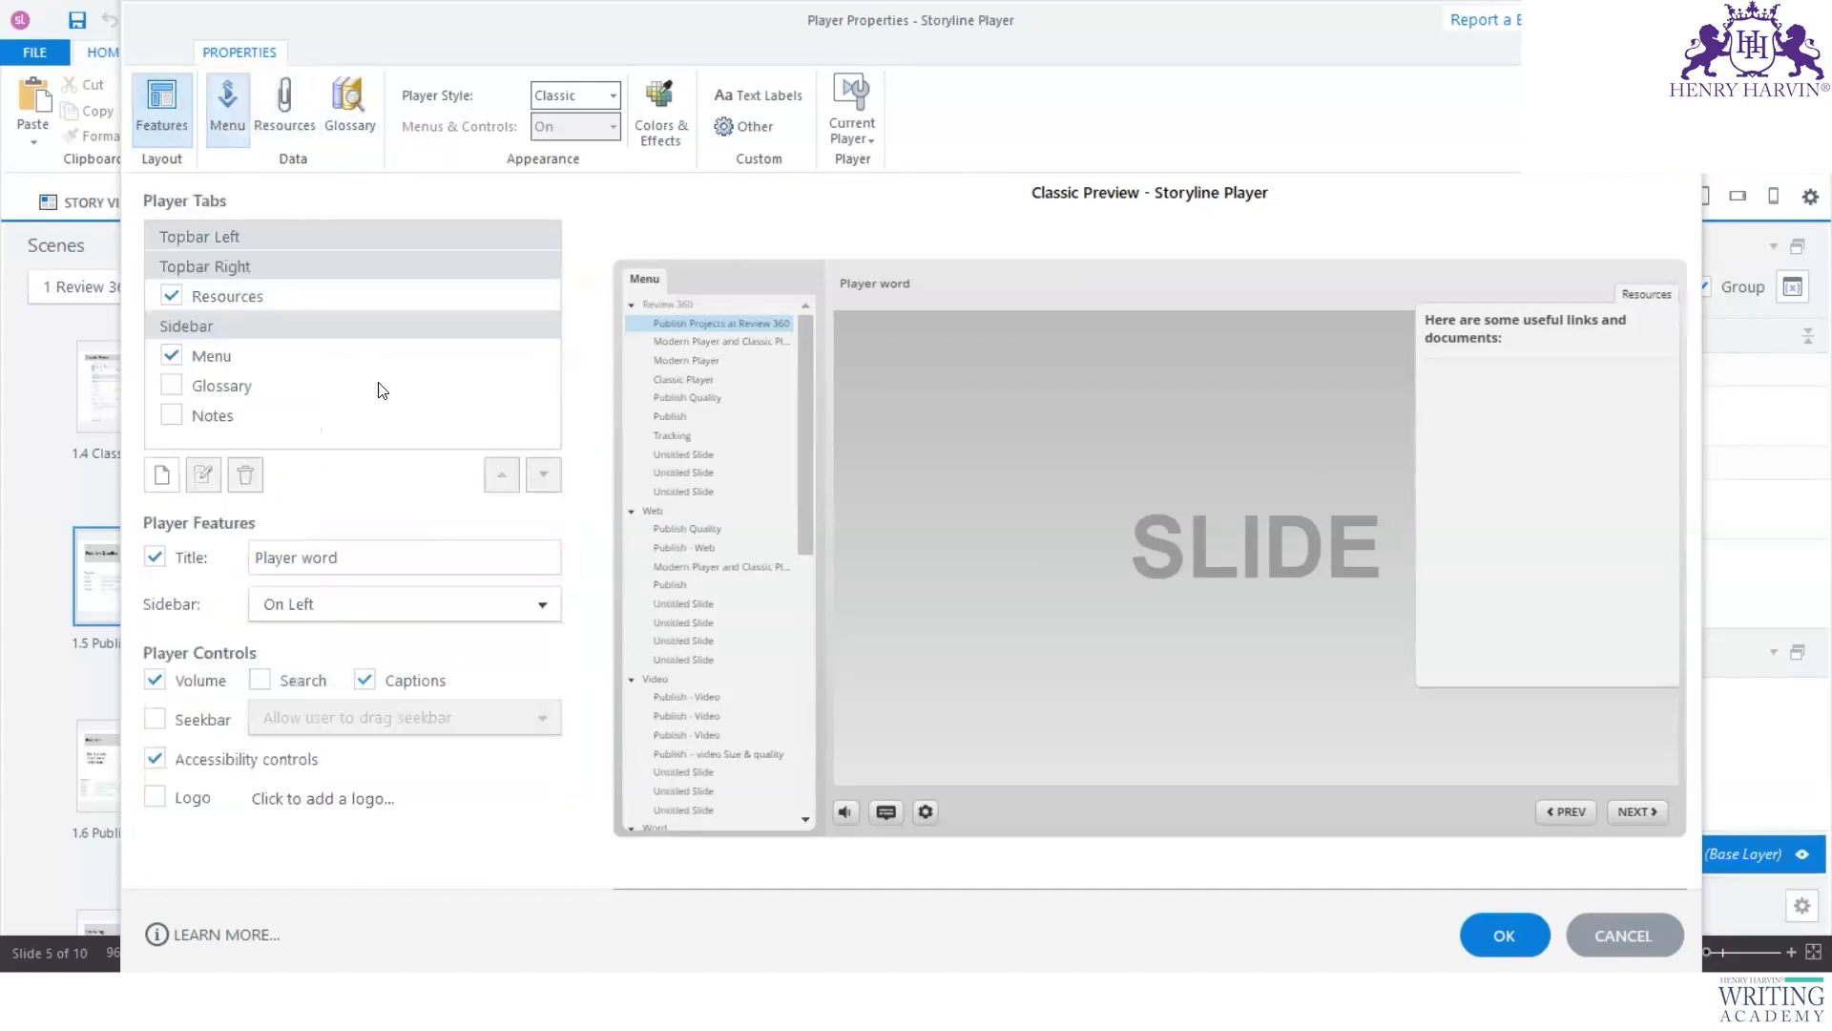
click(174, 386)
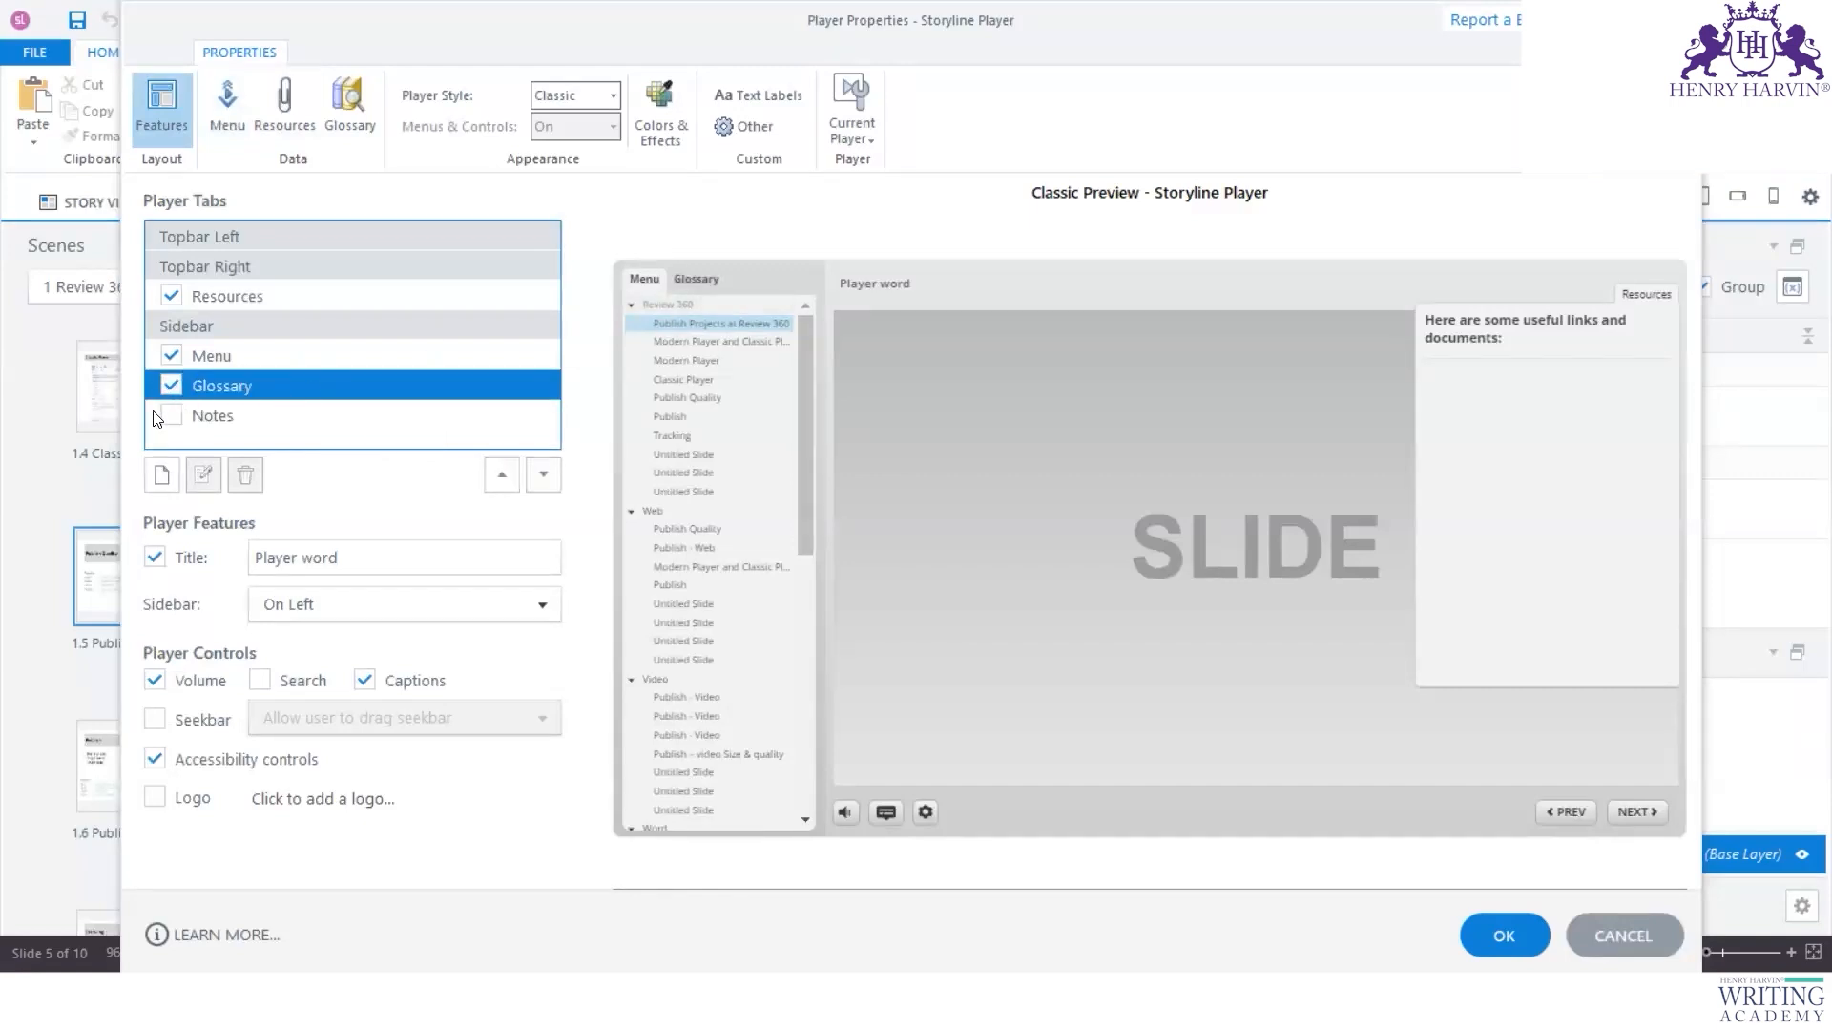
Step: Check the Glossary tab in the classic preview, and compare it with the glossary of the published Untitled1 item in Review 360
click(700, 279)
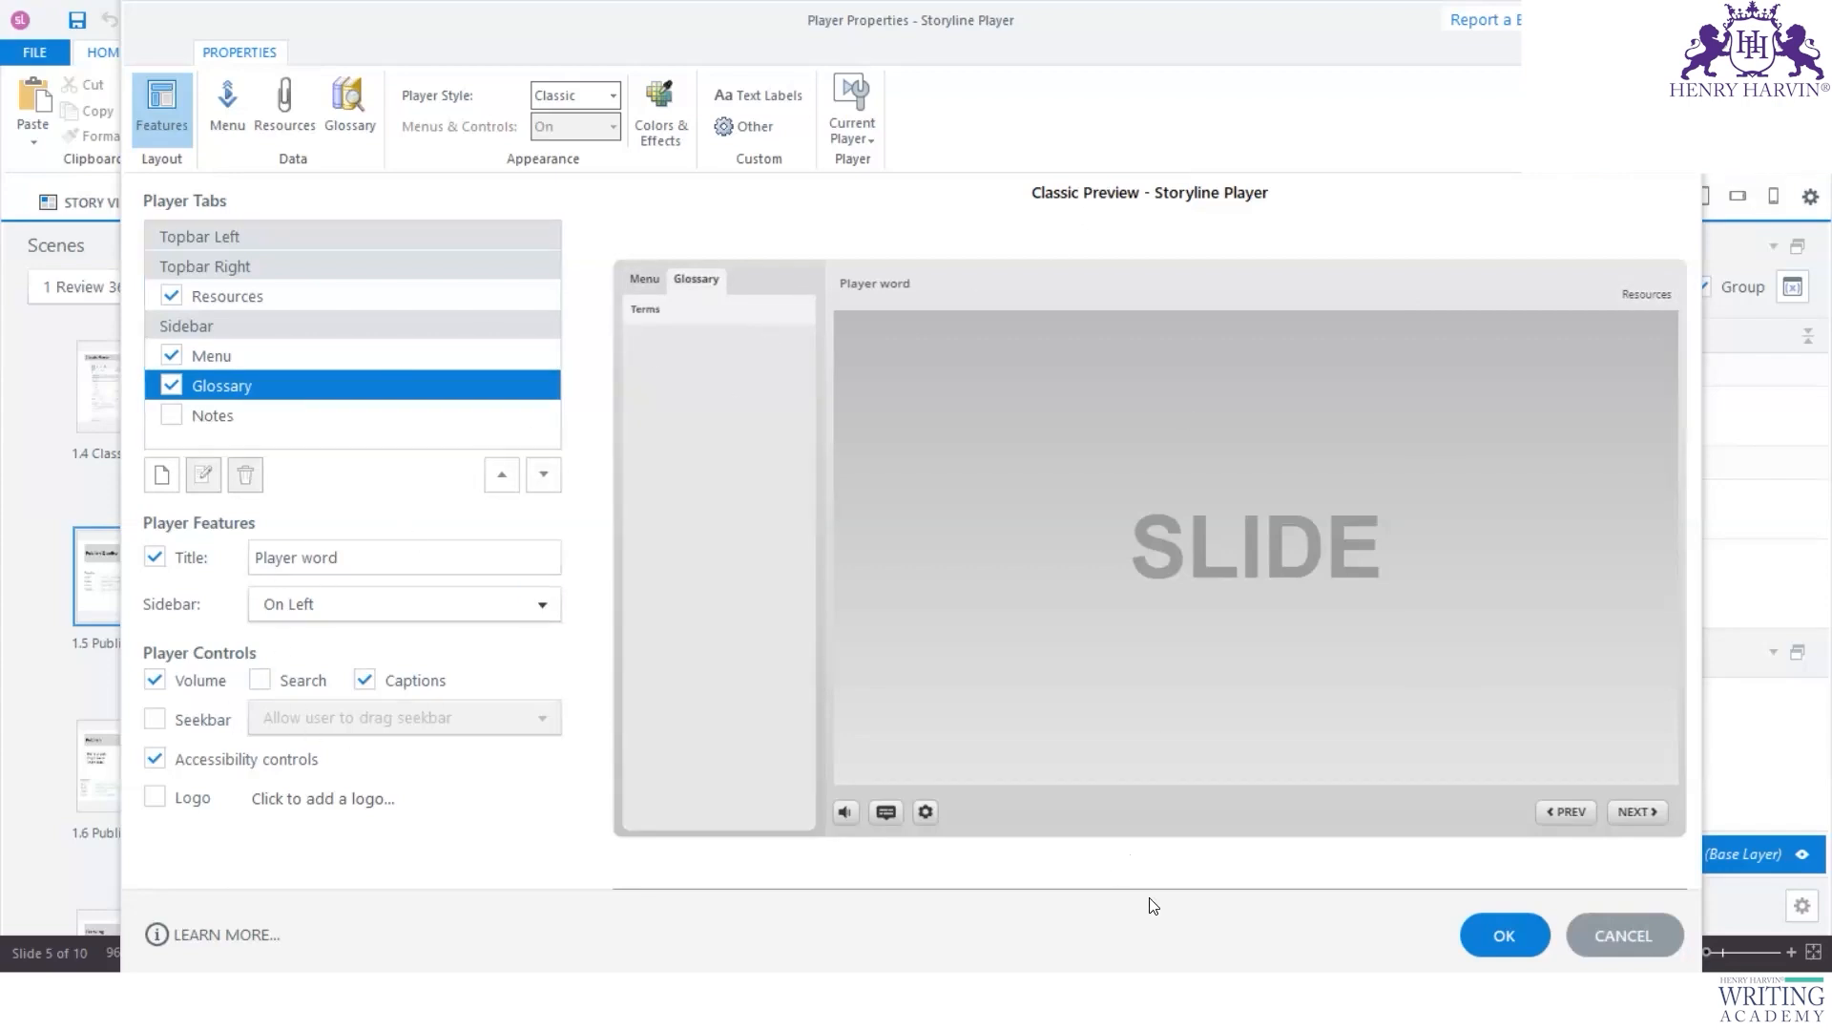
mouse_move(1257, 997)
click(1388, 878)
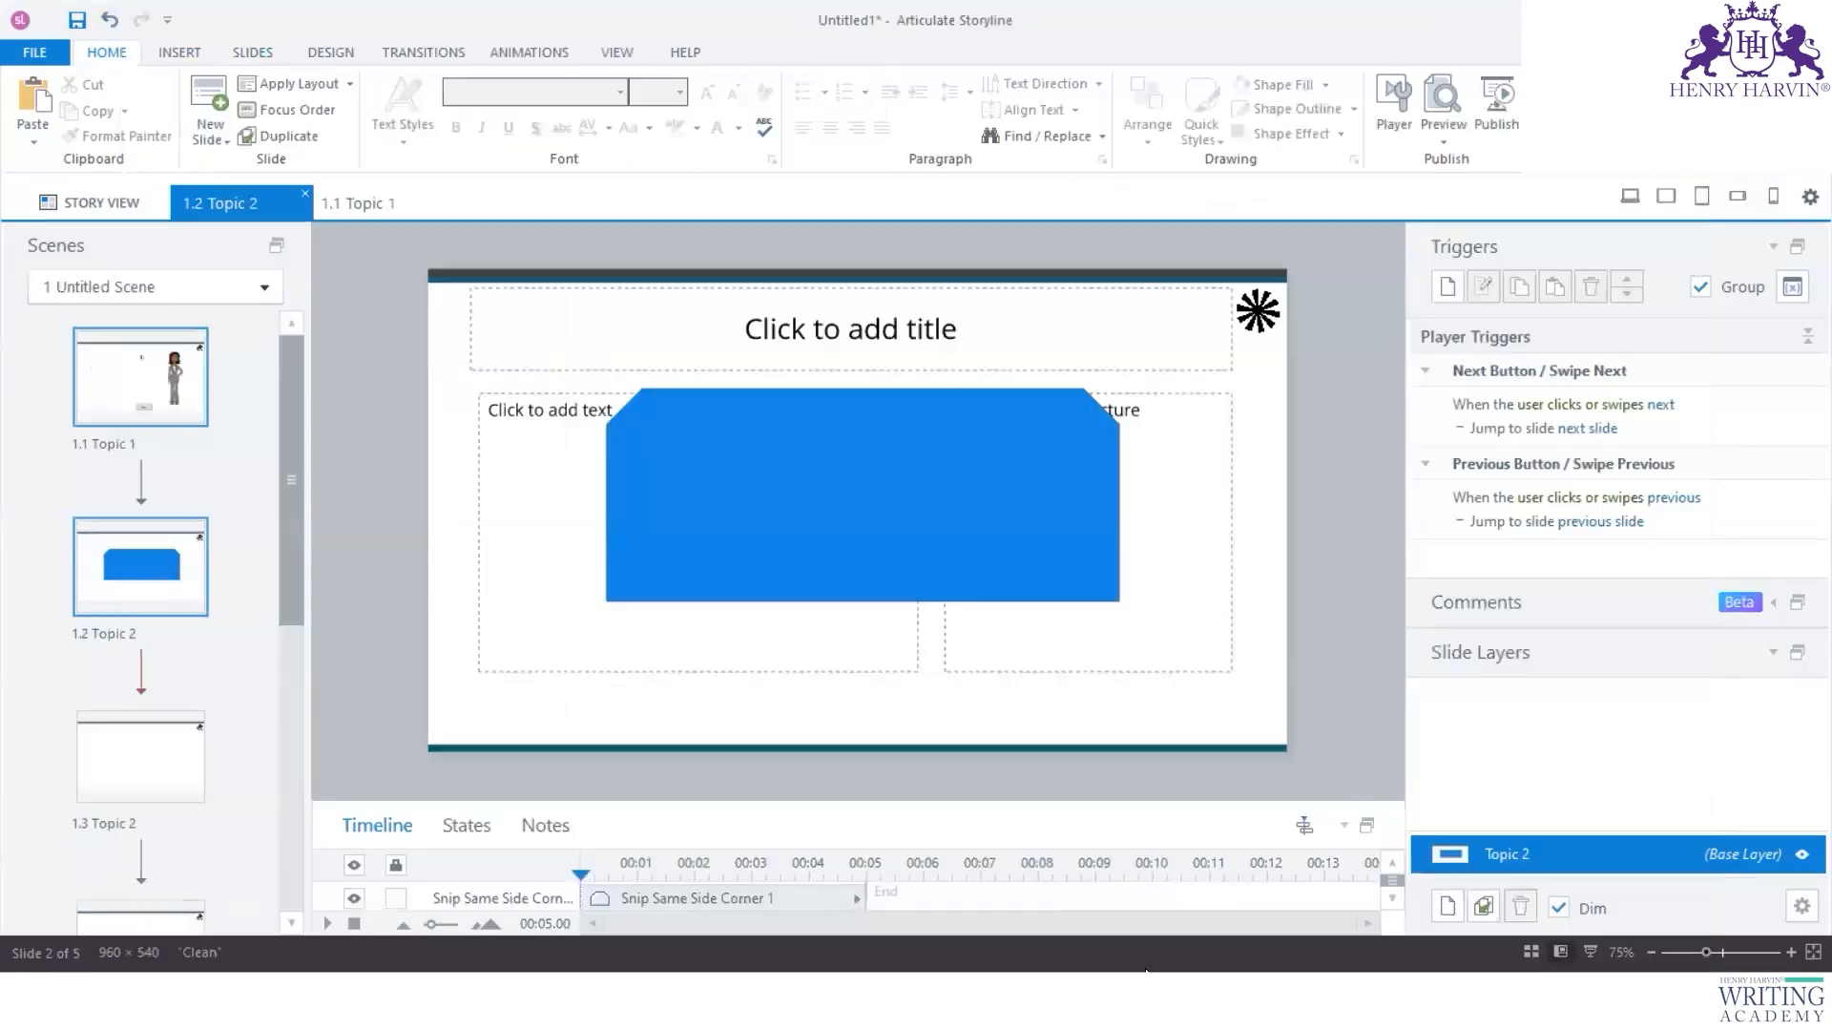
click(1100, 997)
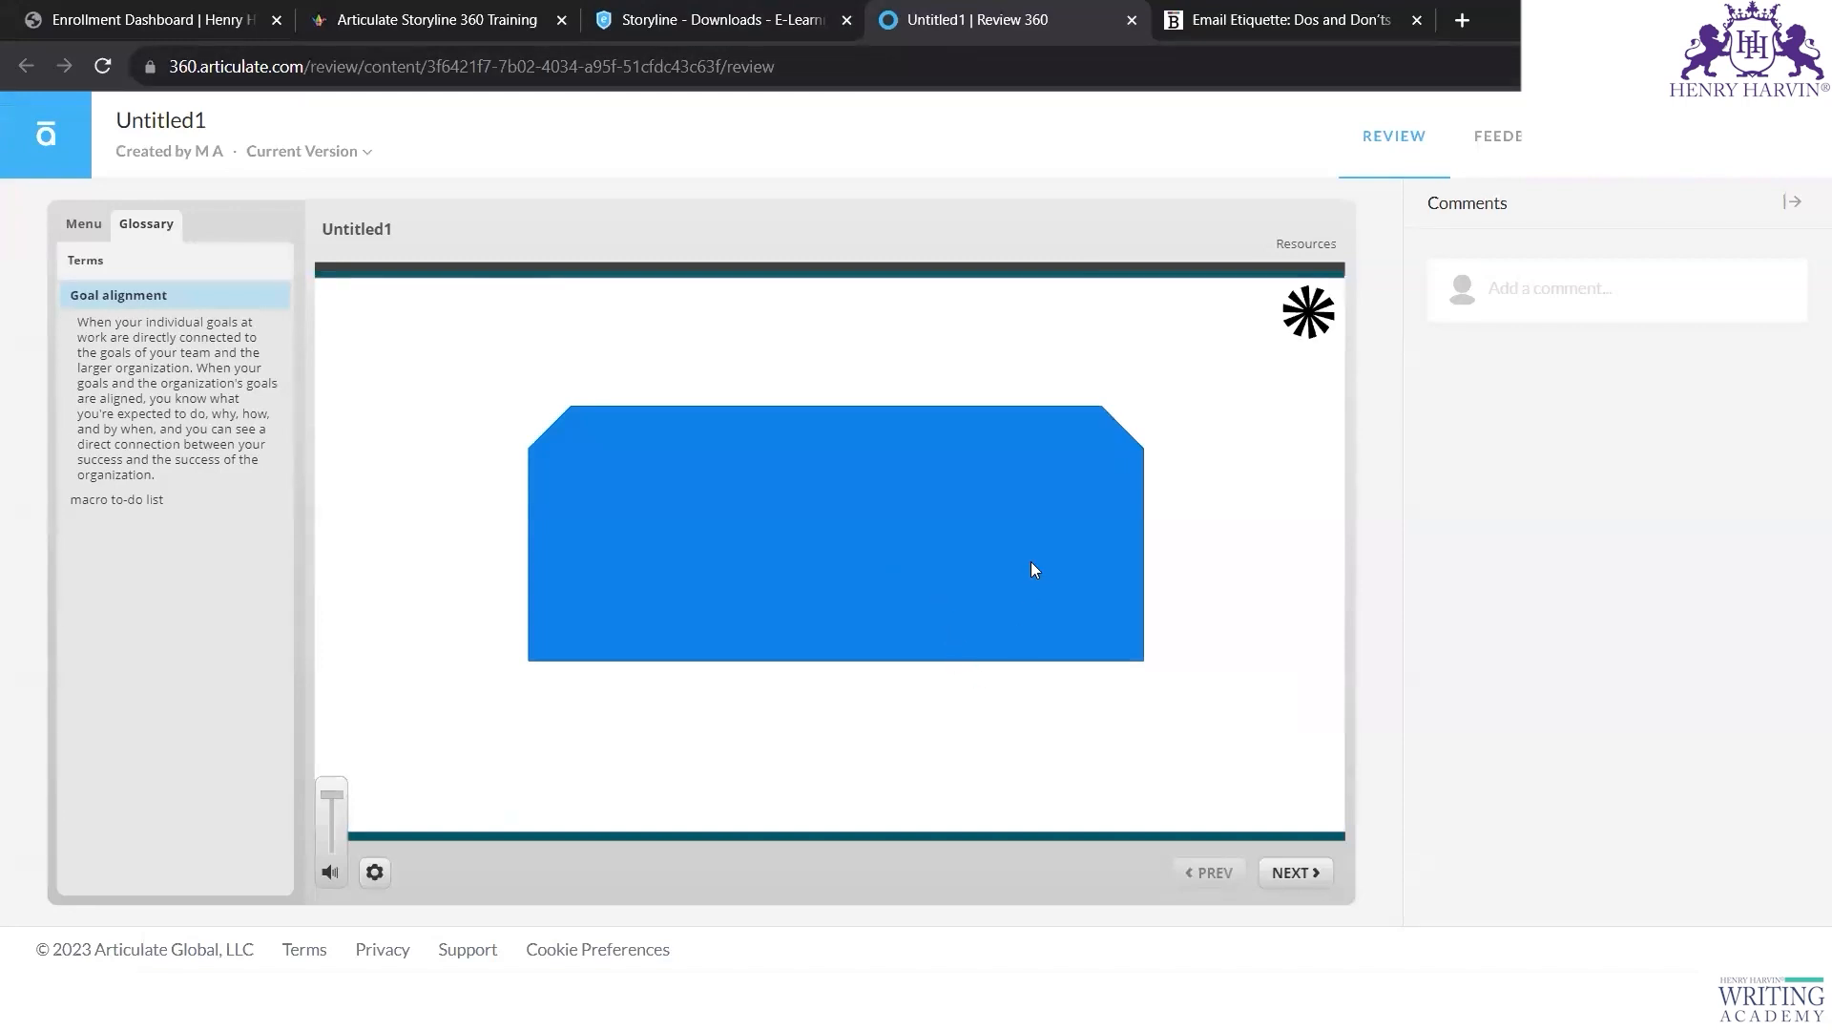
click(1257, 998)
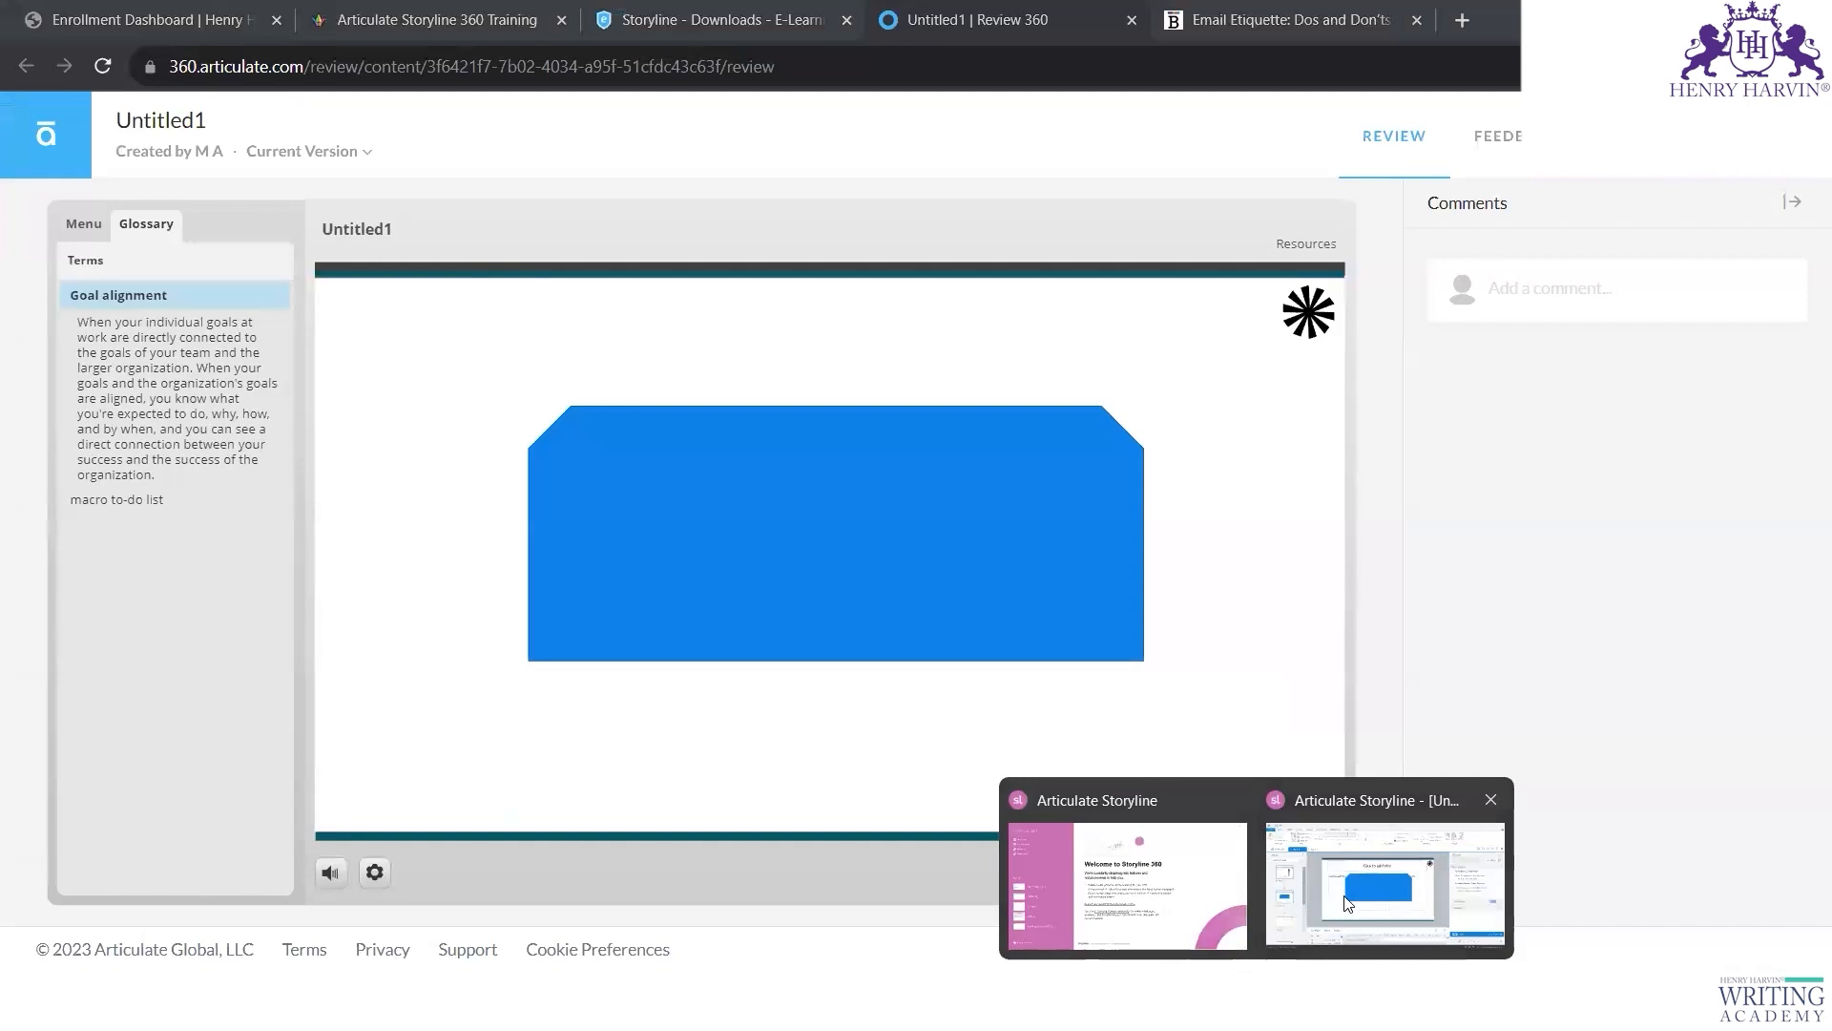
click(1384, 885)
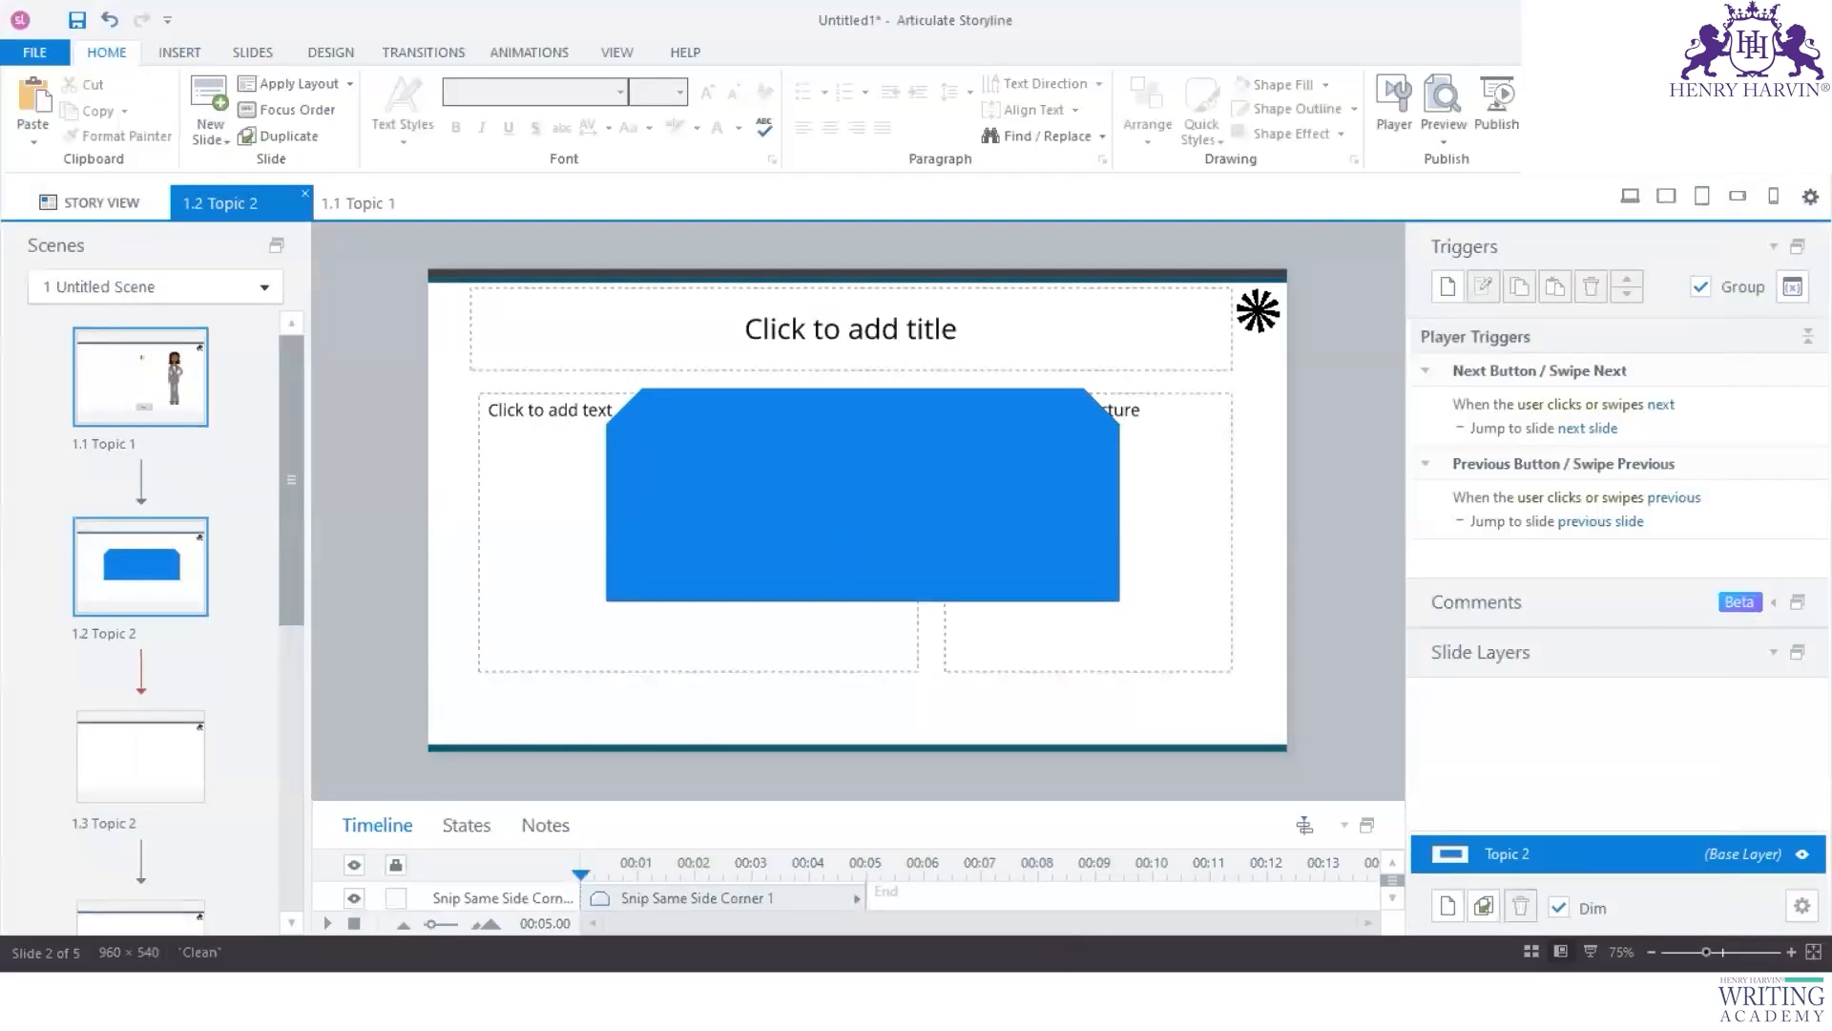
Step: Switch to the Publish SCORM_LMS.story project and review the publish scope options on slide 1.6 and the tracking options on slide 1.7
click(1257, 997)
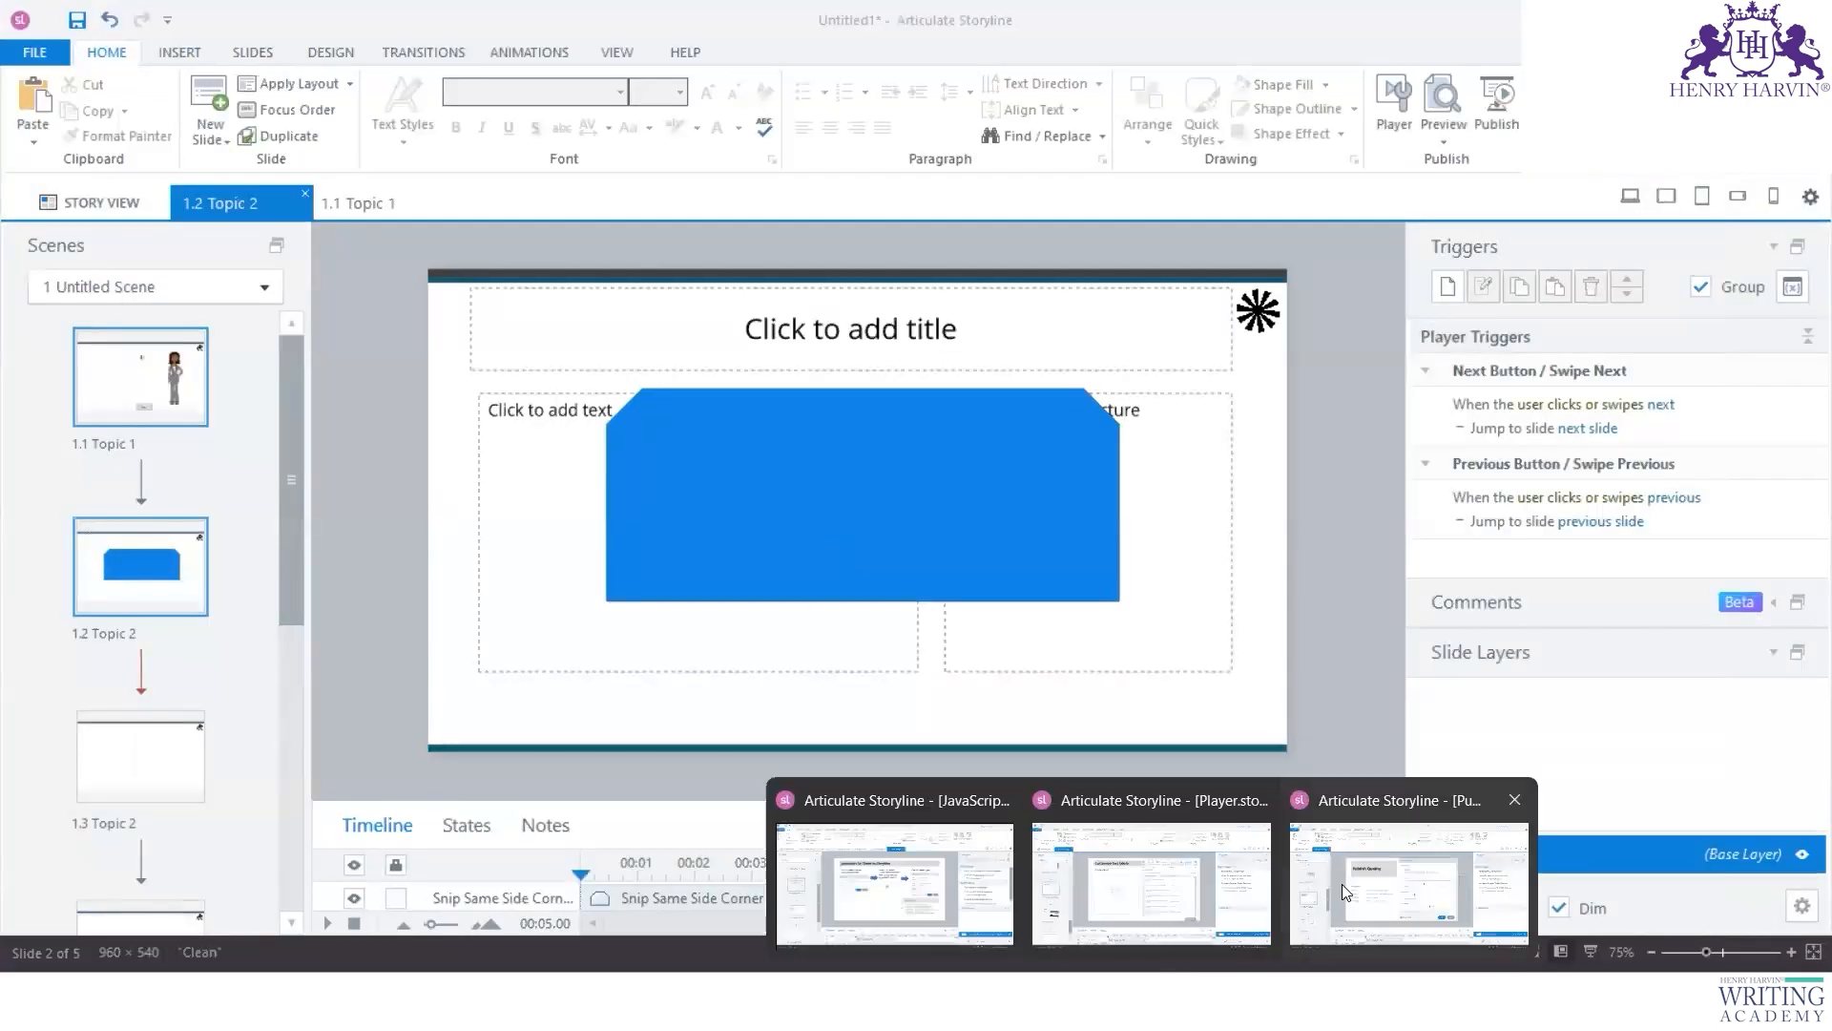
click(1342, 884)
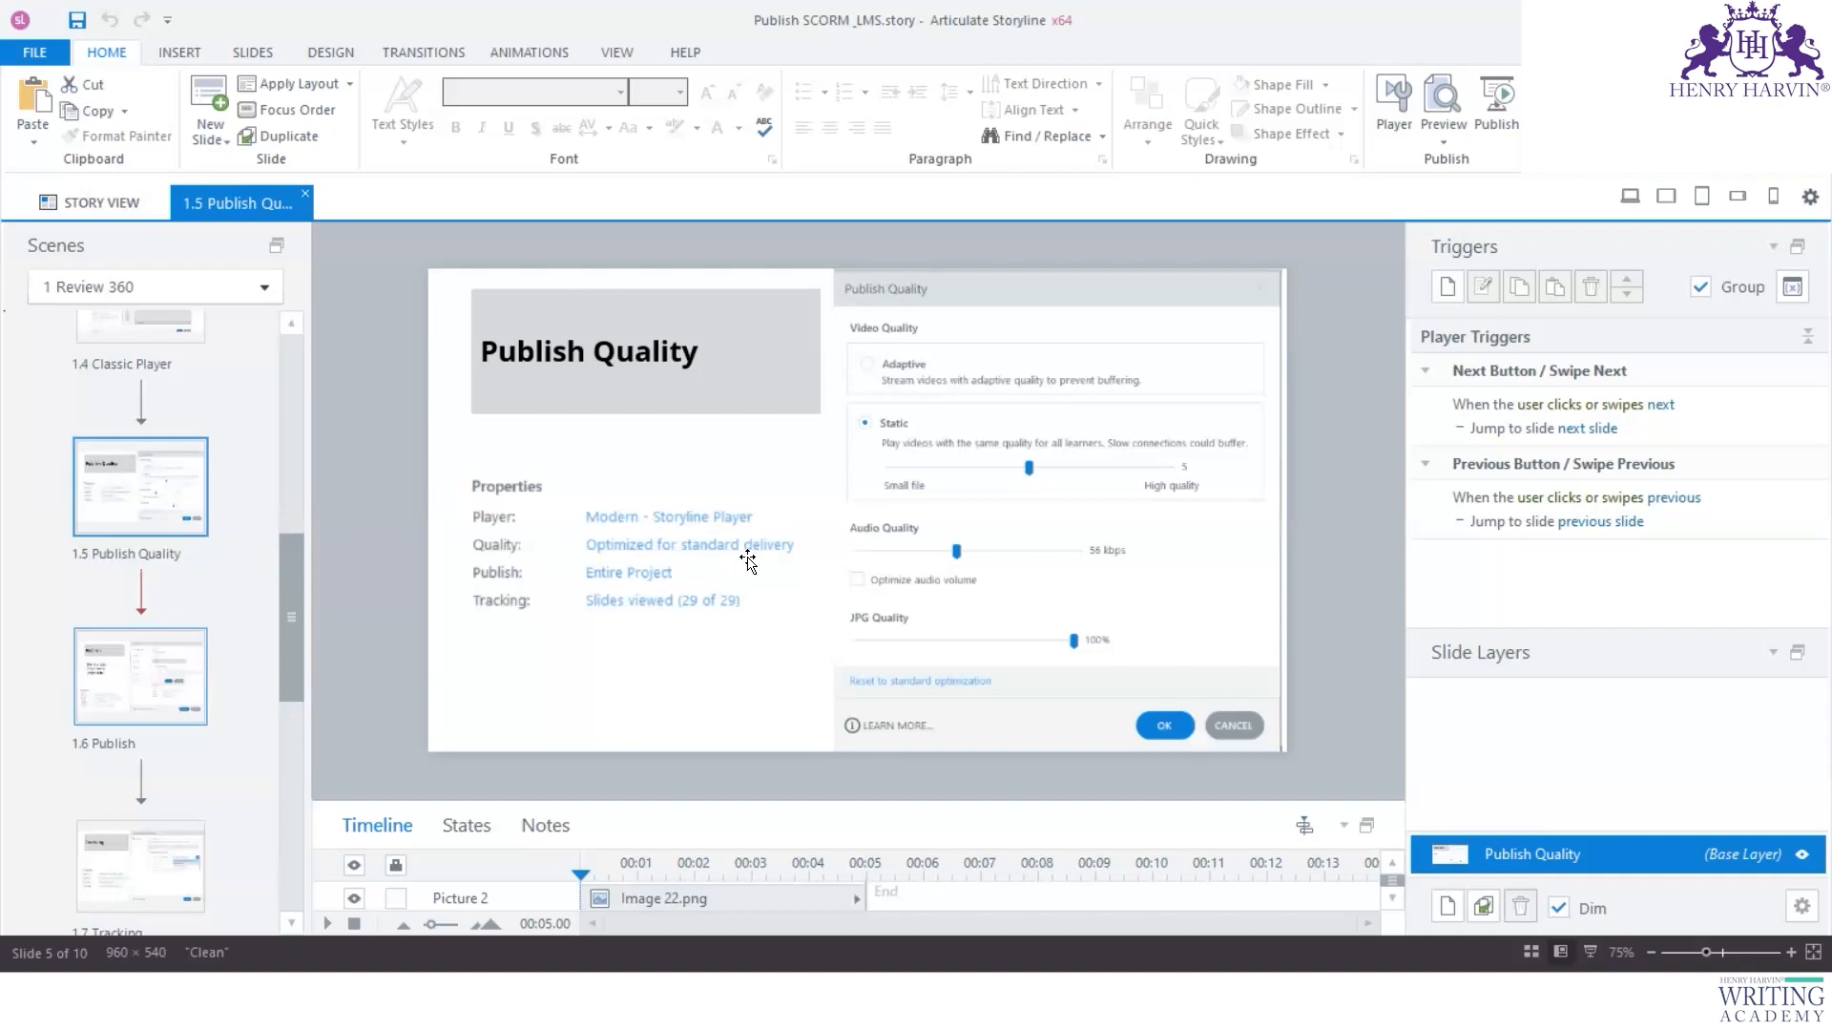
click(162, 659)
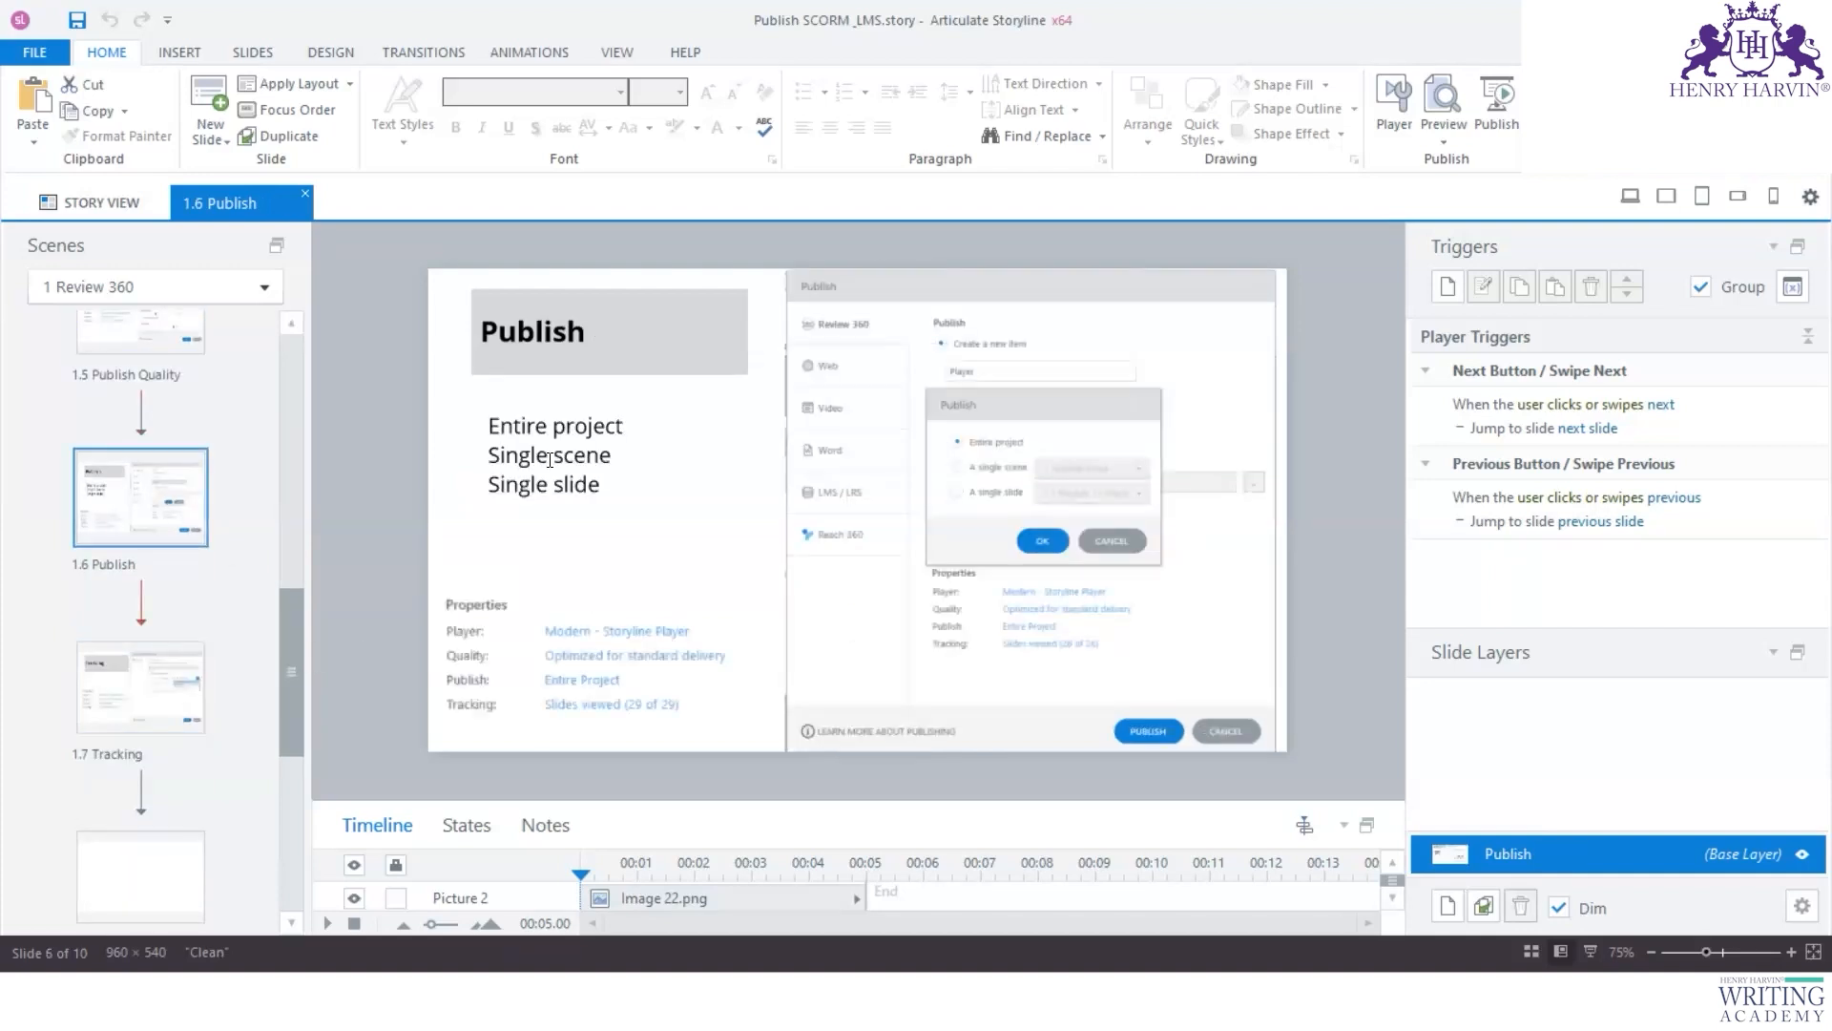
click(545, 424)
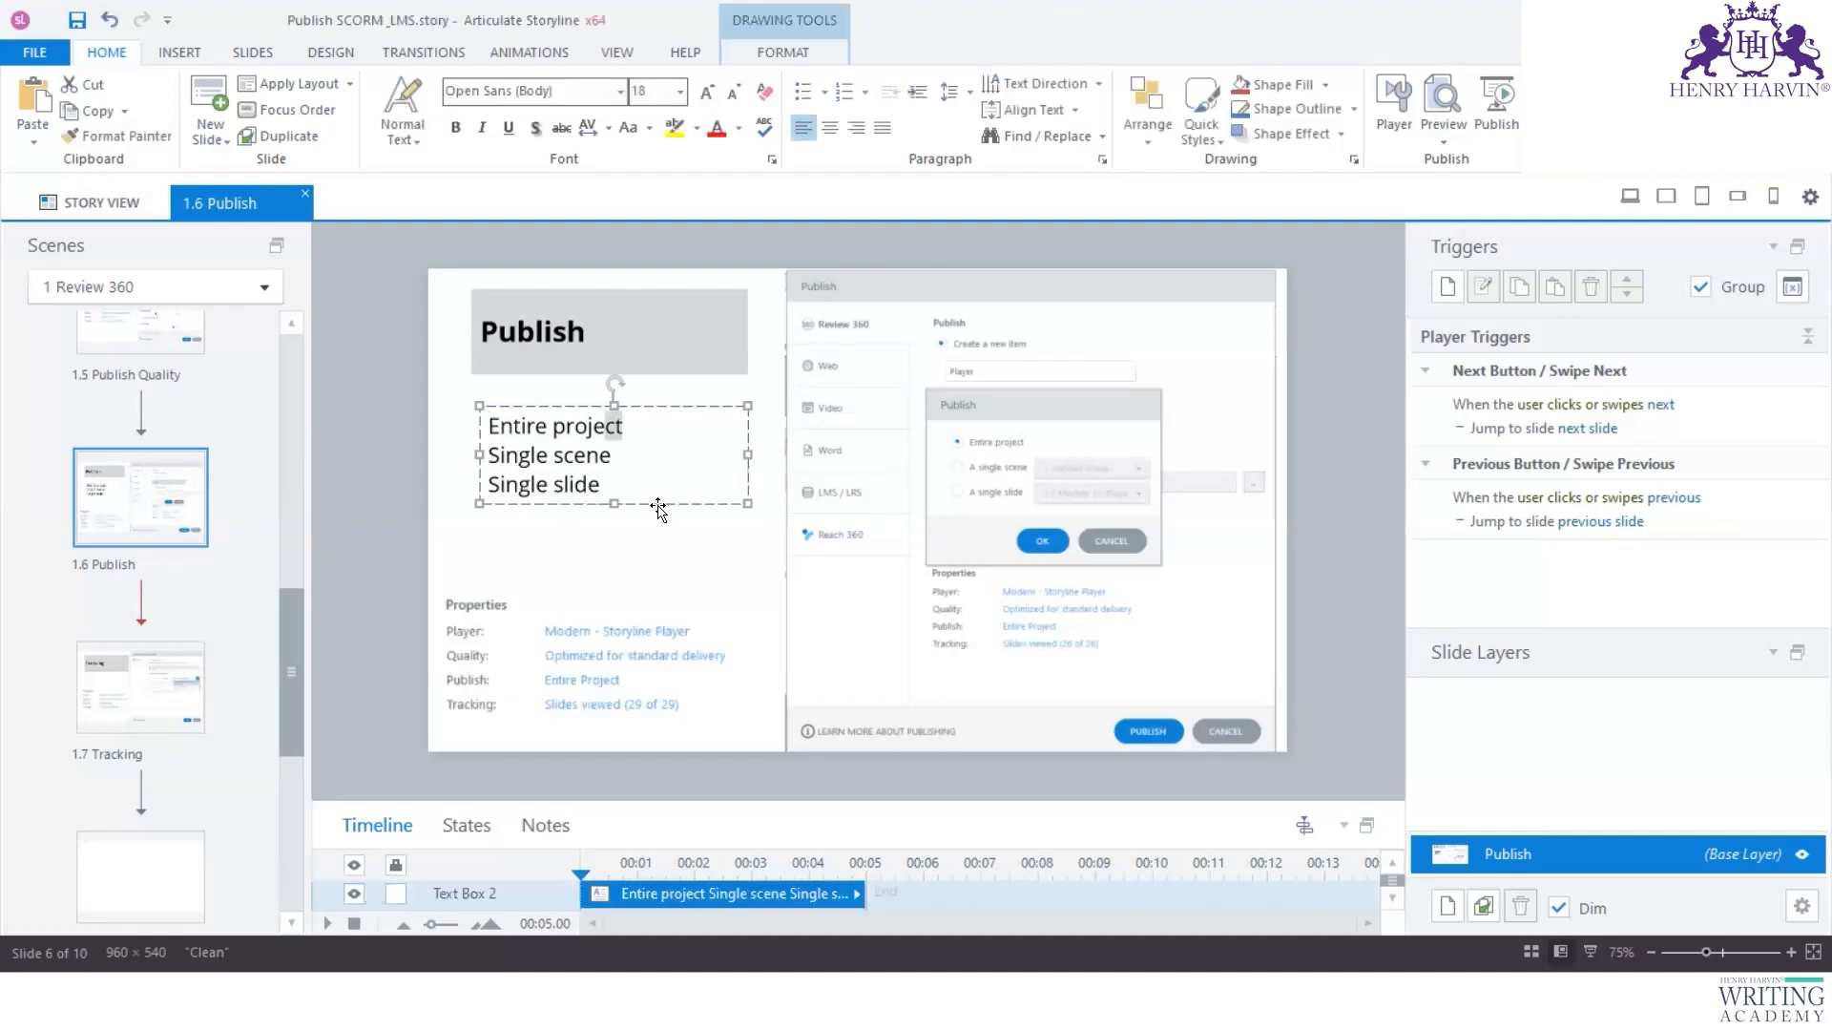
drag(606, 488, 487, 485)
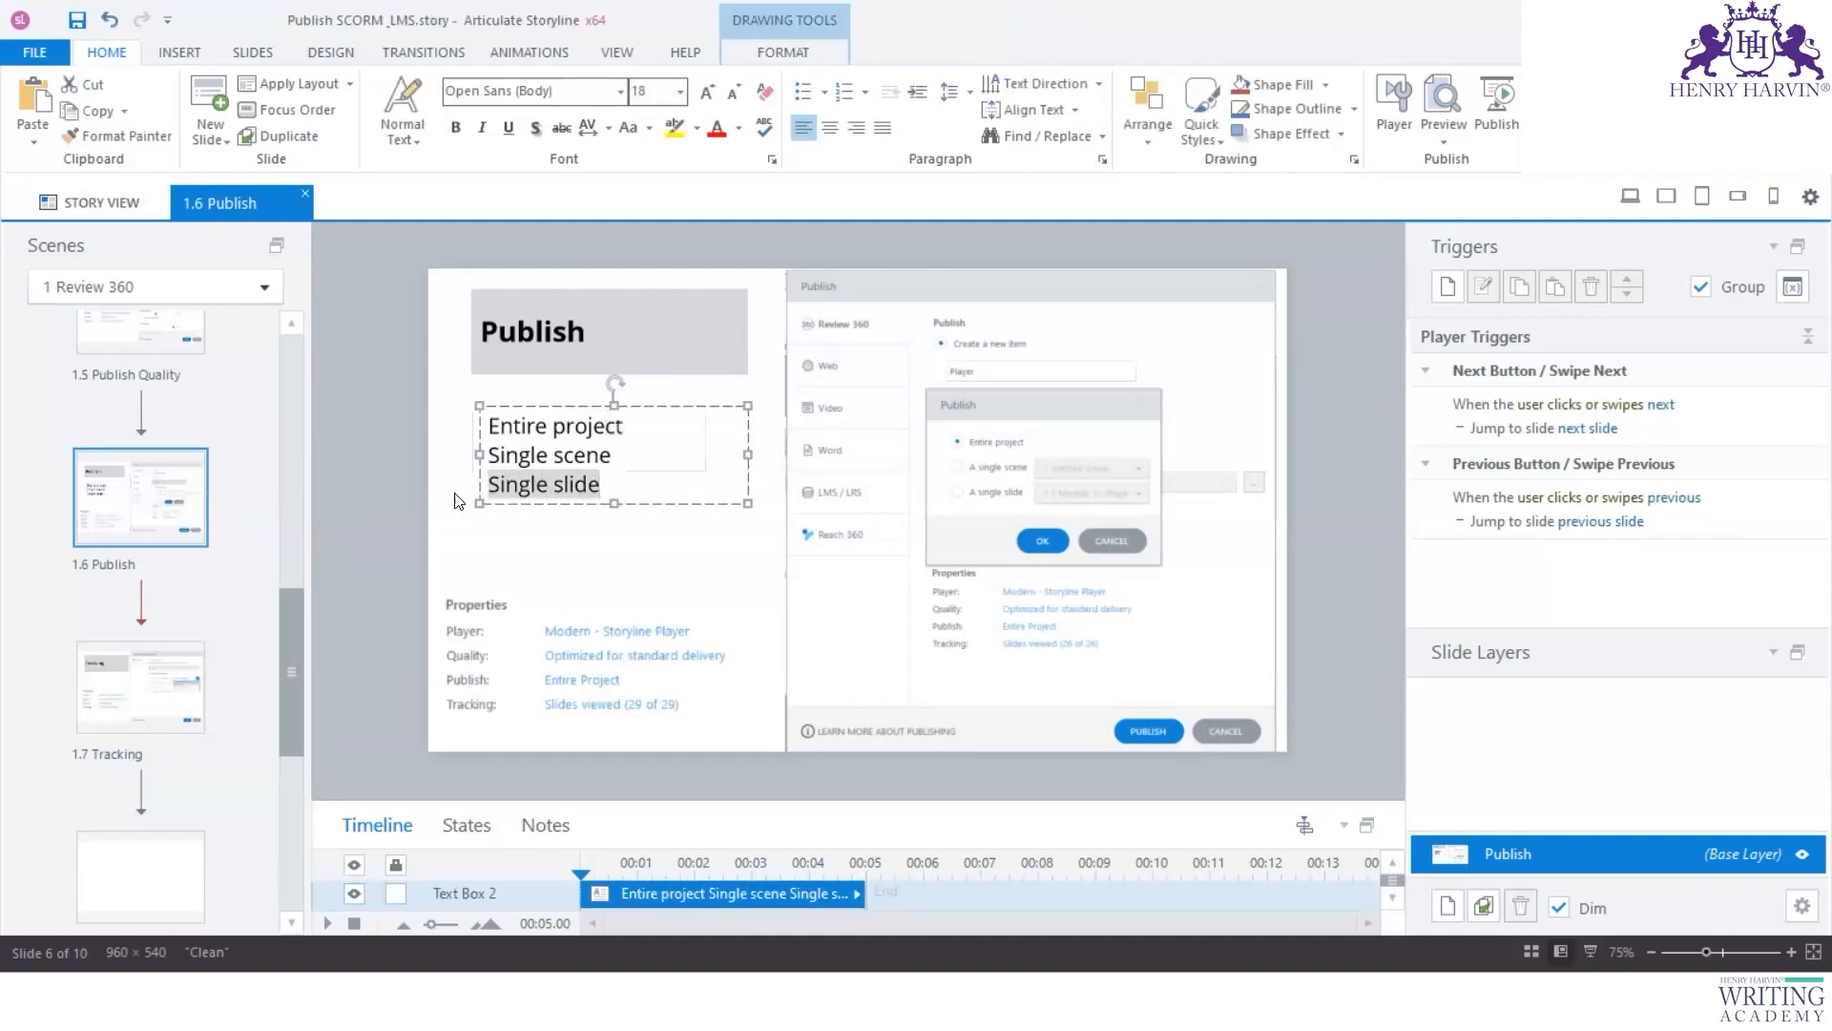
scroll(138, 548, down, 2)
click(138, 550)
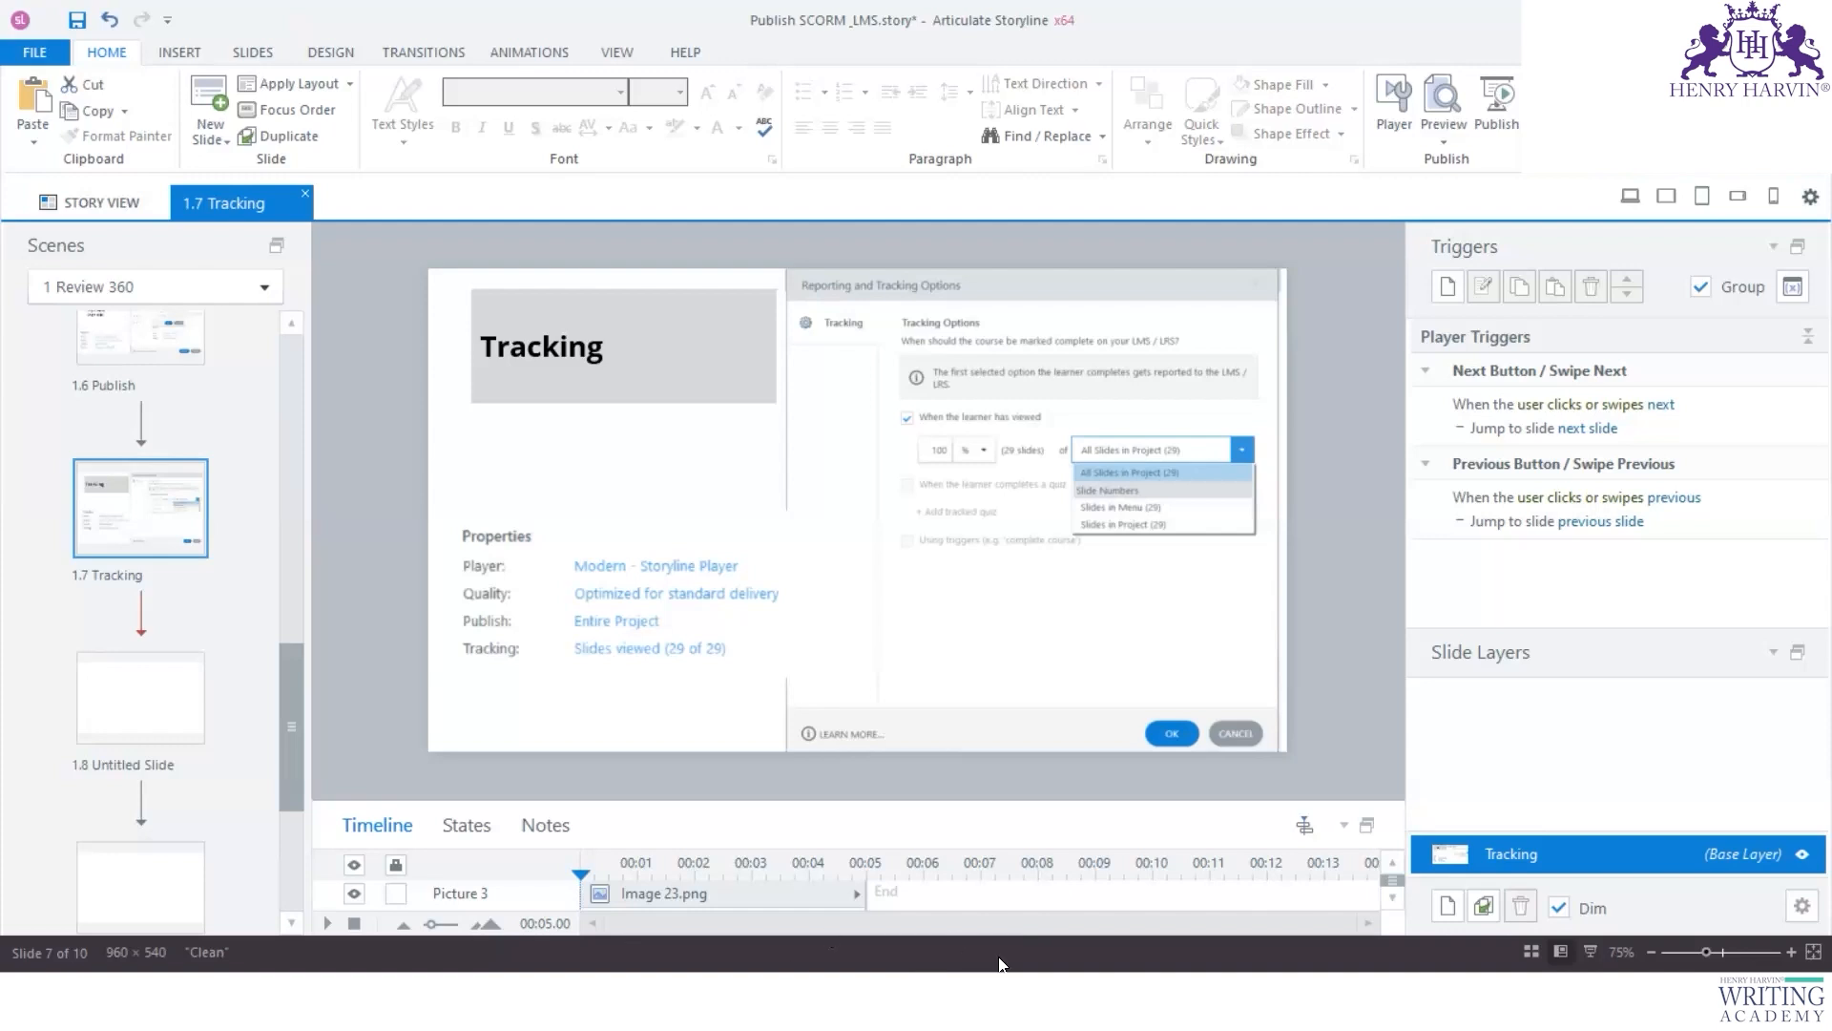
Step: Switch to the Untitled1 project and examine the tracking options in its Review 360 publish settings
click(1373, 928)
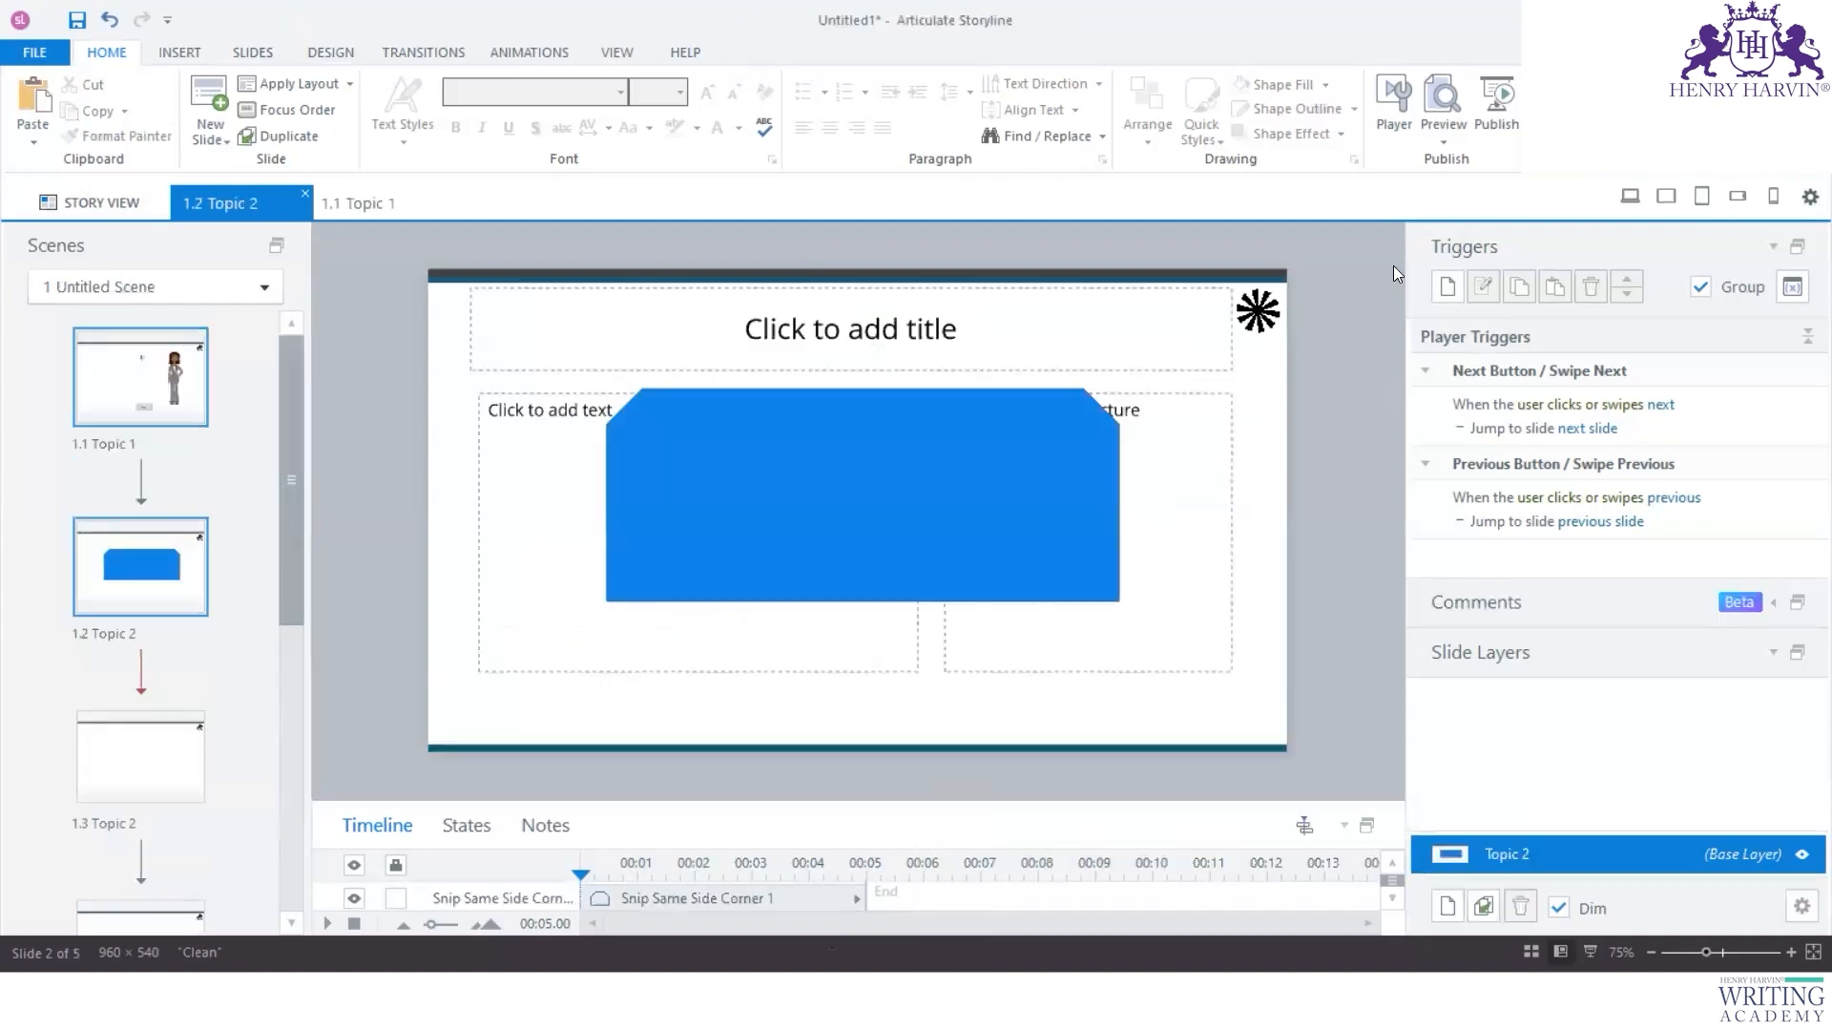
click(1485, 124)
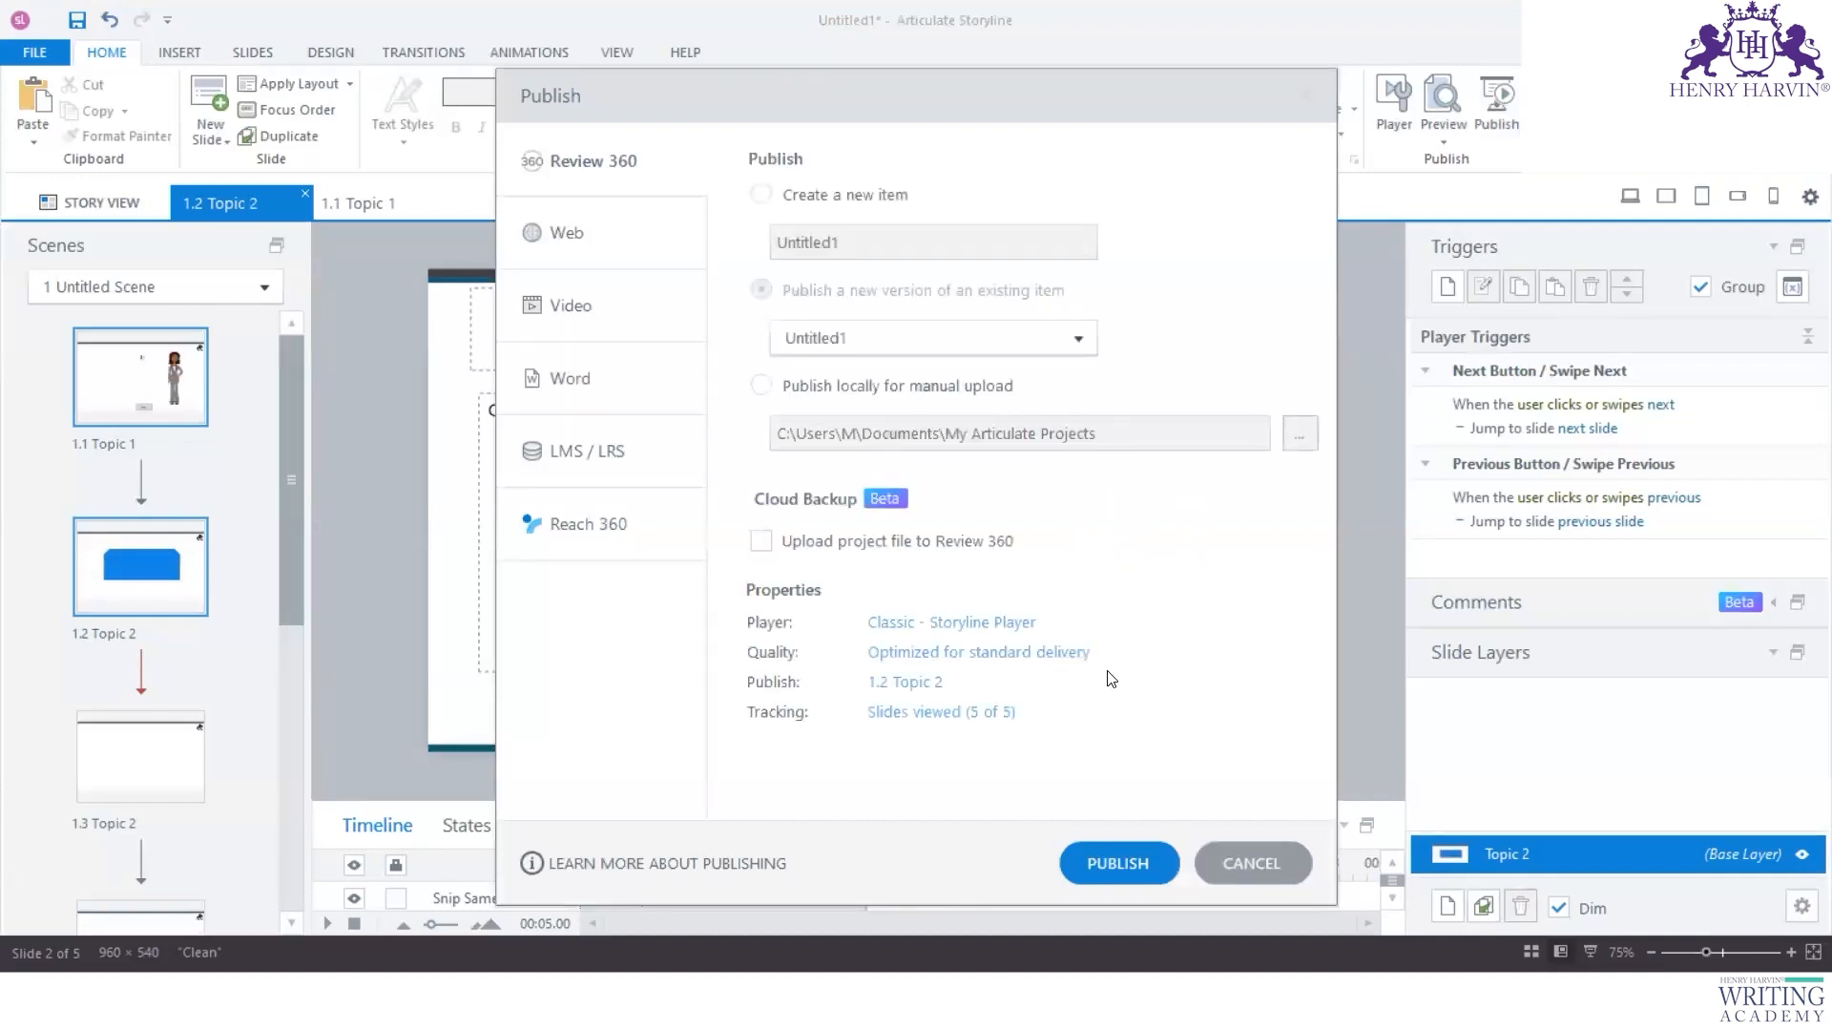
click(962, 723)
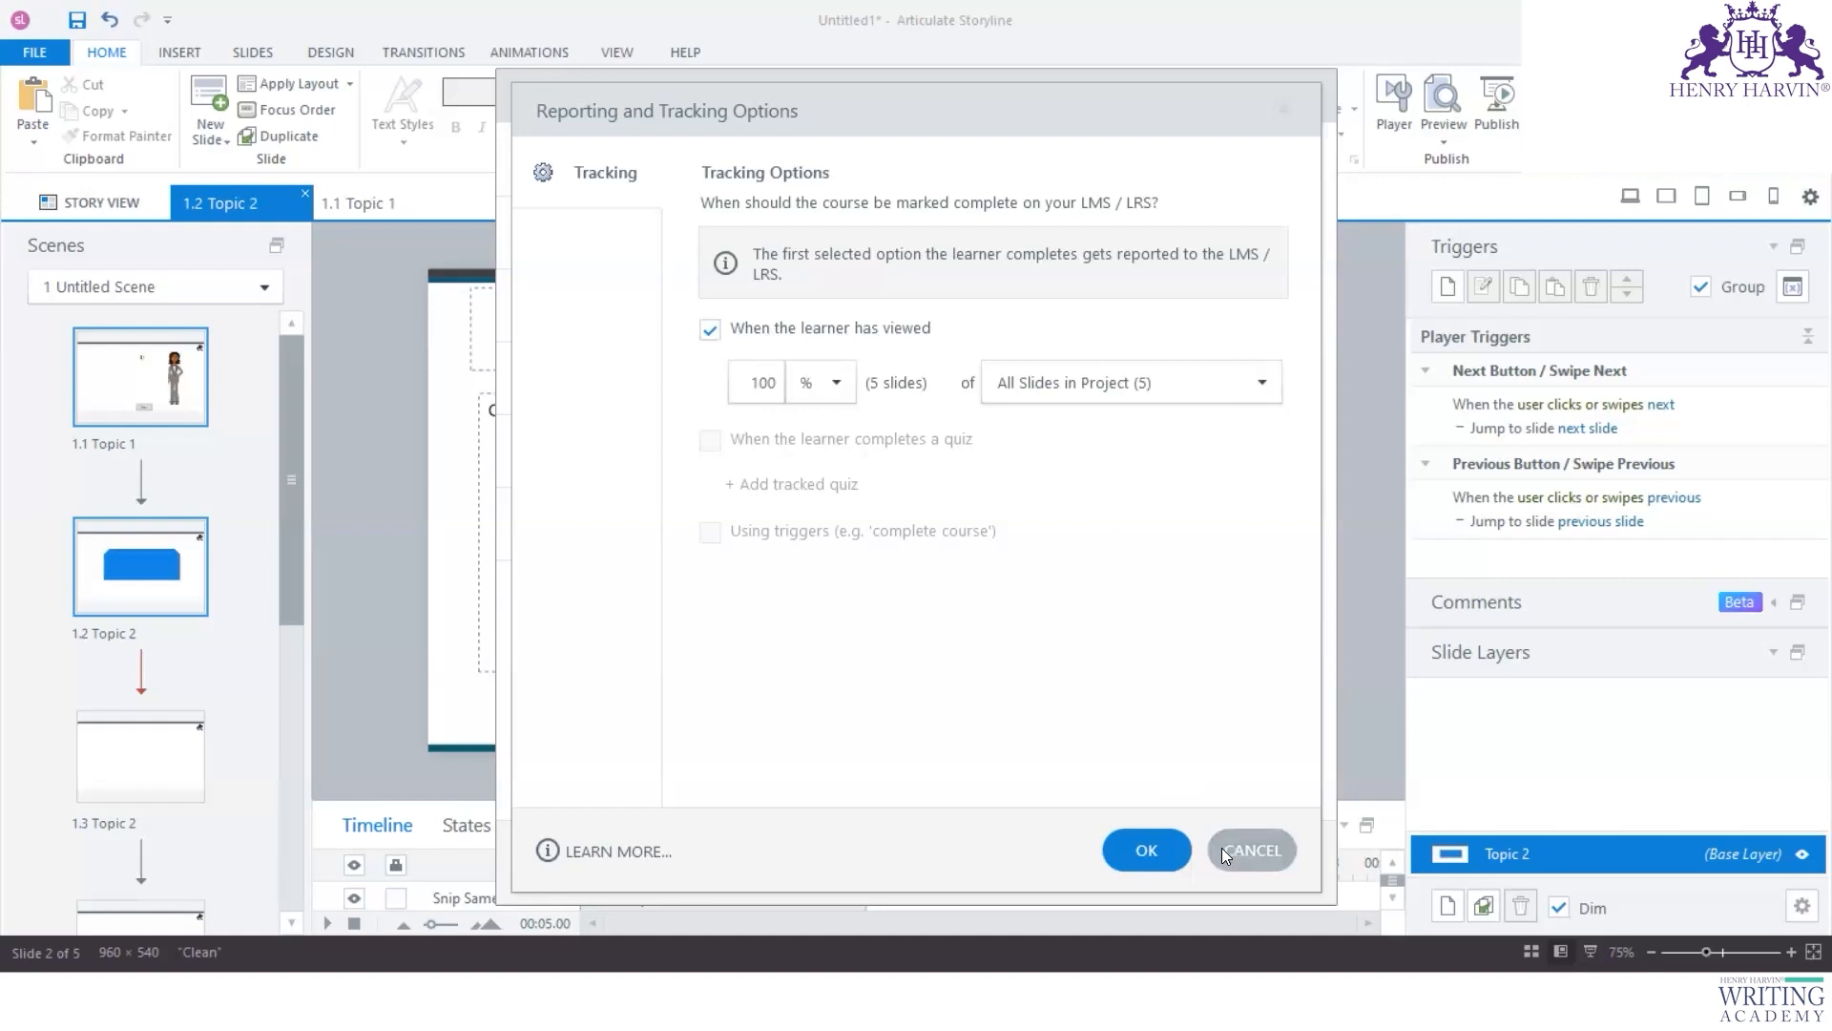
click(1253, 853)
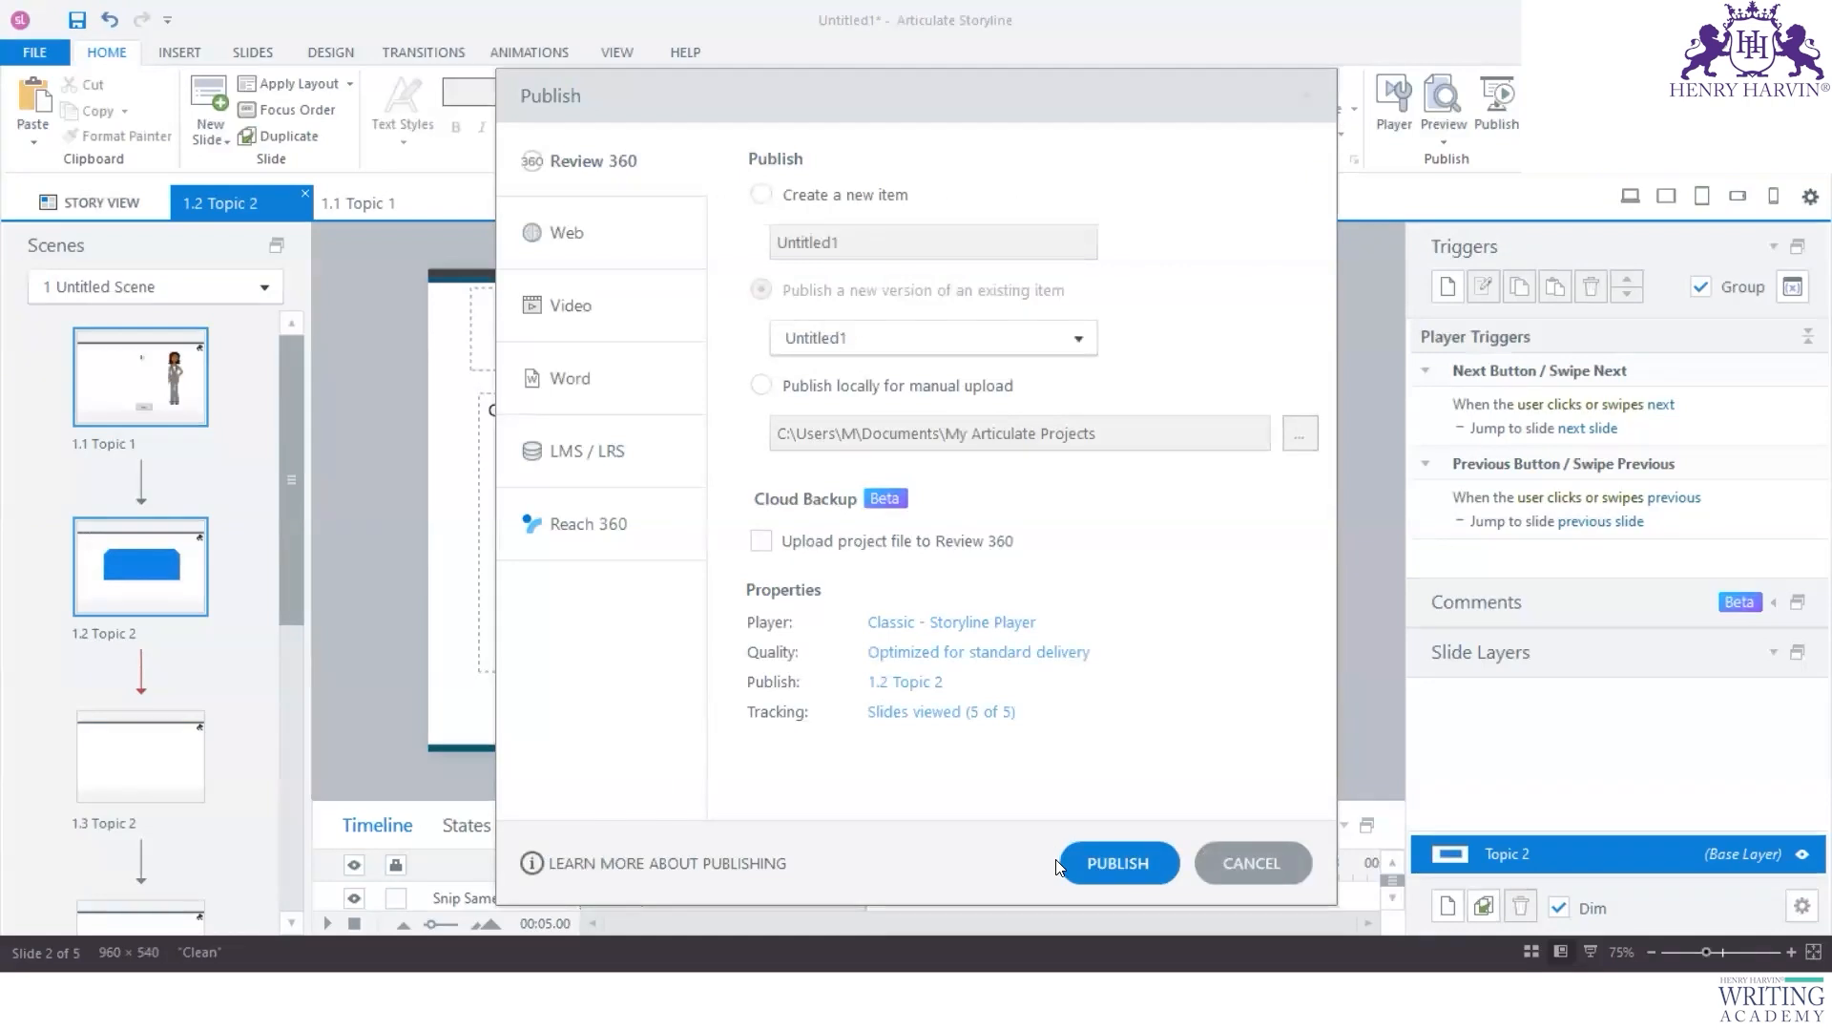
Step: Change the Untitled1 player style from the publish settings to Modern, and leave the publish settings without publishing
click(909, 626)
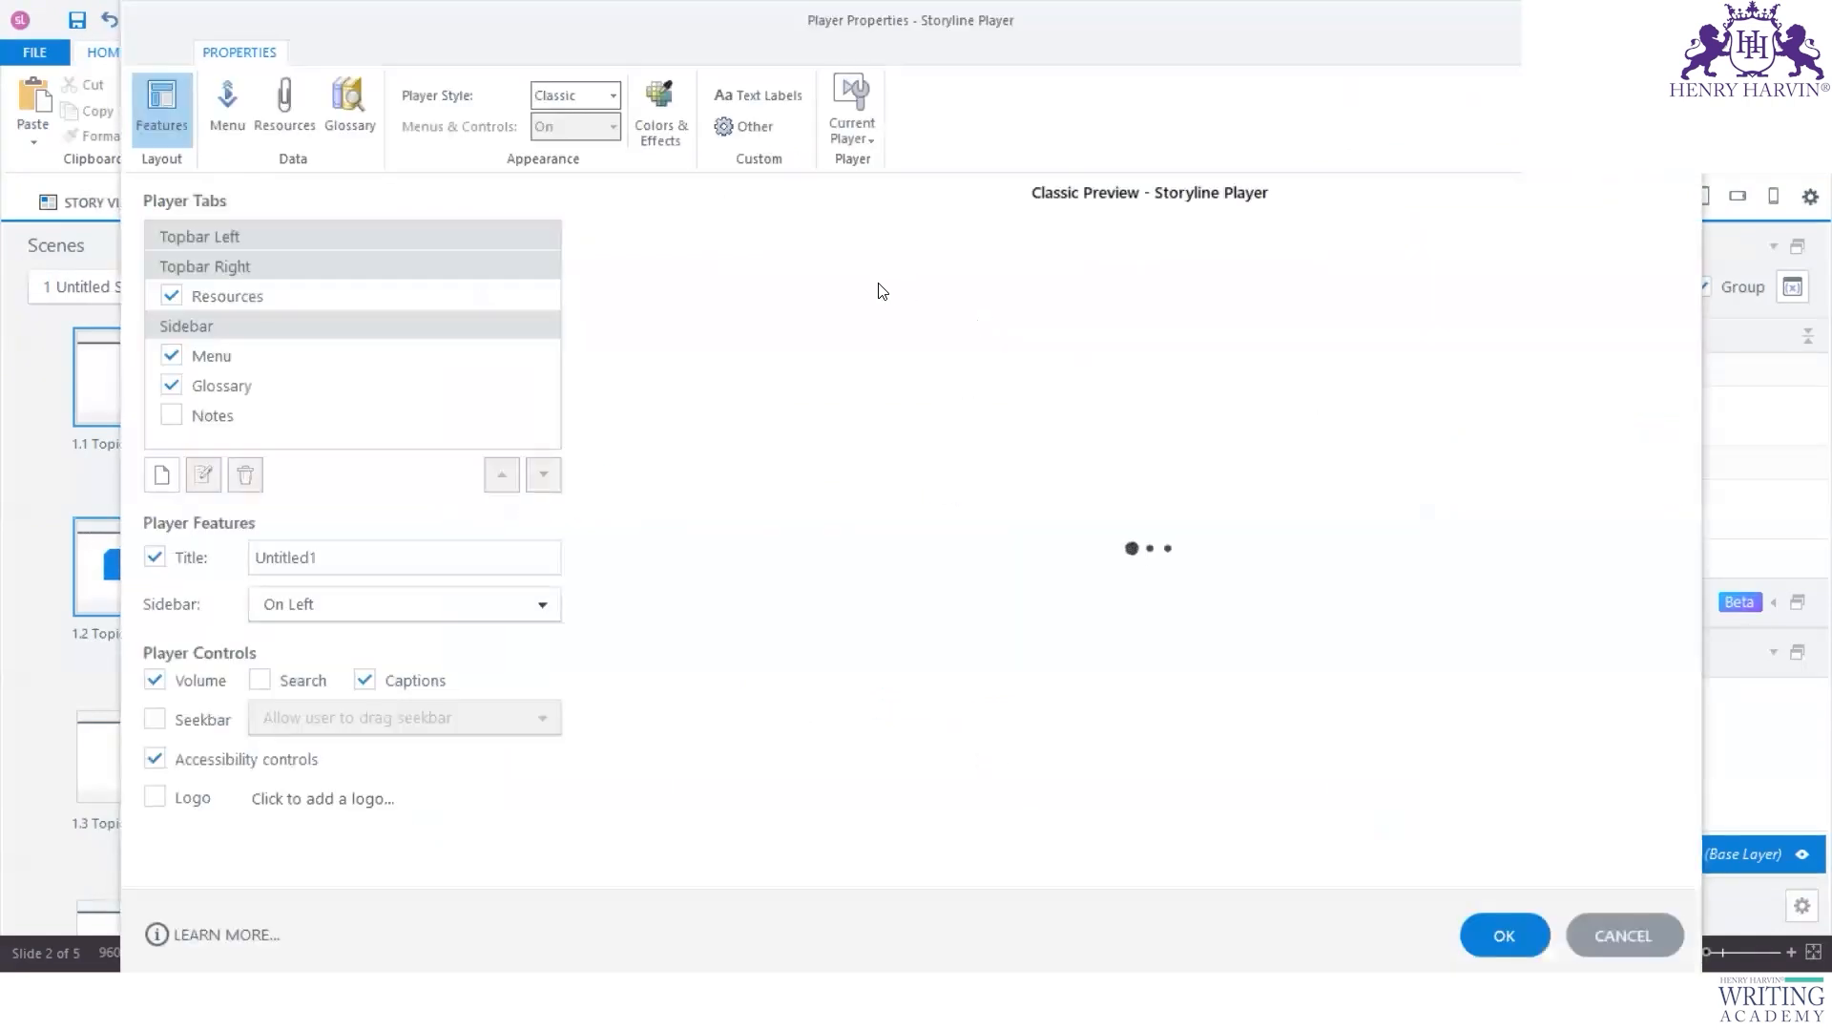
click(613, 95)
click(584, 134)
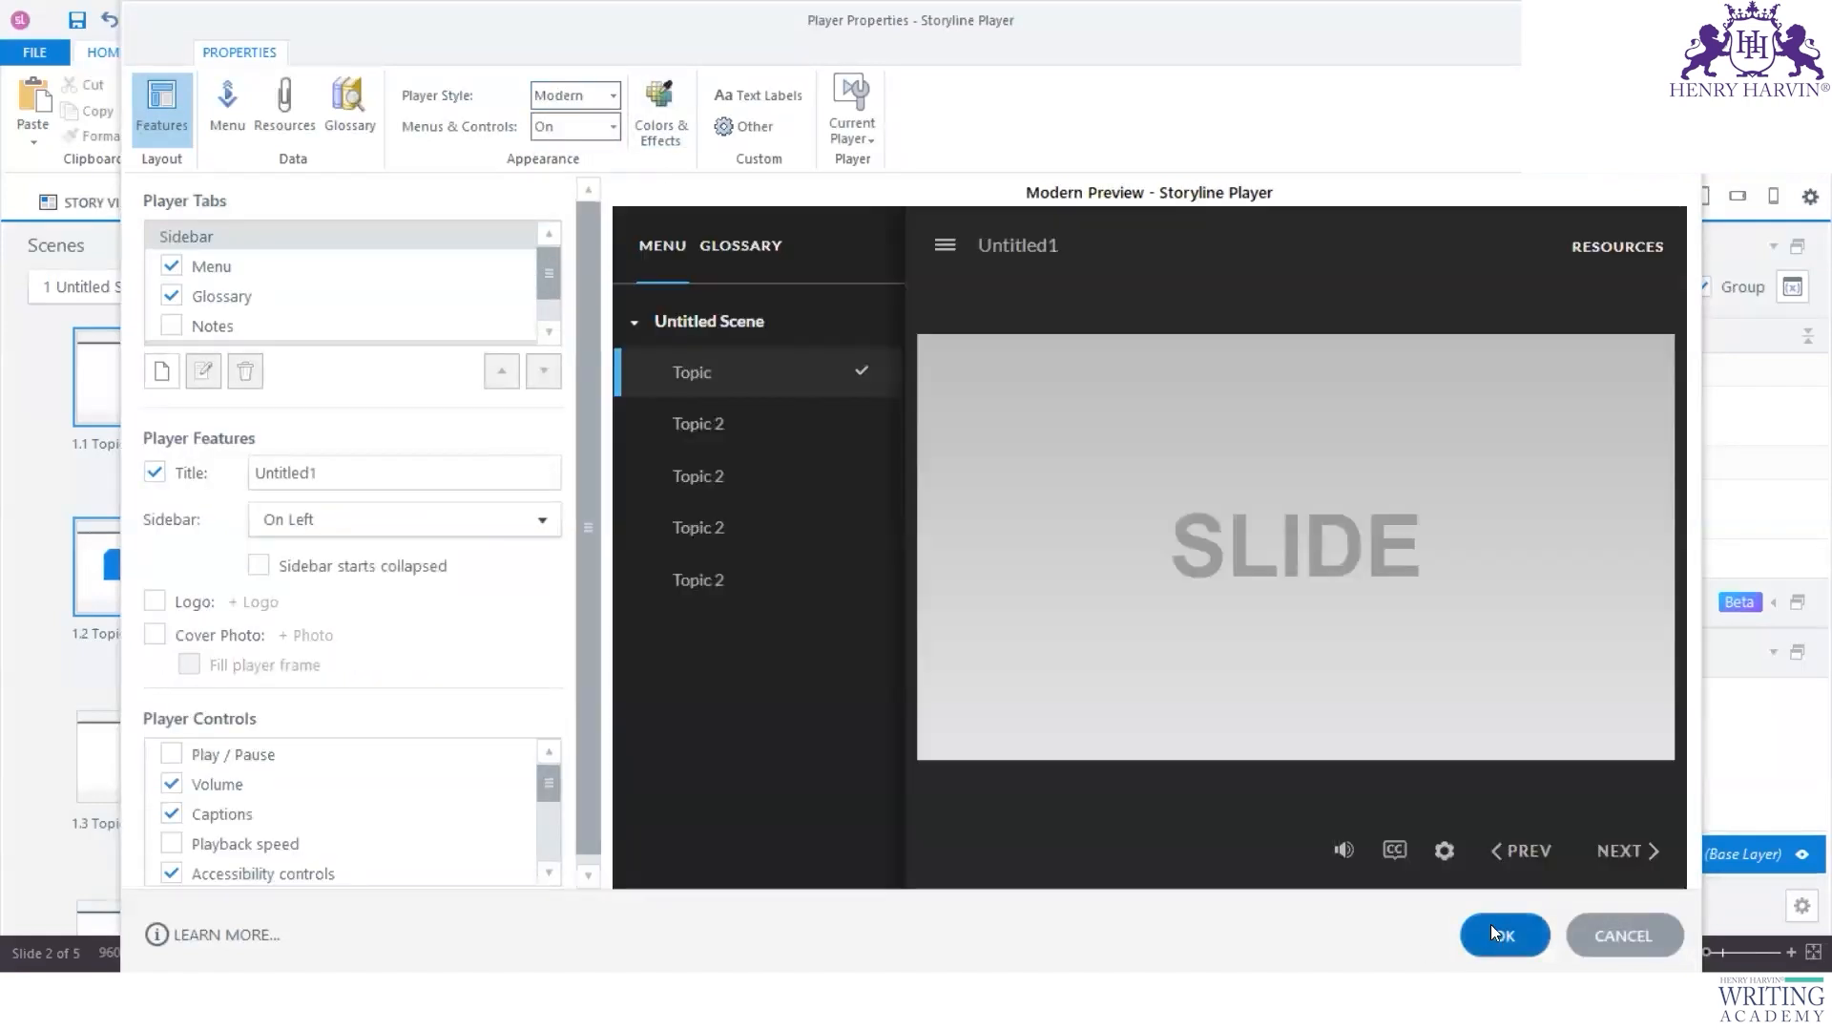
click(1492, 933)
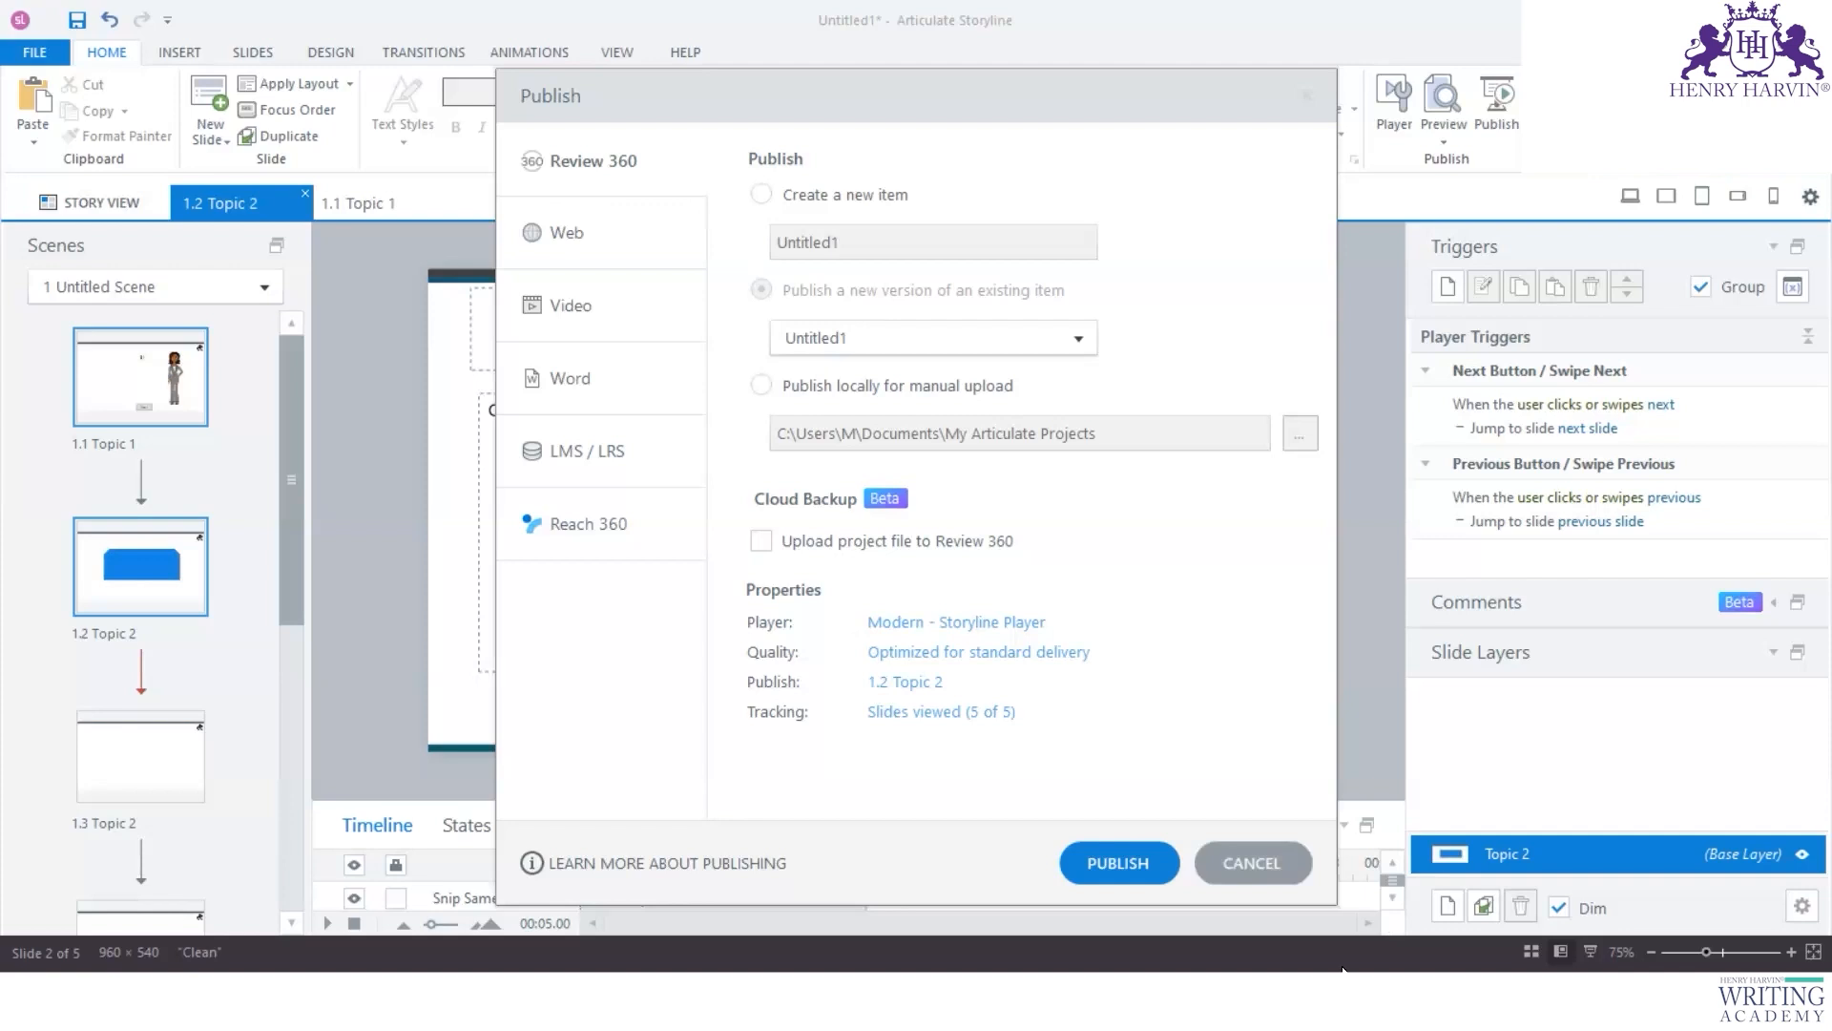
click(1253, 865)
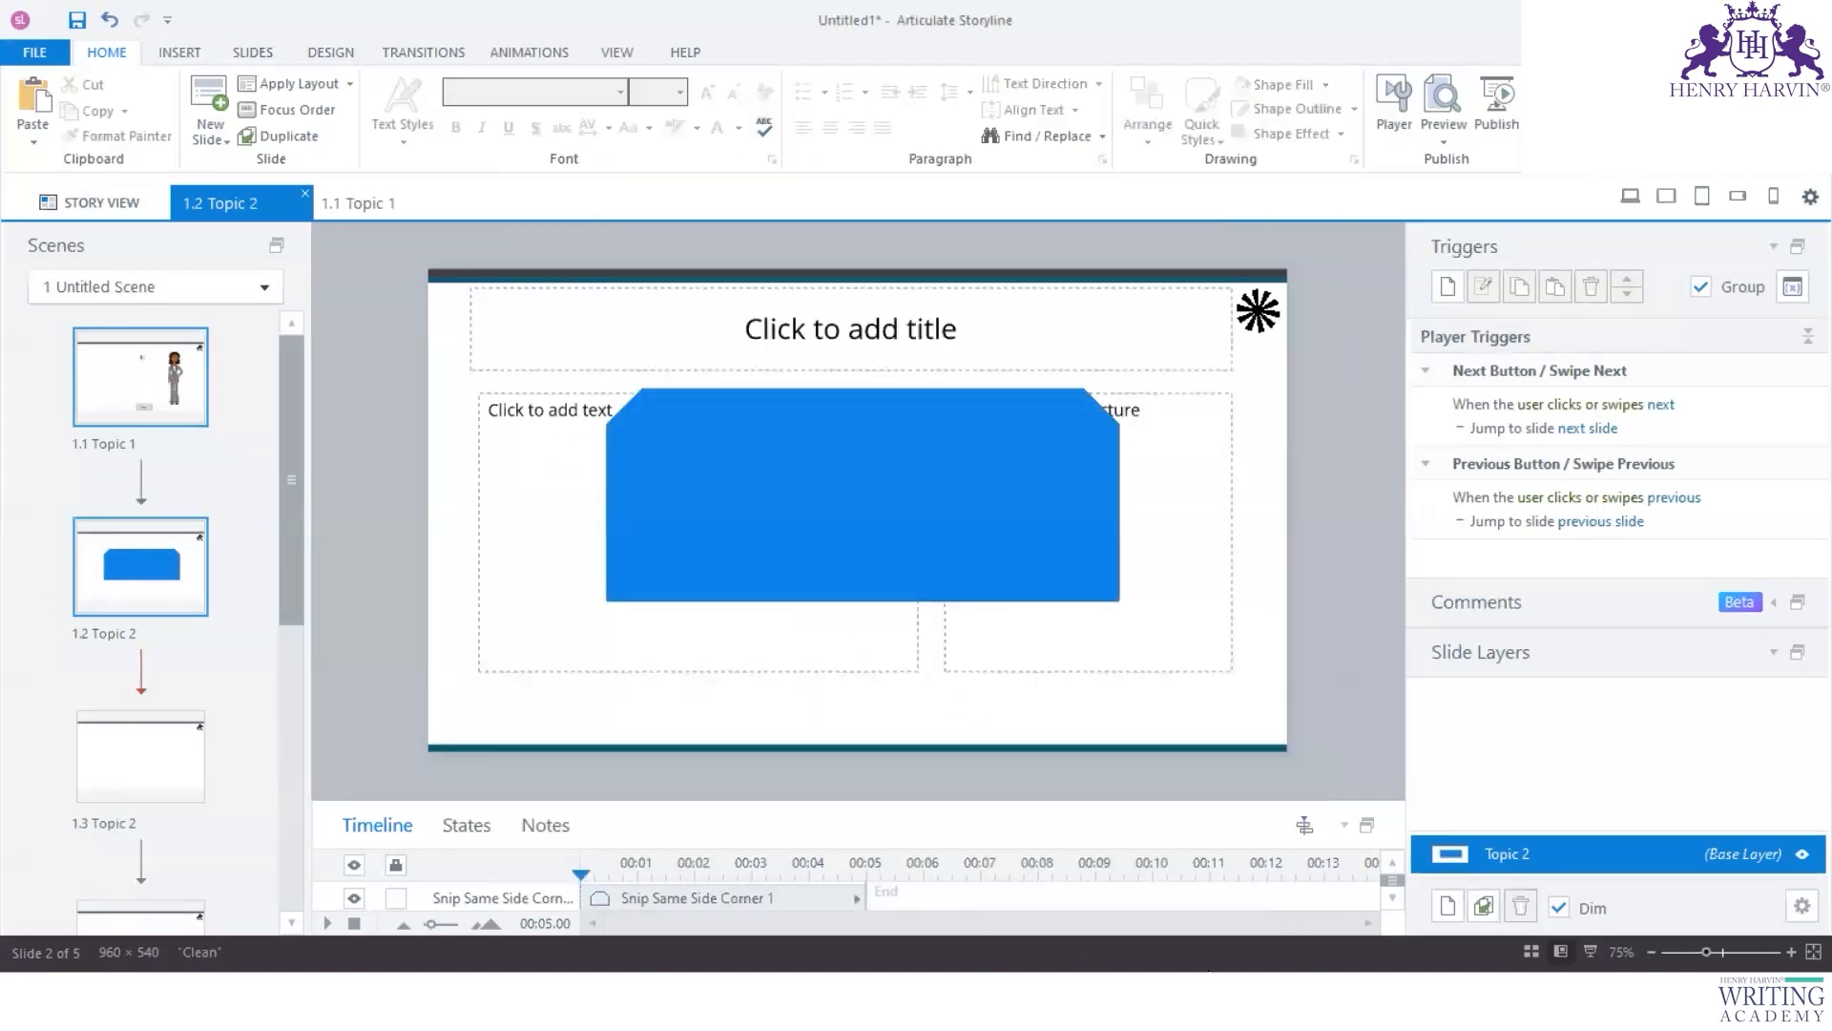
Step: Switch to the Publish SCORM_LMS.story project and open slide 2.1 Publish - Web from the Web scene in Story View
mouse_move(1204, 965)
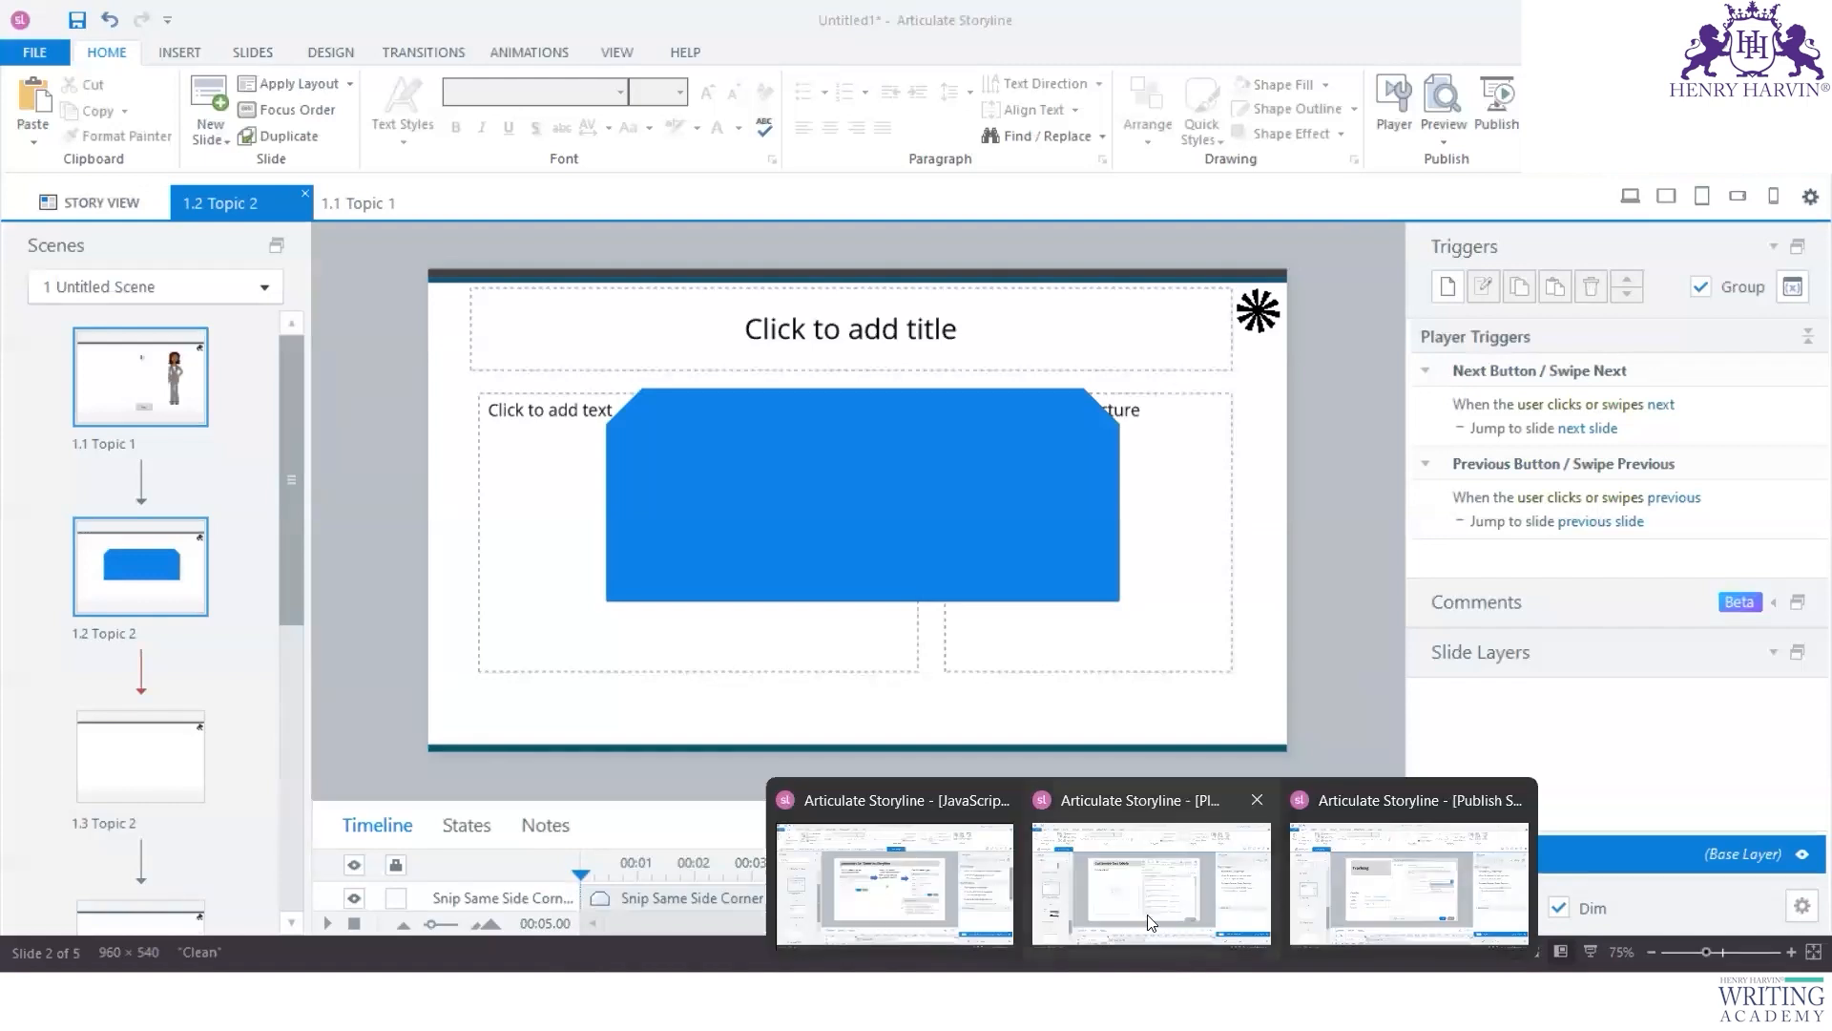
click(1408, 883)
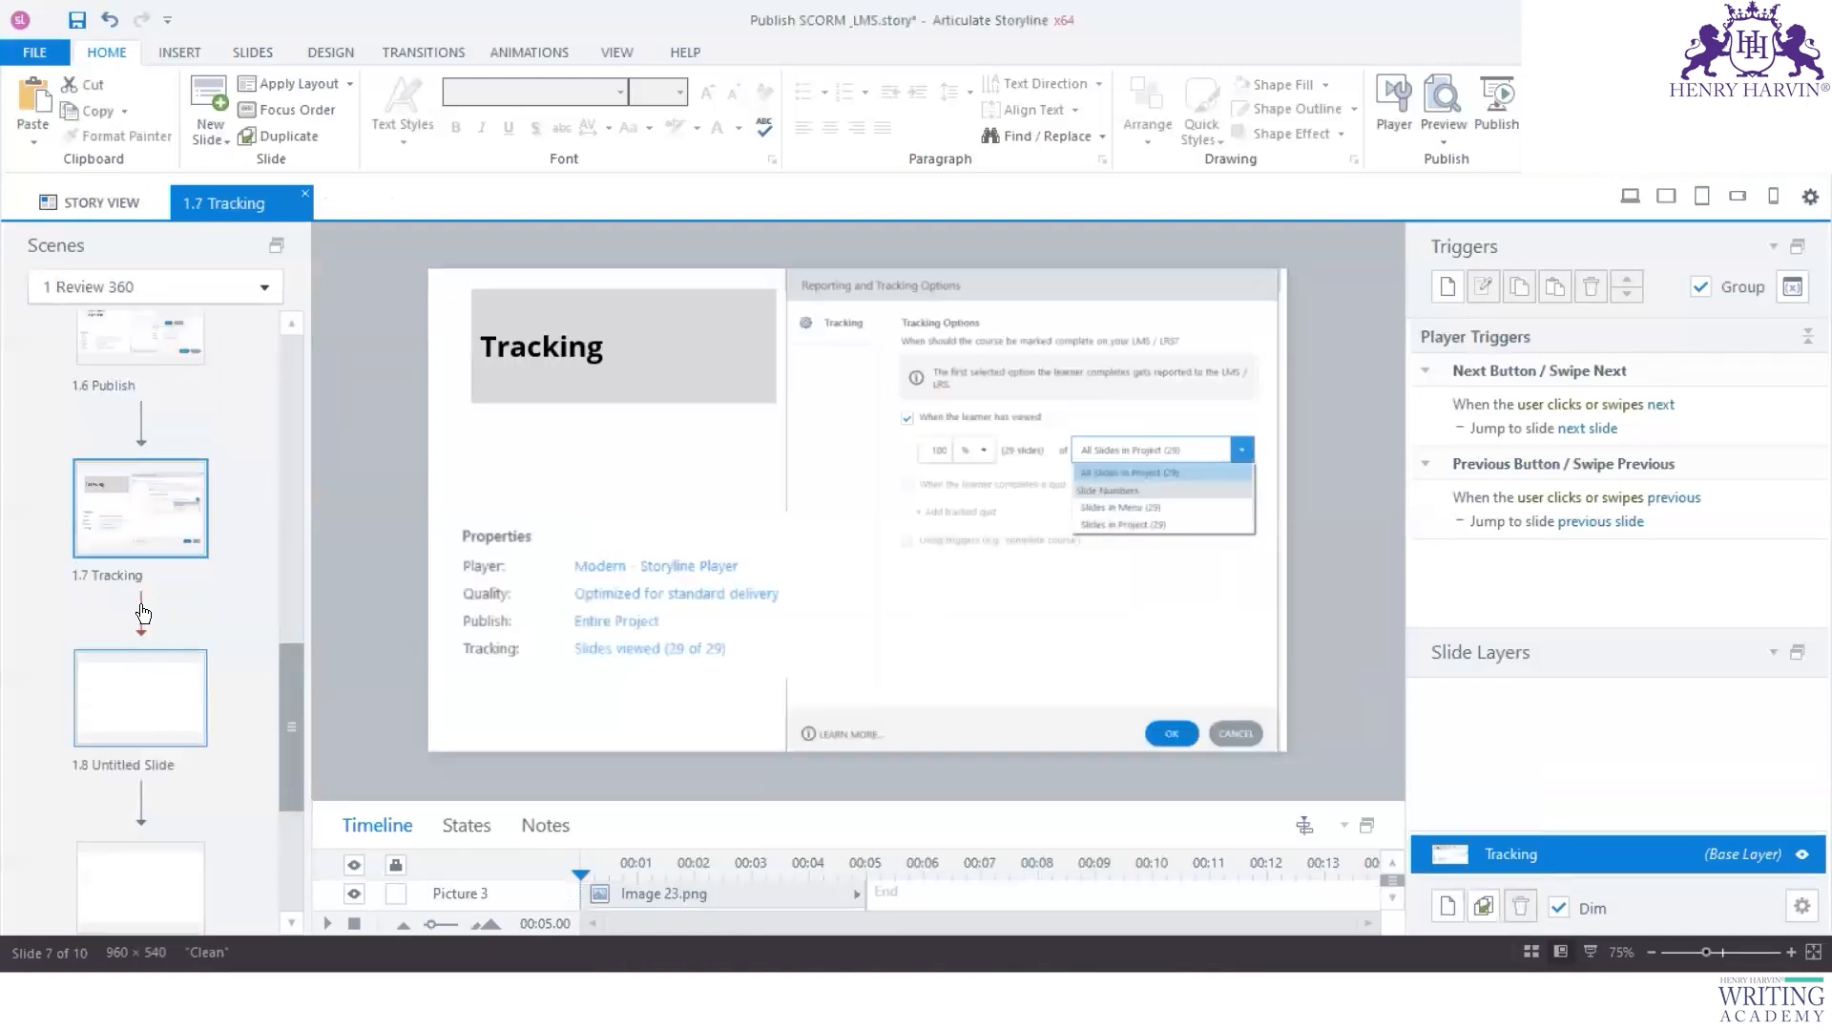
click(109, 203)
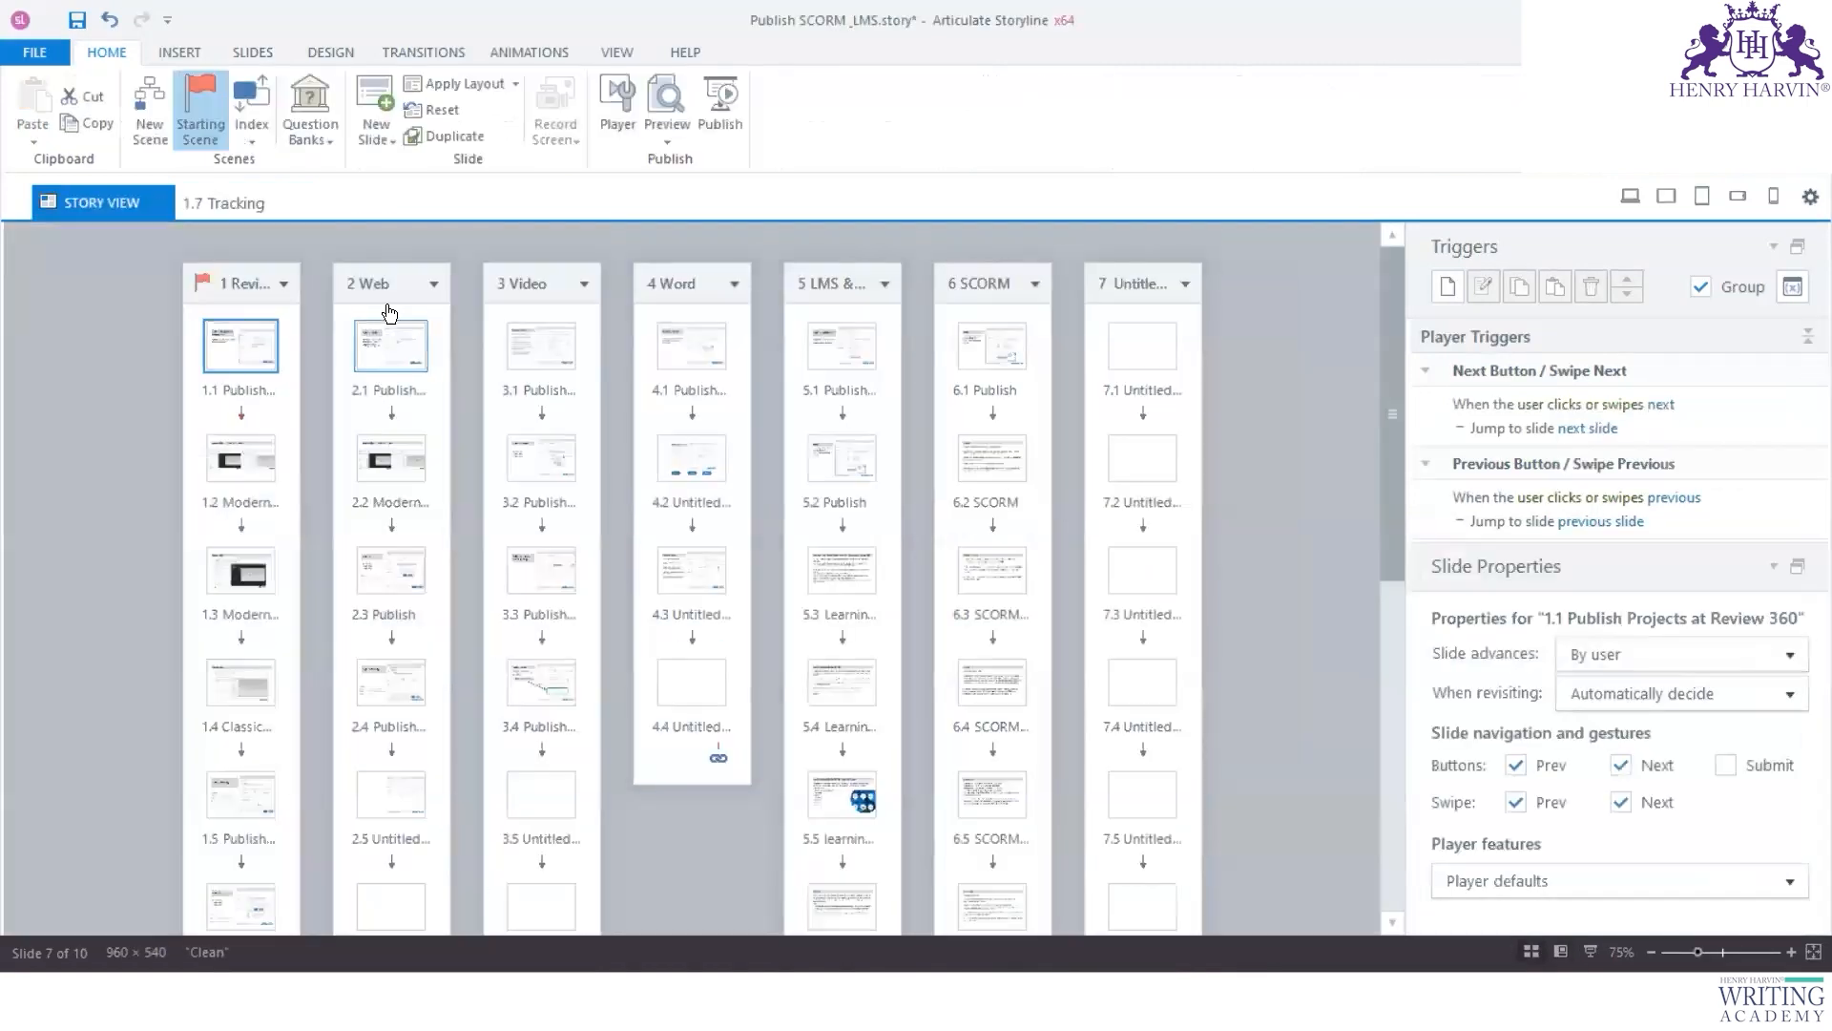
click(379, 351)
double_click(379, 351)
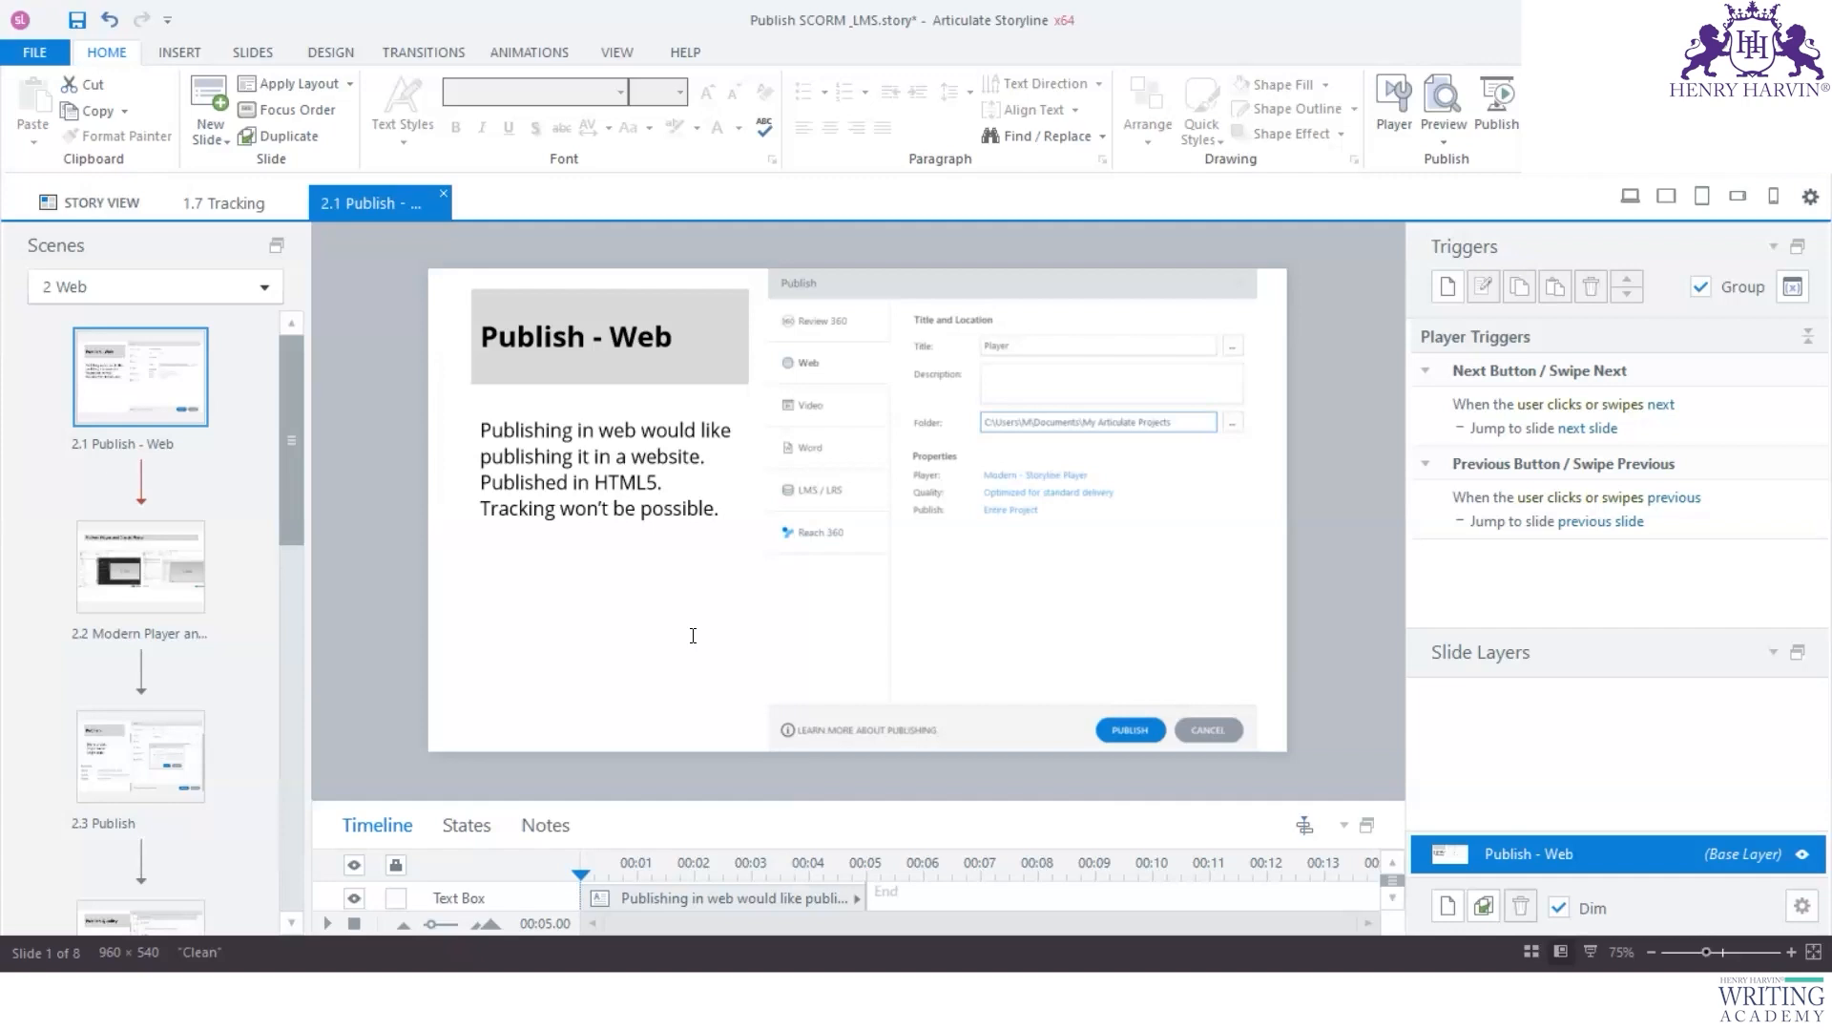
Step: Review the Web scene's slides on modern and classic players, publish scope and publish quality
click(141, 568)
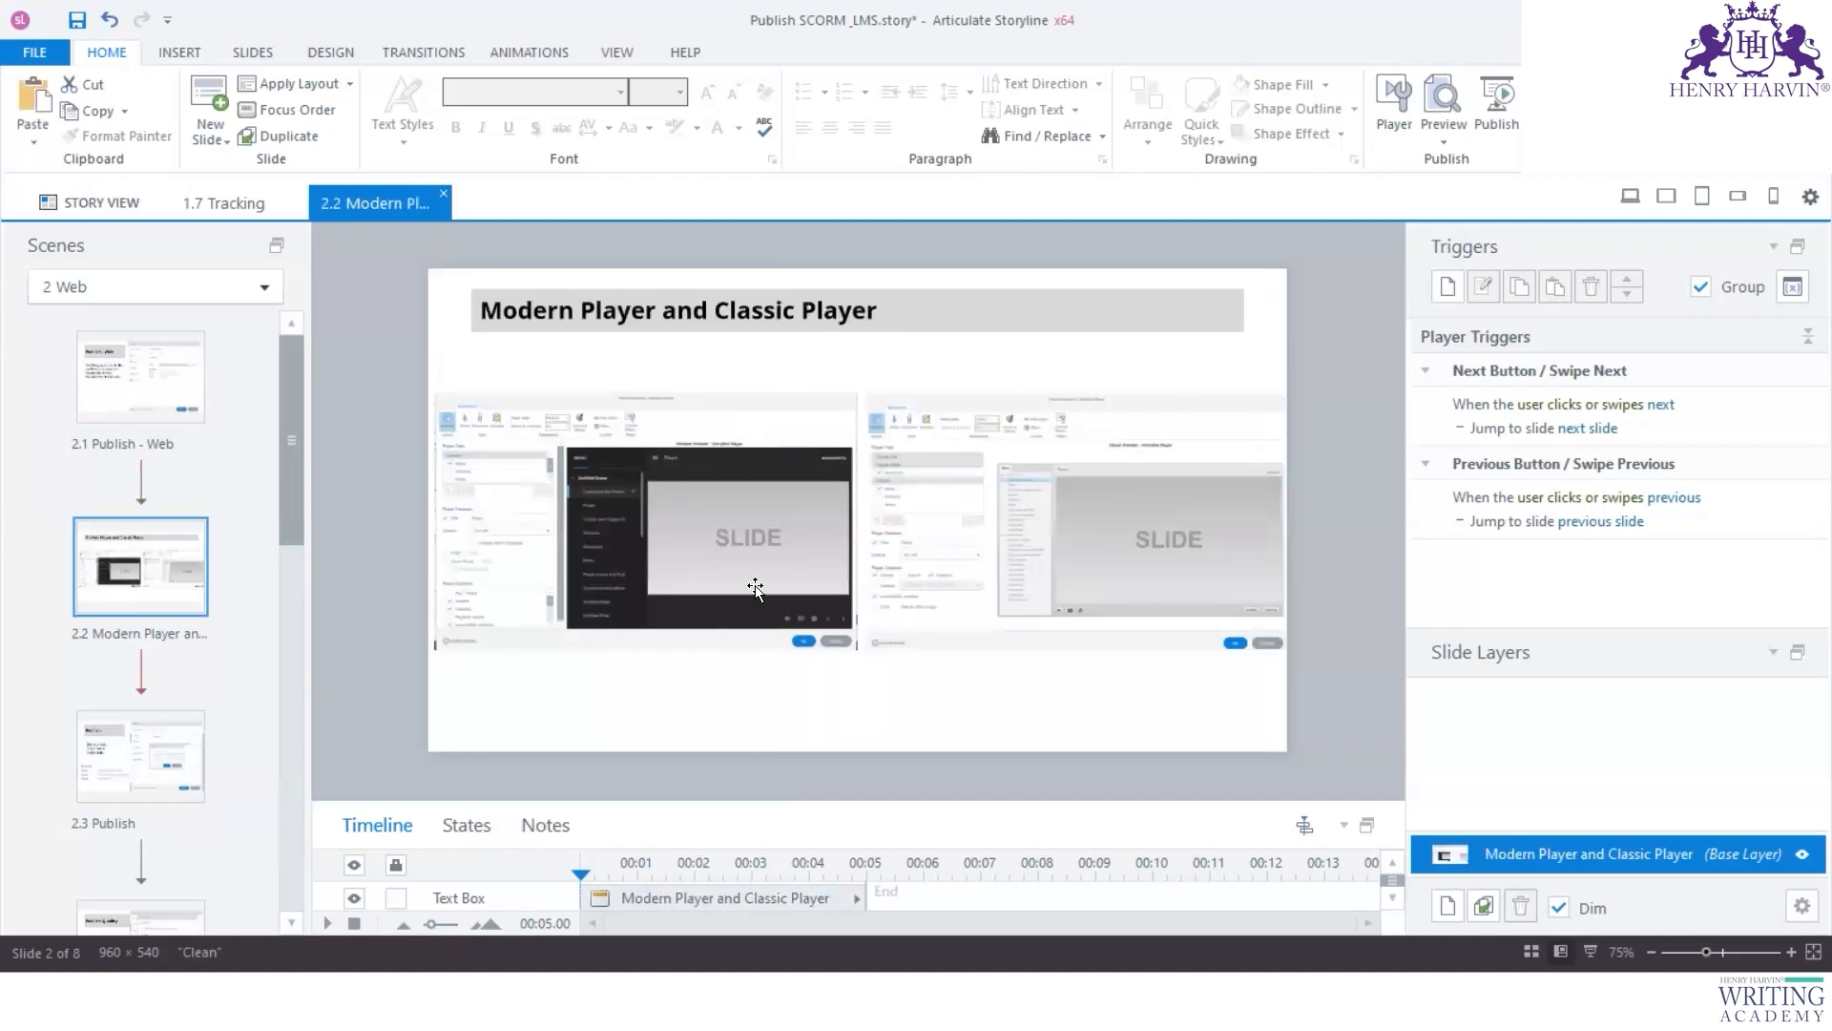
click(150, 790)
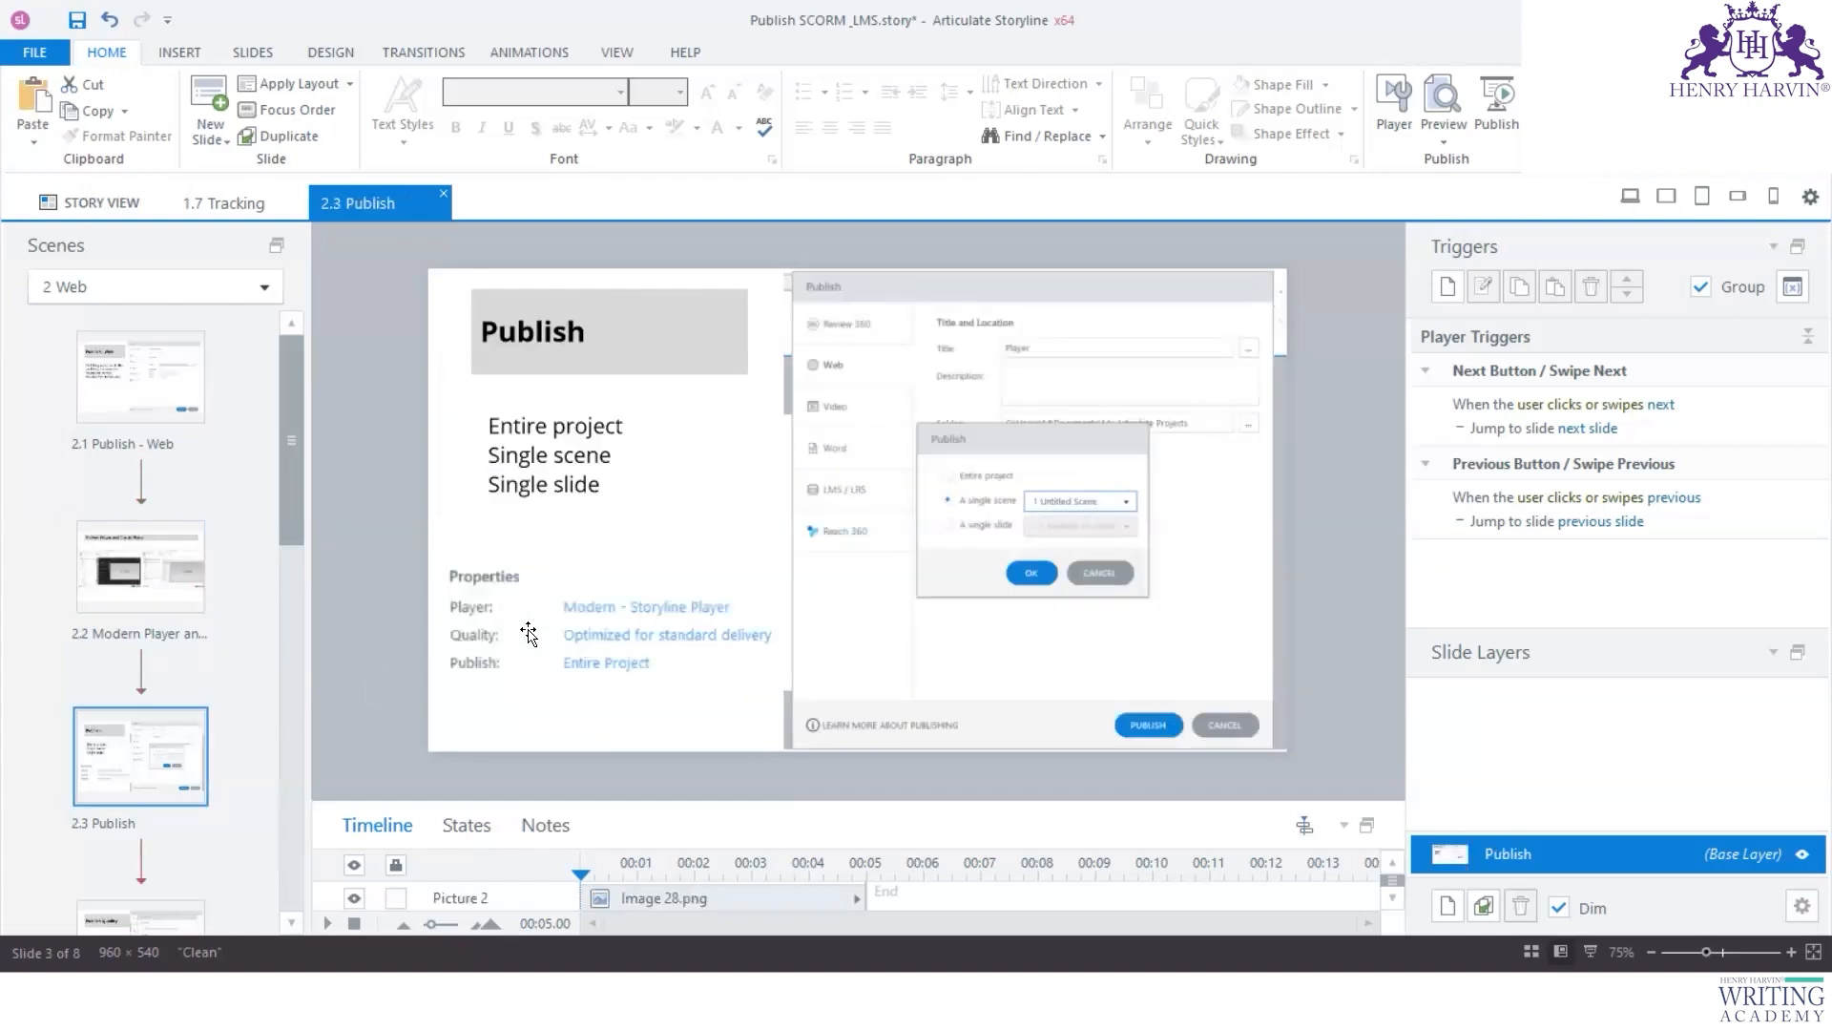
scroll(114, 754, down, 5)
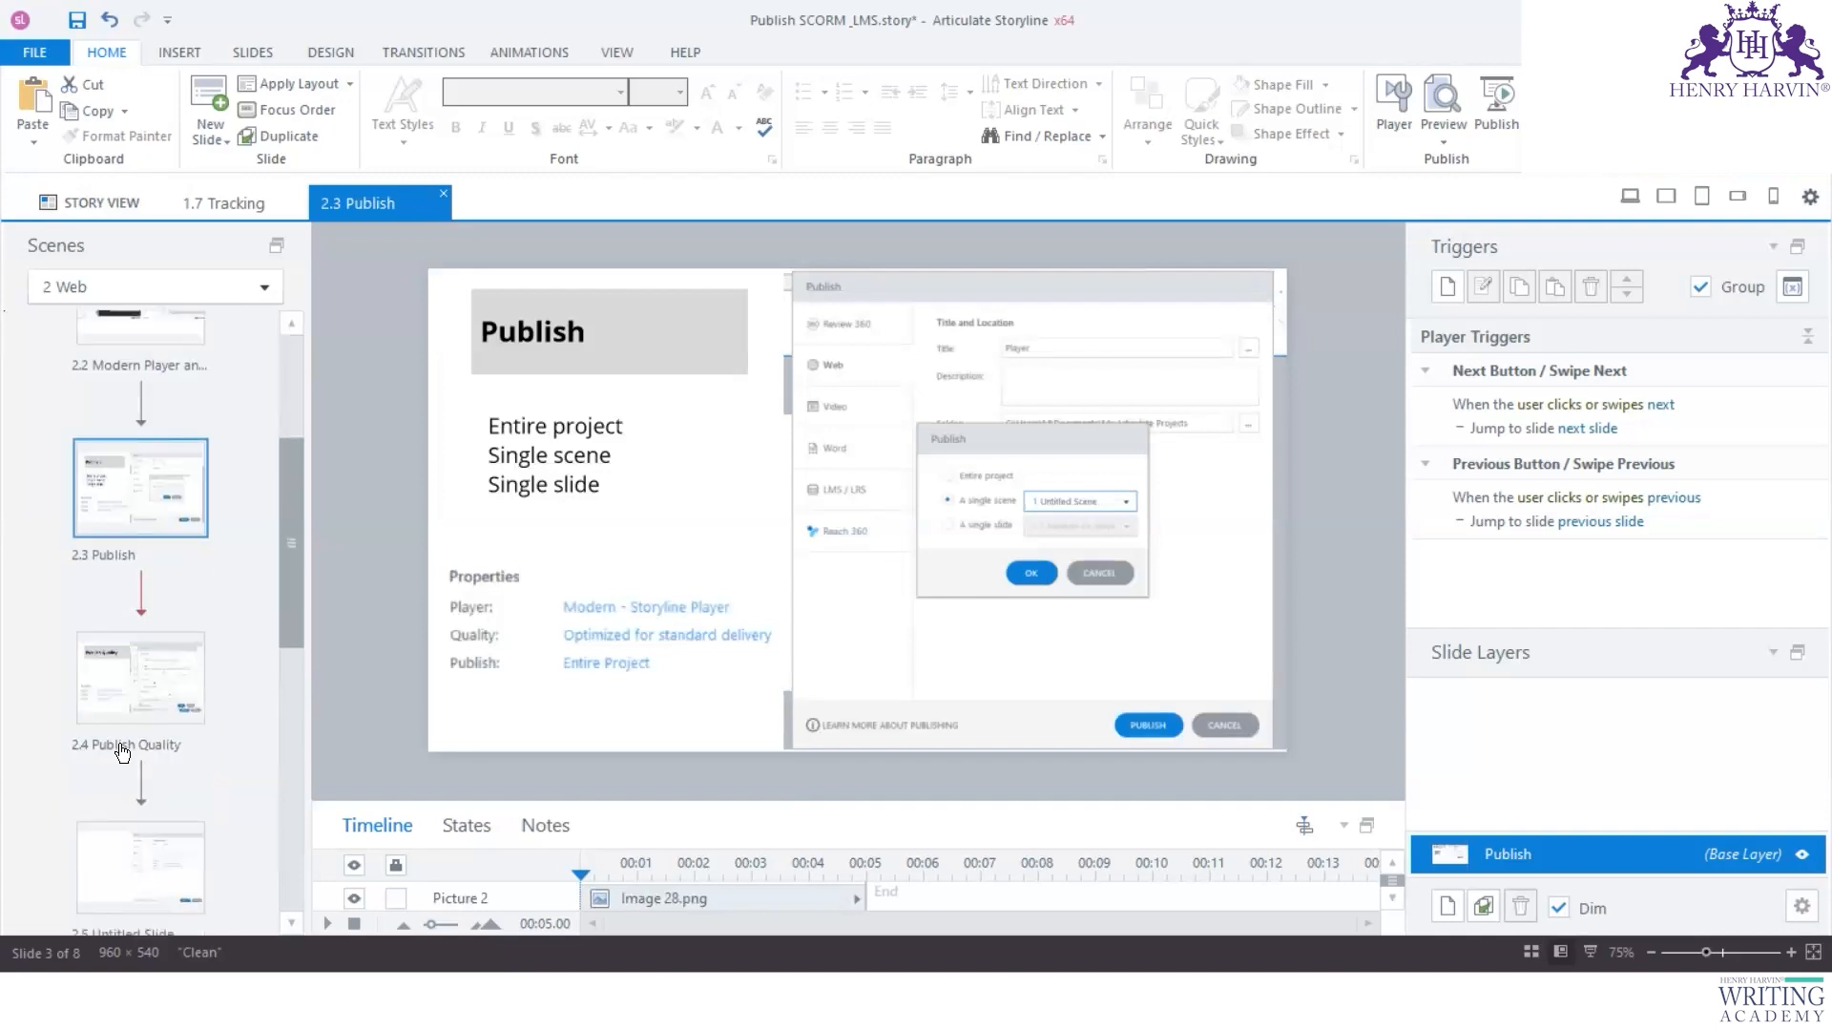
click(141, 535)
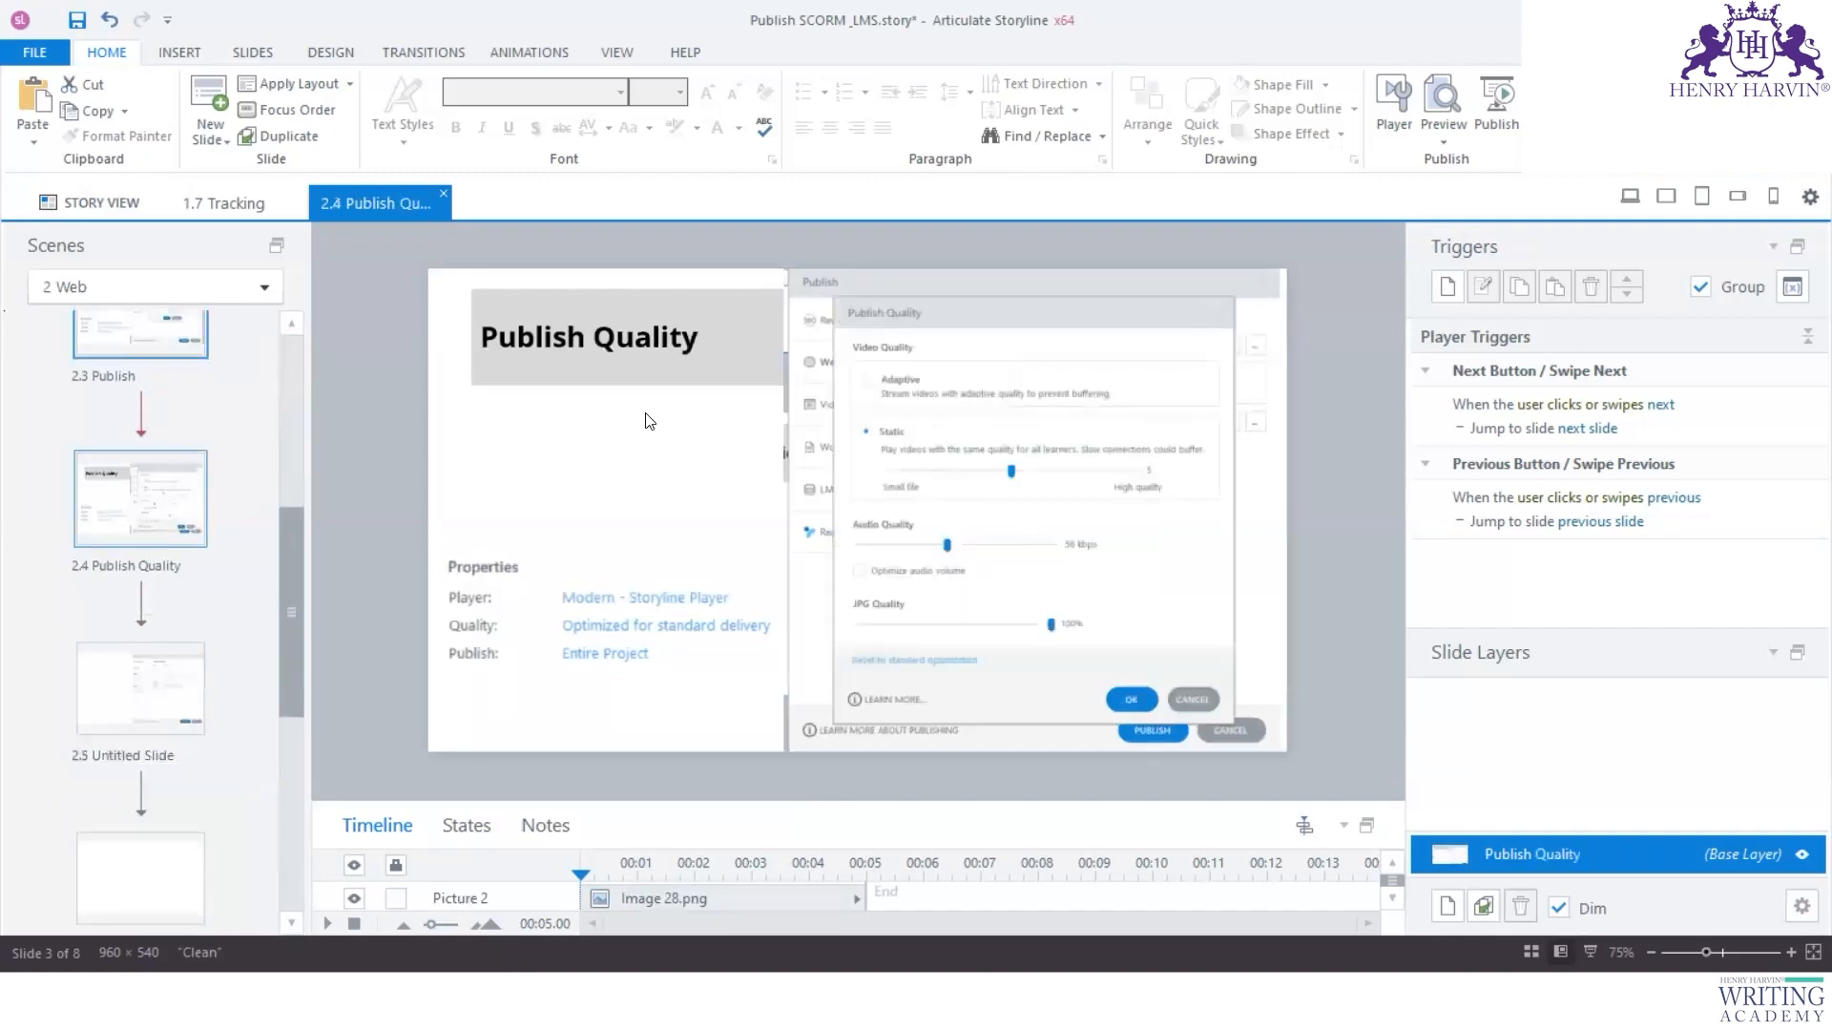
Step: Open the Web publish settings and examine the player properties and publish quality options without changing them
click(1498, 116)
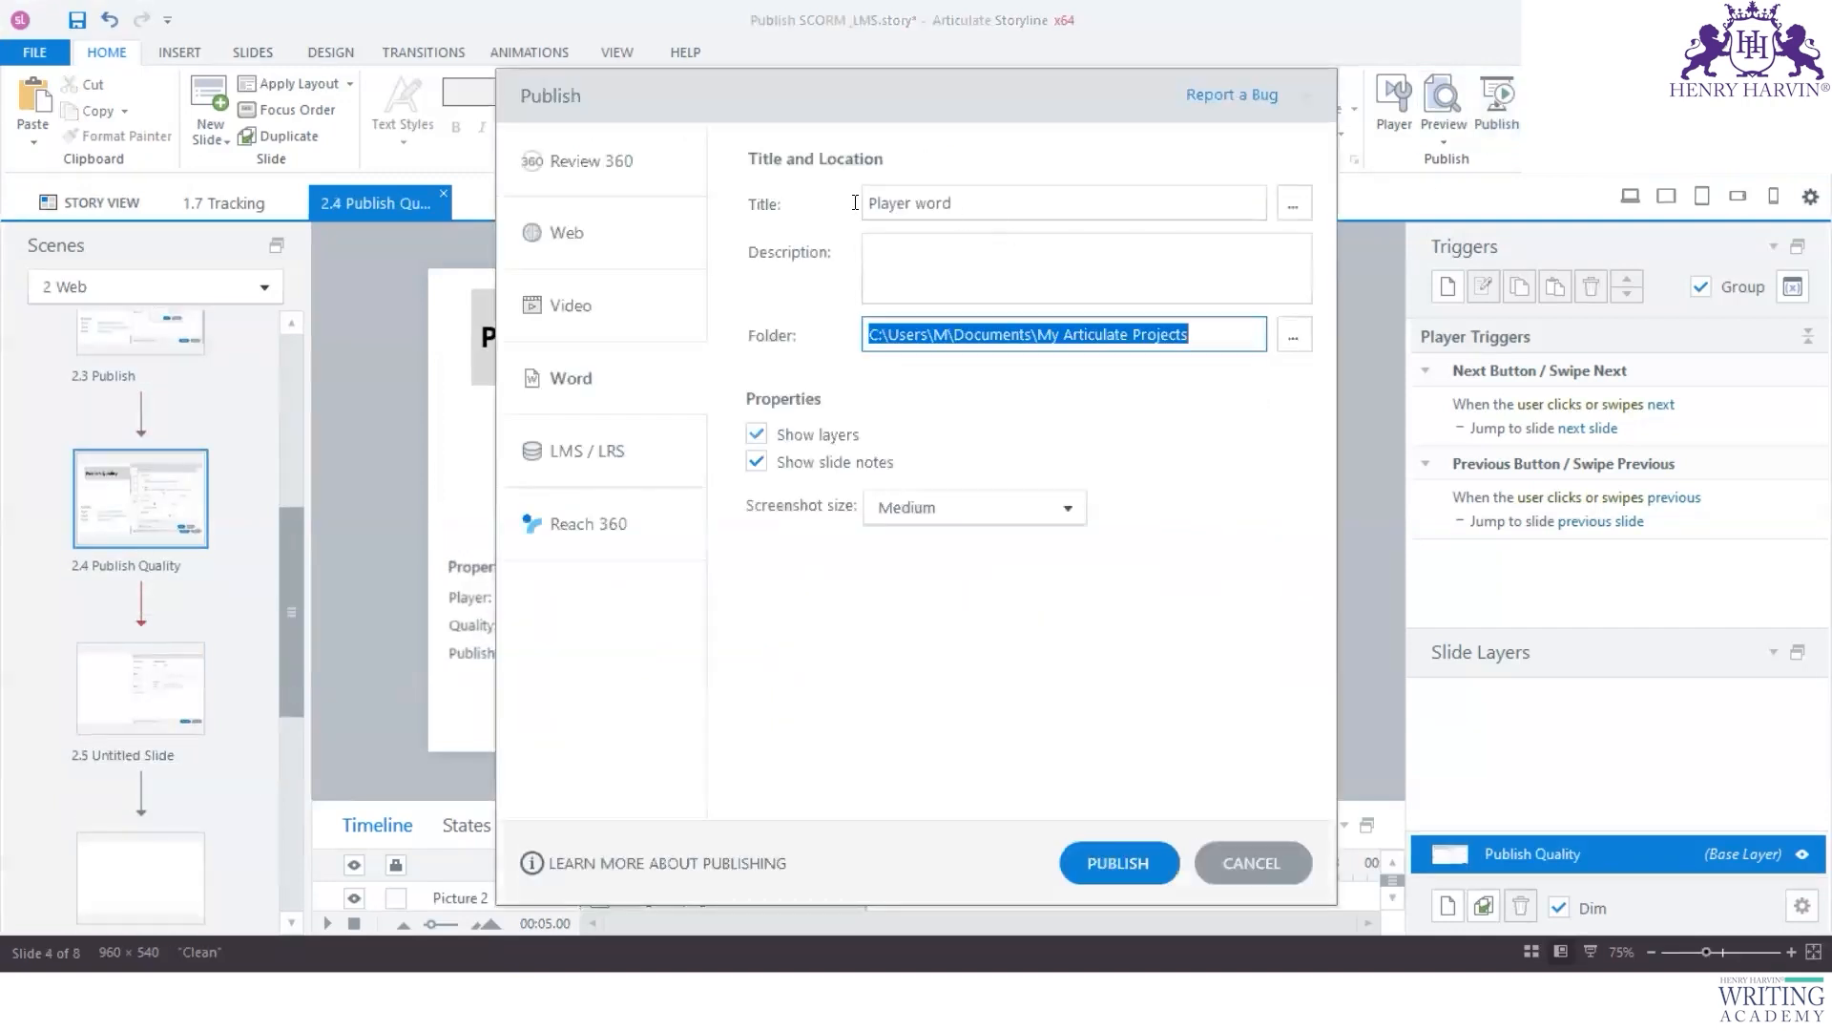
click(607, 241)
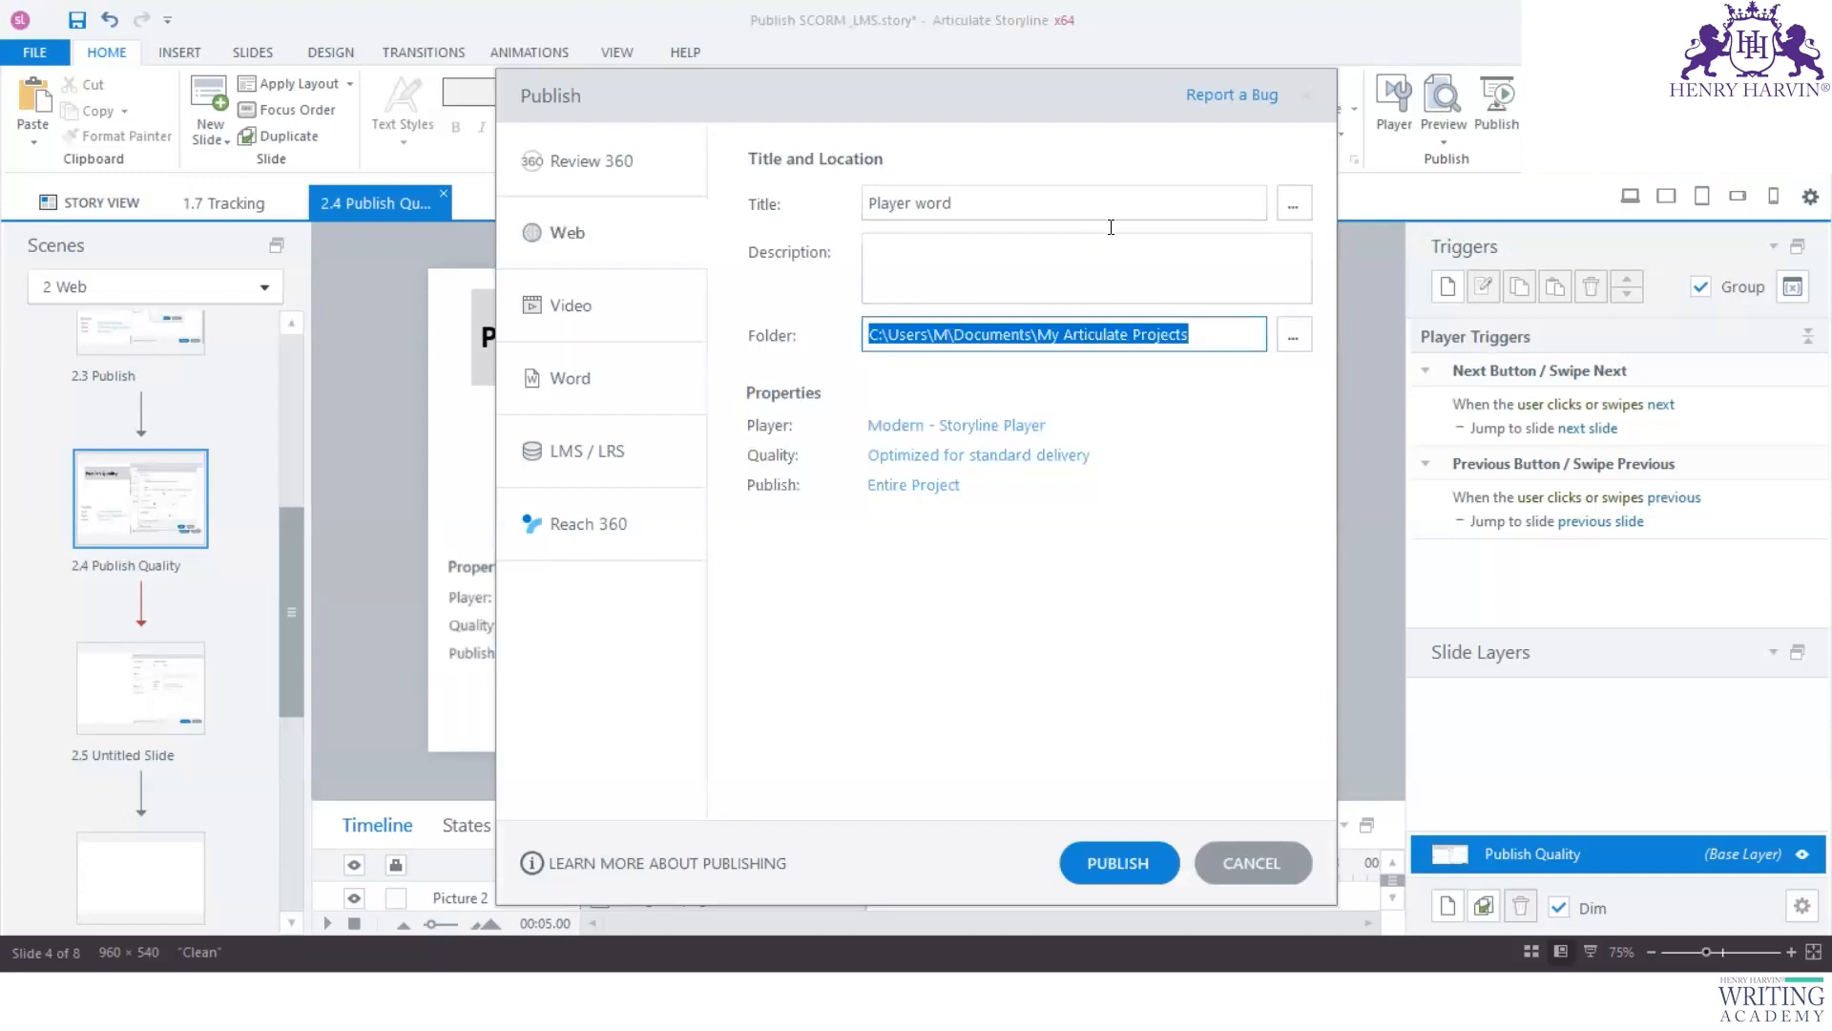
click(1017, 426)
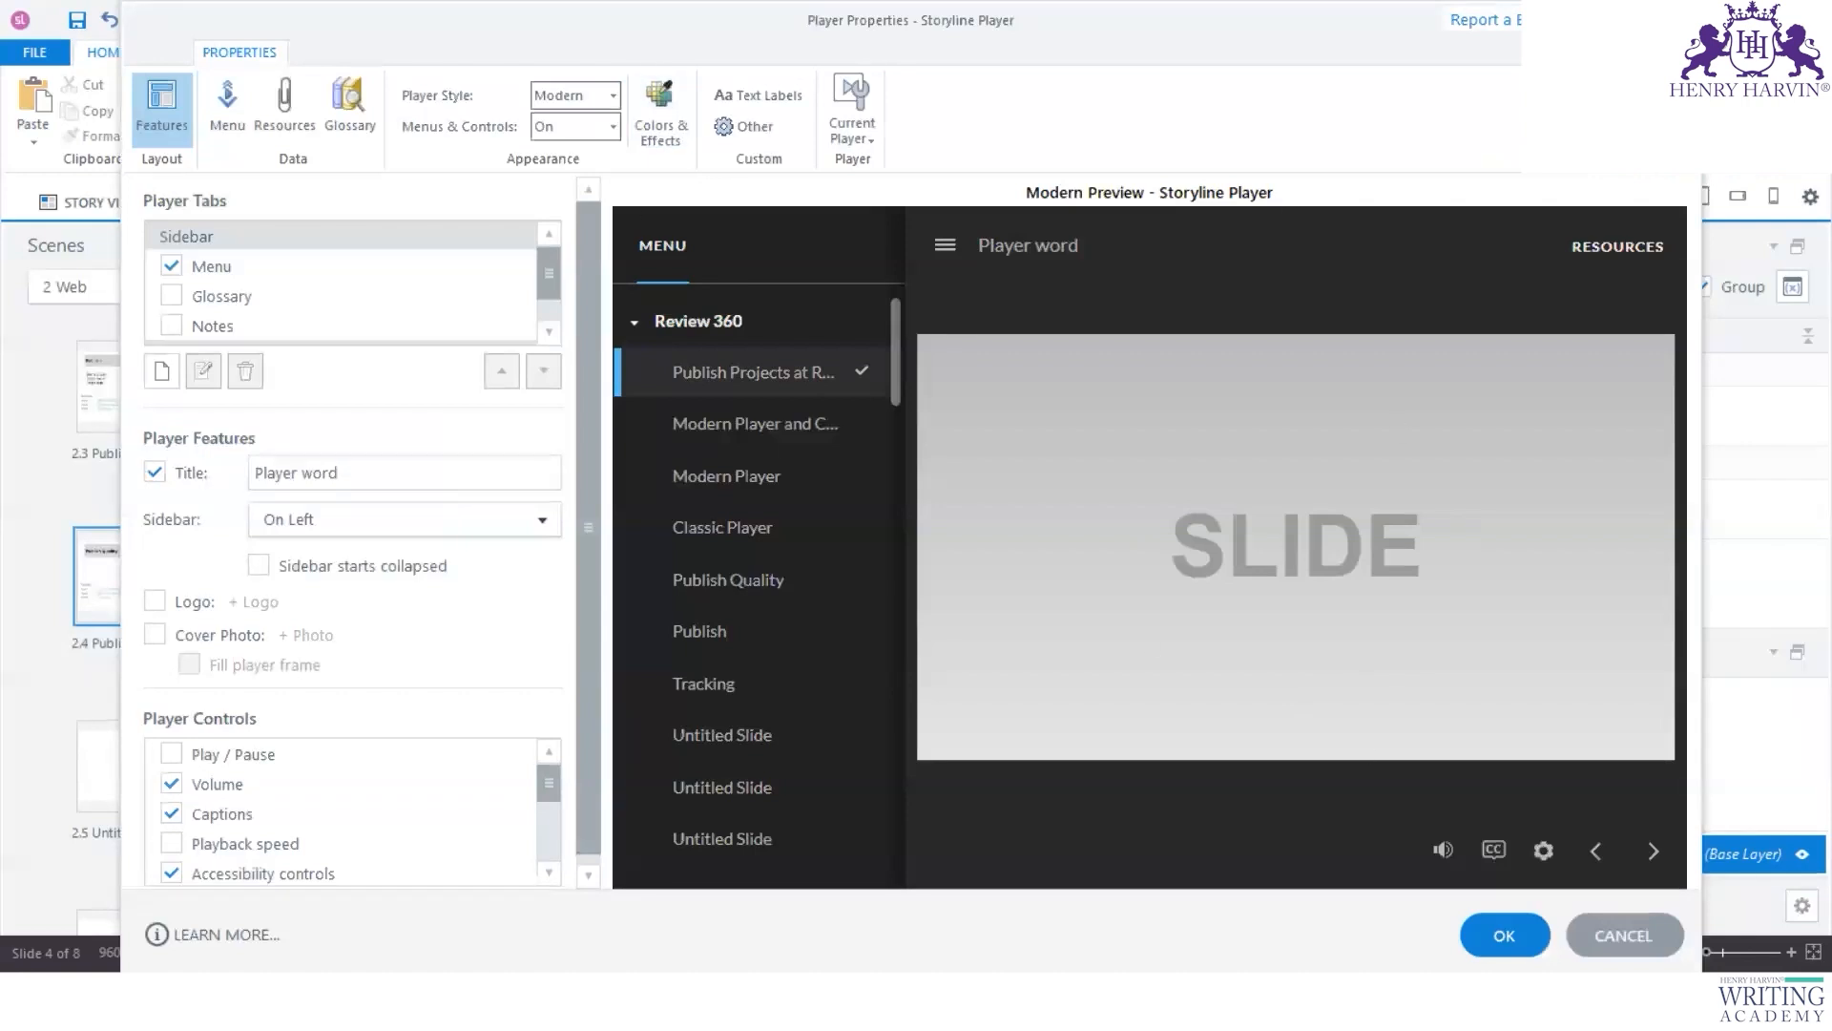
click(1610, 933)
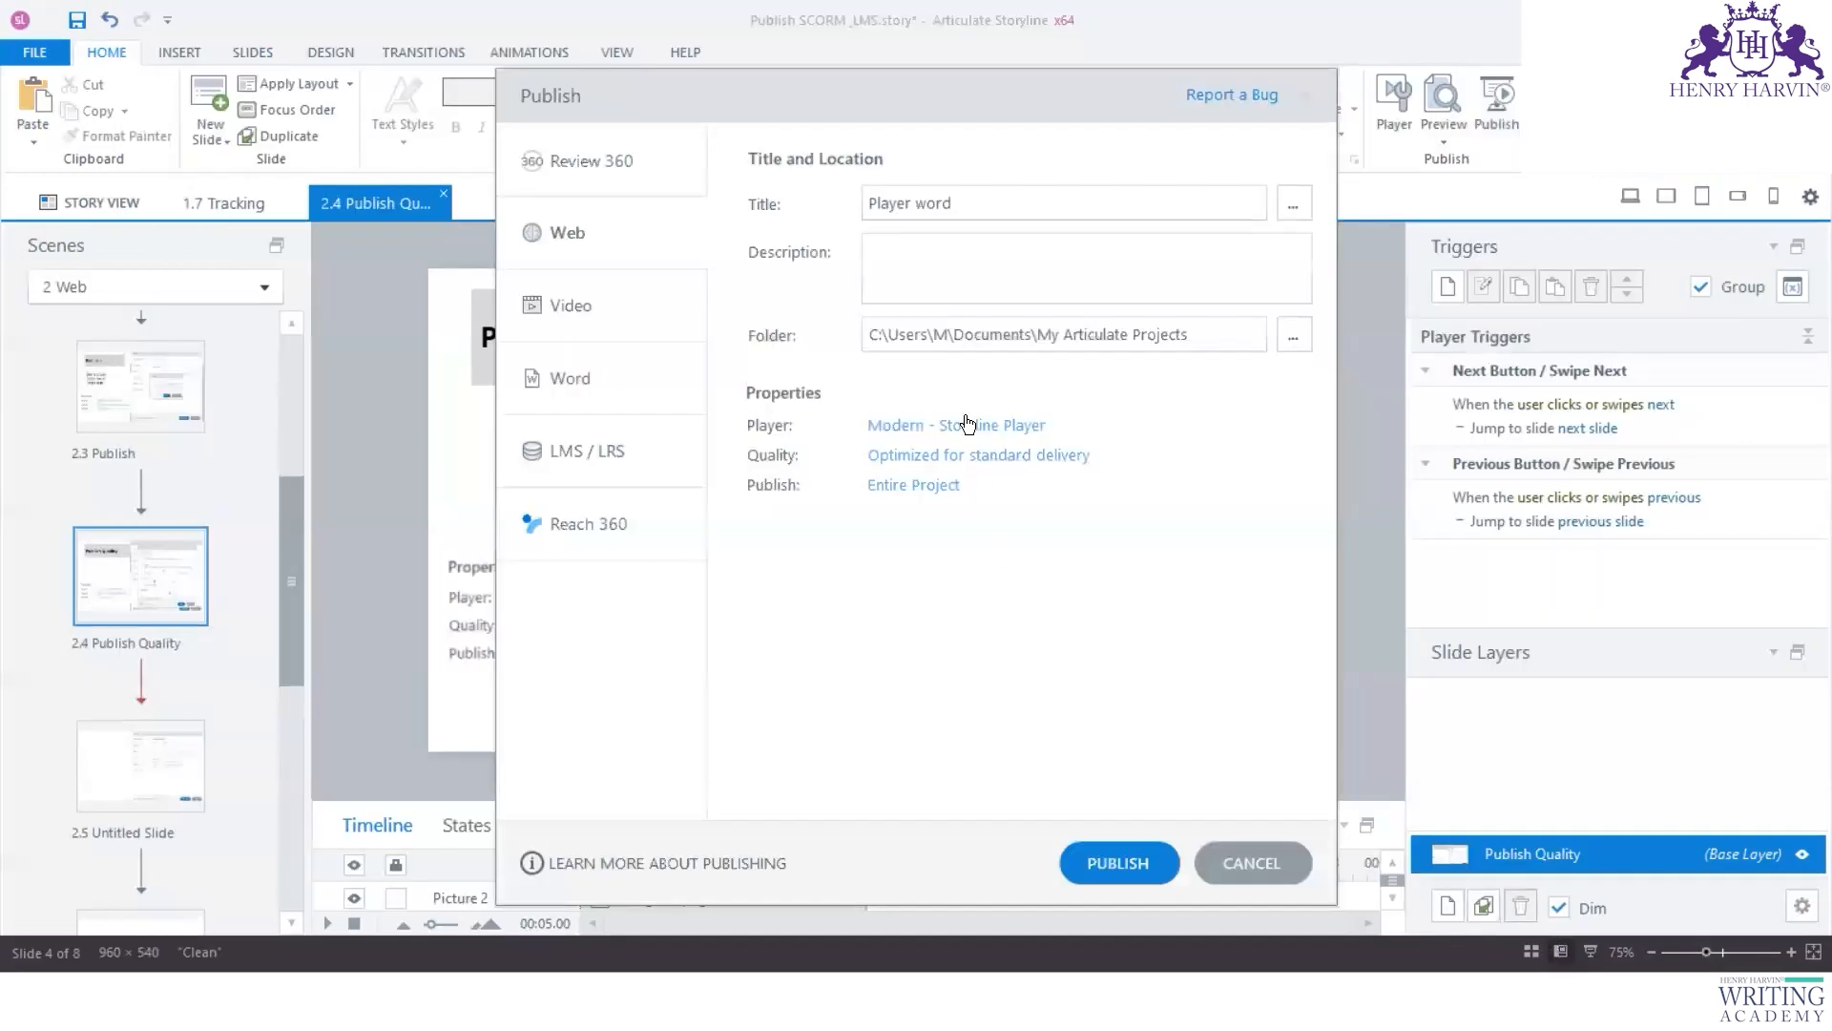
click(978, 456)
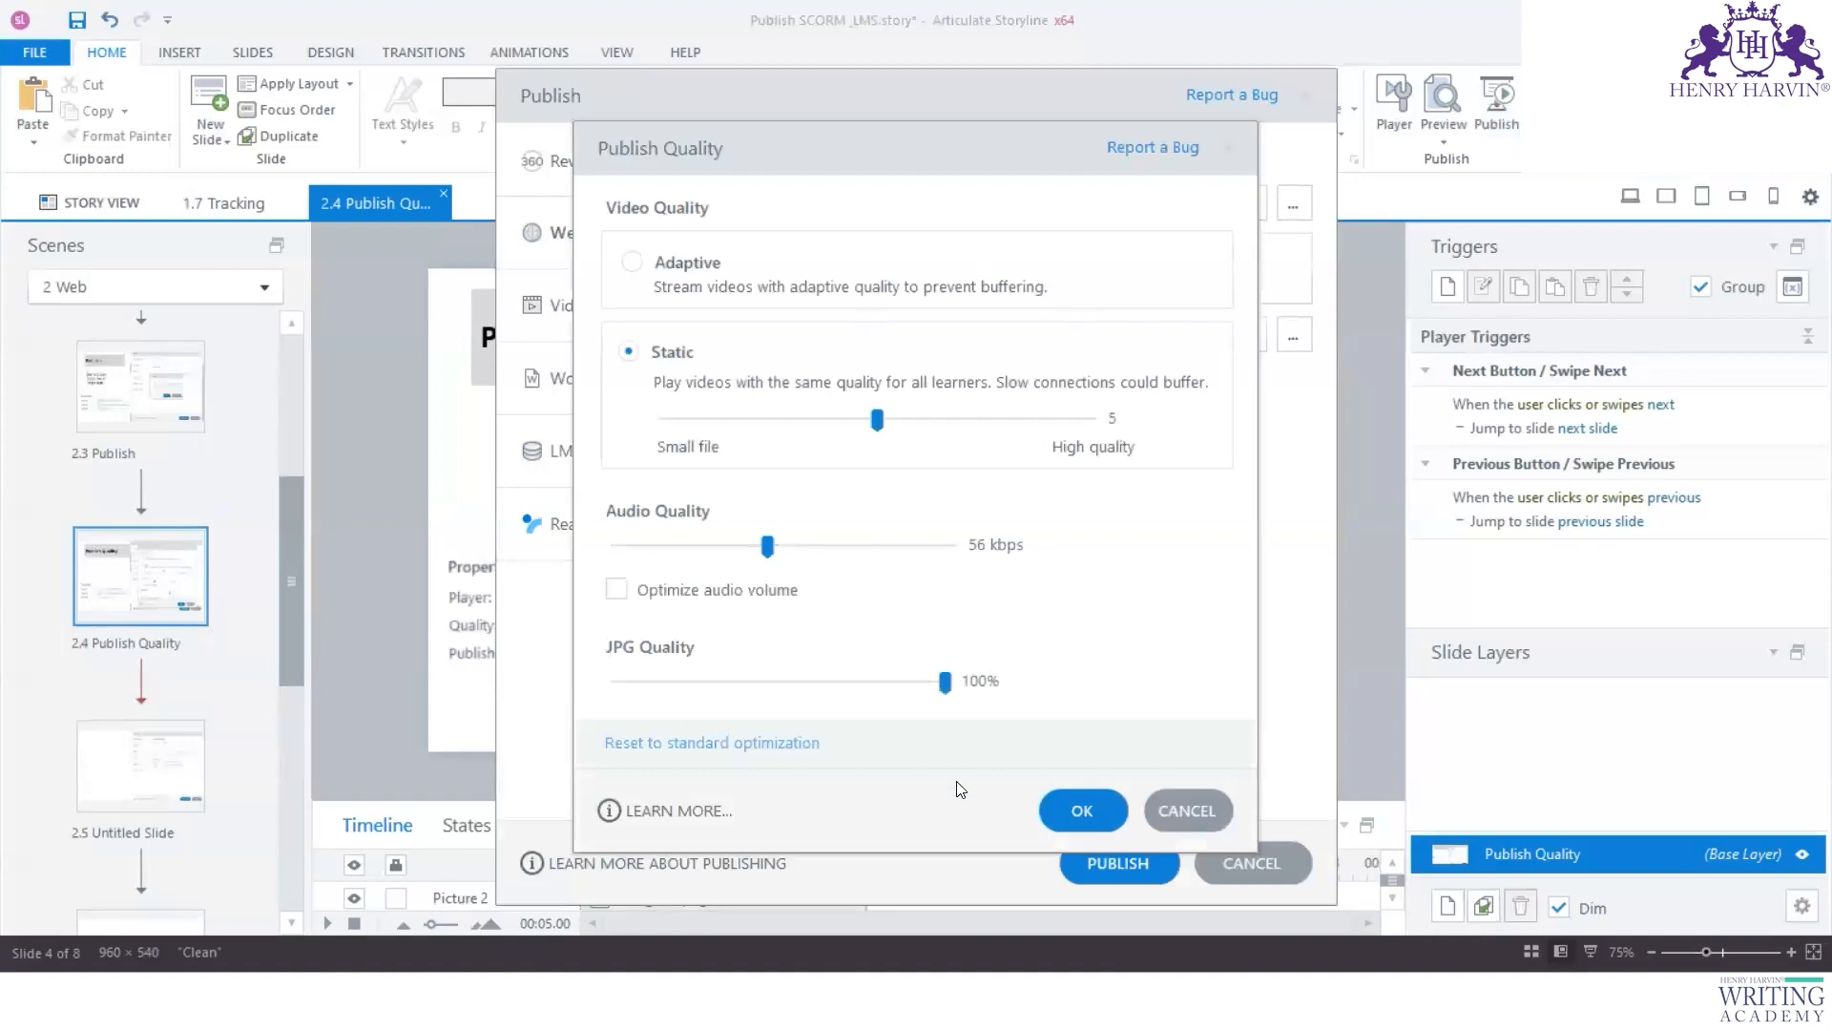
click(1174, 807)
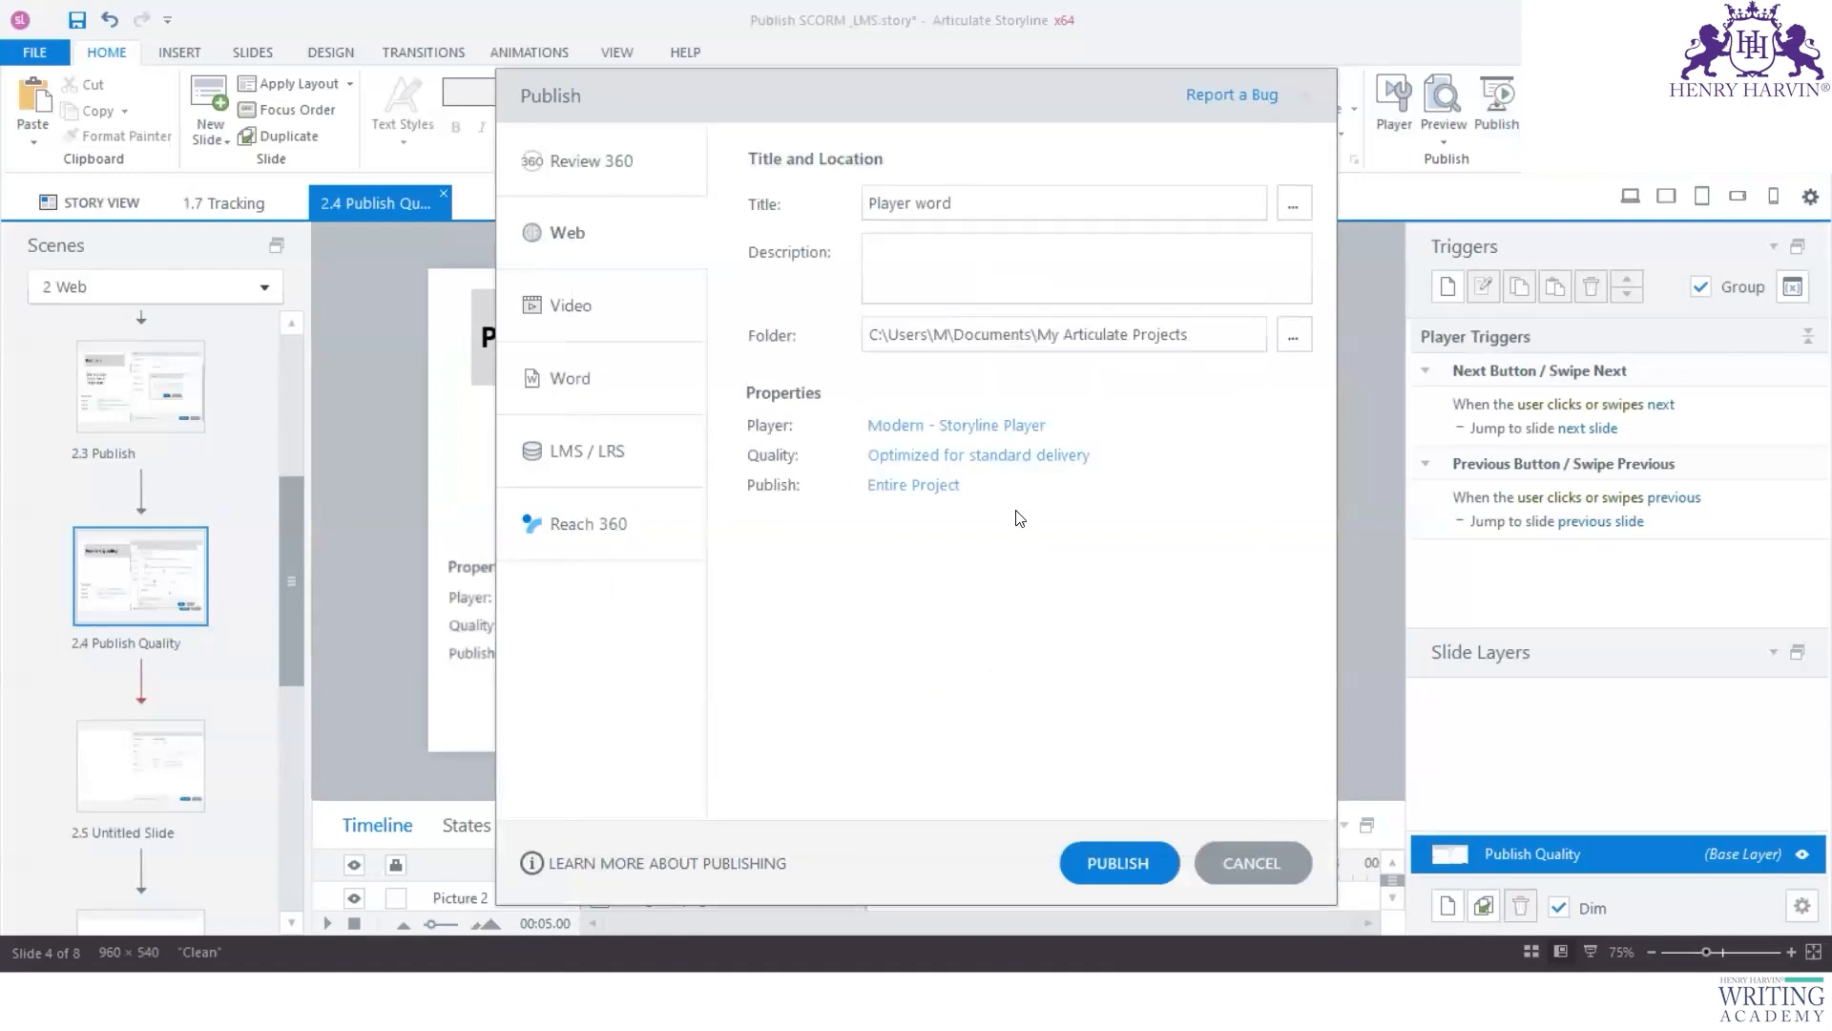
Step: Examine the single scene and single slide publish scope options for Web output, leaving without applying a choice
click(930, 487)
click(840, 470)
click(842, 512)
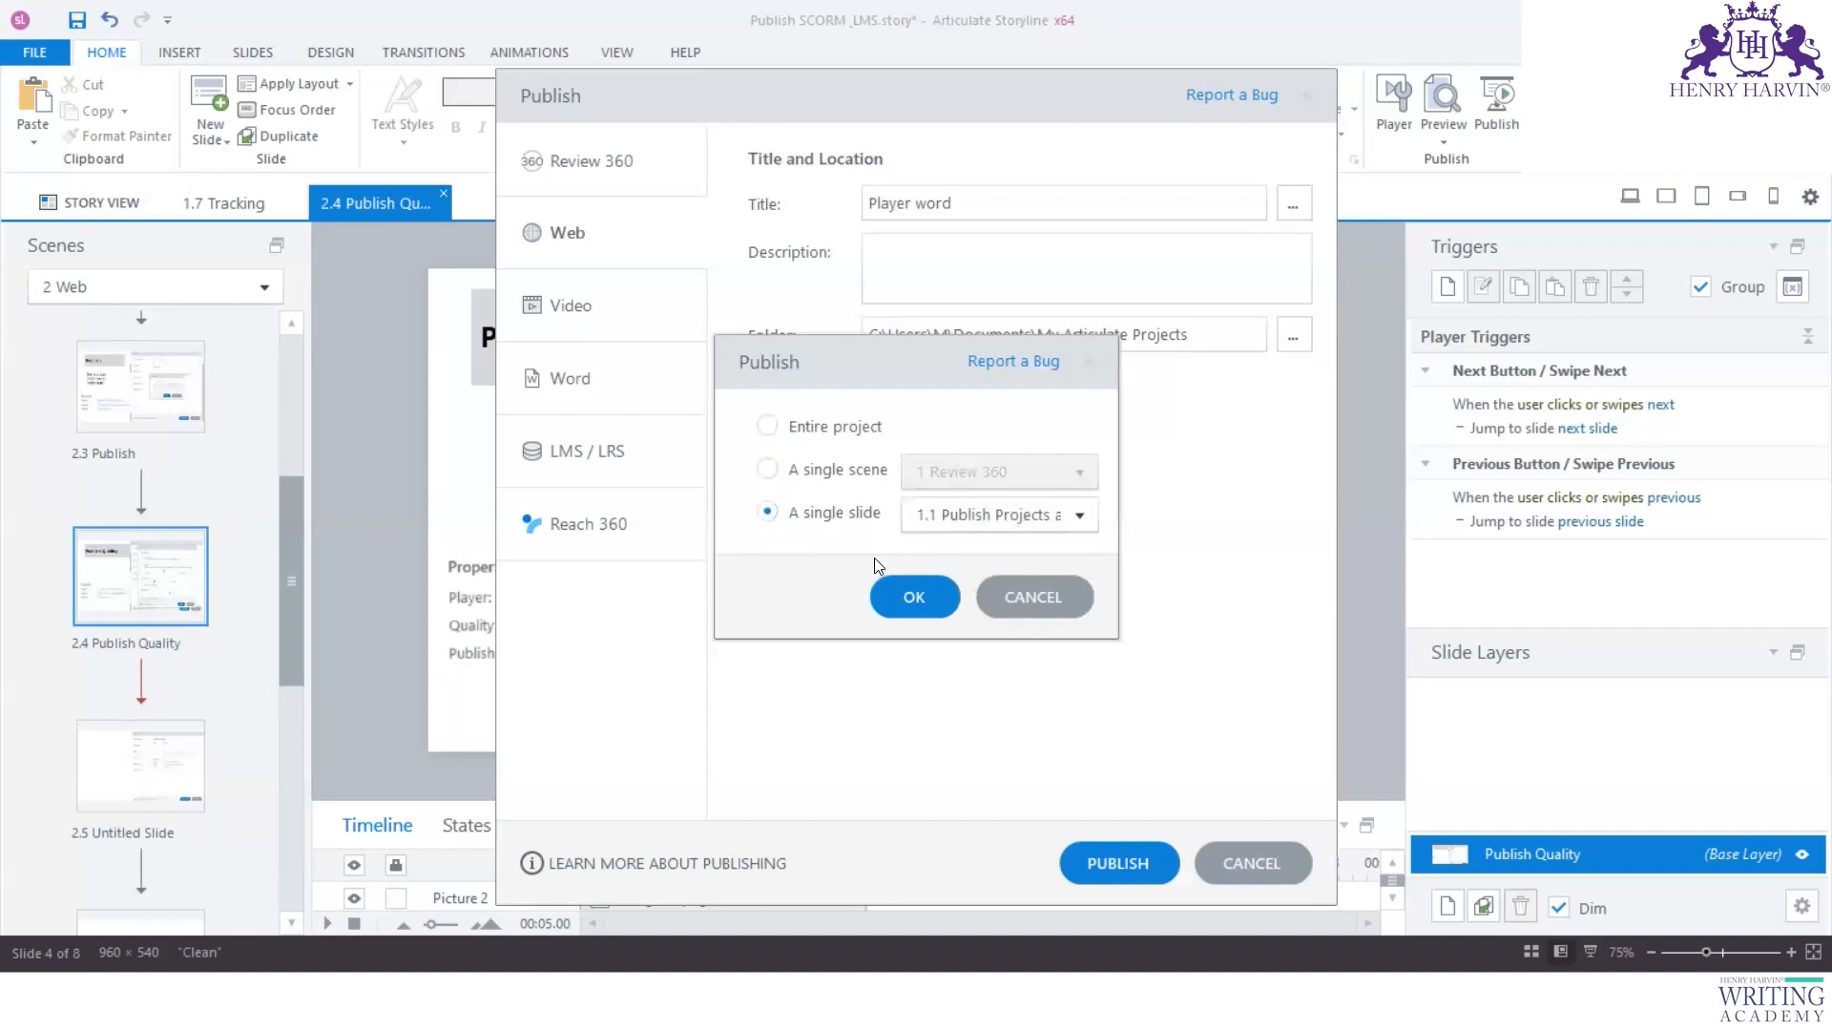
click(1032, 597)
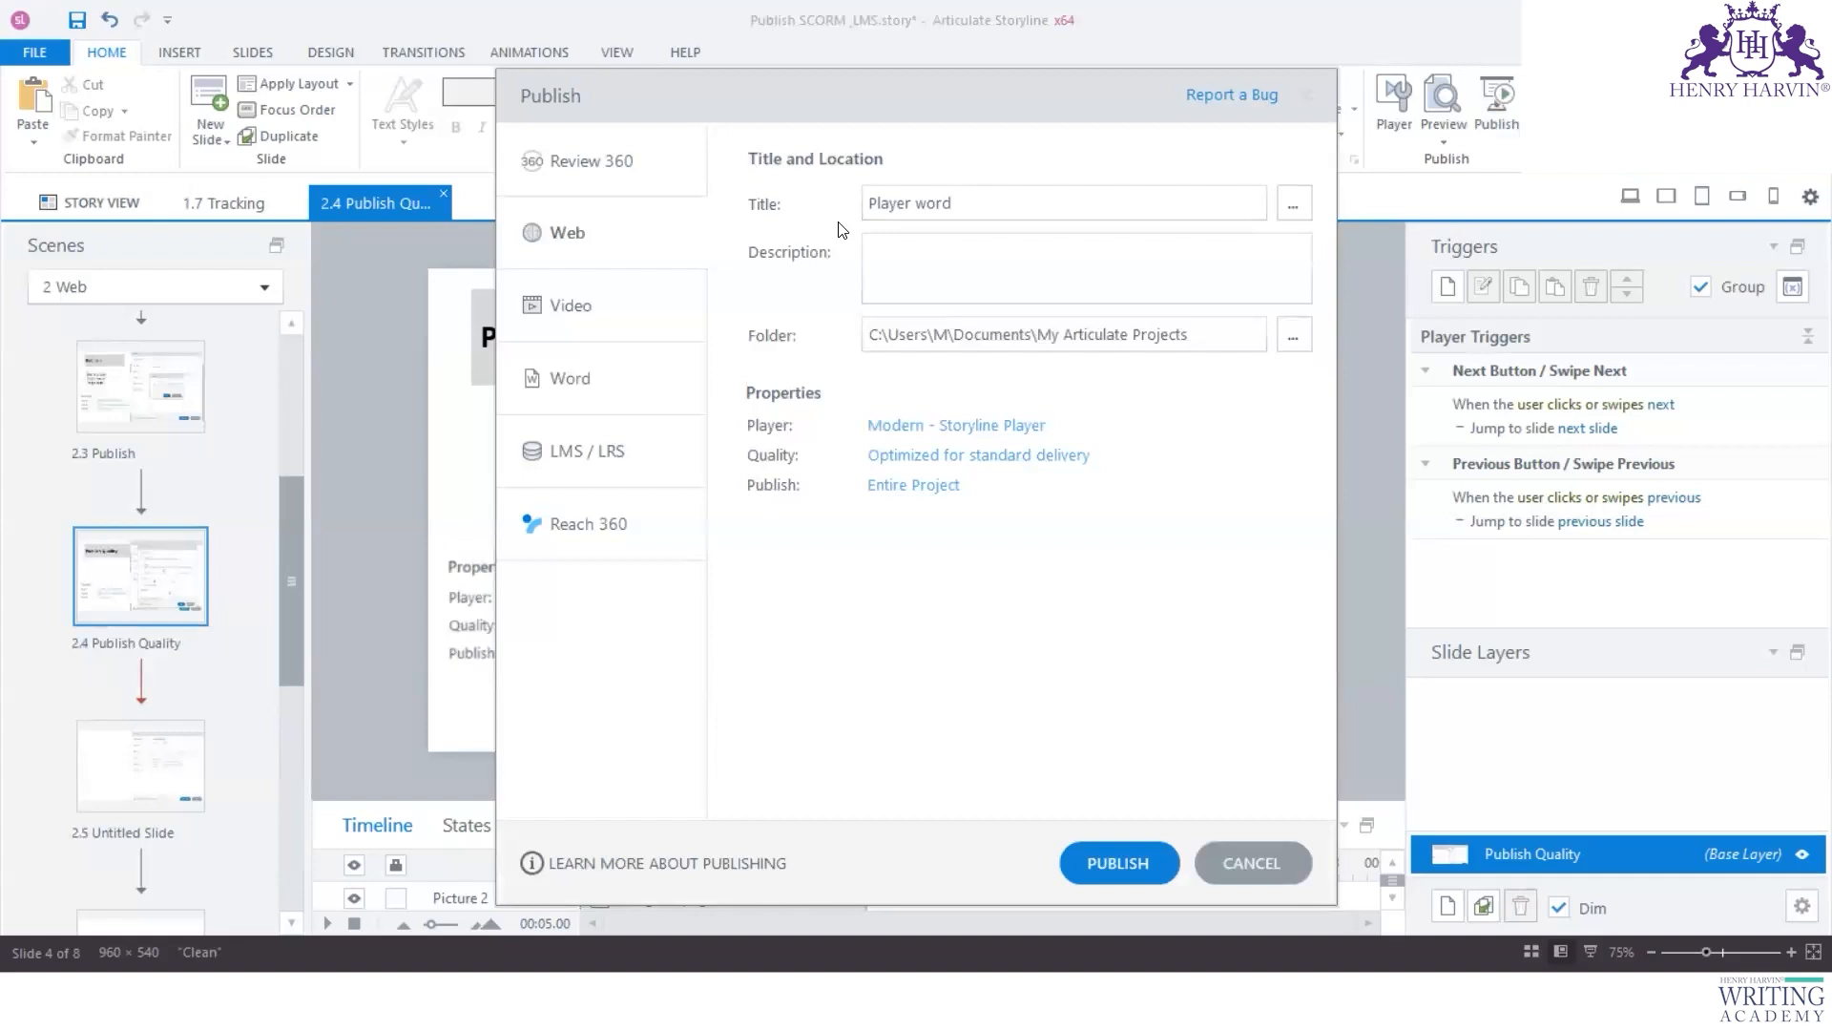
Step: View the Review 360 publish settings and display the menu of the Untitled1 course published in Review 360
click(1247, 863)
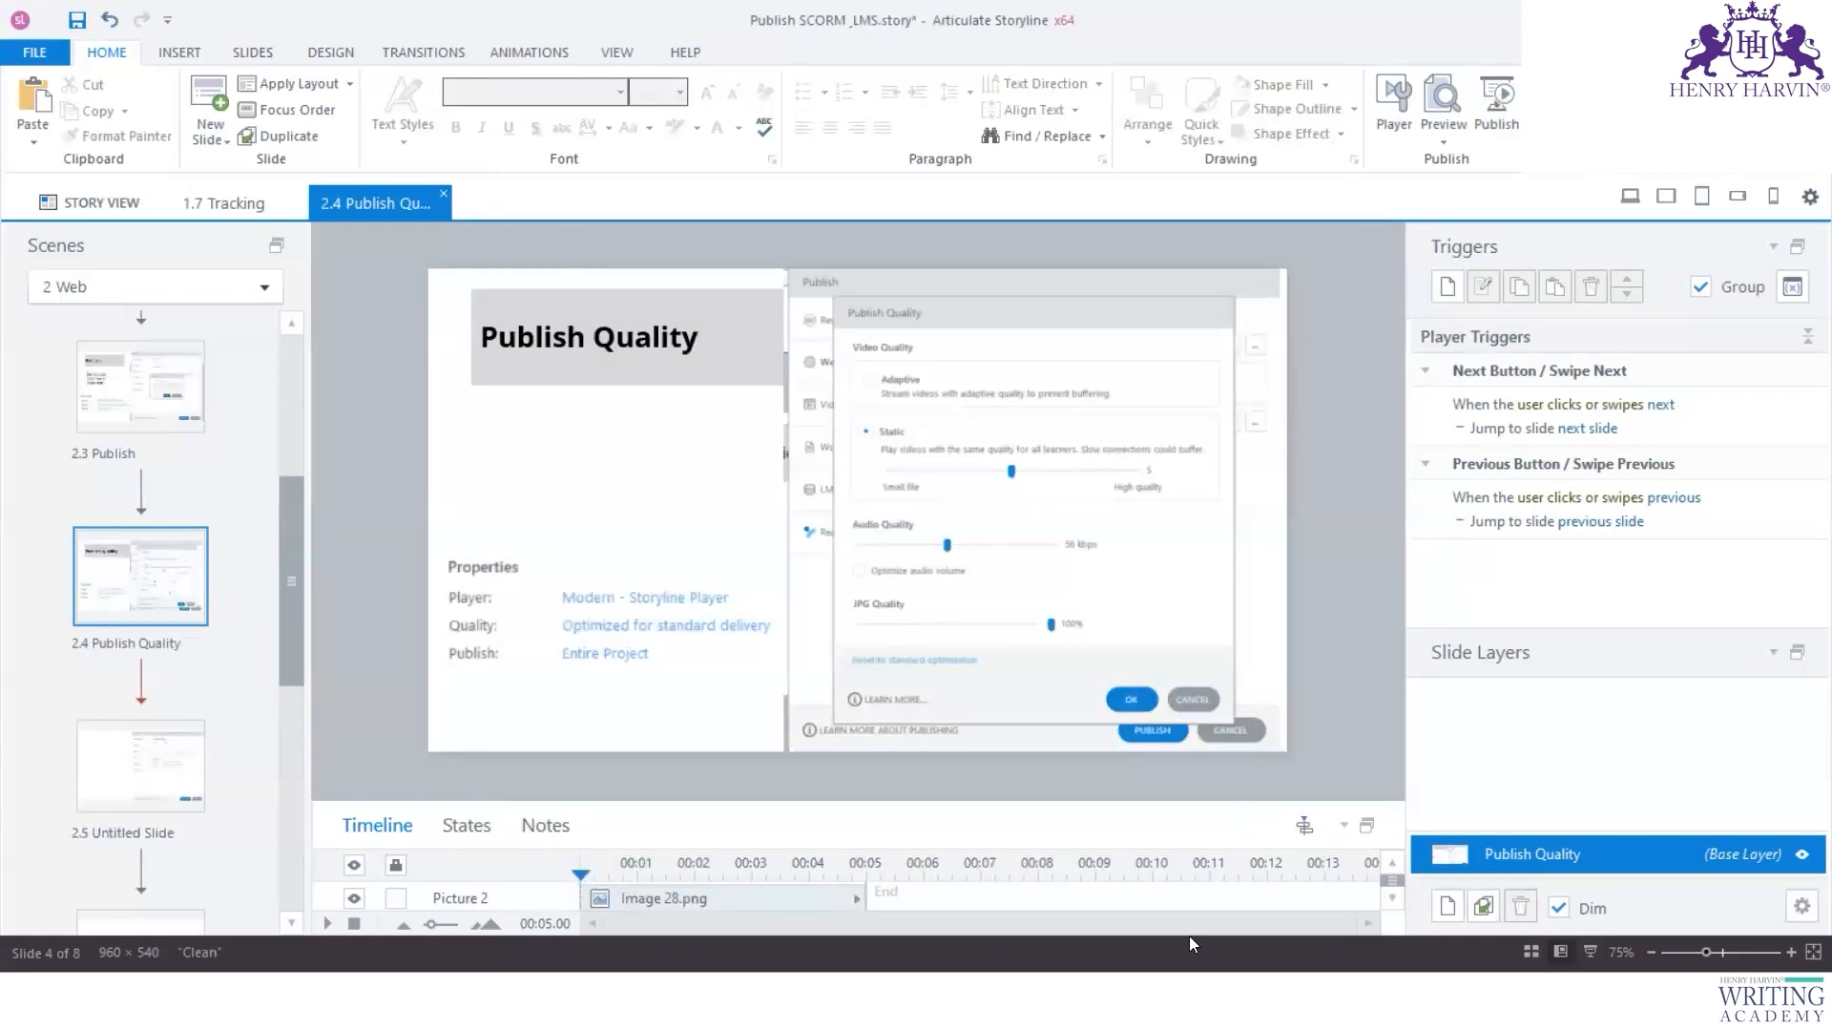
mouse_move(1257, 964)
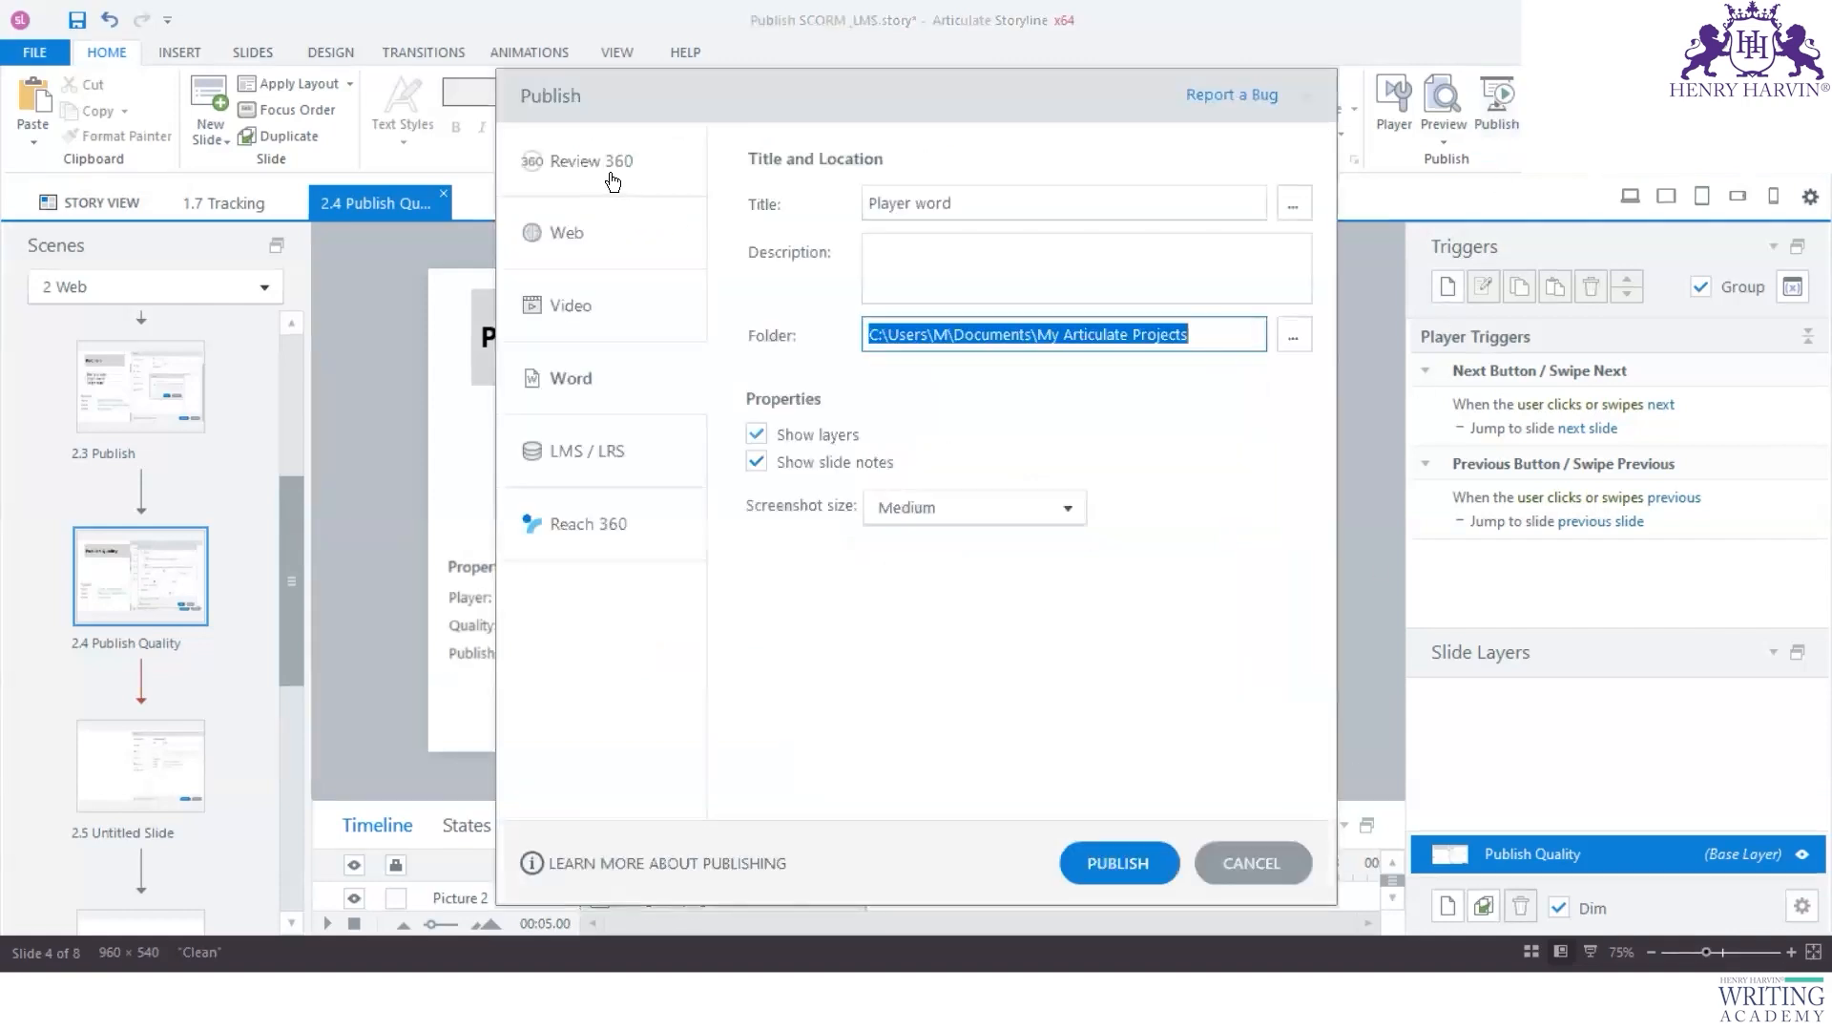
click(609, 164)
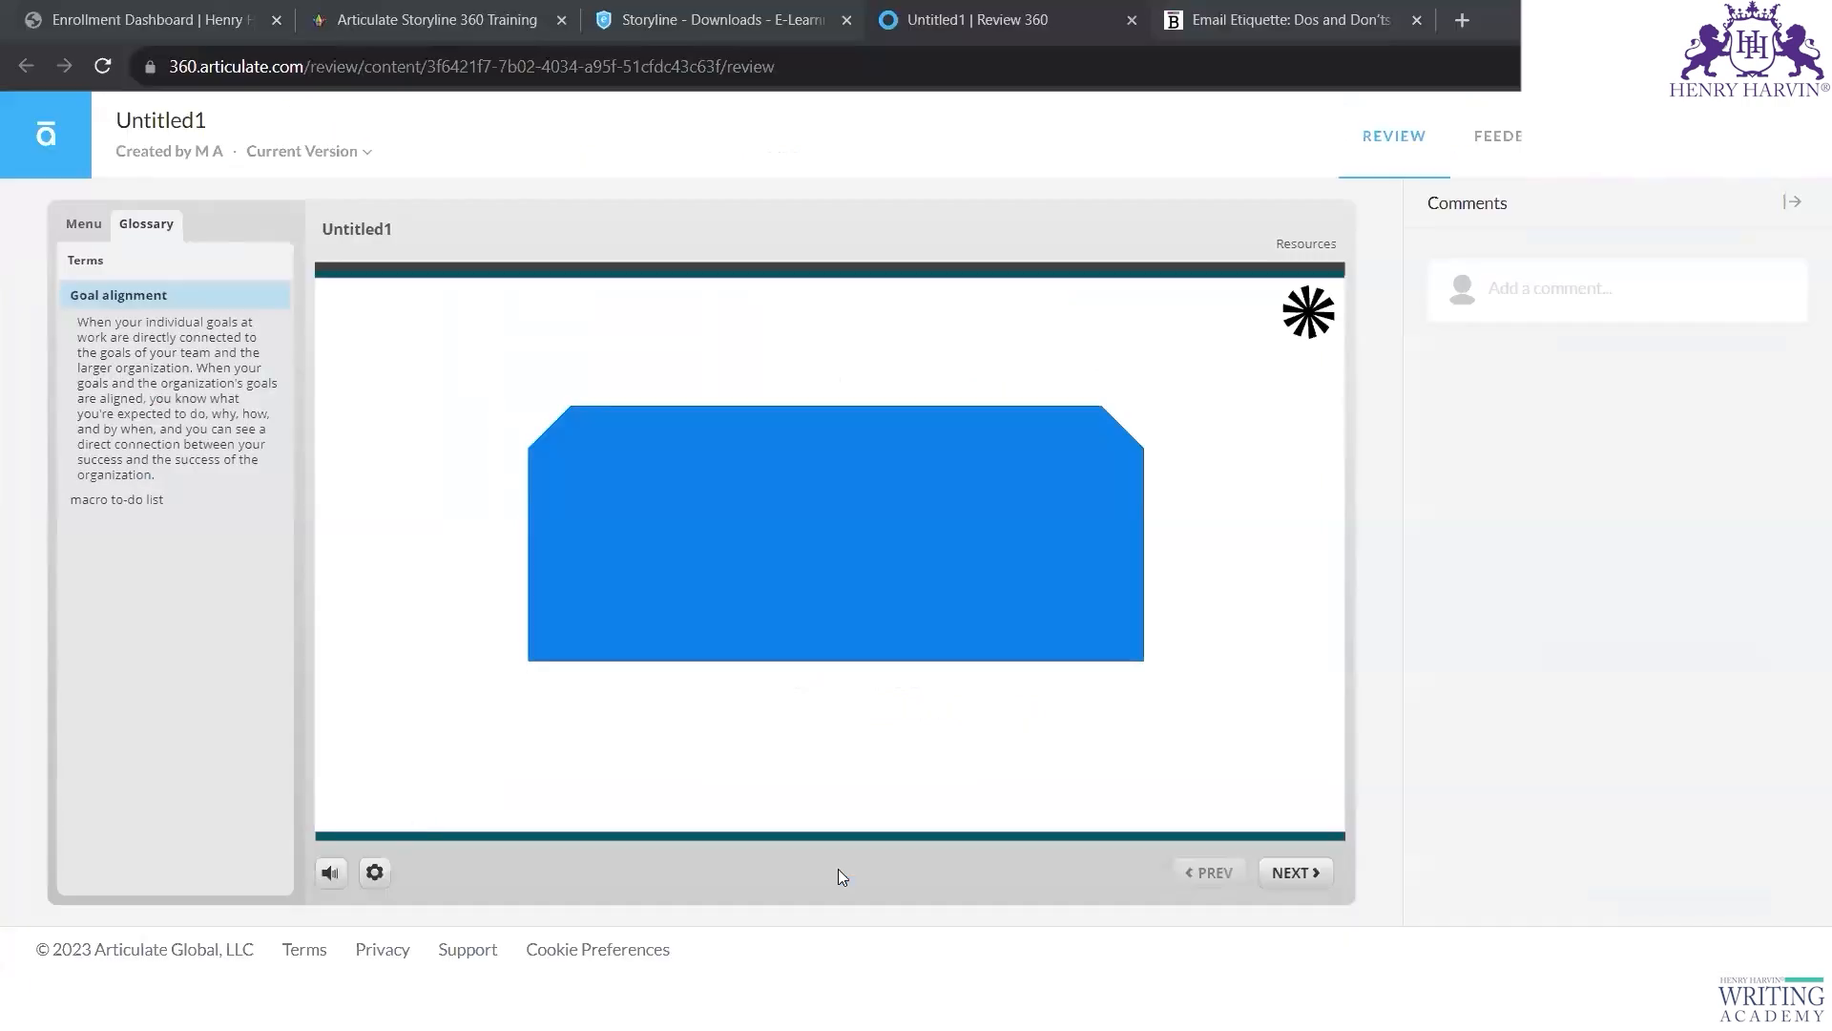
click(602, 131)
click(74, 225)
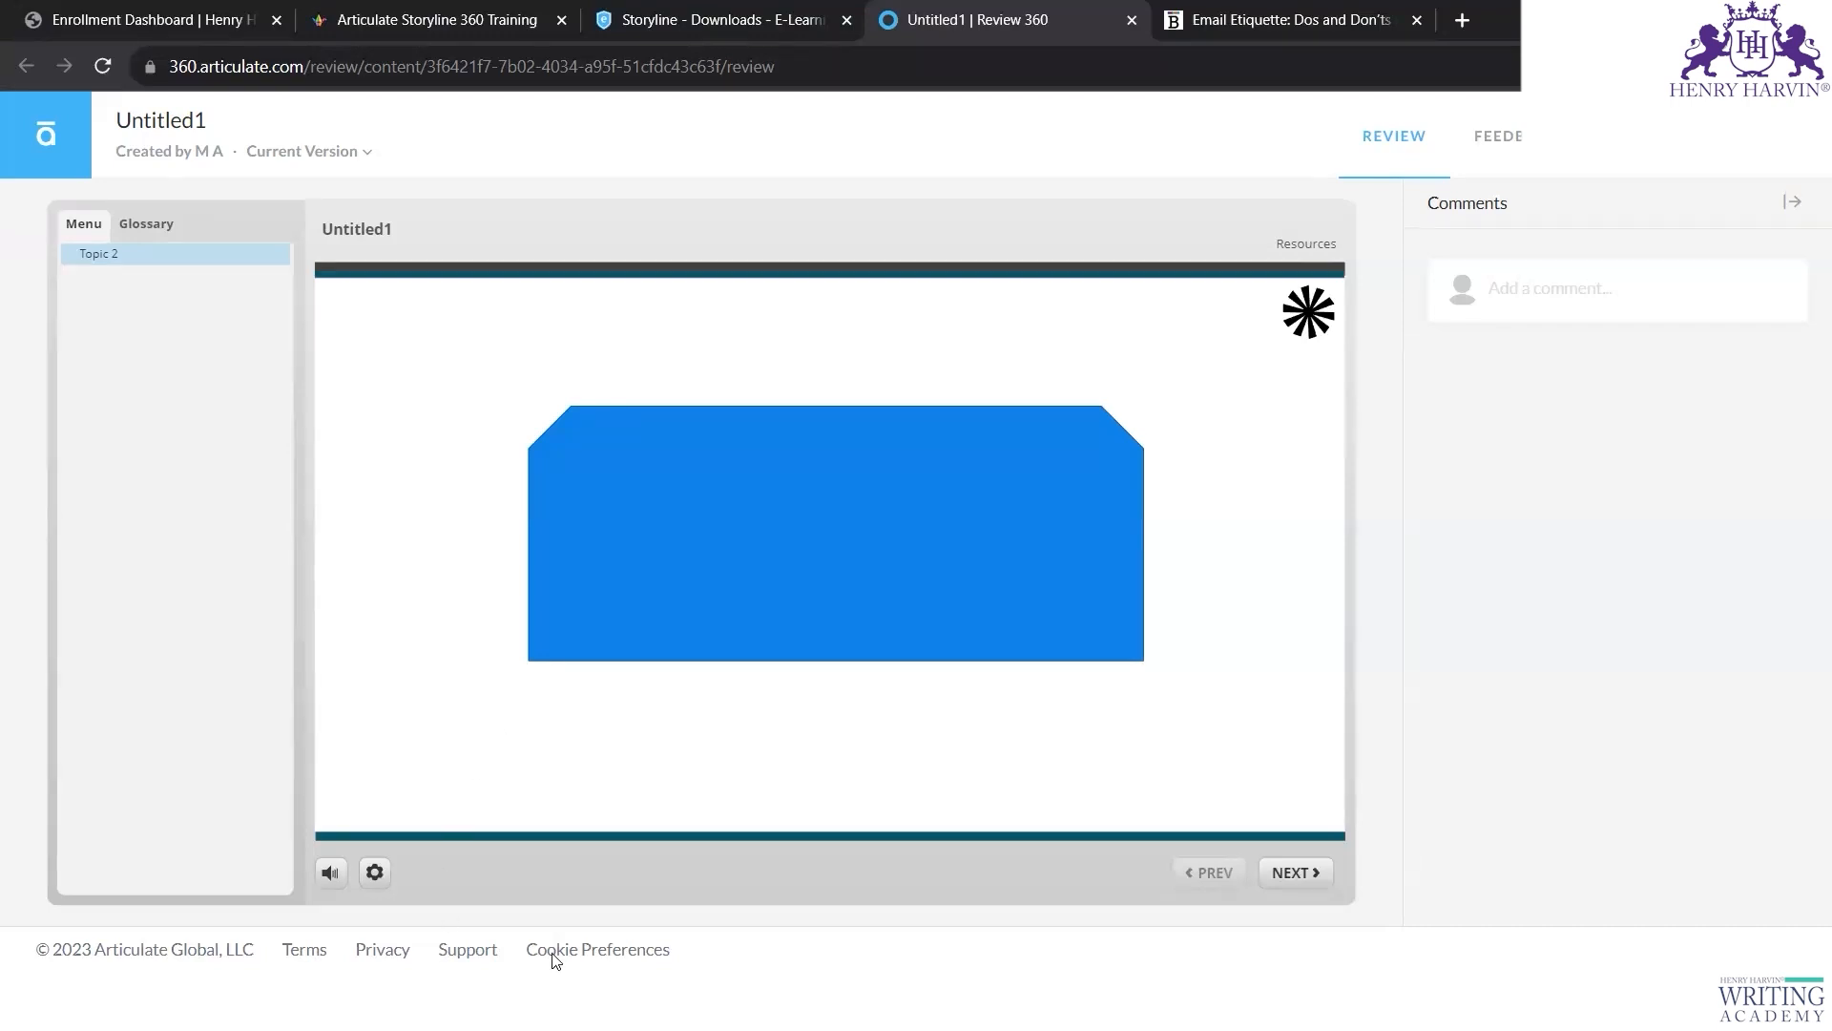
mouse_move(1204, 998)
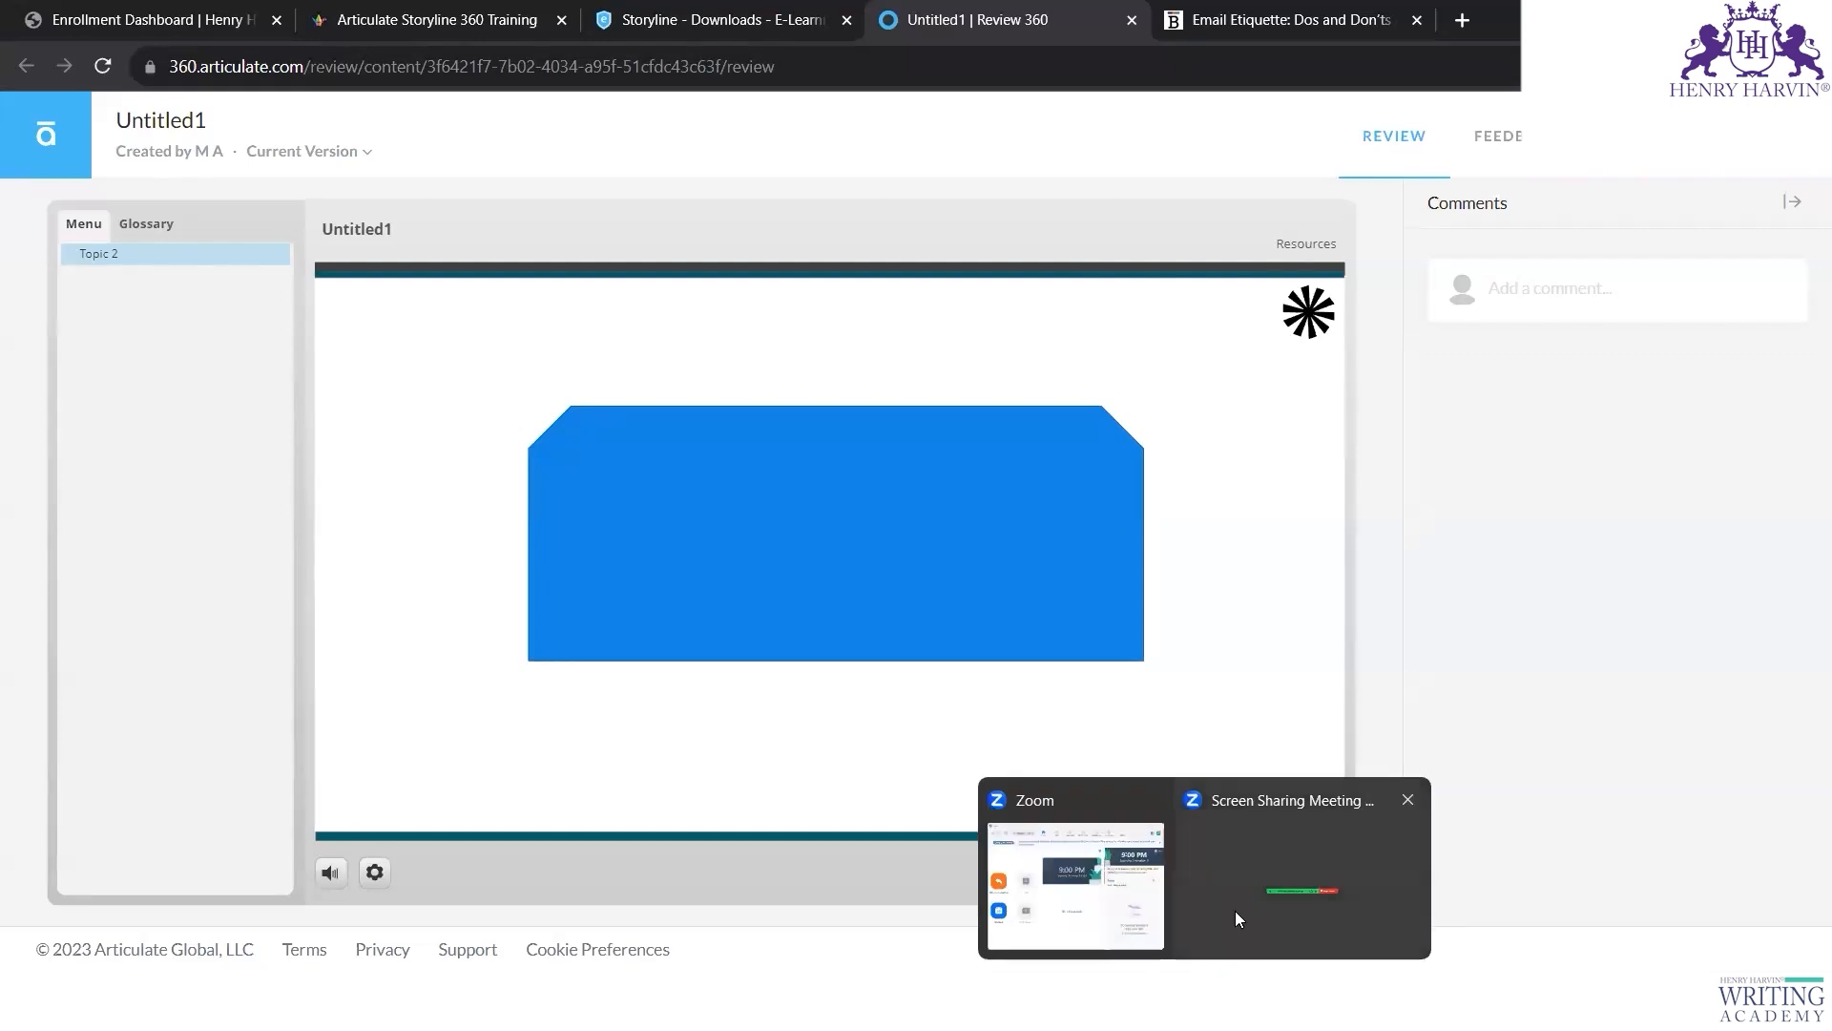
click(924, 927)
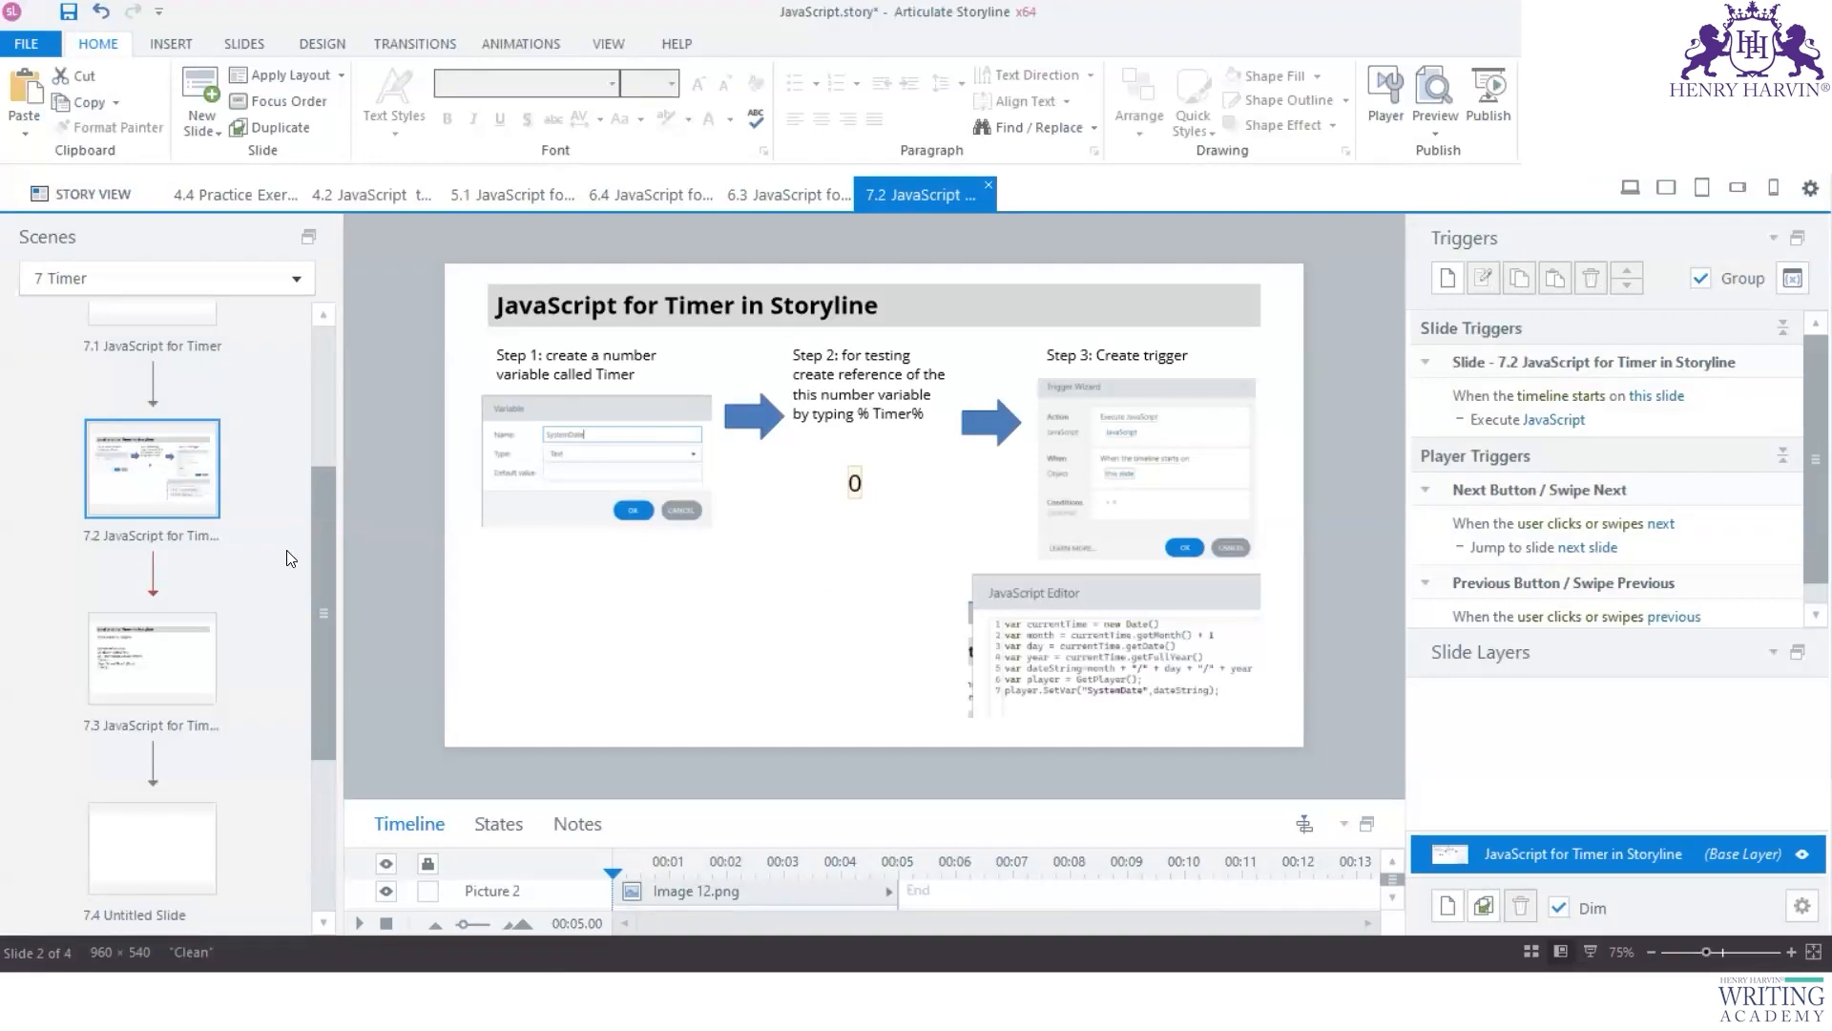
click(167, 668)
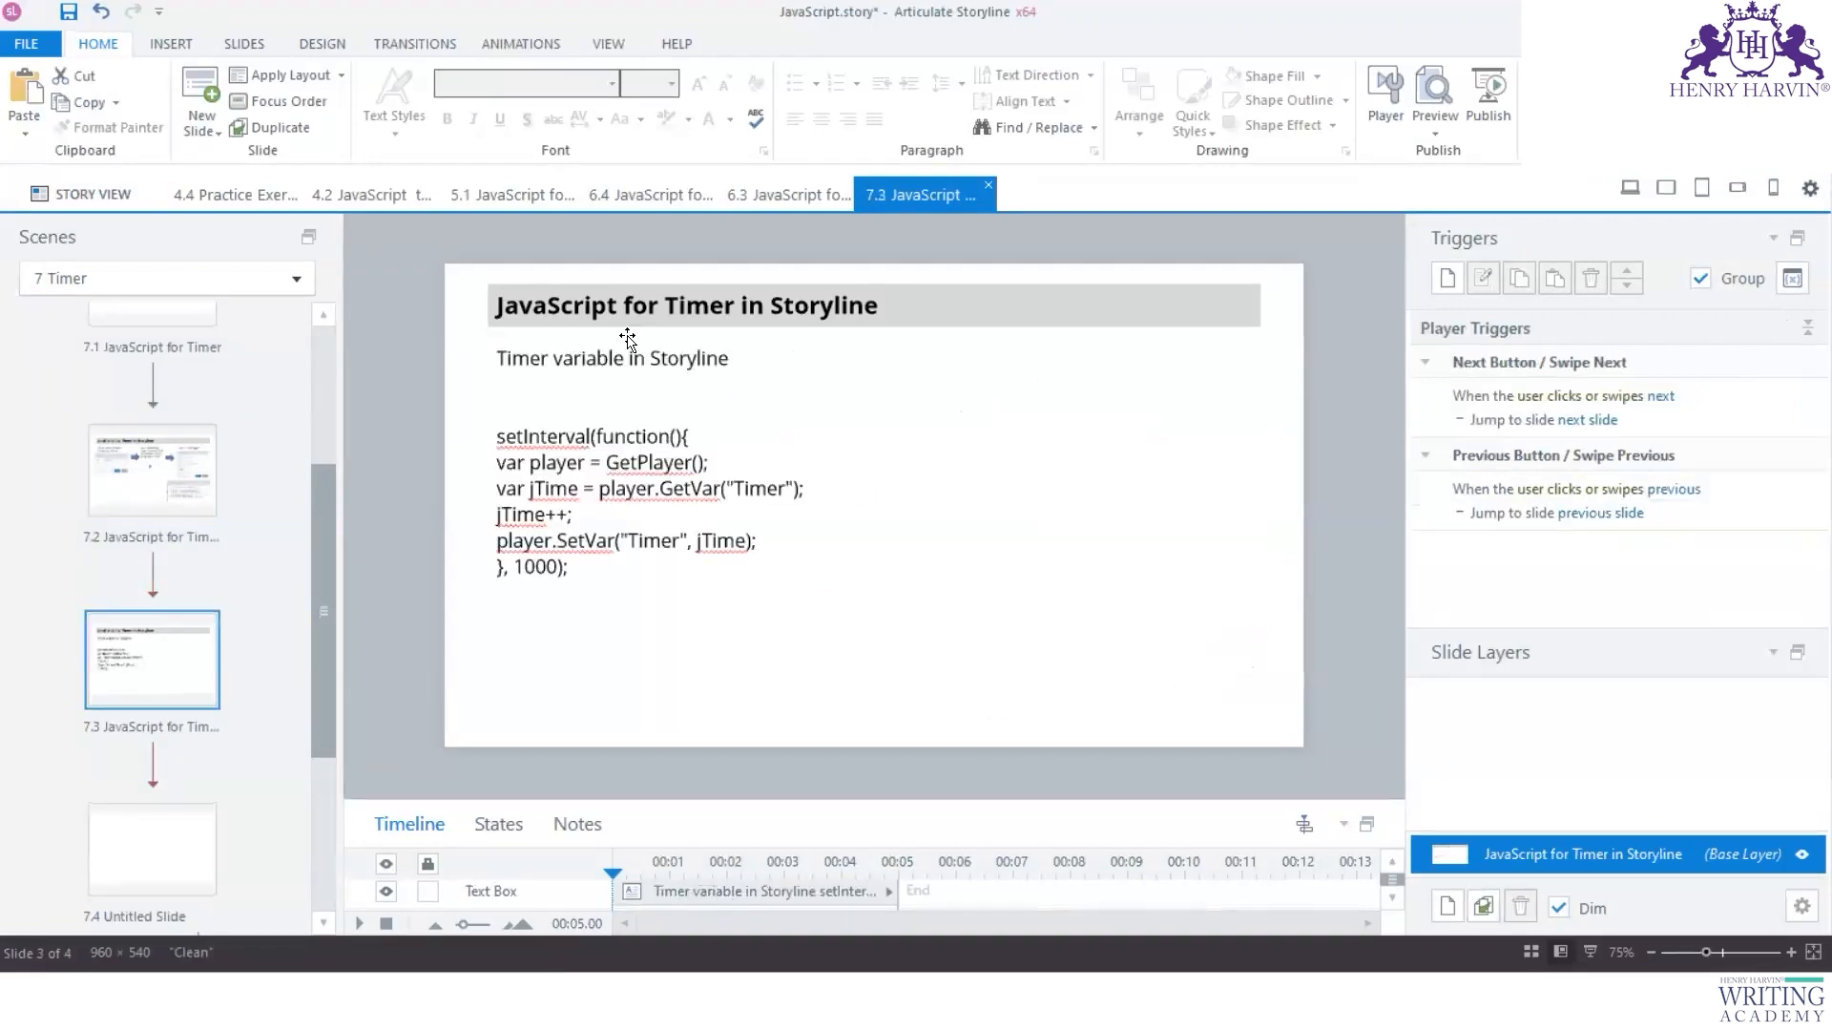
Step: Switch to the Player.story project and open its Web publish settings
mouse_move(1152, 997)
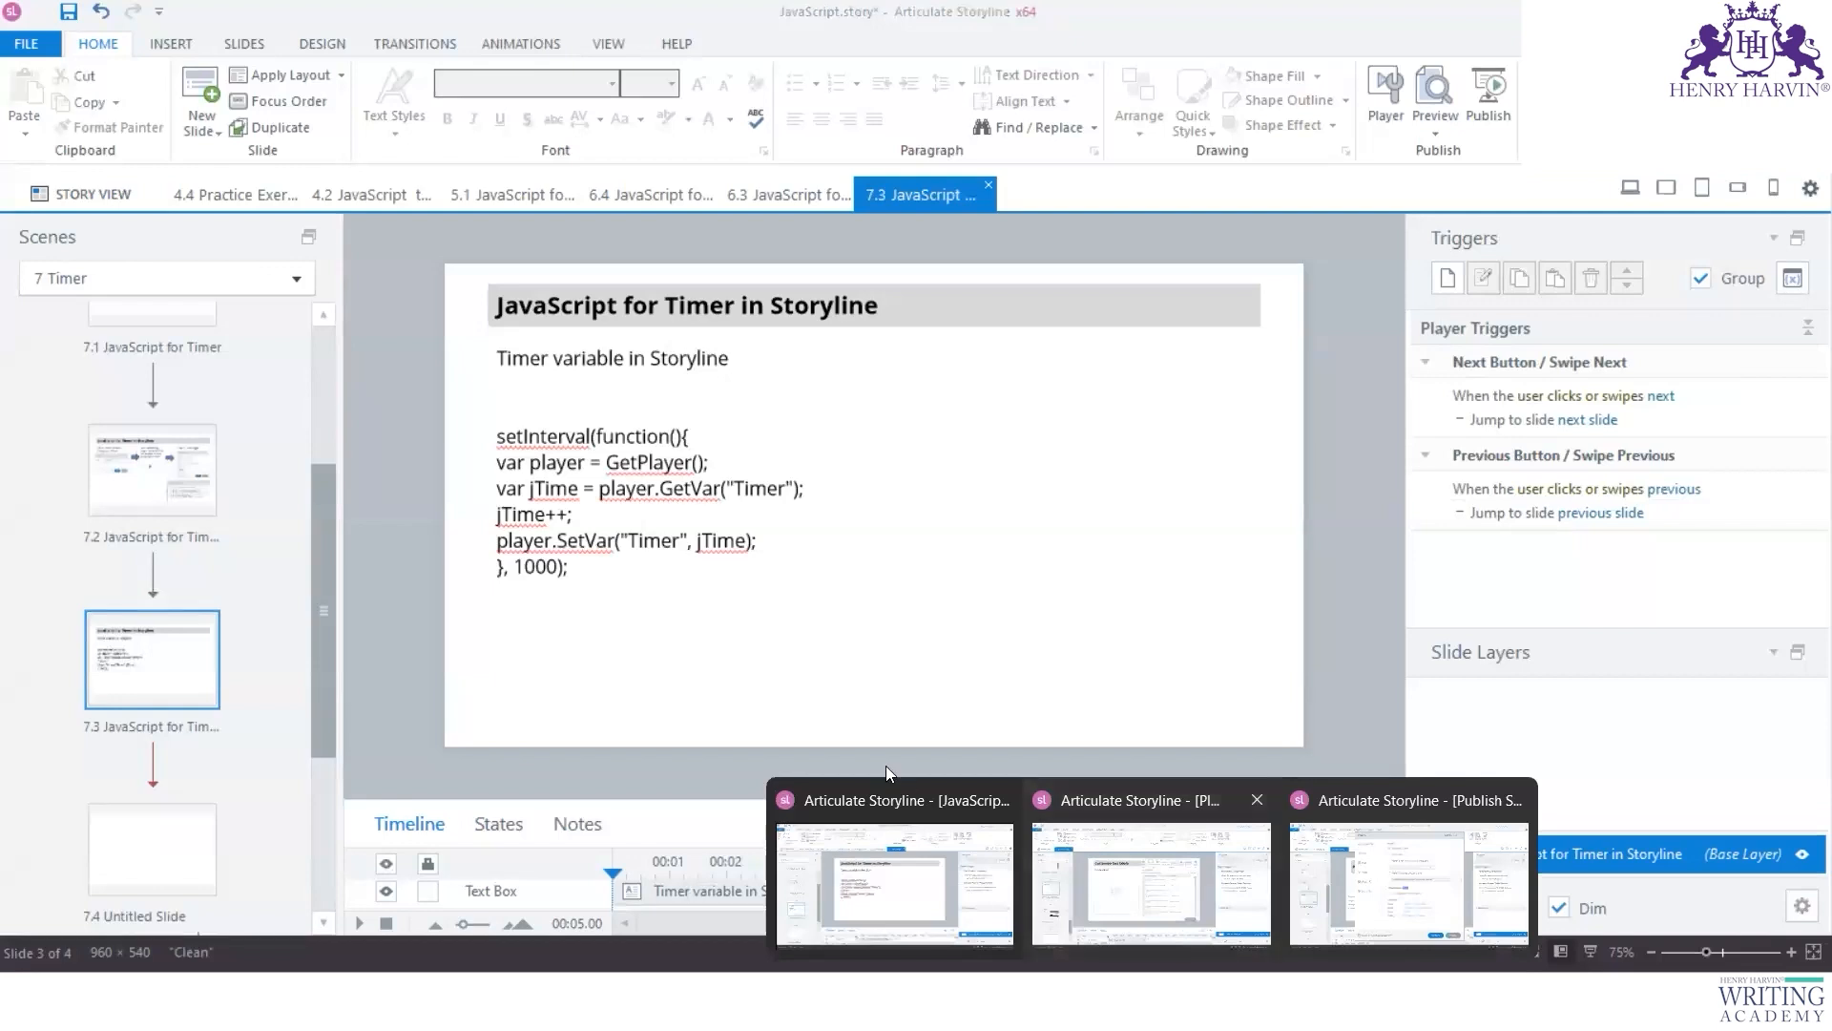
click(1179, 927)
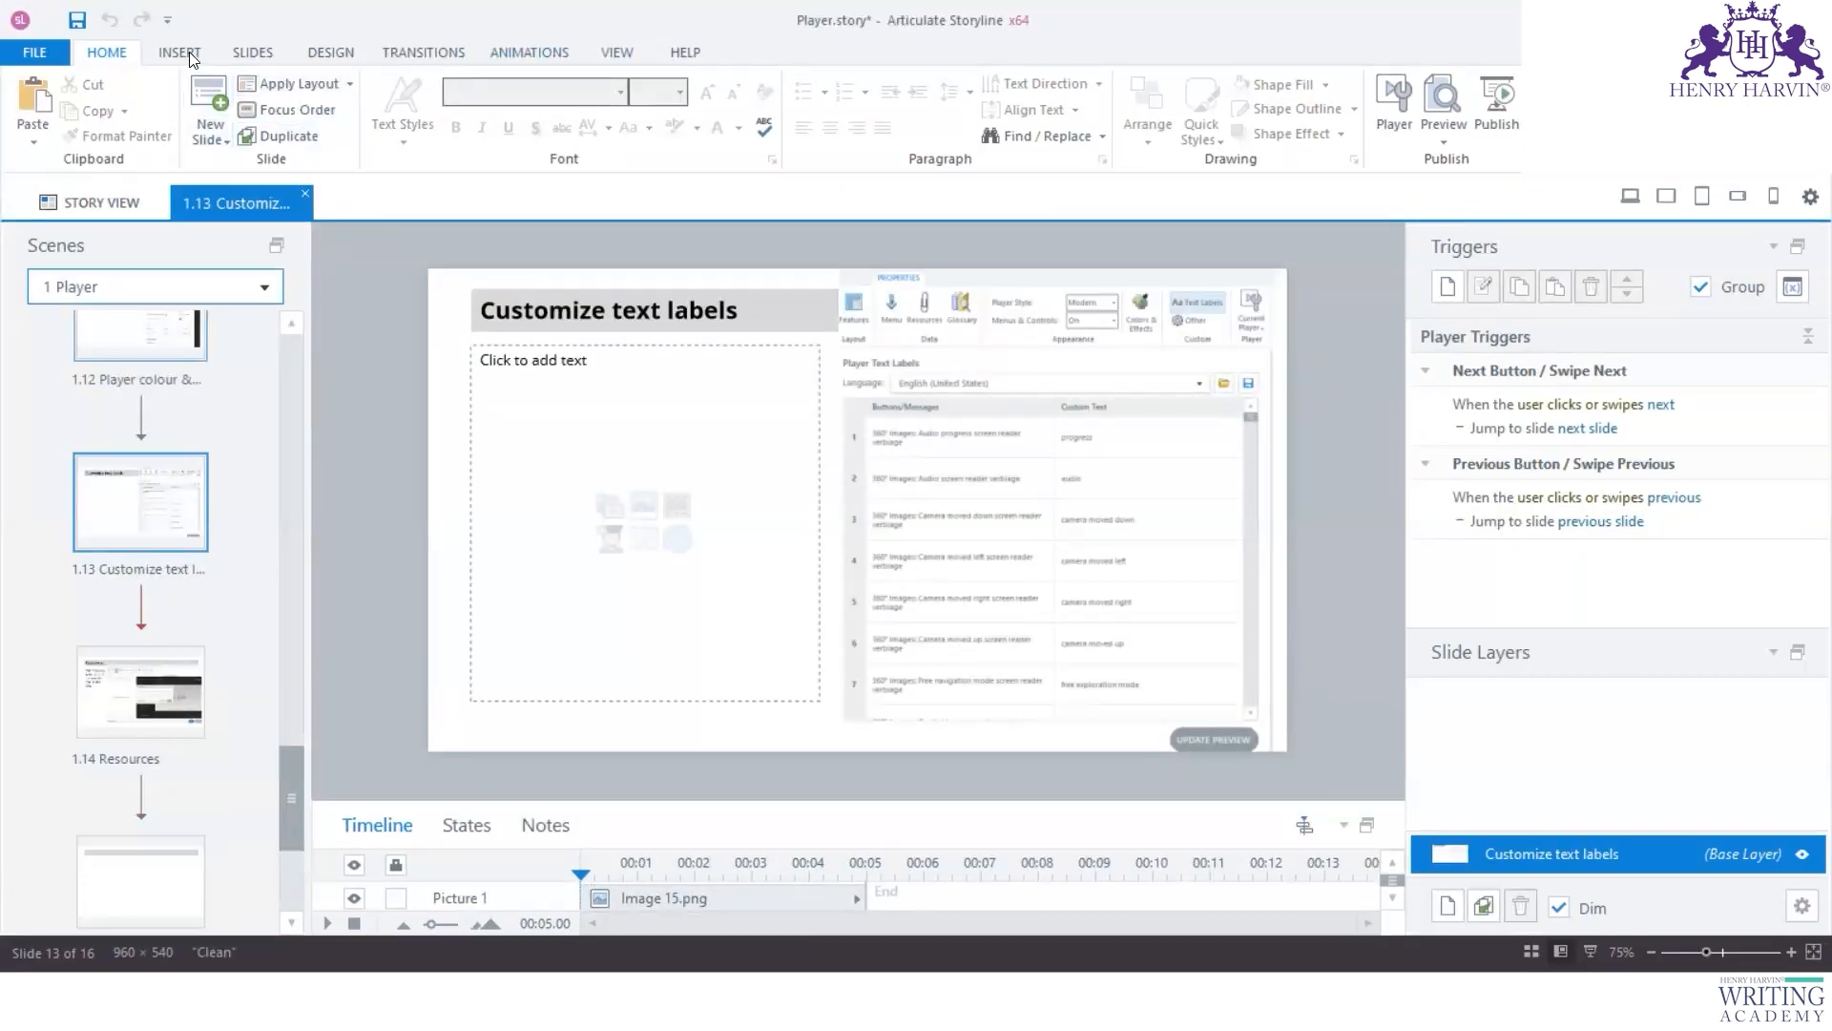
click(1500, 134)
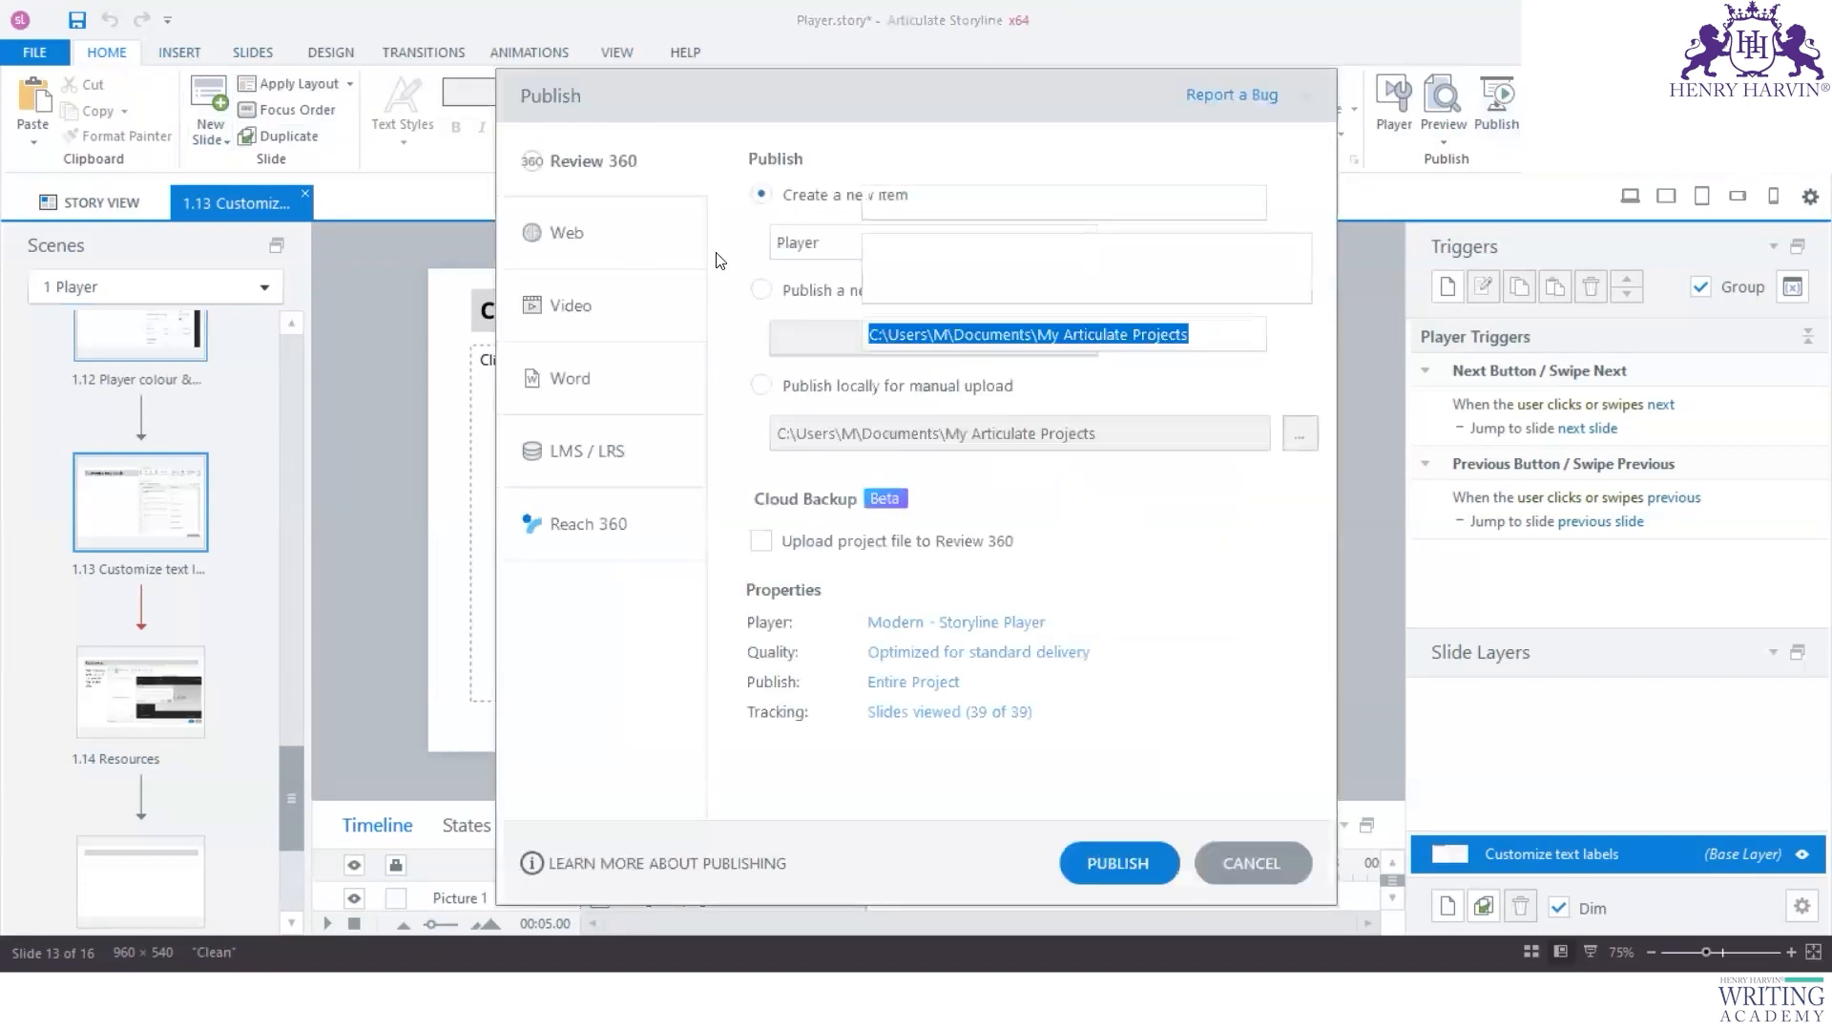
click(634, 260)
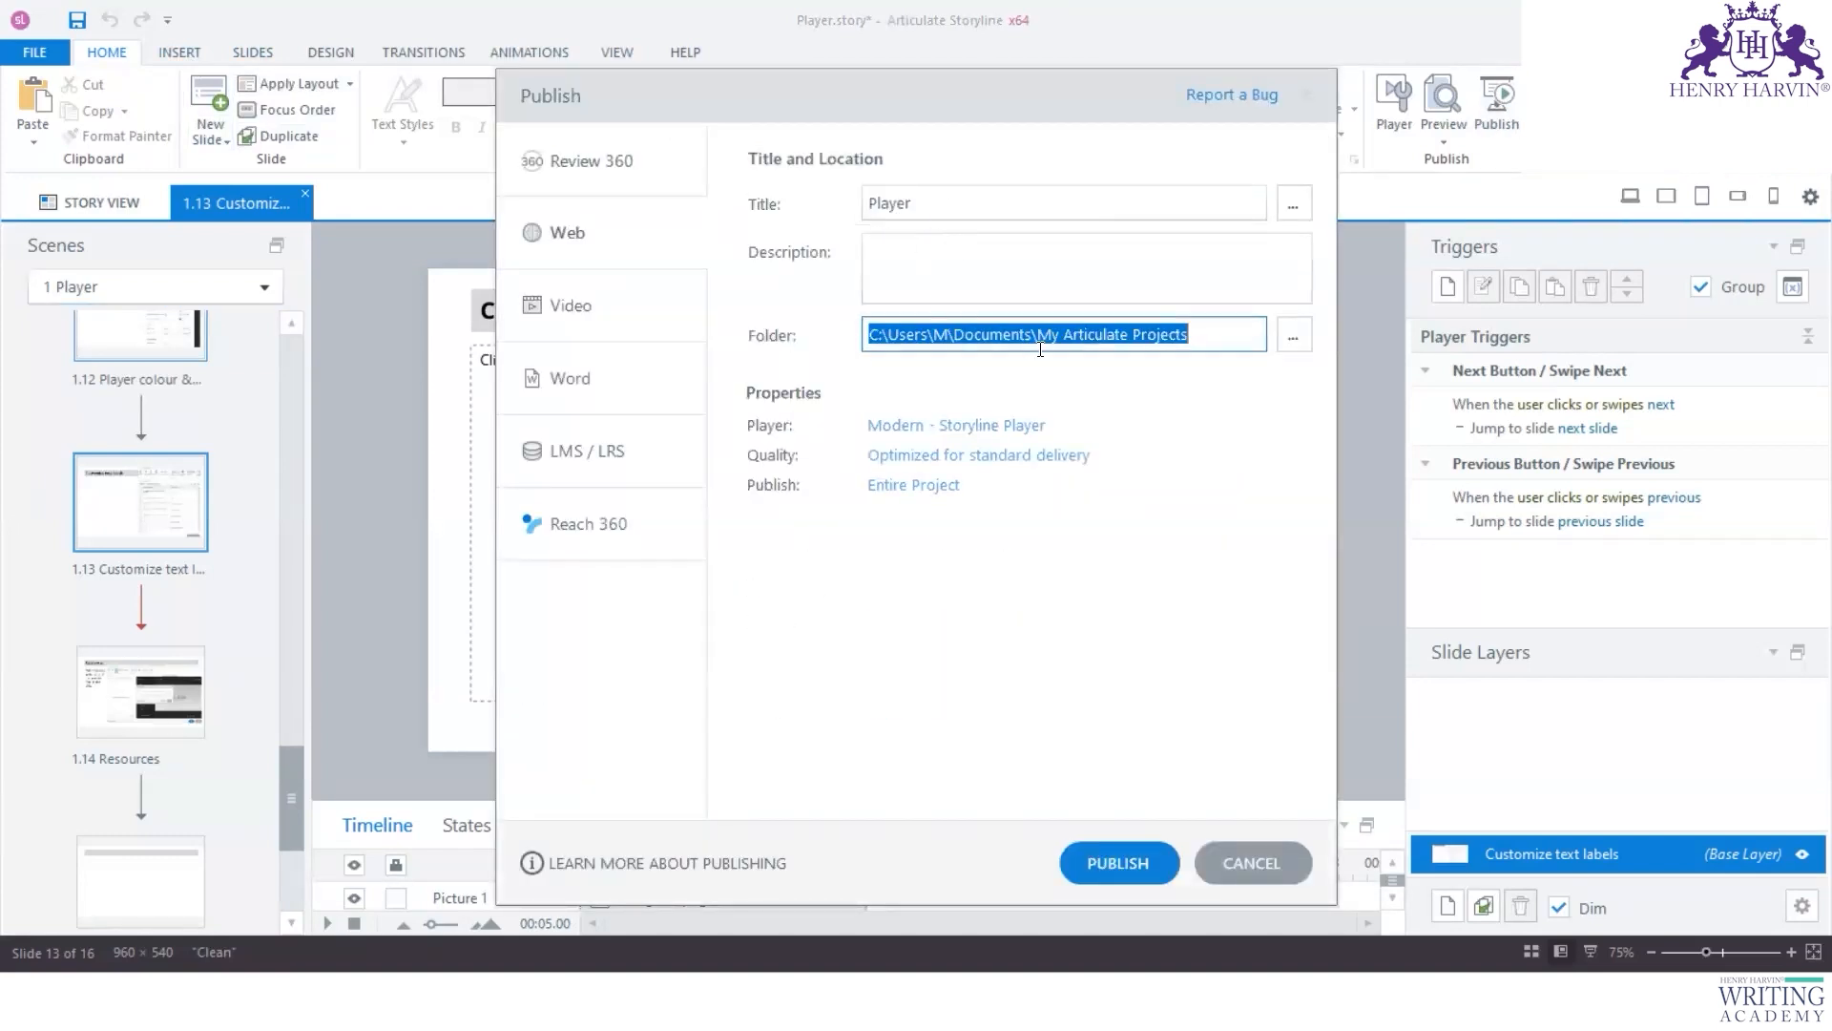
Step: Publish only the single slide 1.13 Customize text labels for Web and view the published project in the browser
click(938, 486)
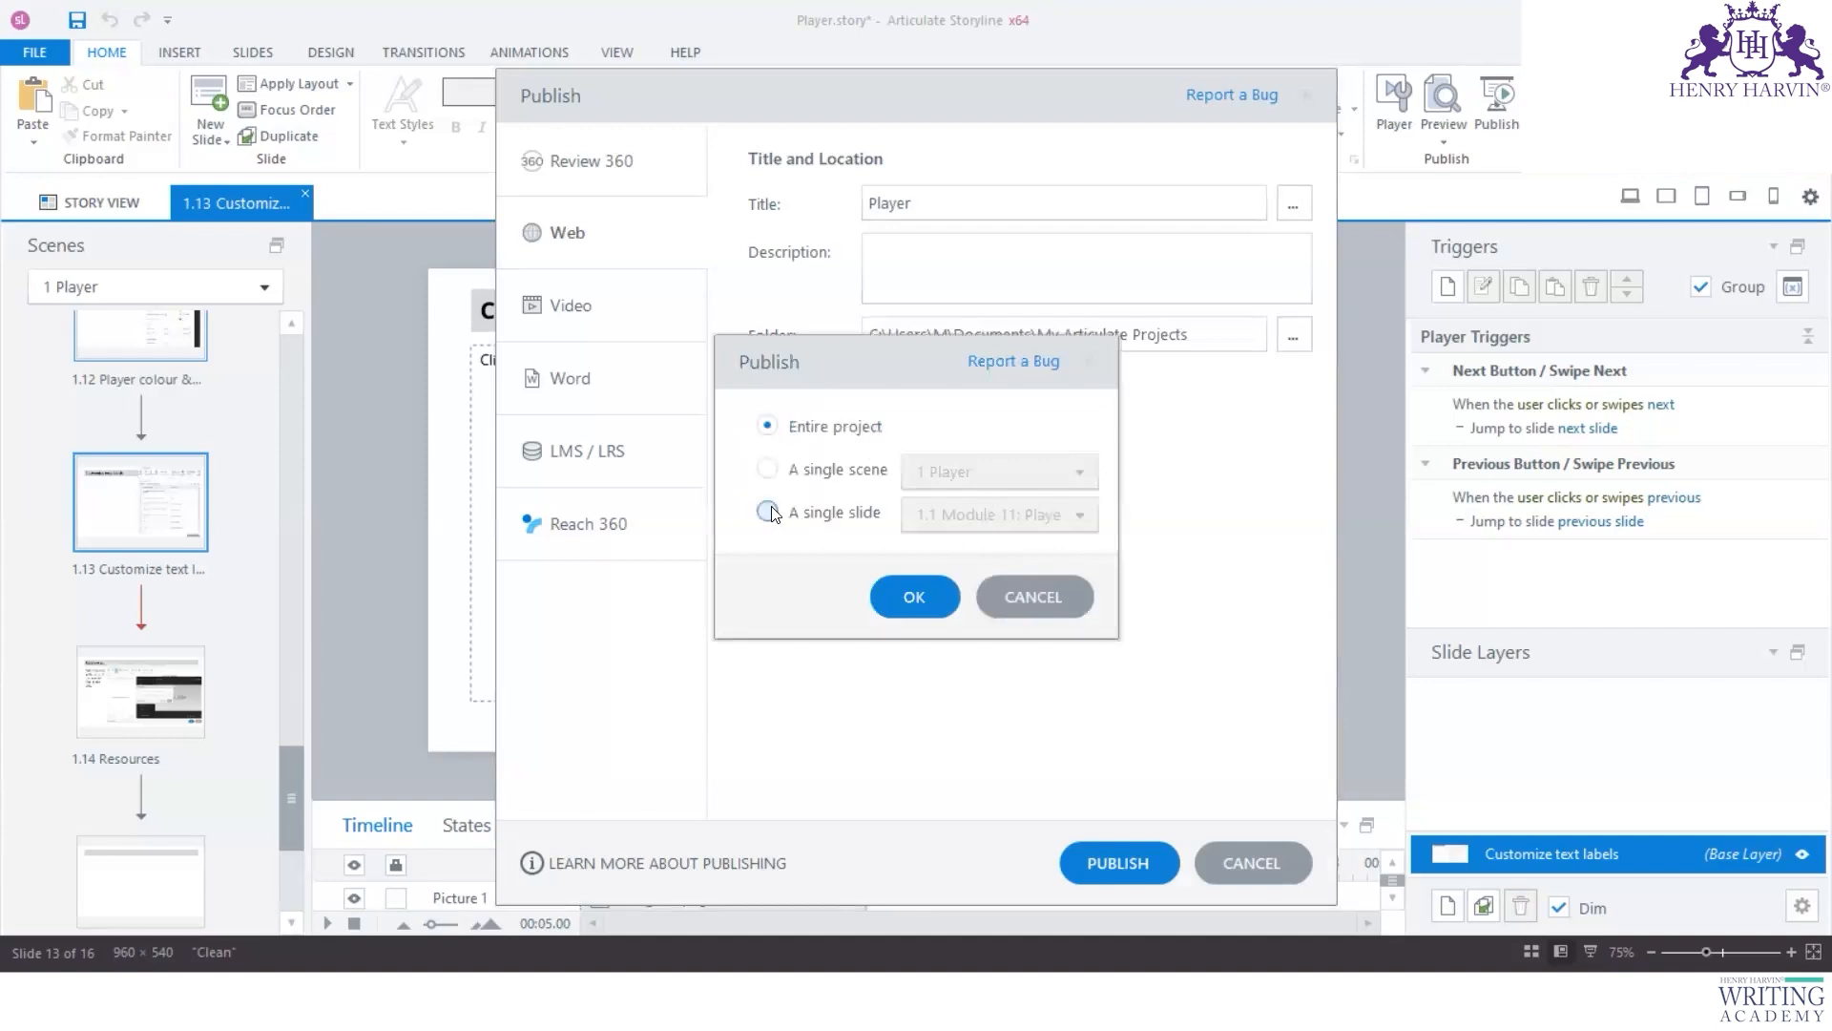
click(767, 511)
click(1076, 515)
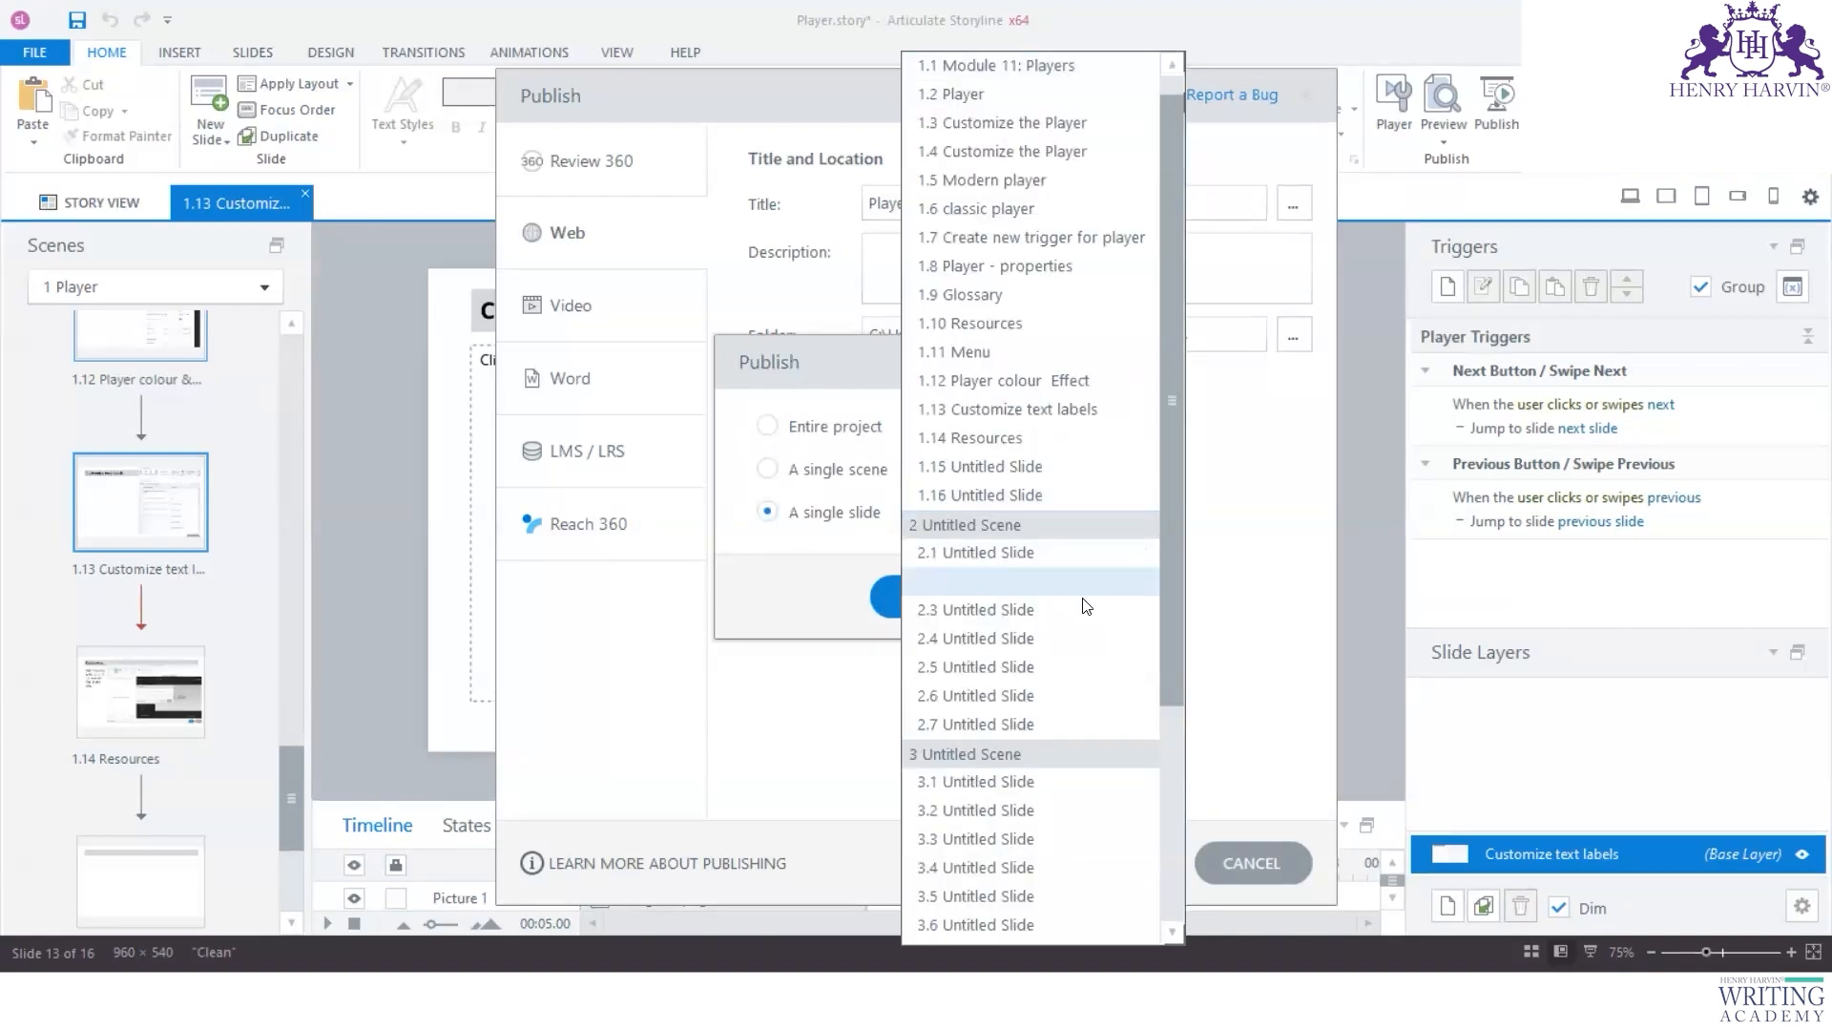
click(1010, 411)
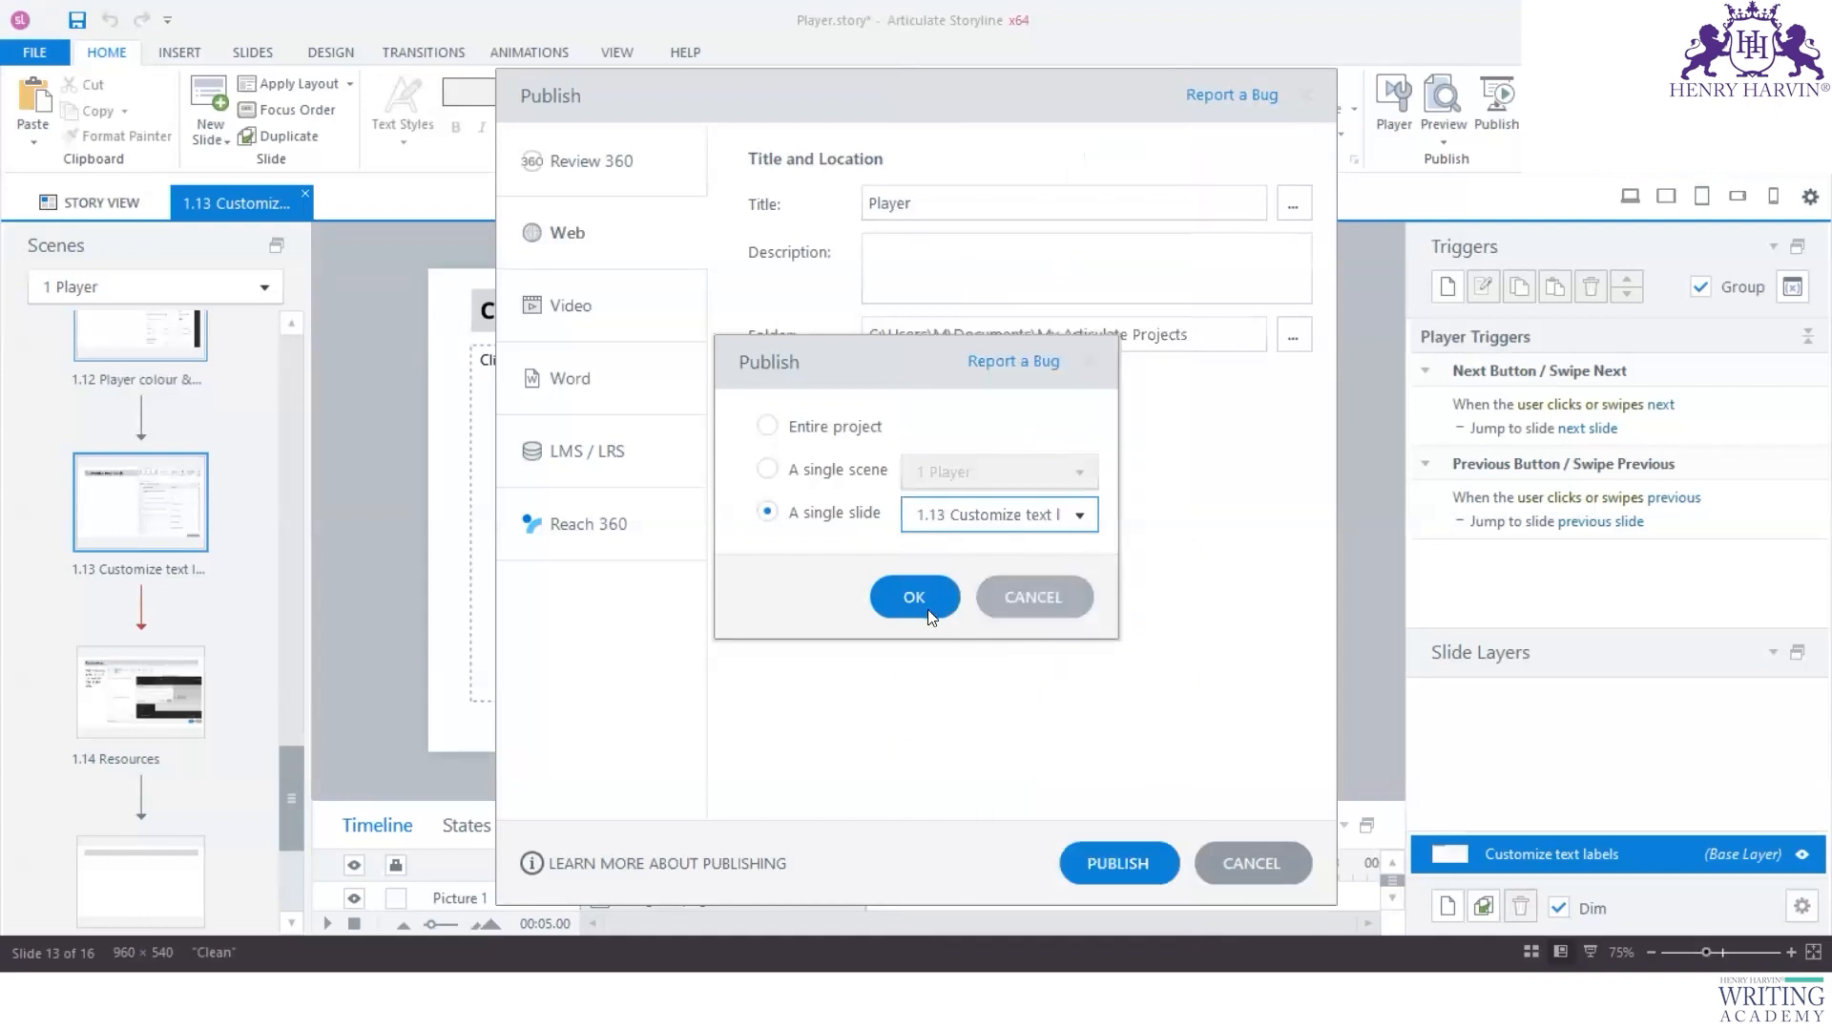
click(918, 597)
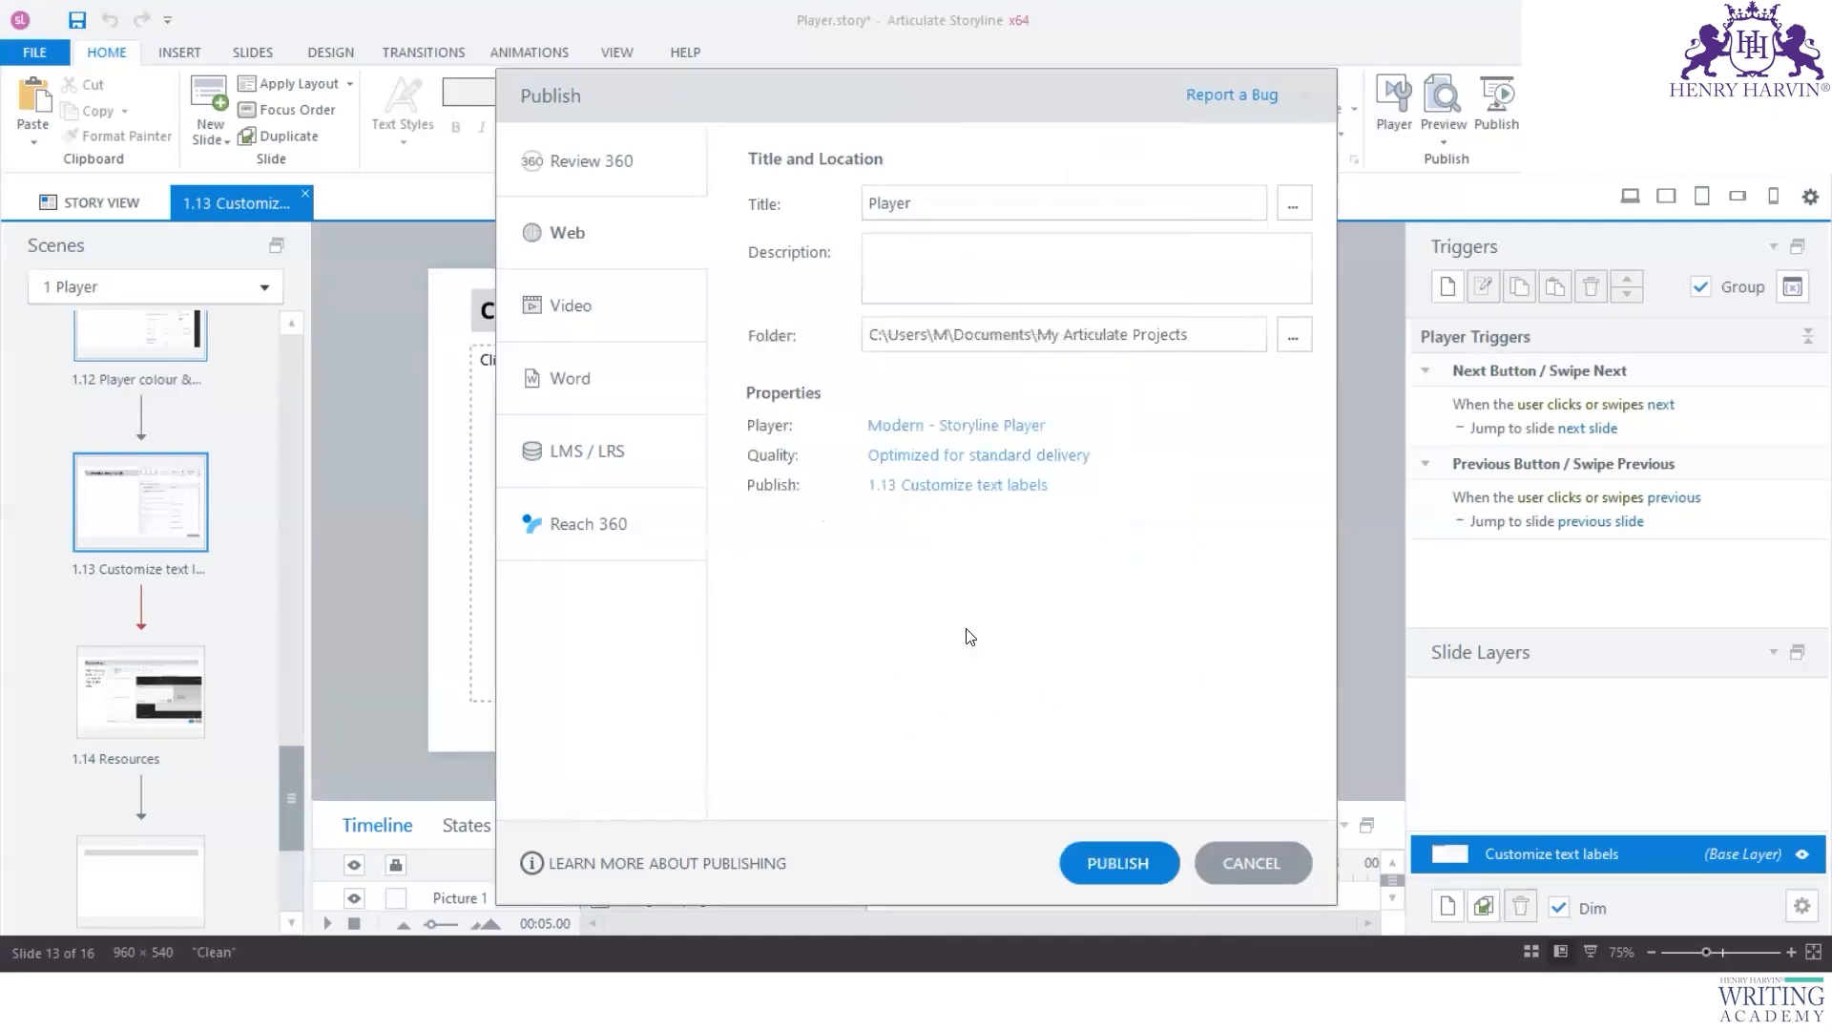
click(1103, 859)
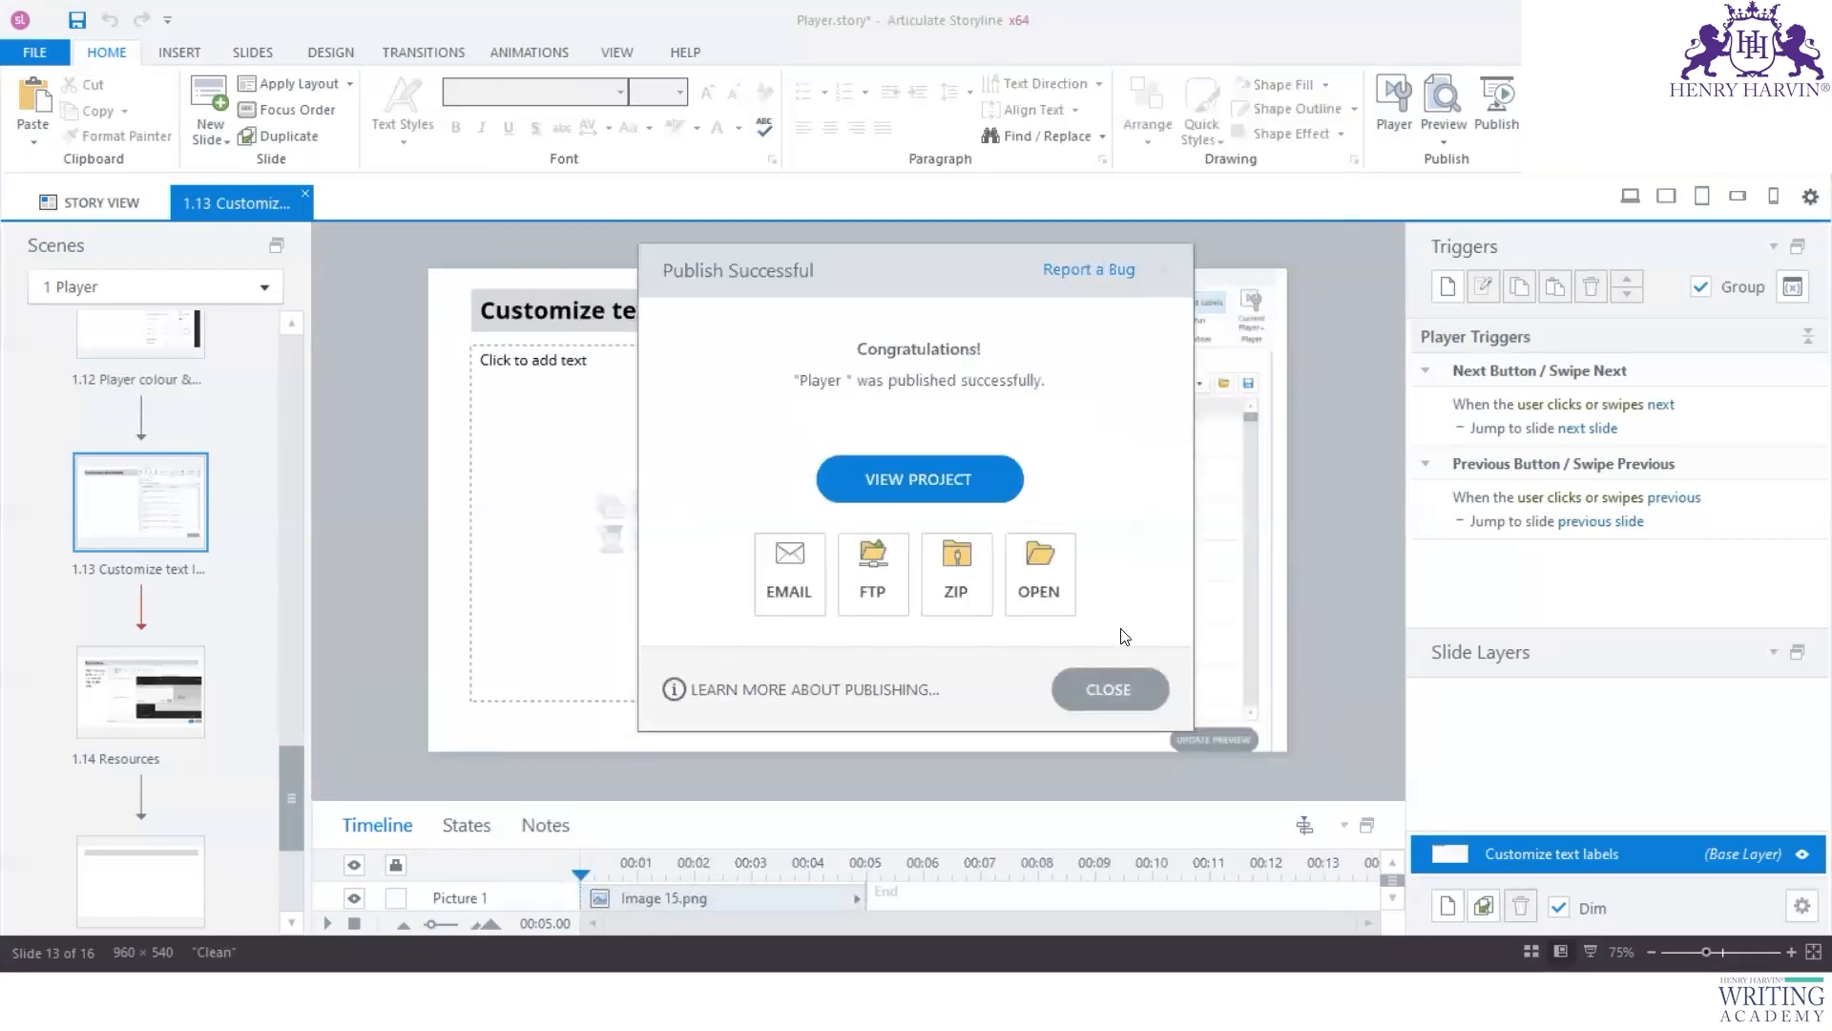
click(902, 475)
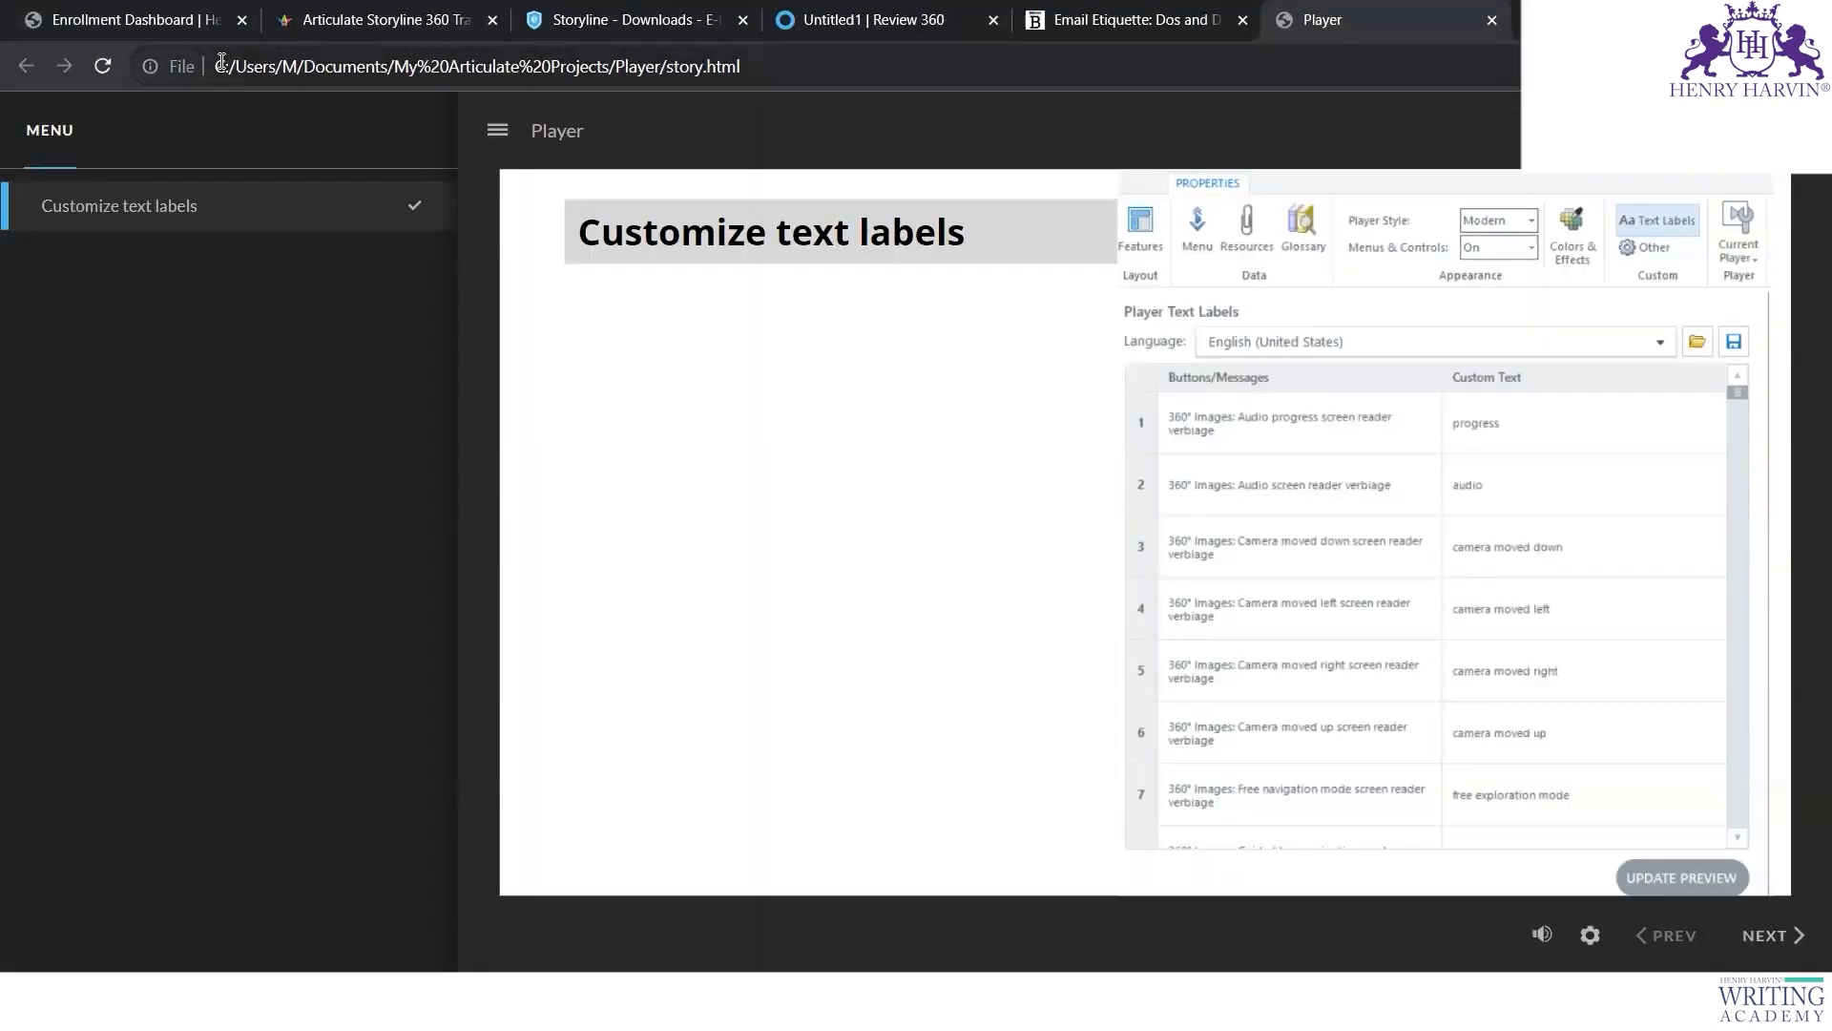
Step: Examine the published slide's local file address, and collapse and restore the player's sidebar menu
drag(217, 67, 388, 67)
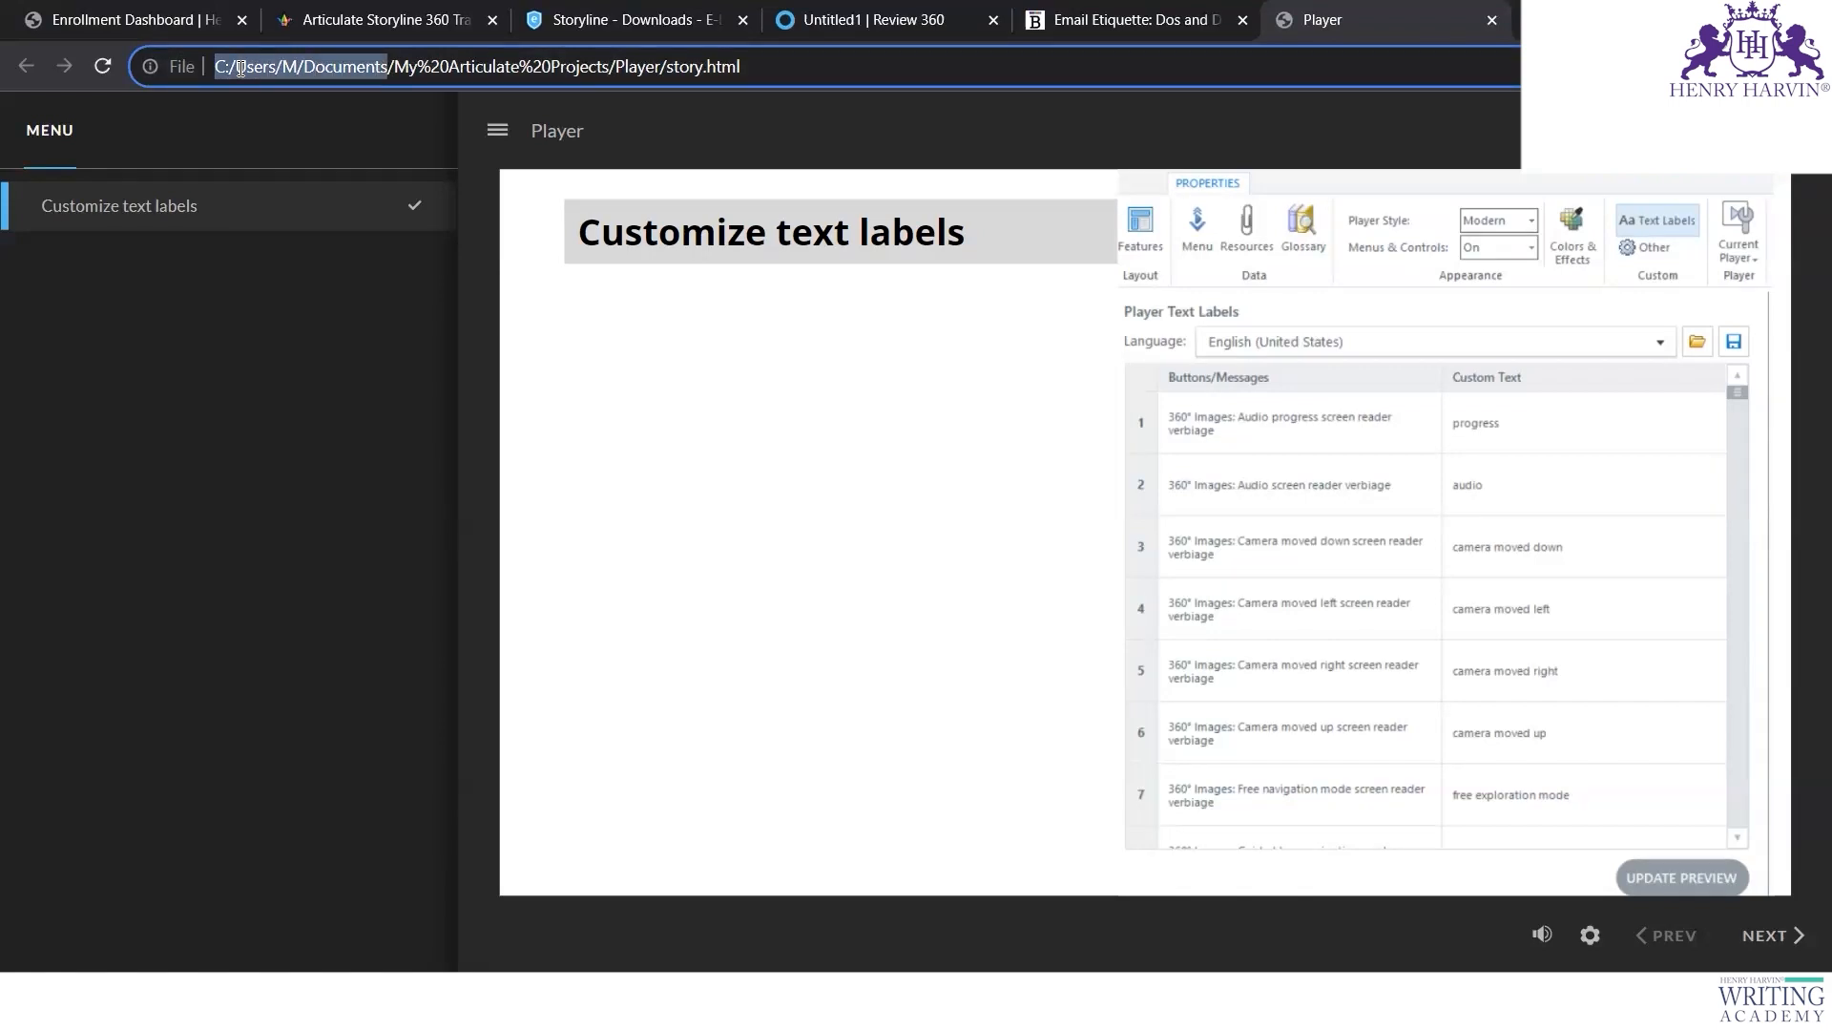
right_click(241, 69)
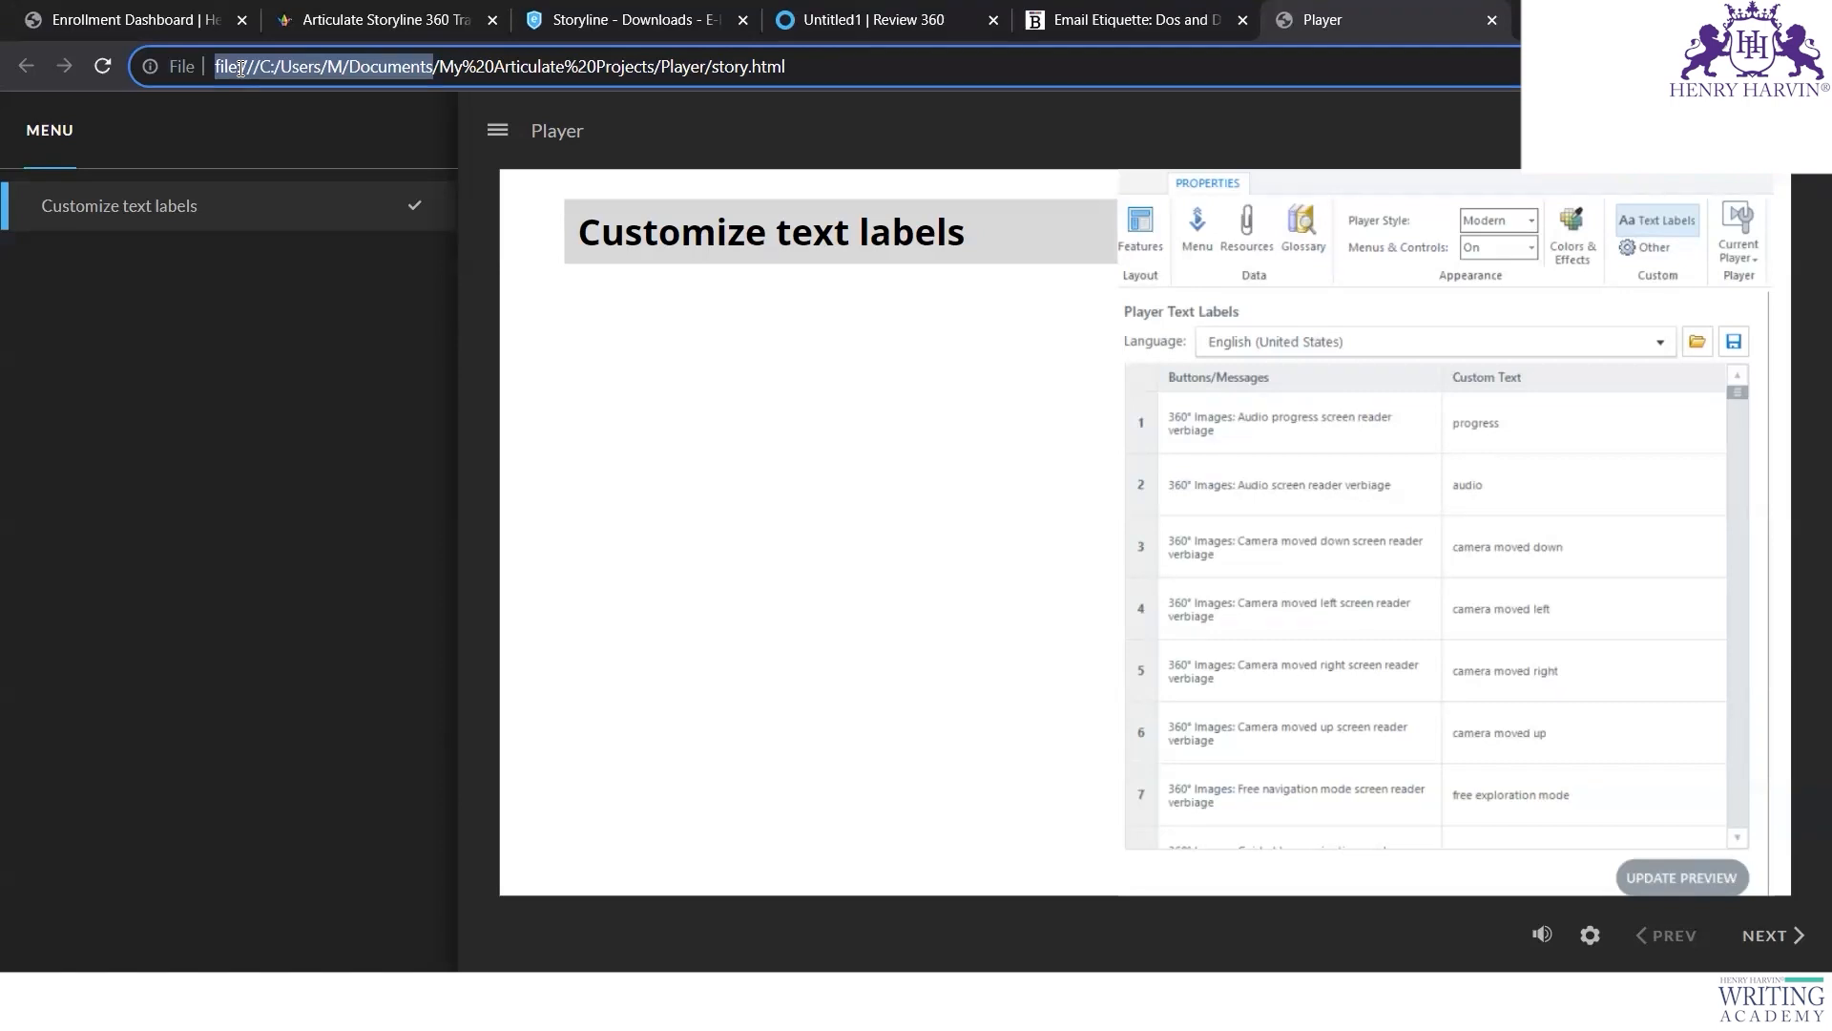
click(411, 67)
double_click(266, 67)
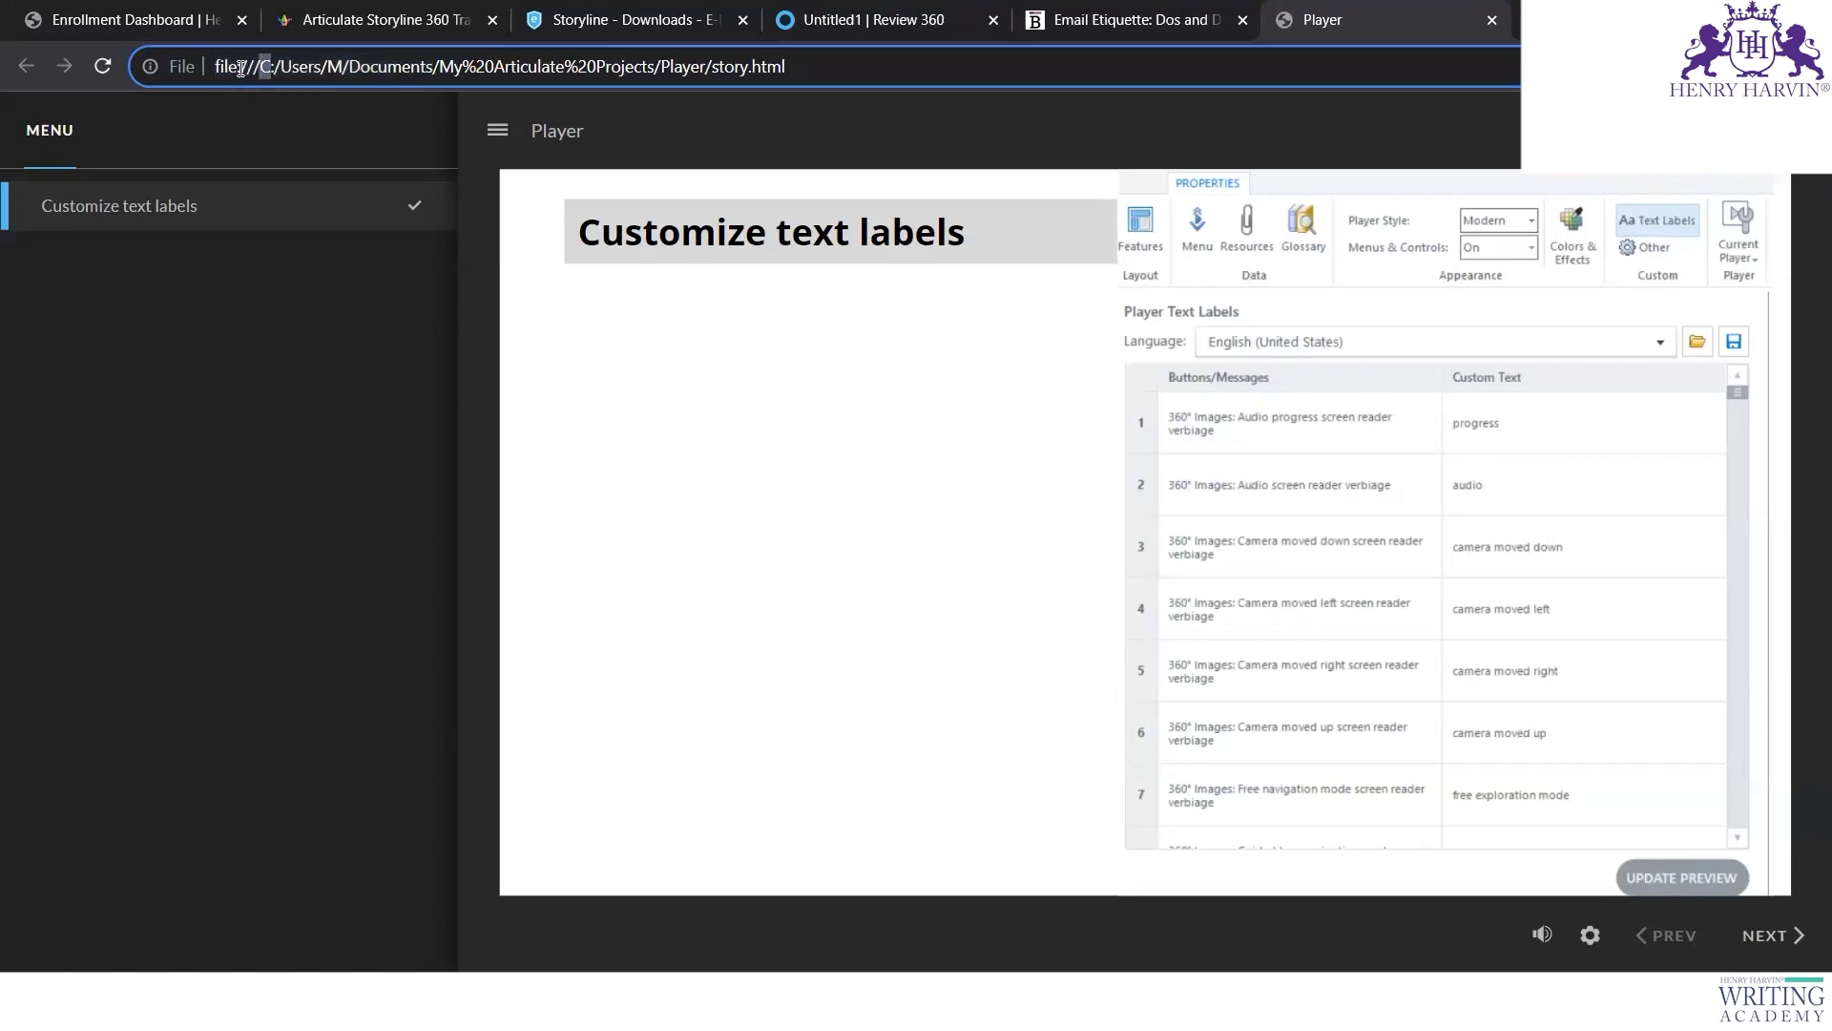
drag(786, 67, 182, 65)
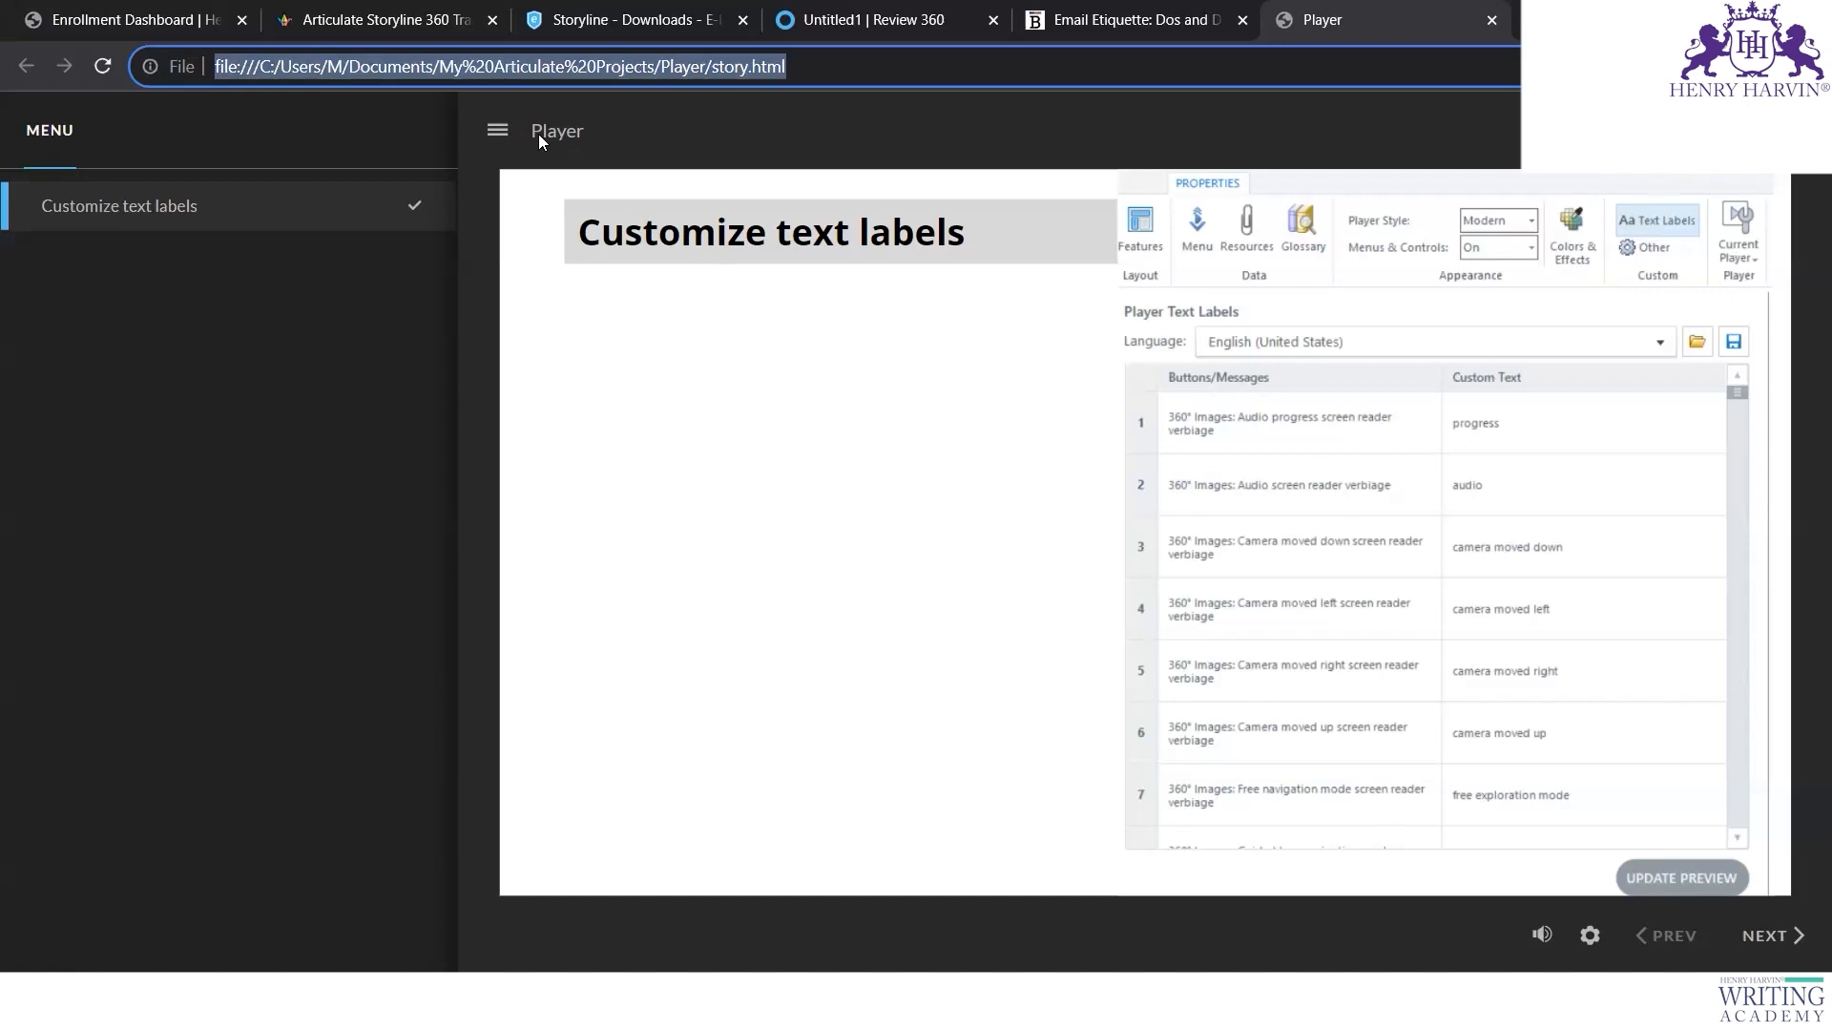
click(490, 137)
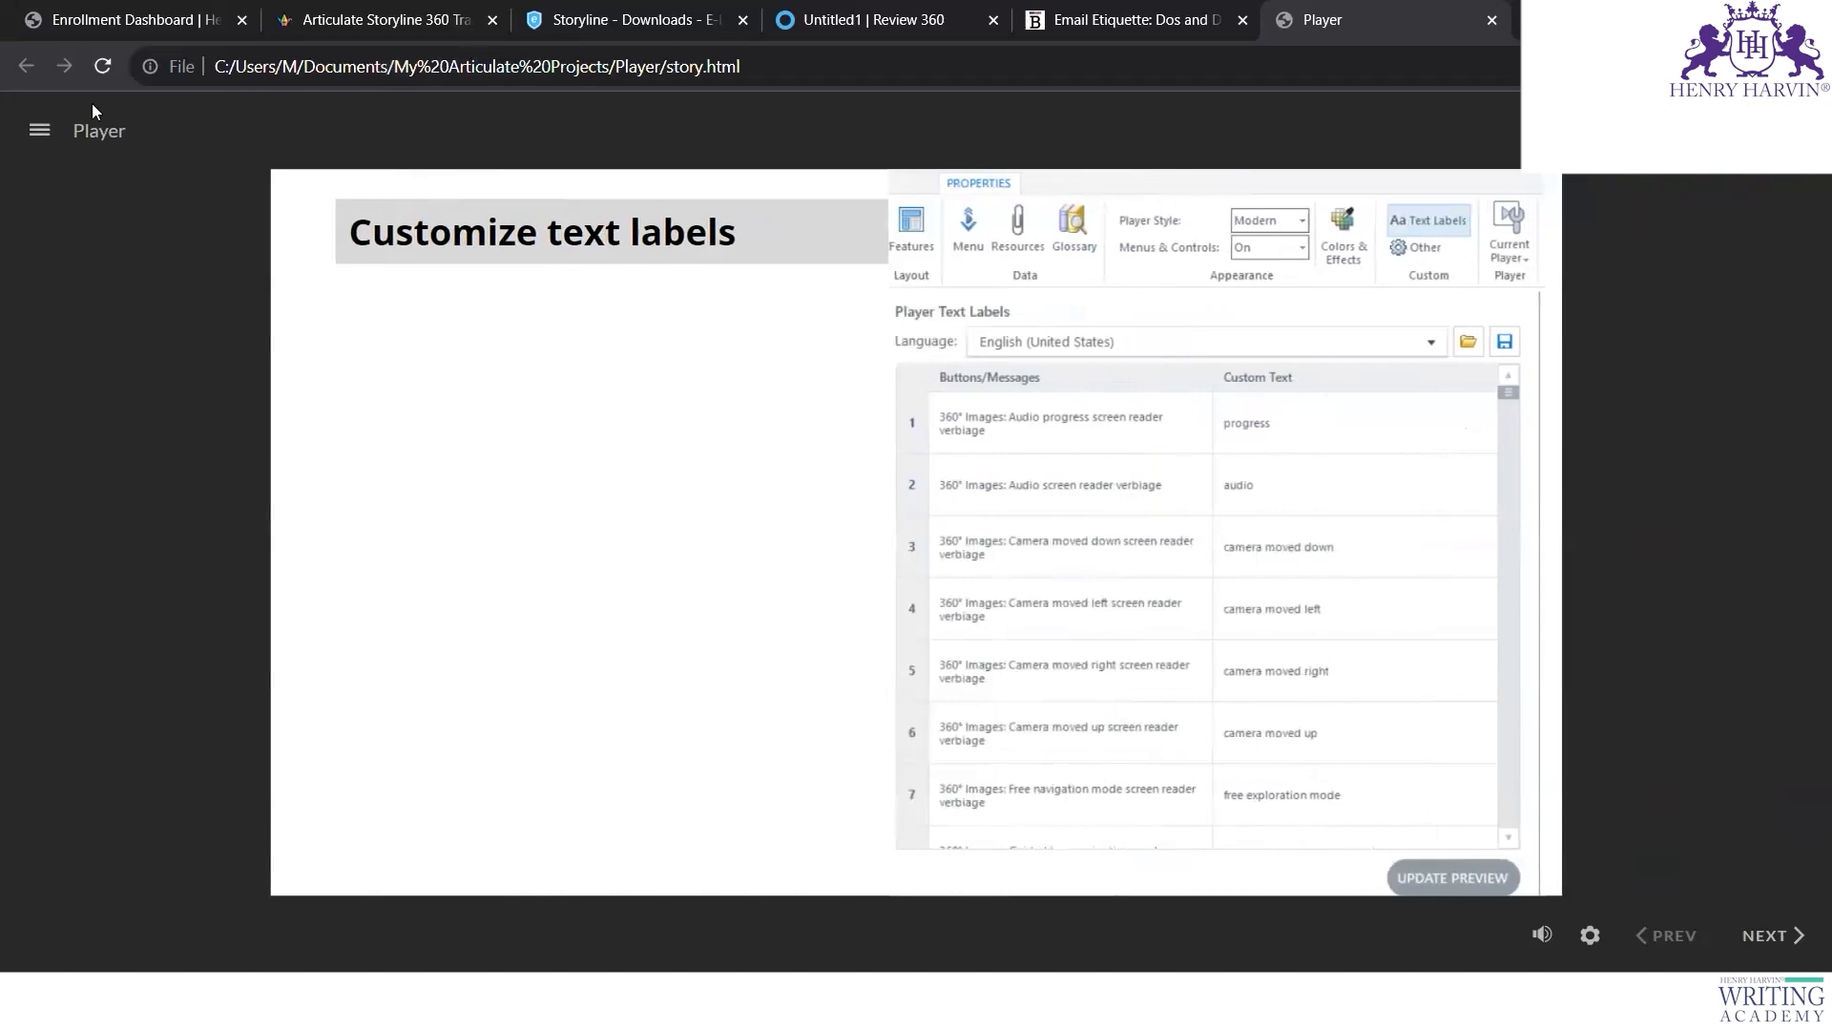
click(40, 131)
Step: Switch back to the Player.story project in Storyline and dismiss the publish completion dialog
click(1152, 995)
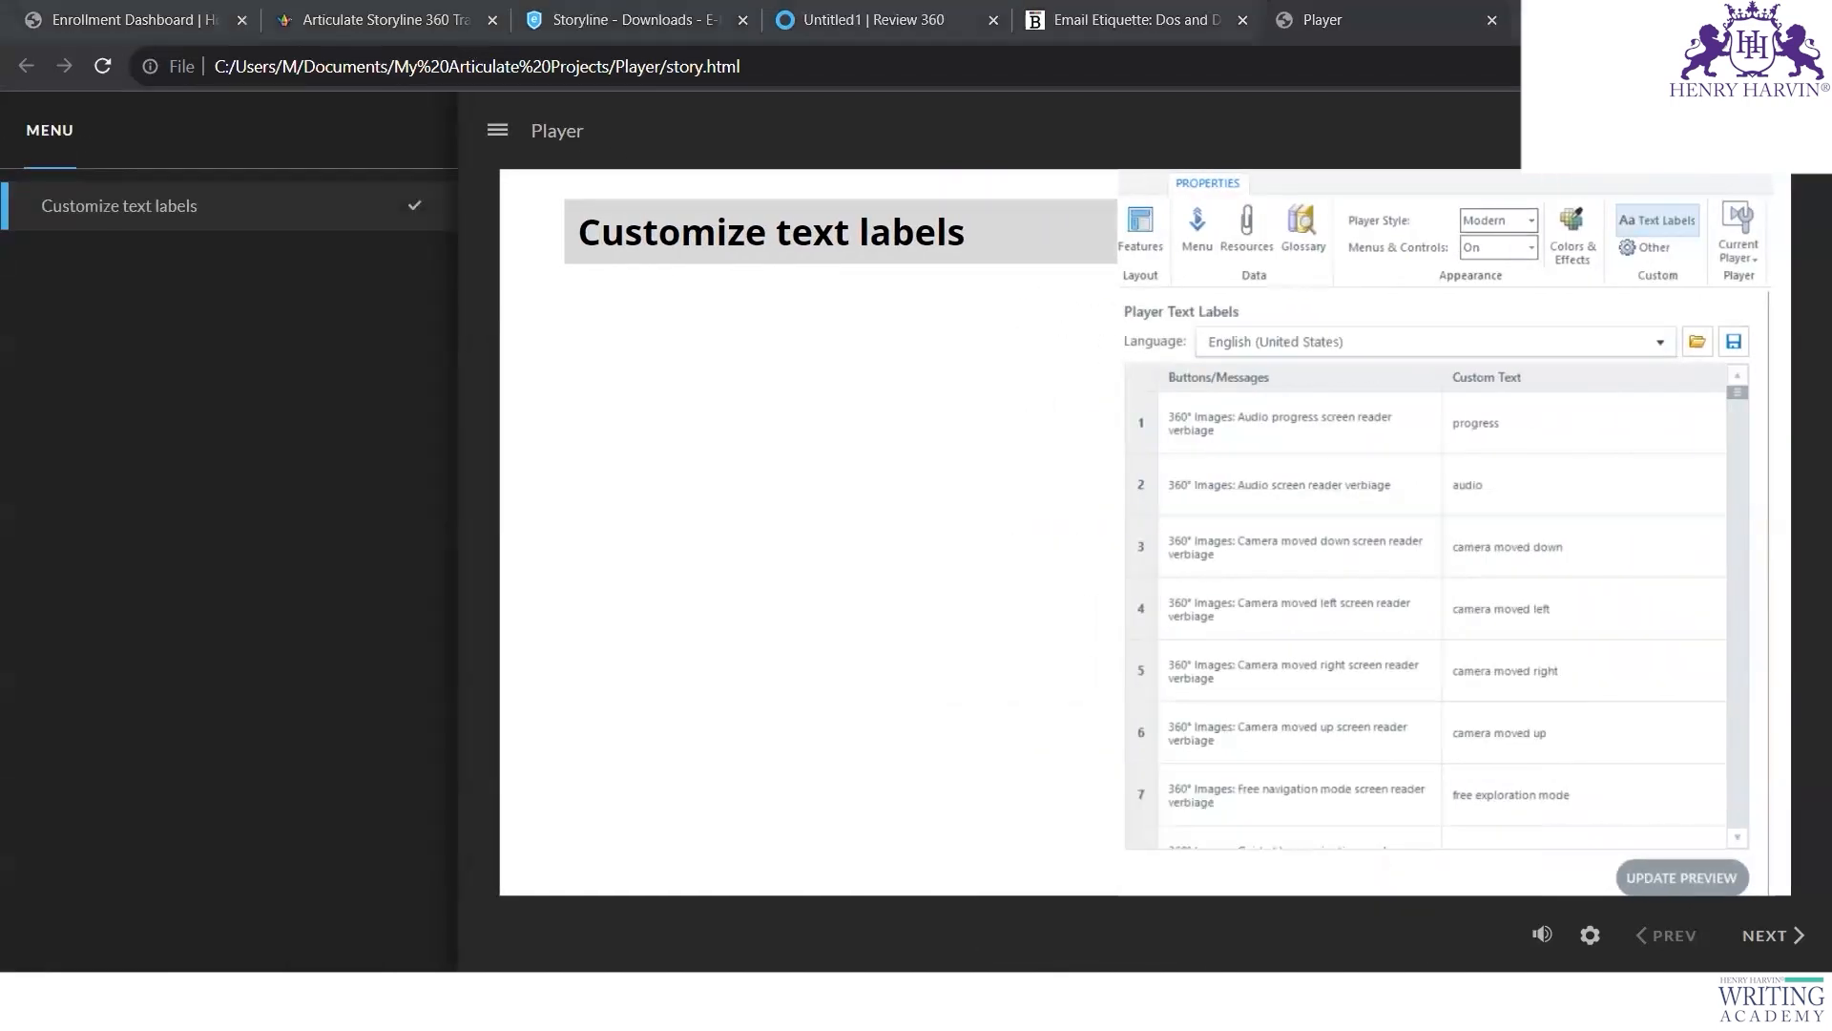
click(1152, 884)
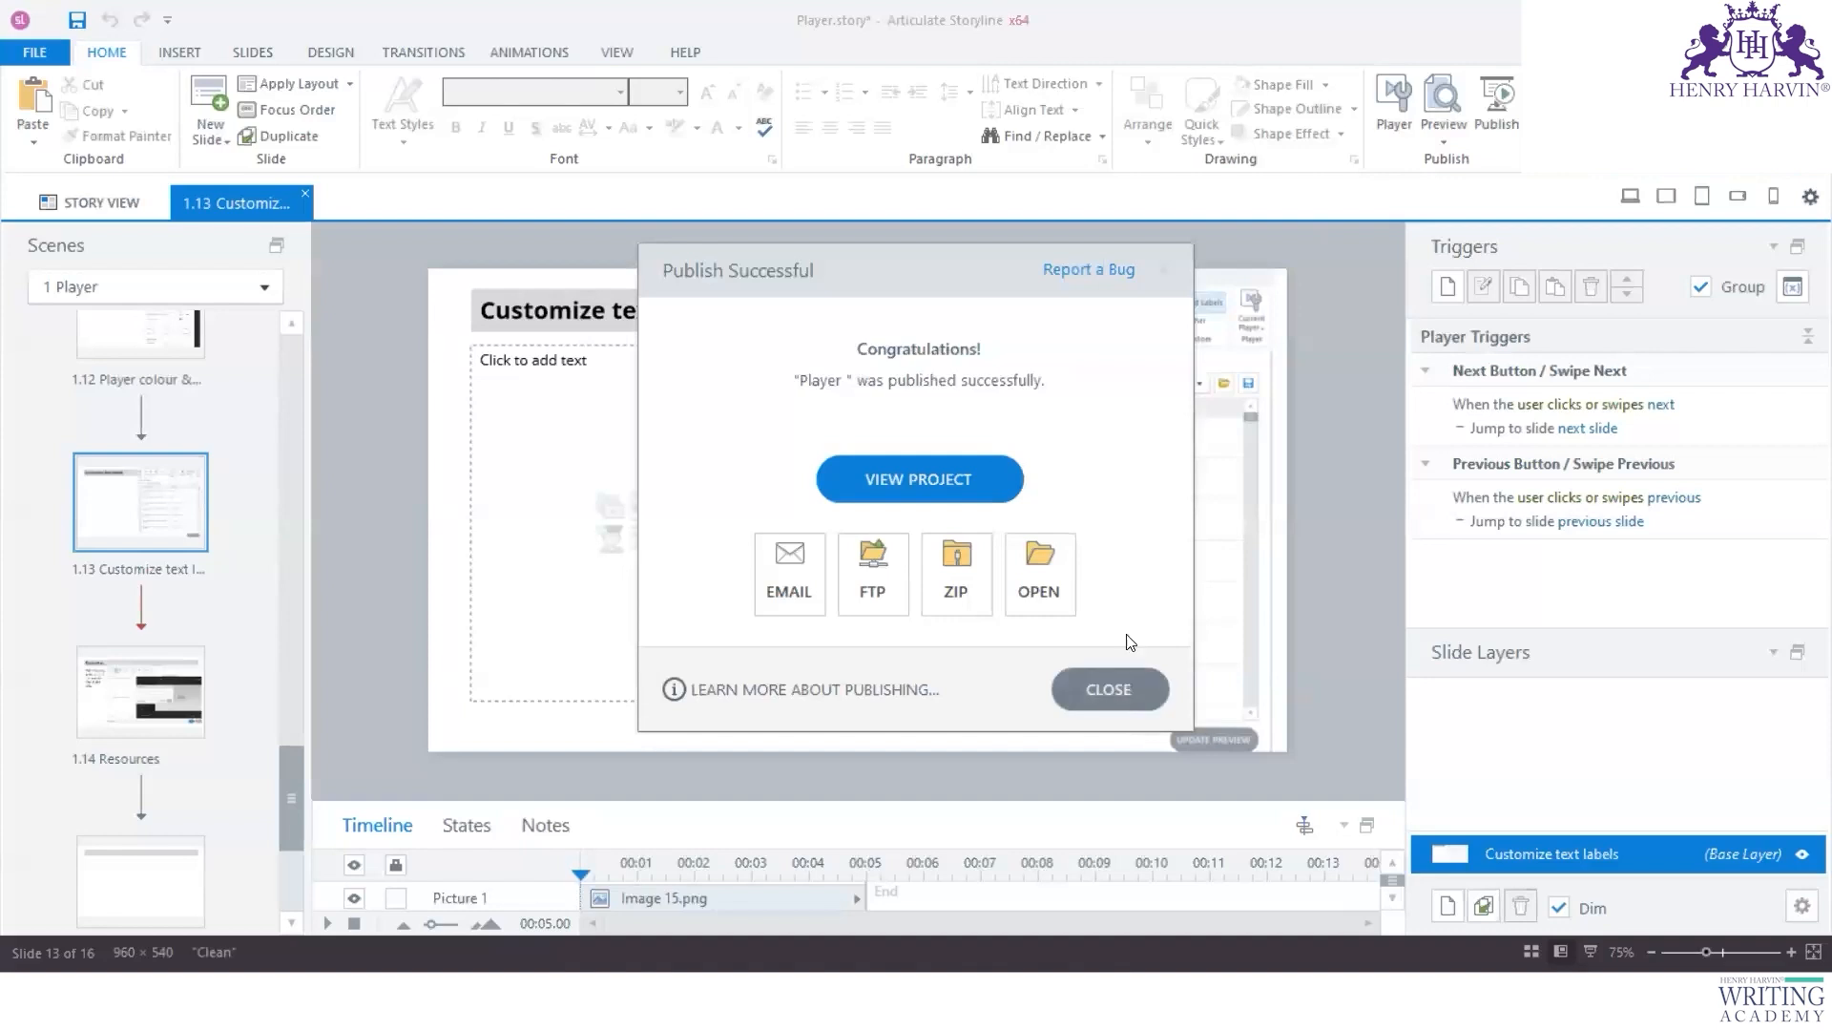
click(1116, 688)
Step: Enable the Resources and Glossary player tabs, check both in the player preview and apply the player properties
click(1394, 117)
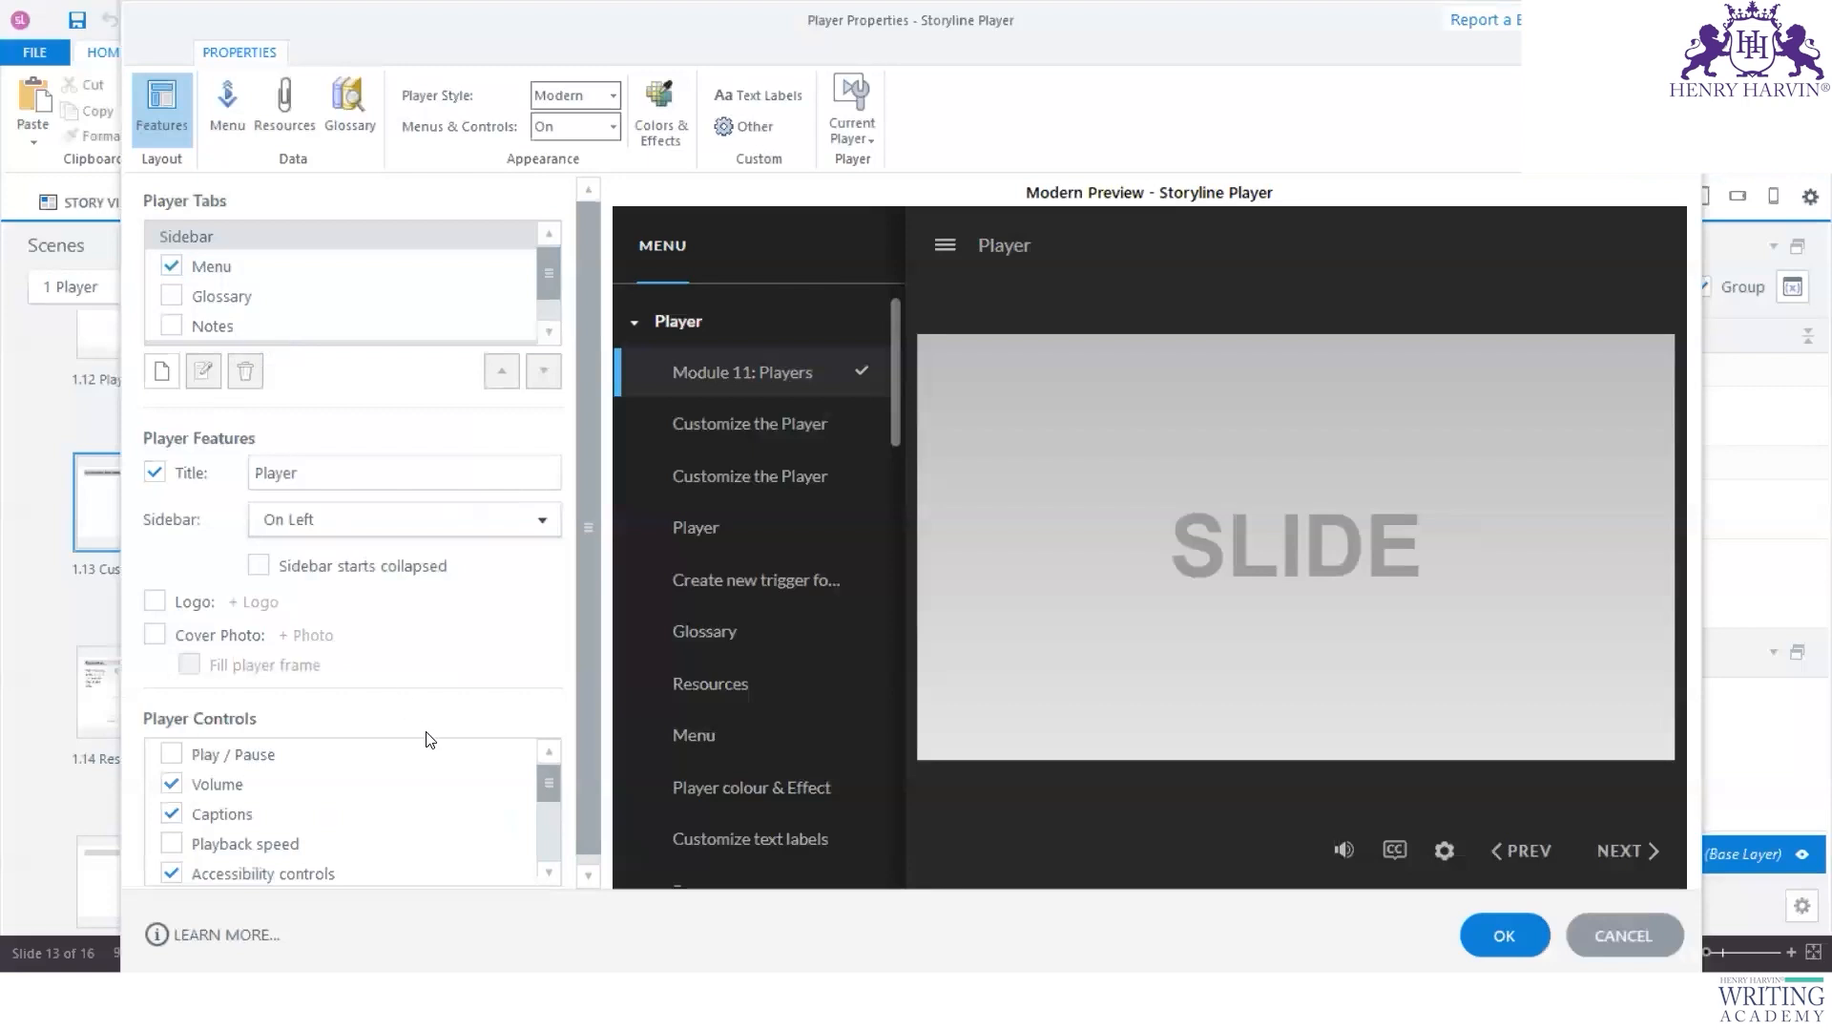
scroll(544, 286, down, 2)
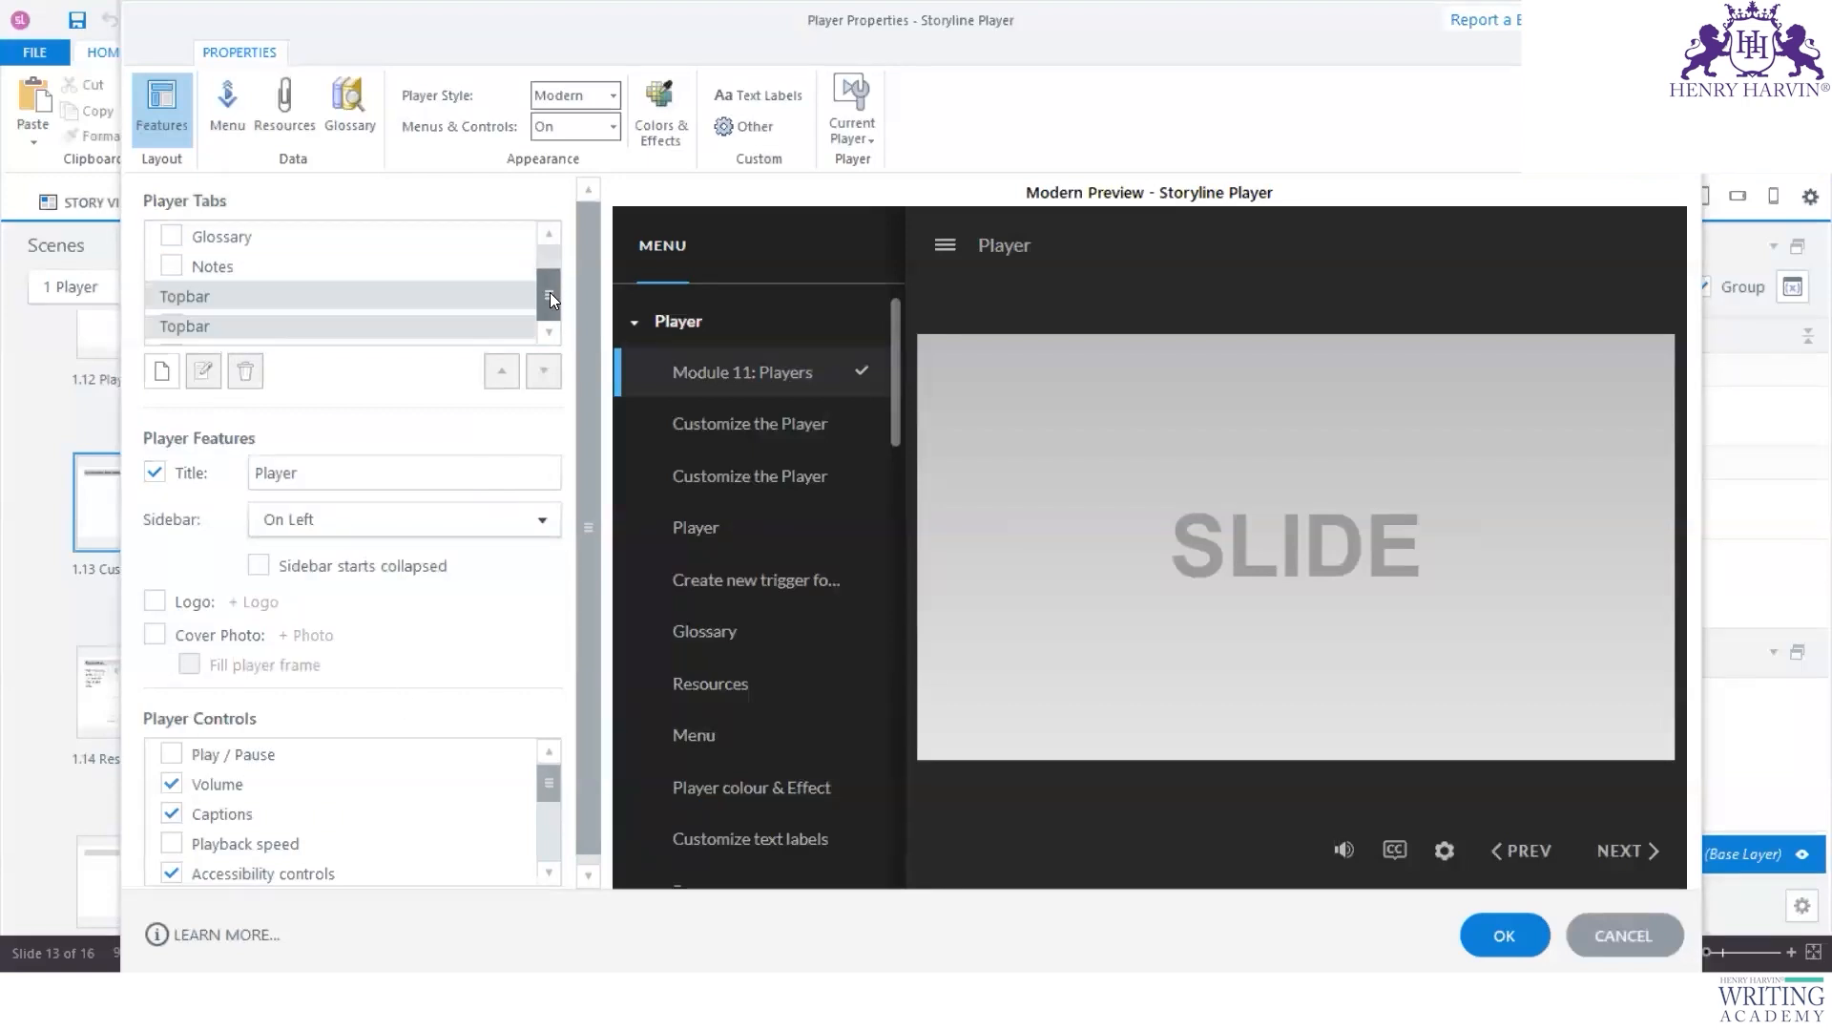
click(170, 324)
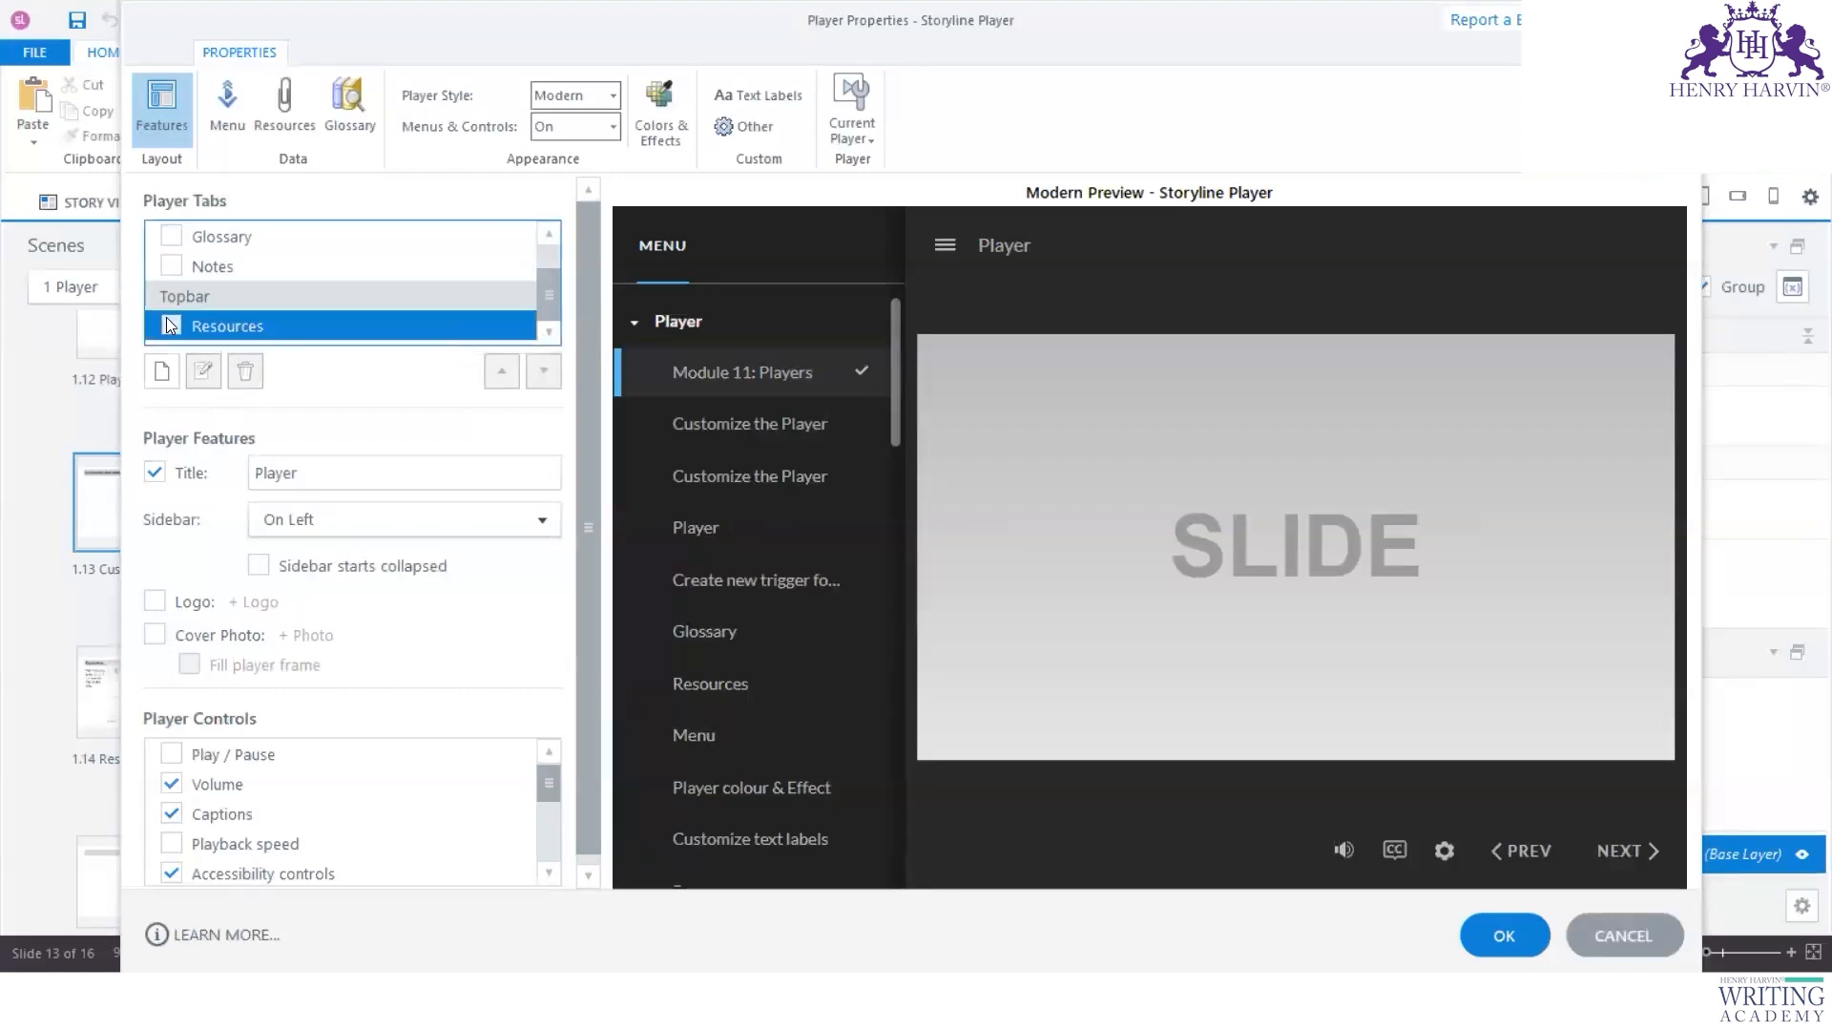
click(171, 236)
click(743, 250)
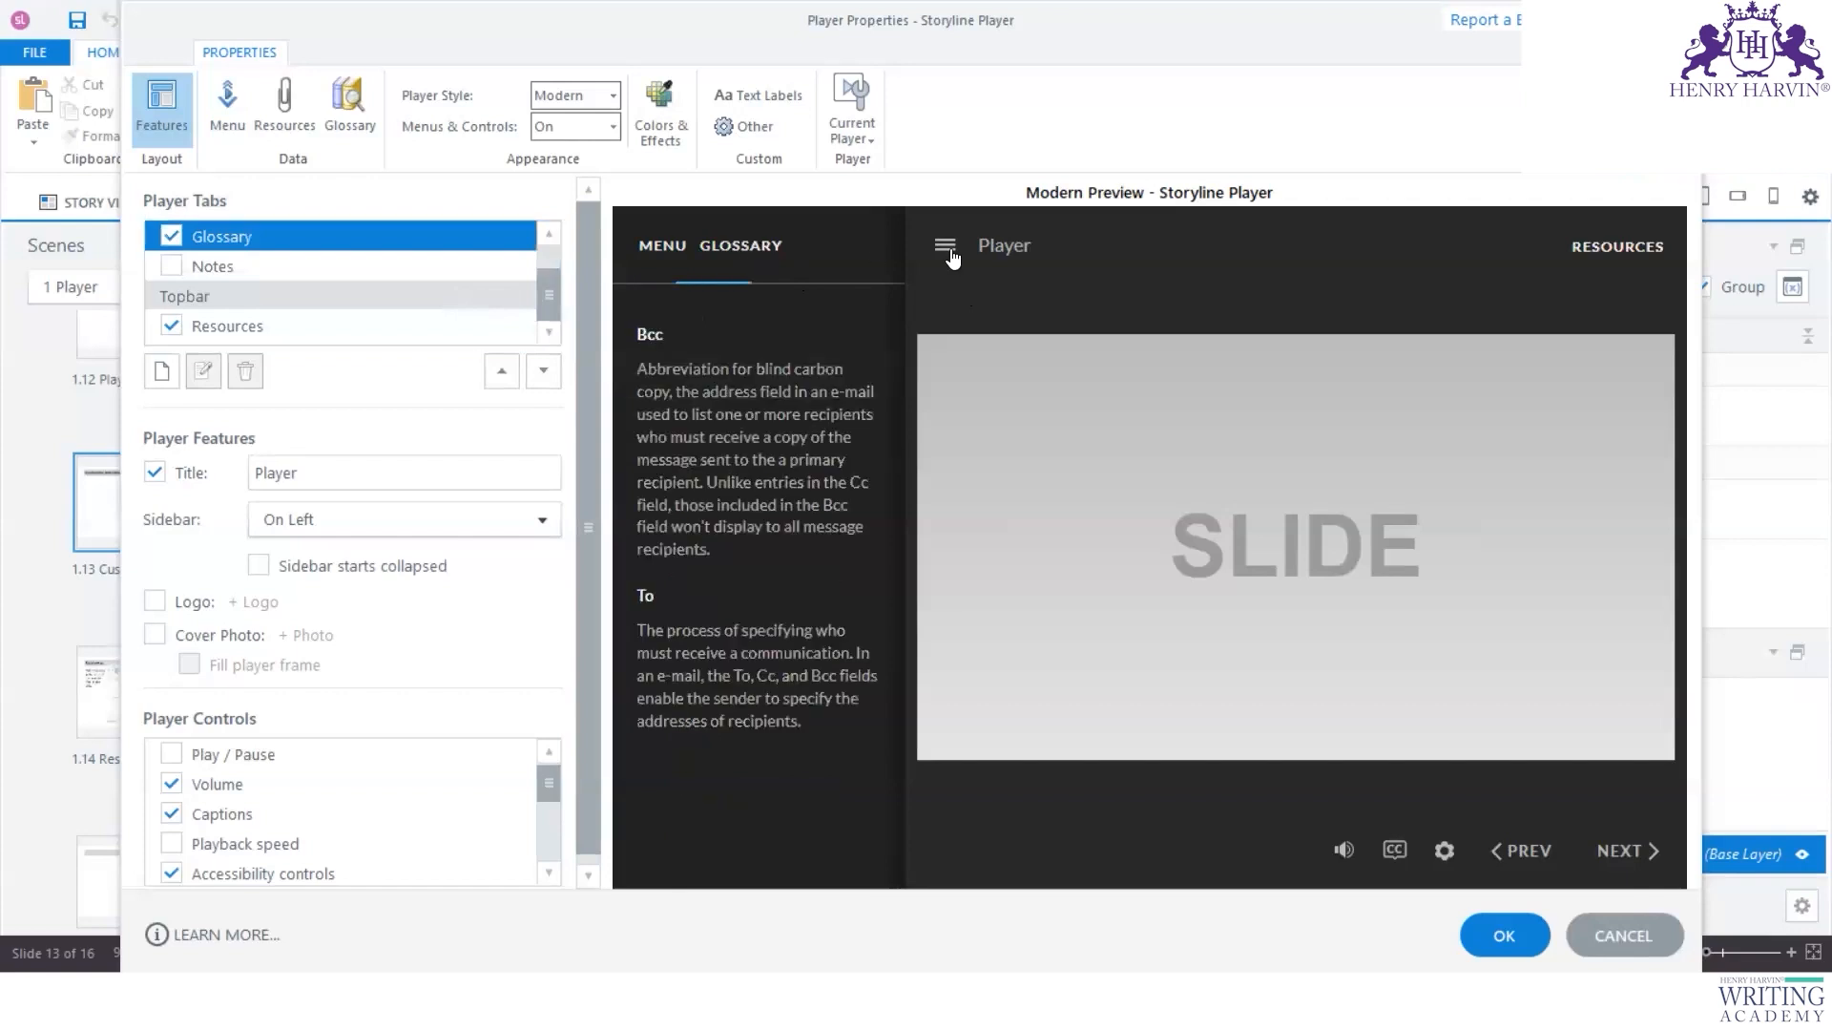
click(1603, 249)
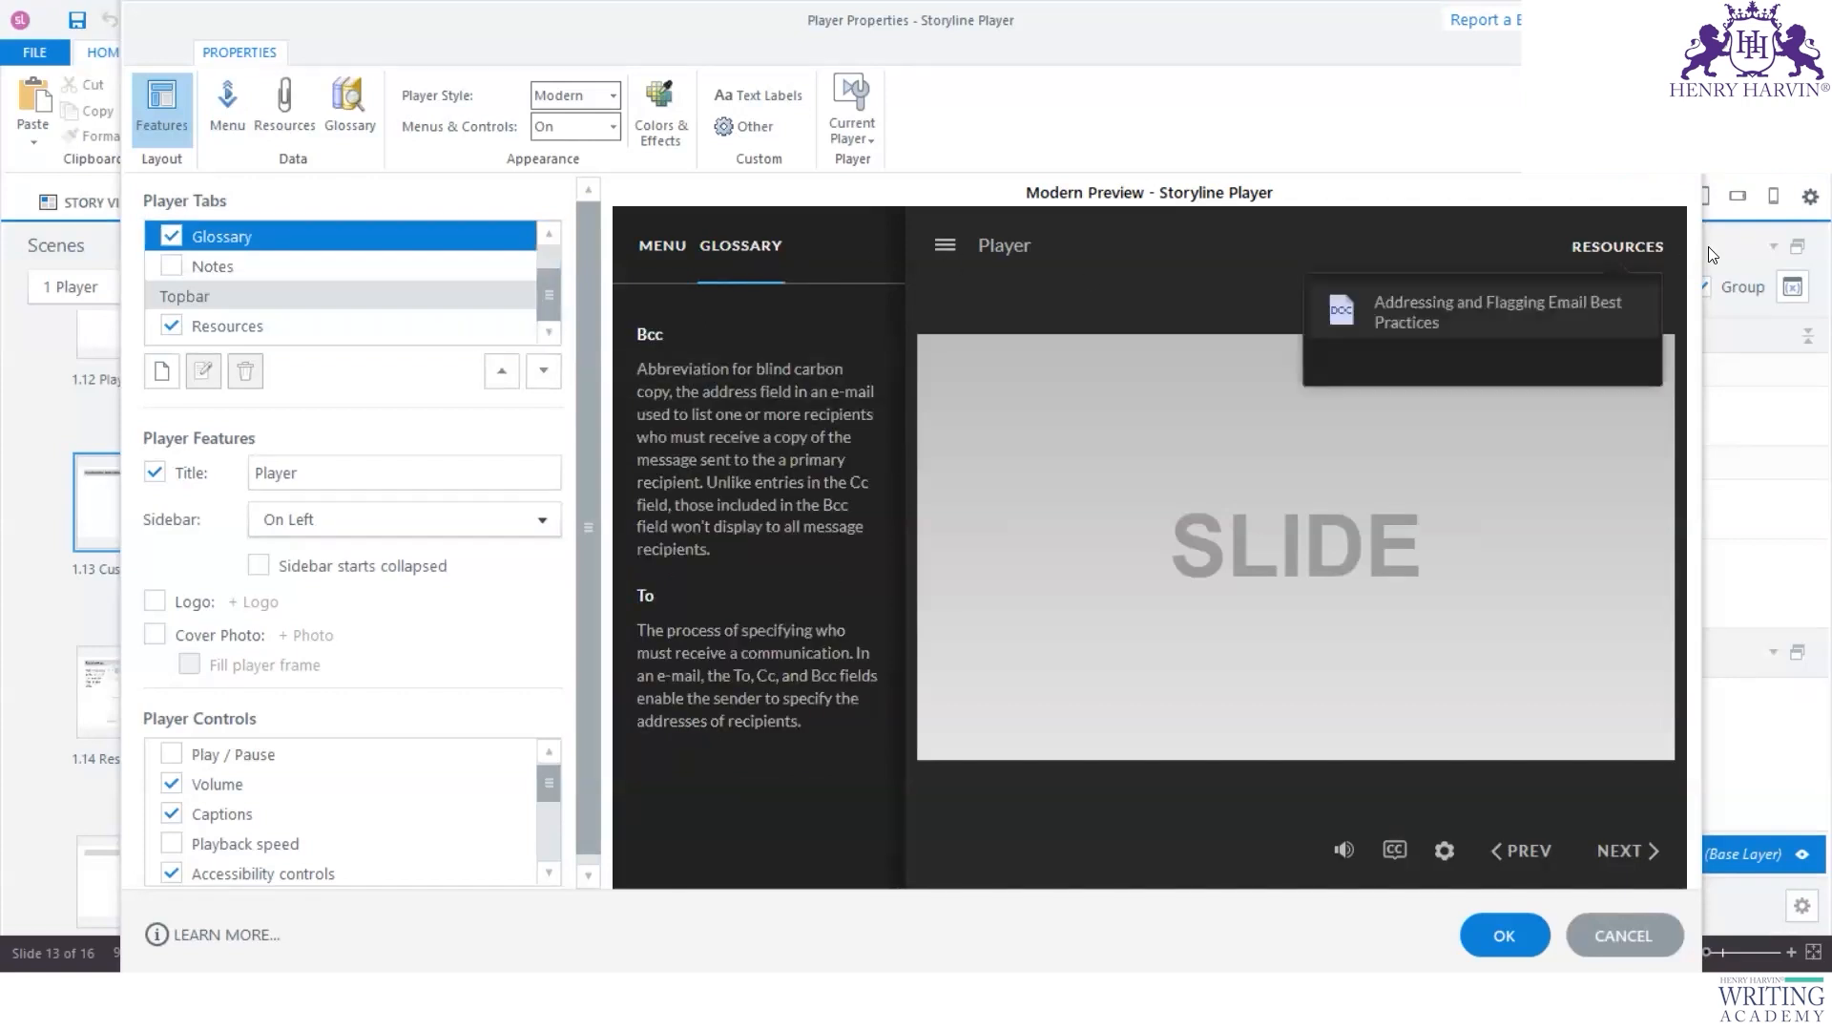
click(1514, 934)
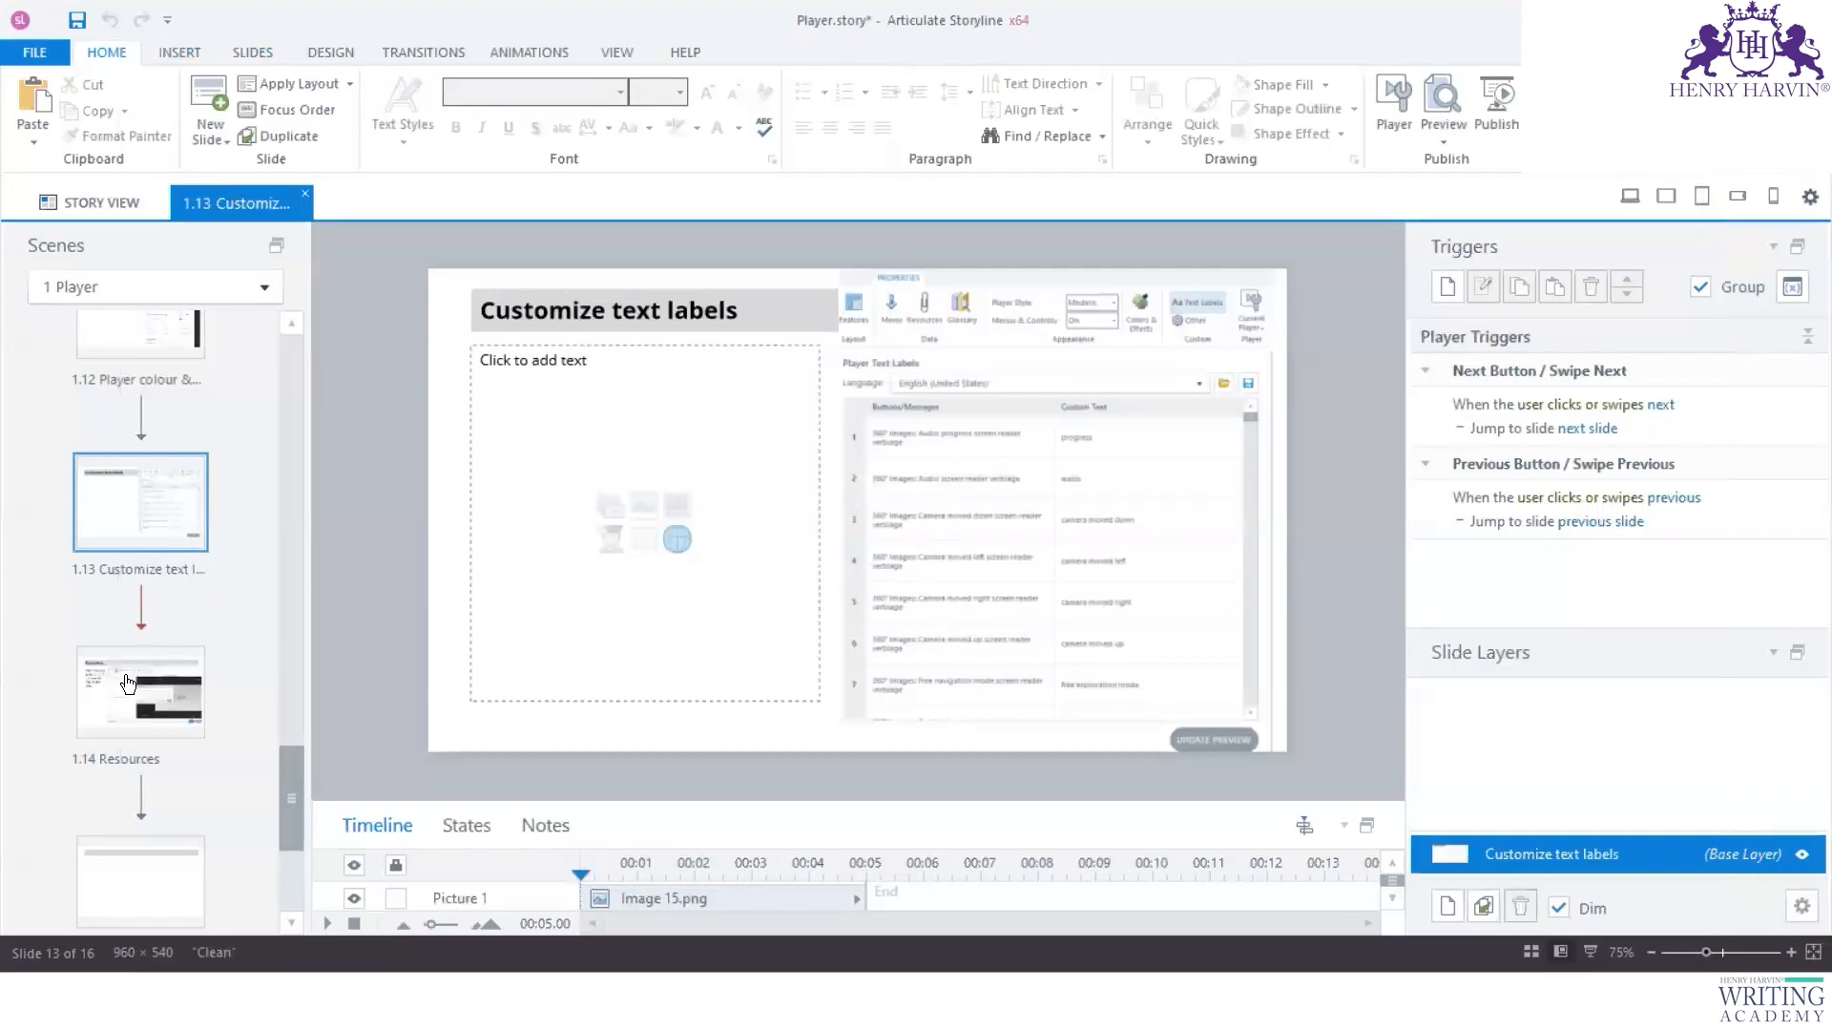
Step: Return to Story View and save the Player.story project
scroll(134, 532, up, 1)
click(111, 202)
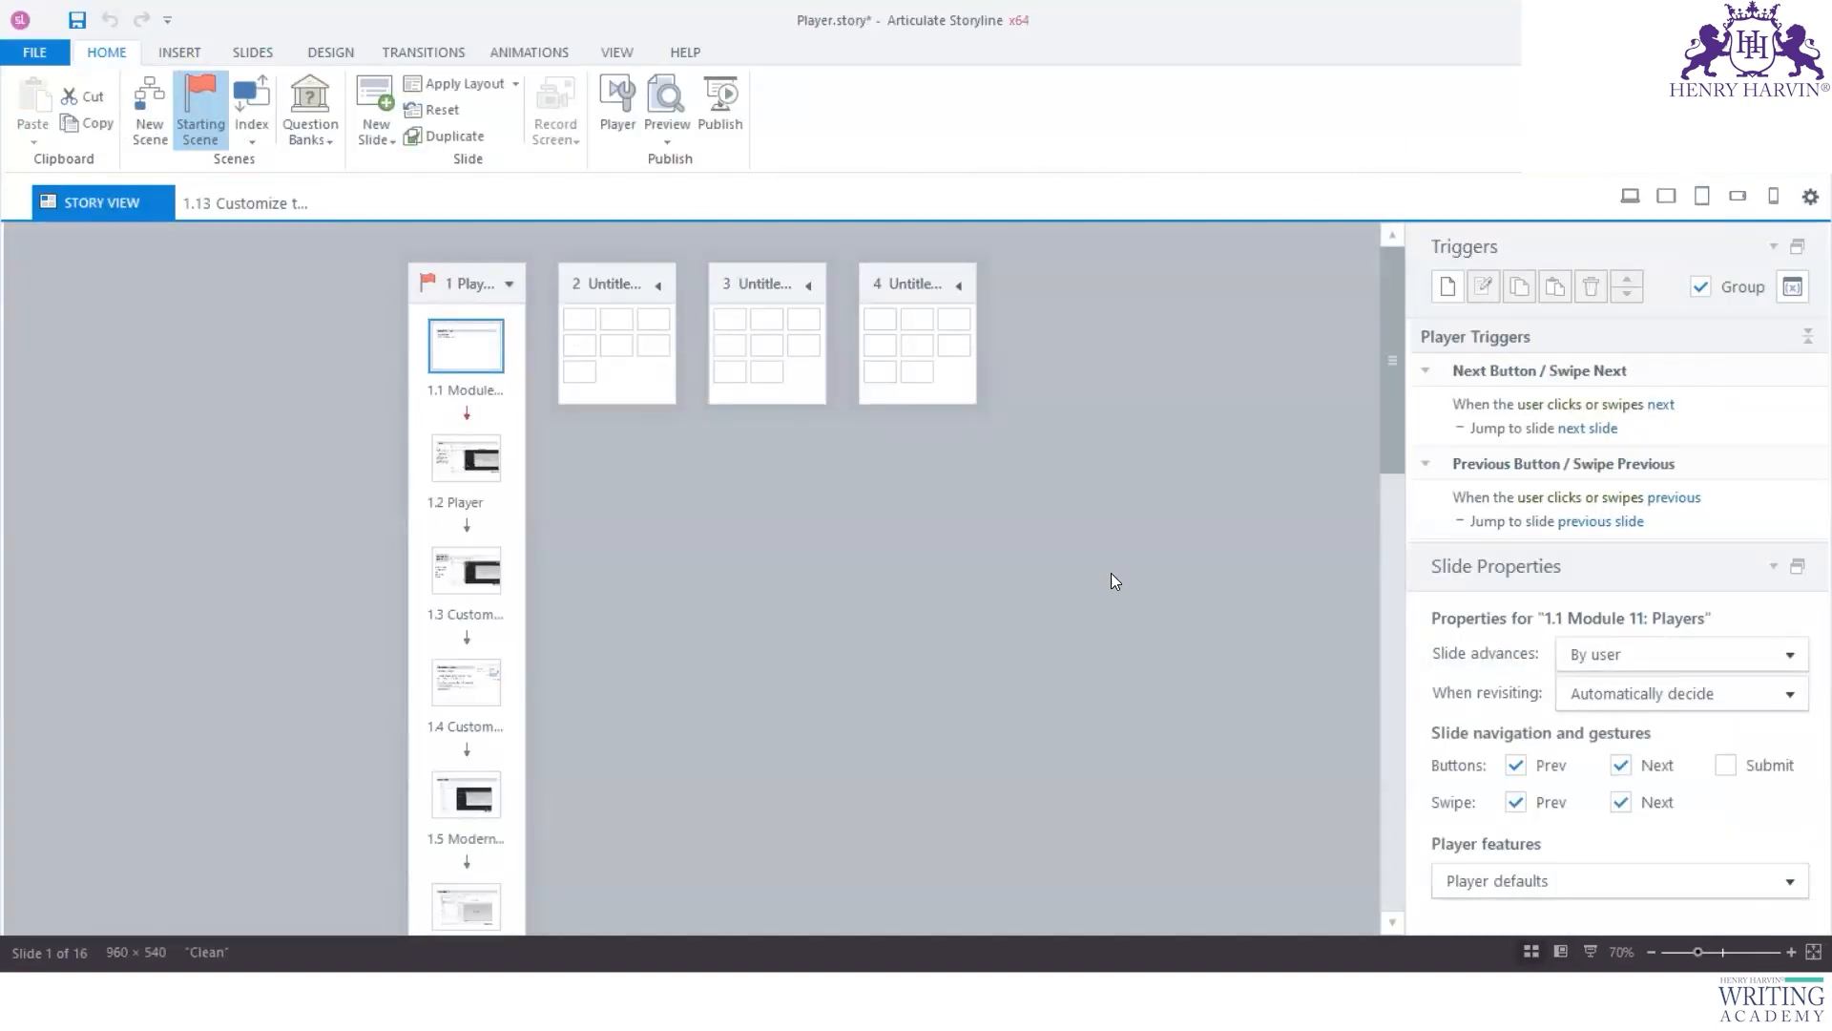
key(ctrl+s)
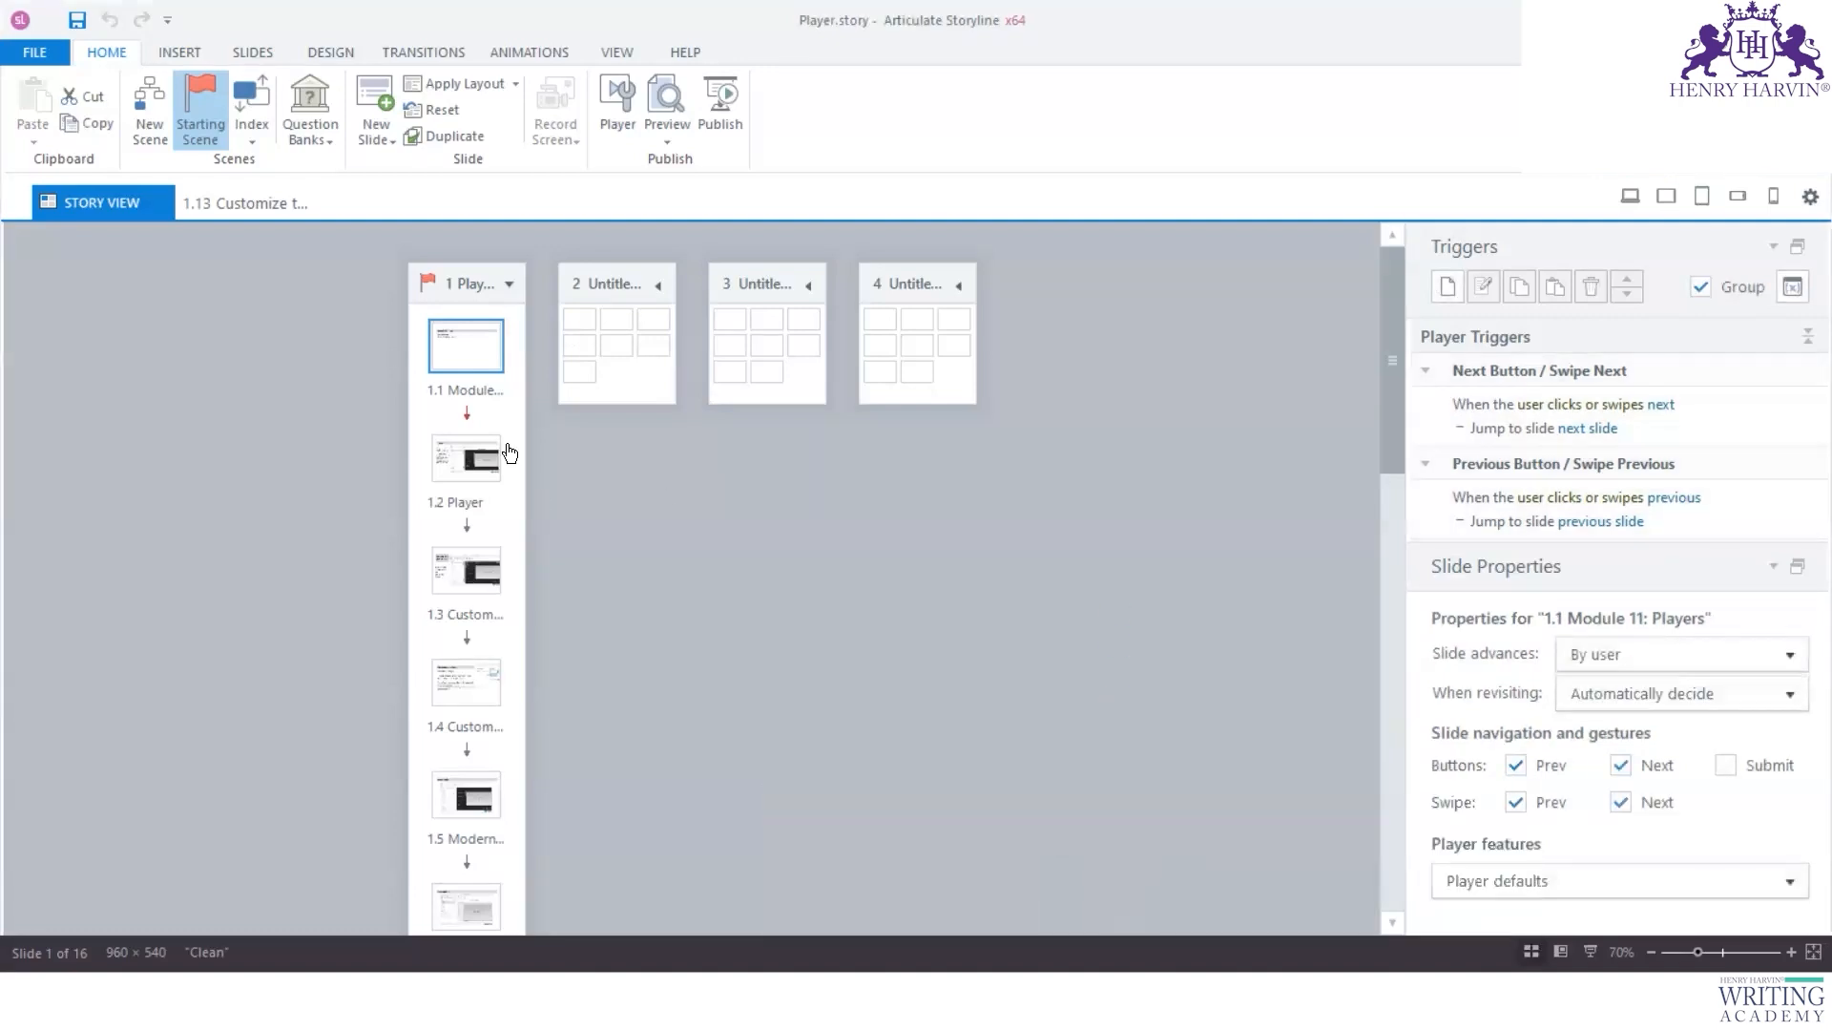
Step: Switch to the Publish SCORM_LMS.story project, dismiss its publish settings and open slide 3.1 Publish - Video from Story View
mouse_move(1154, 995)
click(1411, 880)
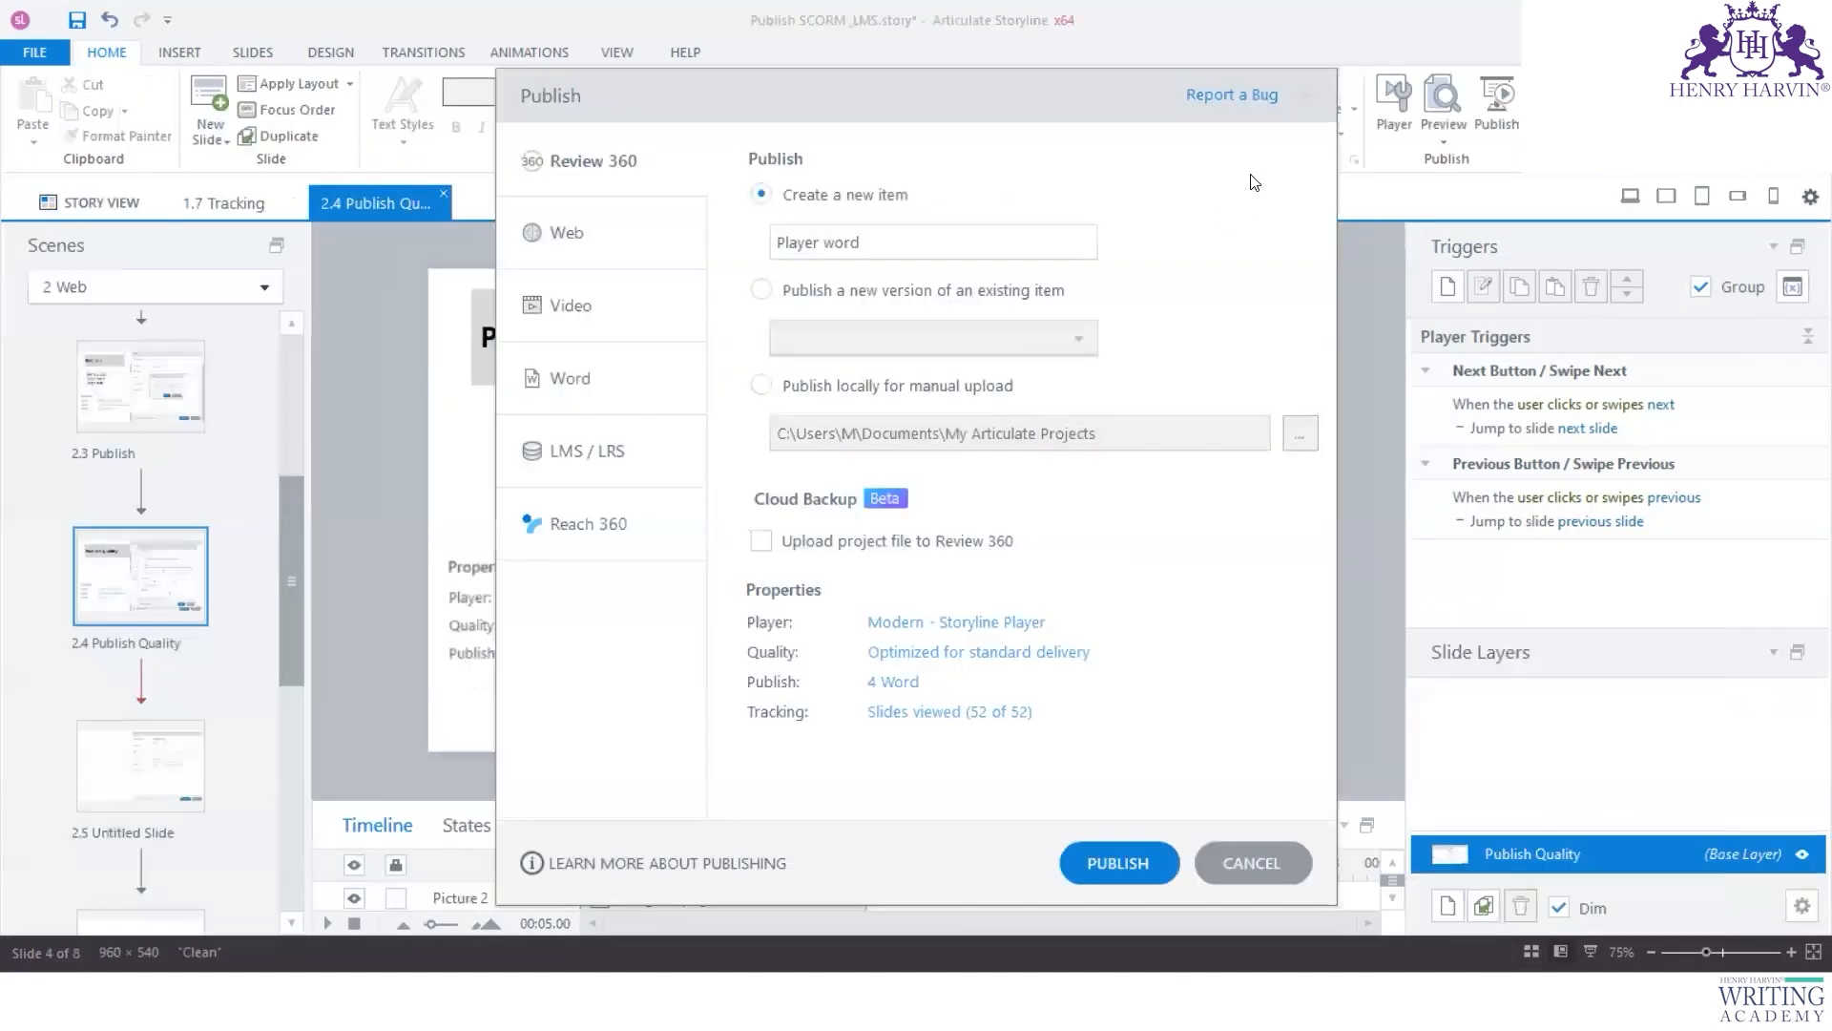
click(1238, 866)
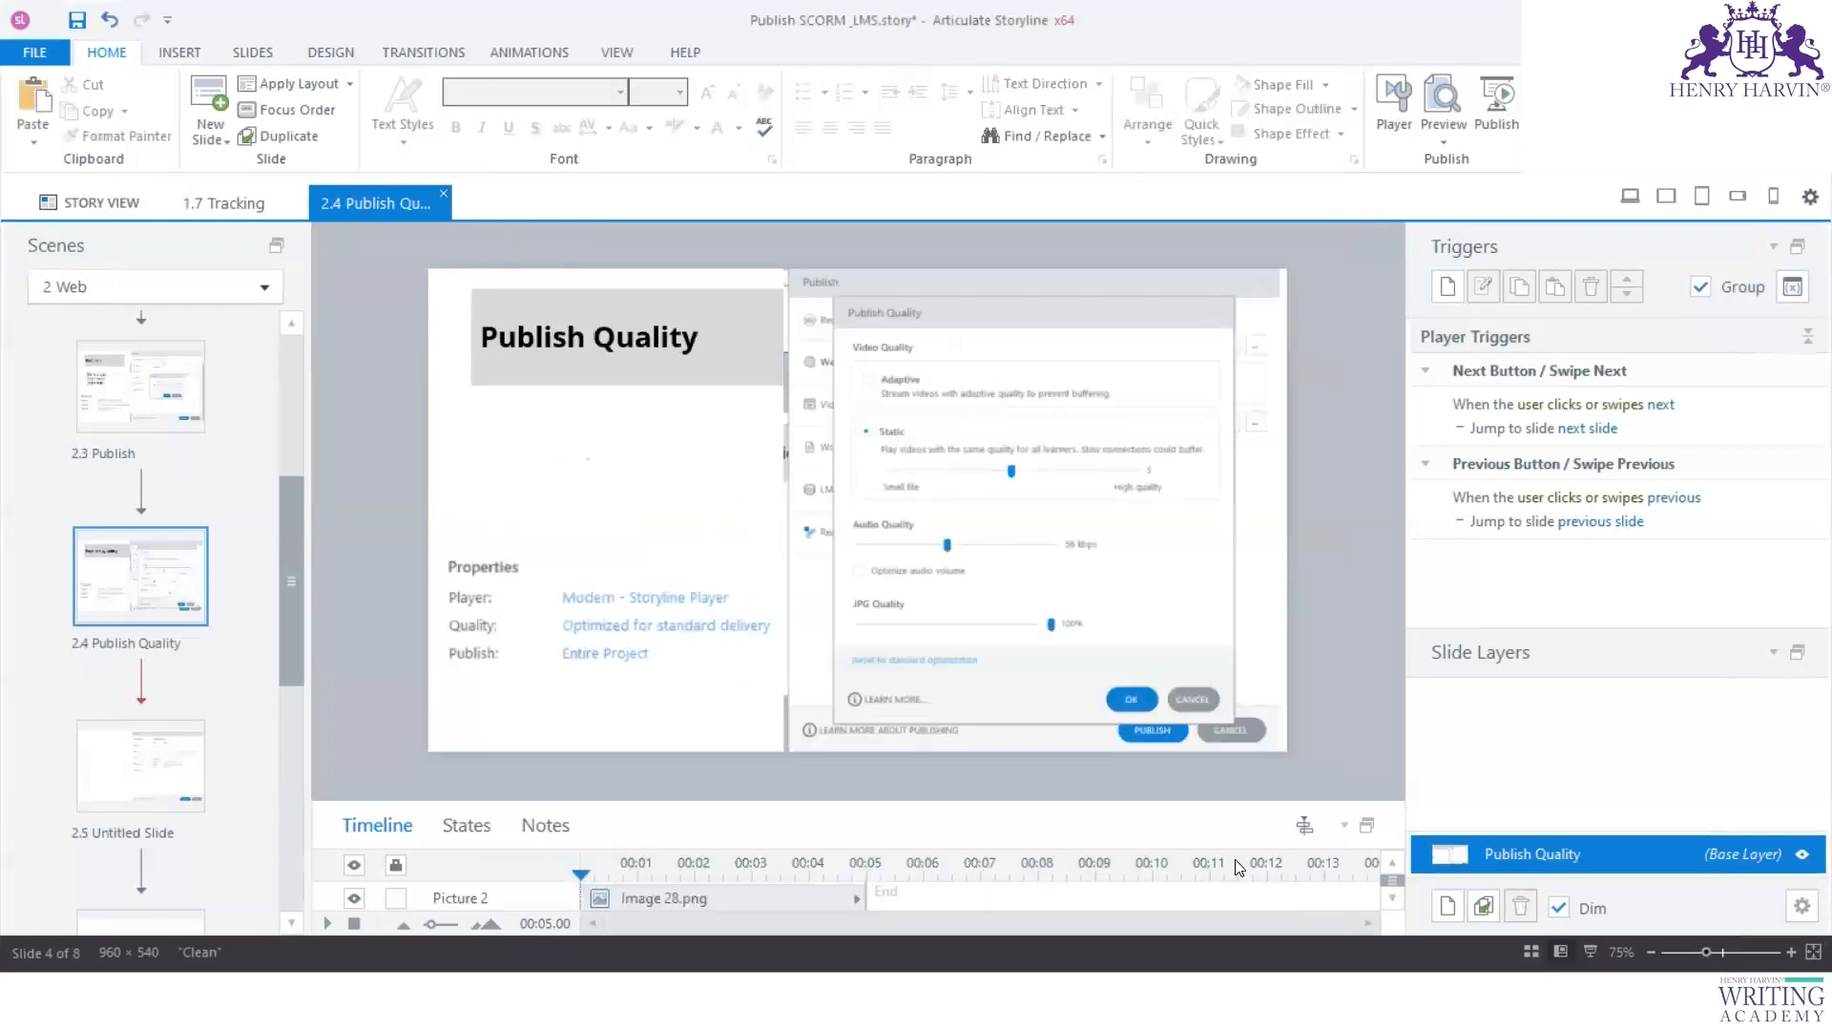
click(100, 208)
double_click(539, 345)
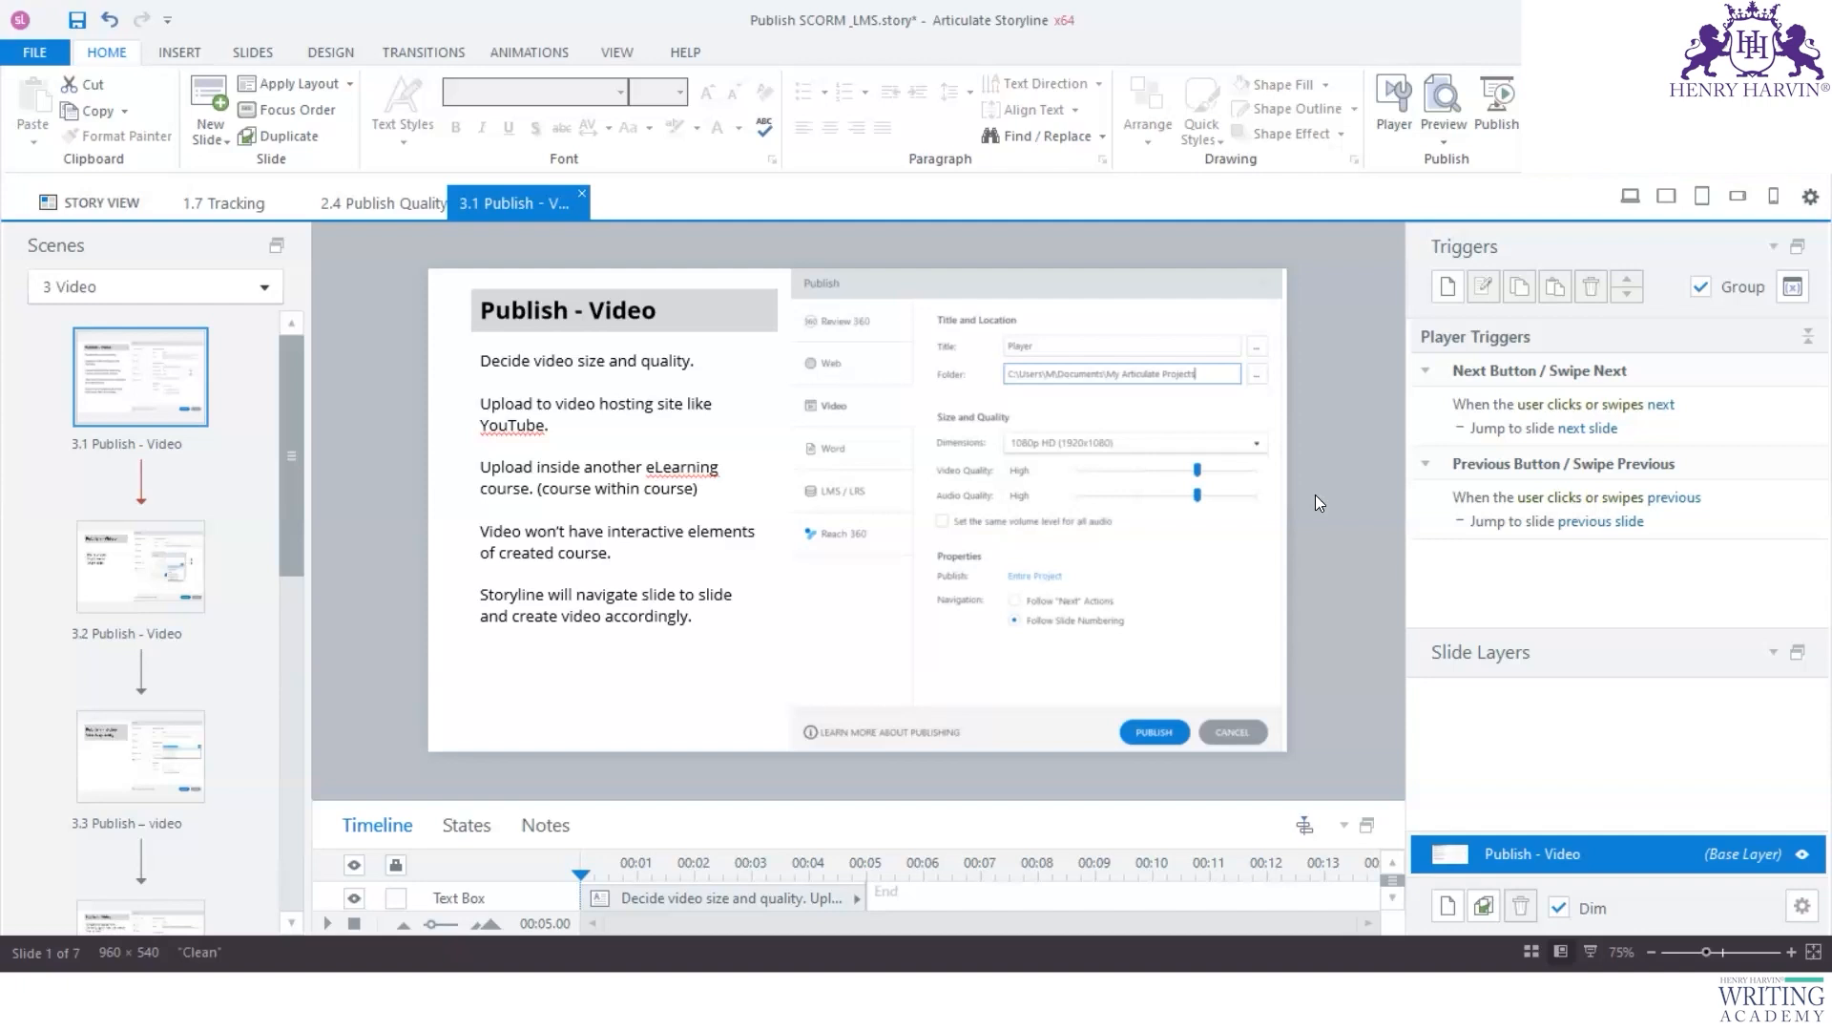
Step: Review slides 3.2, 3.3 and 3.4 of the Video scene on publish scope, size and quality, and navigation options
click(160, 551)
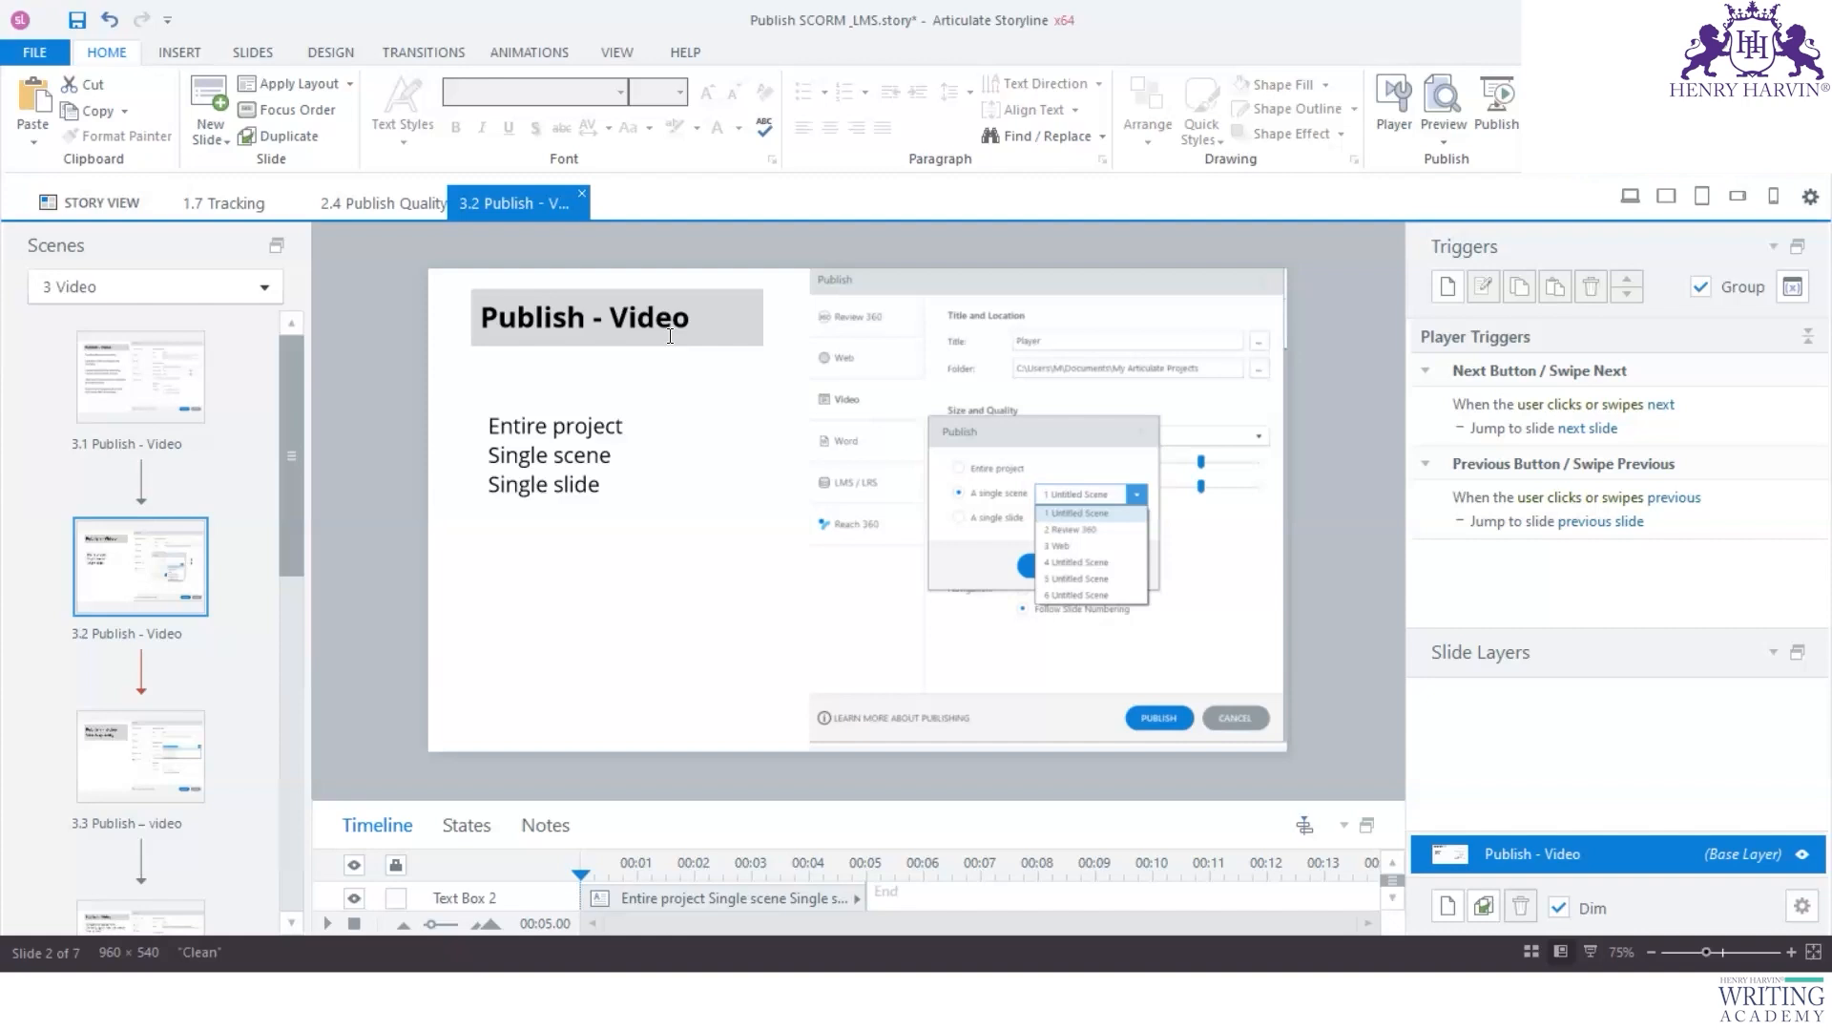
click(134, 771)
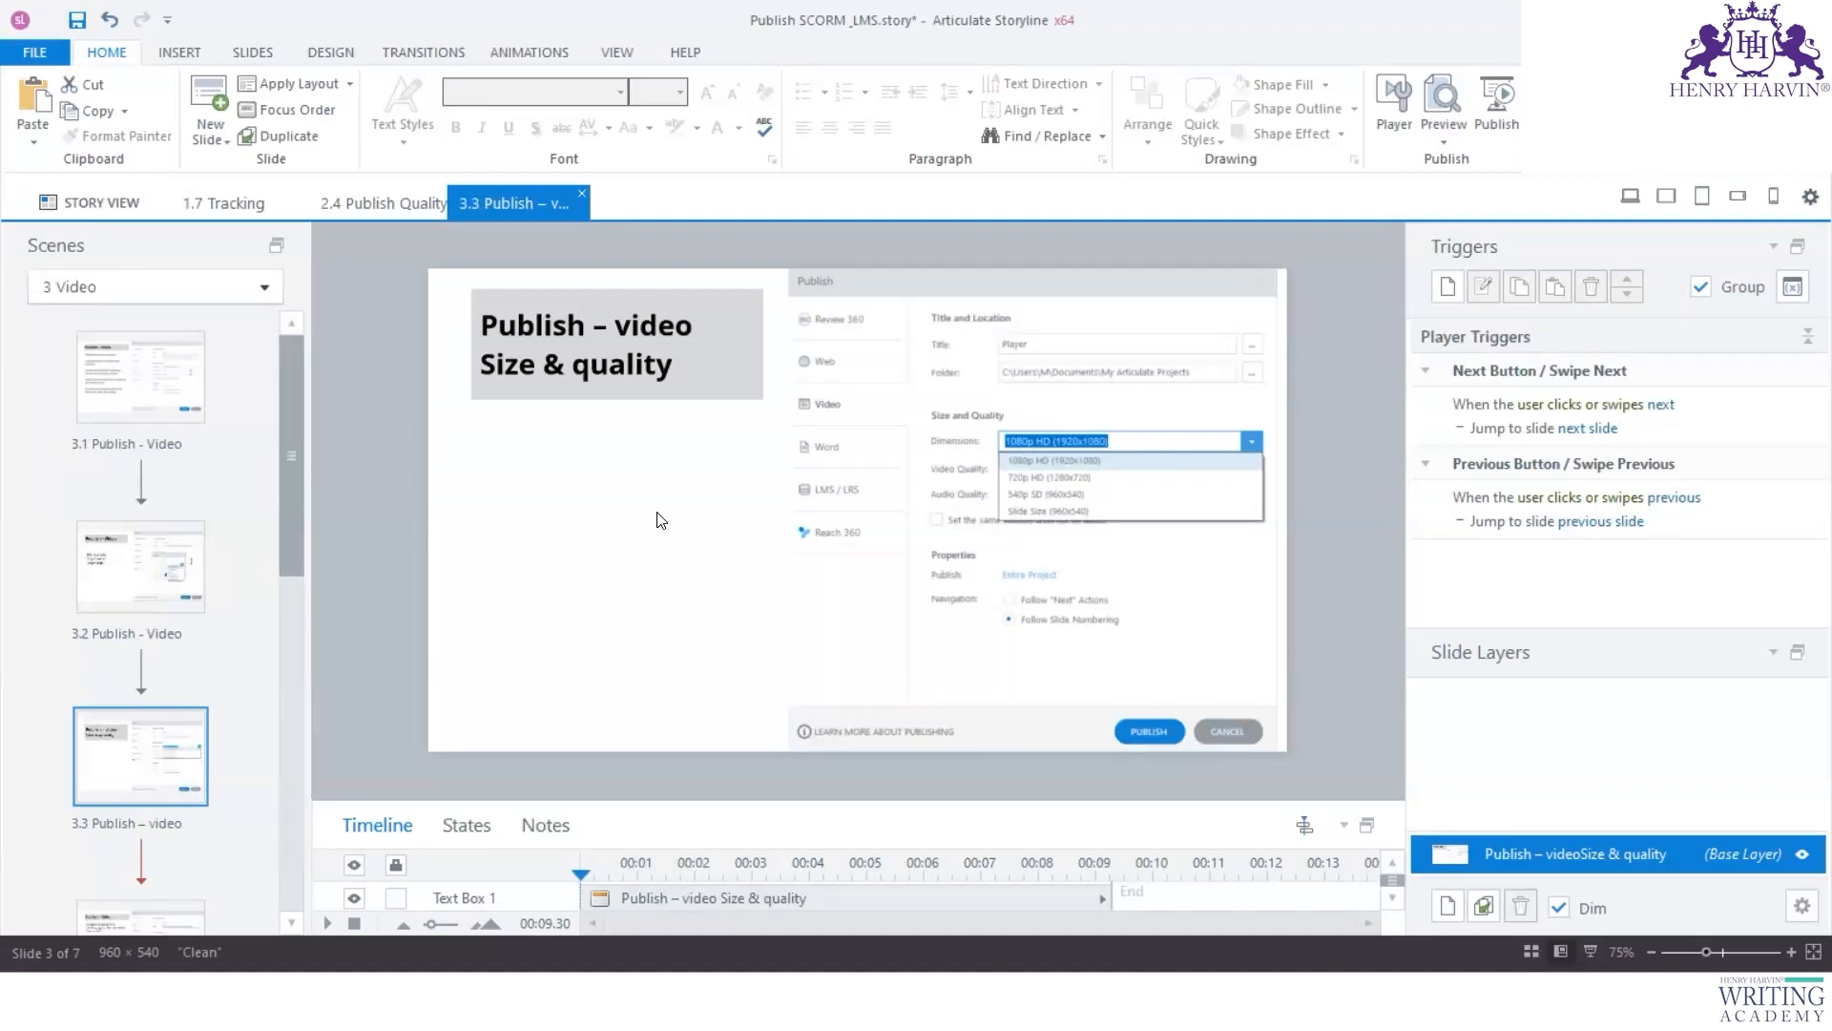
scroll(95, 782, down, 2)
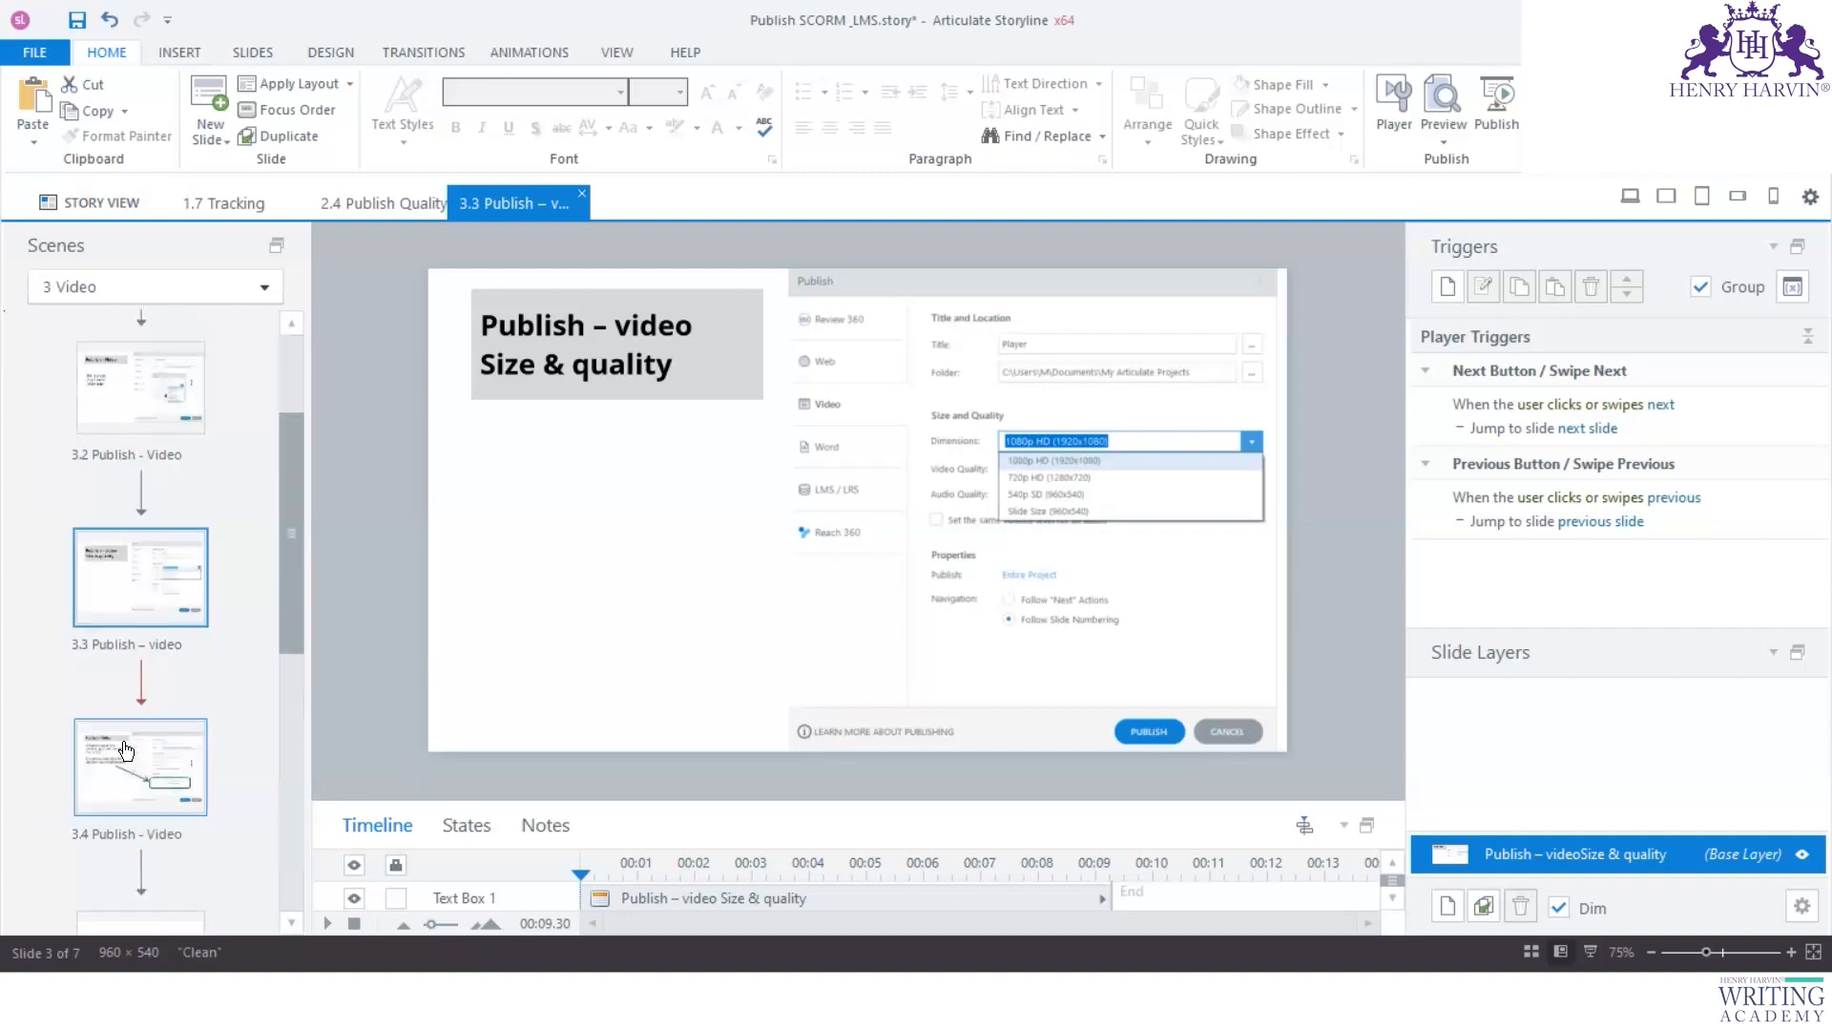
click(141, 769)
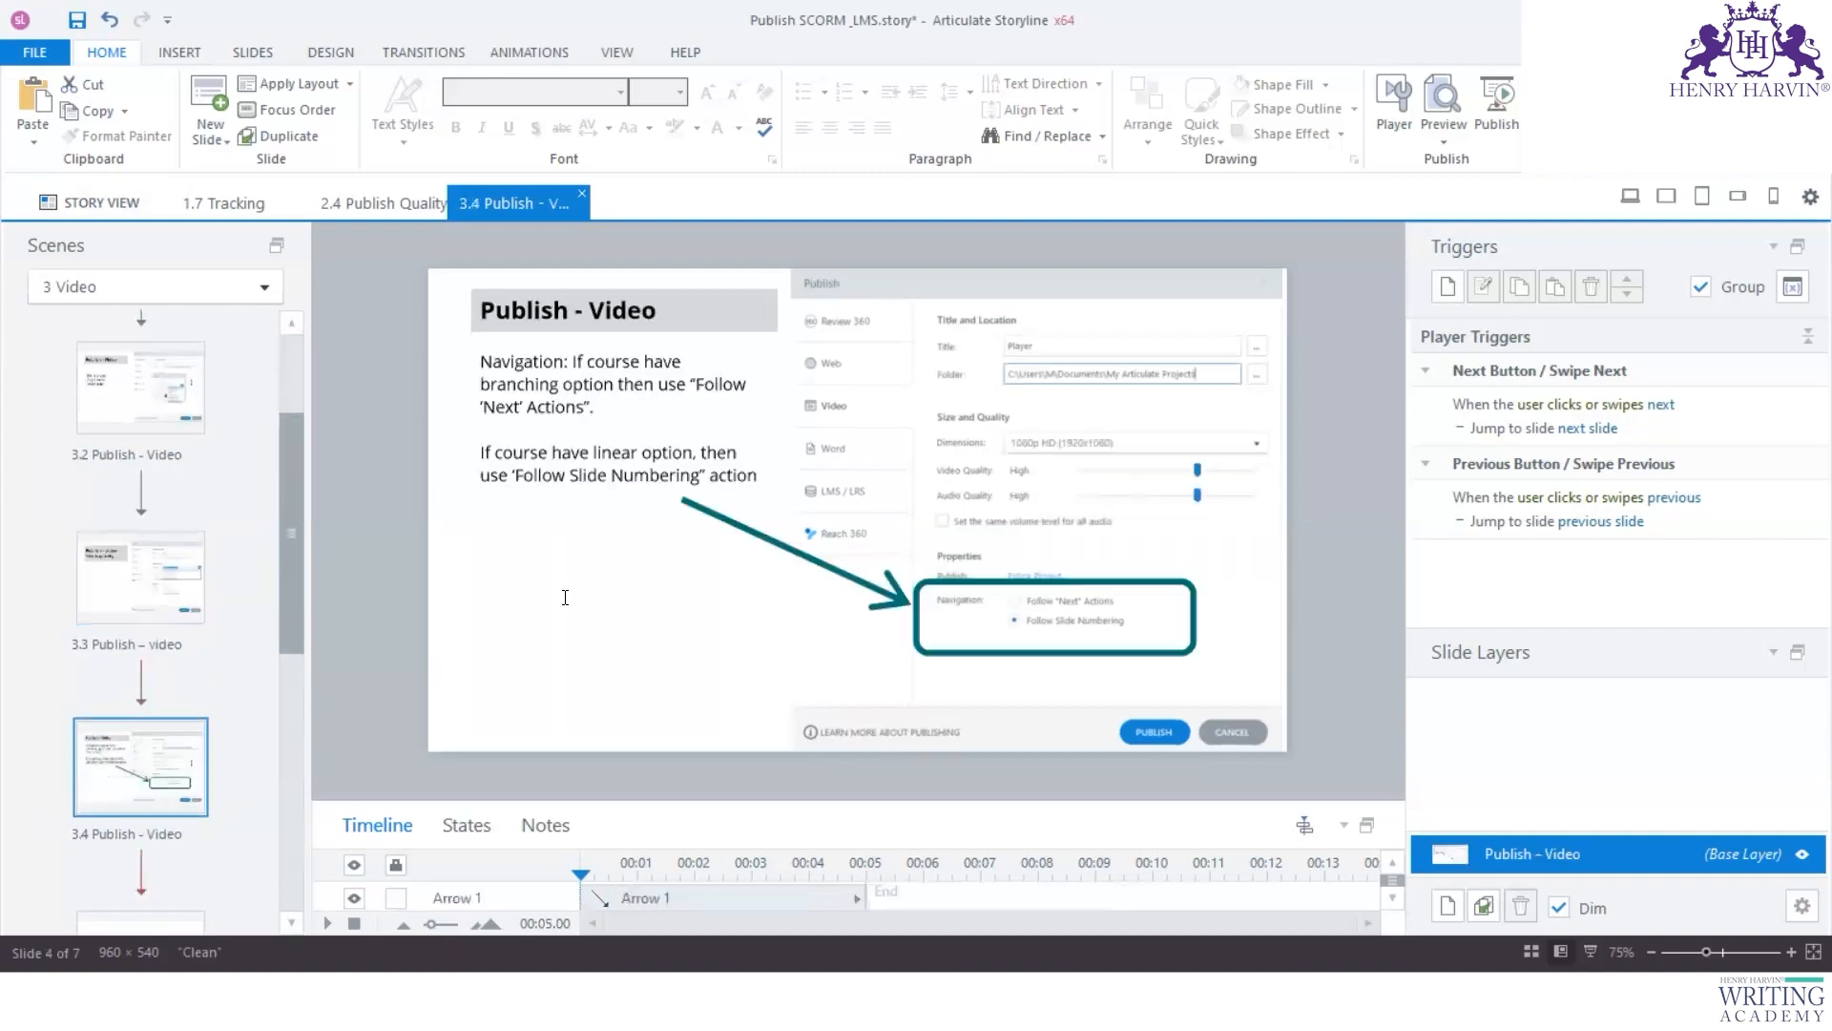
click(497, 408)
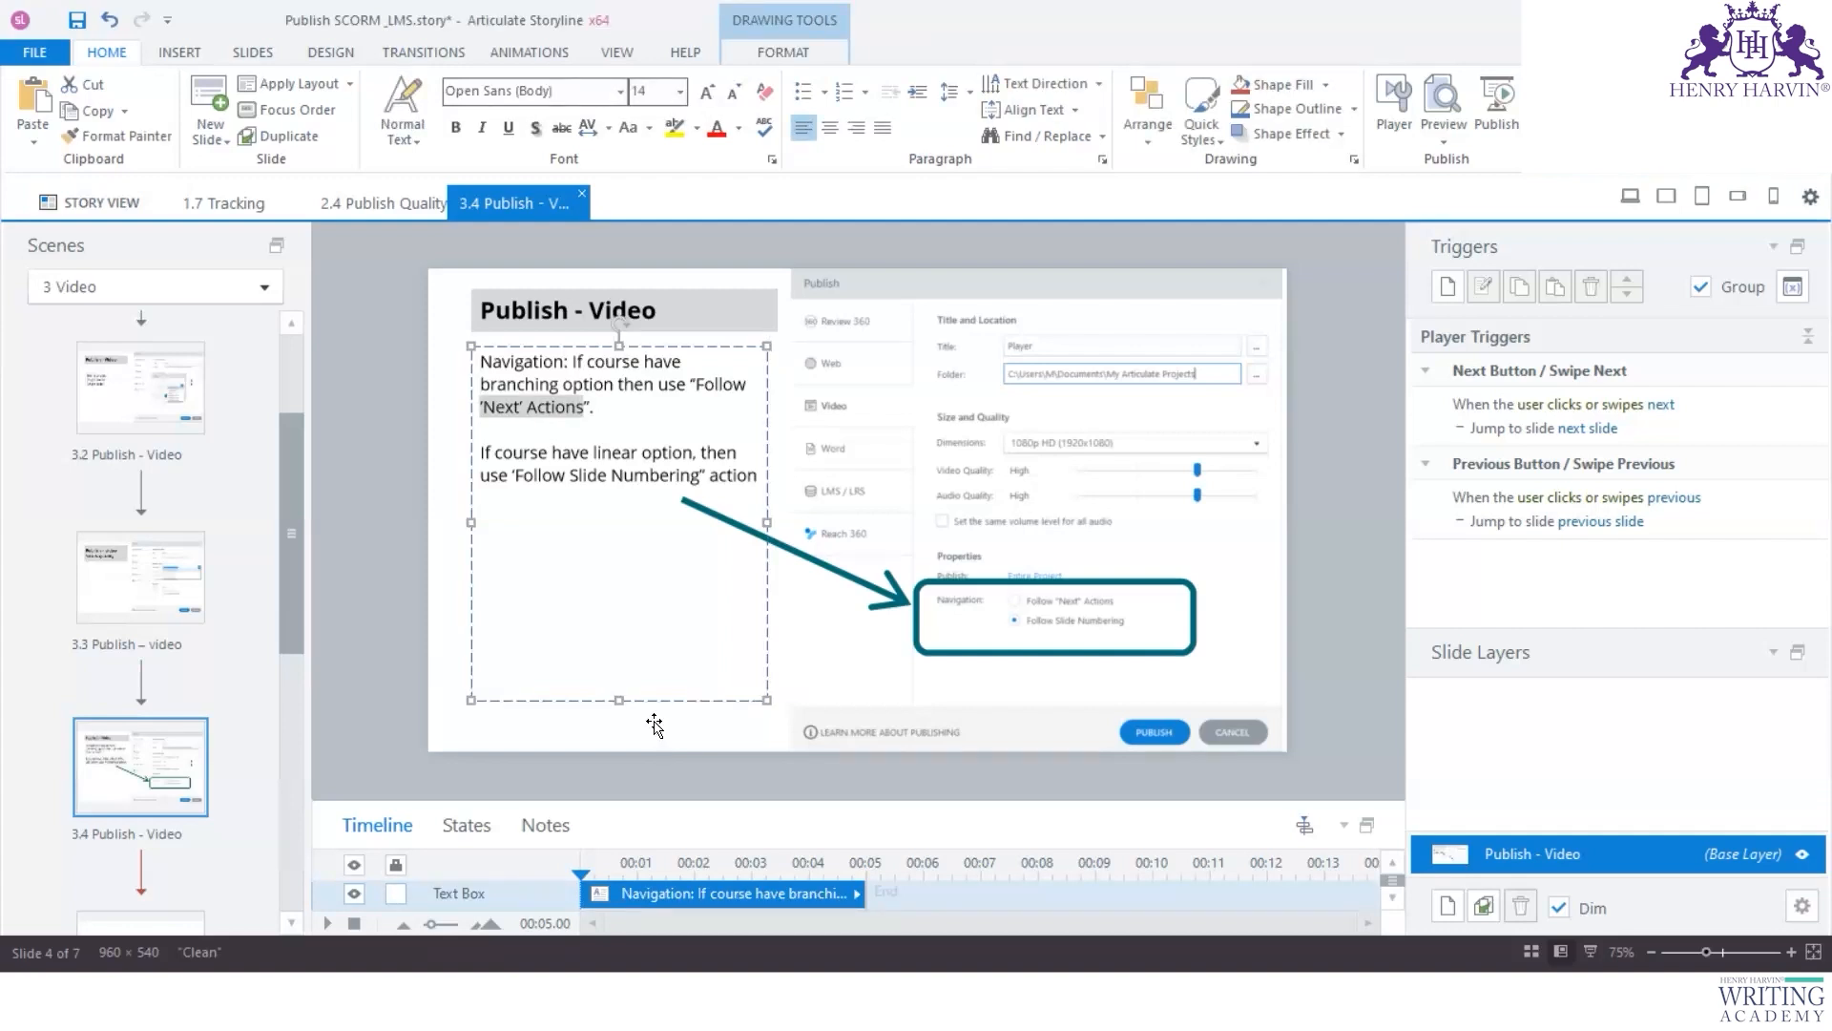
scroll(138, 687, down, 3)
scroll(138, 687, up, 5)
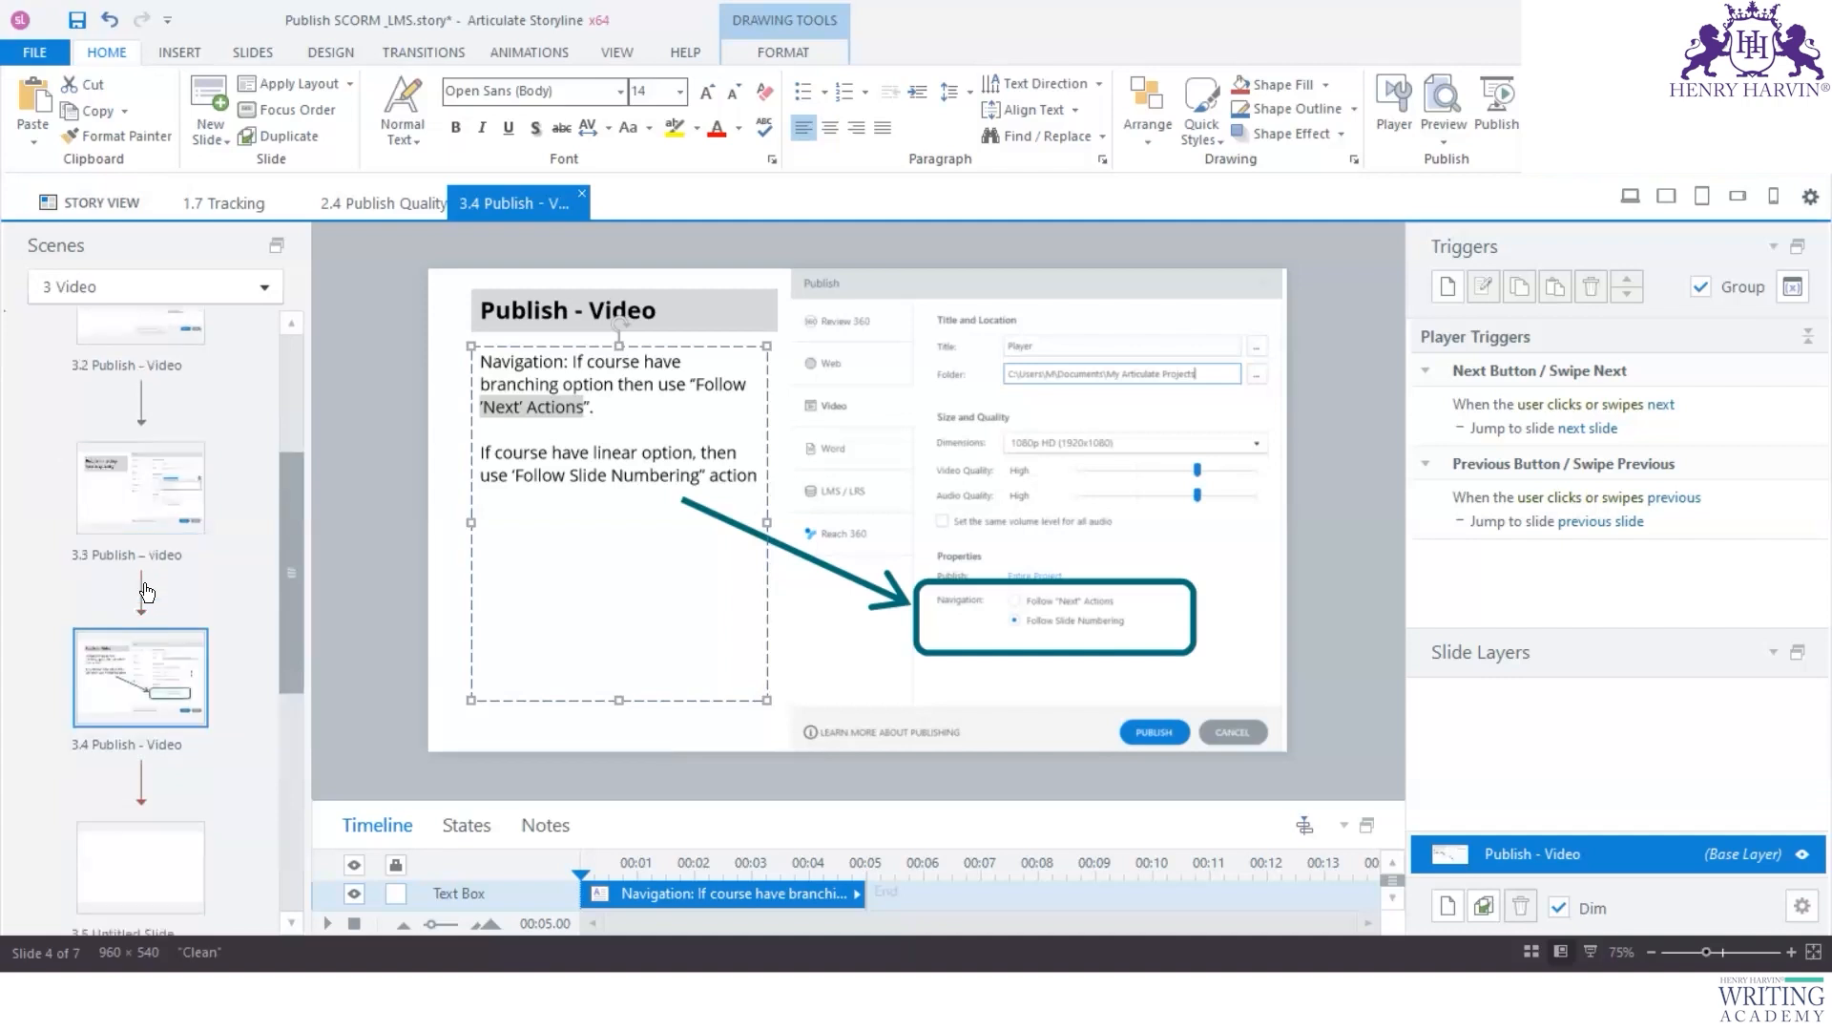
Step: Open the Video publish settings and examine the single-scene and single-slide choices for the publish scope
click(1489, 117)
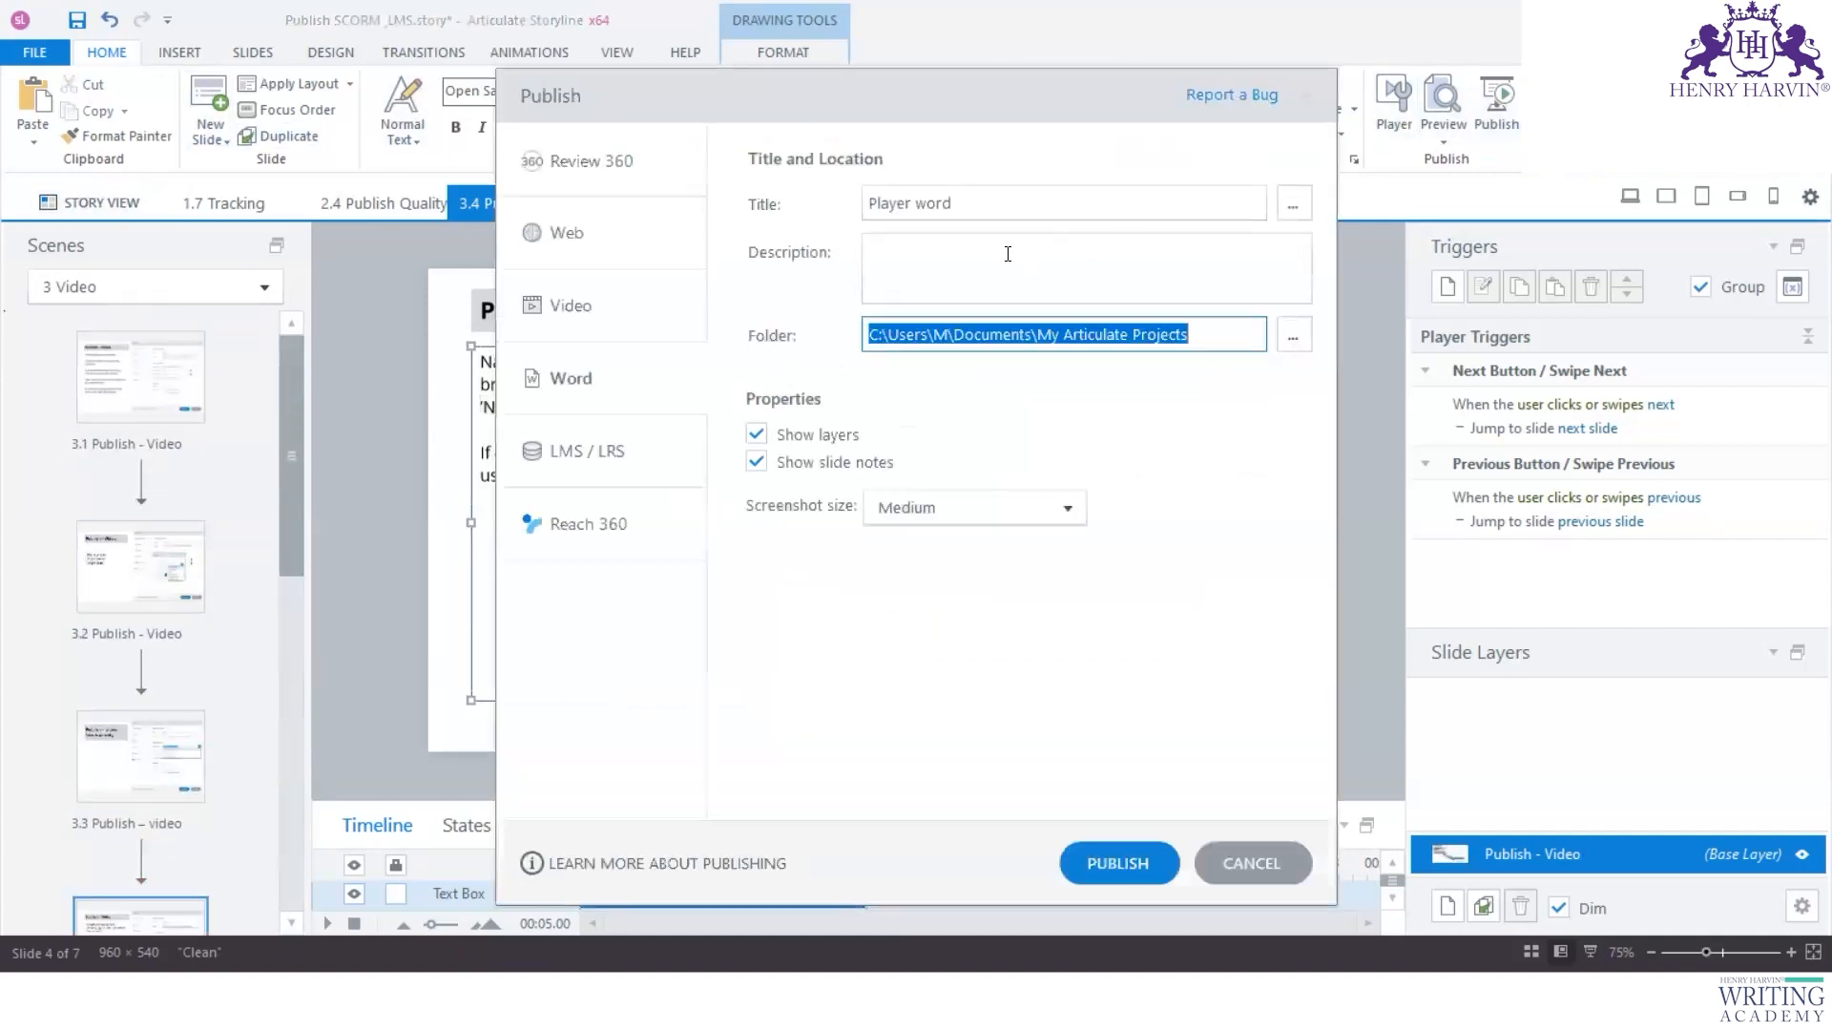
click(616, 313)
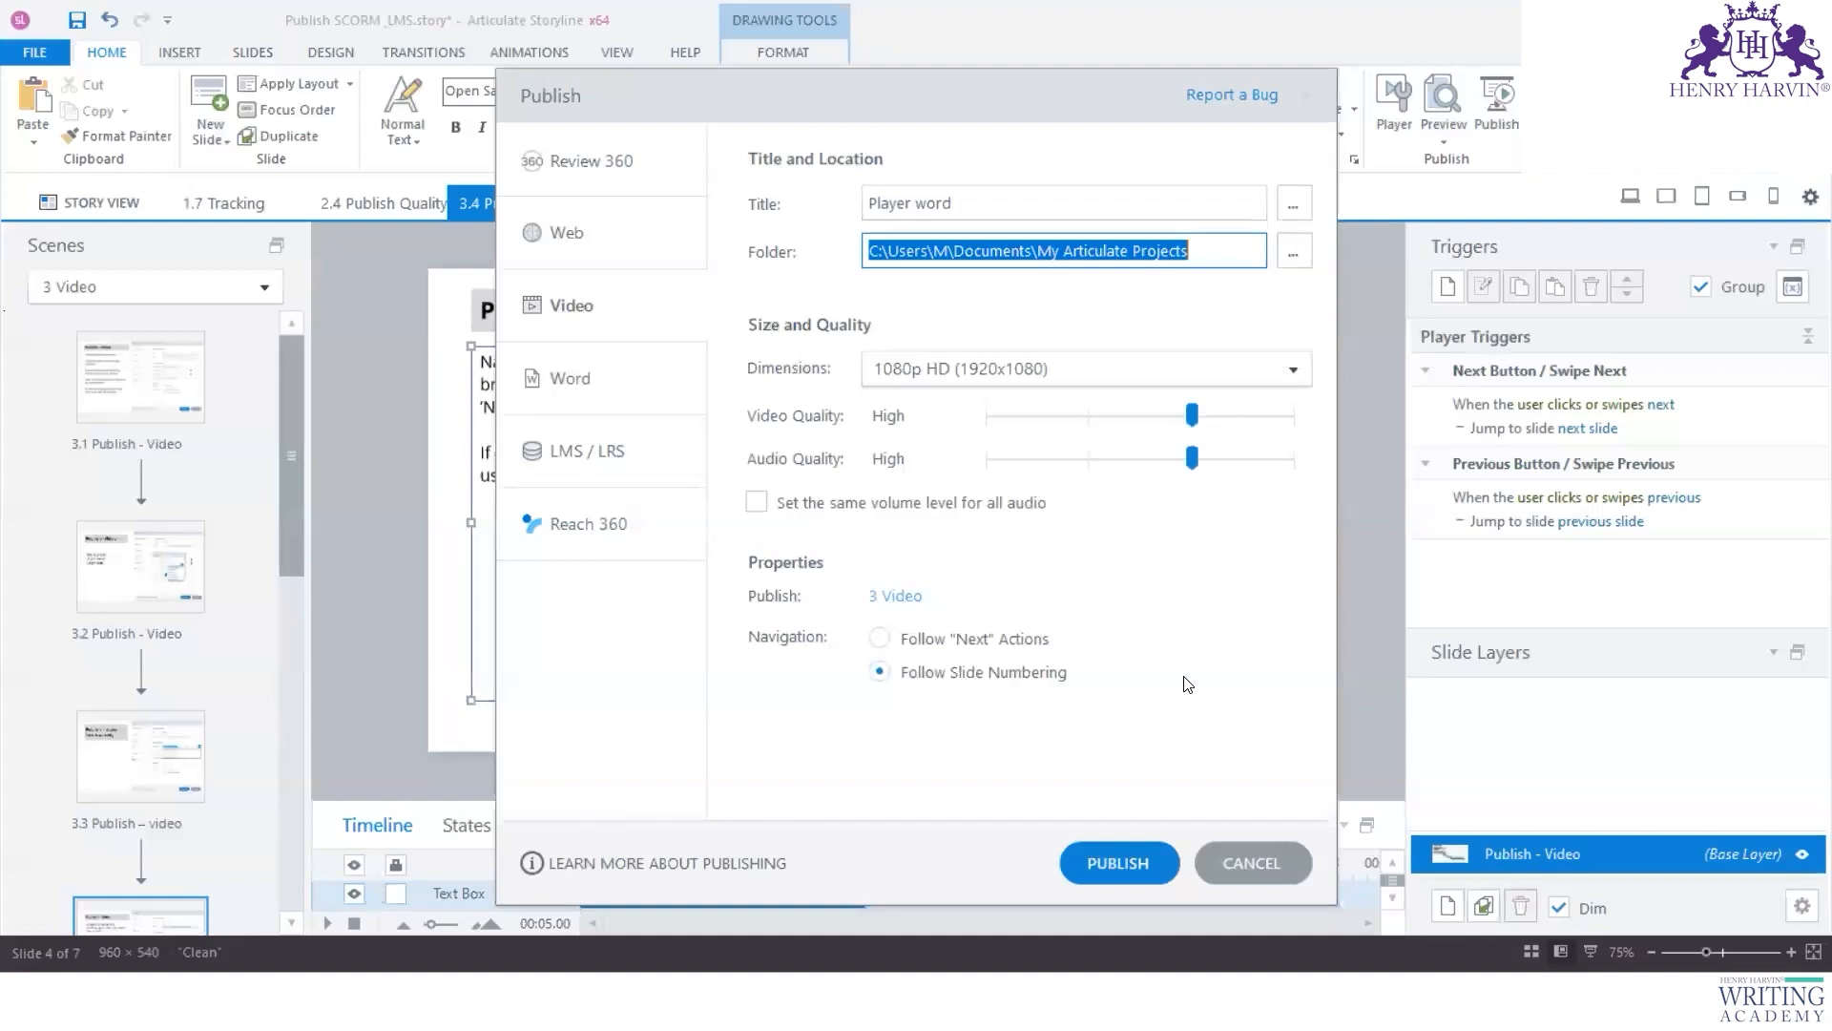
click(906, 599)
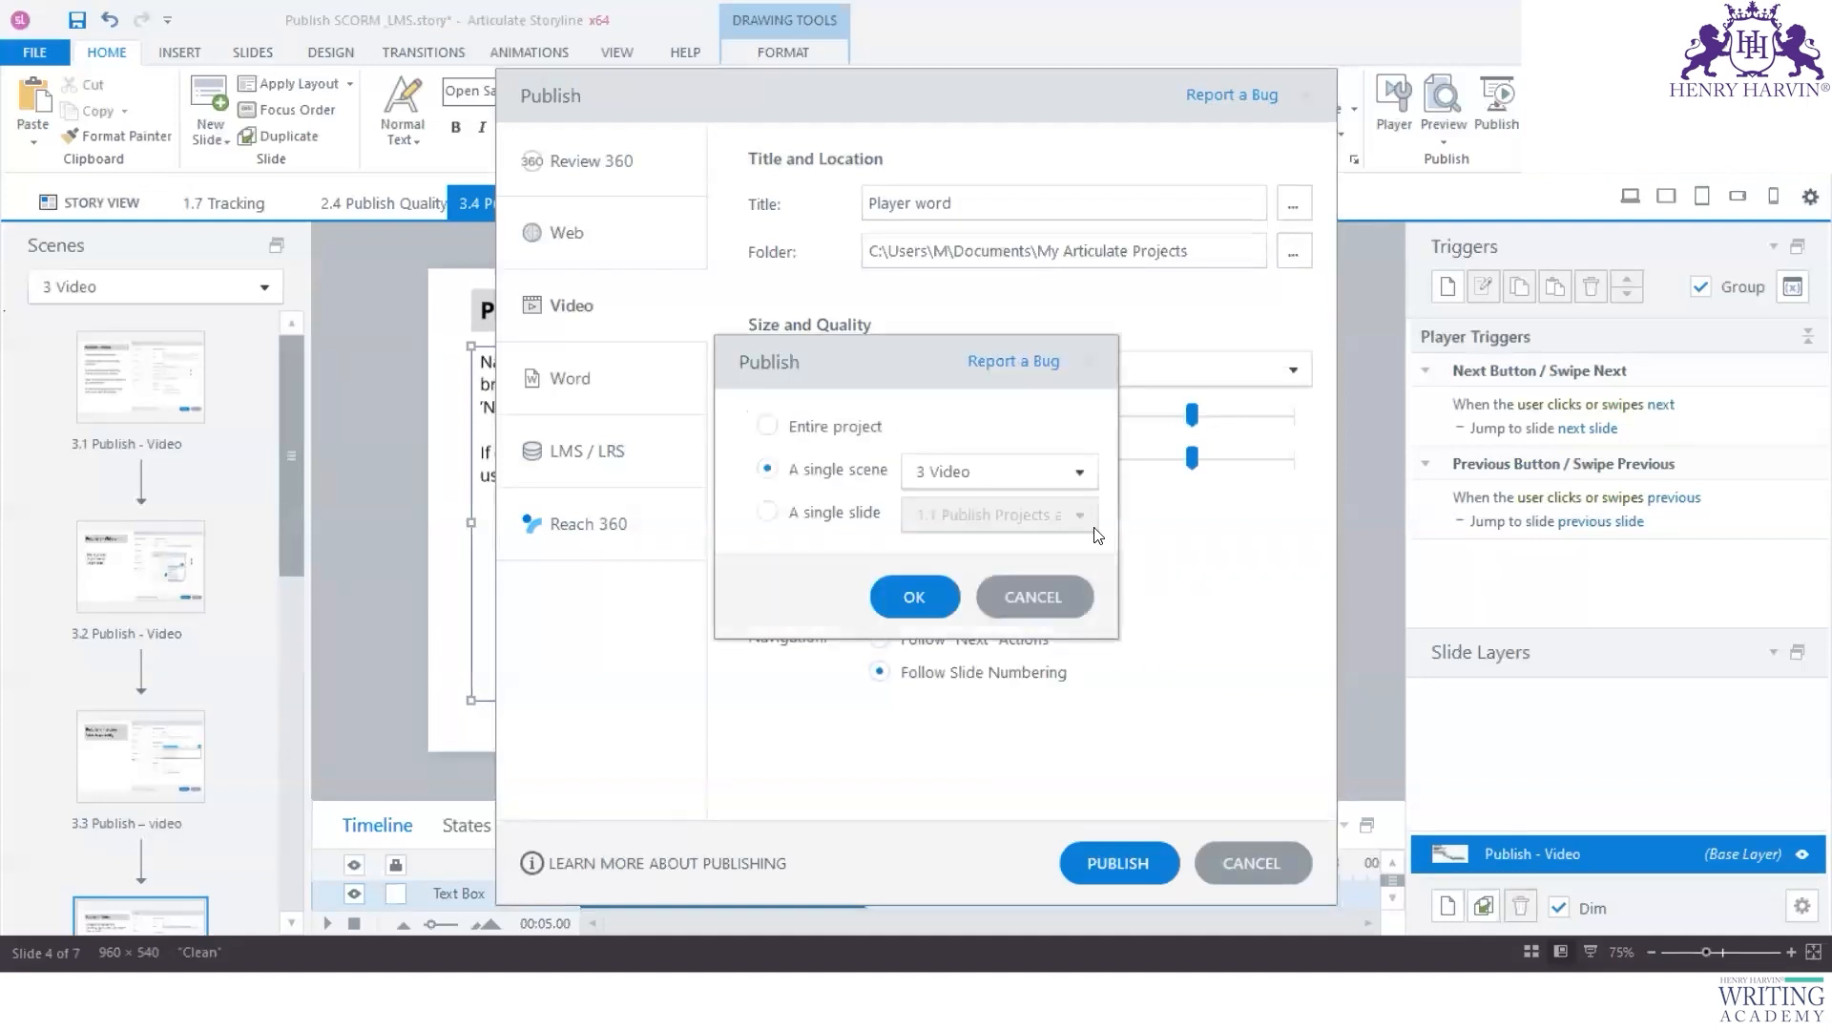
click(1077, 470)
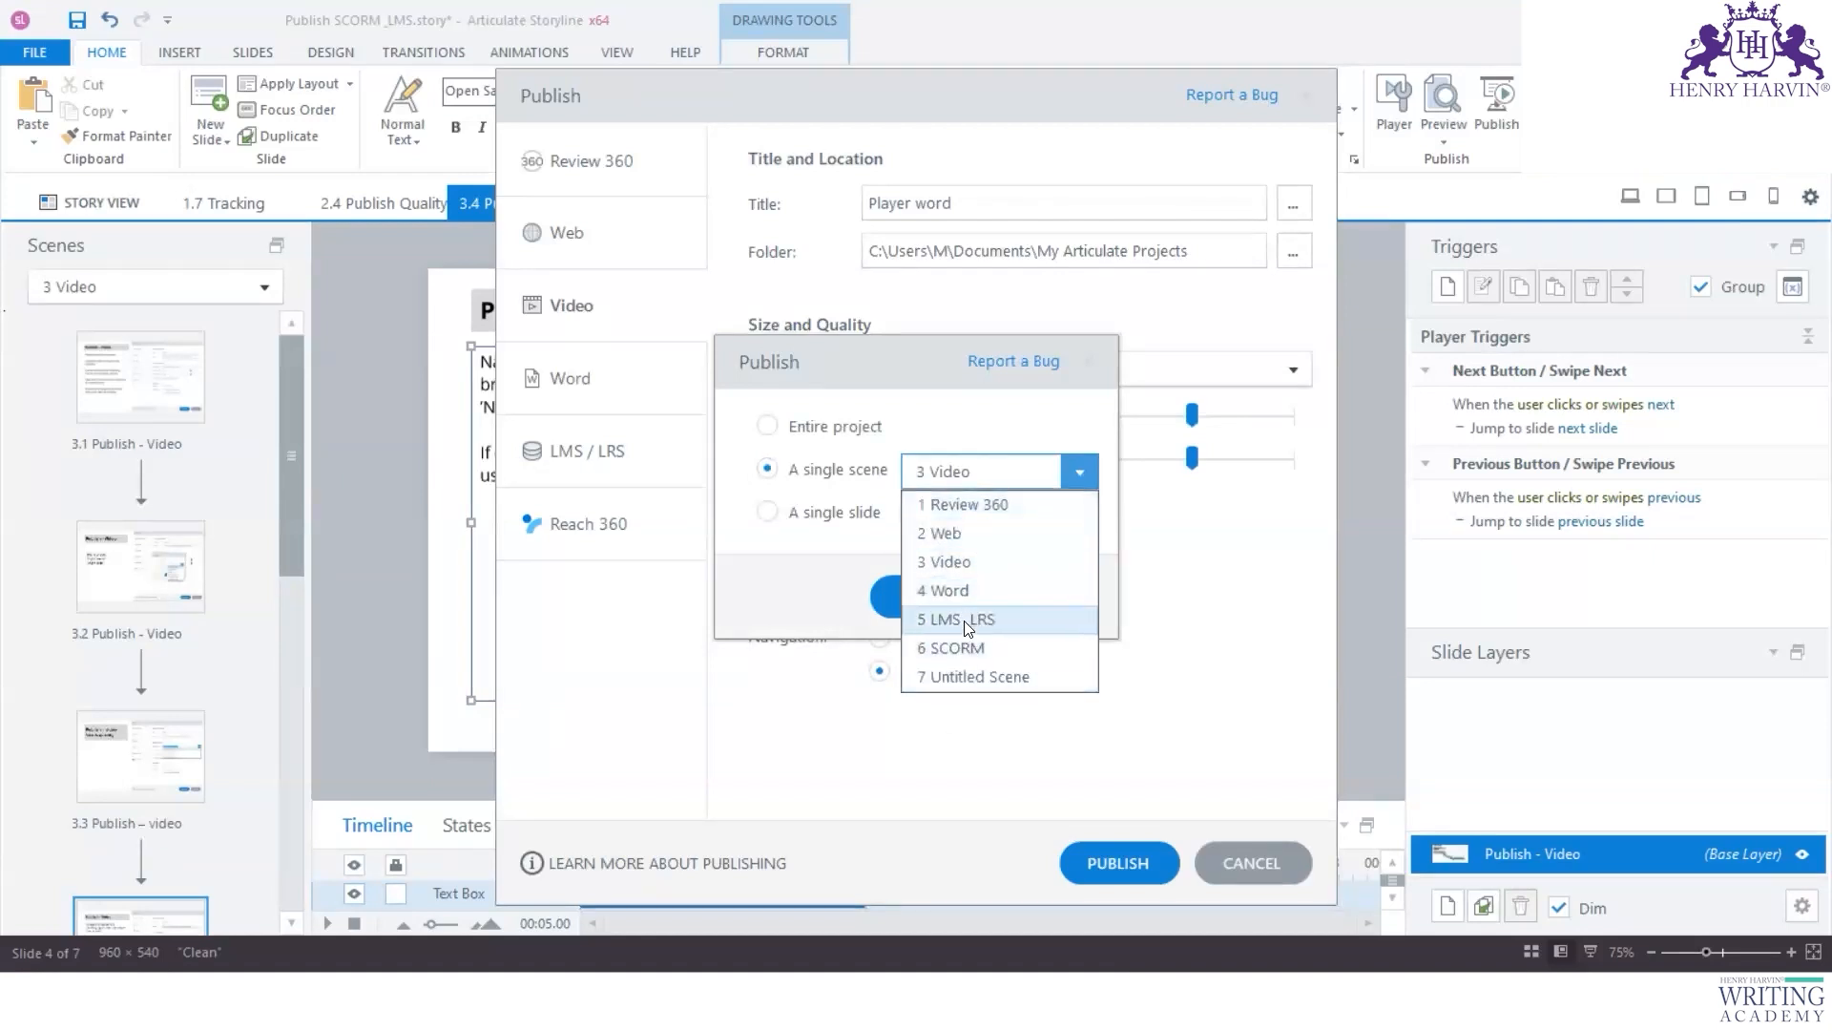
click(1189, 569)
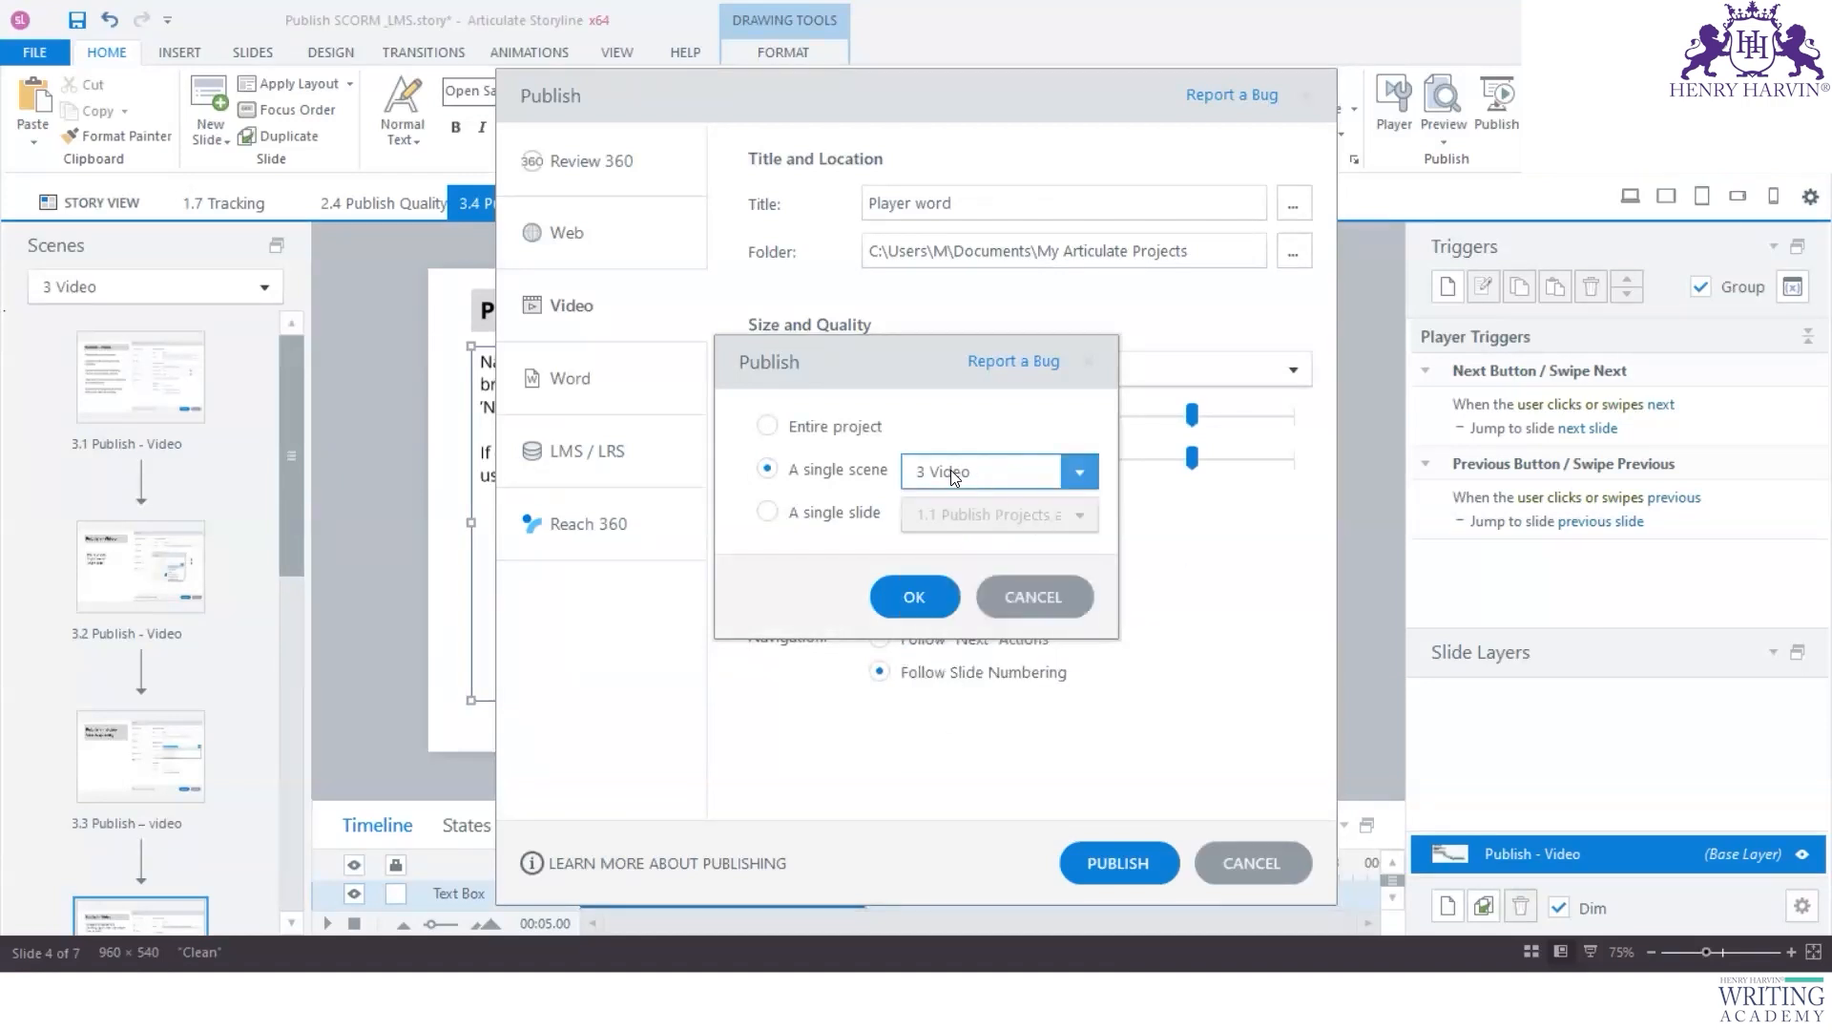
click(768, 513)
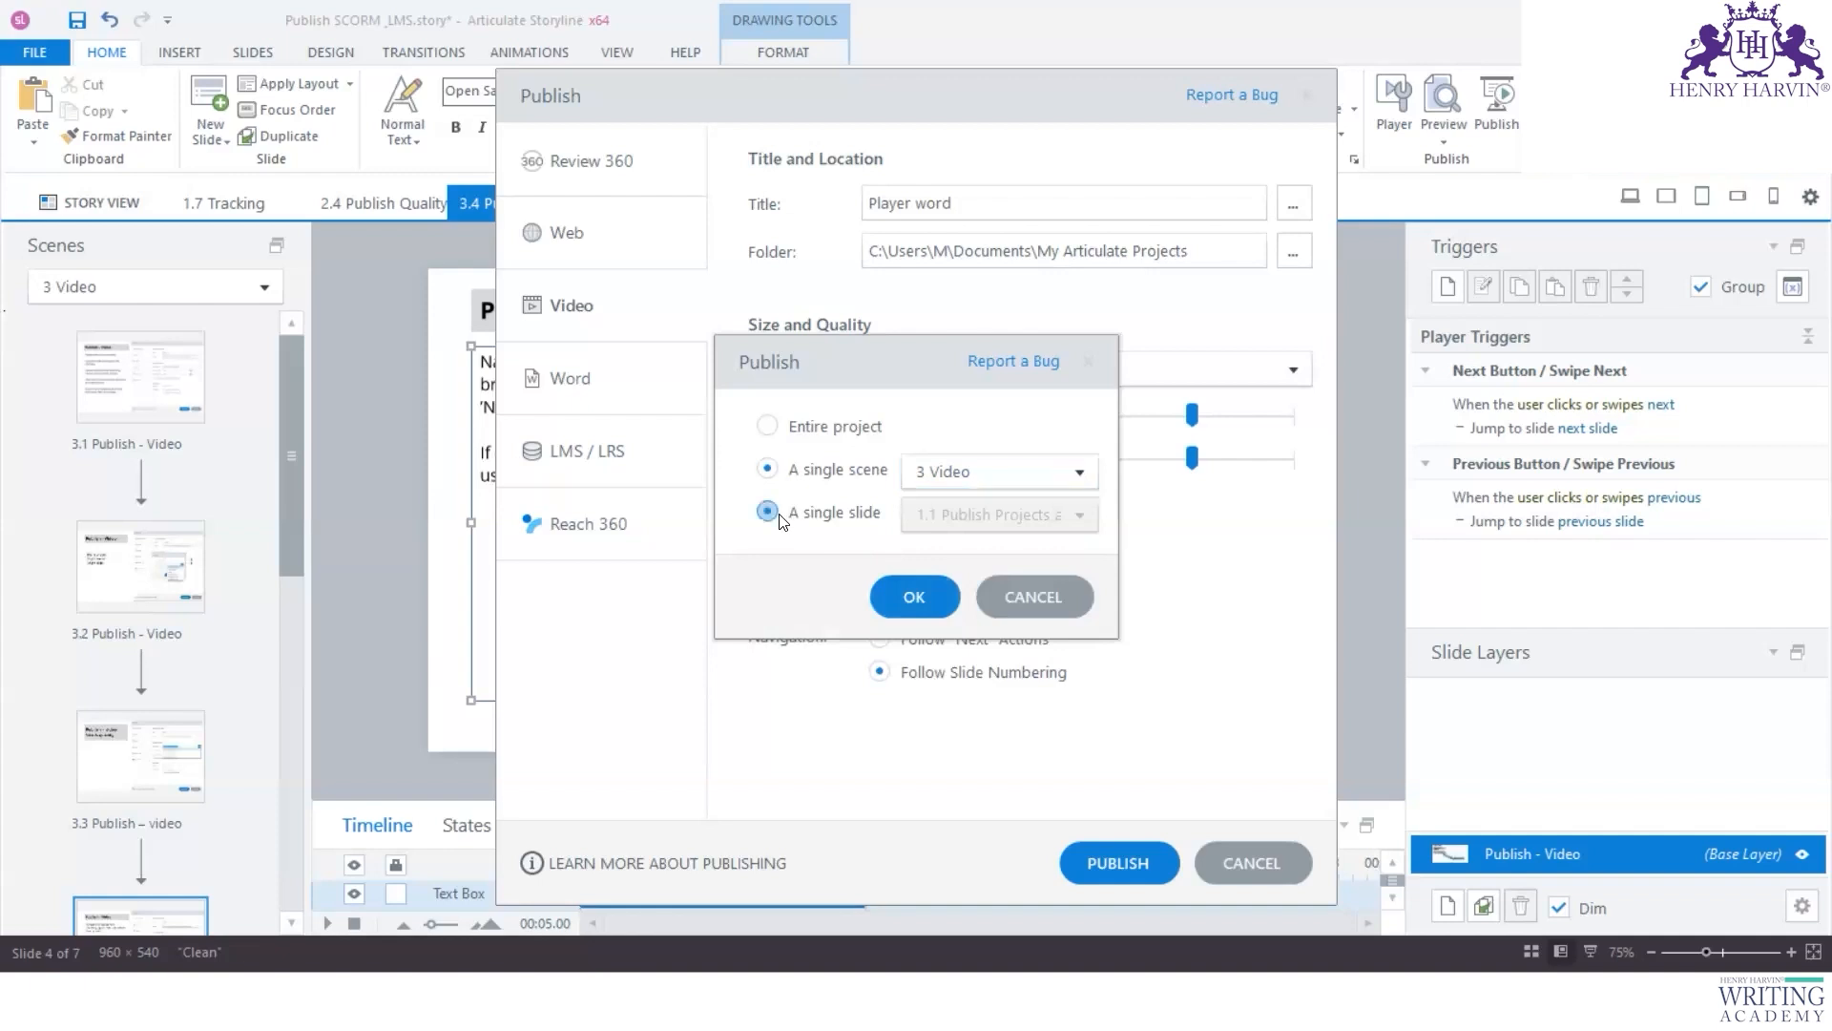
click(1077, 516)
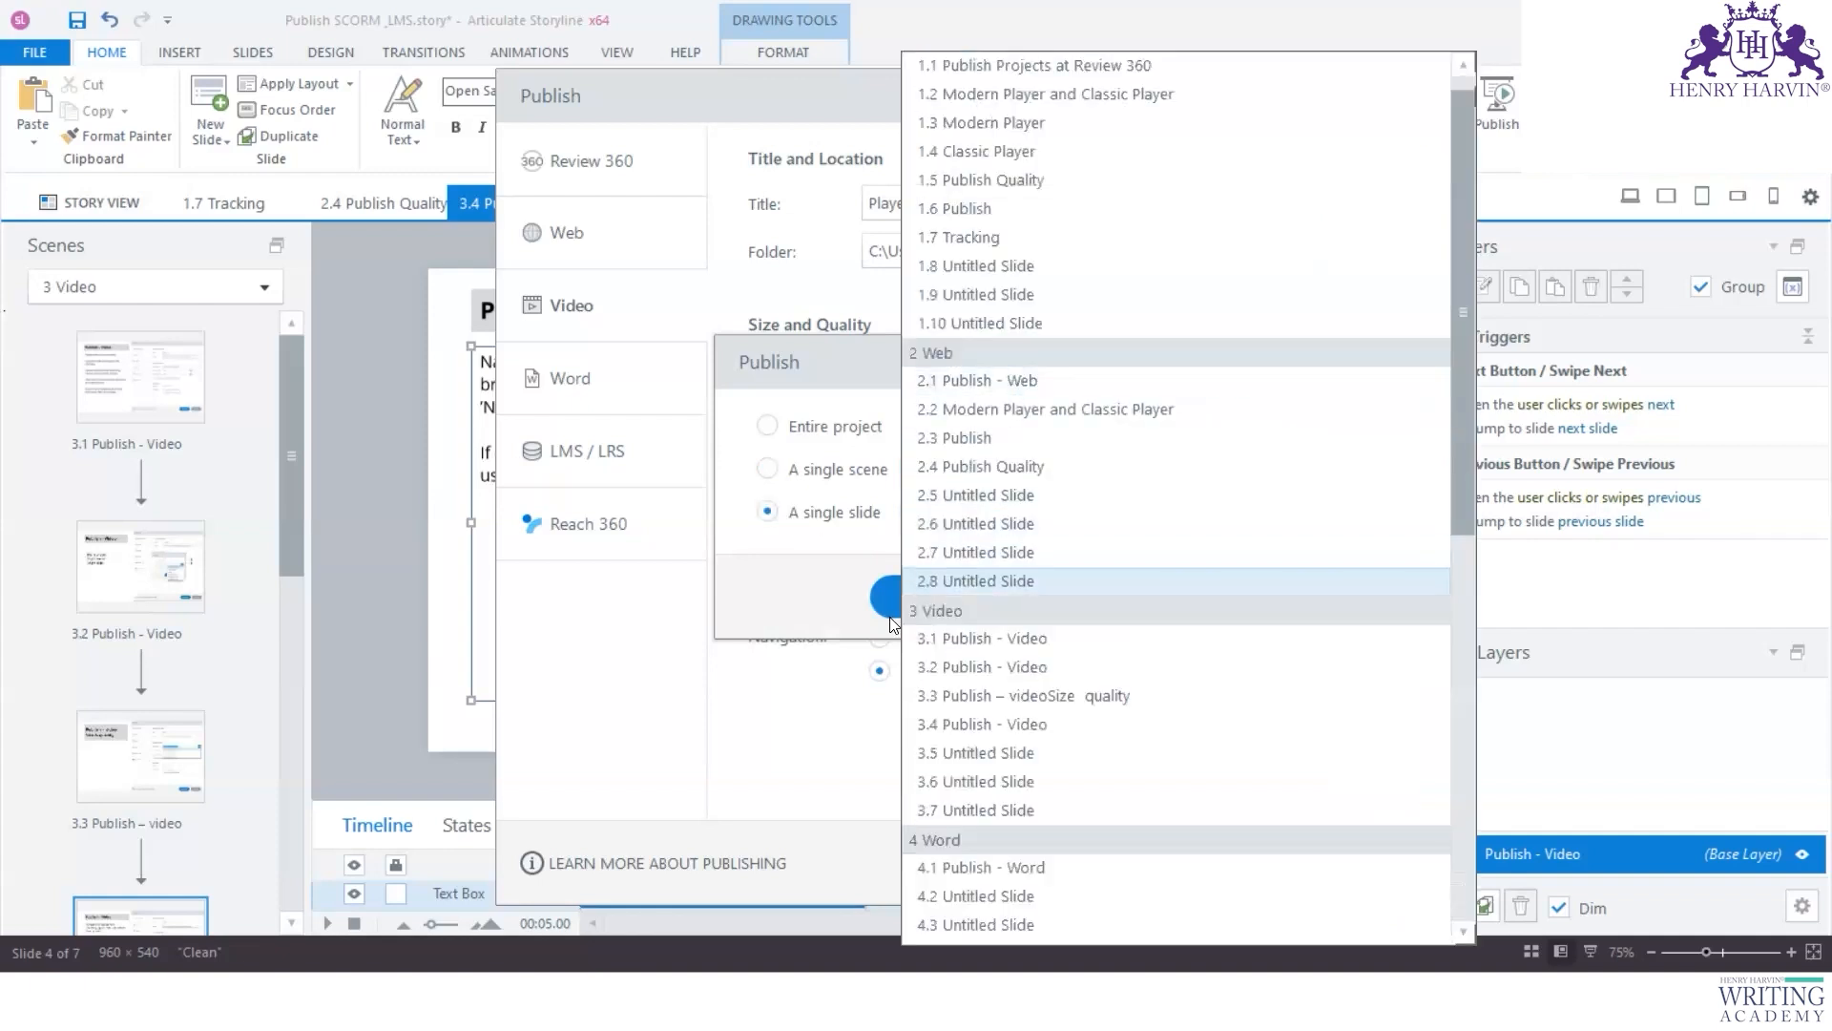
click(827, 682)
Step: Compare the entire-project scope with the single-scene list, keep scene 3 Video and dismiss the scope dialog
click(767, 426)
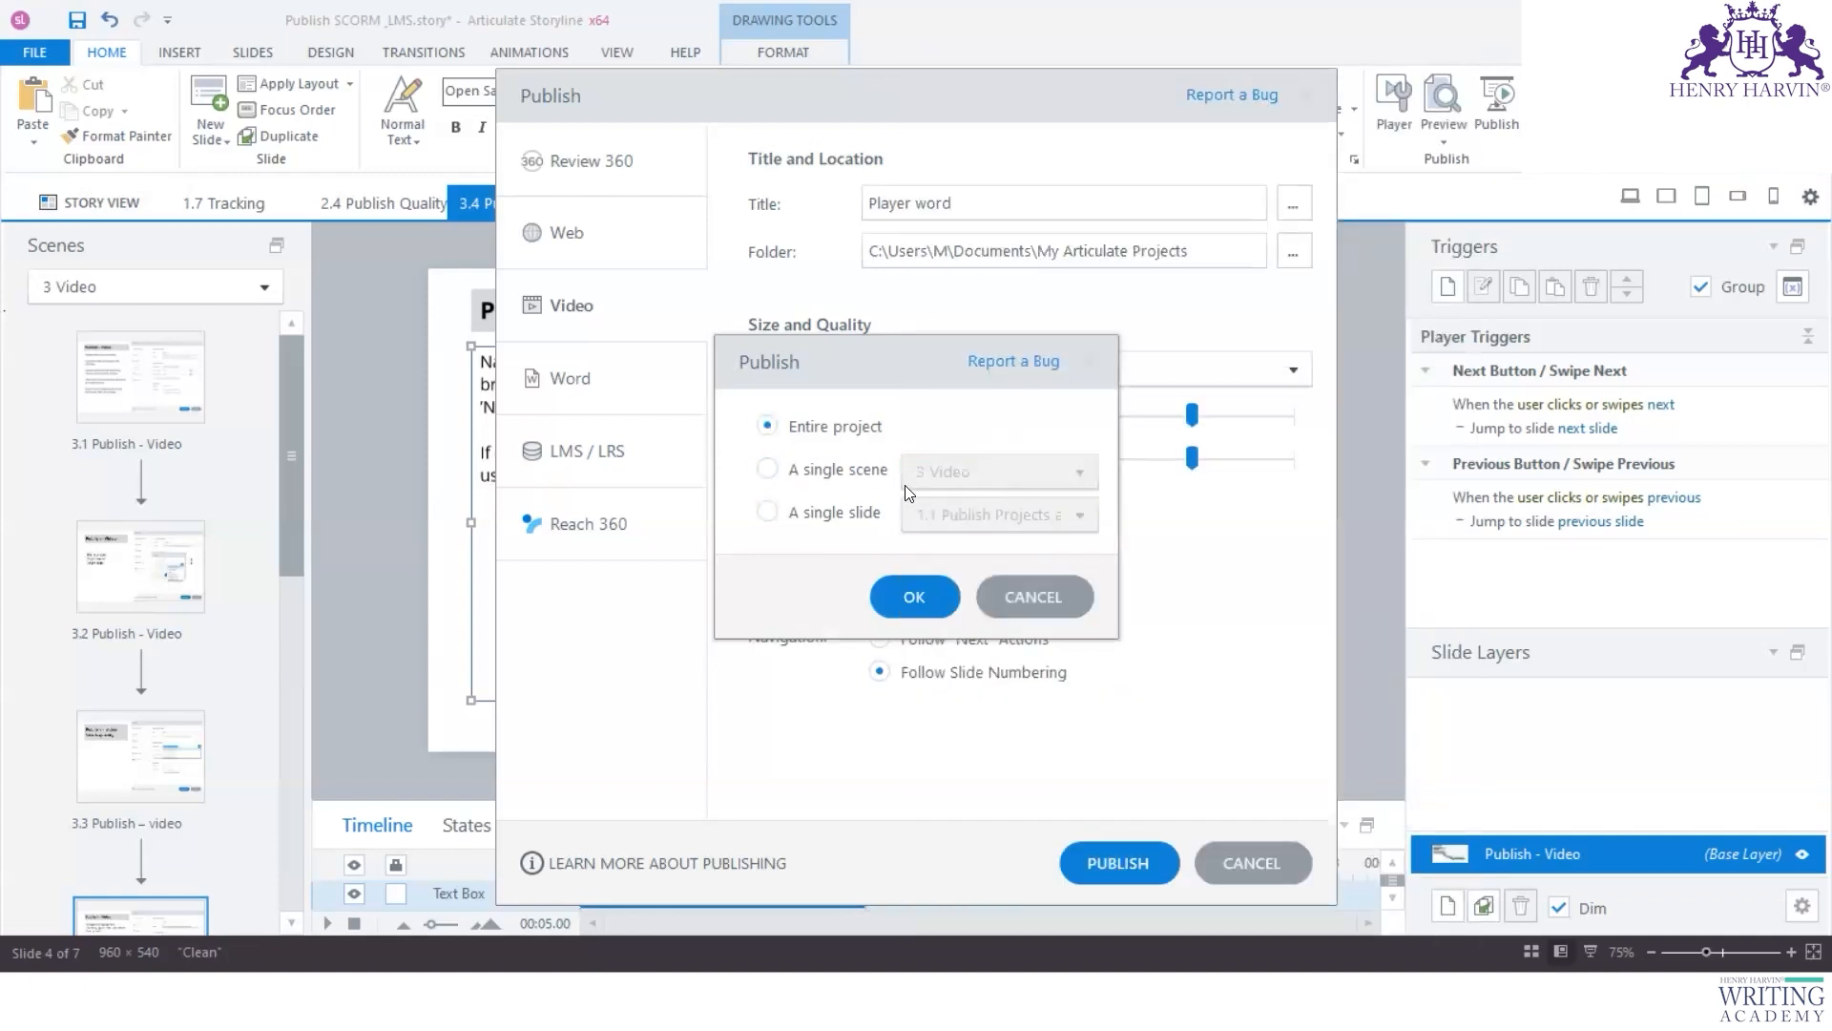
click(768, 469)
click(1078, 471)
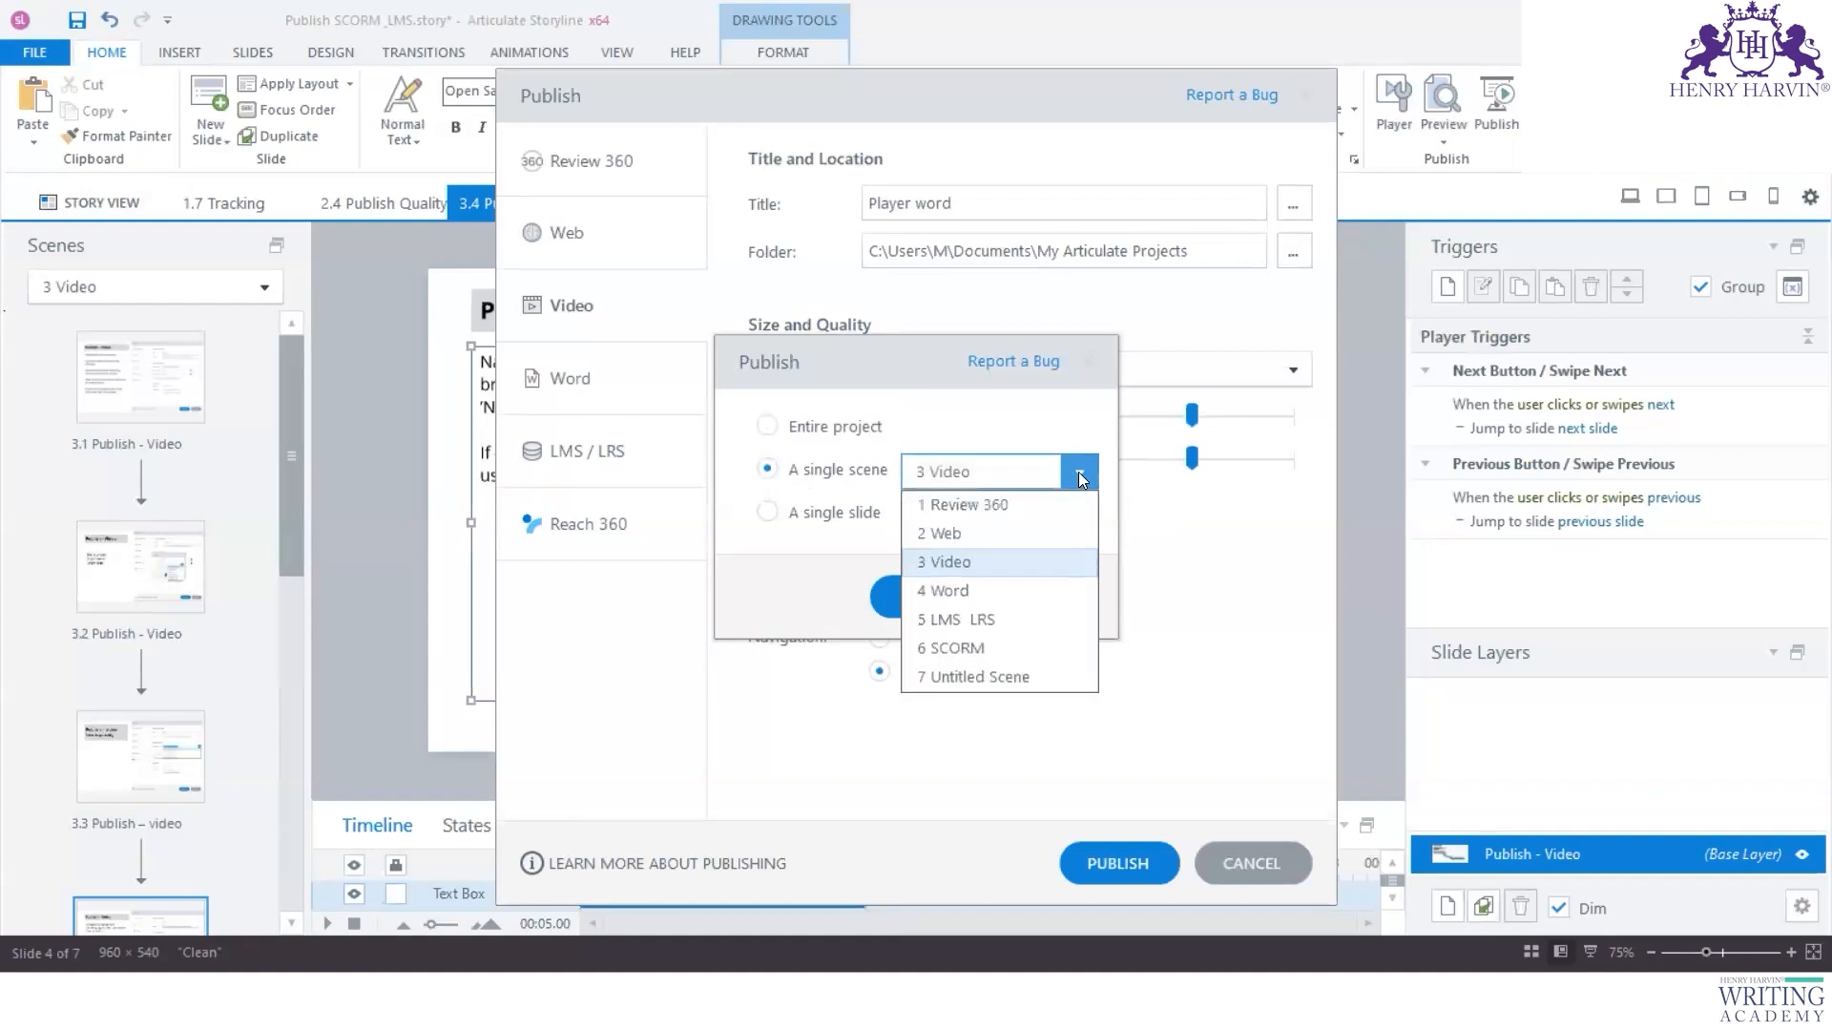
click(1169, 646)
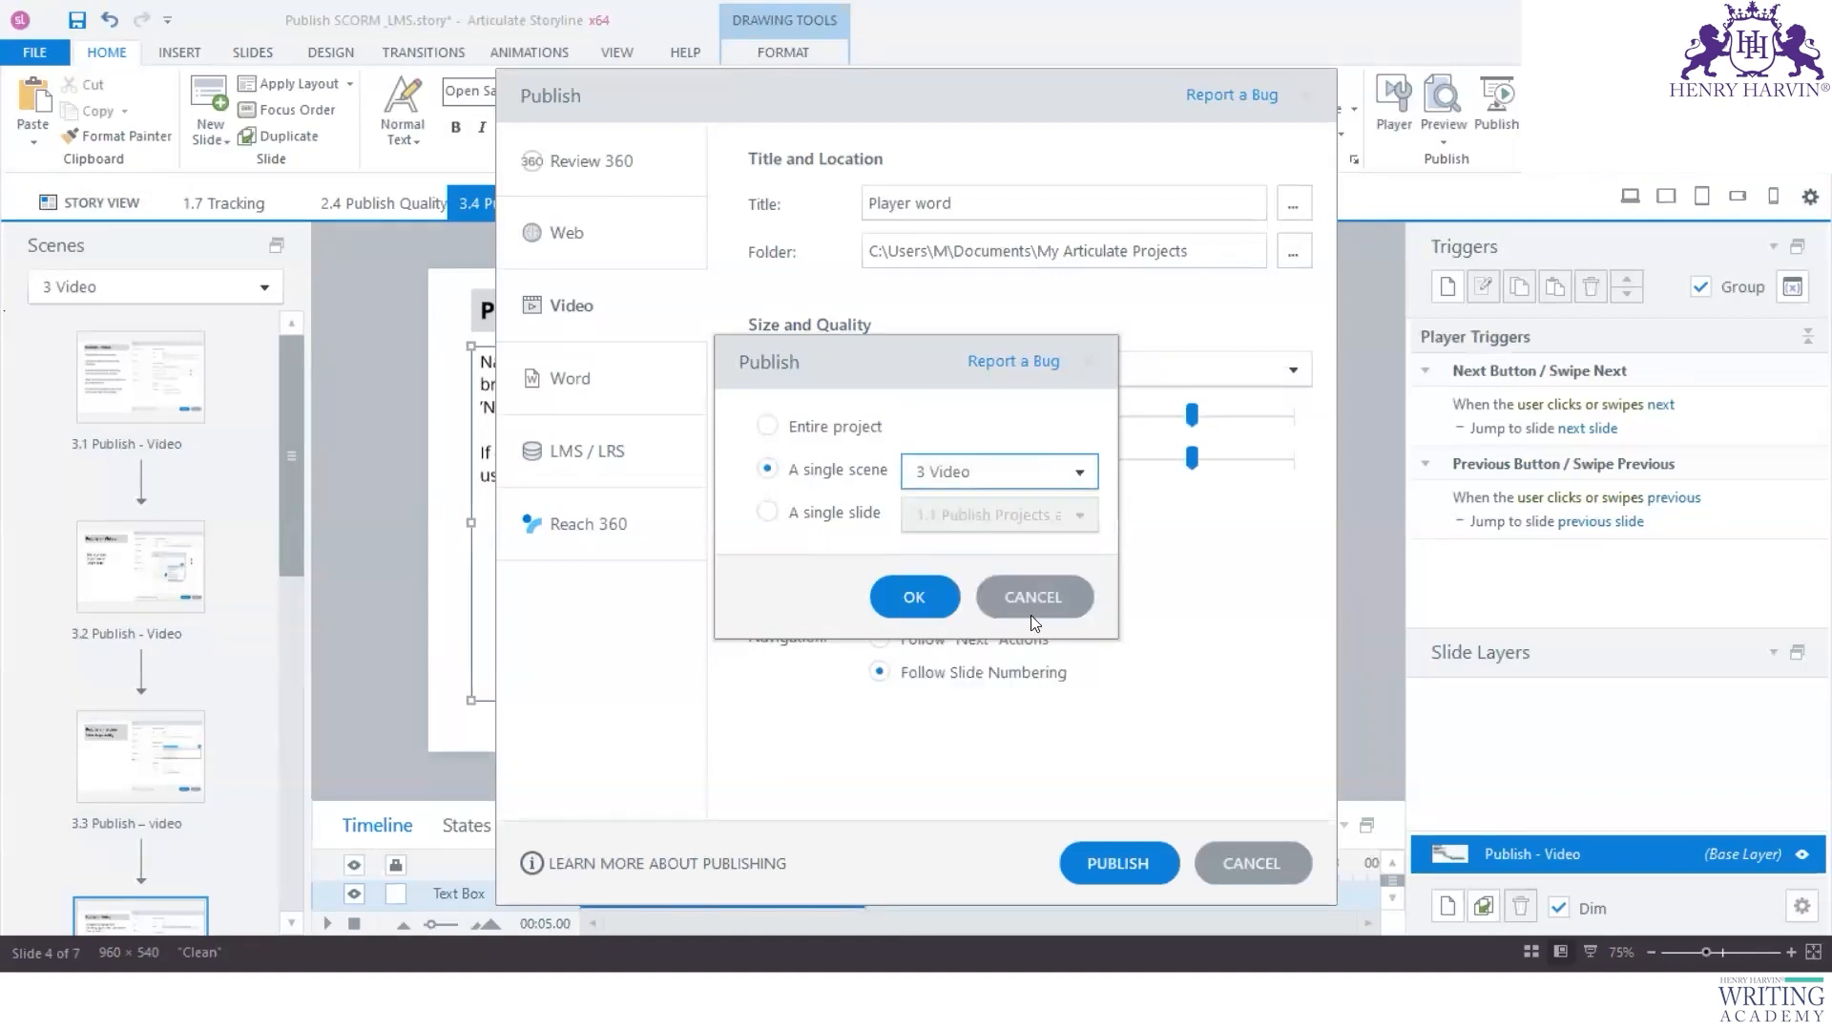
click(1078, 582)
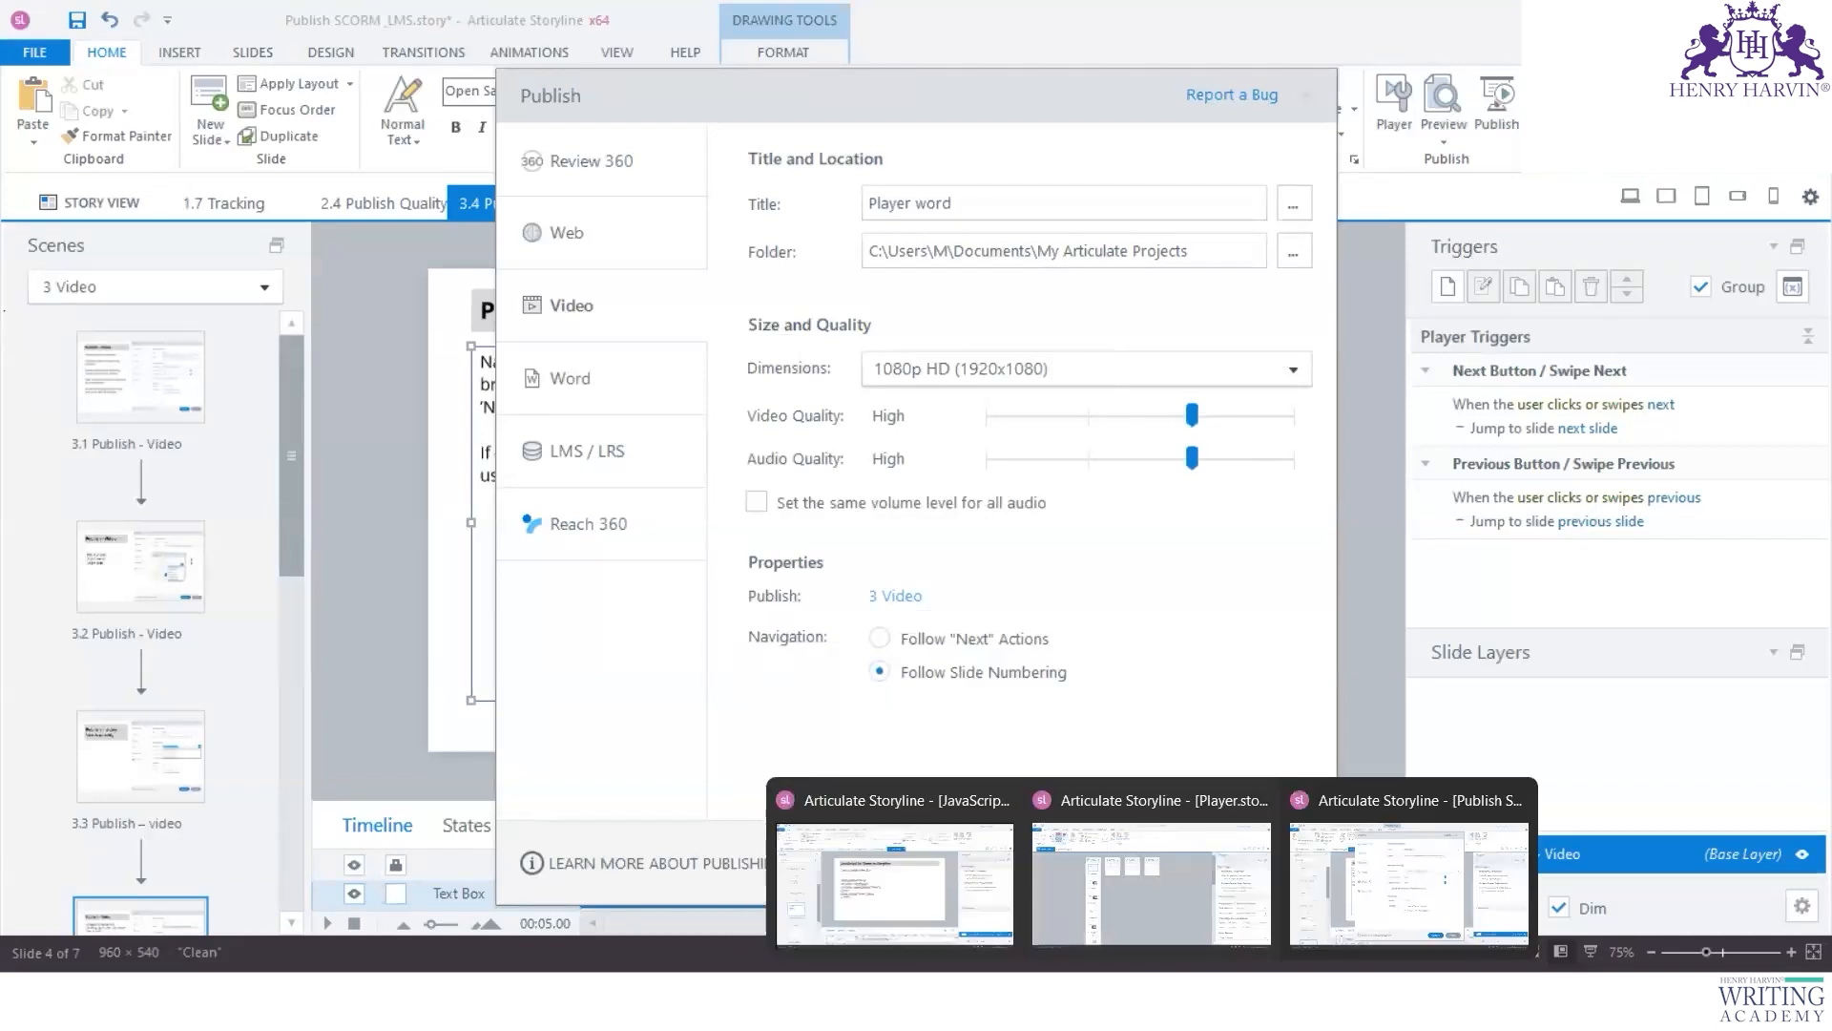
Step: Switch to the Untitled1 project in Storyline and select slides 1.1 Topic 1 and 1.2 Topic 2
mouse_move(1231, 938)
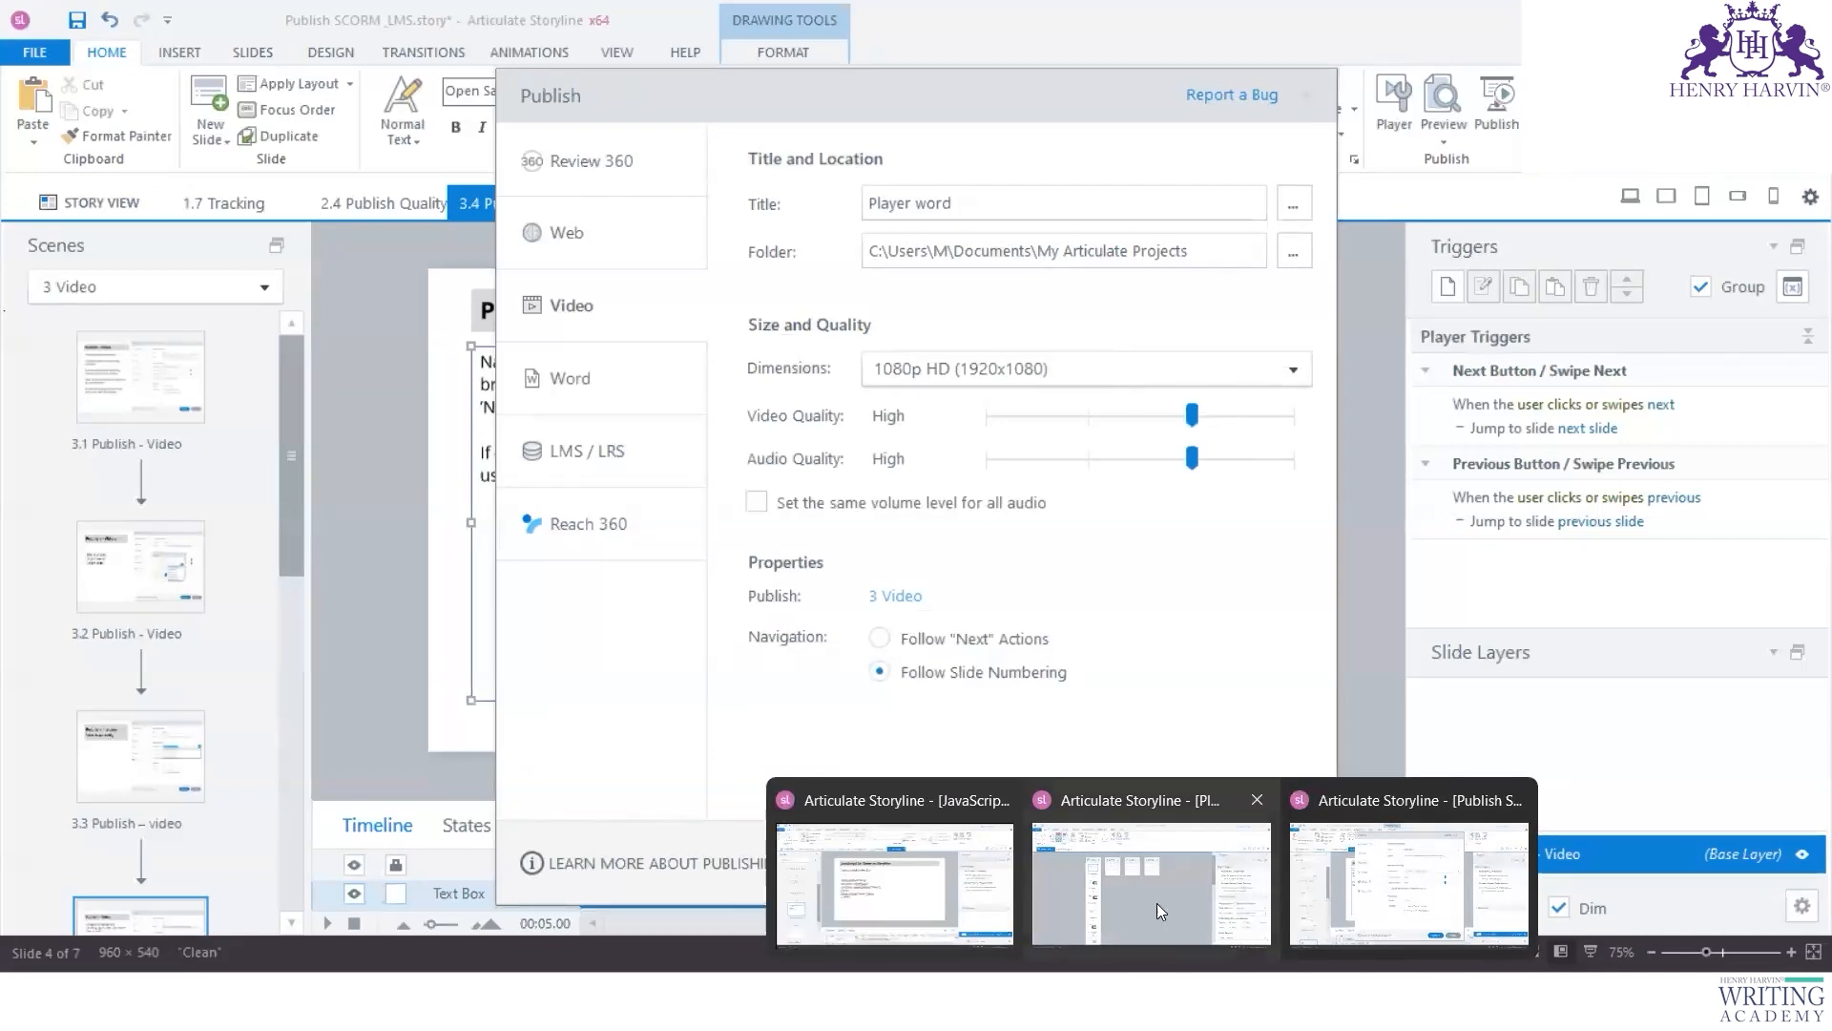
click(1369, 892)
mouse_move(1257, 993)
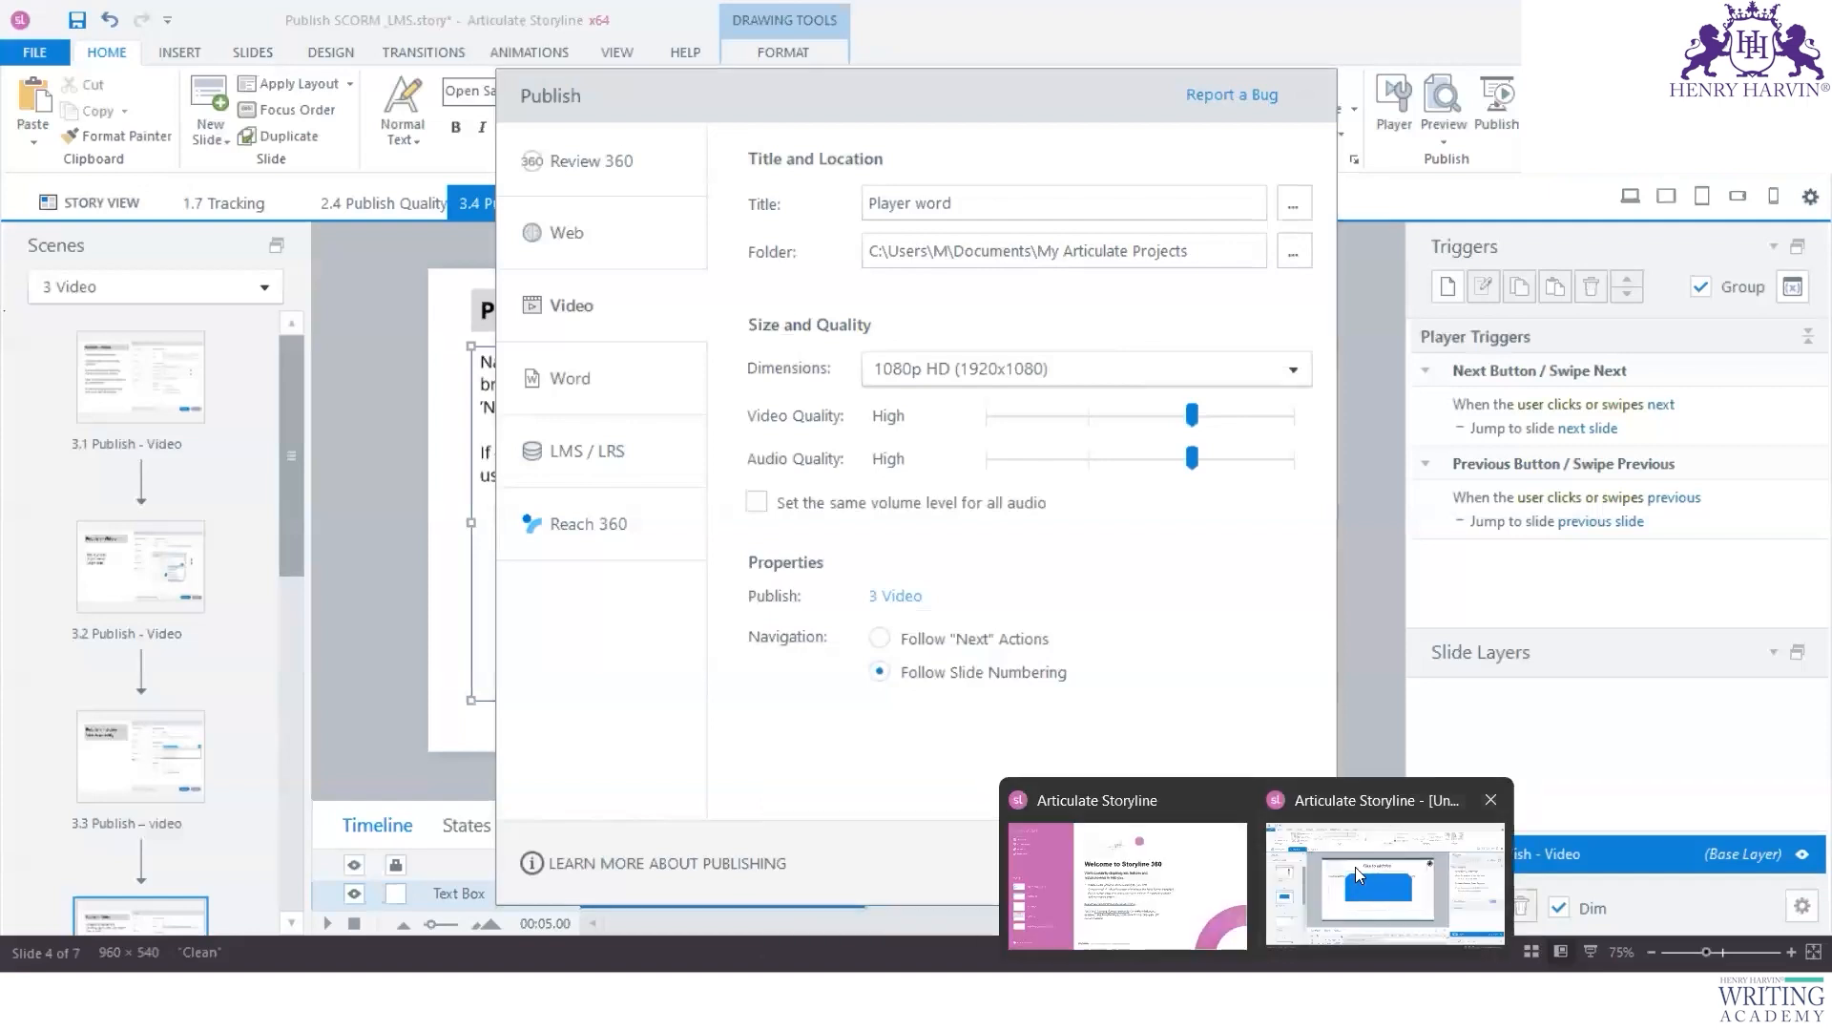
click(1356, 866)
click(181, 393)
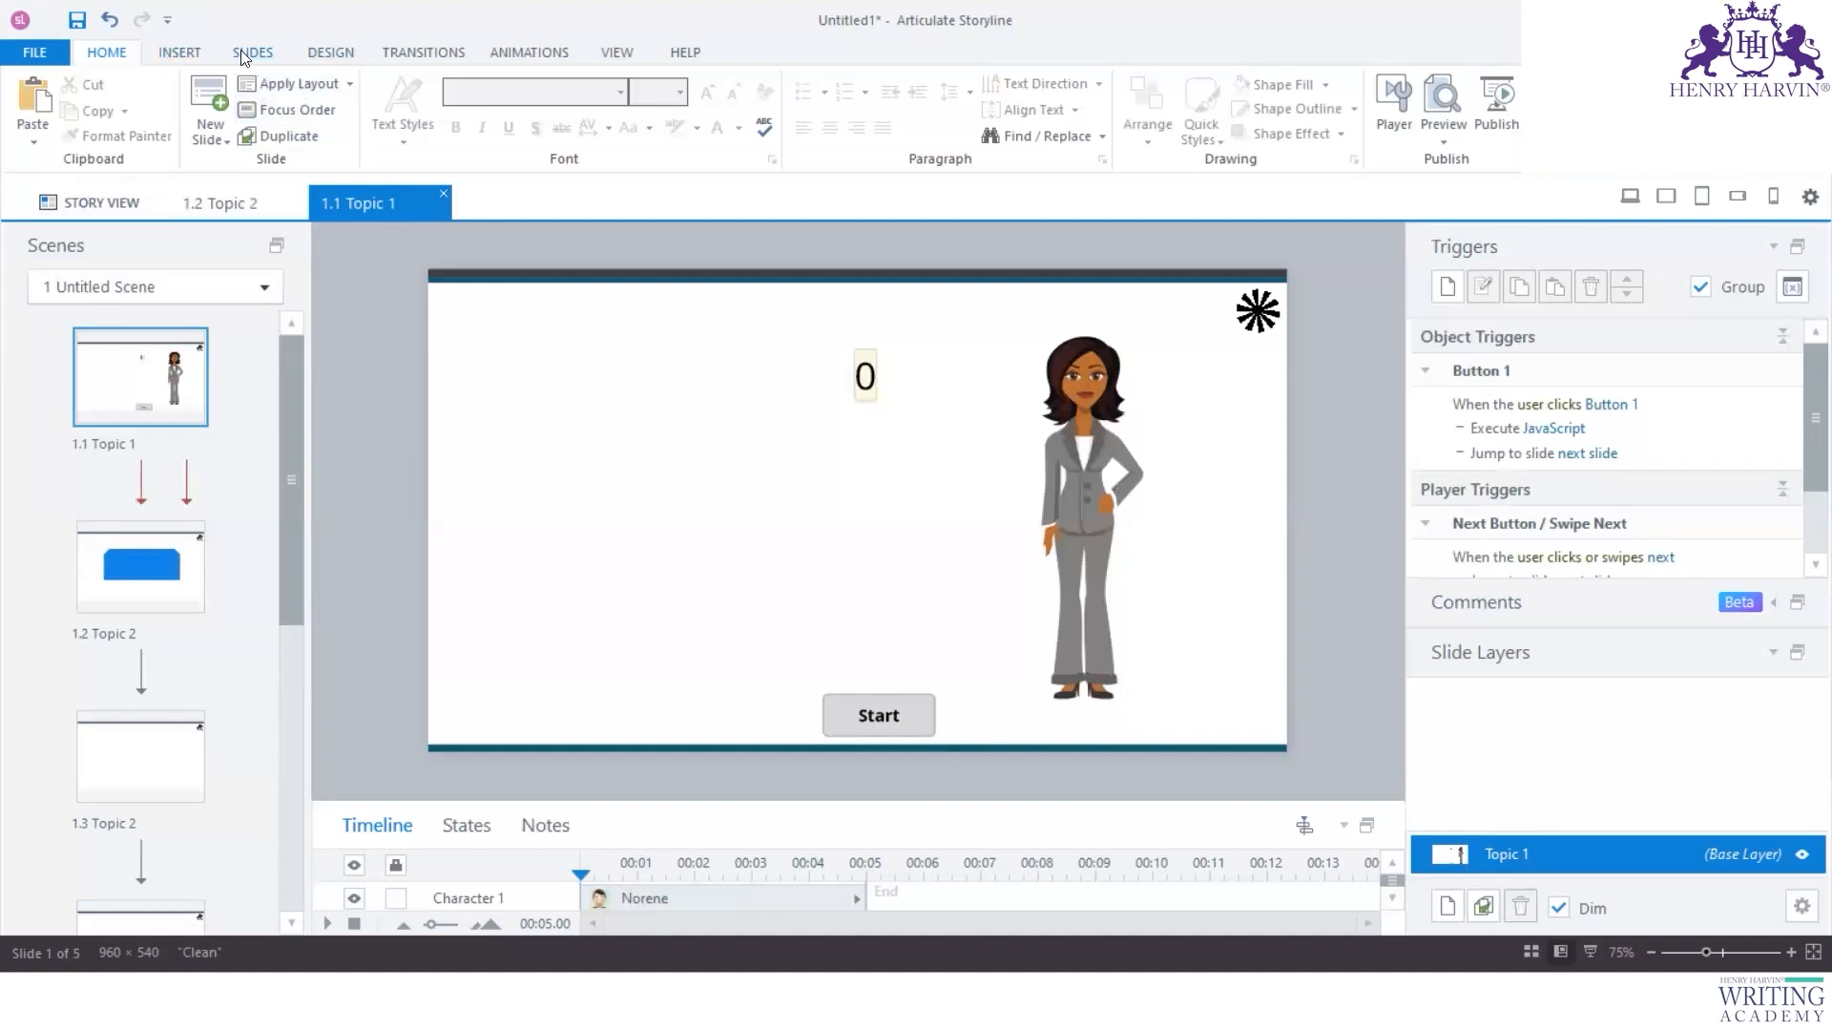
click(167, 604)
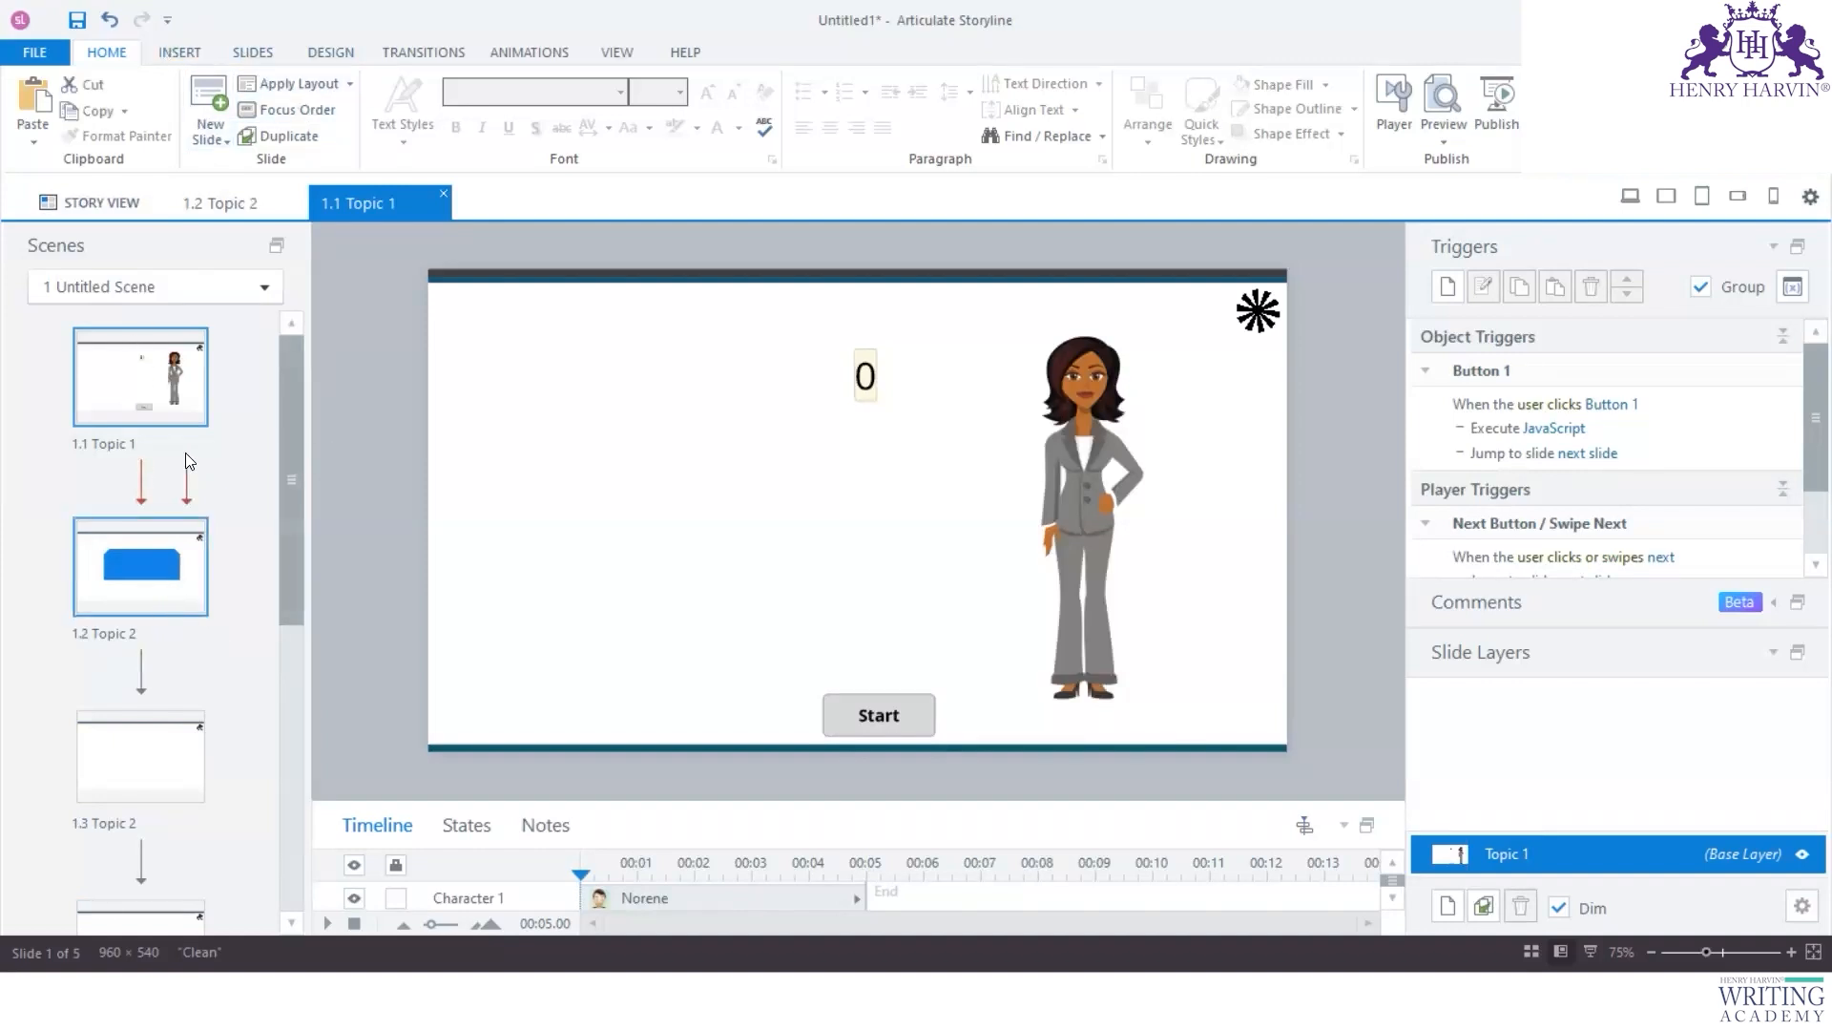
Step: Set the Video publish scope of Untitled1 to the single scene 1 Untitled Scene, then dismiss the publish settings
click(1497, 122)
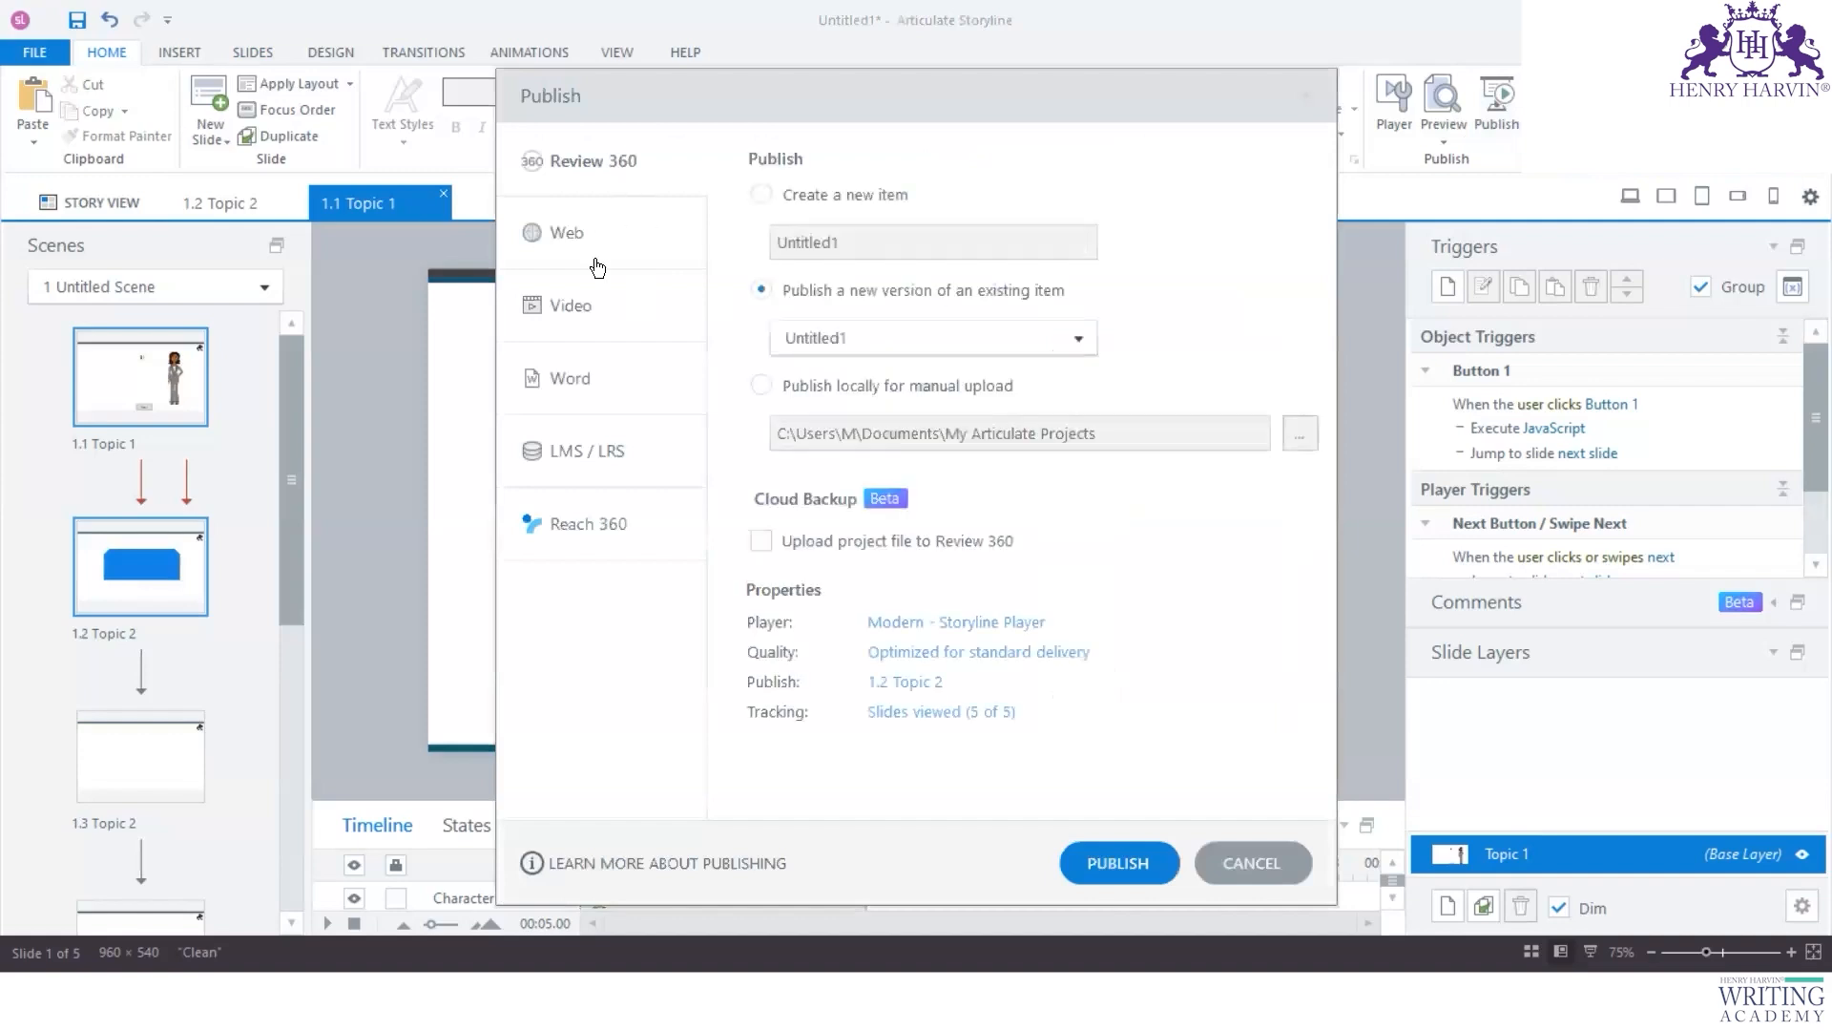
click(616, 308)
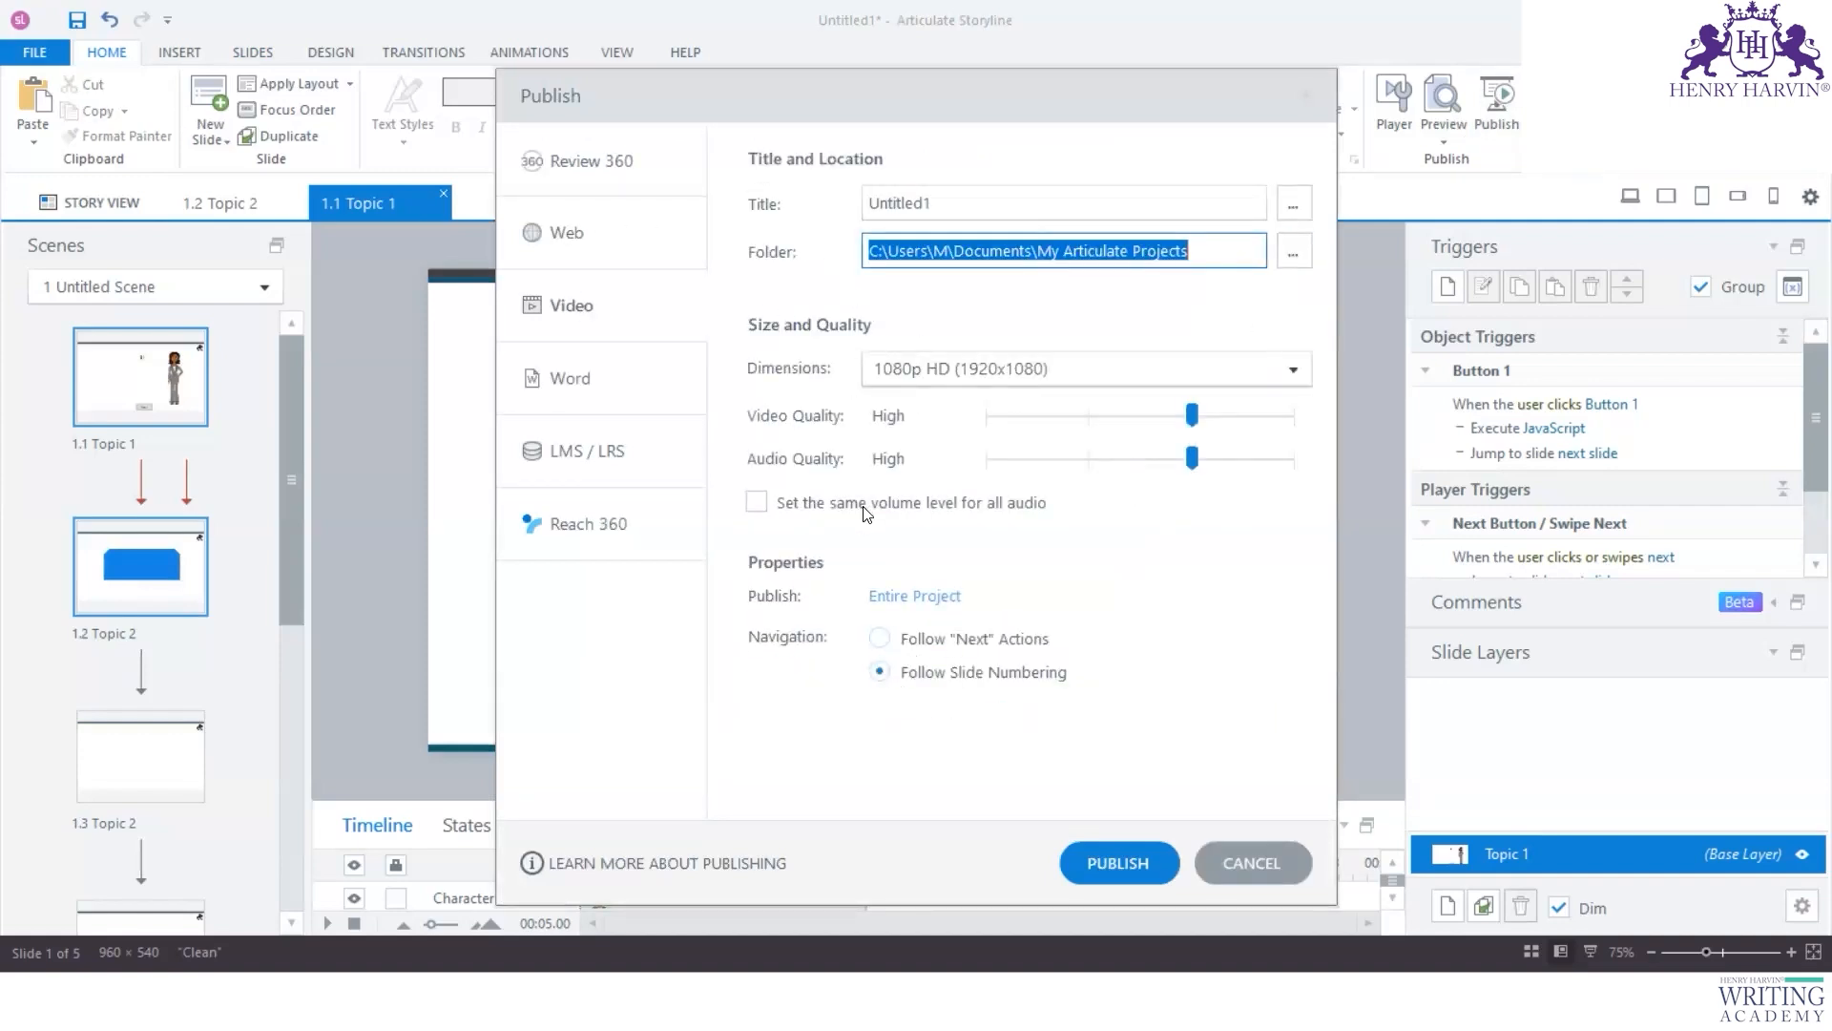
click(584, 315)
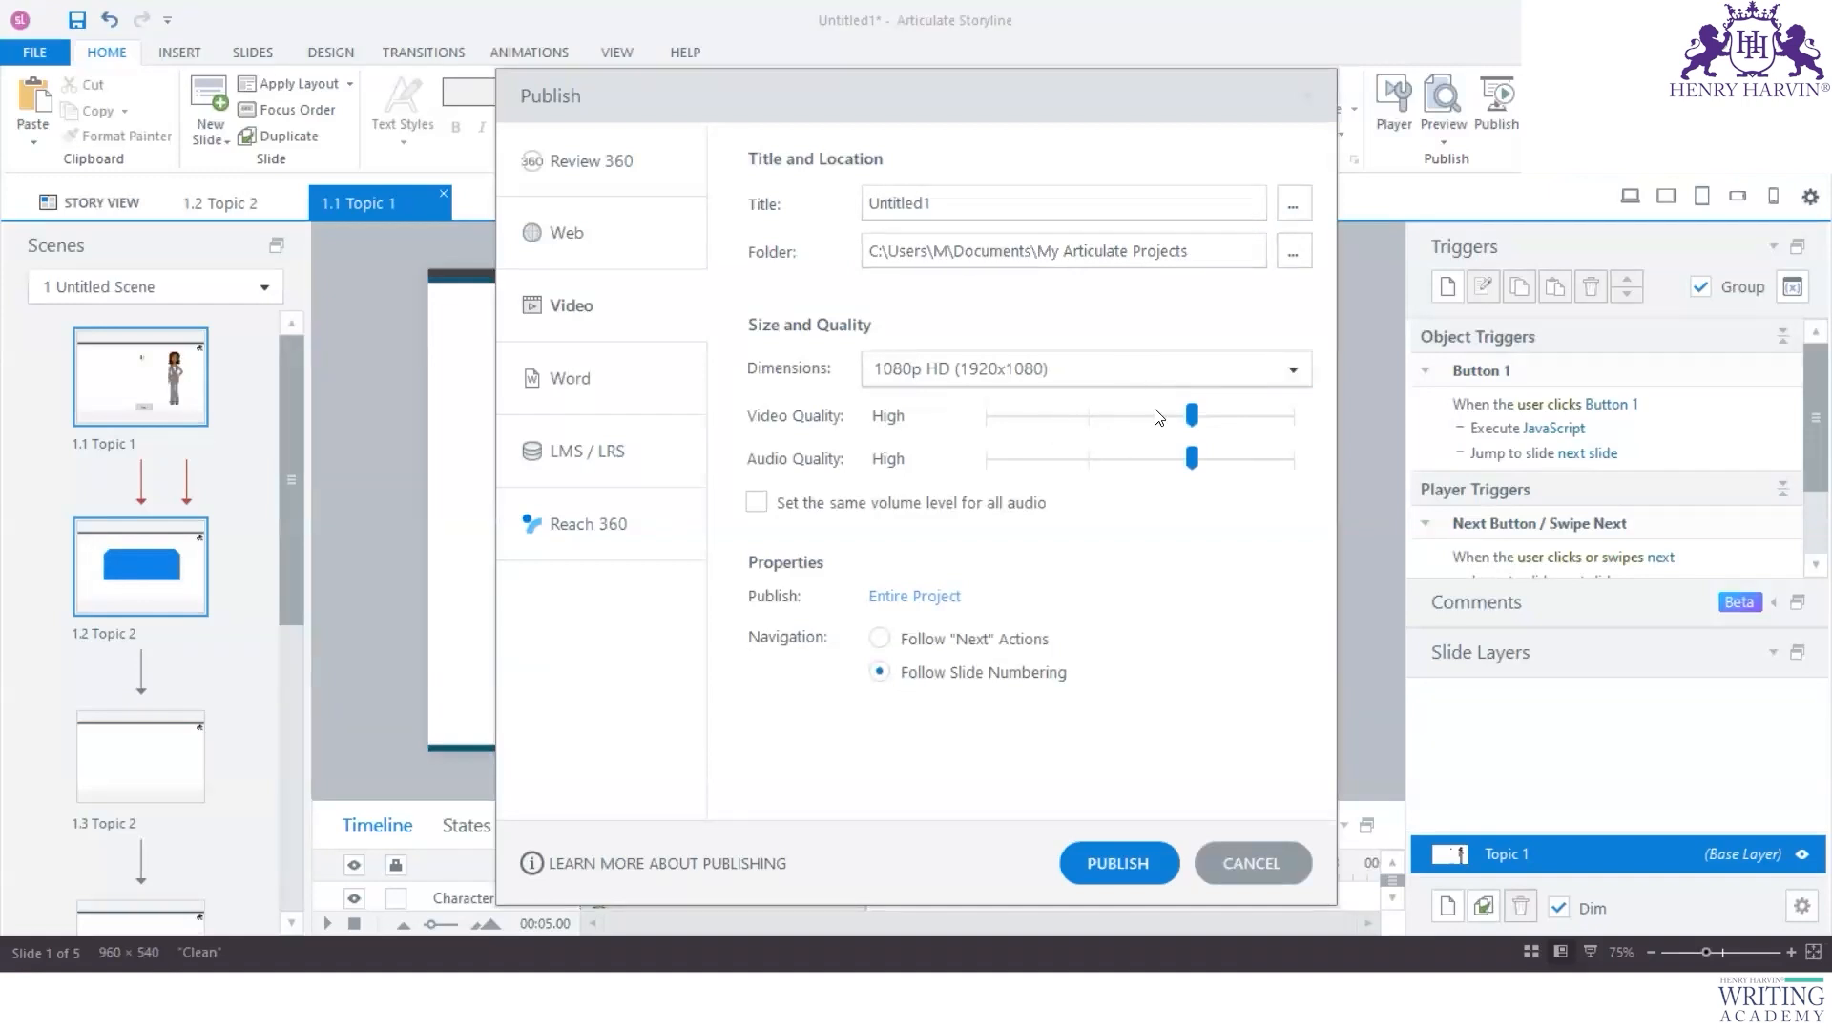
click(932, 599)
click(767, 513)
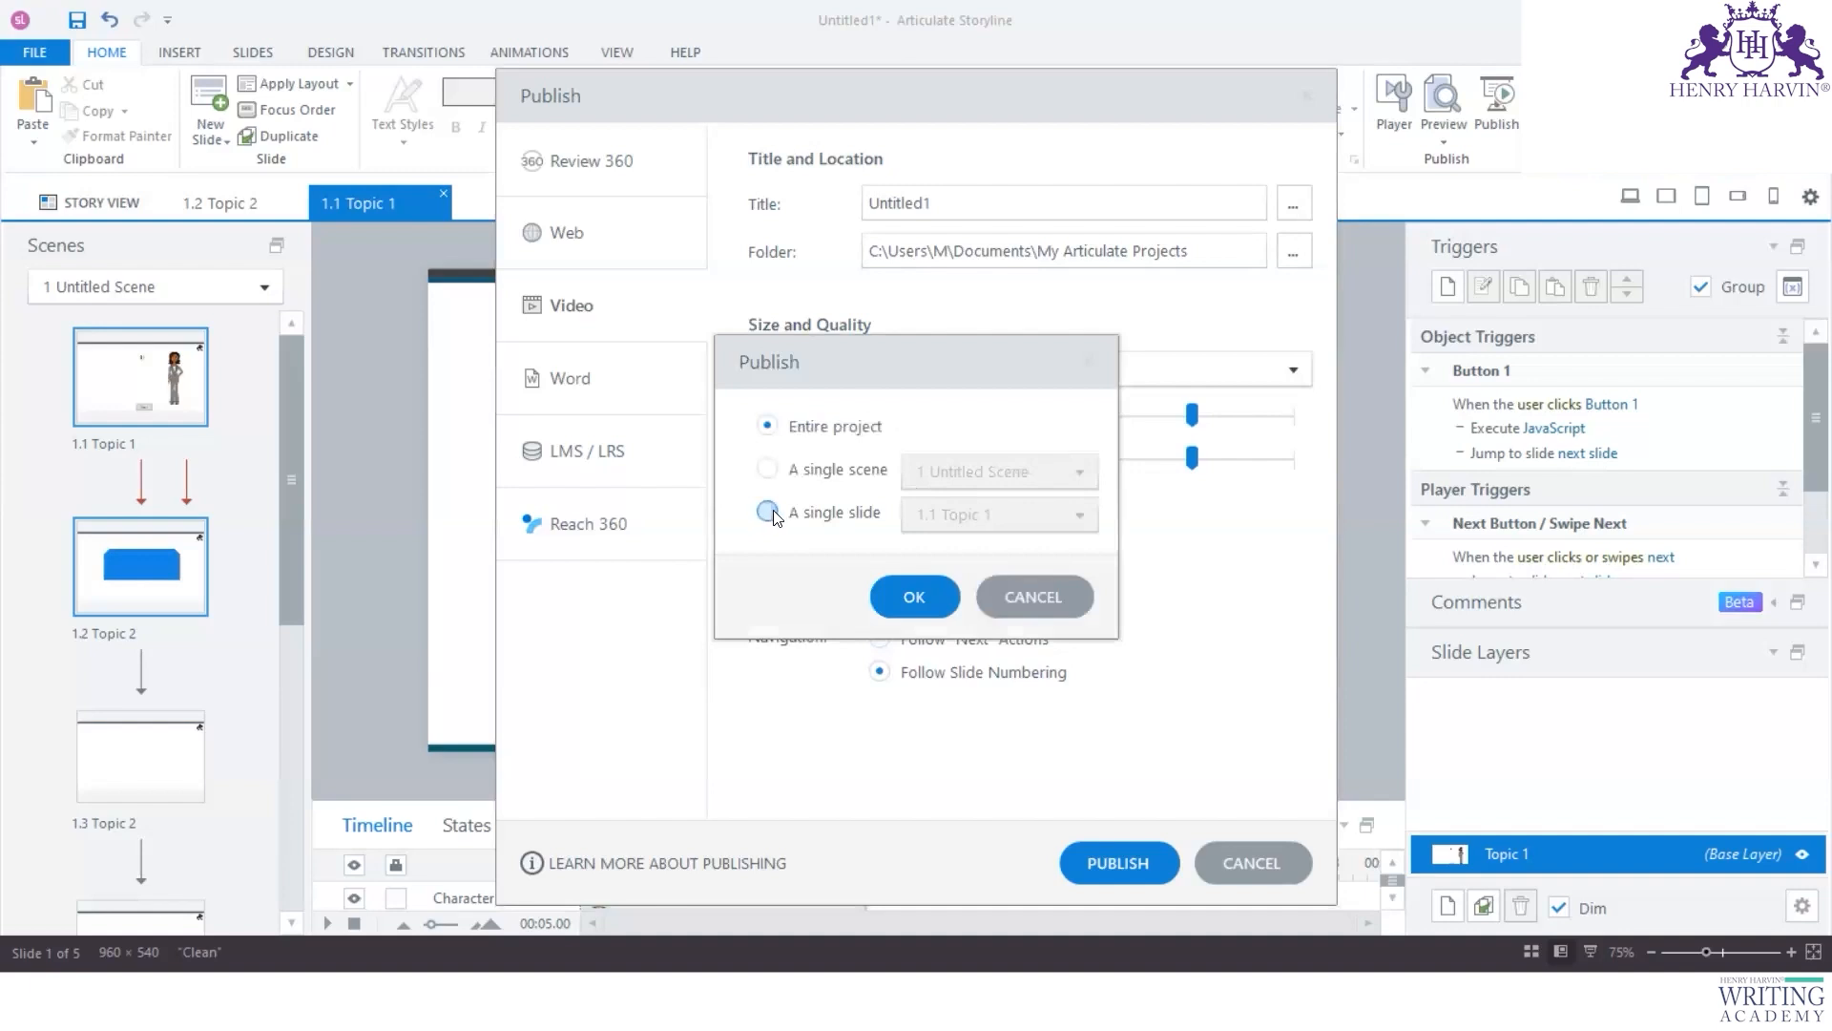
click(1074, 517)
click(764, 469)
click(767, 469)
click(1075, 476)
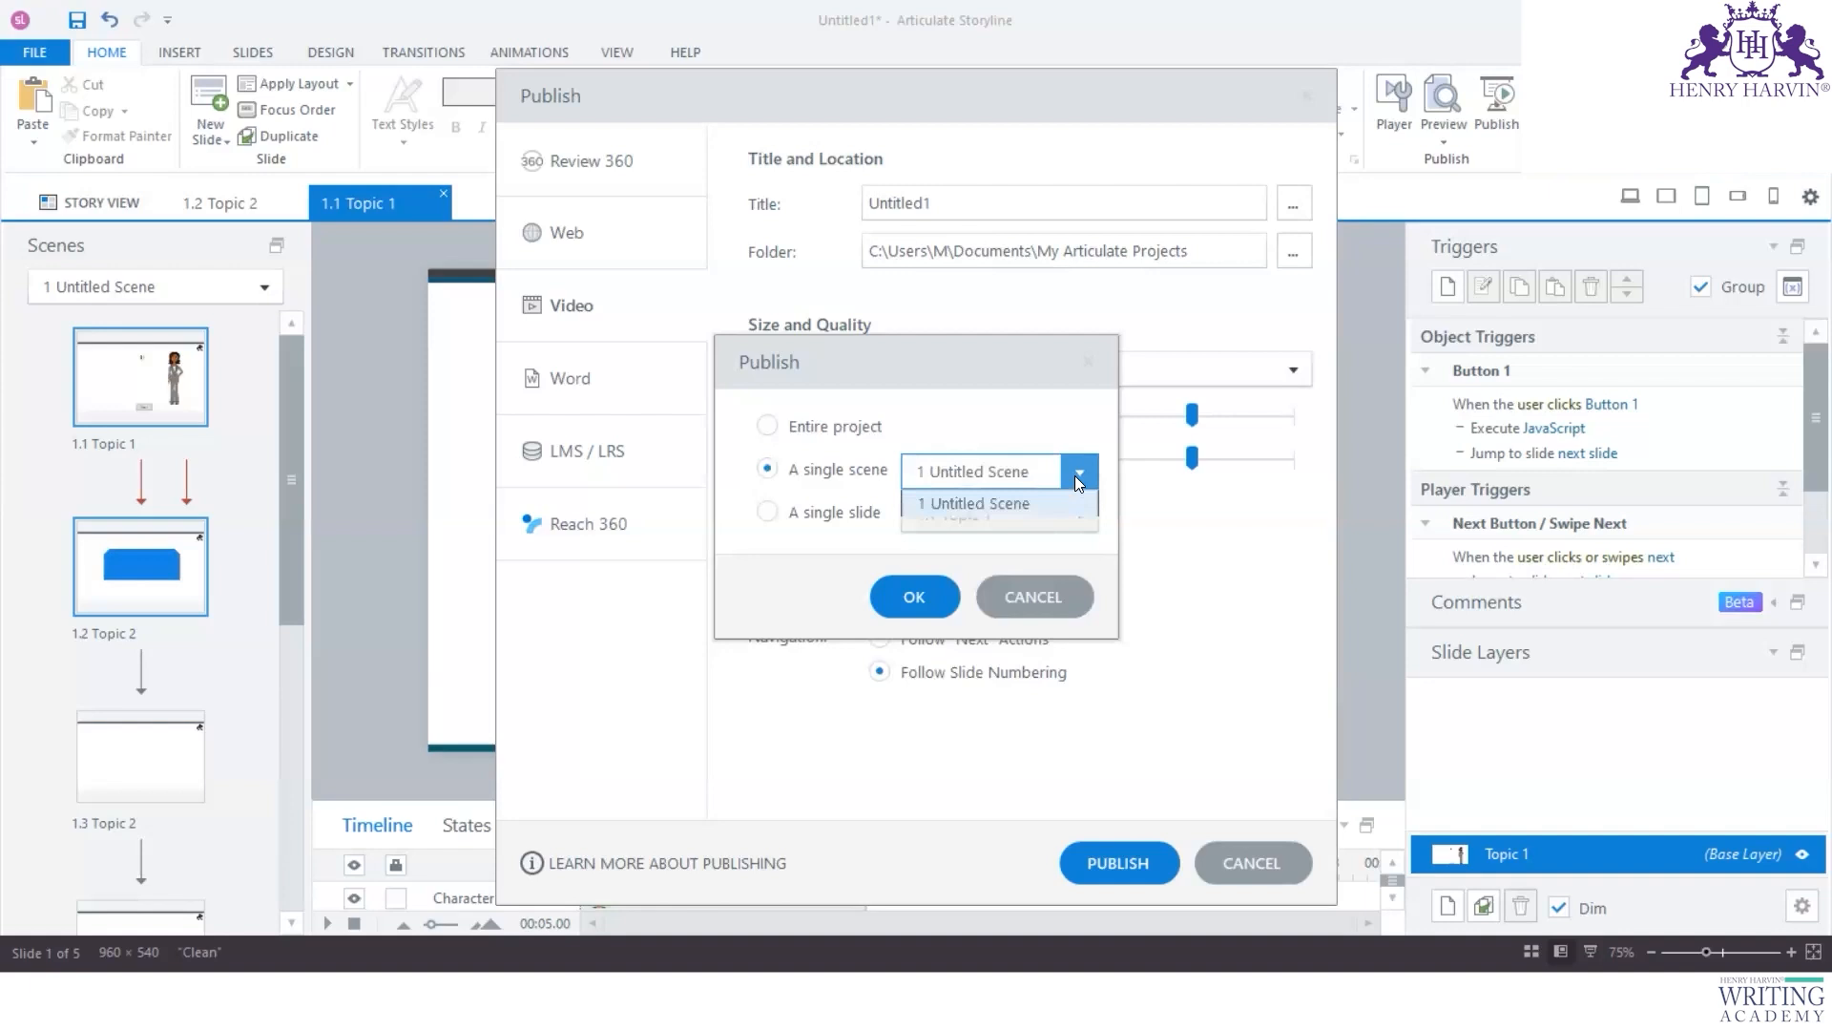
click(1021, 505)
click(914, 594)
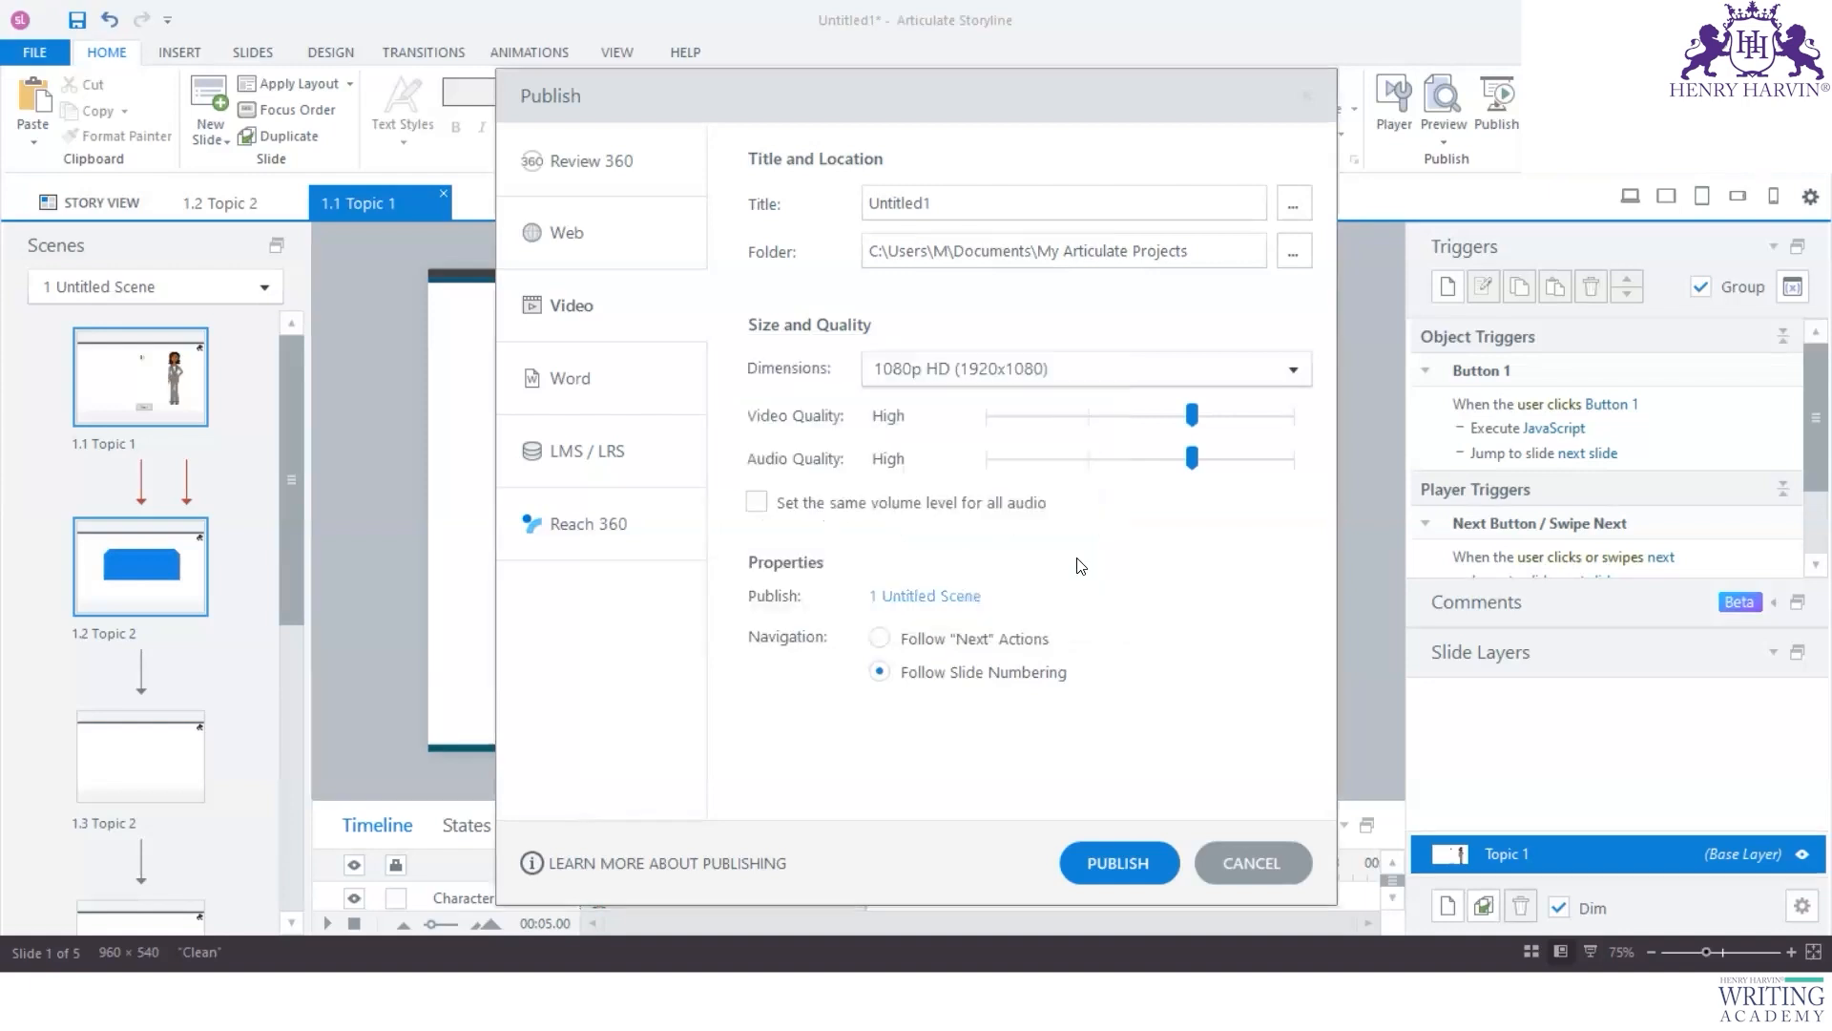
click(1250, 862)
Step: Insert the blue social media phones illustration from the "logo" search results on slide 1.3 Topic 2
drag(285, 561, 278, 693)
click(141, 585)
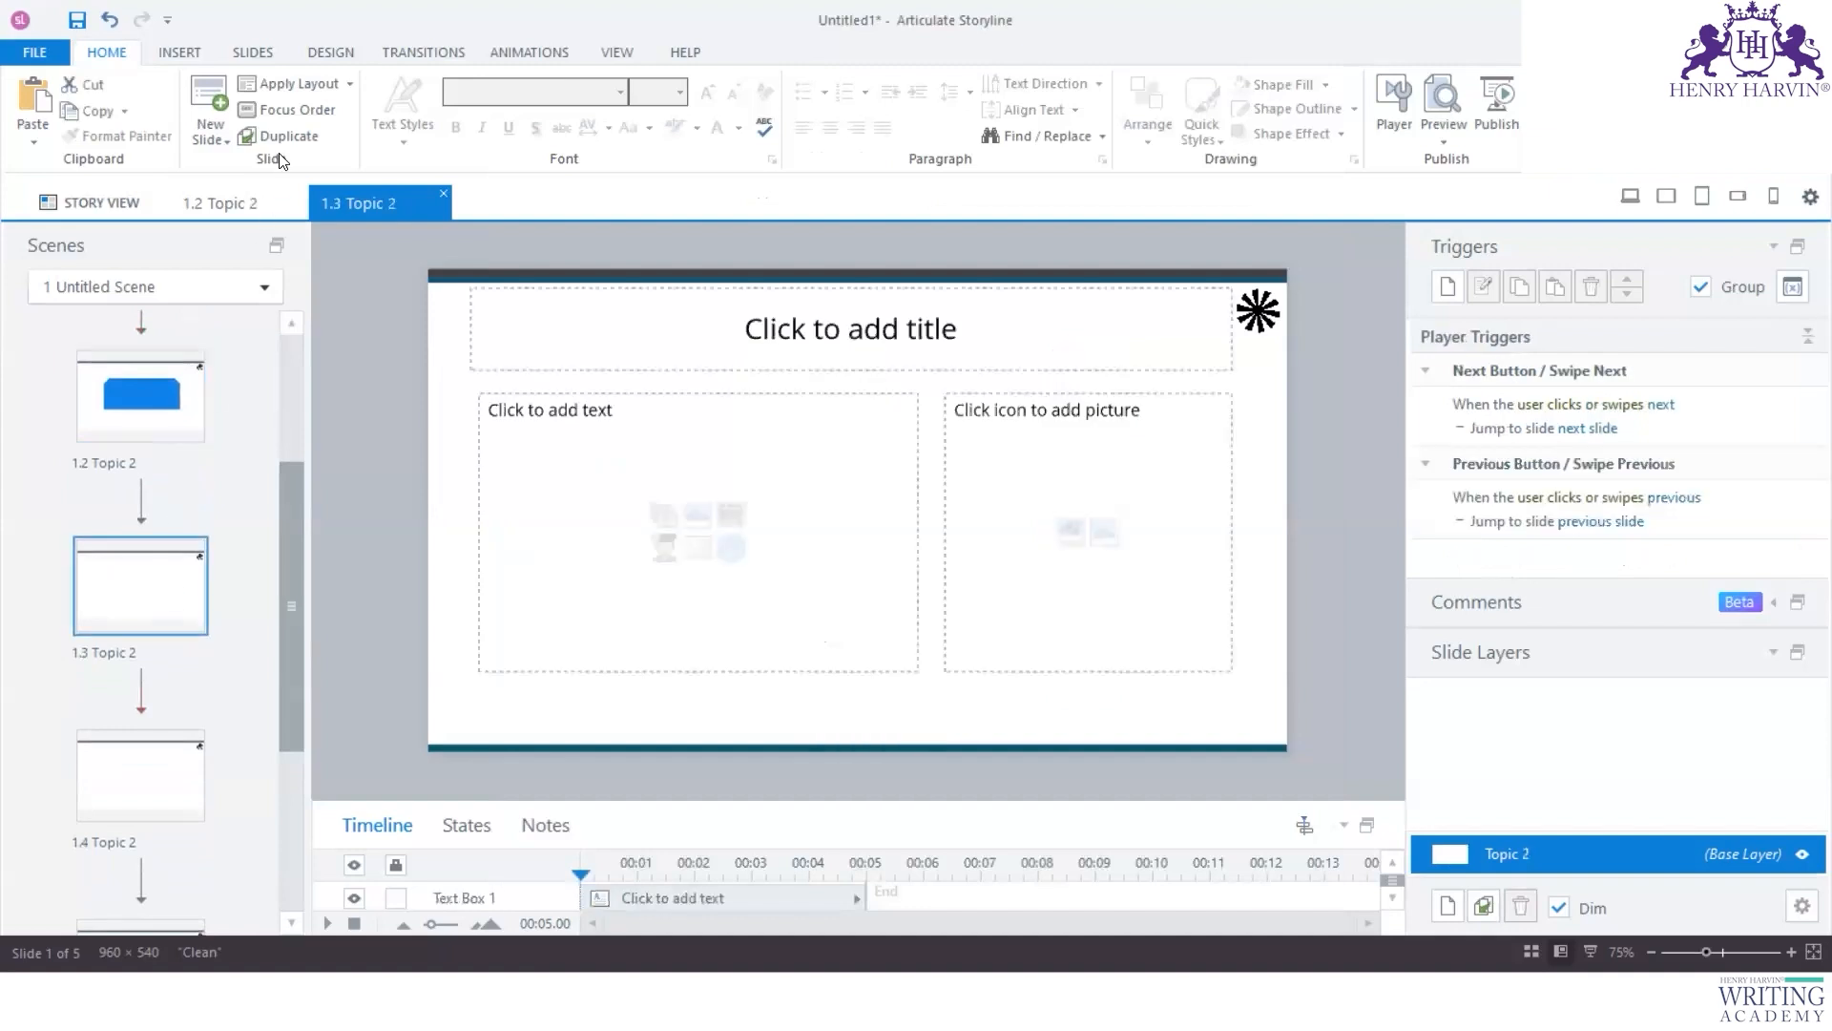
click(287, 84)
click(187, 52)
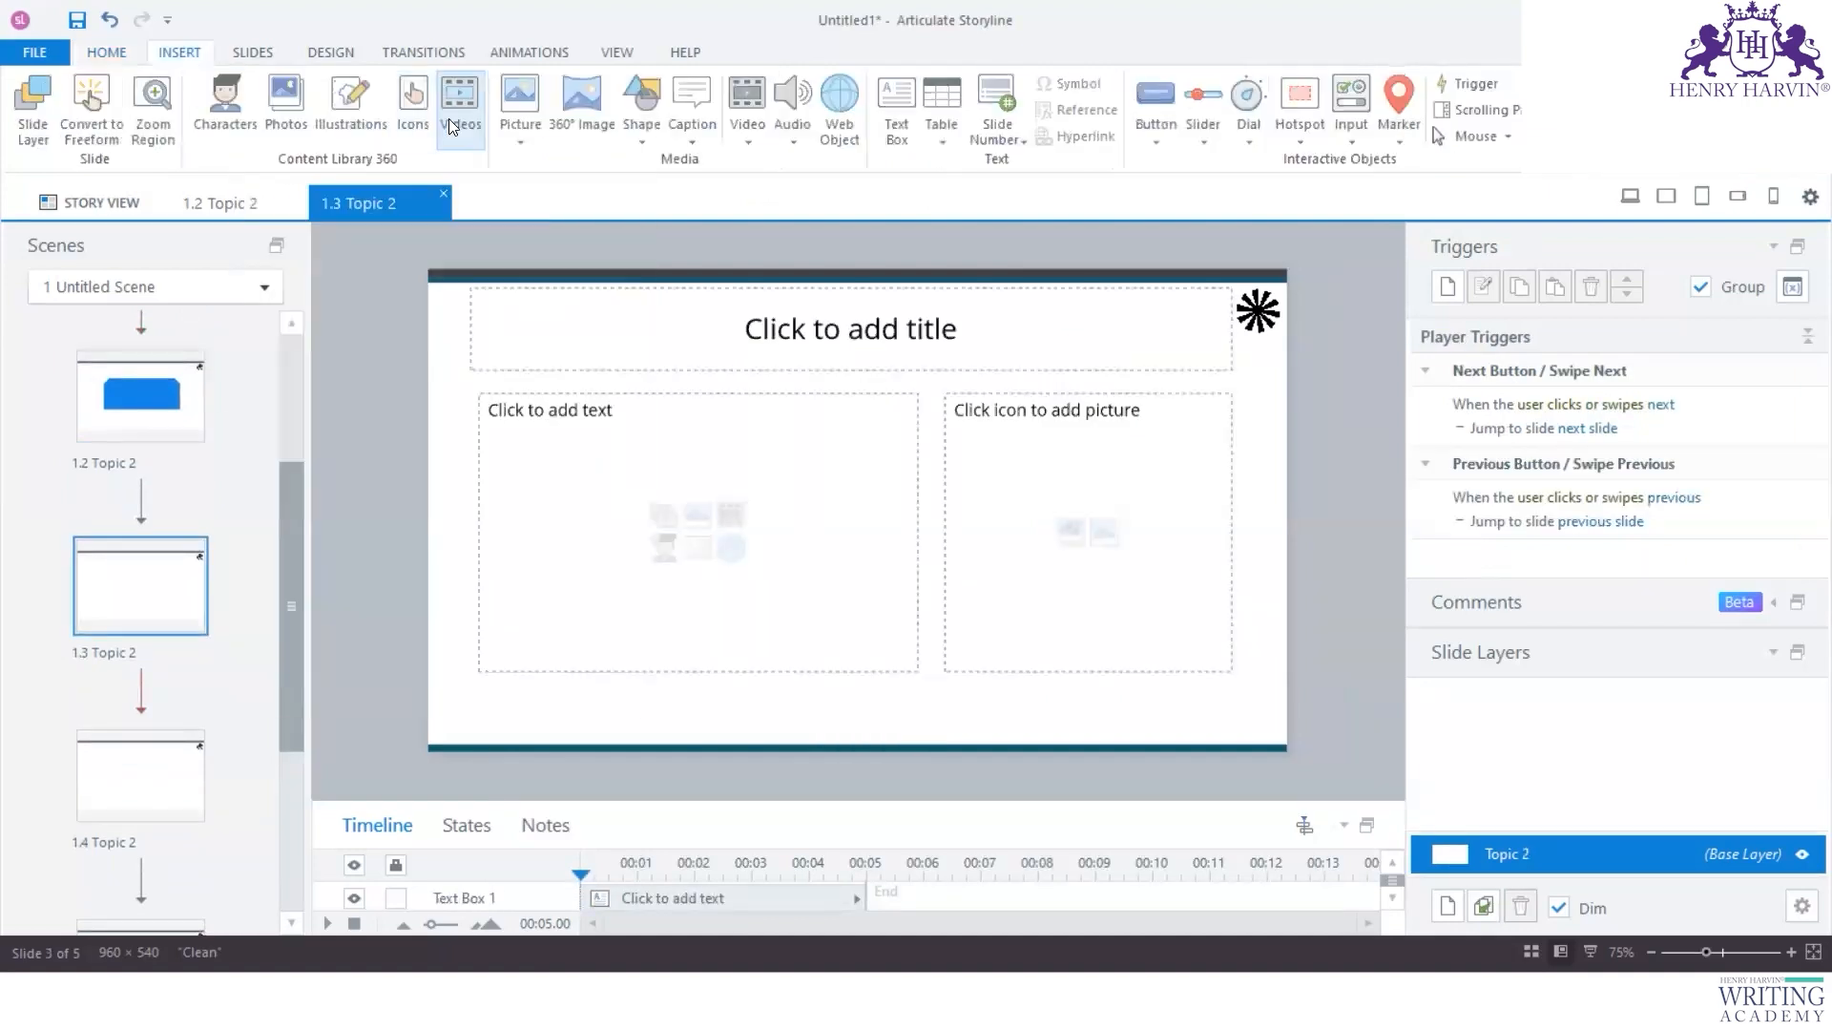
click(521, 128)
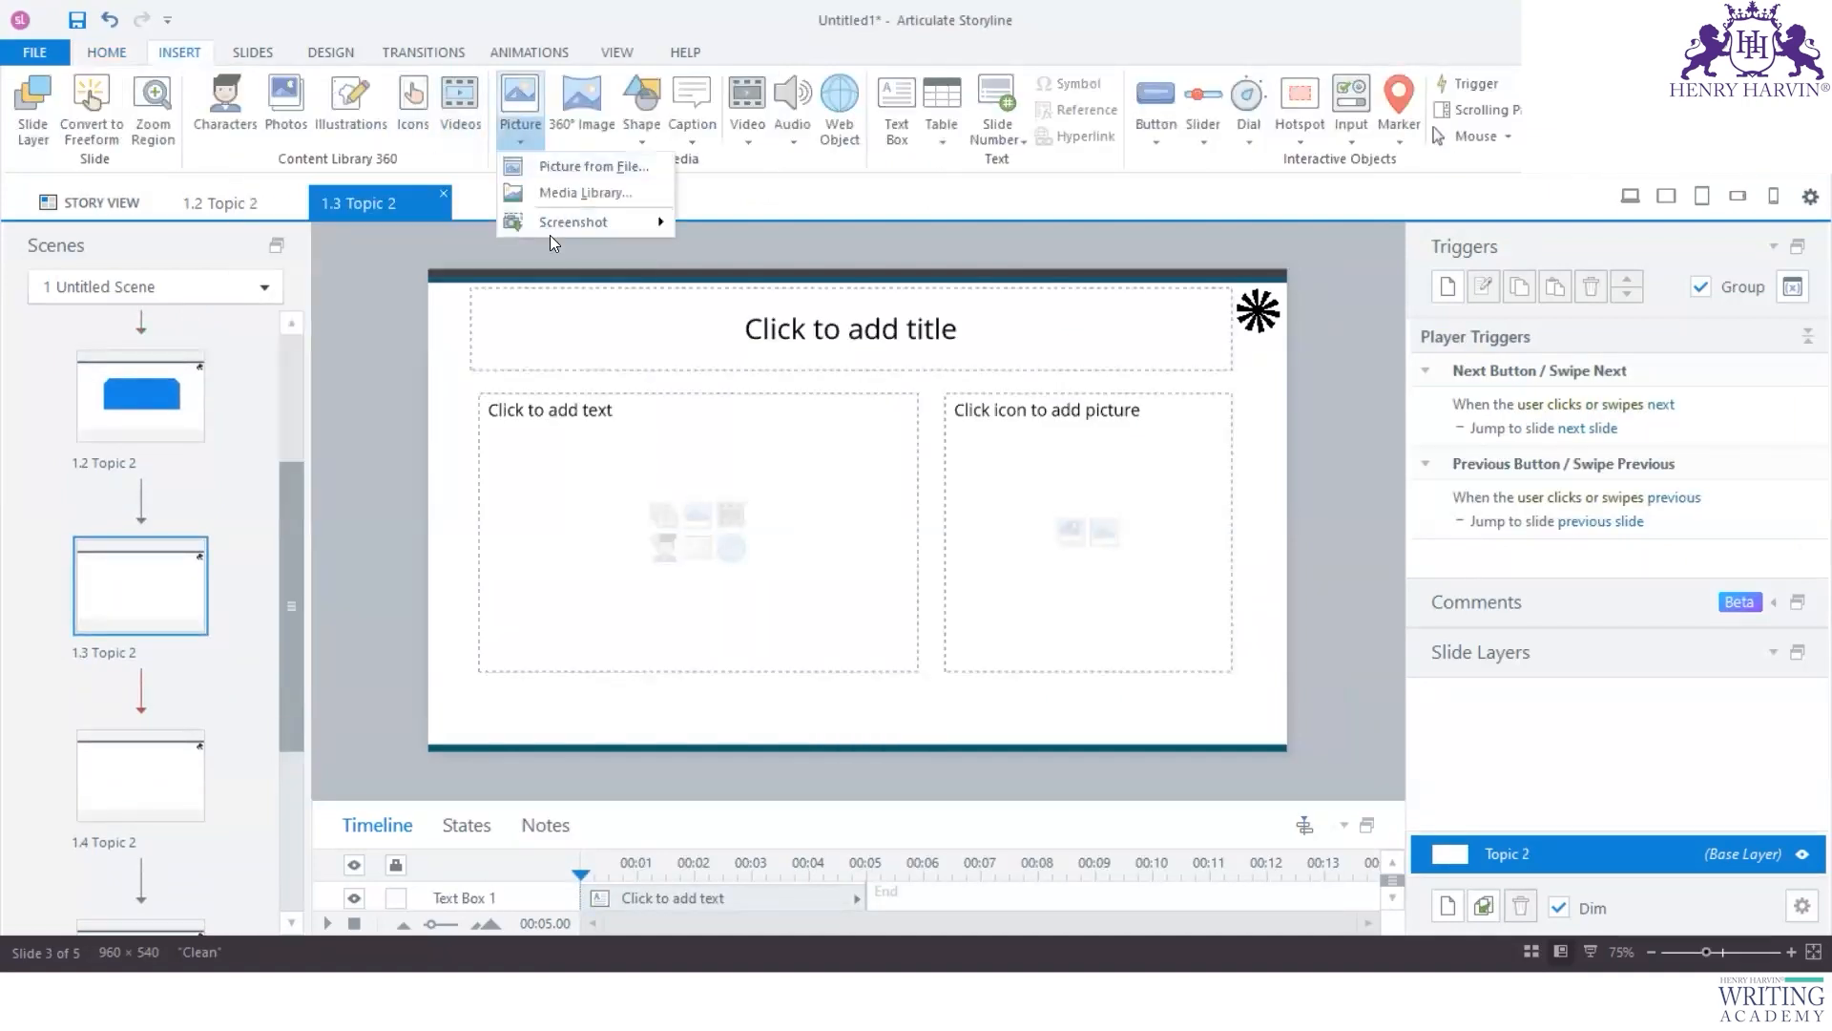
click(349, 126)
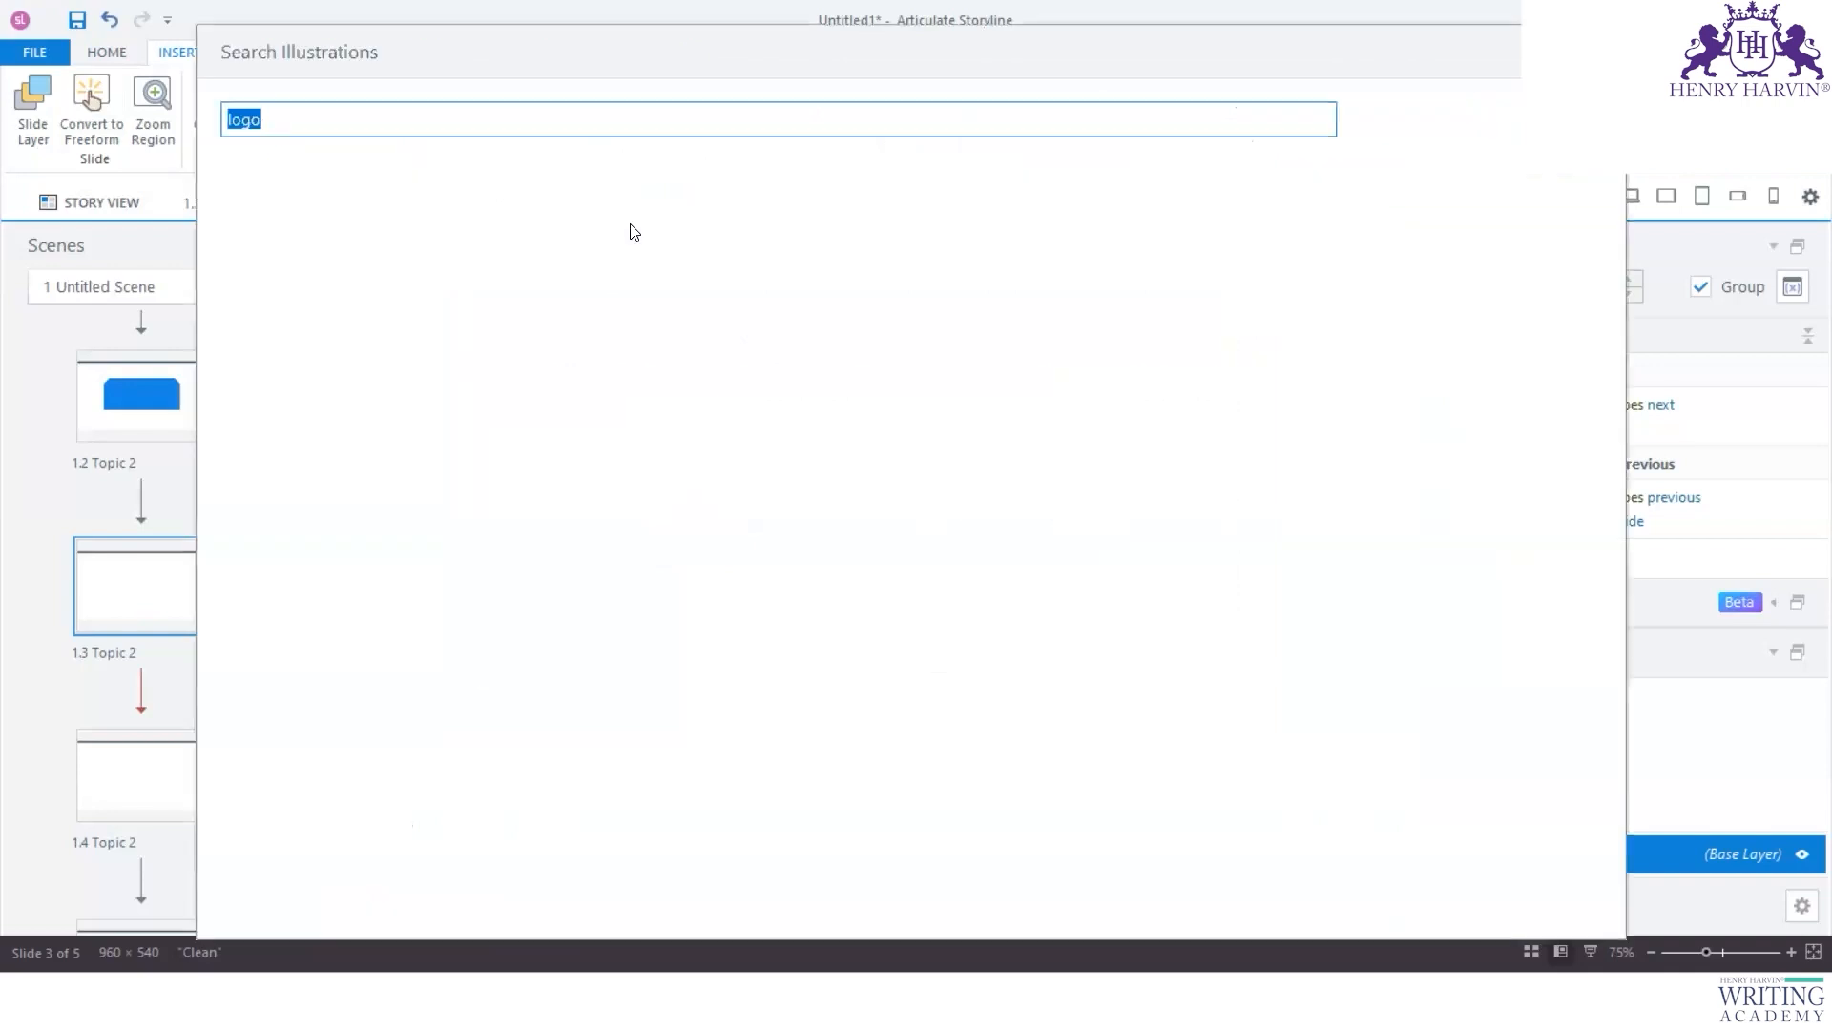
click(636, 306)
click(1535, 889)
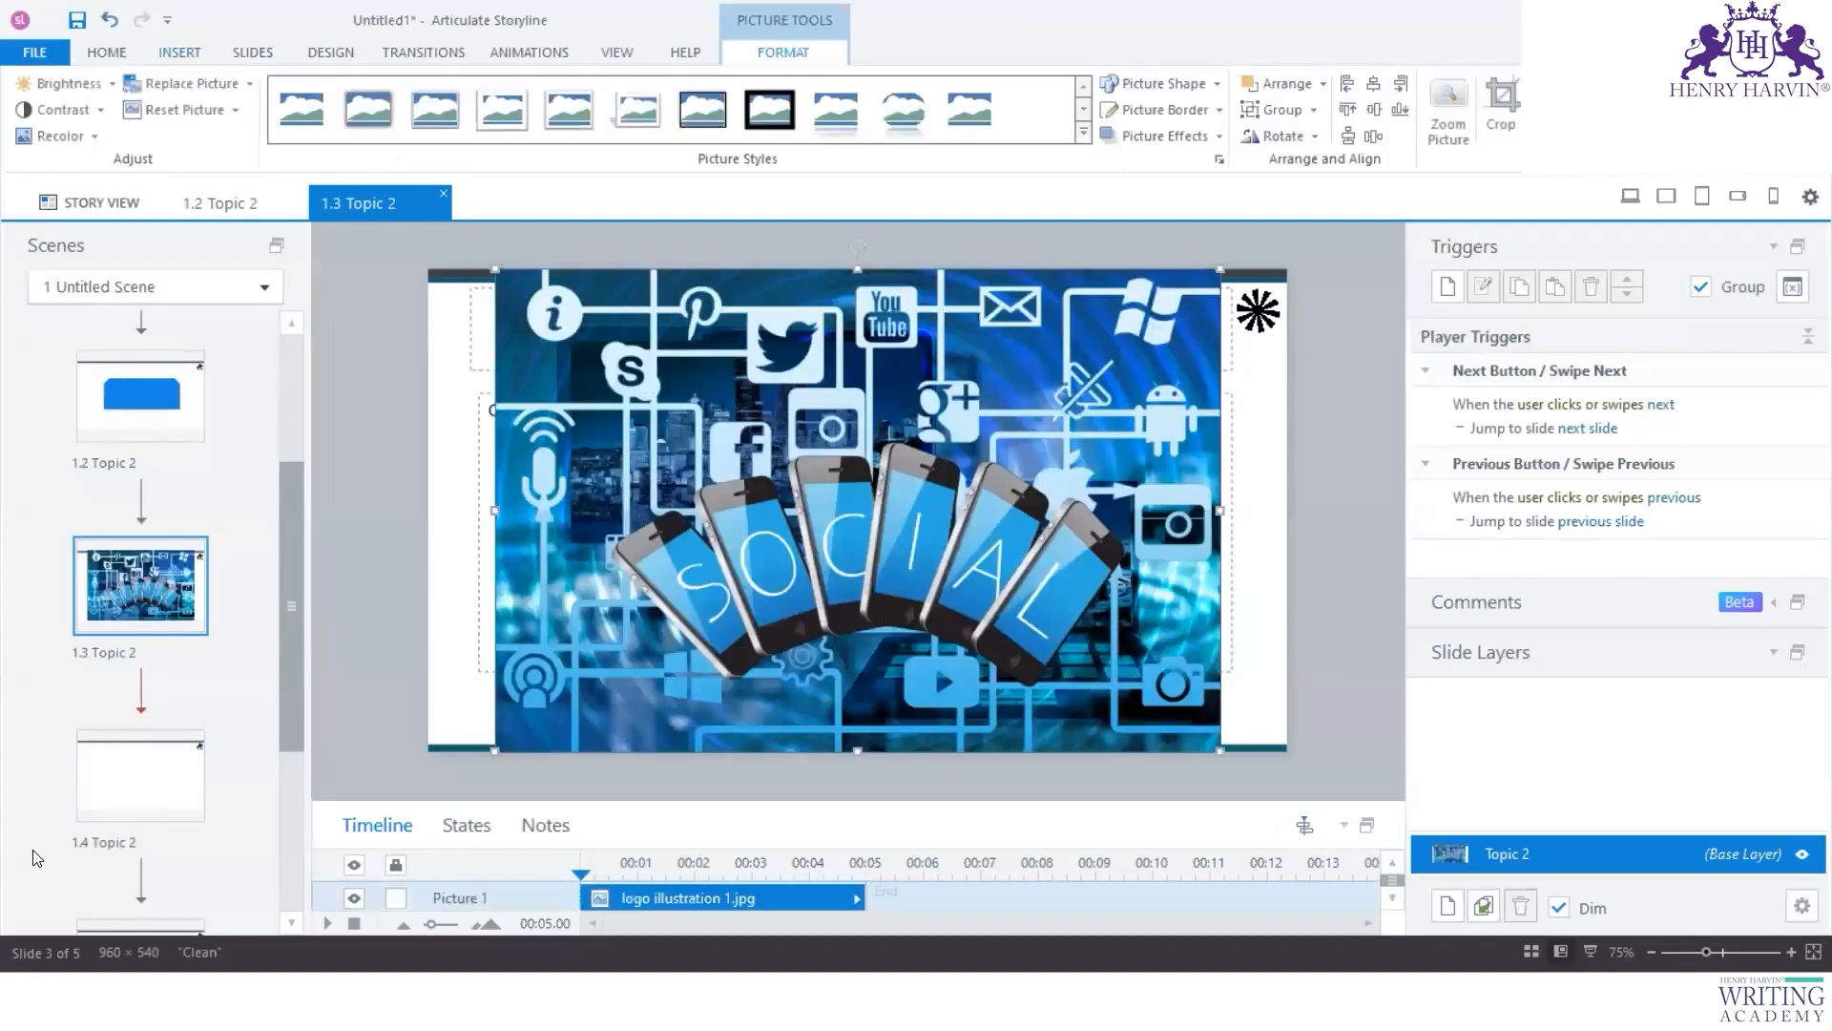
Step: Insert the floral square frame illustration from the "logo" search results on slide 1.4 Topic 2
click(126, 806)
click(185, 49)
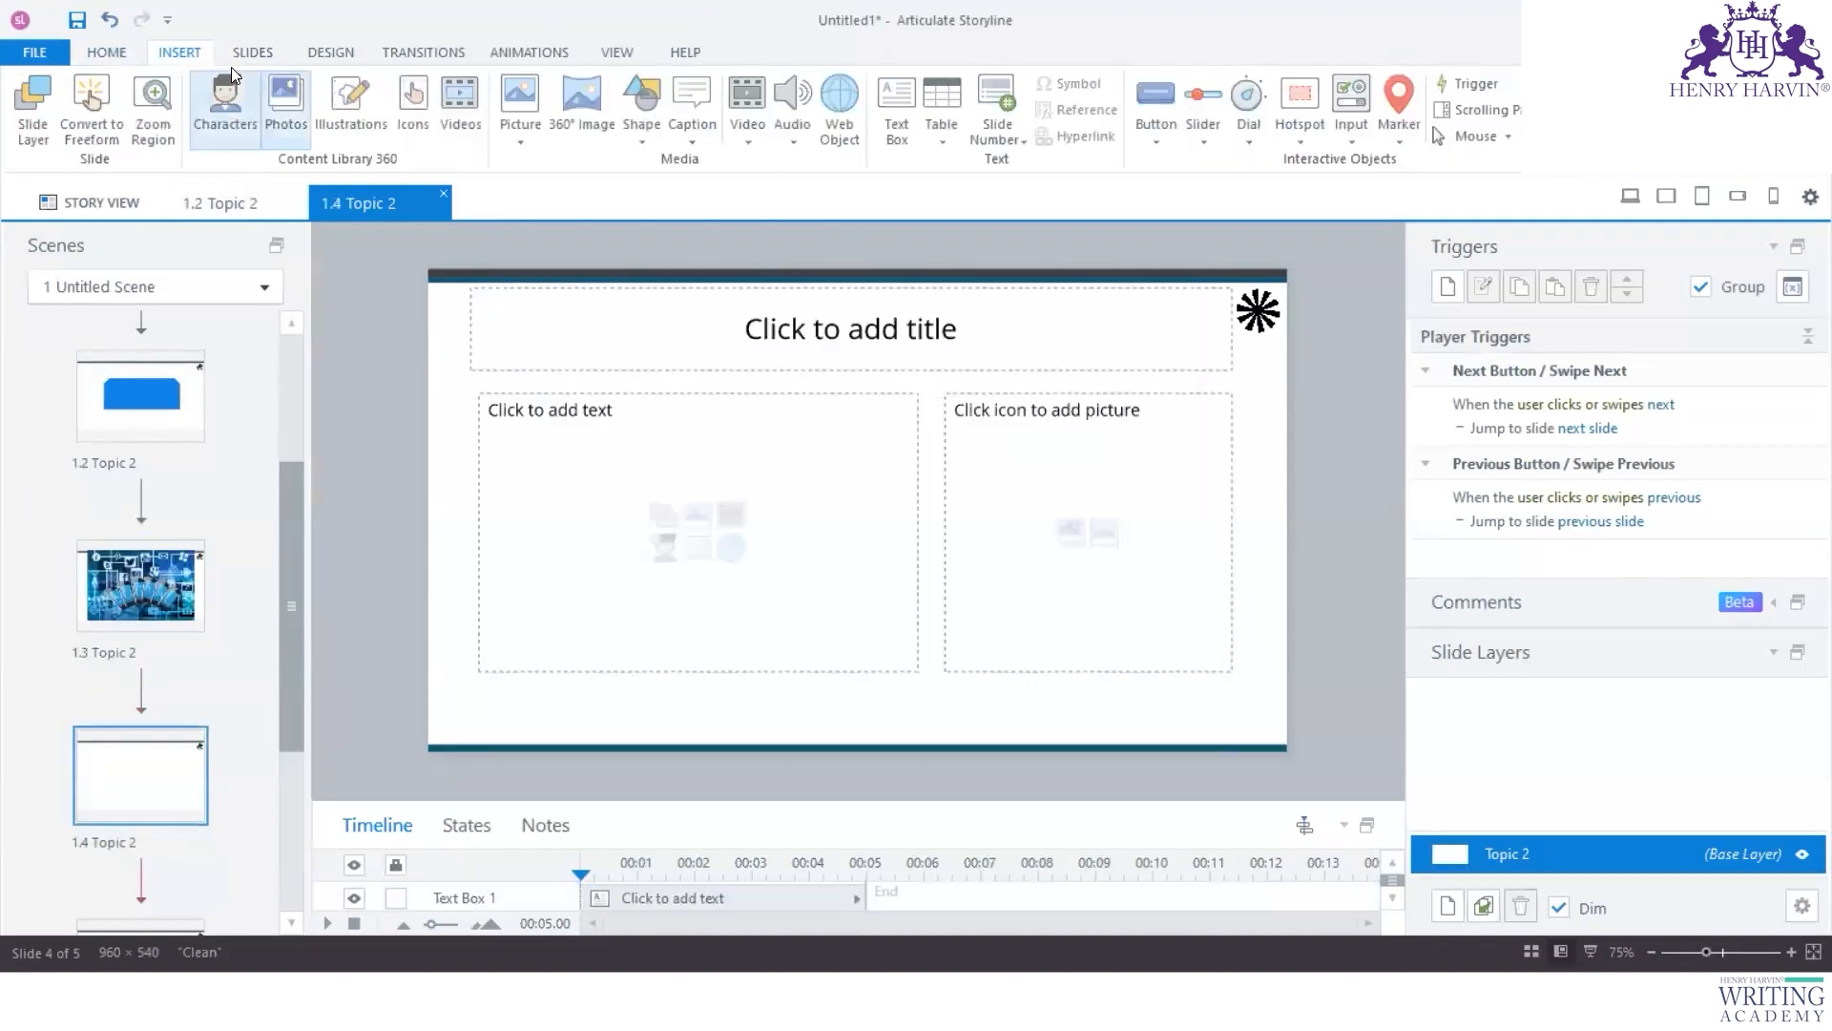
click(336, 125)
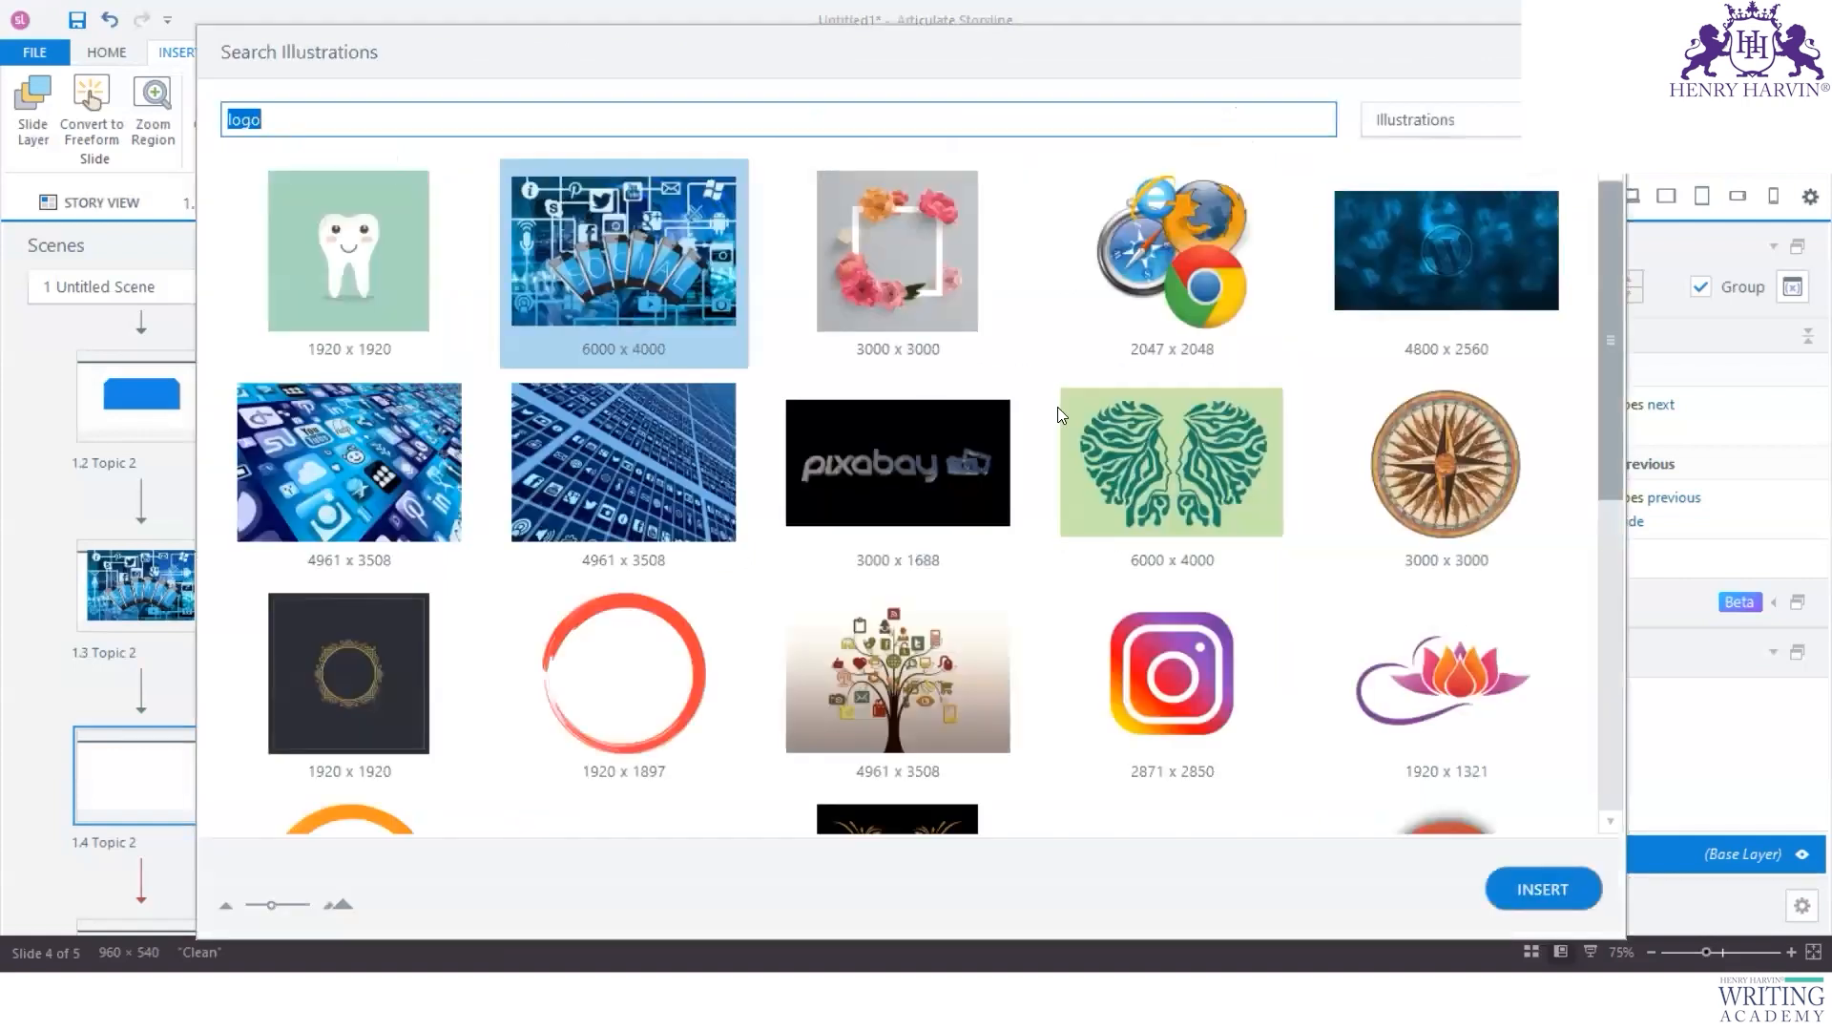
click(913, 309)
click(1529, 880)
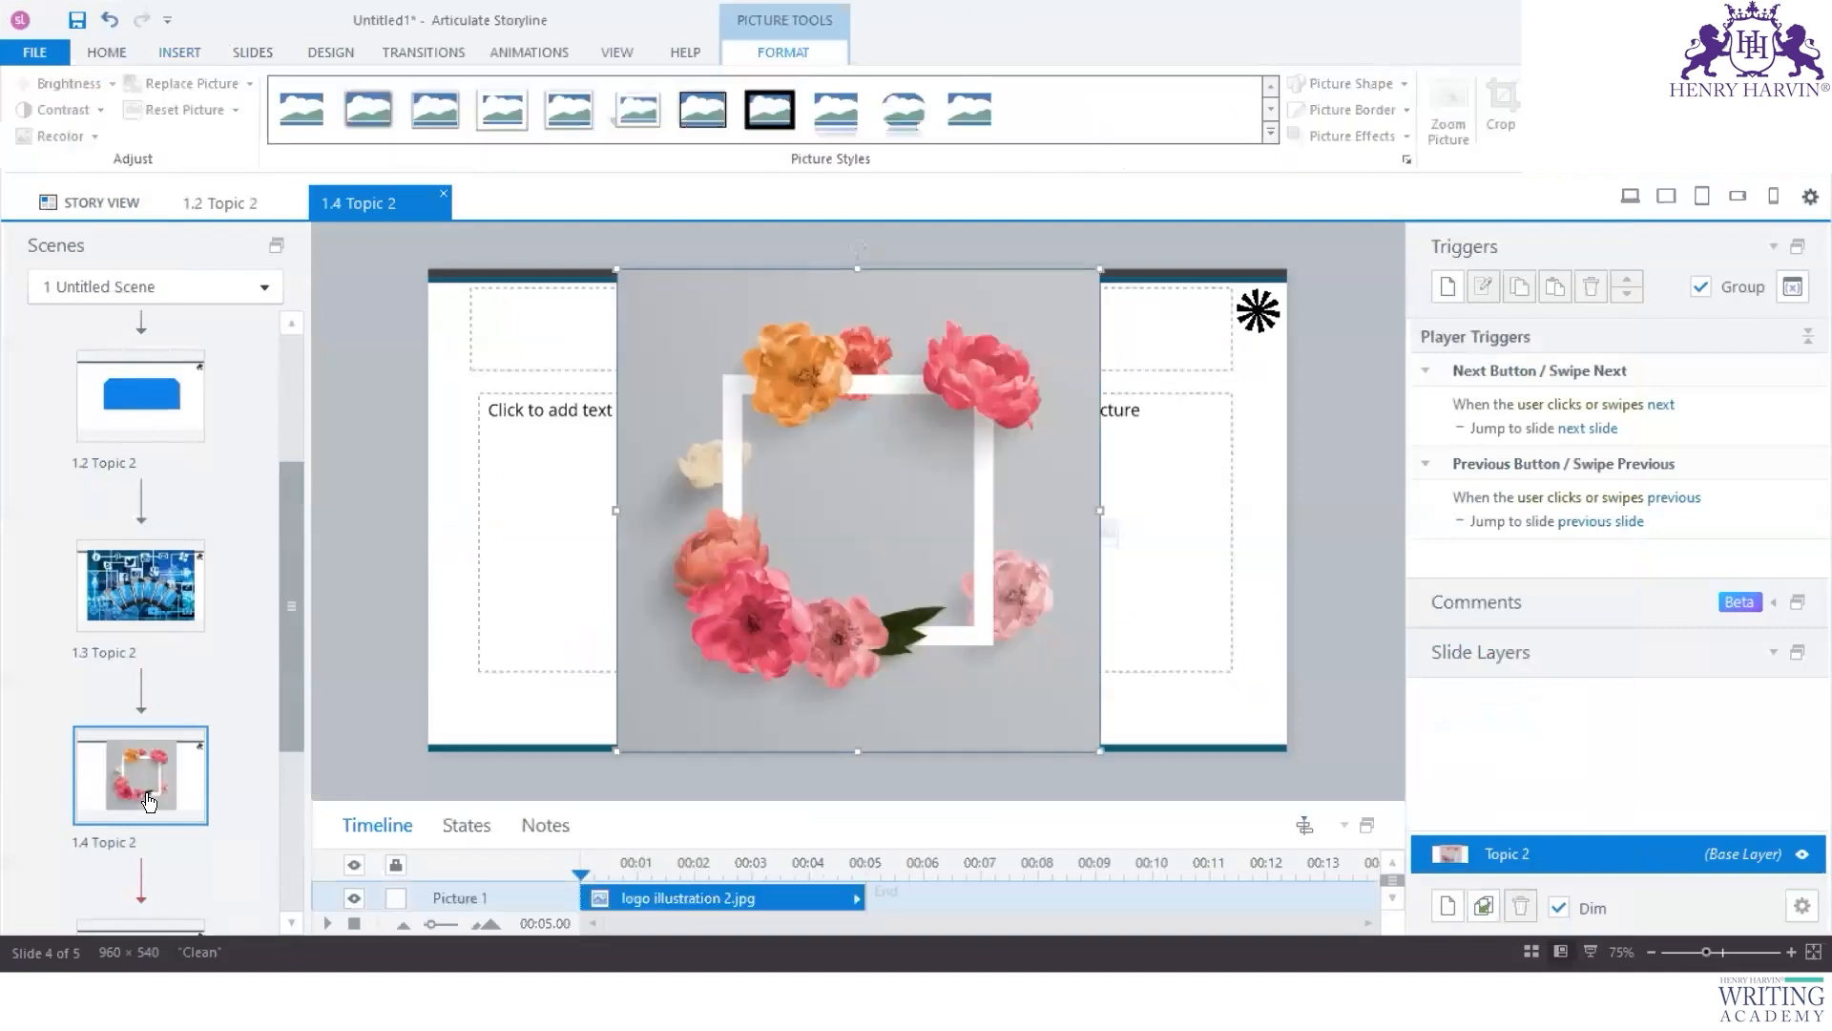
Step: Enter "End" in the text placeholder of slide 1.5 Topic 2 and enlarge the text to 40 pt
scroll(148, 773, down, 2)
click(187, 765)
click(893, 444)
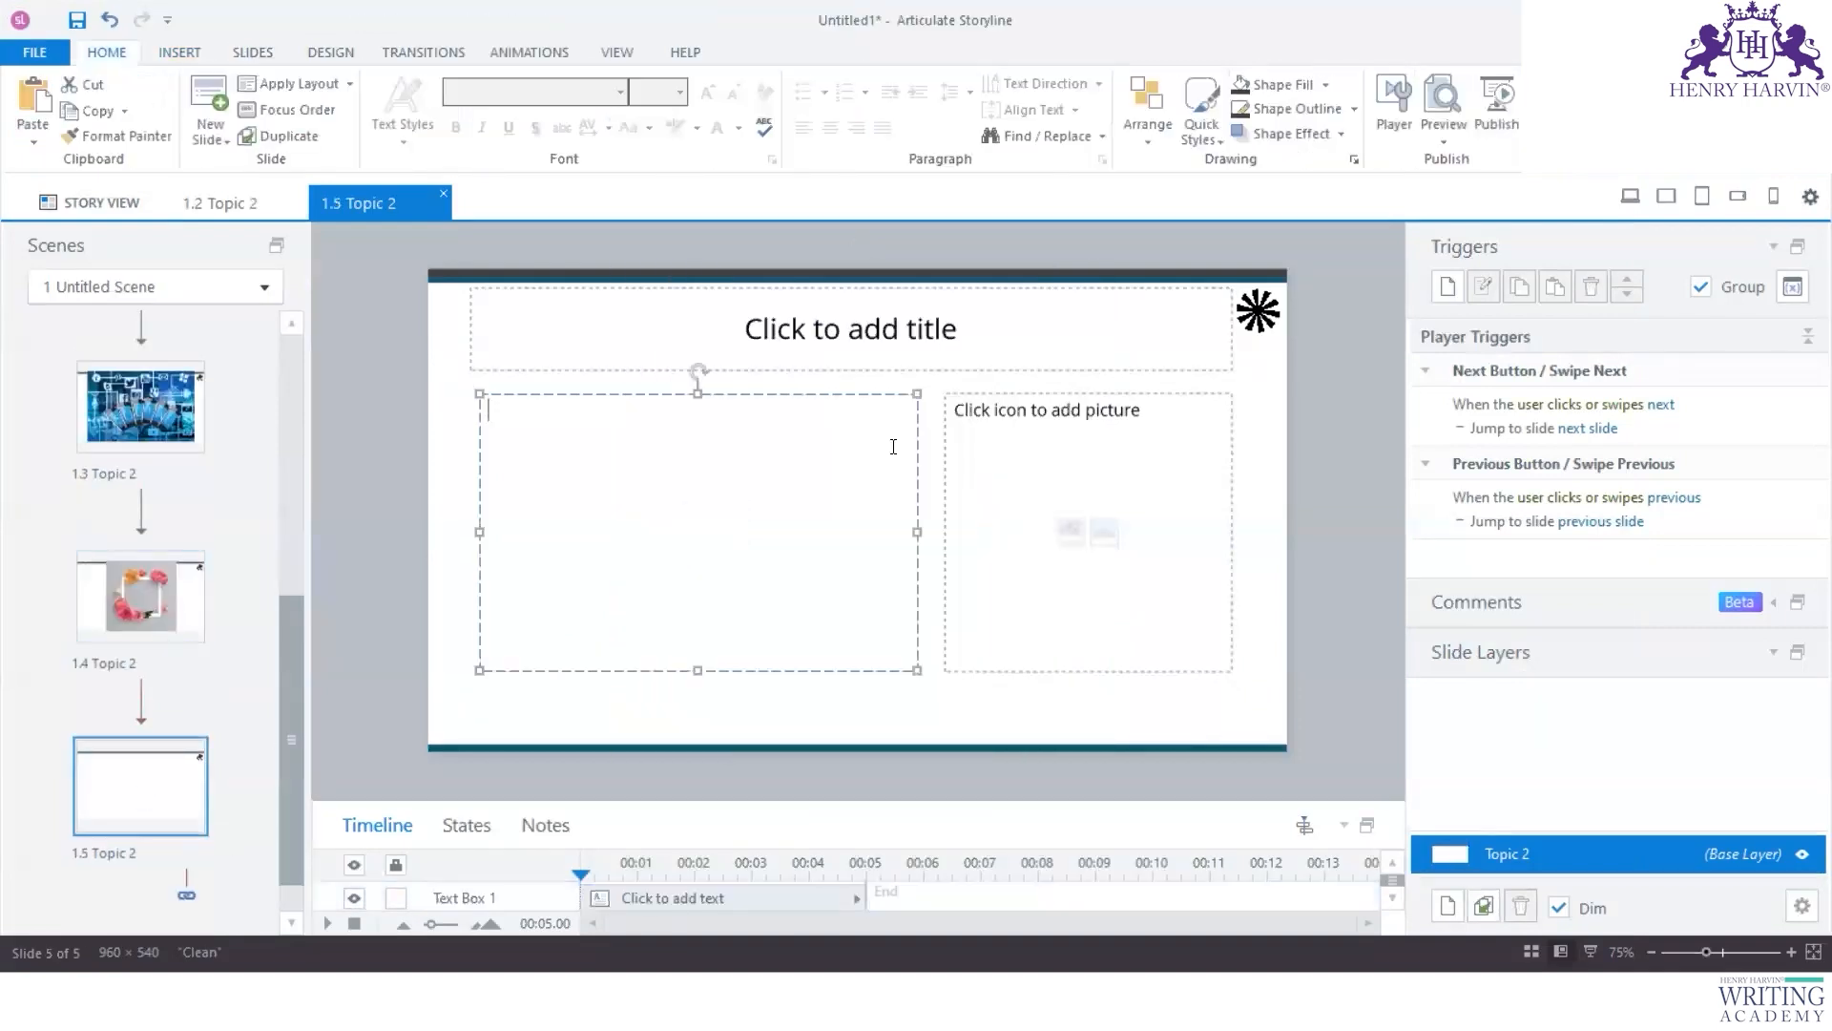
key(ctrl+a)
key(ctrl+shift+period)
key(ctrl+shift+period)
key(ctrl+shift+period)
key(ctrl+shift+period)
key(ctrl+shift+period)
key(ctrl+shift+period)
key(ctrl+shift+period)
key(ctrl+shift+period)
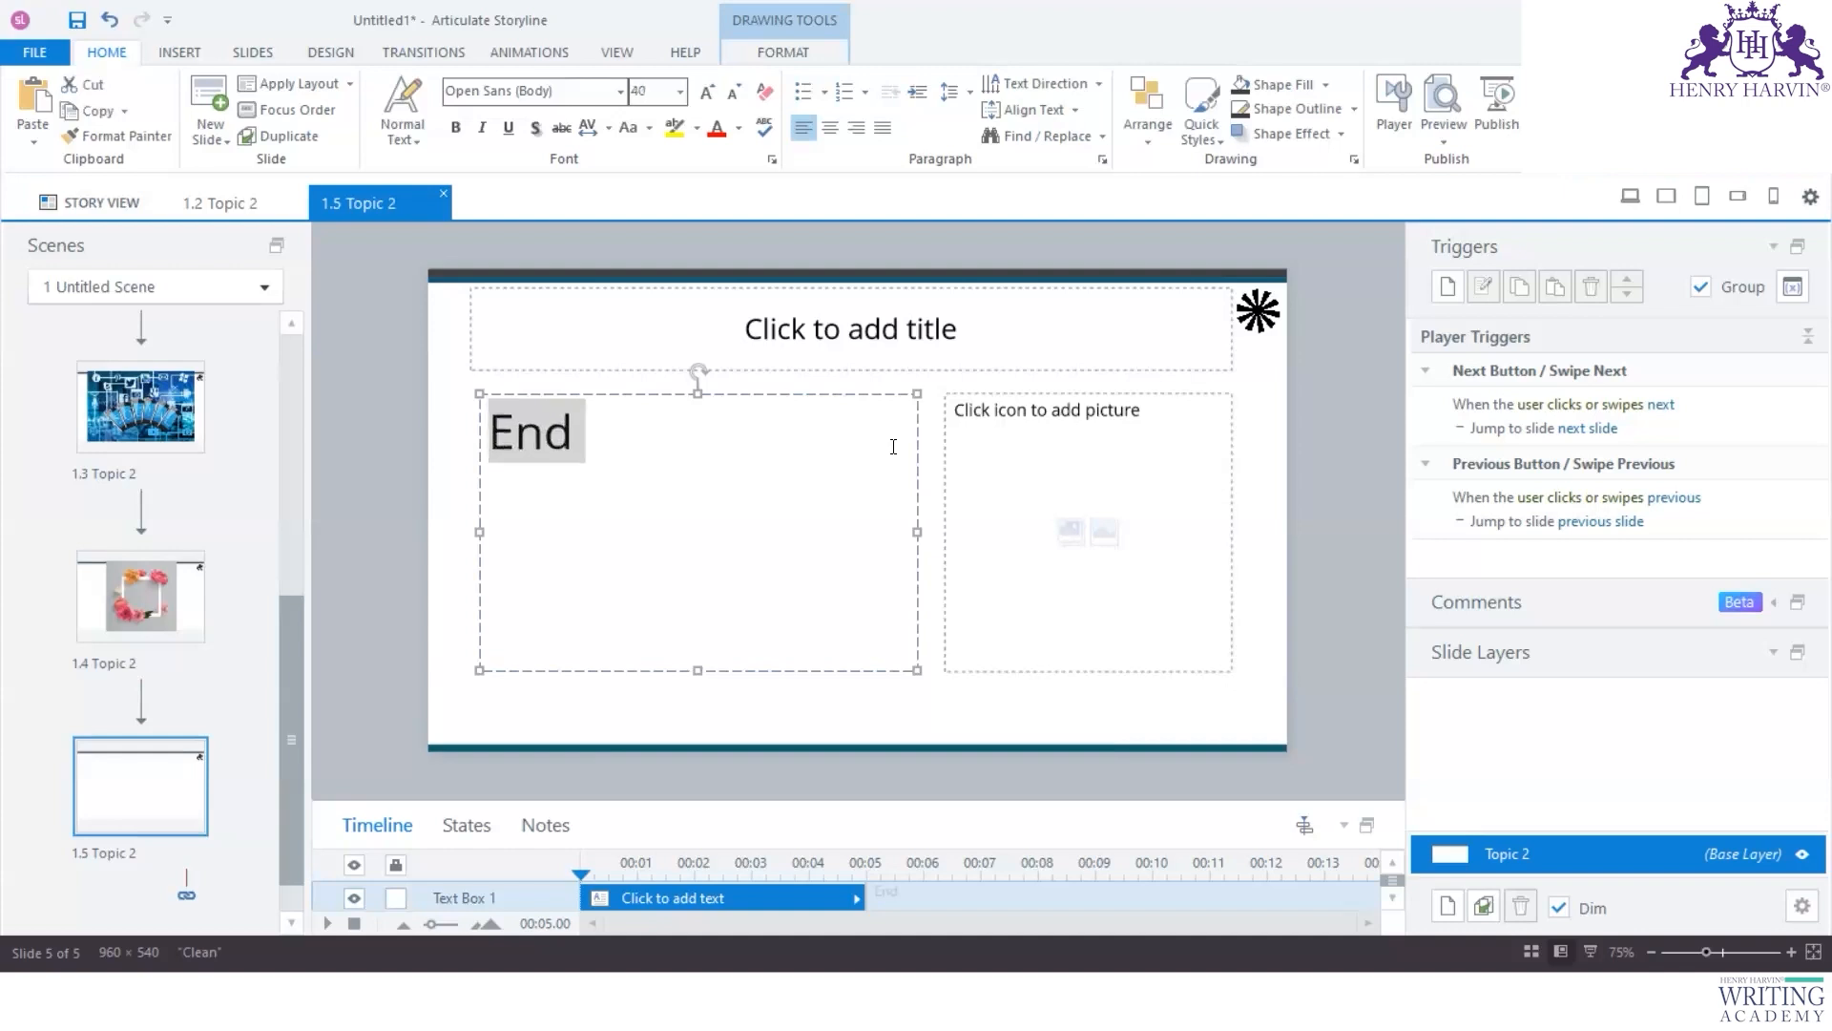
Step: From slide 1.1 Topic 1, publish the single scene 1 Untitled Scene as a video, with navigation set to Follow "Next" Actions
scroll(153, 410, up, 4)
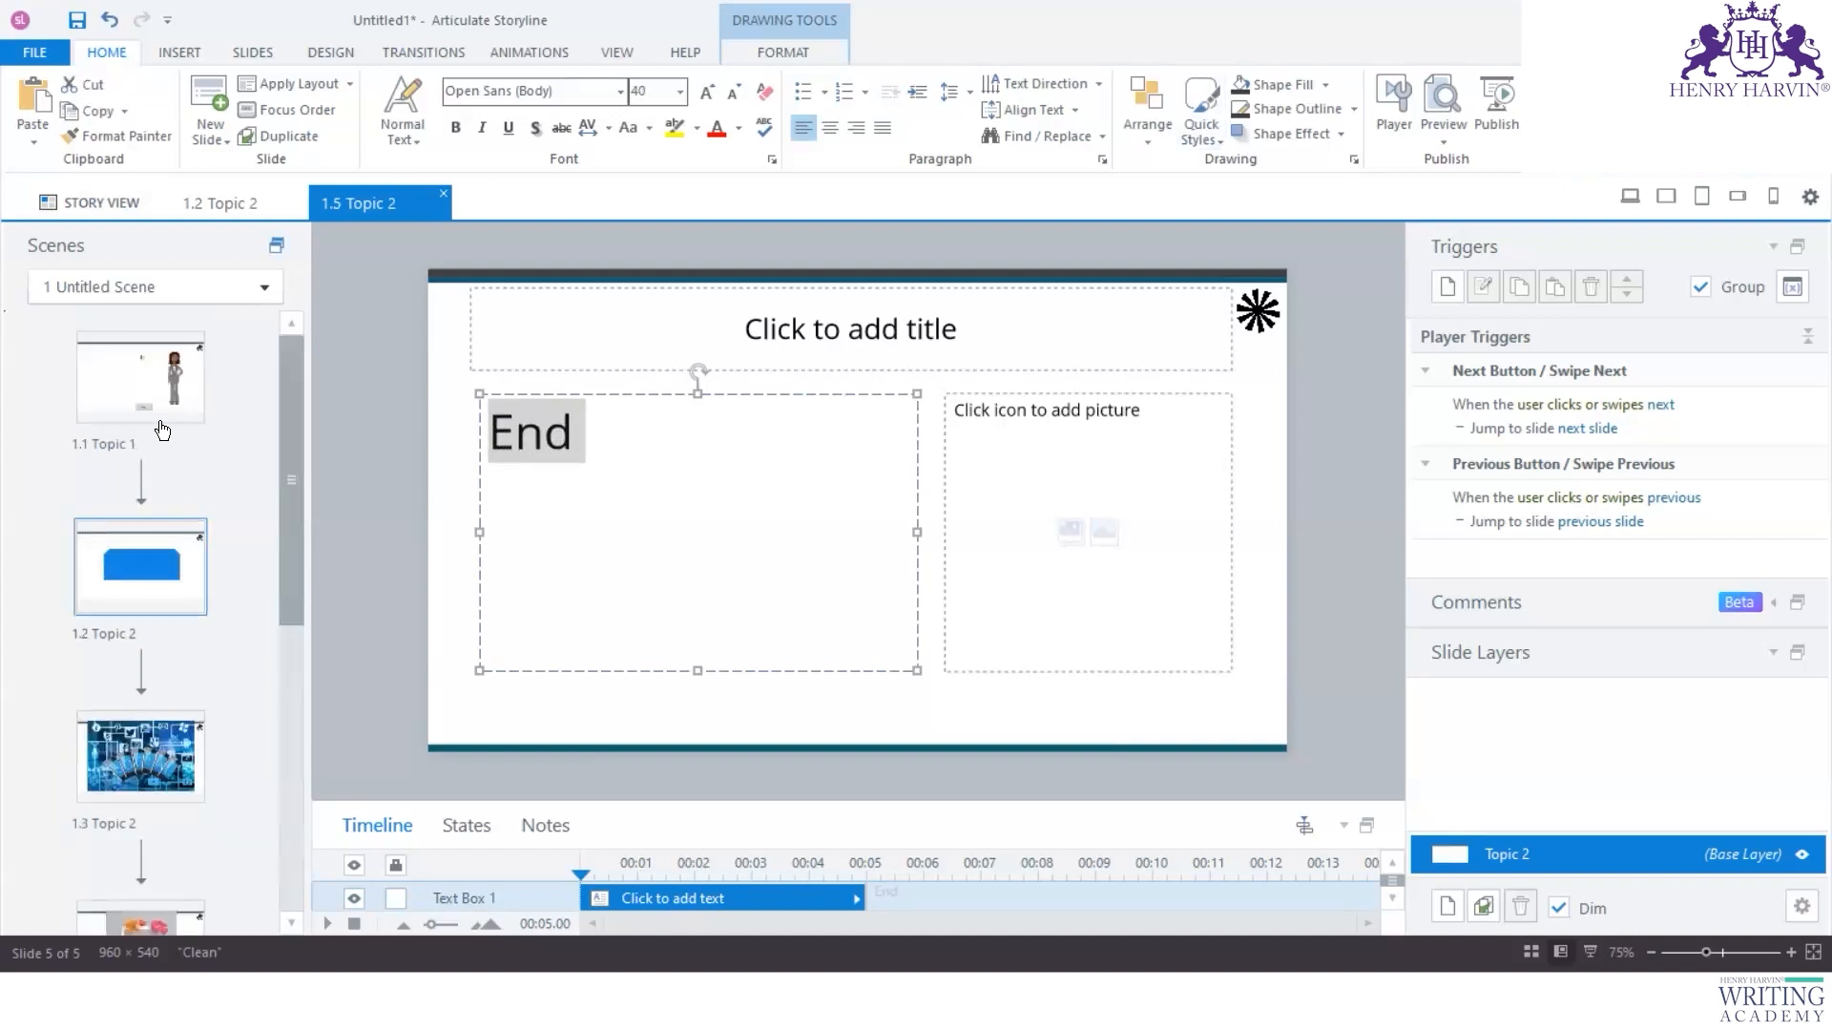
click(153, 401)
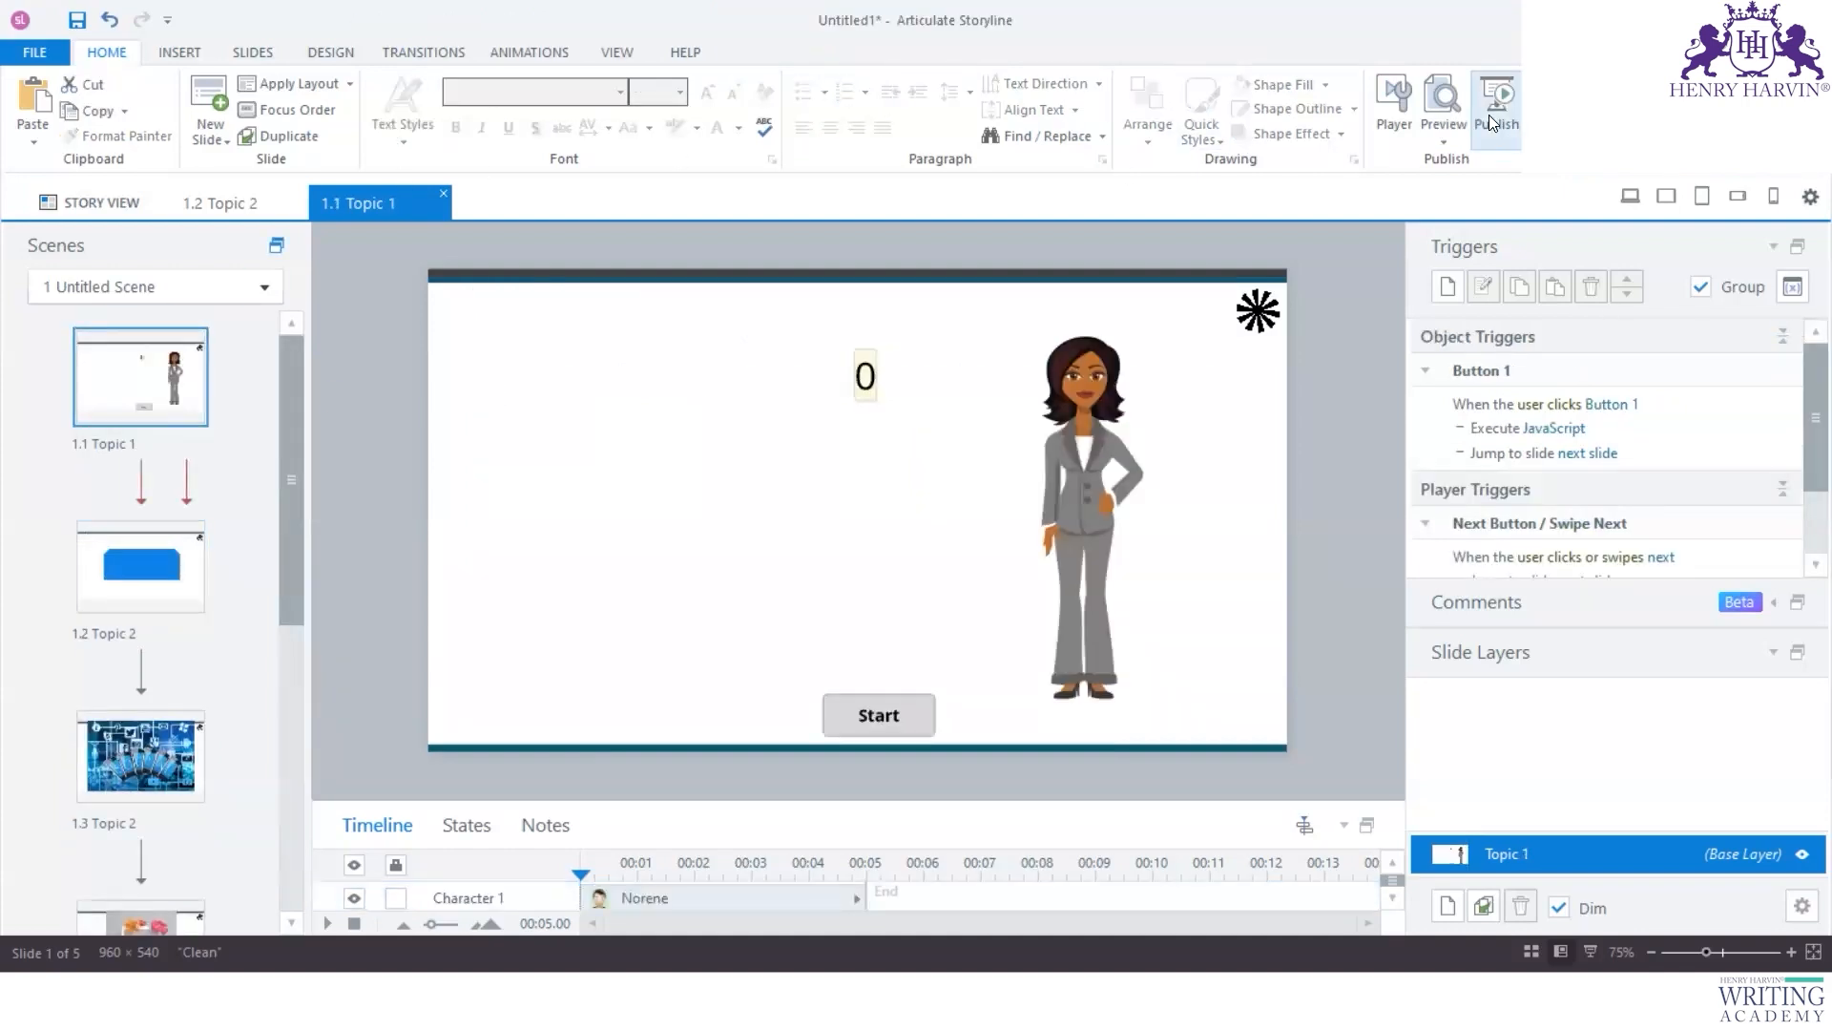
click(1491, 116)
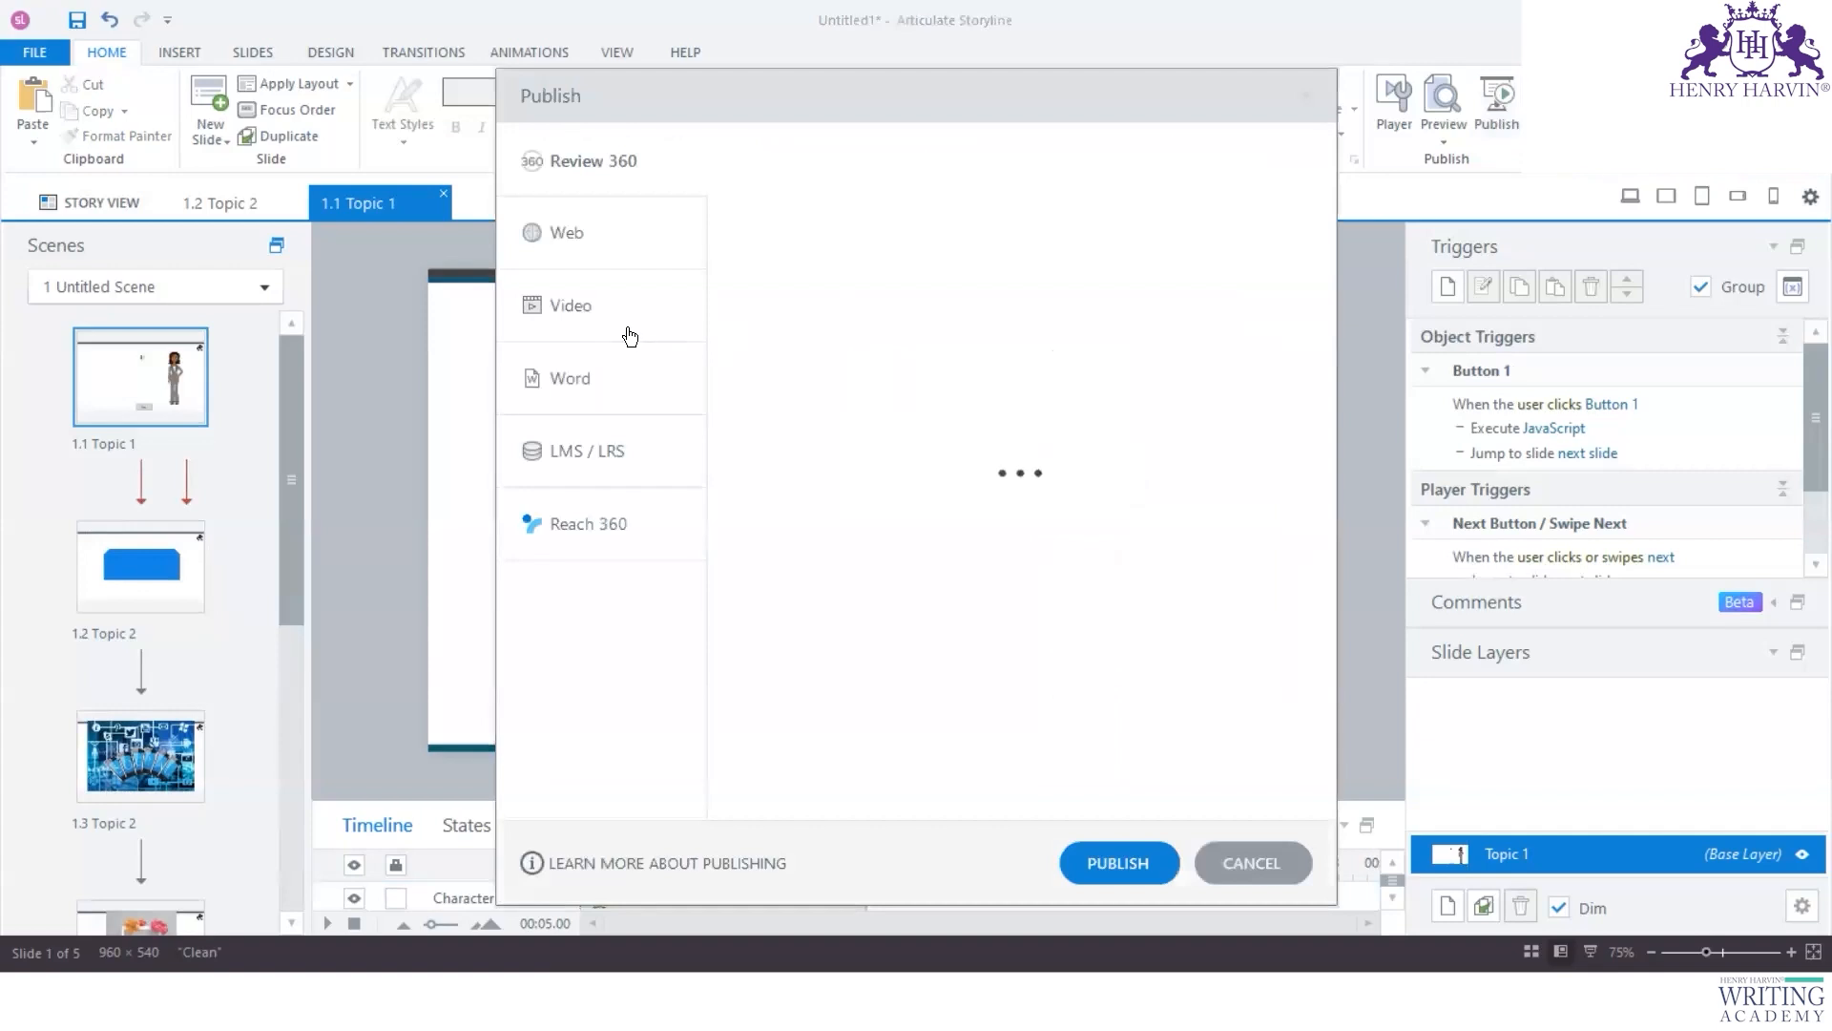
click(603, 325)
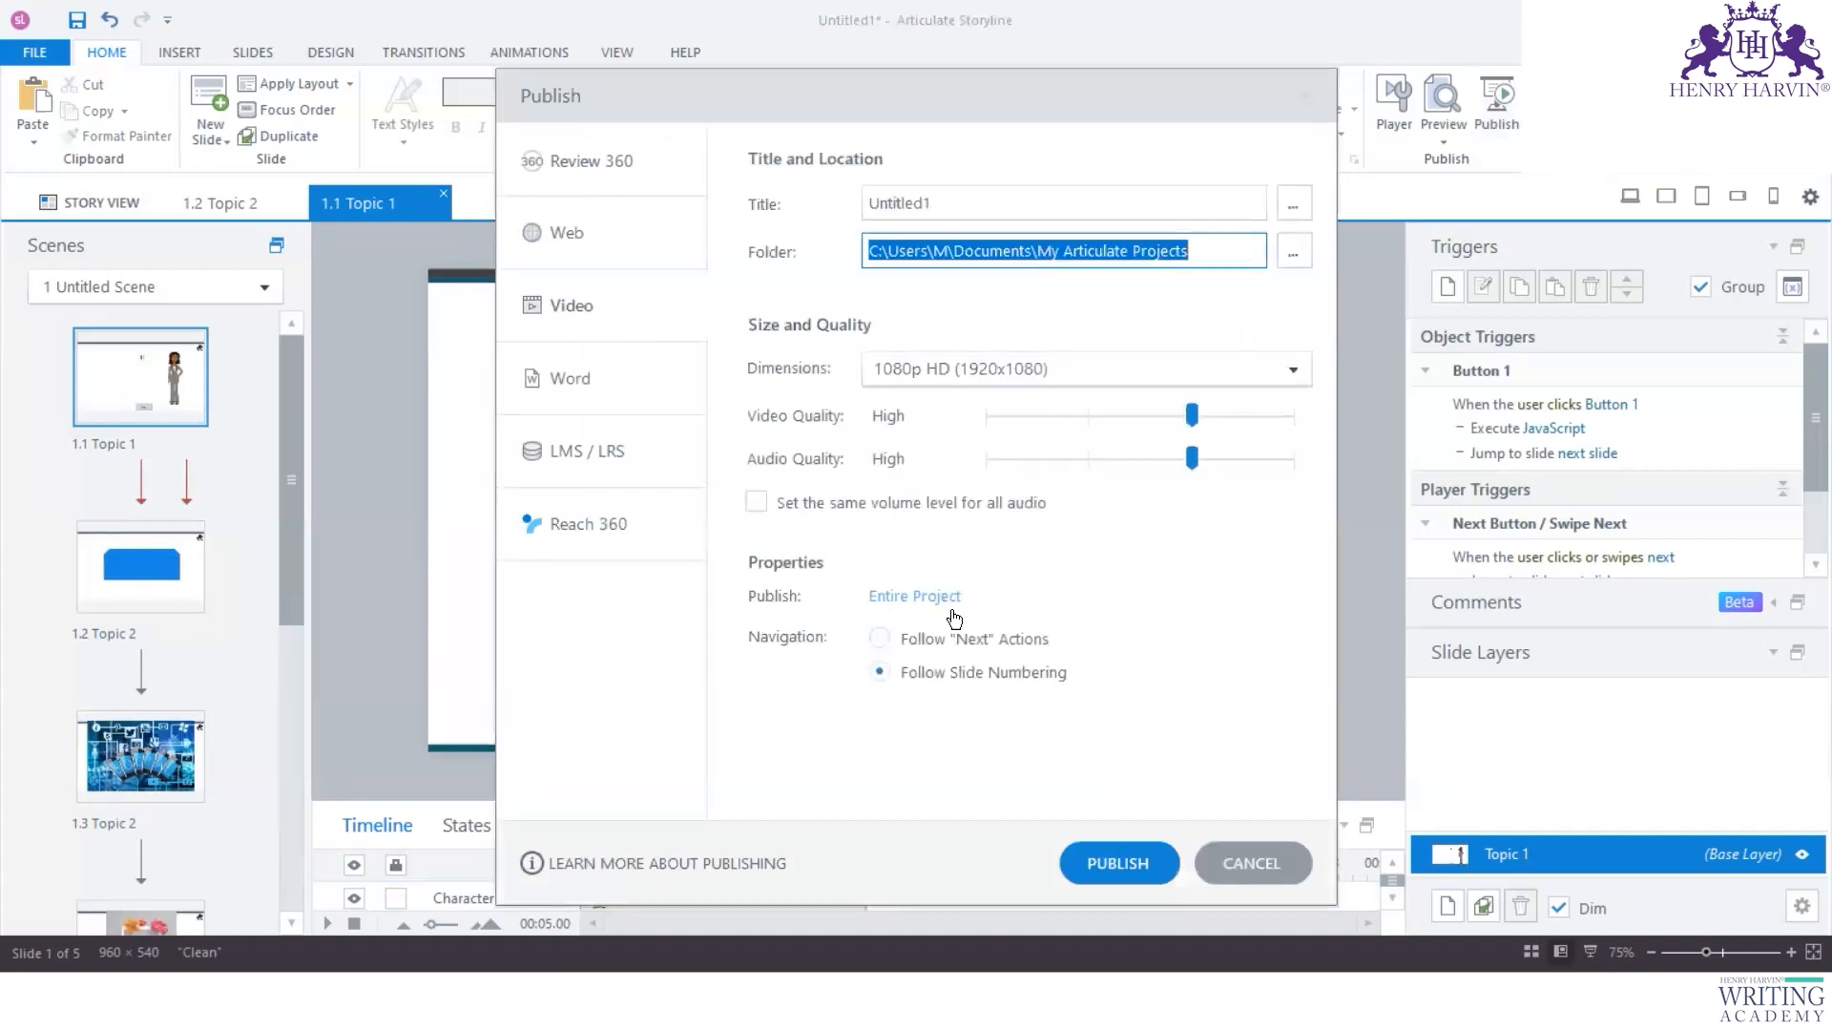
click(915, 596)
click(766, 469)
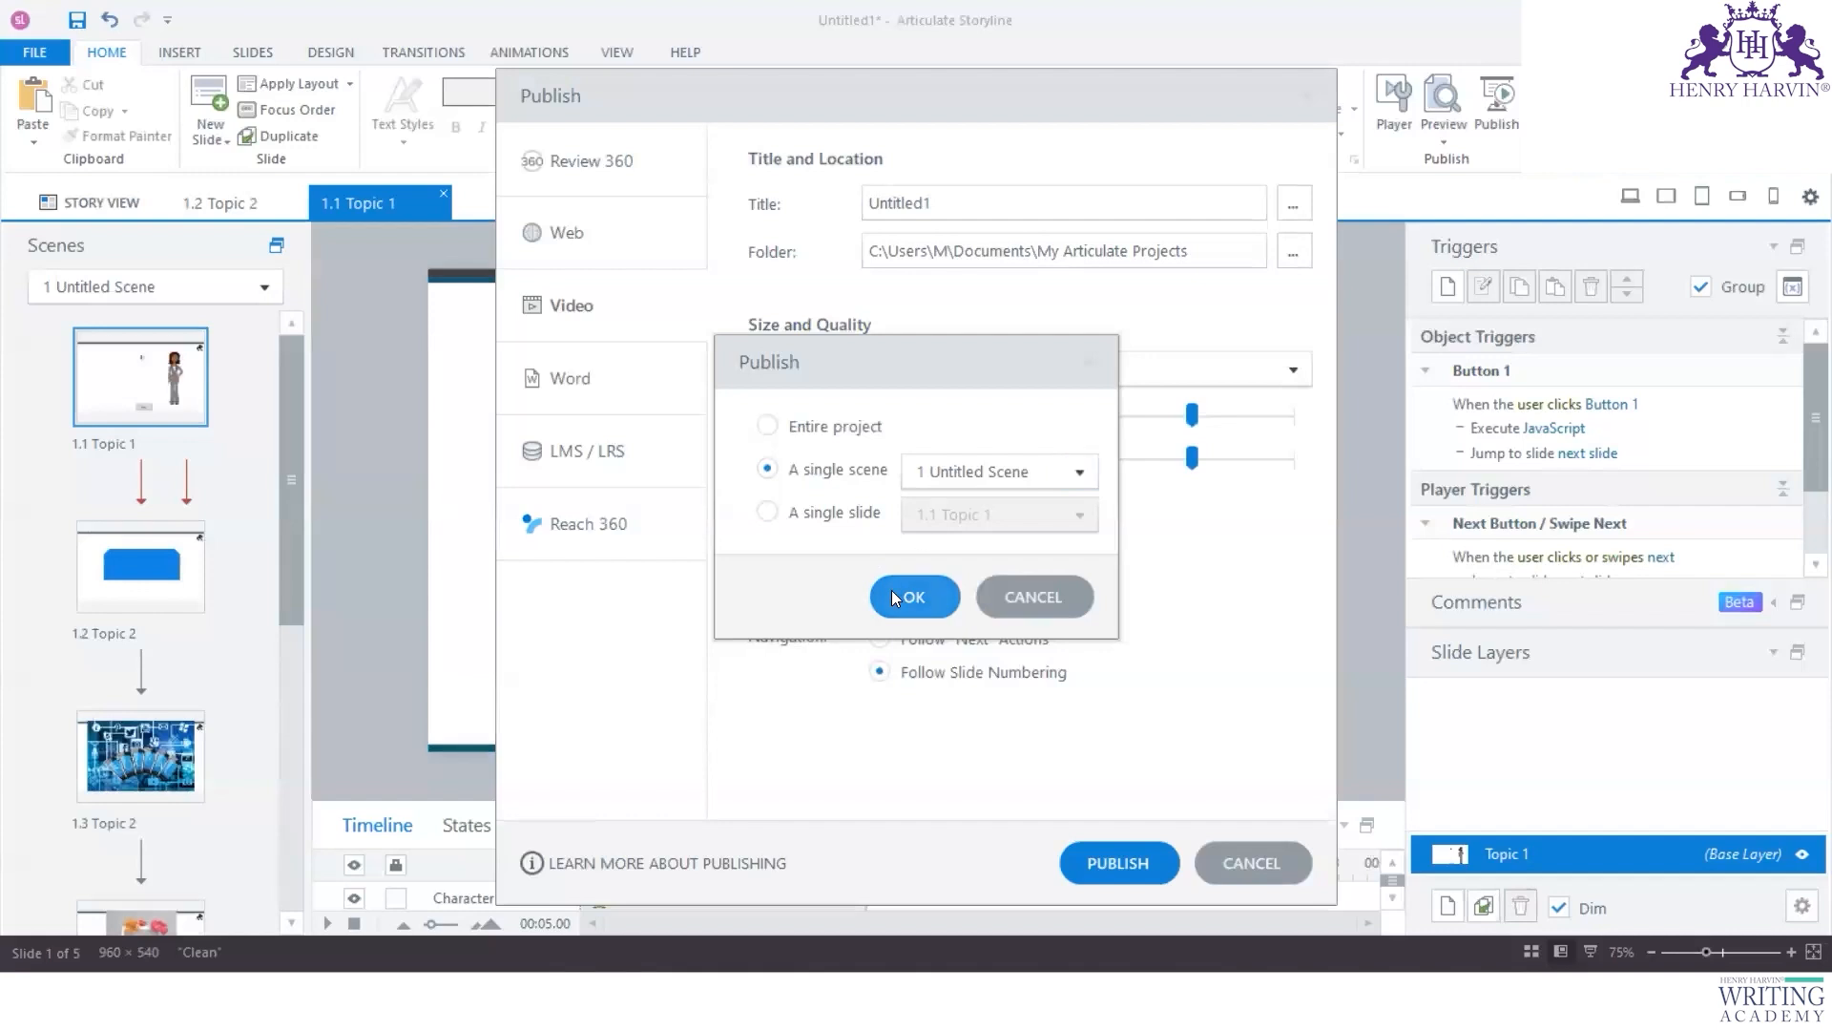
click(892, 589)
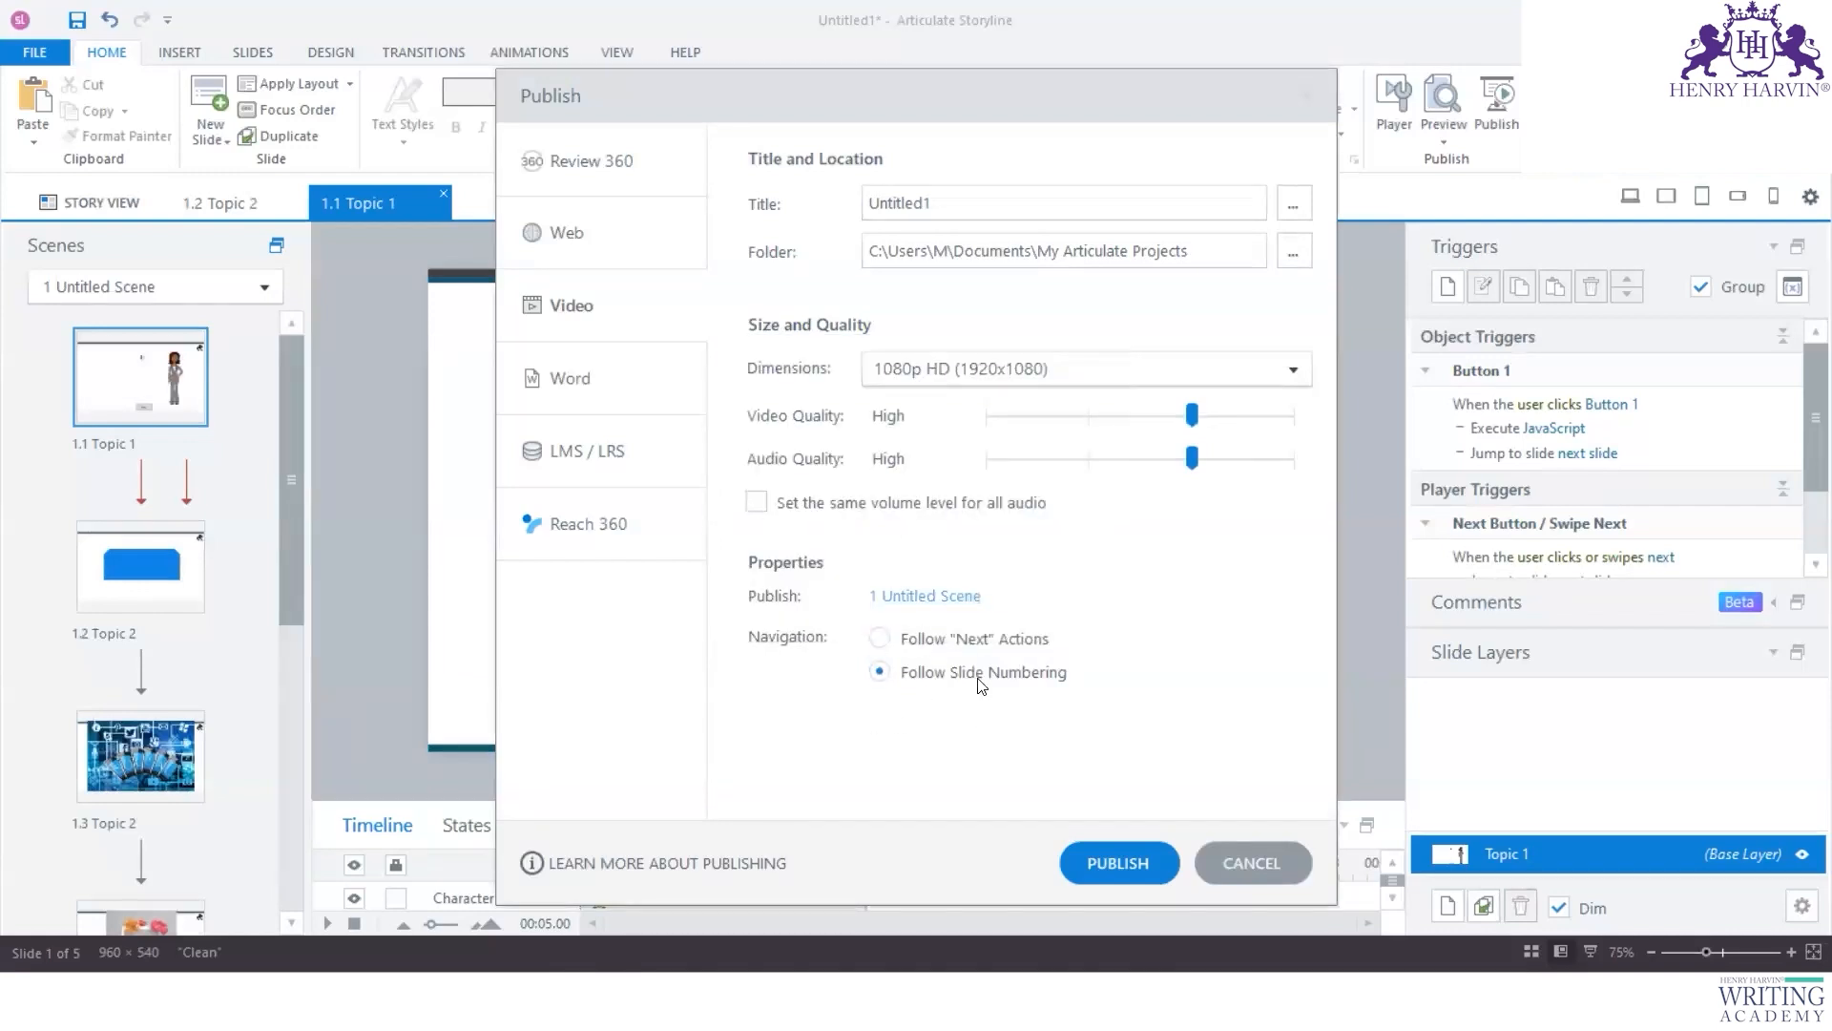
click(882, 639)
click(1093, 859)
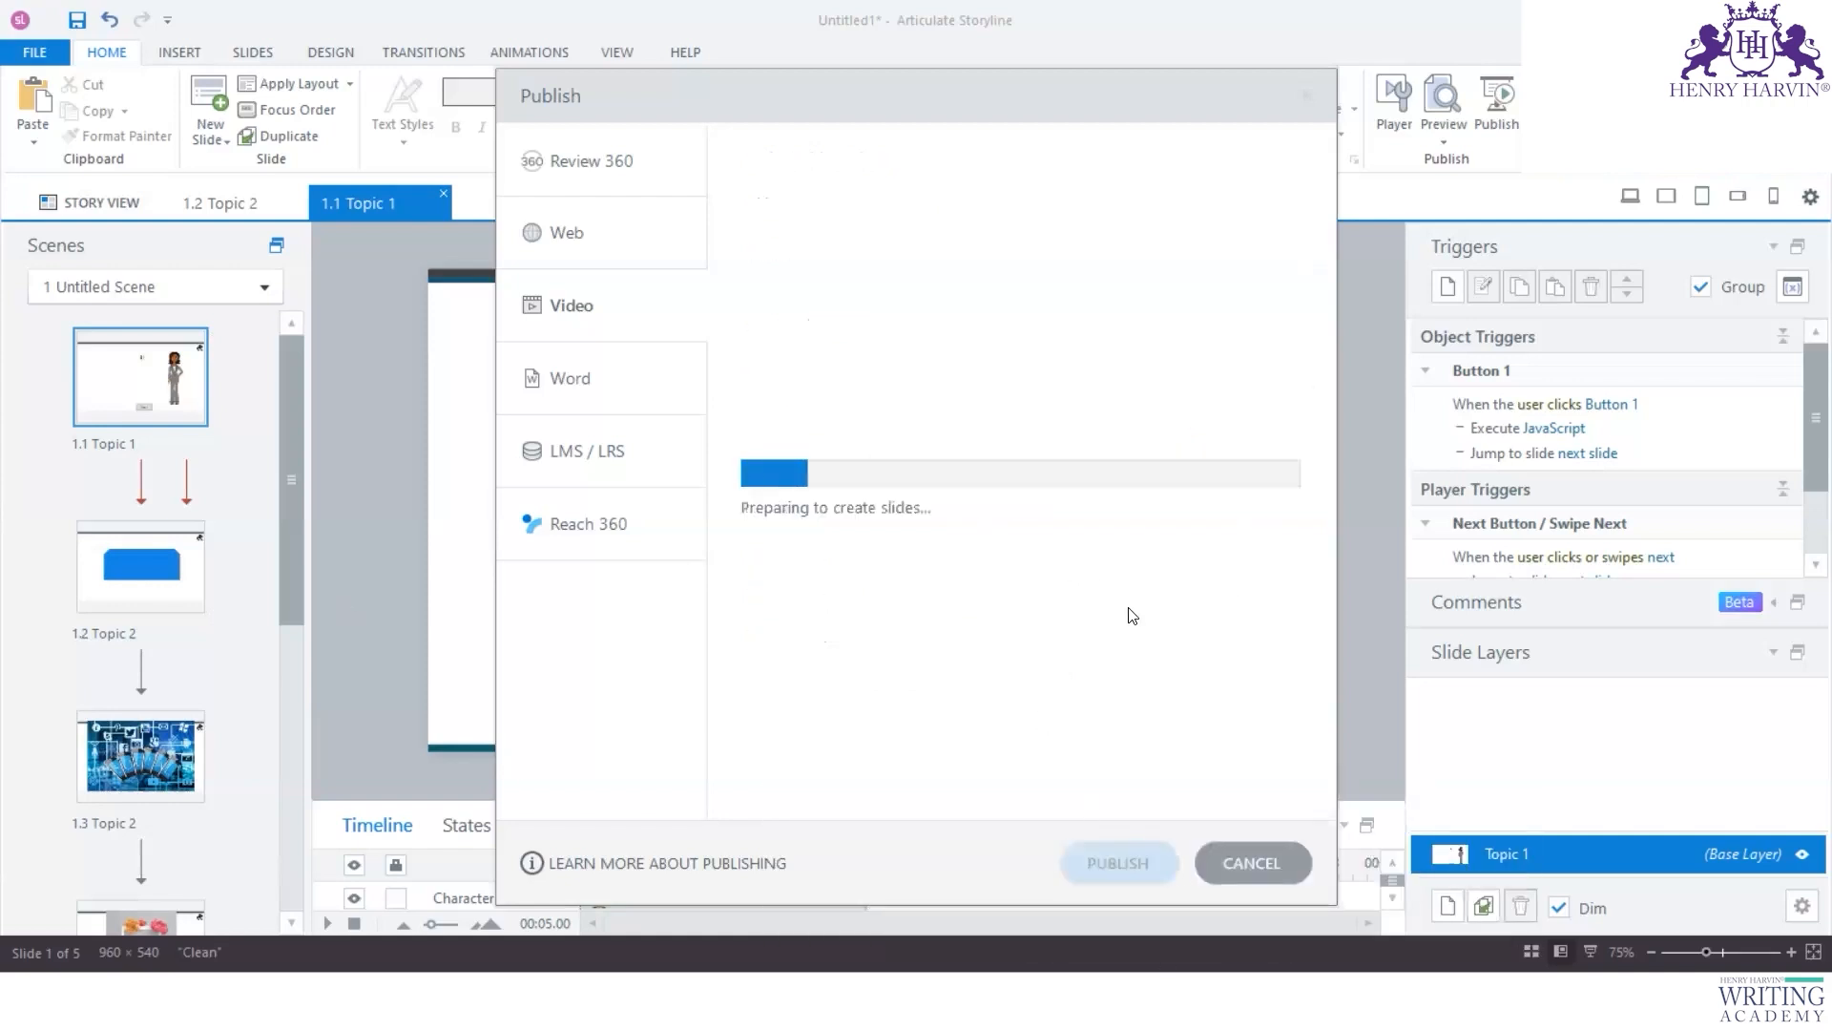